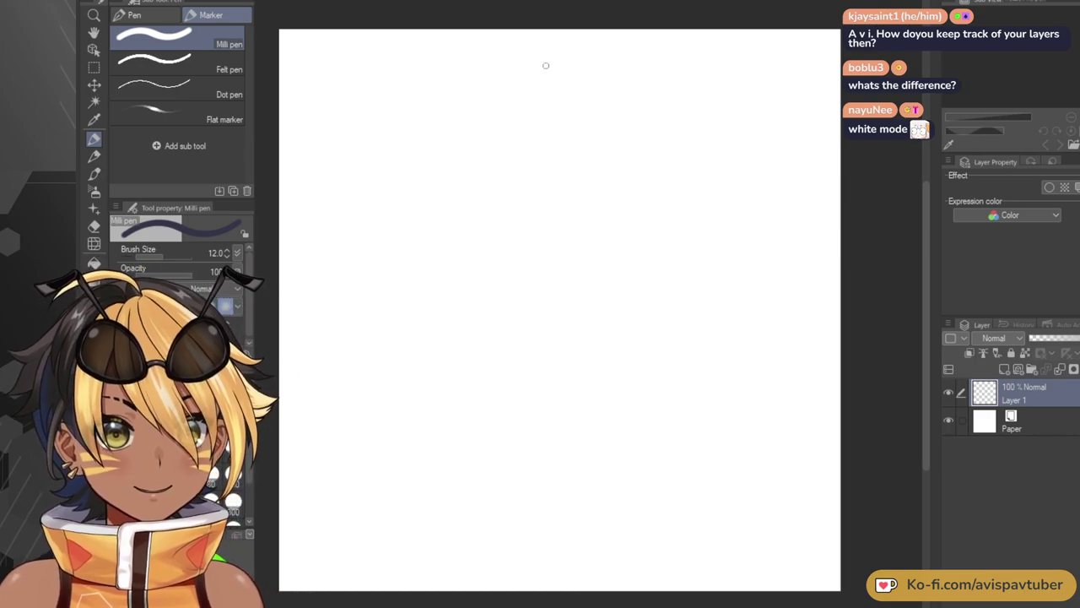
Sketch a loose, looping head-and-neck outline in dark ink on Layer 1 with the Milli pen.
mouse_move(477, 205)
left_mouse_down()
mouse_move(564, 196)
mouse_move(484, 214)
mouse_move(634, 253)
mouse_move(375, 393)
mouse_move(602, 301)
mouse_move(441, 167)
mouse_move(410, 491)
mouse_move(633, 477)
mouse_move(515, 507)
left_mouse_up()
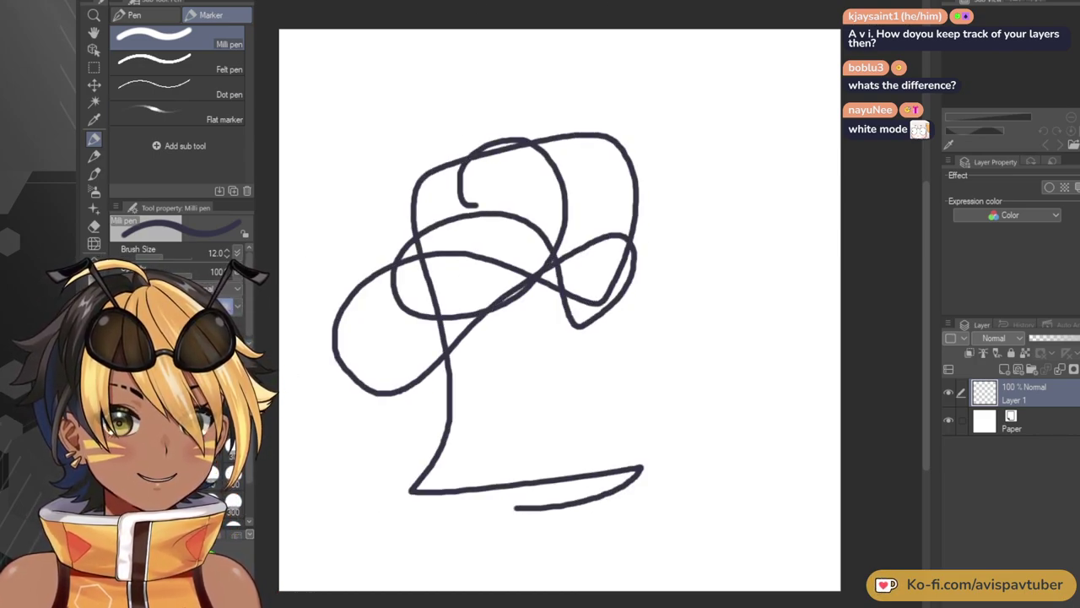
left_click_drag(540, 2, 778, 0)
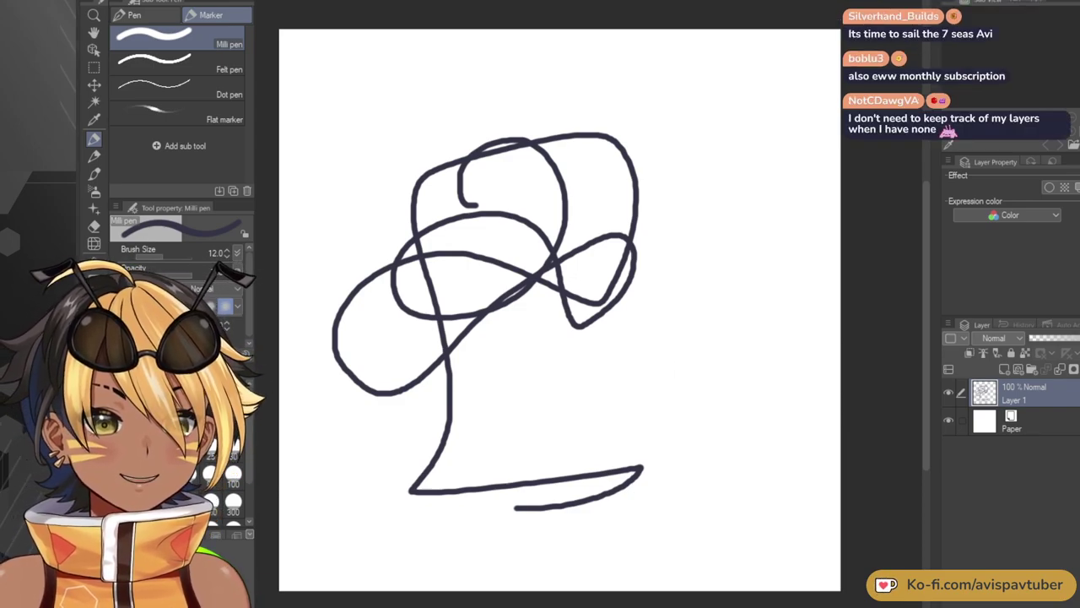
Add a new layer above the sketch and draw long yellow hair strands flowing down from the head.
left_click(1004, 369)
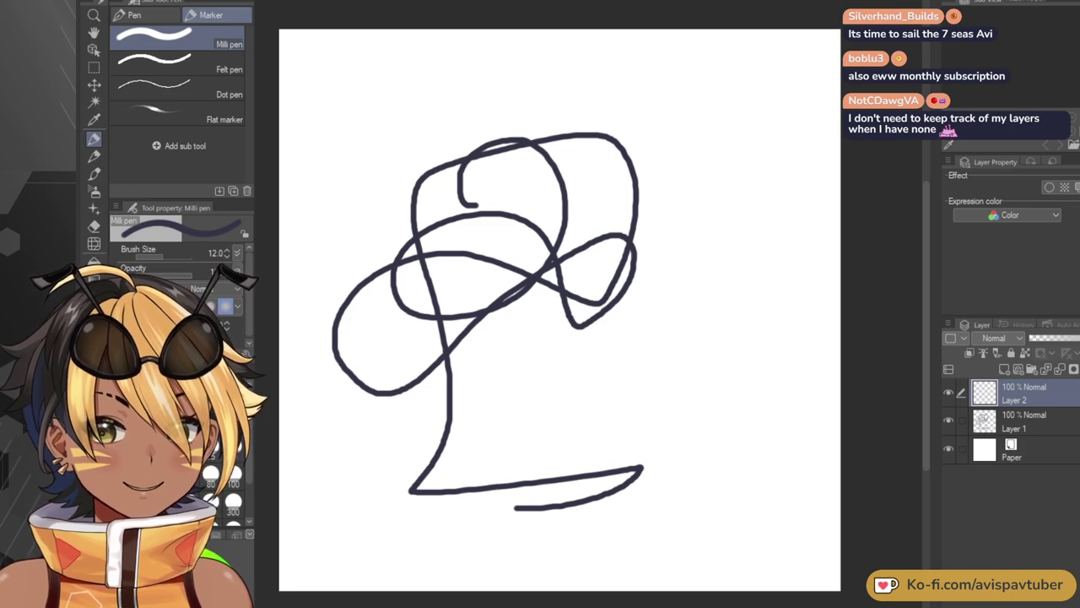
mouse_move(475, 192)
left_mouse_down()
mouse_move(494, 168)
mouse_move(658, 265)
mouse_move(738, 164)
left_mouse_up()
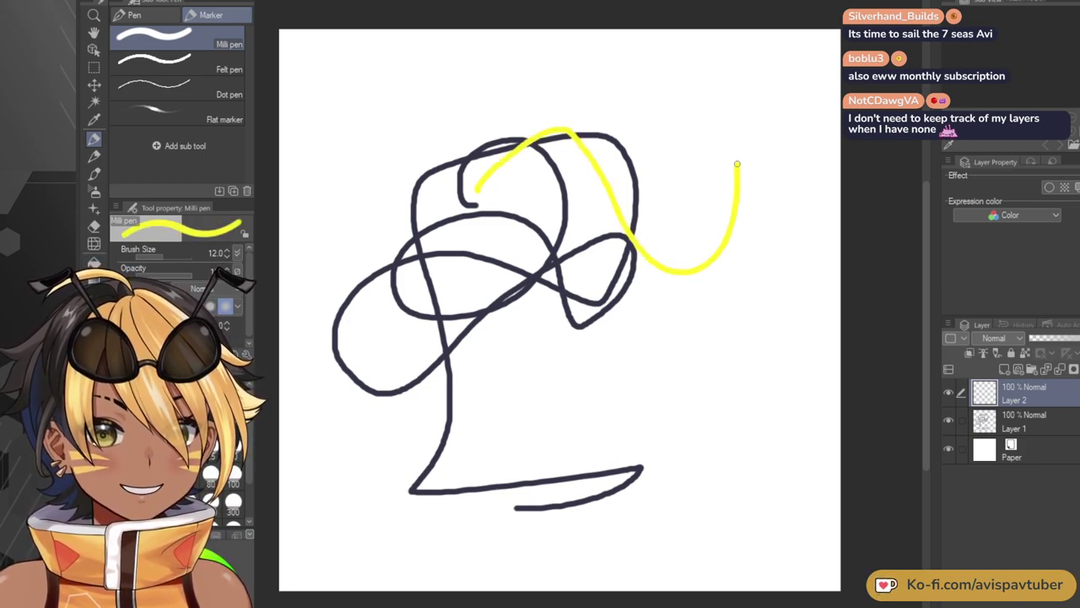
left_click_drag(557, 136, 751, 414)
left_click_drag(525, 288, 781, 517)
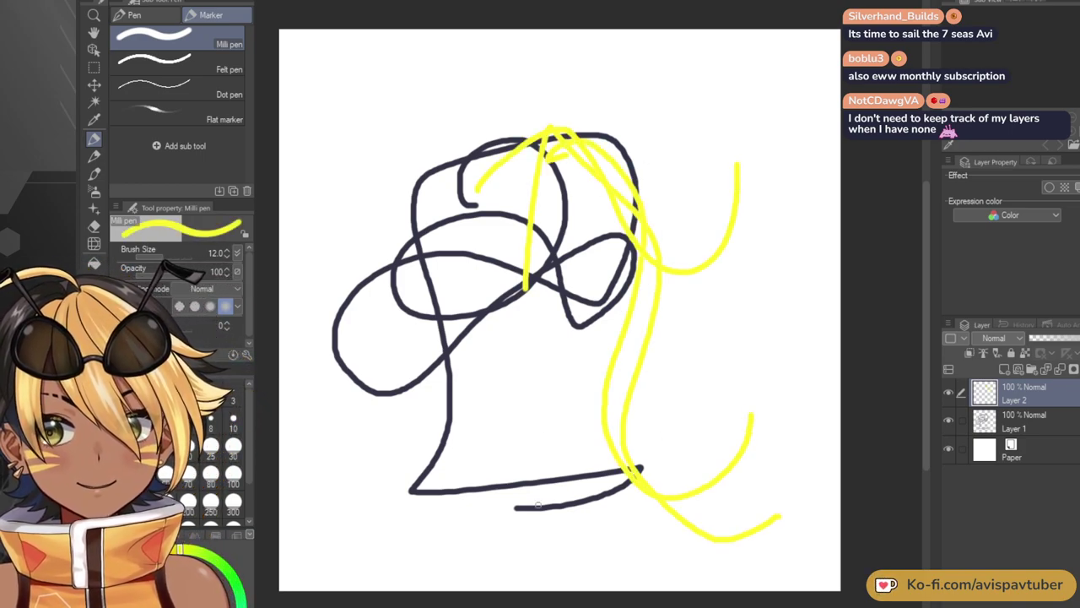
Erase the dark lines crossing the face area on Layer 1 with the Rough eraser.
left_click(92, 235)
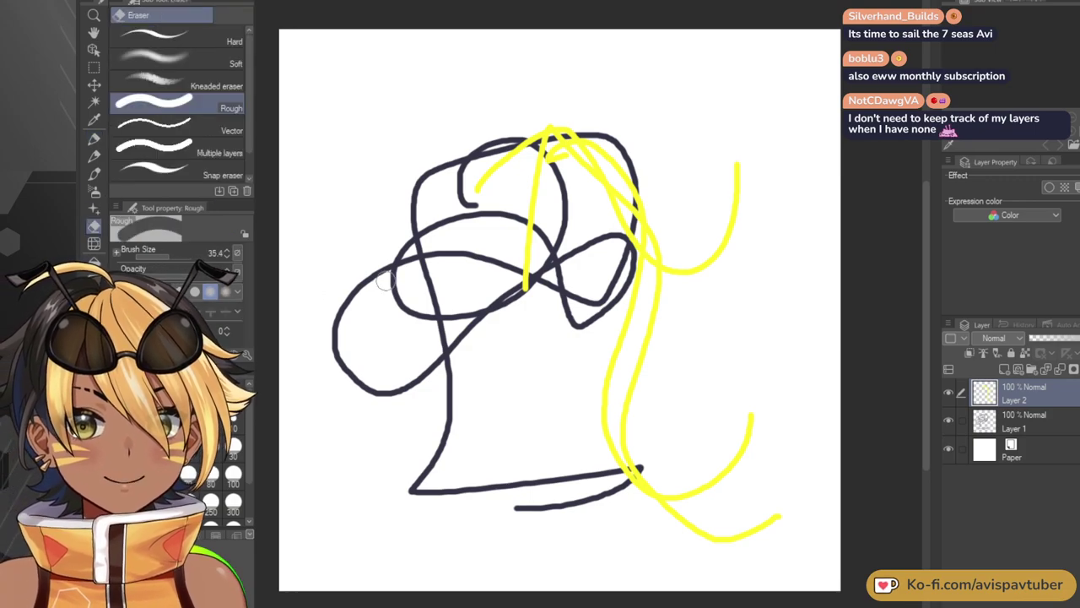
left_click(948, 422)
left_click(949, 420)
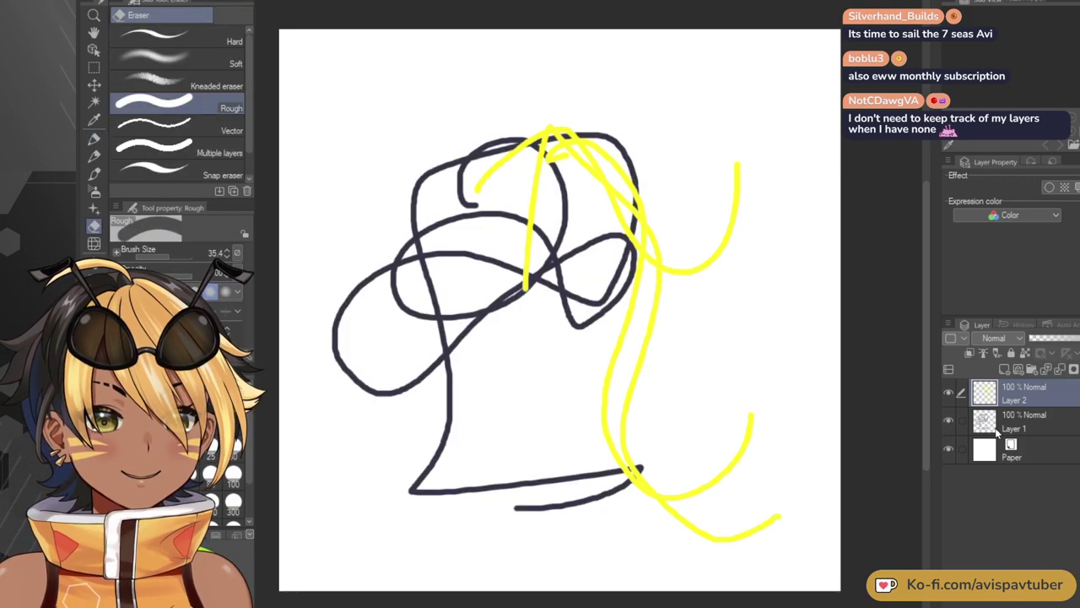
left_click(1013, 422)
left_click_drag(489, 257, 439, 282)
mouse_move(503, 291)
left_mouse_down()
mouse_move(544, 232)
mouse_move(463, 222)
left_mouse_up()
Add a new layer above Layer 2 and paint two small teal eyes on the face.
left_click(1019, 401)
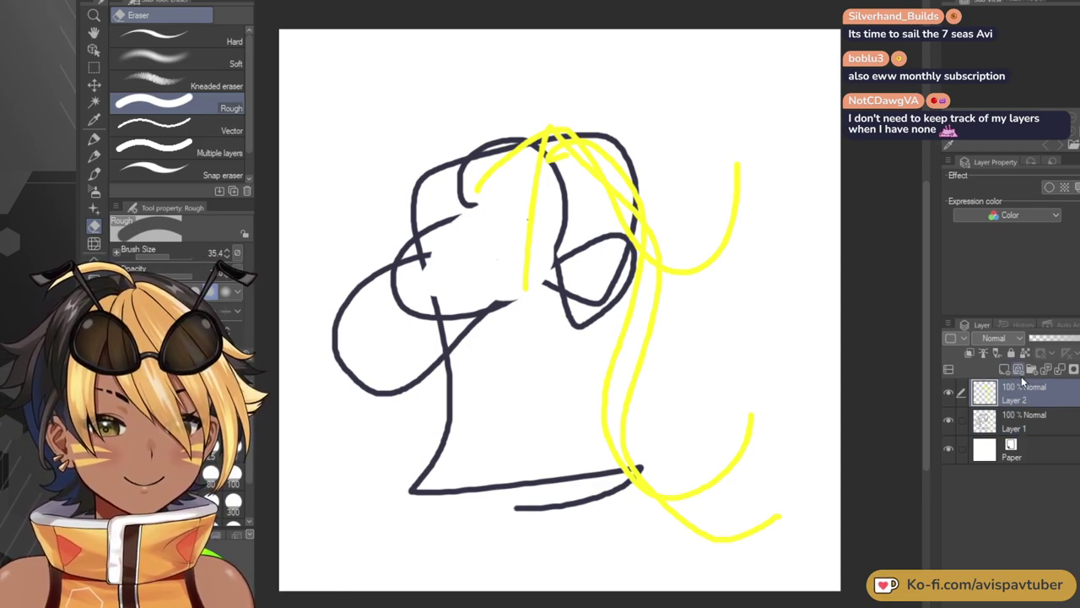
left_click(1002, 370)
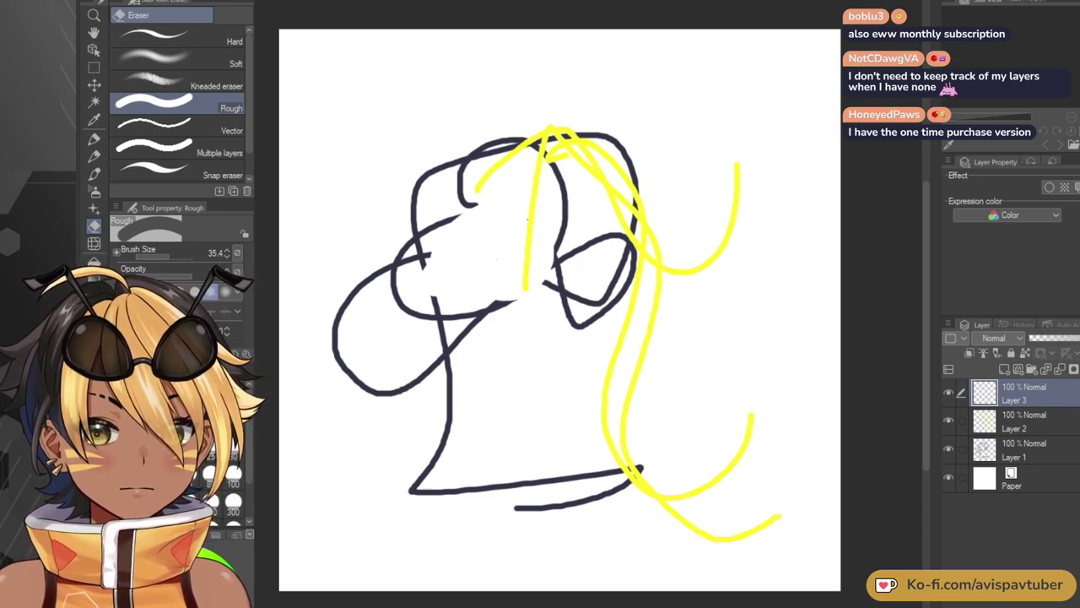
key("p")
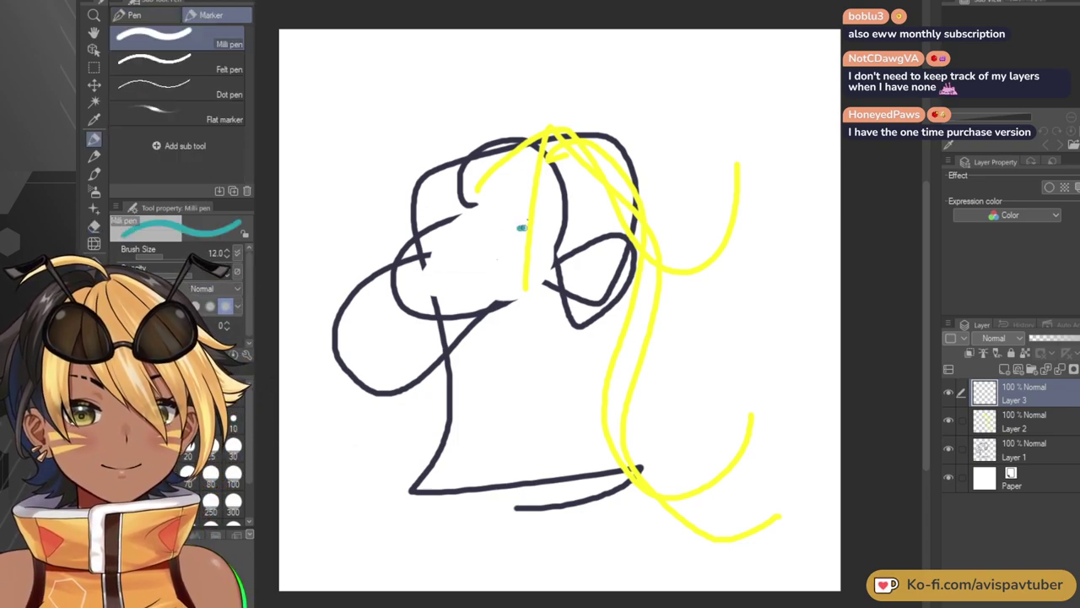
left_click_drag(513, 229, 523, 232)
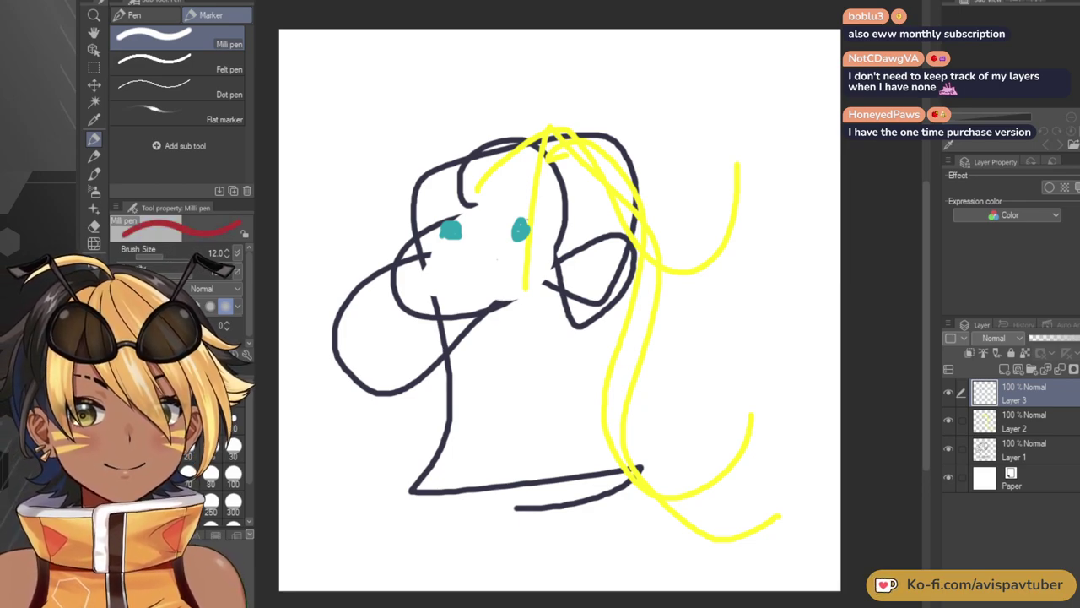
Add another layer below the eyes layer and draw a red zigzag mouth under the eyes.
left_click(1008, 371)
left_click_drag(1011, 393, 1016, 440)
left_click_drag(451, 254, 486, 253)
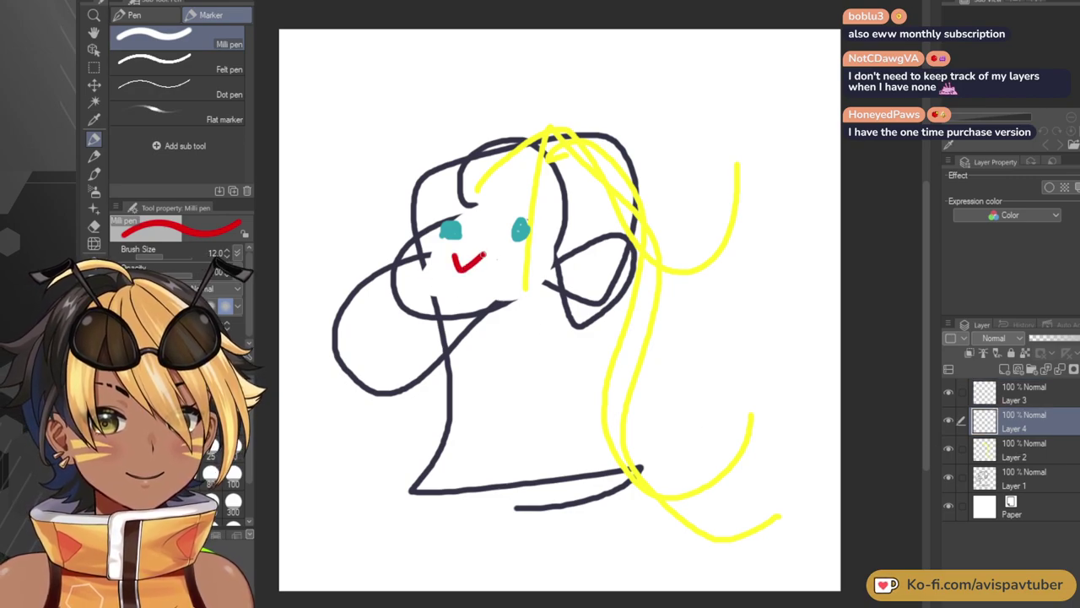
Toggle the visibility of the eyes, hair and outline layers to examine what each one holds.
left_click(961, 393)
left_click(949, 393)
left_click(948, 393)
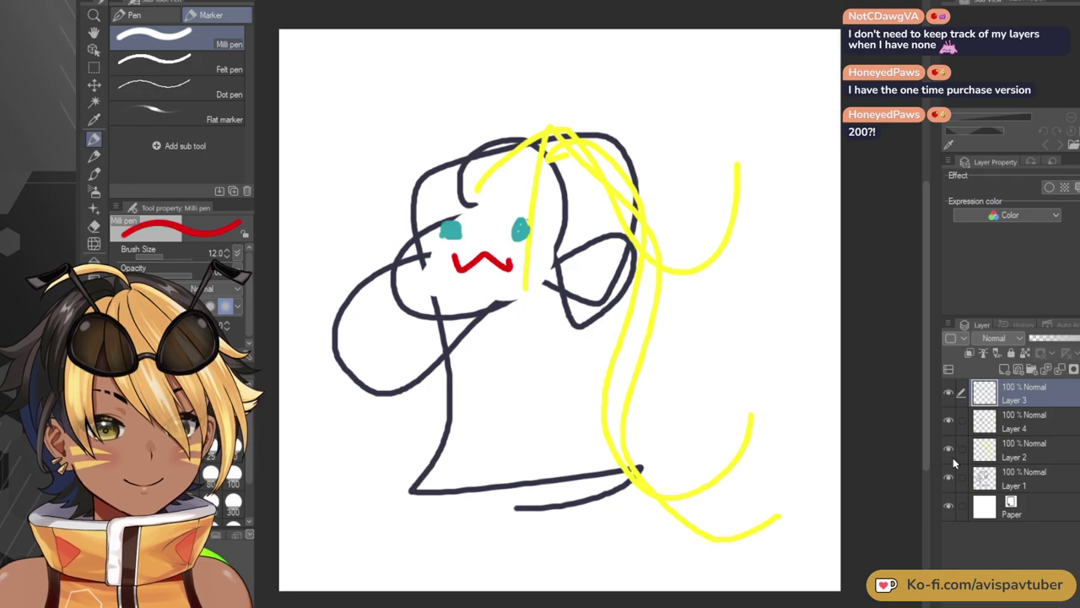
left_click(948, 449)
left_click(947, 478)
left_click(949, 450)
left_click(949, 477)
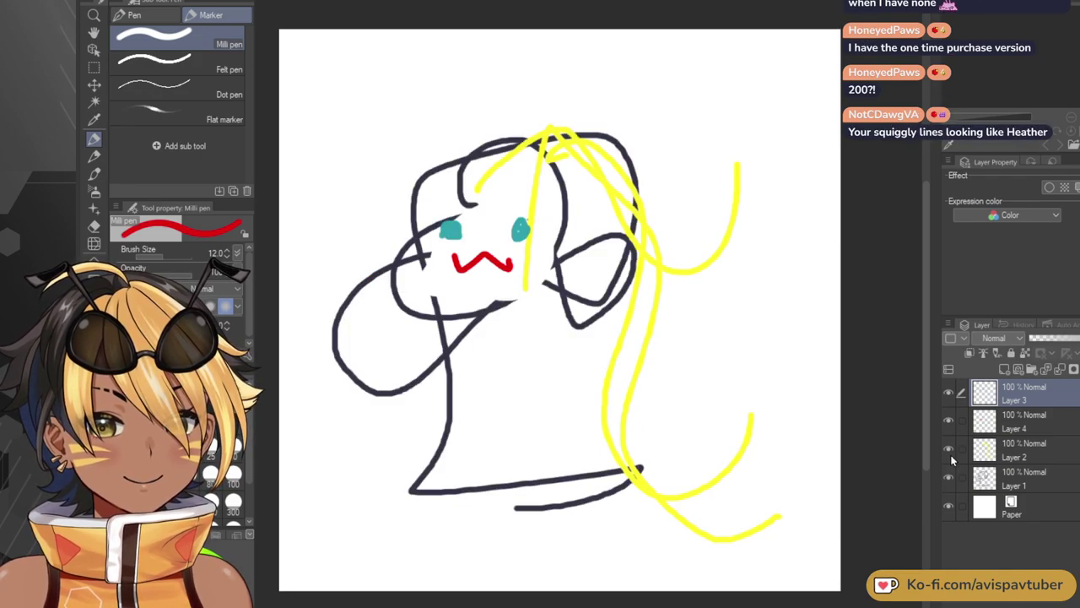
left_click(948, 393)
left_click(949, 392)
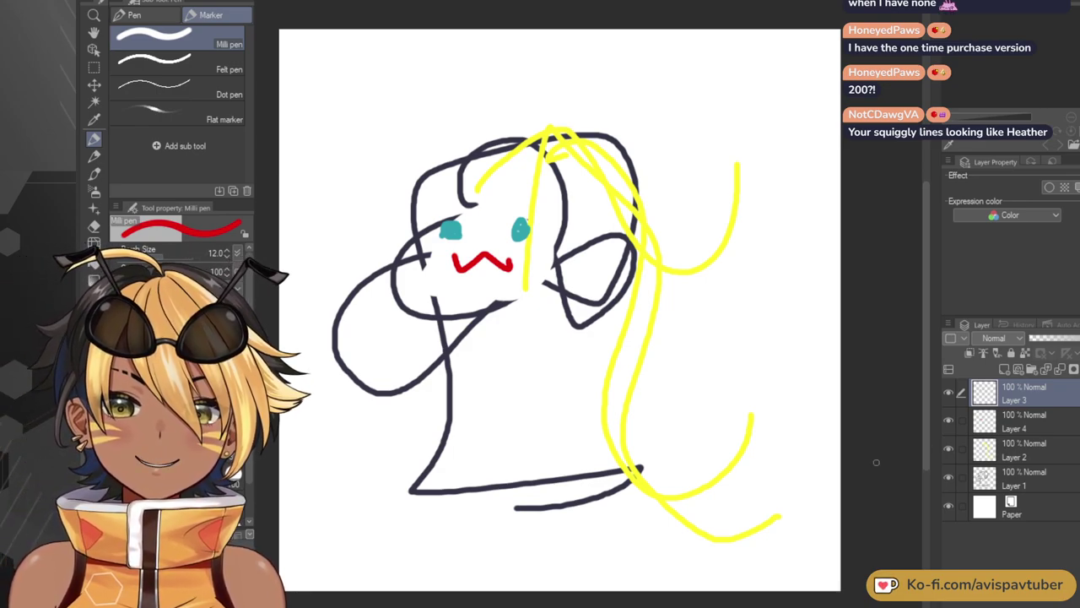
Remove all the drawing layers, keeping only the Paper layer.
left_click(1079, 369)
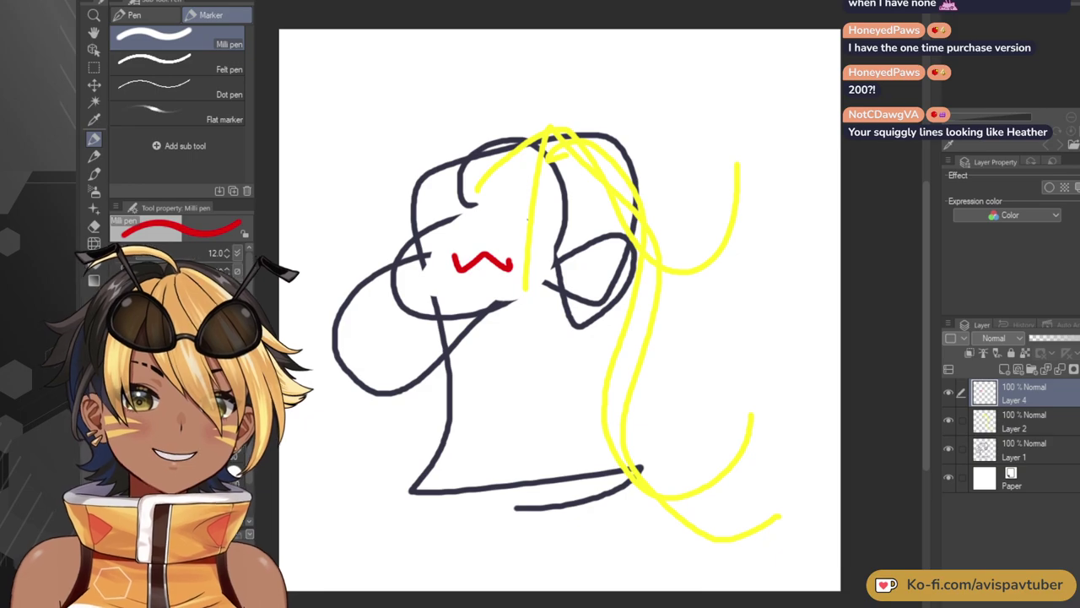
key("ctrl+z")
key("ctrl+z")
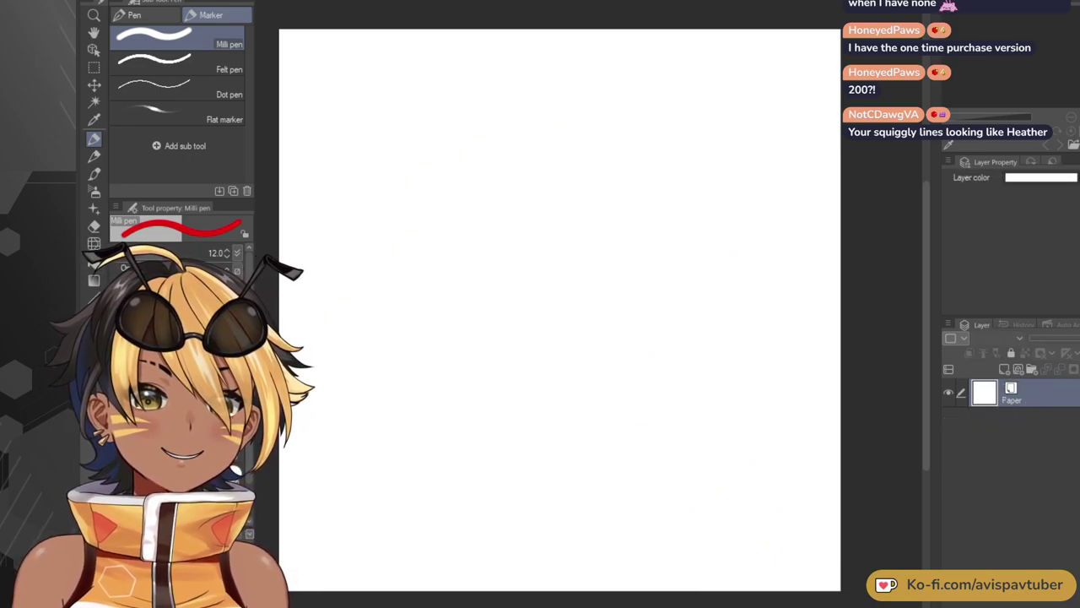
Add a new layer and cover the canvas's middle and lower area with long red diagonal strokes rising to the right.
left_click(1004, 370)
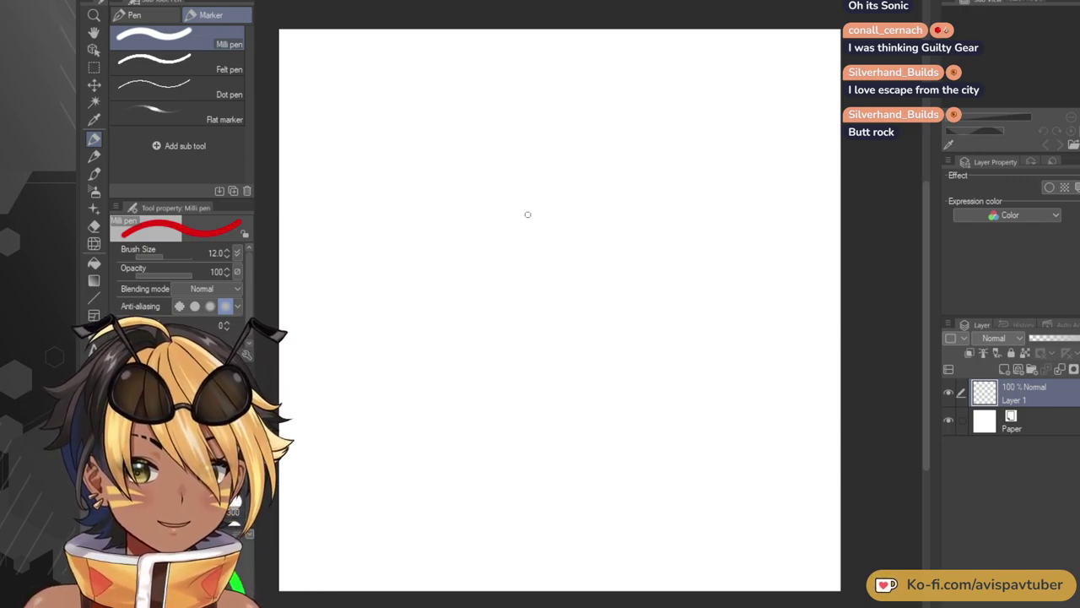
left_click_drag(481, 161, 433, 184)
left_click_drag(357, 242, 669, 100)
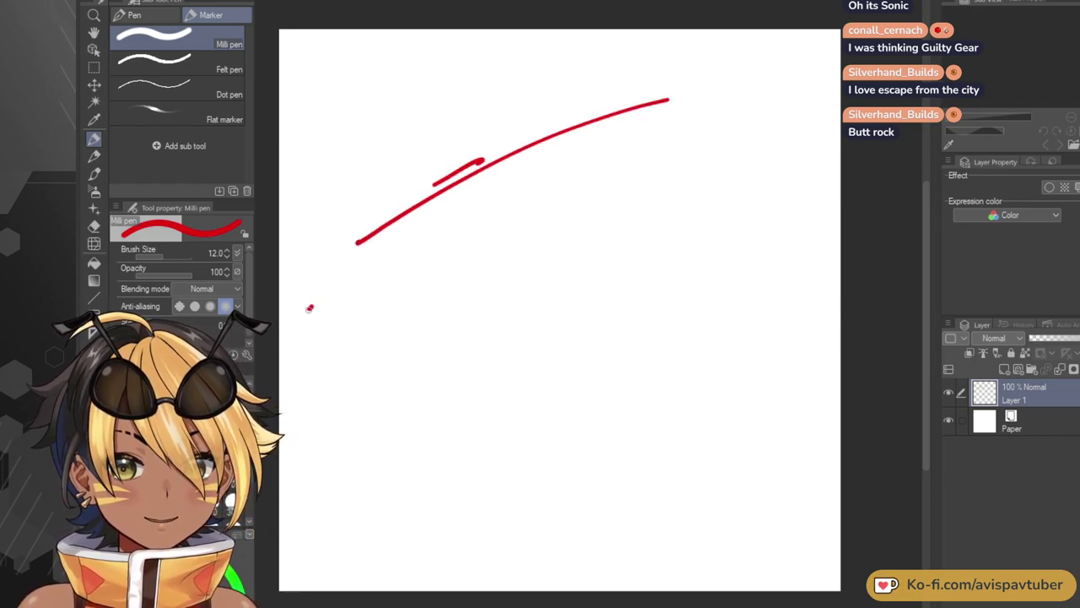
left_click_drag(287, 325, 699, 115)
left_click_drag(325, 305, 709, 124)
left_click_drag(283, 335, 702, 153)
mouse_move(337, 338)
left_mouse_down()
mouse_move(463, 281)
mouse_move(768, 175)
left_mouse_up()
mouse_move(488, 298)
left_mouse_down()
mouse_move(291, 411)
mouse_move(840, 198)
left_mouse_up()
mouse_move(289, 431)
left_mouse_down()
mouse_move(807, 239)
mouse_move(734, 267)
left_mouse_up()
mouse_move(371, 423)
left_mouse_down()
mouse_move(513, 366)
mouse_move(831, 286)
left_mouse_up()
left_click_drag(393, 446, 785, 278)
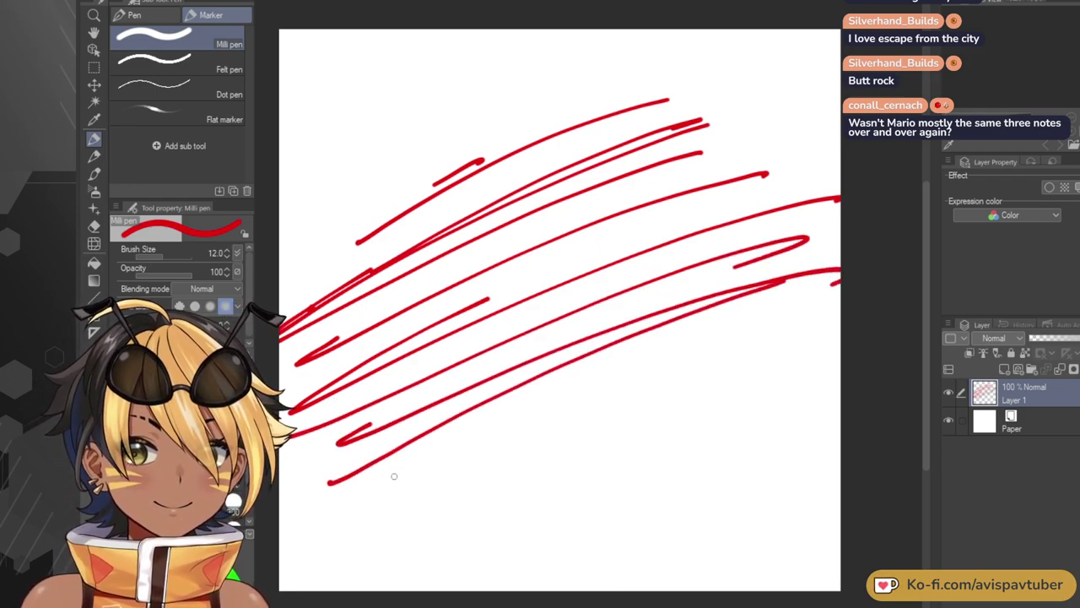
mouse_move(309, 521)
left_mouse_down()
mouse_move(523, 421)
mouse_move(770, 344)
left_mouse_up()
mouse_move(280, 576)
left_mouse_down()
mouse_move(457, 495)
mouse_move(826, 379)
left_mouse_up()
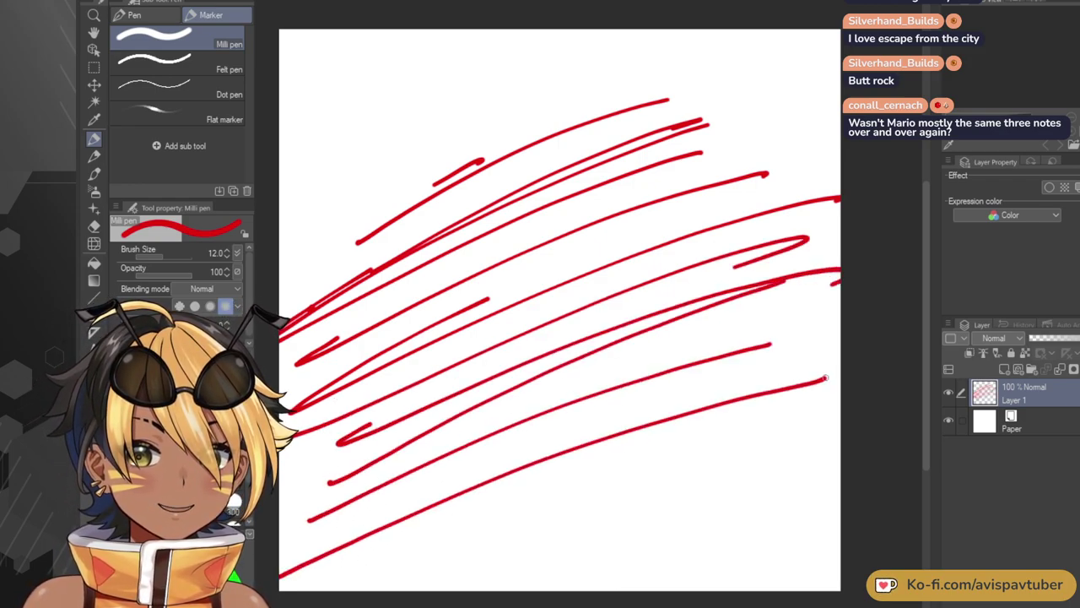
left_click_drag(317, 589, 839, 423)
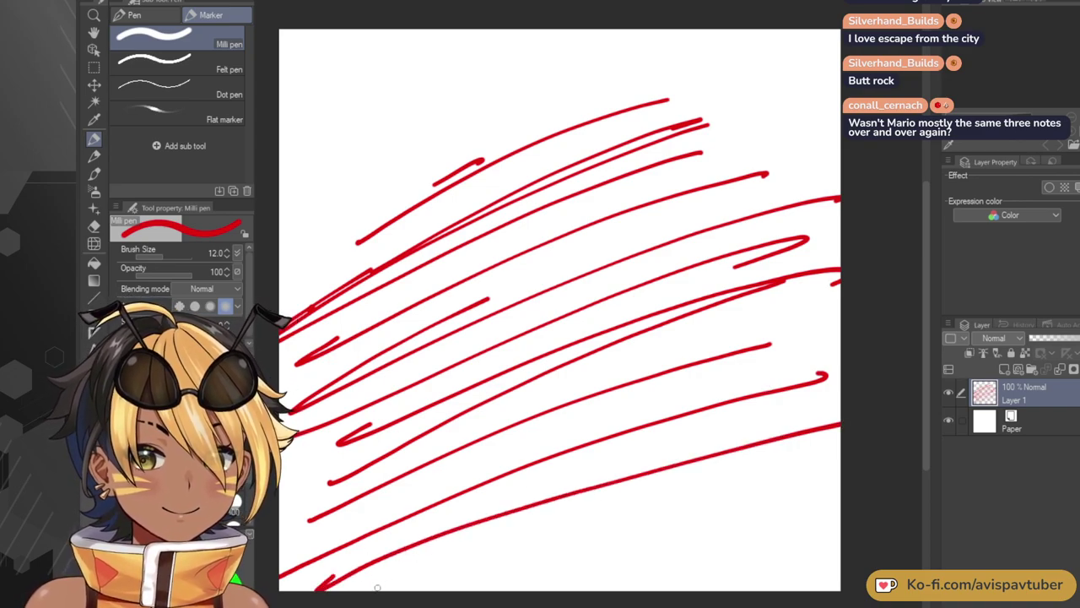
mouse_move(377, 588)
left_mouse_down()
mouse_move(609, 505)
mouse_move(833, 453)
left_mouse_up()
mouse_move(485, 591)
left_mouse_down()
mouse_move(697, 521)
mouse_move(840, 498)
left_mouse_up()
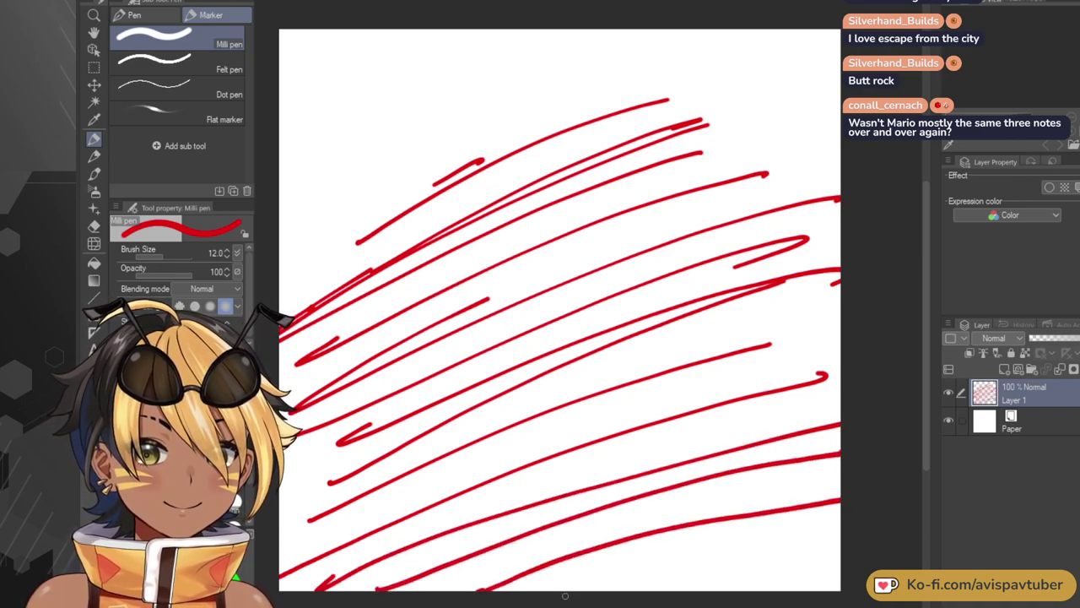
left_click_drag(561, 595, 809, 512)
mouse_move(641, 589)
left_mouse_down()
mouse_move(767, 562)
mouse_move(812, 572)
left_mouse_up()
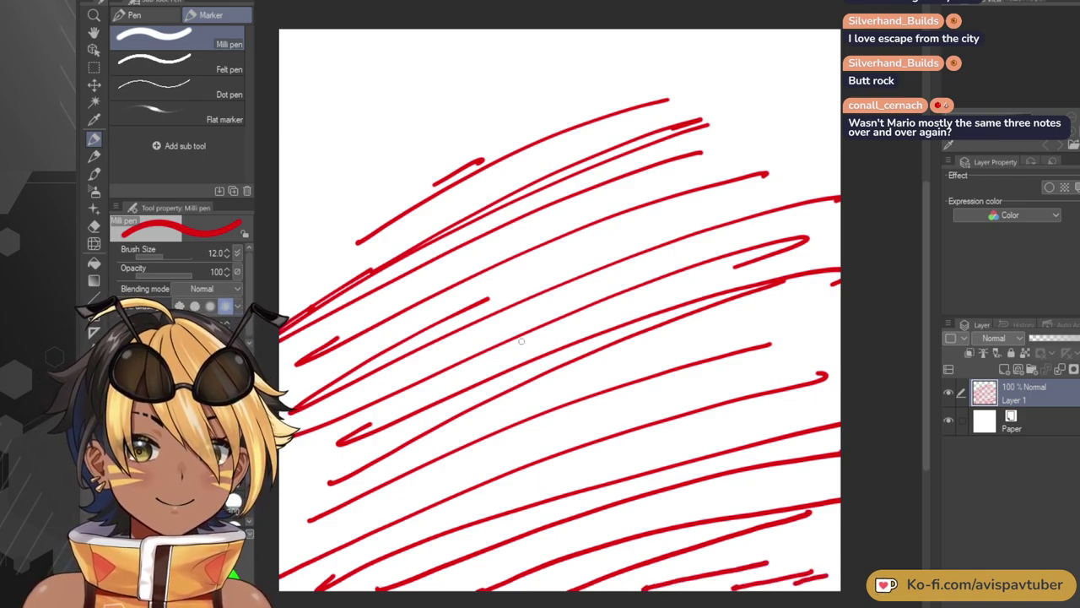
Fill the canvas's upper-left area with progressively shorter parallel red diagonal strokes.
mouse_move(290, 247)
left_mouse_down()
mouse_move(456, 142)
mouse_move(605, 78)
left_mouse_up()
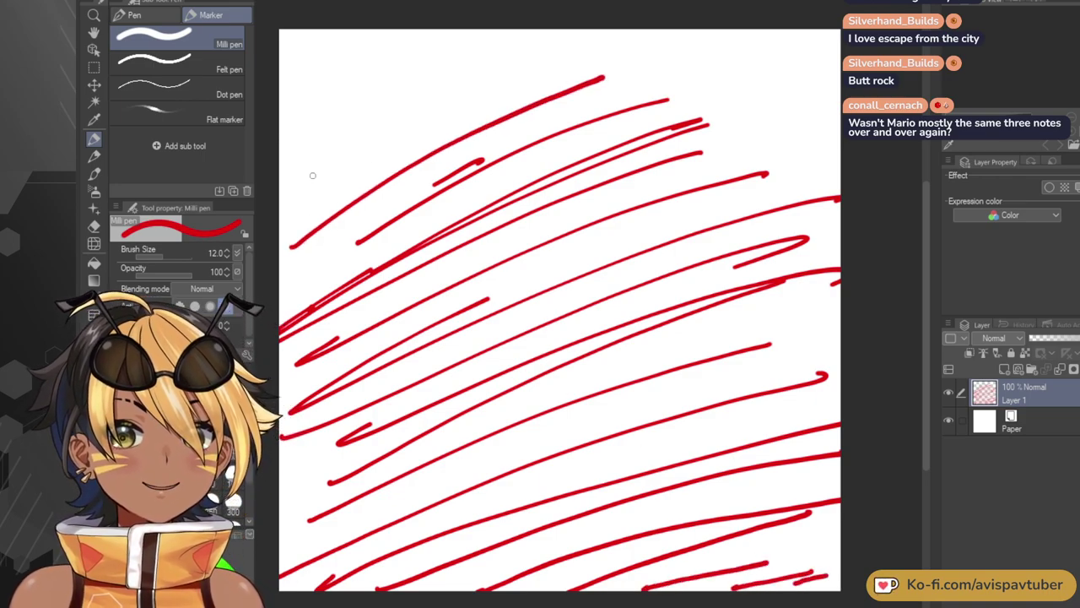
left_click_drag(306, 184, 588, 52)
left_click_drag(308, 140, 524, 34)
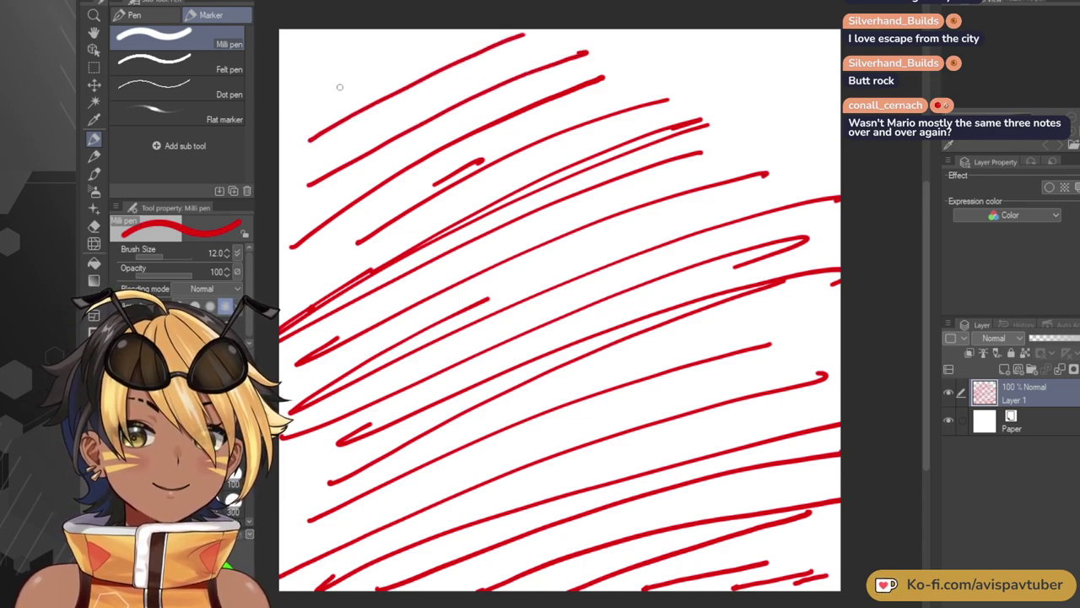
left_click_drag(326, 94, 455, 40)
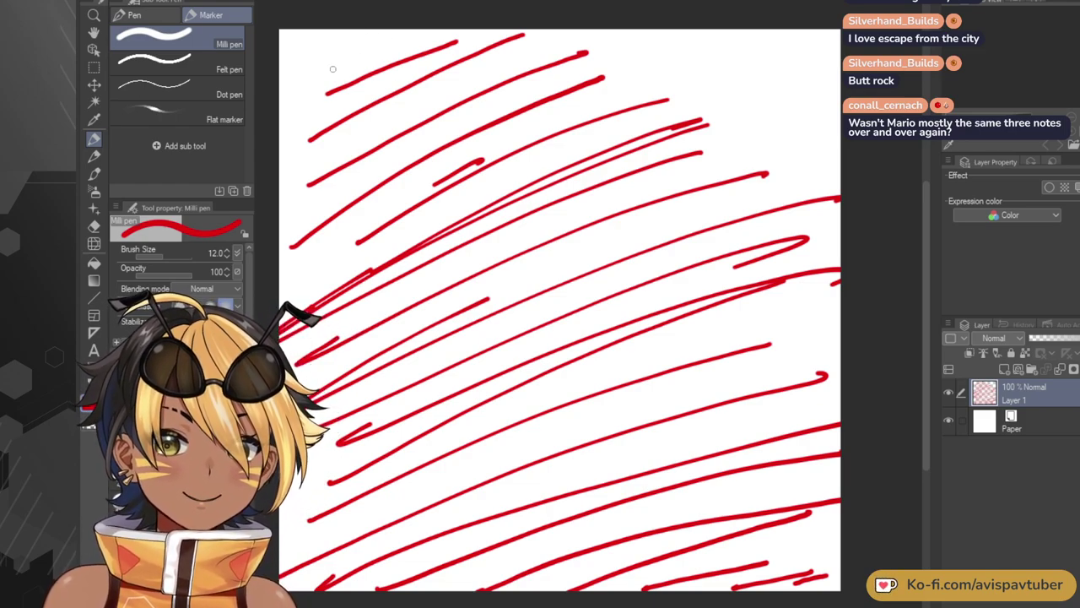
left_click_drag(338, 68, 420, 34)
Fill the upper-right corner with red strokes sloping downward to the right and the upper-left corner with short vertical strokes.
left_click_drag(619, 44, 817, 168)
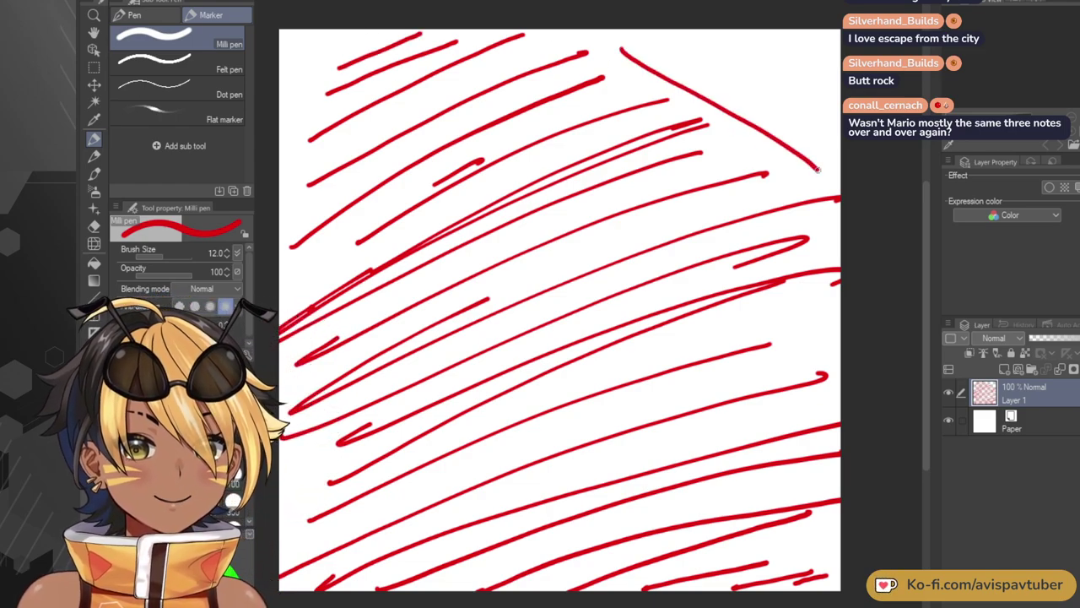
left_click_drag(675, 53, 812, 131)
left_click_drag(719, 47, 815, 79)
mouse_move(757, 33)
left_mouse_down()
mouse_move(829, 61)
mouse_move(835, 42)
left_mouse_up()
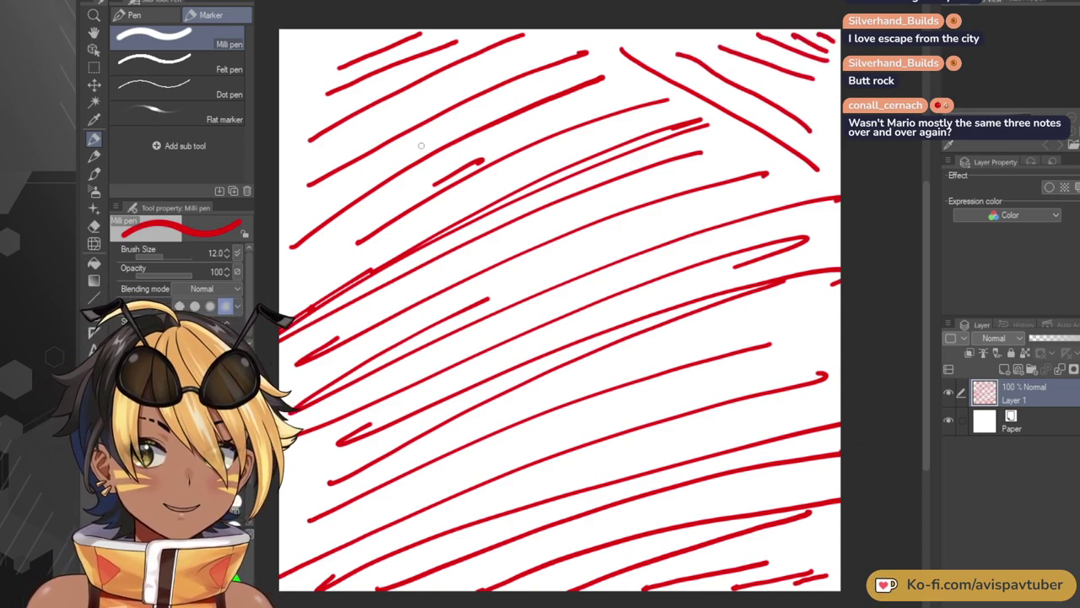
mouse_move(304, 40)
left_mouse_down()
mouse_move(304, 159)
mouse_move(287, 99)
mouse_move(290, 163)
left_mouse_up()
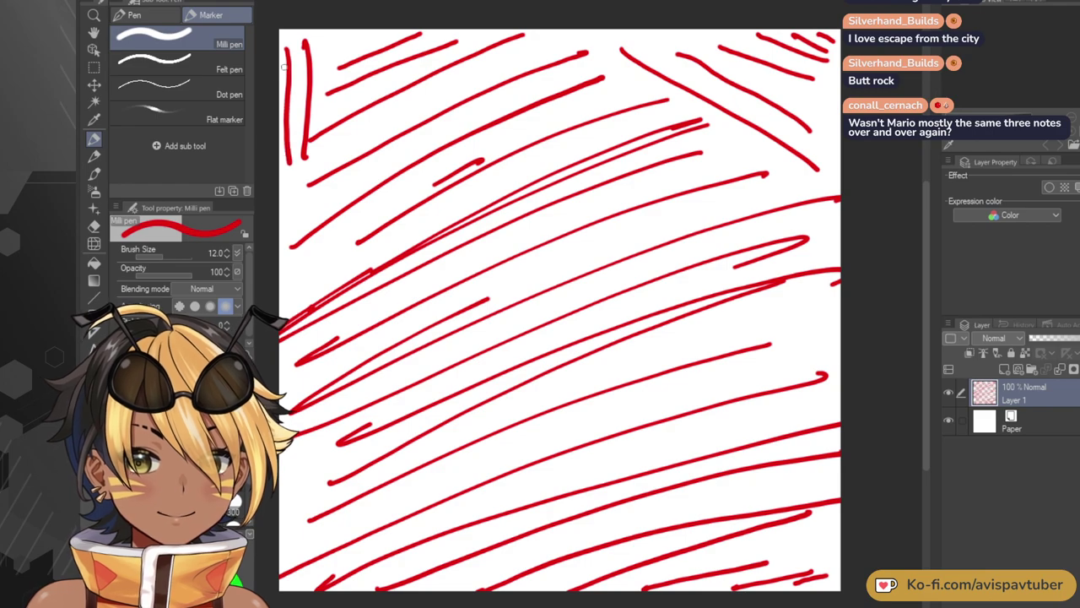
mouse_move(331, 32)
left_mouse_down()
mouse_move(333, 56)
mouse_move(351, 54)
left_mouse_up()
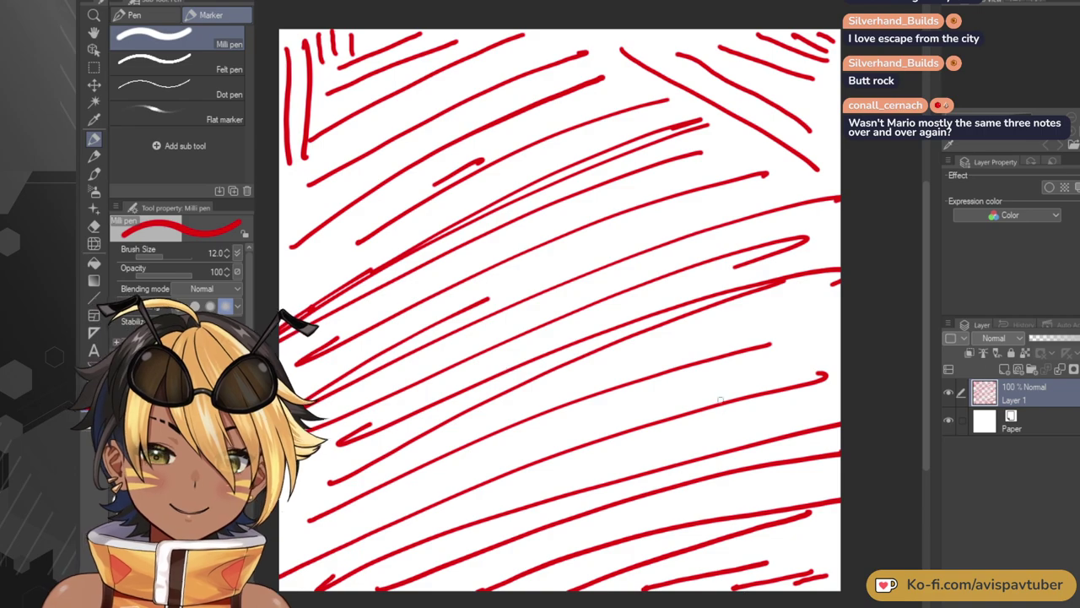
Paste the copied game screenshot as a new layer above the red strokes and hide Layer 1.
left_click(1004, 369)
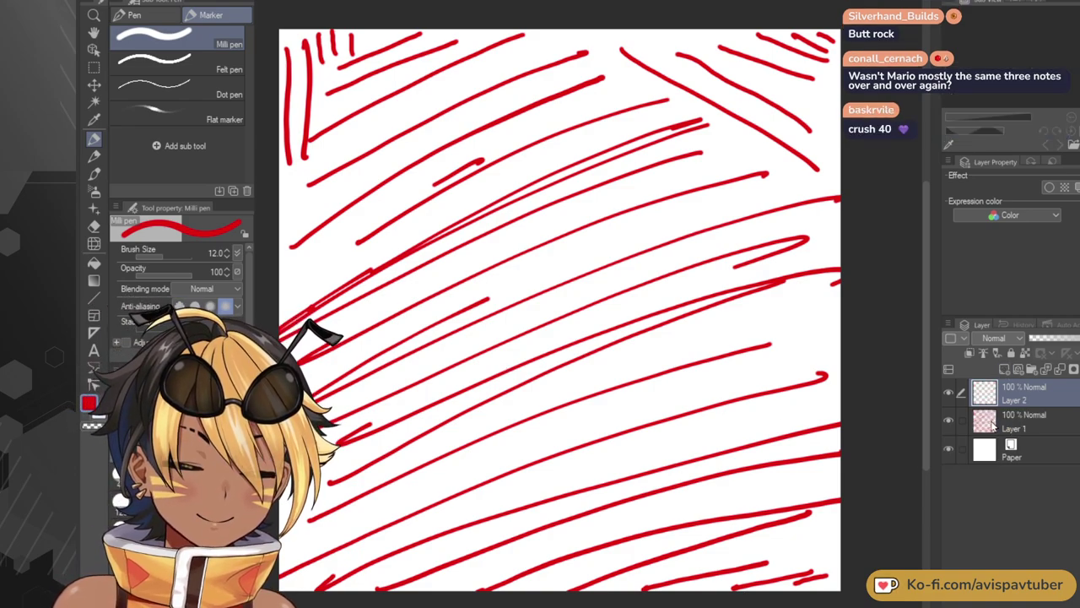
key("ctrl+z")
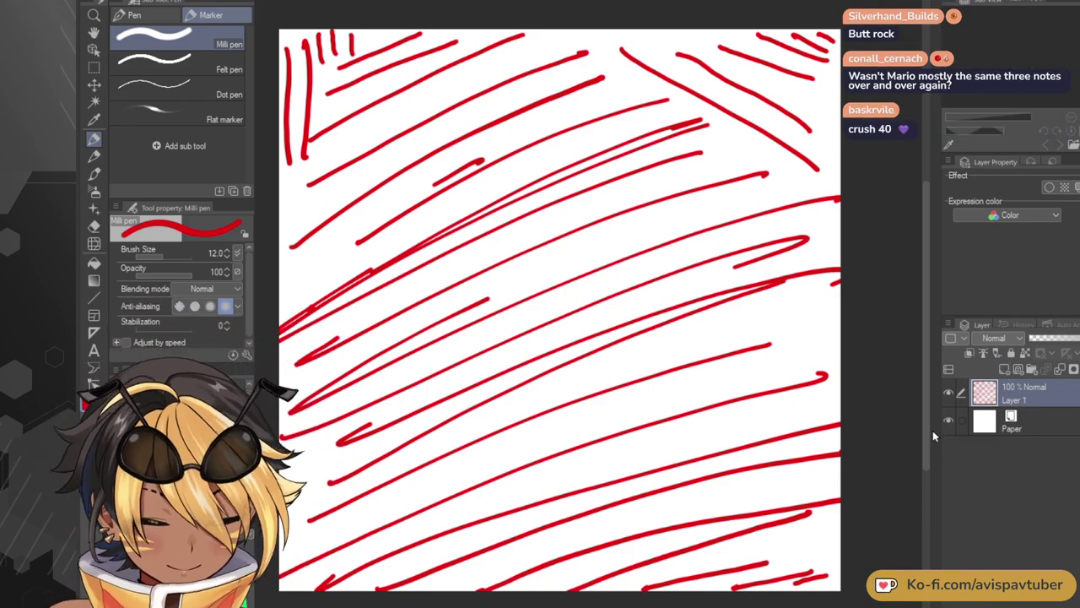
key("ctrl+v")
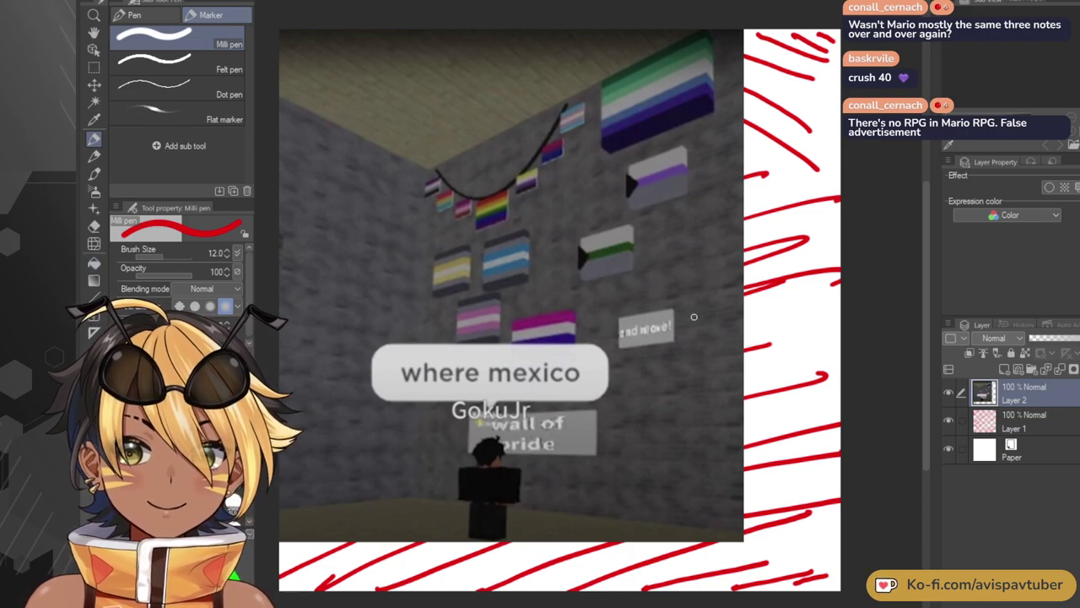
left_click(947, 422)
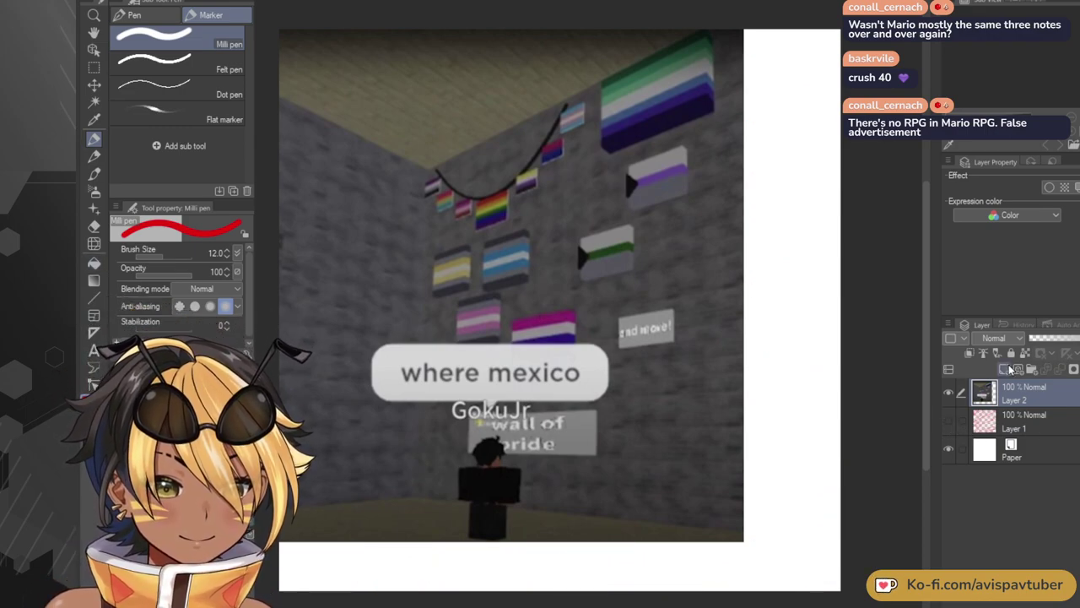
Add a new layer above the pasted screenshot and set up a black Milli pen with brush size 7.
left_click(1005, 369)
key("x")
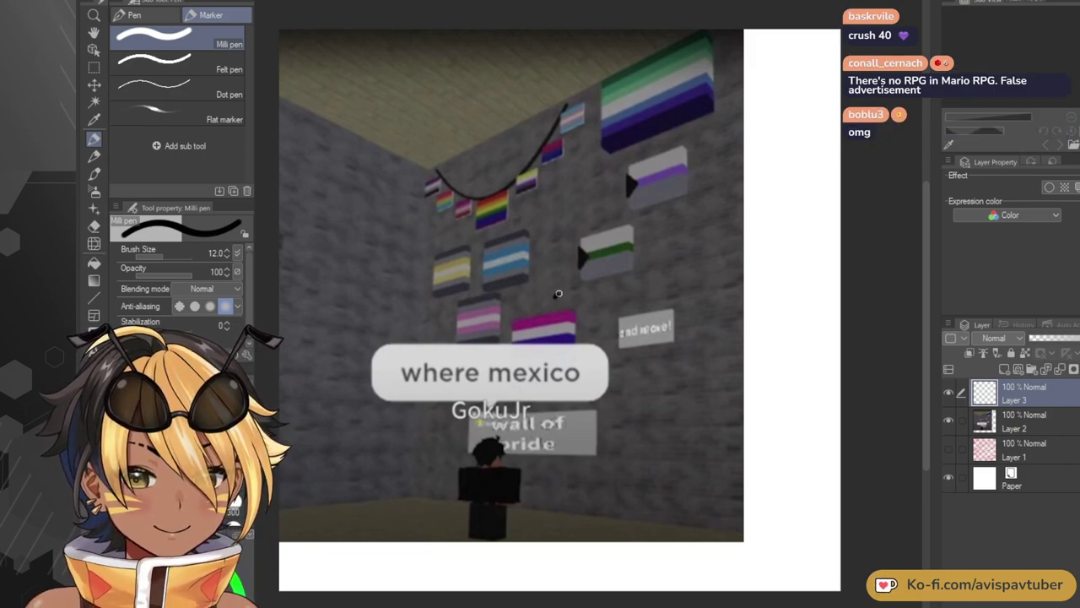
mouse_move(582, 294)
left_mouse_down()
mouse_move(545, 335)
mouse_move(577, 355)
left_mouse_up()
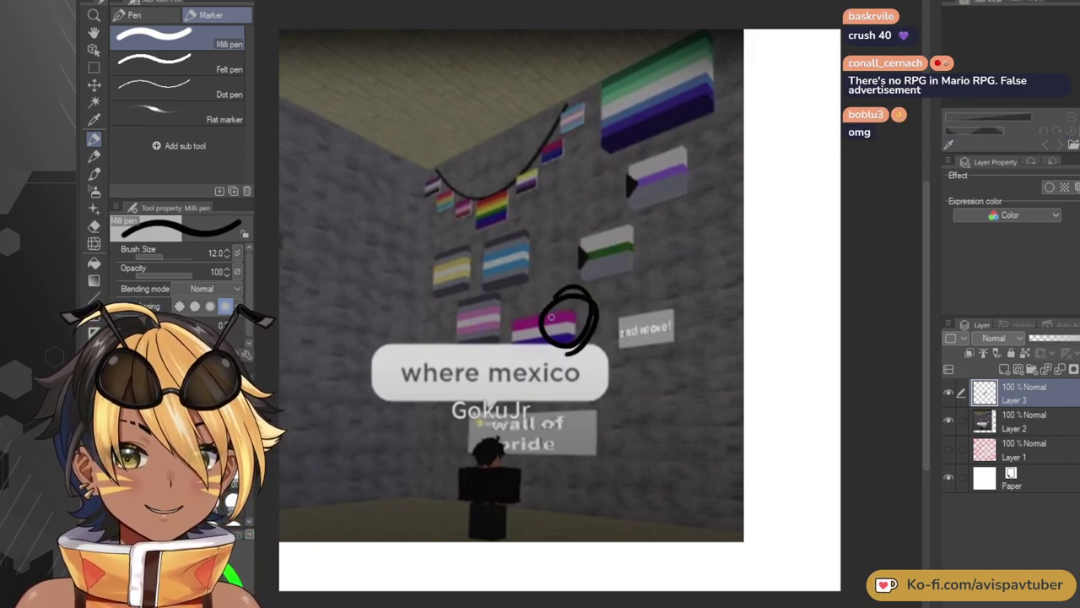
key("ctrl+z")
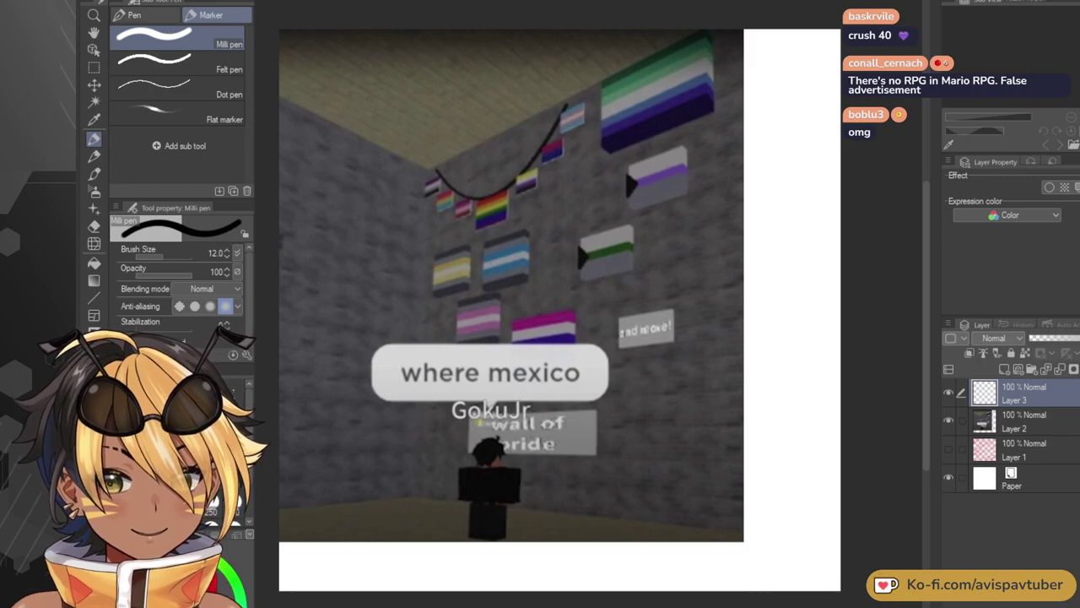
key("bracketleft")
key("bracketleft")
key("bracketleft")
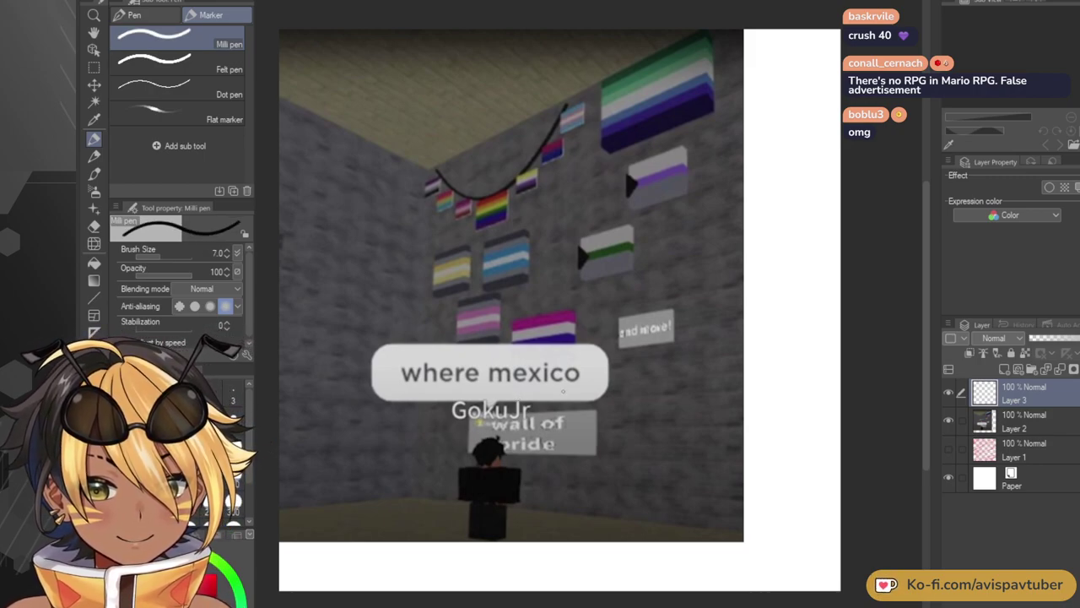
left_click_drag(591, 417, 583, 415)
key("ctrl+z")
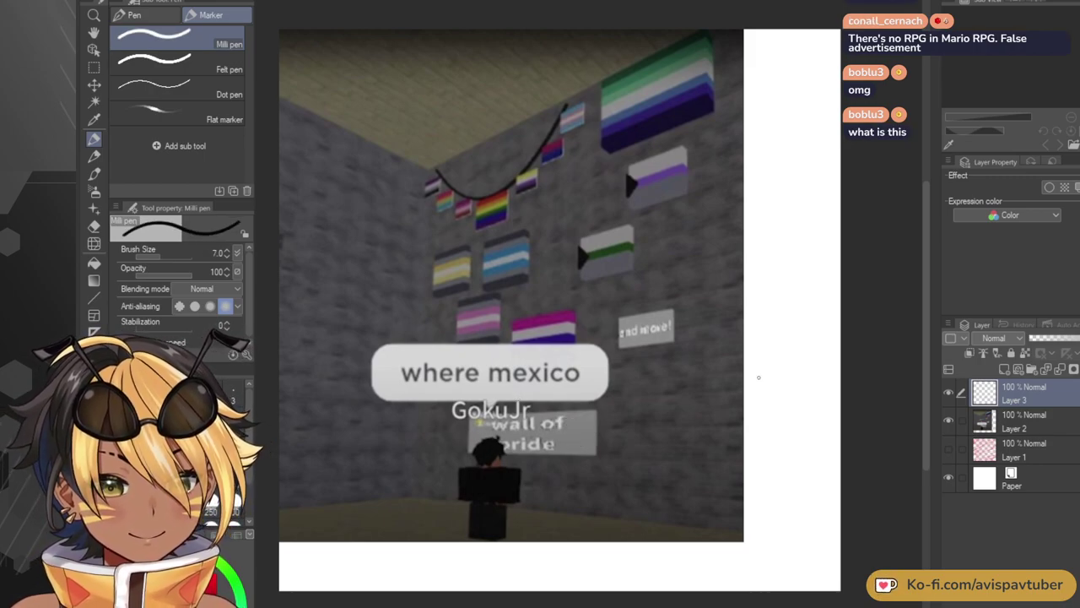
Lower Layer 2's opacity to 36% and draw a black circle around the game character's head on Layer 3.
left_click(999, 427)
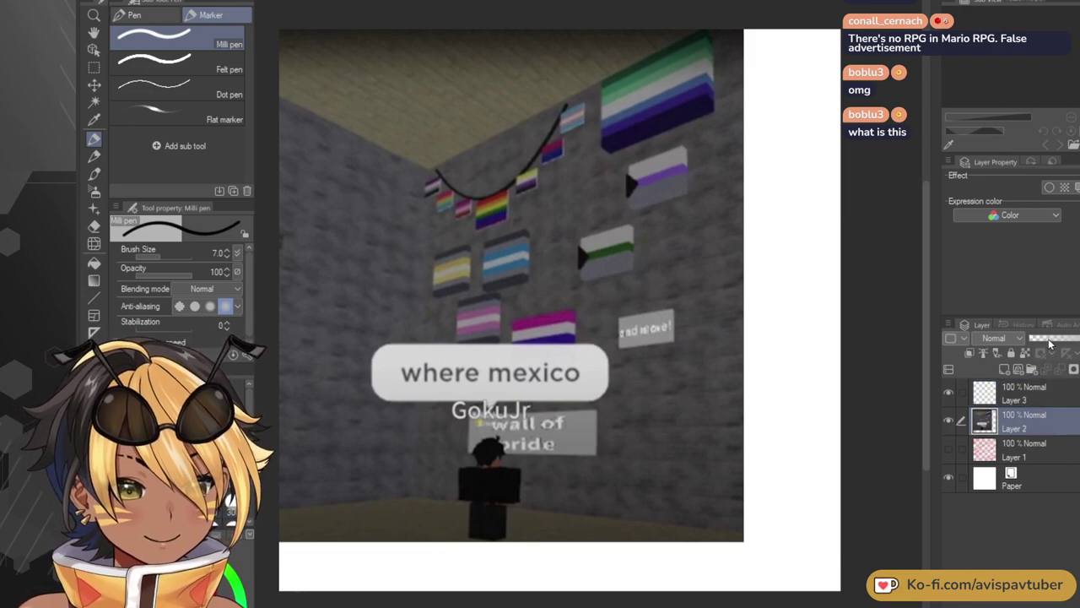
left_click(1048, 339)
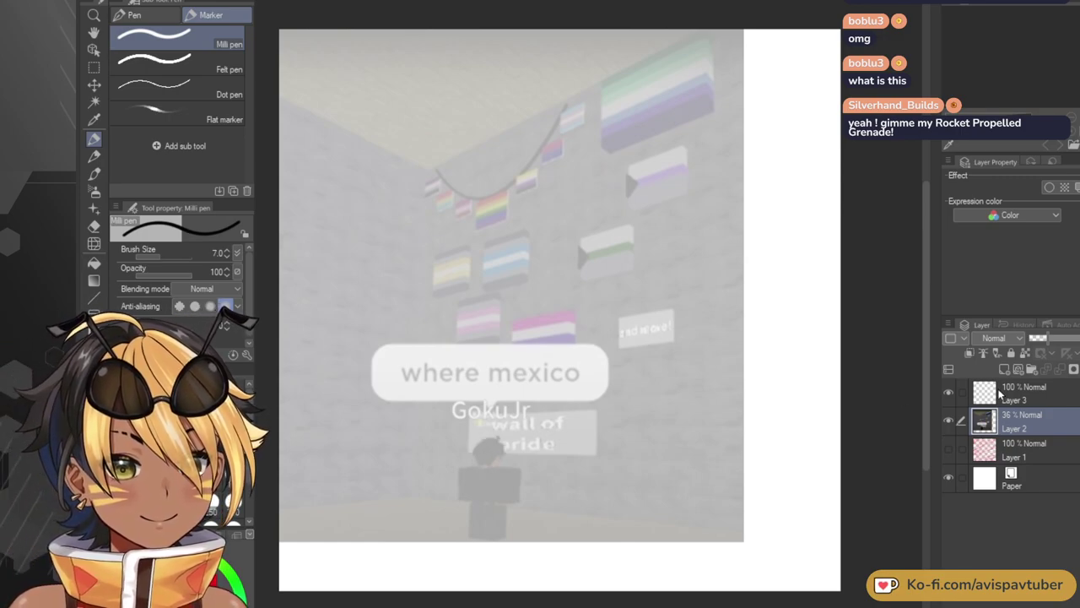
key("alt+bracketright")
mouse_move(485, 436)
left_mouse_down()
mouse_move(495, 474)
mouse_move(489, 437)
left_mouse_up()
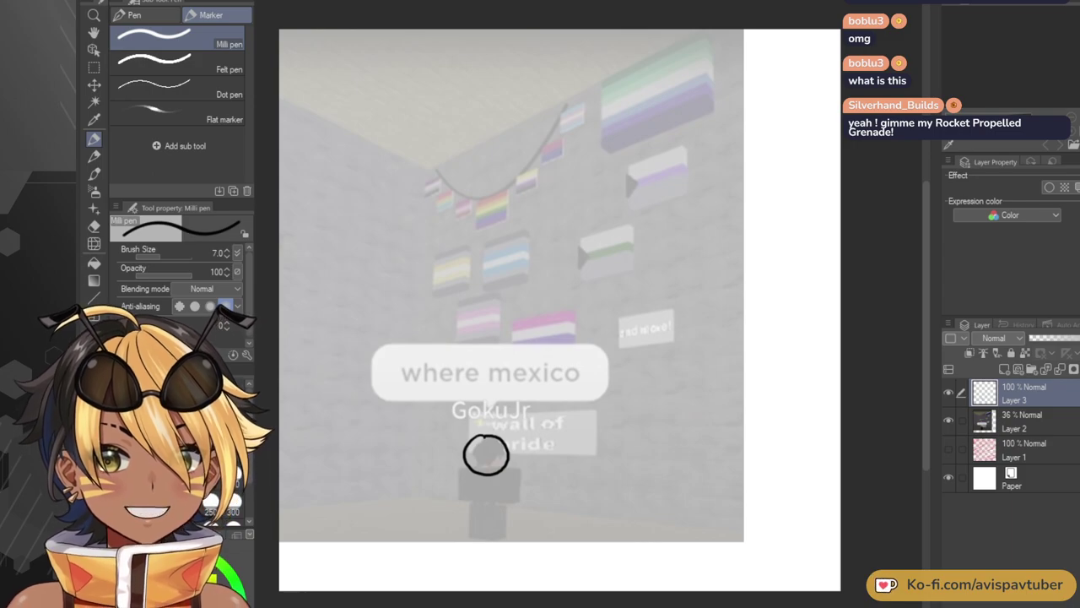
Draw a curved yellow strand on top of the head circle and dark spiky tufts around its sides and bottom.
left_click(199, 583)
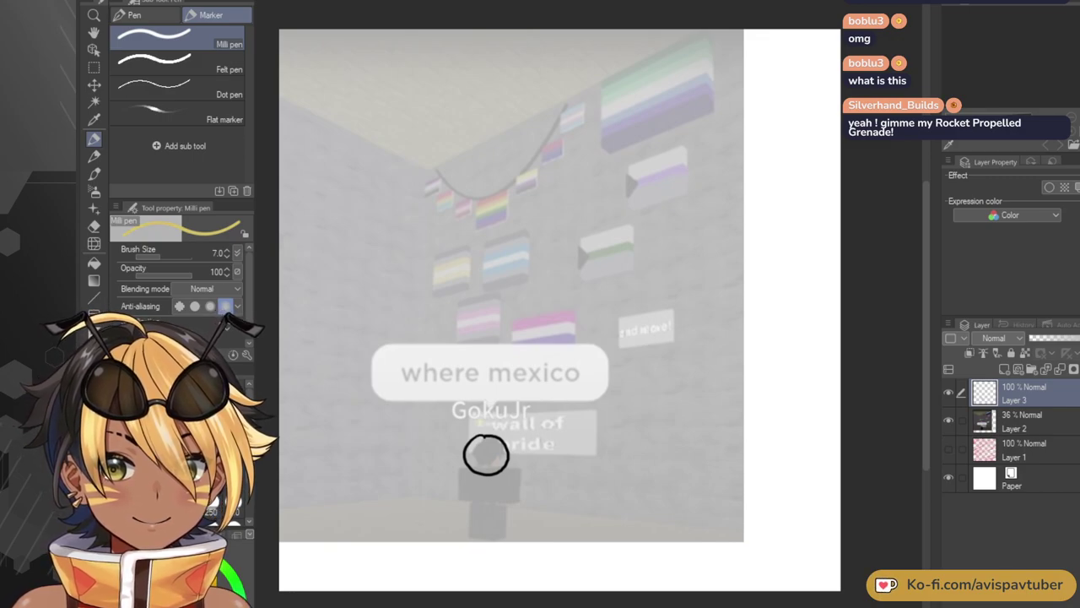
left_click_drag(493, 430, 508, 414)
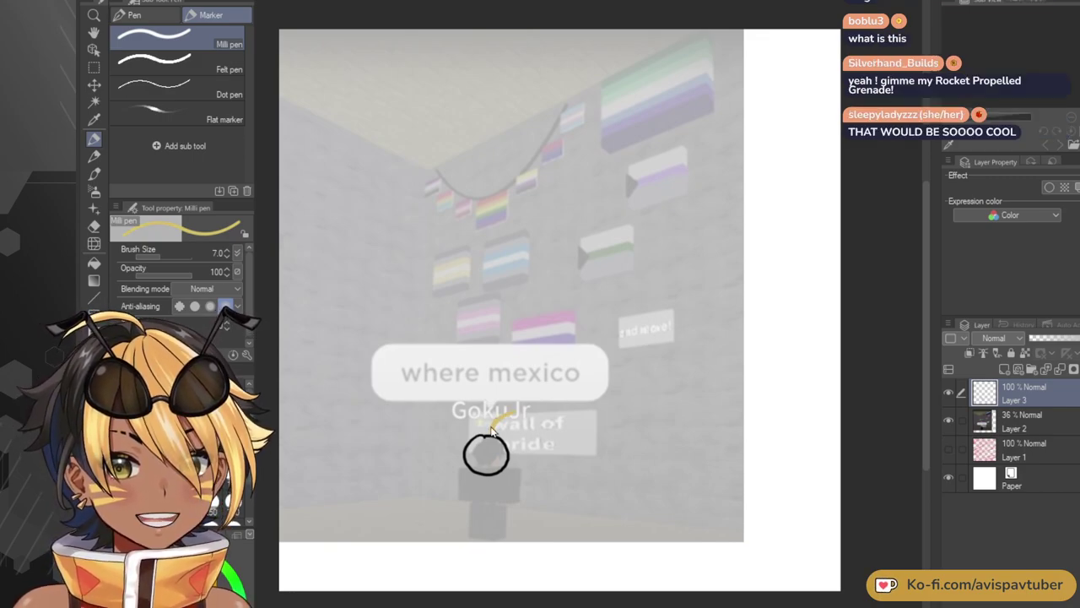
key("ctrl+z")
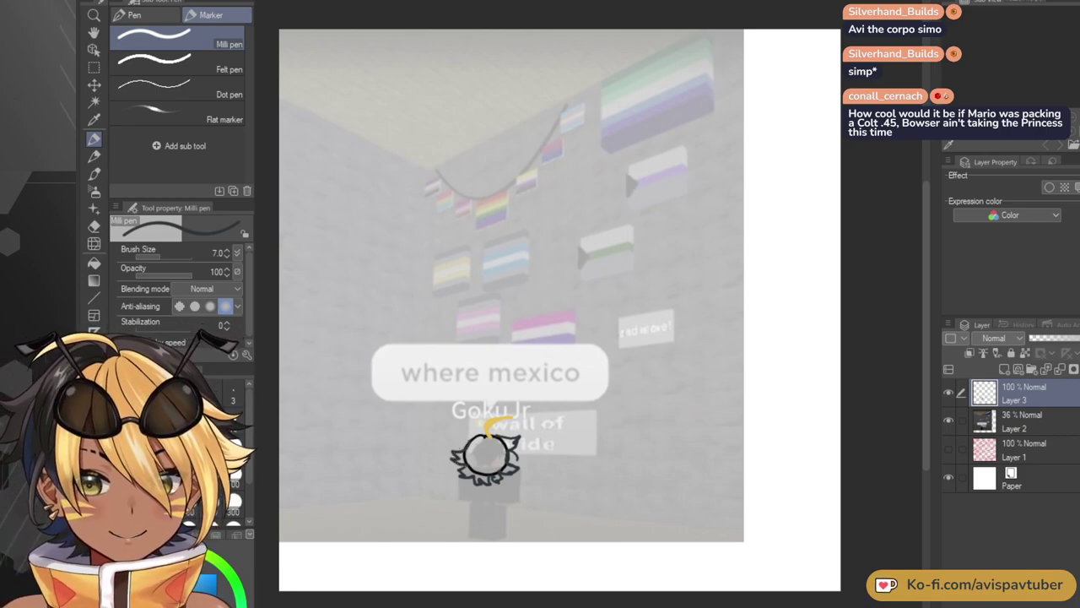
Sample the yellow strand's colour and paint yellow tufts along the head's upper-left edge.
left_click(95, 121)
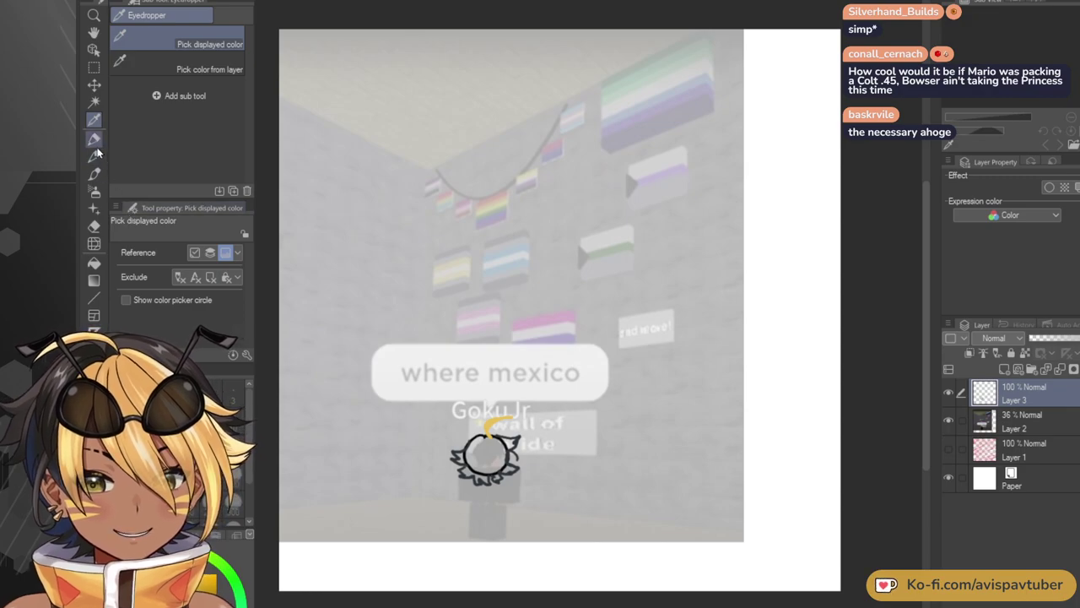
left_click(95, 140)
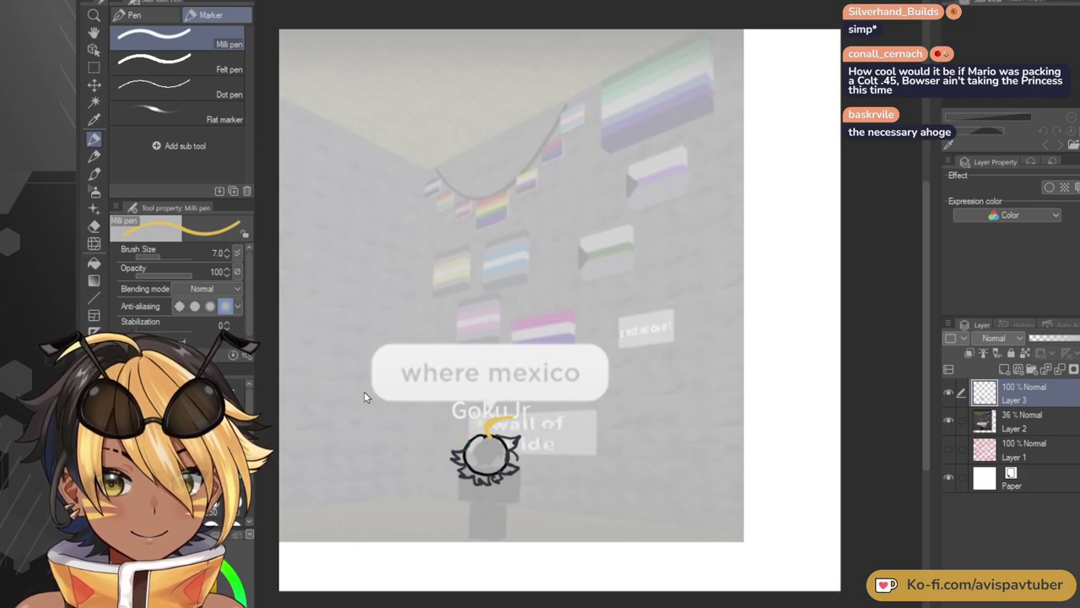
key("i")
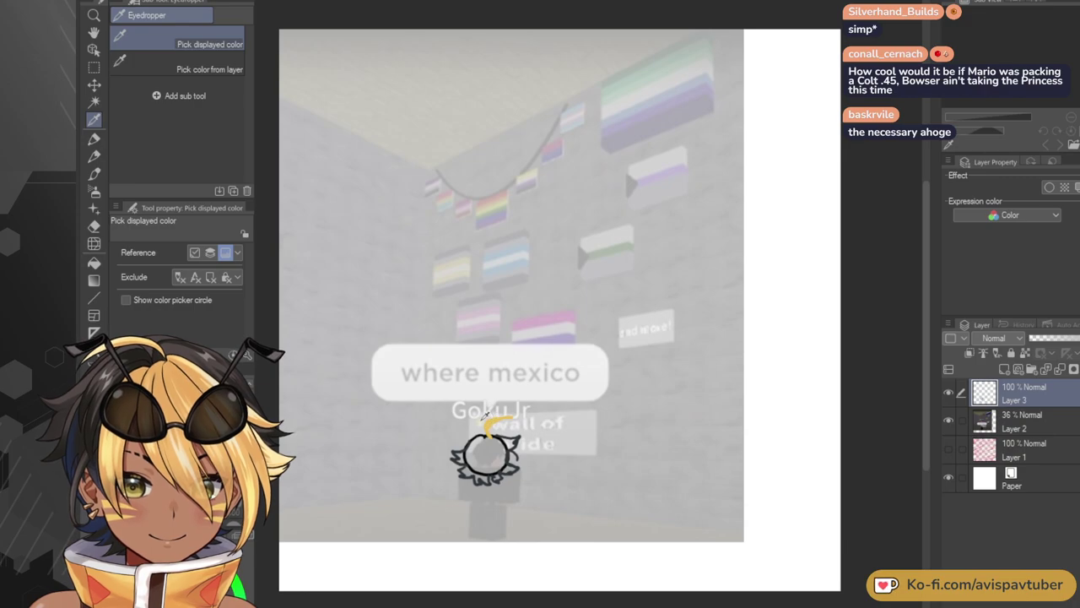
key("p")
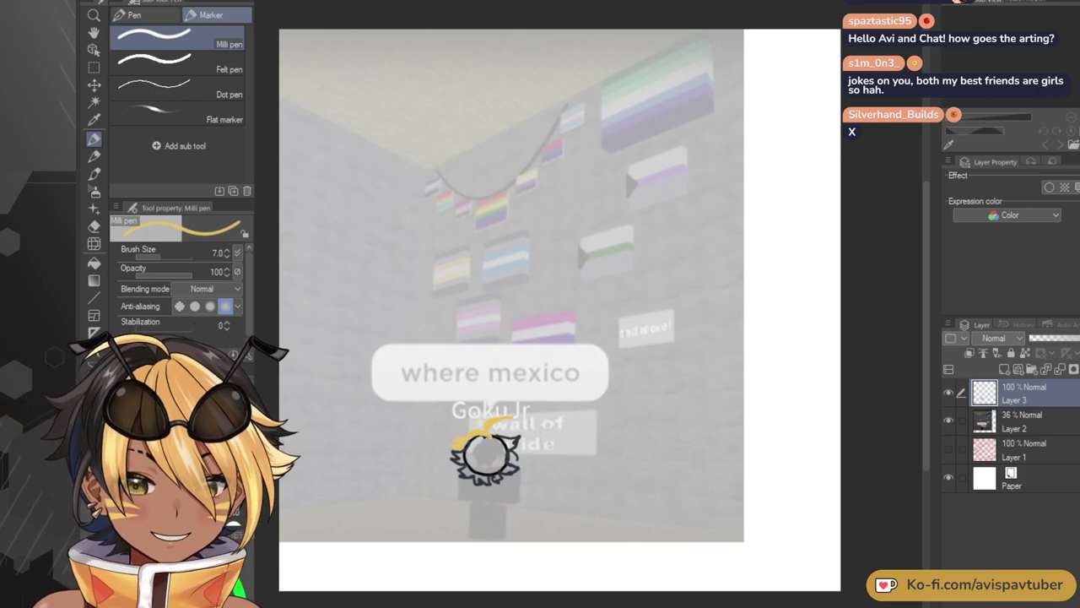
Sample the dark outline colour, outline a hair lock over the head's left side and colour it dark grey.
scroll(430, 395, "up", 2)
scroll(429, 394, "up", 3)
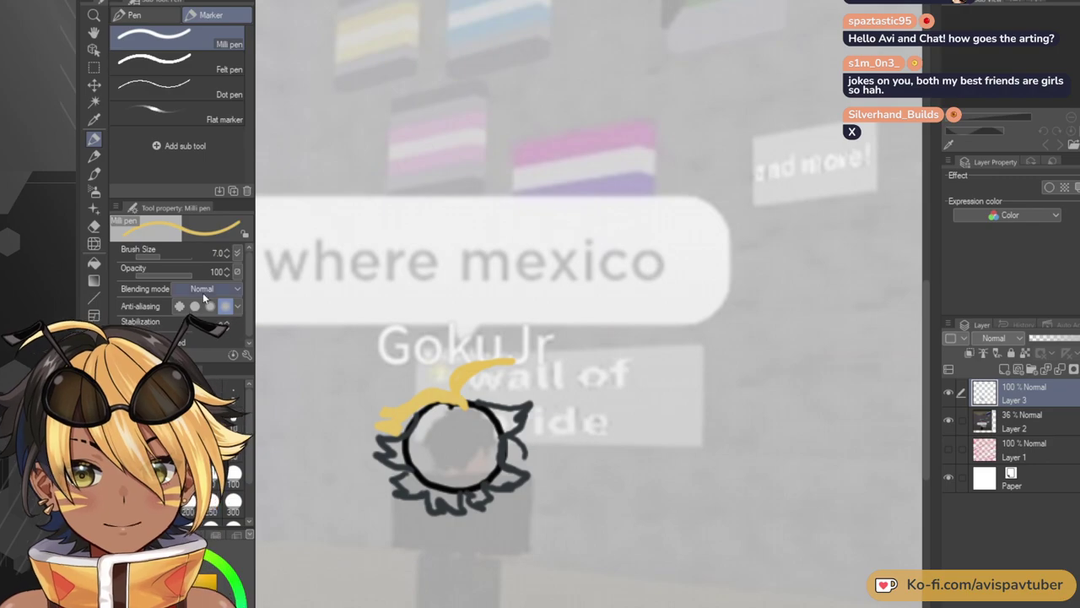
left_click(94, 119)
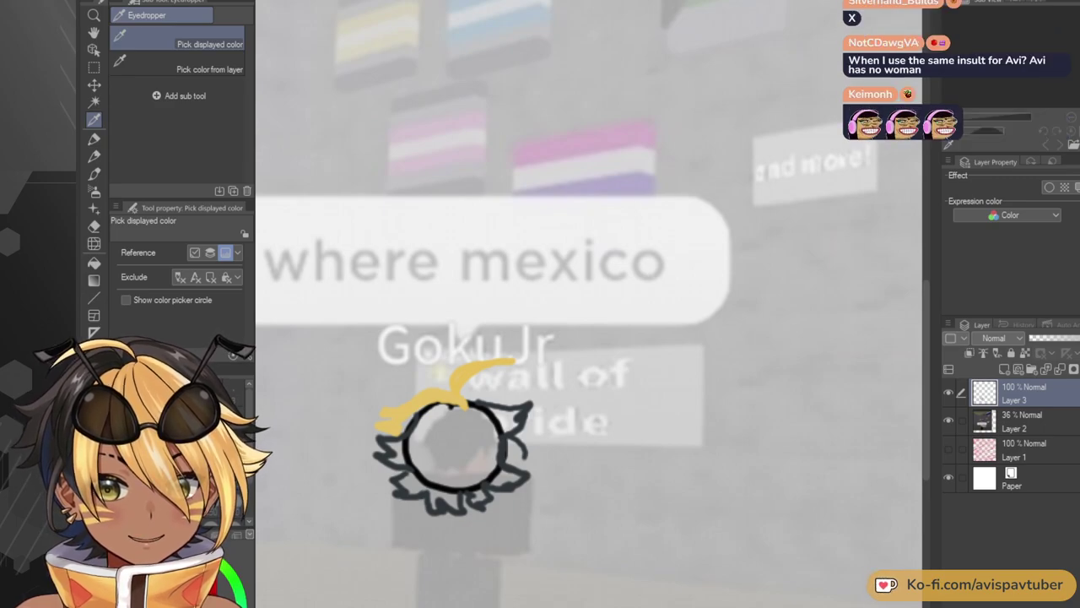
left_click(94, 137)
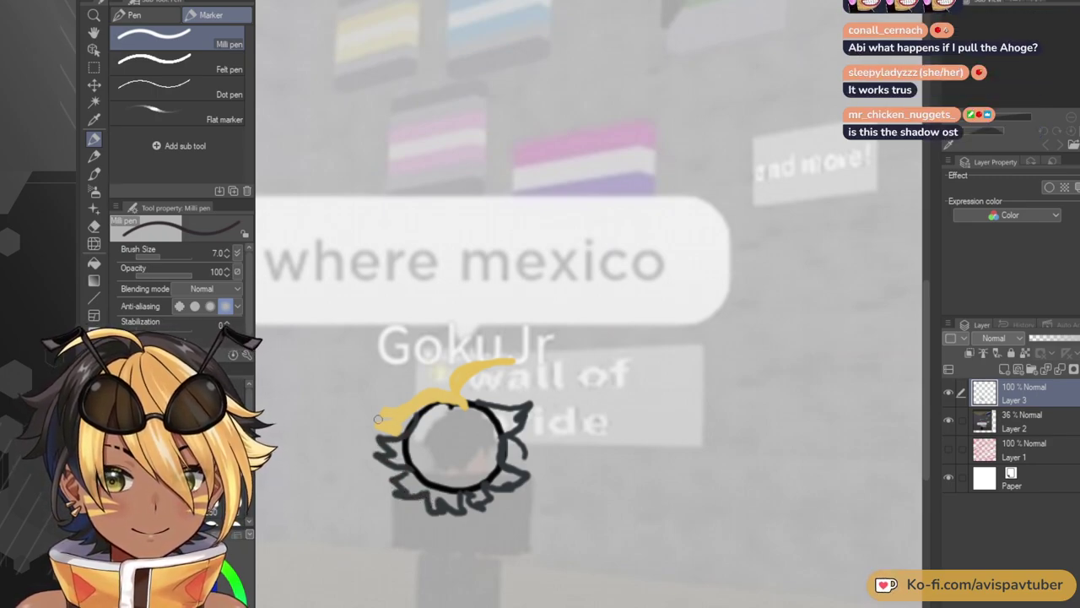
key("g")
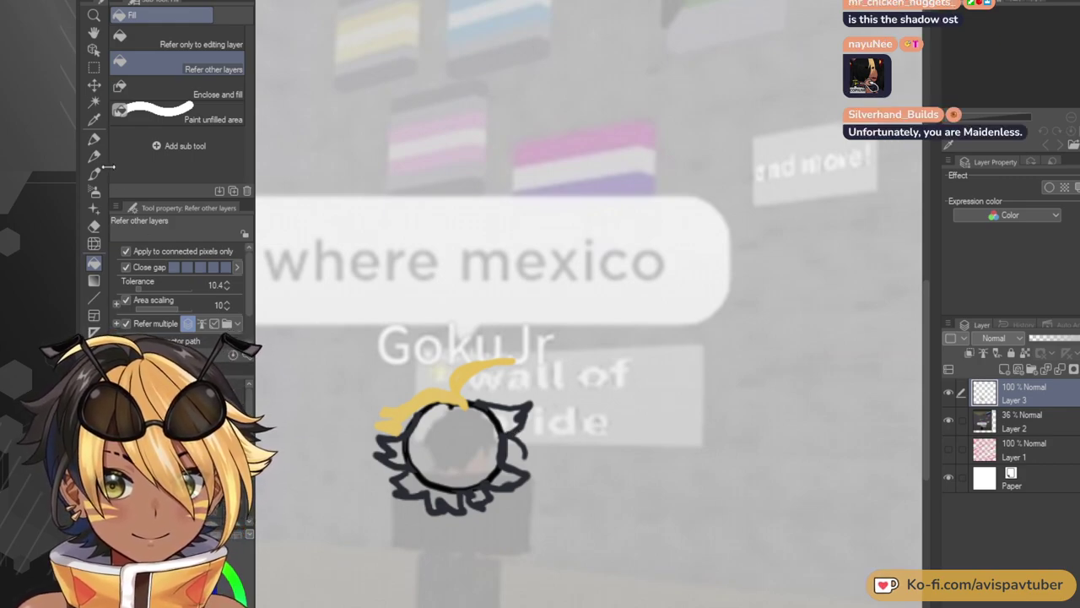
key("p")
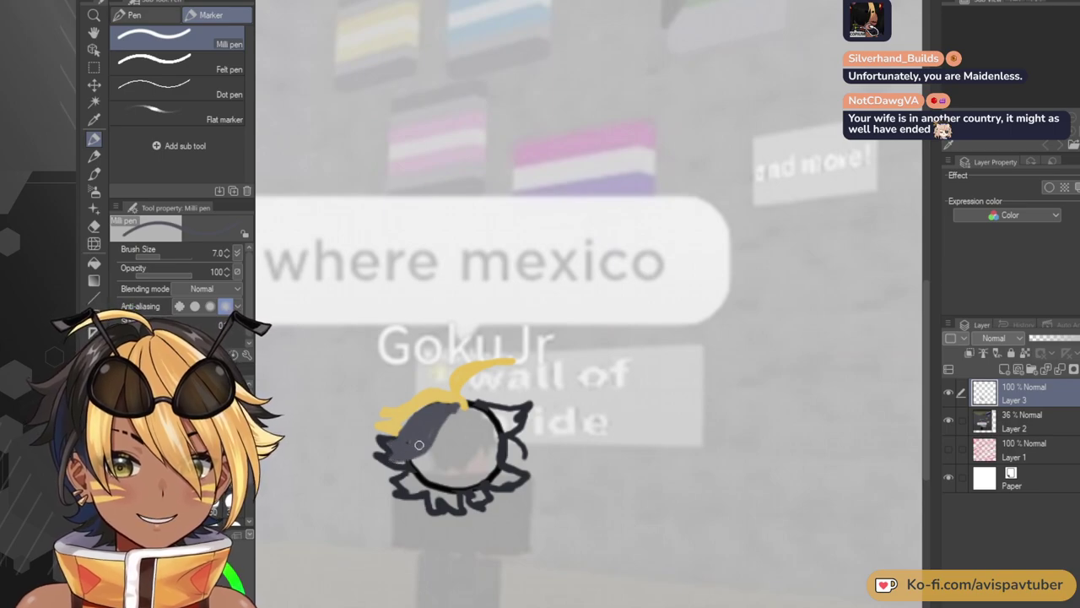
Extend the dark grey over the circle's lower-left edge and across the lower hair tufts to the right.
left_click_drag(428, 455, 439, 437)
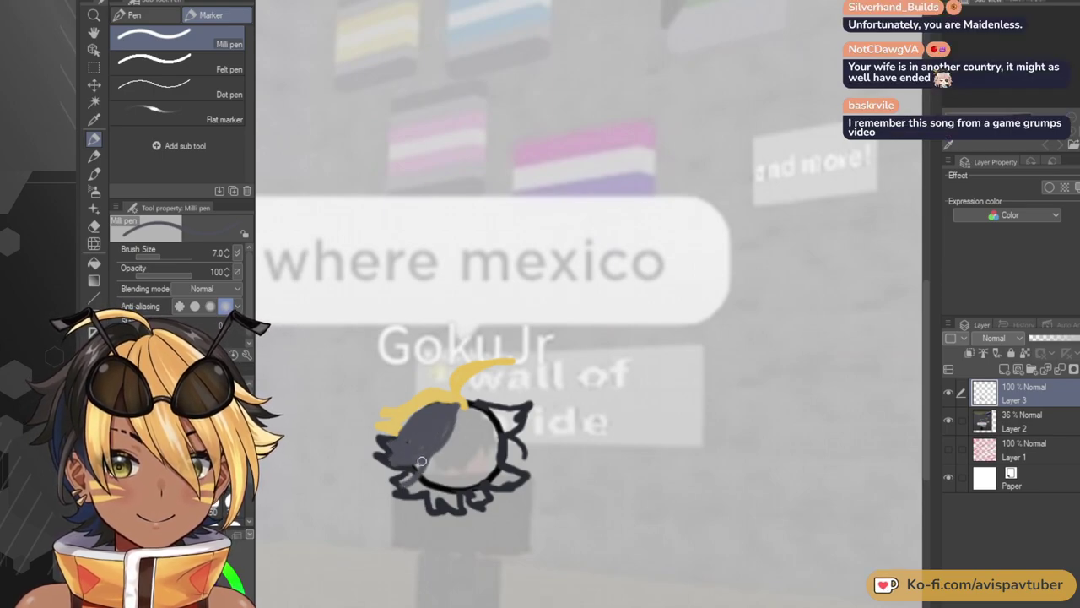
left_click_drag(427, 474, 418, 490)
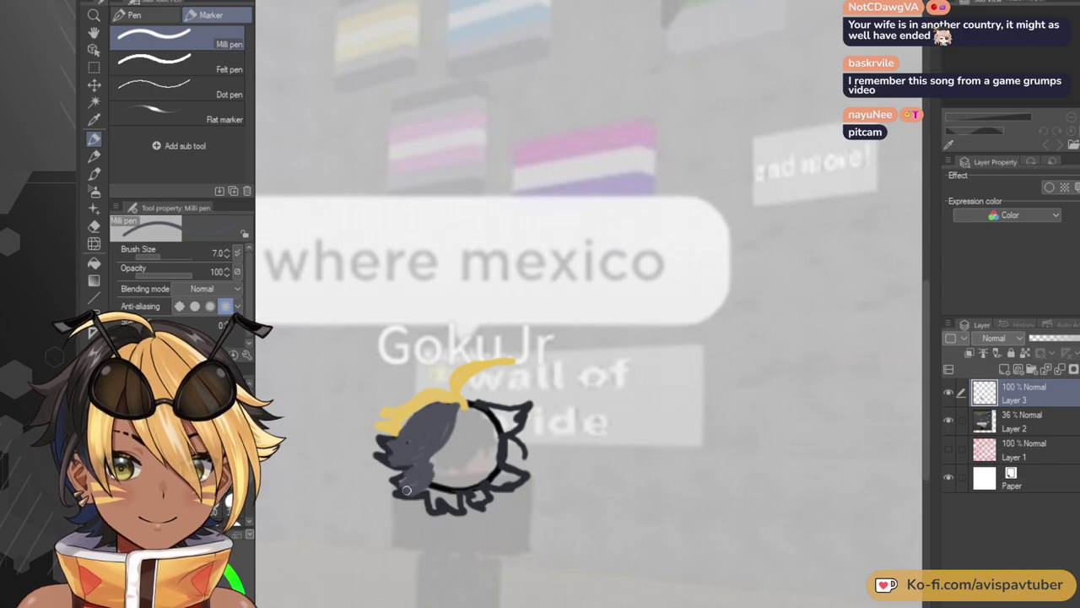
left_click_drag(438, 453, 436, 477)
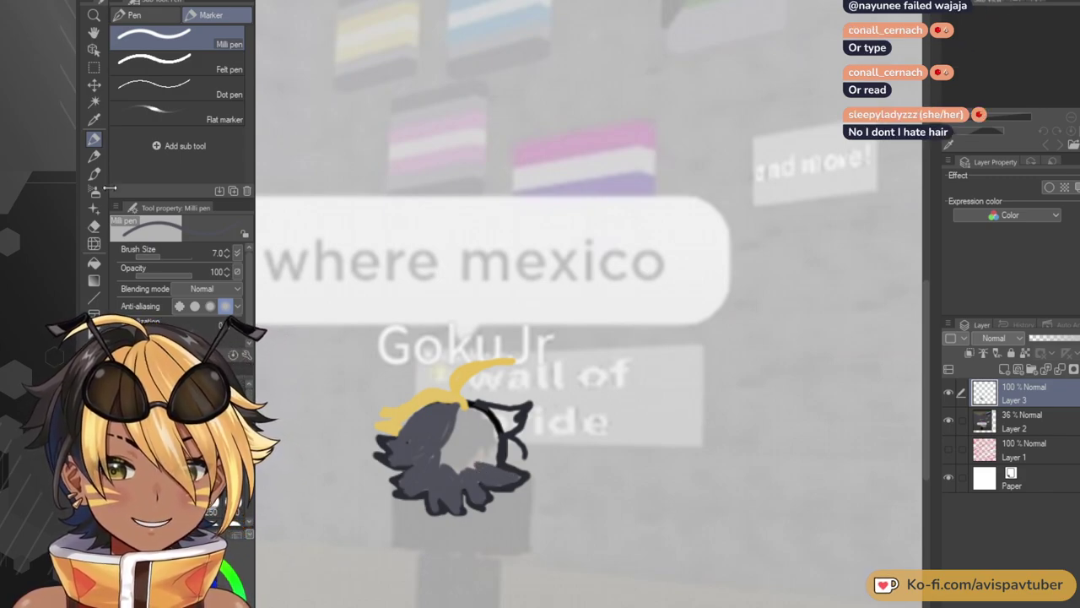
Sample the dark outline colour and draw strand lines through the grey hair and across the head's centre.
left_click(95, 120)
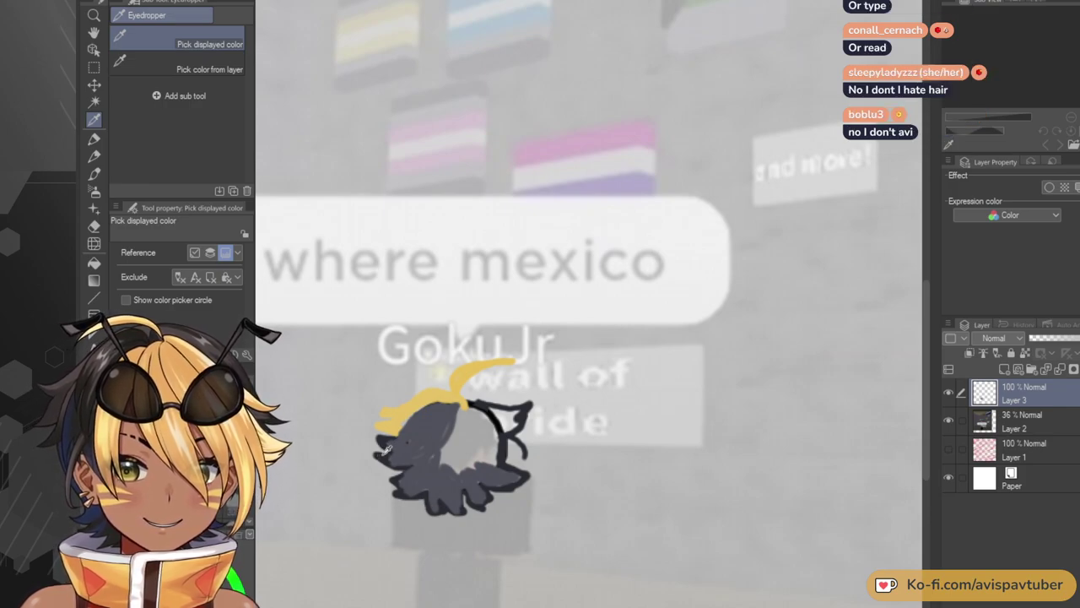
left_click(93, 138)
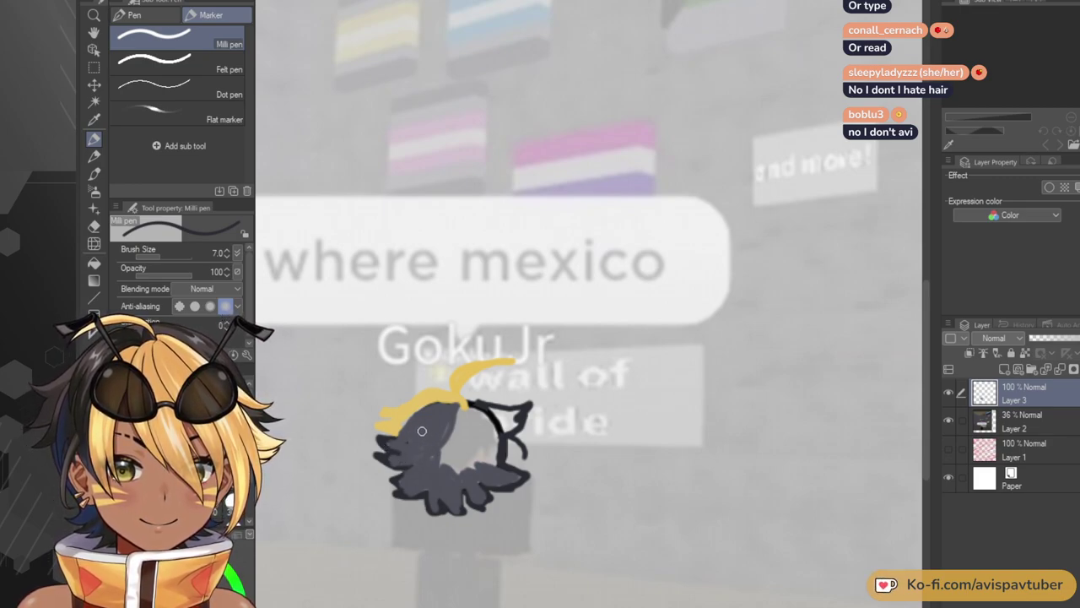
mouse_move(444, 451)
left_mouse_down()
mouse_move(453, 466)
mouse_move(475, 461)
left_mouse_up()
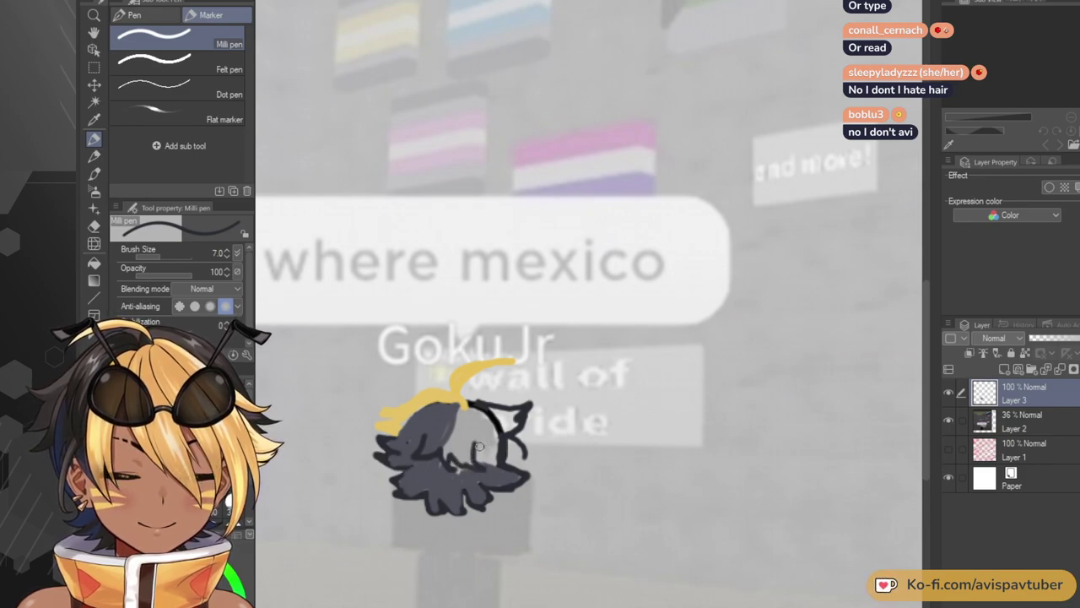
left_click_drag(460, 407, 477, 449)
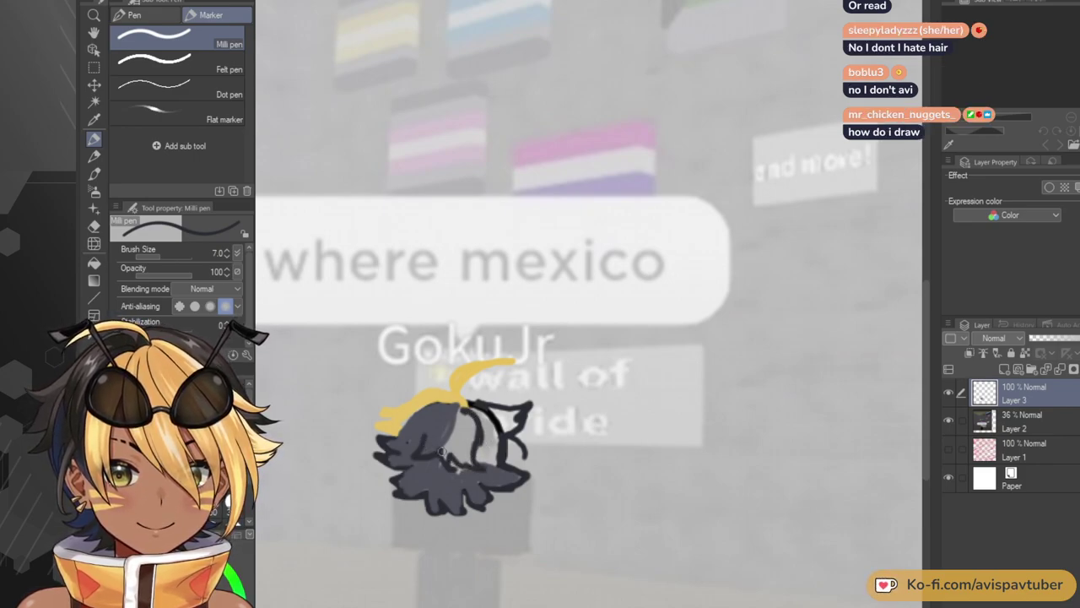
mouse_move(423, 440)
left_mouse_down()
mouse_move(454, 408)
mouse_move(430, 410)
mouse_move(409, 439)
mouse_move(403, 470)
mouse_move(430, 450)
mouse_move(441, 477)
mouse_move(419, 492)
mouse_move(435, 458)
mouse_move(461, 505)
mouse_move(460, 457)
mouse_move(480, 495)
mouse_move(477, 474)
mouse_move(504, 474)
left_mouse_up()
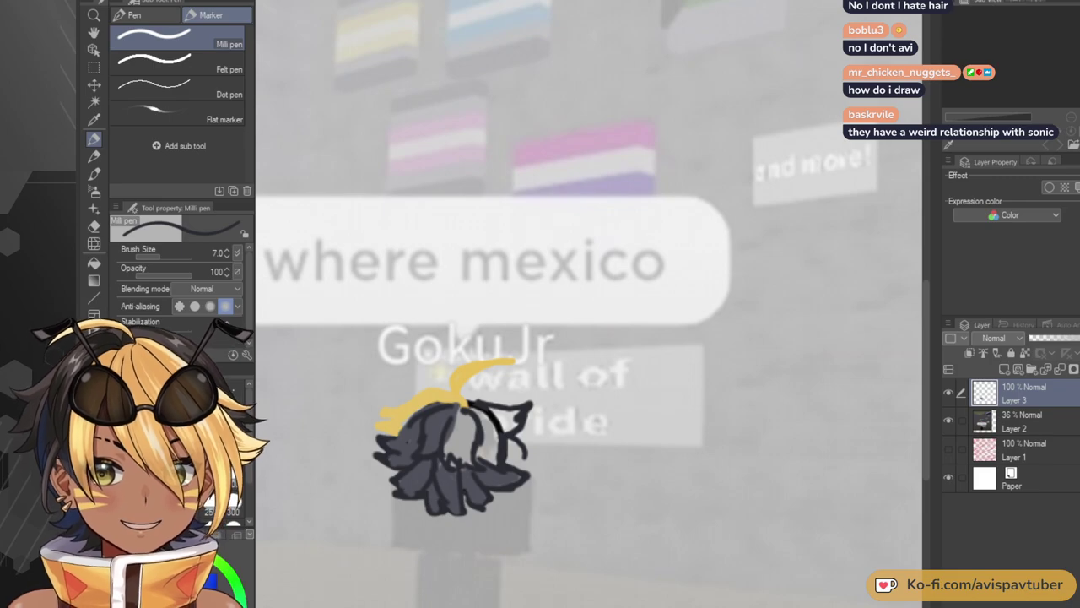
Colour the central hair lock with the dark grey sampled from the surrounding hair.
left_click(94, 263)
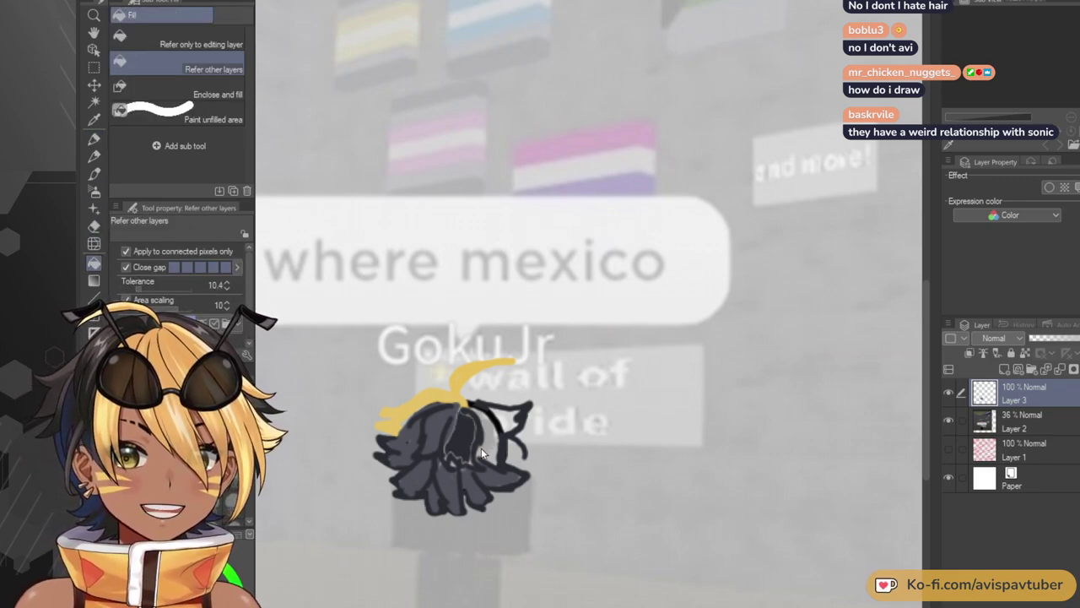
left_click(94, 119)
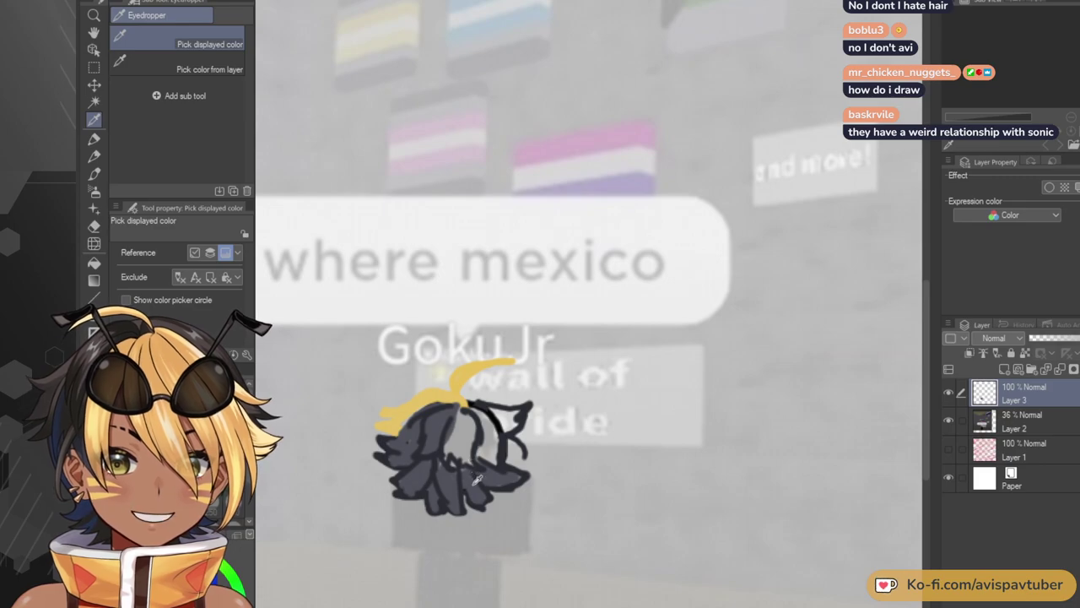
left_click(94, 137)
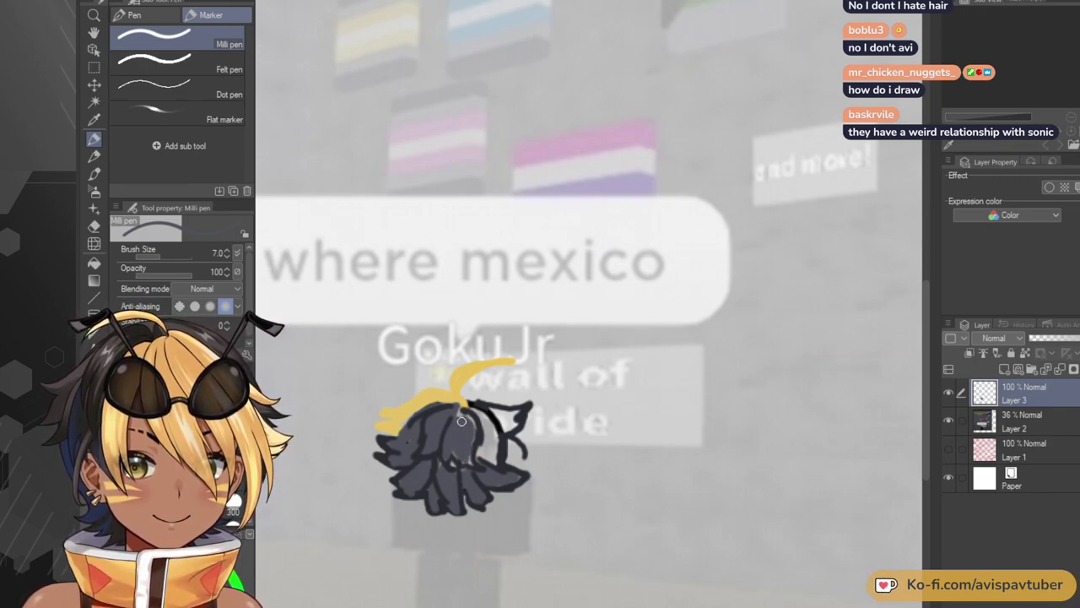
Add dark strand outlines along the head's upper left and paint the remaining right-hand hair area dark grey.
left_click(94, 119)
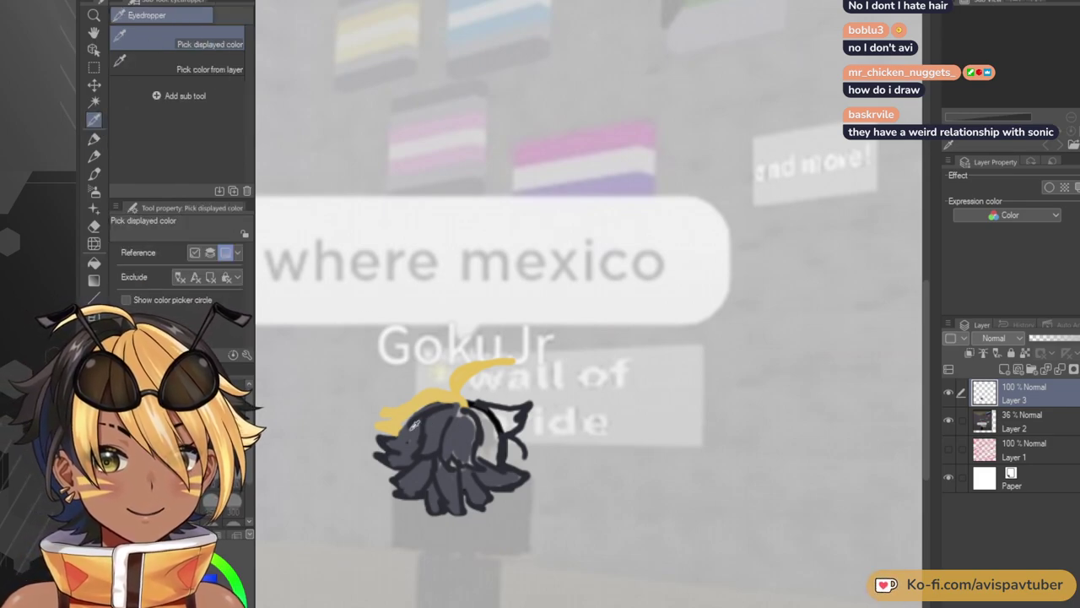
key("p")
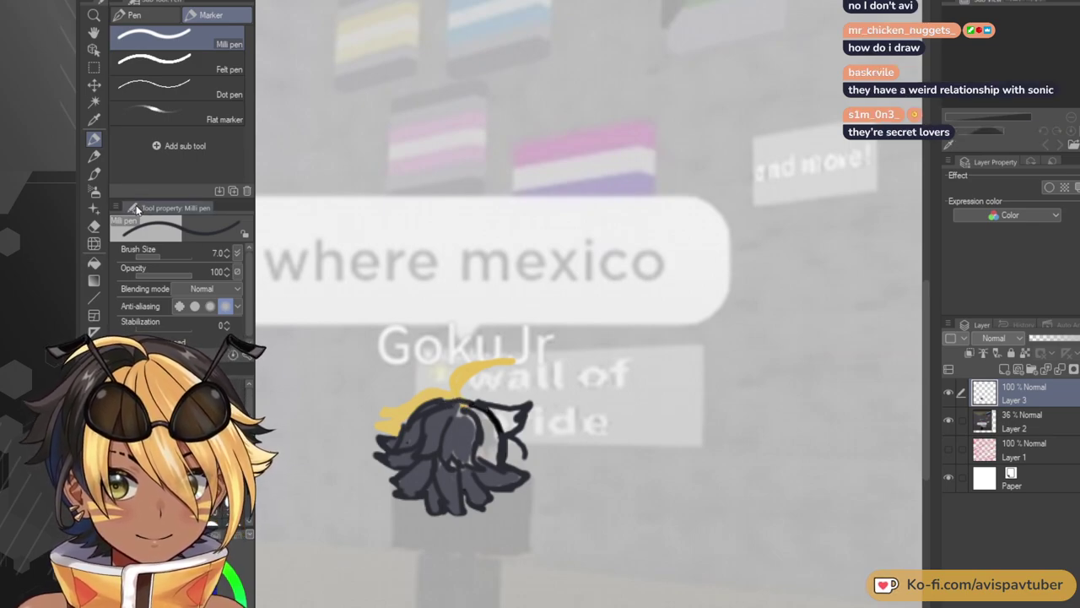
key("i")
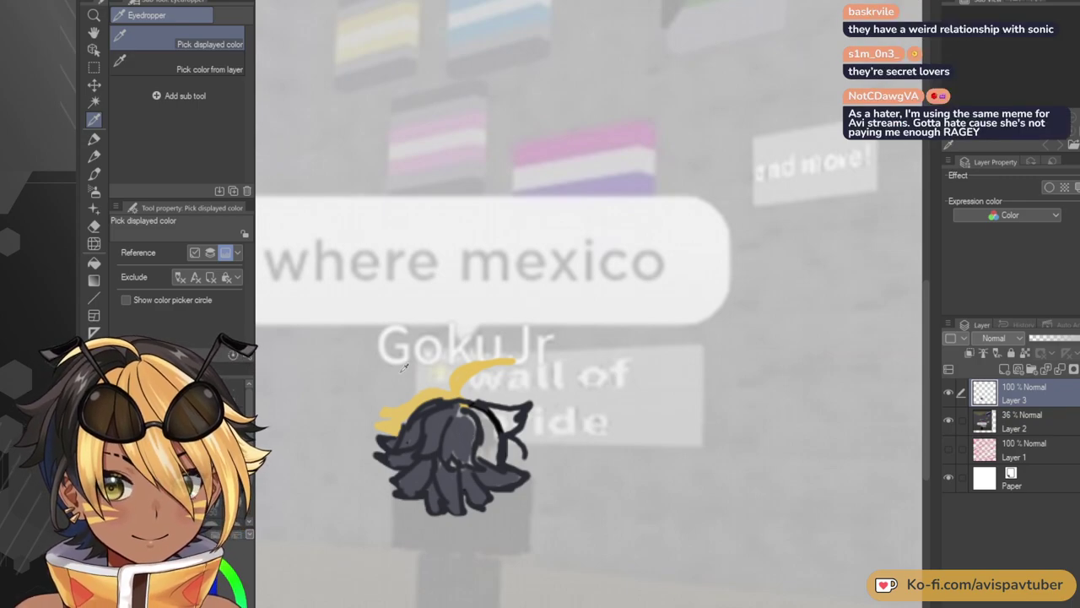
left_click(98, 140)
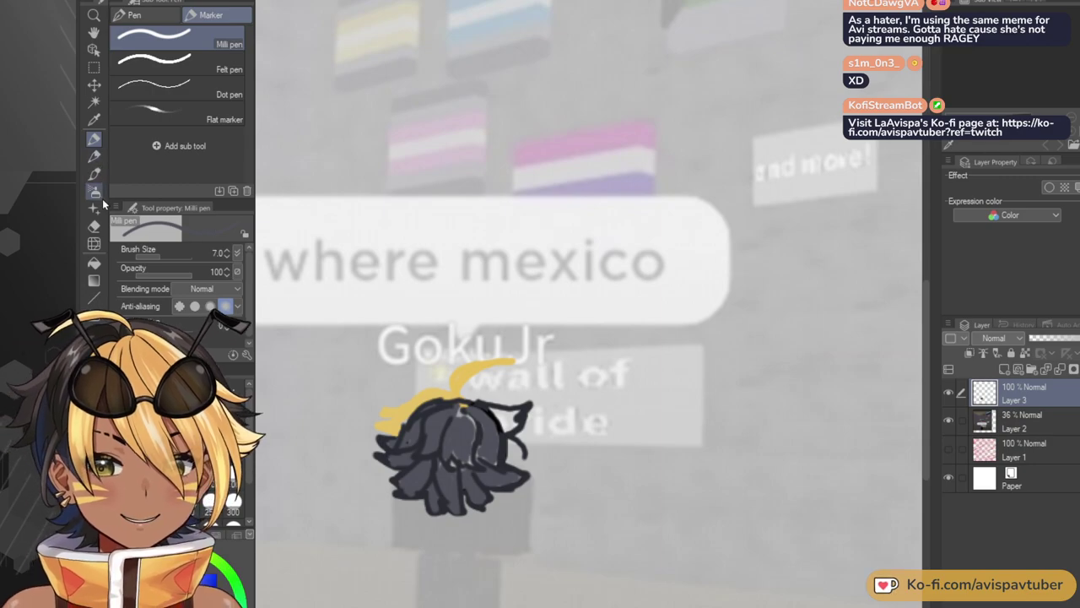
Sample the dark hair colour with the Eyedropper and cover the light gaps around the central lock with the Milli pen.
left_click(95, 120)
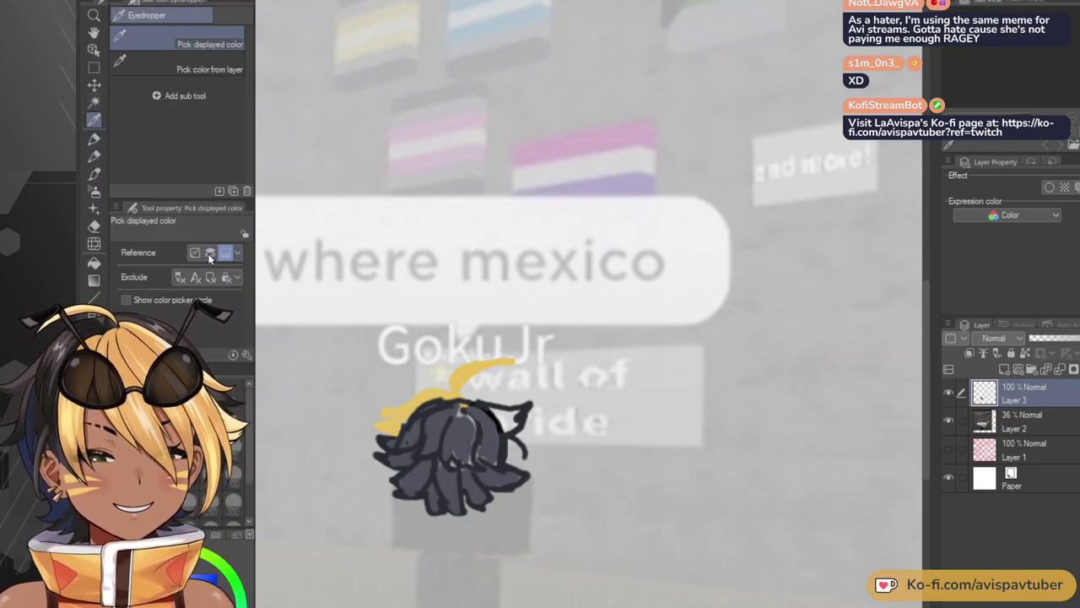
left_click(95, 139)
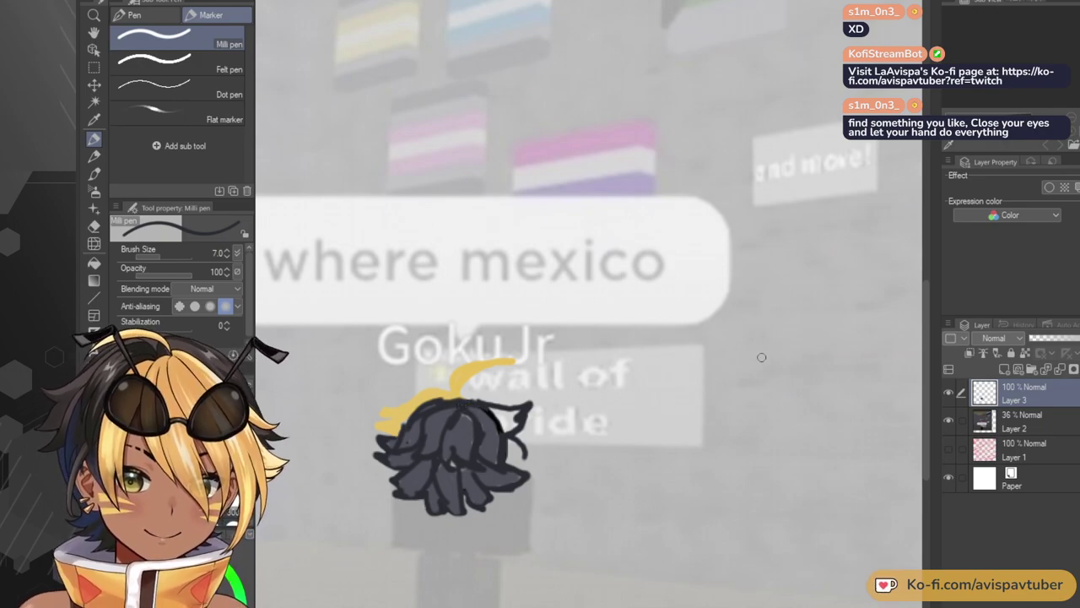
scroll(632, 307, "down", 2)
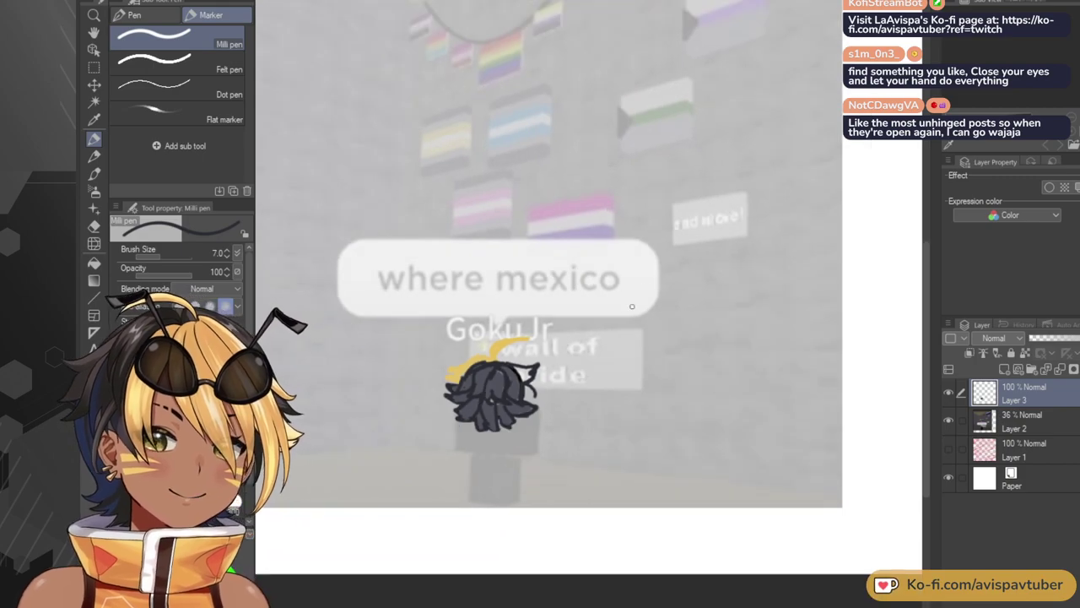
scroll(632, 306, "up", 3)
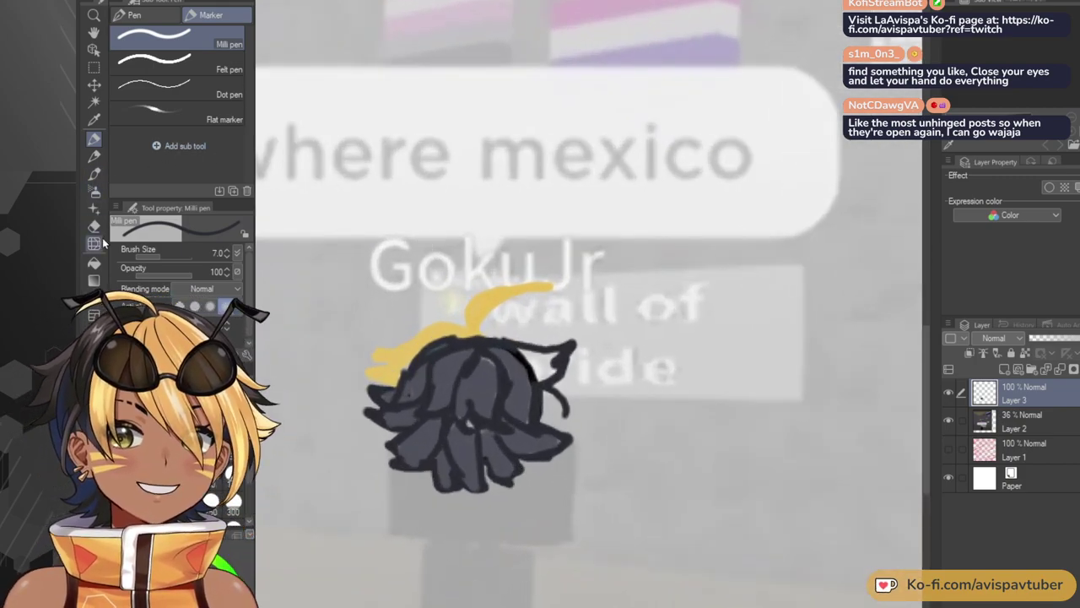
Sample the dark grey again, fill the upper-right hair tuft and blend grey over the strand lines in the hair.
left_click(95, 119)
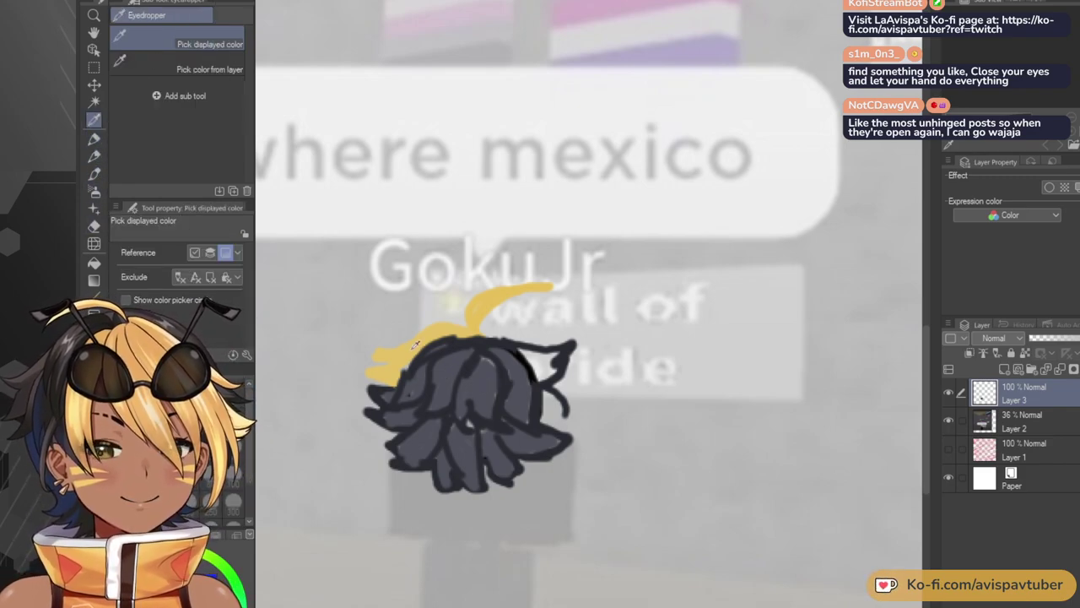
left_click(96, 137)
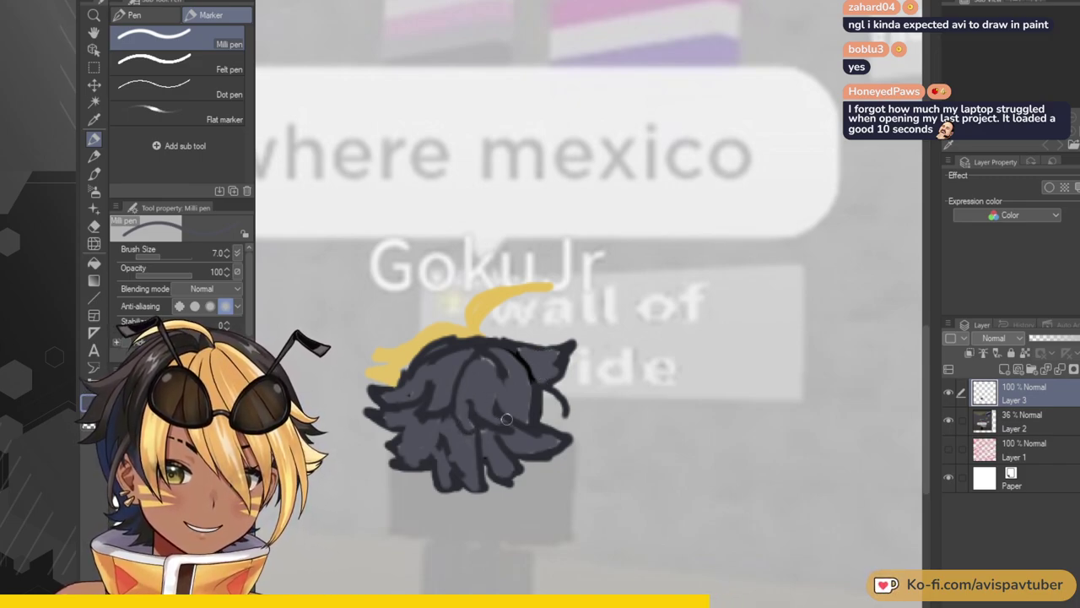
scroll(639, 16, "down", 2)
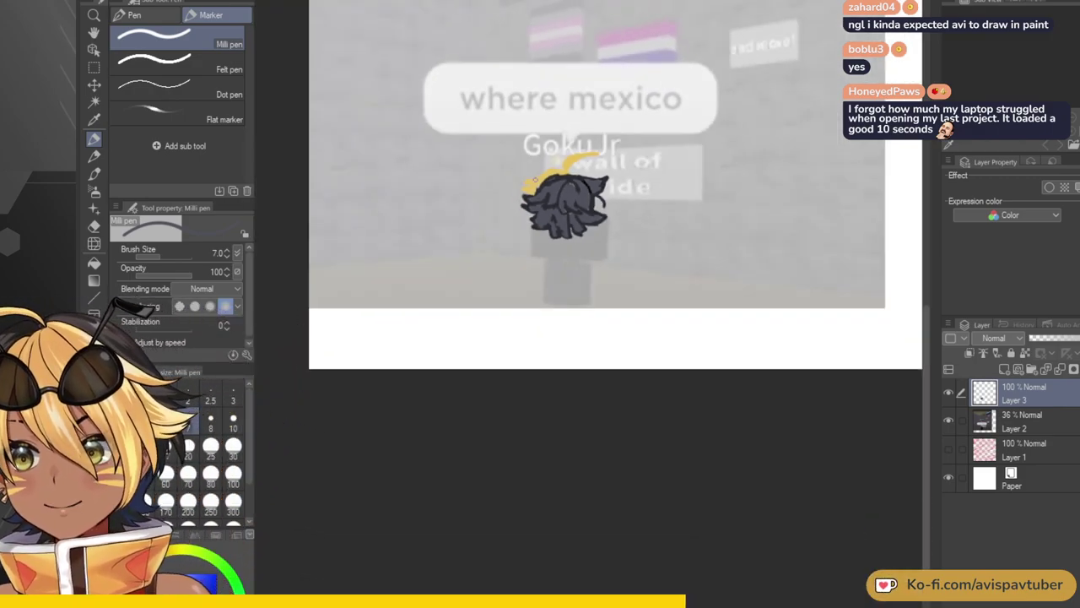
scroll(547, 179, "up", 1)
scroll(538, 189, "up", 2)
scroll(574, 152, "down", 2)
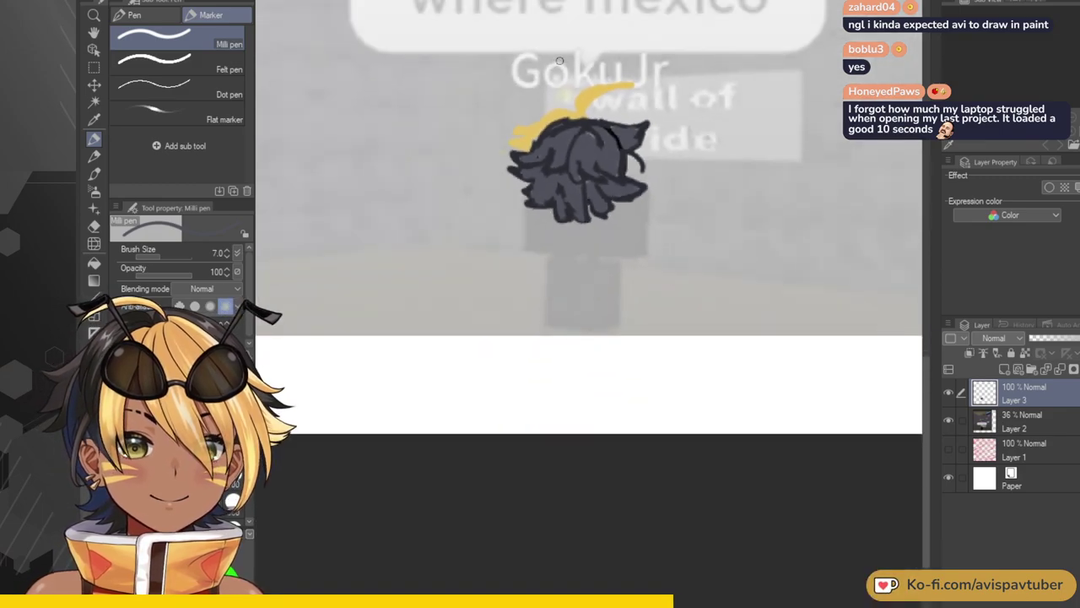
Paint over the remaining inner strand lines across the middle of the head with dark grey.
scroll(559, 61, "up", 1)
scroll(560, 60, "up", 2)
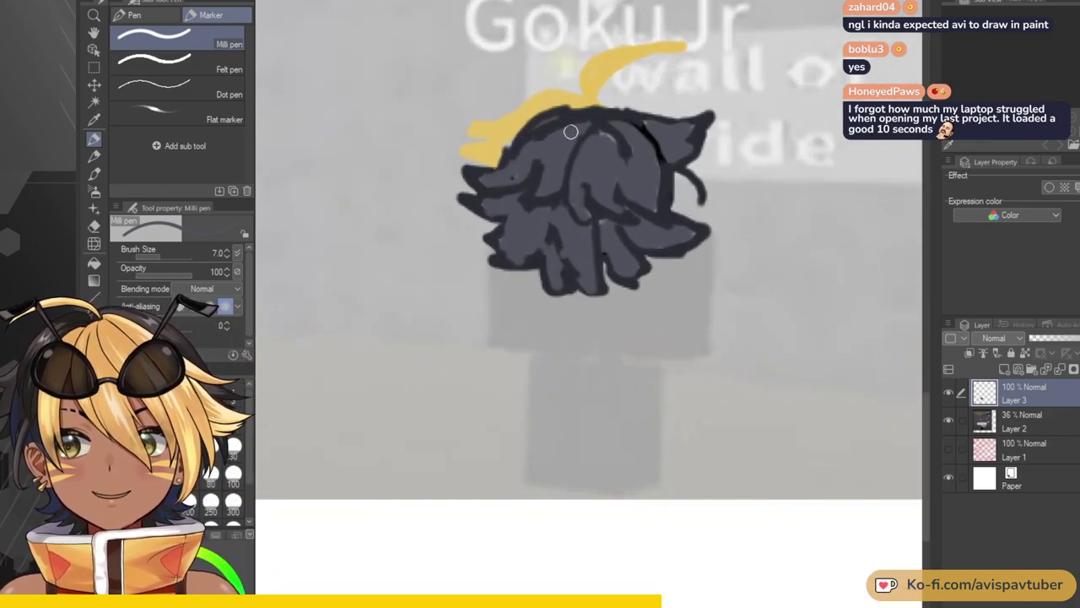
scroll(571, 120, "up", 1)
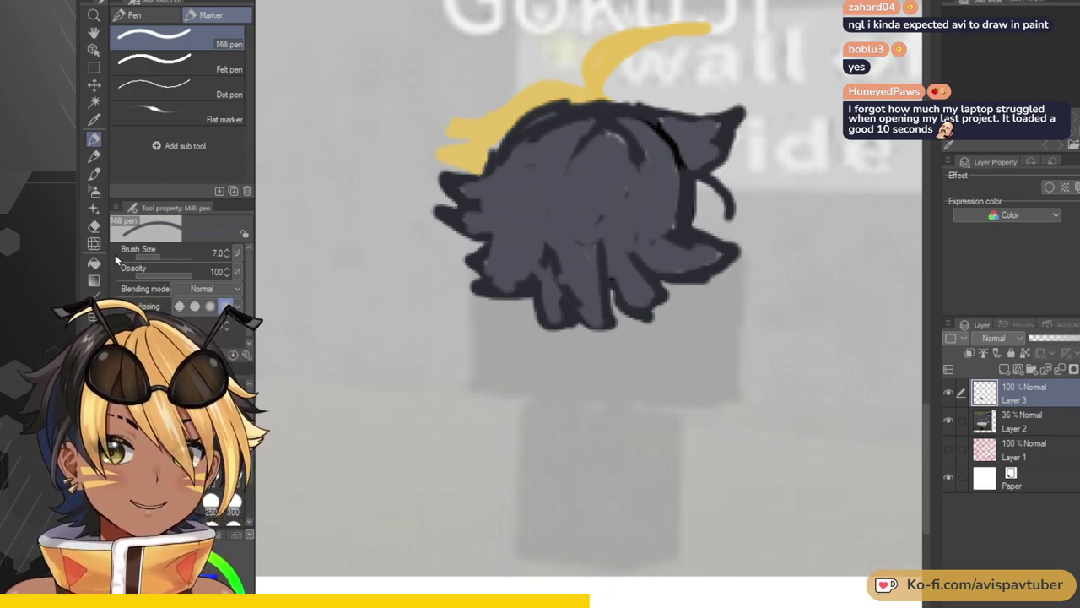
Erase the lower-right hair tufts and the curled strand beside them with the Rough eraser.
left_click(93, 225)
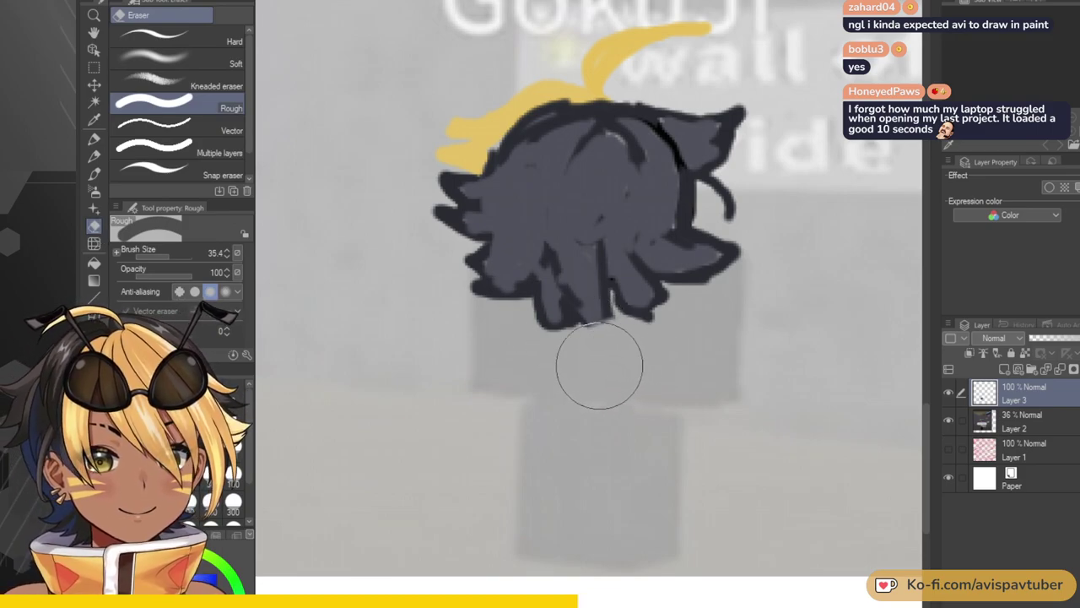
mouse_move(633, 370)
left_mouse_down()
mouse_move(641, 313)
mouse_move(698, 333)
mouse_move(730, 296)
mouse_move(728, 248)
mouse_move(754, 258)
left_mouse_up()
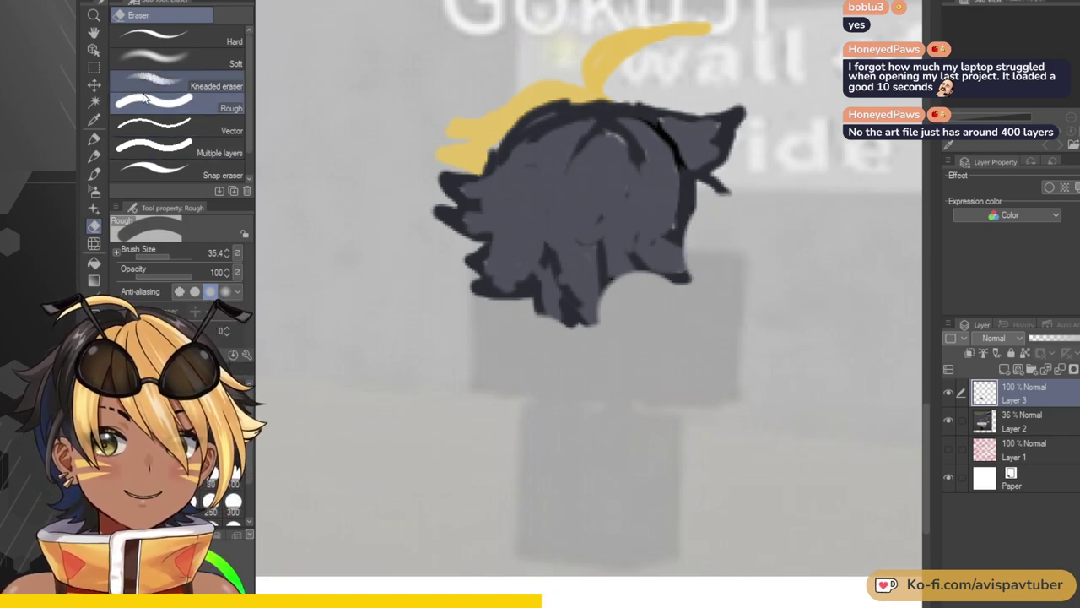
Sample the dark outline colour and draw new short pointed tufts along the lower-right and bottom edge of the hair.
left_click(96, 142)
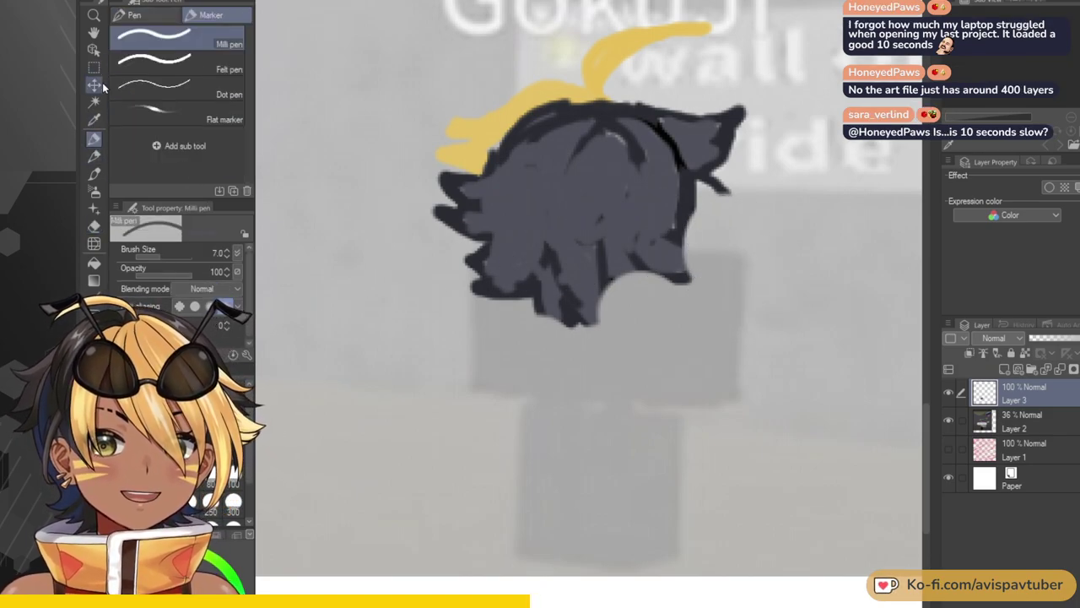
left_click(94, 120)
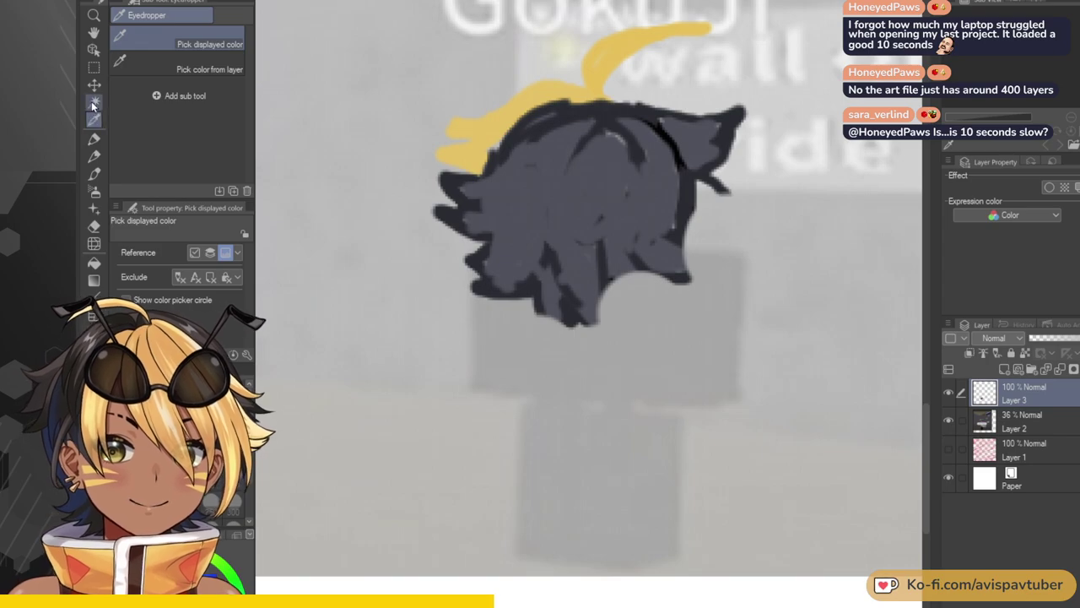
left_click(95, 140)
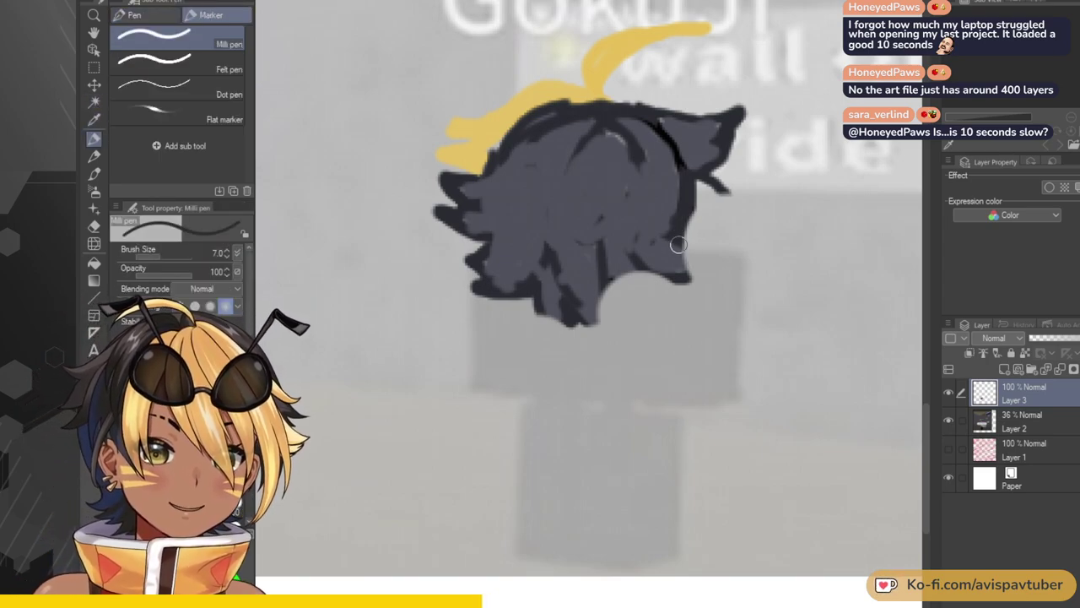
mouse_move(682, 279)
left_mouse_down()
mouse_move(640, 257)
mouse_move(612, 281)
mouse_move(637, 291)
mouse_move(631, 259)
left_mouse_up()
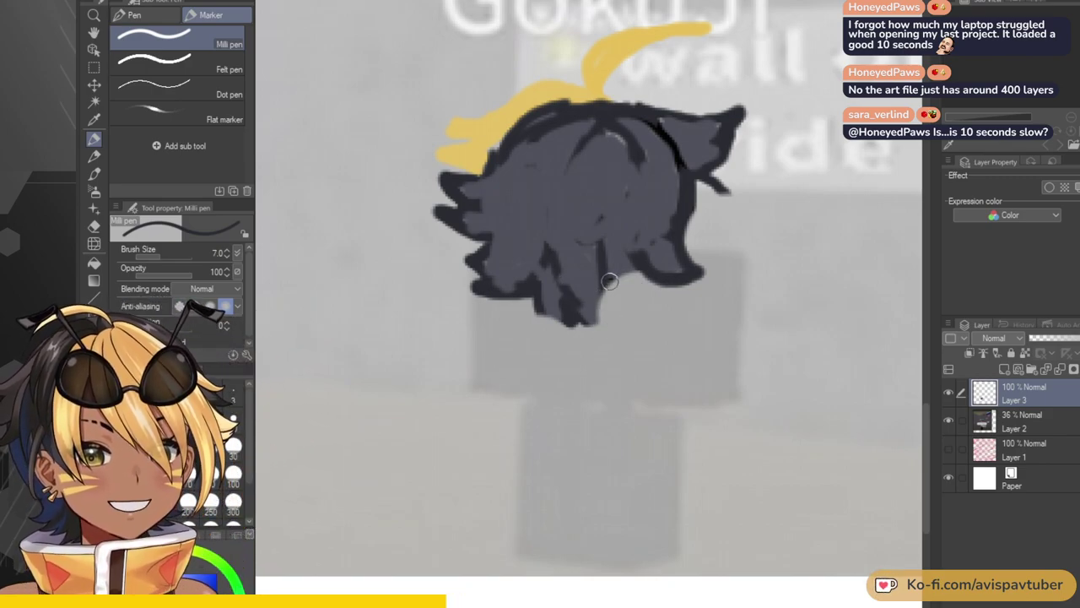
mouse_move(607, 282)
left_mouse_down()
mouse_move(643, 294)
mouse_move(622, 266)
mouse_move(588, 292)
mouse_move(557, 259)
mouse_move(606, 309)
mouse_move(596, 267)
left_mouse_up()
mouse_move(541, 290)
left_mouse_down()
mouse_move(538, 260)
mouse_move(565, 288)
left_mouse_up()
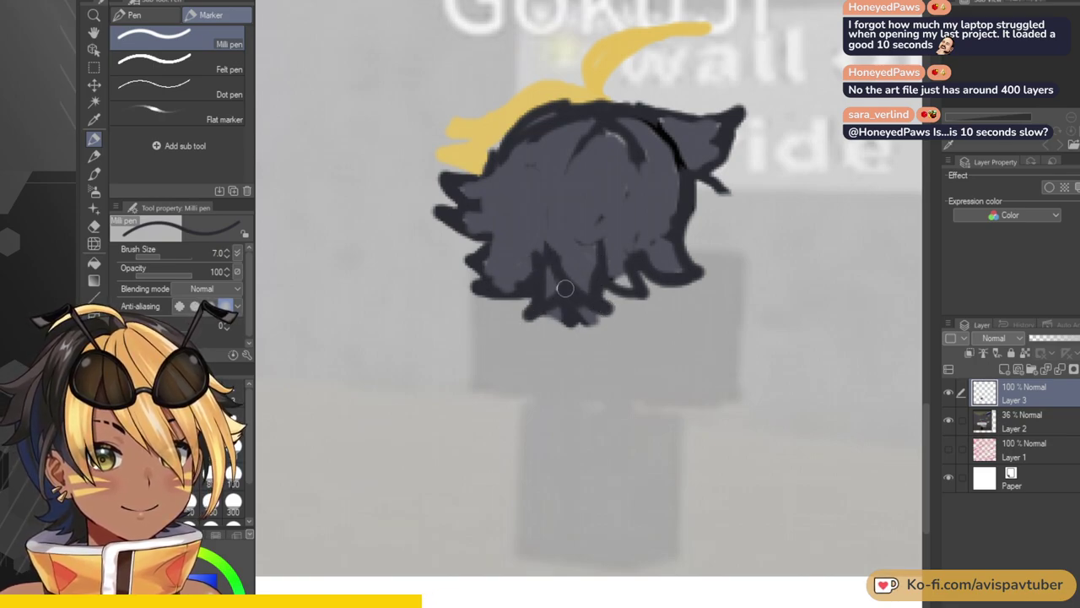
mouse_move(530, 246)
left_mouse_down()
mouse_move(530, 306)
mouse_move(569, 252)
left_mouse_up()
Erase the old hair ends sticking out below the new bottom outline with the Rough eraser.
left_click(93, 225)
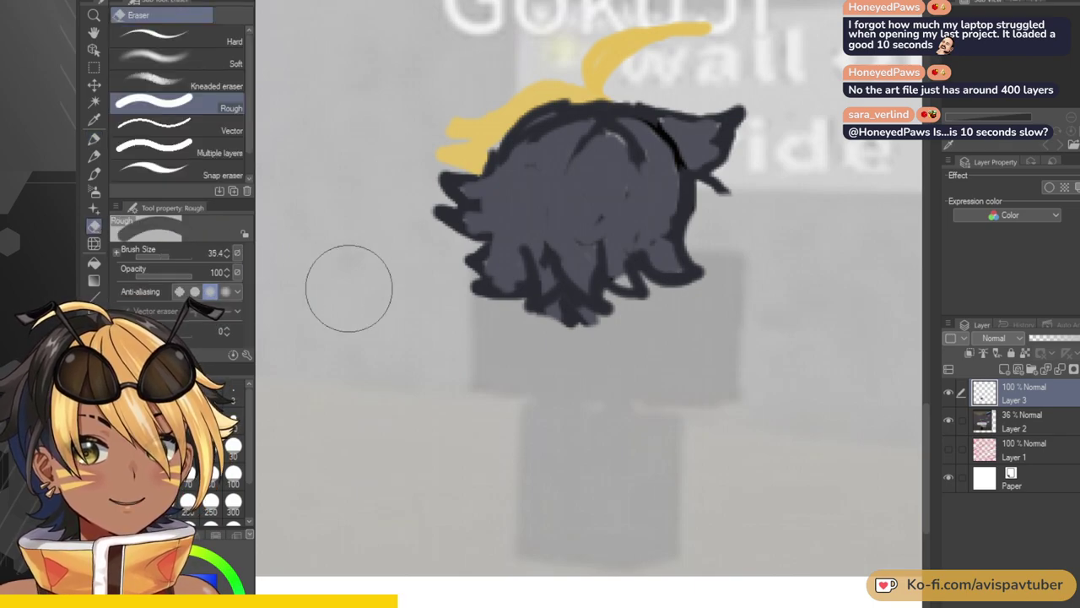
mouse_move(604, 348)
left_mouse_down()
mouse_move(584, 379)
mouse_move(567, 344)
left_mouse_up()
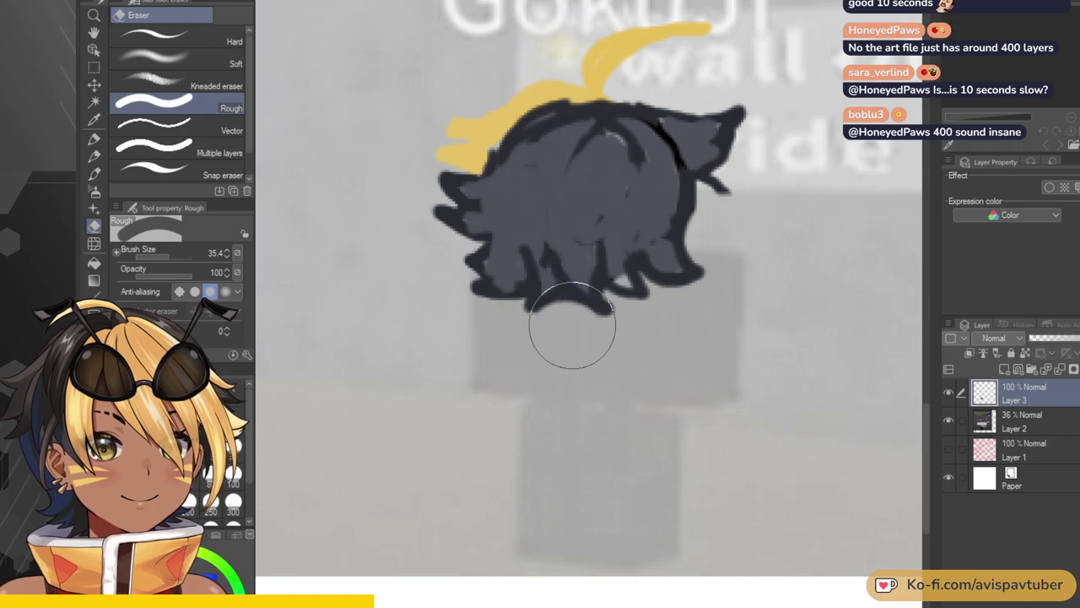
scroll(572, 326, "down", 3)
scroll(694, 188, "up", 2)
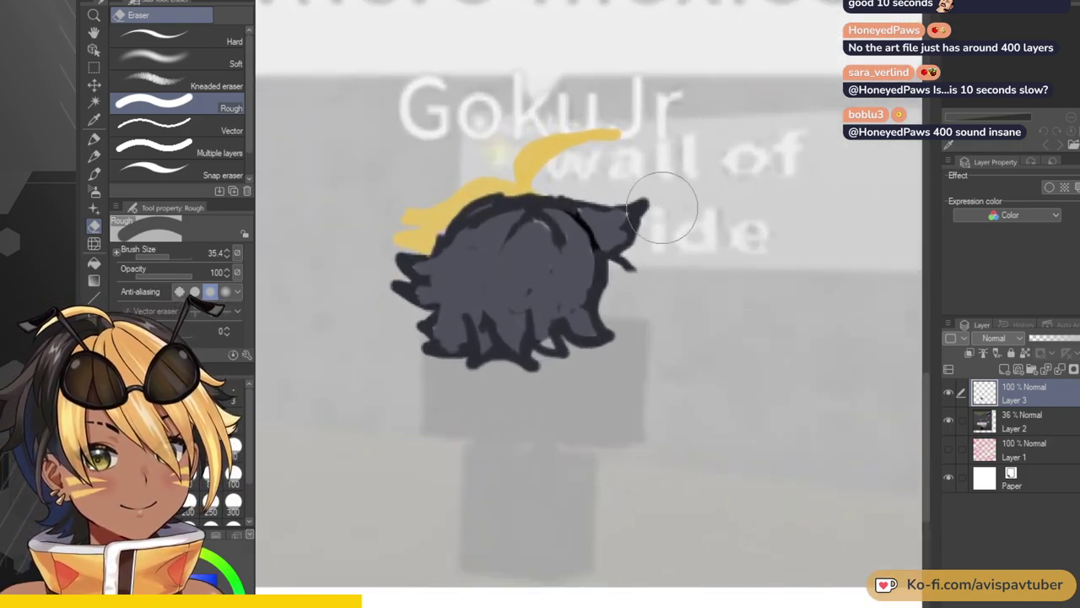
Erase the lower-left hair tuft and undo the extra erasing across the rest of the bottom edge.
mouse_move(428, 342)
left_mouse_down()
mouse_move(414, 349)
mouse_move(596, 337)
left_mouse_up()
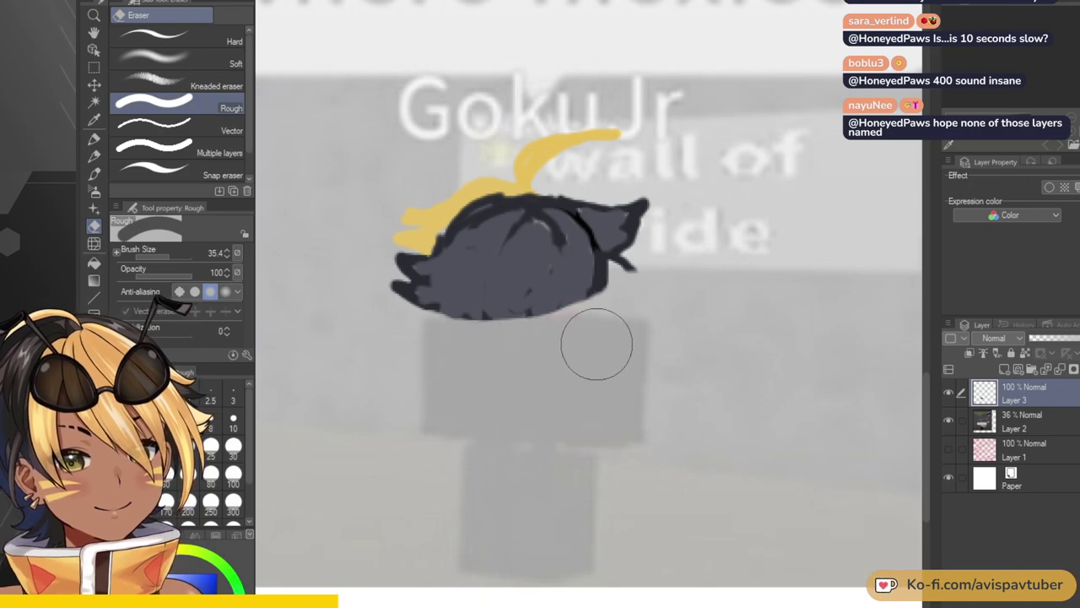
key("ctrl+z")
key("ctrl+z")
key("ctrl+z")
key("ctrl+z")
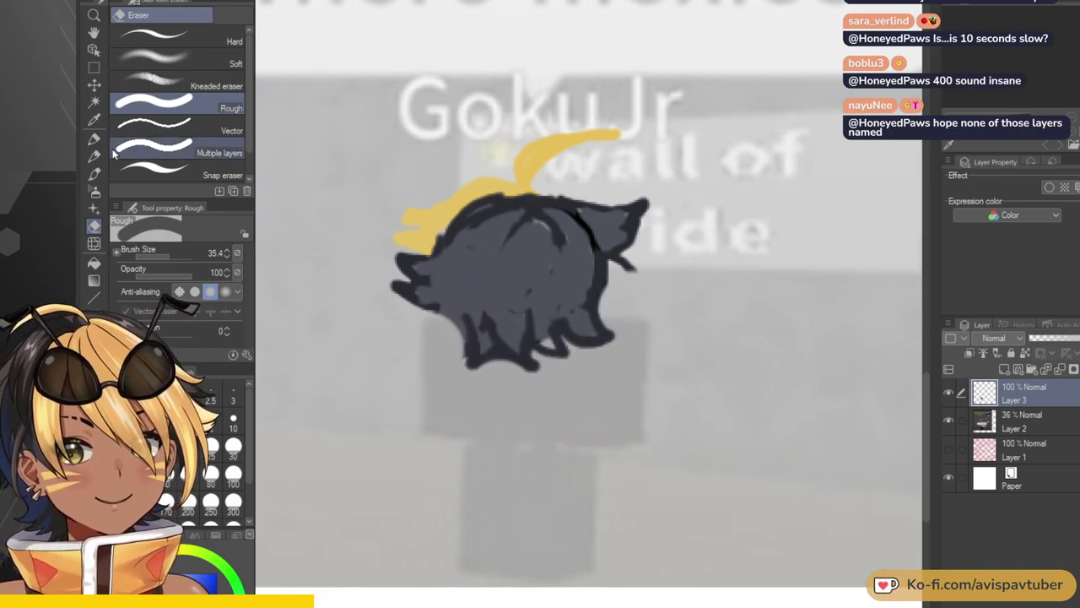
Sample the dark outline colour and draw a new pointed tuft at the lower left of the hair with the Milli pen.
key("p")
left_click(94, 119)
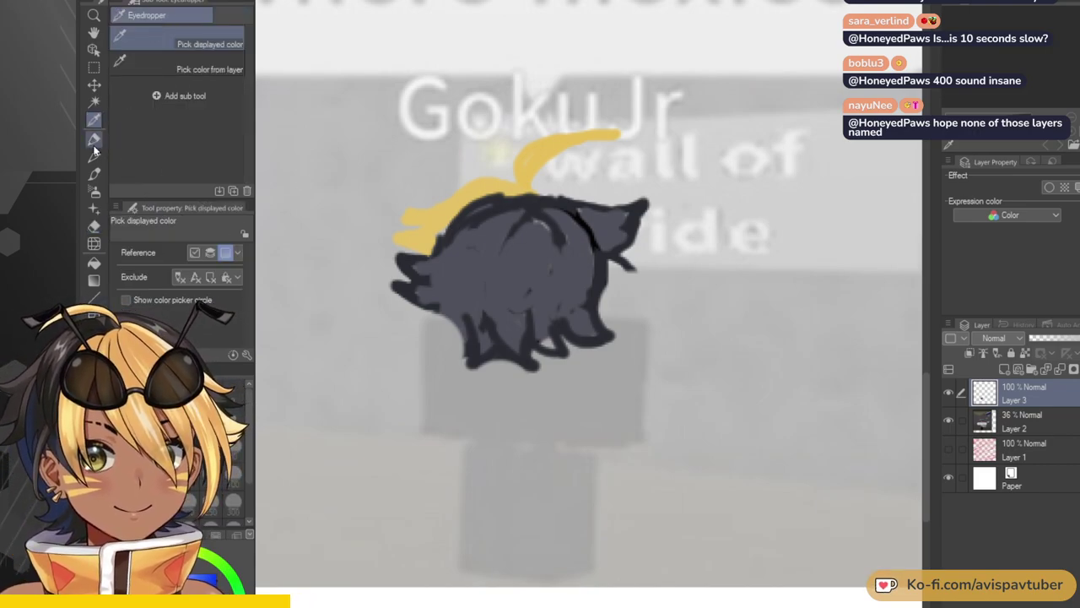
left_click(94, 140)
mouse_move(445, 263)
left_mouse_down()
mouse_move(450, 303)
mouse_move(438, 332)
mouse_move(490, 328)
mouse_move(535, 302)
left_mouse_up()
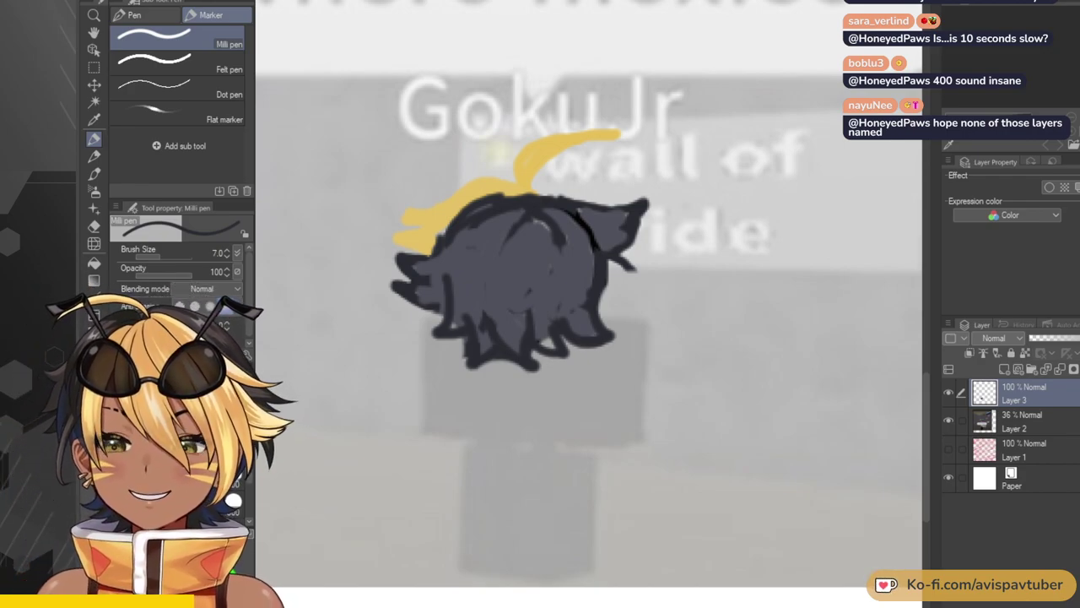
Outline the upward-curving yellow strand and the yellow tuft on the head's upper left in the dark outline colour.
scroll(611, 359, "down", 3)
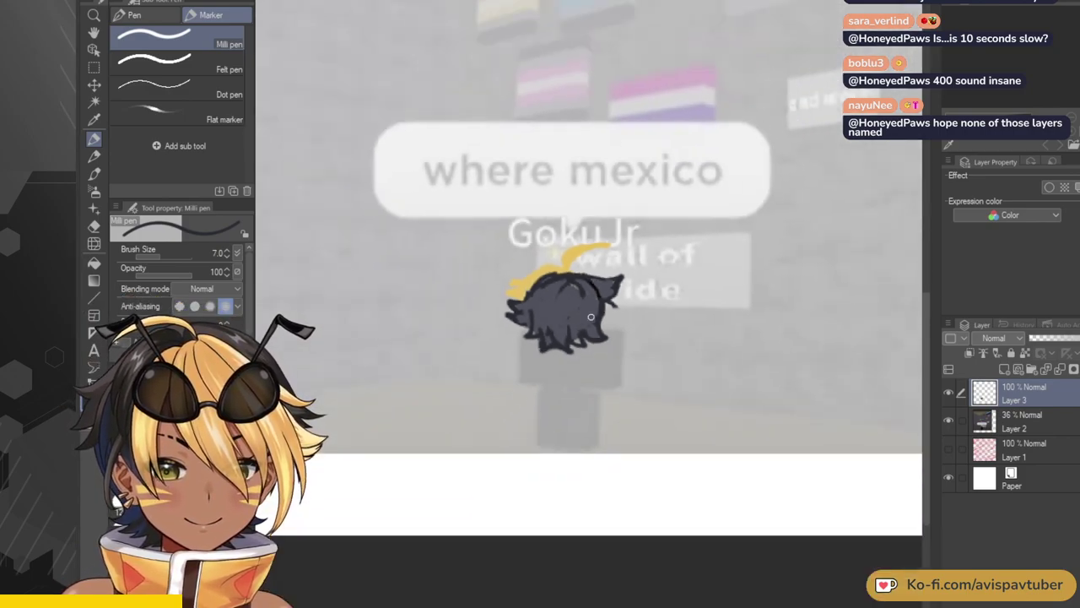
scroll(517, 282, "up", 5)
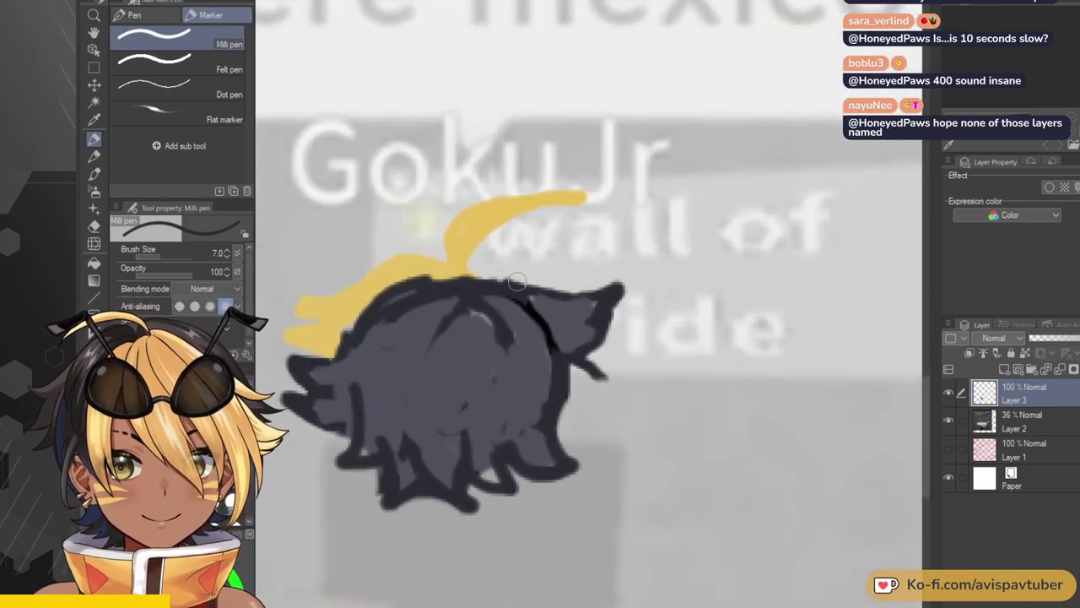
scroll(517, 282, "up", 2)
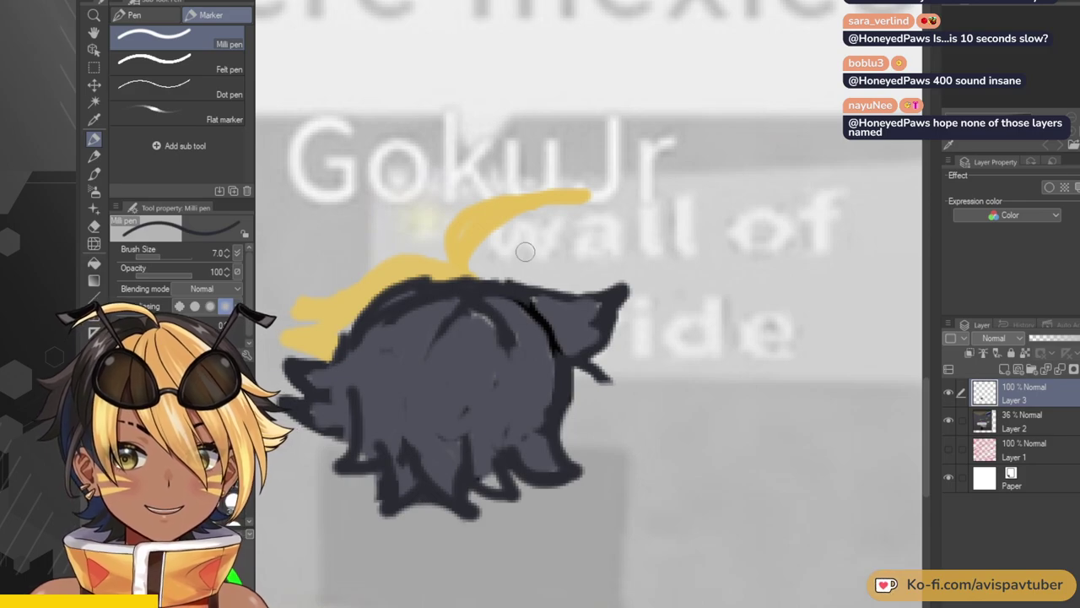
left_click_drag(559, 271, 546, 283)
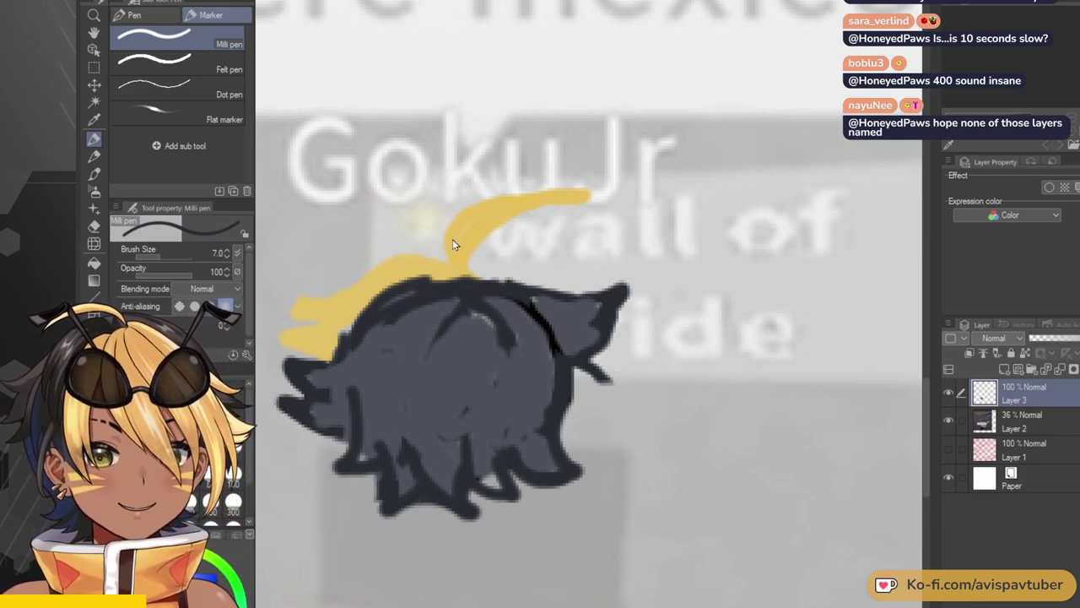
mouse_move(456, 269)
left_mouse_down()
mouse_move(436, 247)
mouse_move(521, 177)
mouse_move(567, 162)
left_mouse_up()
key("ctrl+z")
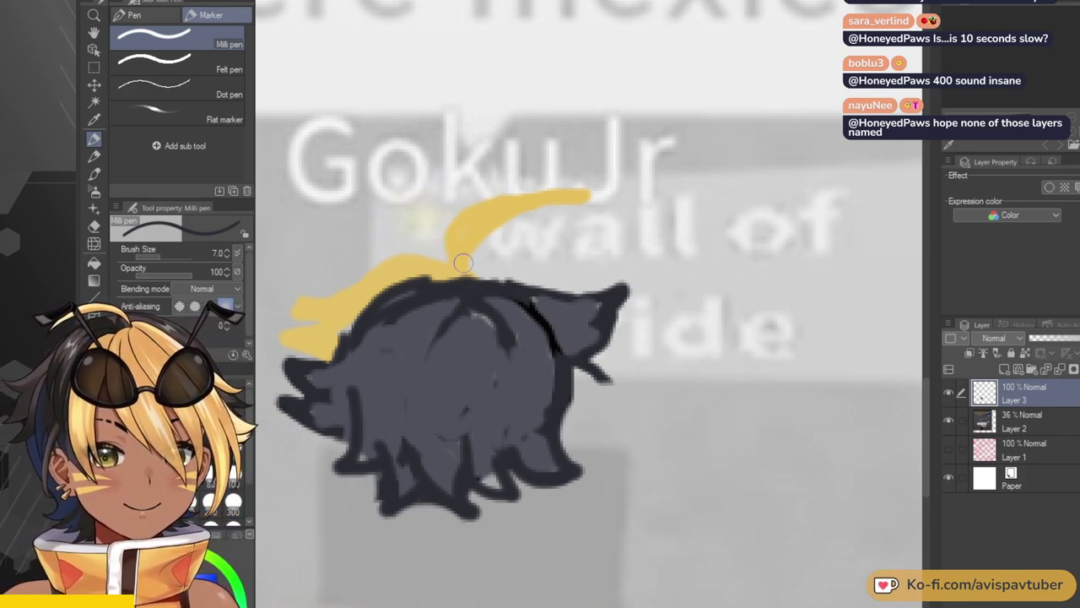
mouse_move(456, 275)
left_mouse_down()
mouse_move(478, 208)
mouse_move(572, 183)
mouse_move(534, 207)
mouse_move(495, 278)
mouse_move(511, 211)
mouse_move(558, 182)
left_mouse_up()
key("ctrl+z")
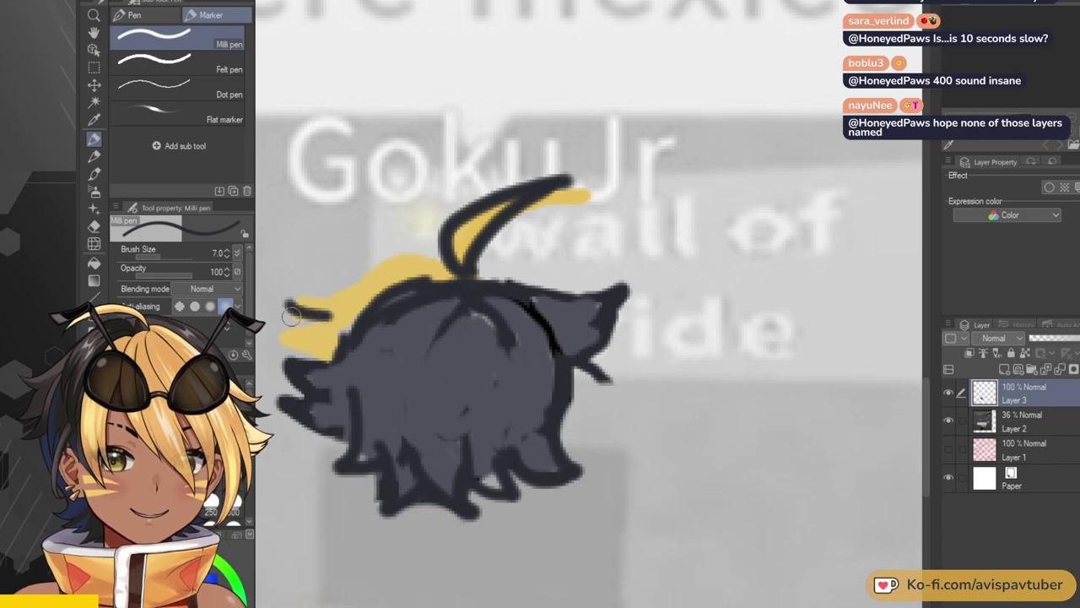
mouse_move(291, 305)
left_mouse_down()
mouse_move(393, 261)
mouse_move(464, 251)
left_mouse_up()
mouse_move(314, 332)
left_mouse_down()
mouse_move(286, 344)
mouse_move(342, 354)
left_mouse_up()
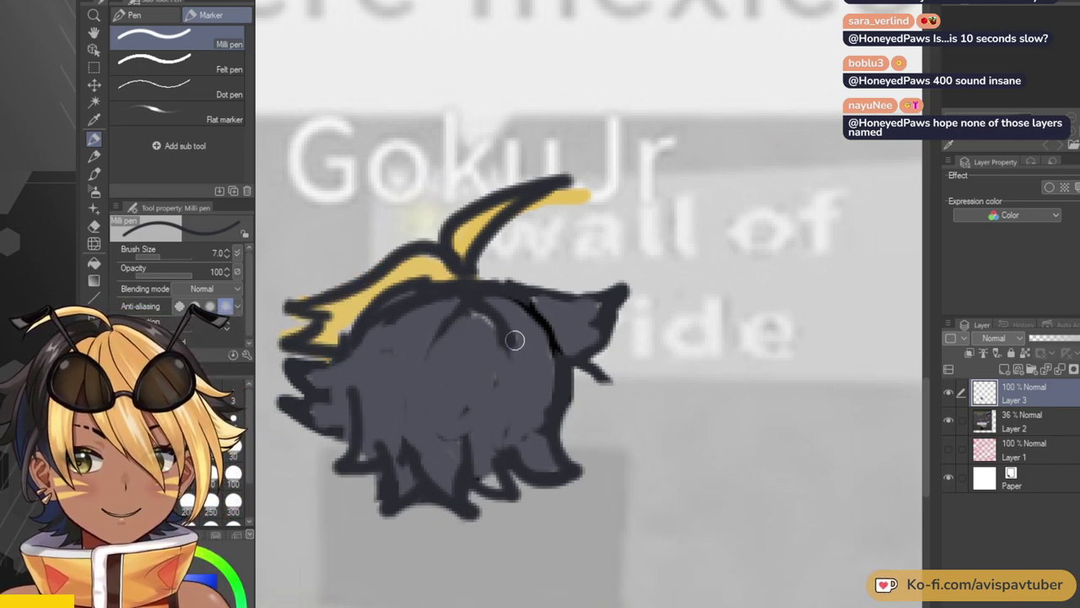
Draw the outline of a collar in orange along the bottom edge of the hair with the Milli pen.
scroll(564, 348, "down", 3)
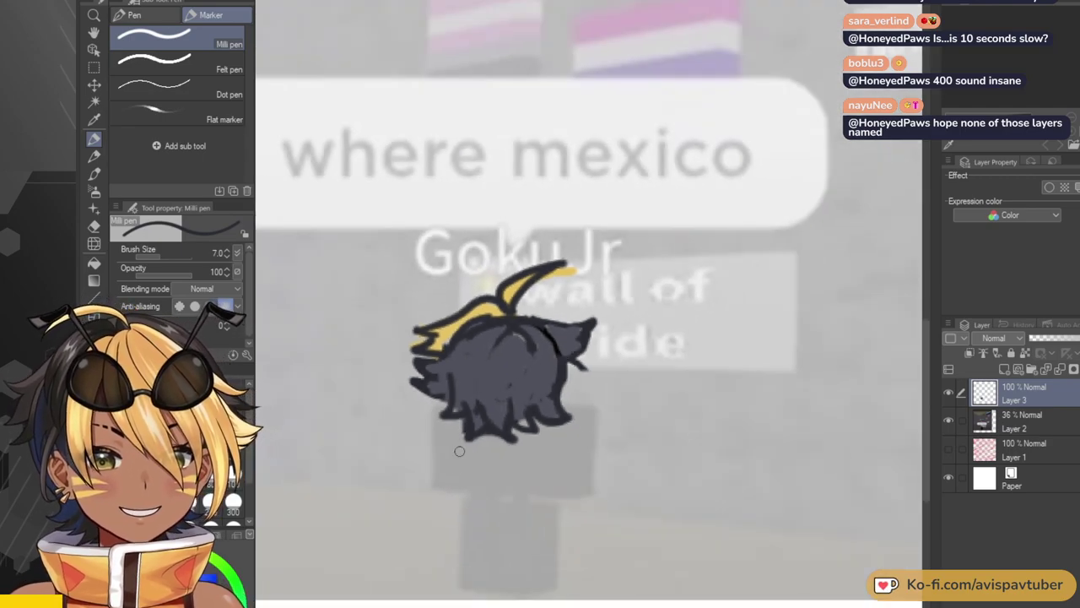
scroll(456, 468, "up", 2)
scroll(486, 400, "down", 1)
scroll(492, 448, "up", 2)
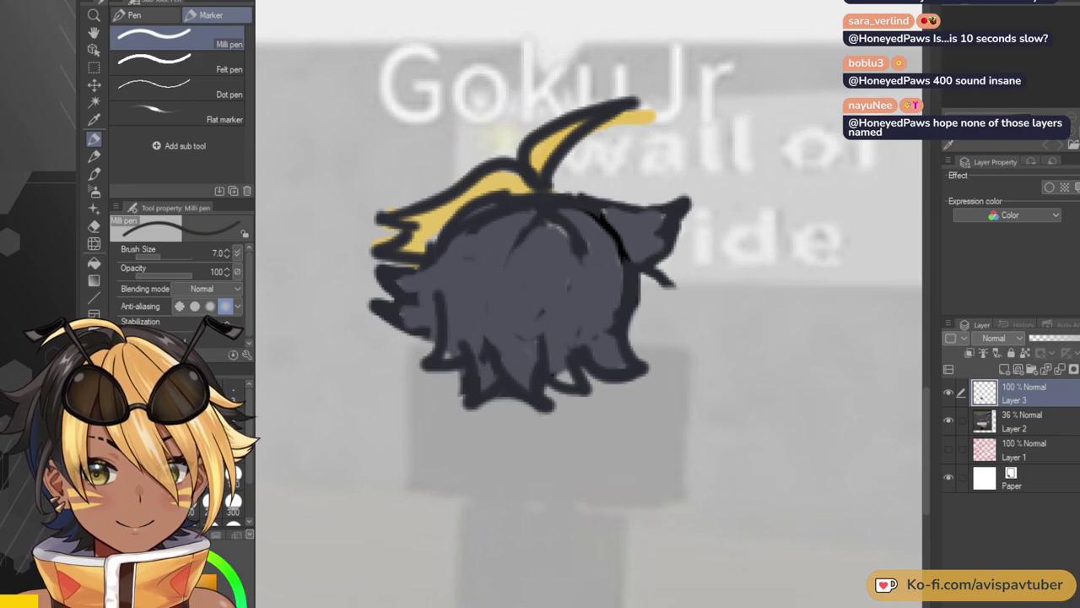
left_click_drag(168, 602, 189, 586)
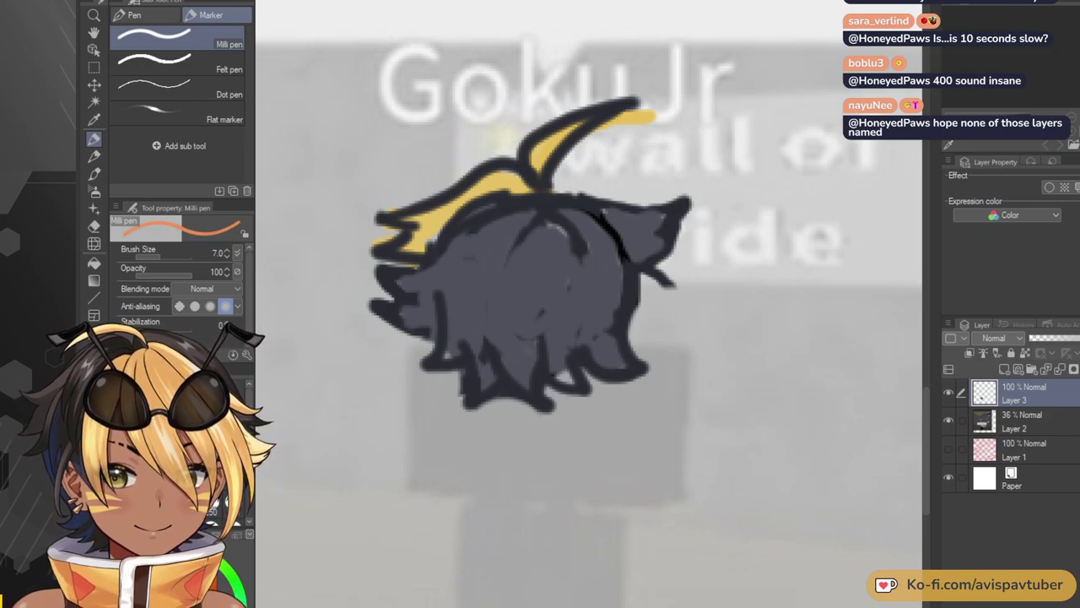
left_click(94, 159)
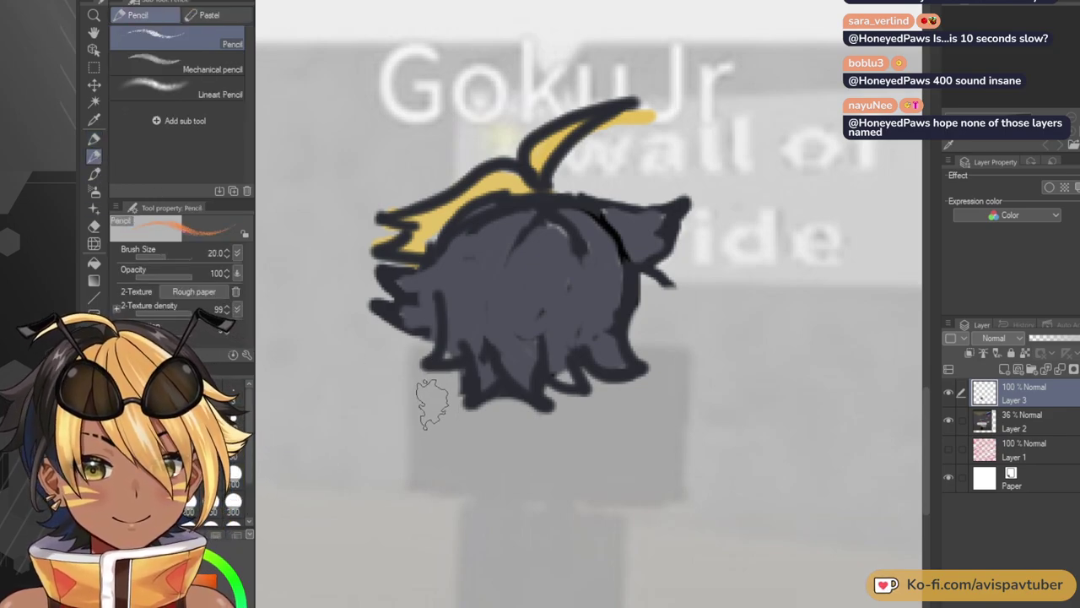
key("p")
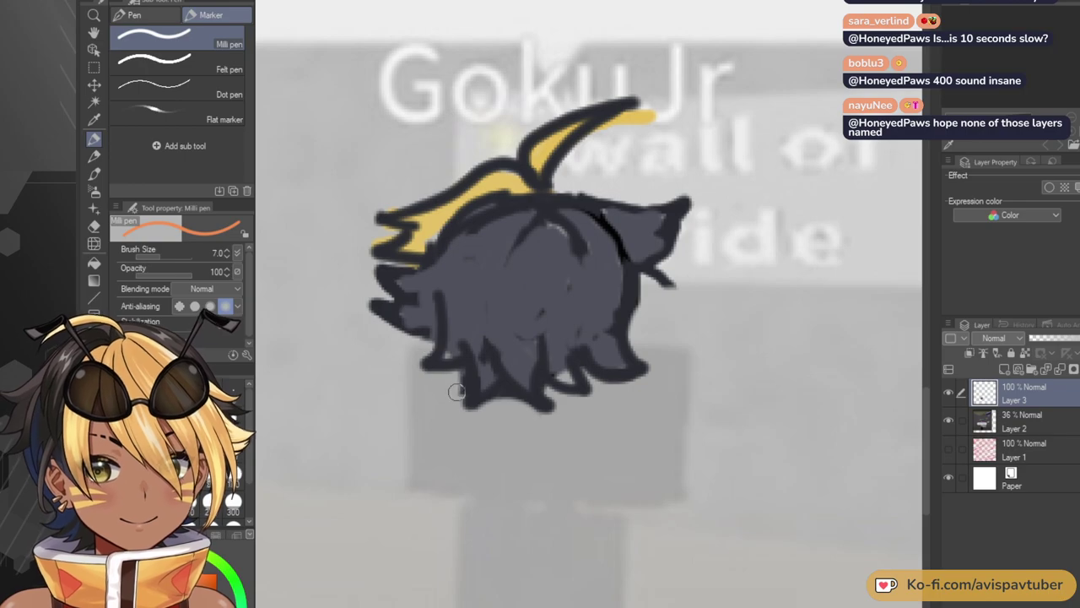
mouse_move(445, 416)
left_mouse_down()
mouse_move(554, 390)
mouse_move(577, 403)
mouse_move(570, 432)
left_mouse_up()
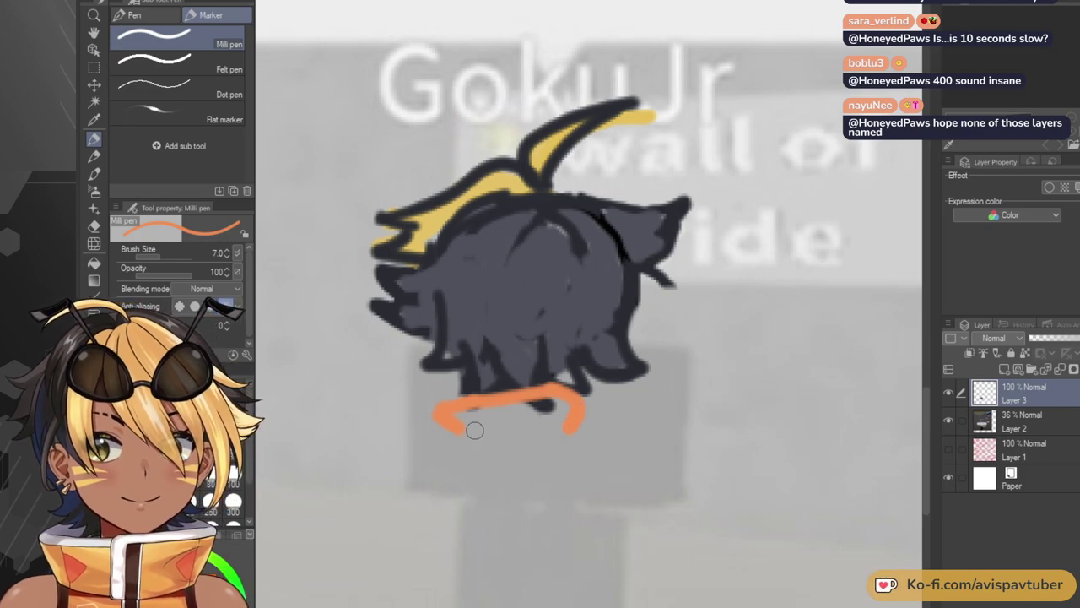
Choose a yellow-orange colour and fill in the collar below the hair.
left_click(152, 559)
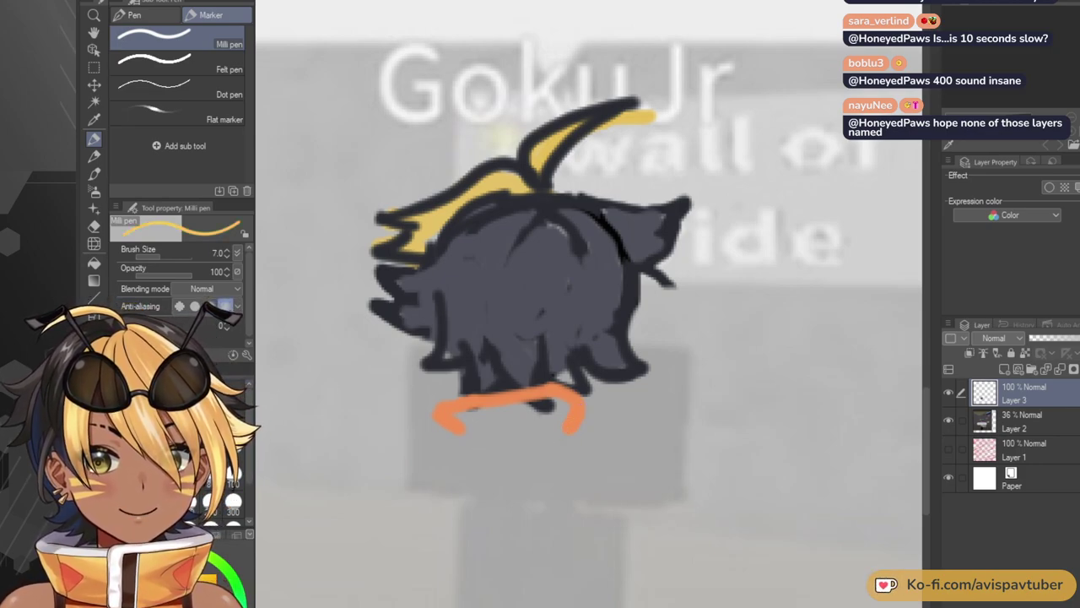
key("x")
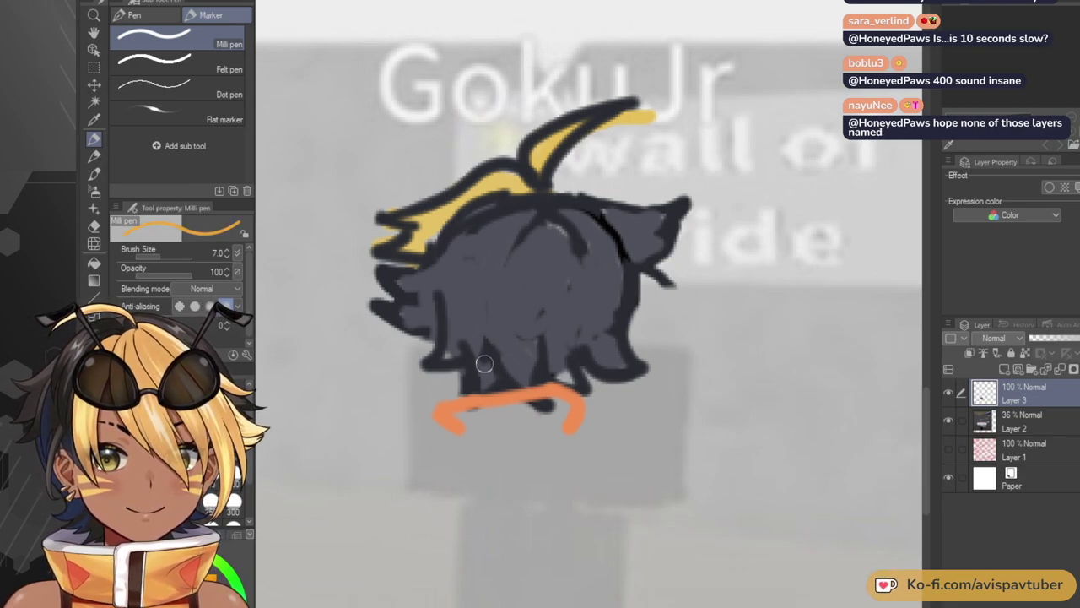
mouse_move(459, 406)
left_mouse_down()
mouse_move(555, 393)
mouse_move(571, 420)
mouse_move(534, 406)
mouse_move(465, 422)
left_mouse_up()
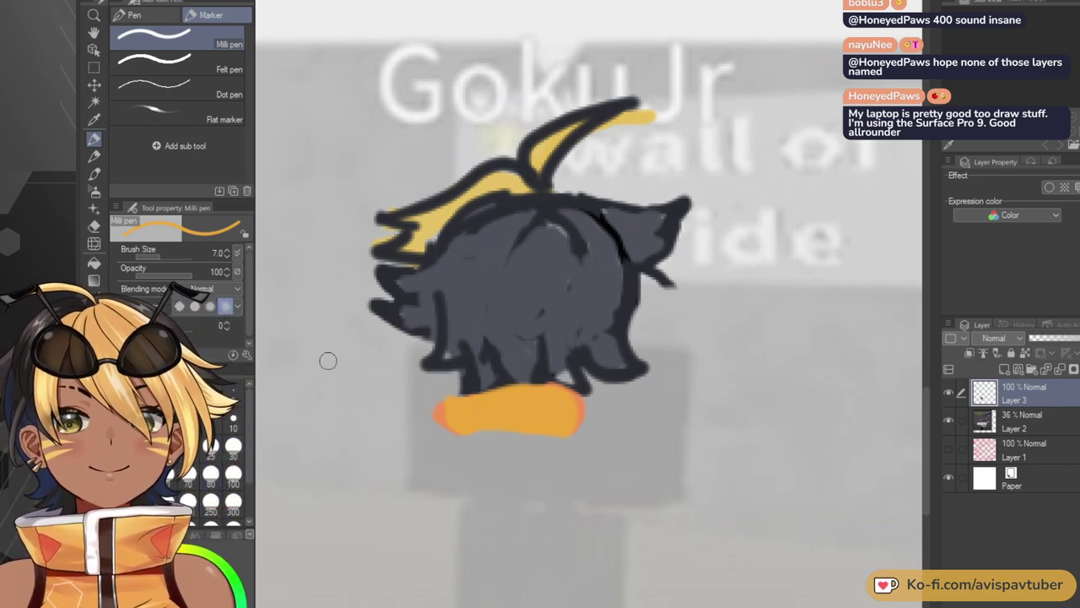
Sample the dark outline colour and draw two arm lines with hooked ends hanging from the sides of the collar.
left_click(96, 122)
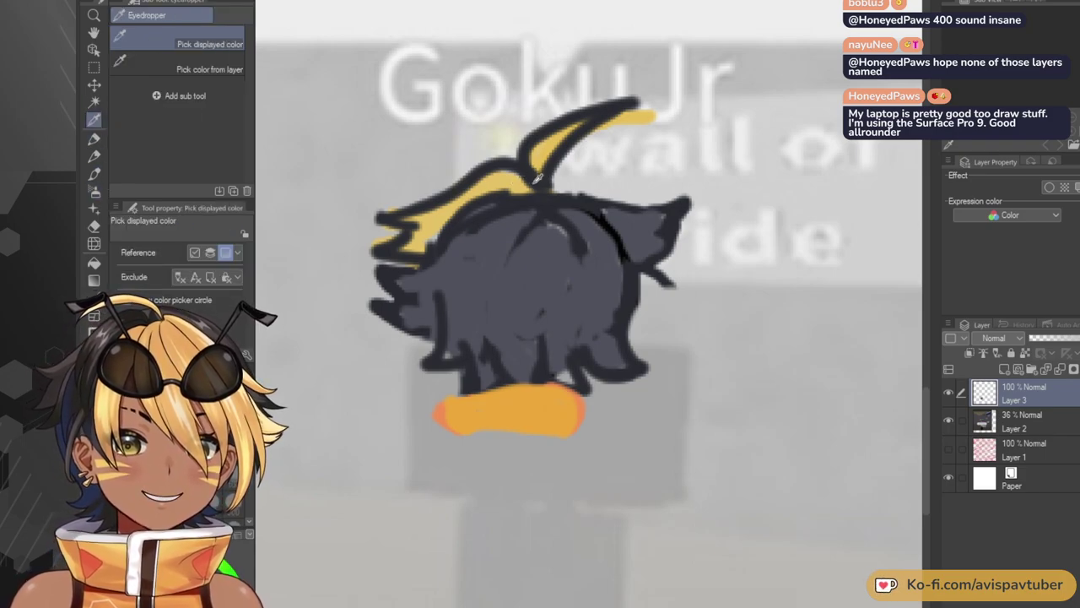
key("p")
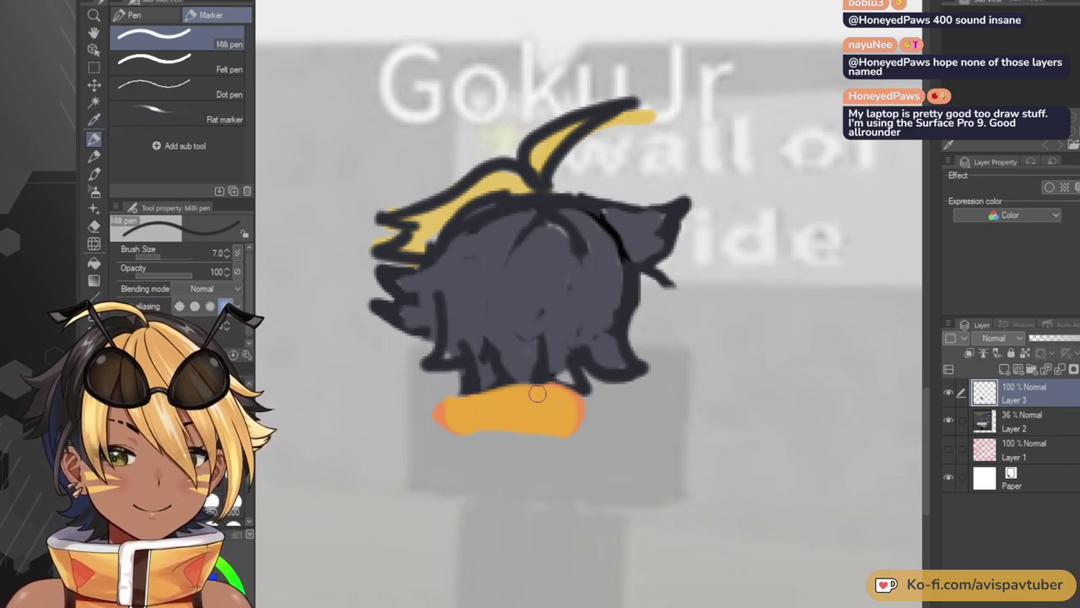
left_click_drag(869, 285, 580, 272)
scroll(595, 275, "down", 5)
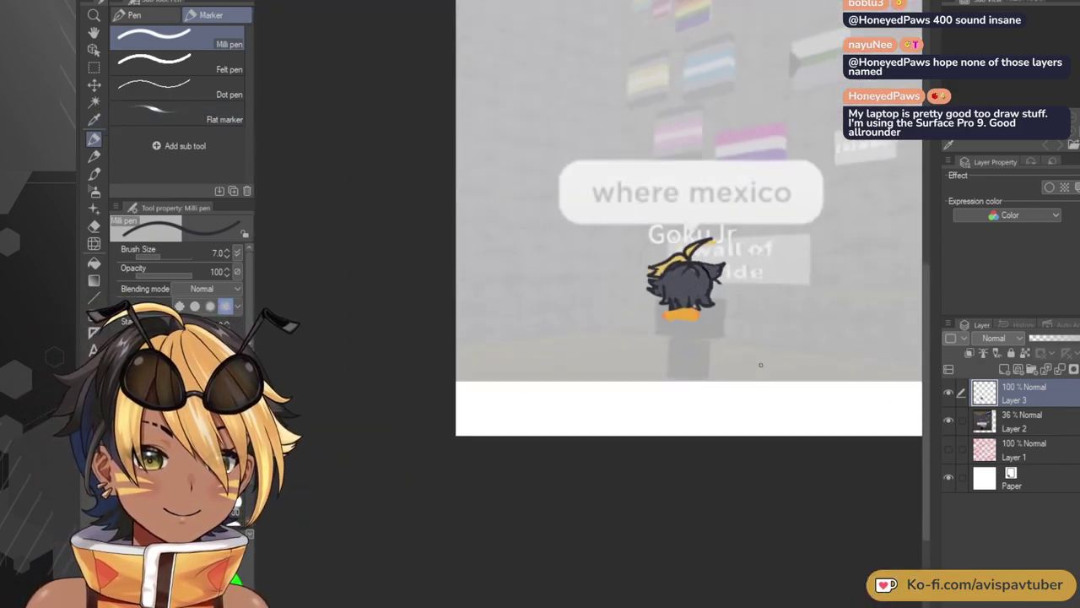
scroll(760, 359, "up", 8)
scroll(683, 280, "up", 1)
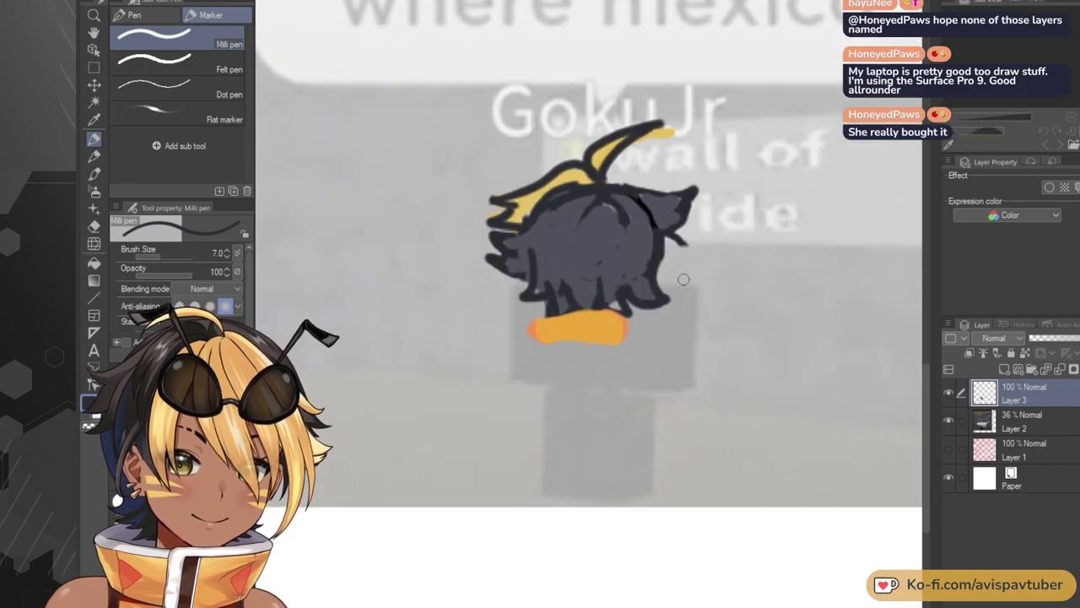
mouse_move(531, 330)
left_mouse_down()
mouse_move(507, 418)
mouse_move(528, 440)
left_mouse_up()
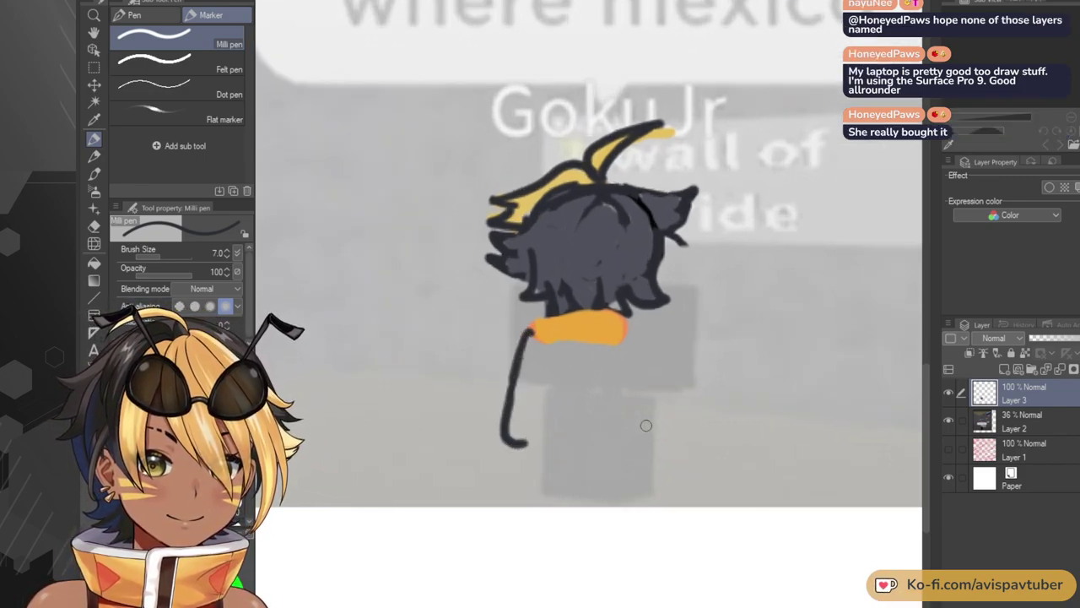
mouse_move(652, 433)
left_mouse_down()
mouse_move(634, 358)
mouse_move(657, 358)
mouse_move(683, 414)
mouse_move(646, 408)
left_mouse_up()
key("ctrl+z")
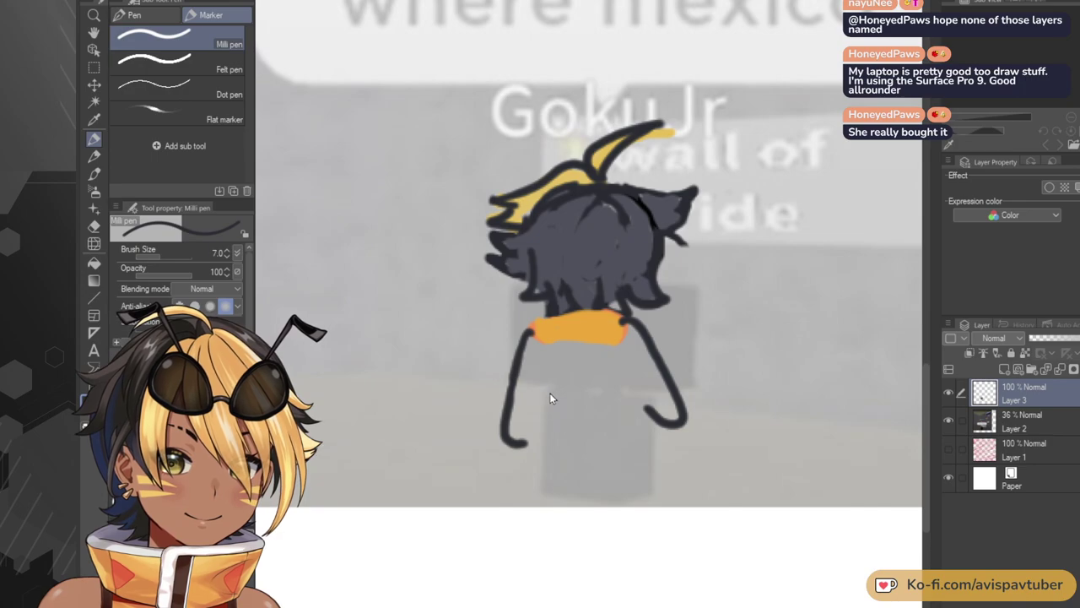
Draw the torso and hip outlines between the arms in the dark colour and extend the left arm with a forearm line.
mouse_move(530, 368)
left_mouse_down()
mouse_move(557, 420)
mouse_move(628, 415)
mouse_move(635, 357)
mouse_move(625, 323)
left_mouse_up()
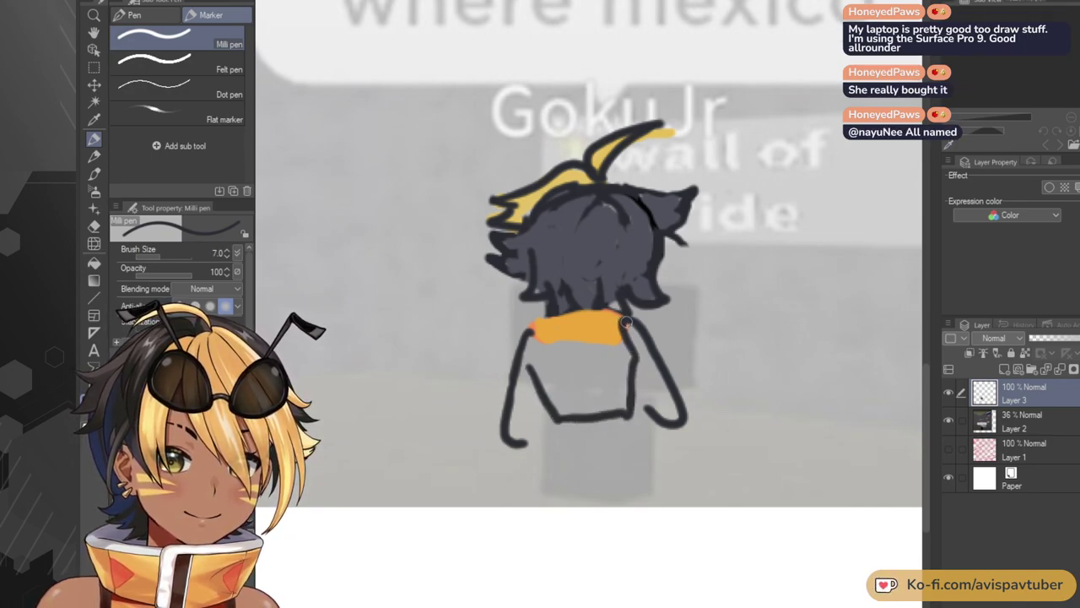
left_click_drag(533, 363, 531, 333)
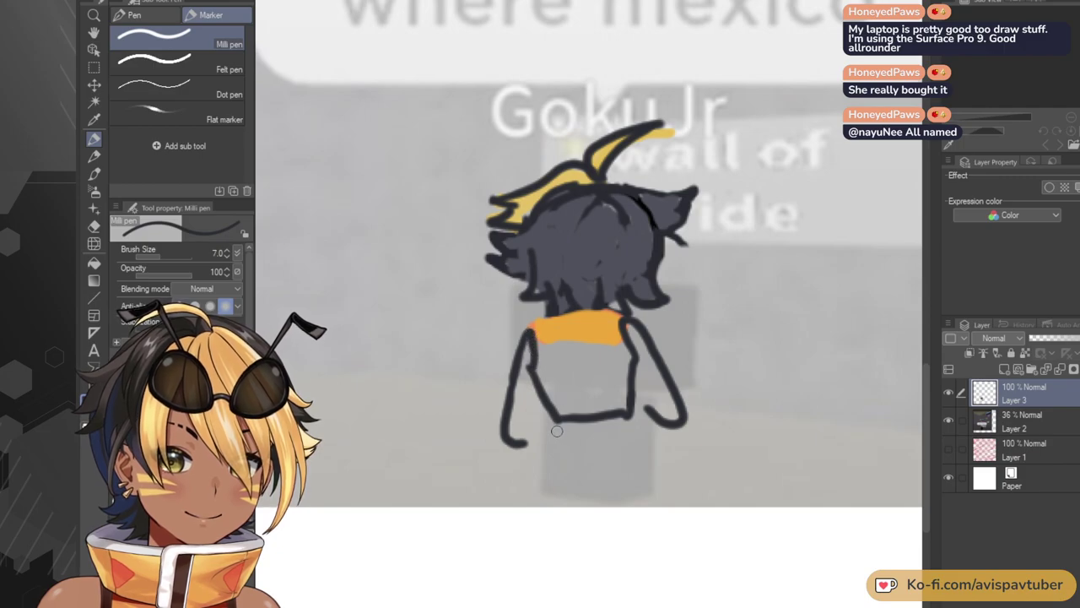
mouse_move(549, 450)
left_mouse_down()
mouse_move(599, 470)
mouse_move(639, 456)
mouse_move(643, 487)
mouse_move(538, 481)
mouse_move(534, 496)
left_mouse_up()
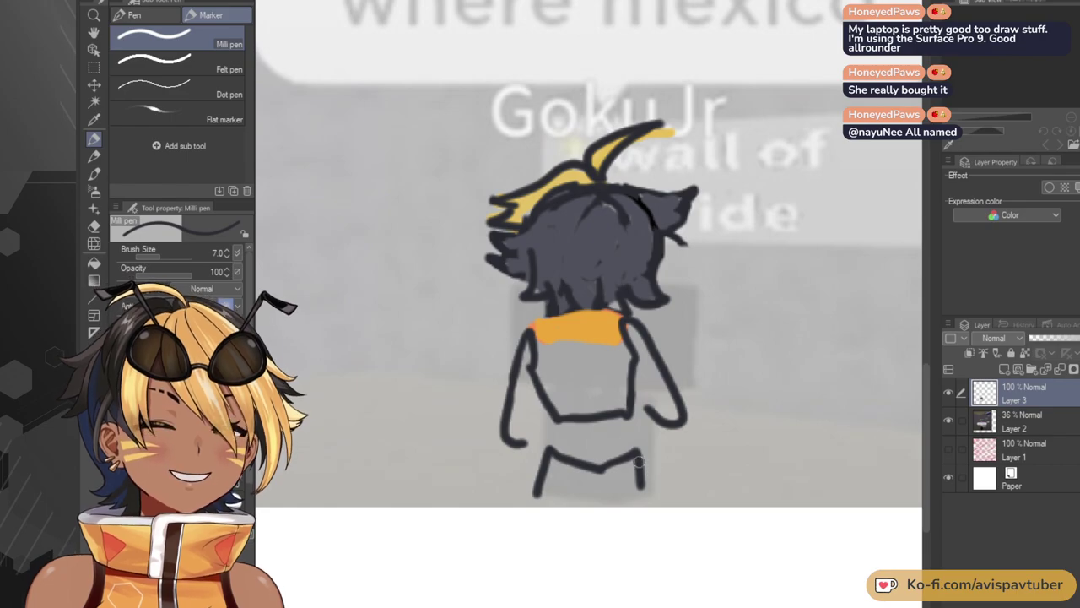
left_click_drag(635, 449, 649, 501)
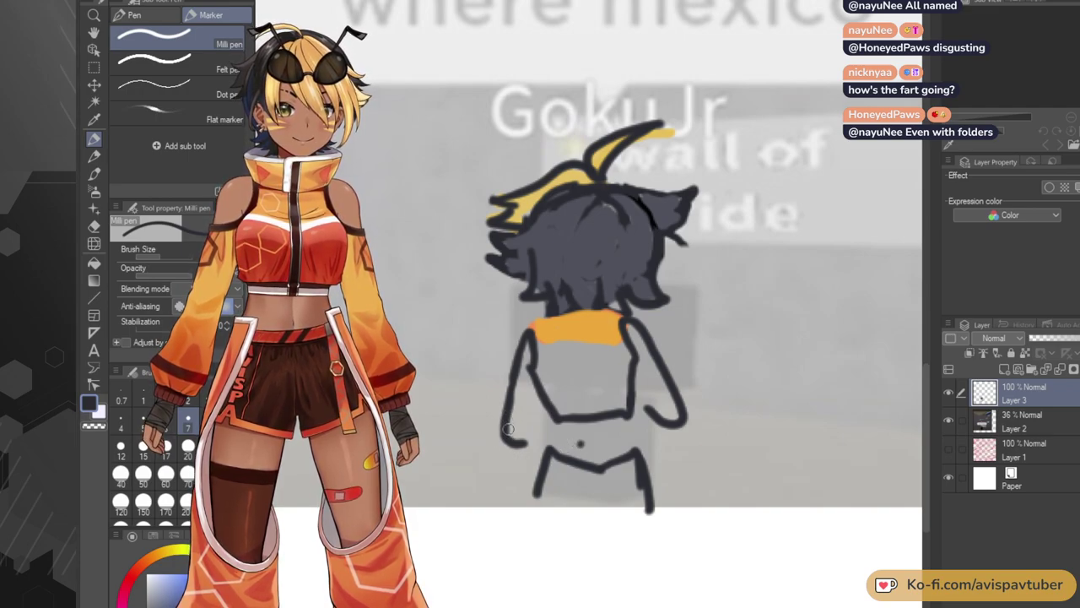
left_click_drag(508, 428, 494, 497)
mouse_move(670, 478)
left_mouse_down()
mouse_move(700, 489)
mouse_move(683, 429)
left_mouse_up()
mouse_move(674, 479)
left_mouse_down()
mouse_move(643, 418)
mouse_move(662, 400)
mouse_move(699, 442)
left_mouse_up()
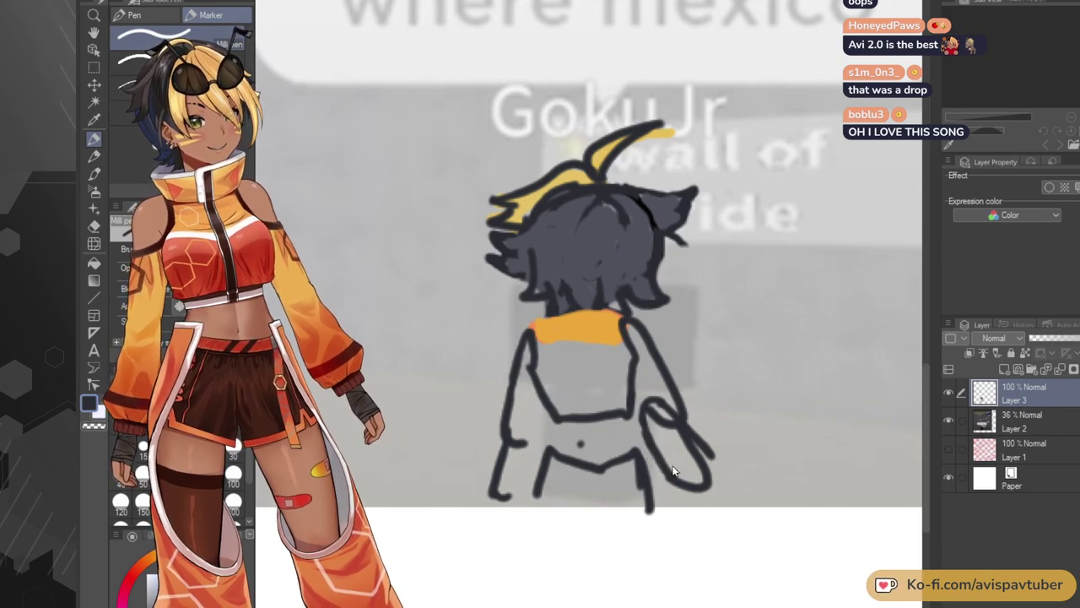
key("ctrl+z")
key("ctrl+z")
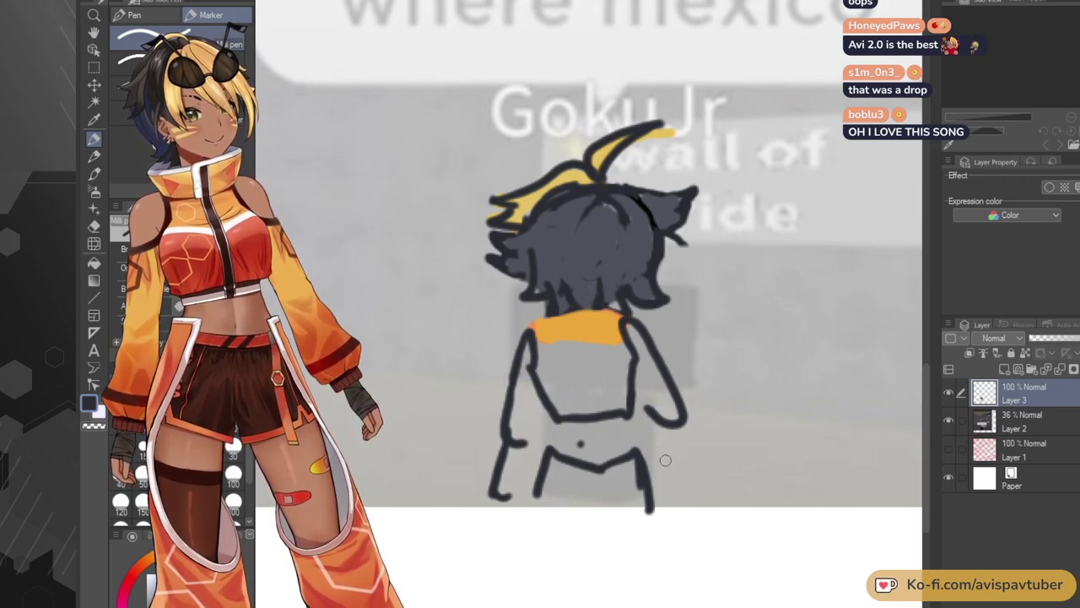
mouse_move(683, 499)
left_mouse_down()
mouse_move(689, 461)
mouse_move(703, 514)
left_mouse_up()
key("ctrl+z")
left_click_drag(661, 448, 716, 493)
key("ctrl+z")
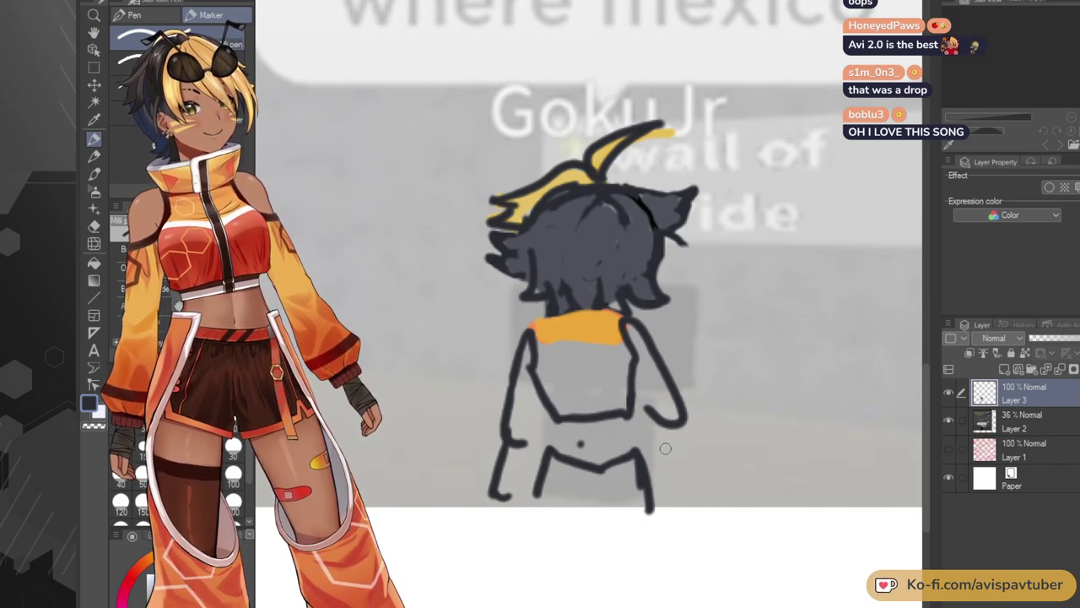
Draw the right forearm as two diagonal lines closed at the elbow and erase its overlap with the upper arm.
mouse_move(655, 440)
left_mouse_down()
mouse_move(693, 493)
mouse_move(714, 490)
mouse_move(668, 439)
mouse_move(660, 443)
mouse_move(676, 484)
mouse_move(663, 451)
mouse_move(672, 436)
mouse_move(723, 491)
mouse_move(661, 449)
mouse_move(699, 505)
mouse_move(703, 460)
mouse_move(724, 500)
left_mouse_up()
key("ctrl+z")
key("ctrl+z")
left_click_drag(647, 412, 677, 419)
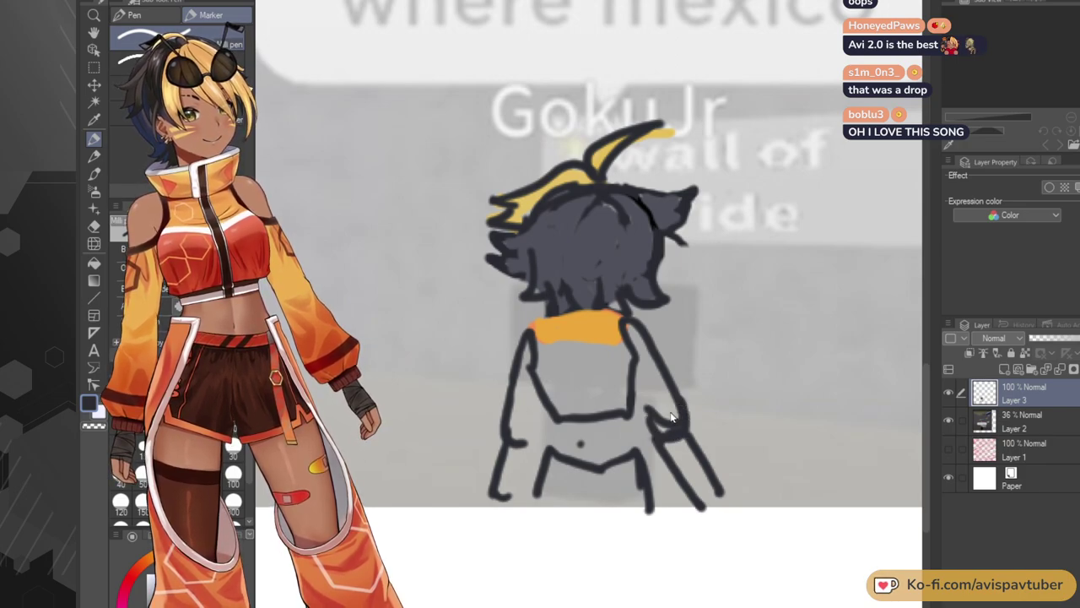
mouse_move(648, 417)
left_mouse_down()
mouse_move(677, 428)
mouse_move(681, 401)
mouse_move(667, 428)
left_mouse_up()
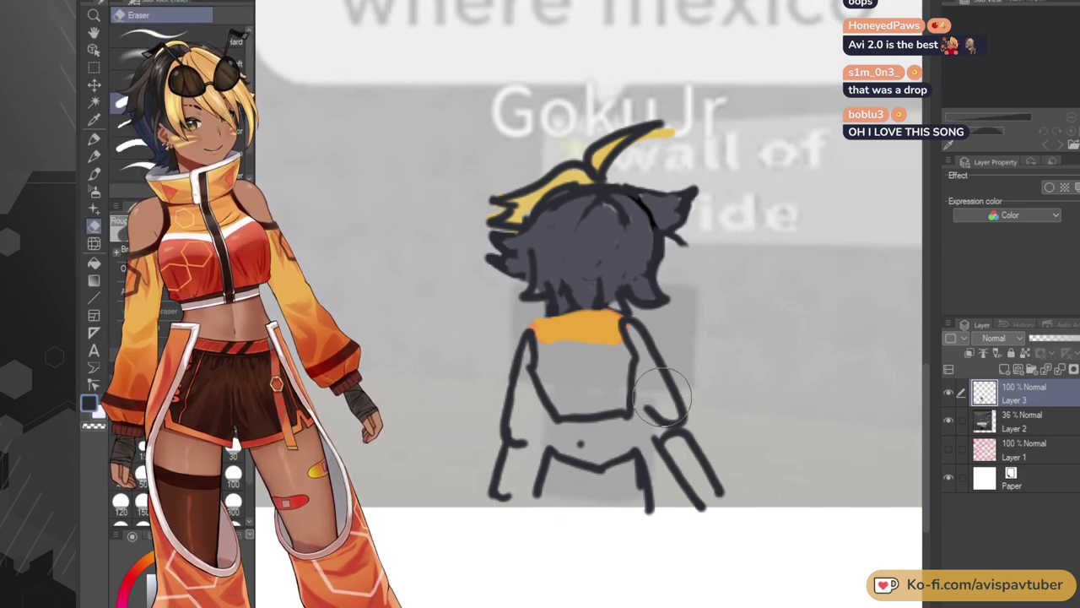
Erase the right upper arm and redraw it as a narrower shape with a rounded lower end beside the torso.
mouse_move(662, 409)
left_mouse_down()
mouse_move(682, 386)
mouse_move(671, 338)
mouse_move(680, 362)
mouse_move(656, 380)
mouse_move(649, 410)
left_mouse_up()
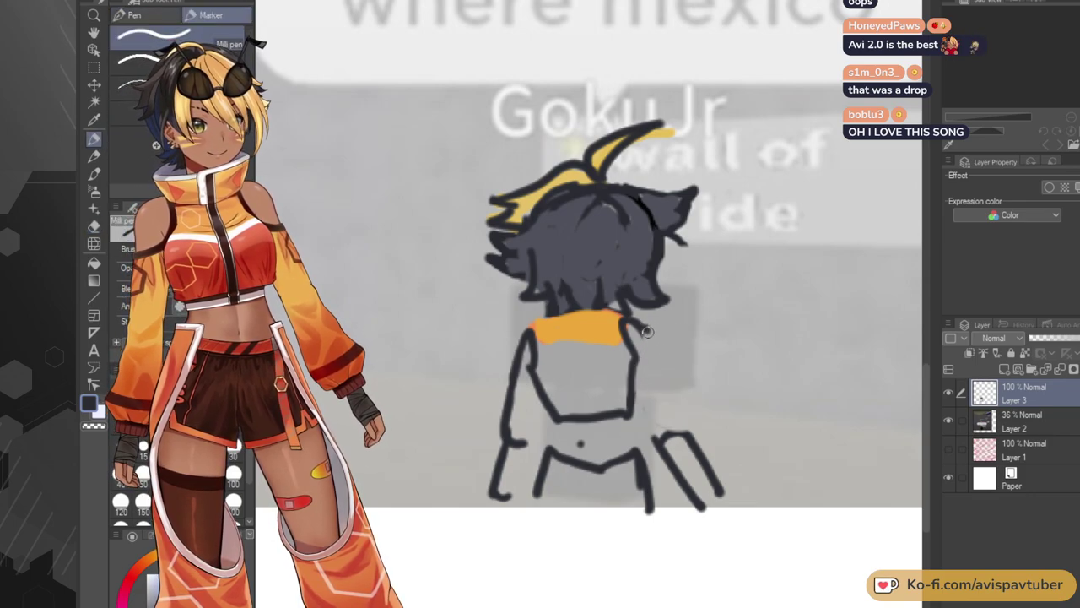
left_click_drag(647, 332, 656, 418)
key("ctrl+z")
mouse_move(646, 332)
left_mouse_down()
mouse_move(665, 413)
mouse_move(647, 417)
mouse_move(648, 436)
mouse_move(684, 434)
left_mouse_up()
key("ctrl+z")
key("ctrl+z")
key("ctrl+z")
key("ctrl+z")
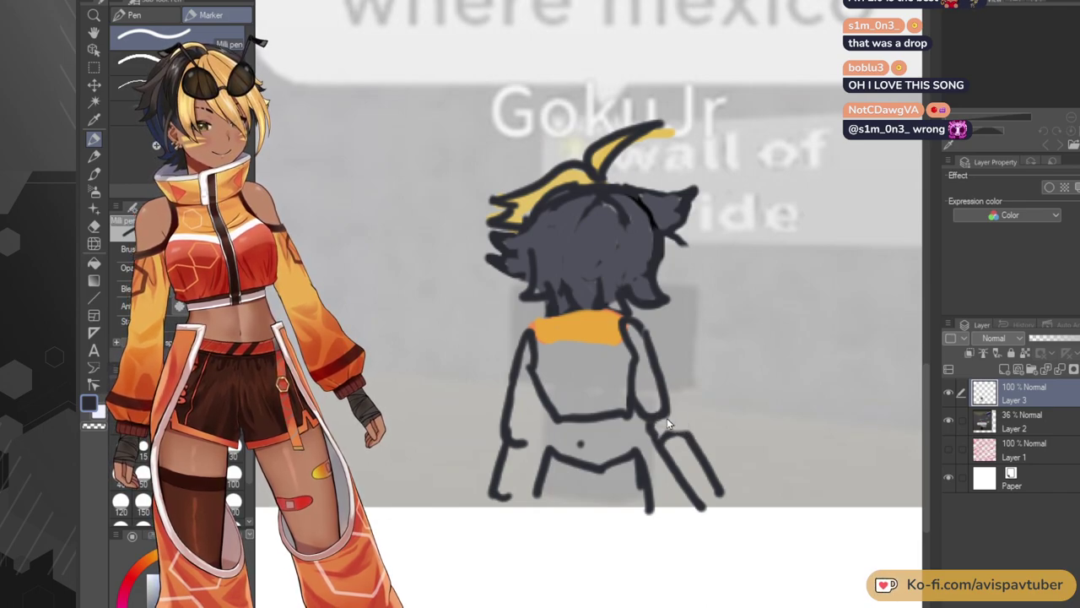
Replace the right forearm with a rounded one on a circular elbow joint, and complete the left arm with a matching joint and forearm.
key("e")
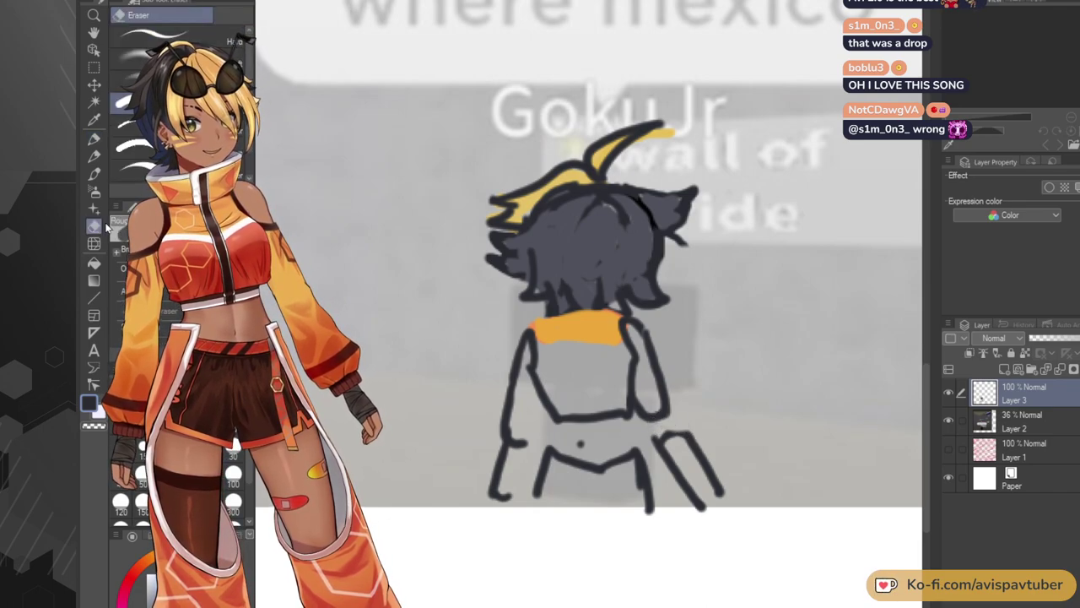
mouse_move(666, 443)
left_mouse_down()
mouse_move(706, 501)
mouse_move(648, 498)
left_mouse_up()
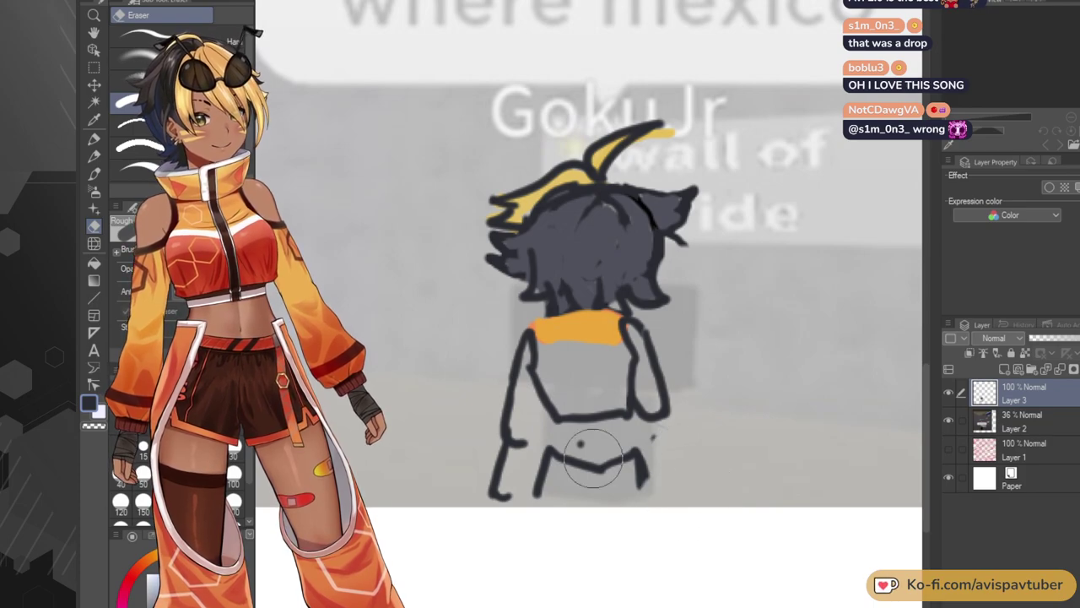
left_click(95, 156)
left_click(95, 138)
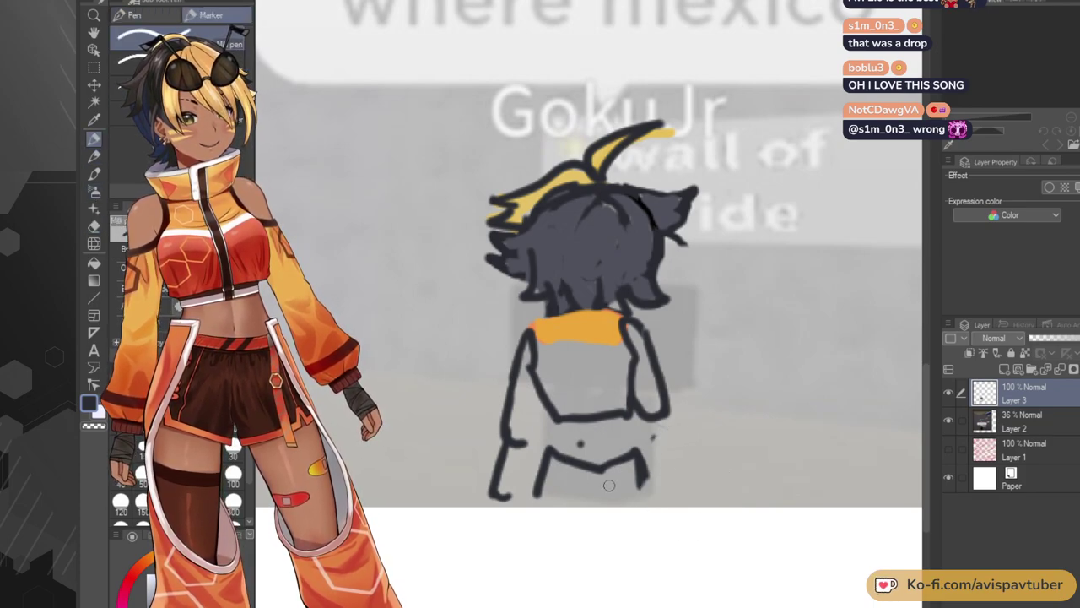
mouse_move(648, 432)
left_mouse_down()
mouse_move(658, 455)
mouse_move(688, 485)
mouse_move(711, 485)
mouse_move(686, 451)
mouse_move(678, 444)
mouse_move(710, 503)
mouse_move(658, 462)
left_mouse_up()
key("ctrl+z")
key("ctrl+z")
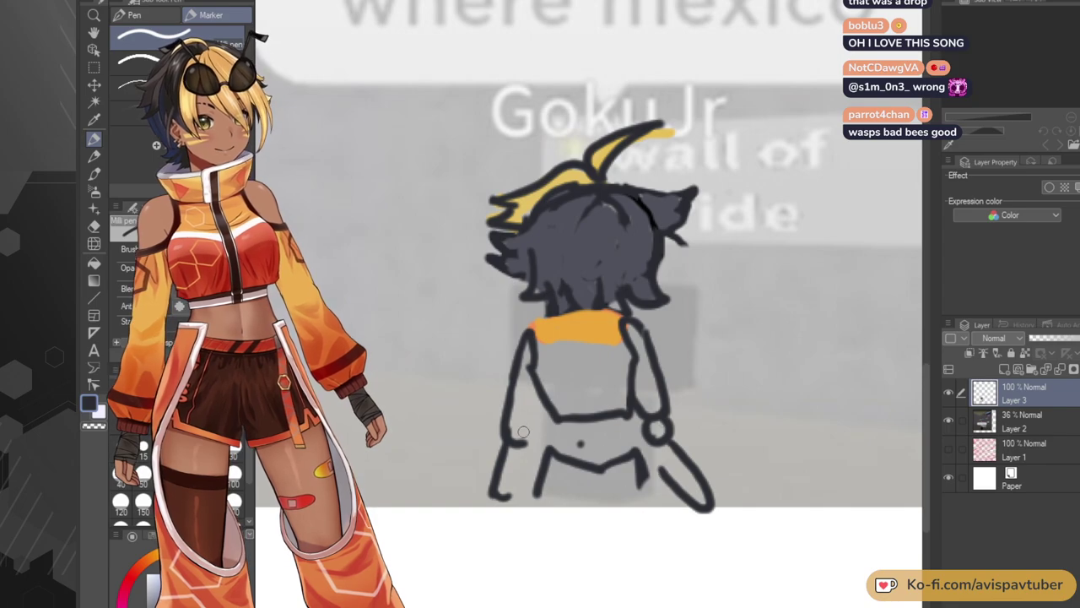
mouse_move(537, 441)
left_mouse_down()
mouse_move(506, 497)
mouse_move(538, 433)
mouse_move(530, 419)
mouse_move(512, 434)
mouse_move(513, 425)
left_mouse_up()
key("ctrl+z")
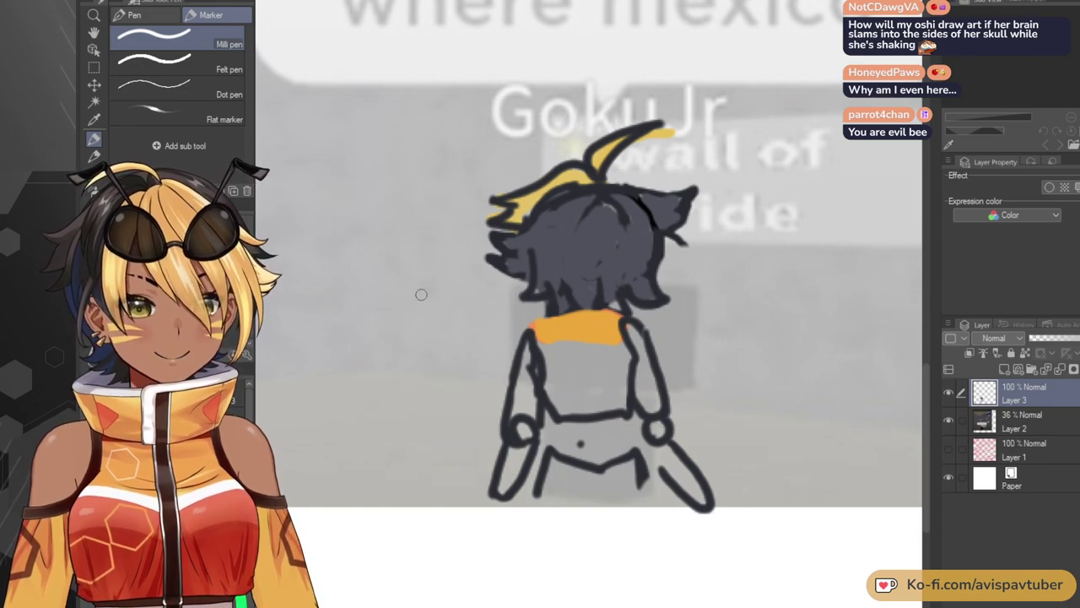
Erase the upper sides of the torso outline and trim the orange collar to a smaller shape with the Rough eraser.
key("e")
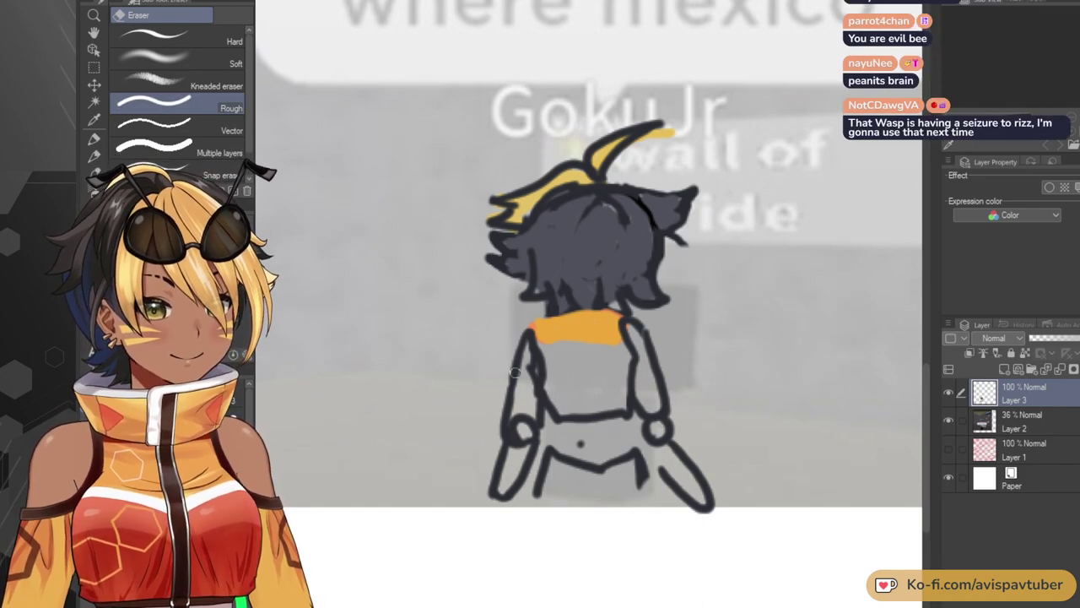
left_click_drag(530, 384, 537, 355)
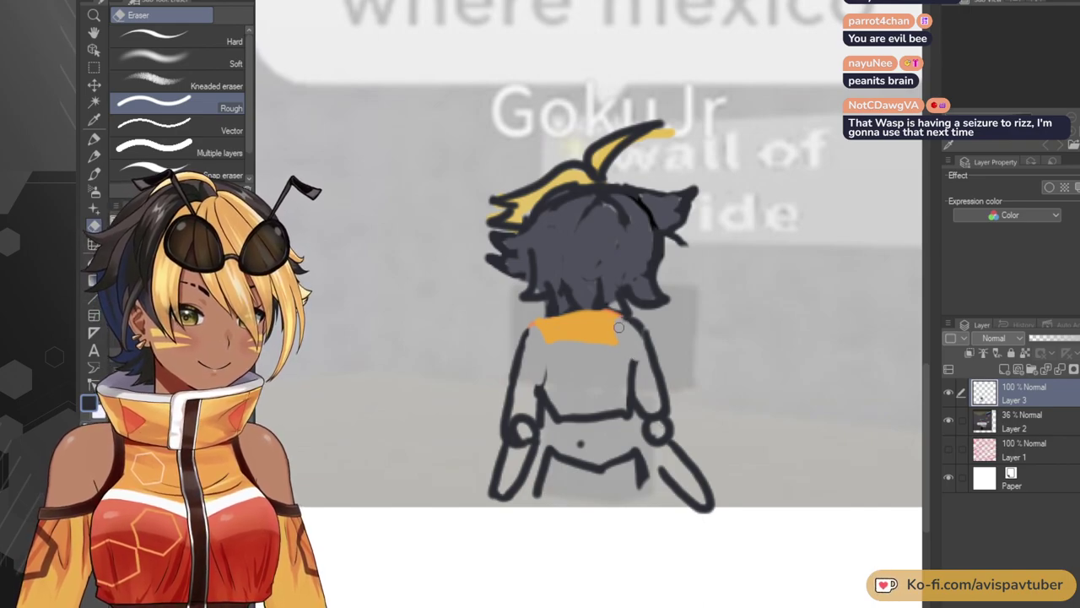
mouse_move(537, 322)
left_mouse_down()
mouse_move(551, 349)
mouse_move(570, 348)
mouse_move(538, 337)
mouse_move(606, 343)
mouse_move(546, 339)
mouse_move(542, 326)
mouse_move(610, 335)
mouse_move(547, 318)
left_mouse_up()
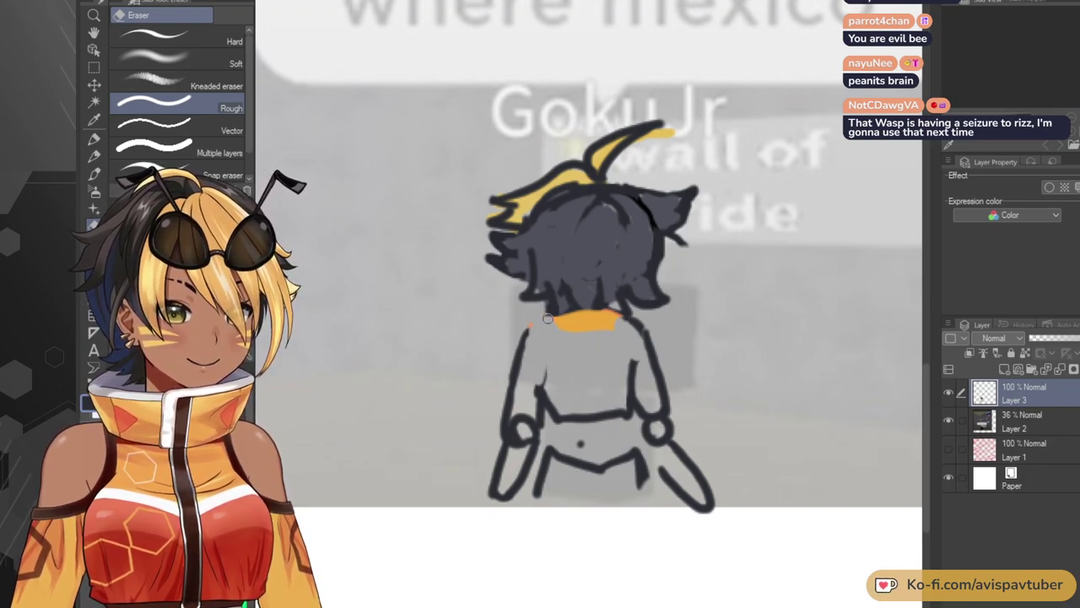
left_click_drag(617, 325, 618, 315)
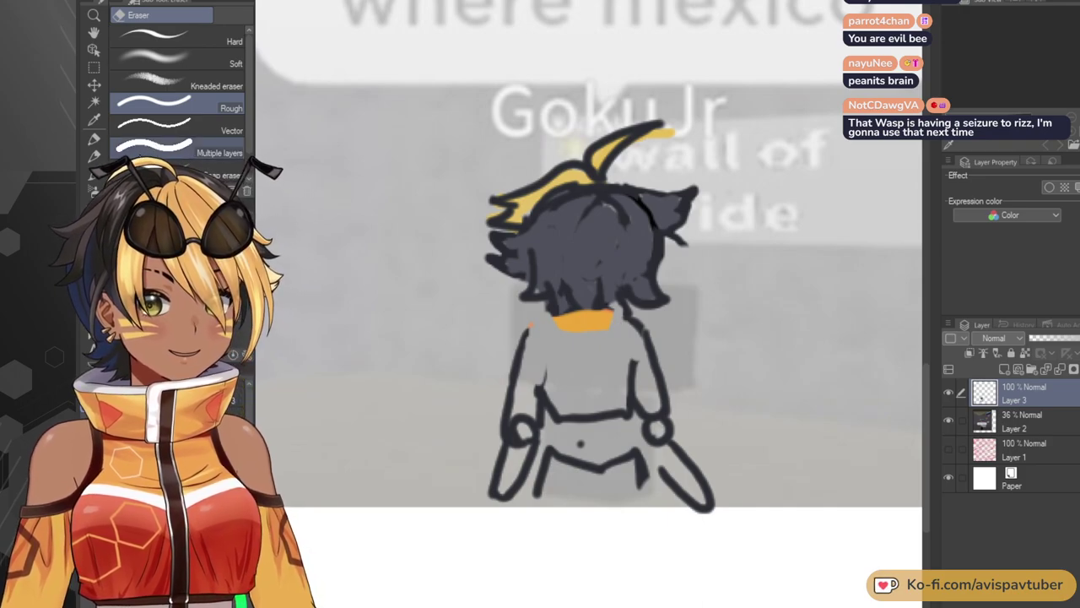
Widen the orange collar with the Milli pen, add a cream band along its top edge, and trim its side with the eraser.
left_click(95, 119)
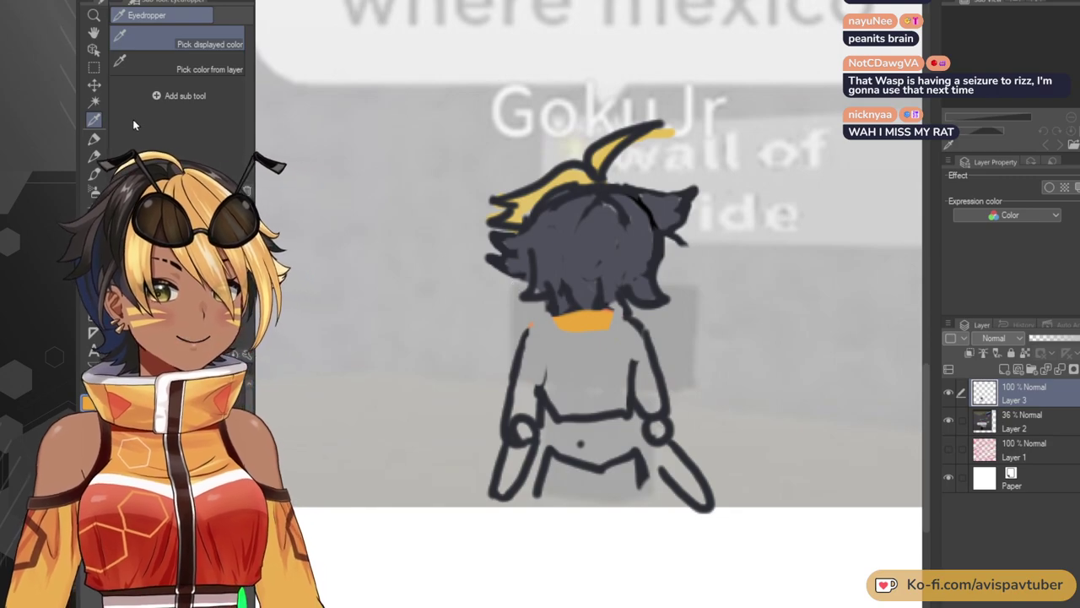
left_click(93, 137)
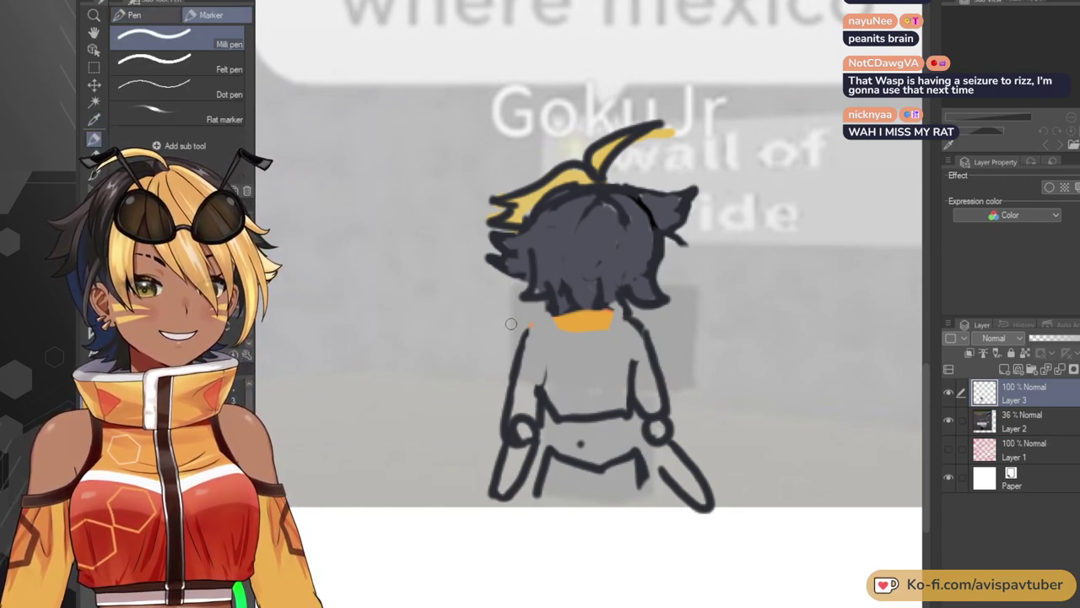
mouse_move(546, 310)
left_mouse_down()
mouse_move(616, 309)
mouse_move(610, 320)
mouse_move(576, 311)
left_mouse_up()
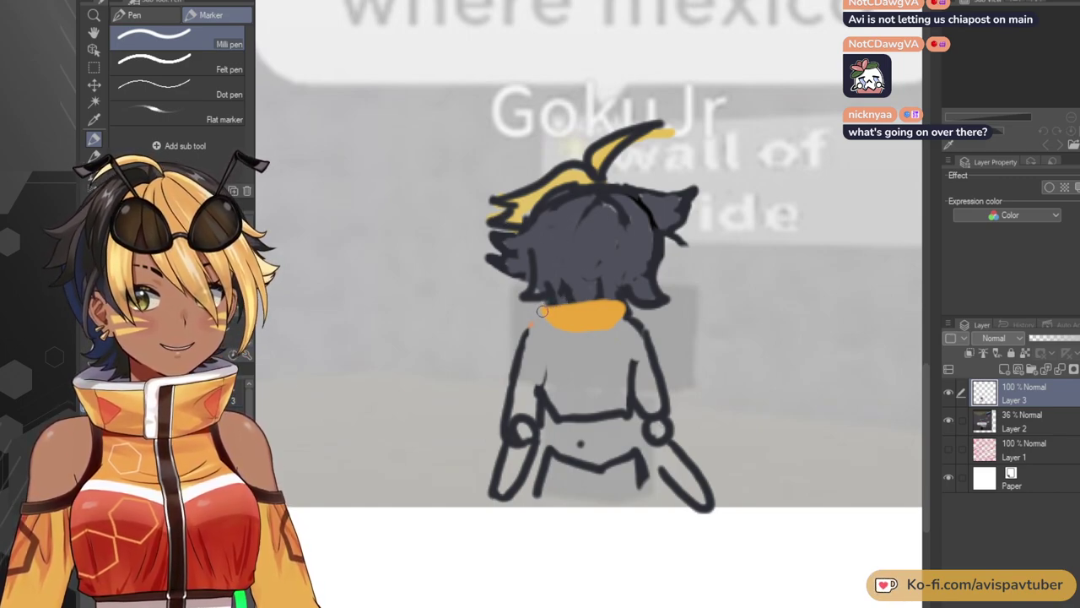
left_click_drag(546, 302, 601, 308)
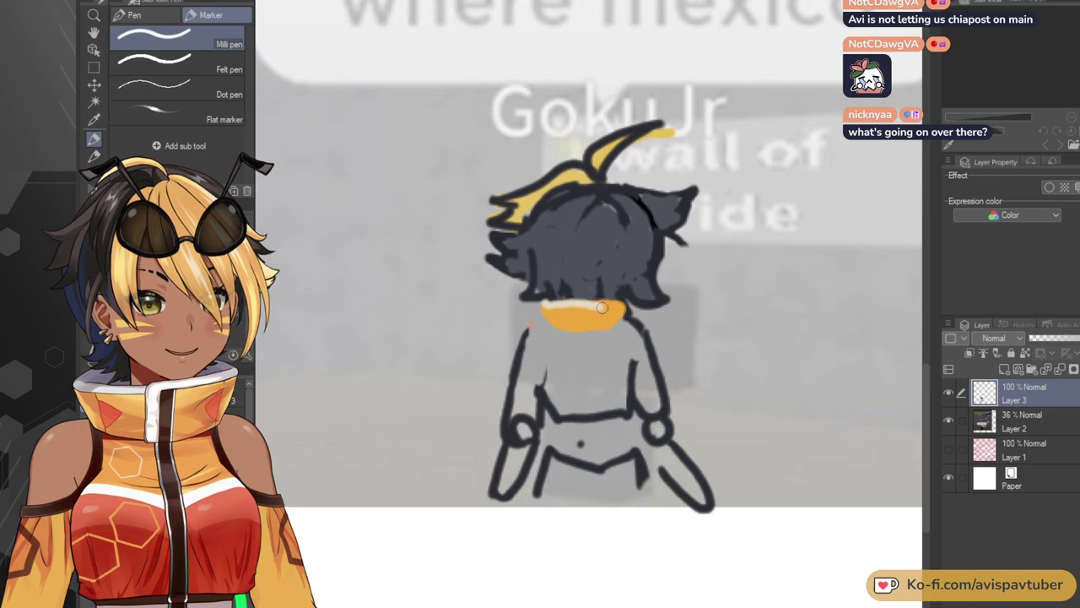
key("ctrl+z")
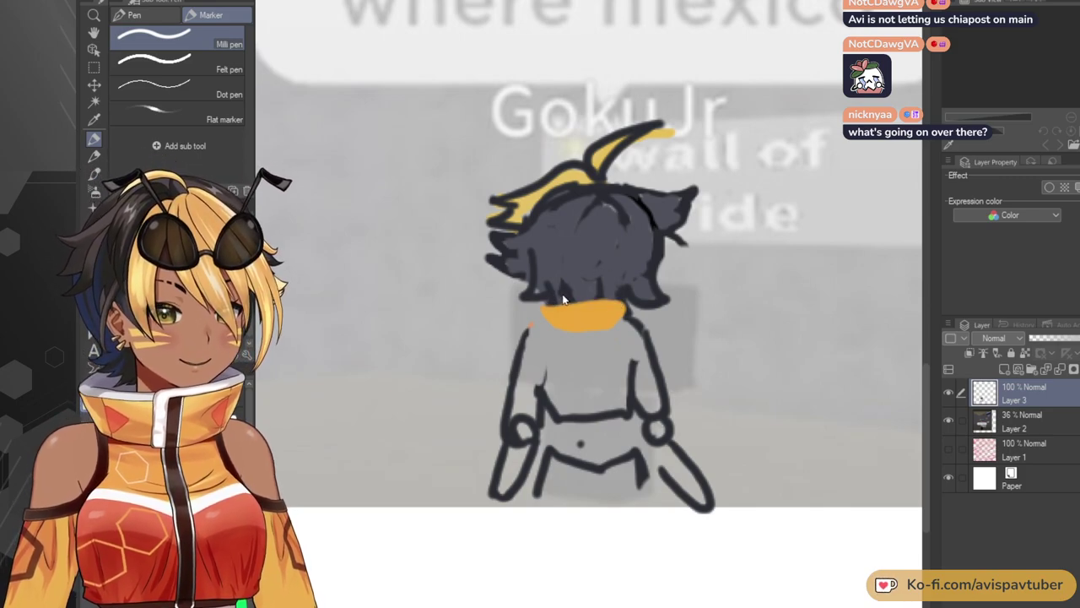
left_click_drag(544, 302, 622, 302)
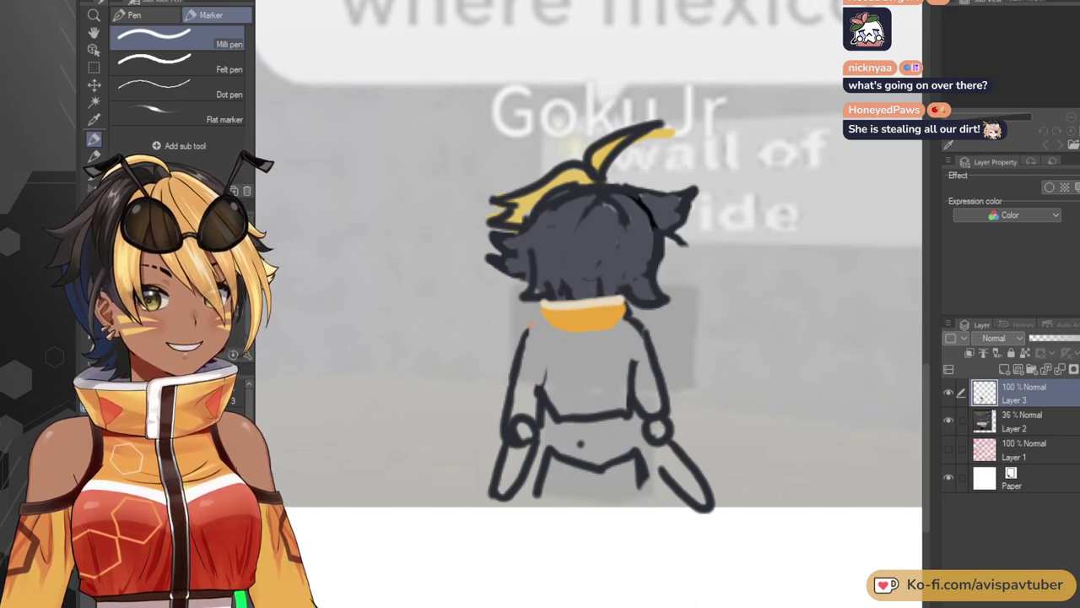
key("e")
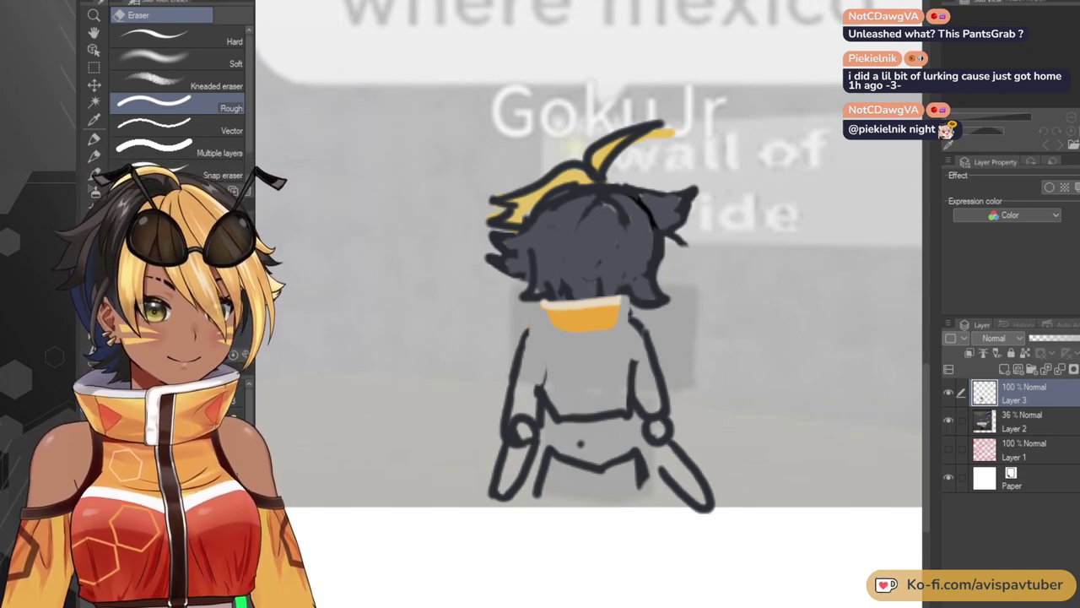
Extend the collar into two orange shoulder panels with the Milli pen and fill the whole shape with a lighter orange.
left_click(94, 121)
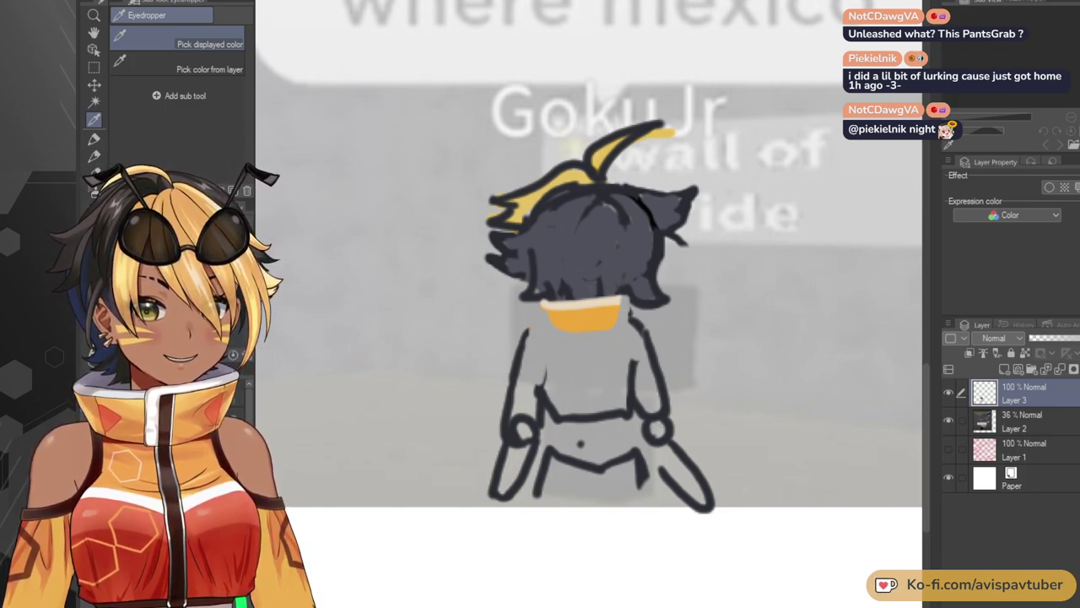
key("p")
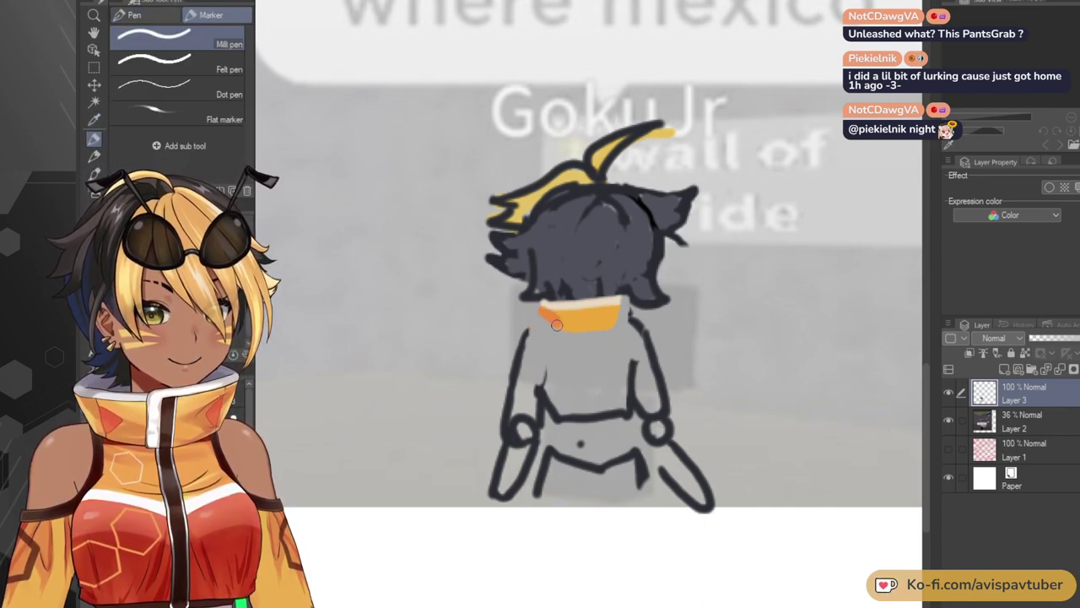
mouse_move(540, 312)
left_mouse_down()
mouse_move(605, 323)
mouse_move(567, 325)
mouse_move(549, 319)
mouse_move(610, 311)
left_mouse_up()
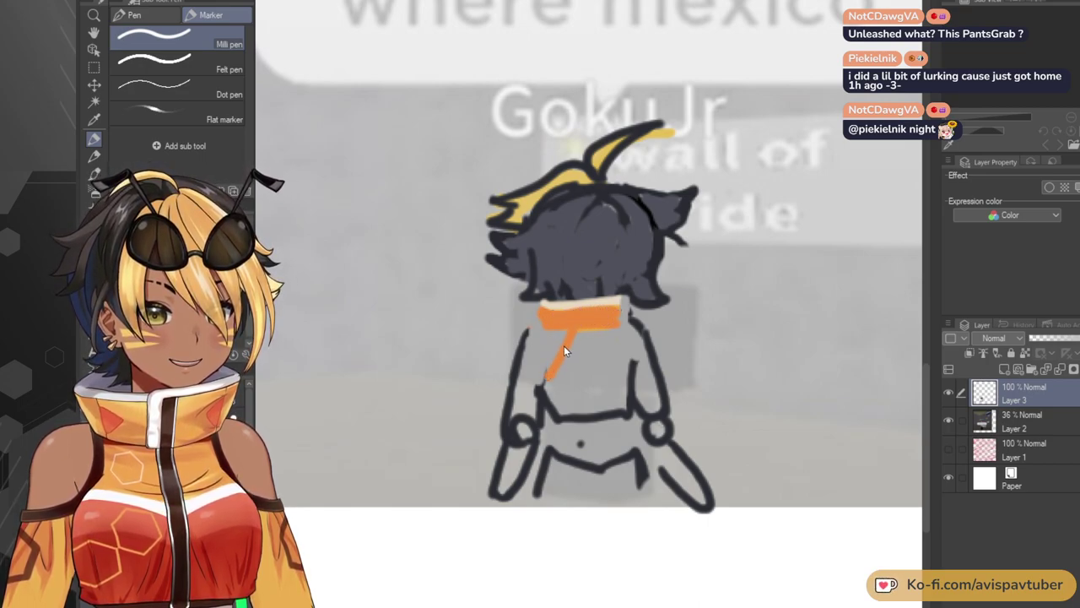
mouse_move(548, 355)
left_mouse_down()
mouse_move(548, 340)
mouse_move(624, 350)
left_mouse_up()
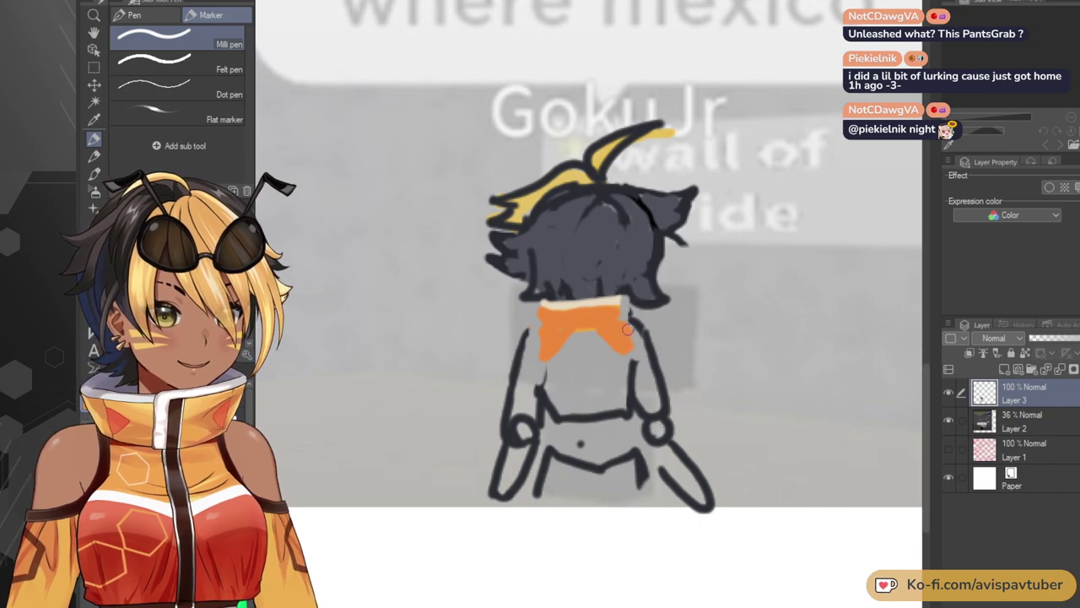
key("ctrl+z")
mouse_move(620, 325)
left_mouse_down()
mouse_move(629, 354)
mouse_move(605, 332)
mouse_move(625, 355)
mouse_move(614, 331)
left_mouse_up()
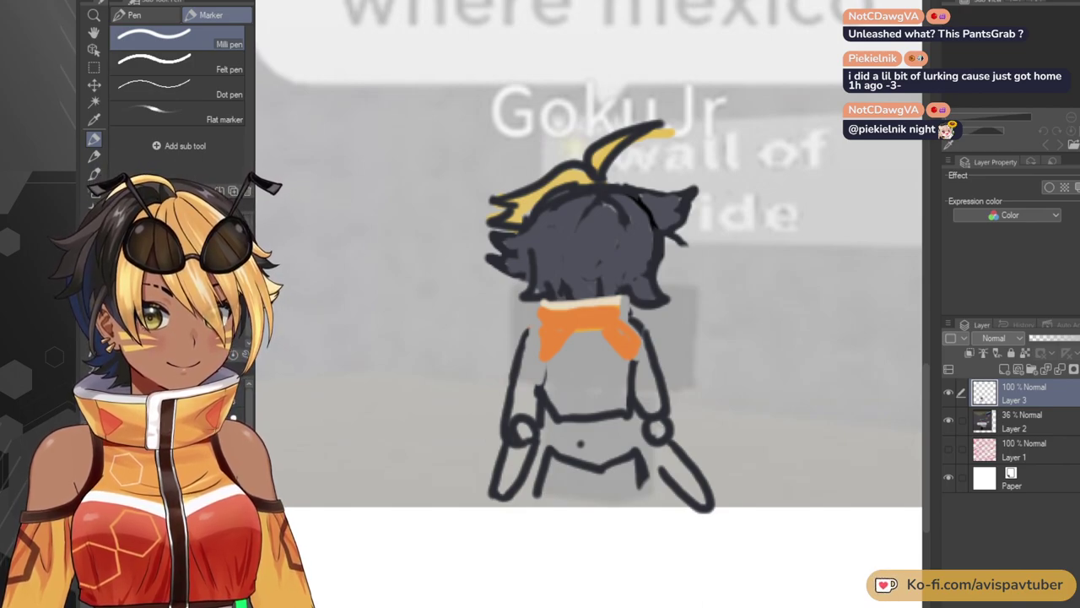
key("g")
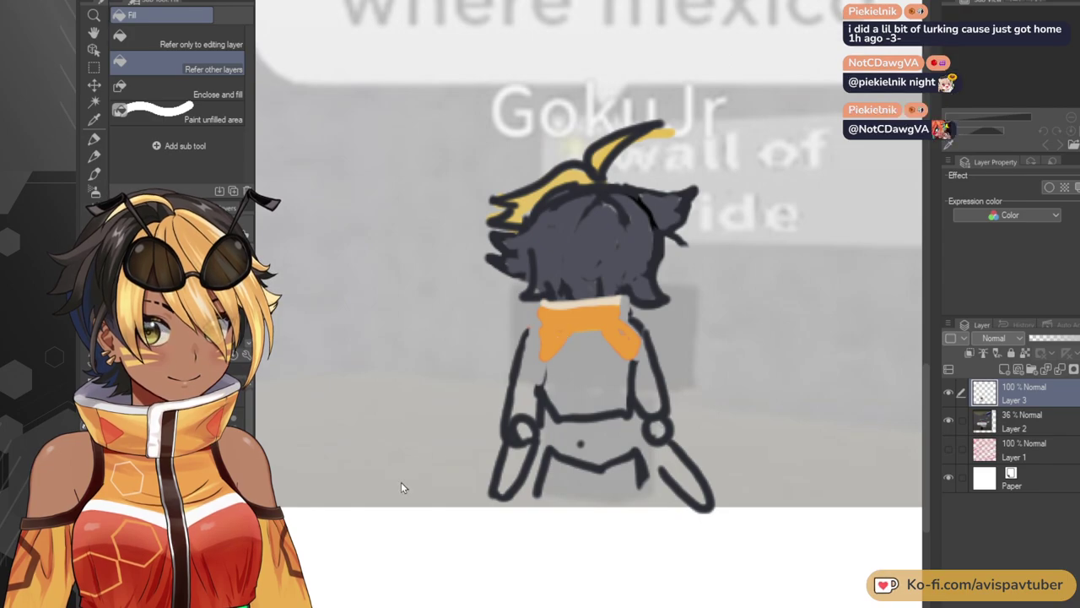
left_click(564, 319)
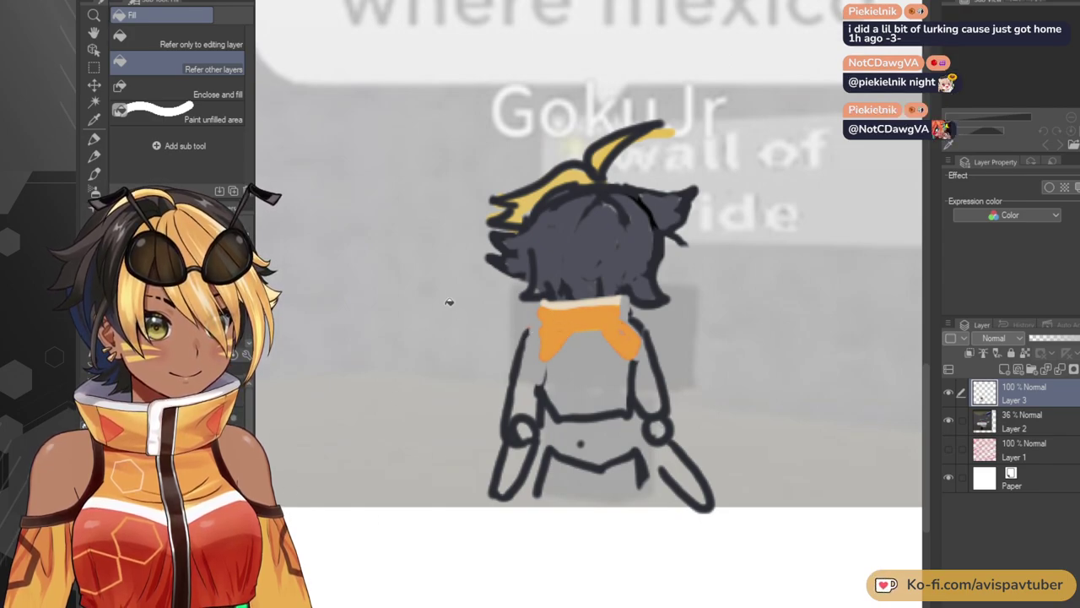
Paint the lower part of the top in red-orange below the shoulder panels, leaving a hexagonal opening in the middle of the back.
left_click(123, 120)
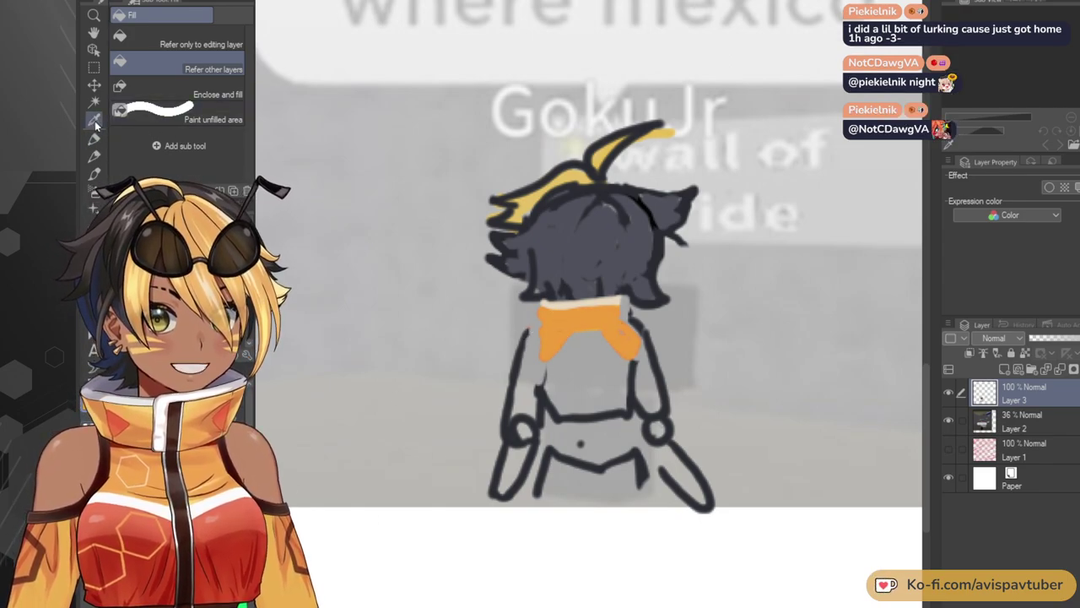
left_click(93, 119)
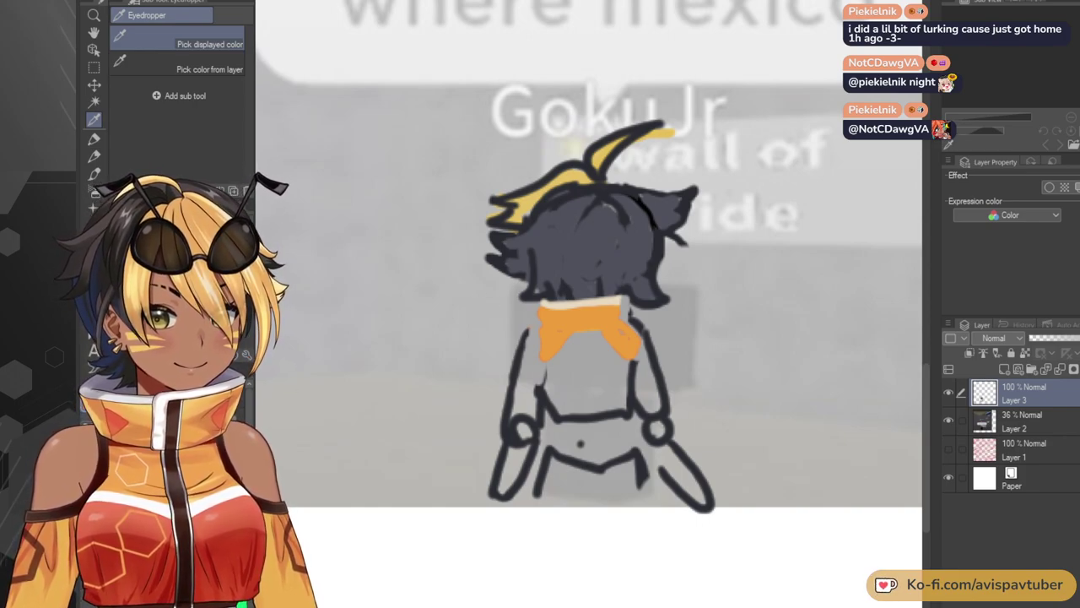
left_click(95, 139)
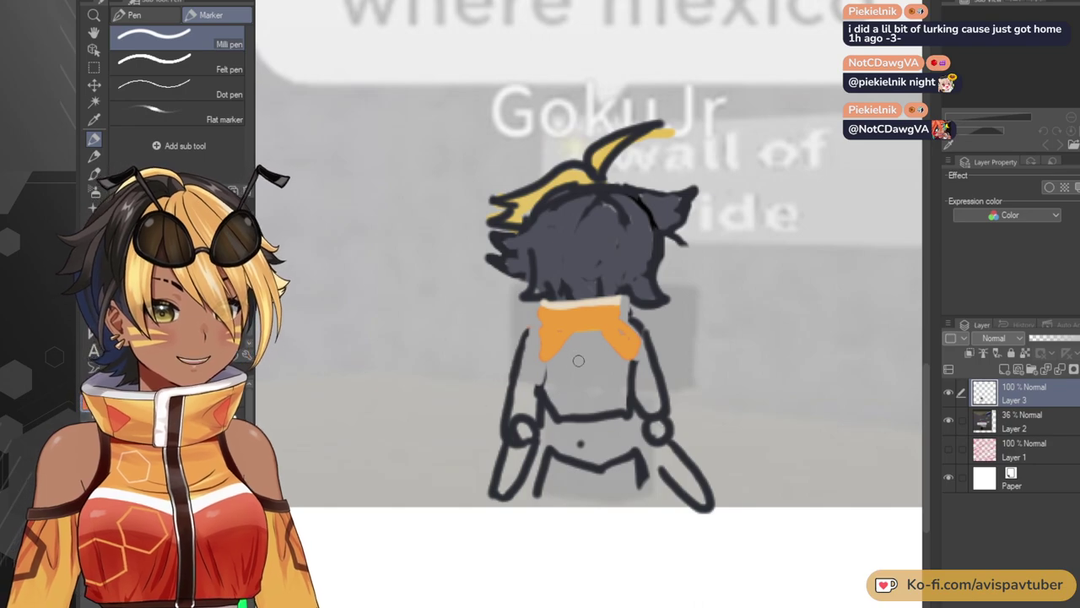
left_click_drag(557, 357, 561, 386)
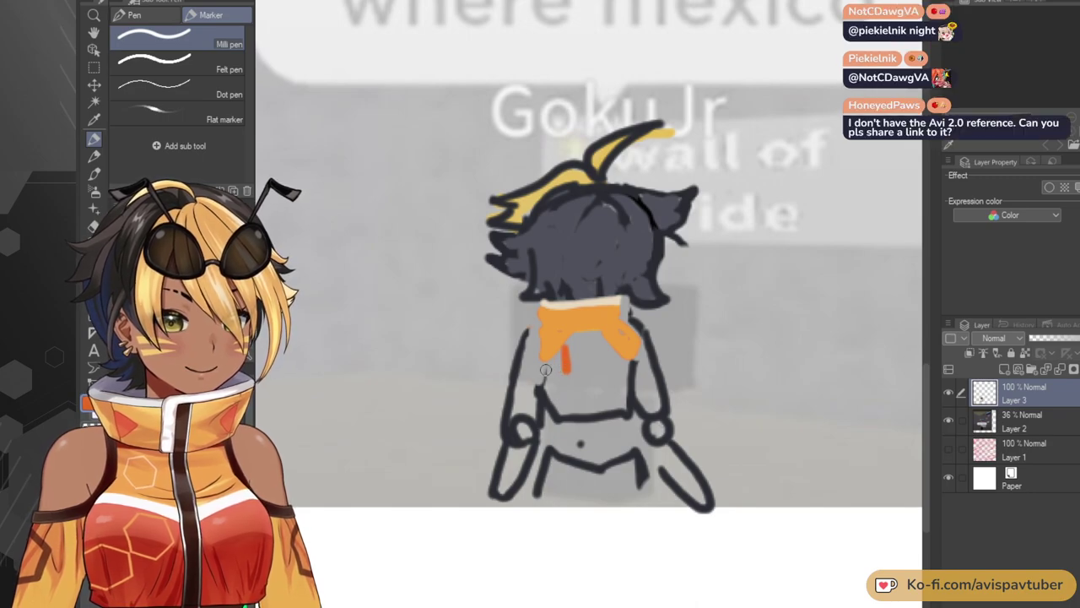
left_click_drag(561, 372, 594, 389)
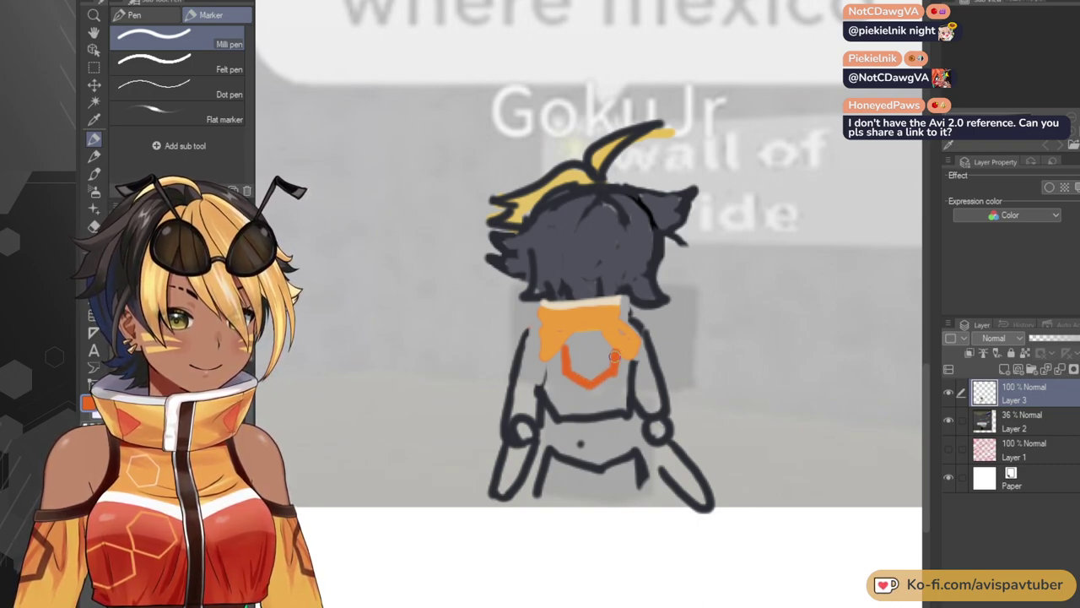
mouse_move(627, 366)
left_mouse_down()
mouse_move(614, 402)
mouse_move(568, 408)
left_mouse_up()
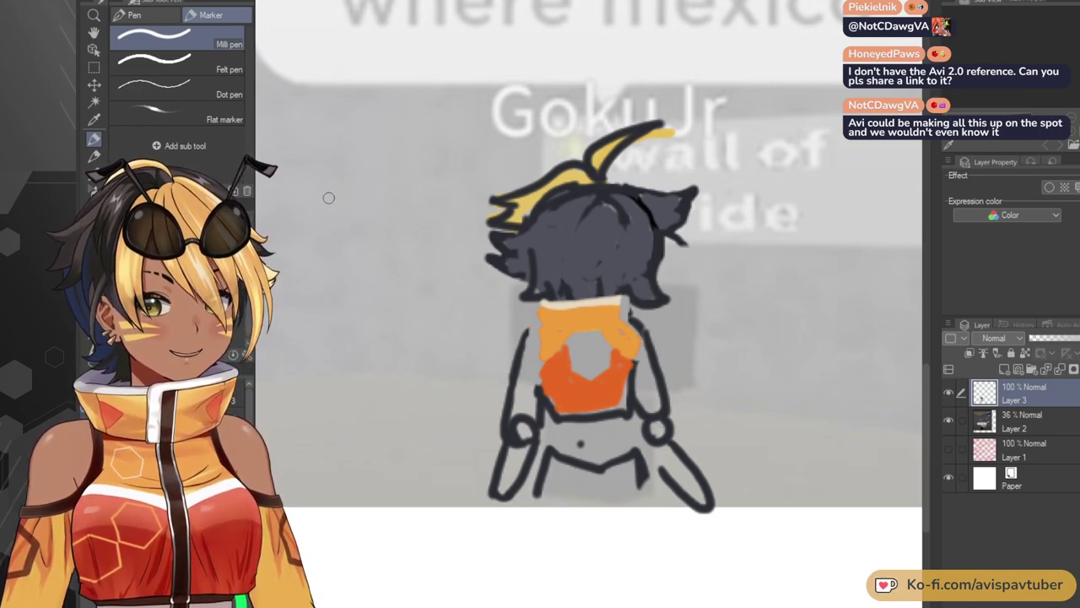
Draw a dark brown band across each upper arm beside the shoulder panels with the Milli pen.
left_click(95, 157)
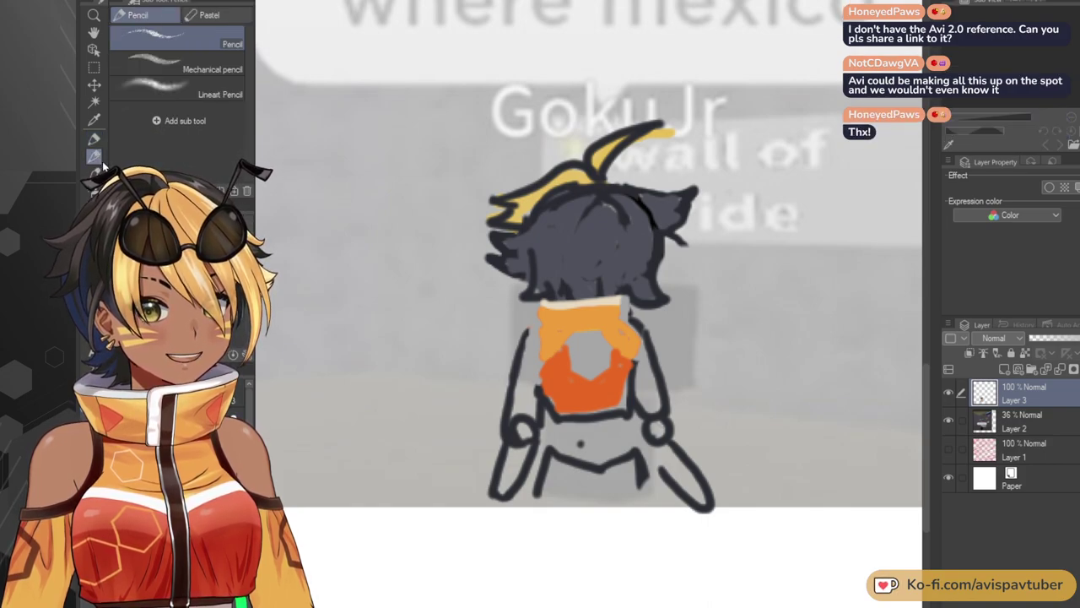
left_click(94, 139)
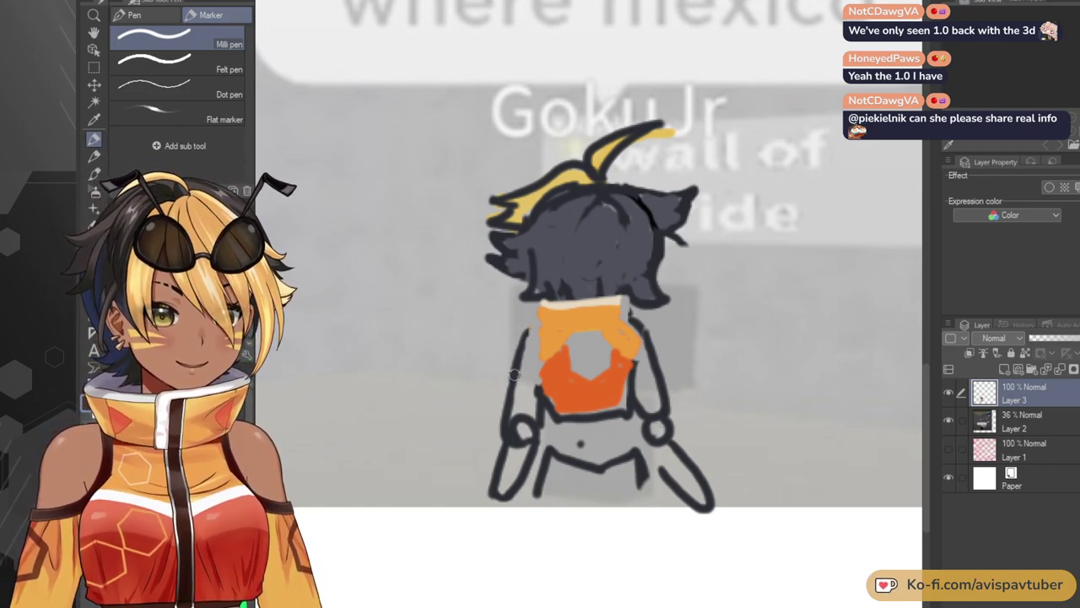
left_click_drag(518, 362, 542, 353)
left_click_drag(635, 349, 656, 363)
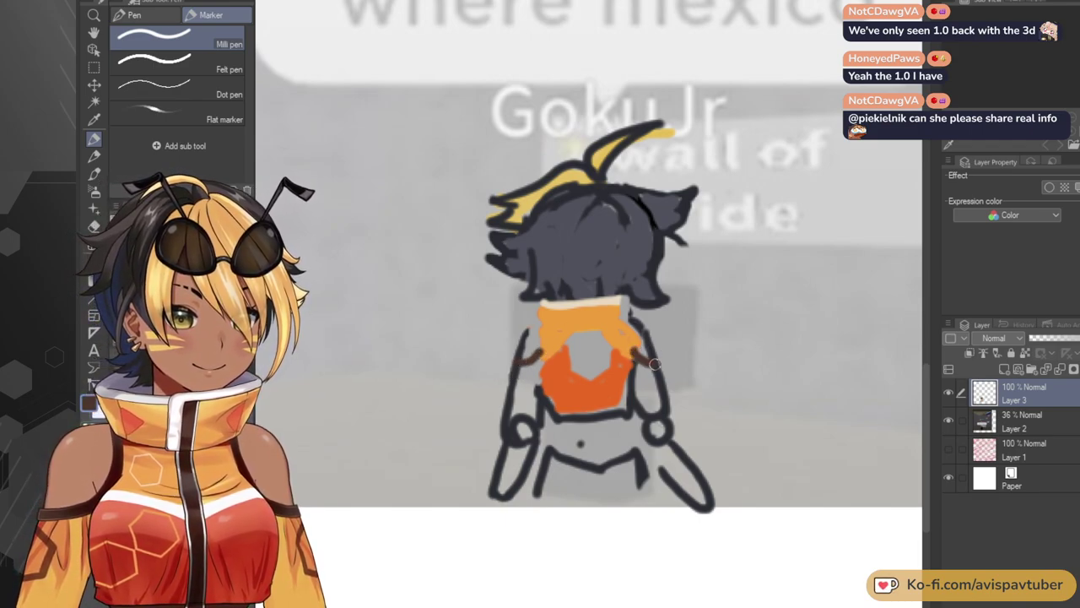
Outline a long orange sleeve over the arm on the left, from the brown band to the hand, and fill its inside.
left_click(98, 120)
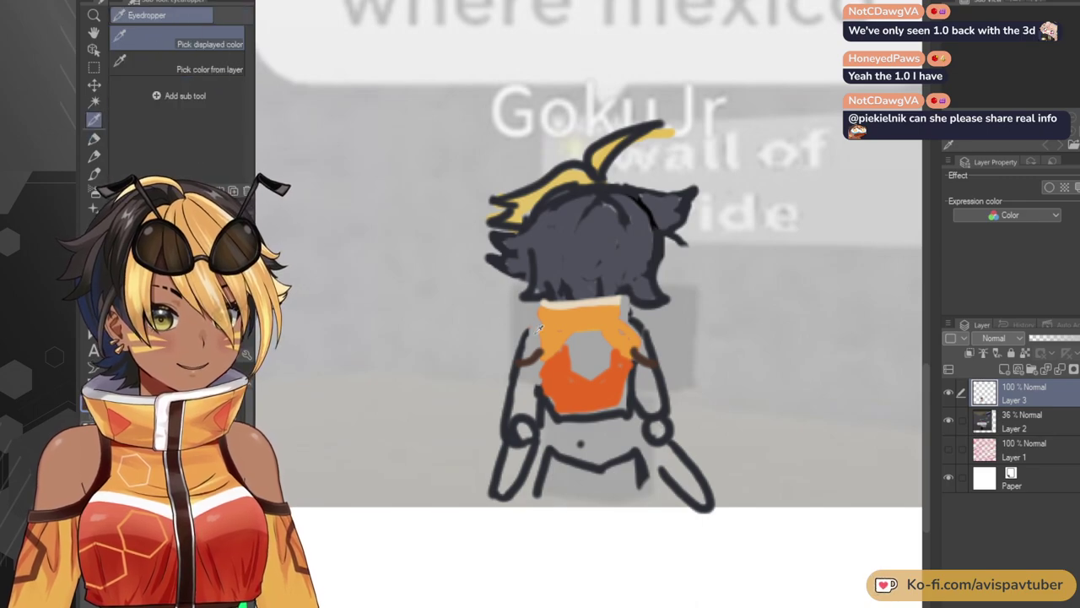
left_click(94, 138)
mouse_move(517, 383)
left_mouse_down()
mouse_move(490, 478)
mouse_move(513, 499)
mouse_move(491, 493)
mouse_move(509, 504)
mouse_move(531, 456)
mouse_move(533, 384)
left_mouse_up()
key("ctrl+z")
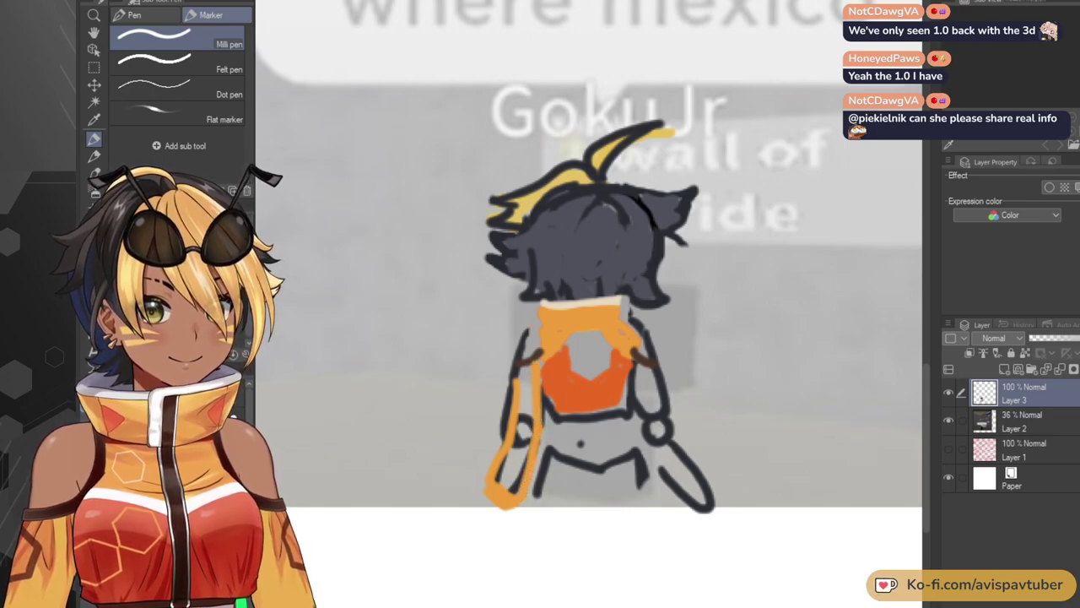
key("g")
left_click(530, 394)
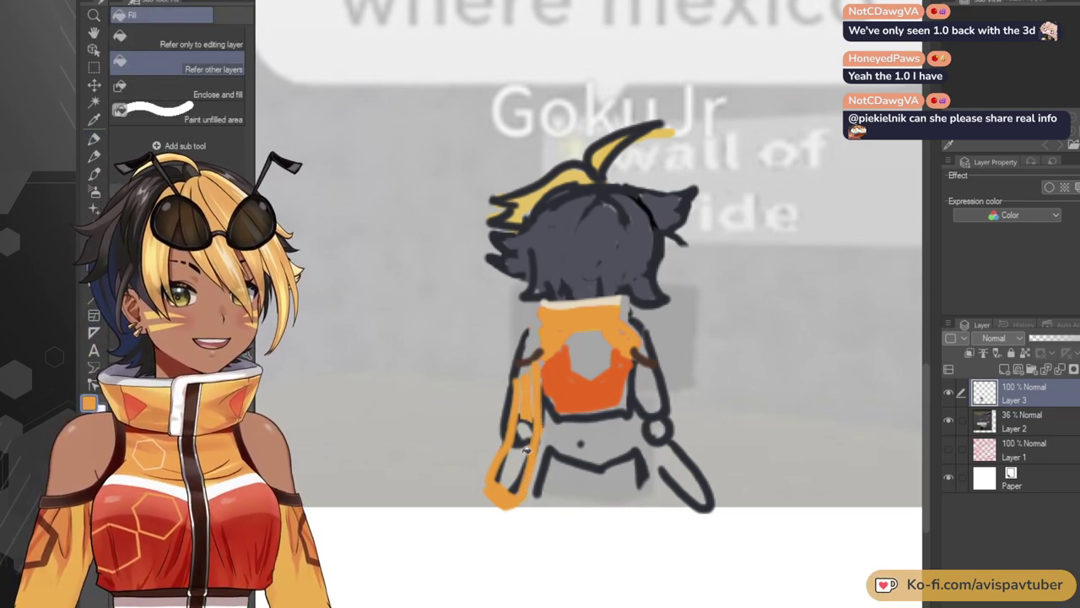
left_click(525, 452)
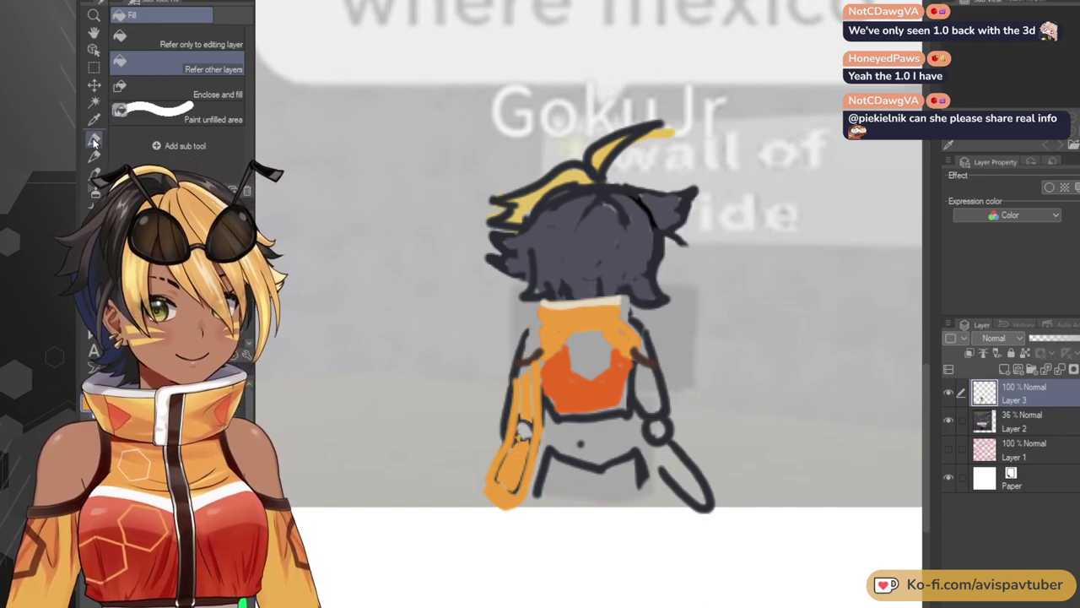
Paint over the remaining gaps and lines in the left sleeve and paint a matching orange sleeve with a wide cuff on the right arm.
key("p")
mouse_move(504, 472)
left_mouse_down()
mouse_move(511, 449)
mouse_move(506, 490)
mouse_move(524, 435)
left_mouse_up()
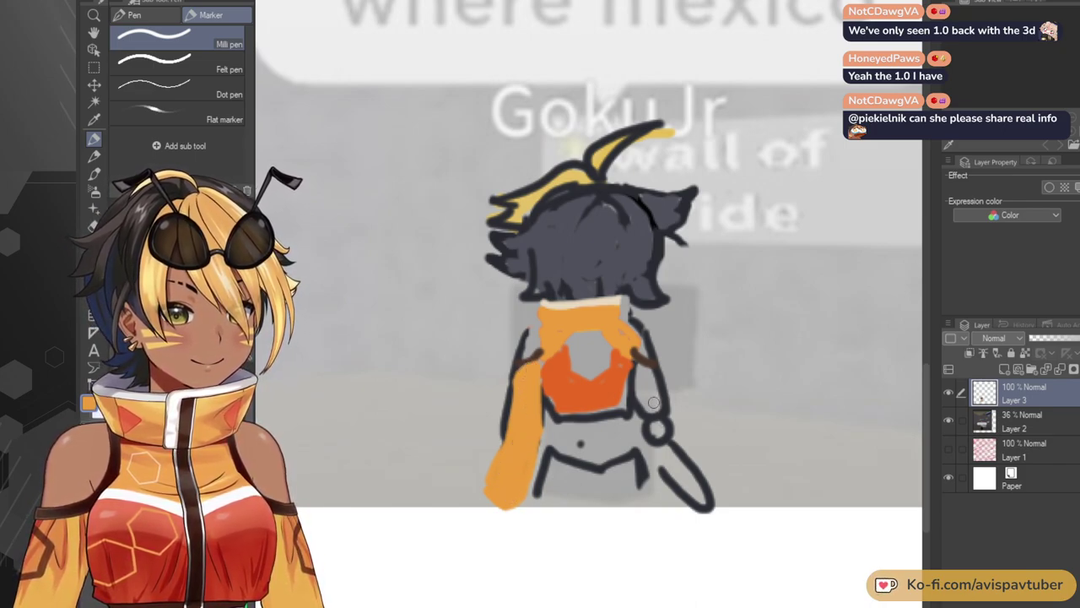
mouse_move(648, 402)
left_mouse_down()
mouse_move(687, 464)
mouse_move(648, 423)
mouse_move(690, 475)
mouse_move(680, 479)
mouse_move(663, 457)
mouse_move(705, 495)
mouse_move(659, 410)
left_mouse_up()
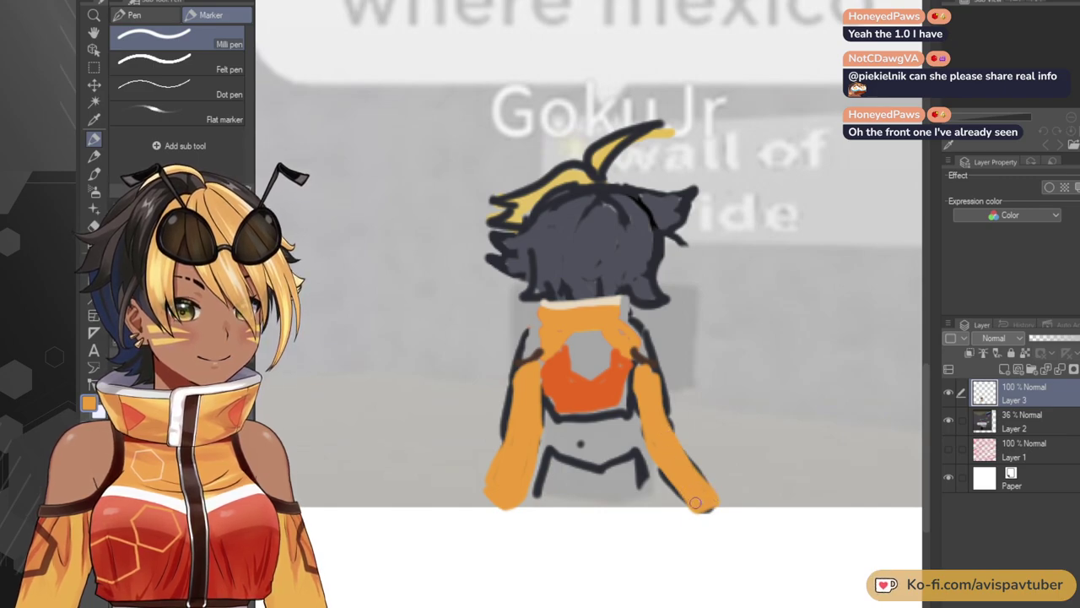
mouse_move(712, 503)
left_mouse_down()
mouse_move(719, 477)
mouse_move(677, 437)
left_mouse_up()
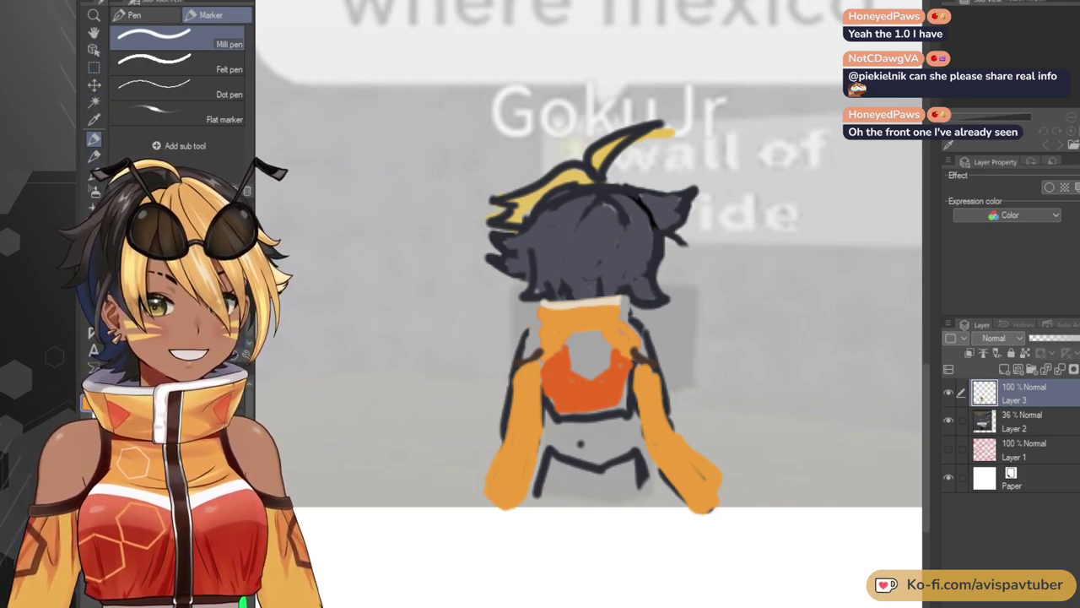
Draw a curved orange side strip down each edge of the lower body with the Milli pen, using the sleeve's orange.
left_click(94, 119)
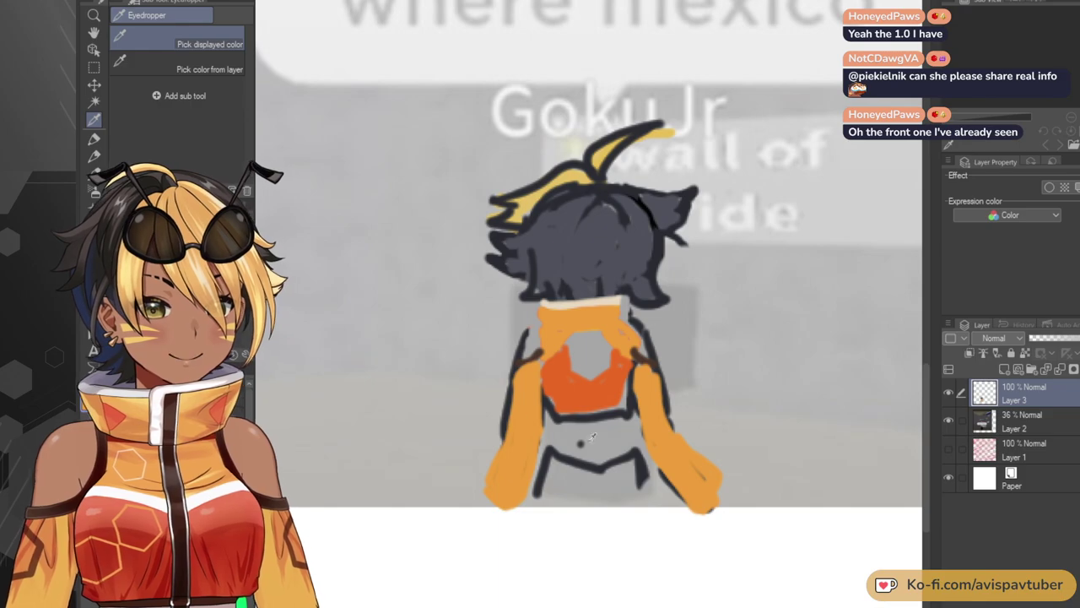
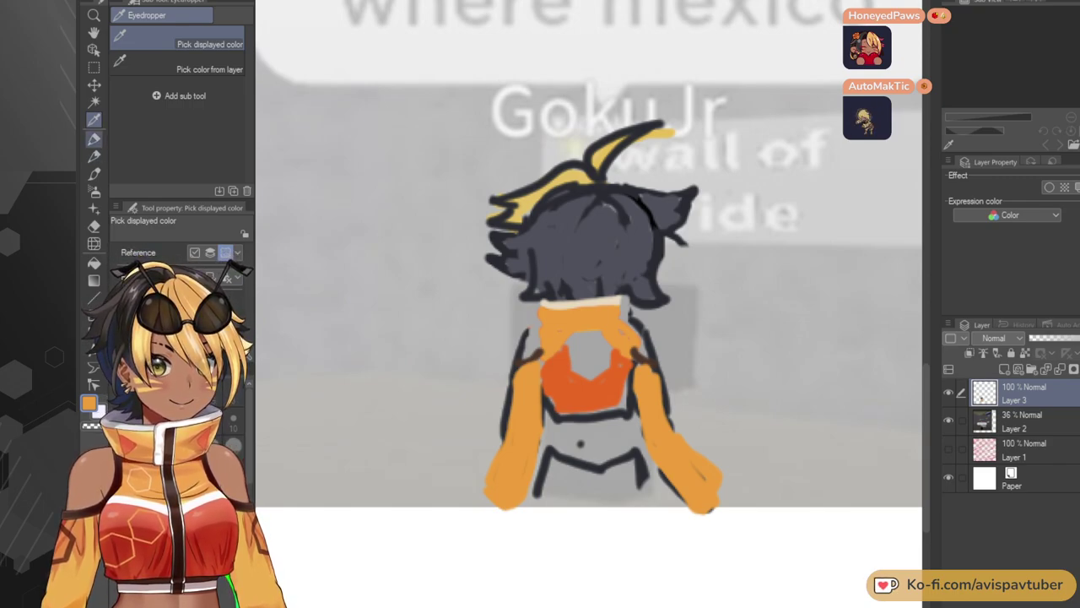
left_click(94, 140)
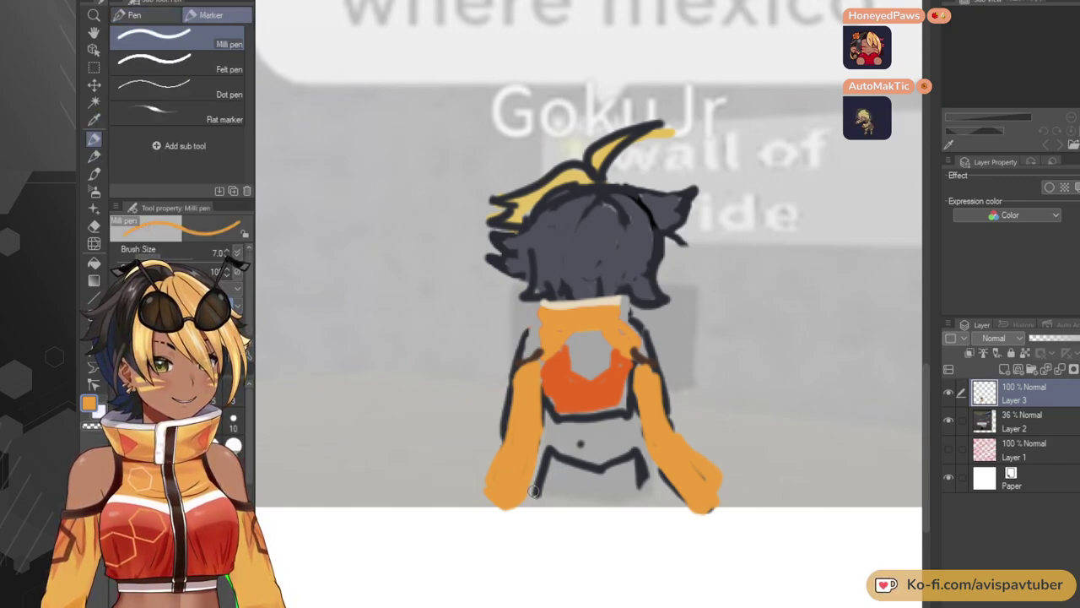
mouse_move(542, 467)
left_mouse_down()
mouse_move(567, 523)
mouse_move(535, 492)
mouse_move(559, 546)
left_mouse_up()
mouse_move(637, 472)
left_mouse_down()
mouse_move(612, 536)
mouse_move(629, 542)
left_mouse_up()
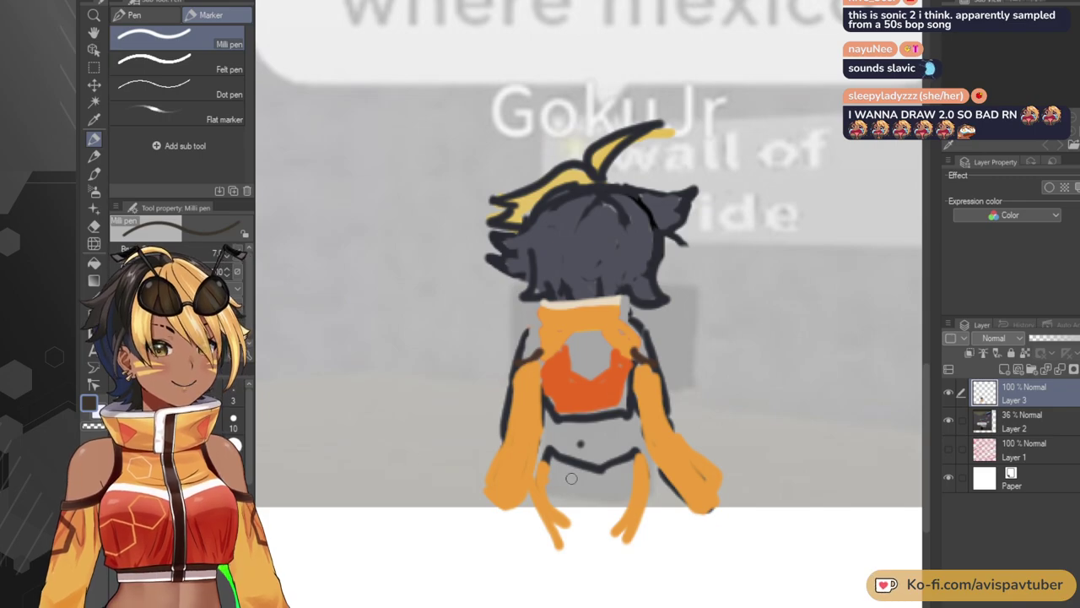
Outline the lower body between the orange strips in dark brown and fill it, with the fill referring only to the editing layer.
mouse_move(548, 475)
left_mouse_down()
mouse_move(573, 529)
mouse_move(609, 527)
left_mouse_up()
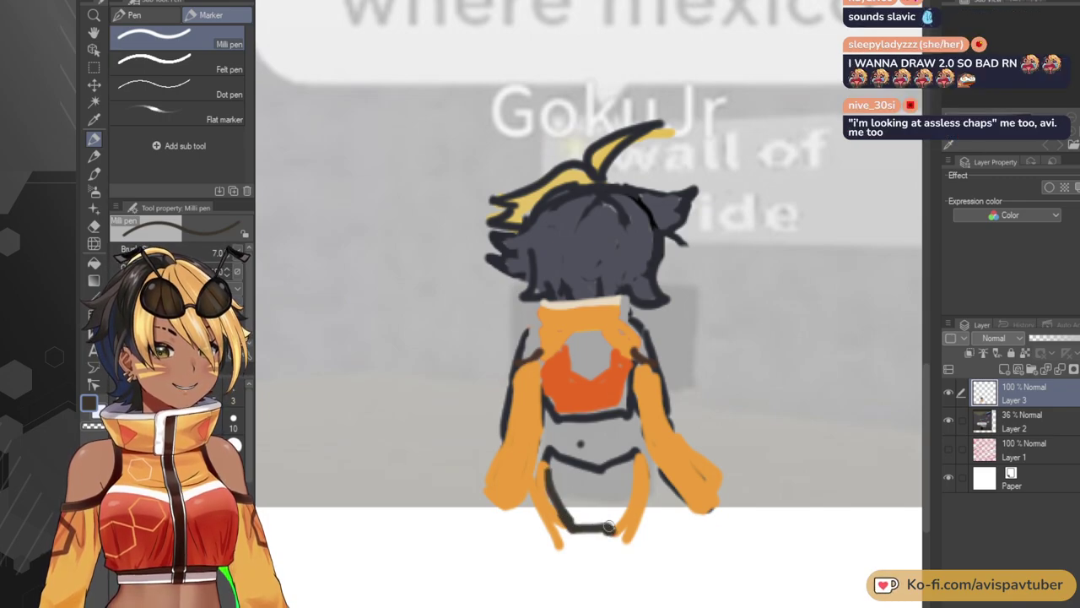
left_click(94, 262)
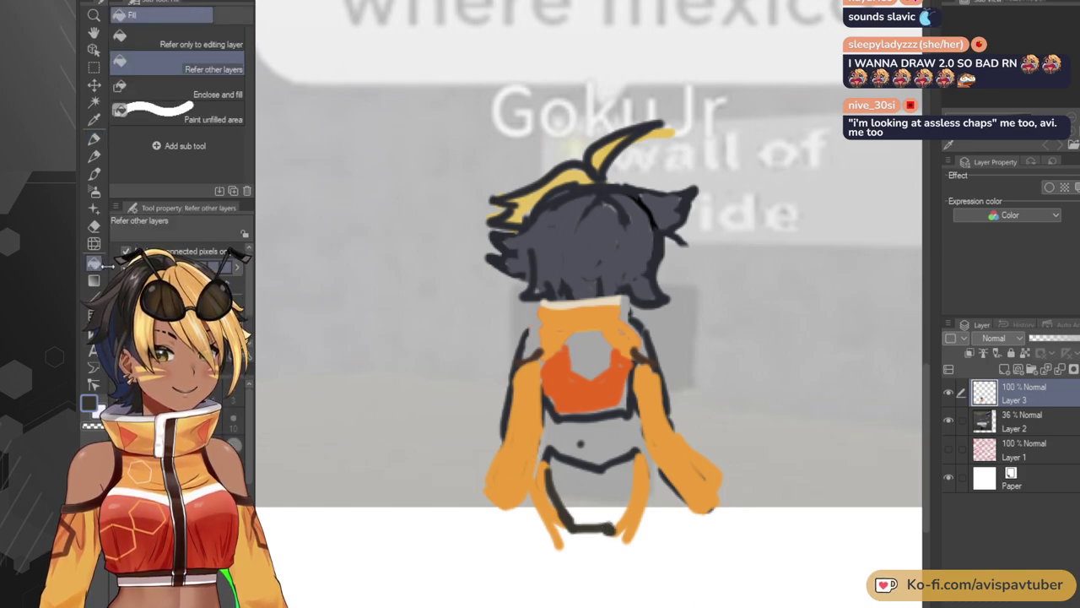
left_click(593, 475)
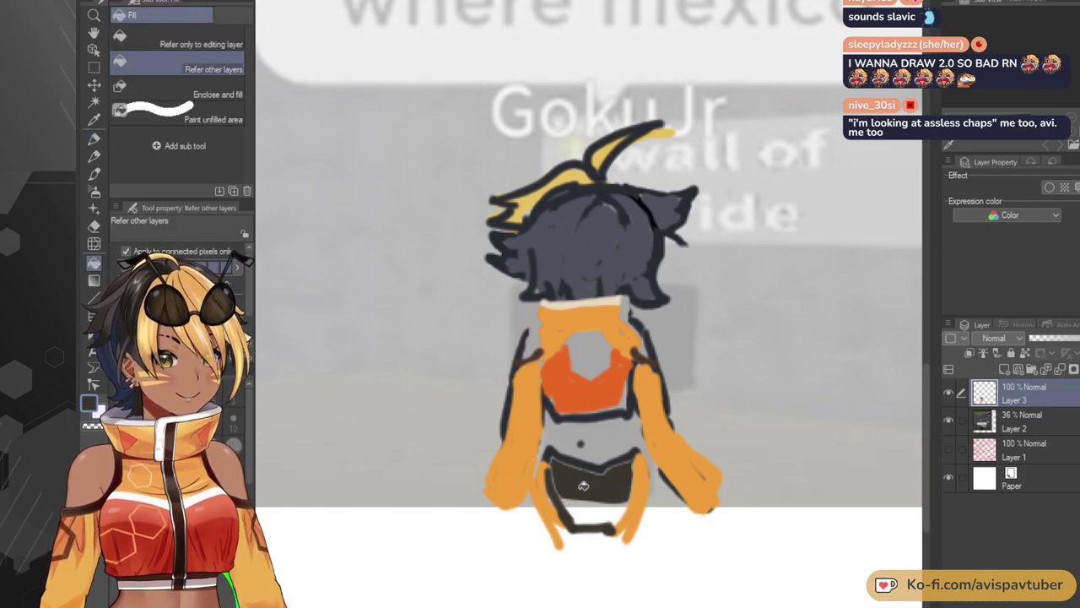
left_click(194, 37)
left_click(599, 487)
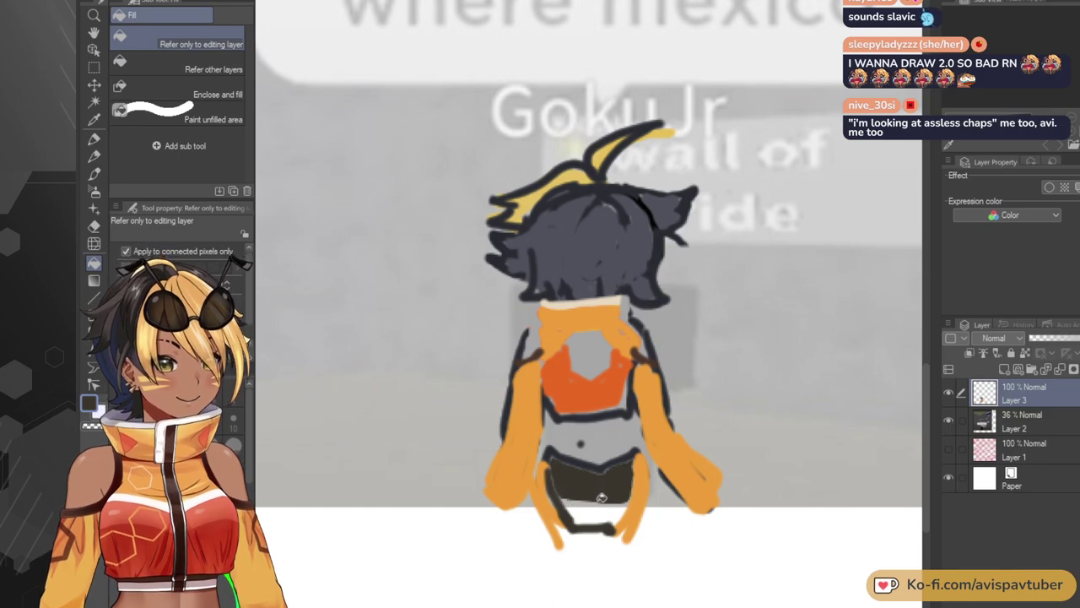
key("ctrl+z")
key("ctrl+z")
left_click(604, 498)
left_click(605, 503)
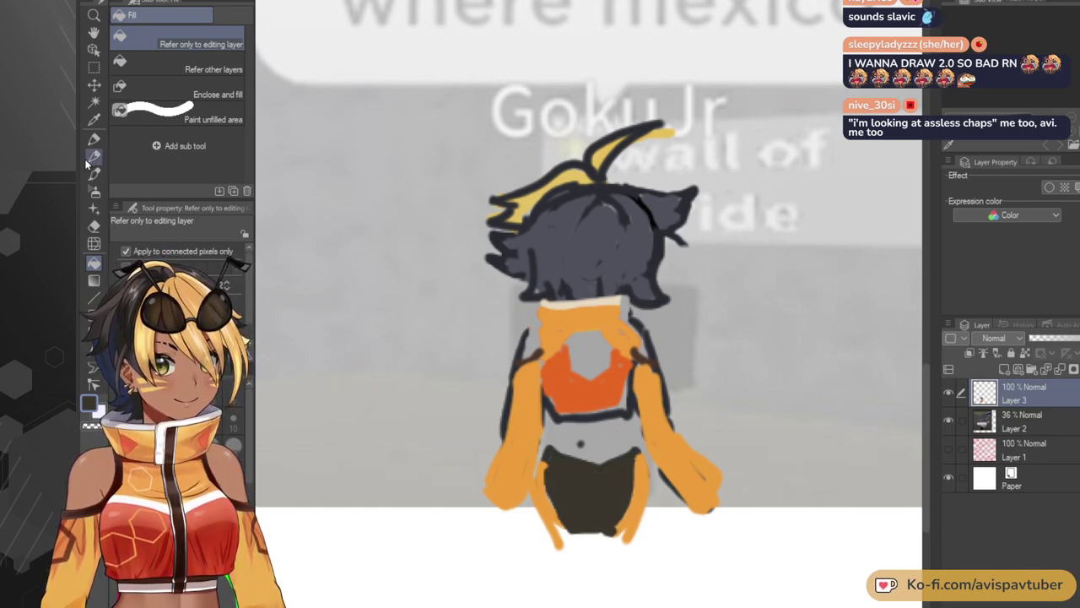
Thicken the orange side strips with the Milli pen and join them beneath the dark brown lower body.
left_click(94, 138)
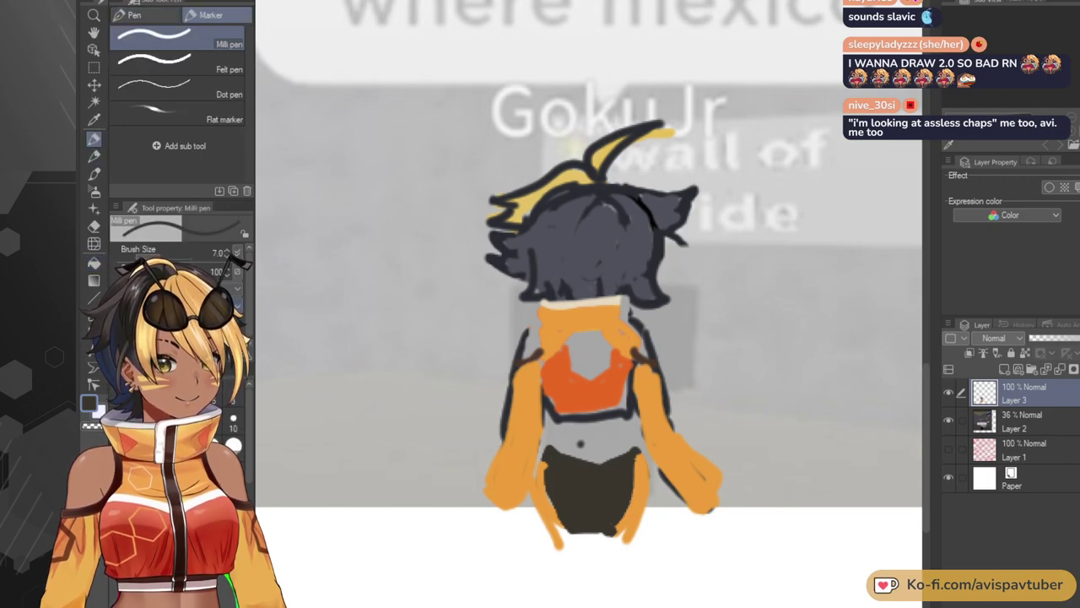
left_click(535, 482, "alt")
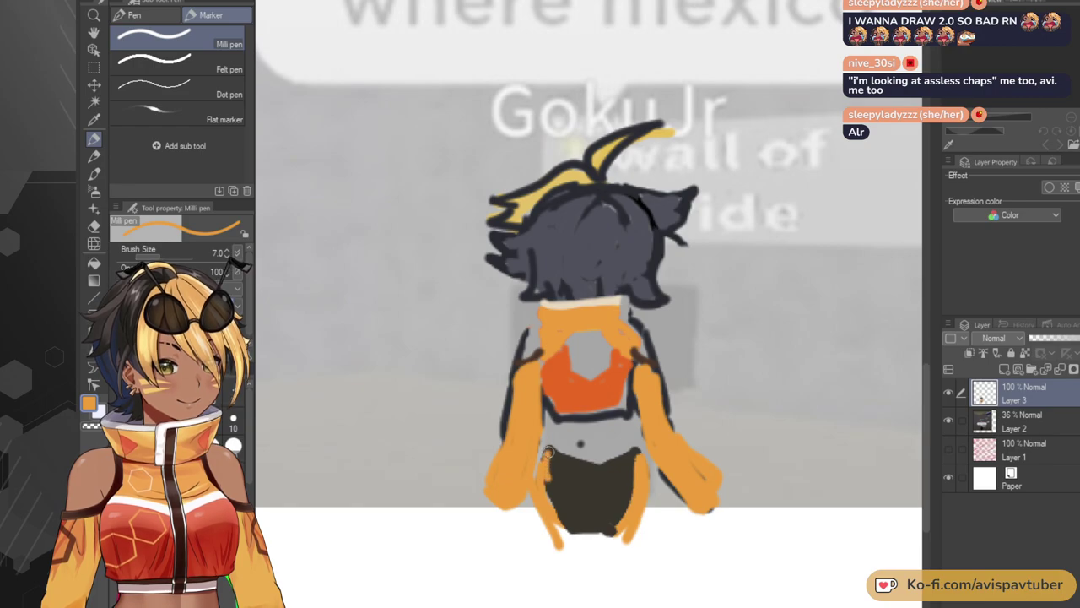
mouse_move(550, 454)
left_mouse_down()
mouse_move(537, 537)
mouse_move(537, 511)
mouse_move(551, 553)
mouse_move(538, 524)
mouse_move(563, 546)
mouse_move(571, 543)
mouse_move(551, 540)
mouse_move(613, 533)
left_mouse_up()
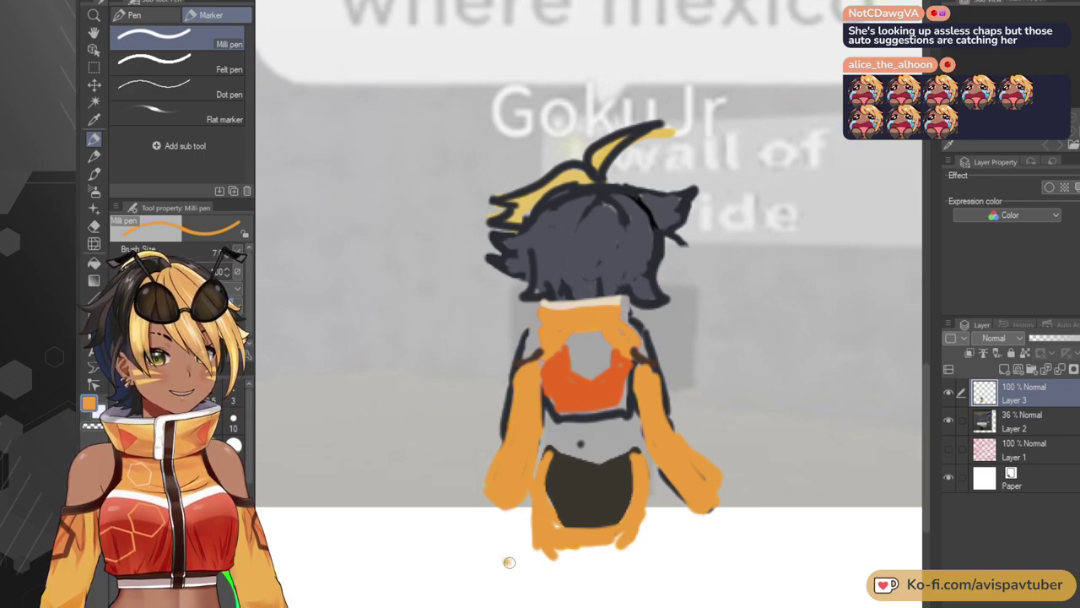
left_click_drag(520, 449, 506, 560)
key("ctrl+z")
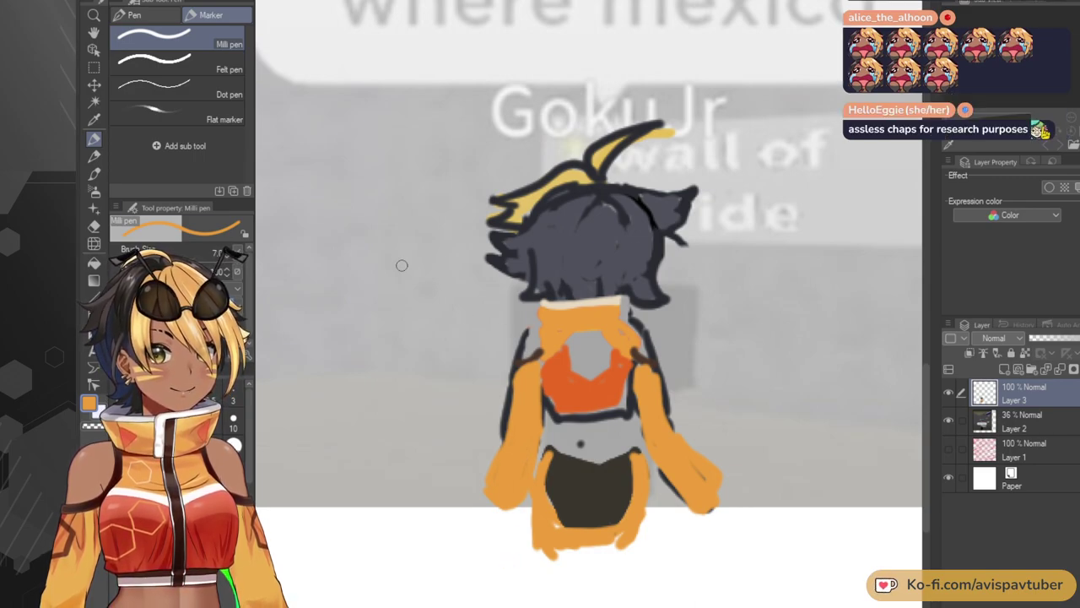
Paint the cuffs at the ends of both sleeves in the red-orange sampled from the lower part of the top.
left_click(94, 120)
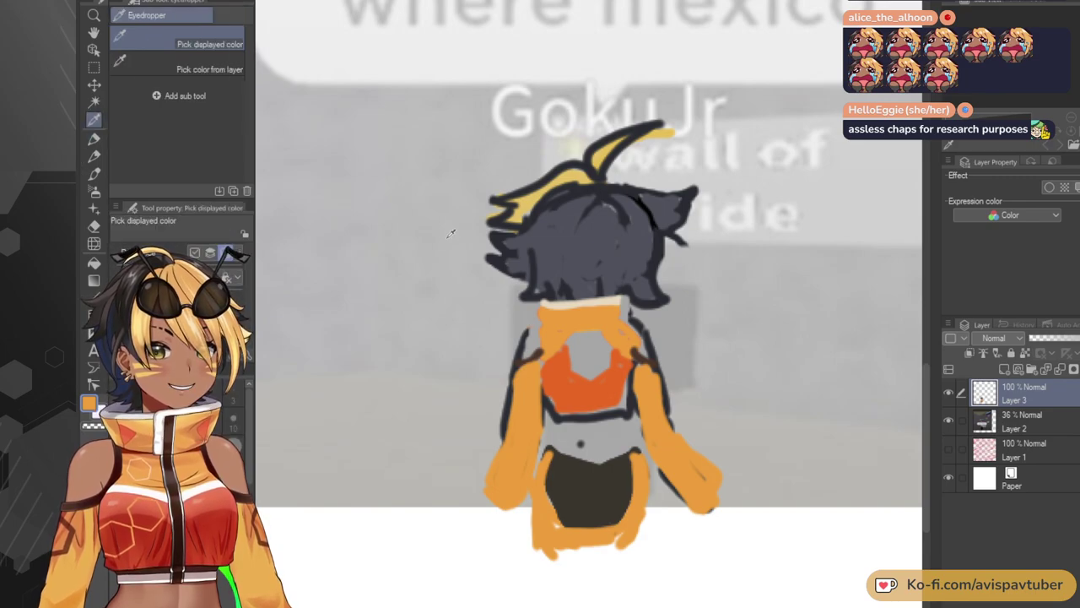
left_click(567, 404)
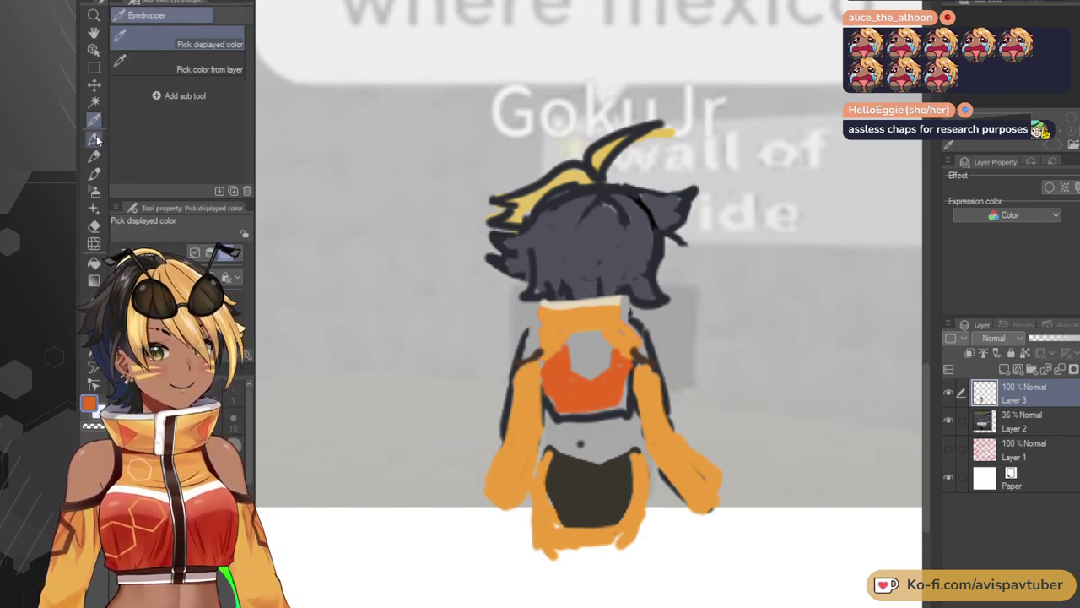
left_click(94, 139)
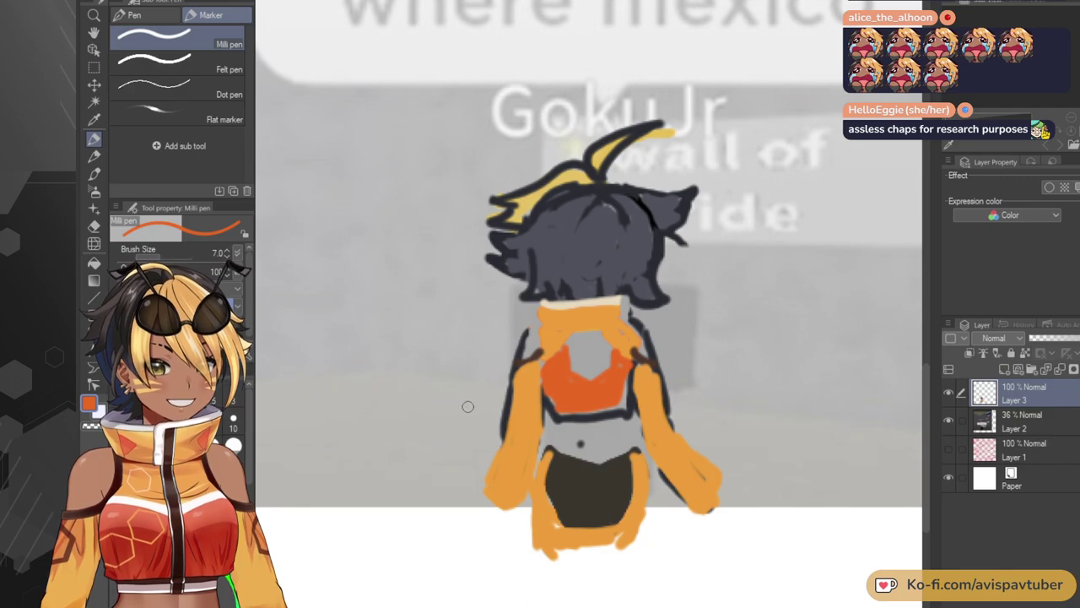
mouse_move(498, 485)
left_mouse_down()
mouse_move(505, 454)
mouse_move(523, 459)
mouse_move(526, 483)
mouse_move(529, 462)
mouse_move(514, 502)
left_mouse_up()
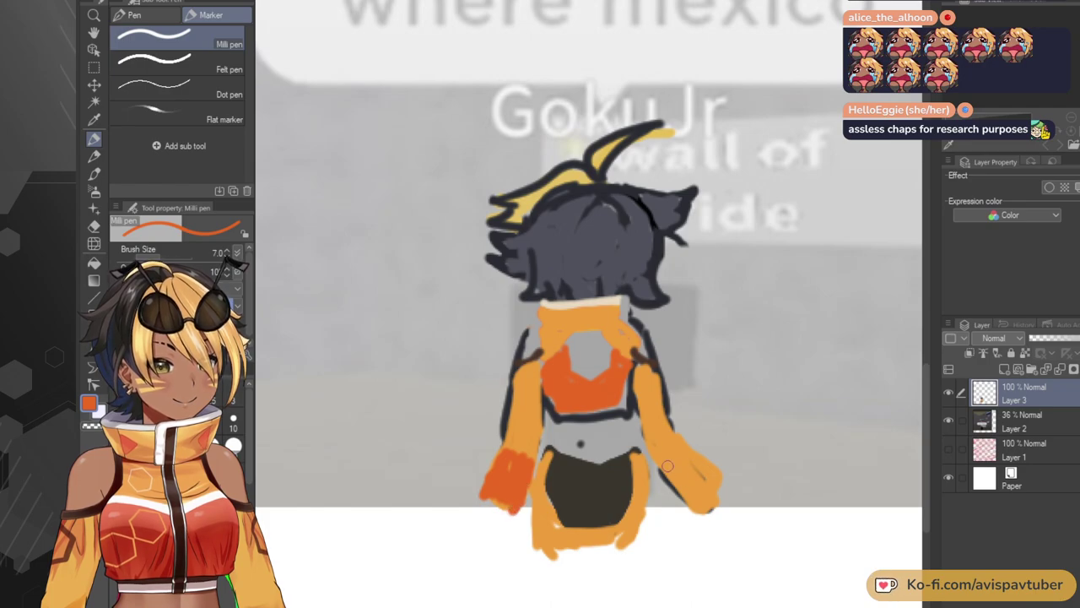
mouse_move(666, 463)
left_mouse_down()
mouse_move(697, 500)
mouse_move(680, 457)
mouse_move(709, 479)
mouse_move(691, 481)
mouse_move(692, 509)
mouse_move(713, 487)
left_mouse_up()
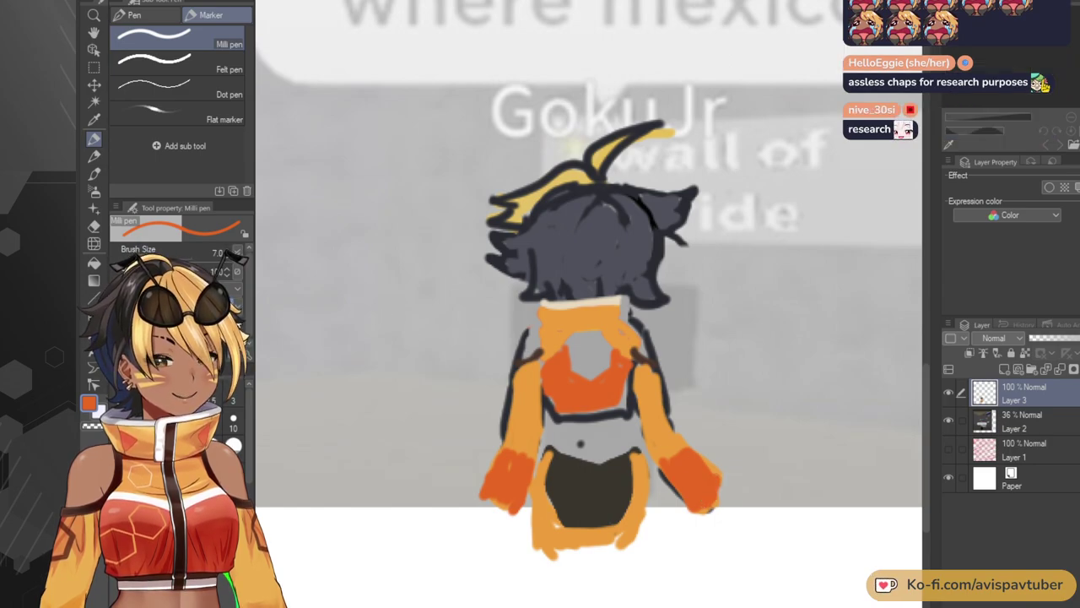
Erase the ragged orange strokes beneath the lower body with the Rough eraser.
left_click(94, 225)
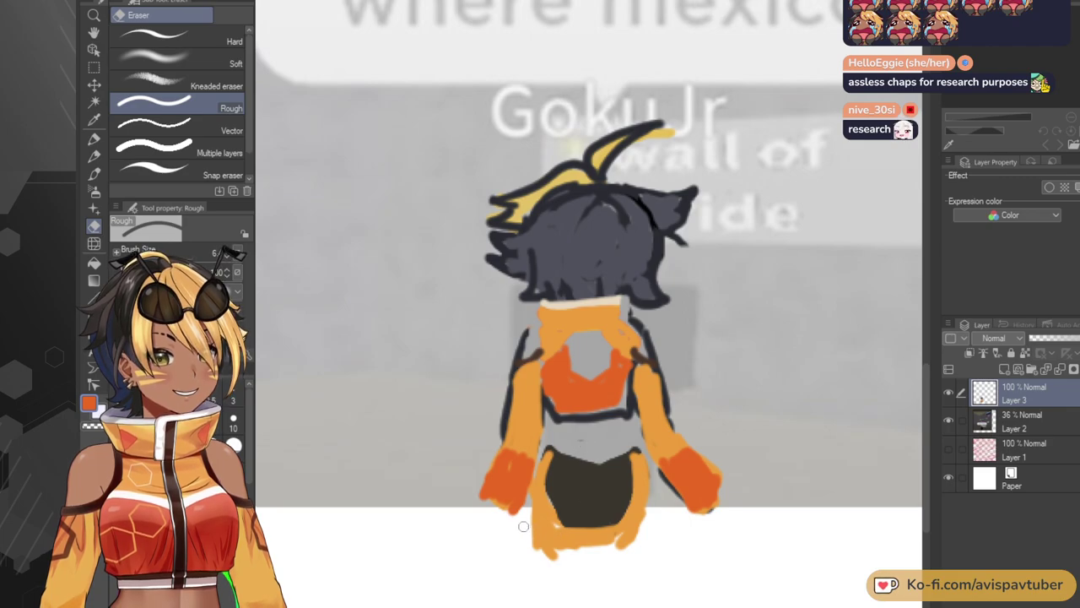
mouse_move(527, 533)
left_mouse_down()
mouse_move(585, 539)
mouse_move(553, 543)
mouse_move(585, 540)
mouse_move(543, 540)
mouse_move(604, 534)
mouse_move(525, 532)
mouse_move(647, 535)
left_mouse_up()
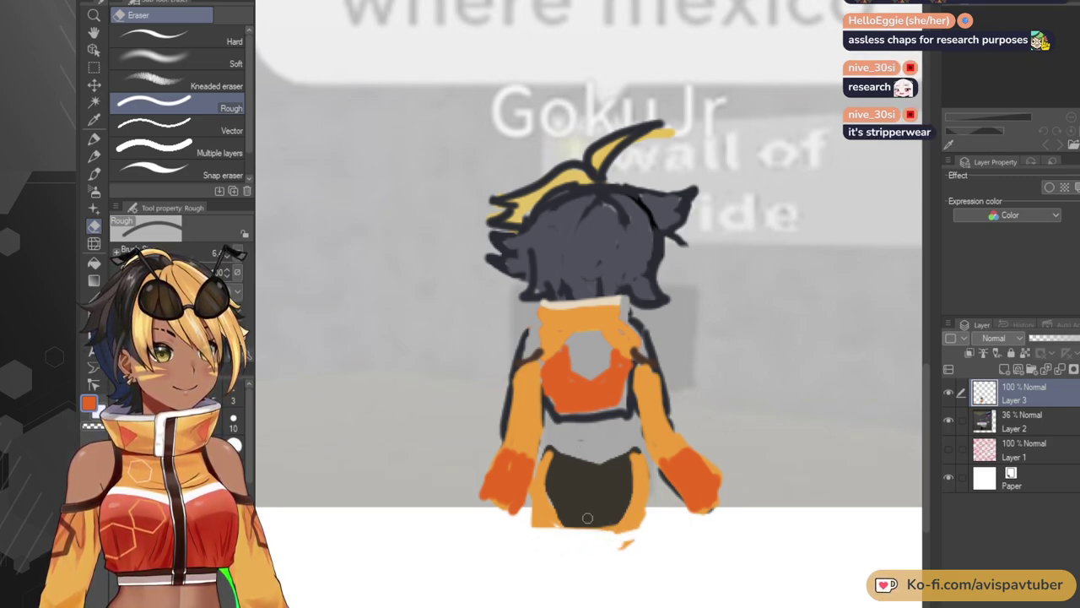
scroll(588, 518, "down", 4)
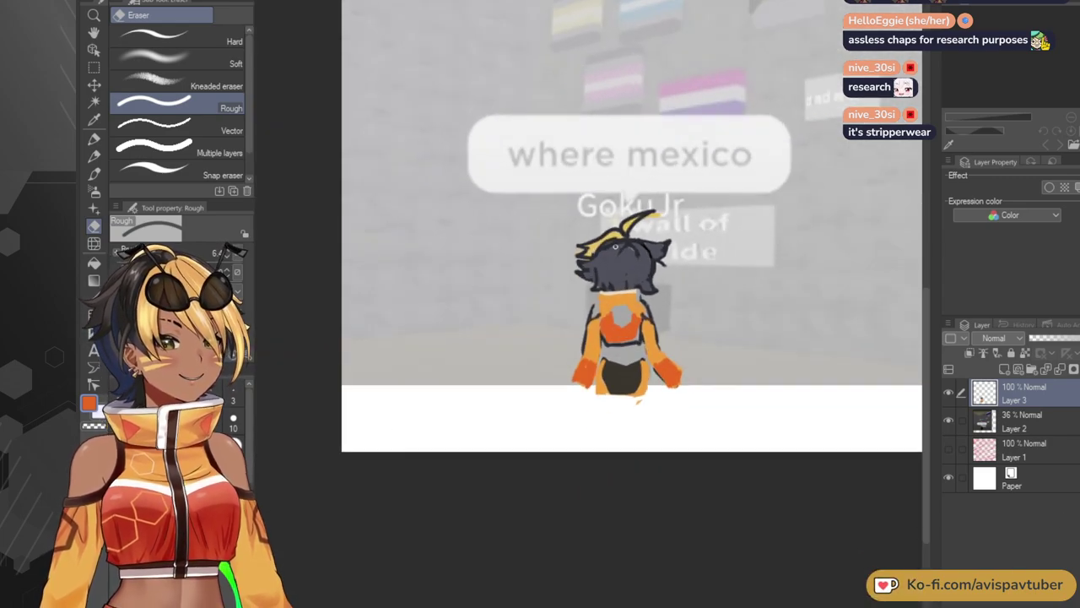
scroll(713, 202, "up", 4)
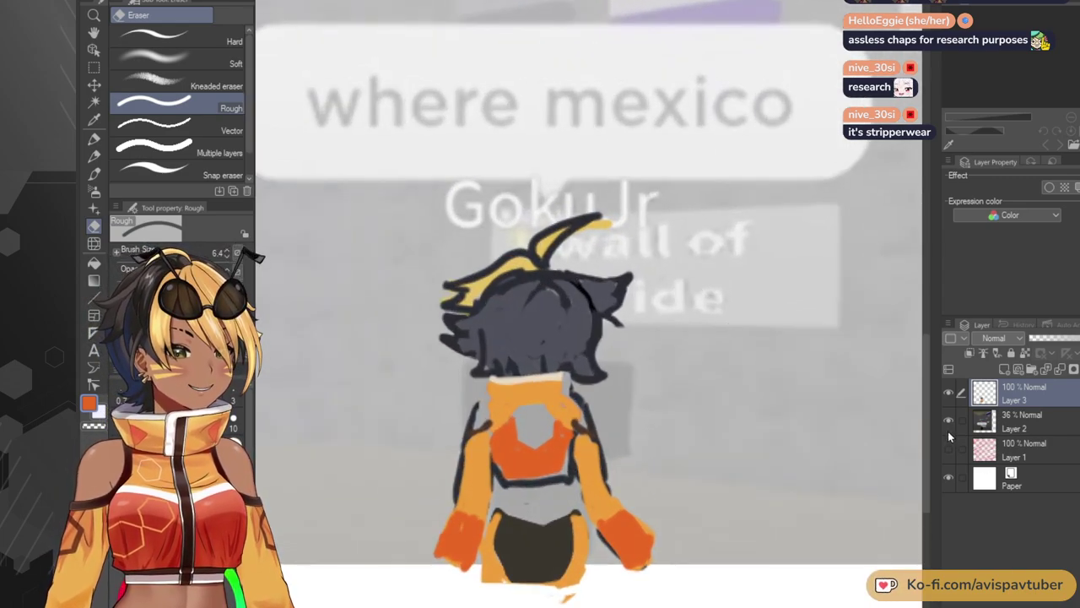
Raise the opacity of Layer 2, the game screenshot, to 100% and check the drawing against it.
left_click(946, 418)
left_click(946, 418)
left_click(1021, 422)
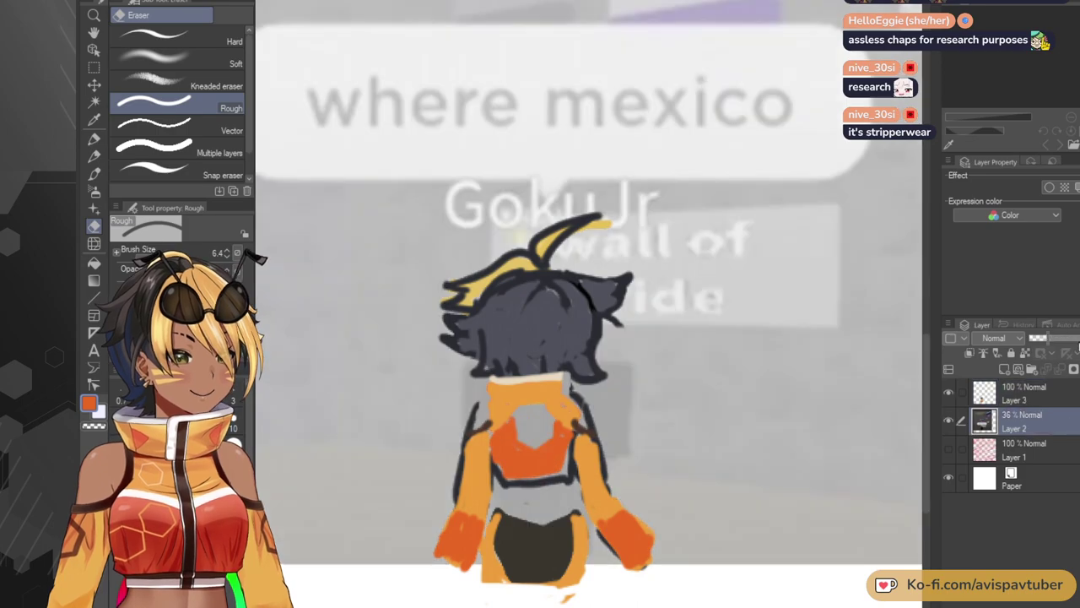
left_click(1076, 339)
scroll(675, 244, "down", 5)
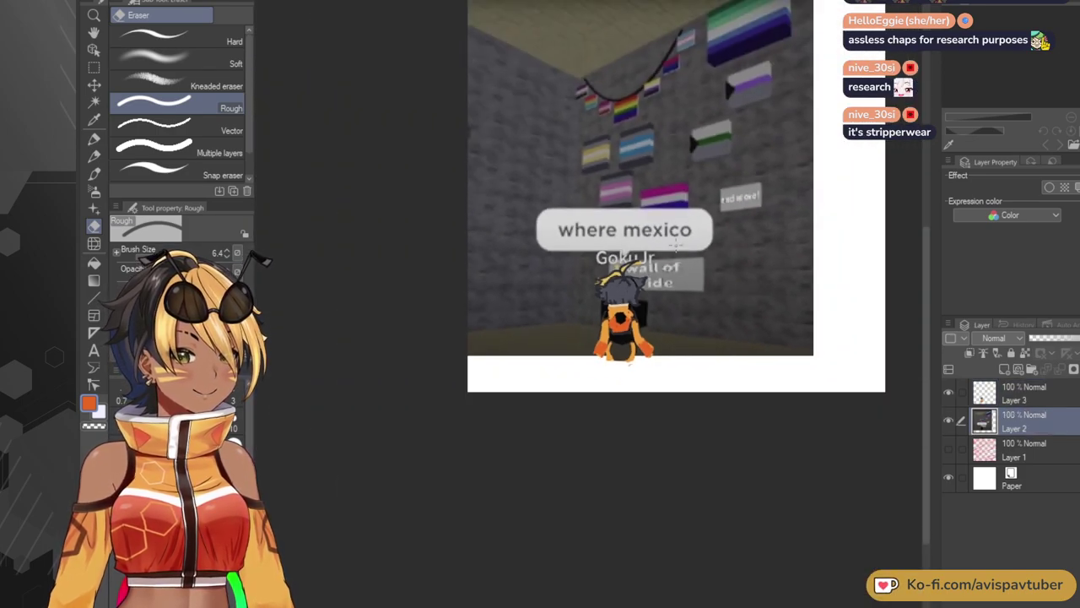
scroll(661, 263, "up", 5)
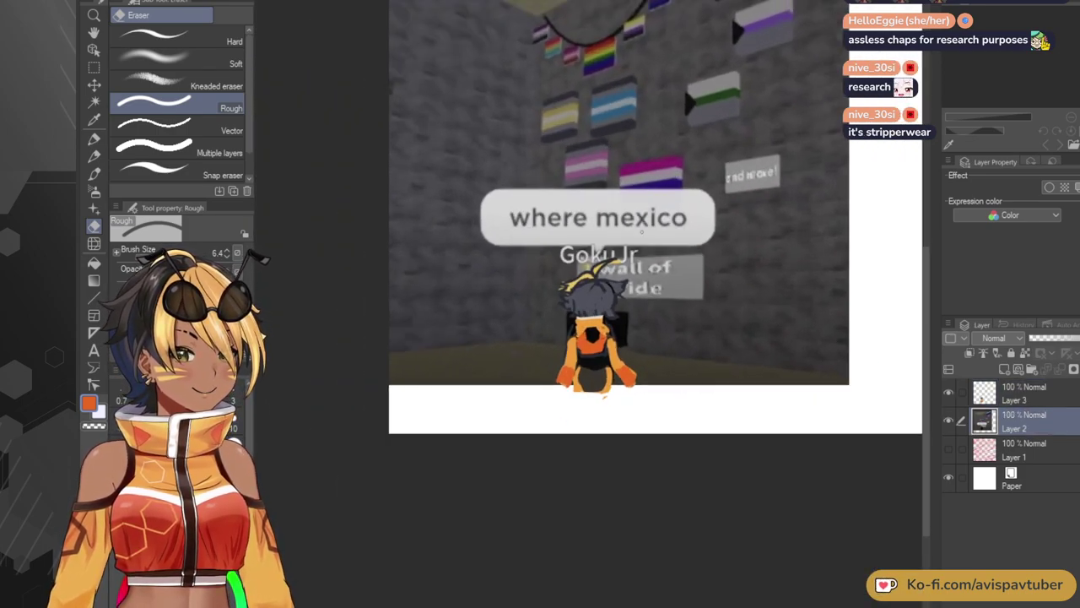
scroll(601, 376, "up", 3)
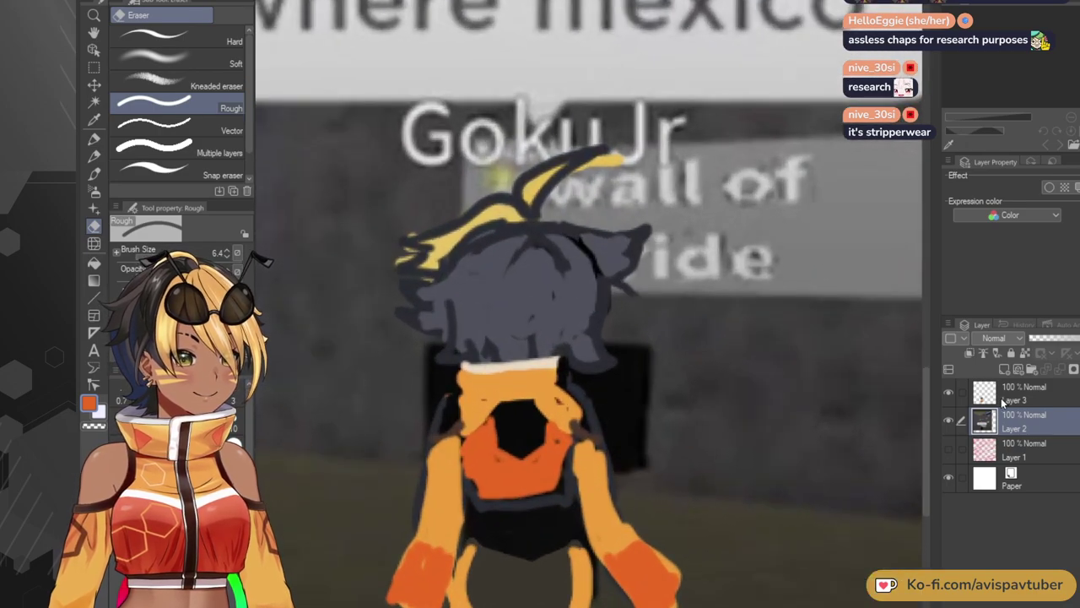
Paint the bare shoulders and the hexagonal back opening in brown skin colour on Layer 3 with the Milli pen.
left_click(1004, 398)
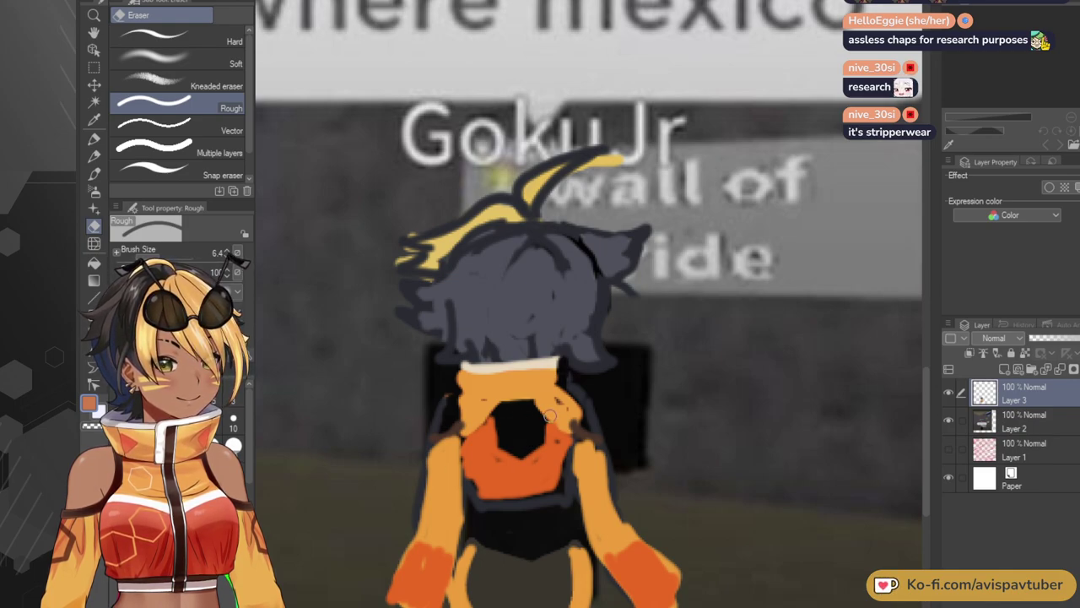
key("p")
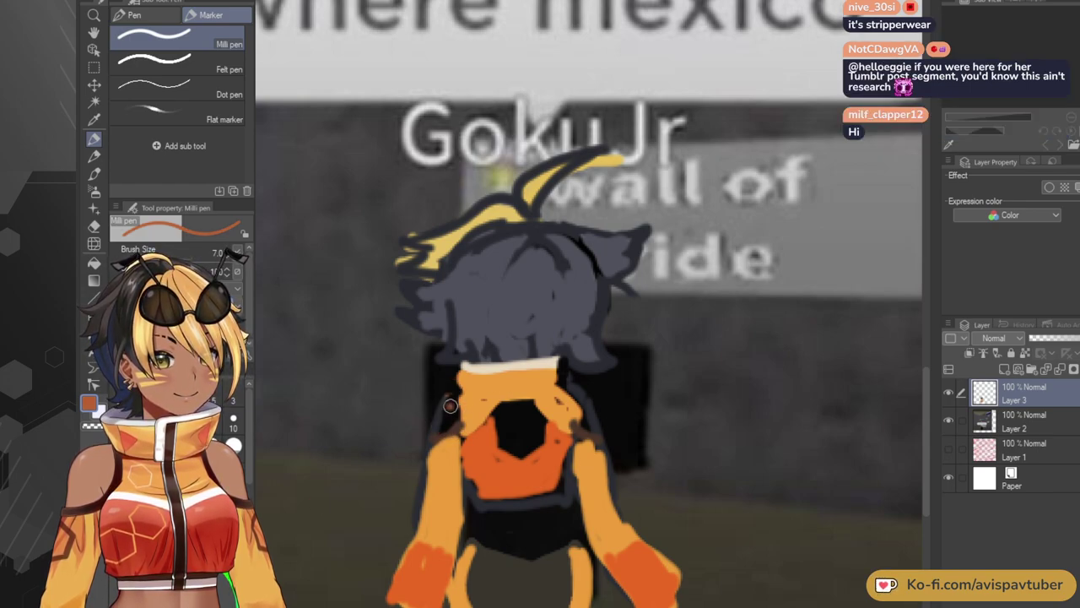
left_click_drag(450, 405, 451, 397)
key("ctrl+z")
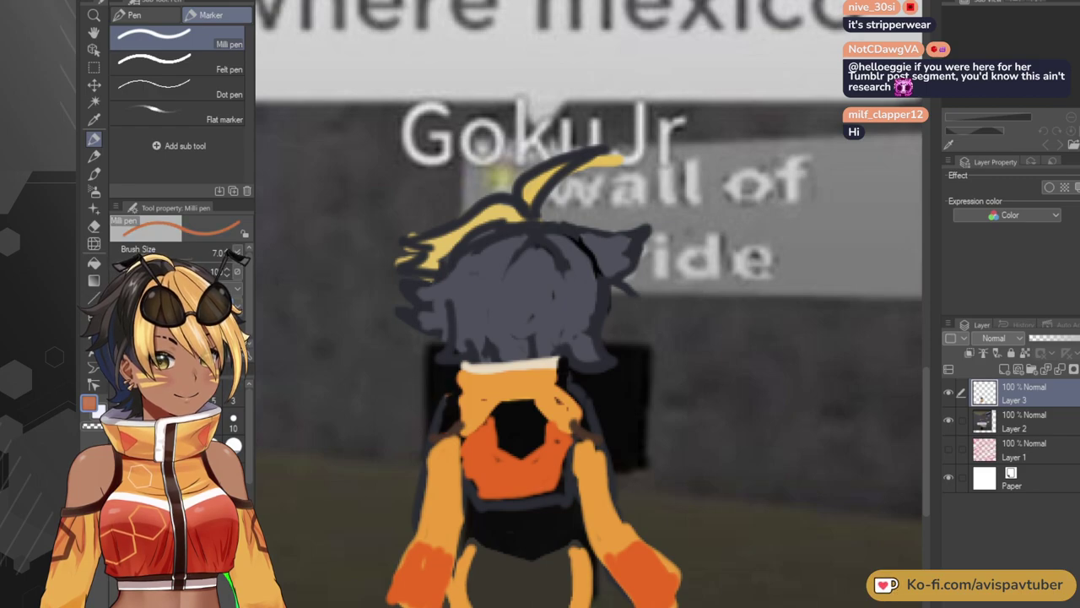
mouse_move(434, 391)
left_mouse_down()
mouse_move(437, 422)
mouse_move(452, 387)
mouse_move(437, 430)
mouse_move(453, 398)
mouse_move(453, 421)
mouse_move(438, 428)
mouse_move(459, 389)
left_mouse_up()
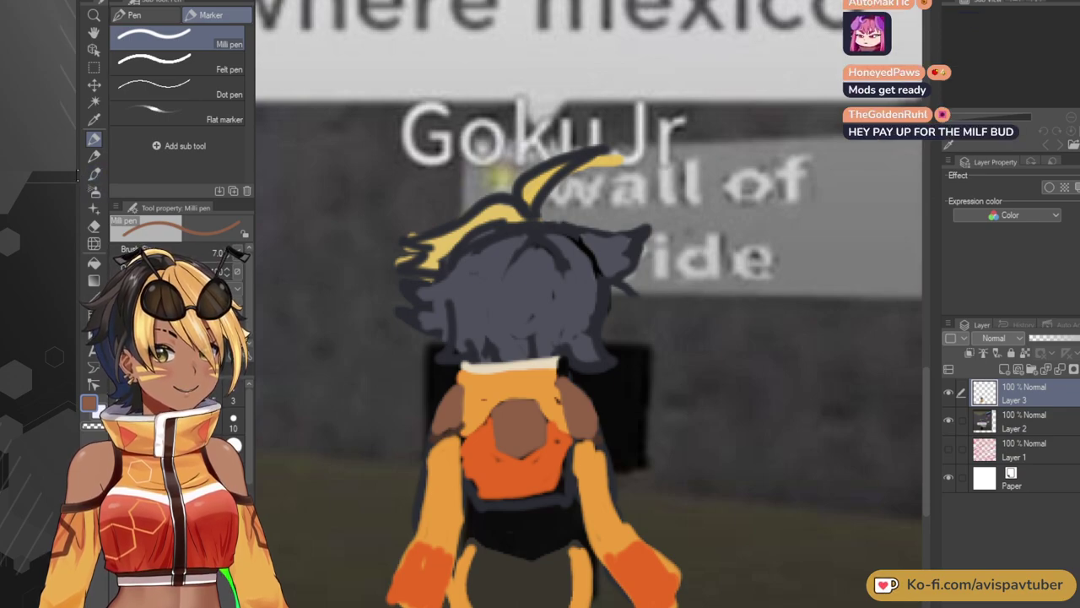
Touch up the lower part of the top in its sampled red-orange and its edge in the sampled dark outline colour.
left_click(95, 119)
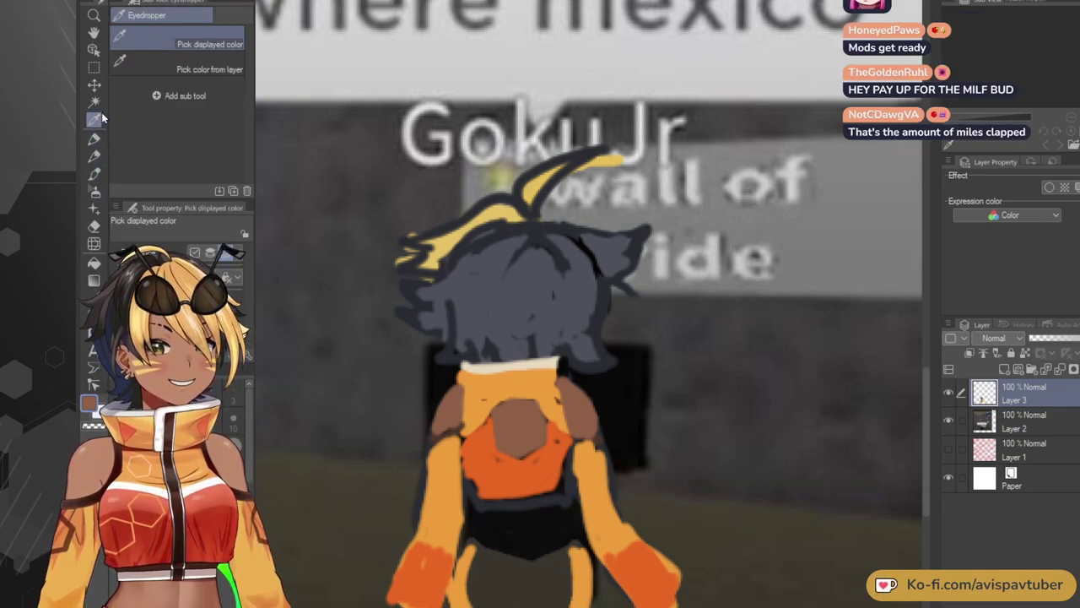
left_click(486, 469)
left_click(94, 138)
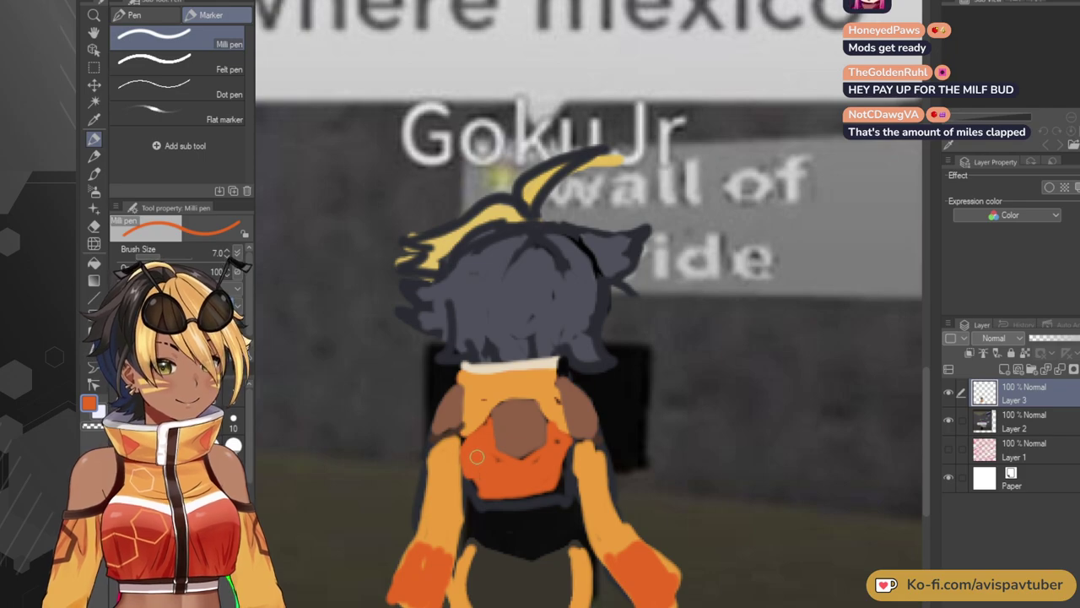
left_click(100, 117)
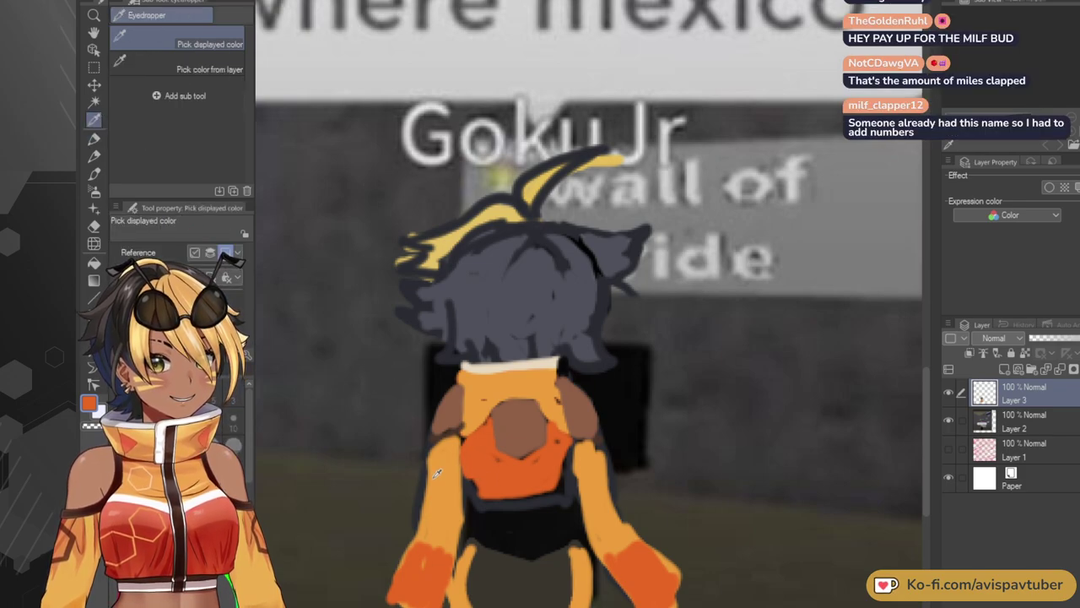
left_click(512, 503)
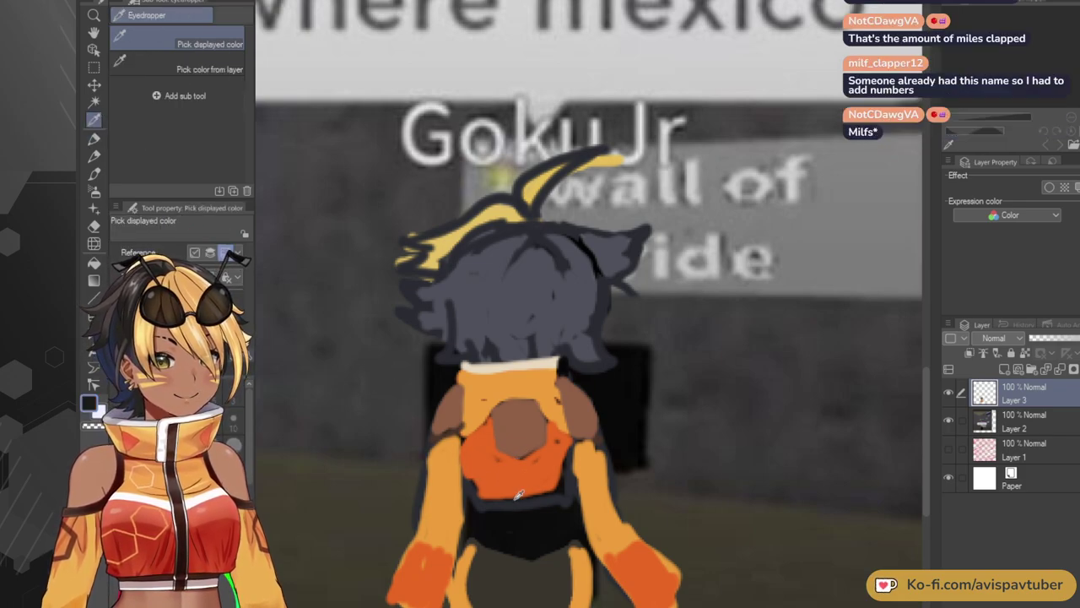
left_click(94, 139)
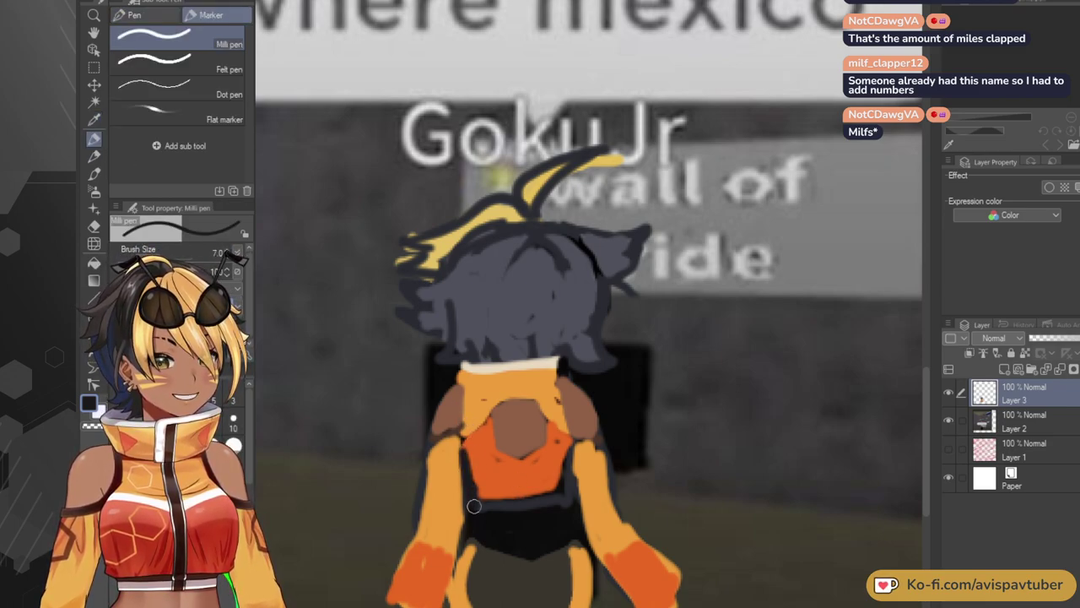
Draw dark brown bands over both shoulders at the sleeve tops with the Milli pen, redoing unsatisfactory strokes across the back.
left_click(95, 121)
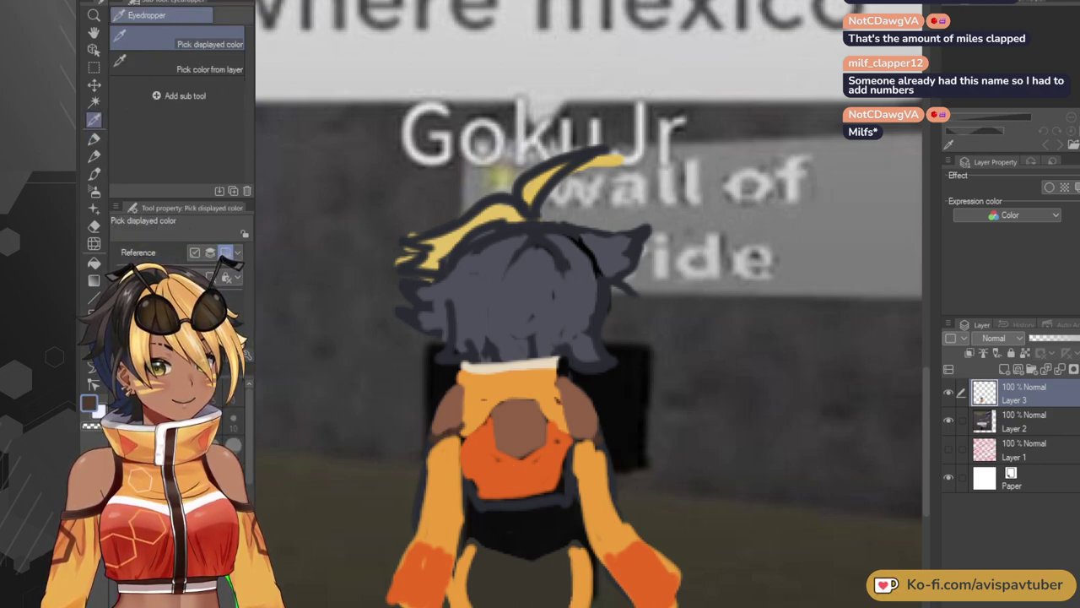
left_click(94, 139)
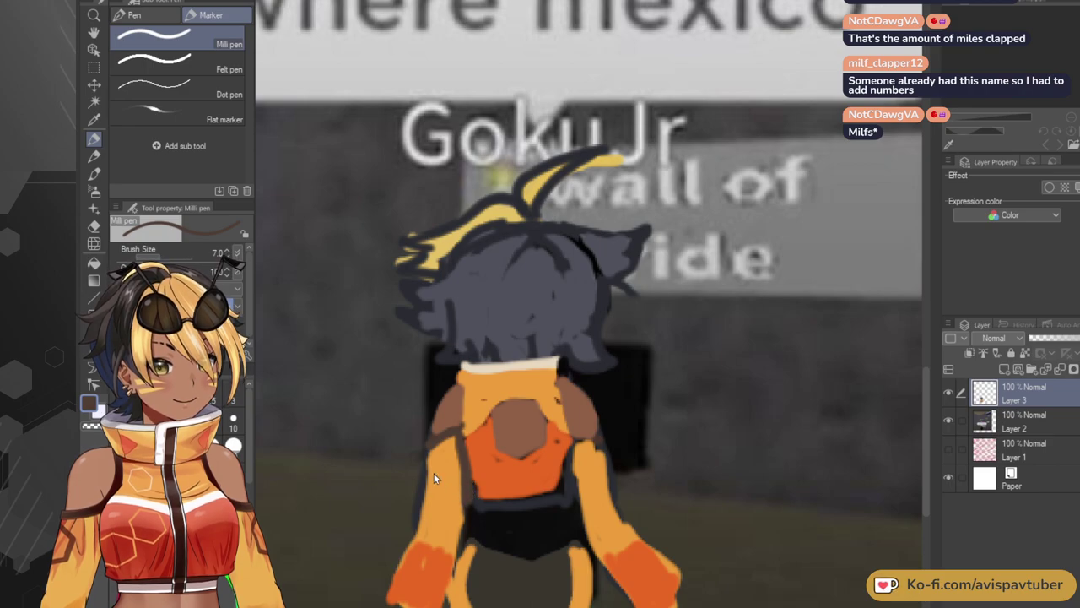
key("ctrl+z")
left_click_drag(428, 442, 421, 519)
key("ctrl+z")
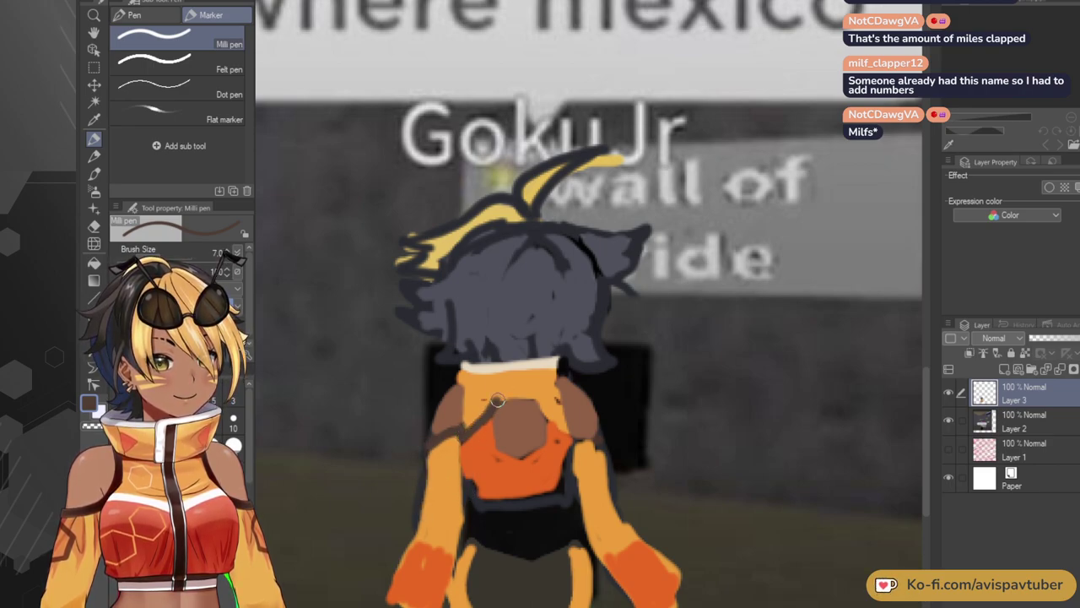
key("ctrl+z")
mouse_move(464, 432)
left_mouse_down()
mouse_move(526, 403)
mouse_move(546, 420)
left_mouse_up()
key("ctrl+z")
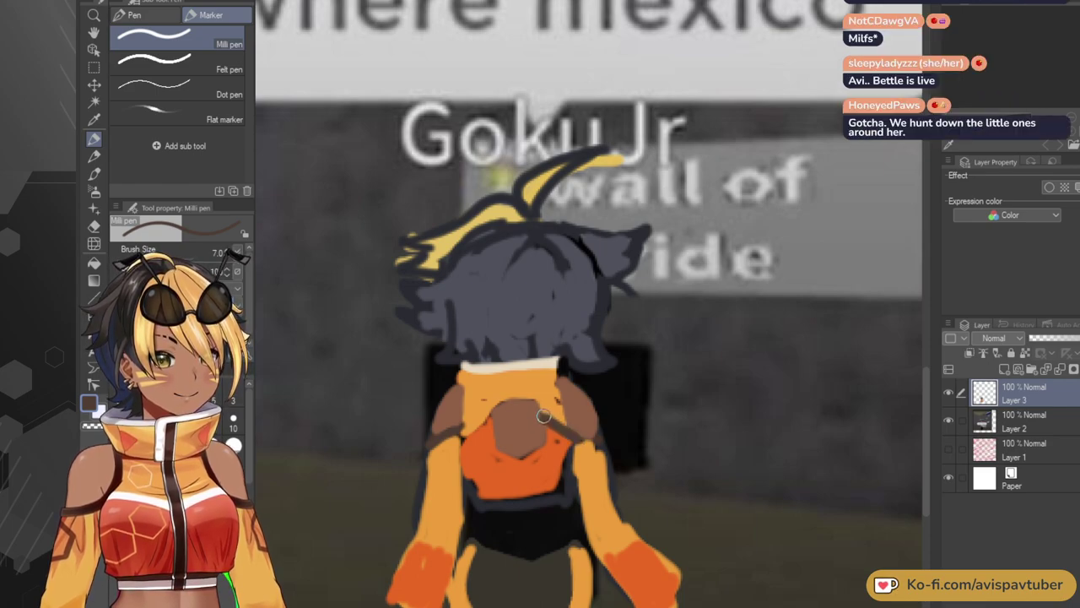
left_click_drag(538, 416, 489, 414)
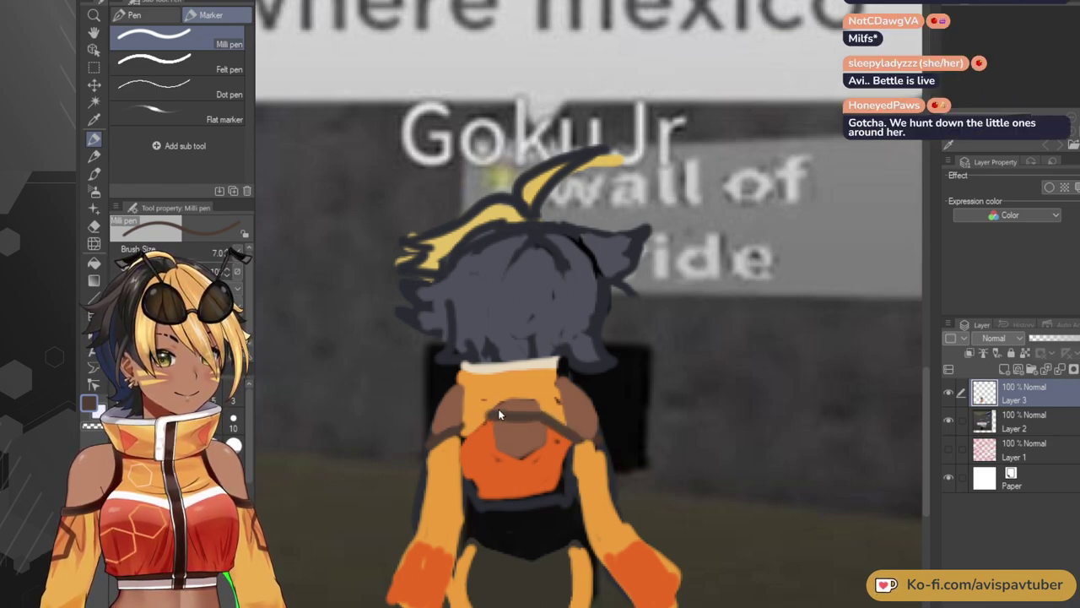
key("ctrl+z")
left_click_drag(533, 397, 537, 418)
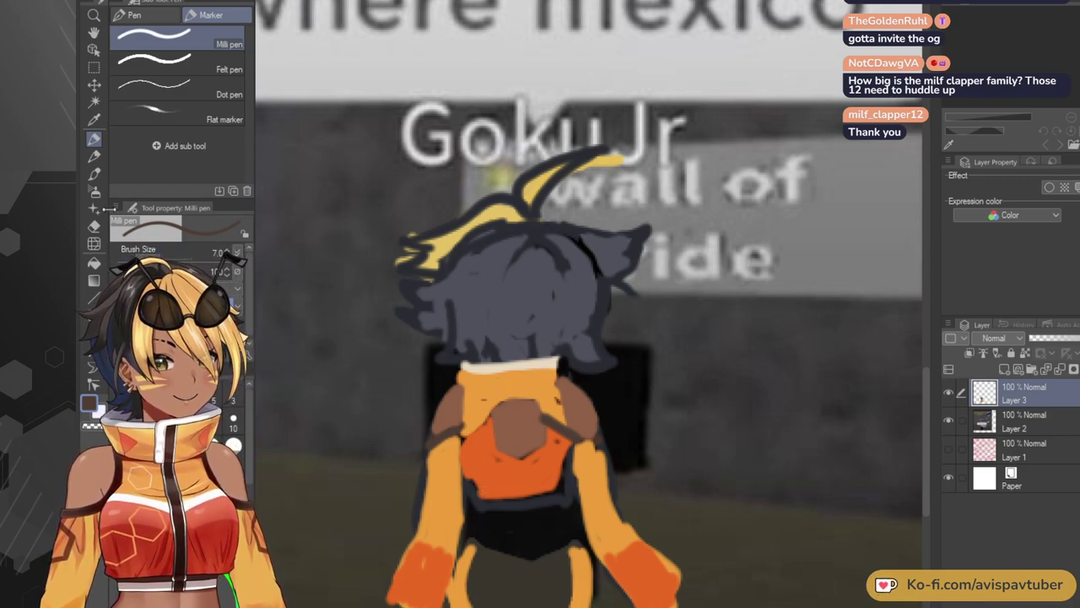
Paint an inverted-V stripe over the upper edge of the back opening in the cream sampled from the collar's rim.
left_click(94, 119)
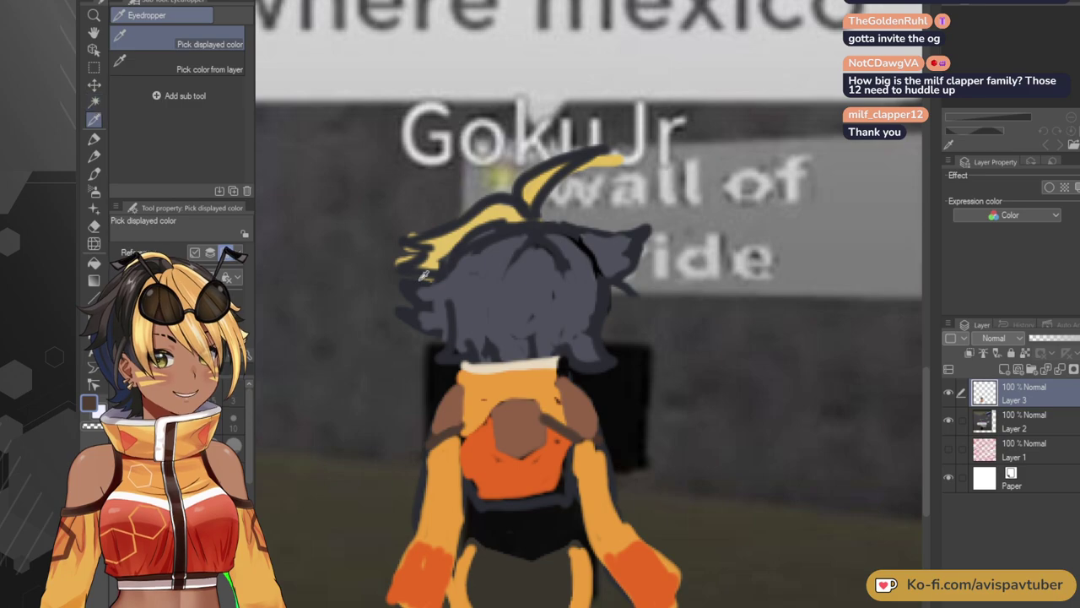
left_click(485, 361)
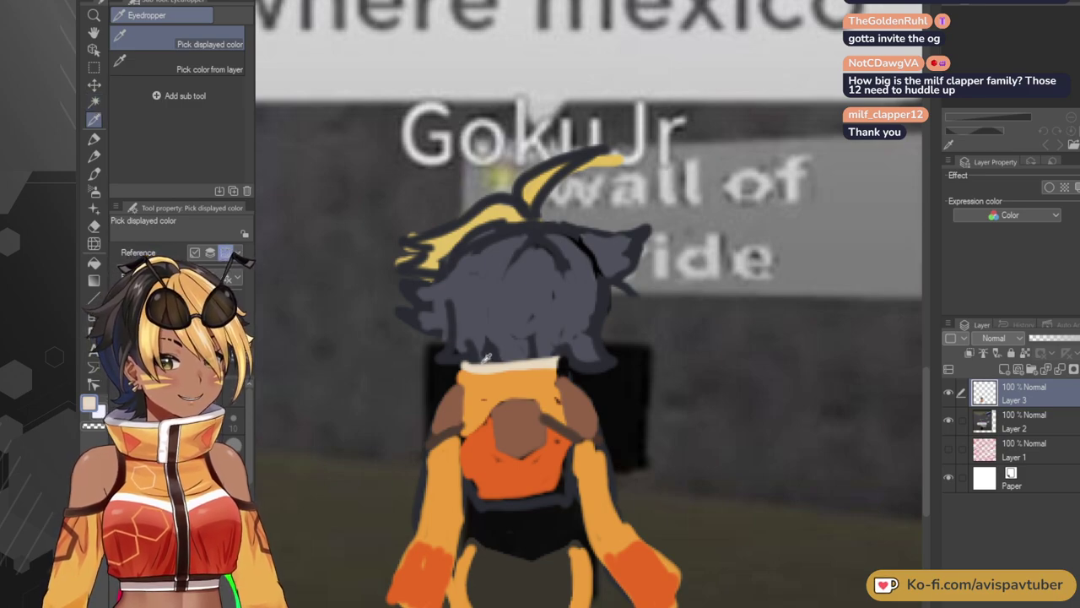
left_click(94, 138)
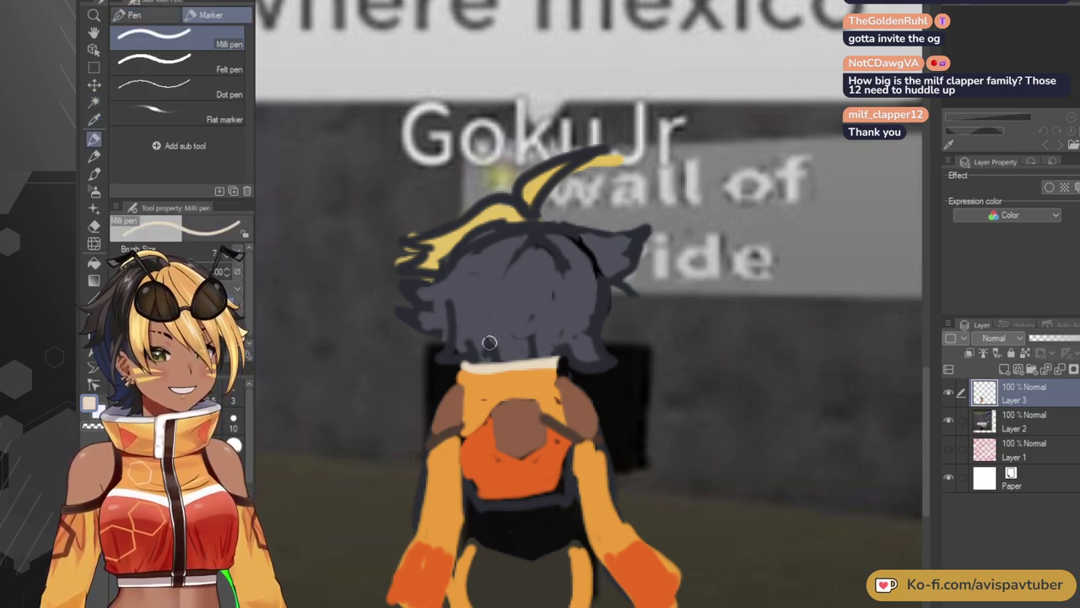
mouse_move(463, 436)
left_mouse_down()
mouse_move(506, 399)
mouse_move(574, 437)
left_mouse_up()
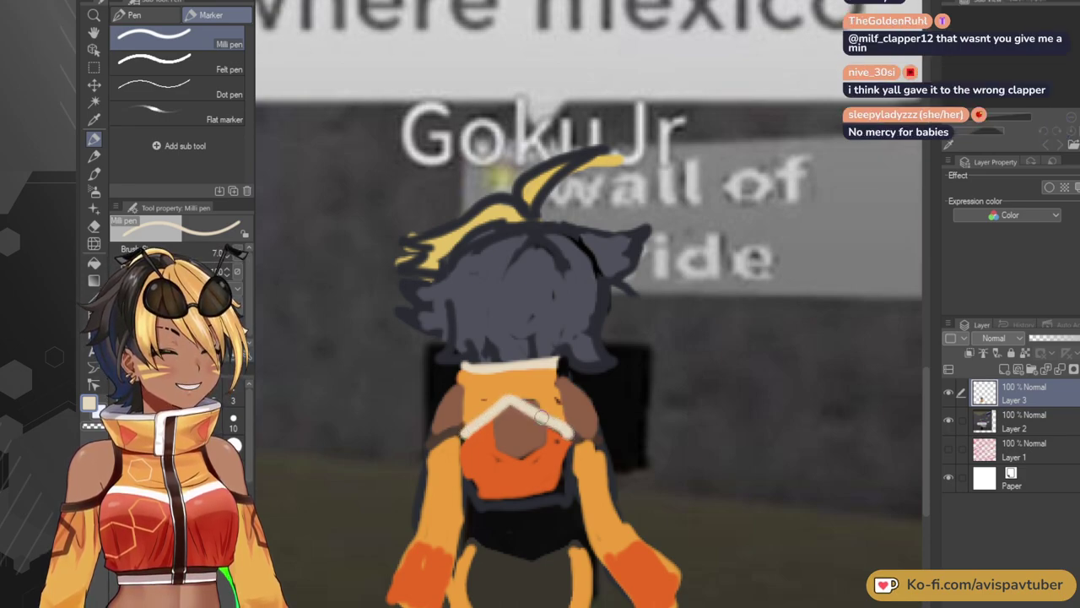
key("ctrl+z")
key("ctrl+z")
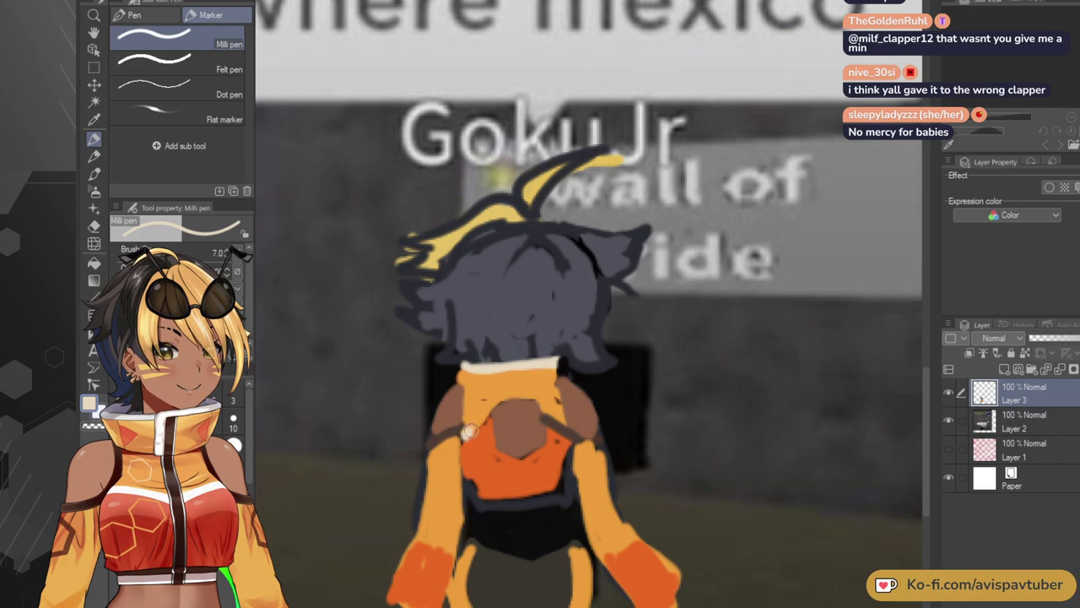
mouse_move(469, 432)
left_mouse_down()
mouse_move(516, 391)
mouse_move(575, 431)
left_mouse_up()
key("ctrl+z")
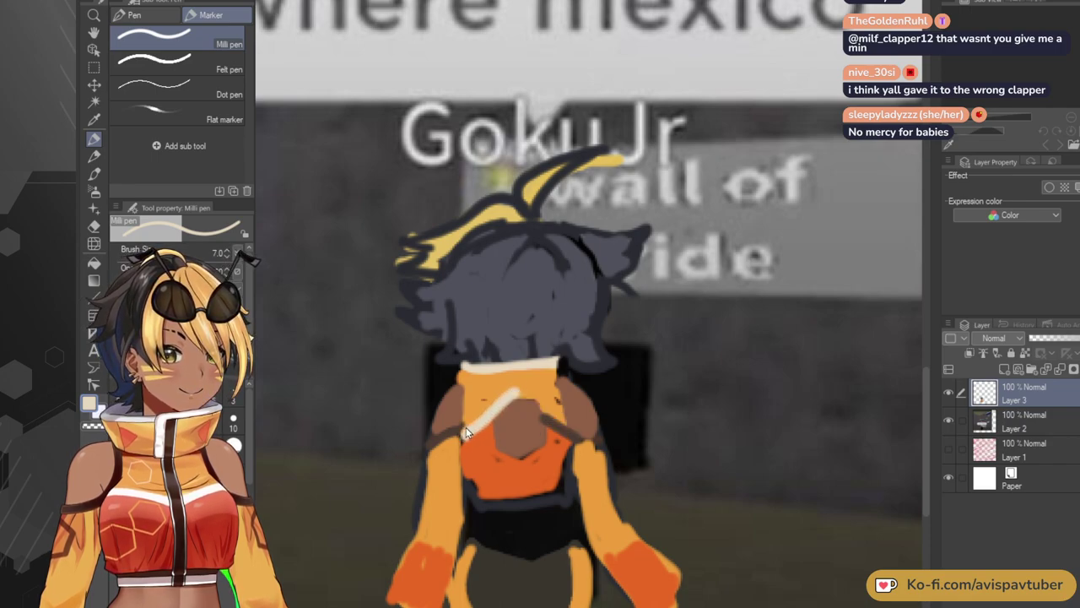
key("ctrl+z")
mouse_move(465, 436)
left_mouse_down()
mouse_move(512, 395)
mouse_move(572, 437)
left_mouse_up()
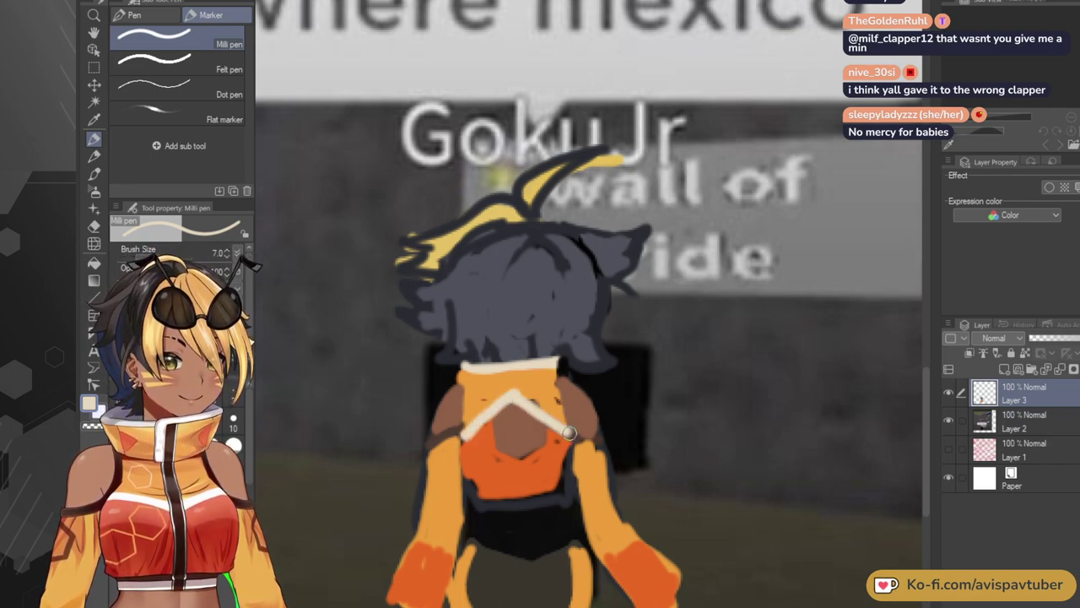
key("ctrl+z")
left_click_drag(515, 391, 574, 437)
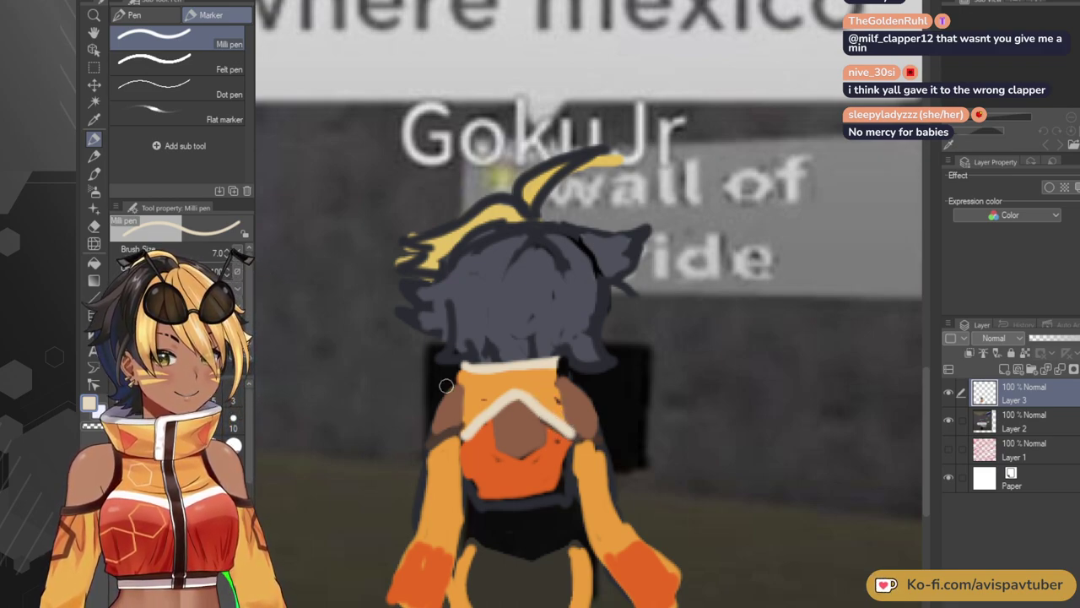
Clean up the lower part of the top around the back opening in its red-orange, and sample the collar's lighter orange.
left_click(94, 119)
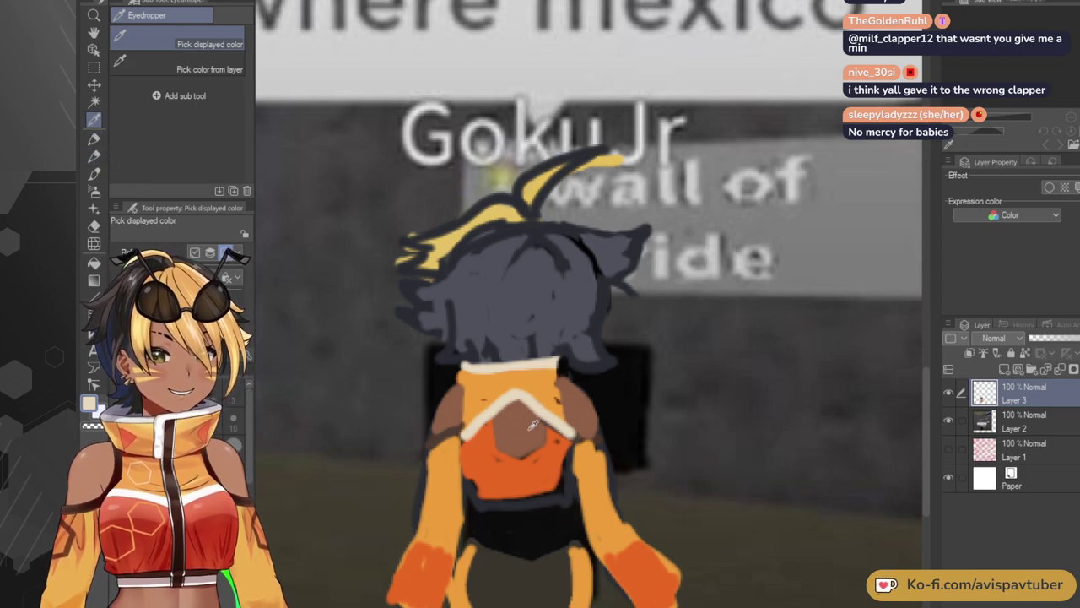
left_click(94, 137)
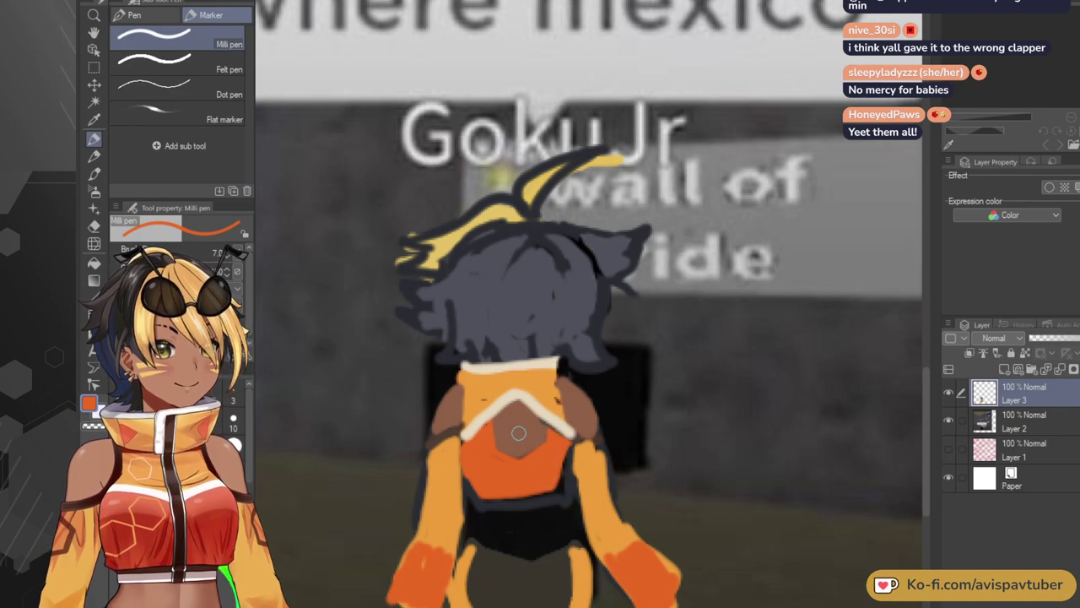
left_click(94, 119)
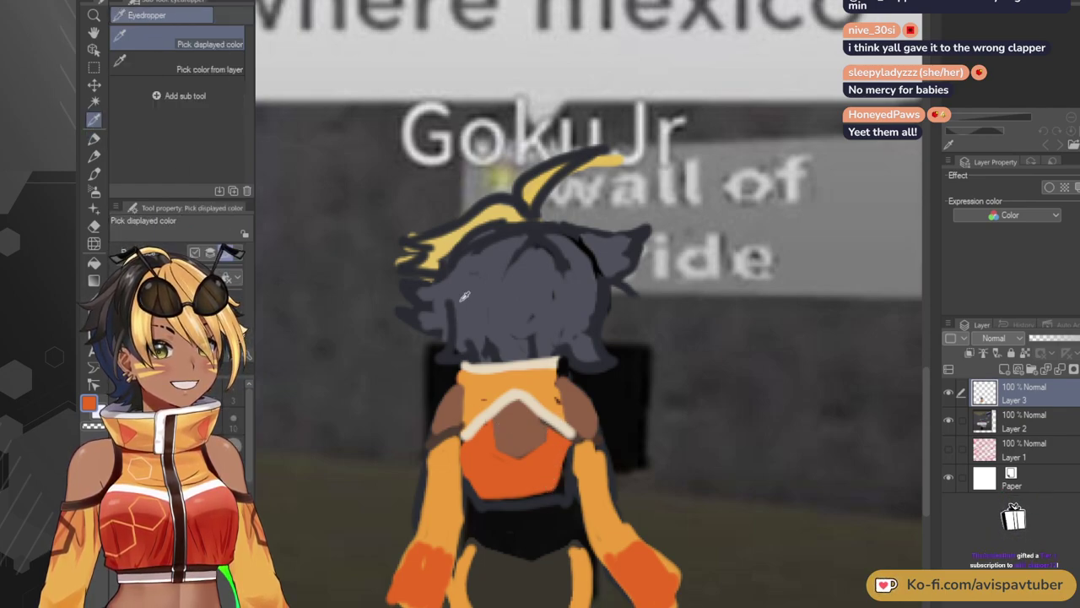
left_click(476, 377)
left_click(93, 137)
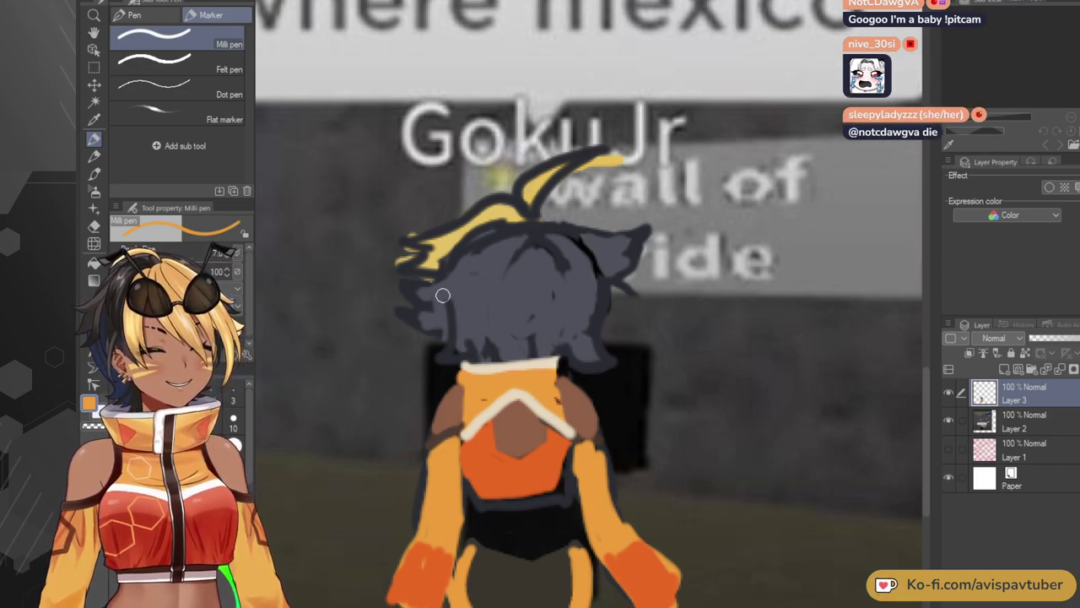
left_click(94, 119)
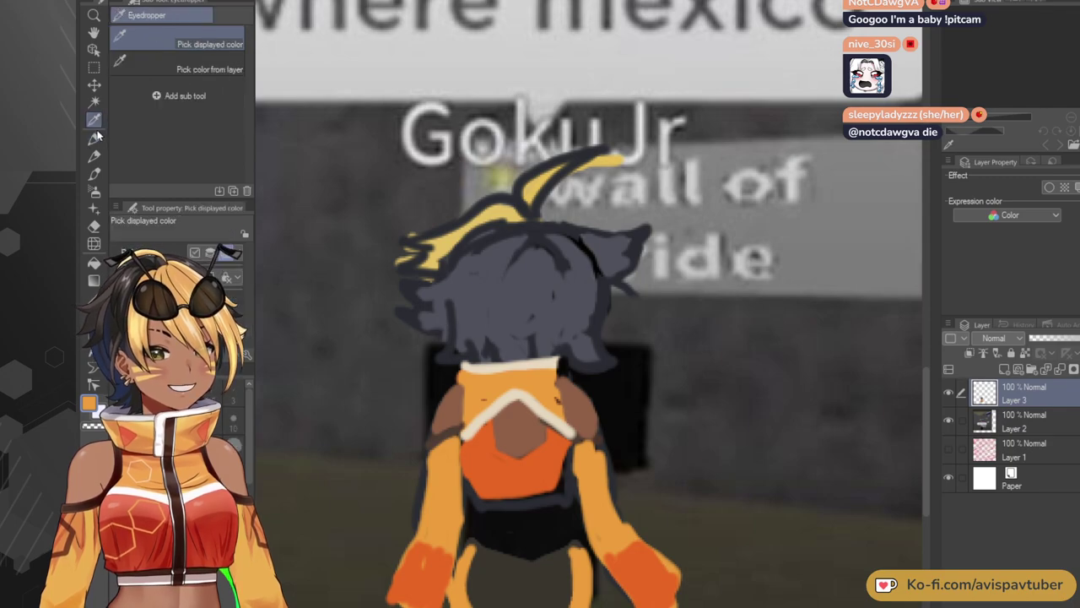
Add a new layer and place it beneath the drawing on Layer 3, above the game screenshot on Layer 2.
scroll(498, 313, "down", 5)
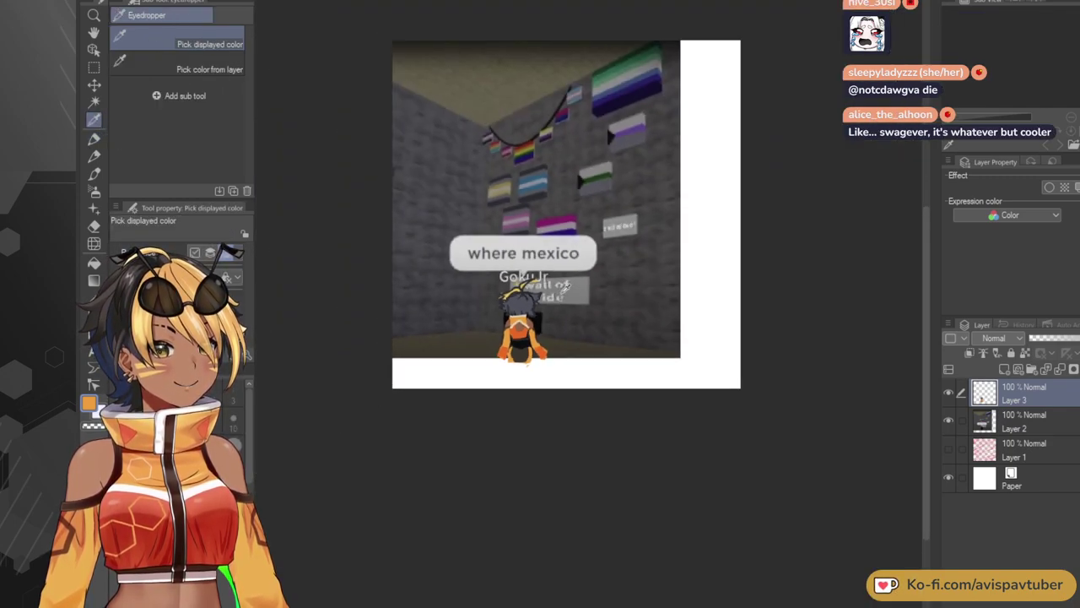
scroll(537, 248, "up", 8)
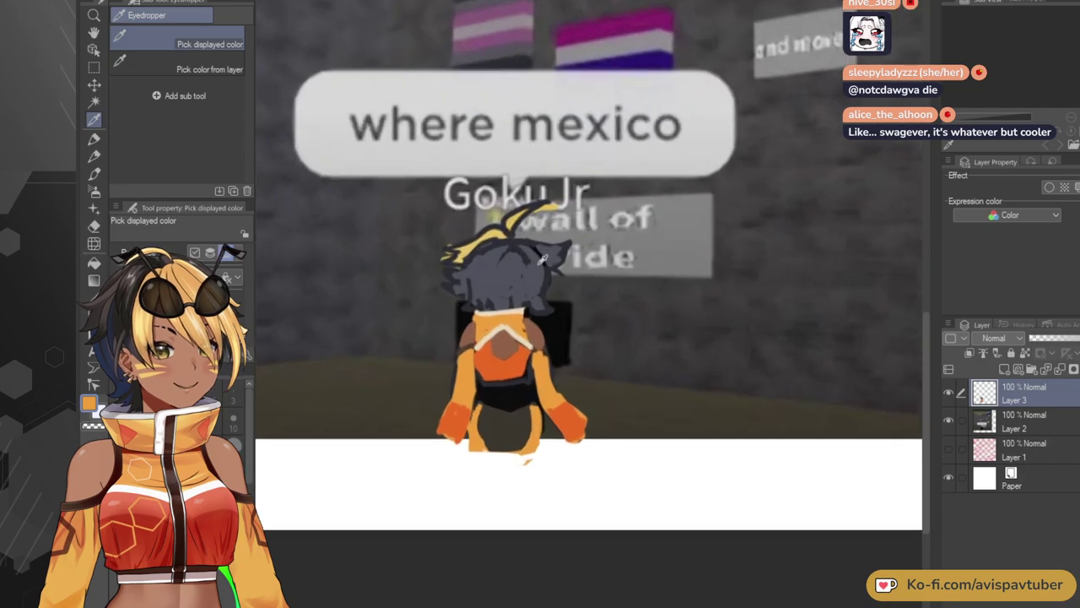
scroll(405, 203, "up", 2)
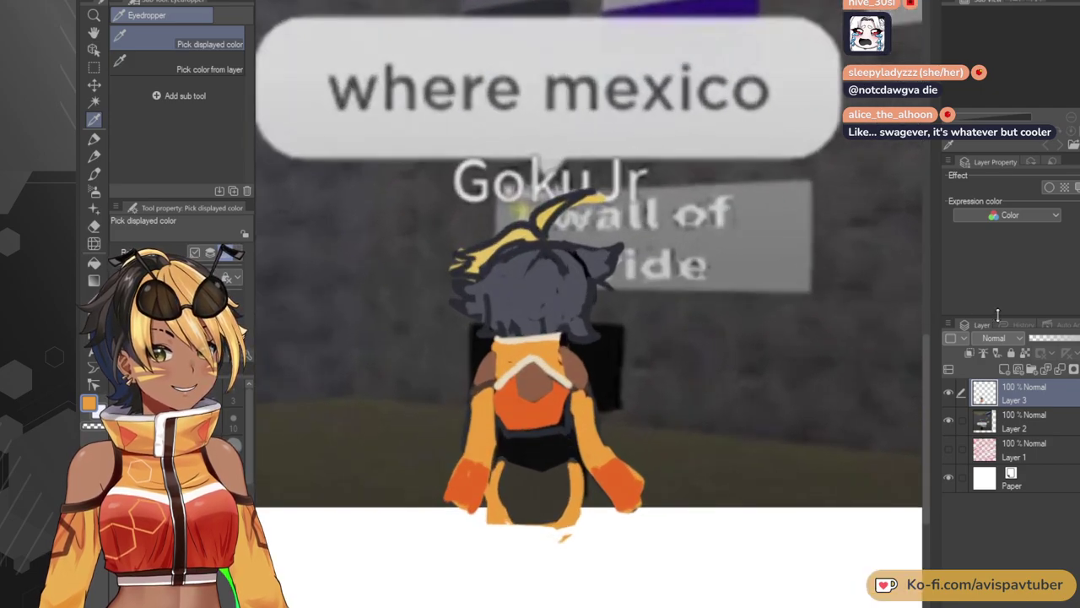
left_click(1002, 369)
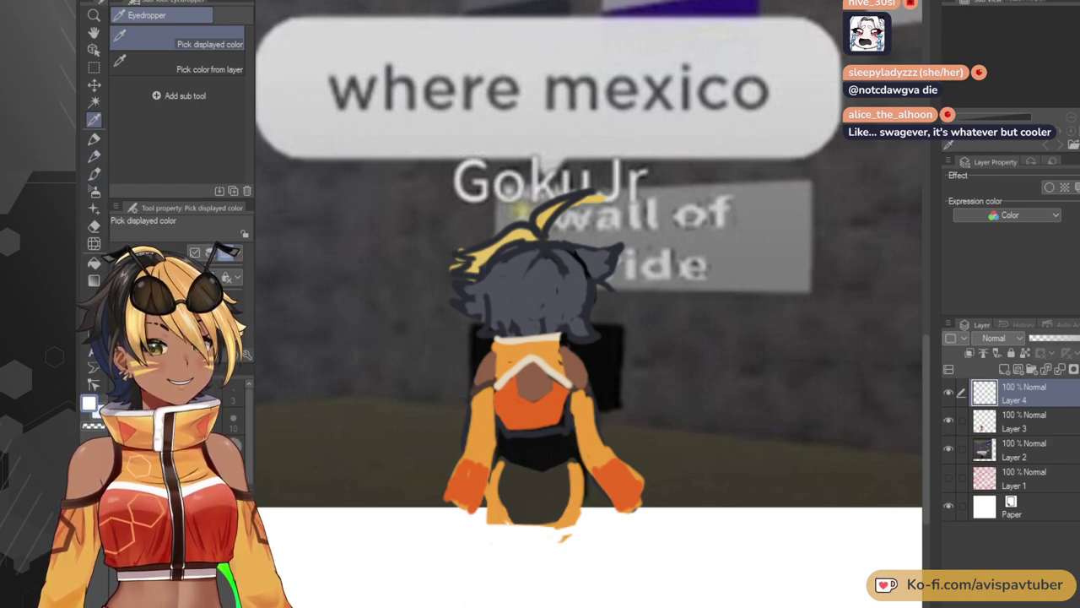
left_click(93, 138)
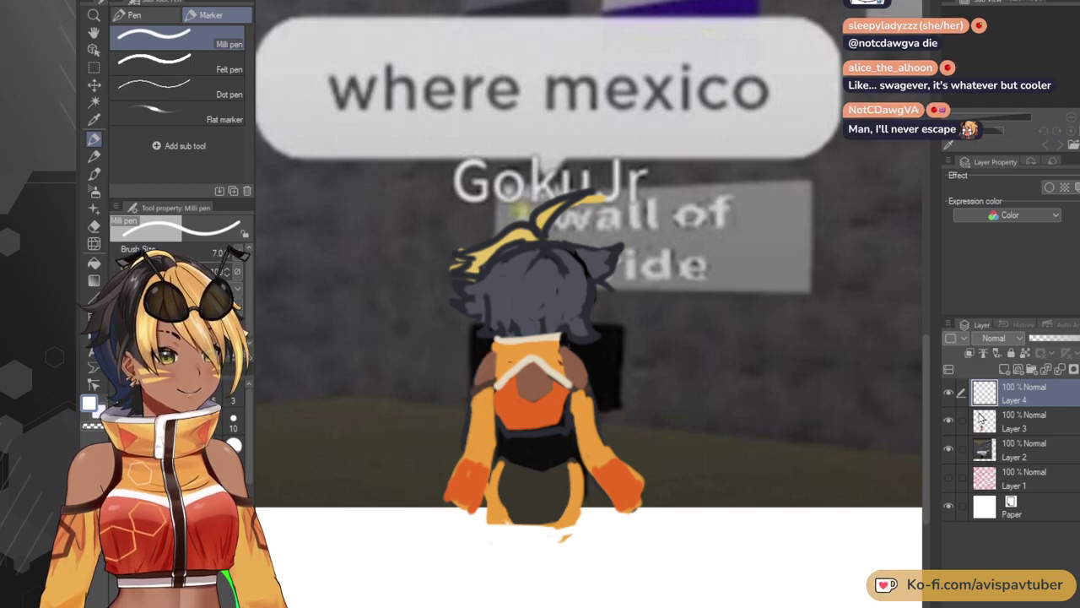
left_click_drag(1000, 435, 1000, 434)
mouse_move(489, 358)
left_mouse_down()
mouse_move(468, 397)
mouse_move(496, 345)
mouse_move(452, 297)
mouse_move(466, 250)
mouse_move(450, 266)
mouse_move(452, 251)
mouse_move(523, 226)
mouse_move(462, 246)
mouse_move(529, 221)
mouse_move(548, 197)
mouse_move(596, 197)
left_mouse_up()
key("ctrl+z")
key("ctrl+z")
key("ctrl+z")
key("ctrl+z")
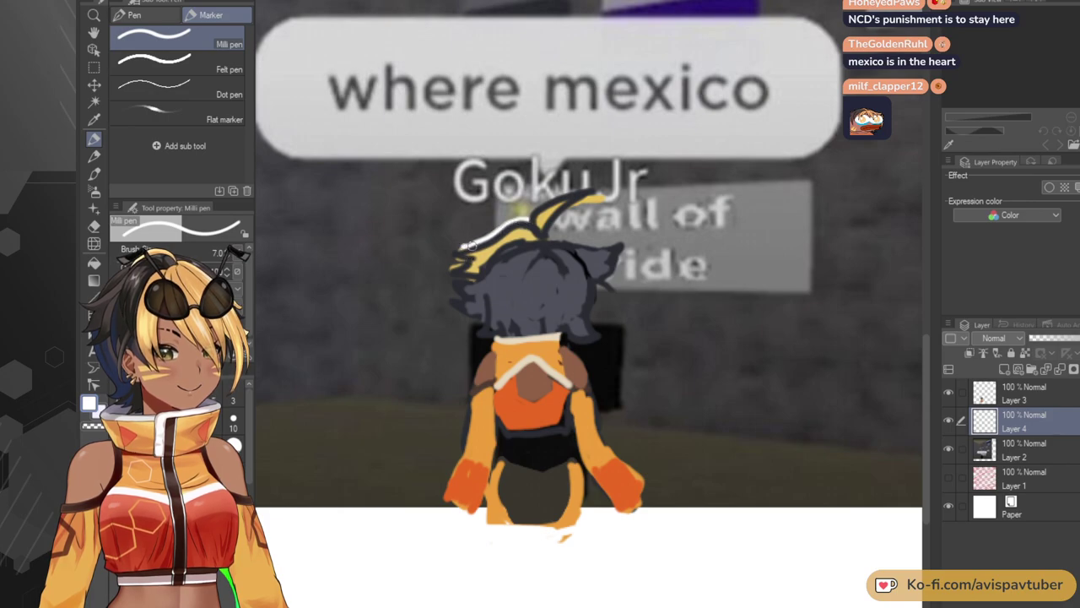
Paint a white outline on Layer 4 along the blond side of the hair and down the shoulder and sleeve below it with the Milli pen.
left_click_drag(453, 259, 459, 261)
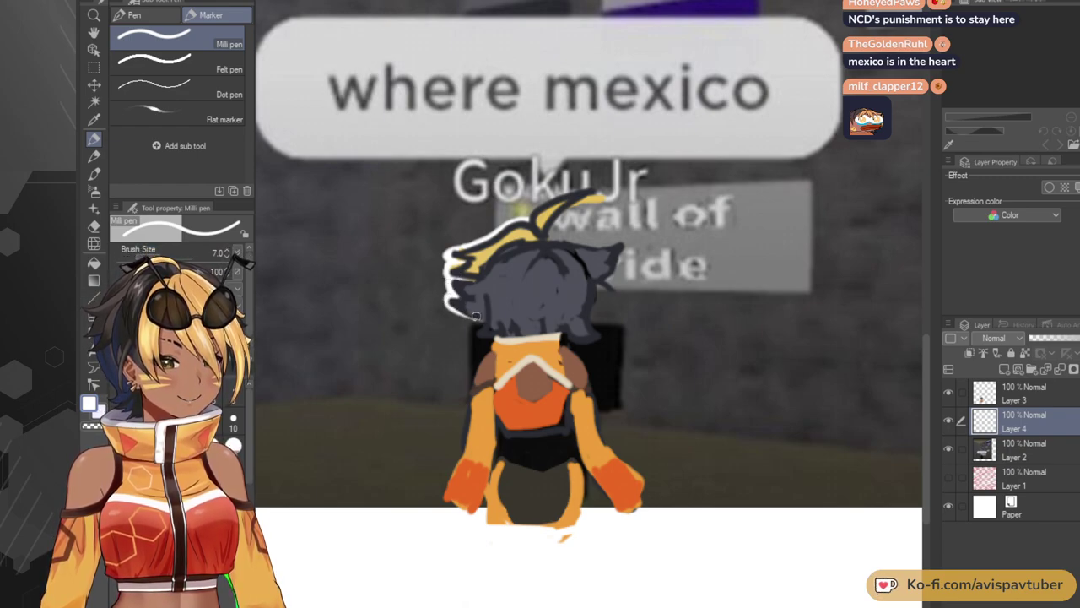
left_click_drag(473, 332, 491, 335)
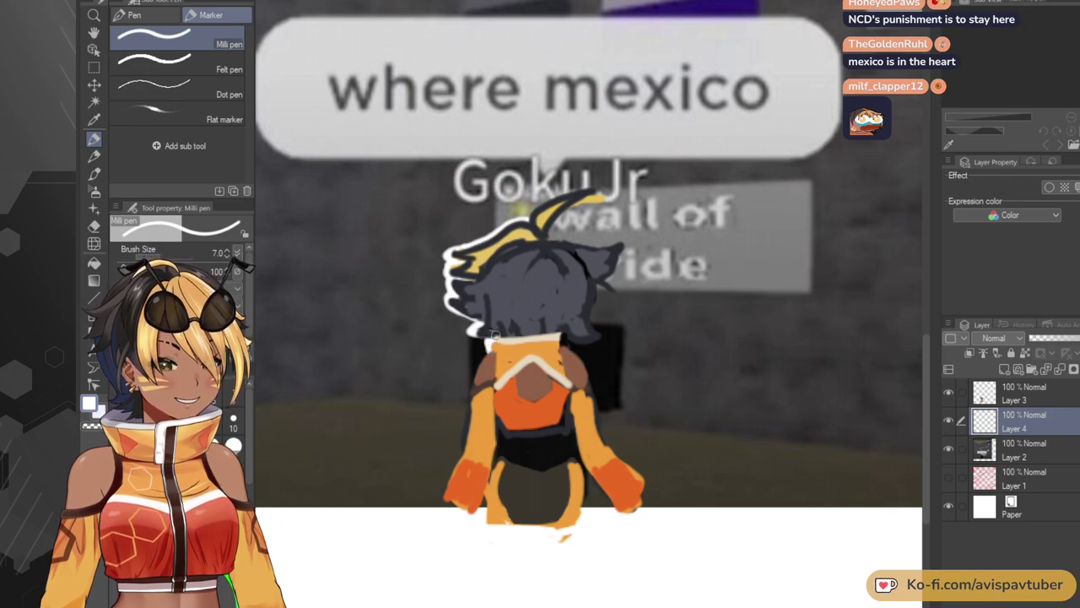
mouse_move(475, 352)
left_mouse_down()
mouse_move(465, 397)
mouse_move(492, 350)
left_mouse_up()
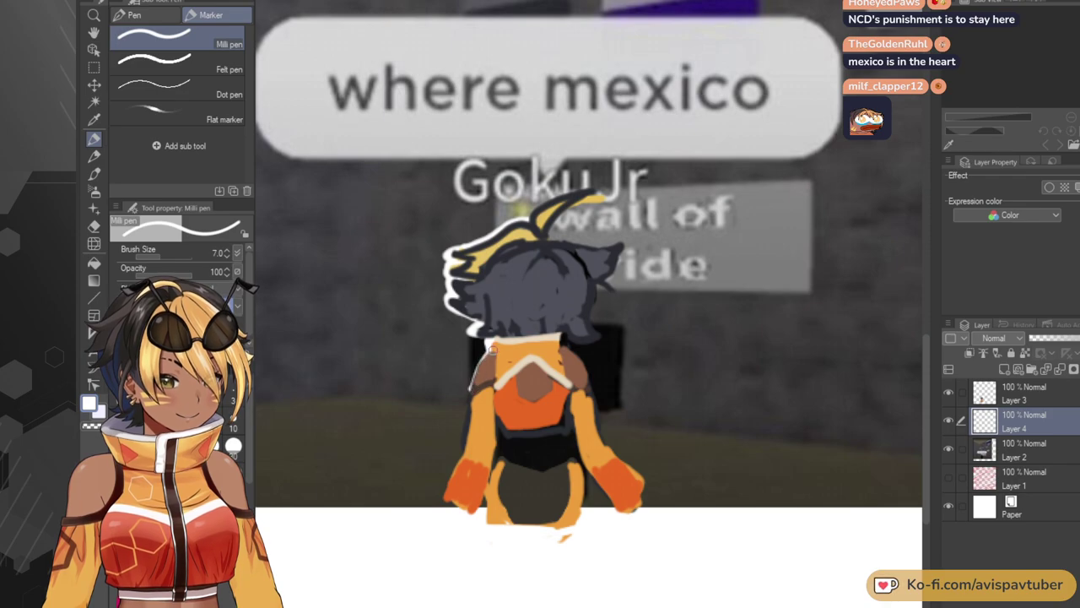
left_click_drag(470, 400, 487, 348)
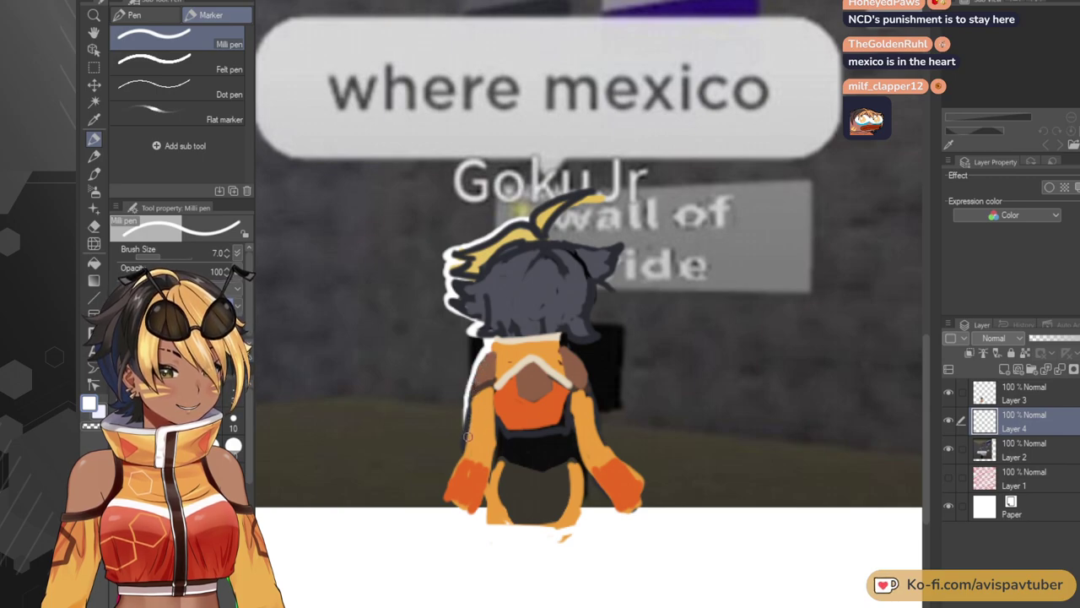
mouse_move(468, 415)
left_mouse_down()
mouse_move(449, 500)
mouse_move(466, 510)
left_mouse_up()
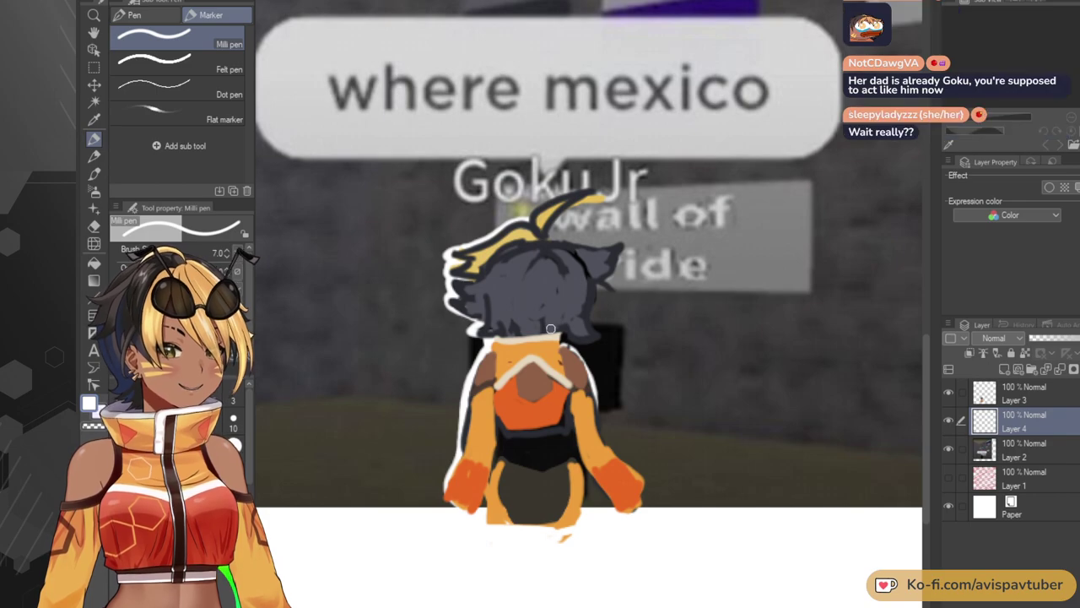
Complete the white outline around the rest of the hair and the opposite shoulder and sleeve, checking it against the whole picture.
scroll(550, 328, "down", 2)
scroll(550, 327, "down", 3)
scroll(596, 99, "up", 3)
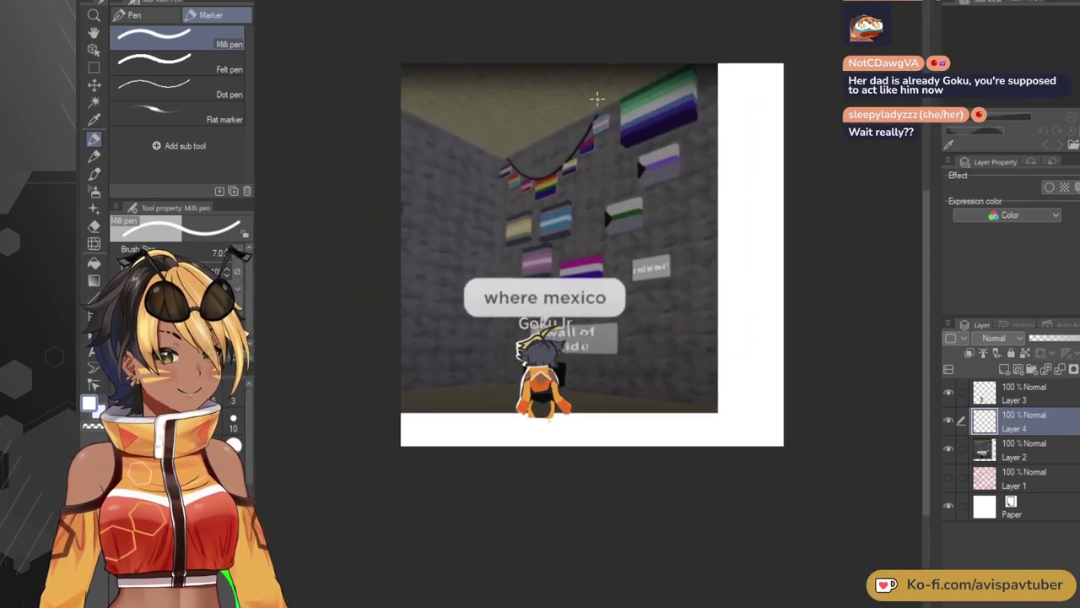
scroll(596, 99, "up", 1)
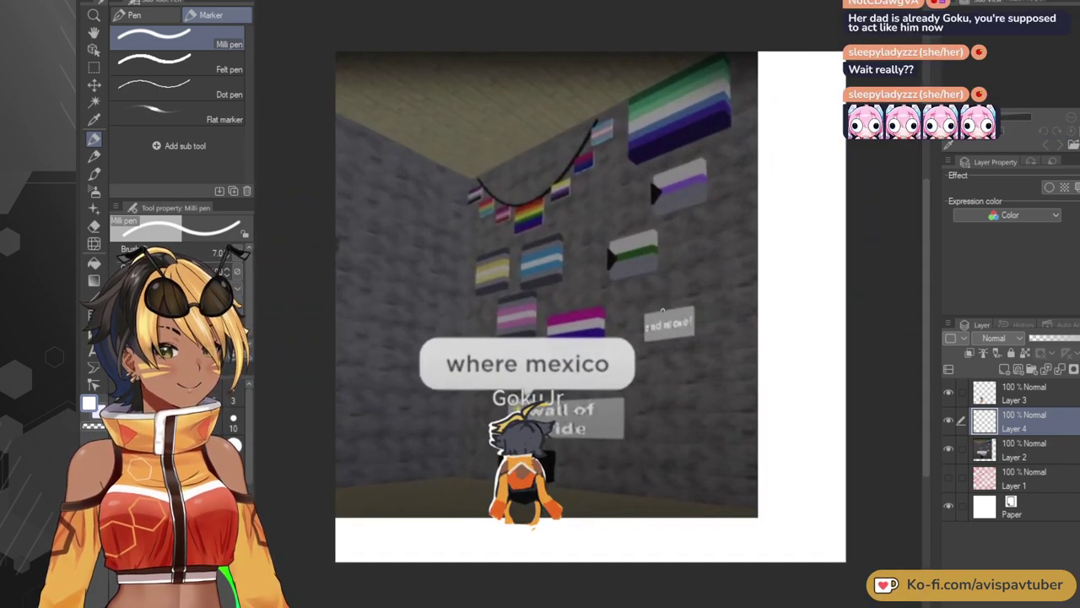
scroll(625, 407, "up", 1)
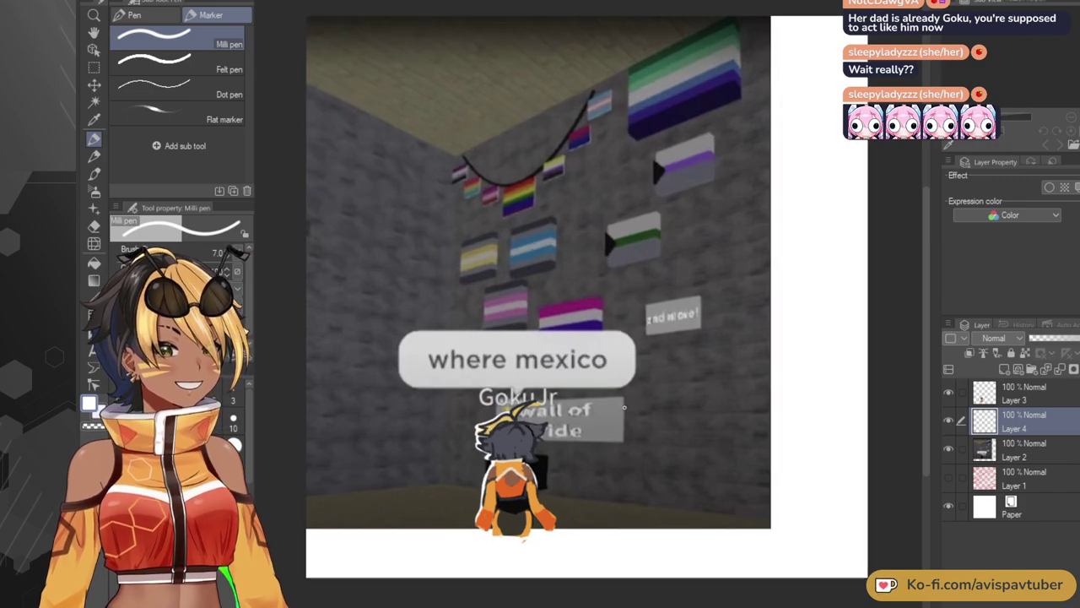
scroll(624, 408, "up", 1)
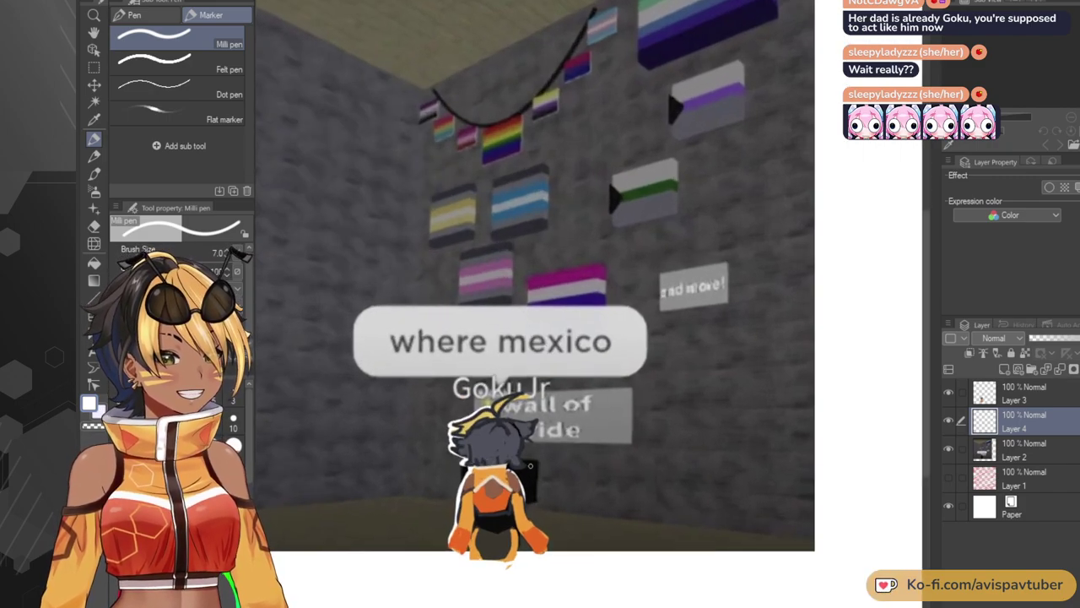
scroll(530, 466, "up", 4)
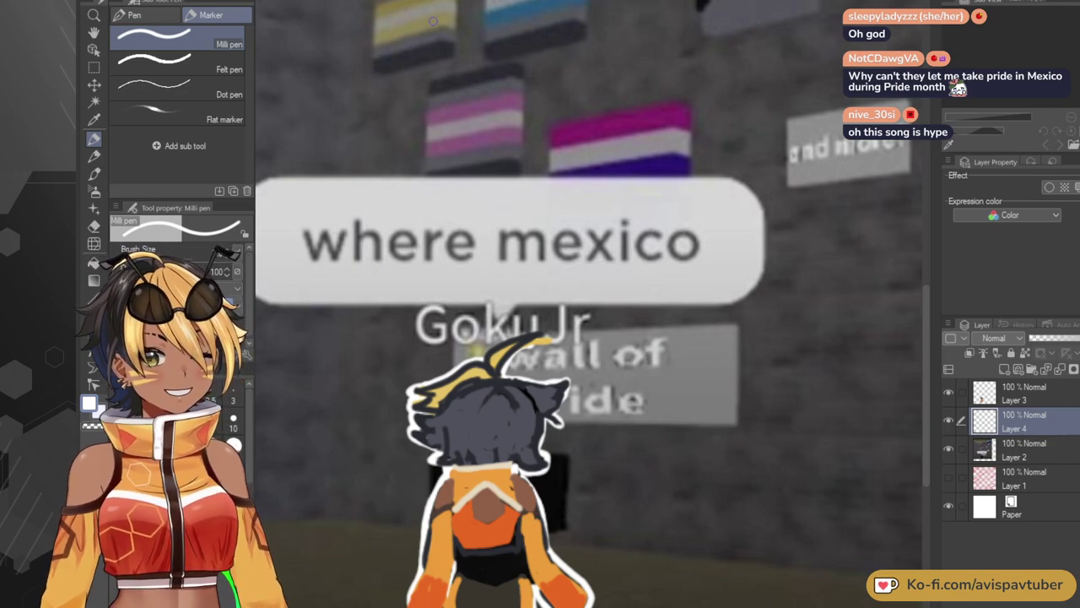
scroll(507, 401, "down", 6)
scroll(534, 434, "up", 5)
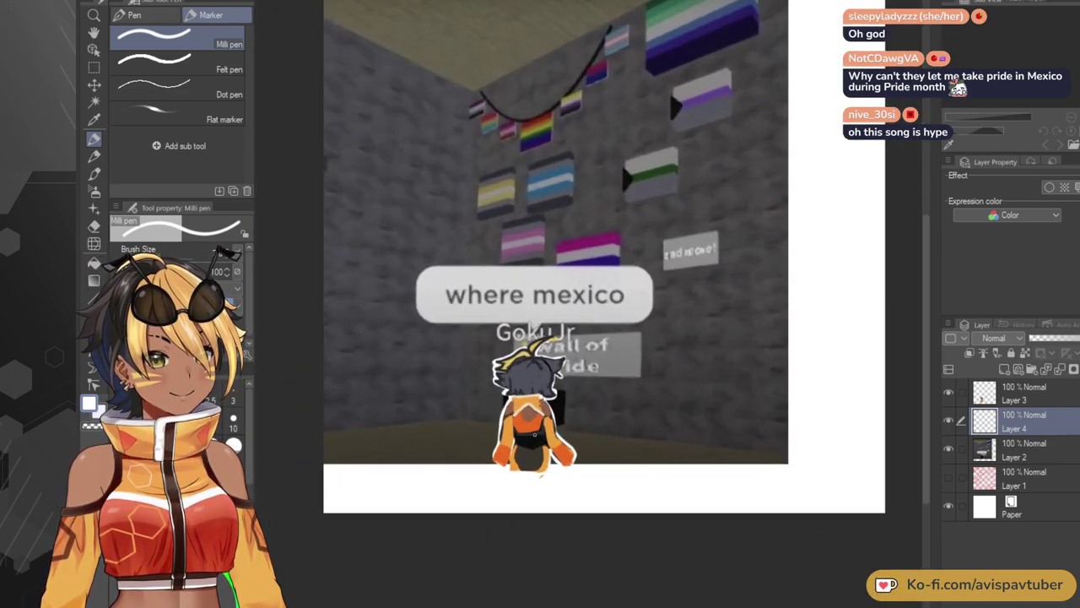
scroll(534, 433, "up", 1)
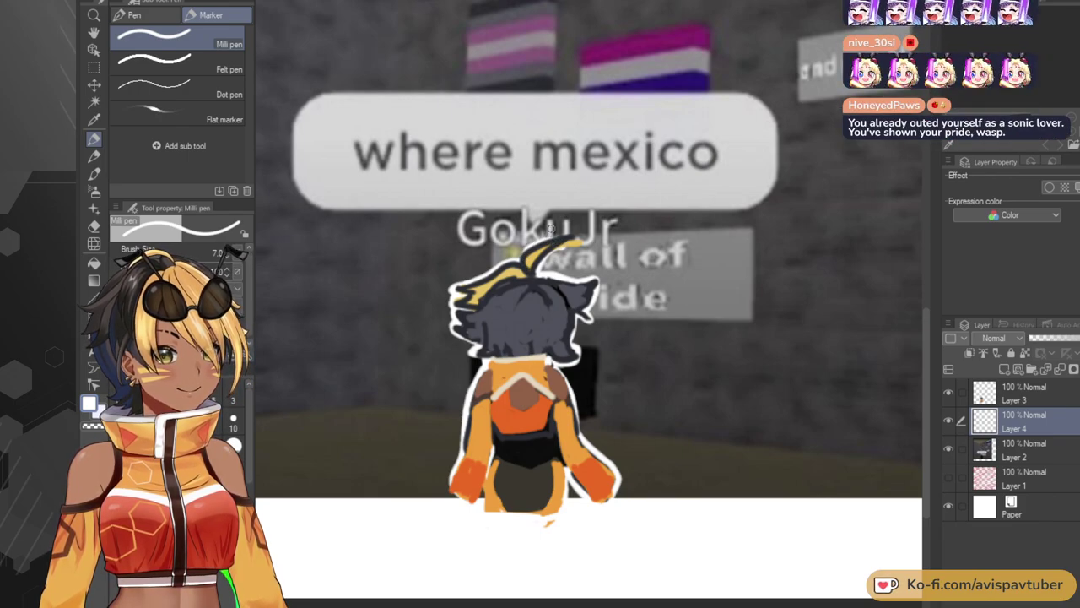
scroll(551, 228, "down", 3)
scroll(543, 326, "up", 4)
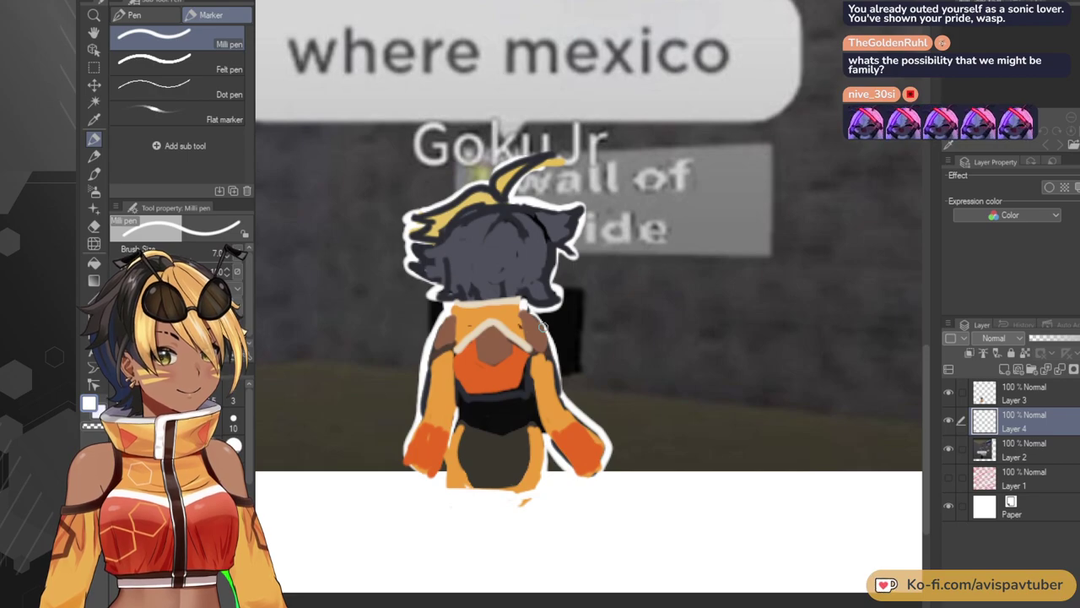
Sample the brown skin colour from the character's shoulder.
key("x")
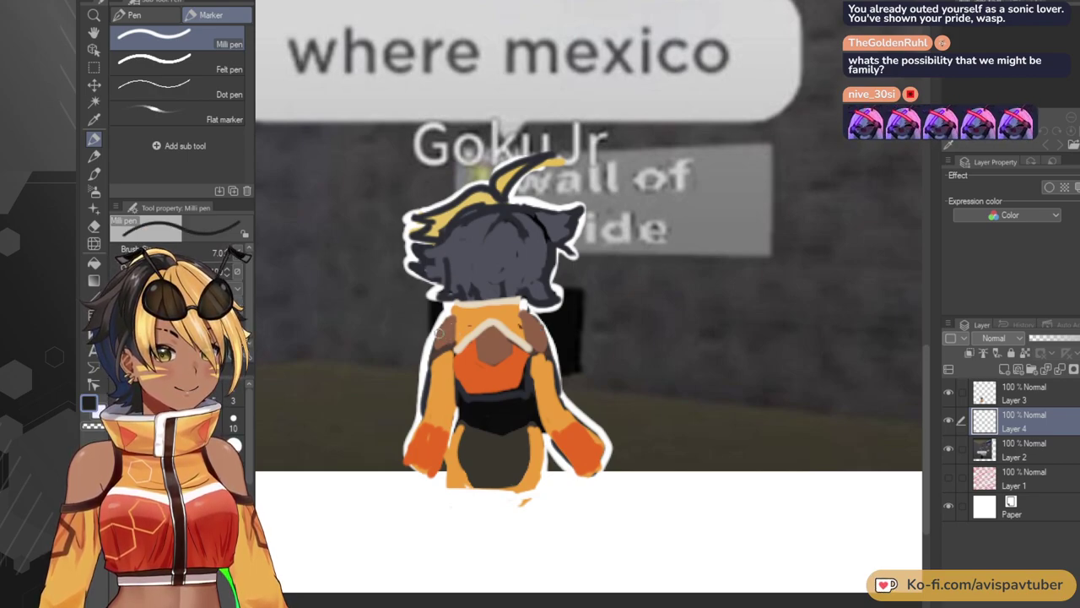
left_click(444, 335, "alt")
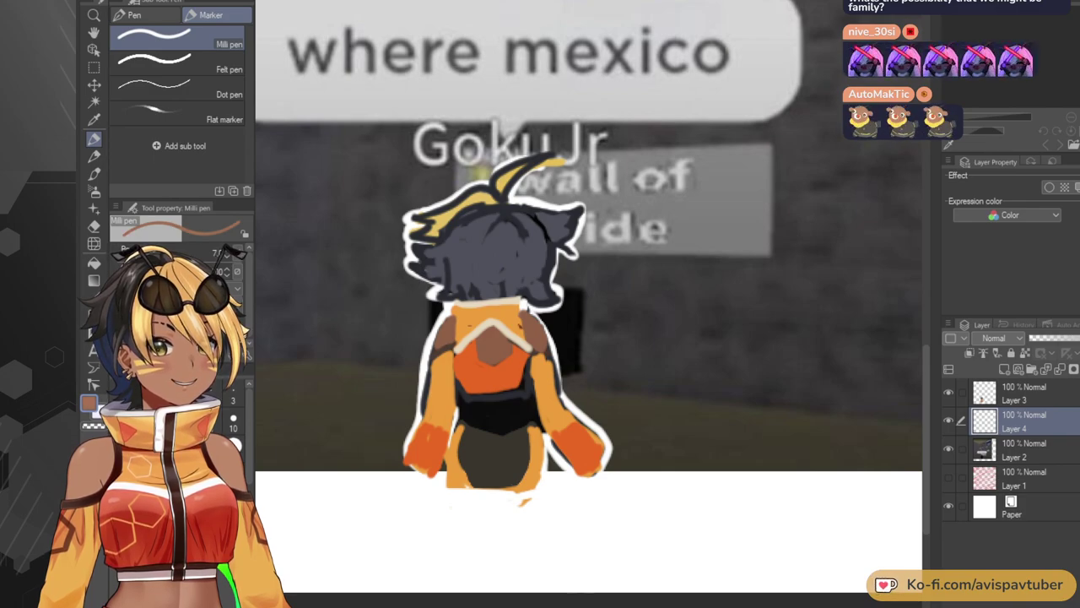
left_click(94, 263)
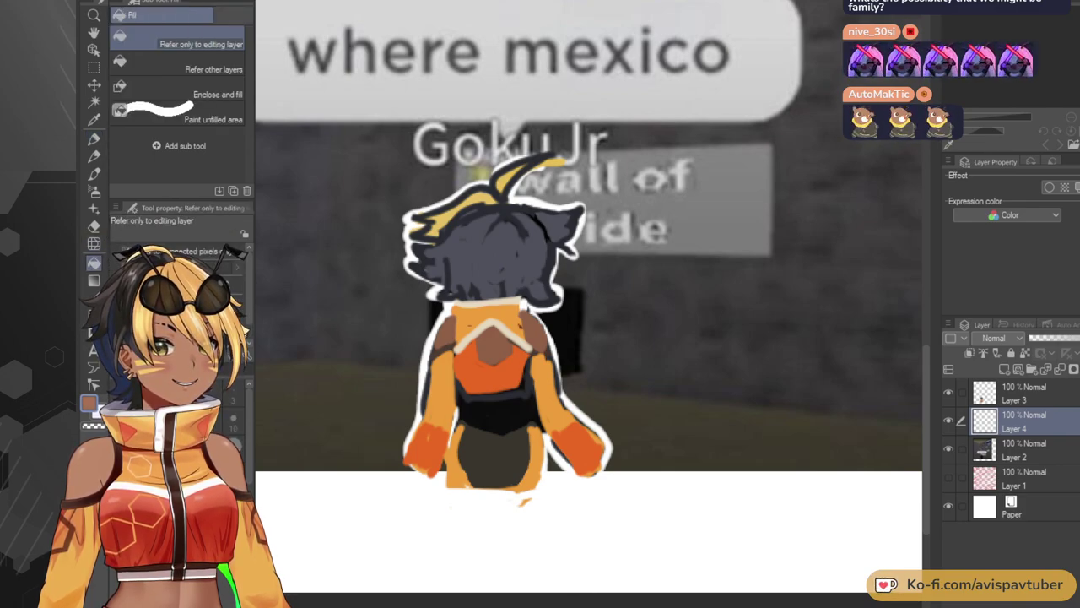
left_click(544, 319)
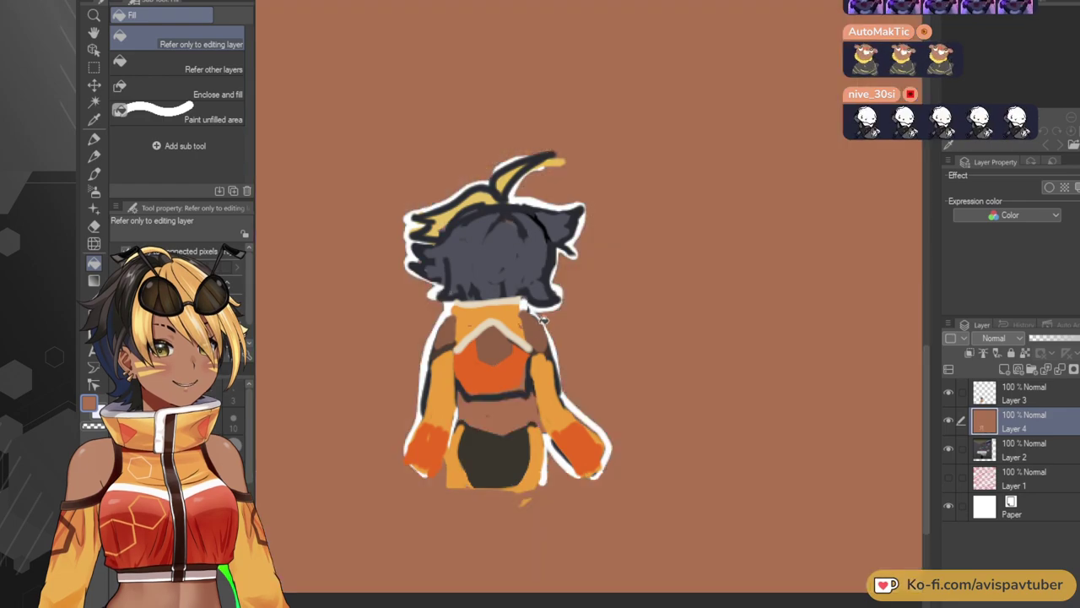
key("ctrl+z")
Paint over the bare shoulders in the skin brown with the Milli pen on Layer 3.
left_click(1023, 393)
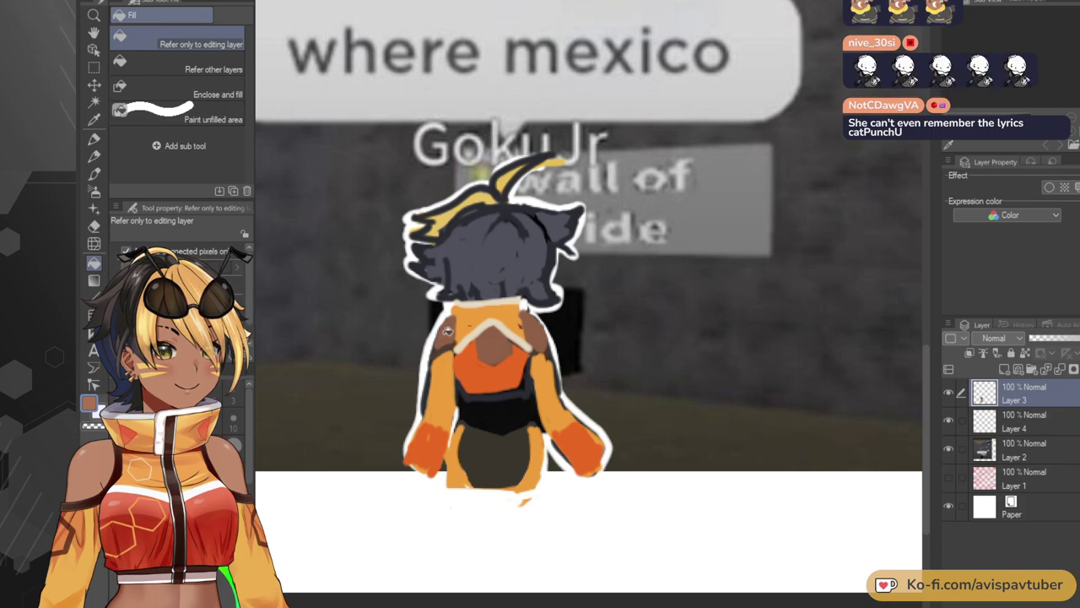
left_click(94, 156)
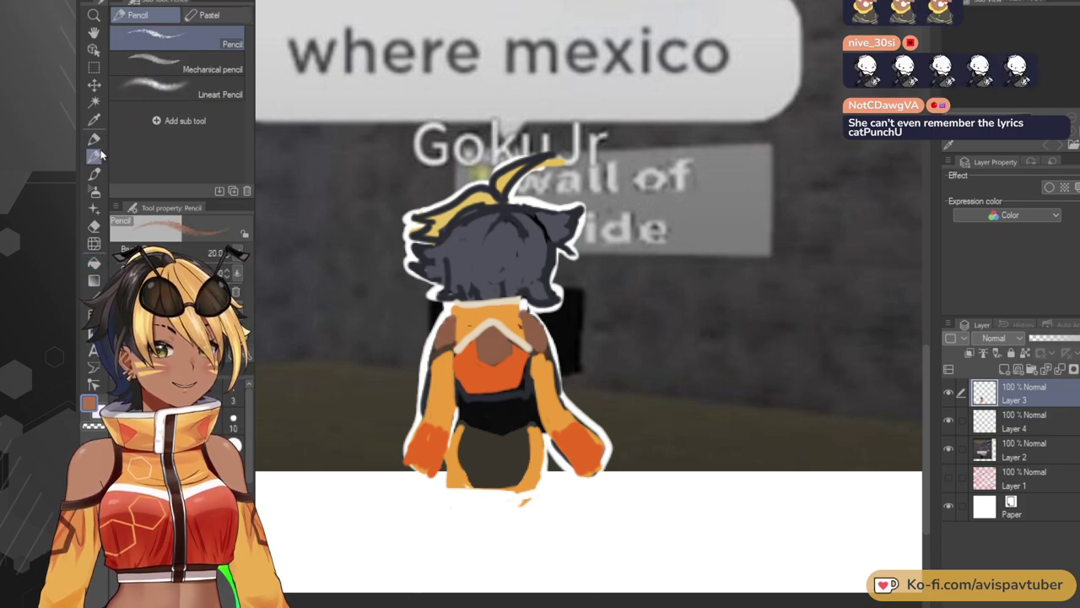
left_click(94, 138)
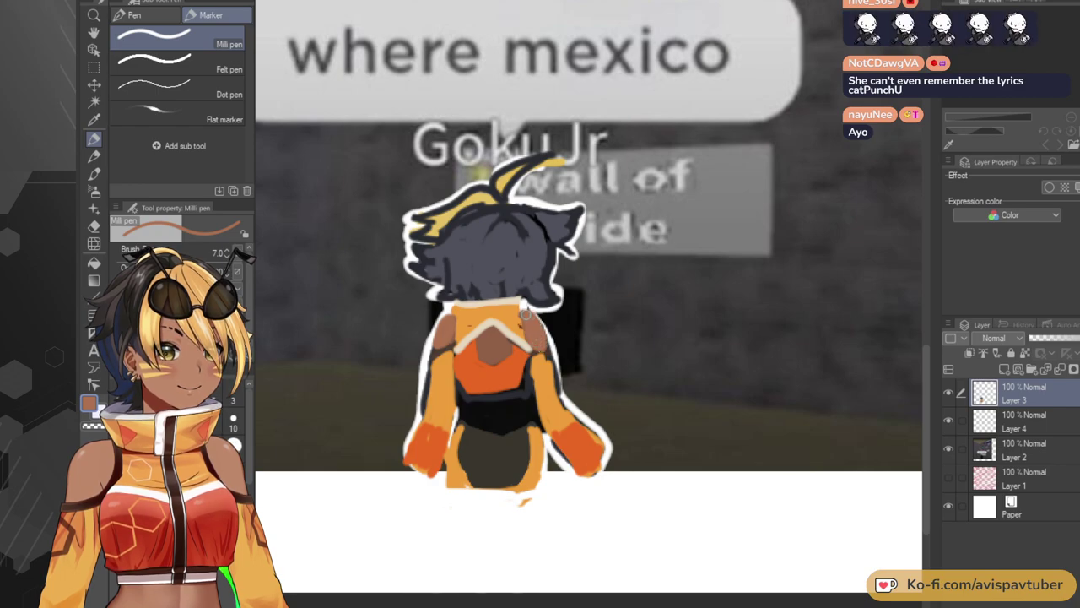
Outline the bare shoulders in the dark brown sampled from the sleeve-top band, undoing and redrawing unsatisfactory strokes.
left_click(94, 119)
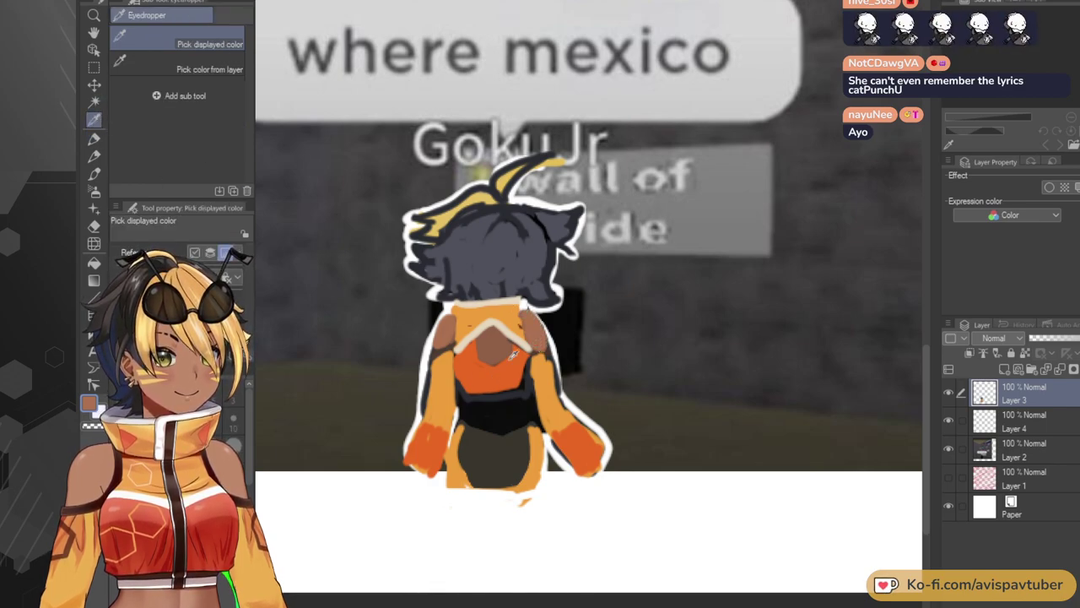
left_click(547, 351)
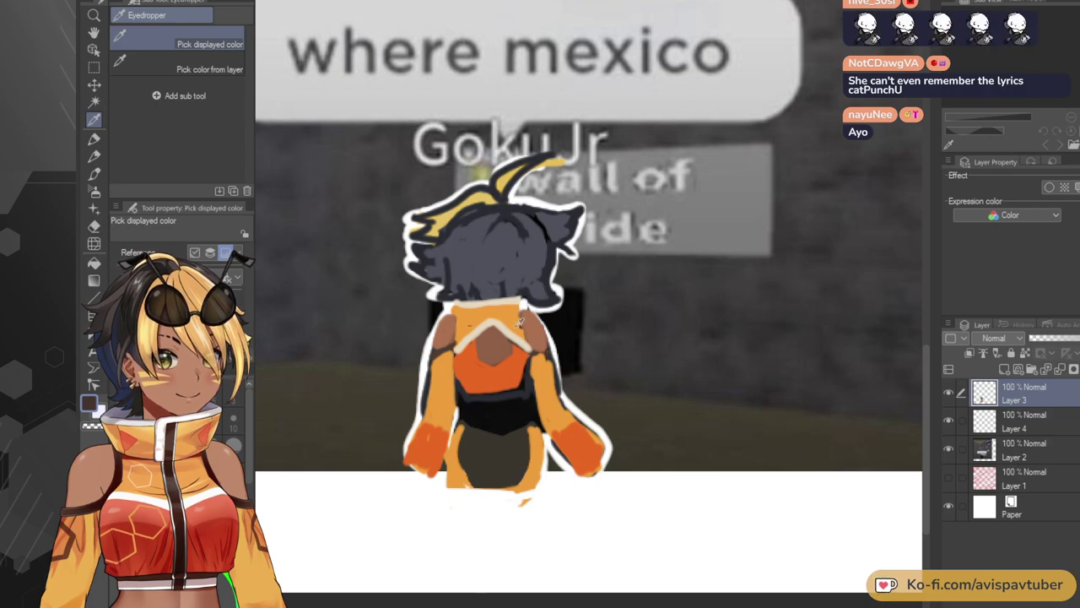
left_click(93, 137)
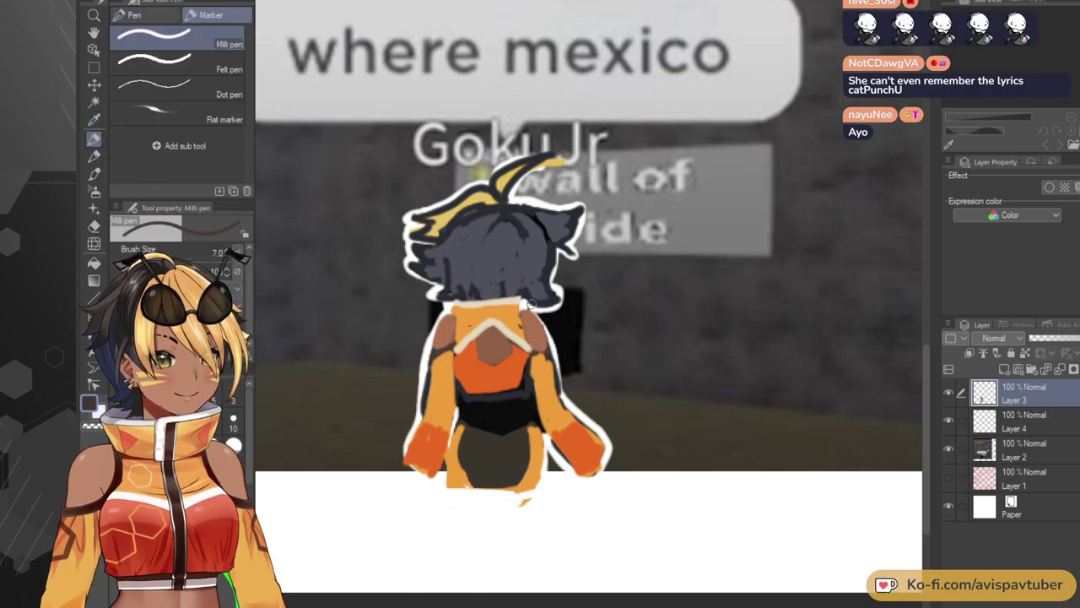
left_click_drag(524, 309, 543, 346)
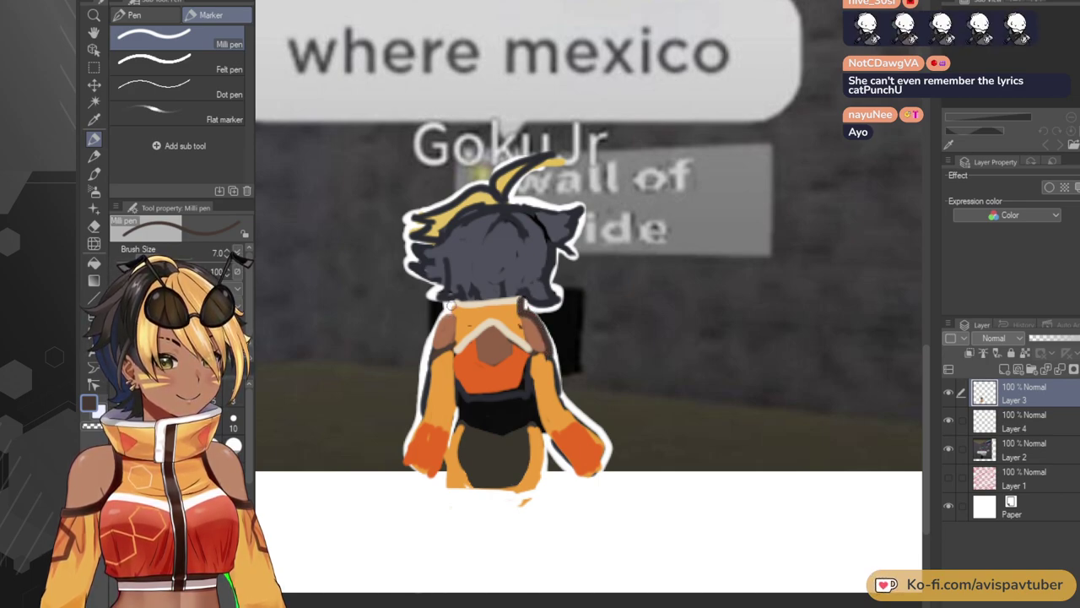
mouse_move(453, 302)
left_mouse_down()
mouse_move(429, 355)
mouse_move(457, 308)
mouse_move(443, 321)
left_mouse_up()
key("ctrl+z")
key("ctrl+z")
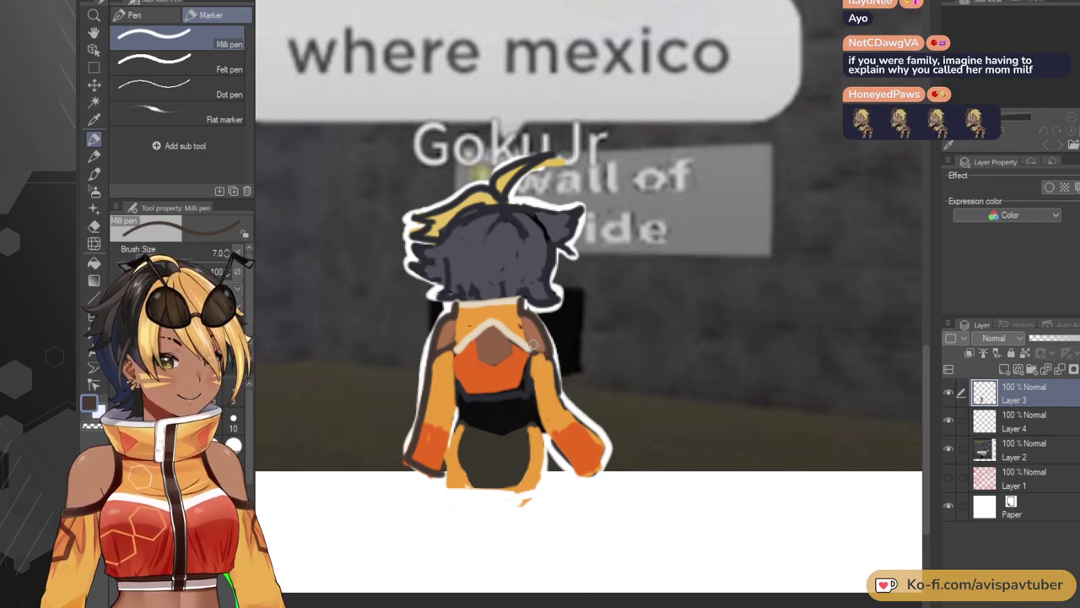
Outline the outer edges of both sleeves in the dark navy sampled from the hem of the top.
left_click(96, 117)
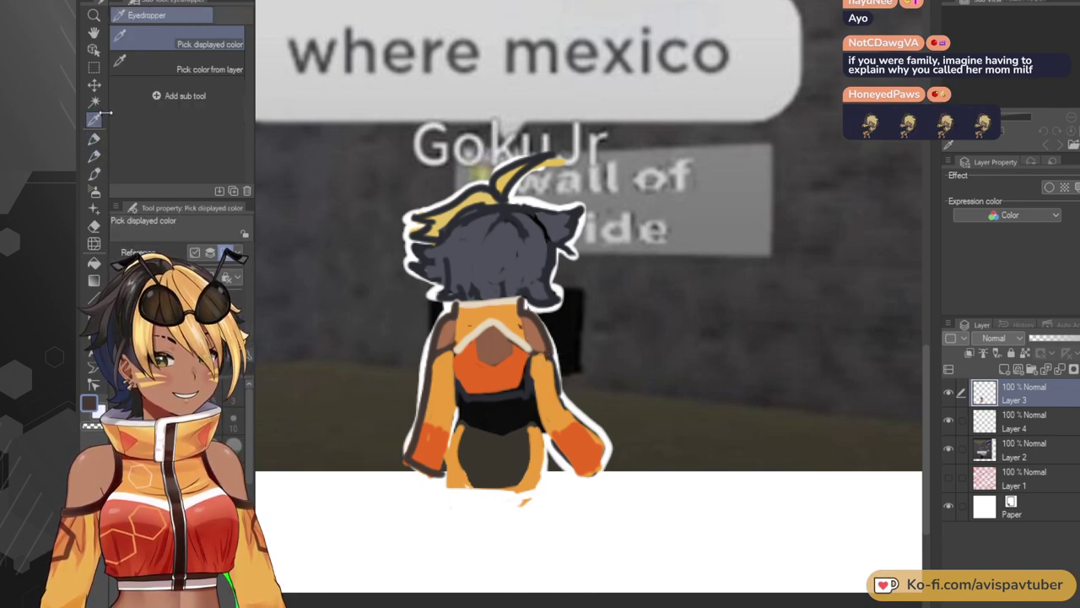
left_click(527, 389)
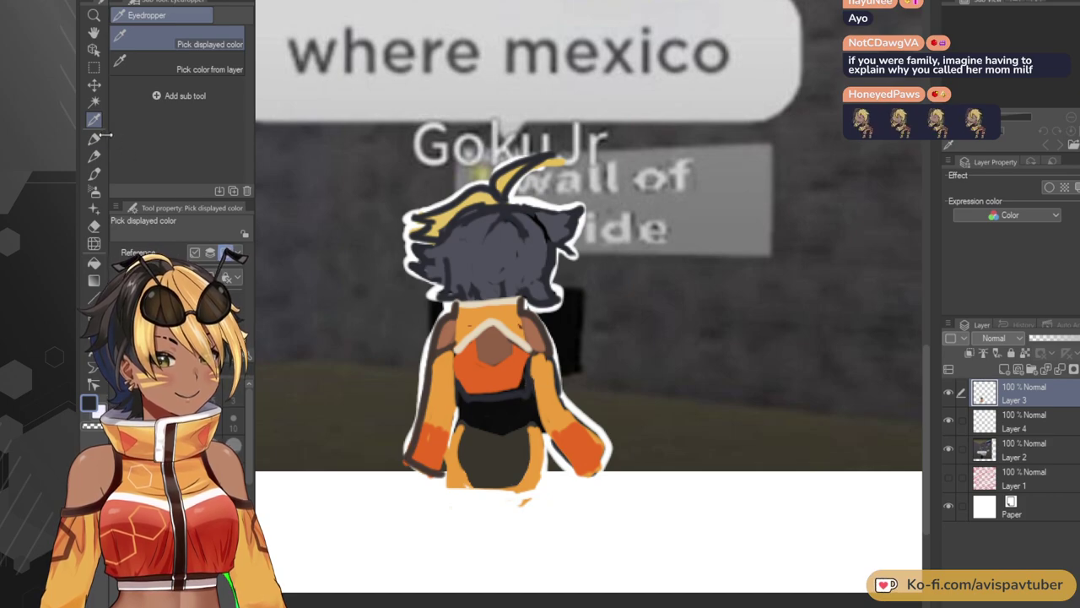
left_click(95, 138)
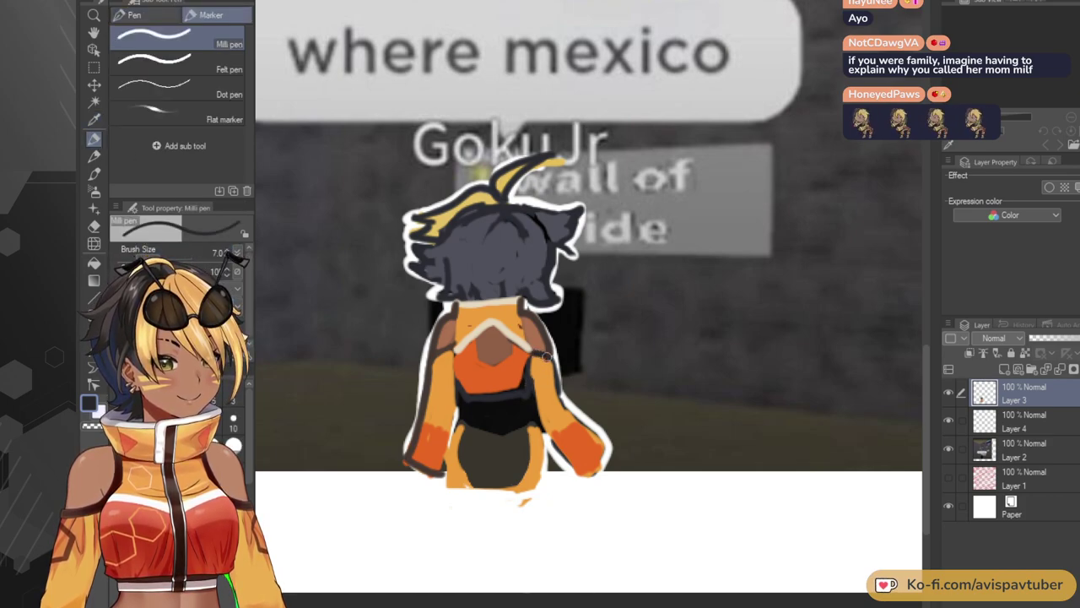
mouse_move(553, 371)
left_mouse_down()
mouse_move(574, 417)
mouse_move(606, 445)
mouse_move(588, 477)
left_mouse_up()
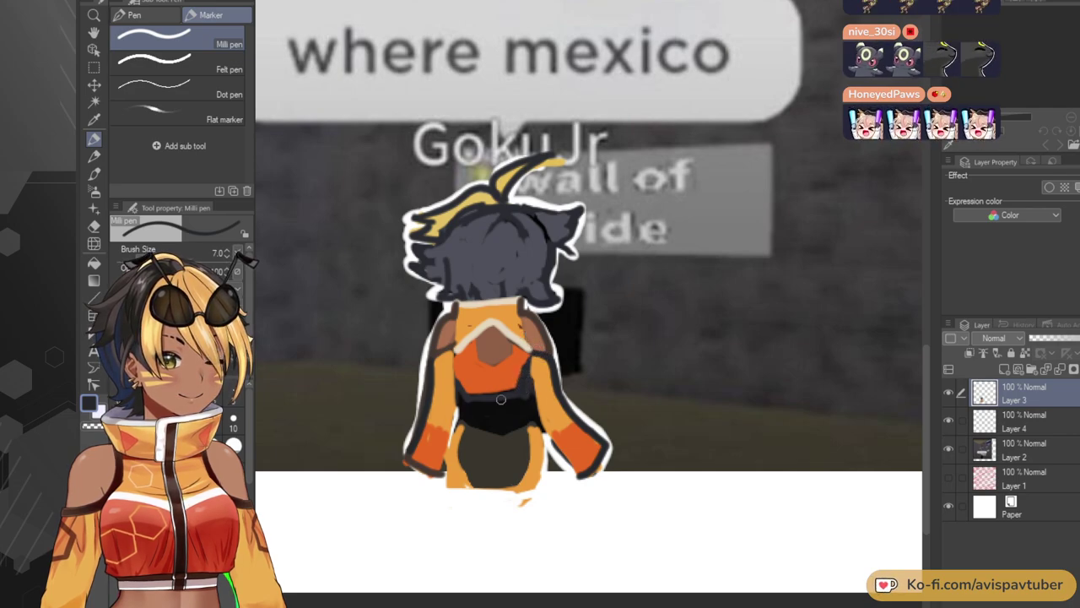
Paint the bare lower back and waist between the top and the trousers in the skin brown sampled from the back opening.
left_click(95, 121)
left_click(498, 343)
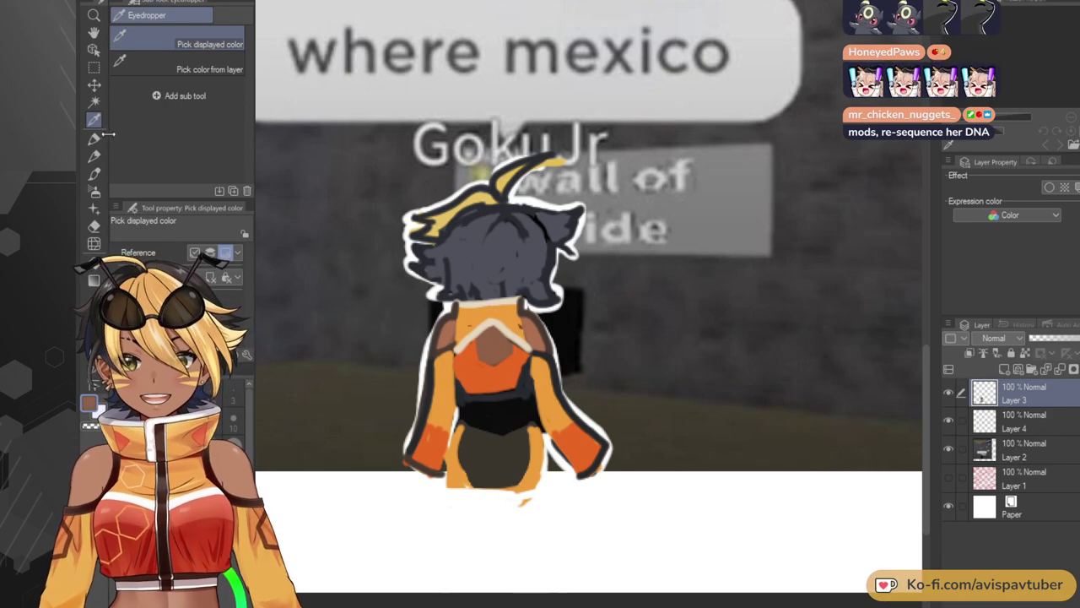
left_click(96, 139)
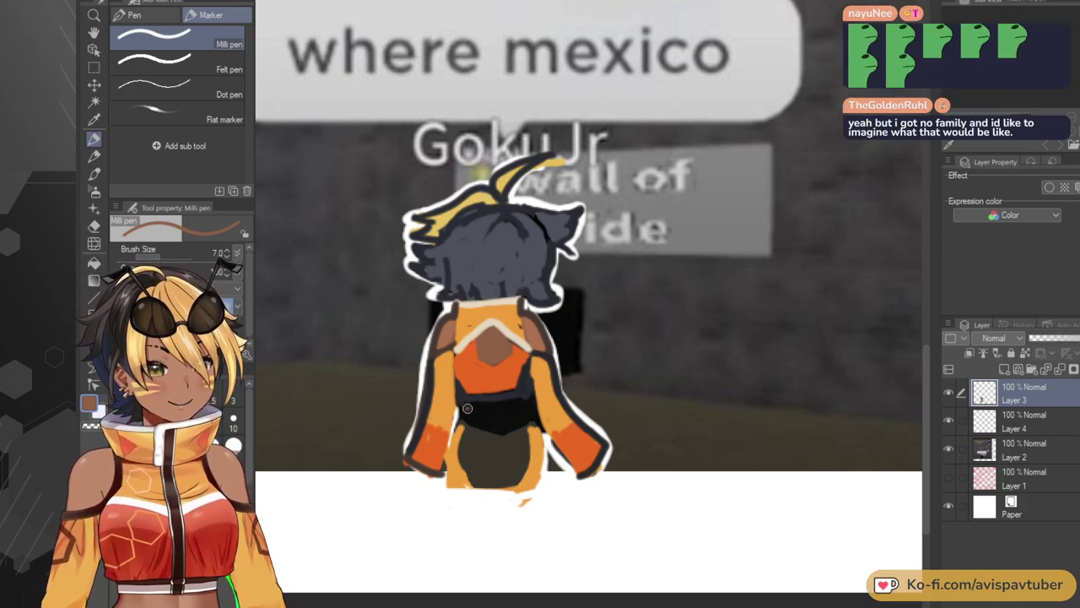
left_click_drag(466, 416, 508, 432)
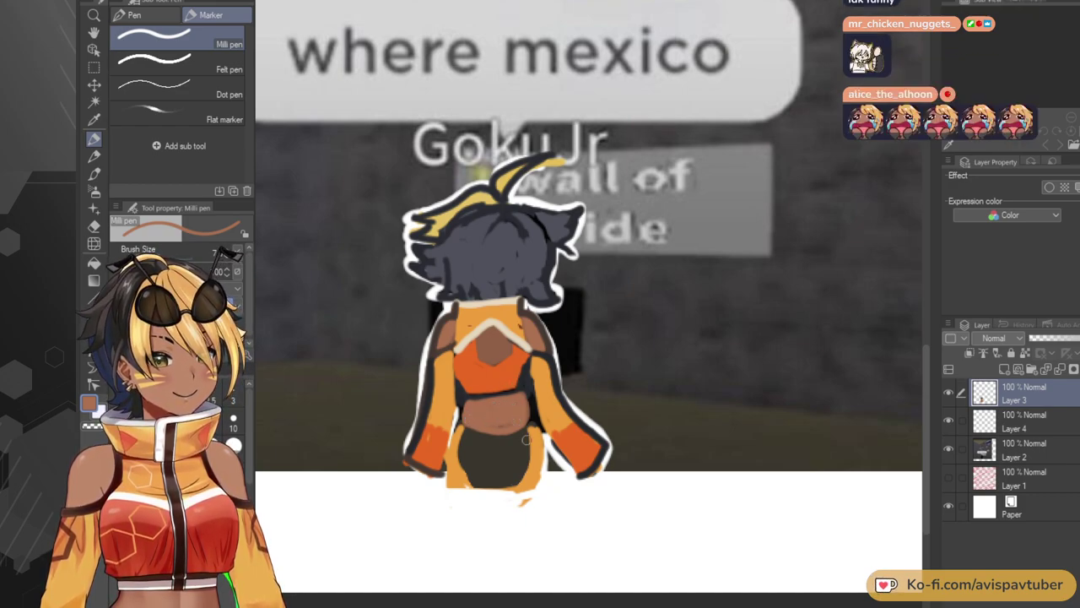
left_click(546, 409, "alt")
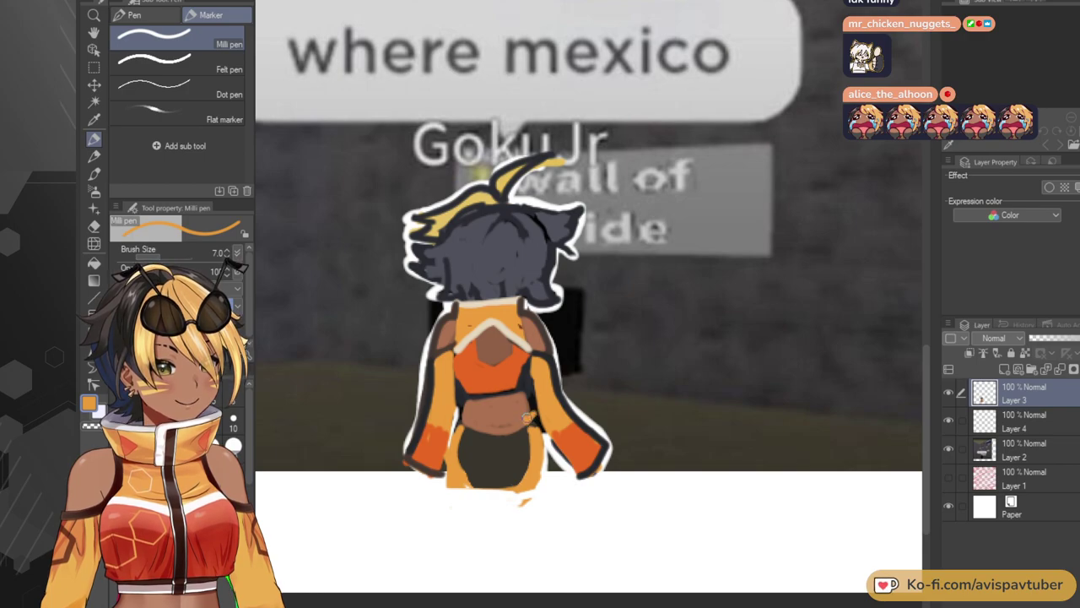
left_click(528, 422, "alt")
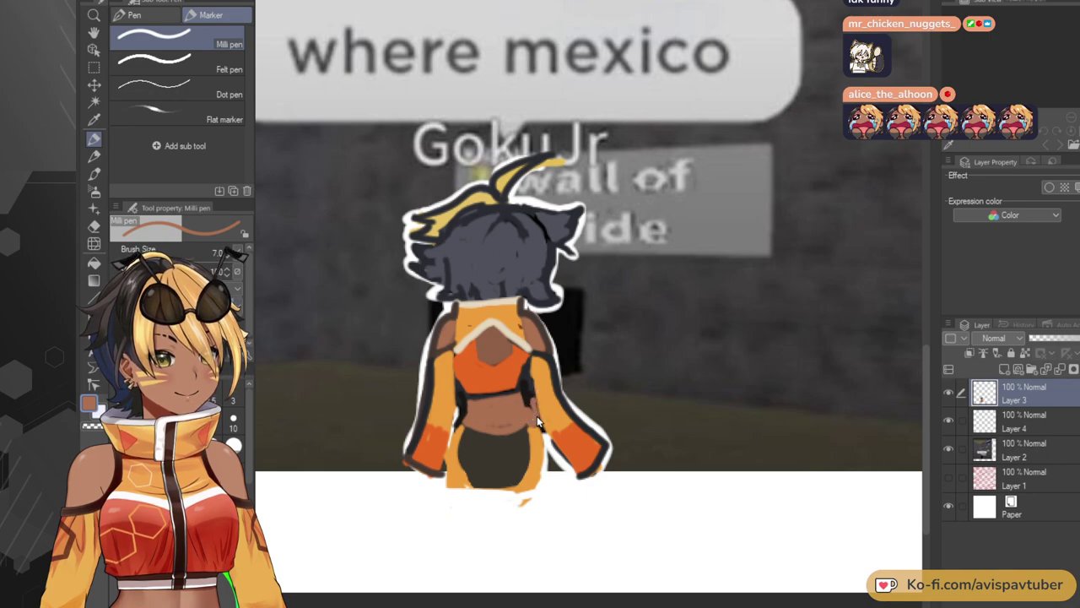
Touch up the dark navy inner sleeve edges beside the bare waist on Layer 3, using the navy sampled from those edges.
left_click(529, 395, "alt")
left_click_drag(530, 394, 536, 408)
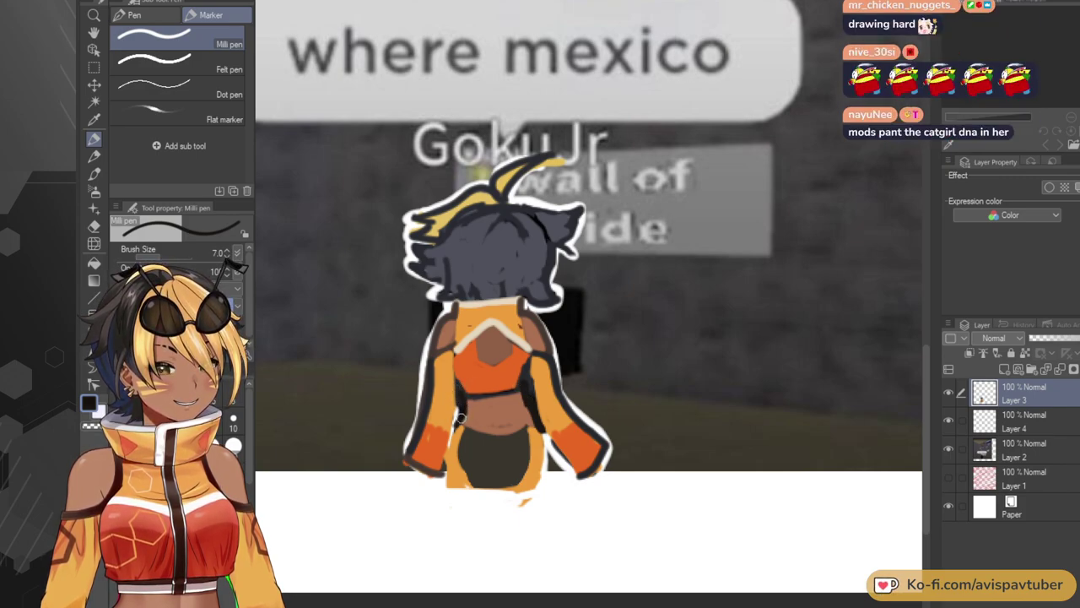
left_click(449, 408, "alt")
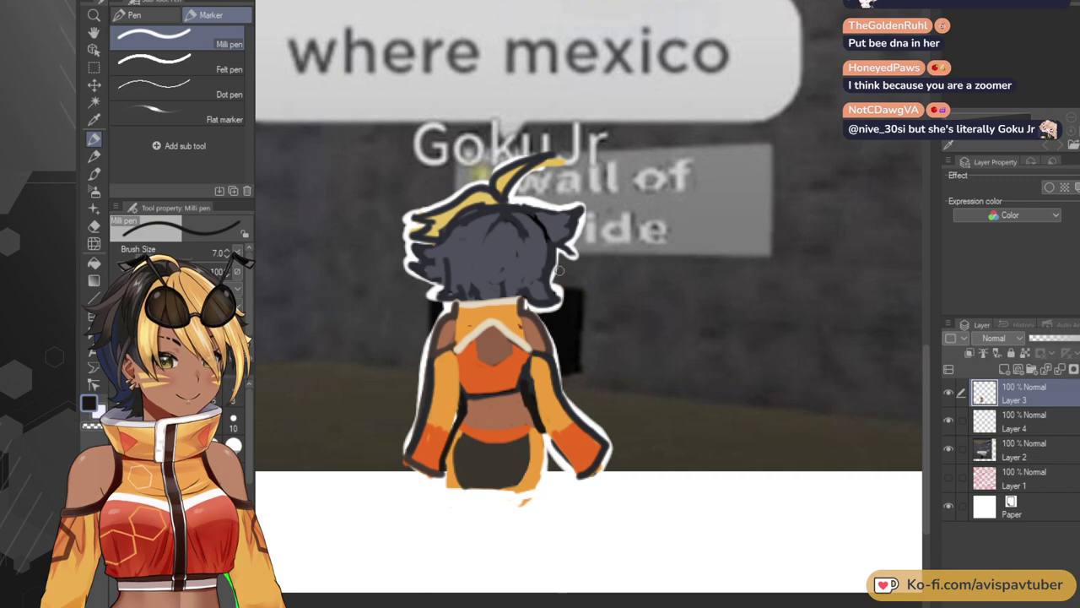
Crop the canvas to the edges of the game screenshot, cutting off the white strips beside and below it.
scroll(559, 270, "down", 4)
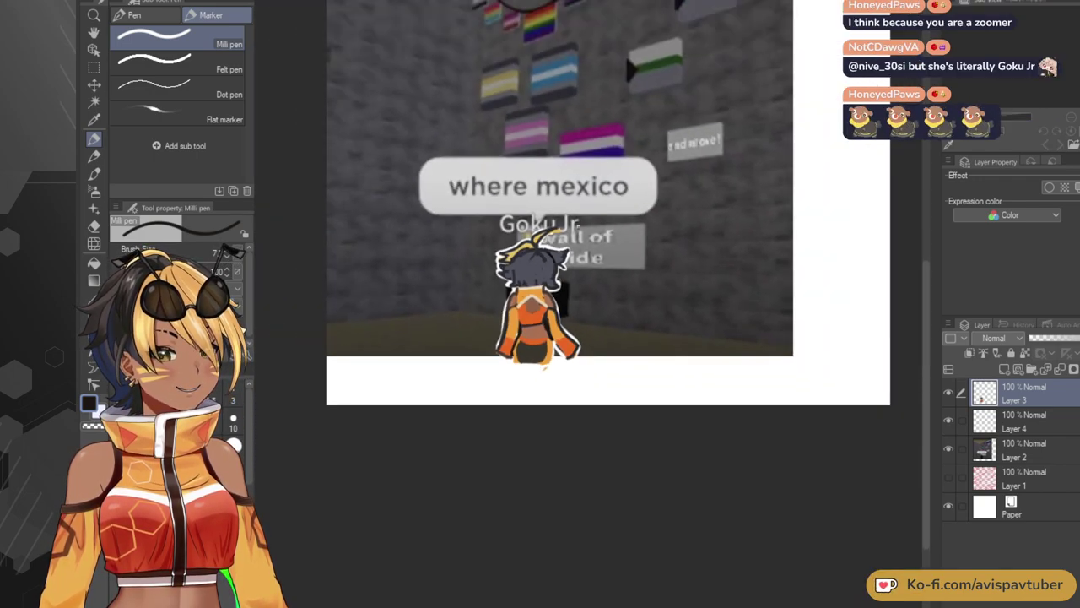
scroll(596, 61, "down", 4)
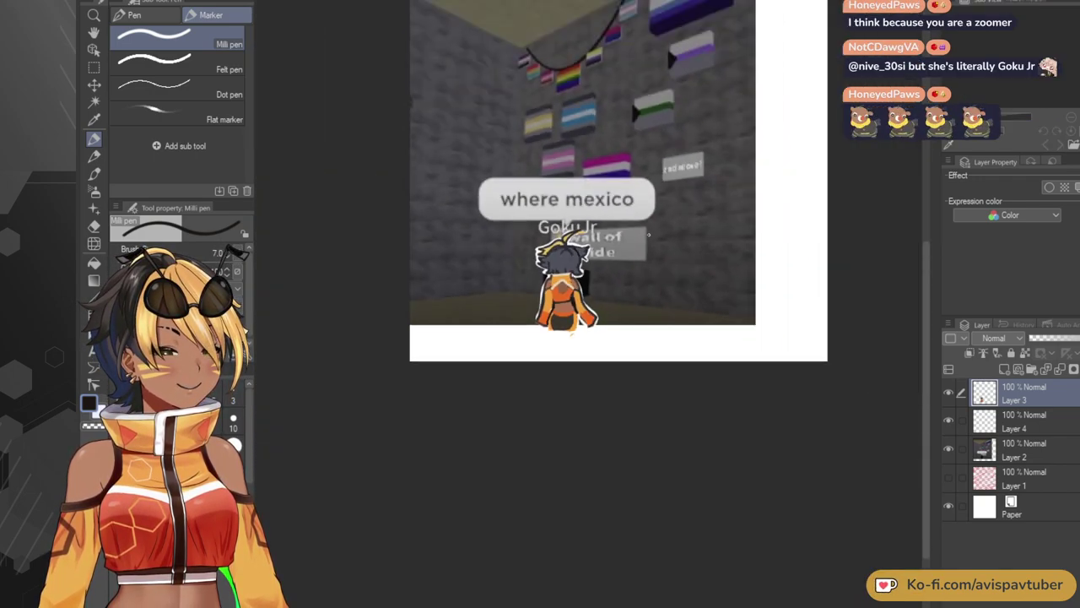
scroll(597, 62, "up", 4)
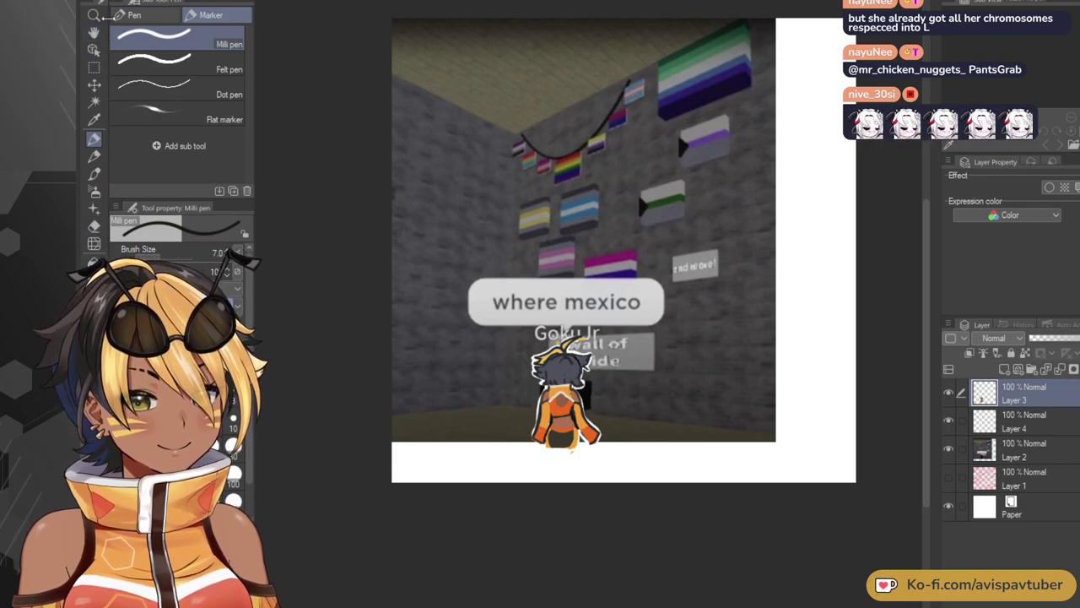
left_click(95, 51)
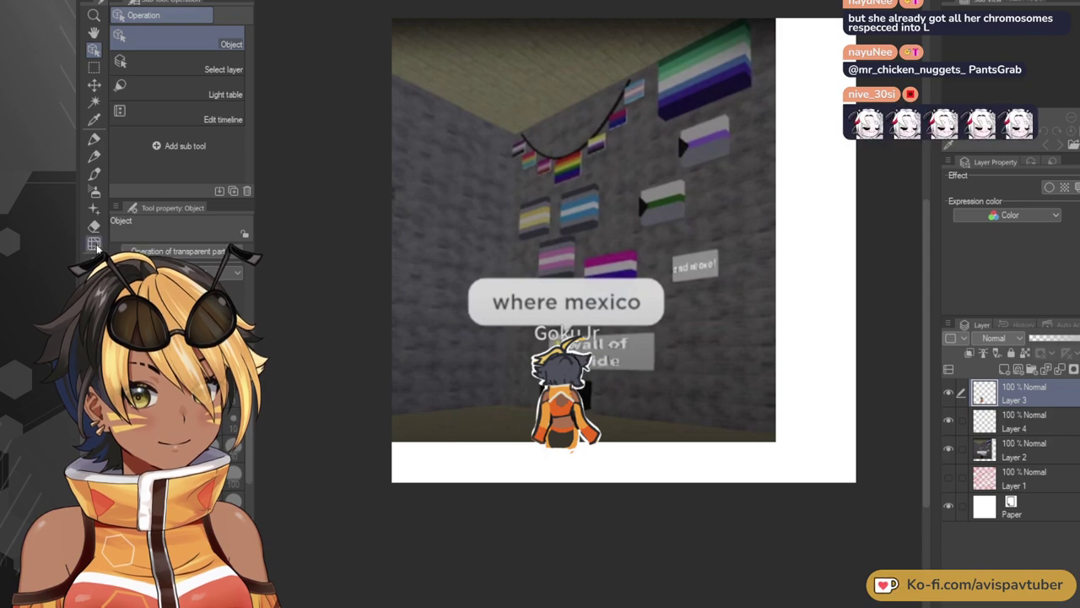
left_click(95, 140)
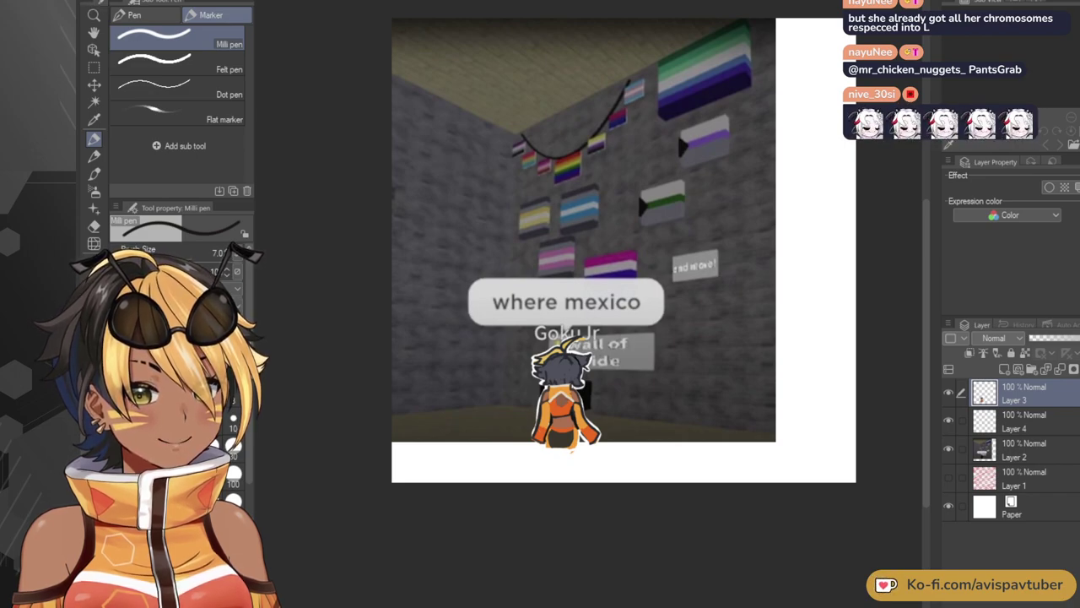
key("ctrl+t")
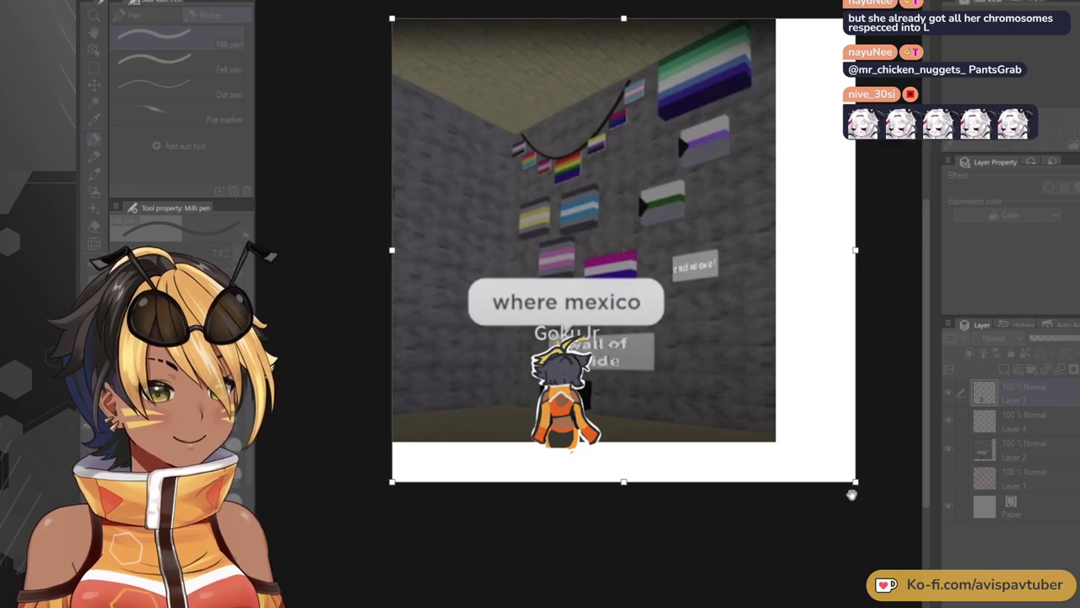
left_click_drag(857, 483, 774, 441)
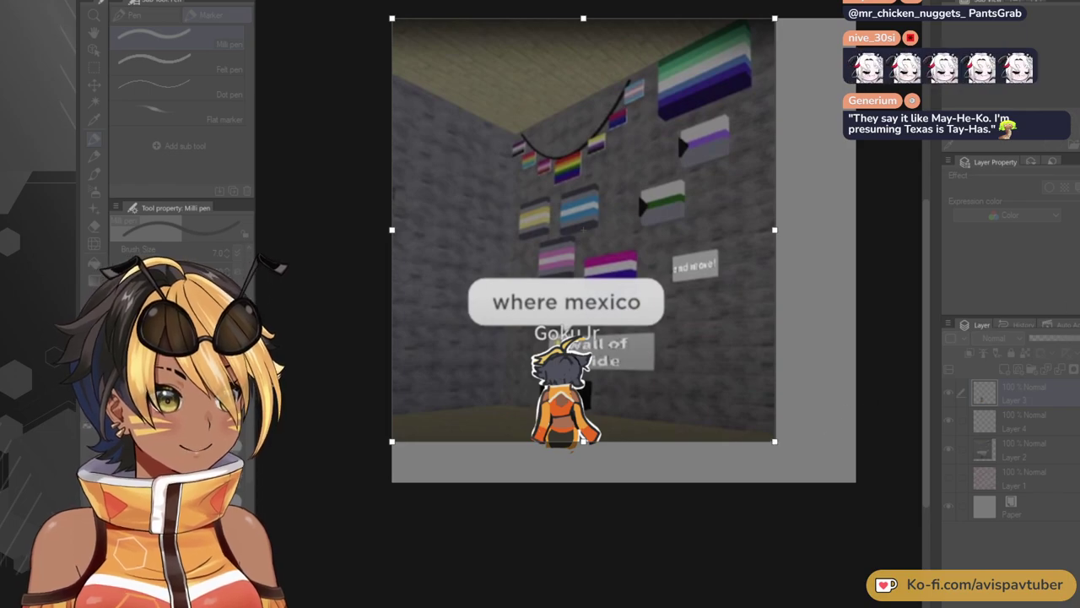
key("Return")
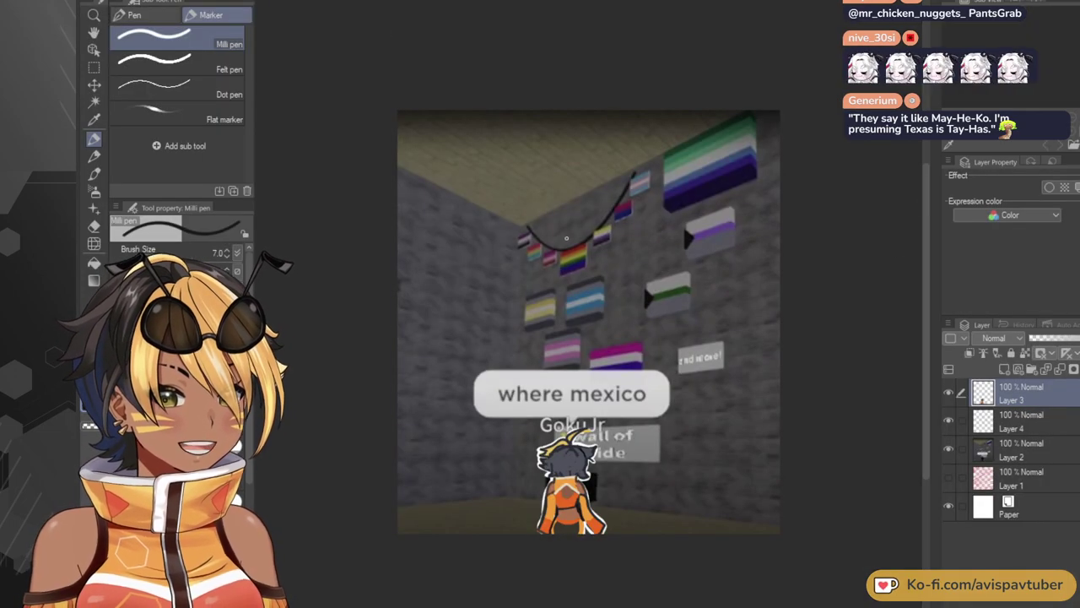
scroll(671, 522, "up", 5)
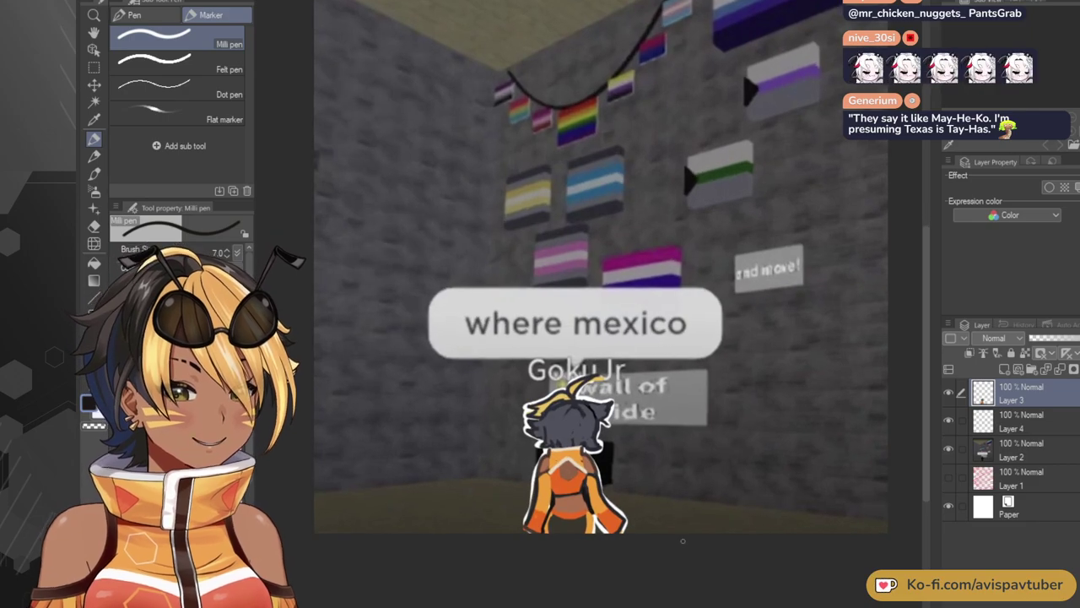
scroll(374, 250, "down", 6)
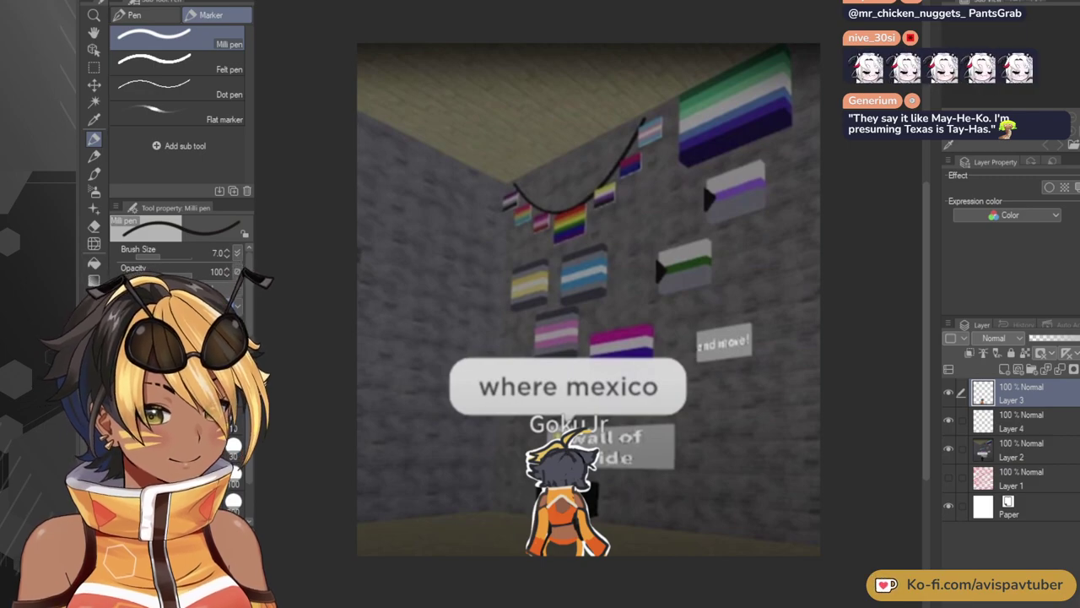
scroll(354, 551, "up", 1)
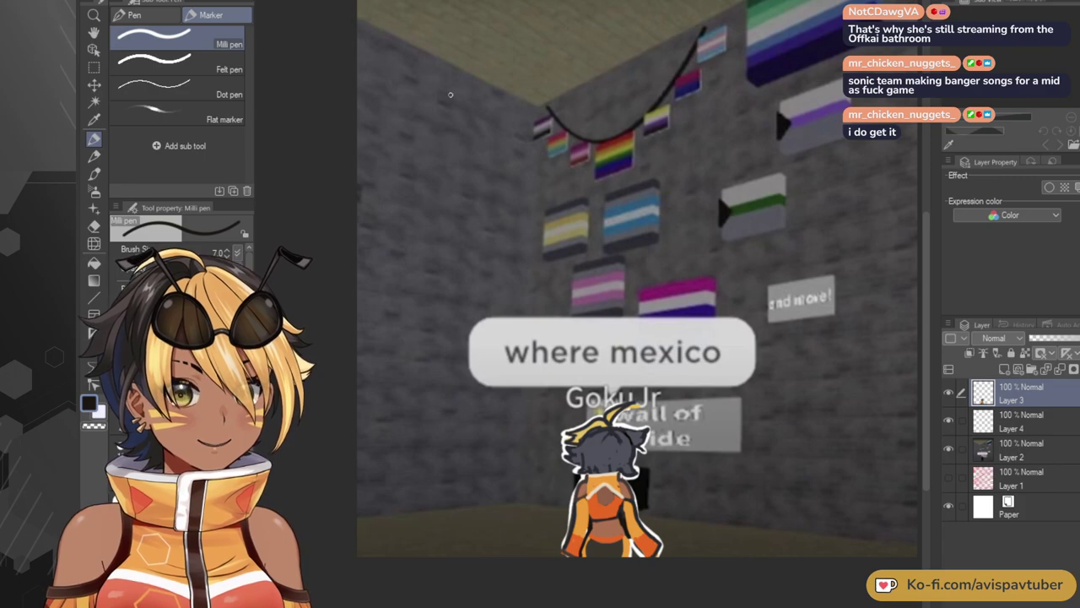
Create a new blank canvas and paste the photo of the man in the denim jacket onto it.
left_click(145, 62)
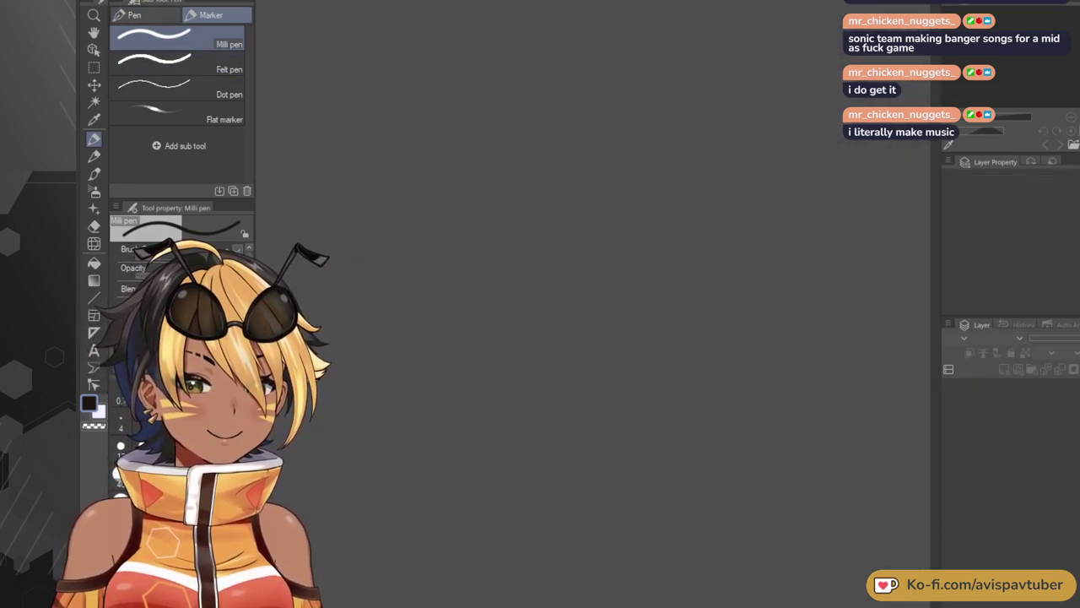
left_click(337, 162)
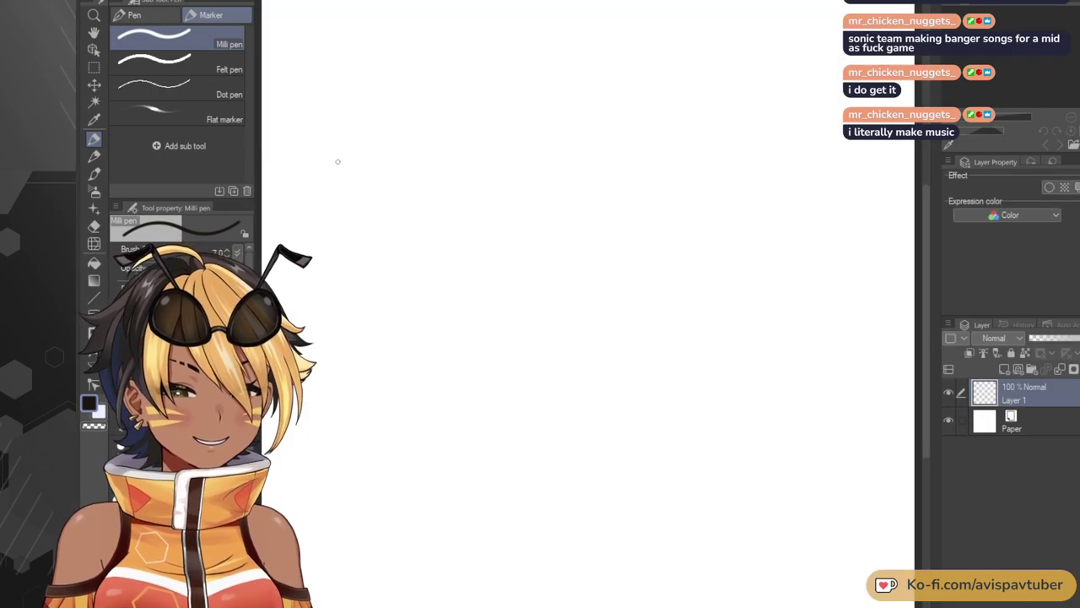
key("ctrl+v")
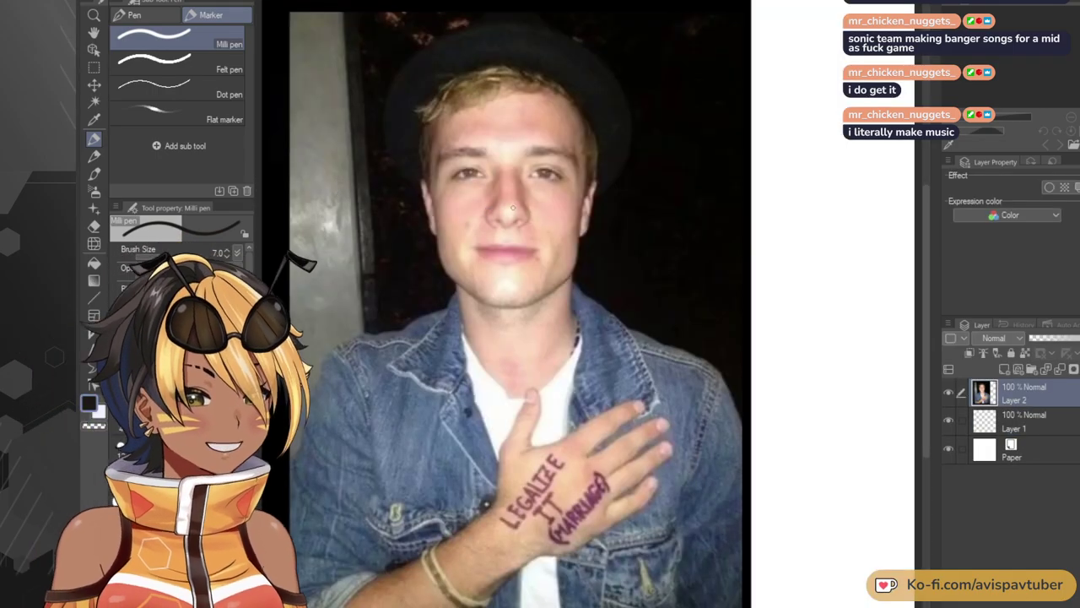
Add a new empty layer above the photo and lower the photo layer's opacity to 37 %.
scroll(513, 207, "down", 1)
scroll(551, 209, "up", 1)
scroll(568, 209, "up", 1)
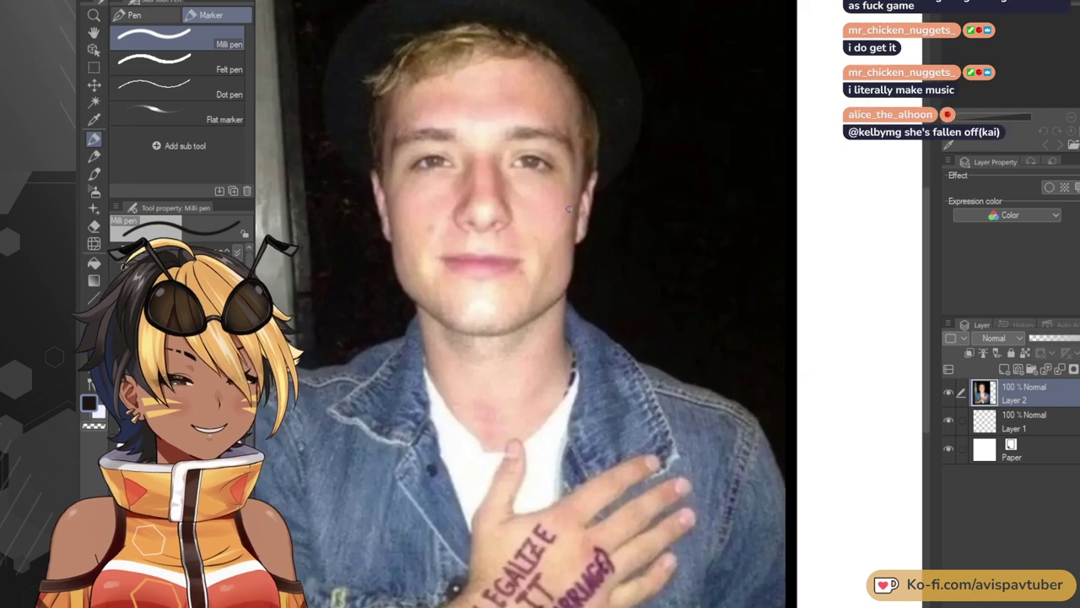
scroll(568, 209, "down", 2)
scroll(561, 219, "up", 1)
scroll(550, 233, "down", 2)
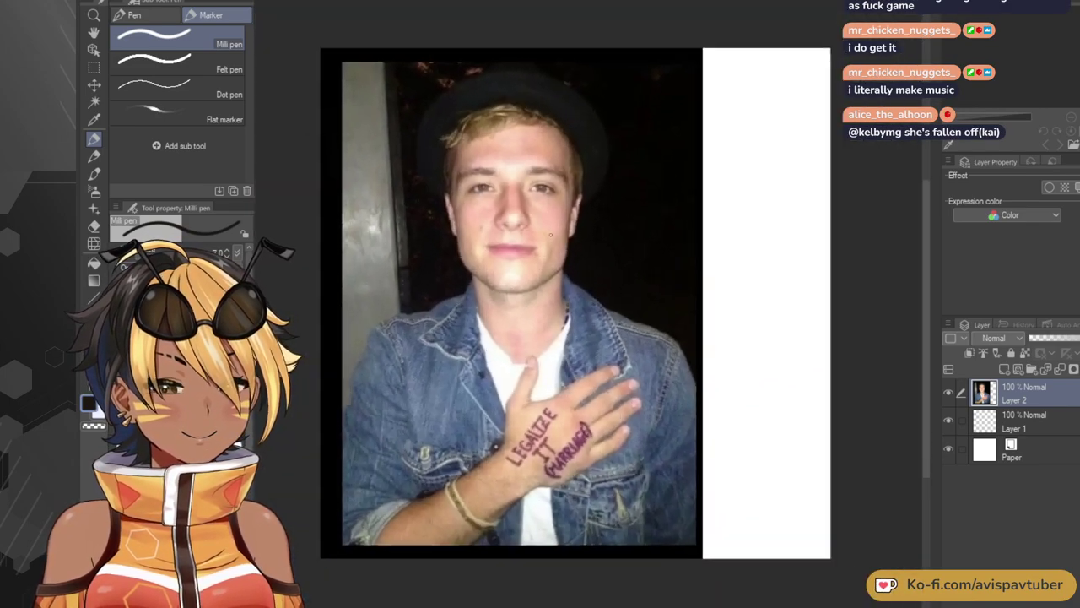
scroll(551, 235, "up", 1)
scroll(550, 235, "down", 2)
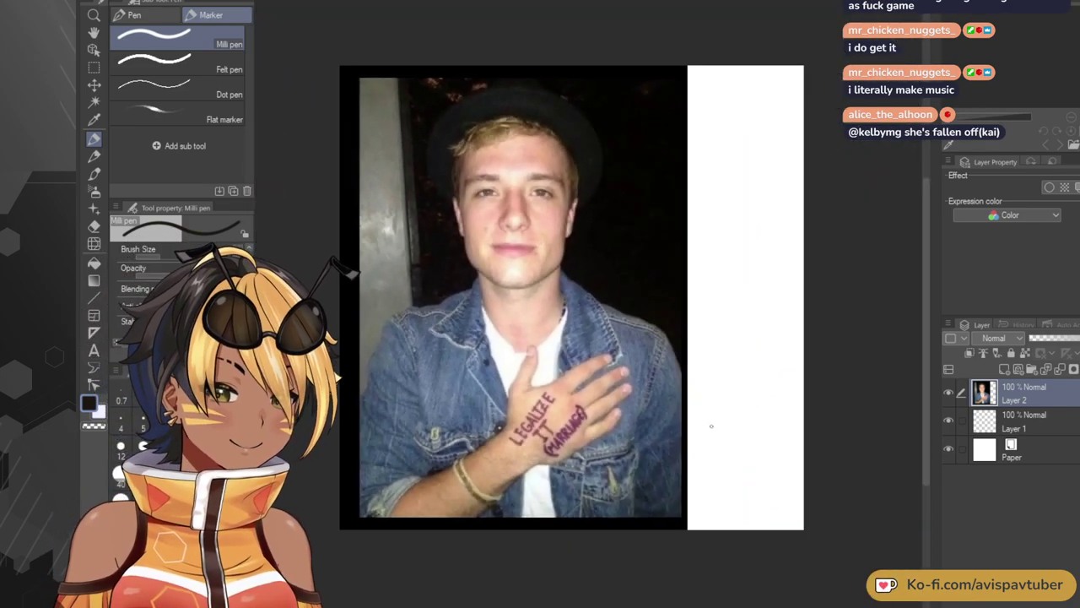
left_click(1004, 373)
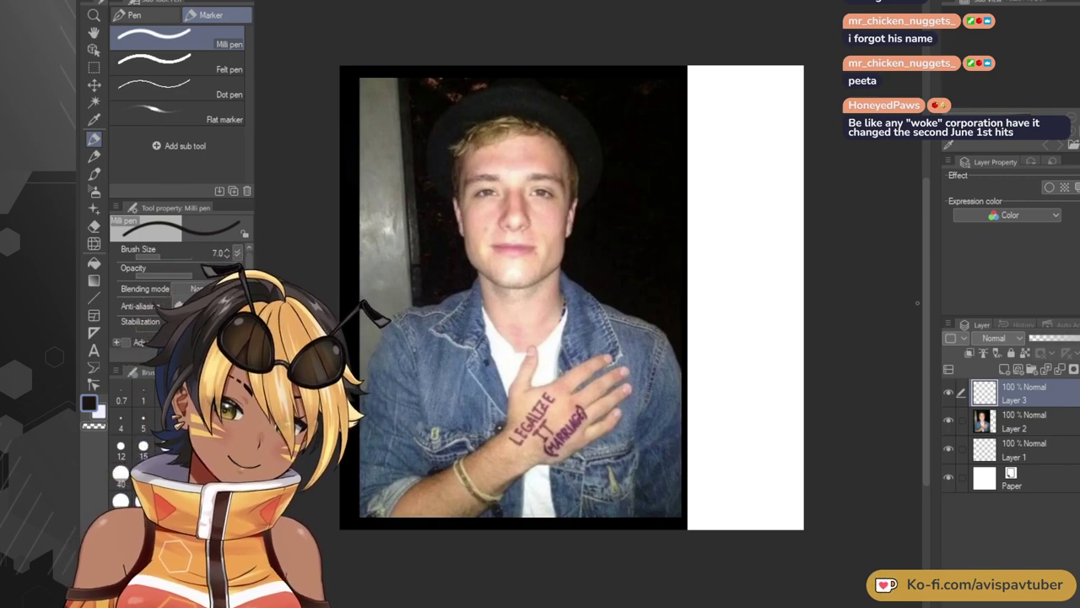
left_click(1073, 432)
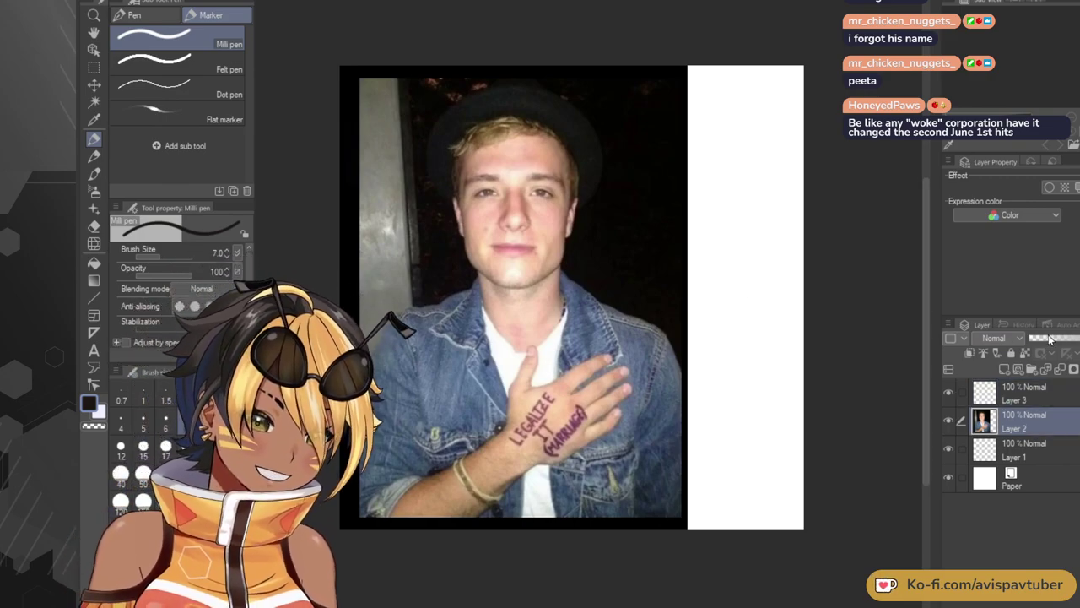
left_click(1050, 340)
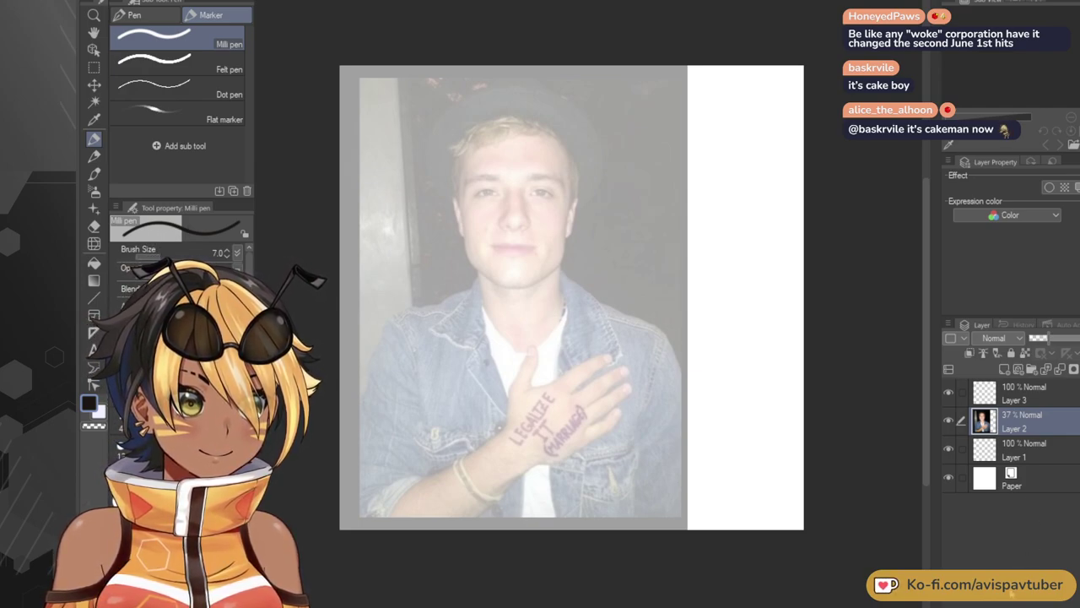
Examine the character's reference sheet, including both full-body outfits and the close-up of the hair, face and collar.
key("ctrl+Tab")
scroll(567, 244, "up", 1)
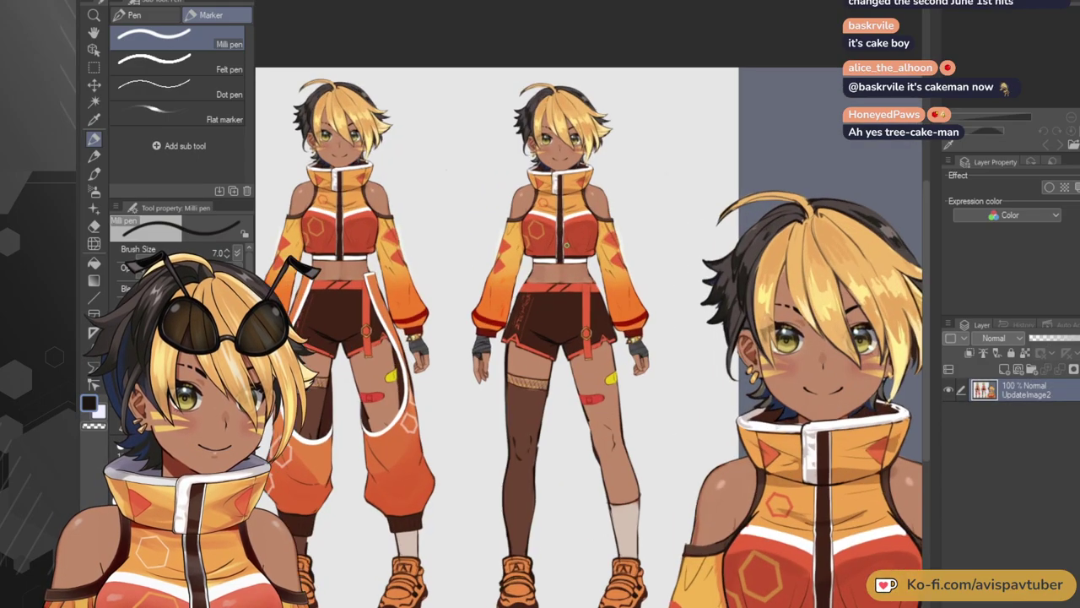
scroll(566, 245, "up", 3)
scroll(567, 244, "down", 5)
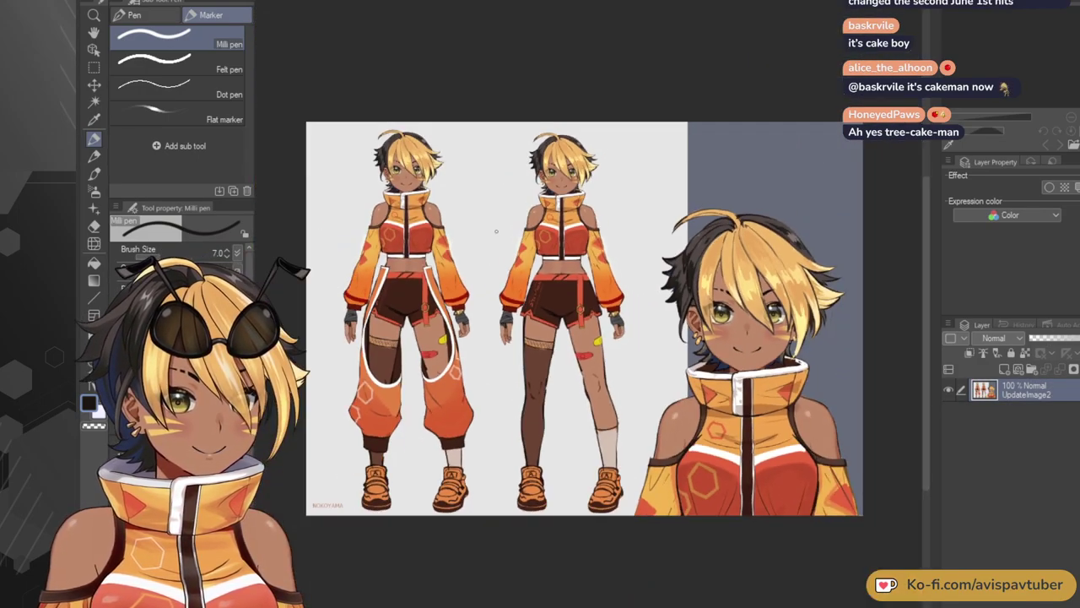
scroll(497, 230, "up", 4)
scroll(439, 410, "down", 1)
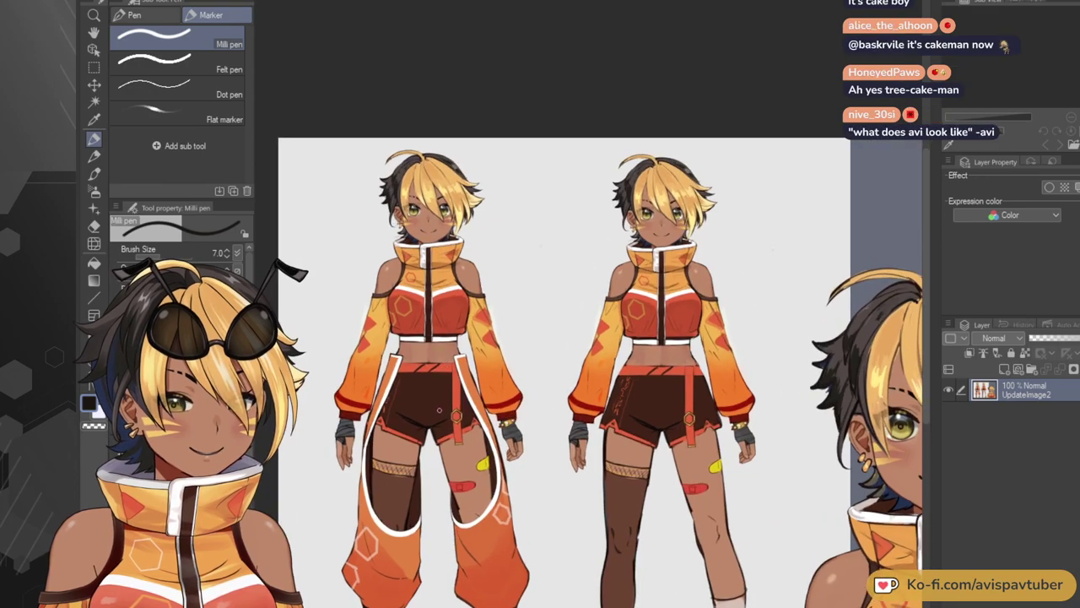
scroll(439, 410, "up", 1)
scroll(439, 410, "down", 3)
scroll(770, 499, "up", 2)
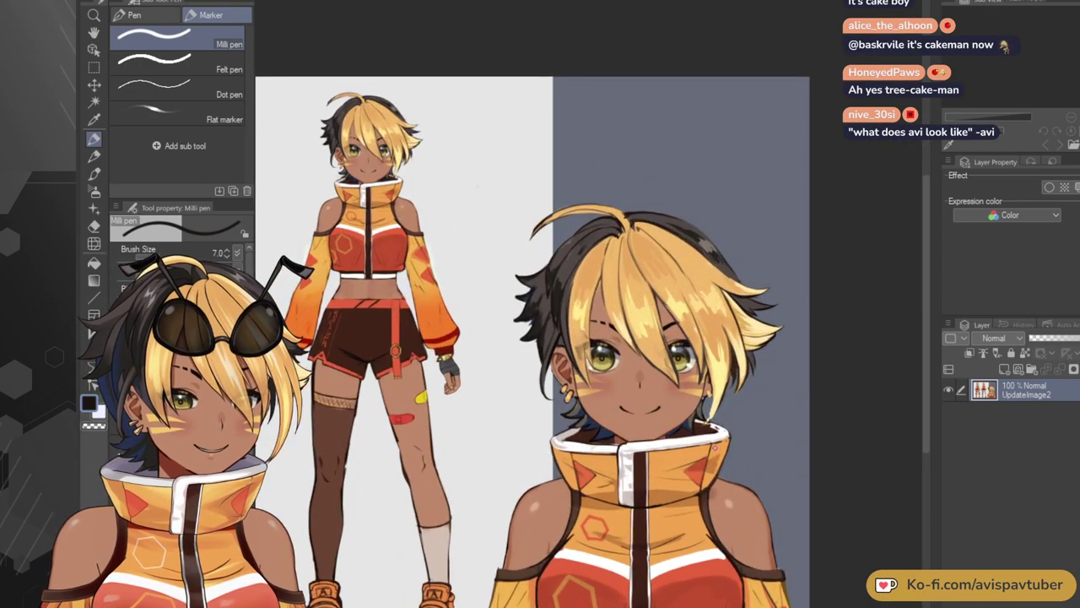
scroll(353, 115, "up", 2)
scroll(353, 116, "up", 1)
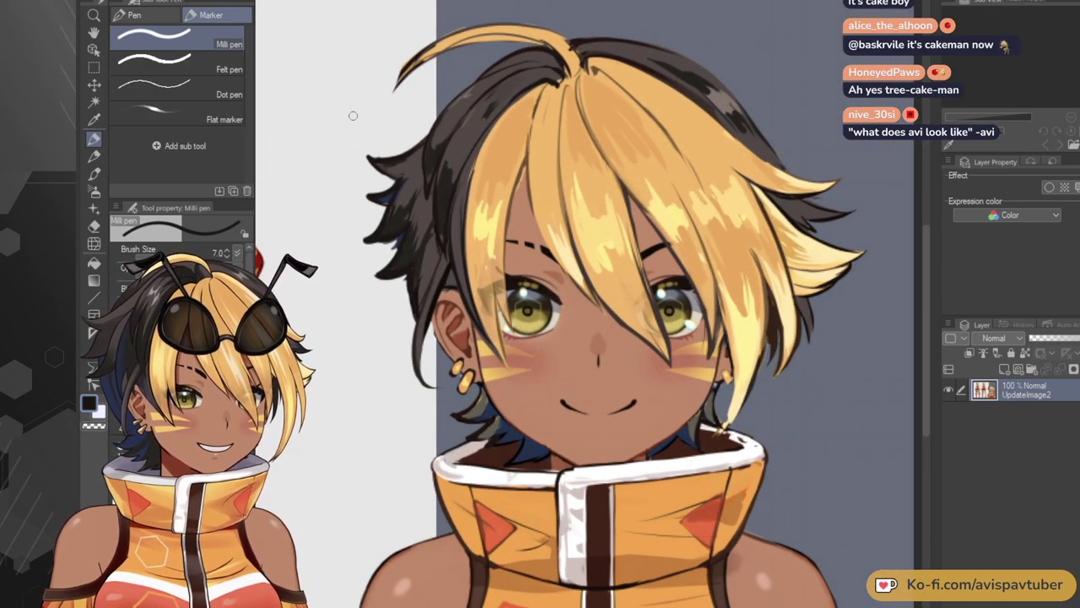
scroll(531, 134, "down", 1)
scroll(530, 134, "down", 1)
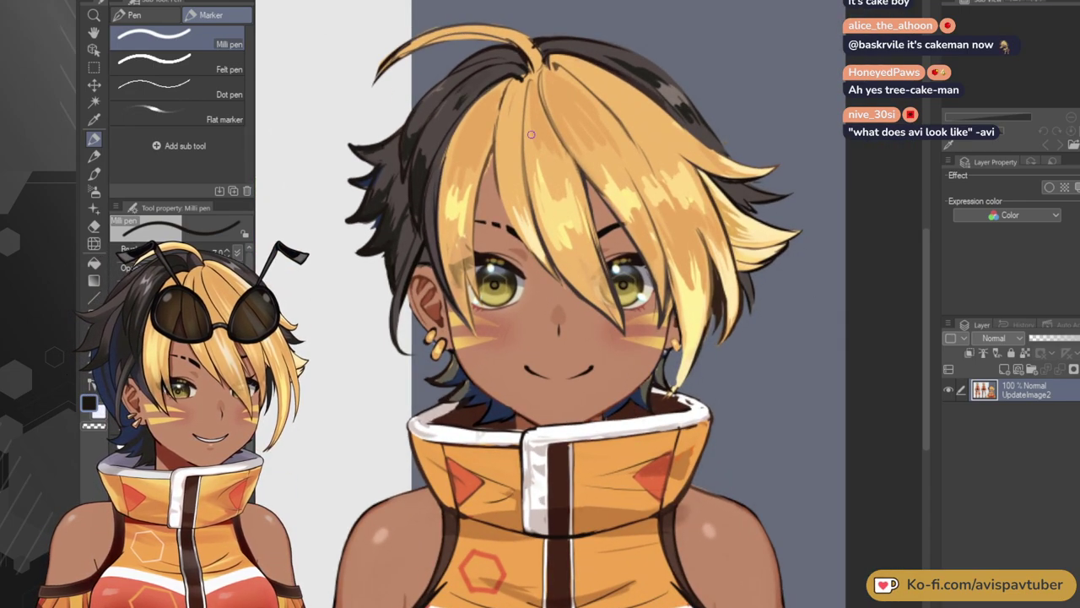
scroll(531, 134, "up", 5)
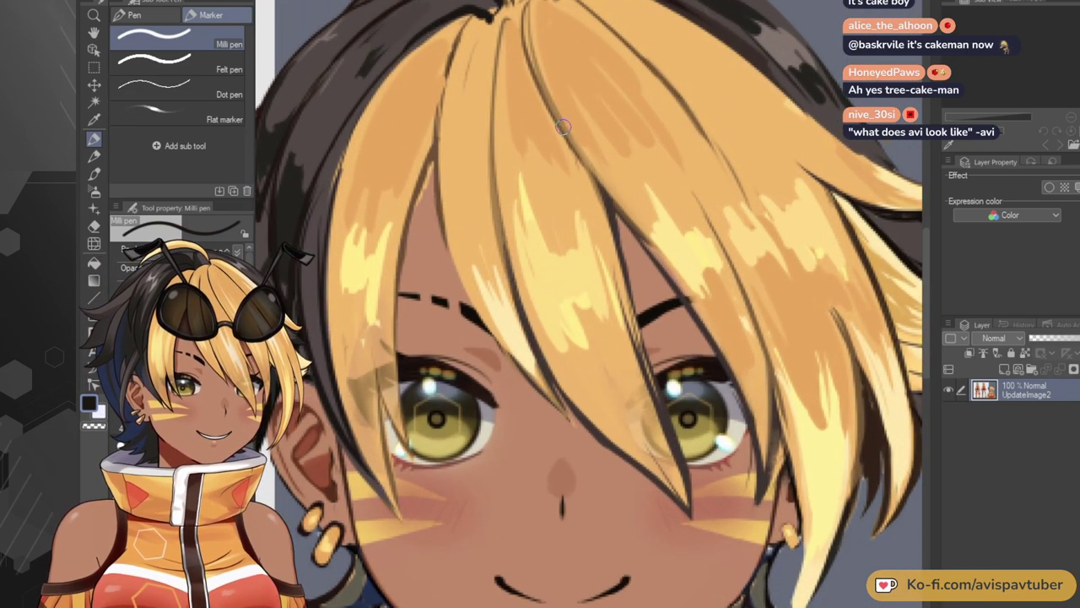
scroll(531, 214, "down", 5)
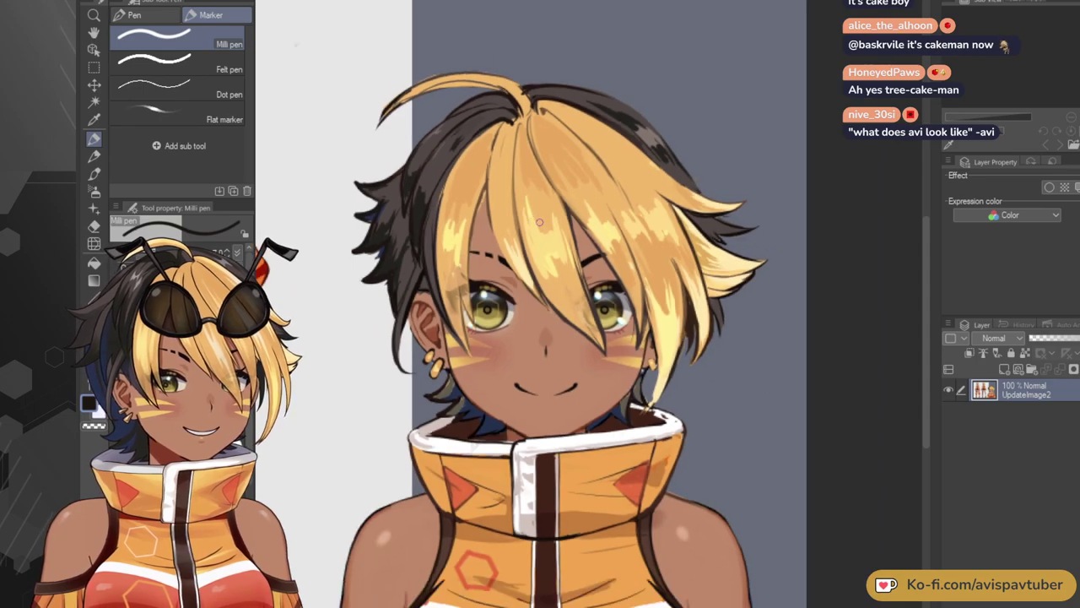
scroll(632, 448, "up", 3)
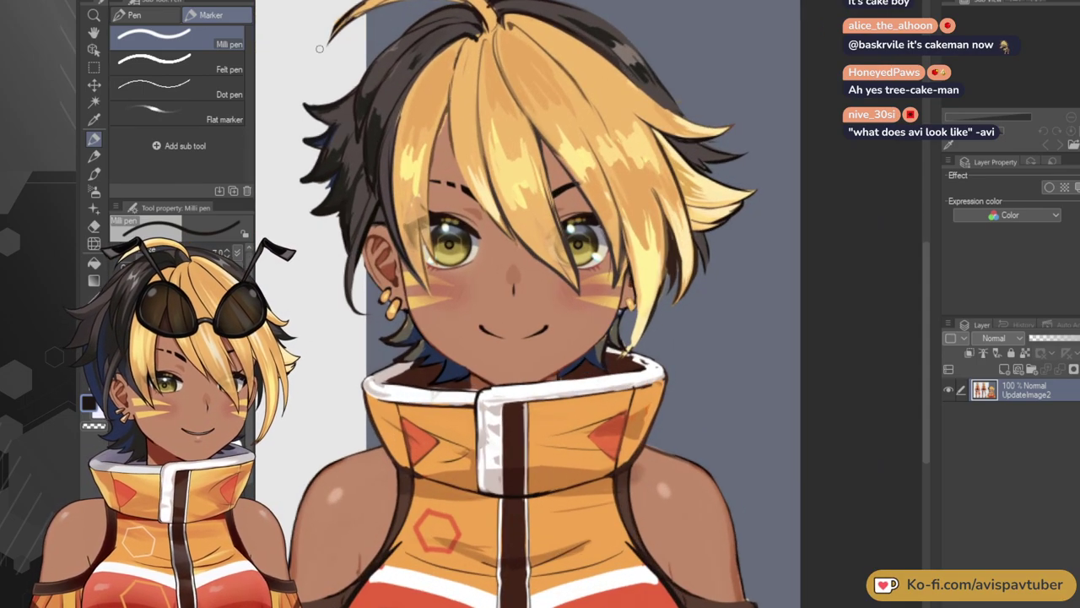
Return to the canvas with the faded photo and make the empty Layer 3 above it active.
key("ctrl+Tab")
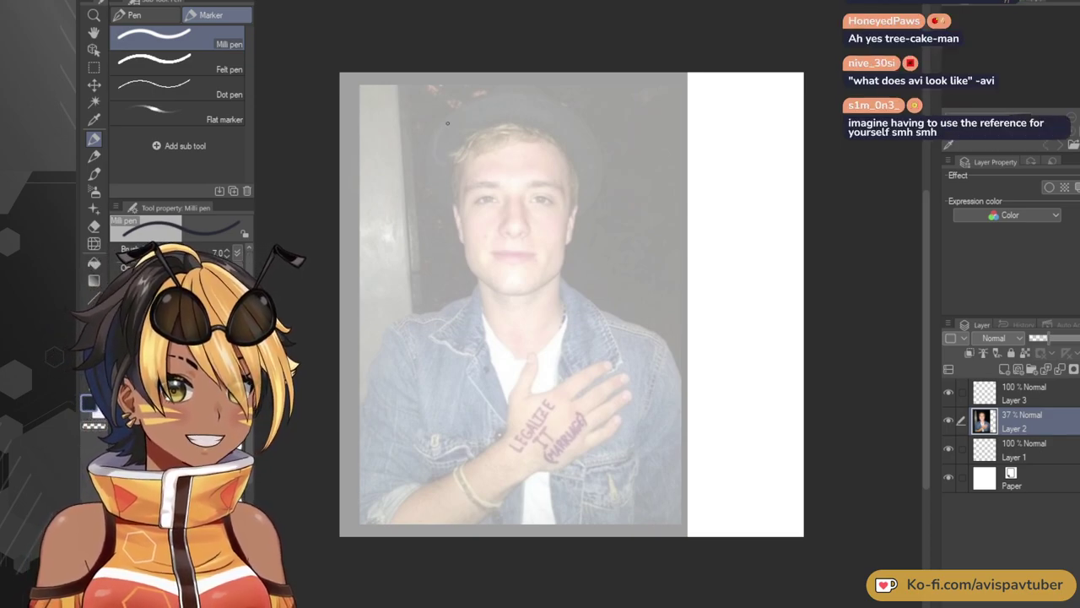
left_click(970, 396)
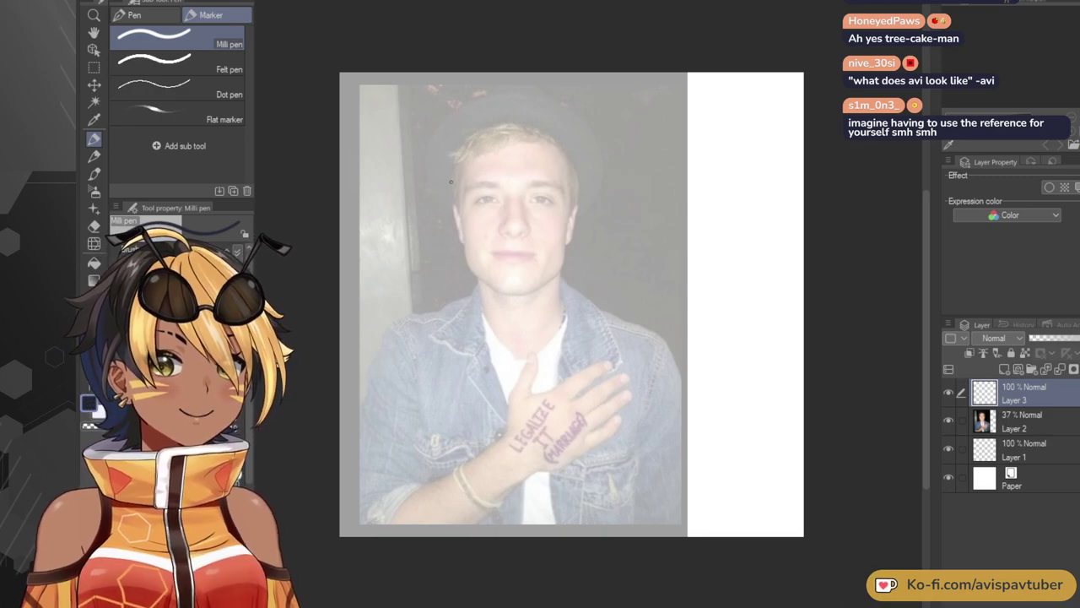
Try sketching a rounded head outline over the man's face on Layer 3 with the Milli pen, undoing the strokes.
mouse_move(569, 152)
left_mouse_down()
mouse_move(466, 147)
mouse_move(477, 265)
mouse_move(559, 235)
left_mouse_up()
key("ctrl+z")
mouse_move(550, 125)
left_mouse_down()
mouse_move(465, 132)
mouse_move(554, 245)
mouse_move(557, 116)
mouse_move(461, 145)
mouse_move(523, 245)
mouse_move(529, 125)
mouse_move(519, 132)
mouse_move(565, 166)
left_mouse_up()
key("ctrl+z")
key("ctrl+z")
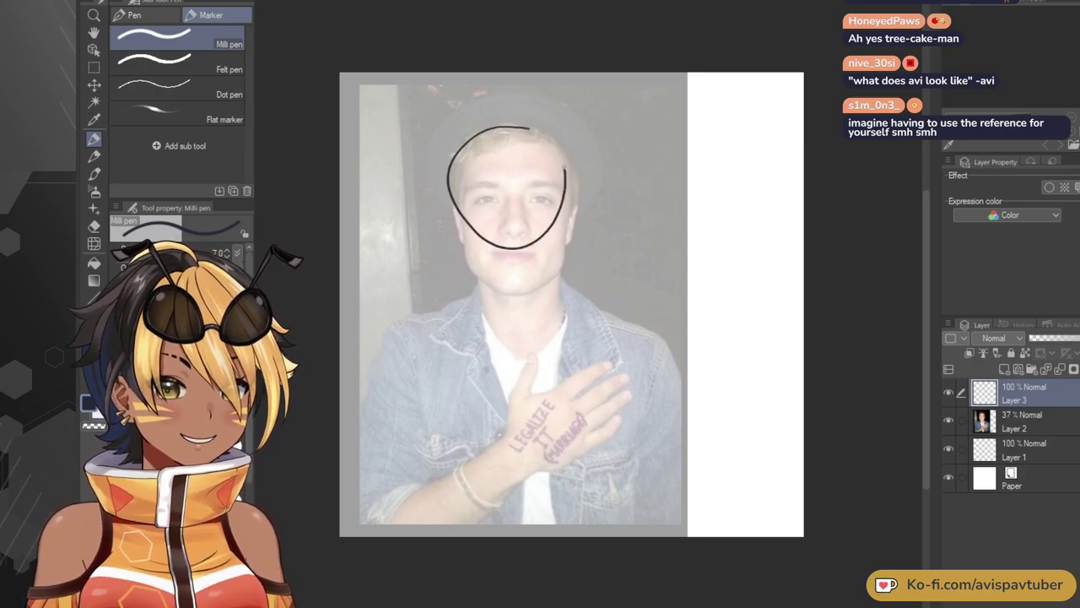
key("ctrl+z")
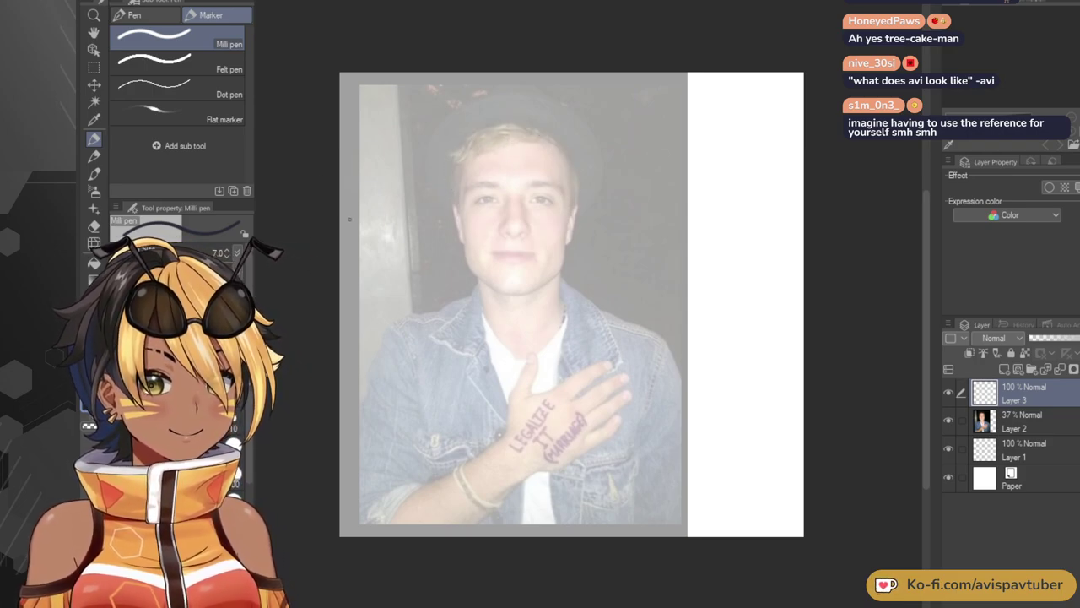
Try outlining the rounded skull and the jaw over the man's face on Layer 3, undoing the strokes.
mouse_move(543, 119)
left_mouse_down()
mouse_move(469, 148)
mouse_move(561, 125)
mouse_move(511, 245)
mouse_move(502, 142)
left_mouse_up()
key("ctrl+z")
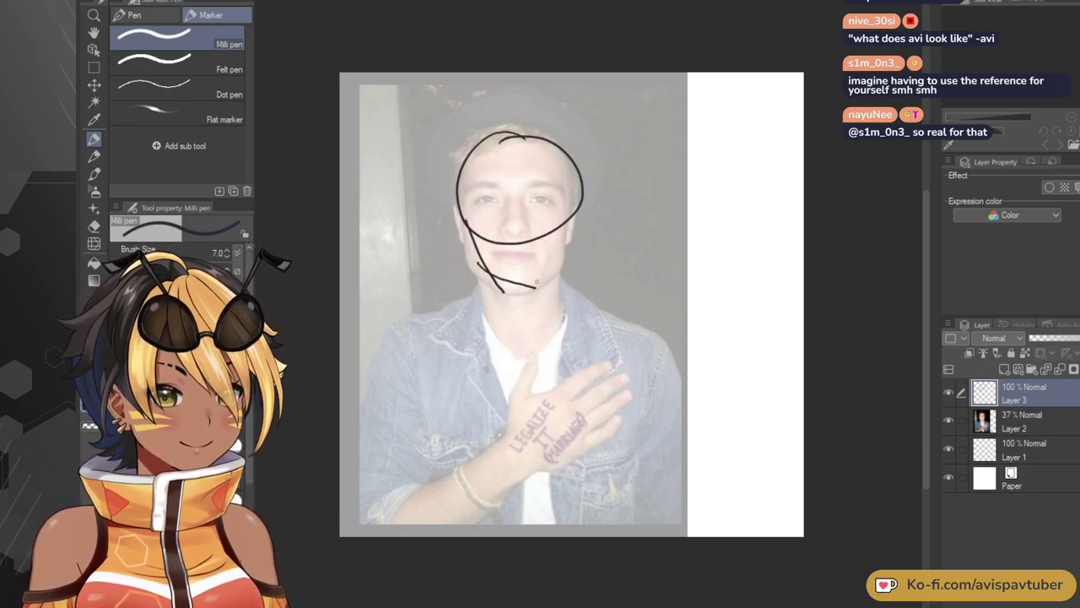
key("ctrl+z")
key("ctrl+z")
key("ctrl+z")
mouse_move(456, 226)
left_mouse_down()
mouse_move(457, 178)
mouse_move(491, 240)
left_mouse_up()
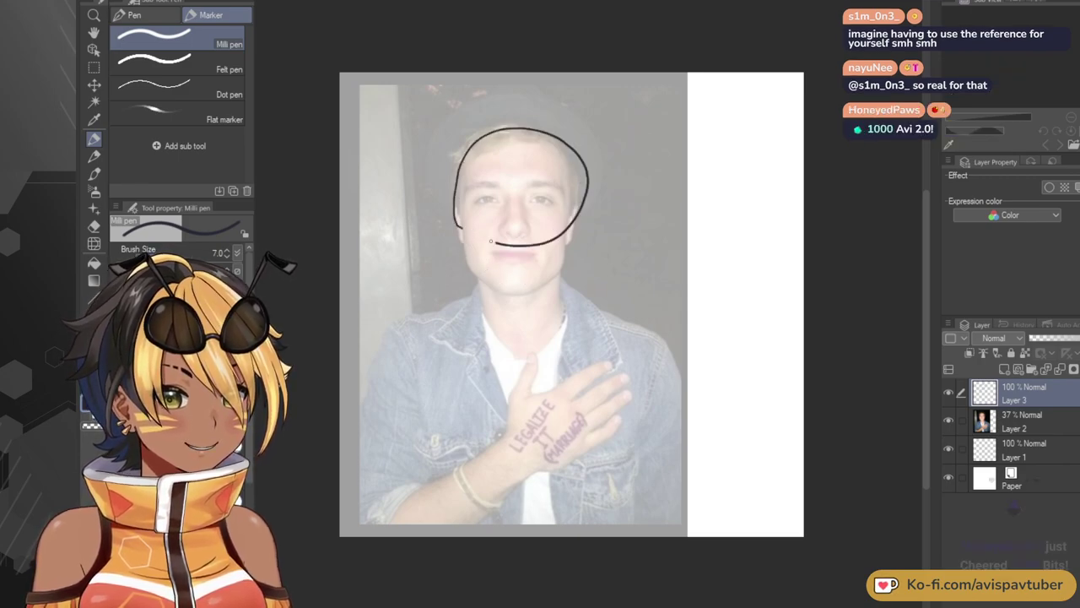
key("ctrl+z")
Sketch a round skull outline from the man's hairline down to just below his nose on Layer 3.
mouse_move(468, 135)
left_mouse_down()
mouse_move(456, 157)
mouse_move(530, 234)
mouse_move(545, 134)
mouse_move(462, 167)
mouse_move(550, 240)
mouse_move(544, 126)
mouse_move(466, 140)
mouse_move(523, 232)
mouse_move(541, 115)
mouse_move(460, 143)
mouse_move(529, 236)
mouse_move(536, 131)
mouse_move(505, 121)
mouse_move(507, 264)
left_mouse_up()
key("ctrl+z")
key("ctrl+z")
key("ctrl+z")
key("ctrl+z")
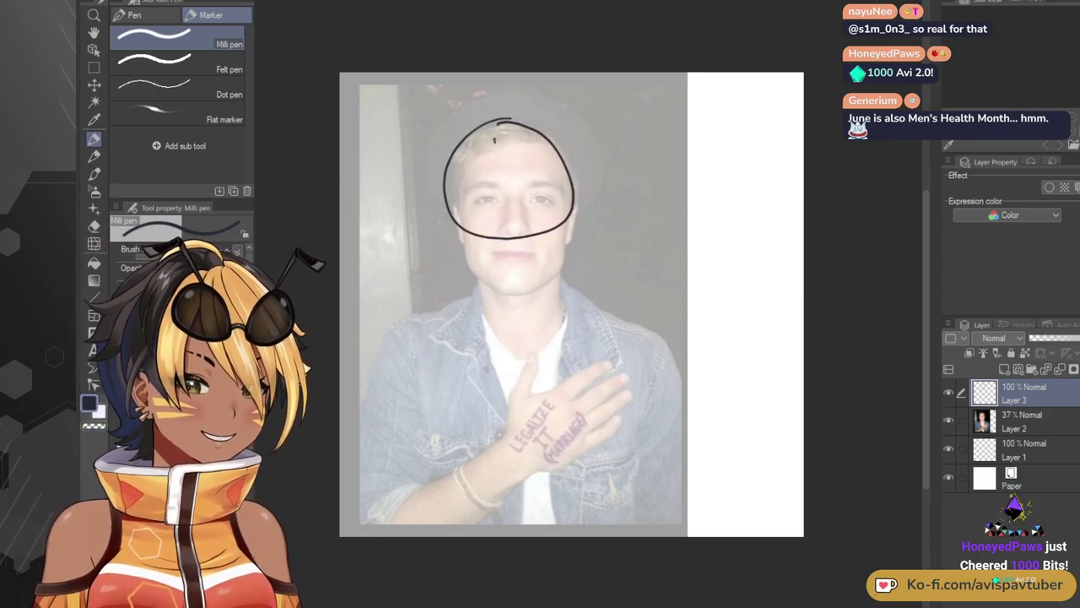
Add a vertical centre line down to the chin and a horizontal guide line just below the eyes to the head sketch.
left_click_drag(496, 137, 513, 280)
left_click_drag(462, 221, 573, 206)
key("ctrl+z")
key("ctrl+z")
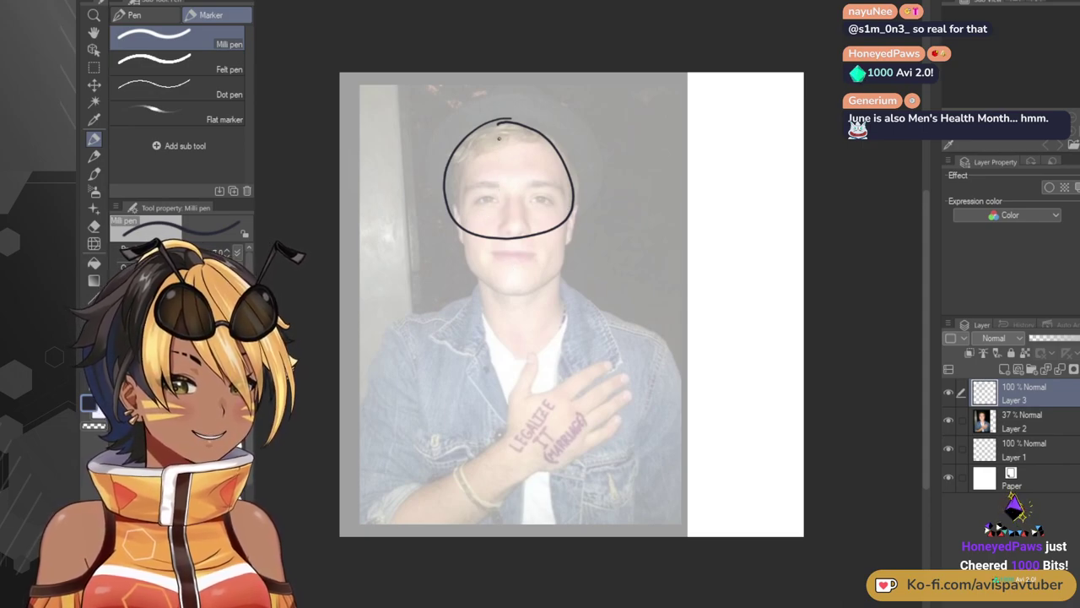
left_click_drag(499, 137, 509, 278)
left_click_drag(460, 217, 572, 202)
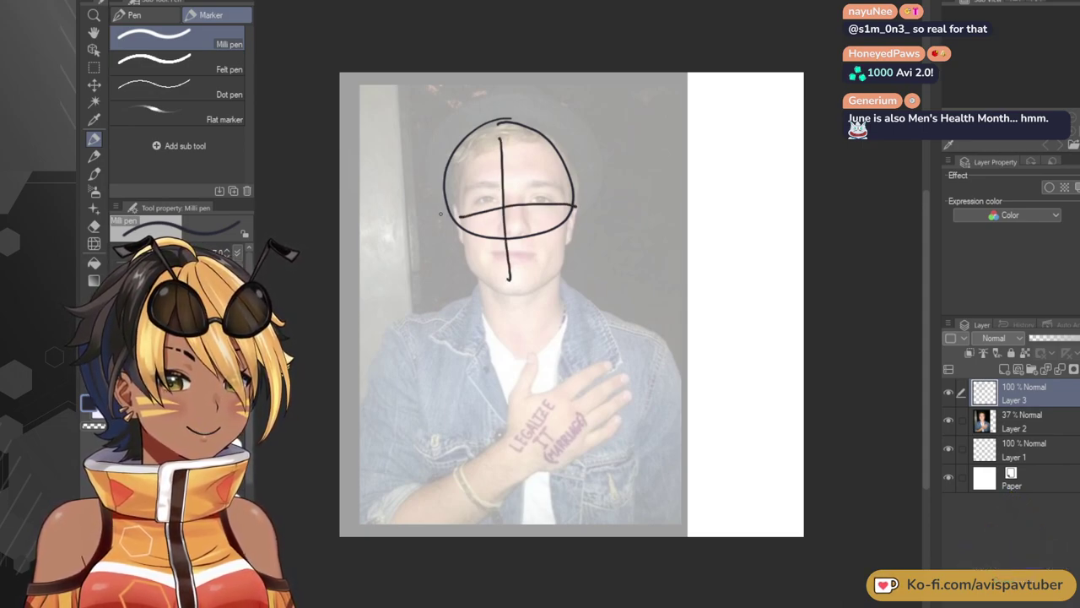
Draw the ears on both sides of the head and the jawline tapering to the man's chin.
left_click_drag(452, 224, 456, 247)
left_click_drag(450, 223, 480, 272)
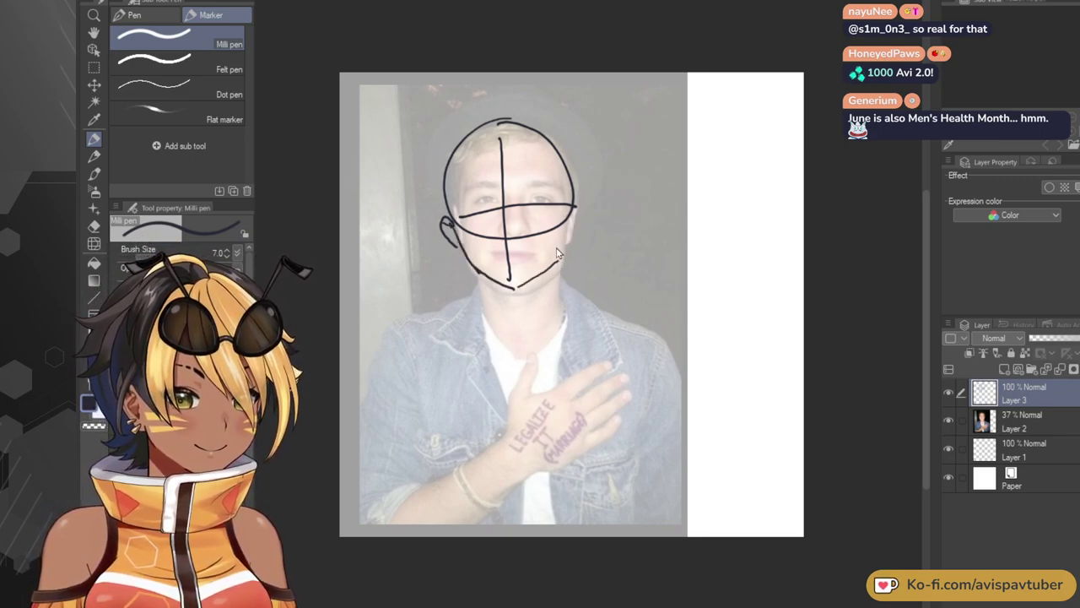
left_click_drag(560, 246, 566, 205)
key("ctrl+z")
left_click_drag(556, 259, 559, 249)
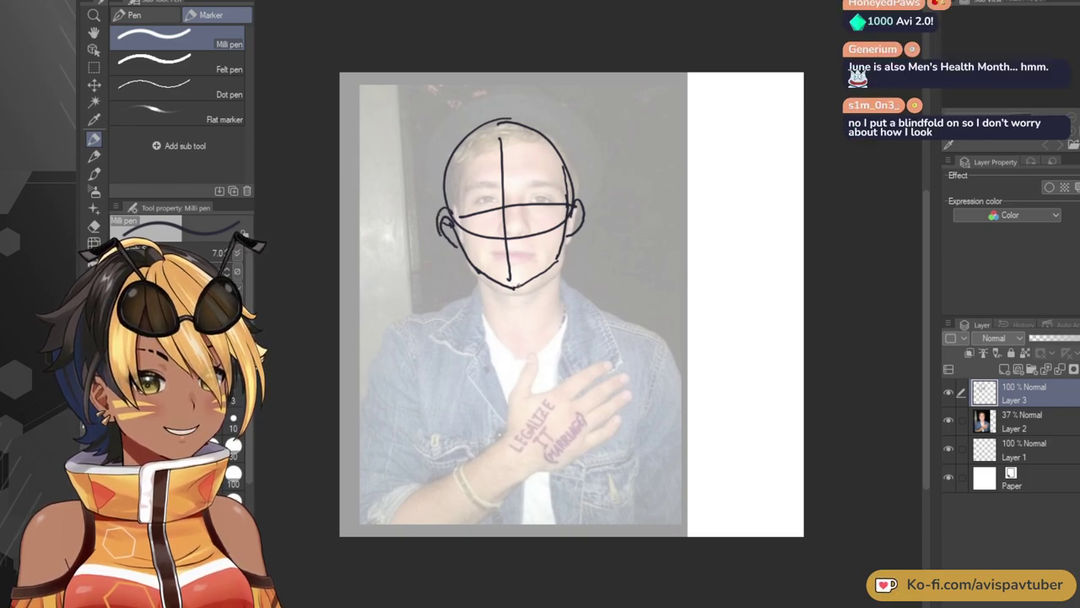
Sketch a second vertical centre line over the face and add the nose mark and mouth along it.
left_click_drag(509, 187, 502, 139)
key("ctrl+z")
left_click_drag(519, 288, 496, 151)
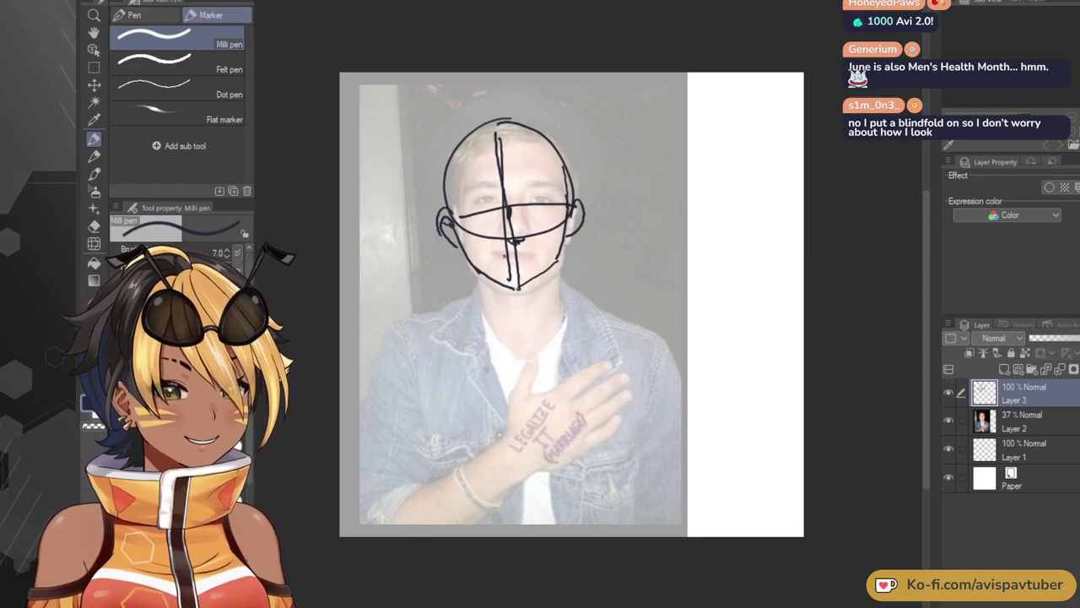
mouse_move(501, 258)
left_mouse_down()
mouse_move(540, 248)
mouse_move(503, 261)
left_mouse_up()
key("ctrl+z")
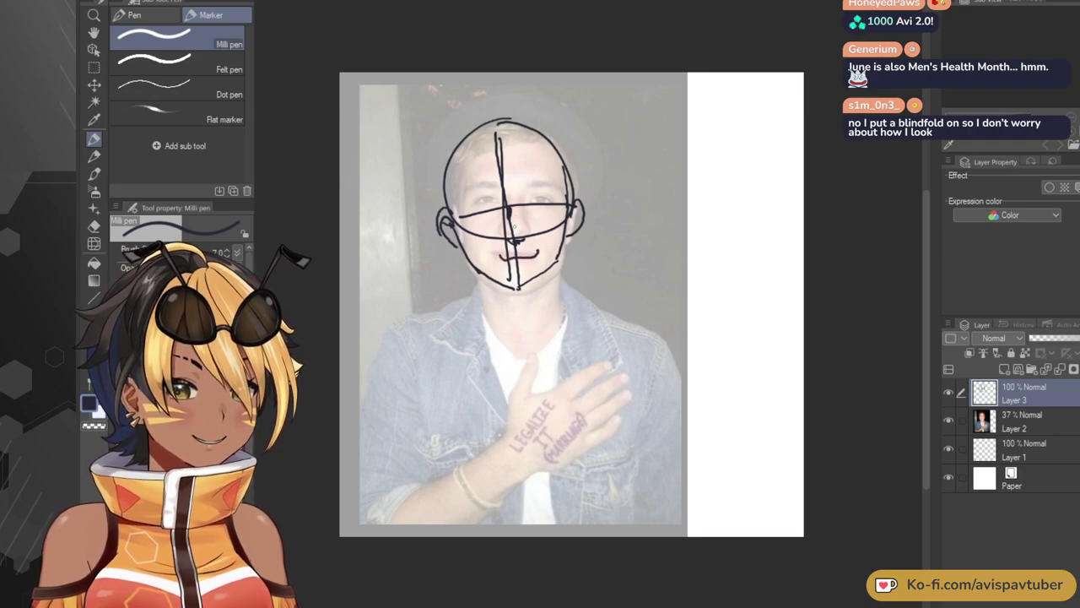
left_click_drag(459, 204, 490, 213)
key("ctrl+z")
key("ctrl+z")
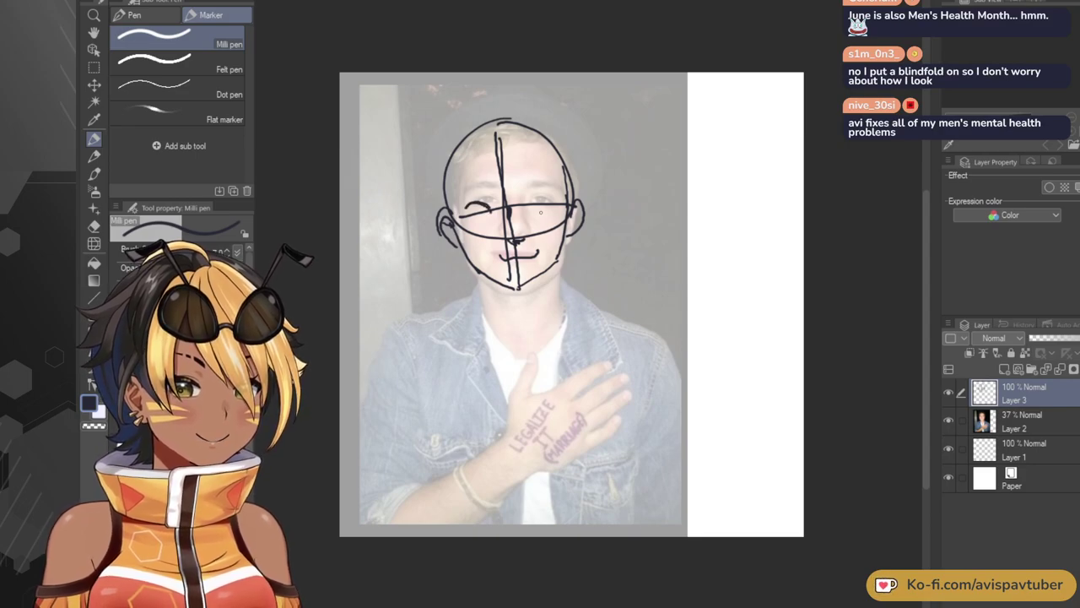
key("ctrl+z")
key("ctrl+z")
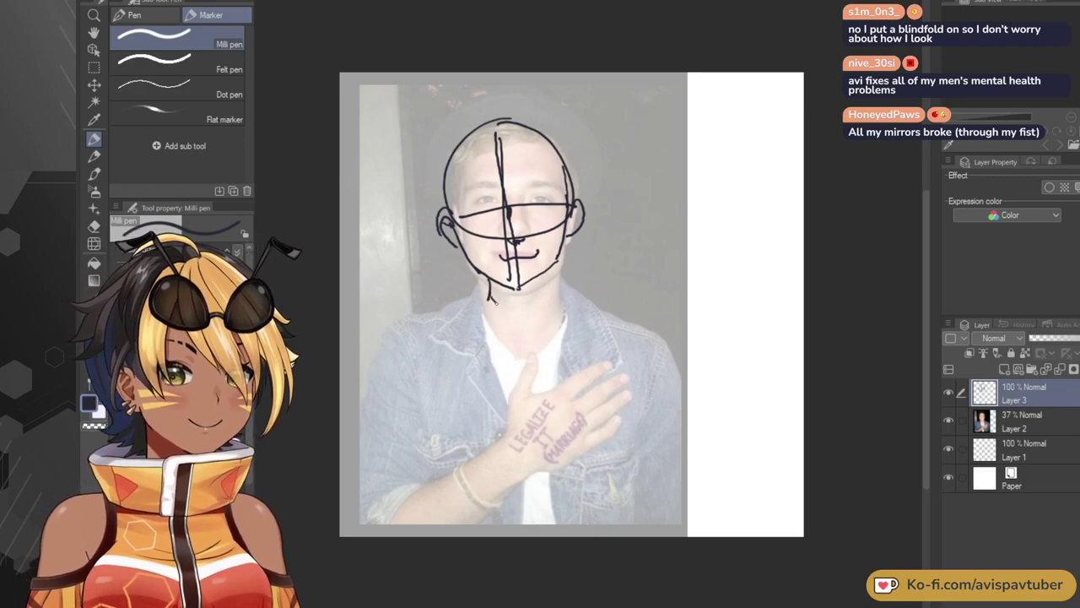
Sketch the neck below the jaw and a sloping shoulder line on each side, following the photo.
mouse_move(541, 268)
left_mouse_down()
mouse_move(550, 298)
mouse_move(542, 293)
left_mouse_up()
key("ctrl+z")
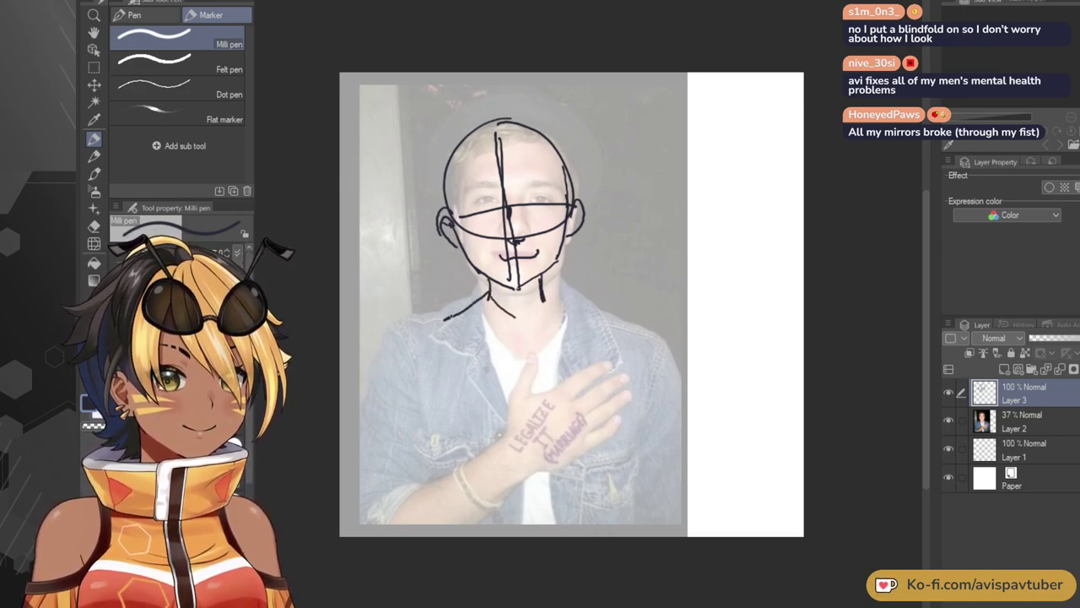
left_click_drag(430, 322, 404, 344)
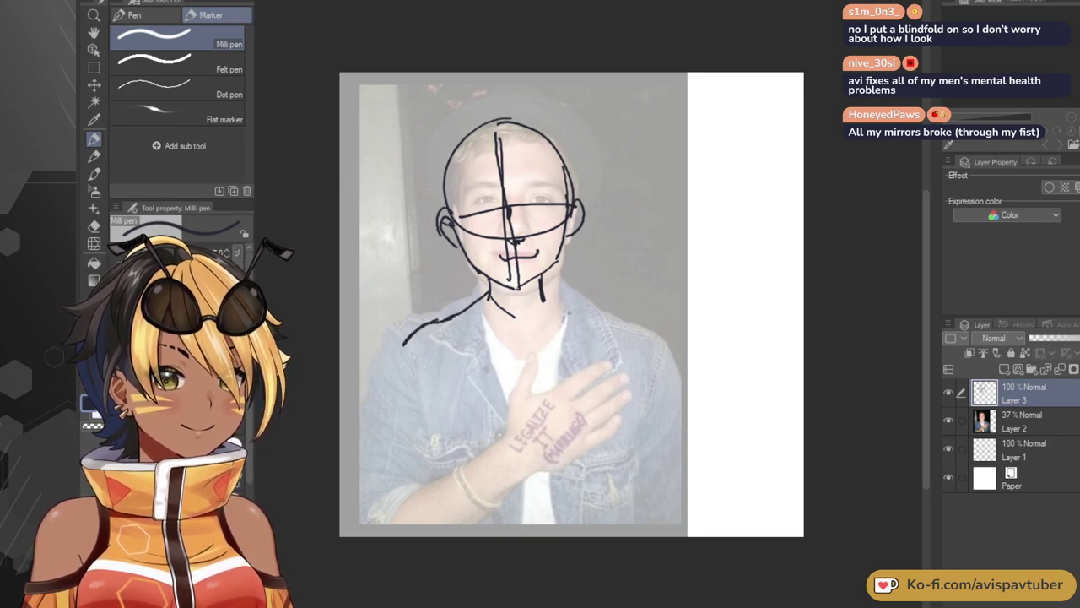
mouse_move(544, 292)
left_mouse_down()
mouse_move(647, 327)
mouse_move(654, 342)
left_mouse_up()
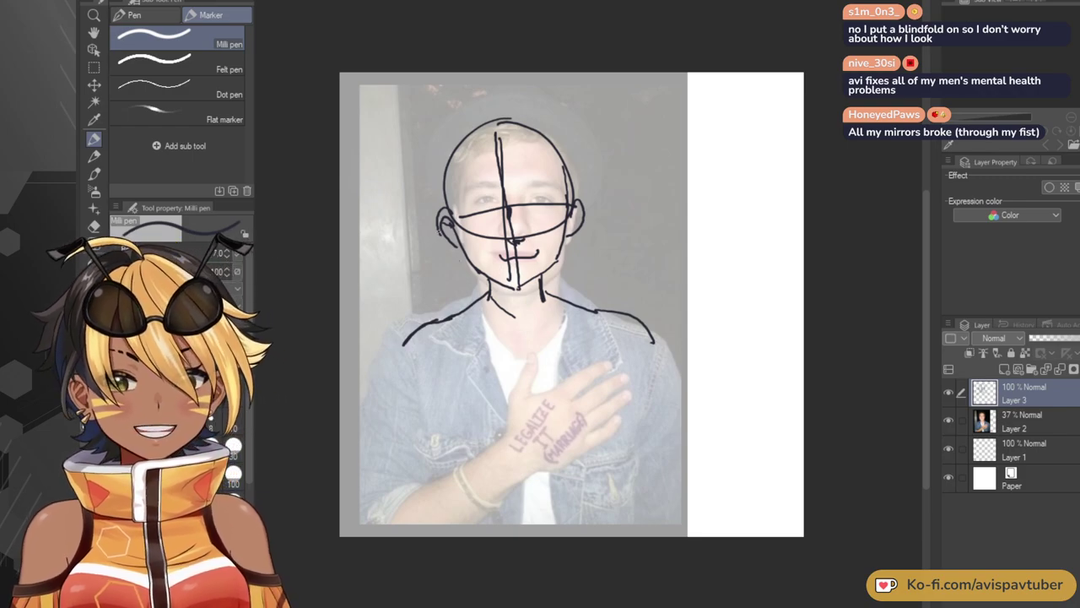
Undo the sloping shoulder lines and sketch new shoulder and collar strokes around the base of the neck.
key("ctrl+z")
key("ctrl+z")
key("ctrl+z")
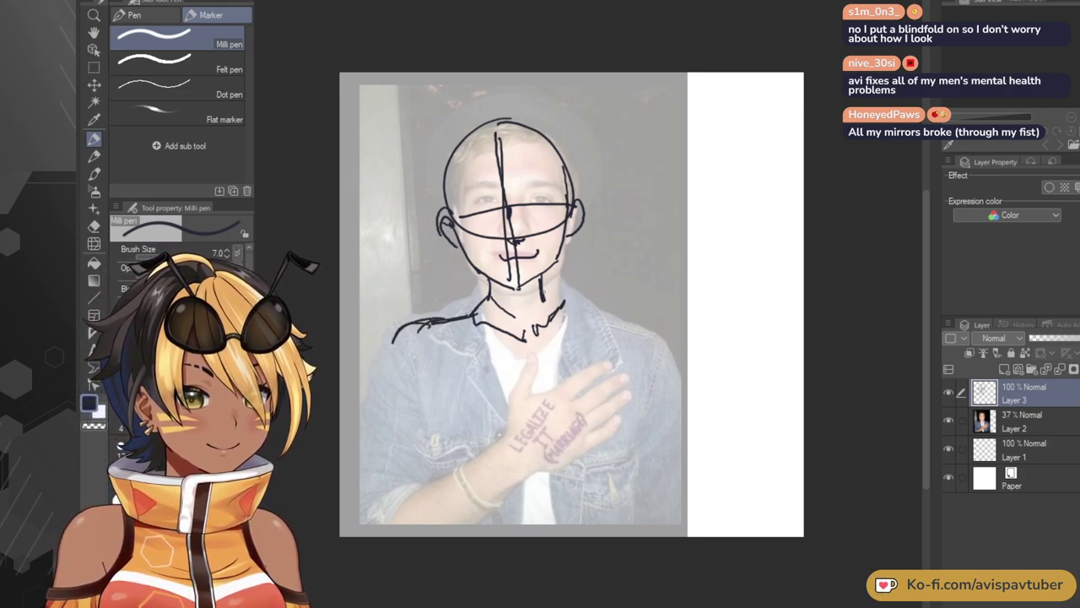
left_click_drag(622, 323, 624, 328)
left_click_drag(578, 303, 616, 312)
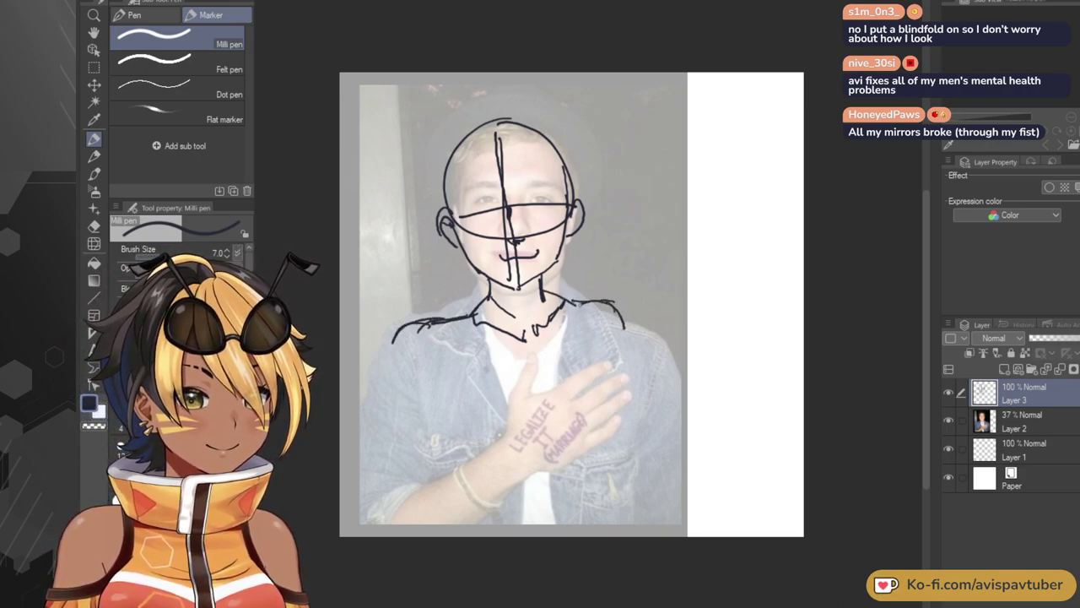
left_click_drag(526, 327, 537, 330)
left_click_drag(548, 327, 565, 318)
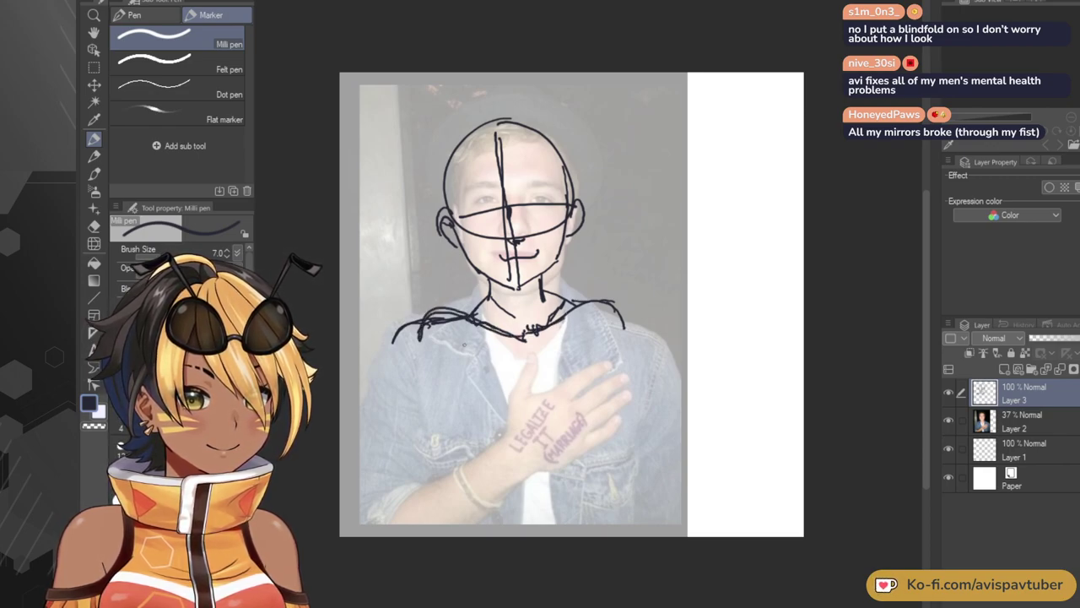
Set the Rough eraser's size to 20 and erase the doubled shoulder strokes on the image's left side.
left_click(95, 225)
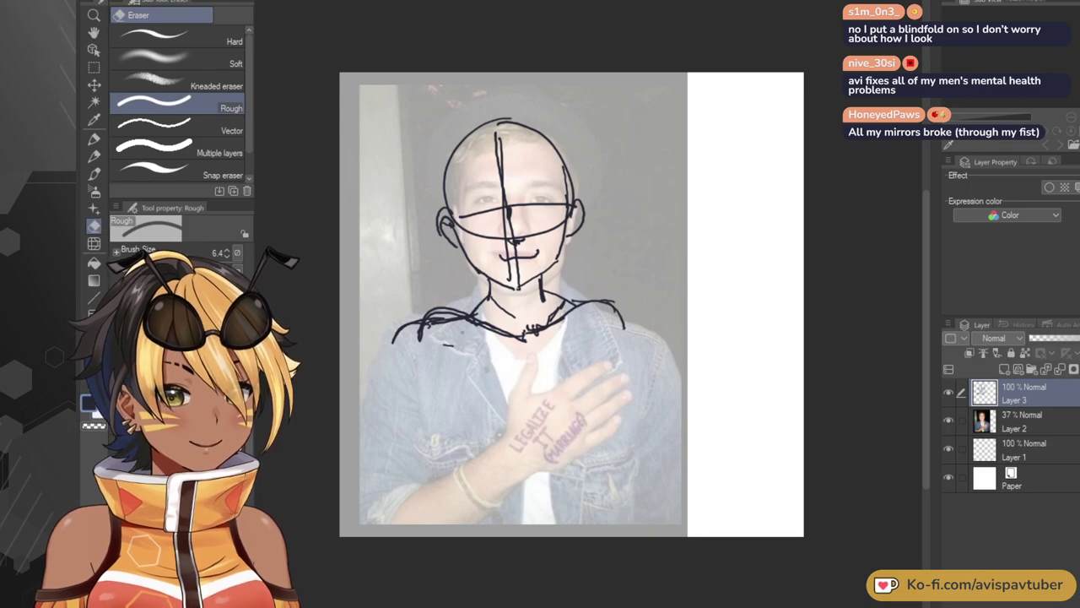
left_click(135, 445)
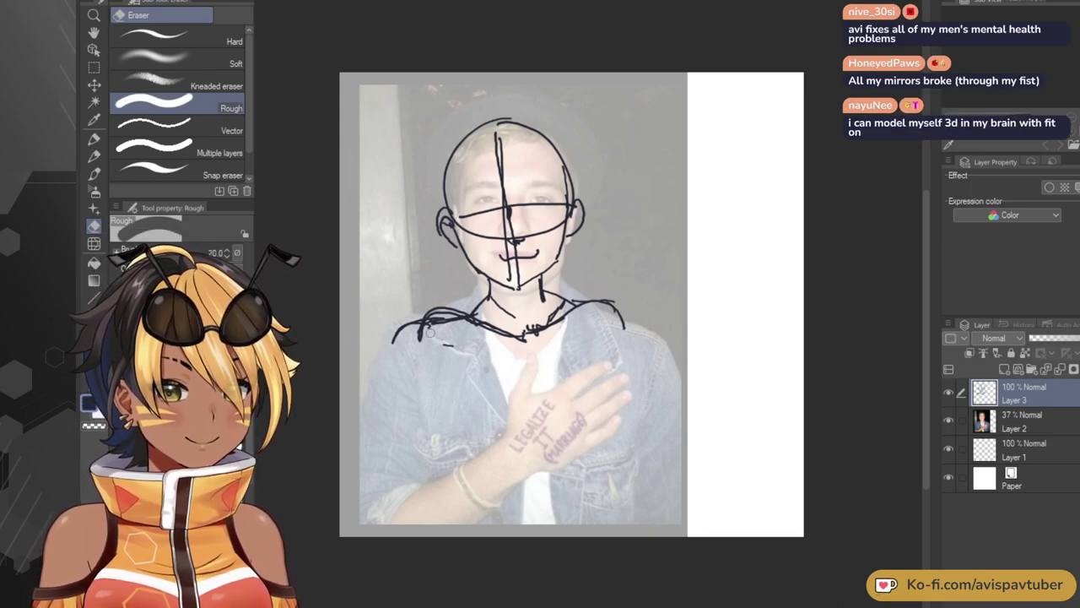
mouse_move(432, 328)
left_mouse_down()
mouse_move(459, 328)
mouse_move(433, 329)
mouse_move(437, 320)
mouse_move(446, 319)
mouse_move(424, 338)
mouse_move(437, 318)
mouse_move(486, 336)
left_mouse_up()
mouse_move(399, 335)
left_mouse_down()
mouse_move(421, 319)
mouse_move(426, 336)
left_mouse_up()
left_click(94, 137)
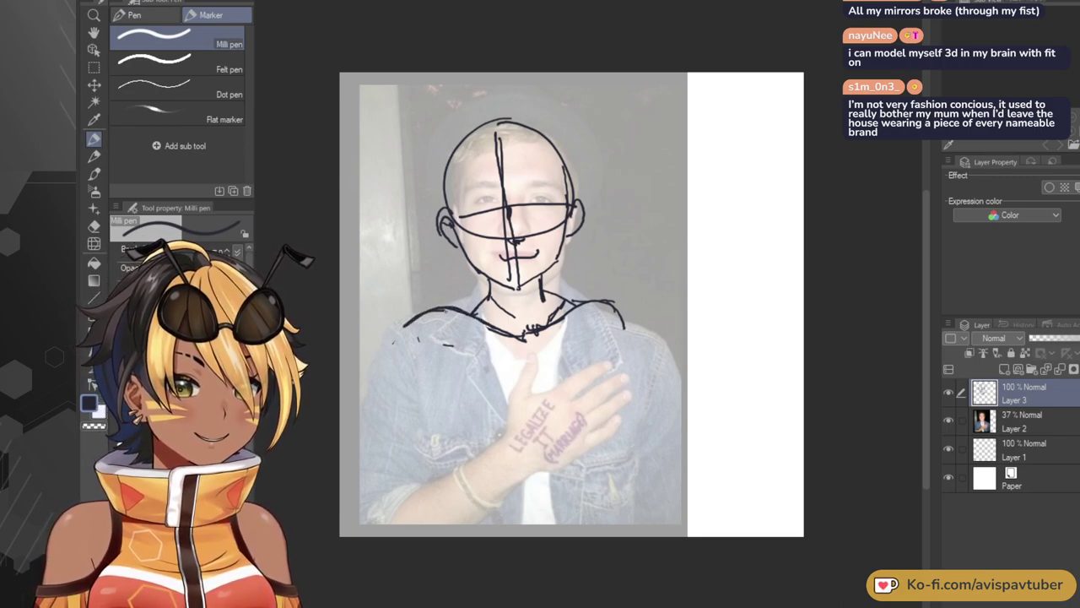
left_click_drag(478, 314, 417, 332)
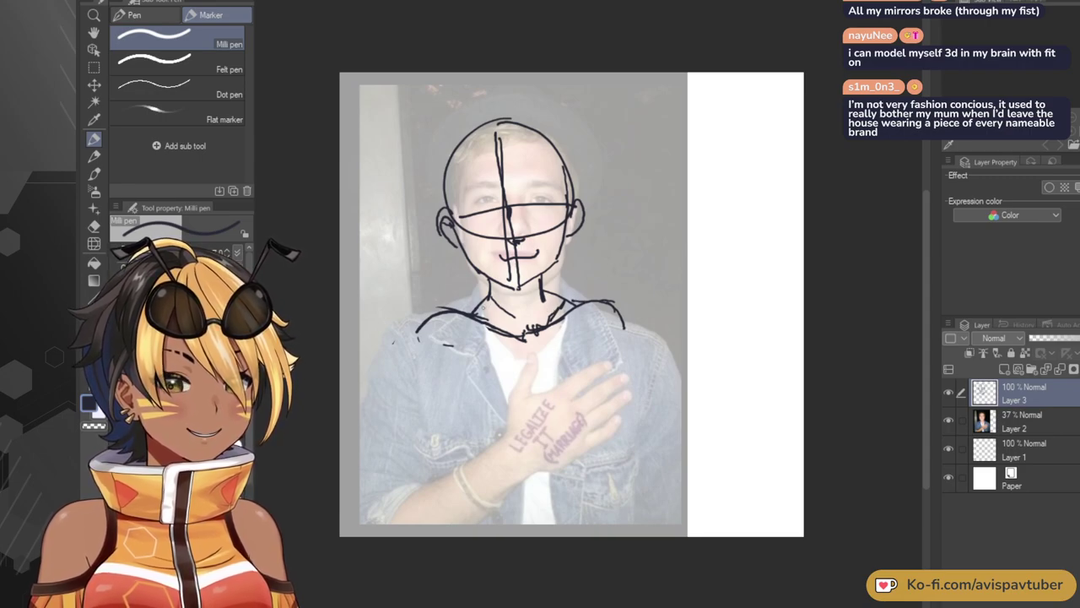
key("ctrl+z")
key("ctrl+z")
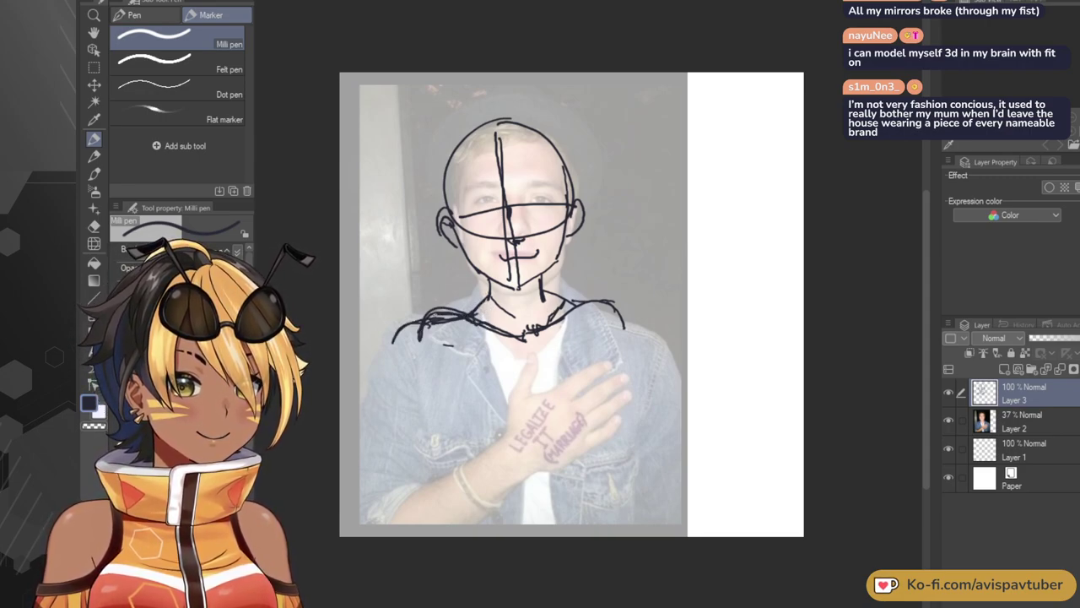
Erase all shoulder strokes outside the collar on the image's left side and switch back to the Milli pen.
left_click(94, 225)
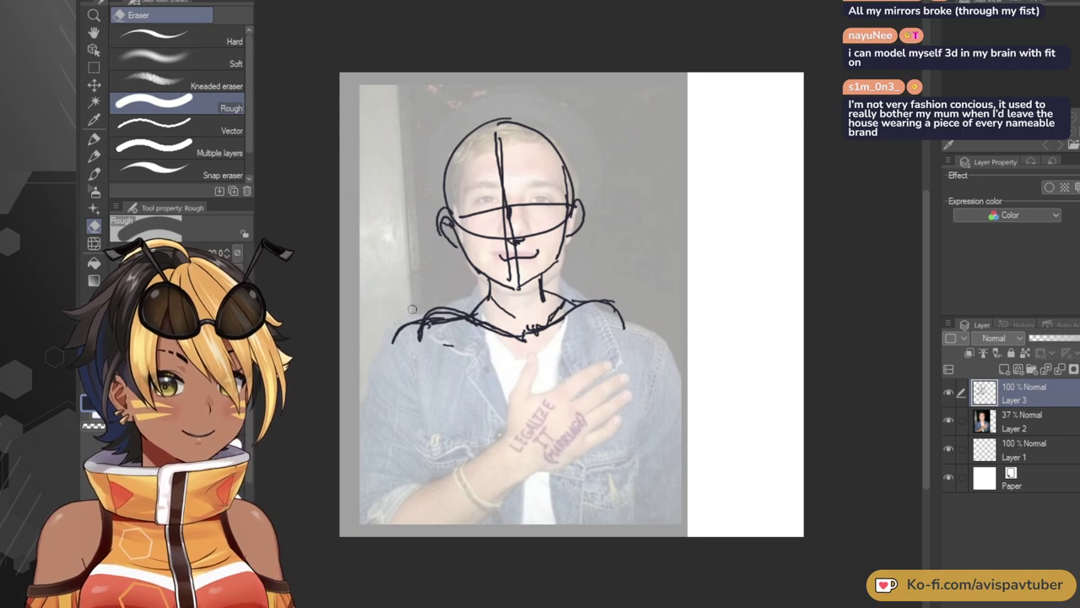
mouse_move(426, 318)
left_mouse_down()
mouse_move(407, 331)
mouse_move(414, 342)
mouse_move(395, 337)
mouse_move(450, 345)
mouse_move(461, 314)
mouse_move(445, 320)
left_mouse_up()
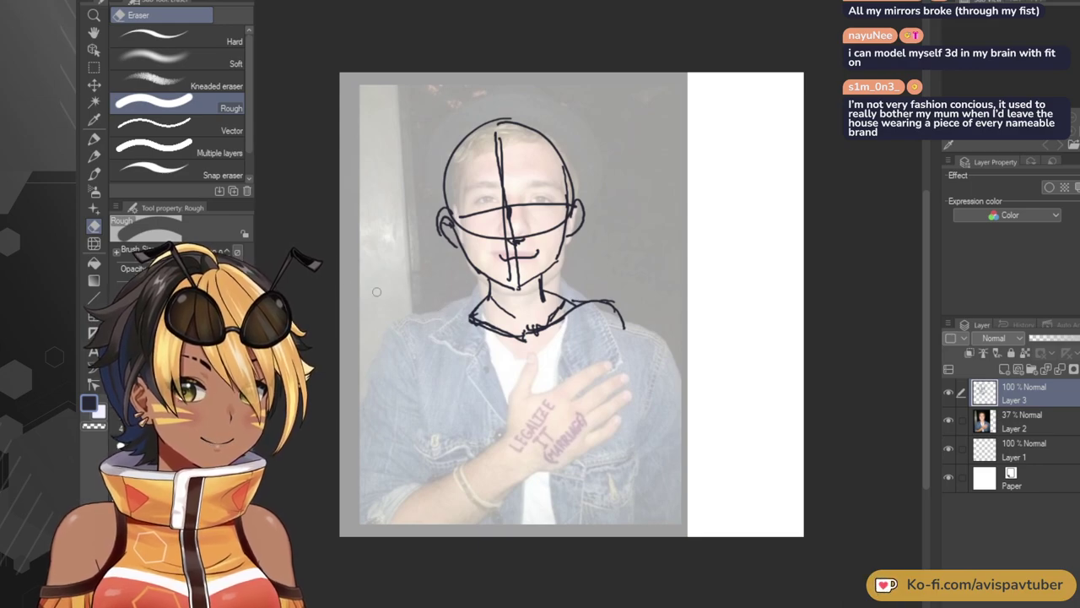
left_click(93, 121)
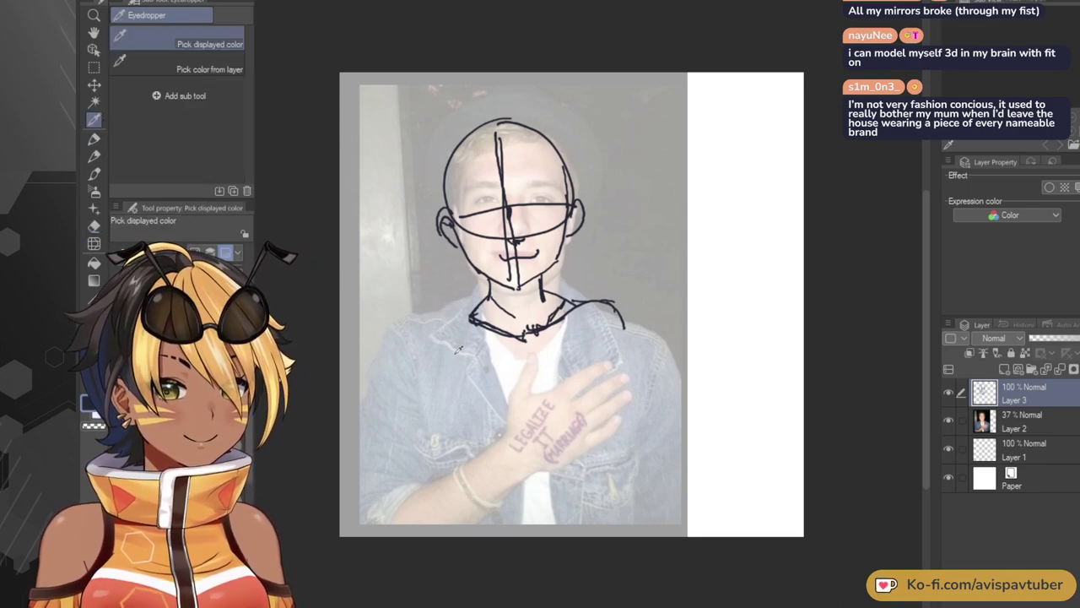
left_click(94, 138)
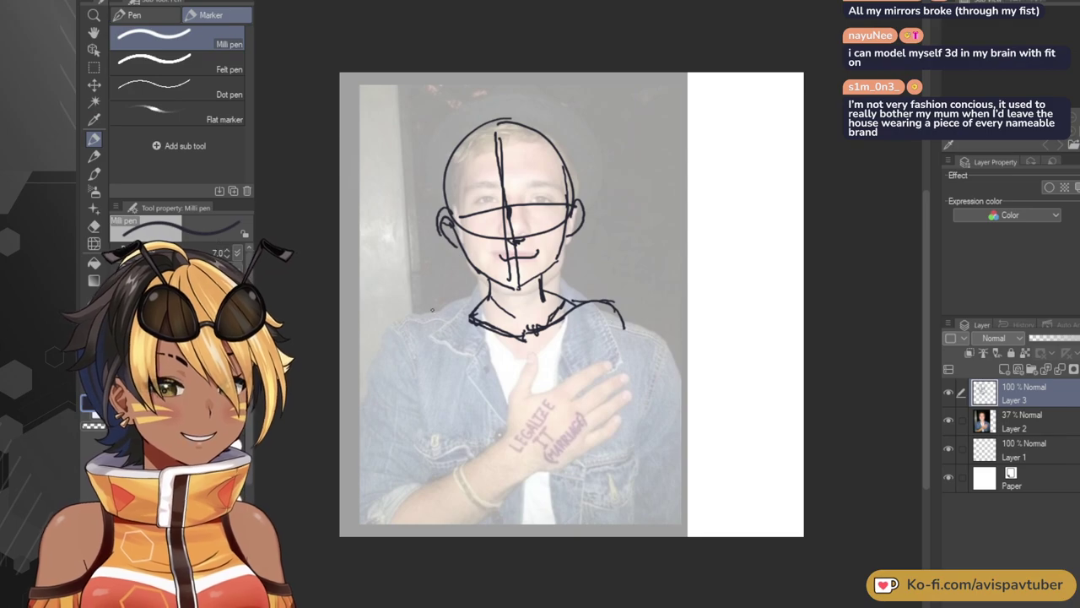
left_click_drag(471, 312, 412, 321)
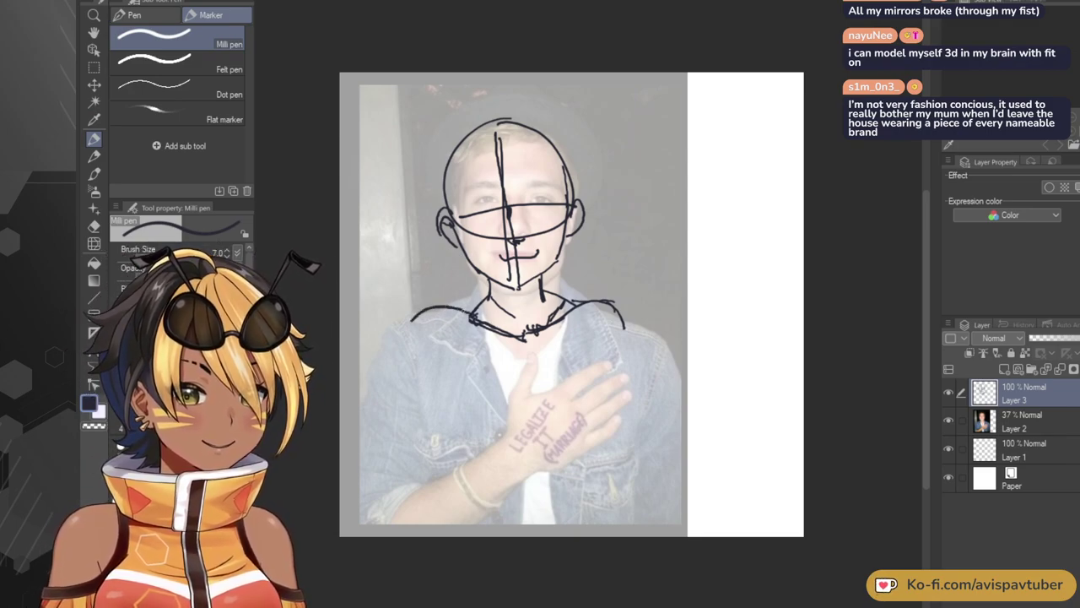
key("ctrl+z")
mouse_move(480, 313)
left_mouse_down()
mouse_move(440, 301)
mouse_move(404, 319)
left_mouse_up()
key("ctrl+z")
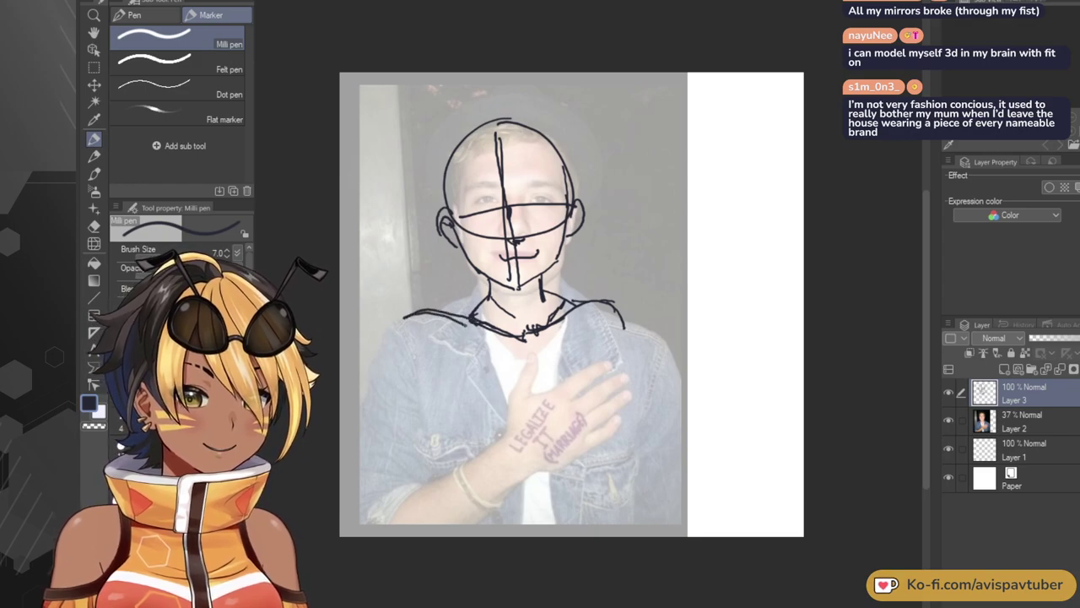
key("ctrl+z")
left_click_drag(471, 314, 405, 311)
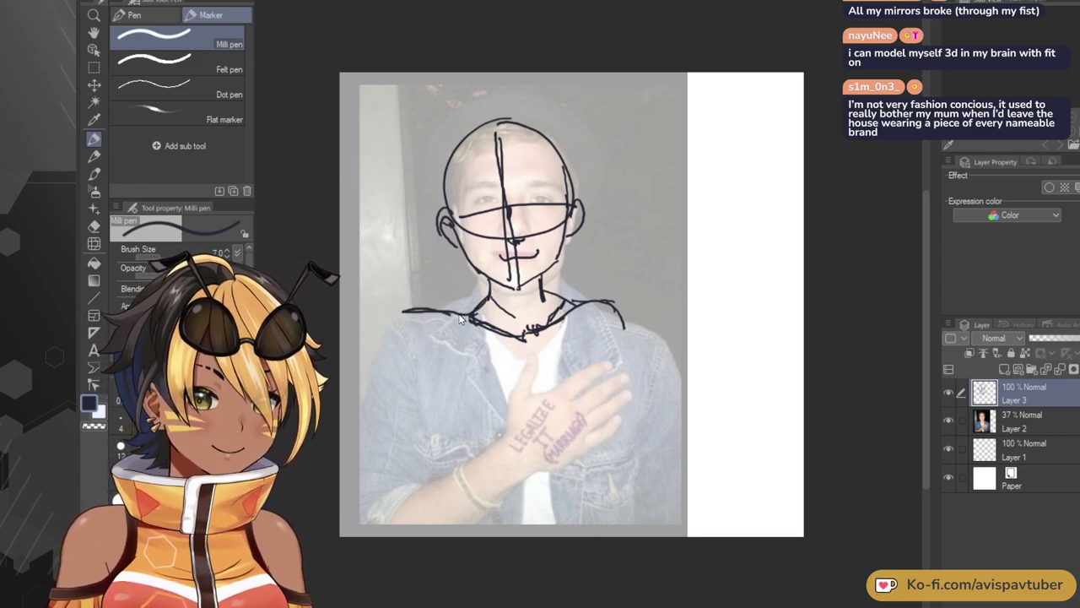
key("ctrl+z")
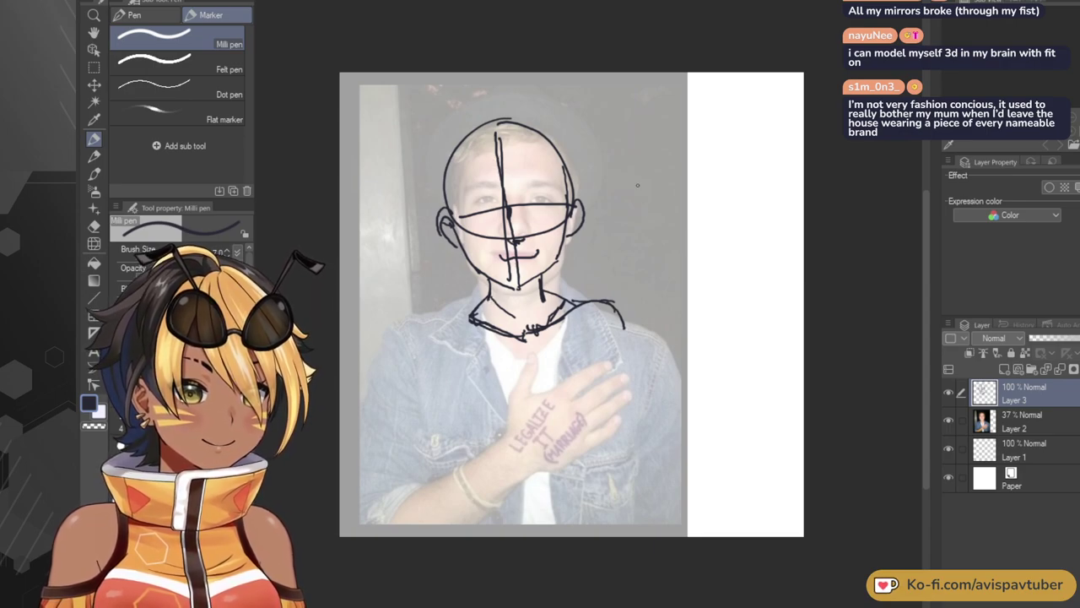
Sketch a small round head with crossed guide lines and a short neck stroke at the photo's right edge.
left_click_drag(638, 161, 658, 206)
key("ctrl+z")
mouse_move(695, 131)
left_mouse_down()
mouse_move(675, 179)
mouse_move(697, 131)
mouse_move(726, 187)
left_mouse_up()
mouse_move(724, 145)
left_mouse_down()
mouse_move(689, 189)
mouse_move(706, 214)
left_mouse_up()
left_click_drag(675, 205, 727, 237)
key("ctrl+z")
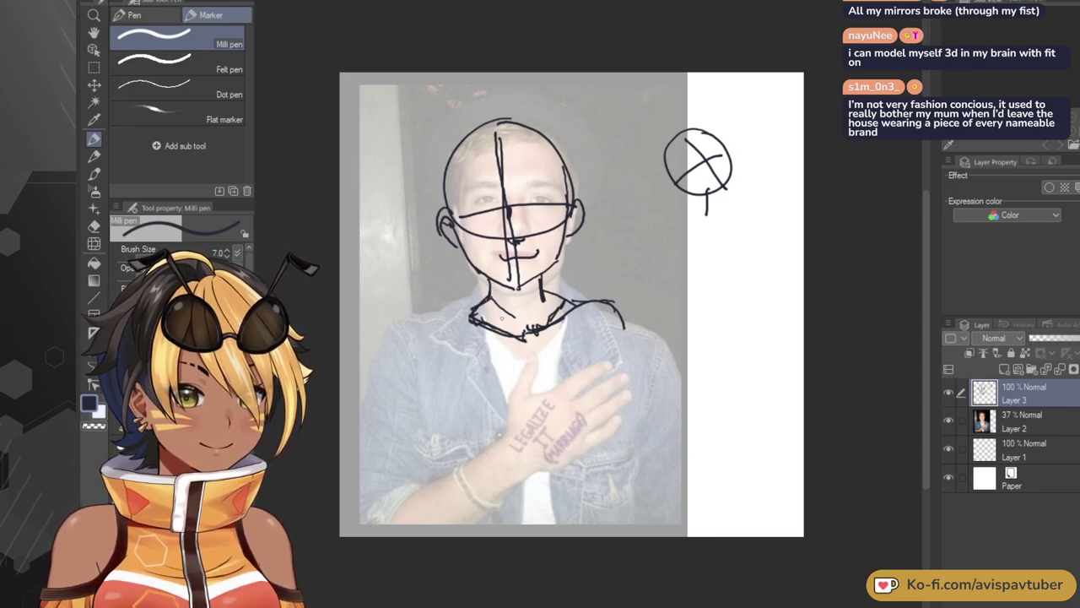
Sketch a shoulder line on each side and erase the overlapping shoulder and collar strokes on the image's right side.
mouse_move(482, 319)
left_mouse_down()
mouse_move(445, 303)
mouse_move(415, 311)
left_mouse_up()
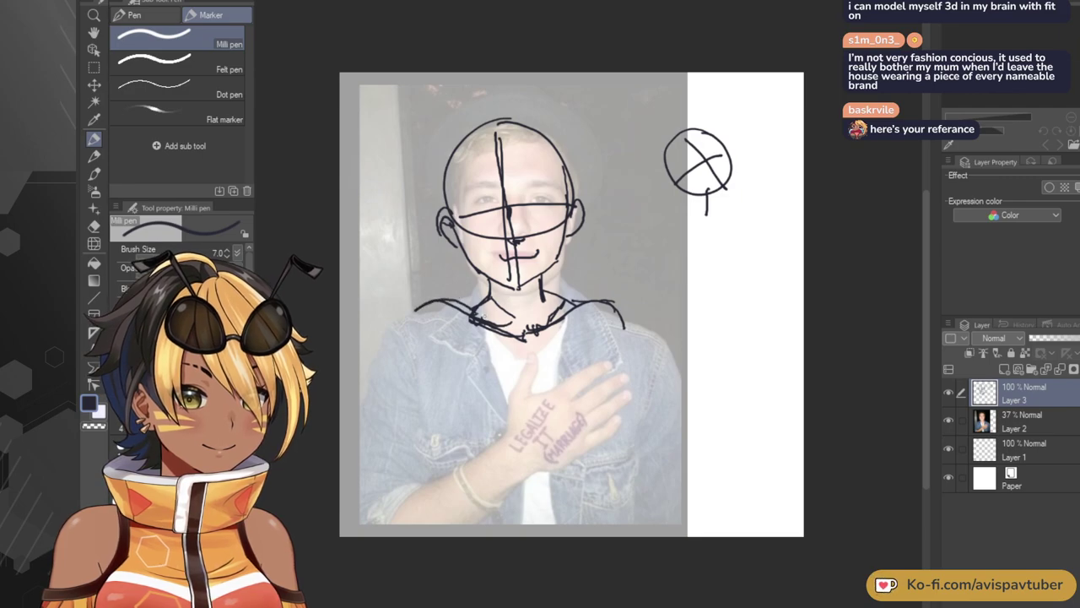
left_click_drag(566, 301, 625, 333)
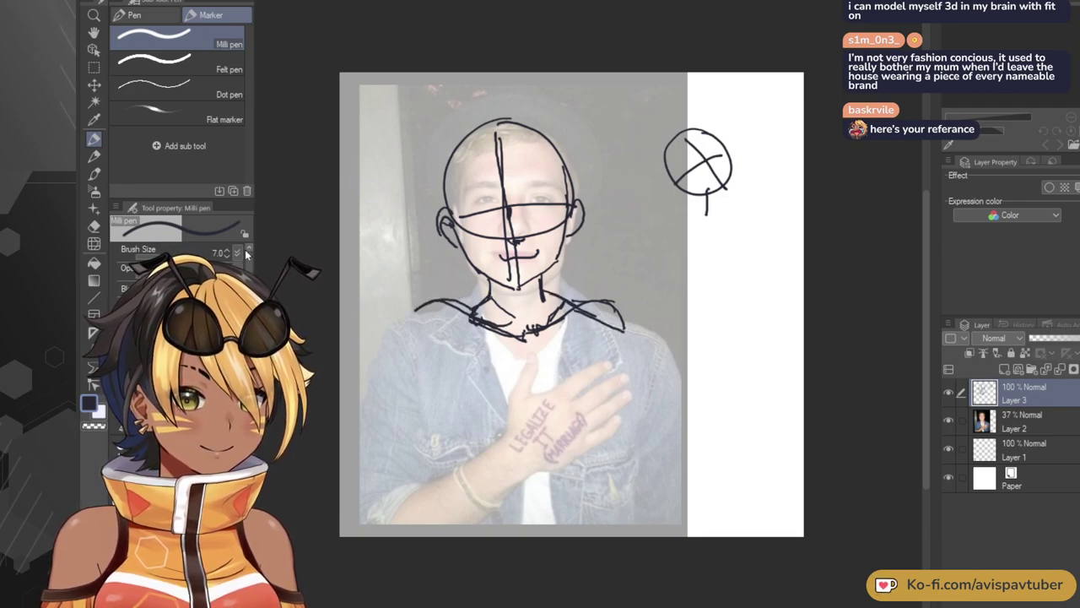
key("e")
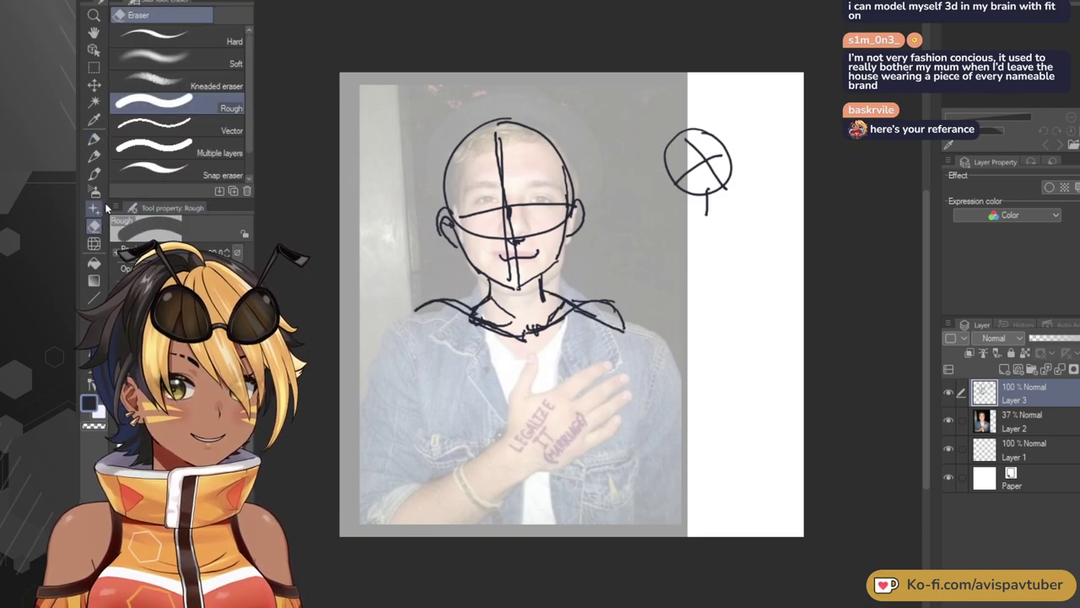
mouse_move(634, 309)
left_mouse_down()
mouse_move(585, 298)
mouse_move(637, 315)
mouse_move(634, 324)
mouse_move(584, 319)
mouse_move(593, 324)
mouse_move(534, 338)
mouse_move(582, 311)
left_mouse_up()
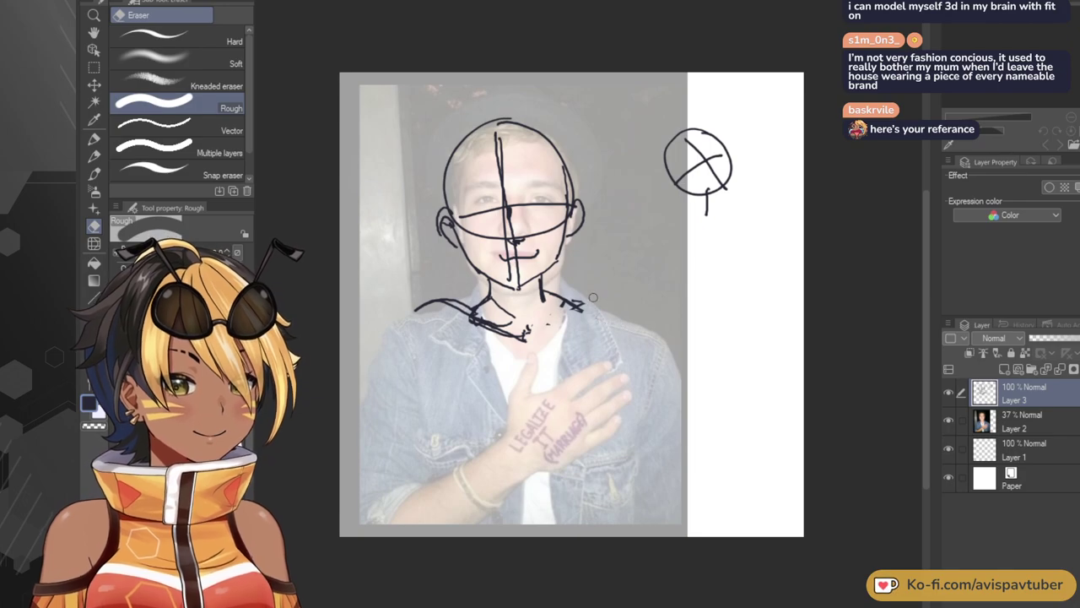
Redraw the shoulder on the image's right side with the Milli pen as one curve from the neck's base over the jacket.
left_click(94, 139)
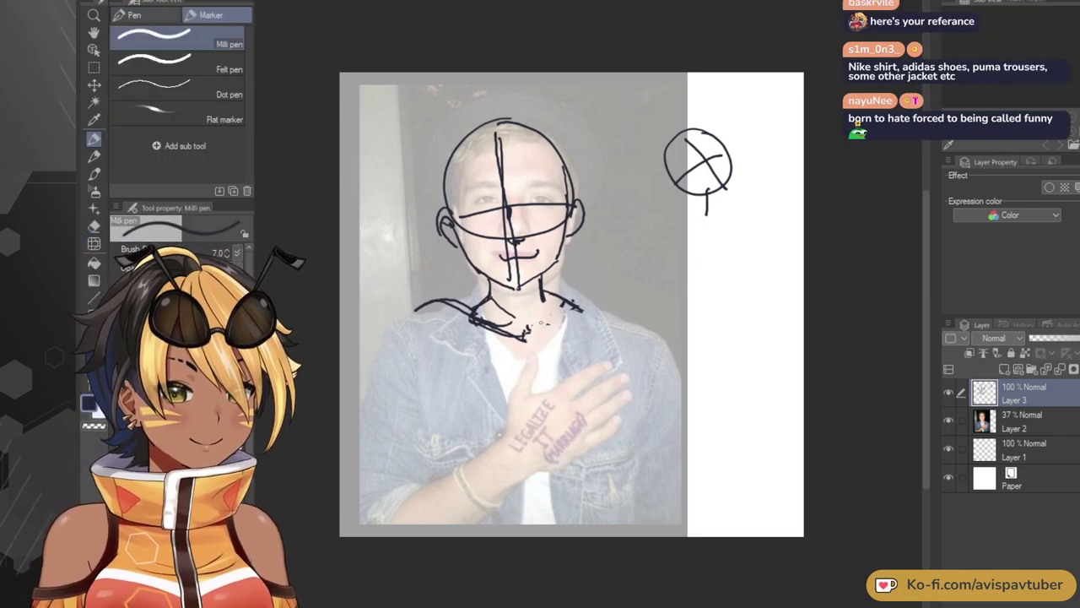
left_click_drag(538, 328, 618, 310)
key("ctrl+z")
mouse_move(534, 317)
left_mouse_down()
mouse_move(584, 308)
mouse_move(634, 313)
mouse_move(646, 337)
left_mouse_up()
key("ctrl+z")
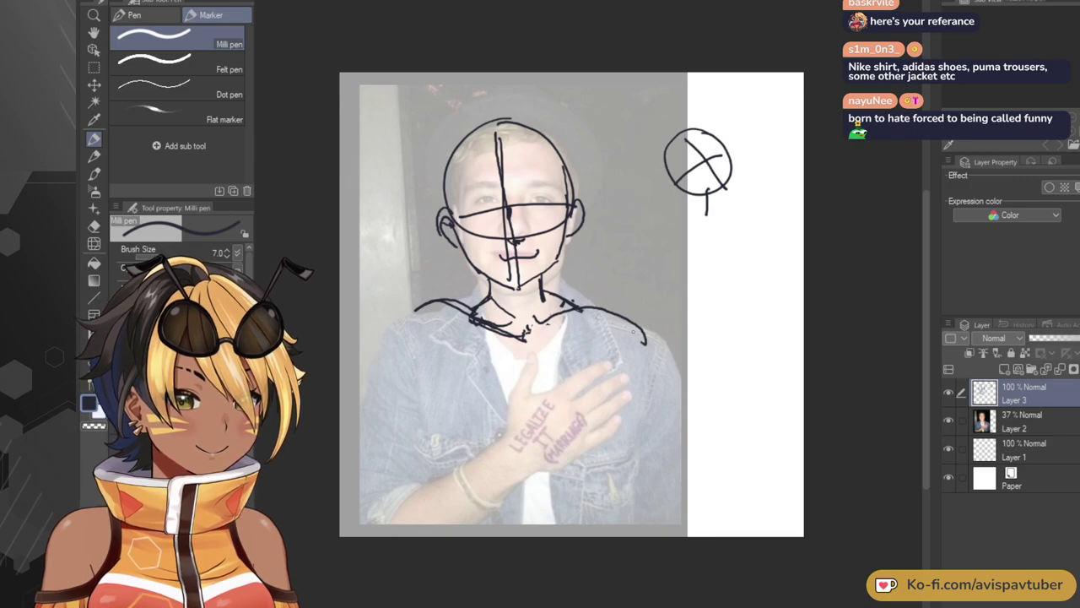
key("ctrl+z")
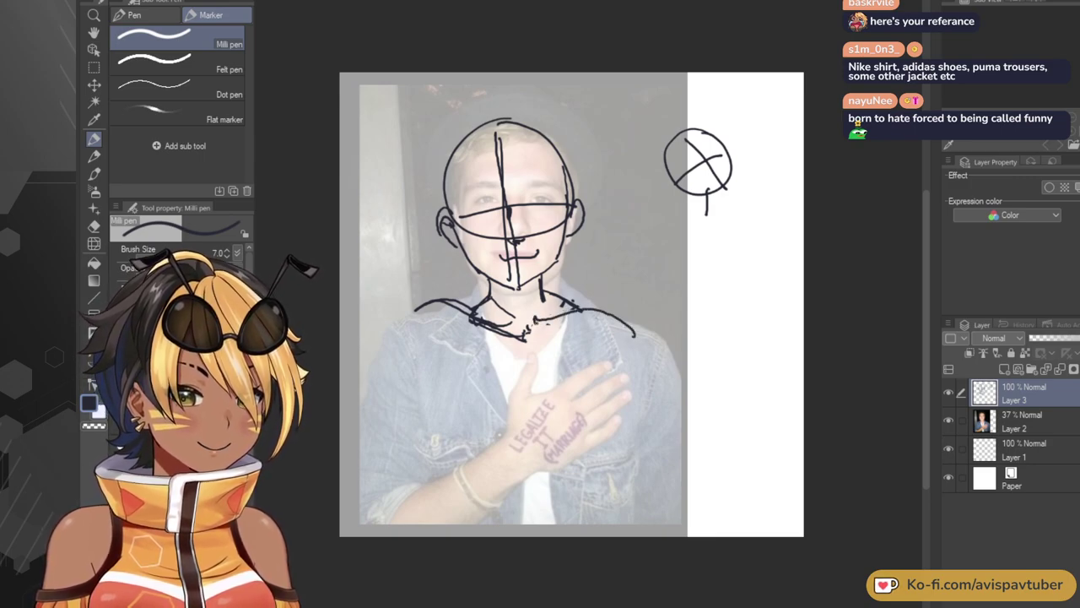
key("ctrl+z")
mouse_move(538, 322)
left_mouse_down()
mouse_move(624, 313)
mouse_move(643, 342)
left_mouse_up()
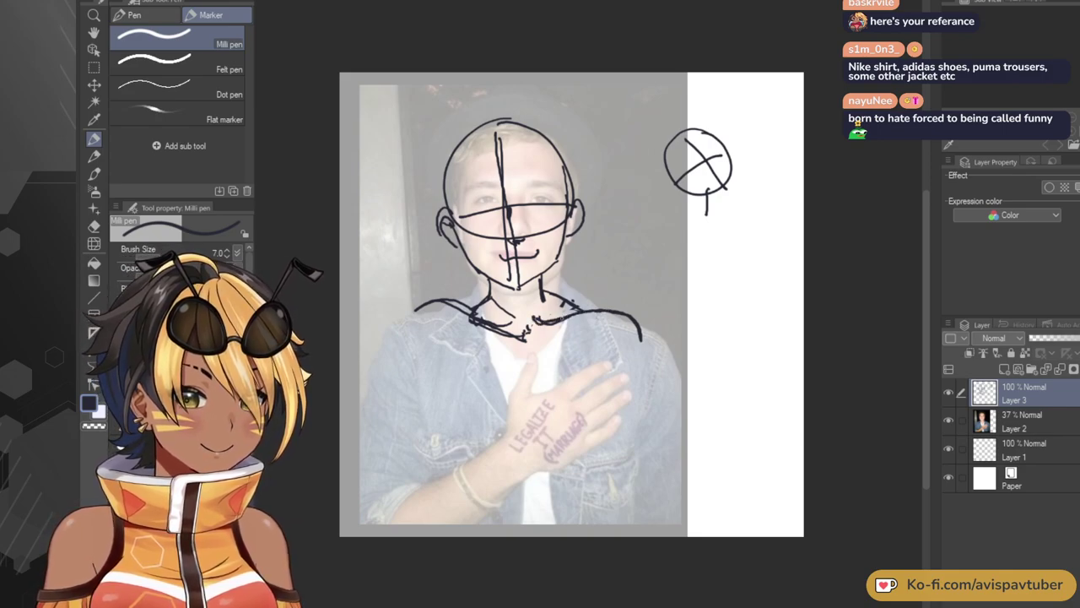
Erase the collar and shoulder strokes on the image's left side with the Rough eraser and return to the Milli pen.
left_click(94, 226)
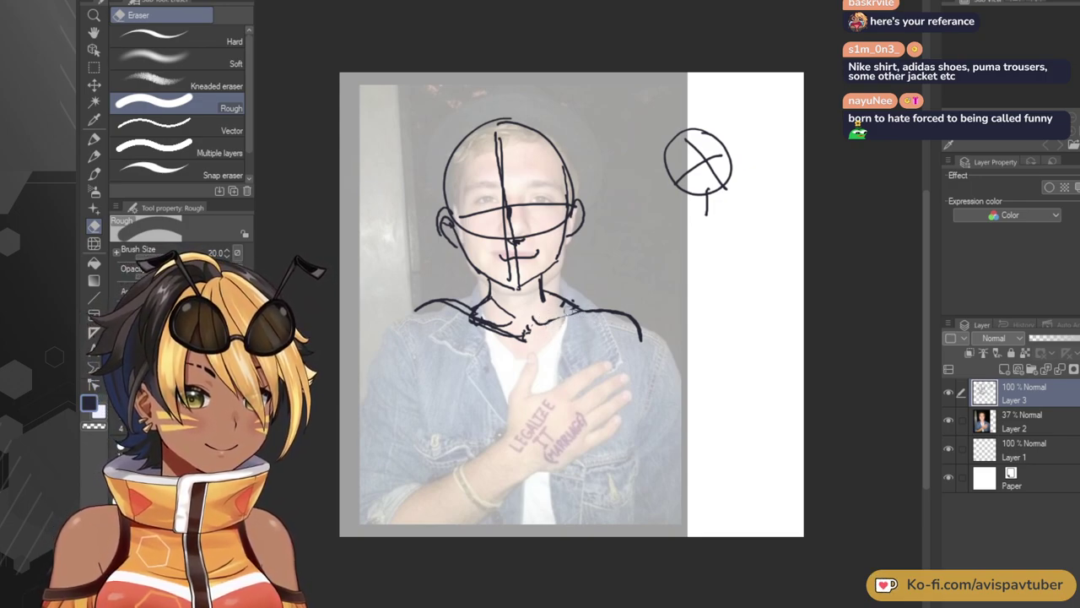
left_click_drag(445, 309, 501, 329)
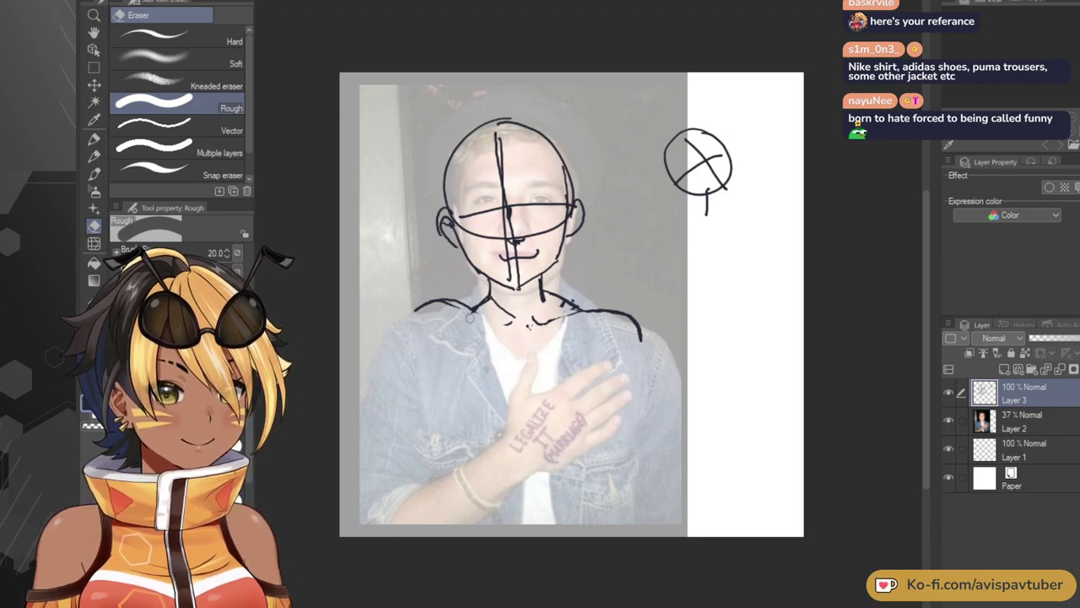
left_click(93, 142)
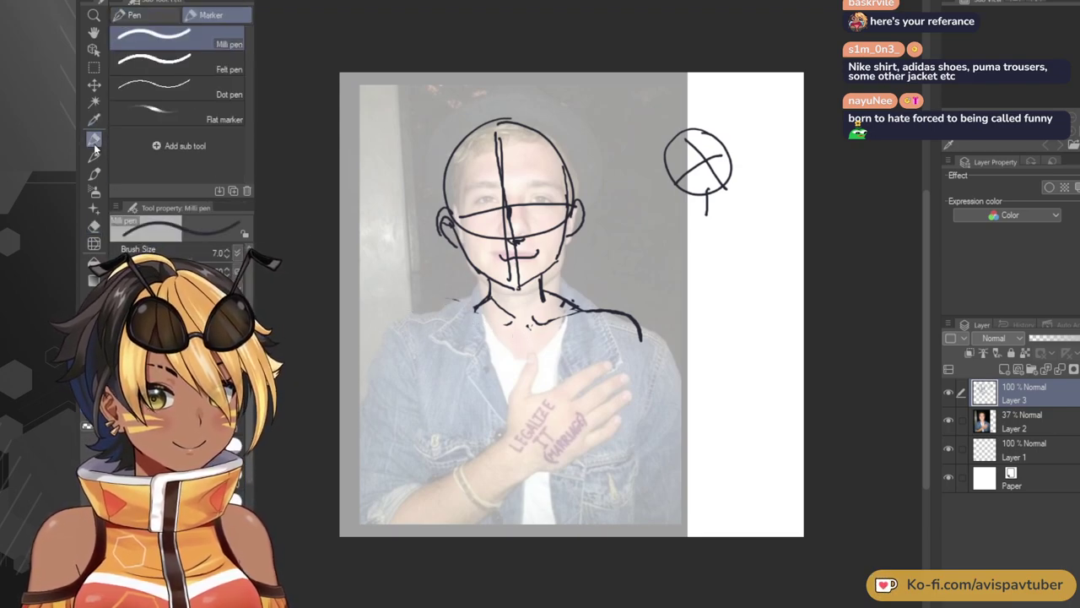
Redraw the shoulder on the image's left side as one curve from the neck's base over the jacket.
mouse_move(464, 302)
left_mouse_down()
mouse_move(418, 318)
mouse_move(511, 326)
left_mouse_up()
left_click_drag(485, 286, 479, 293)
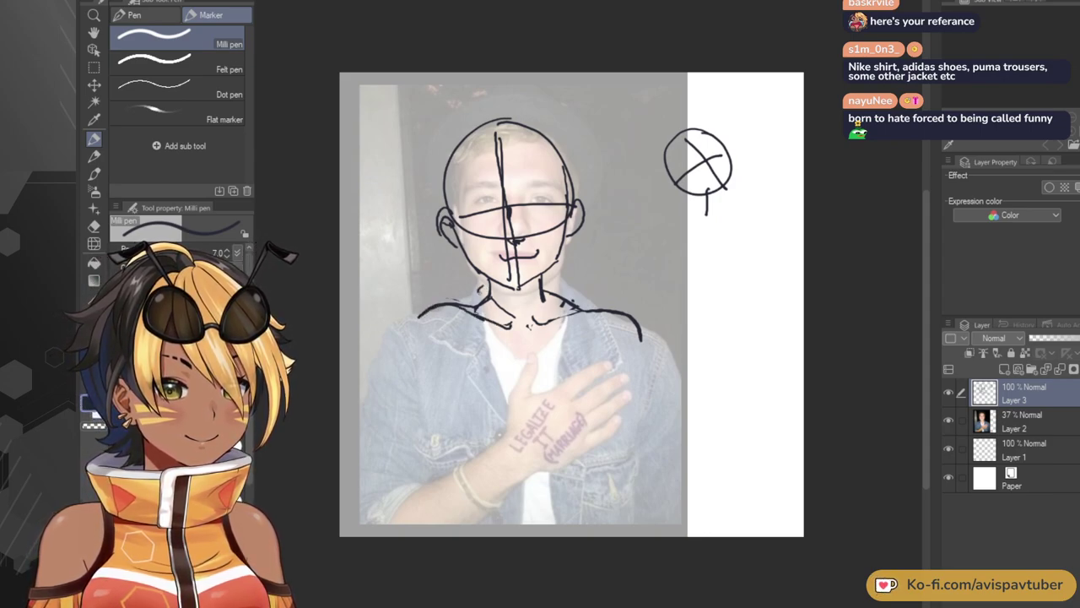
key("ctrl+z")
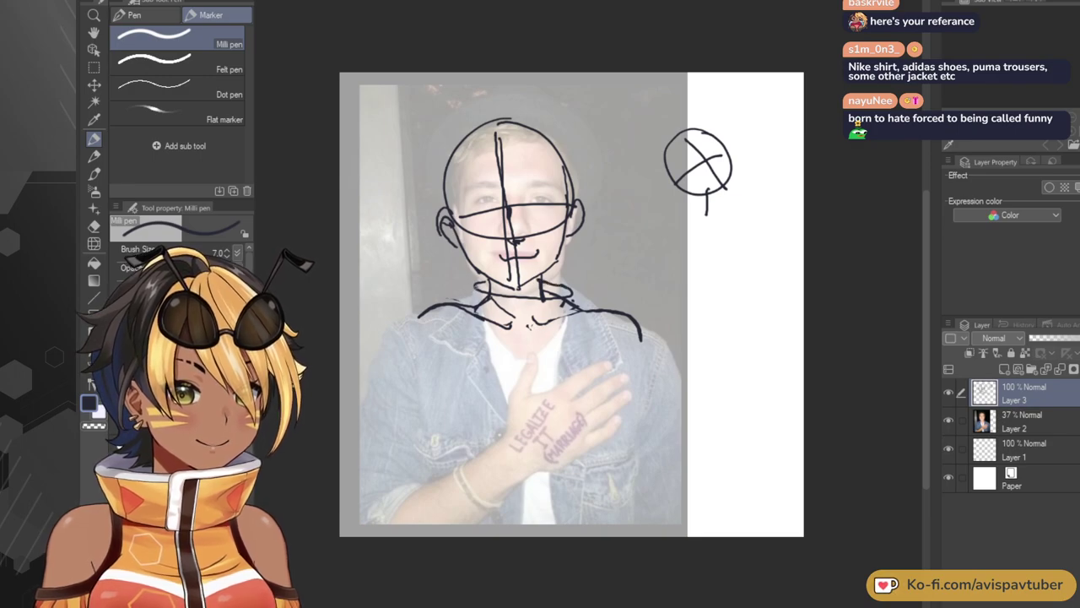
Sketch a high standing collar around the neck and add simple eyes with upper lids on the eye guide line.
left_click_drag(469, 282, 479, 316)
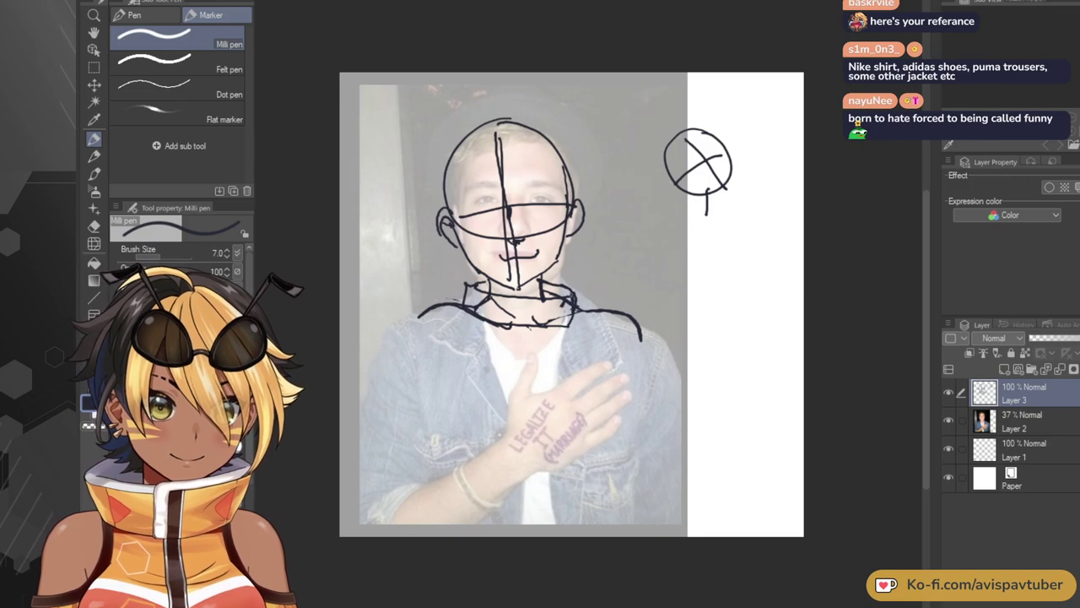
mouse_move(462, 306)
left_mouse_down()
mouse_move(466, 271)
mouse_move(498, 277)
left_mouse_up()
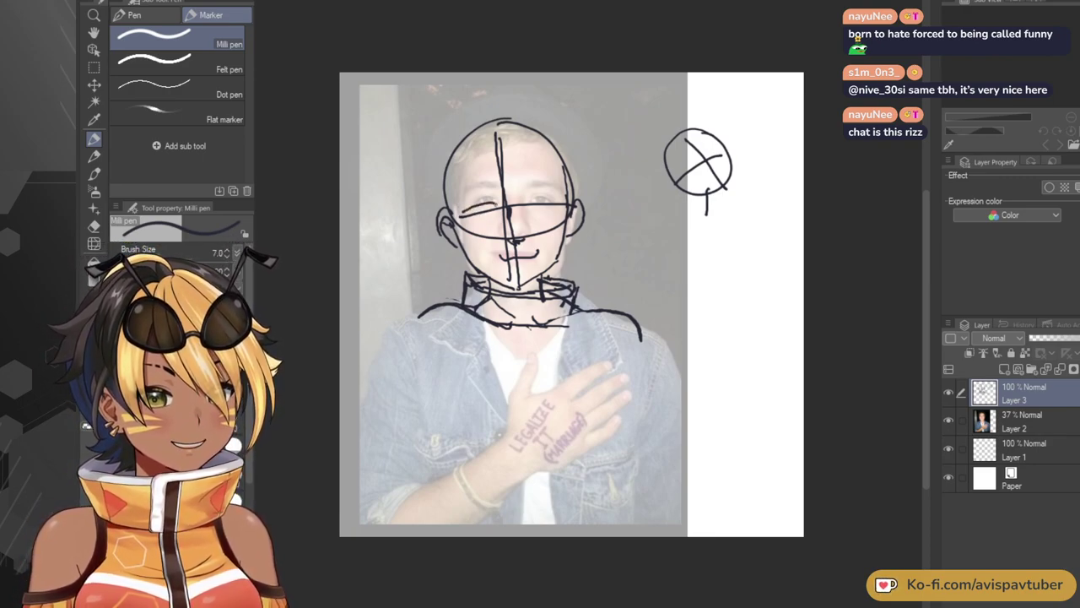
mouse_move(526, 201)
left_mouse_down()
mouse_move(559, 198)
mouse_move(494, 202)
mouse_move(558, 193)
left_mouse_up()
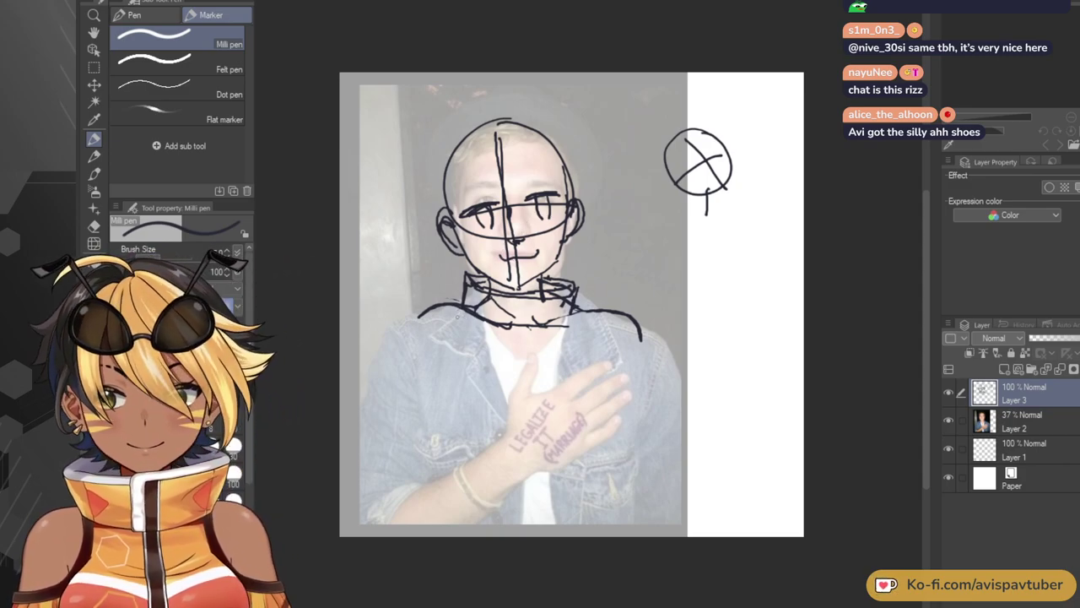
Sketch the armhole curve and upper sleeve on the image's left side and the torso's curved side lines beneath both shoulders.
left_click_drag(452, 344, 416, 359)
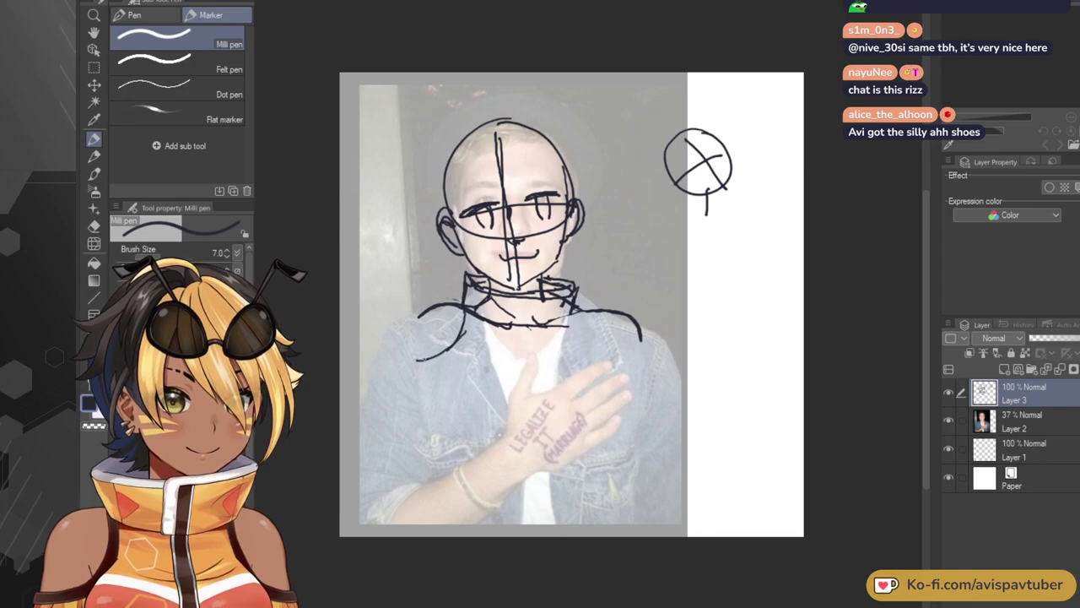
left_click_drag(422, 312, 401, 364)
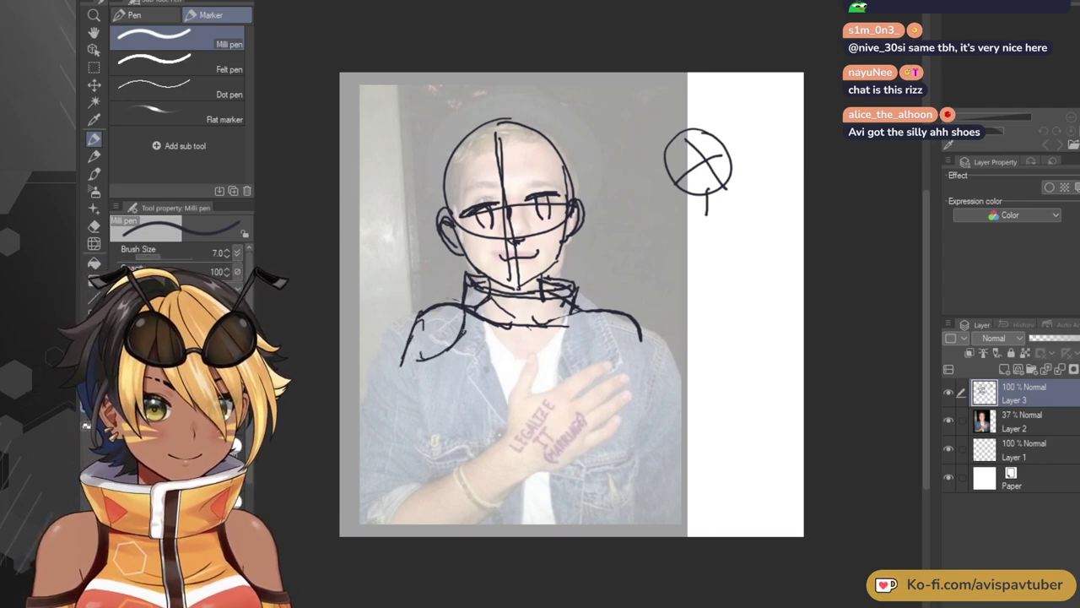
left_click_drag(437, 384, 459, 428)
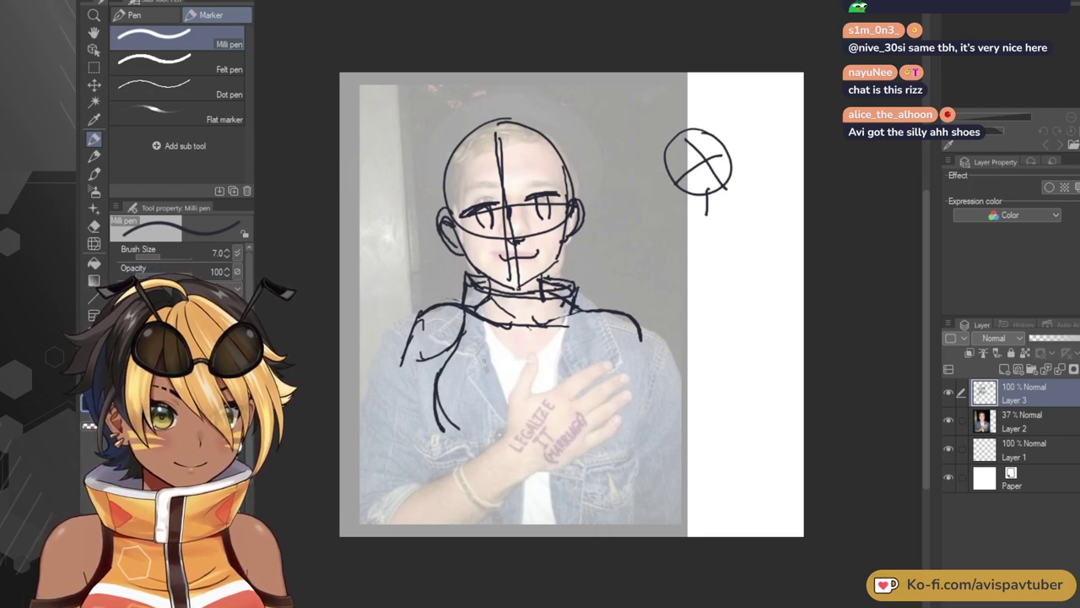
left_click_drag(587, 313, 589, 325)
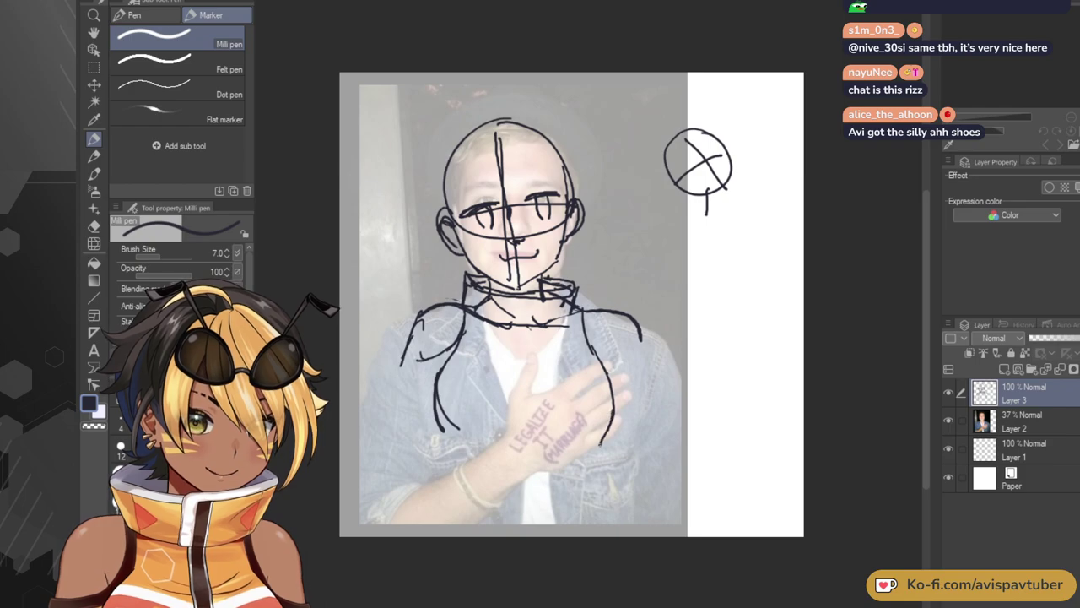
key("ctrl+z")
mouse_move(605, 370)
left_mouse_down()
mouse_move(610, 388)
mouse_move(589, 439)
left_mouse_up()
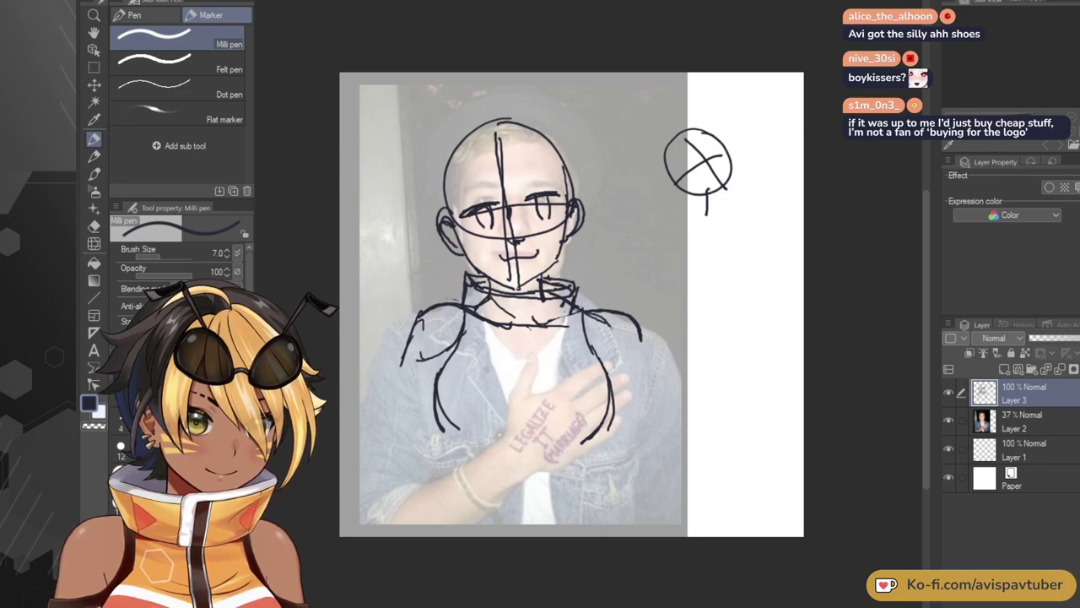
Sketch both upper arms with a sleeve band around each, running the outer arm line on the image's left down to elbow height.
left_click_drag(614, 344, 621, 412)
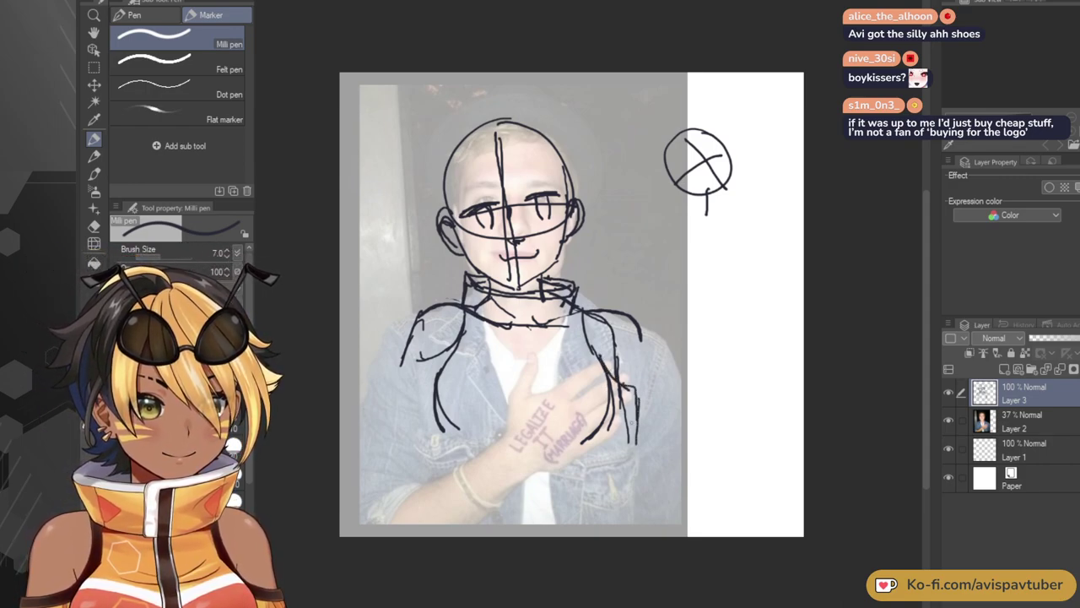
left_click_drag(637, 387, 619, 379)
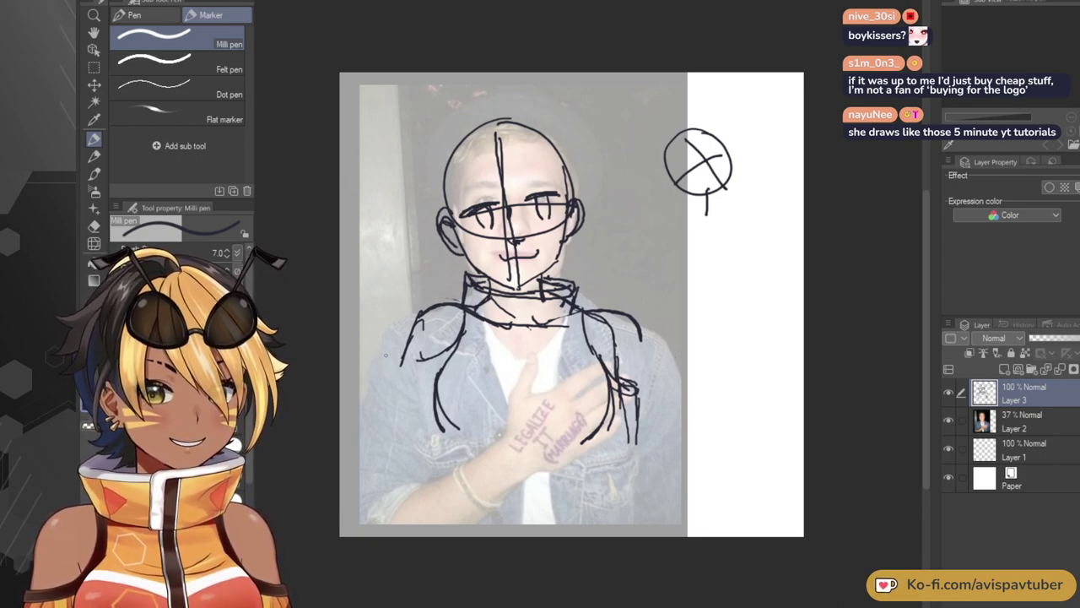
mouse_move(420, 365)
left_mouse_down()
mouse_move(397, 351)
mouse_move(429, 381)
mouse_move(400, 432)
left_mouse_up()
key("ctrl+z")
mouse_move(394, 375)
left_mouse_down()
mouse_move(377, 477)
mouse_move(413, 504)
left_mouse_up()
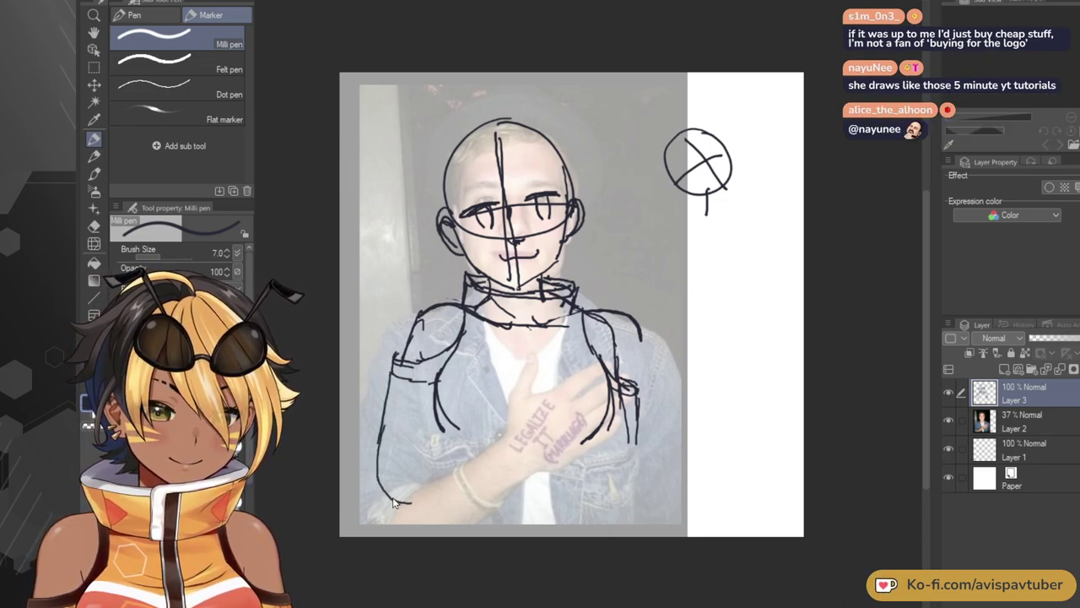
key("ctrl+z")
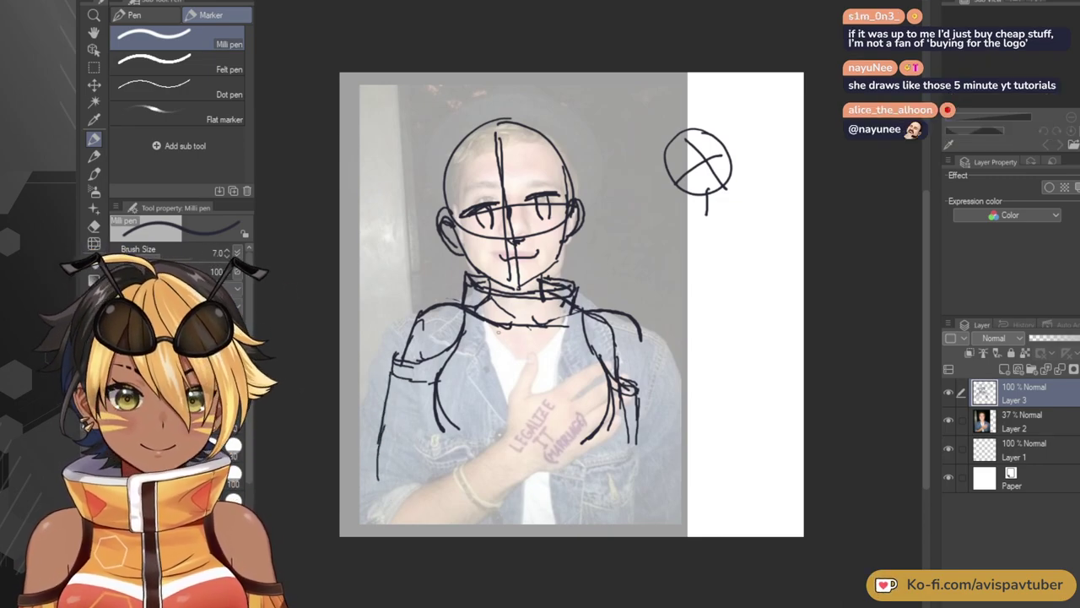
Sketch short vertical front edges inside the collar, and undo the trial front lines running down the chest.
mouse_move(529, 288)
left_mouse_down()
mouse_move(531, 324)
mouse_move(507, 376)
left_mouse_up()
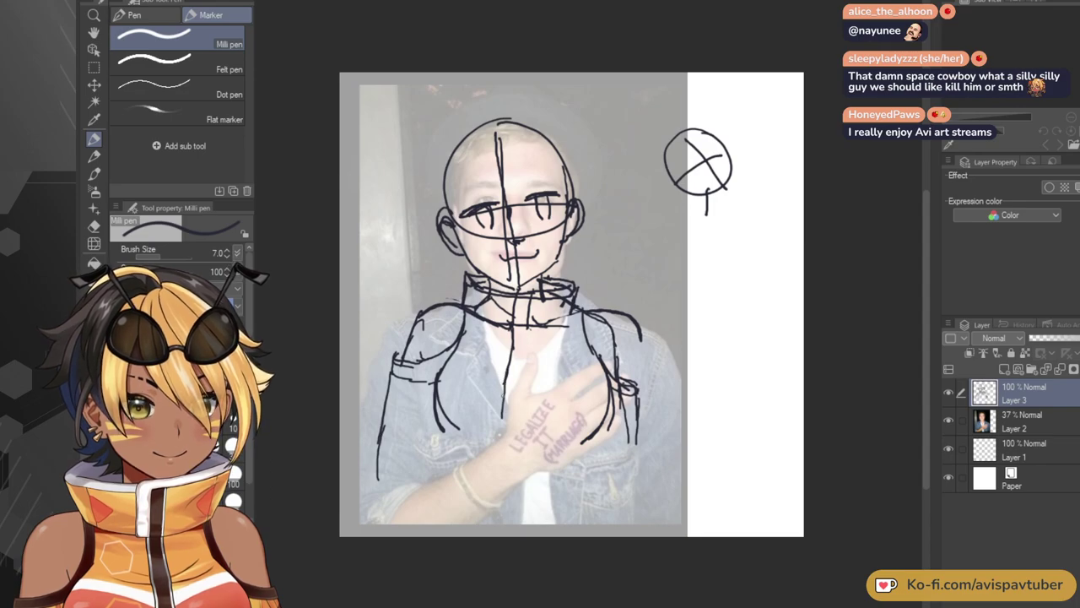
left_click_drag(531, 444, 529, 325)
key("ctrl+z")
key("ctrl+z")
key("ctrl+z")
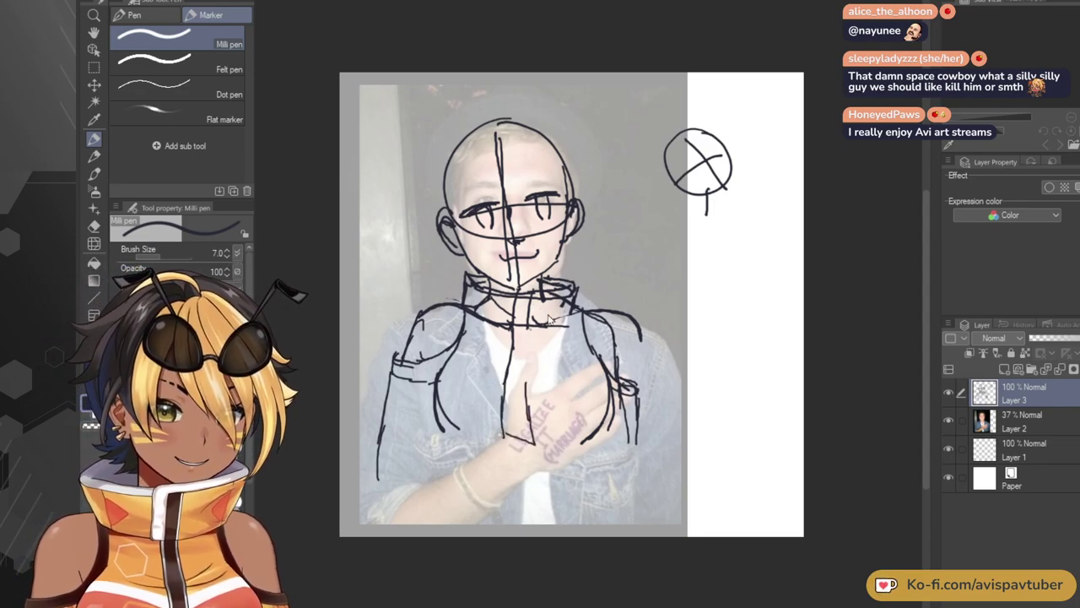
key("ctrl+z")
key("ctrl+z")
key("ctrl+z")
key("ctrl+z")
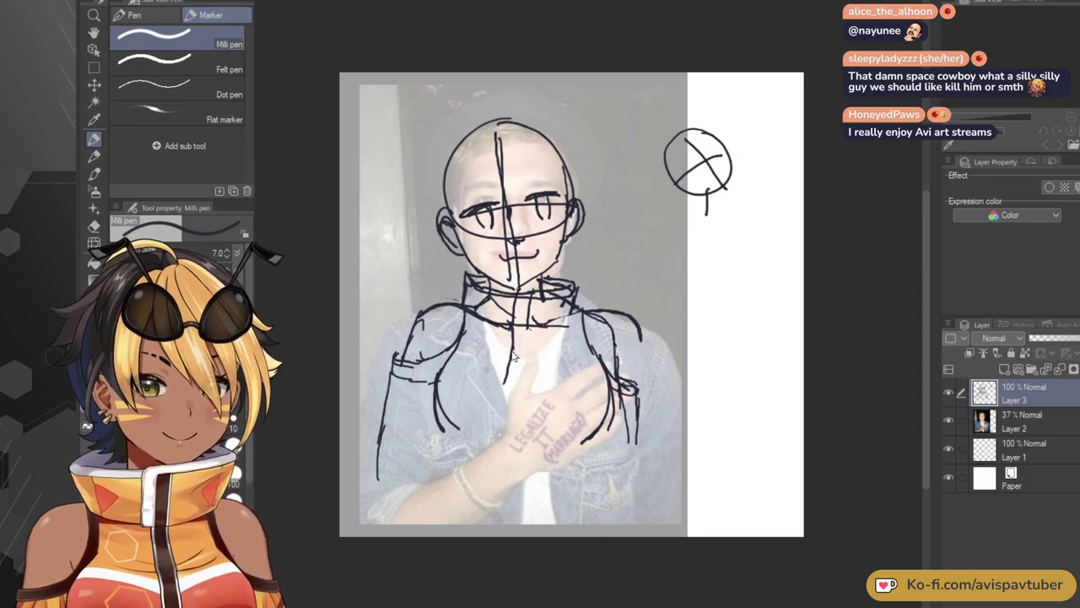
key("ctrl+z")
left_click_drag(511, 299, 510, 324)
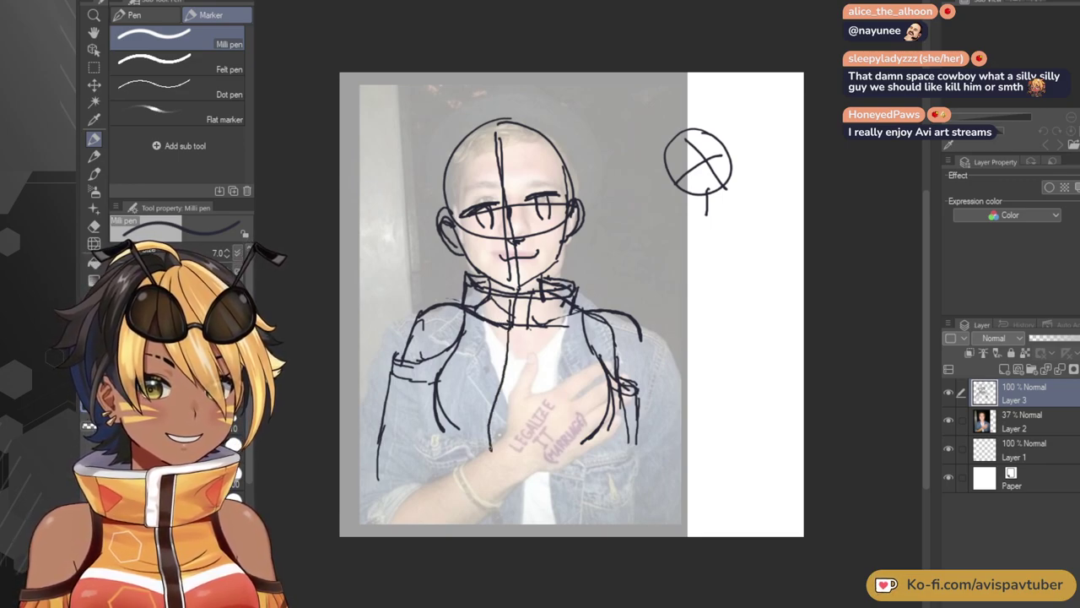
key("ctrl+z")
mouse_move(496, 426)
left_mouse_down()
mouse_move(510, 327)
mouse_move(516, 447)
left_mouse_up()
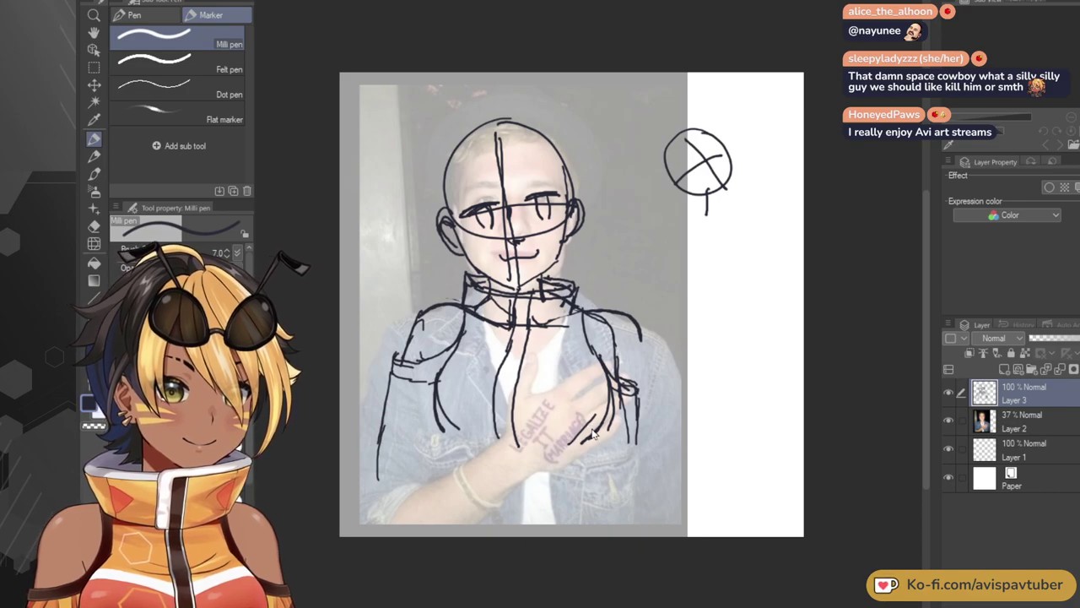
key("ctrl+z")
key("ctrl+z")
Draw the jacket's two front lines from the collar down the middle of the chest.
left_click_drag(505, 348, 503, 425)
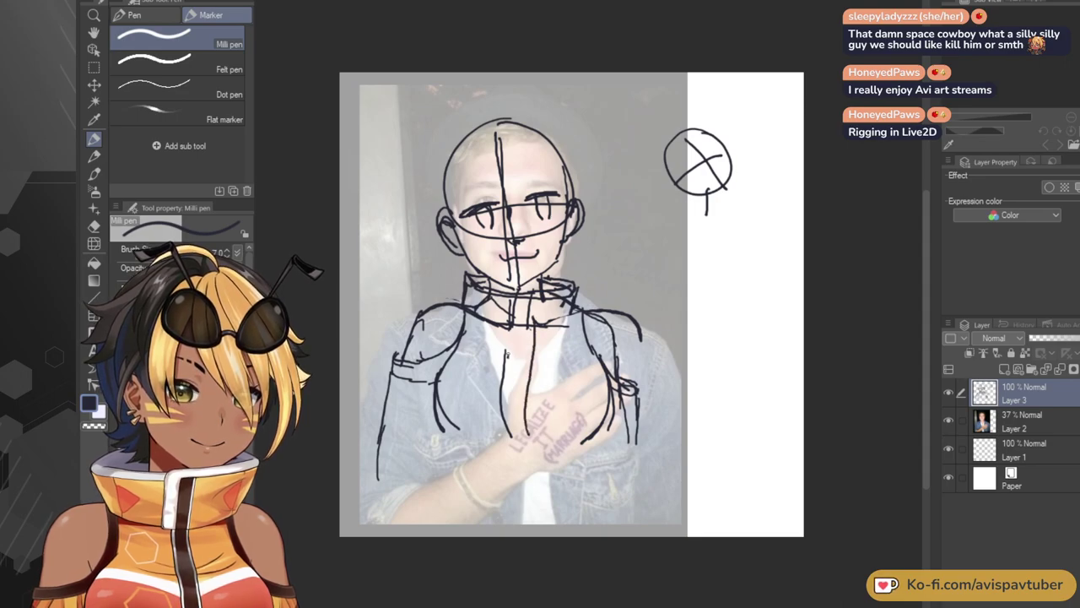
left_click_drag(509, 350, 501, 424)
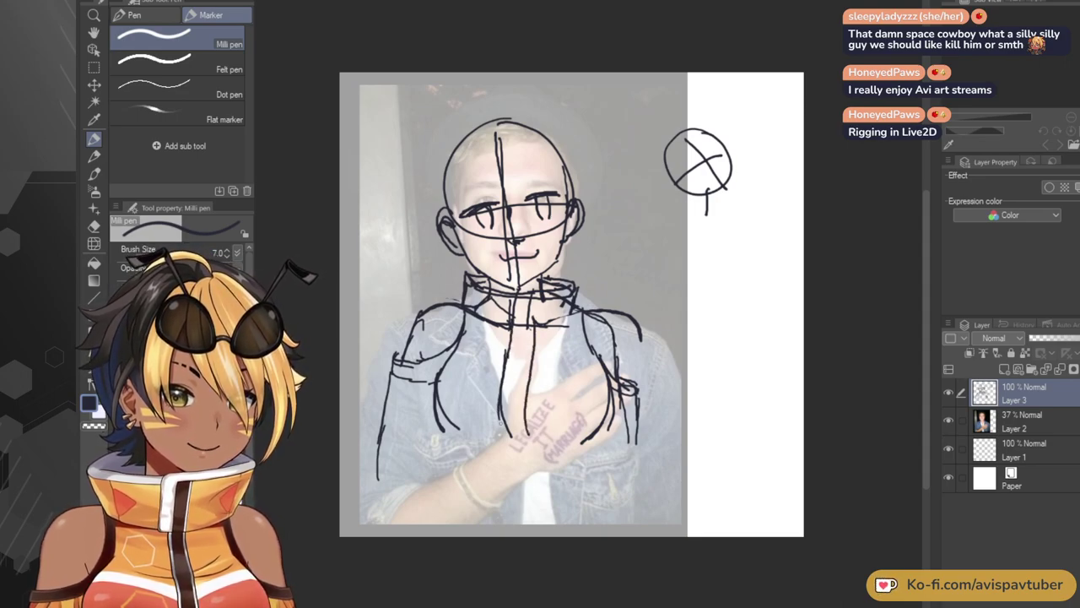
left_click_drag(504, 379, 516, 441)
key("ctrl+z")
key("ctrl+z")
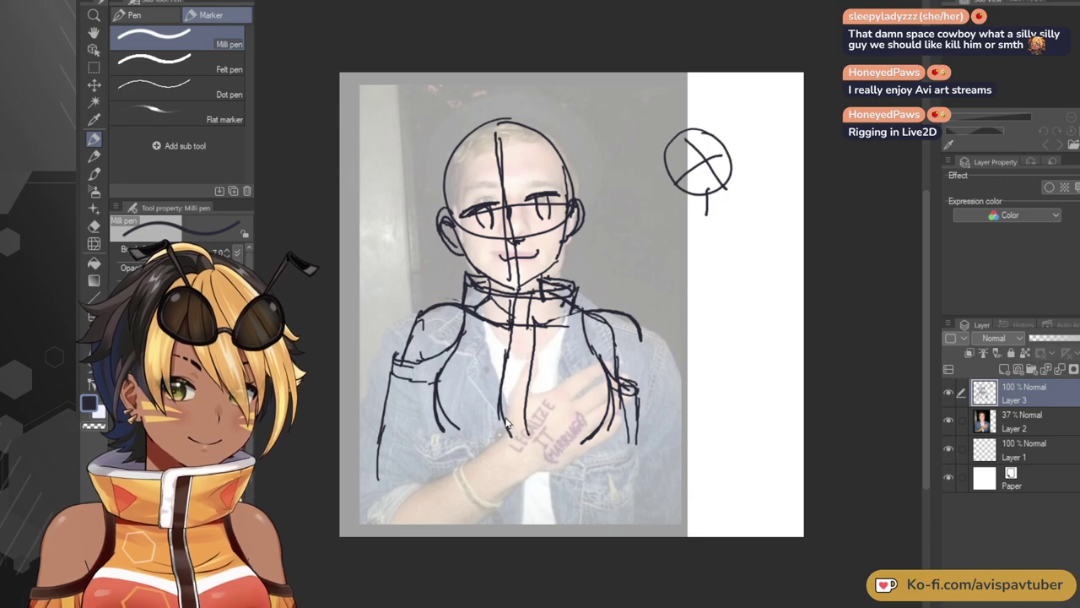
left_click_drag(504, 374, 511, 339)
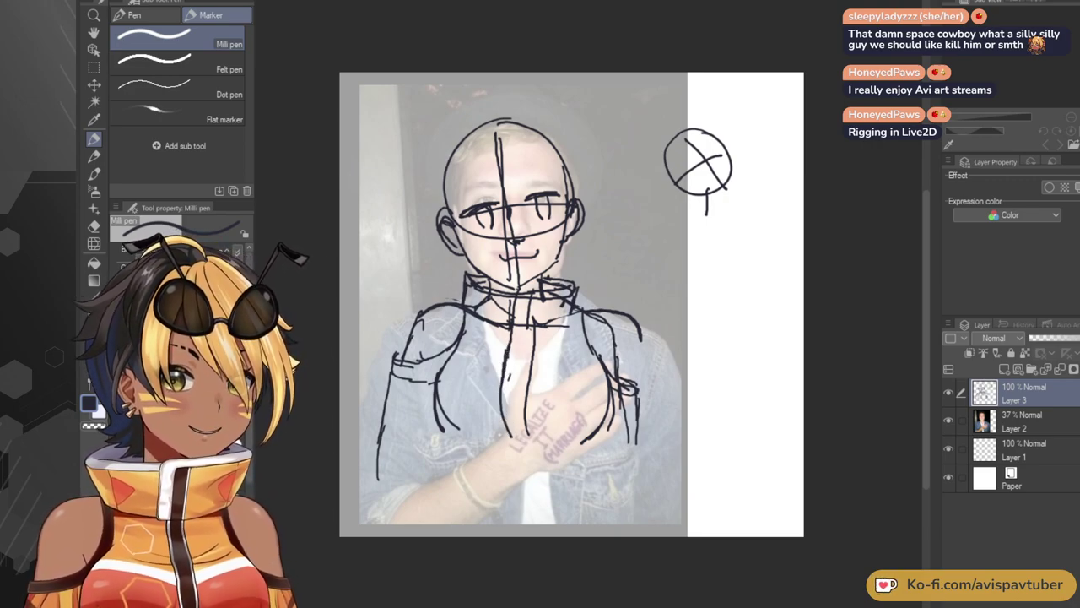
Clean up the doubled front line on the image's left with the Rough eraser and retouch it with the Milli pen.
left_click(95, 227)
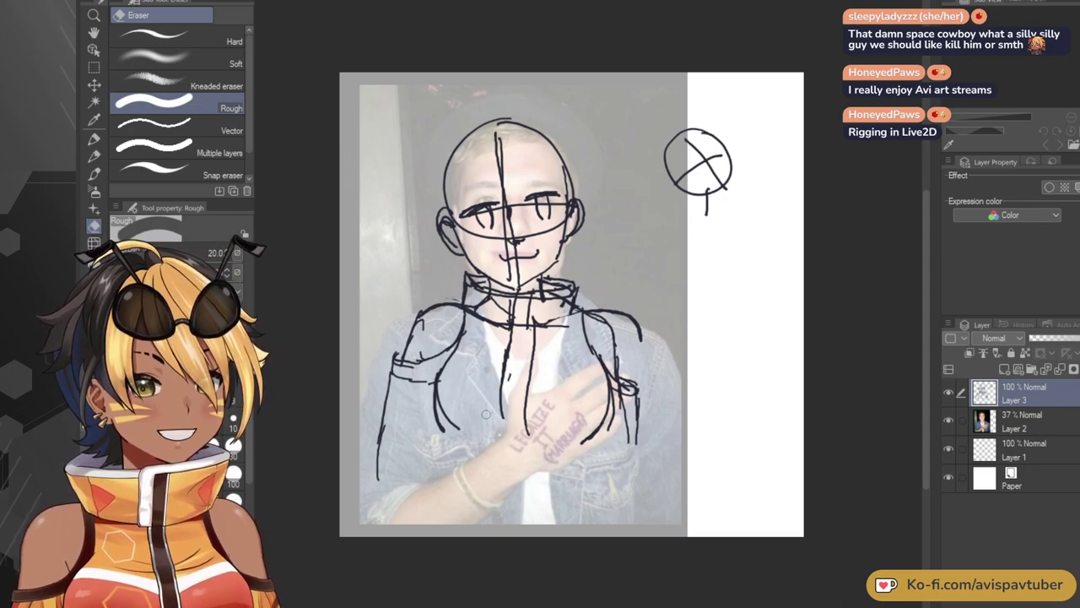
left_click(94, 138)
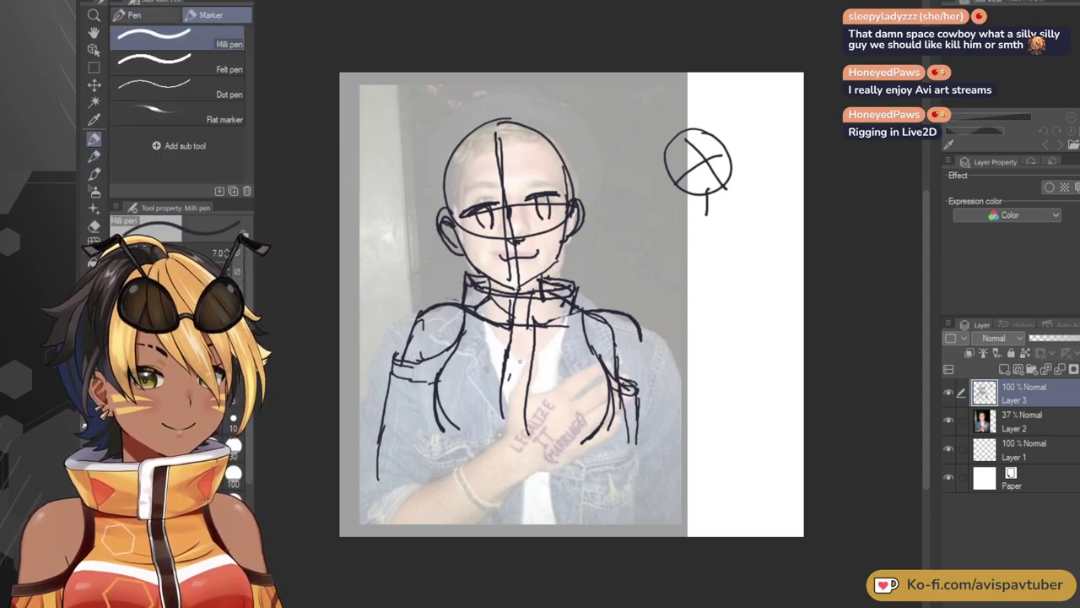
left_click_drag(508, 364, 507, 436)
key("ctrl+z")
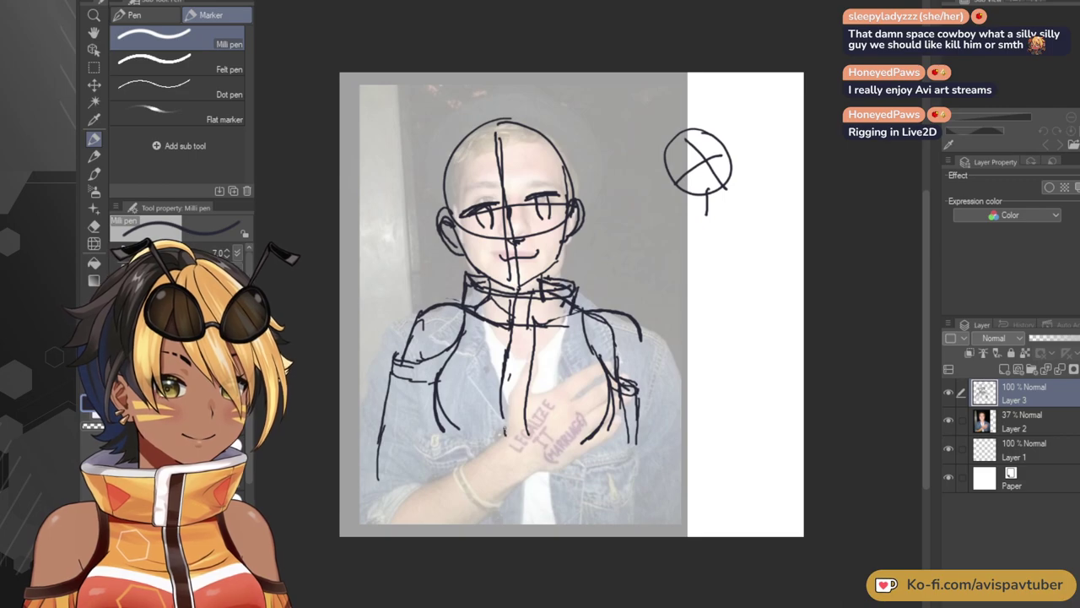
key("ctrl+z")
key("ctrl+z")
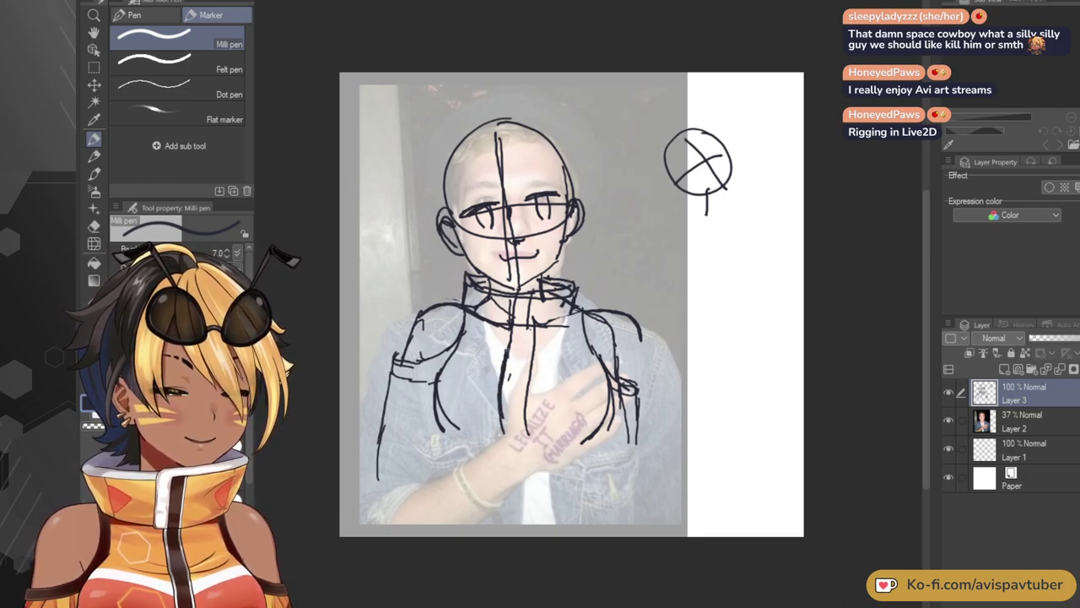
key("e")
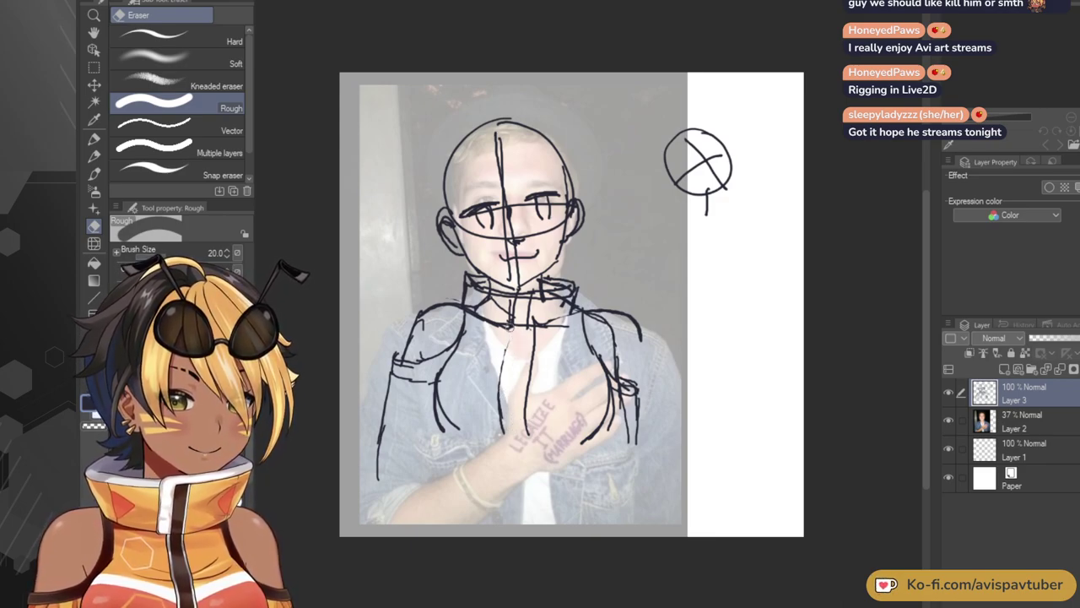
left_click(97, 139)
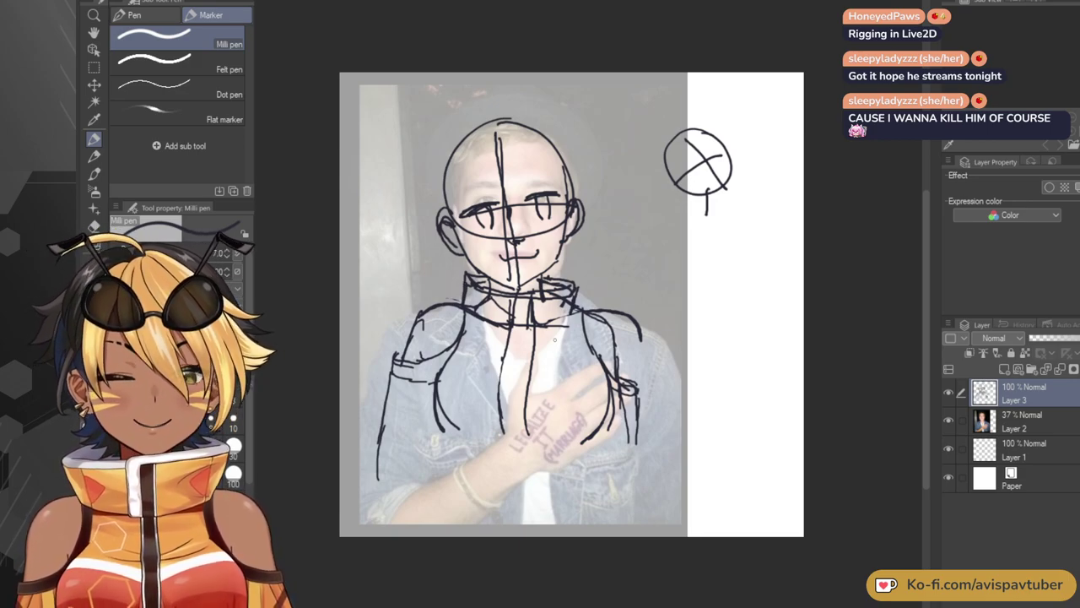
Sketch a pair of curved bands across the chest on each side of the jacket's front strip.
left_click_drag(535, 382, 590, 361)
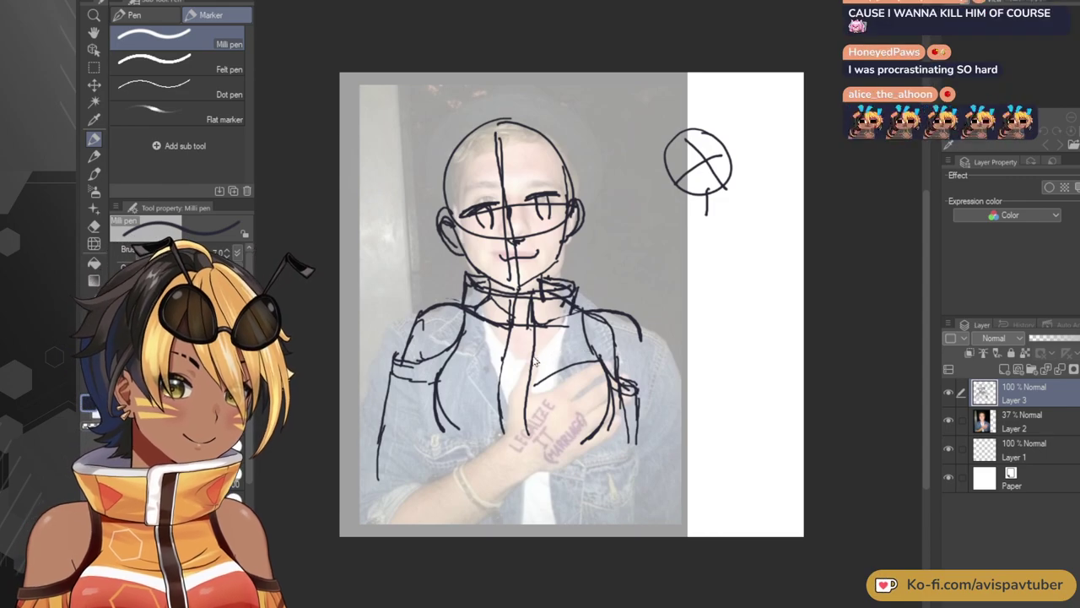
left_click_drag(532, 369, 594, 347)
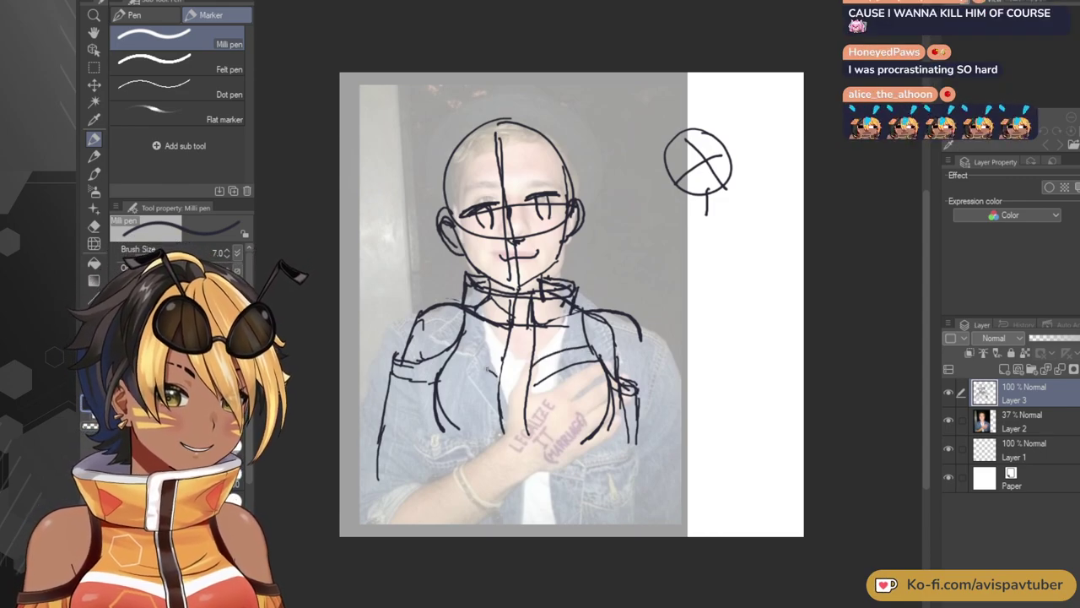
left_click_drag(455, 350, 497, 375)
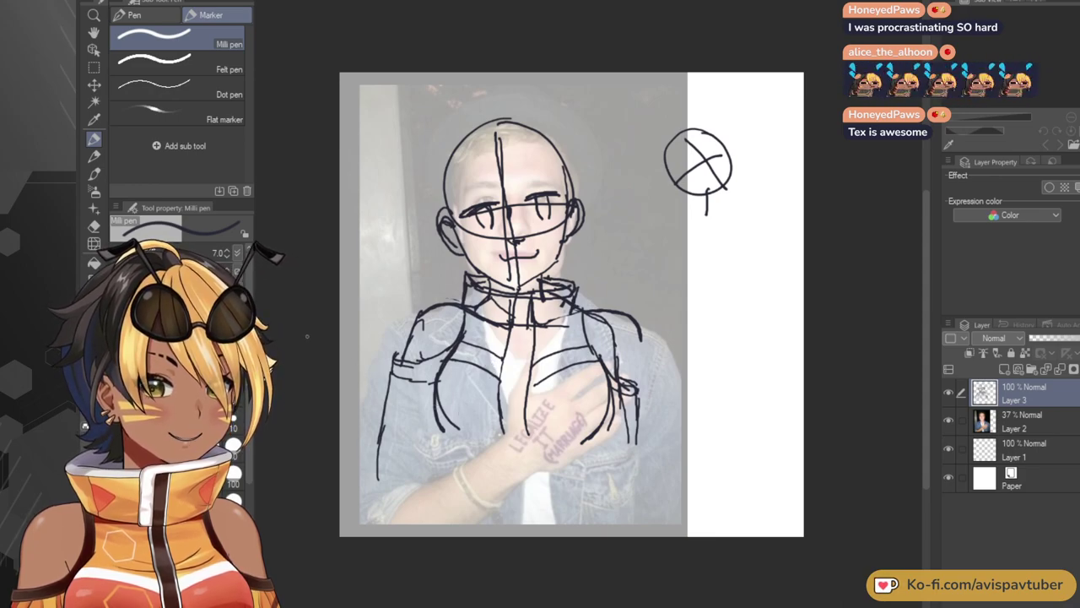
Erase the stray end of the chest curve on the image's left, and extend the outer sleeve line down around the elbow.
key("e")
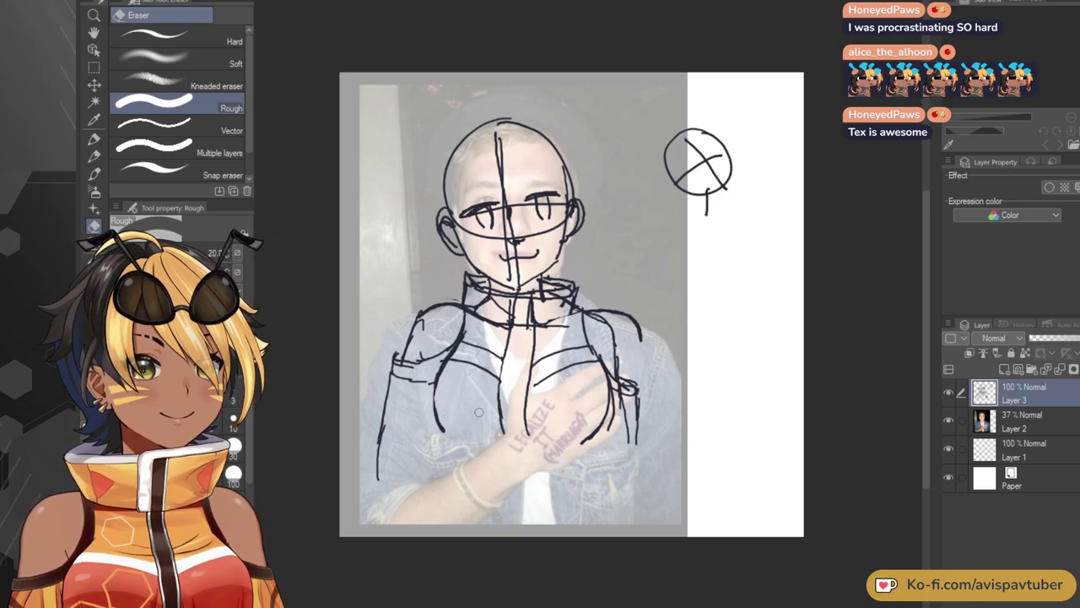
left_click(94, 138)
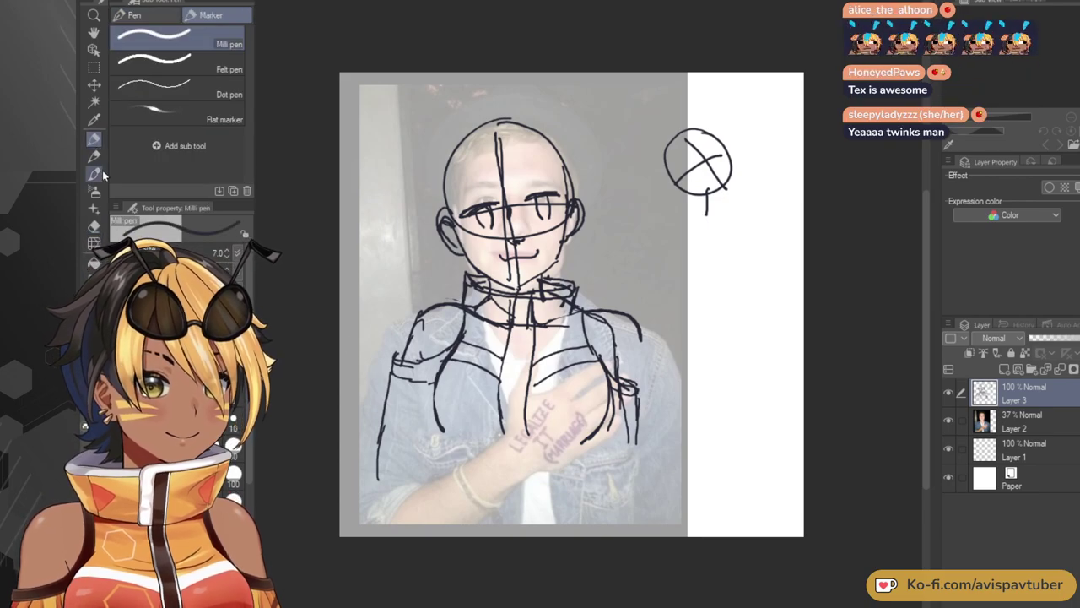
mouse_move(378, 474)
left_mouse_down()
mouse_move(378, 507)
mouse_move(400, 530)
mouse_move(432, 529)
left_mouse_up()
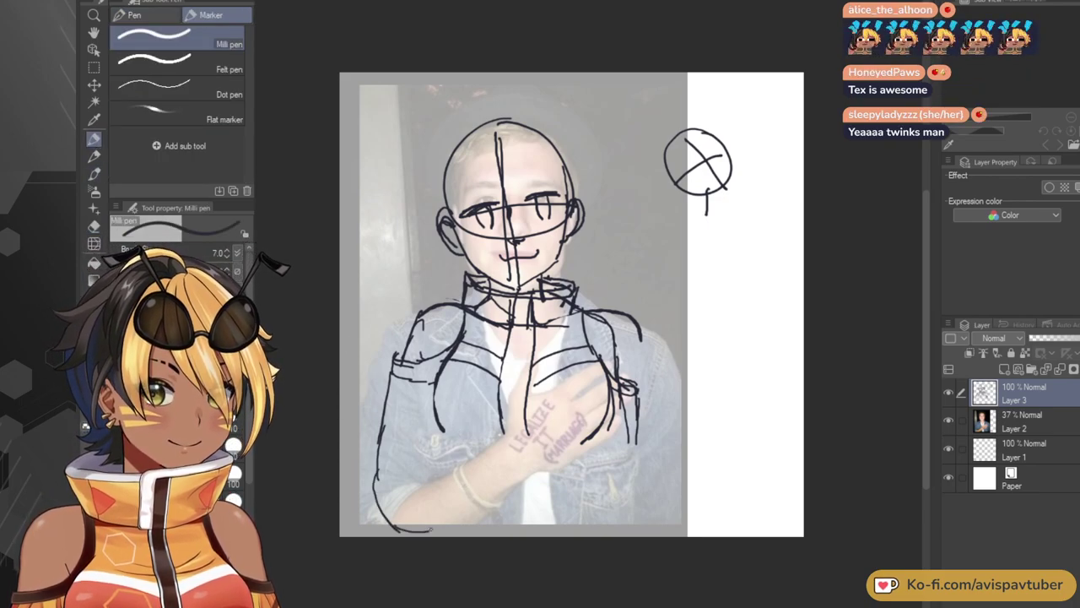
left_click_drag(425, 469, 408, 503)
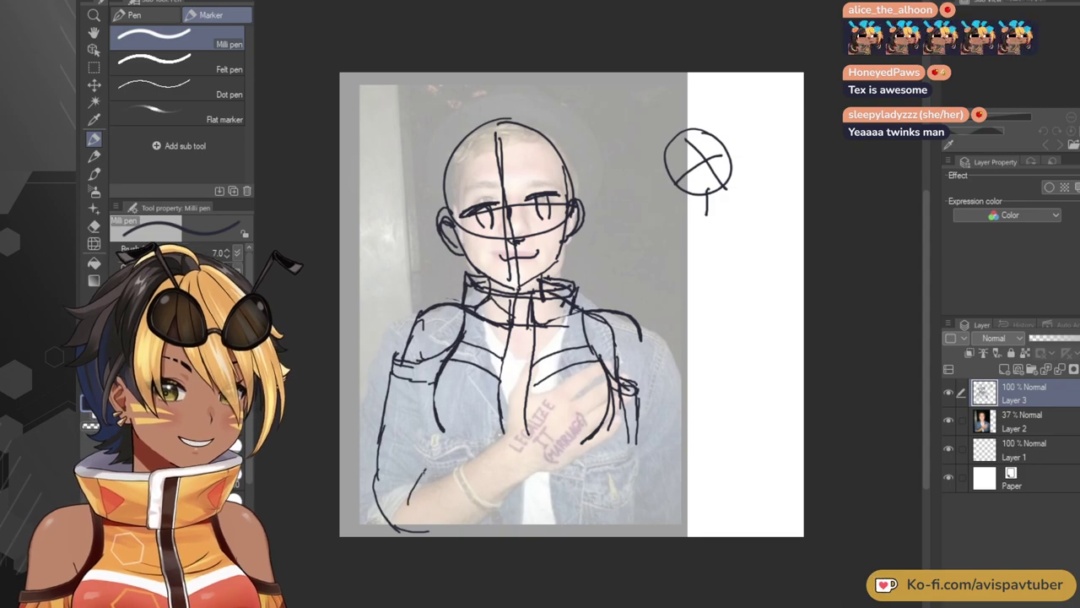
left_click_drag(460, 449, 424, 473)
left_click_drag(510, 435, 451, 458)
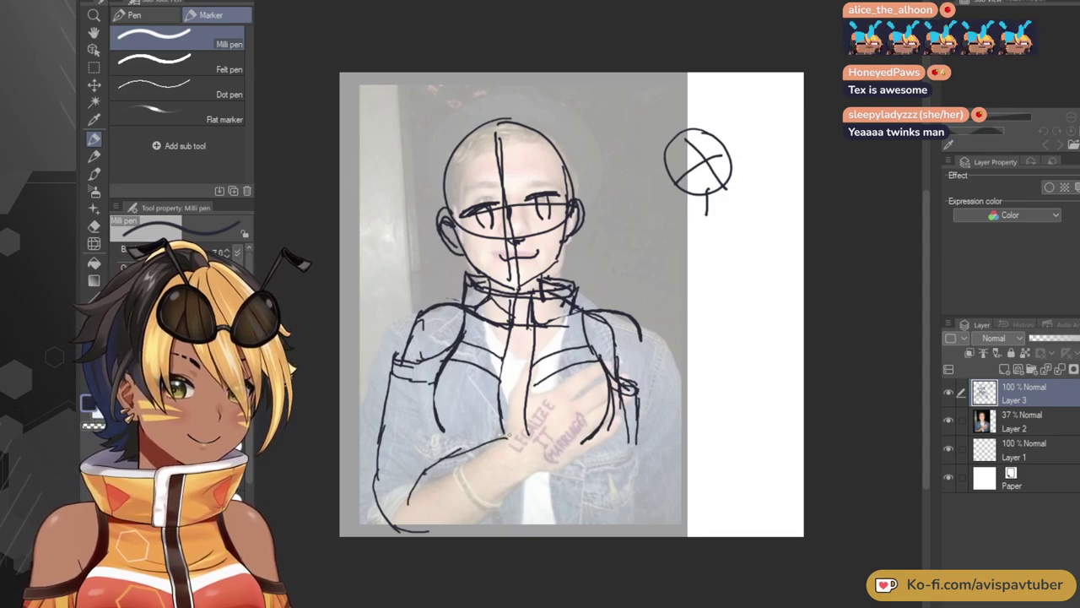
key("ctrl+z")
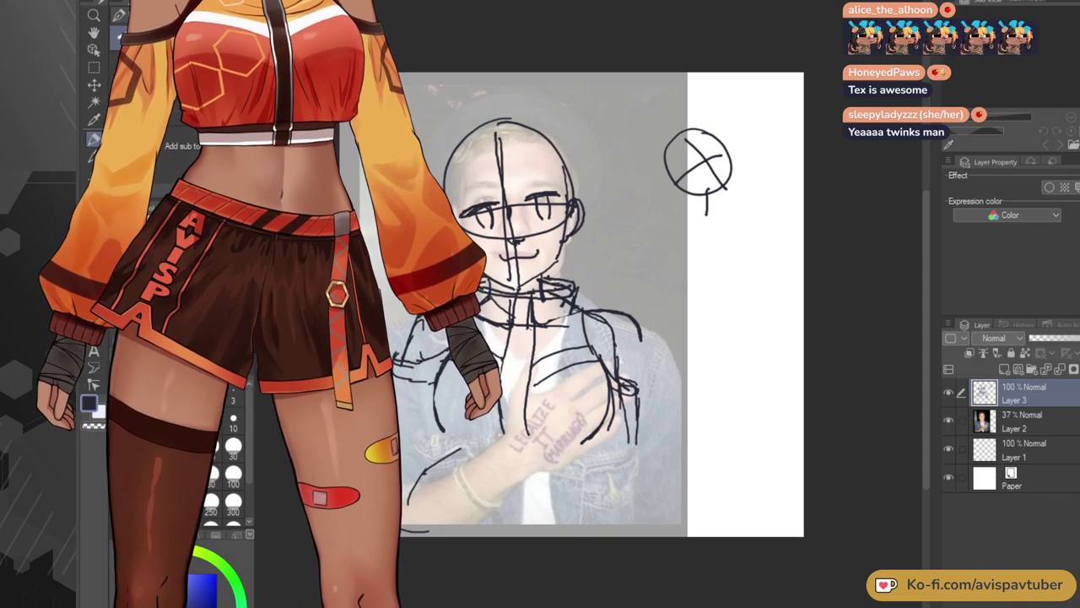
key("ctrl+z")
key("ctrl+z")
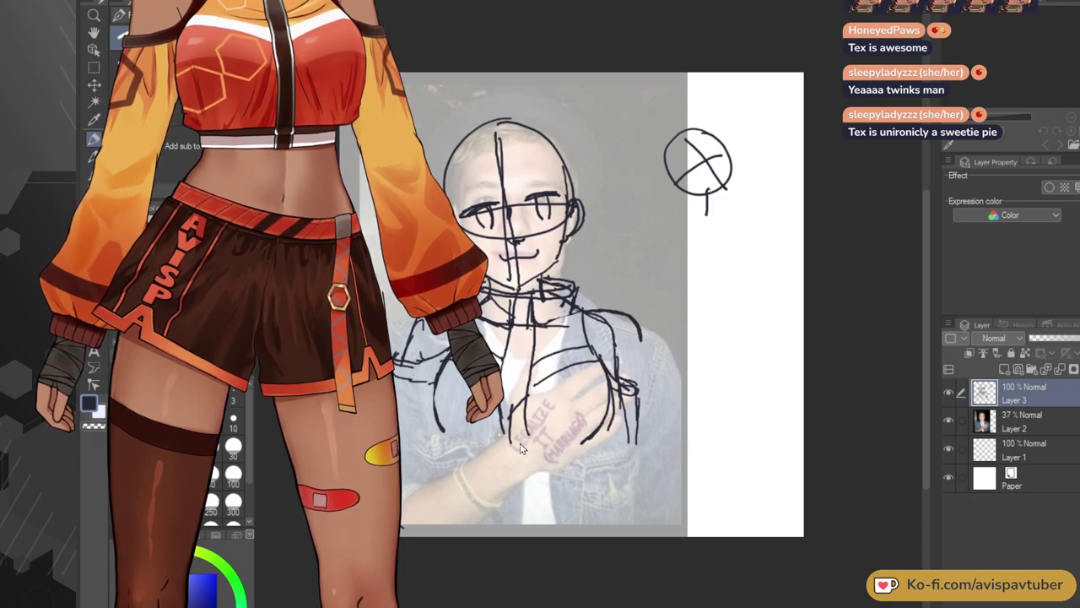
mouse_move(512, 408)
left_mouse_down()
mouse_move(535, 403)
mouse_move(562, 431)
mouse_move(535, 472)
left_mouse_up()
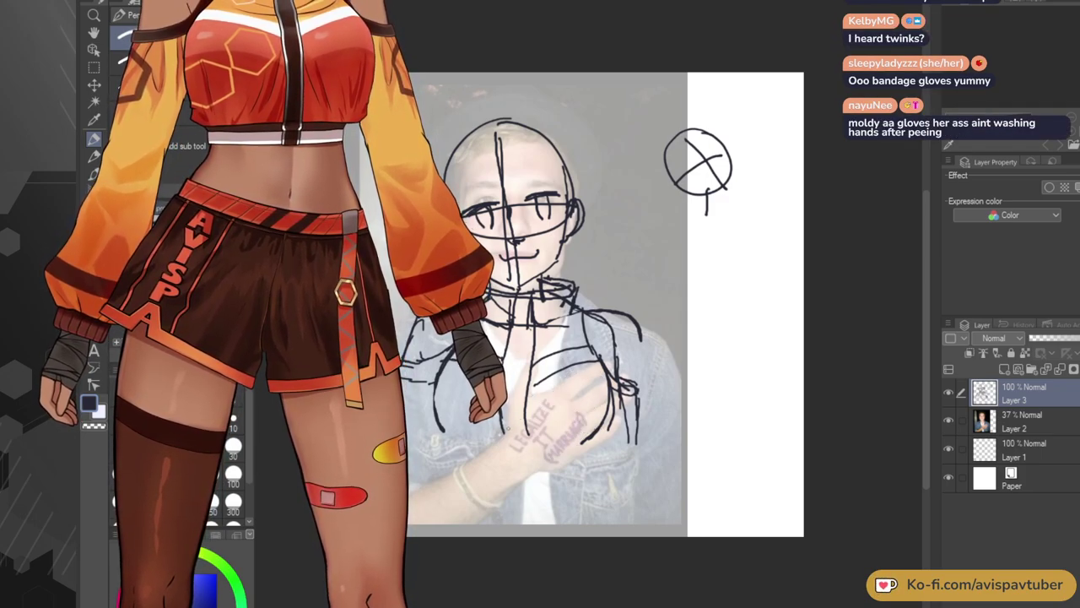
mouse_move(478, 461)
left_mouse_down()
mouse_move(463, 474)
mouse_move(548, 430)
mouse_move(597, 484)
left_mouse_up()
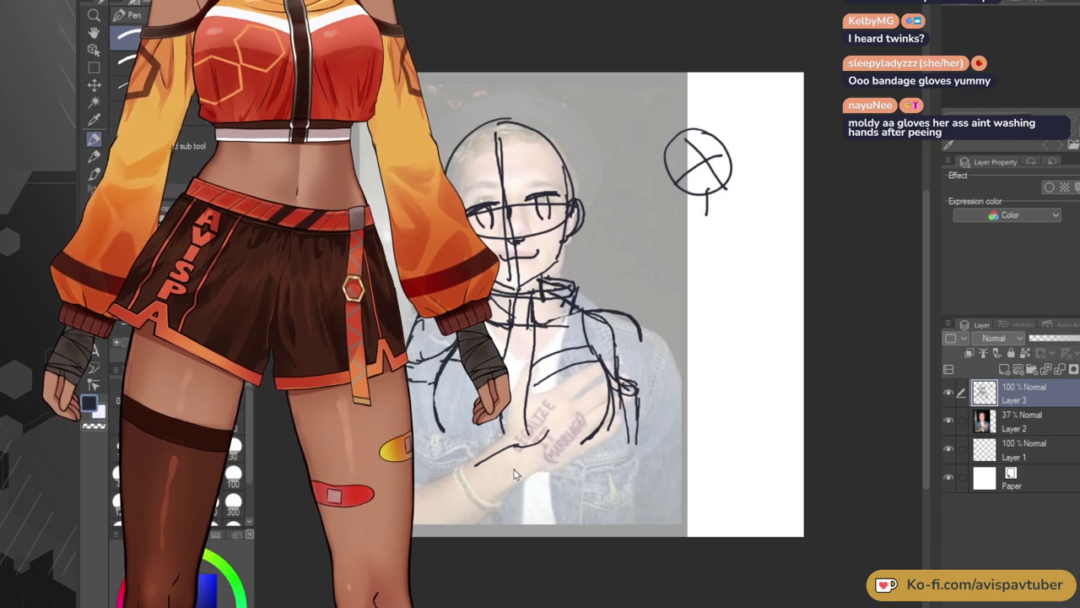
mouse_move(495, 452)
left_mouse_down()
mouse_move(525, 482)
mouse_move(571, 475)
mouse_move(527, 413)
left_mouse_up()
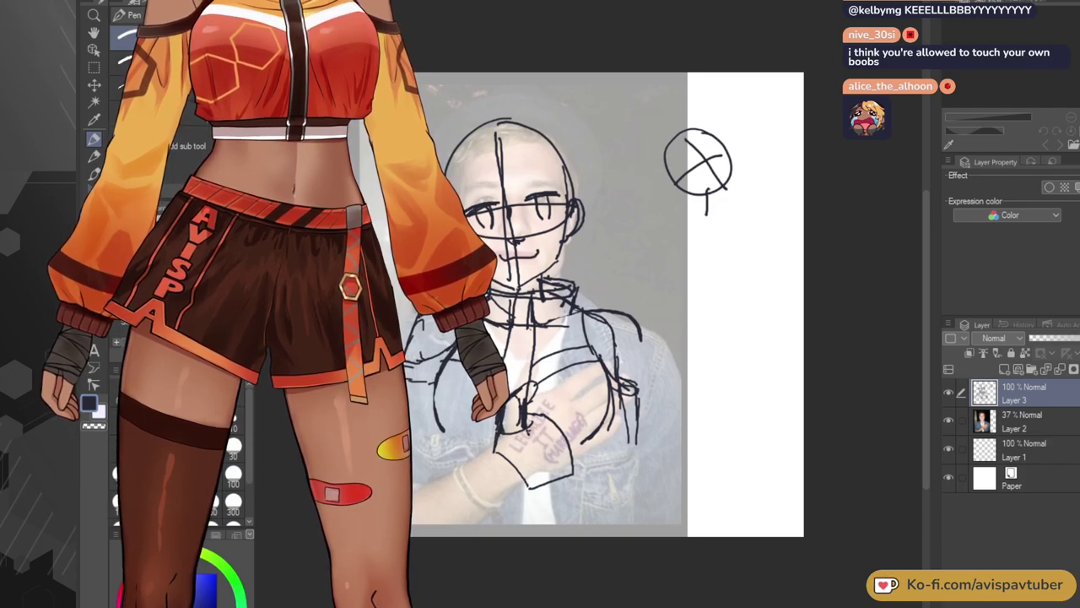
mouse_move(547, 419)
left_mouse_down()
mouse_move(576, 394)
mouse_move(588, 397)
mouse_move(579, 415)
mouse_move(607, 439)
mouse_move(562, 466)
mouse_move(590, 449)
mouse_move(602, 458)
mouse_move(596, 471)
left_mouse_up()
left_click_drag(591, 471, 542, 486)
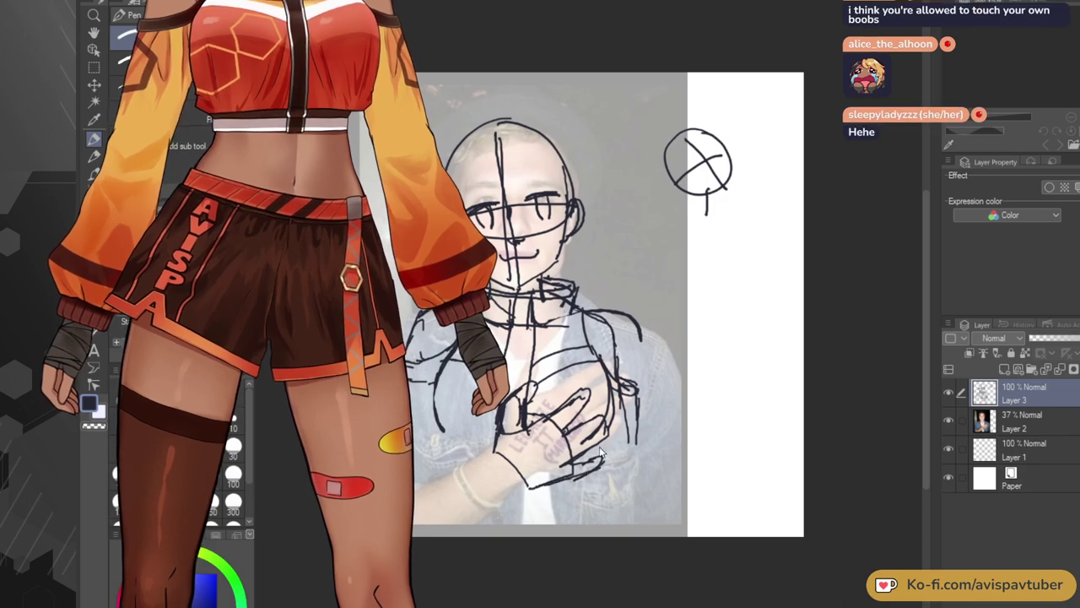
key("ctrl+z")
key("ctrl+z")
key("ctrl+z")
key("ctrl+z")
key("ctrl+z")
key("ctrl+z")
key("ctrl+z")
key("ctrl+z")
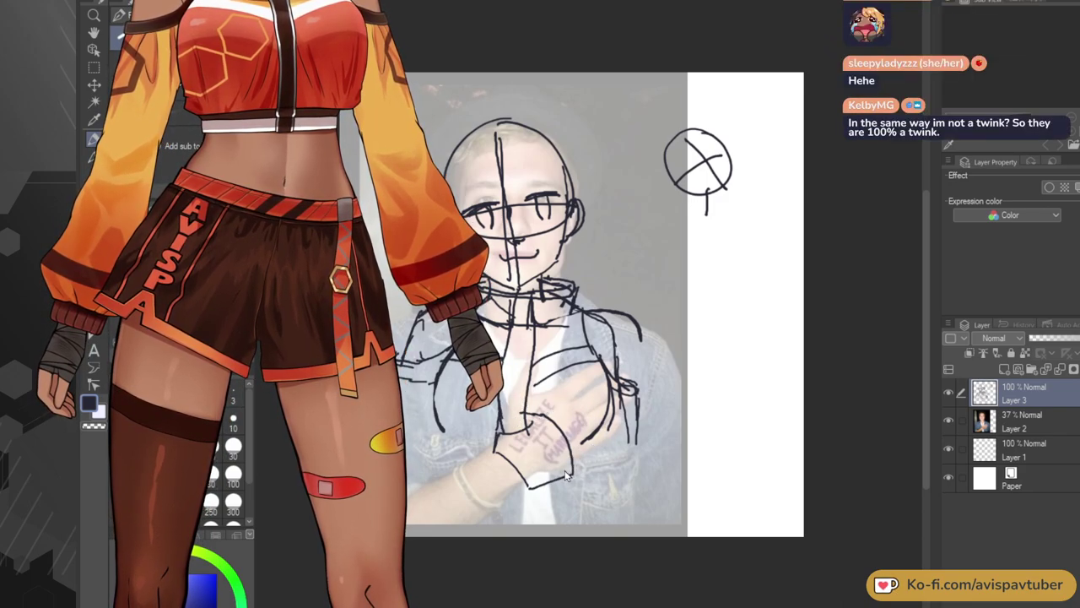
key("ctrl+z")
key("ctrl+z")
key("ctrl+z")
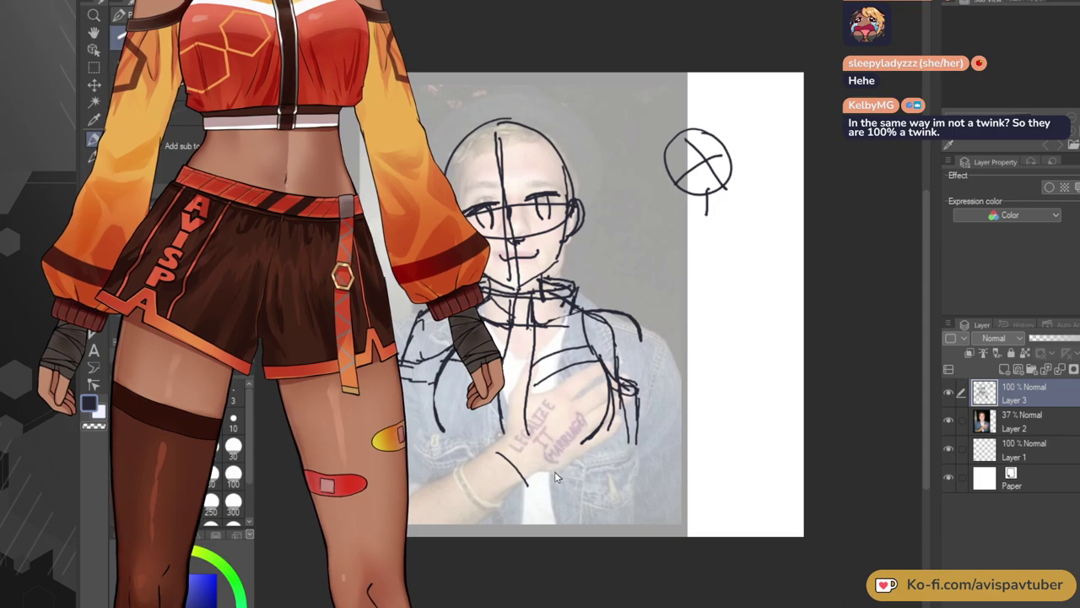
key("ctrl+z")
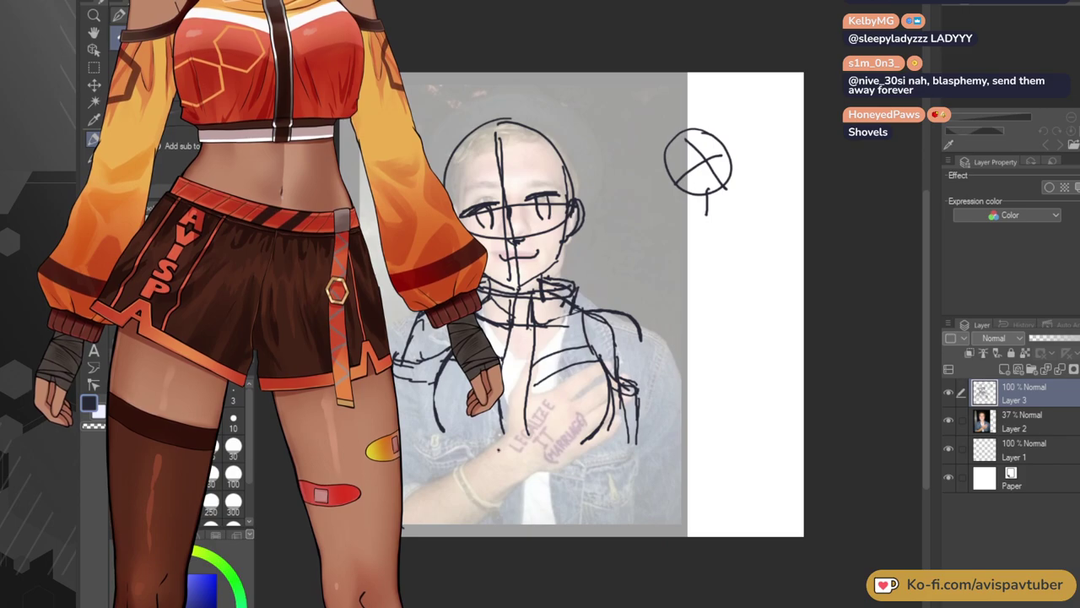
left_click_drag(507, 451, 512, 490)
key("ctrl+z")
Sketch the hand resting on the chest, with a wrist line, spread fingers and an angular wrist block beneath.
left_click_drag(503, 450, 536, 493)
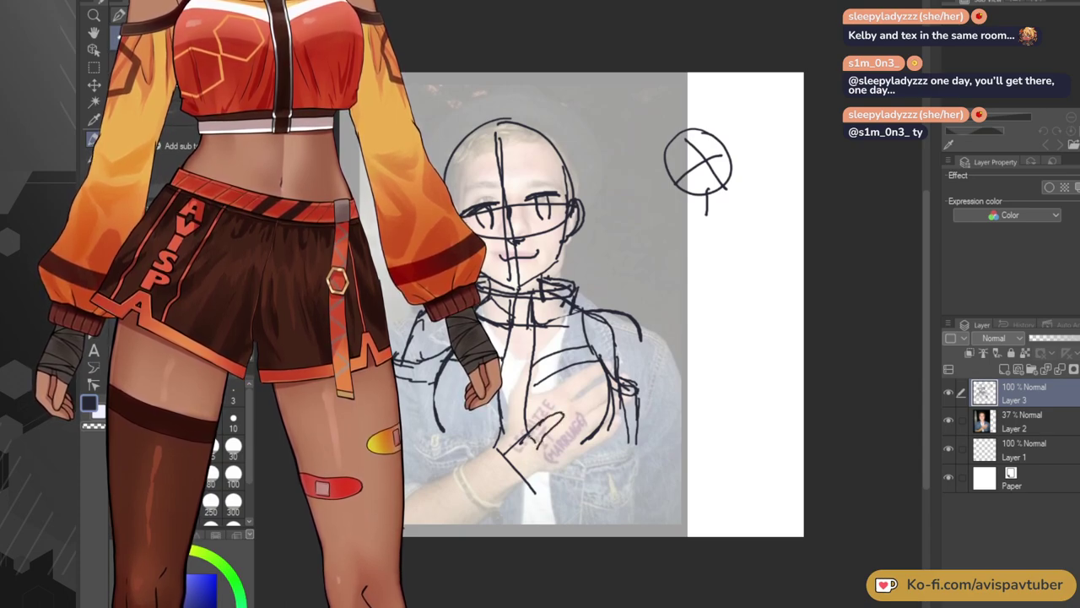
mouse_move(575, 432)
left_mouse_down()
mouse_move(581, 444)
mouse_move(552, 468)
mouse_move(565, 464)
left_mouse_up()
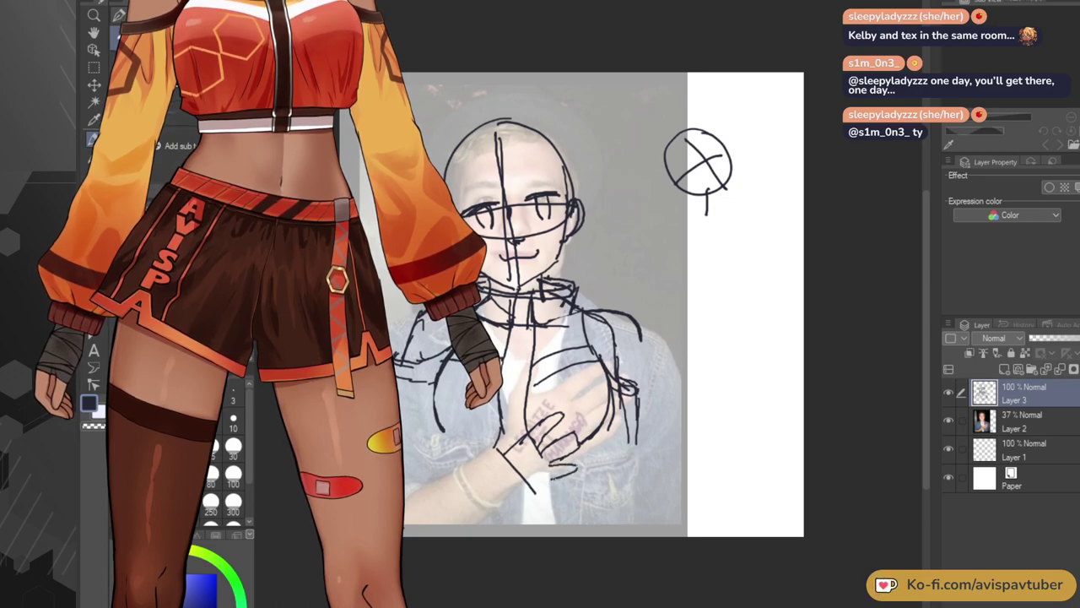
mouse_move(536, 490)
left_mouse_down()
mouse_move(515, 511)
mouse_move(485, 481)
mouse_move(494, 467)
left_mouse_up()
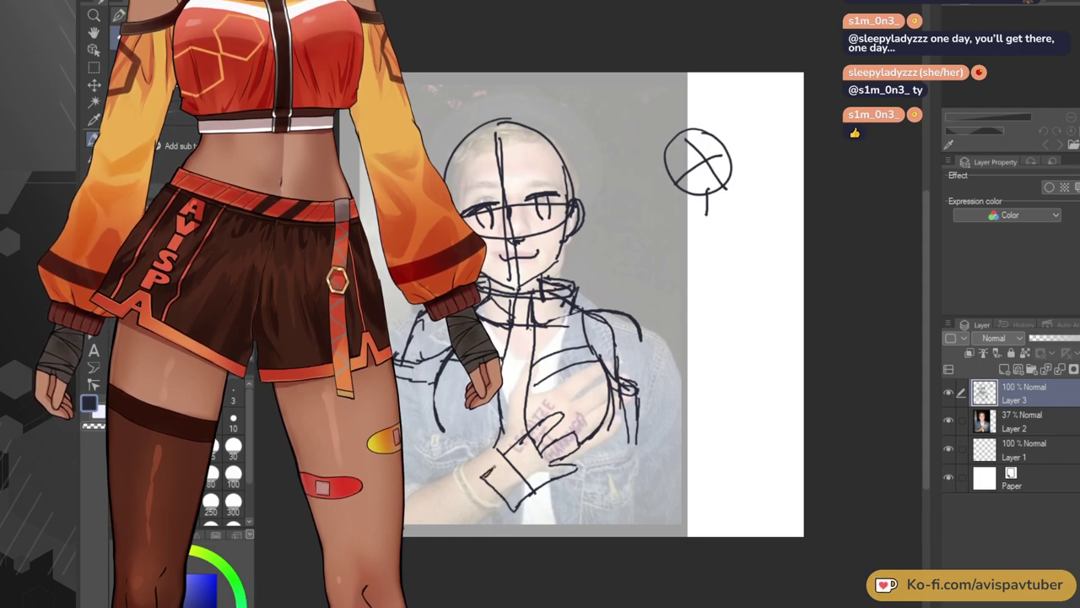
left_click_drag(579, 440, 546, 460)
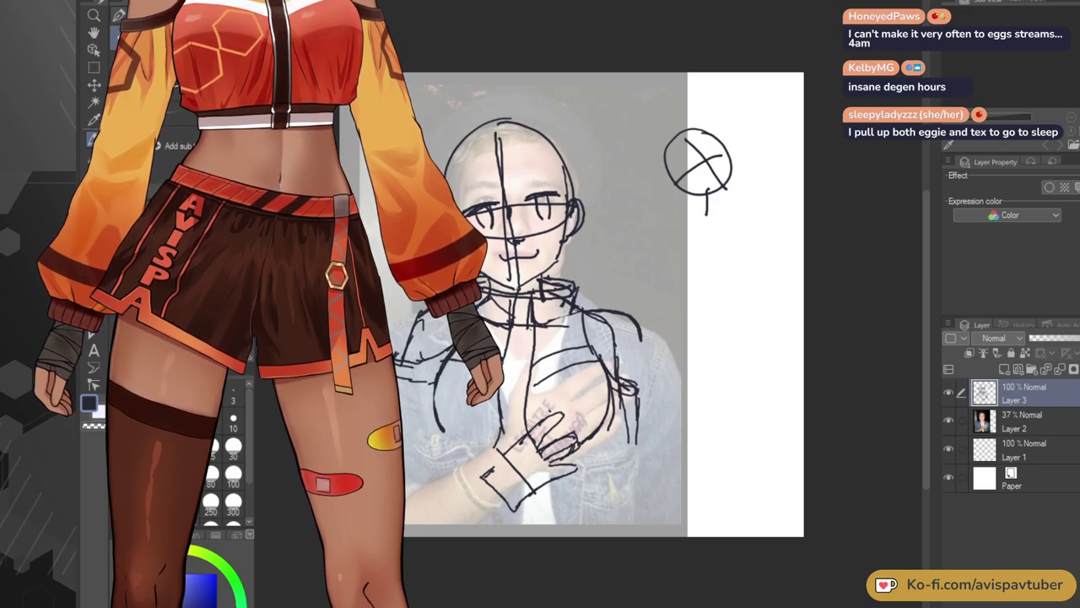
left_click_drag(533, 458, 503, 484)
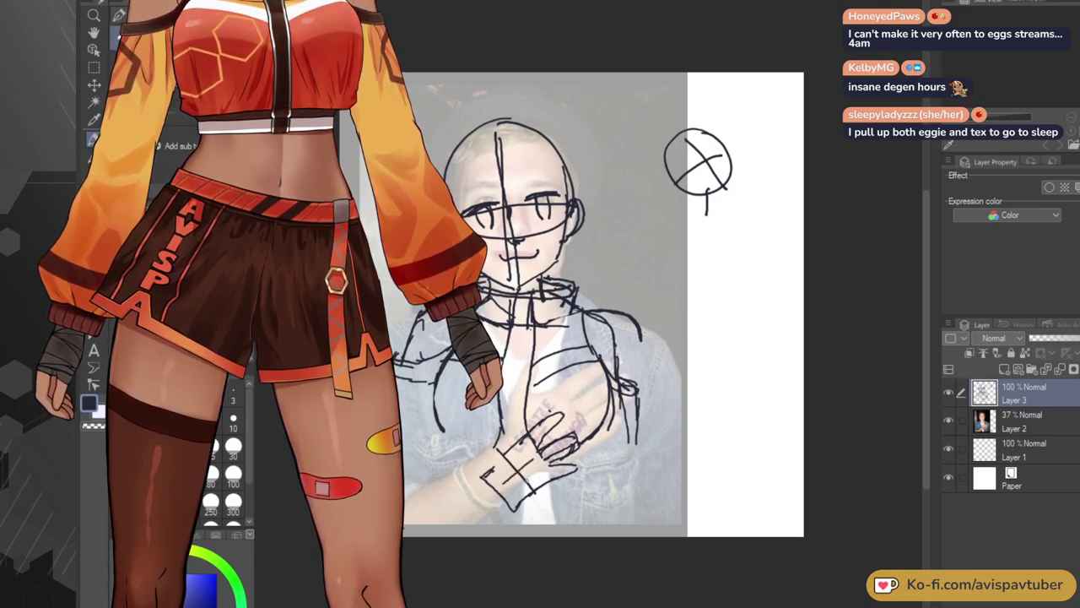
key("ctrl+z")
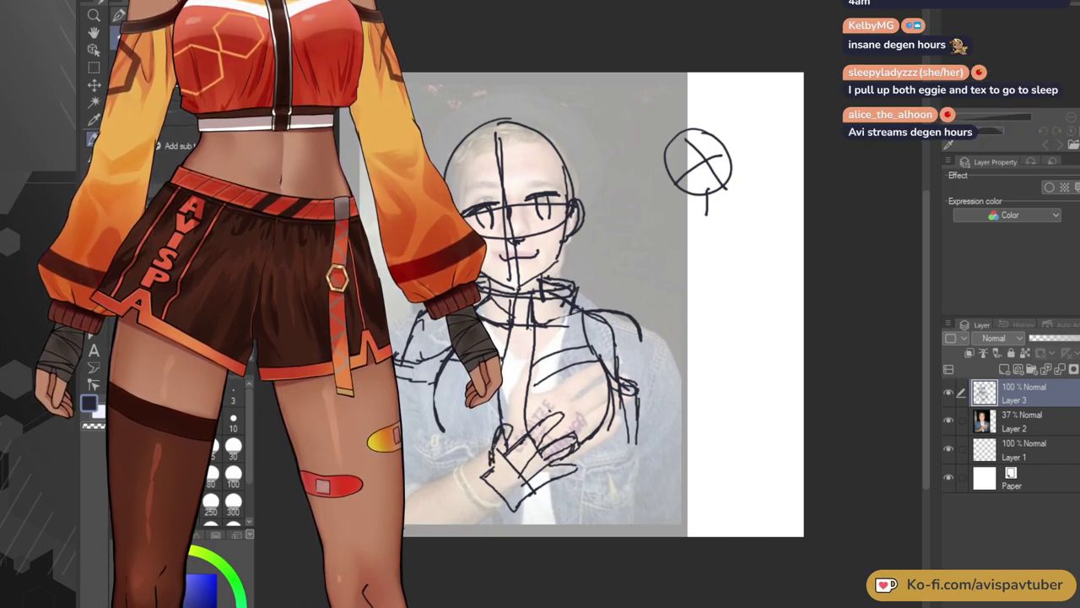
left_click_drag(518, 455, 506, 469)
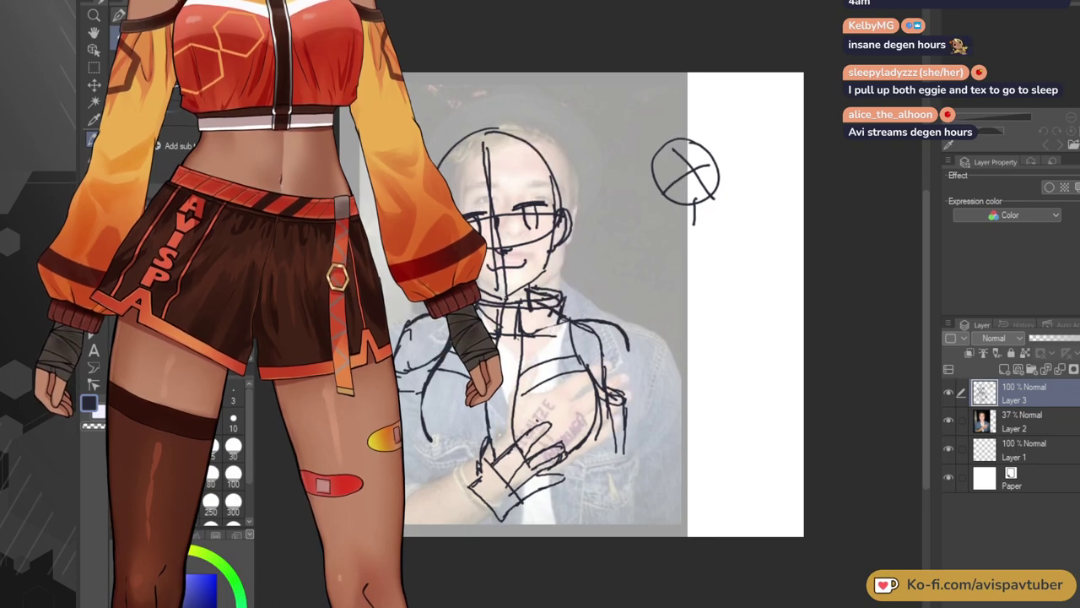
key("ctrl+z")
key("ctrl+z")
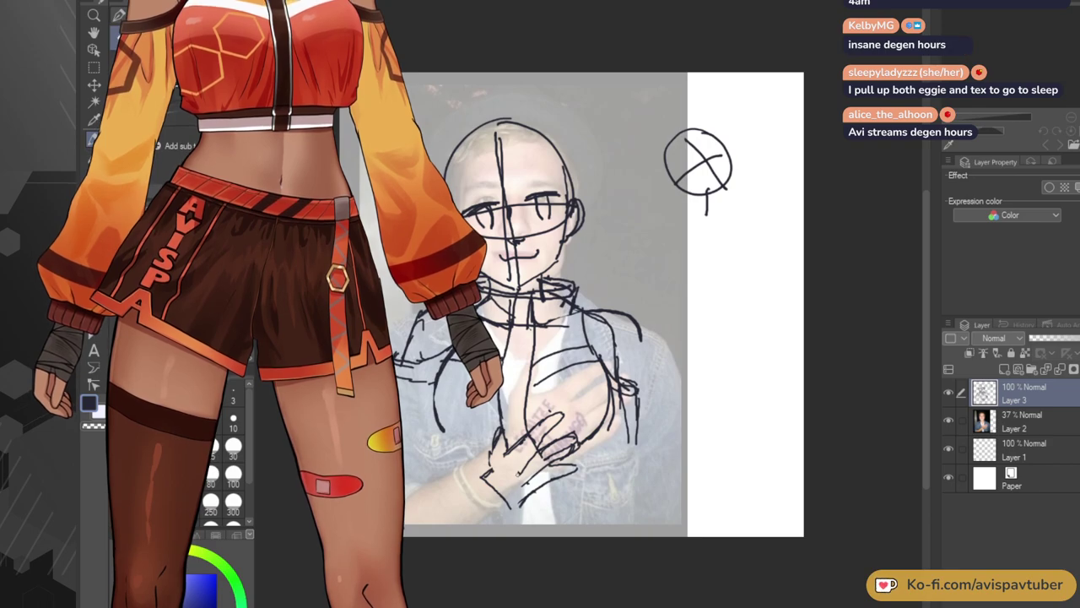
Erase the rough lines along the hand's outer side and redraw a cleaner edge from the fingers down to the wrist.
left_click(94, 227)
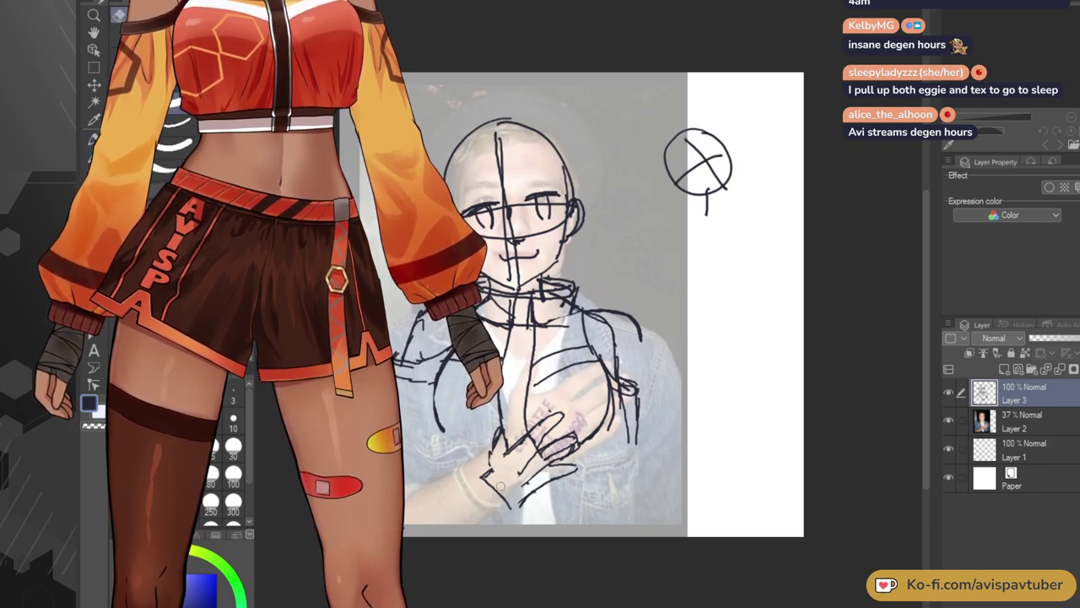
left_click_drag(489, 460, 508, 438)
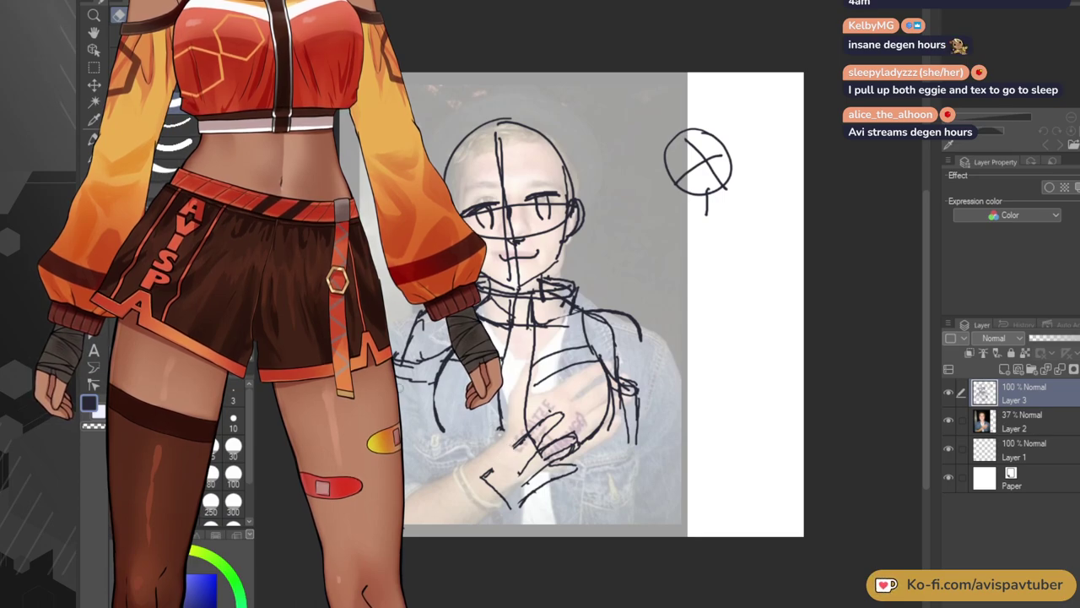
left_click(91, 139)
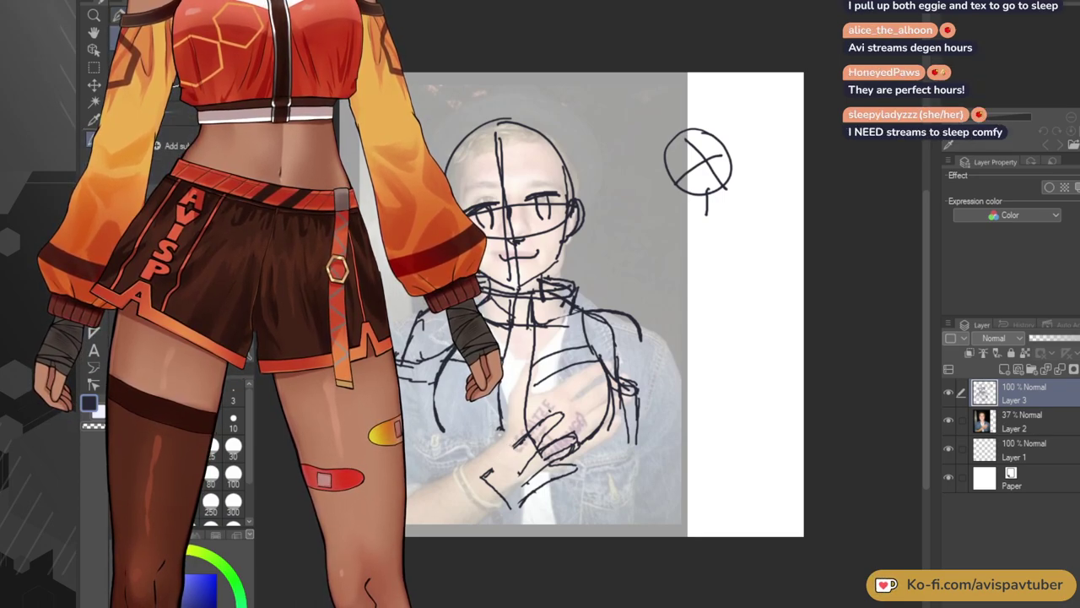
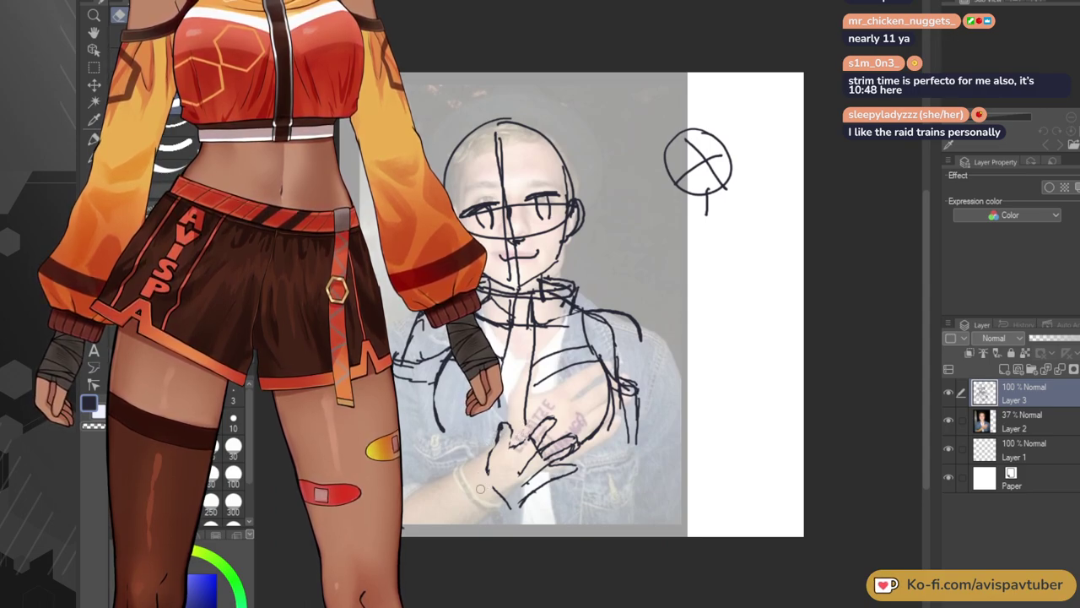
key("p")
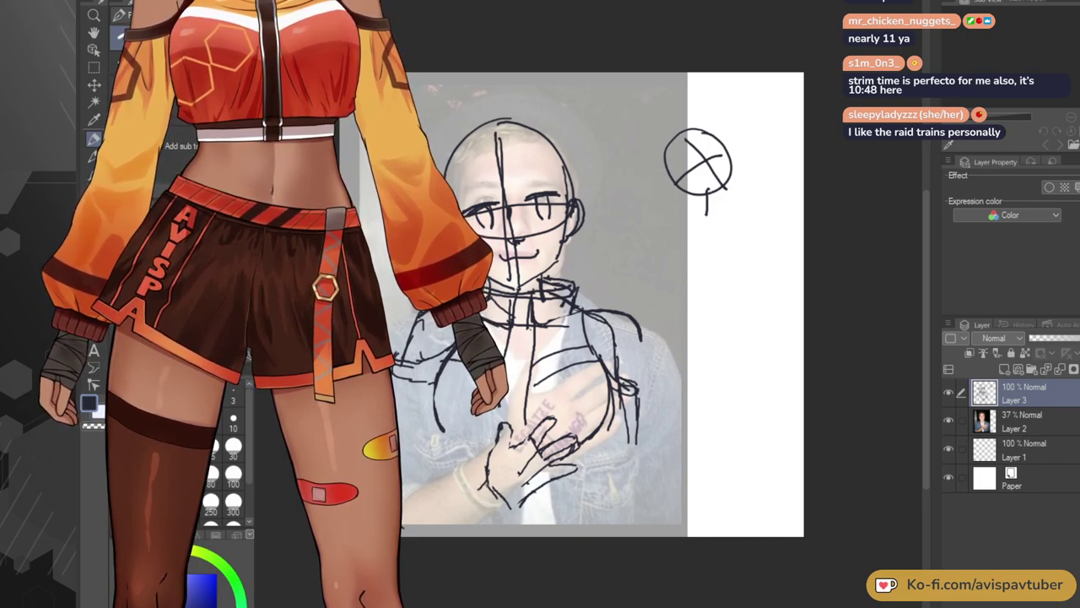
Sketch a curved cuff around the wrist and the forearm lines running from it back towards the elbow and the lower canvas edge.
mouse_move(490, 478)
left_mouse_down()
mouse_move(470, 494)
mouse_move(512, 524)
left_mouse_up()
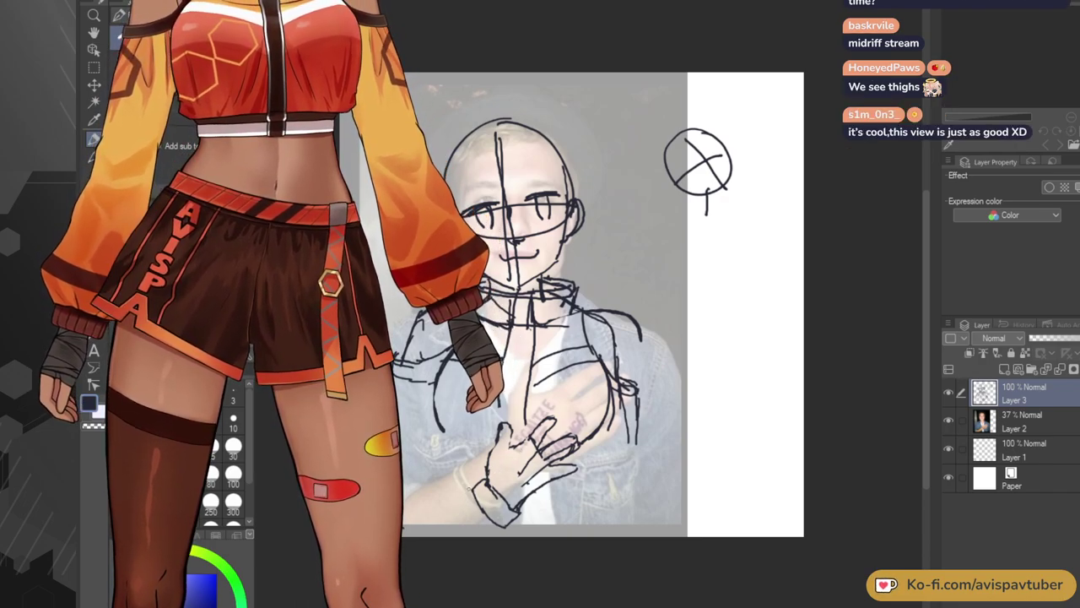
mouse_move(471, 489)
left_mouse_down()
mouse_move(443, 490)
mouse_move(424, 510)
left_mouse_up()
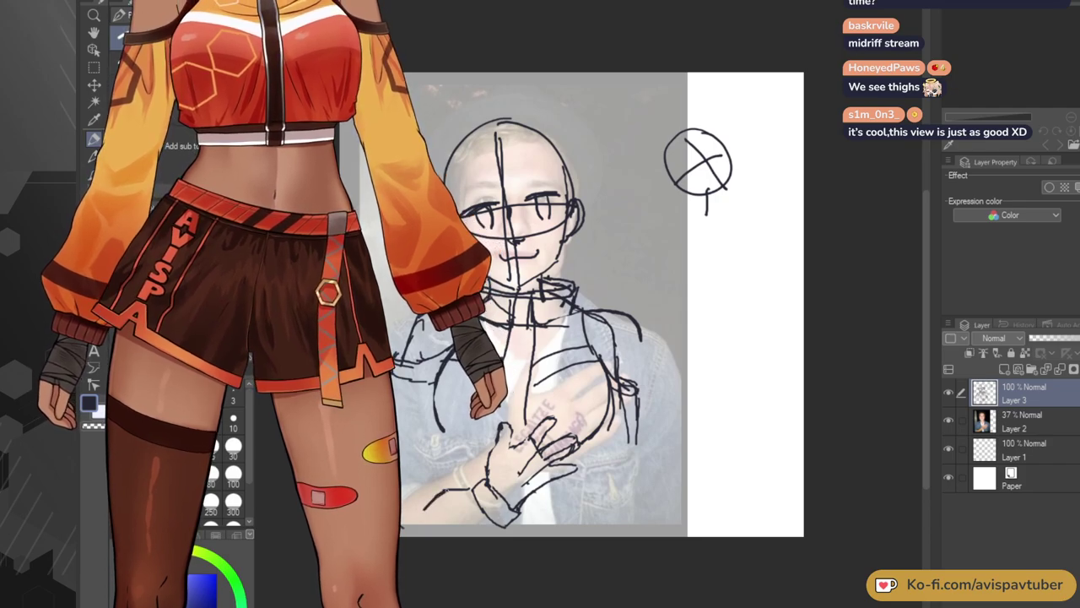
left_click_drag(503, 526, 504, 538)
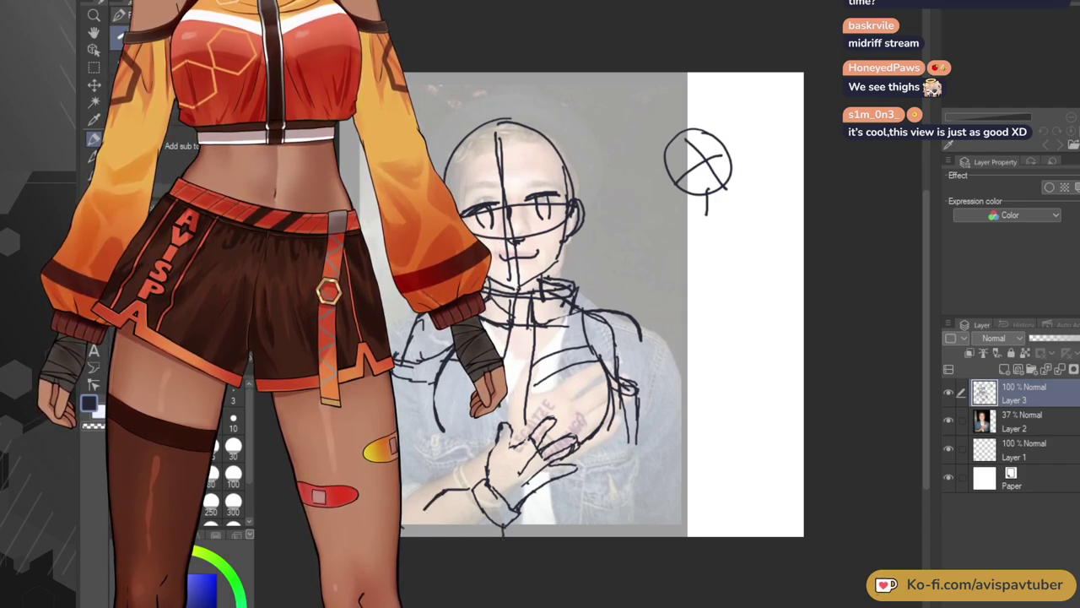
left_click_drag(428, 504, 403, 527)
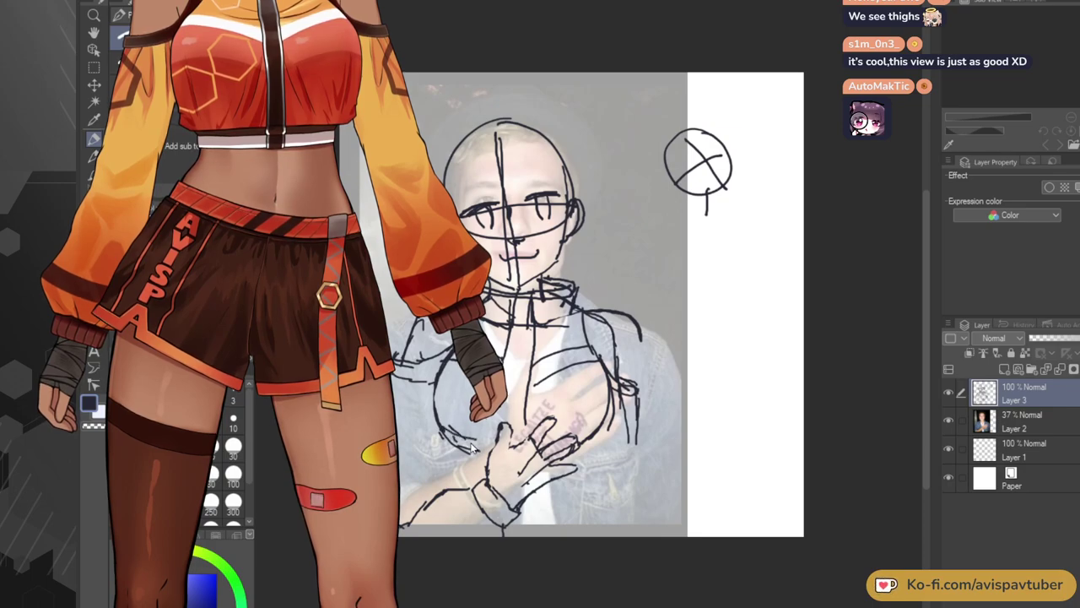
Close the lower edge of the chest beside the hand and draw the torso's side line on the image's right down towards the waist.
left_click_drag(443, 433, 487, 443)
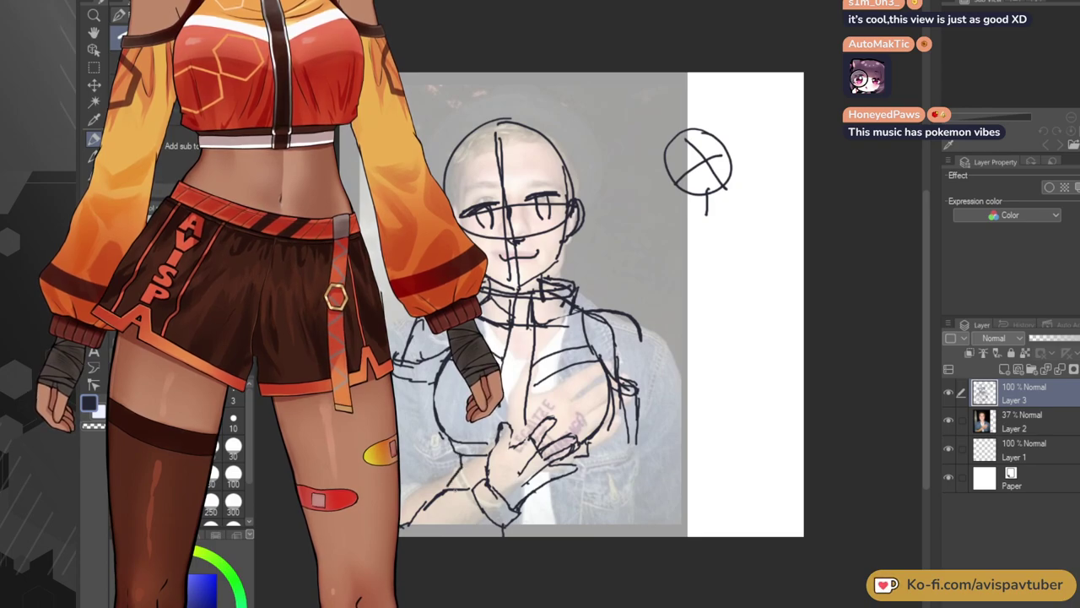
left_click_drag(591, 458, 605, 496)
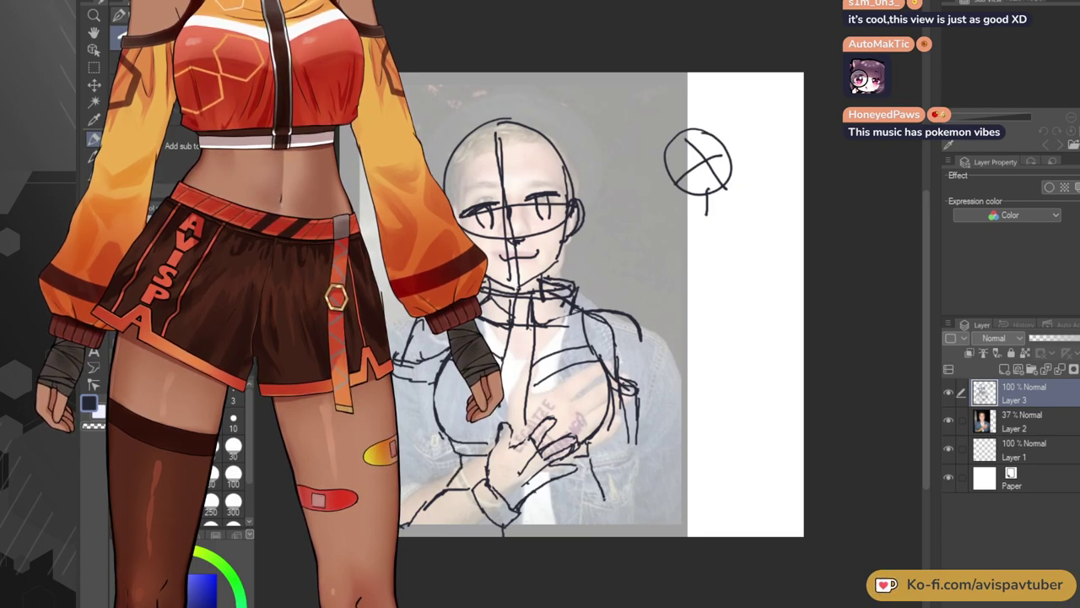
key("ctrl+z")
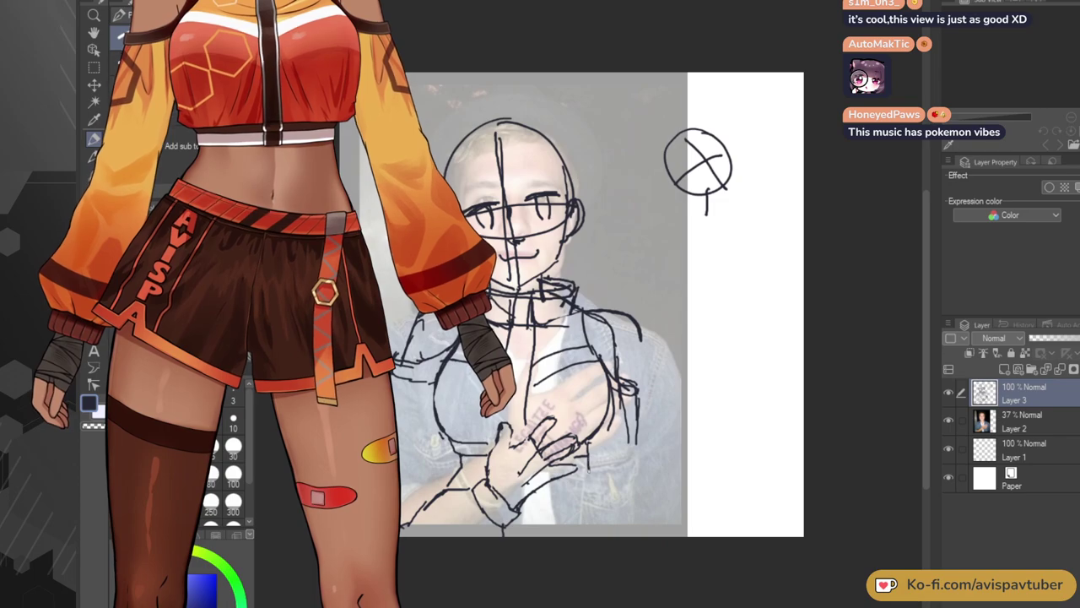
left_click_drag(589, 446, 605, 531)
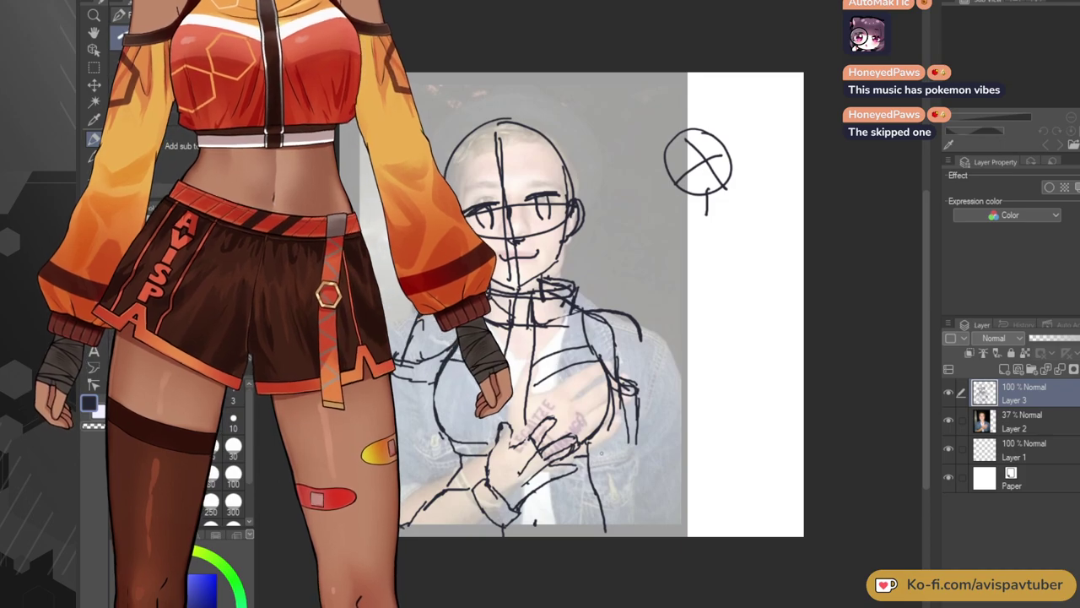
Draw the inner and outer lines of the arm on the image's right, from the shoulder down to the lower canvas edge.
mouse_move(597, 444)
left_mouse_down()
mouse_move(614, 506)
mouse_move(642, 510)
left_mouse_up()
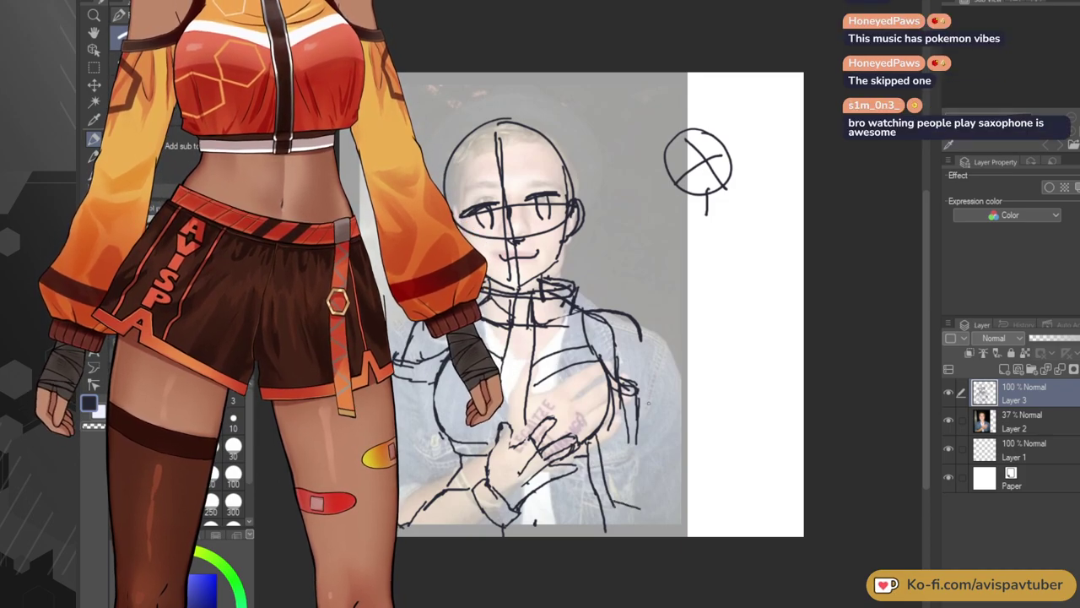
mouse_move(631, 390)
left_mouse_down()
mouse_move(652, 385)
mouse_move(631, 399)
left_mouse_up()
key("ctrl+z")
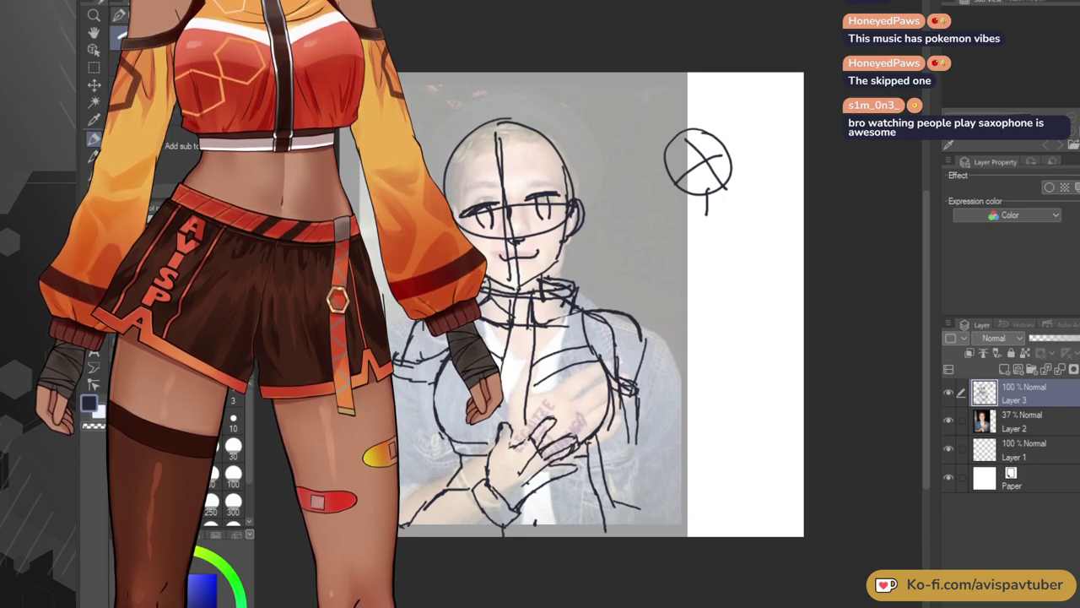
key("ctrl+z")
left_click_drag(641, 341, 633, 391)
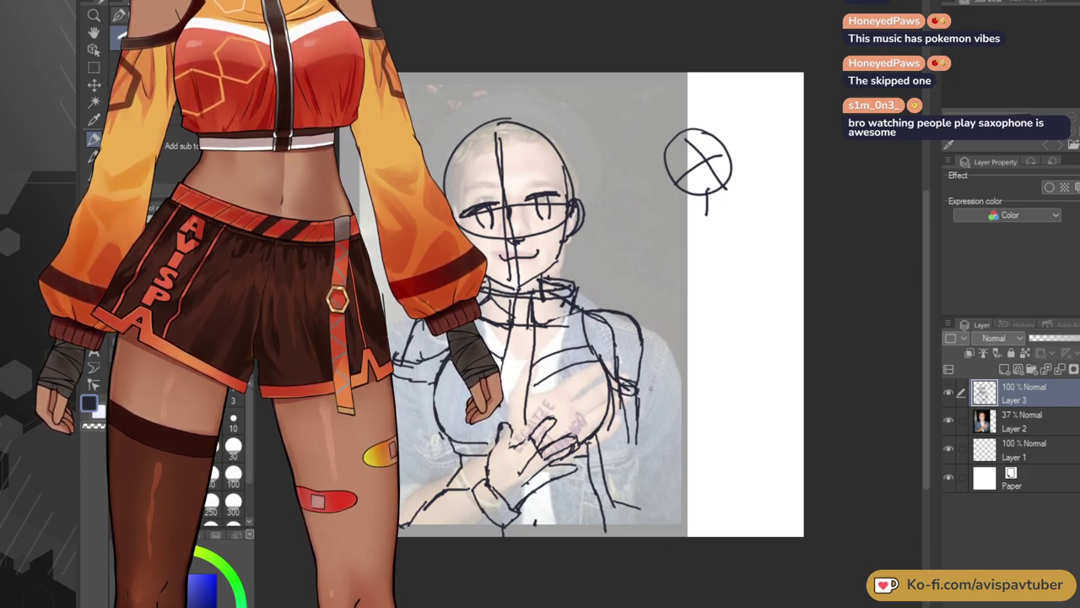
left_click_drag(639, 449, 650, 495)
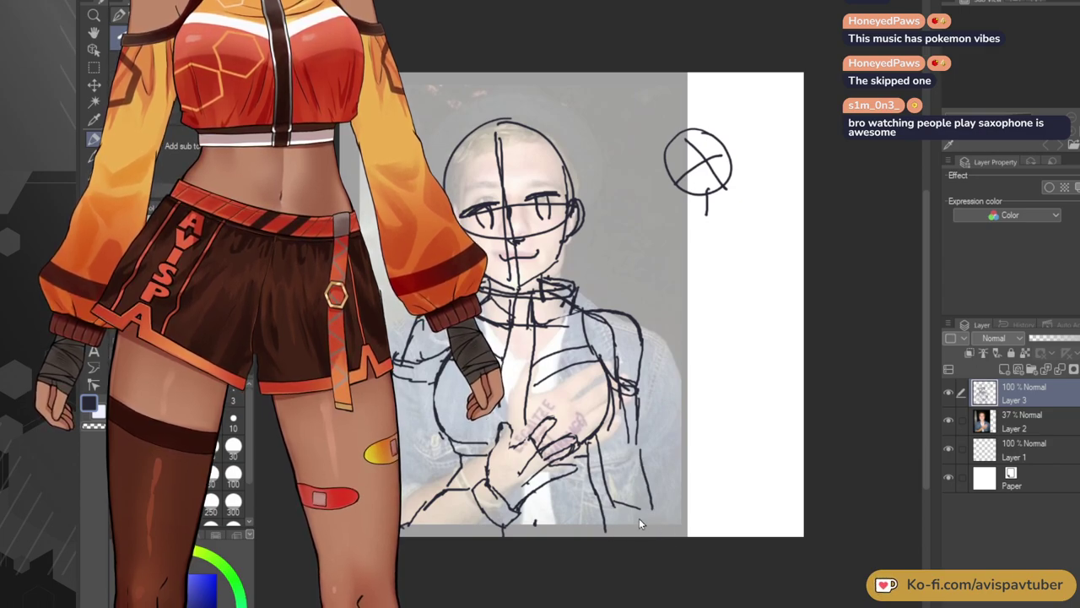
left_click_drag(653, 509, 674, 536)
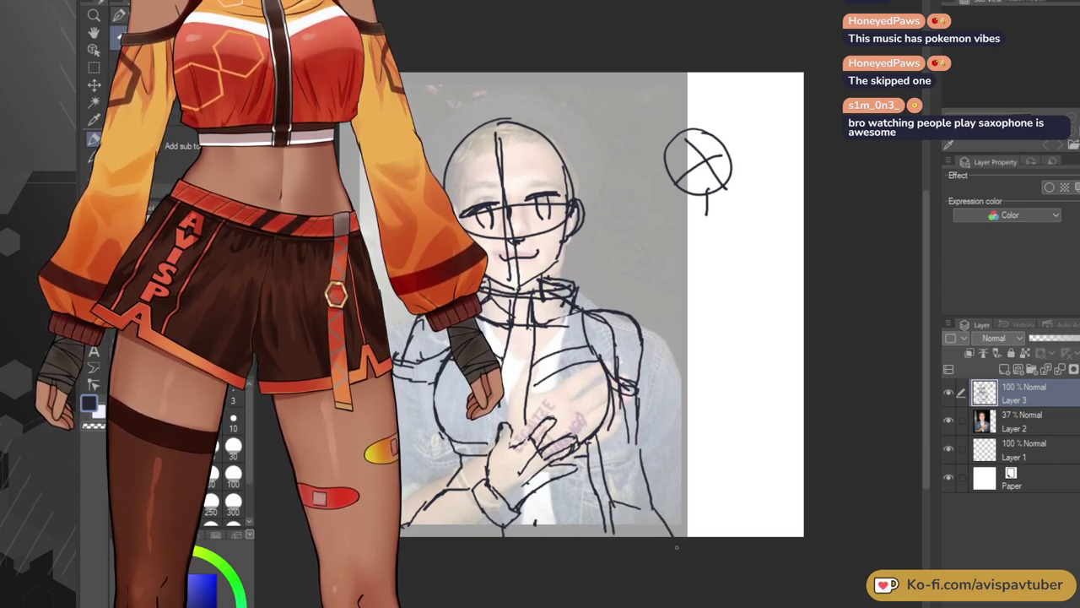
key("ctrl+z")
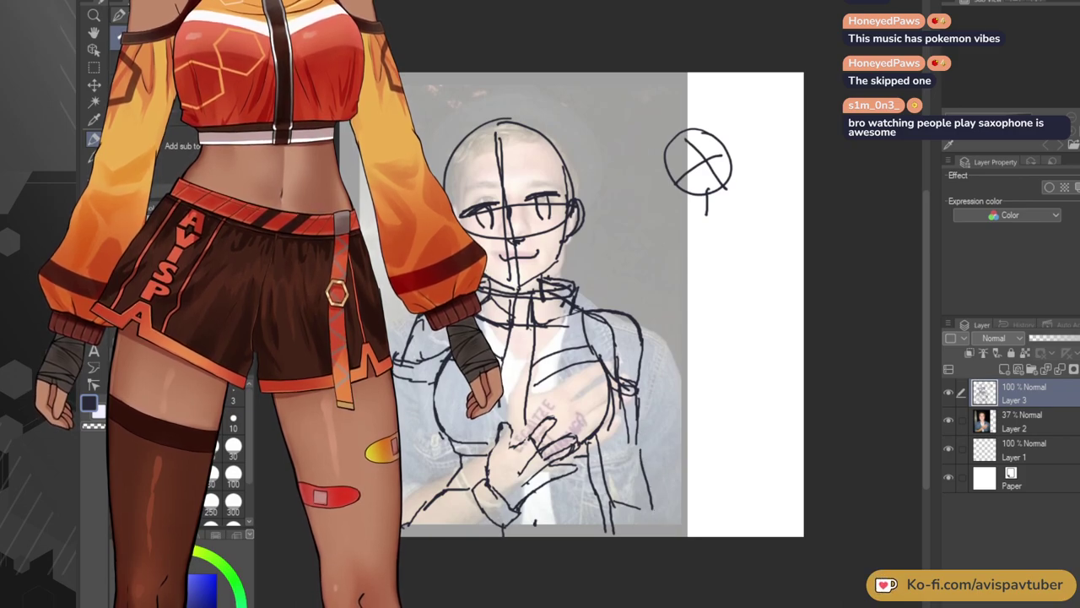
left_click_drag(636, 439, 641, 458)
left_click_drag(646, 503, 668, 532)
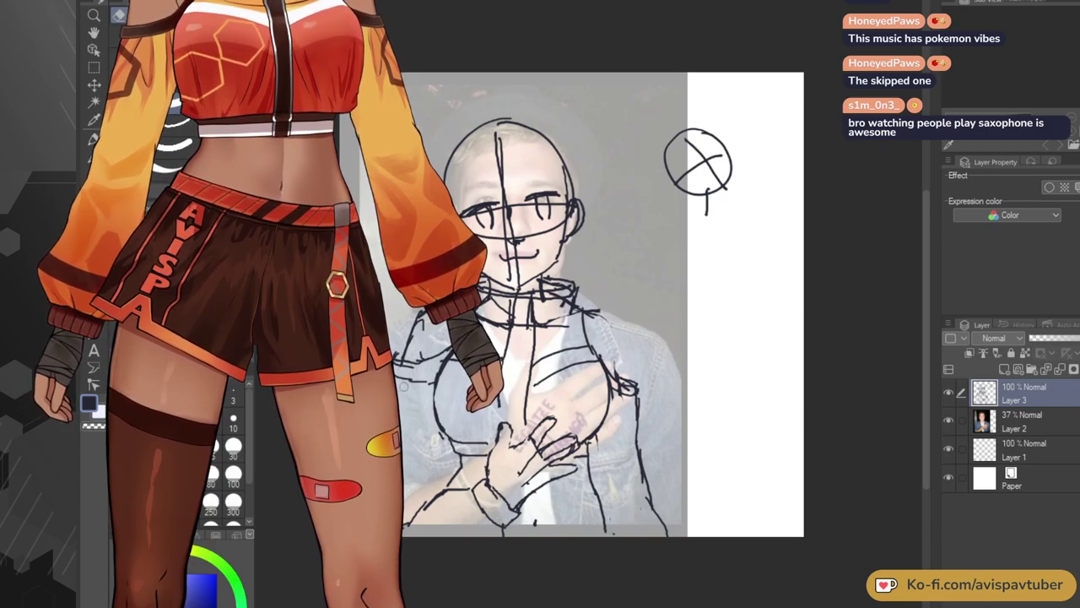
Lasso the sketched hand and forearm, enlarge them slightly, rotate them a little clockwise over the chest, and clear the selection.
left_click(94, 67)
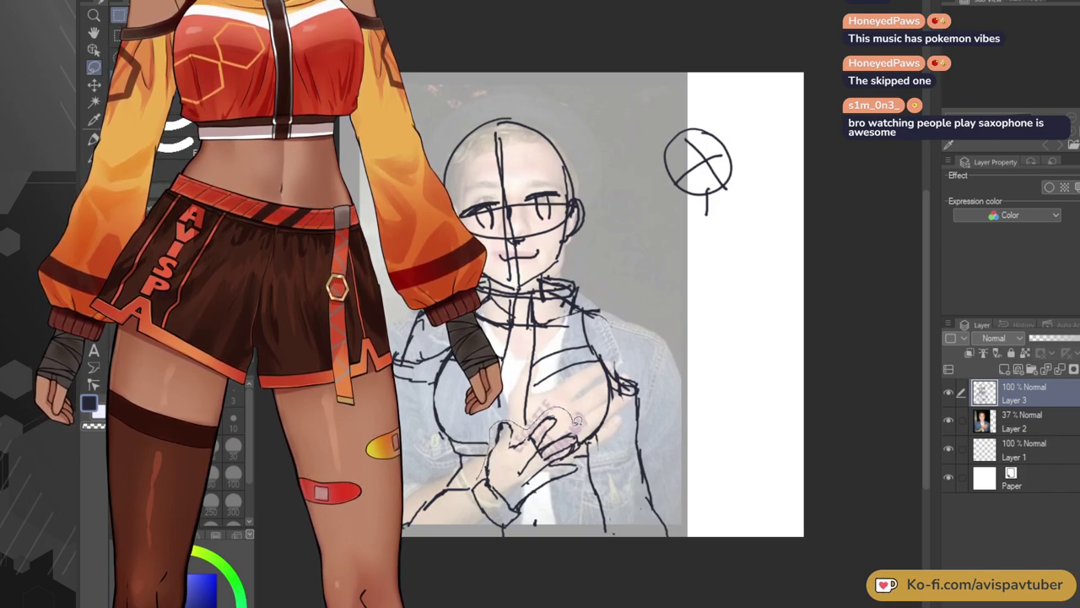
mouse_move(583, 446)
left_mouse_down()
mouse_move(558, 509)
mouse_move(524, 508)
mouse_move(512, 539)
mouse_move(463, 544)
mouse_move(416, 526)
left_mouse_up()
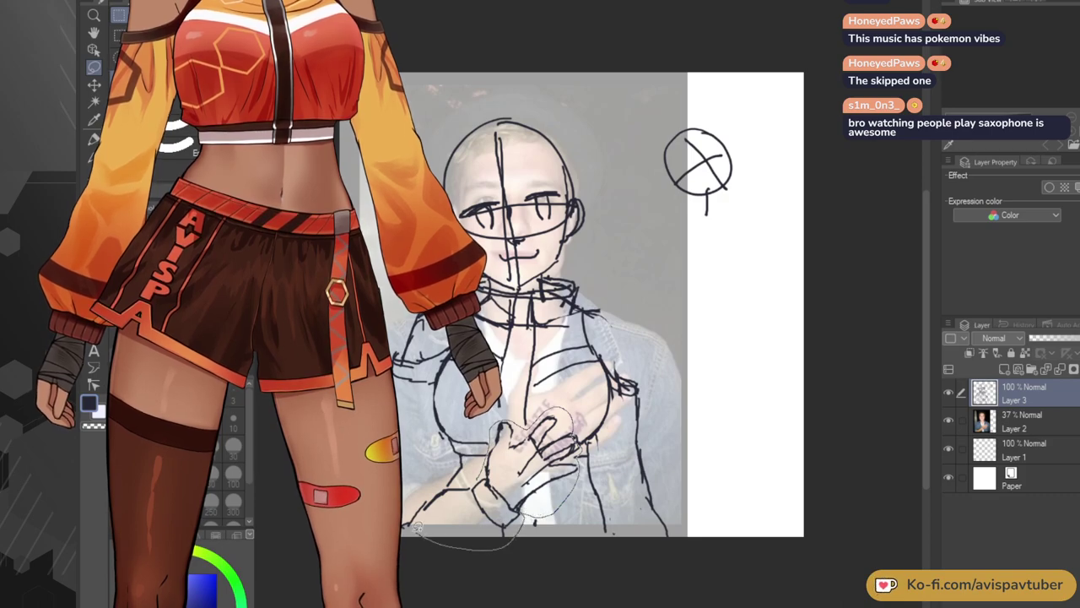
left_click_drag(468, 478, 482, 477)
scroll(493, 456, "down", 1)
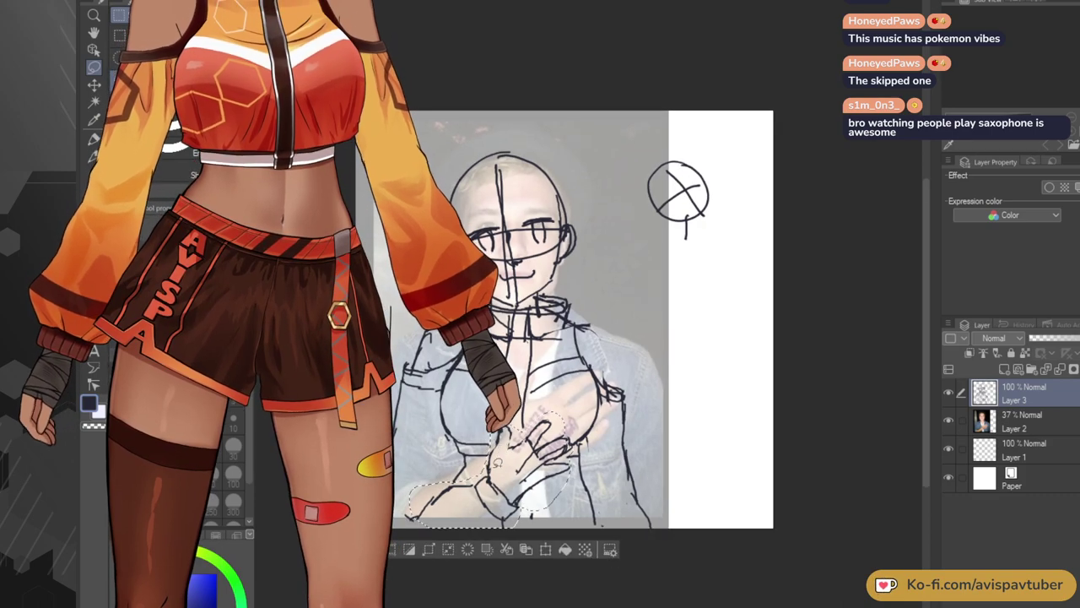
key("ctrl+t")
mouse_move(579, 416)
left_mouse_down()
mouse_move(599, 402)
mouse_move(589, 408)
left_mouse_up()
left_click_drag(578, 452, 560, 258)
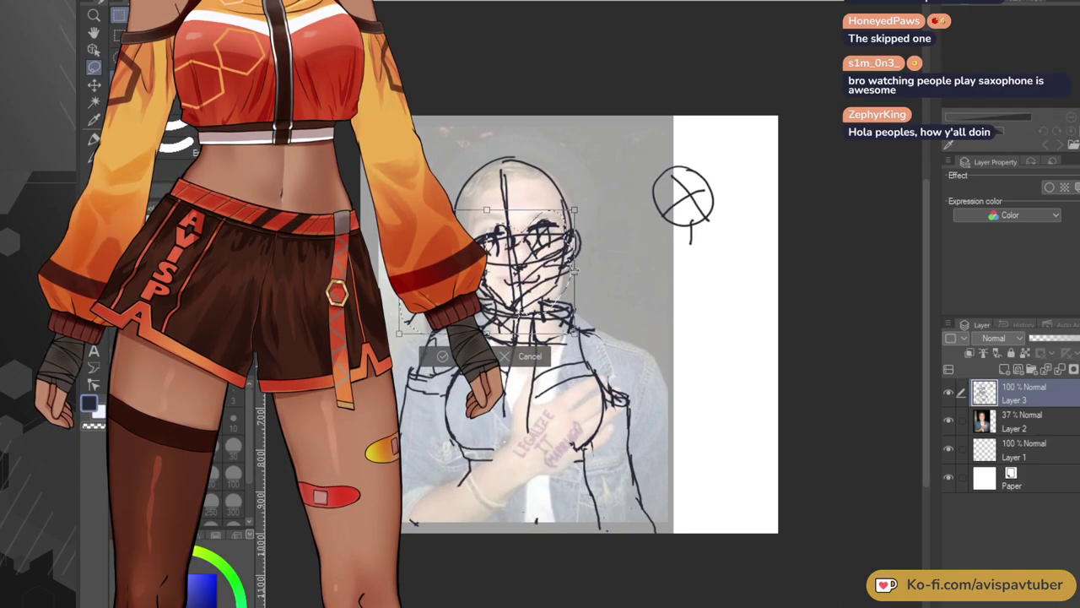
mouse_move(598, 336)
left_mouse_down()
mouse_move(622, 284)
mouse_move(616, 210)
mouse_move(628, 234)
left_mouse_up()
key("ctrl+z")
left_click_drag(574, 210, 595, 196)
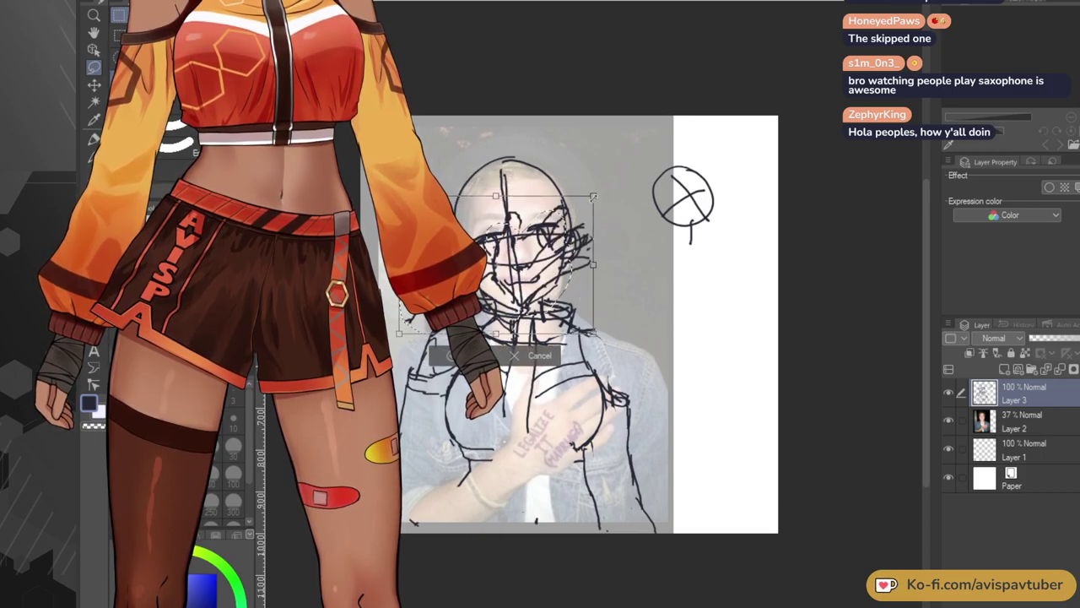
left_click_drag(557, 257, 553, 444)
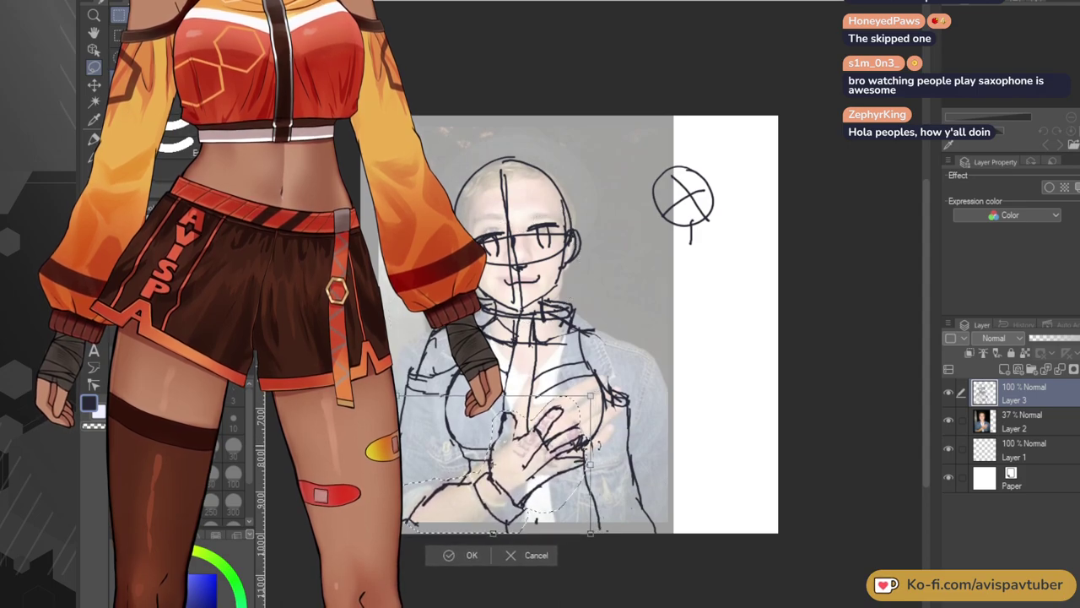
mouse_move(545, 460)
left_mouse_down()
mouse_move(571, 457)
mouse_move(563, 473)
mouse_move(580, 454)
mouse_move(556, 485)
left_mouse_up()
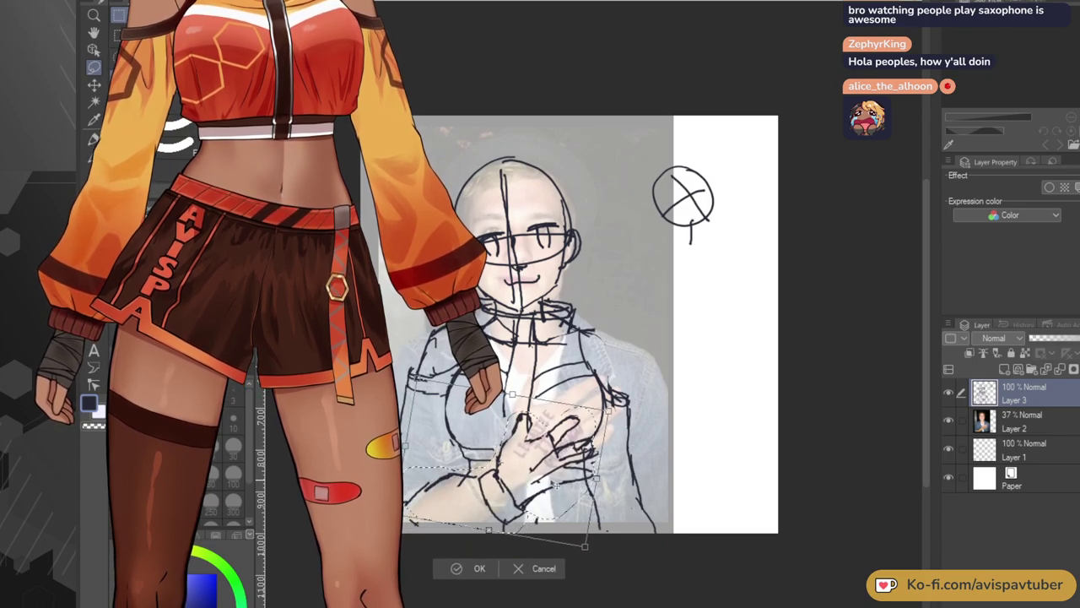
left_click(460, 569)
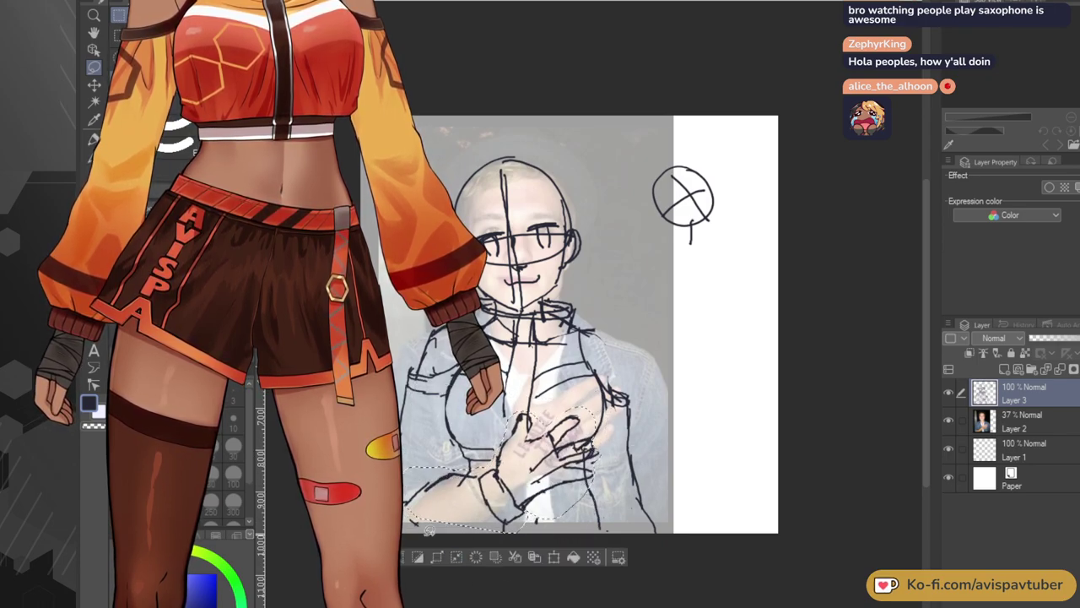
key("ctrl+d")
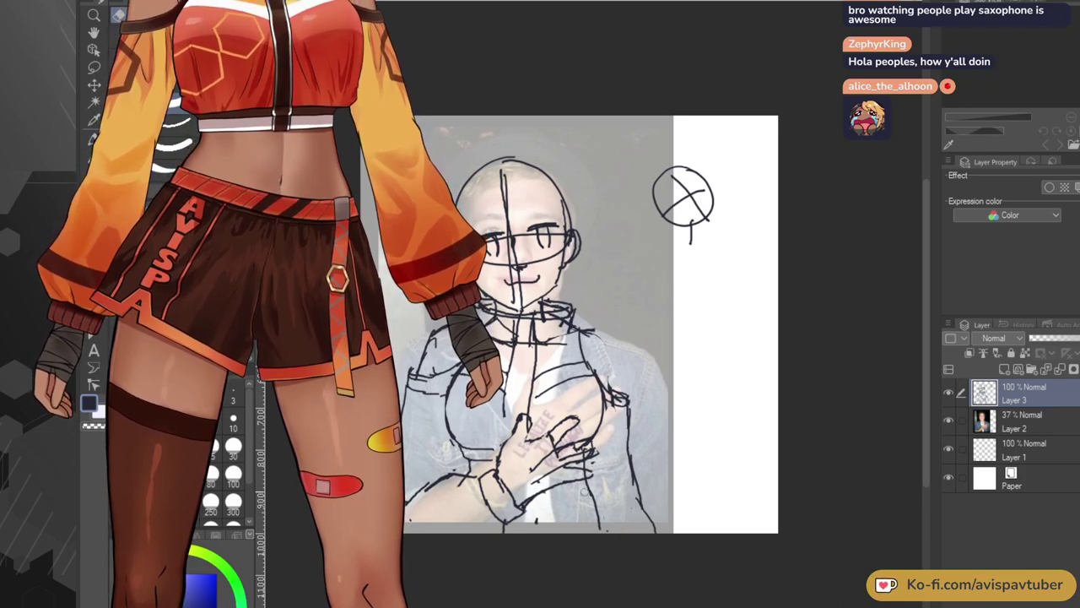
Erase the arm line and the torso's side line on the image's right down to the lower canvas edge.
scroll(585, 491, "up", 1)
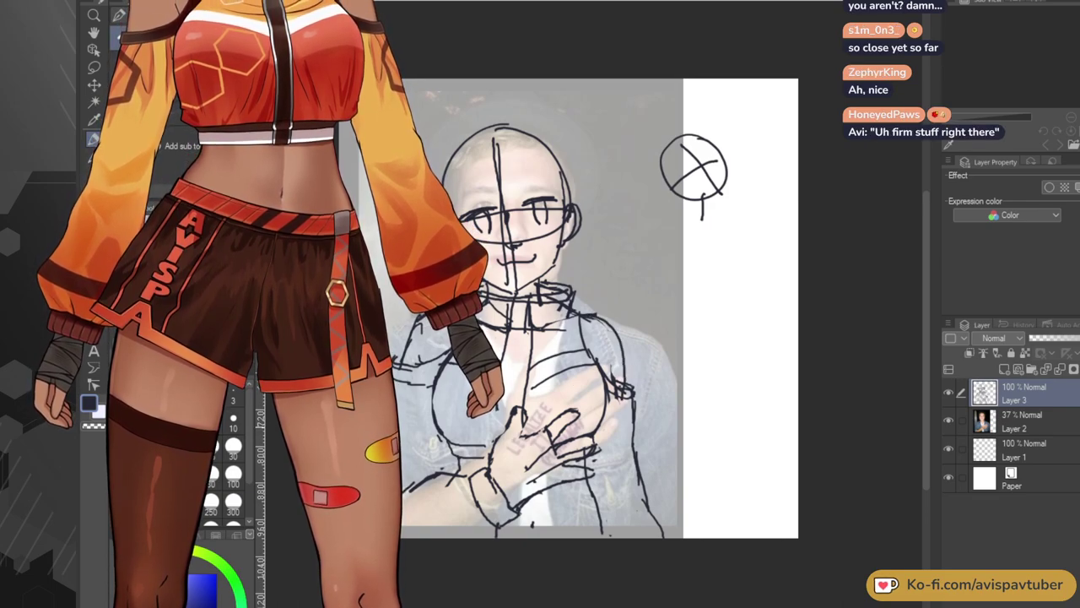
key("e")
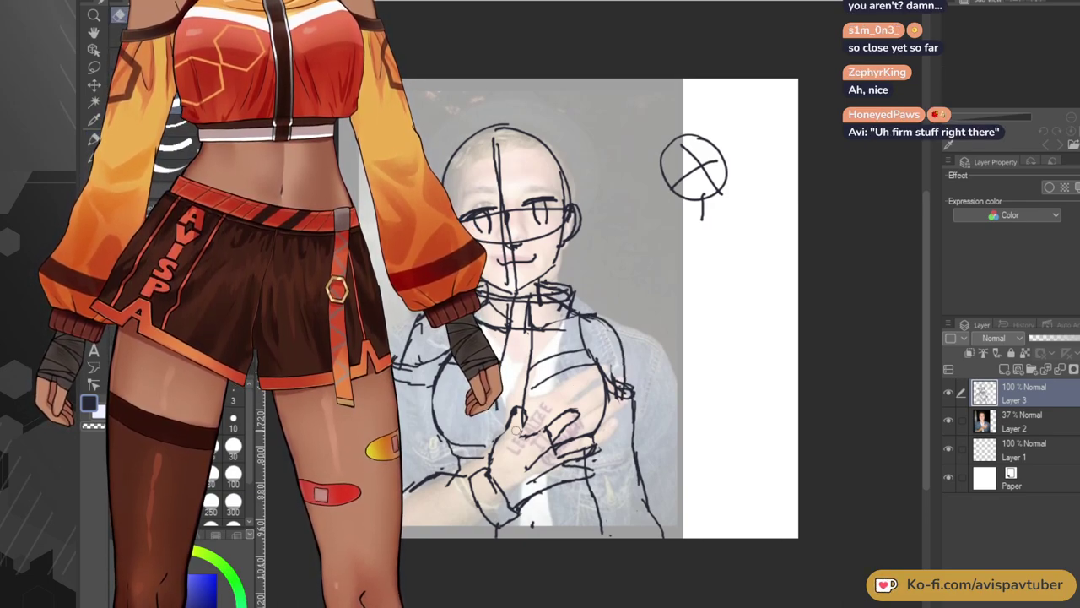
mouse_move(622, 410)
left_mouse_down()
mouse_move(642, 517)
mouse_move(636, 461)
mouse_move(654, 515)
left_mouse_up()
left_click_drag(632, 441, 632, 449)
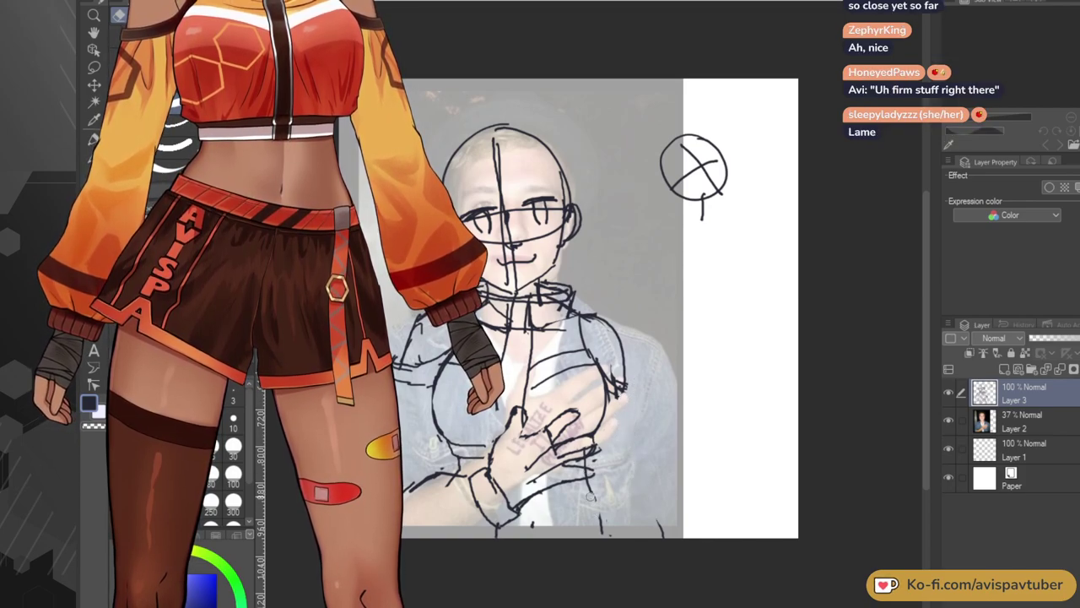
left_click_drag(603, 532, 592, 487)
left_click_drag(657, 519, 660, 537)
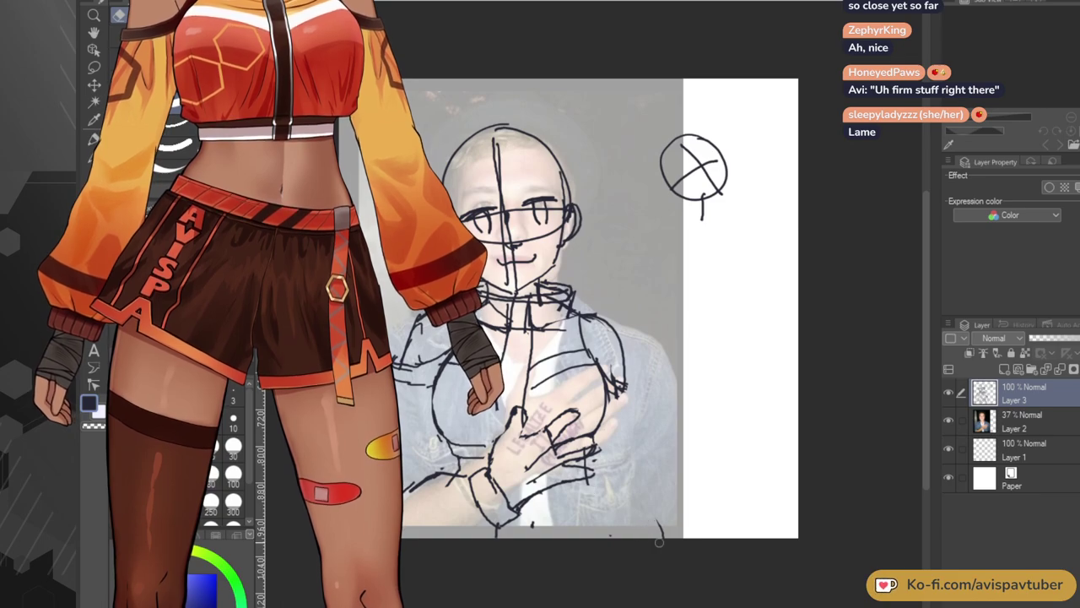
Clean up the overlapping strokes along the lower edge of the hand and its little finger.
mouse_move(578, 469)
left_mouse_down()
mouse_move(589, 474)
mouse_move(552, 488)
mouse_move(574, 481)
left_mouse_up()
key("p")
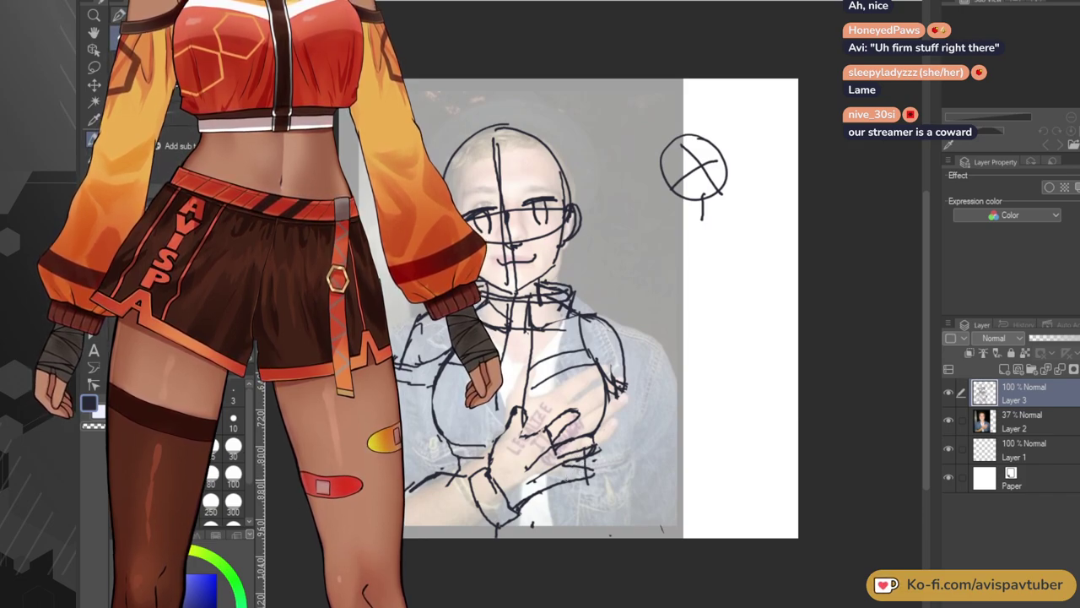
mouse_move(559, 485)
left_mouse_down()
mouse_move(589, 470)
mouse_move(571, 468)
left_mouse_up()
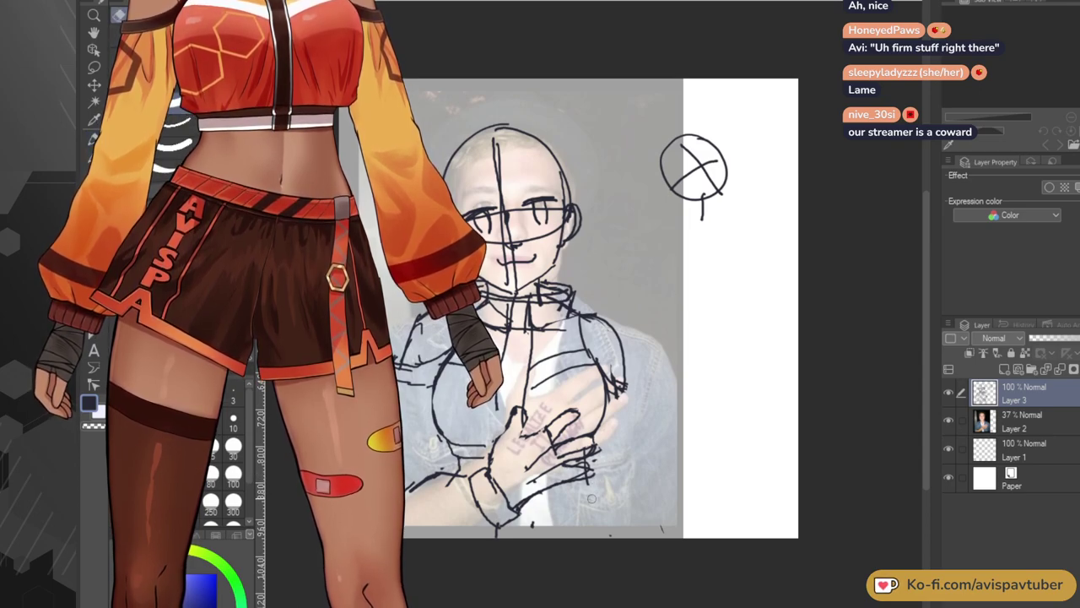
mouse_move(586, 480)
left_mouse_down()
mouse_move(581, 468)
mouse_move(574, 475)
left_mouse_up()
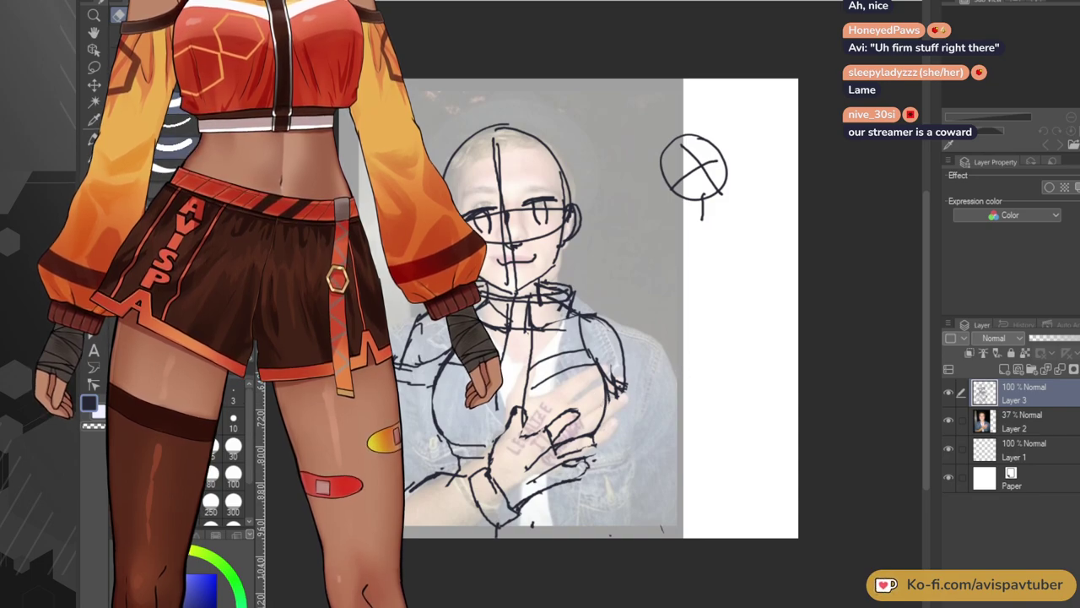
Redraw the torso's side line and the arm lines on the image's right down to the lower canvas edge.
key("p")
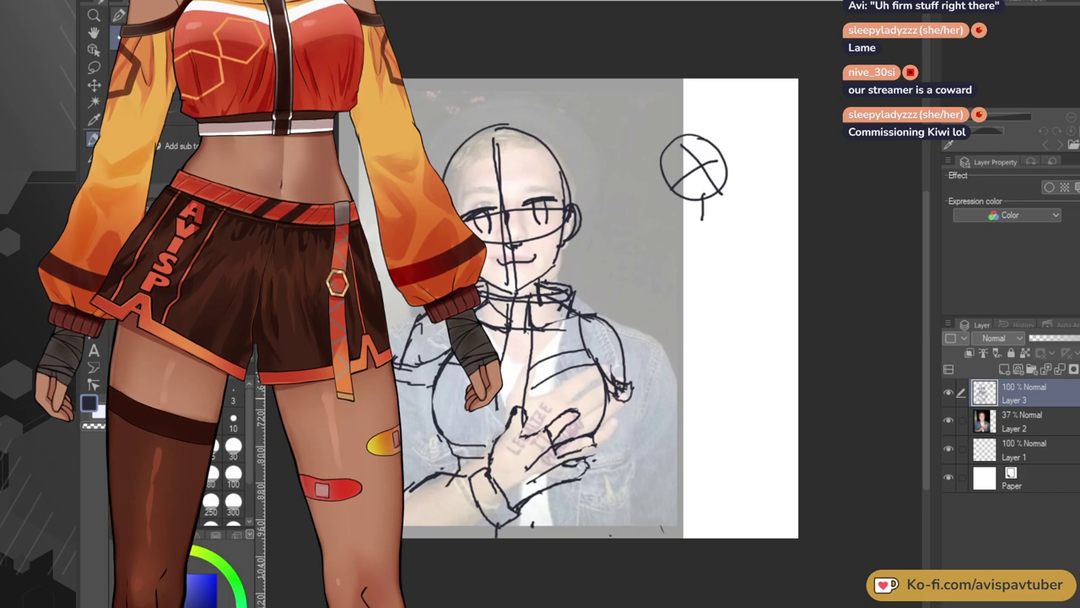
left_click_drag(626, 397, 649, 537)
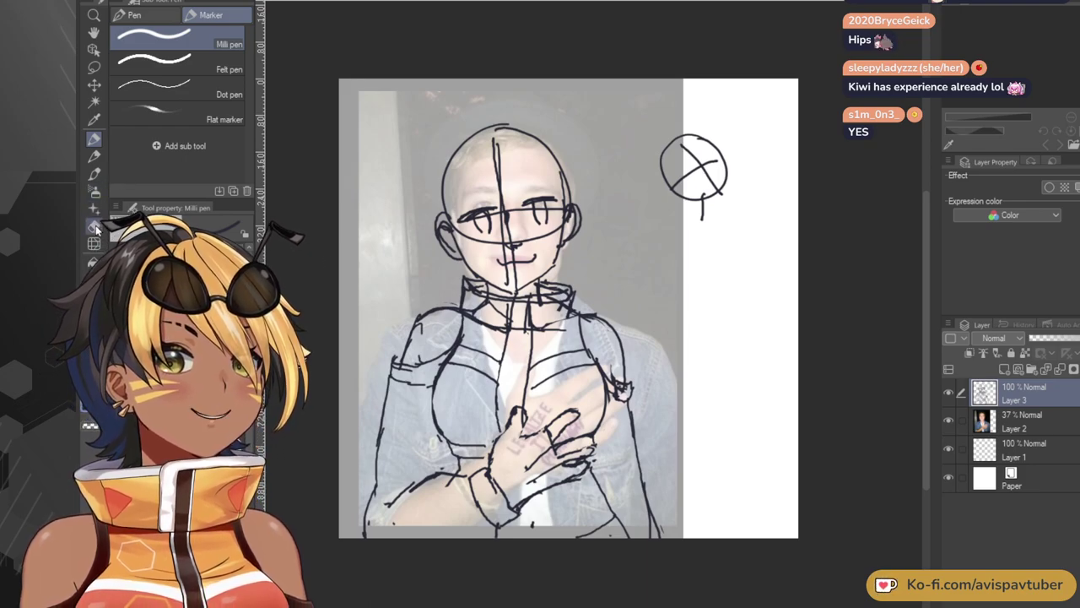
key("e")
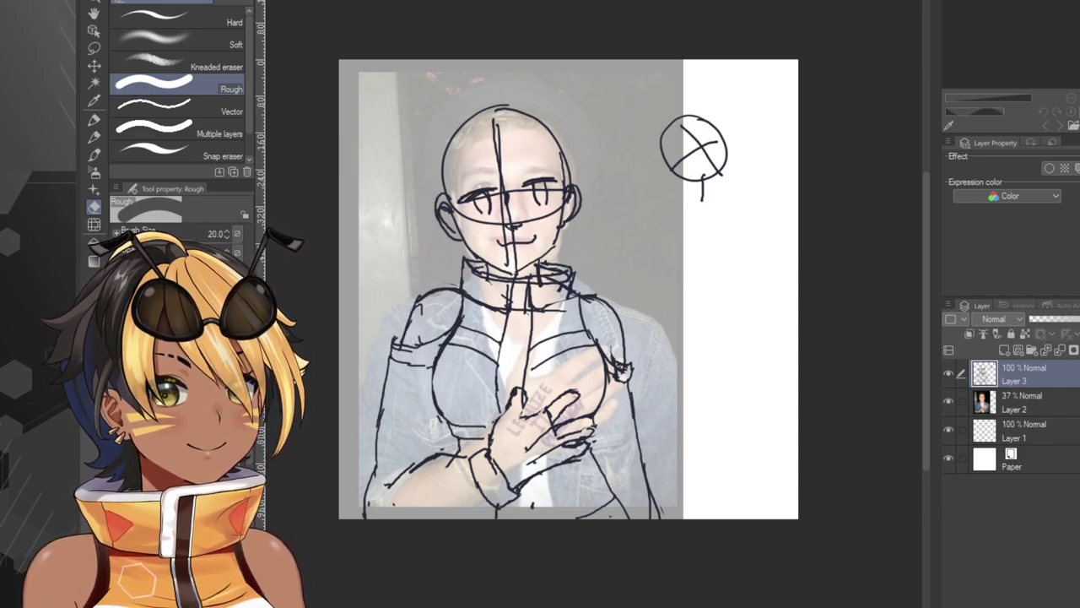
left_click(94, 119)
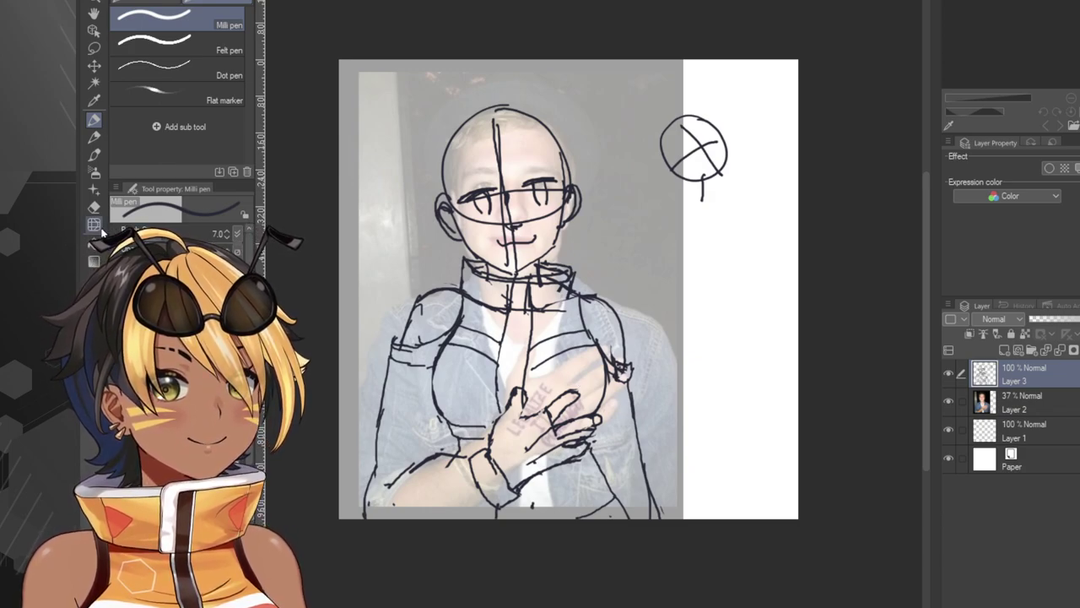
key("e")
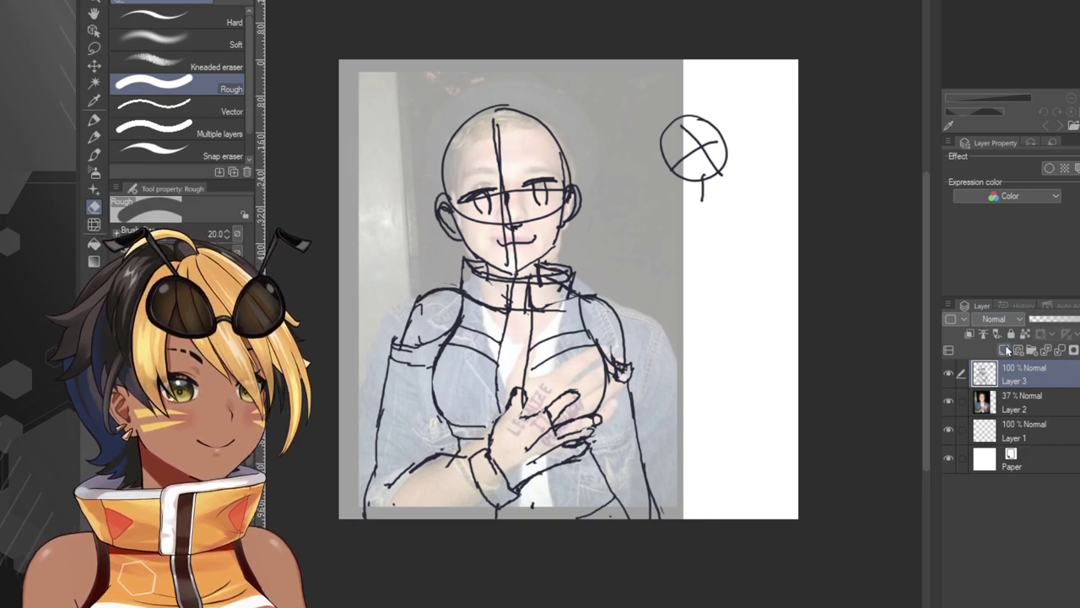
Try a lower opacity on Layer 3, return it to 100%, and add a new layer above it.
left_click(1072, 319)
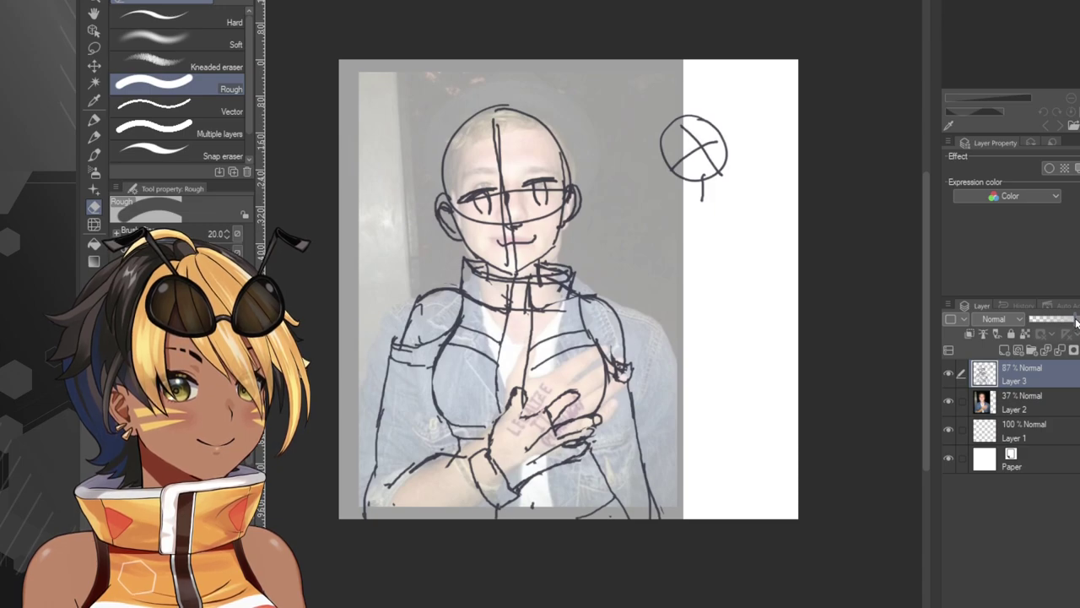
left_click_drag(1074, 319, 1079, 319)
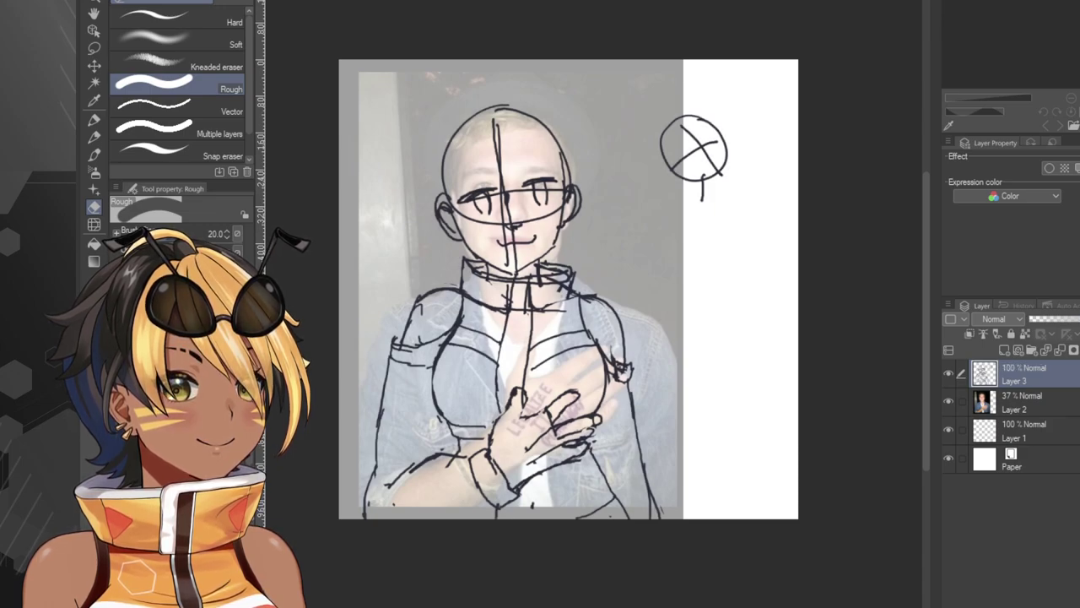
left_click(1002, 350)
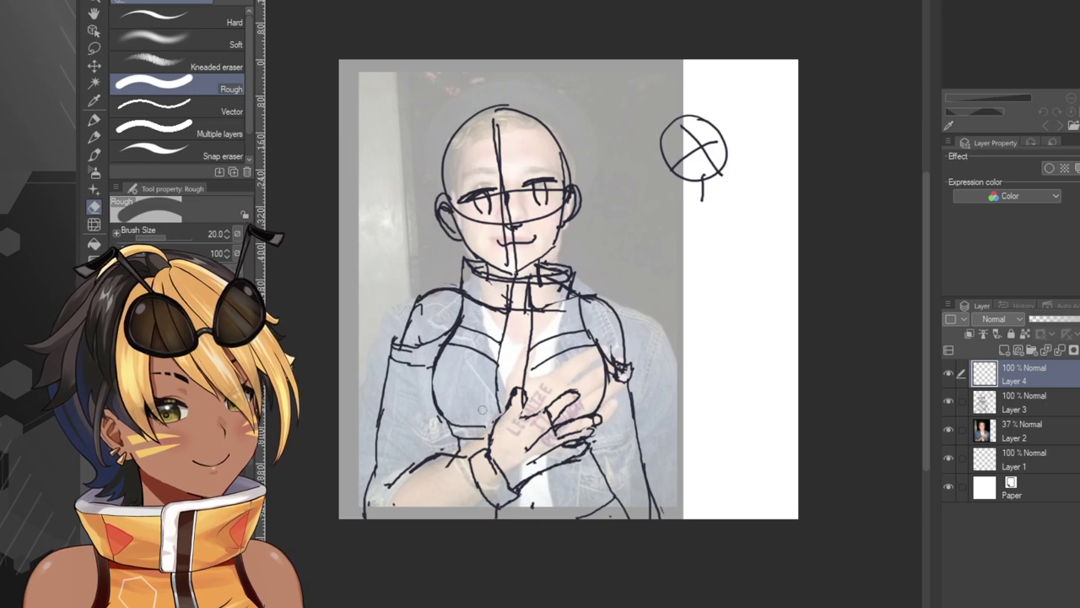
Hand-letter LEGALIZE IT and a bracketed word beneath it across the back of the sketched hand with the Milli pen.
left_click(95, 122)
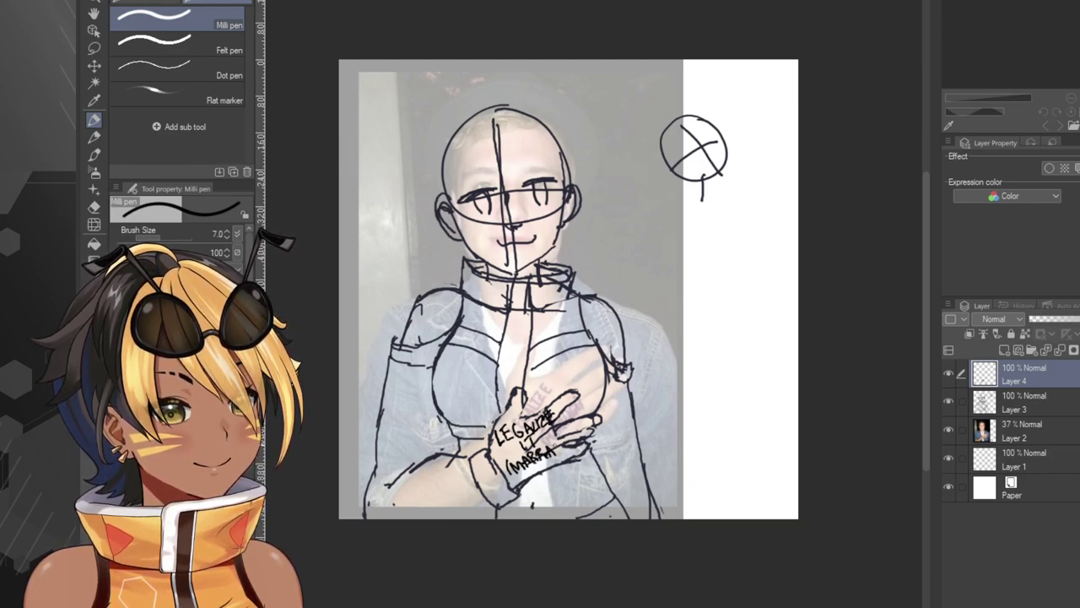
left_click_drag(557, 441, 564, 454)
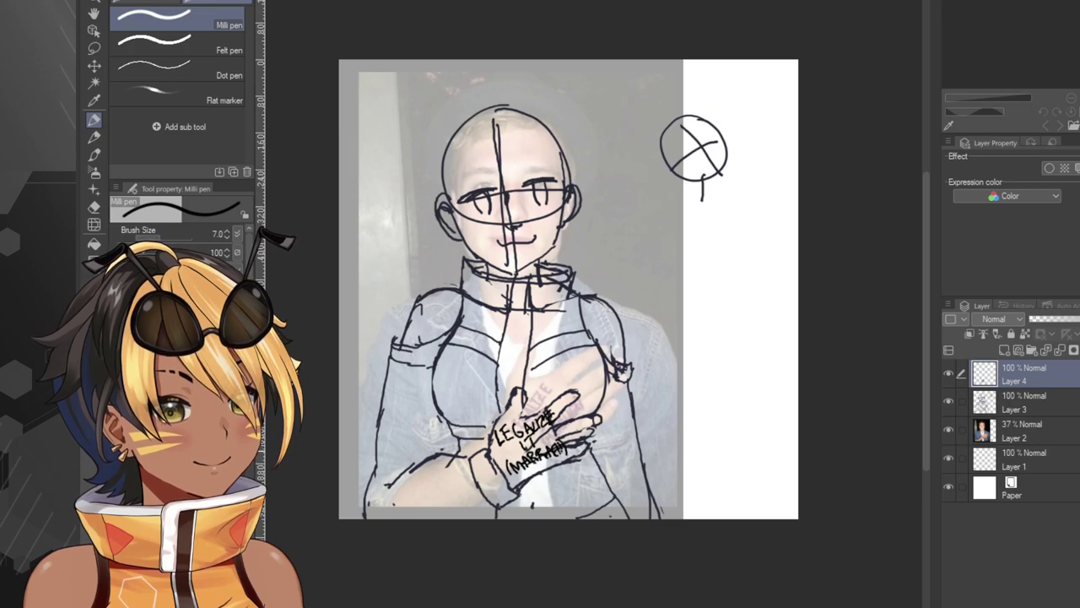
Undo the bracketed word's letters back to its opening M and hide Layer 3 to expose the reference photo's hand.
key("ctrl+z")
key("ctrl+z")
key("ctrl+z")
key("ctrl+z")
key("ctrl+z")
key("ctrl+z")
key("ctrl+z")
key("ctrl+z")
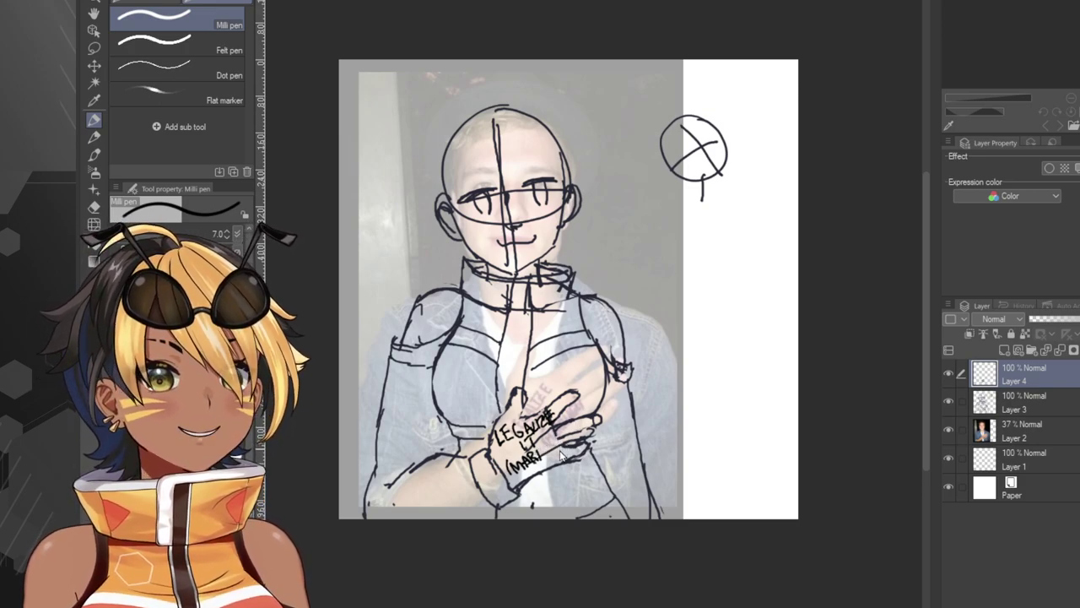
left_click(952, 402)
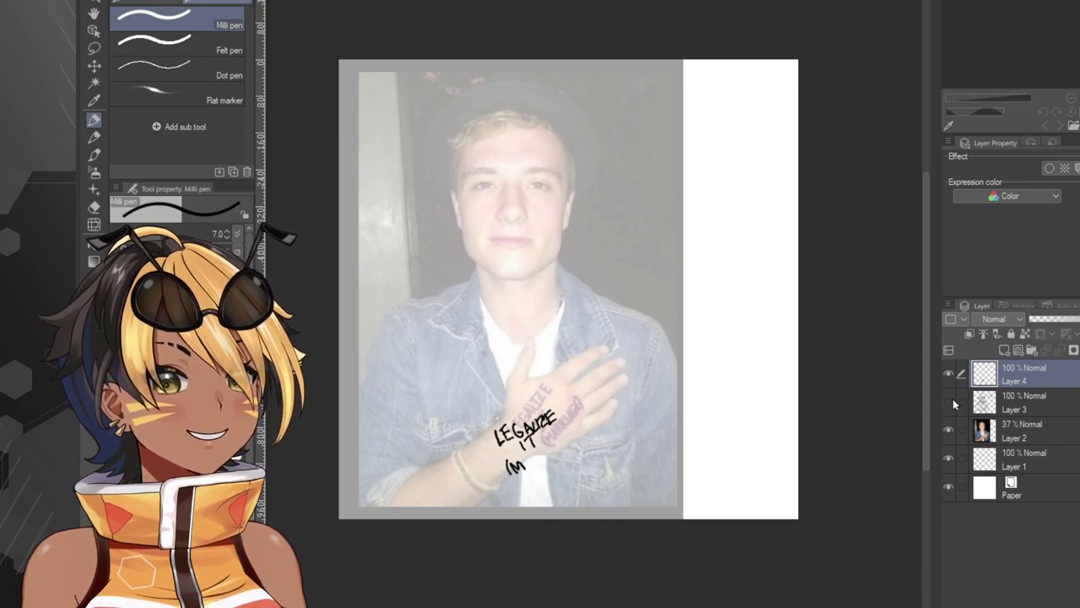
Undo the rest of the black LEGALIZE IT lettering and show Layer 3 again.
key("ctrl+z")
key("ctrl+z")
key("ctrl+z")
key("ctrl+z")
key("ctrl+z")
key("ctrl+z")
key("ctrl+z")
key("ctrl+z")
key("ctrl+z")
key("ctrl+z")
key("ctrl+z")
key("ctrl+z")
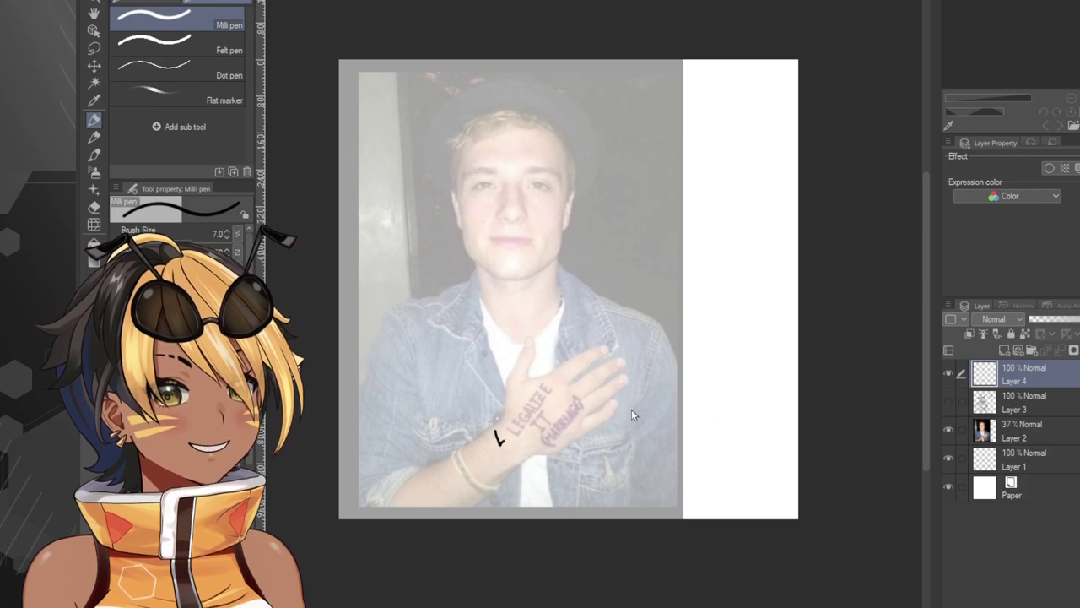
key("ctrl+z")
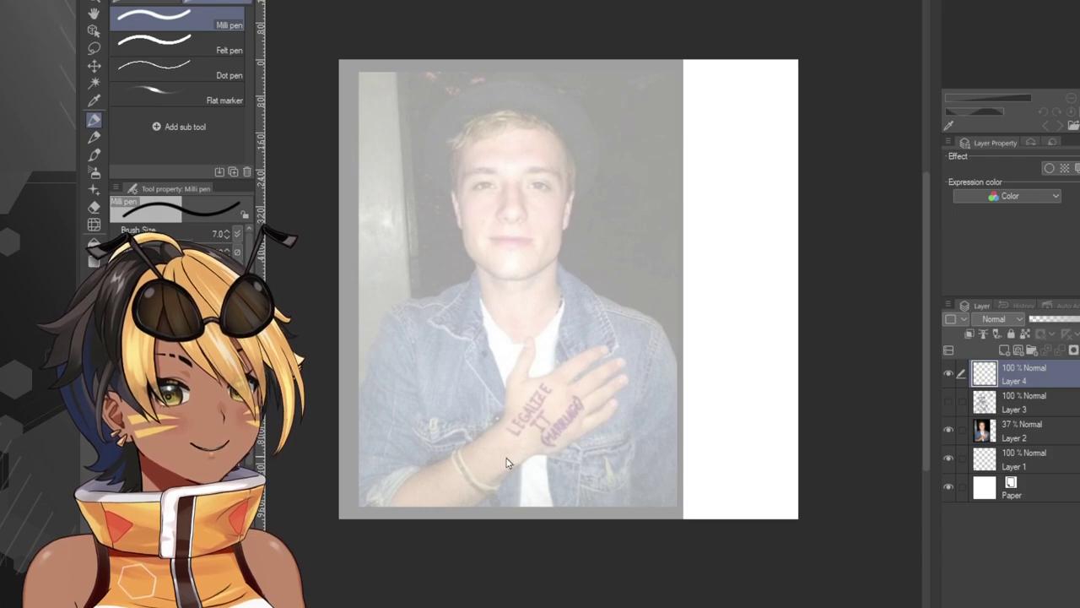
left_click(949, 402)
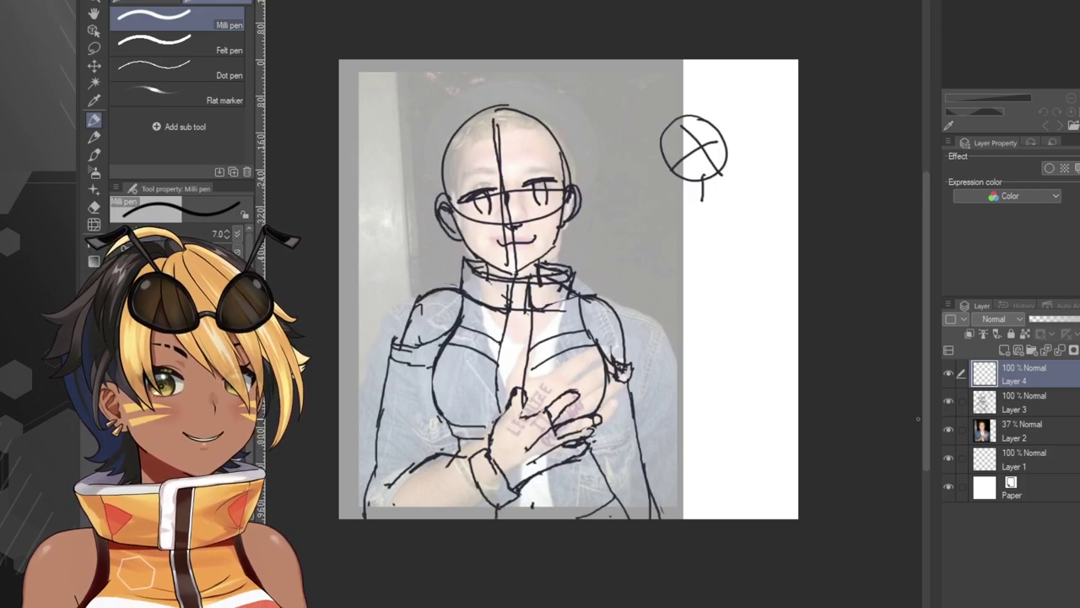
Try reworking the thumb-side outline of the sketched hand on Layer 3 with the Milli pen, and remove the empty Layer 4.
left_click(94, 208)
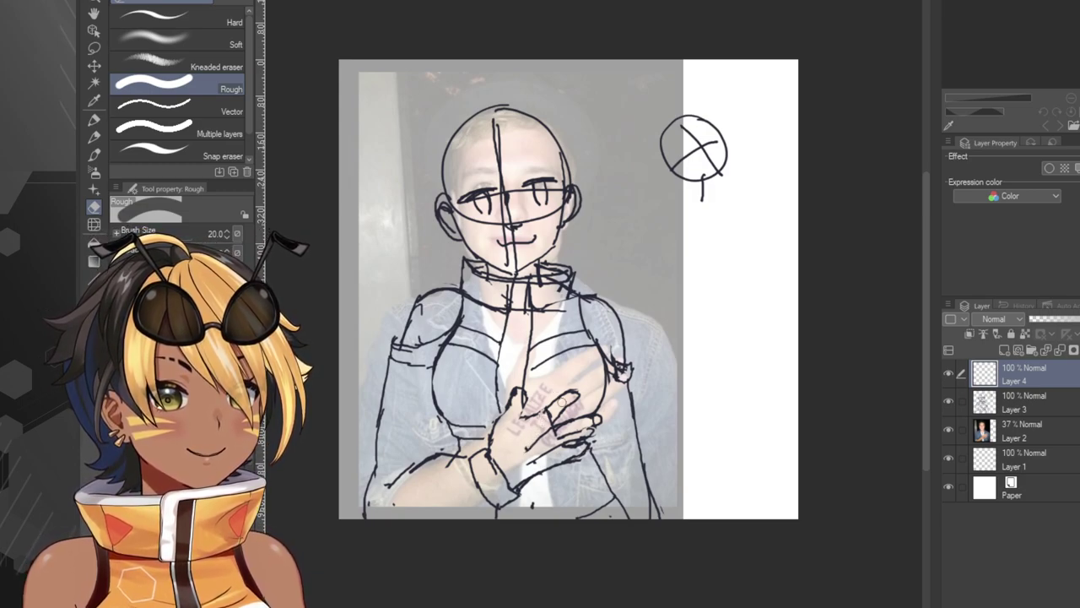
left_click(1021, 402)
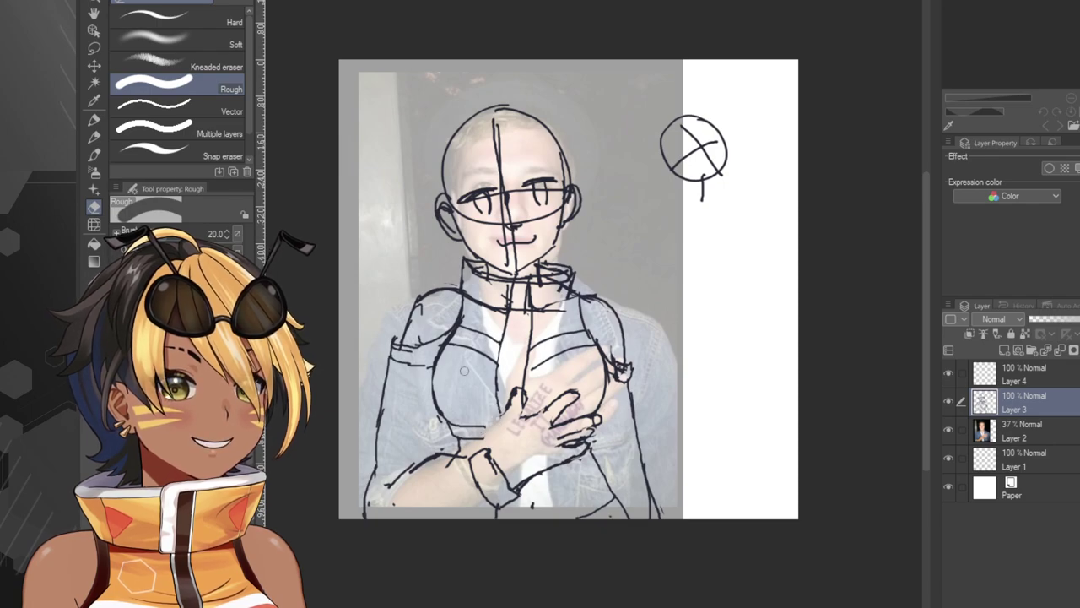
left_click(94, 119)
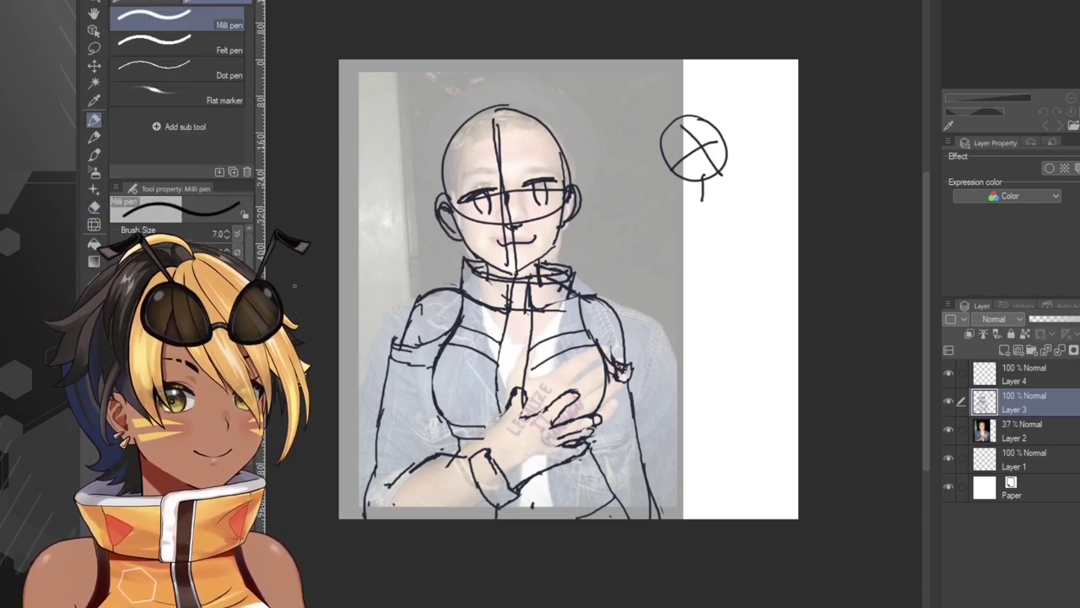
left_click(93, 119)
left_click_drag(507, 408, 500, 440)
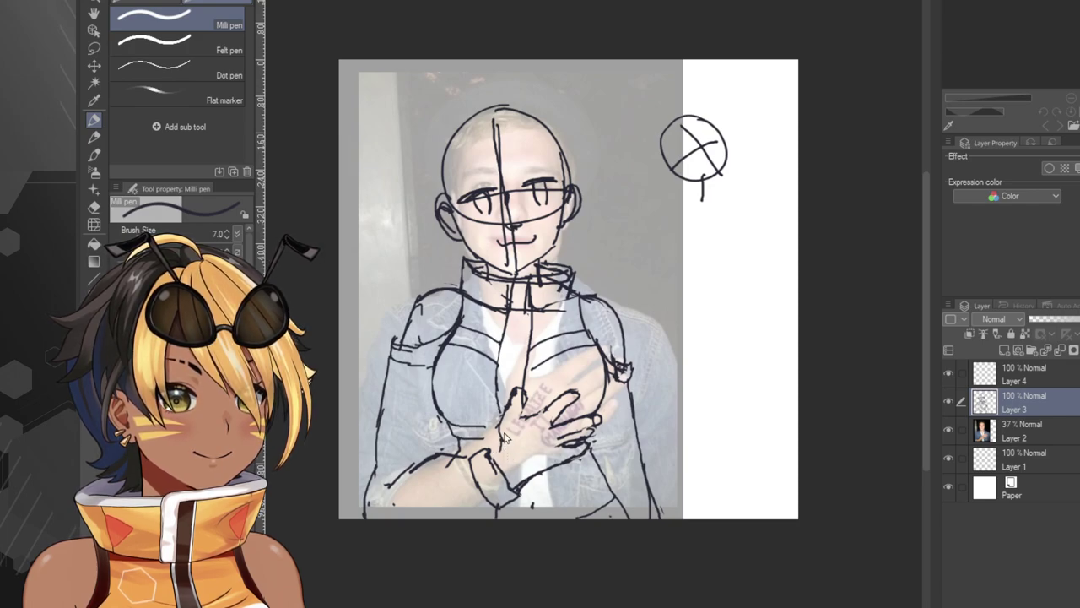
left_click_drag(510, 407, 504, 447)
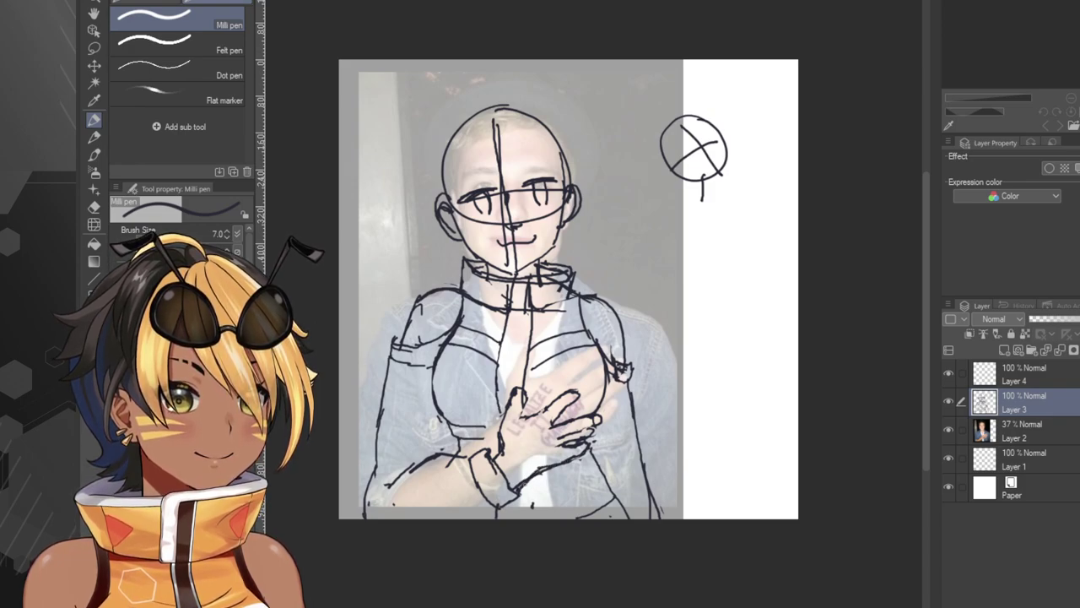
left_click(95, 207)
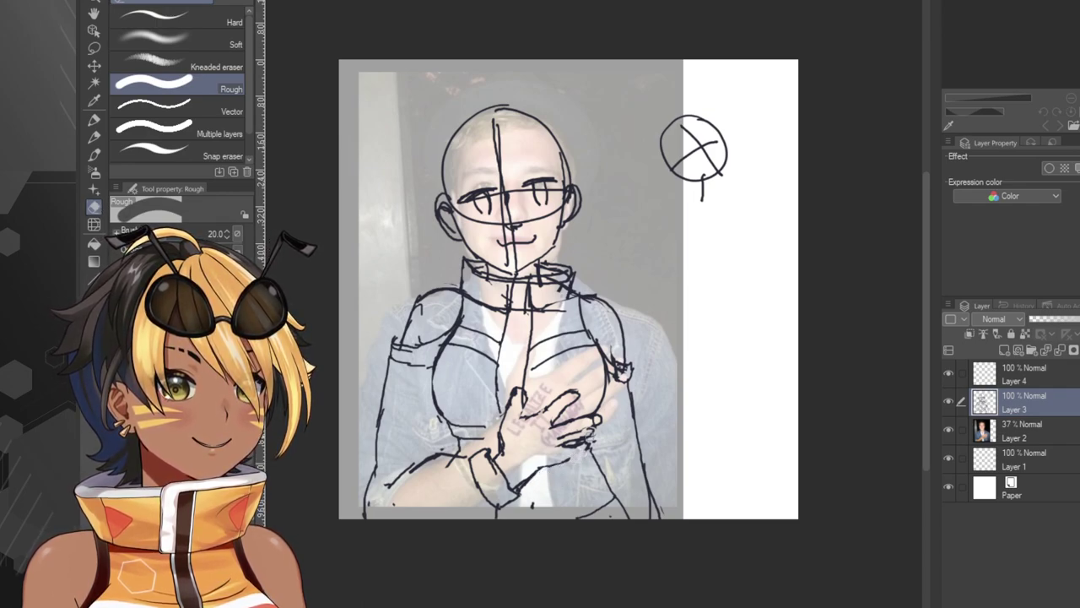
key("ctrl+z")
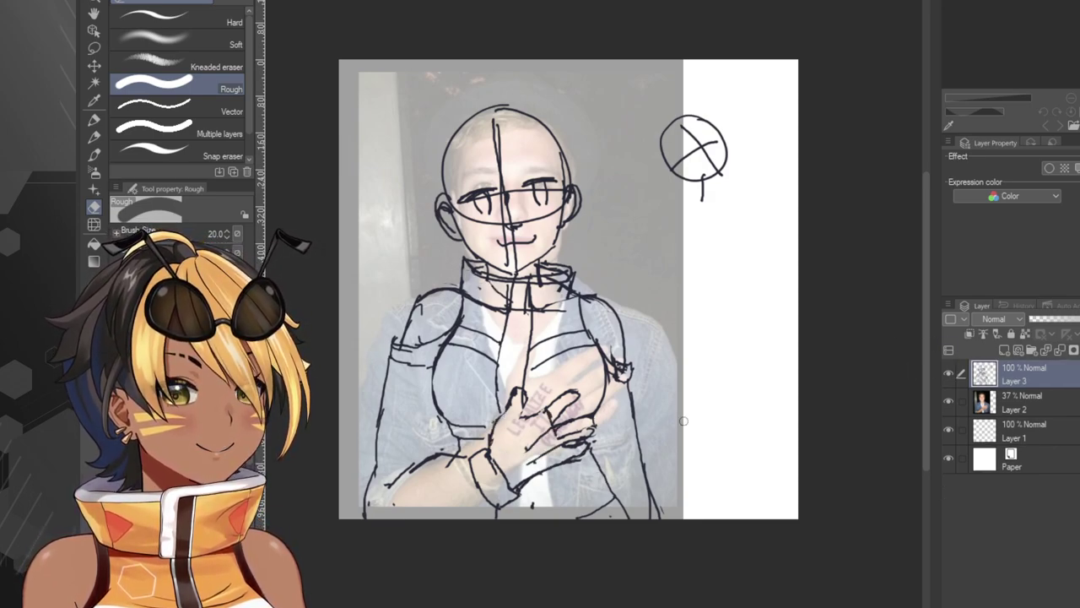
Lower Layer 3's opacity to 32%, add a new layer above it, and set the Milli pen to blue.
left_click(1070, 322)
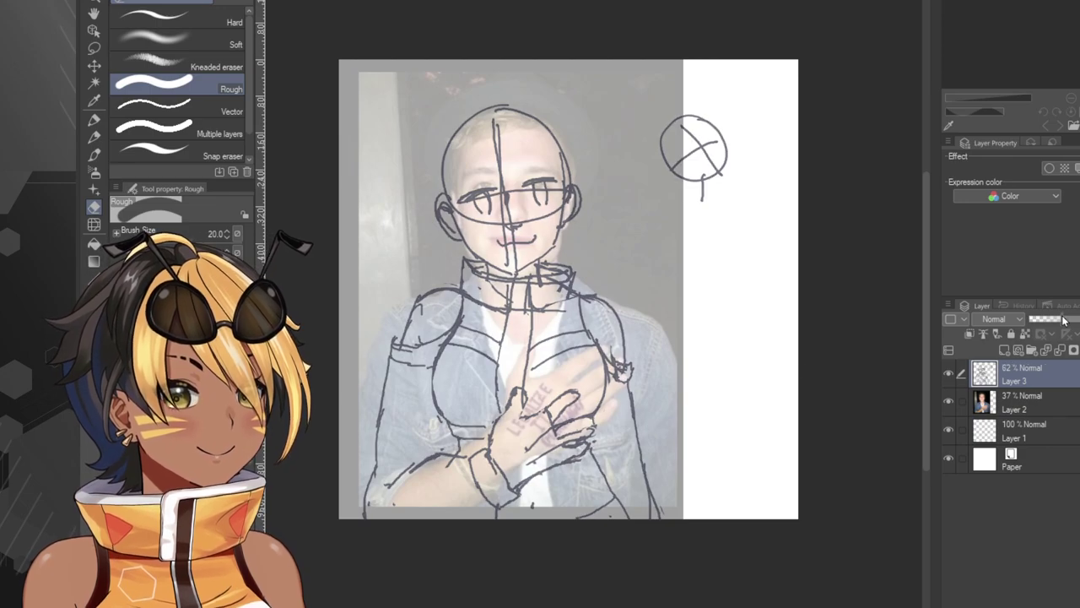
left_click(1043, 320)
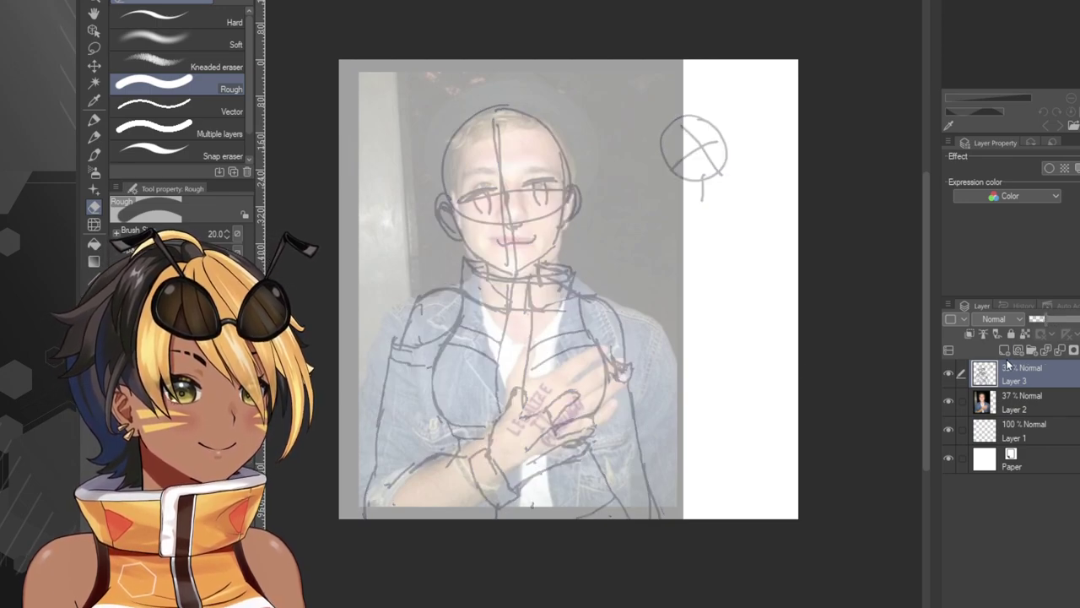
left_click(1005, 350)
left_click(93, 119)
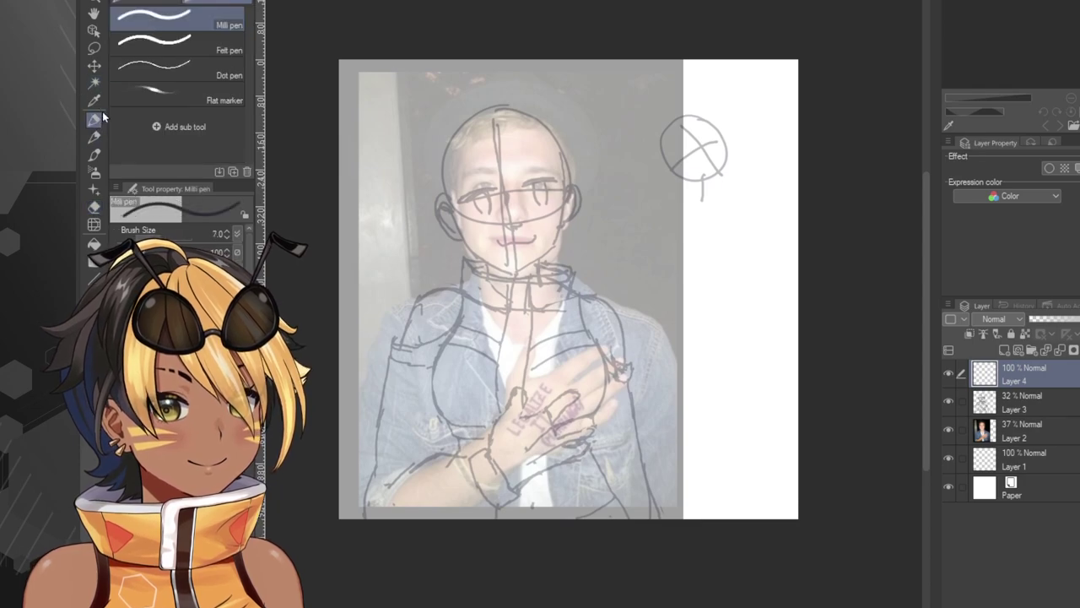
left_click(97, 371)
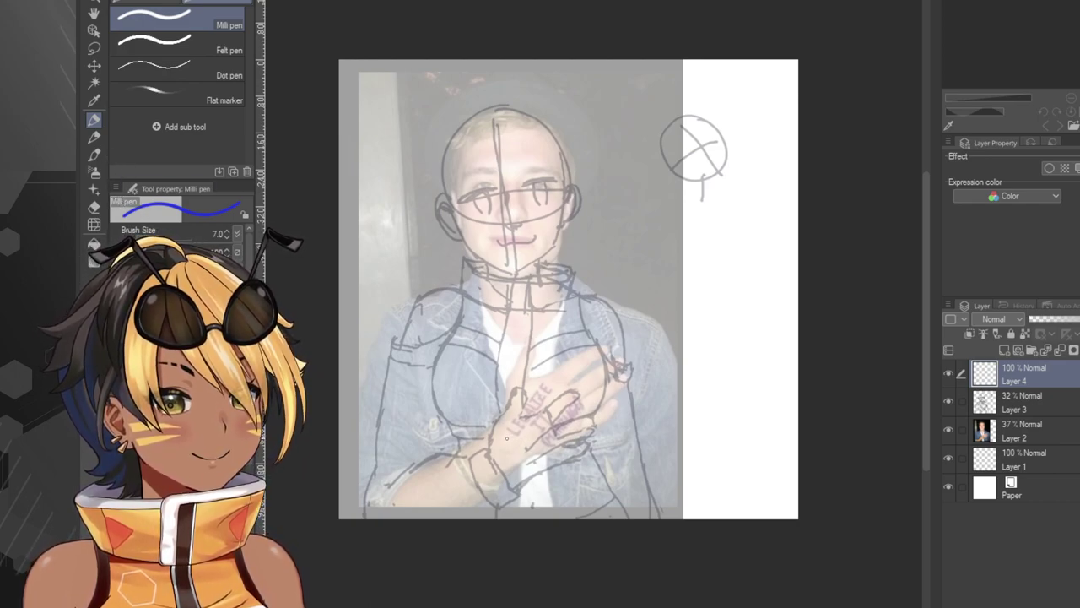
Try hand-lettering LEG in blue beside the wrist on the back of the sketched hand.
mouse_move(496, 444)
left_mouse_down()
mouse_move(504, 456)
mouse_move(510, 434)
mouse_move(523, 445)
mouse_move(510, 435)
left_mouse_up()
key("ctrl+z")
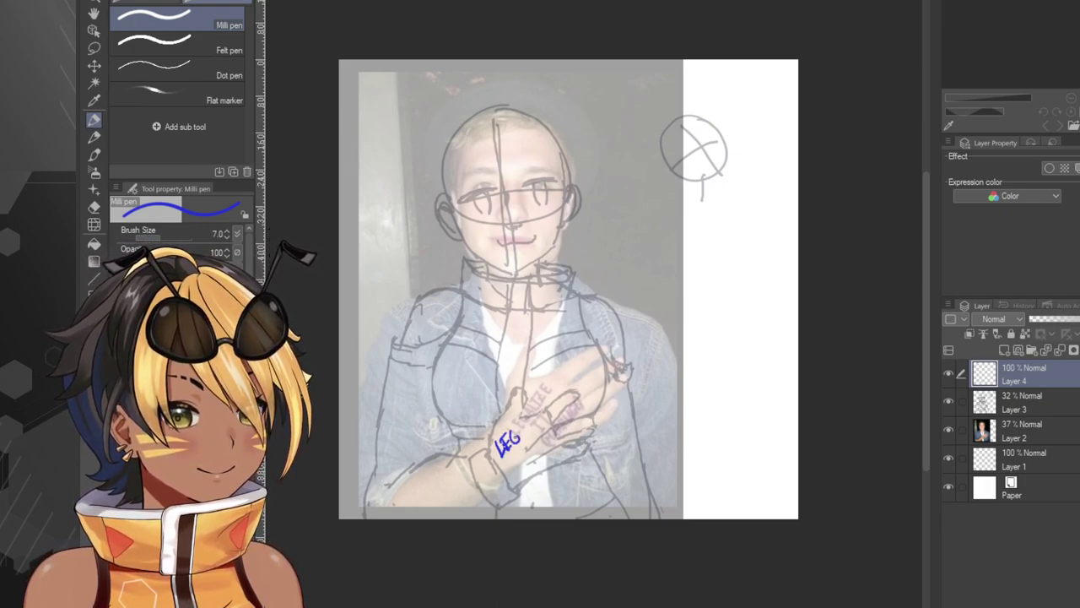
key("ctrl+z")
key("ctrl+z")
key("ctrl+z")
key("ctrl+z")
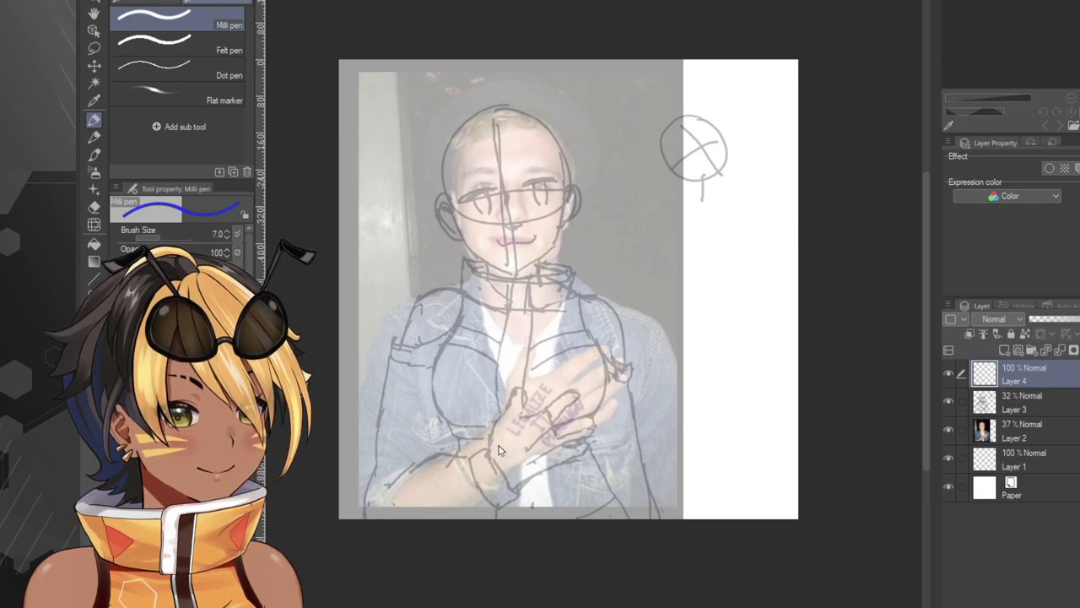
Hand-letter LEGALIZE IT in blue across the back of the hand, with the bracketed letters MARRIAG beneath.
mouse_move(501, 439)
left_mouse_down()
mouse_move(507, 454)
mouse_move(508, 436)
left_mouse_up()
left_click_drag(504, 447, 523, 444)
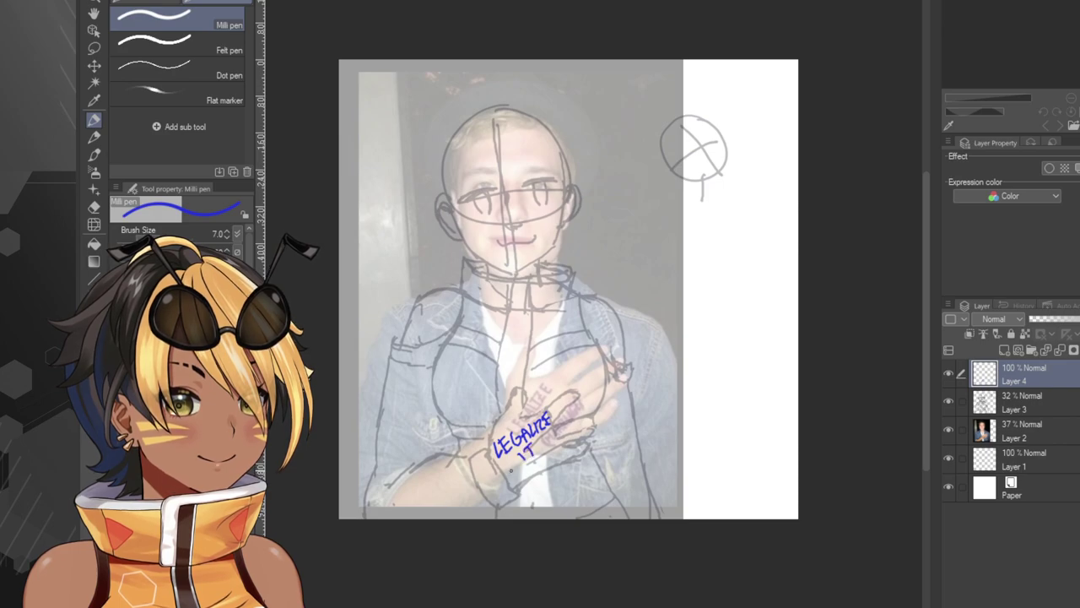
mouse_move(511, 469)
left_mouse_down()
mouse_move(511, 483)
mouse_move(529, 467)
left_mouse_up()
mouse_move(524, 472)
left_mouse_down()
mouse_move(530, 486)
mouse_move(520, 478)
left_mouse_up()
key("ctrl+z")
key("ctrl+z")
key("ctrl+z")
key("ctrl+z")
mouse_move(519, 474)
left_mouse_down()
mouse_move(523, 466)
mouse_move(527, 476)
left_mouse_up()
left_click_drag(528, 465, 536, 472)
left_click_drag(530, 463, 553, 466)
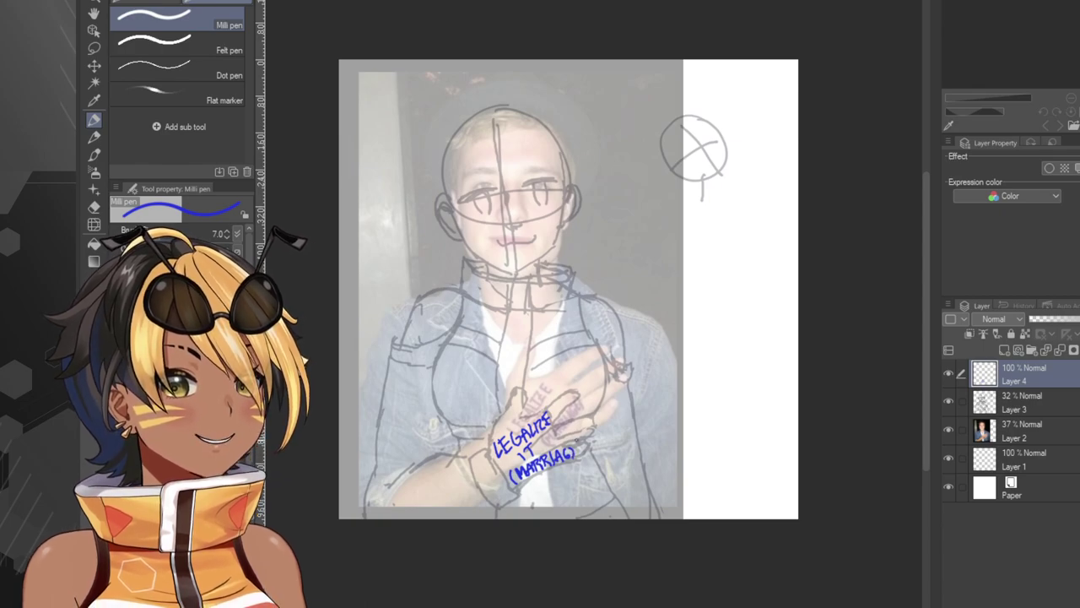
Undo the blue lettering back to the opening letters of LEGALIZE.
key("ctrl+z")
key("ctrl+z")
key("ctrl+z")
key("ctrl+z")
key("ctrl+z")
key("ctrl+z")
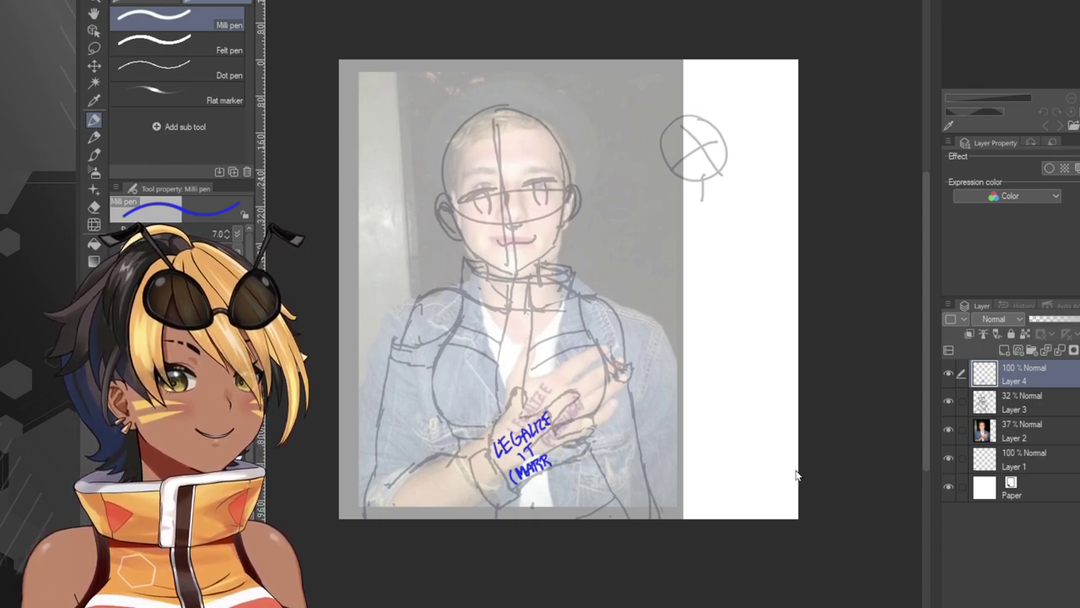
key("ctrl+z")
key("ctrl+z")
key("ctrl+z")
key("ctrl+z")
key("ctrl+z")
key("ctrl+z")
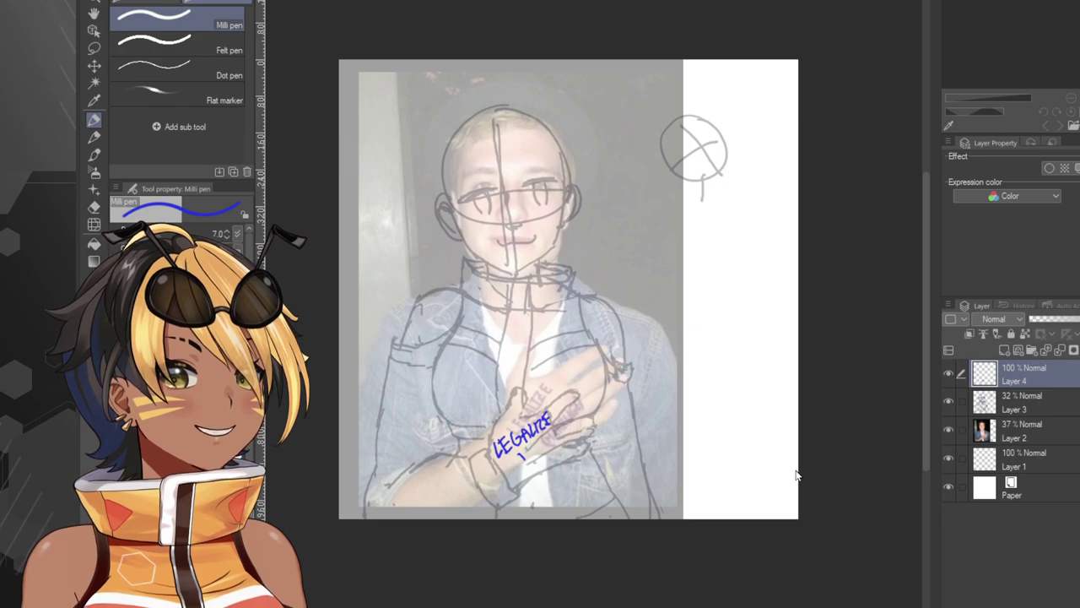
key("ctrl+z")
key("ctrl+z")
key("ctrl+z")
key("ctrl+z")
key("ctrl+z")
key("ctrl+z")
key("ctrl+z")
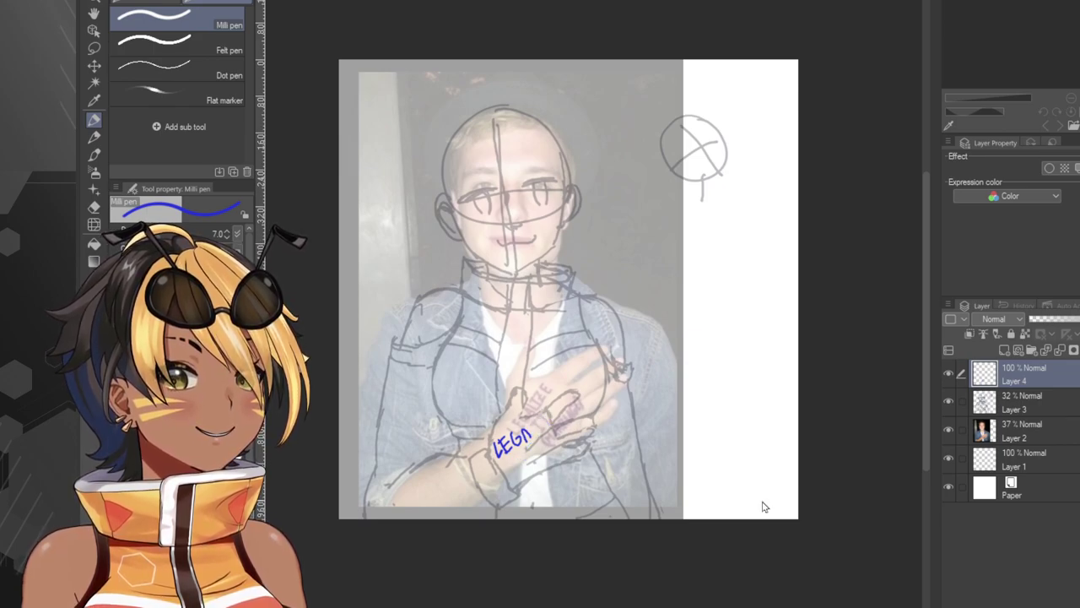
key("ctrl+z")
key("ctrl+z")
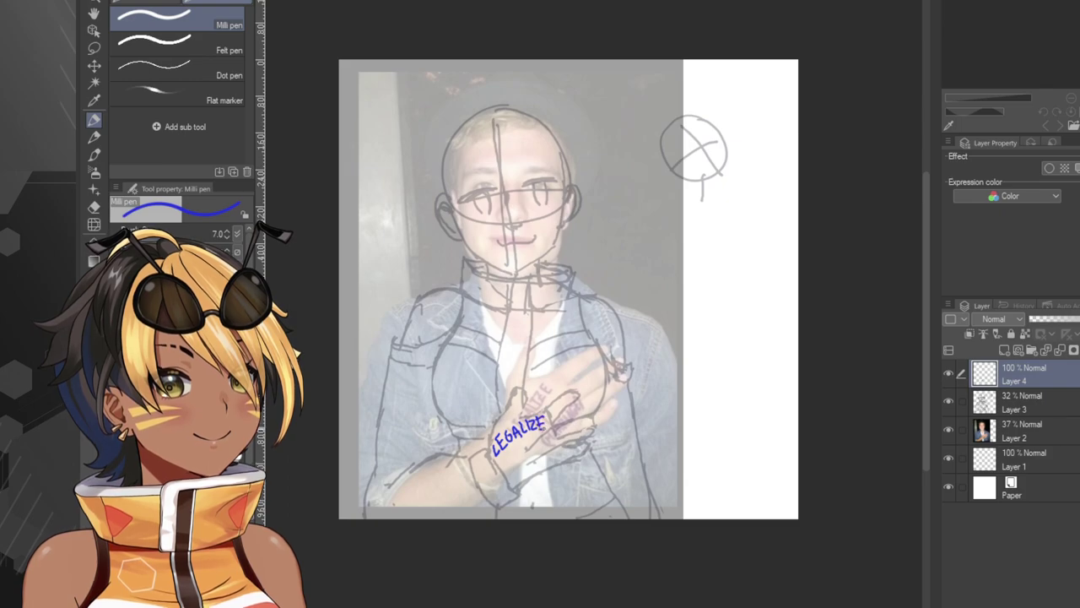
Reletter the ending of LEGALIZE with tighter spacing and redraw IT centred beneath it.
key("ctrl+z")
key("ctrl+z")
key("ctrl+z")
key("ctrl+z")
key("ctrl+z")
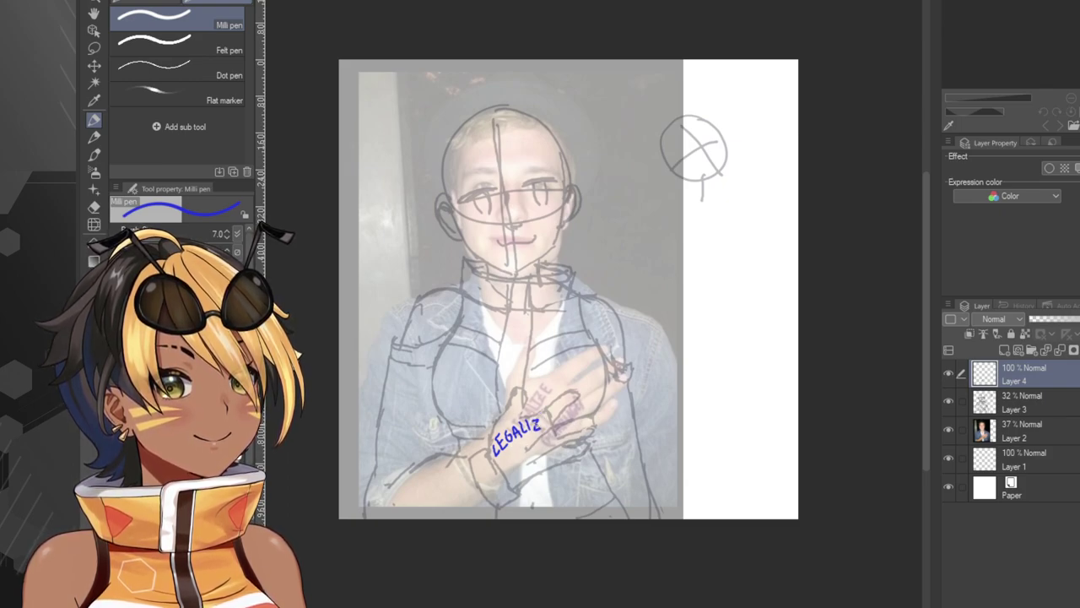
key("ctrl+z")
key("ctrl+z")
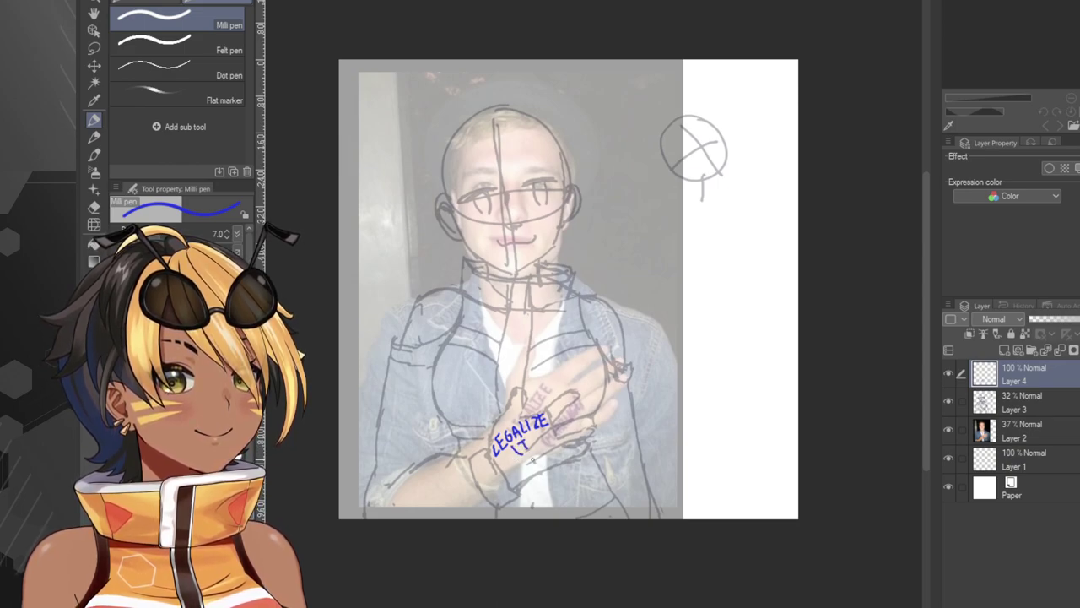
key("ctrl+z")
key("ctrl+z")
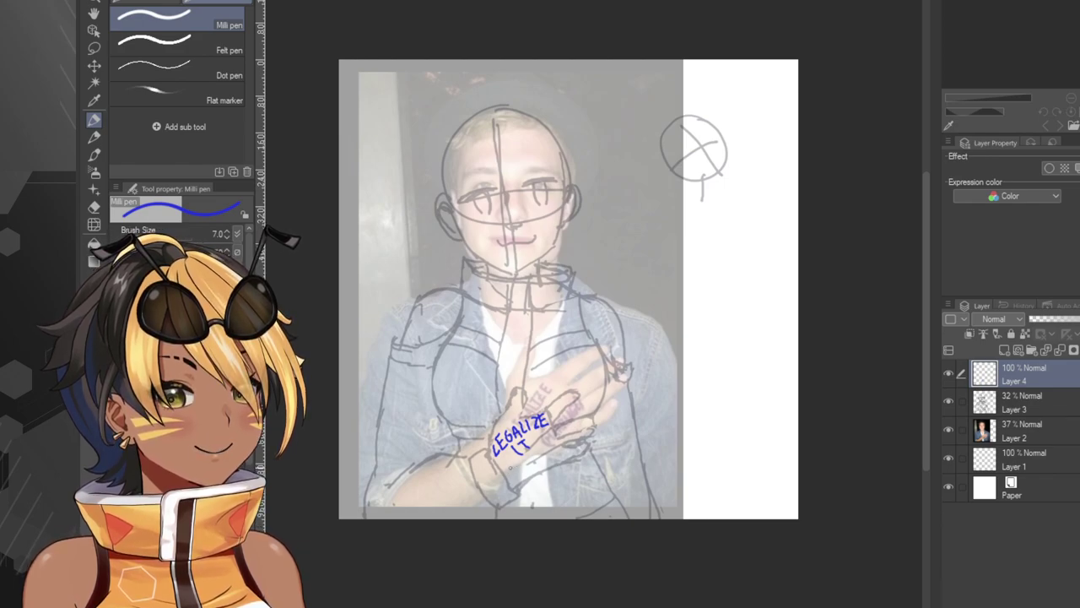
key("ctrl+z")
key("ctrl+z")
key("ctrl+z")
key("ctrl+z")
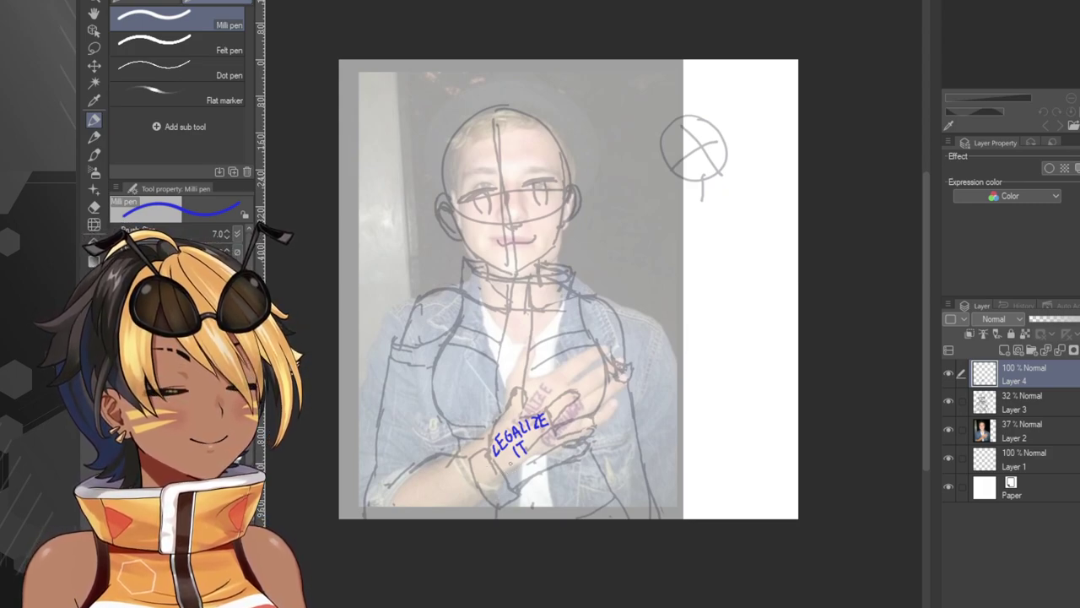
Redraw the opening bracket under IT and letter MARRIA with a closing bracket after it.
mouse_move(507, 469)
left_mouse_down()
mouse_move(518, 487)
mouse_move(510, 470)
mouse_move(525, 462)
left_mouse_up()
key("ctrl+z")
key("ctrl+z")
key("ctrl+z")
key("ctrl+z")
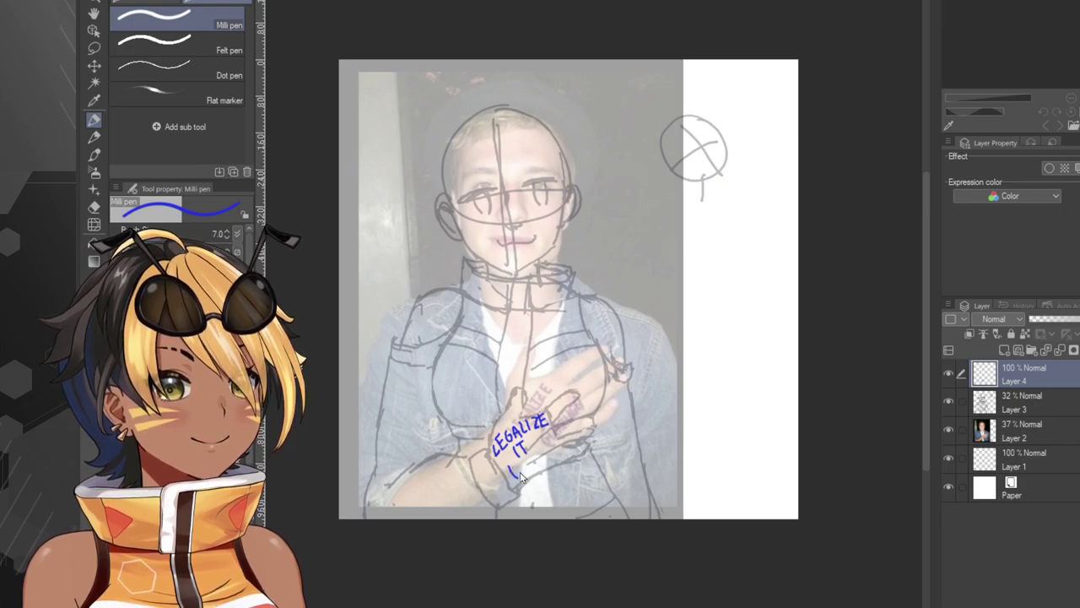
key("ctrl+z")
key("ctrl+z")
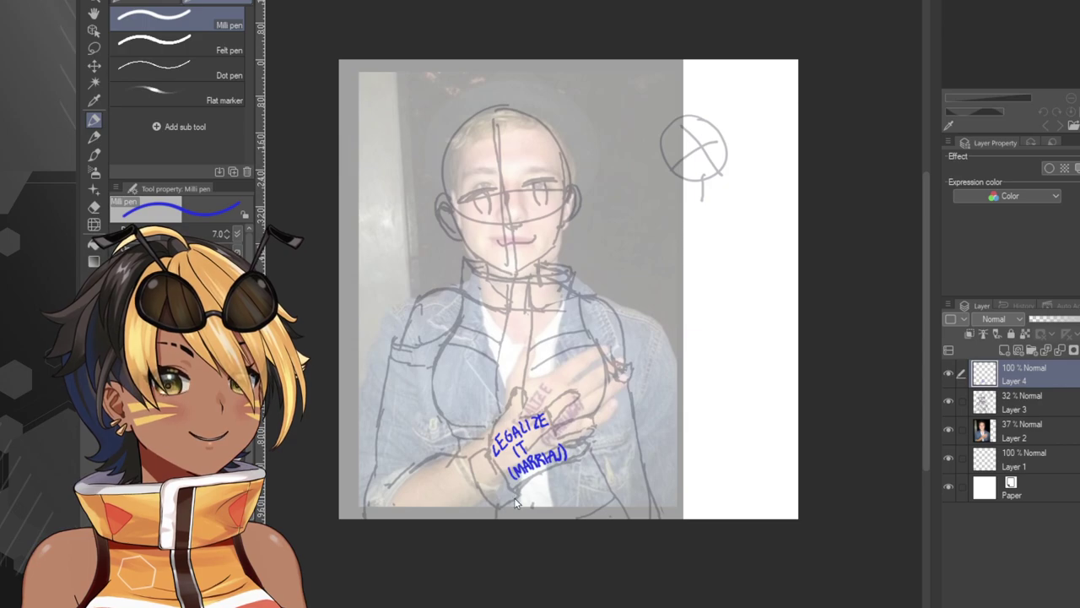
Undo the bracketed word back to MARR and reletter its ending so it reads (MARRIAGE).
key("ctrl+z")
key("ctrl+z")
key("ctrl+z")
key("ctrl+z")
key("ctrl+z")
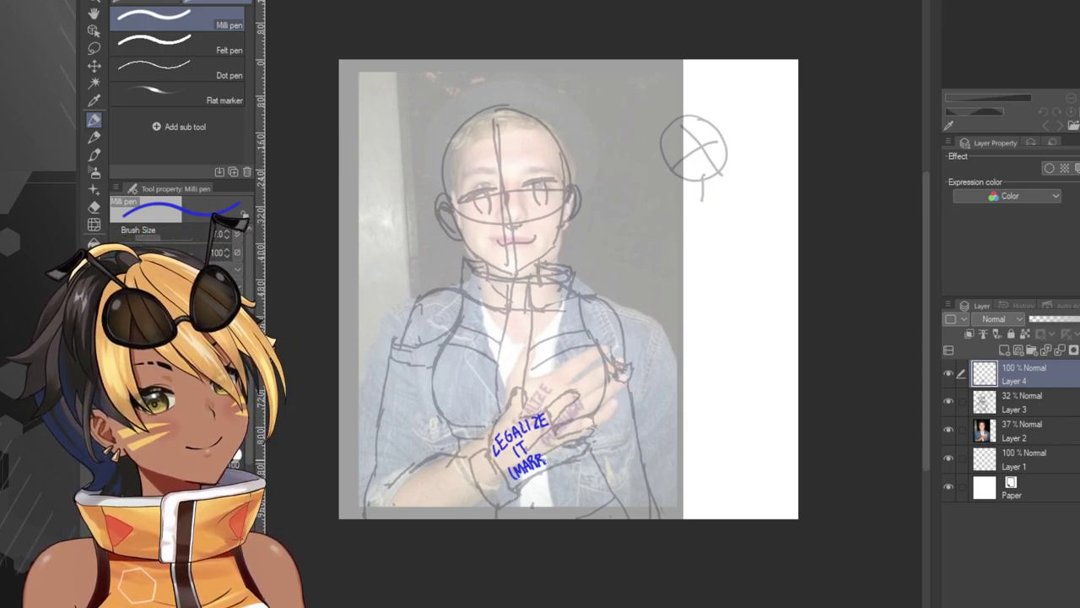
key("ctrl+z")
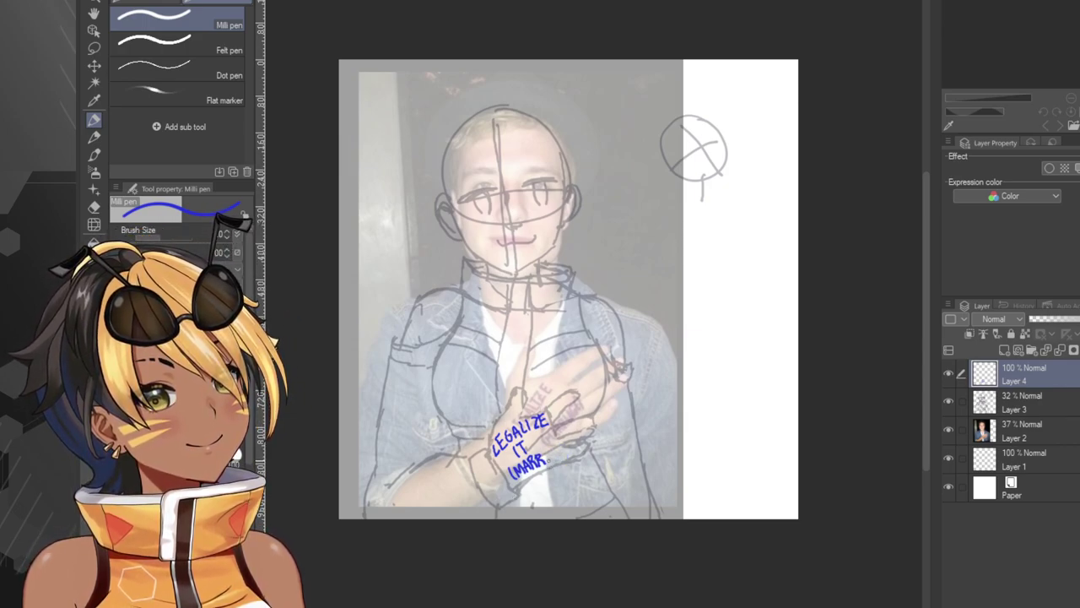
left_click_drag(553, 451, 561, 457)
key("ctrl+z")
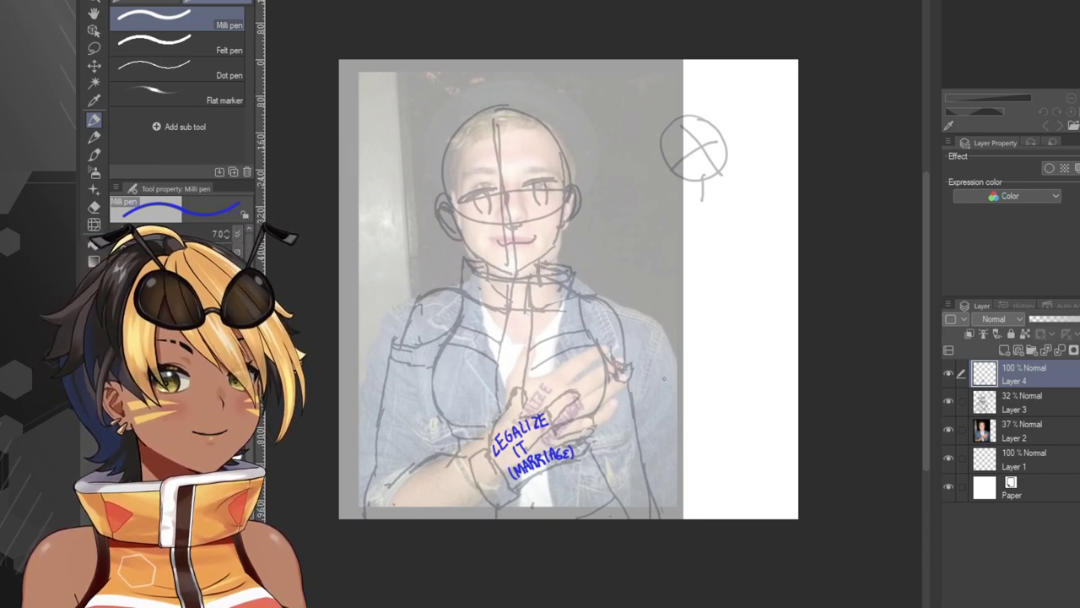
Lasso the bracketed word (MARRIAGE), shift it slightly left and down on the hand, apply the transformation, and deselect.
left_click(94, 48)
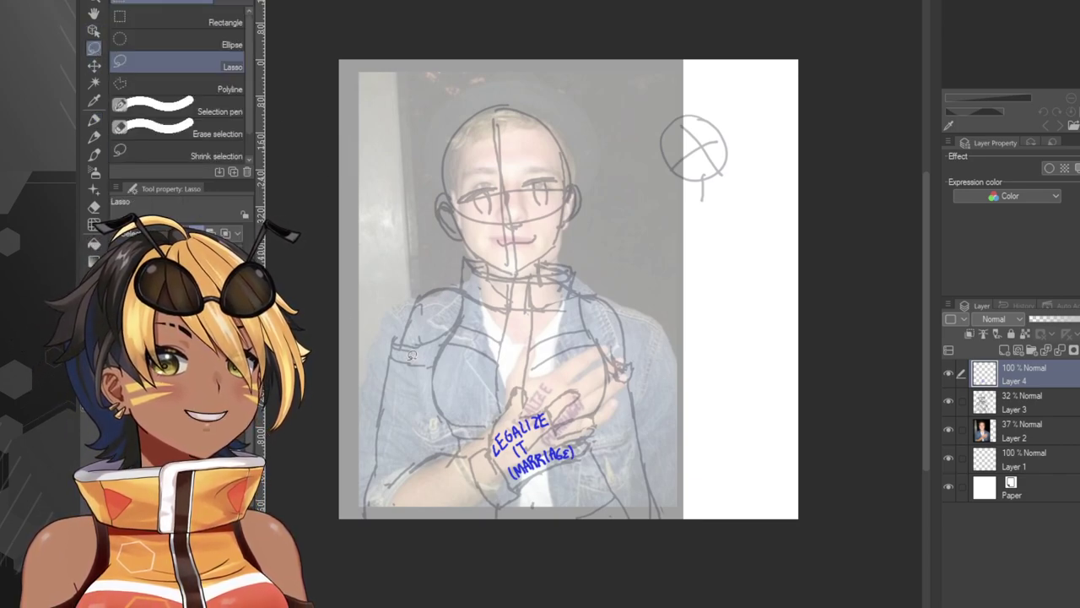
mouse_move(505, 467)
left_mouse_down()
mouse_move(529, 492)
mouse_move(584, 475)
mouse_move(596, 447)
mouse_move(589, 434)
mouse_move(545, 431)
mouse_move(513, 460)
left_mouse_up()
left_click(599, 521)
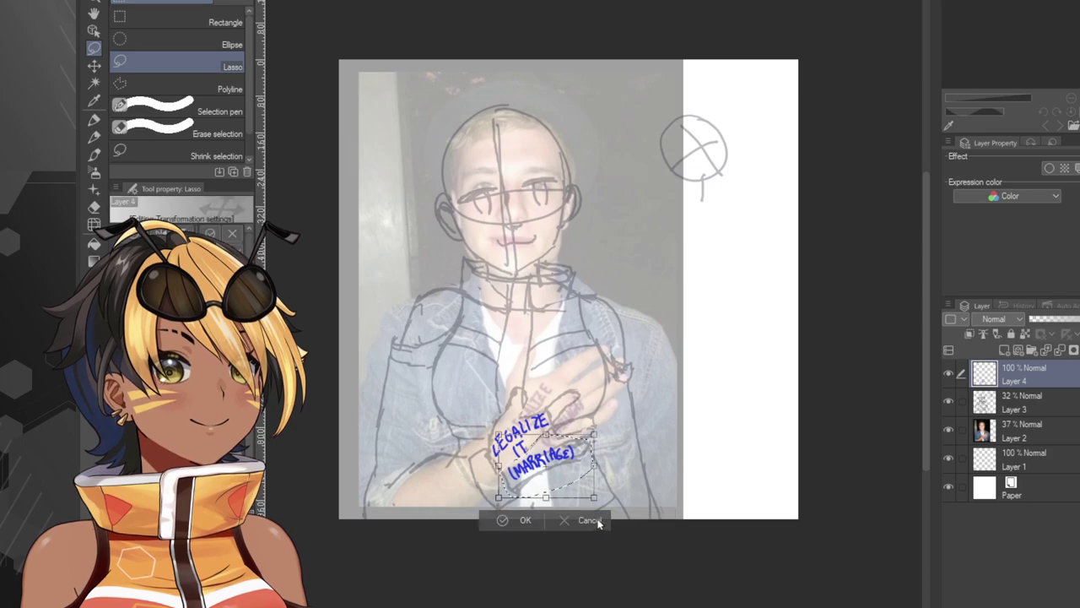
left_click_drag(578, 469, 573, 473)
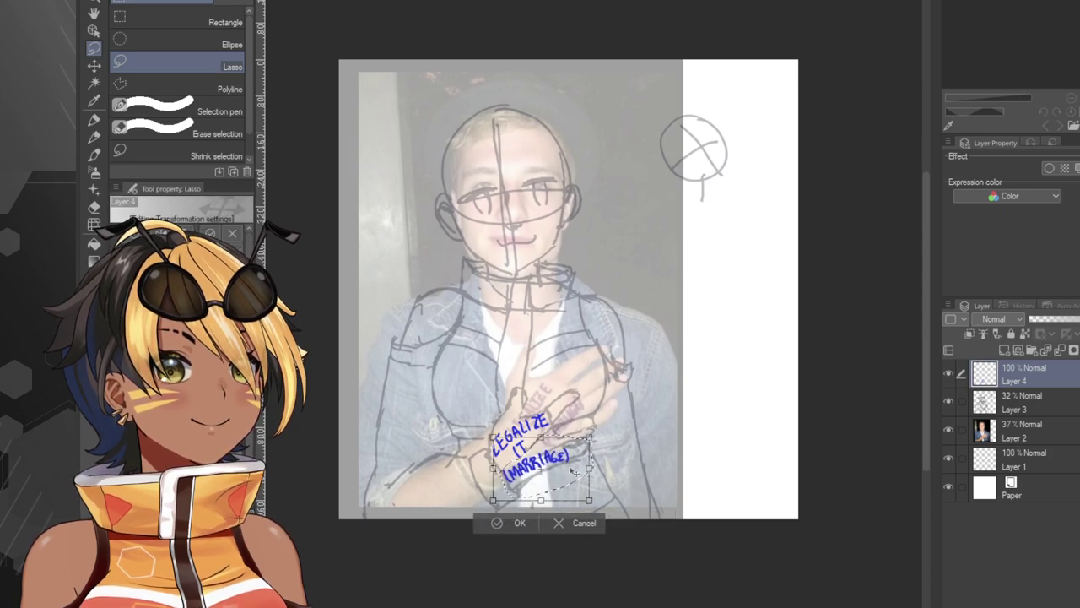
left_click(496, 523)
key("ctrl+d")
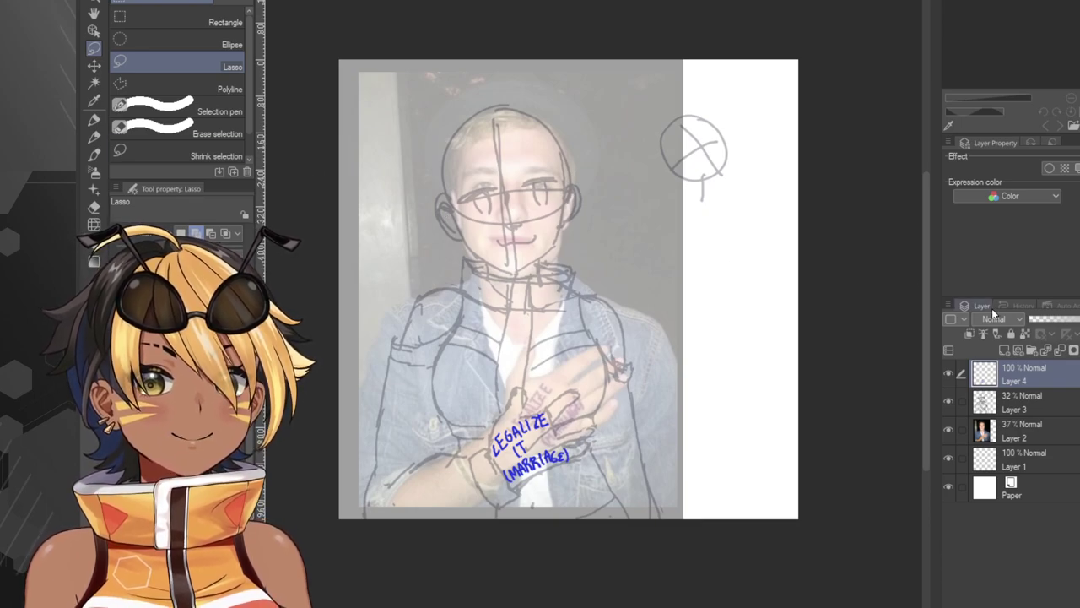
Raise the opacity of the construction sketch on Layer 3 to 100%.
left_click(1004, 405)
left_click_drag(1065, 319, 1078, 319)
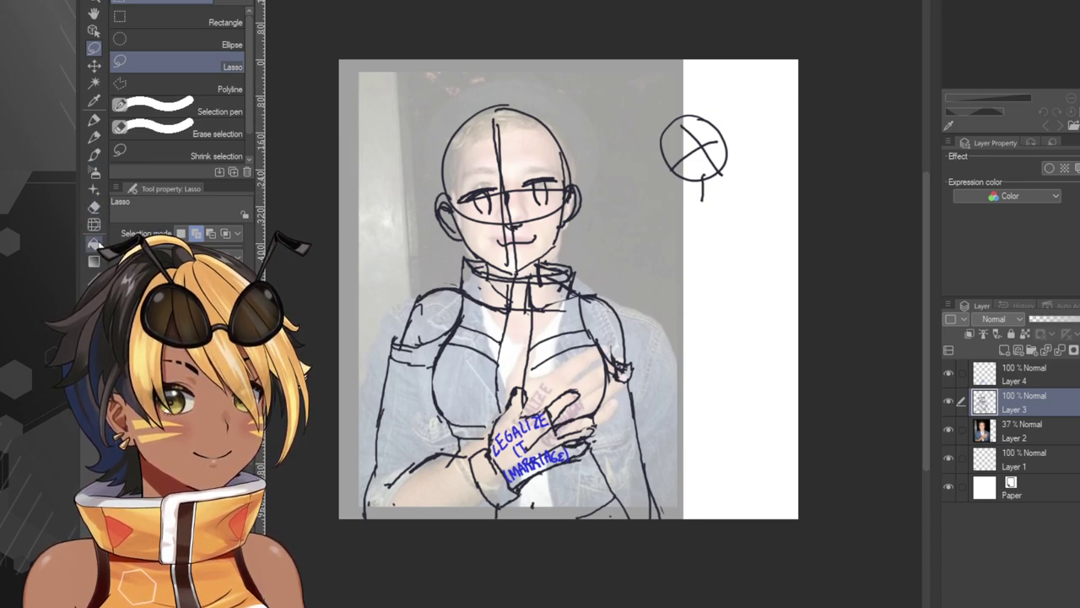
Try to recolour the connected sketch lines on Layer 3 brown with a fill, and undo it.
left_click(94, 244)
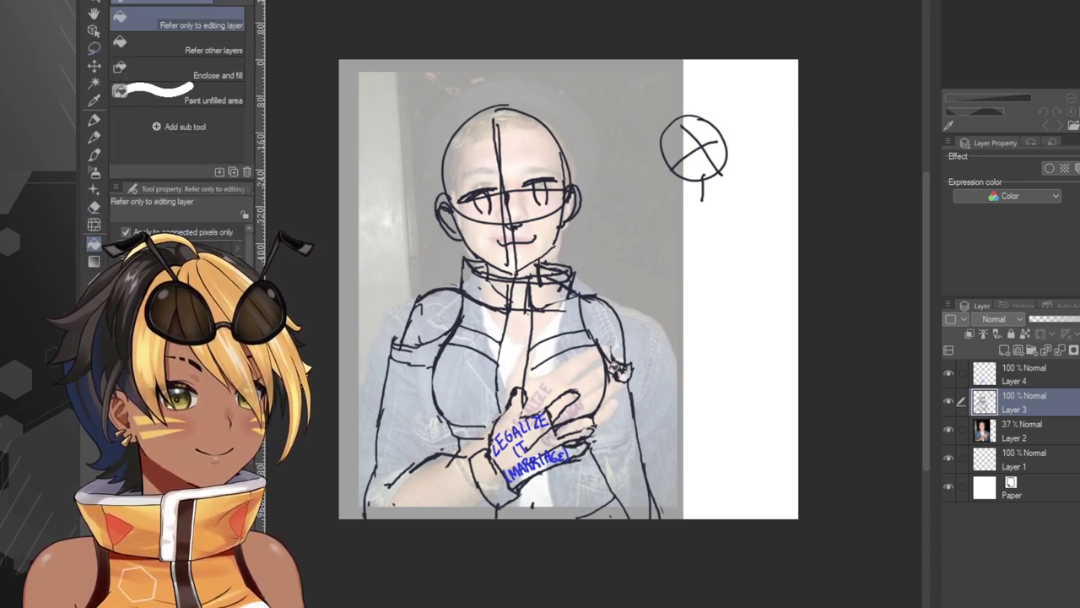
left_click(613, 367)
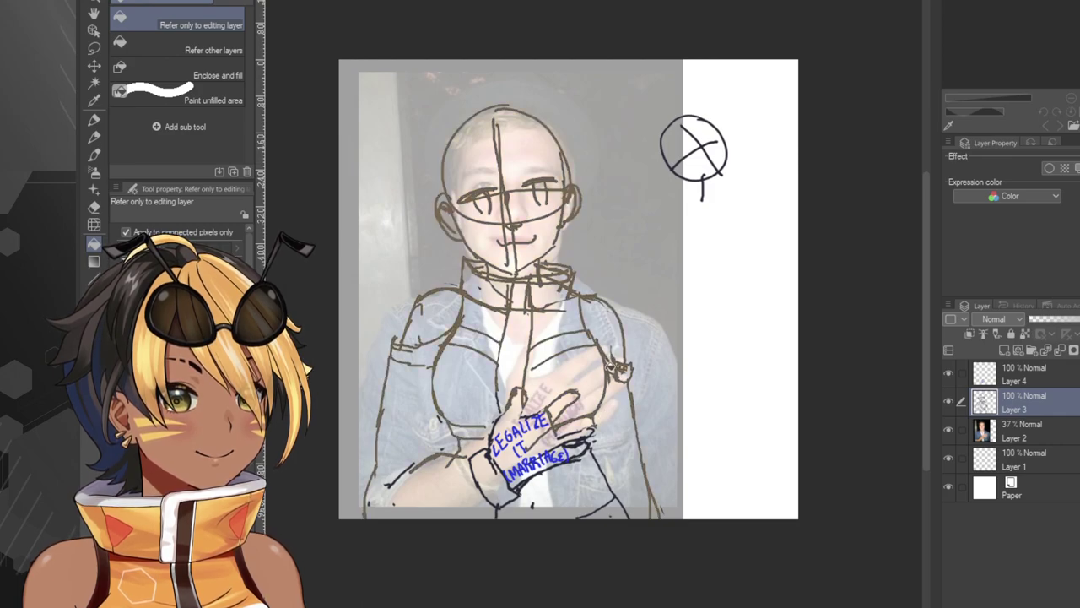
key("ctrl+z")
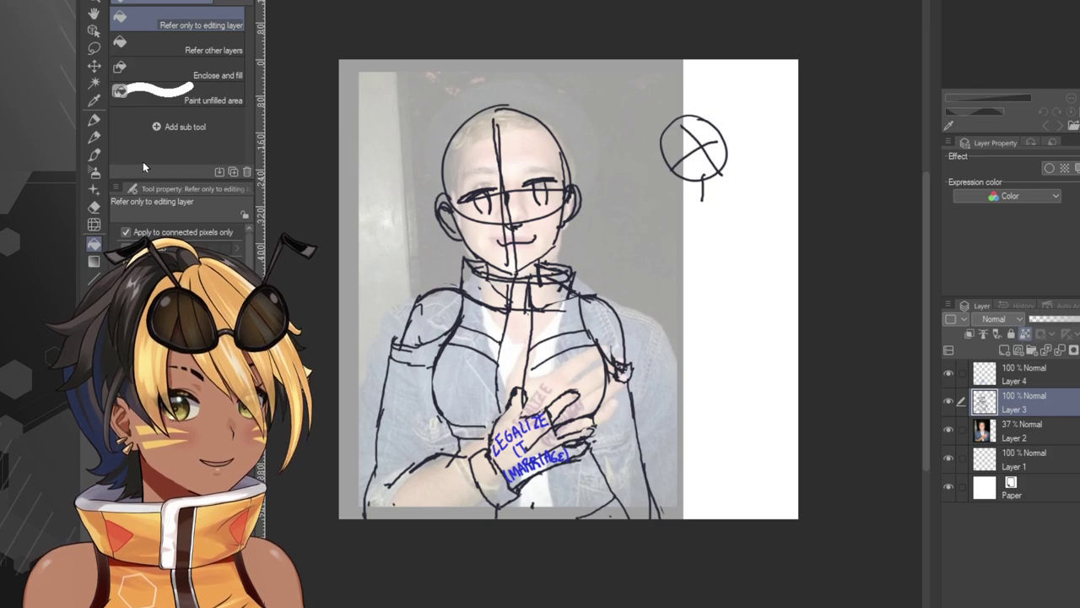
Recolour the hand and finger outlines on Layer 3 brown, using the Milli pen at brush size 25.
left_click(94, 121)
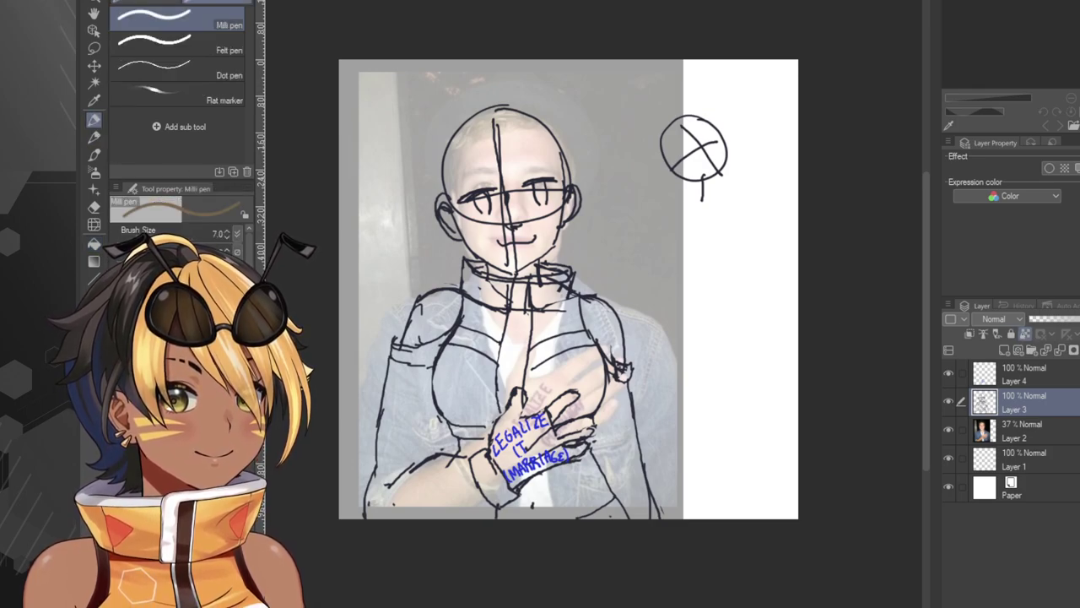
key("bracketright")
key("bracketright")
key("bracketright")
key("bracketright")
key("bracketright")
key("bracketright")
key("bracketright")
mouse_move(491, 439)
left_mouse_down()
mouse_move(520, 393)
mouse_move(543, 413)
mouse_move(552, 451)
mouse_move(587, 426)
mouse_move(557, 455)
mouse_move(563, 468)
mouse_move(530, 474)
left_mouse_up()
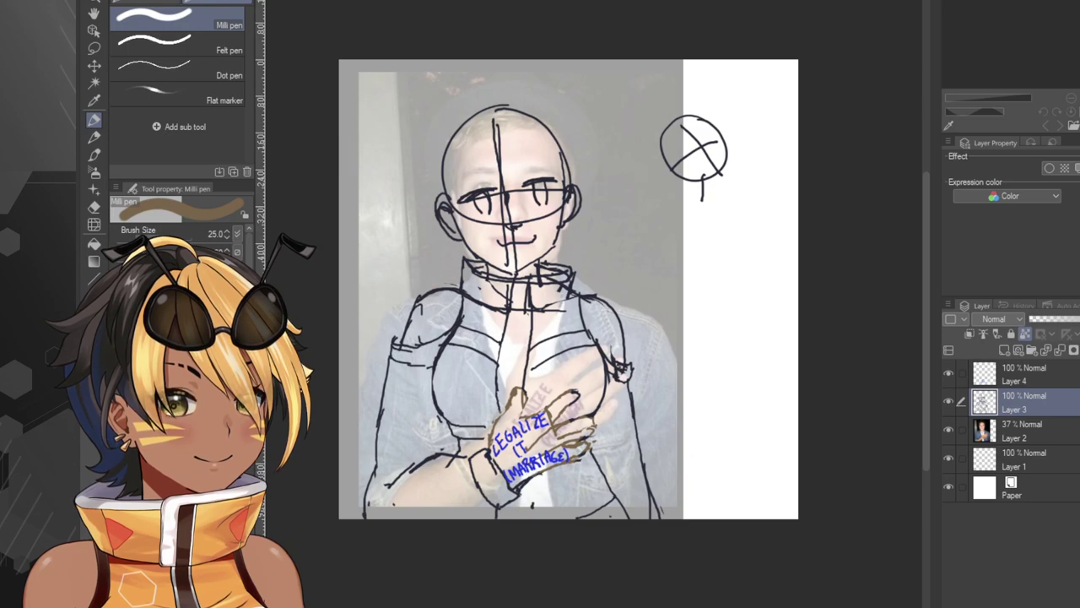
key("e")
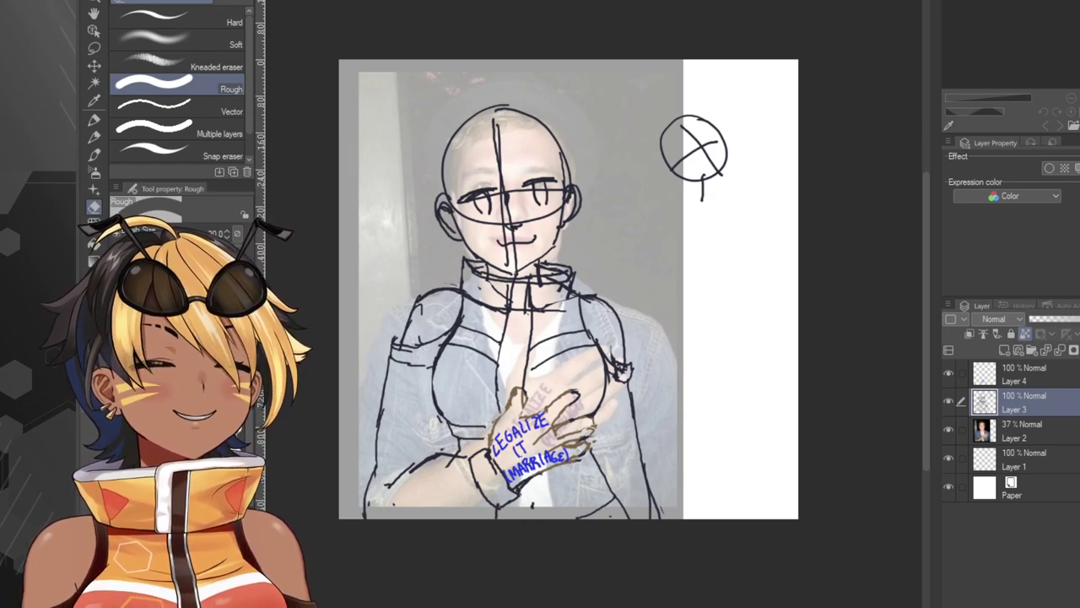
left_click(95, 122)
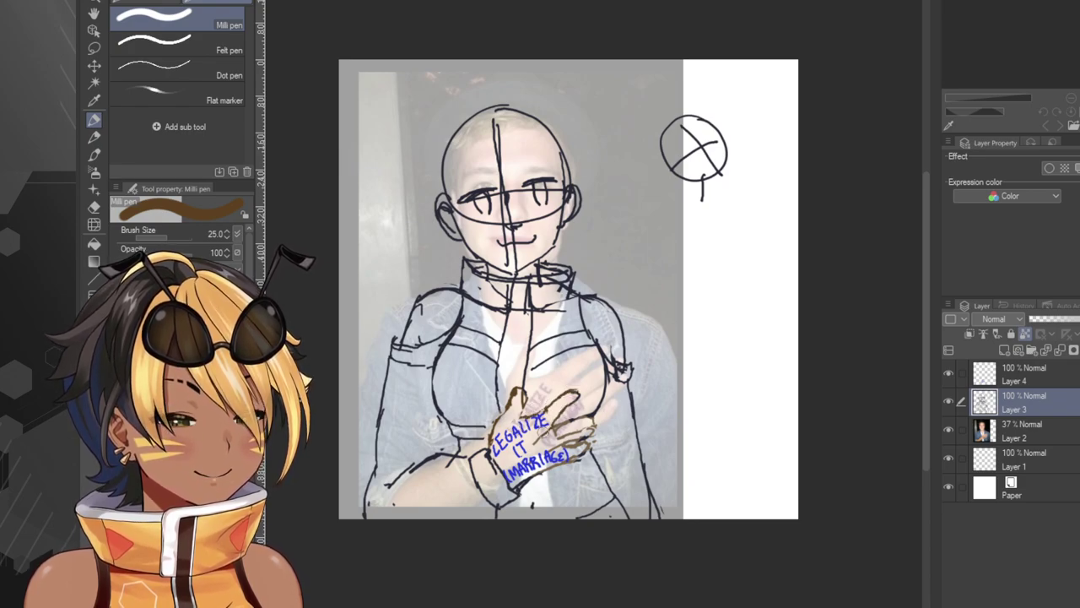
mouse_move(557, 430)
left_mouse_down()
mouse_move(594, 428)
mouse_move(552, 455)
mouse_move(575, 456)
mouse_move(523, 477)
left_mouse_up()
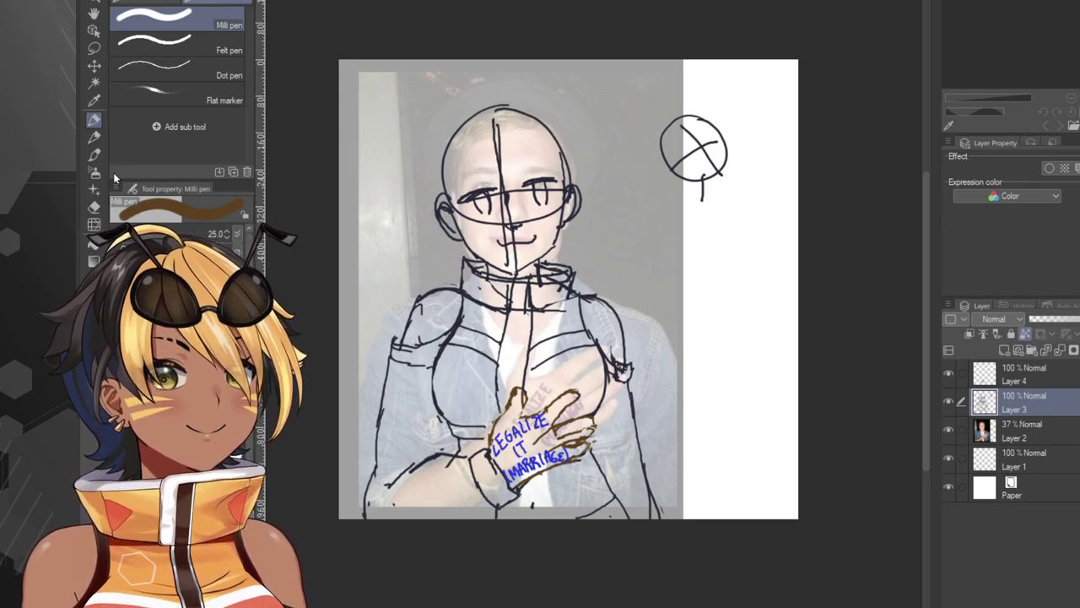
Erase most of the collar and neck construction lines and the vertical centre line through the face on Layer 3.
left_click(101, 205)
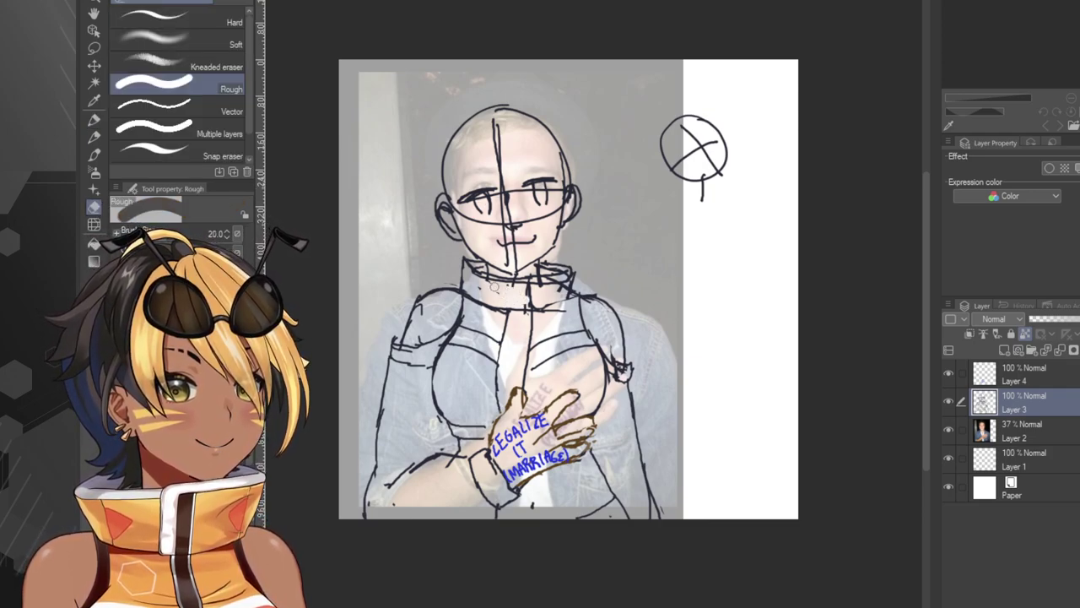
mouse_move(495, 287)
left_mouse_down()
mouse_move(528, 292)
mouse_move(528, 279)
mouse_move(485, 273)
mouse_move(530, 282)
mouse_move(463, 269)
left_mouse_up()
key("ctrl+z")
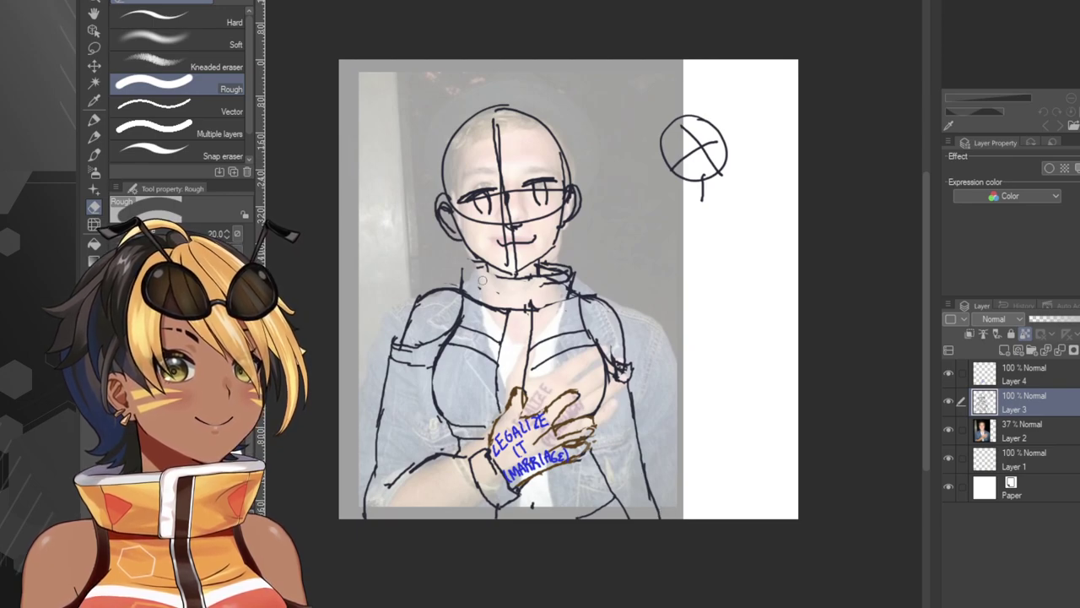
left_click(1000, 457)
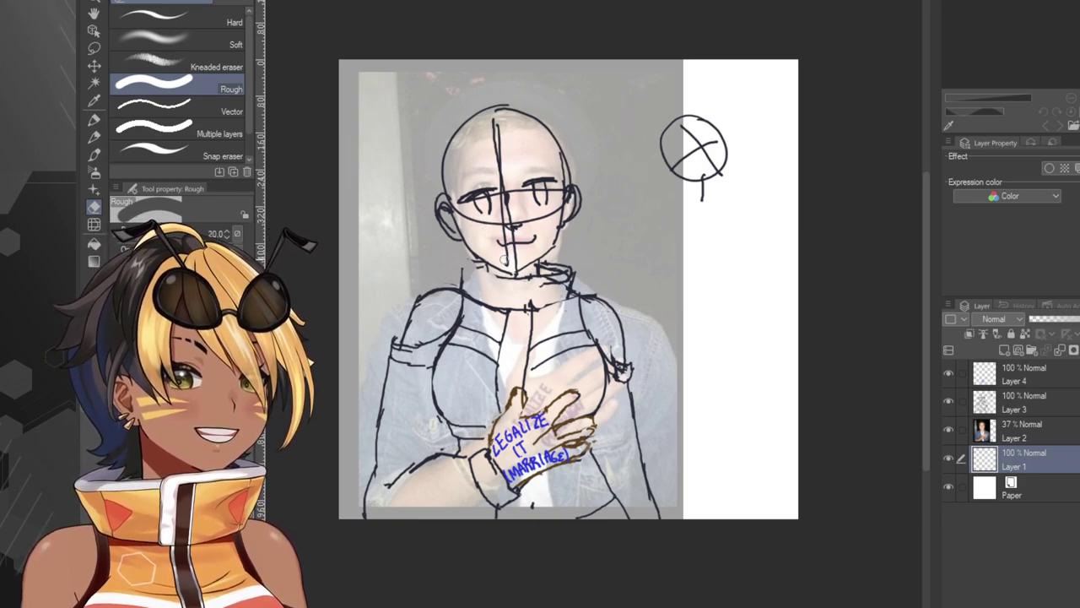
left_click(1011, 411)
mouse_move(517, 226)
left_mouse_down()
mouse_move(503, 230)
mouse_move(513, 253)
mouse_move(495, 134)
mouse_move(501, 186)
left_mouse_up()
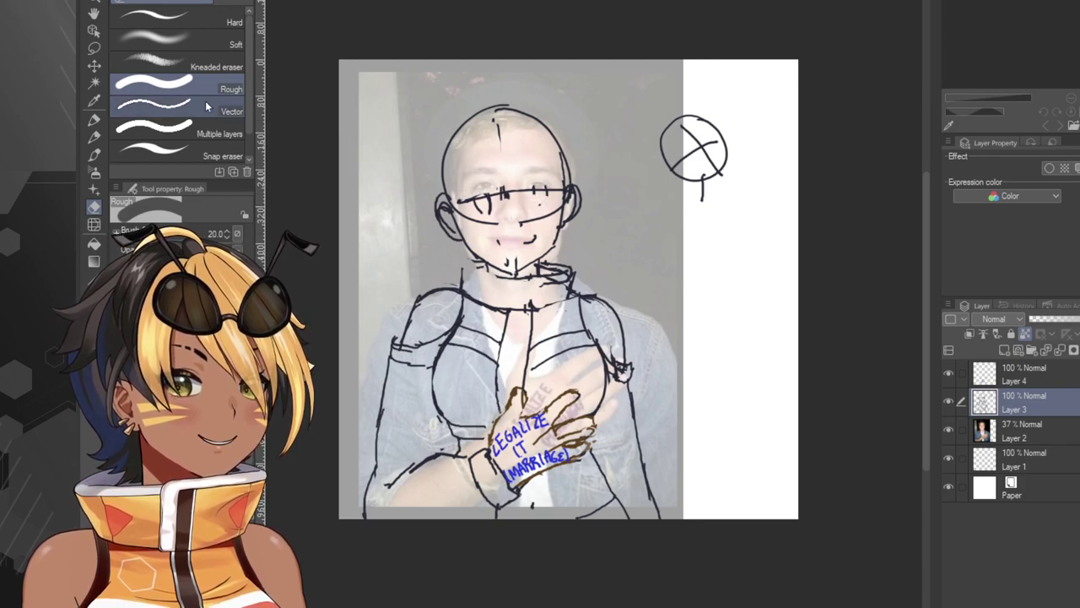
Redraw the sides of the irises and thicken the upper lash lines of both eyes with the Milli pen at size 7.
left_click(95, 119)
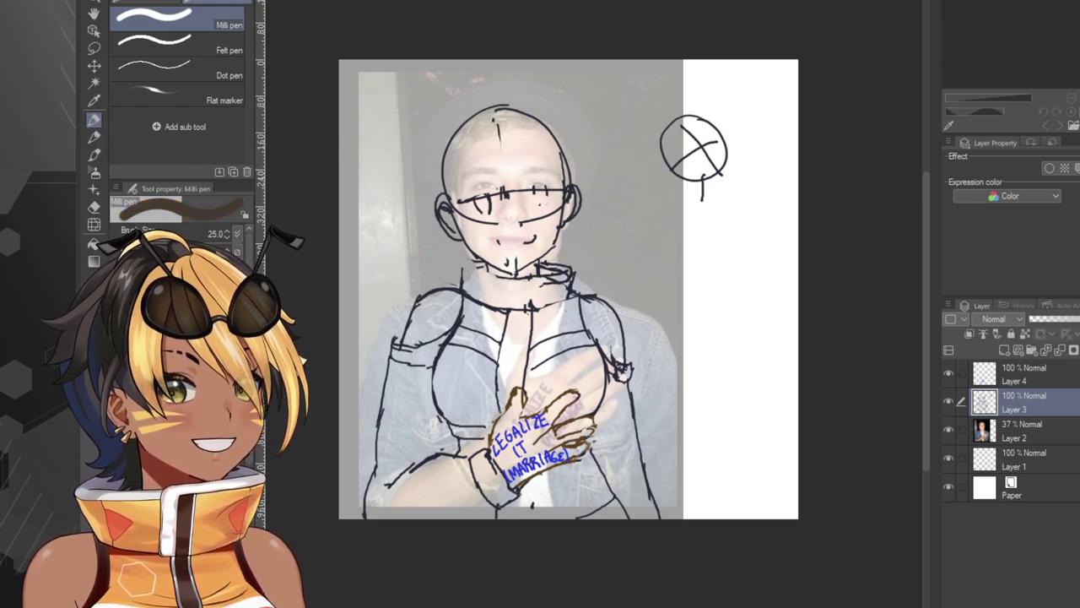
key("bracketleft")
key("bracketleft")
key("bracketleft")
key("bracketleft")
key("bracketleft")
key("bracketleft")
key("bracketleft")
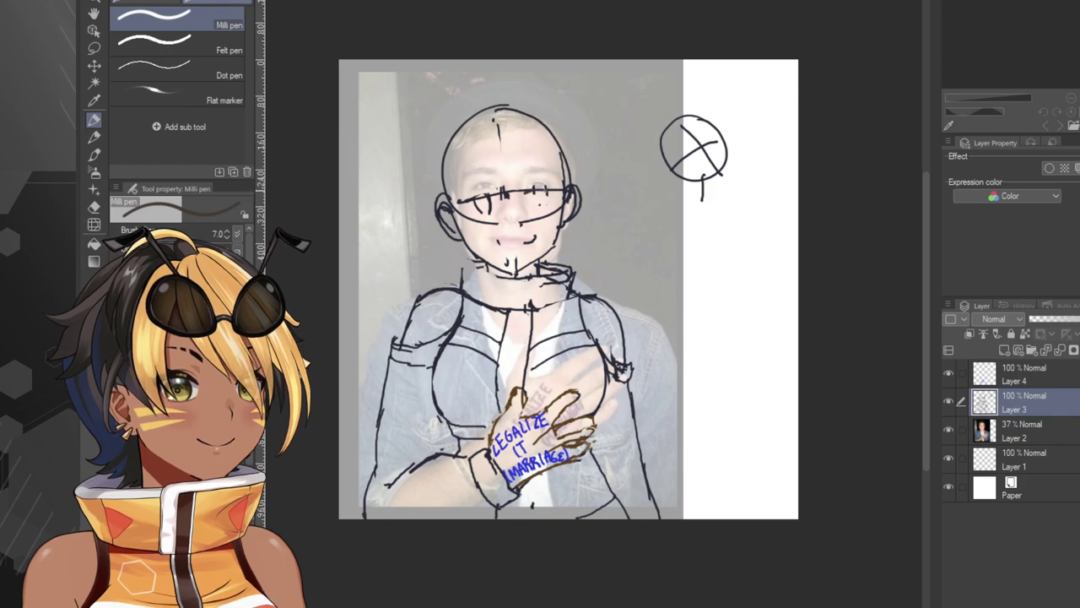
left_click_drag(531, 192, 542, 216)
mouse_move(473, 199)
left_mouse_down()
mouse_move(491, 198)
mouse_move(483, 220)
mouse_move(463, 204)
left_mouse_up()
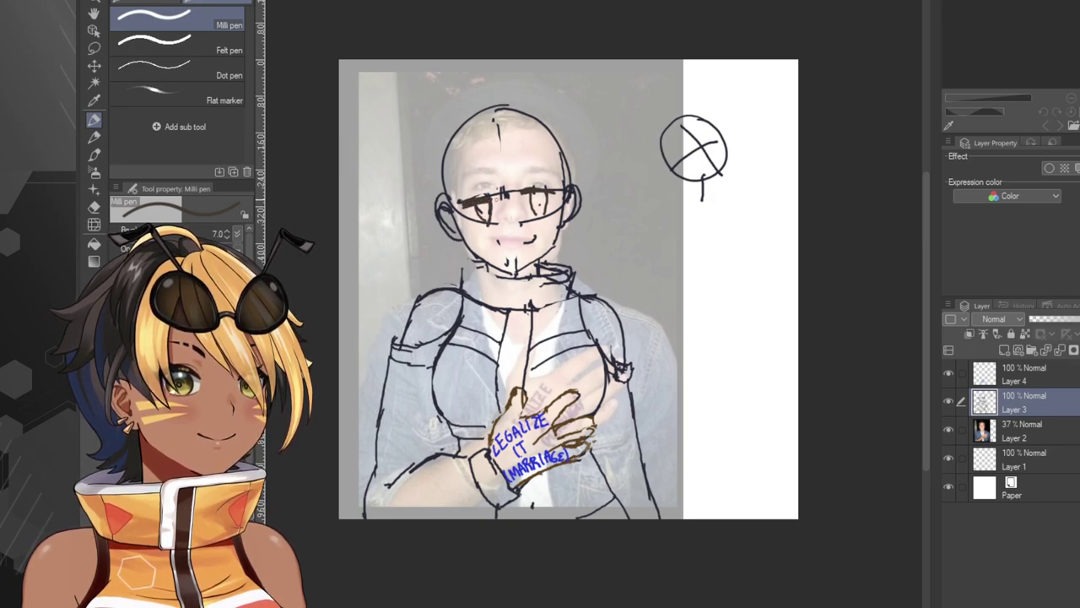
left_click_drag(527, 194, 543, 193)
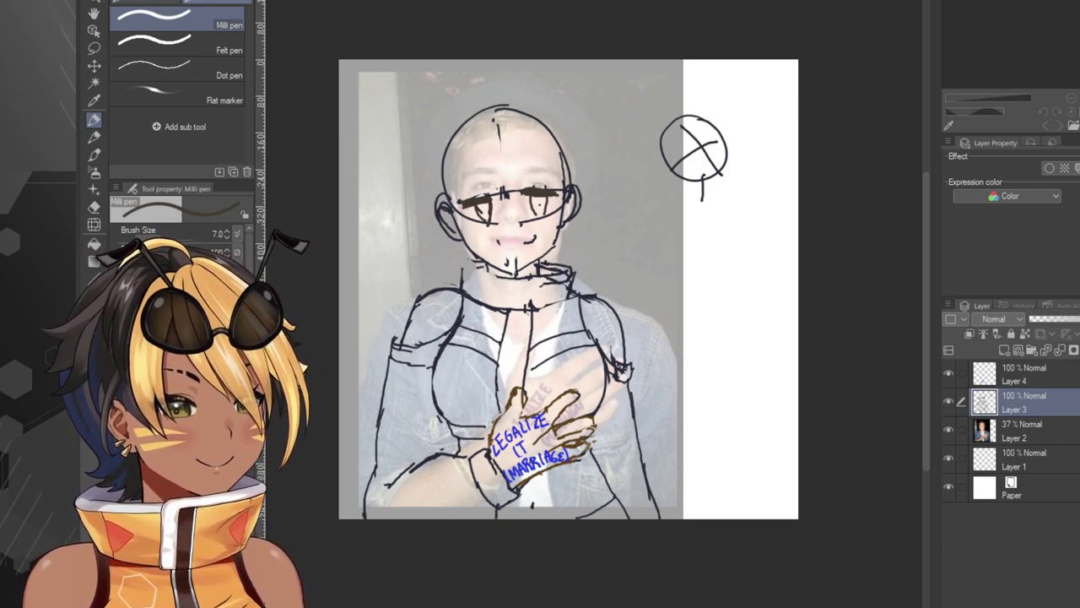
Add a new raster layer and place it between the Layer 3 sketch and the reference photo layer.
left_click(948, 372)
left_click(948, 372)
left_click(1019, 353)
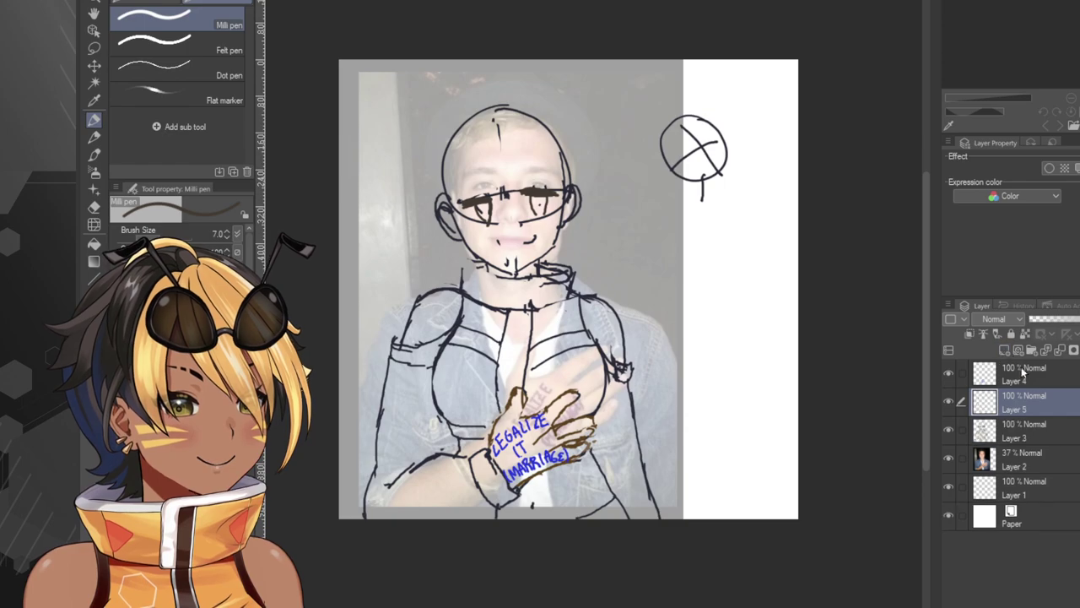
left_click_drag(1061, 408, 1061, 445)
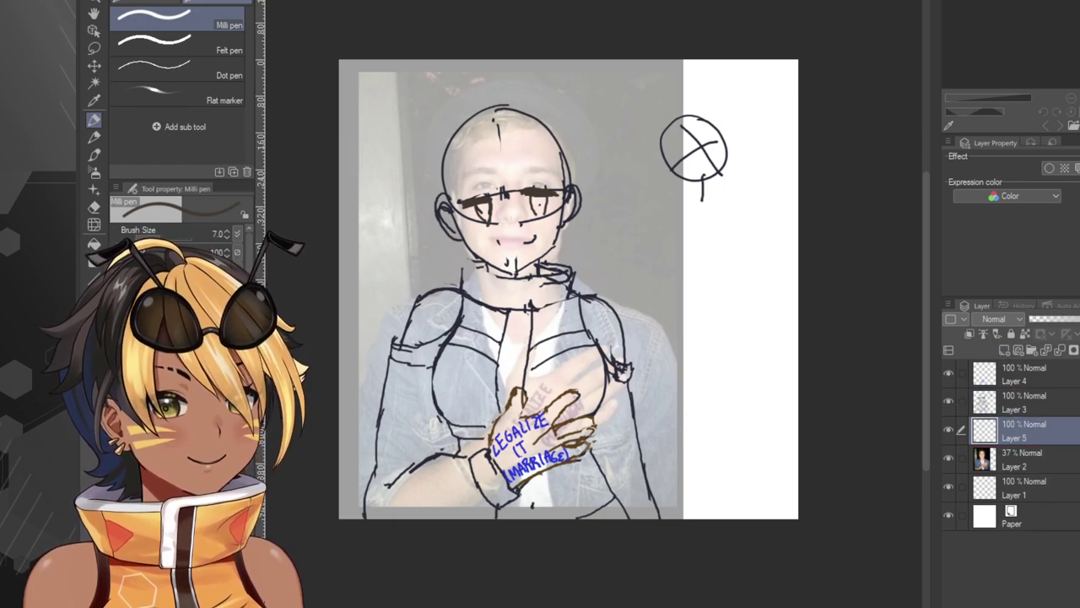
Erase the remaining guide lines across the forehead and between the eyes on Layer 3.
left_click(1021, 398)
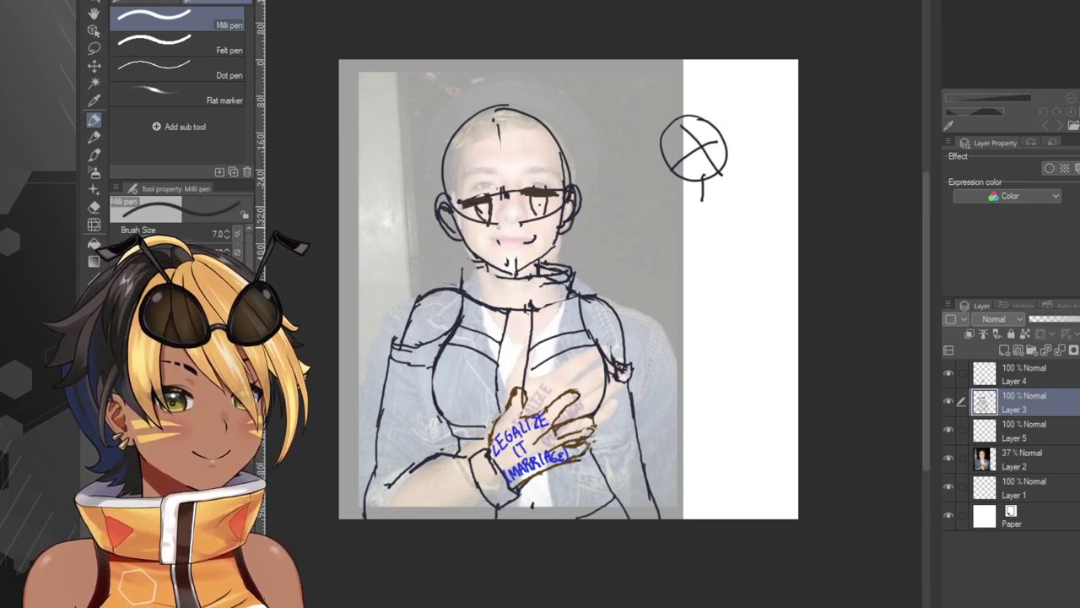
key("e")
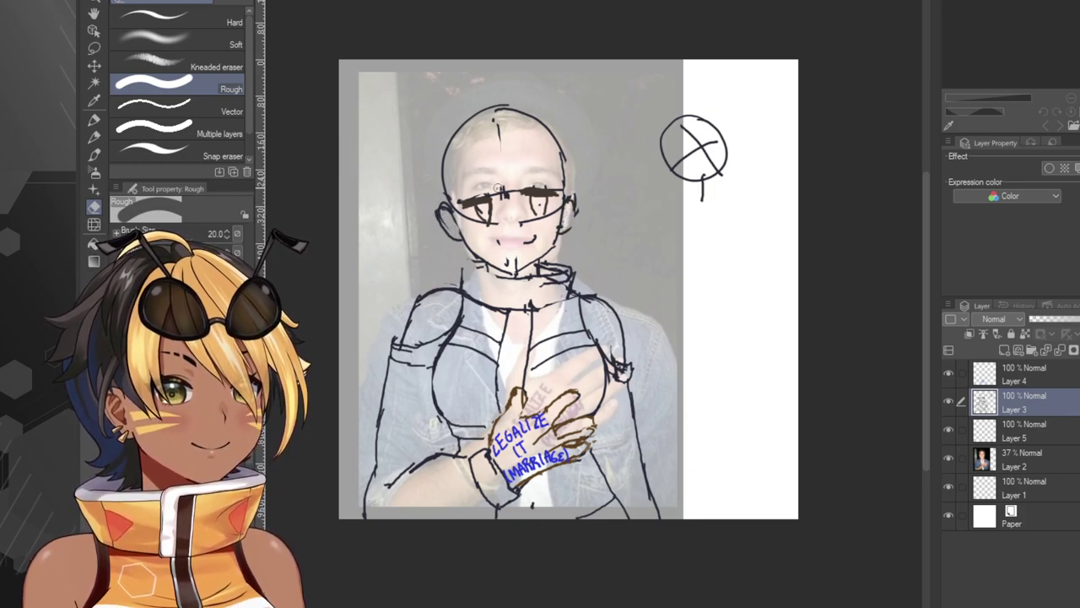
left_click_drag(503, 169, 501, 114)
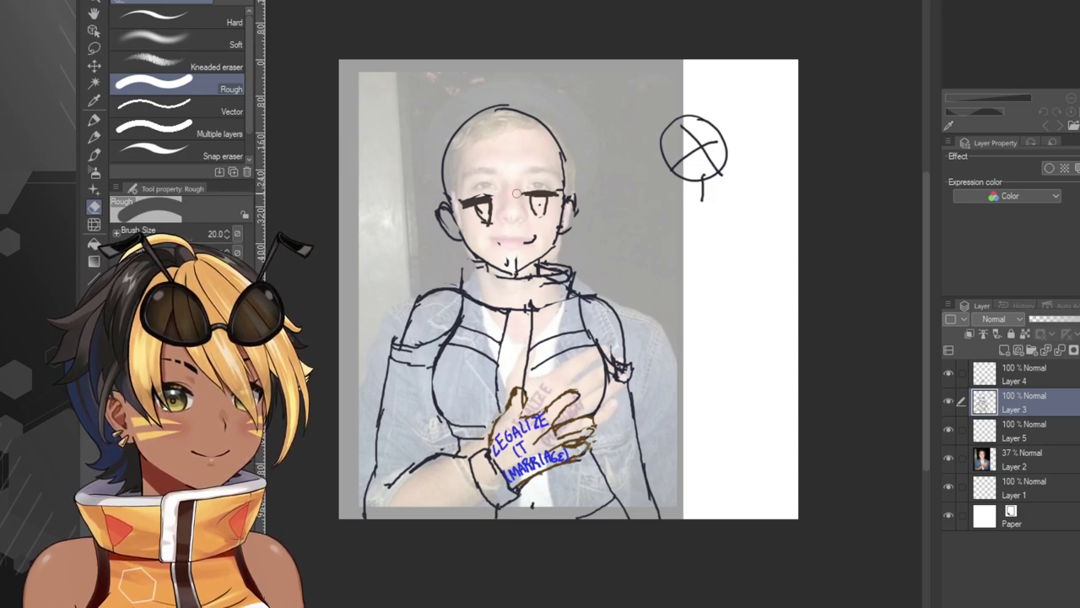
Replace the right eye's straight lash with a curved, winged upper lash and redraw the iris sides beneath it.
key("p")
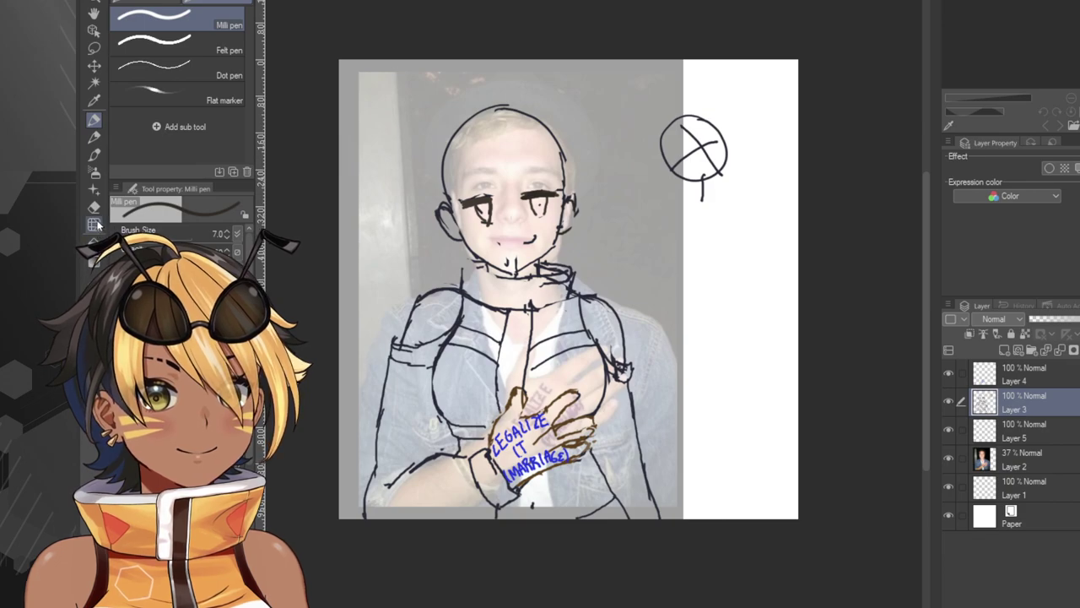
key("e")
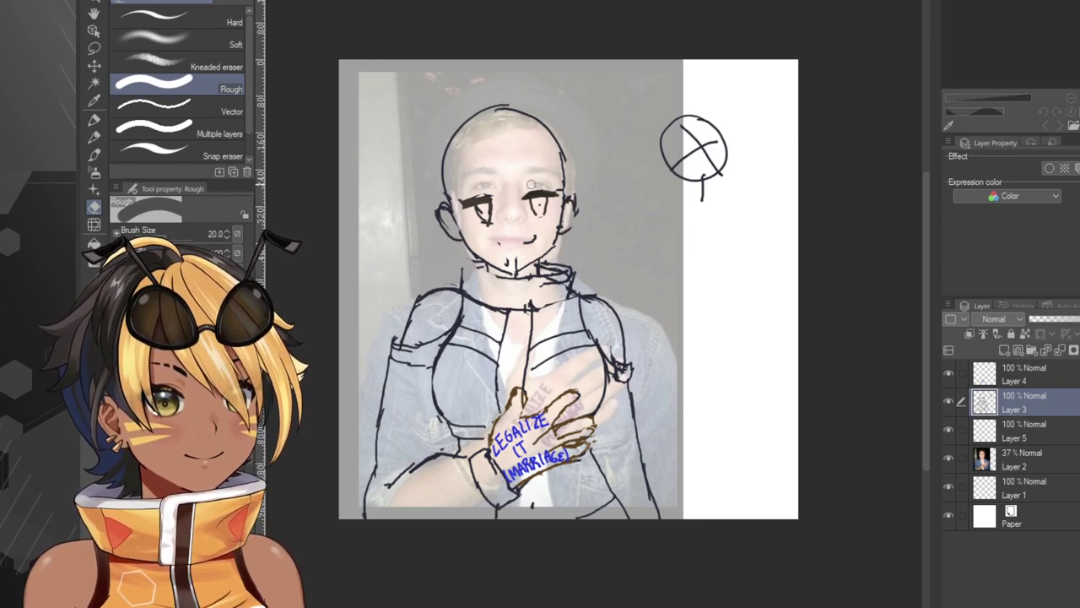
left_click_drag(536, 194, 550, 204)
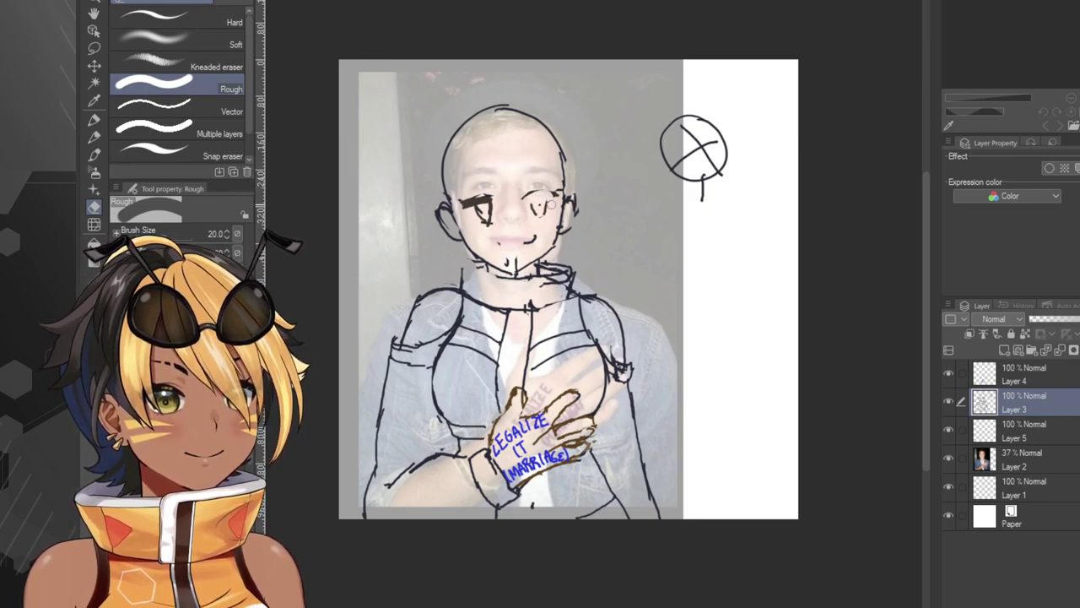
key("p")
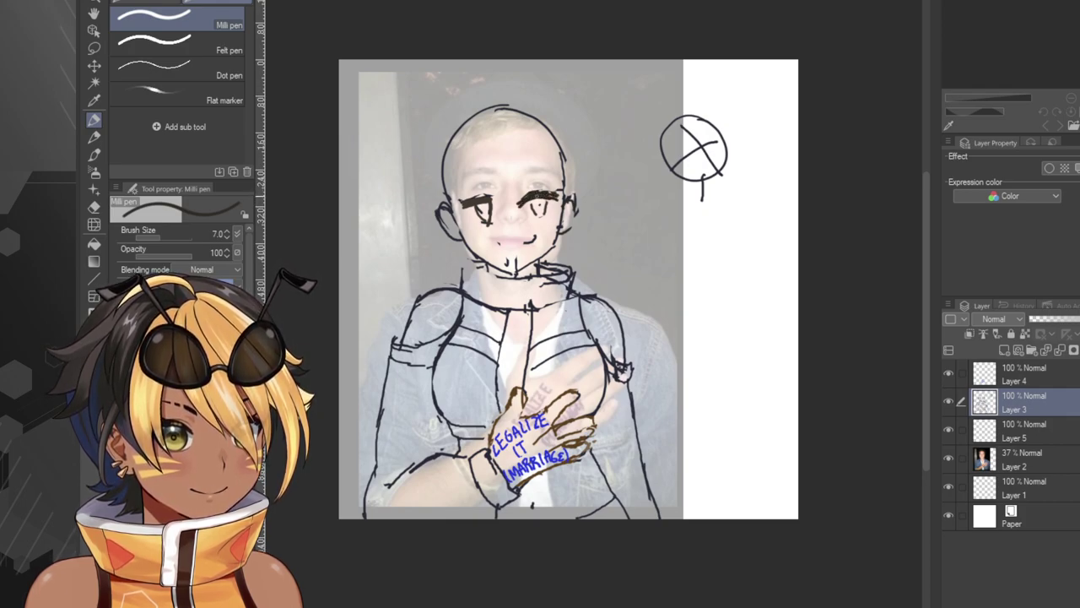
key("e")
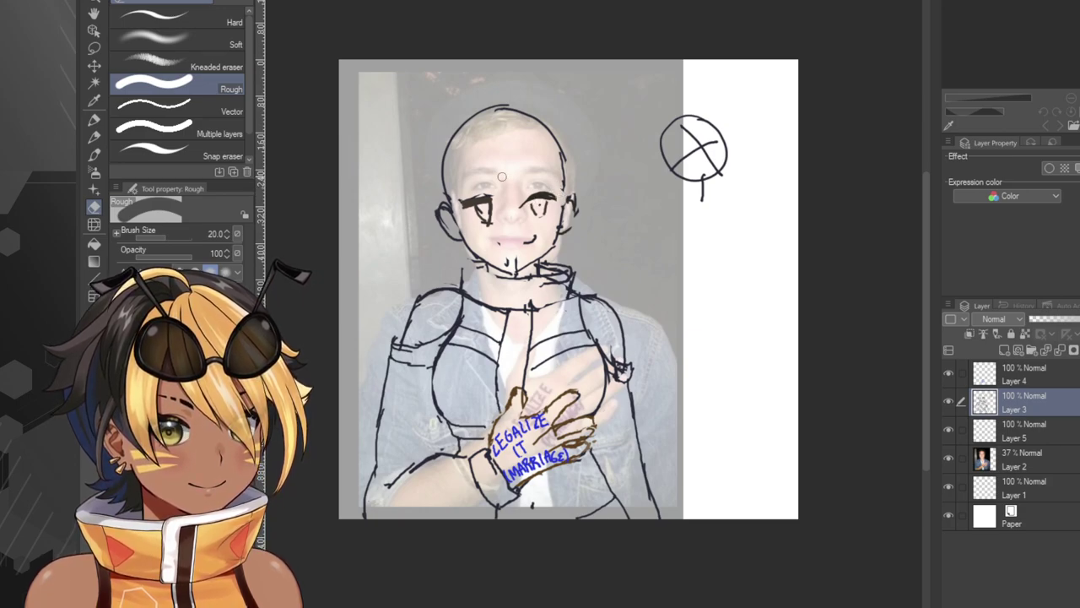
key("p")
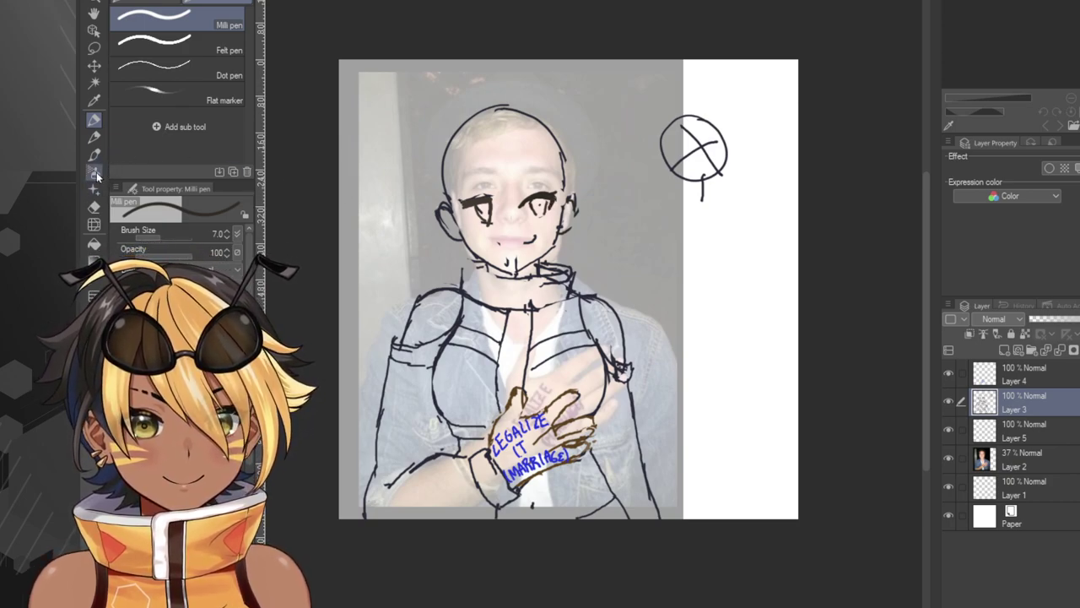
left_click(94, 206)
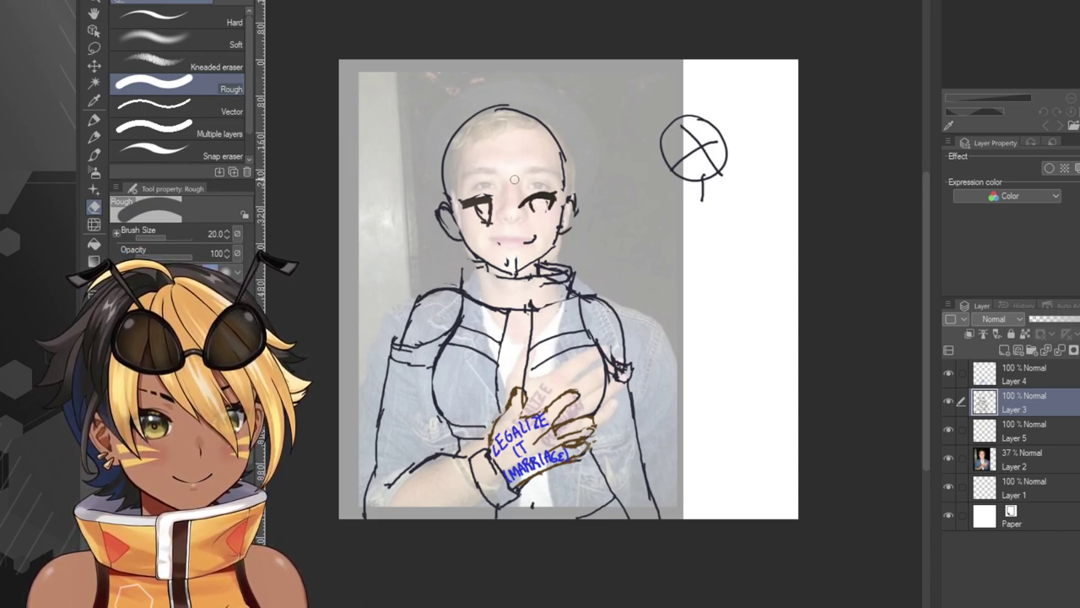
key("p")
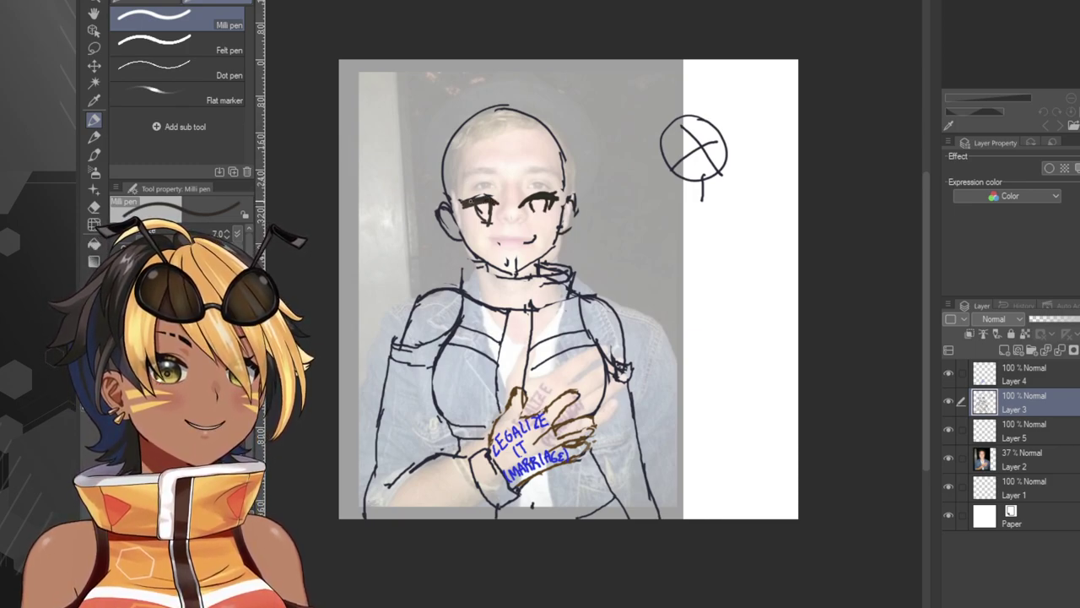
Erase the old iris under the left eye's curved lash and redraw the lash details with a winged outer corner.
key("e")
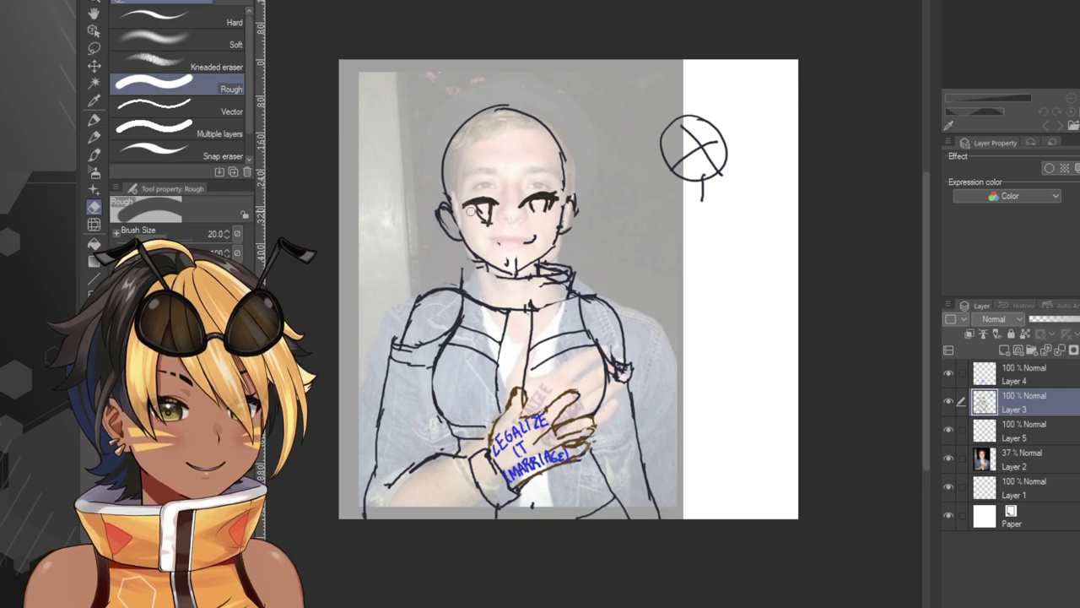
mouse_move(471, 211)
left_mouse_down()
mouse_move(491, 210)
mouse_move(477, 217)
left_mouse_up()
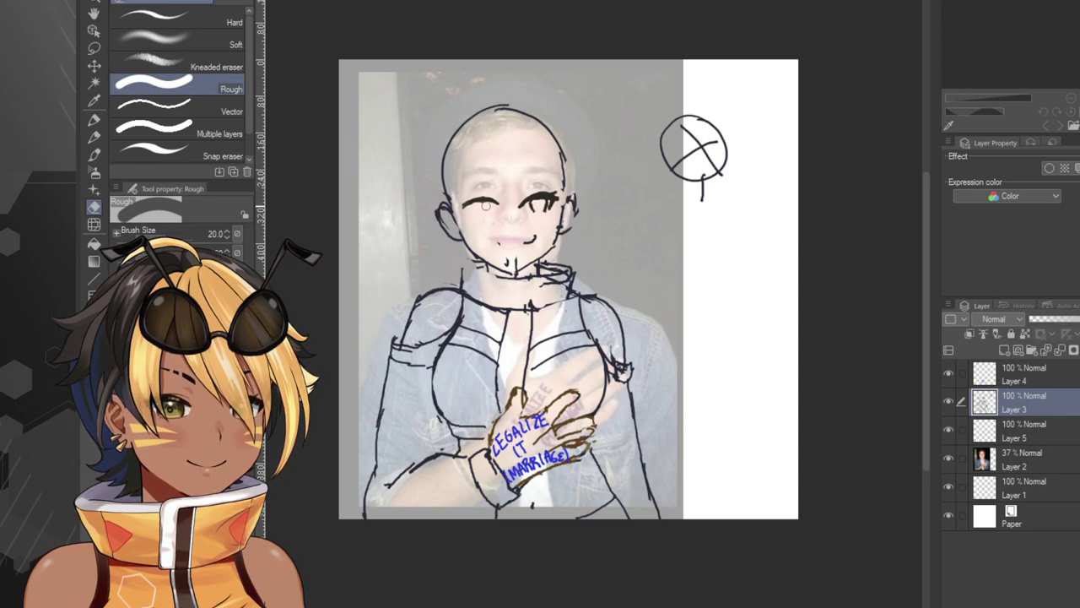
key("p")
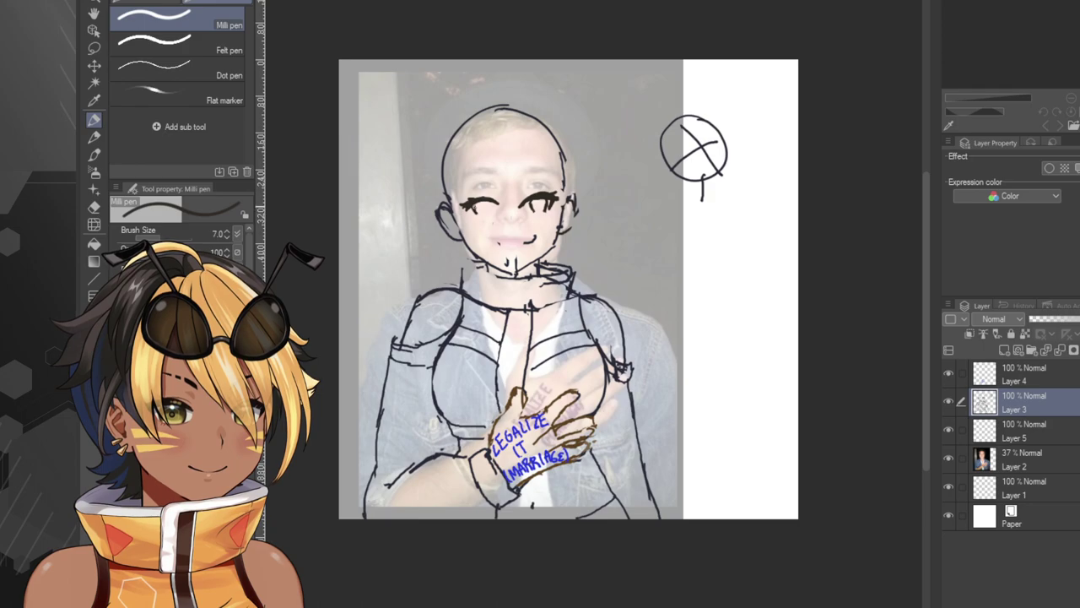
Redraw the iris sides beneath the left eye's lash on Layer 3, undoing the strokes that do not fit.
left_click_drag(488, 203, 486, 221)
key("ctrl+z")
key("ctrl+z")
left_click_drag(472, 206, 476, 221)
key("ctrl+z")
key("ctrl+z")
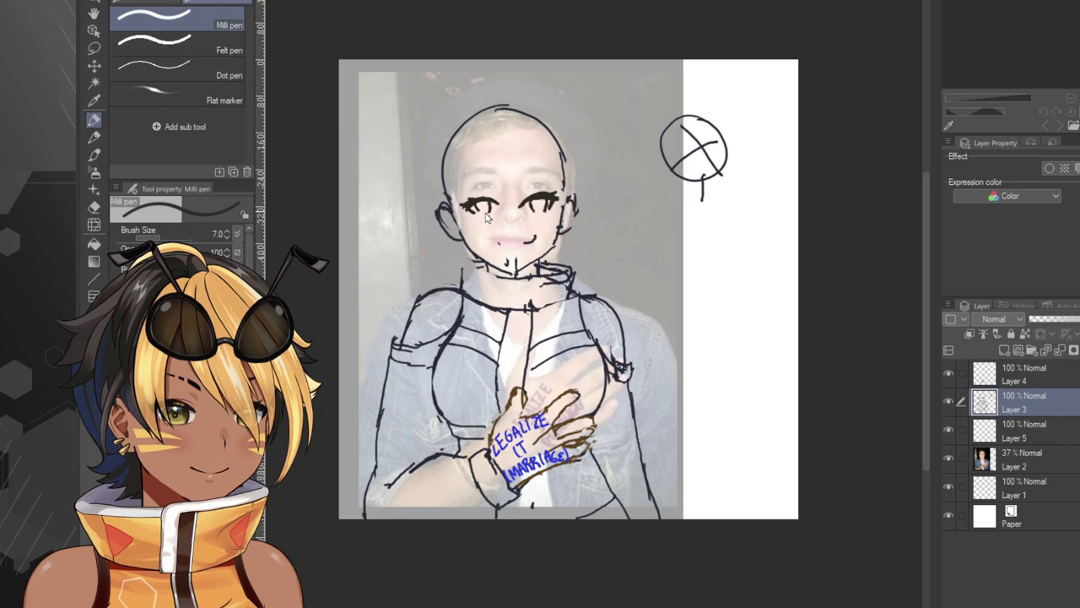
key("ctrl+z")
key("ctrl+z")
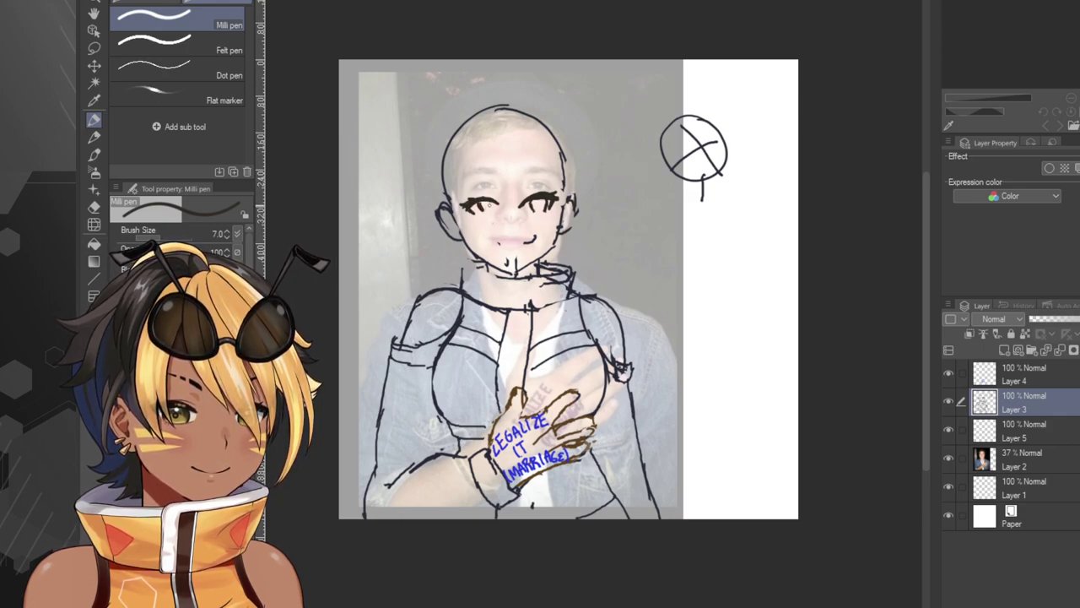
key("ctrl+z")
key("ctrl+z")
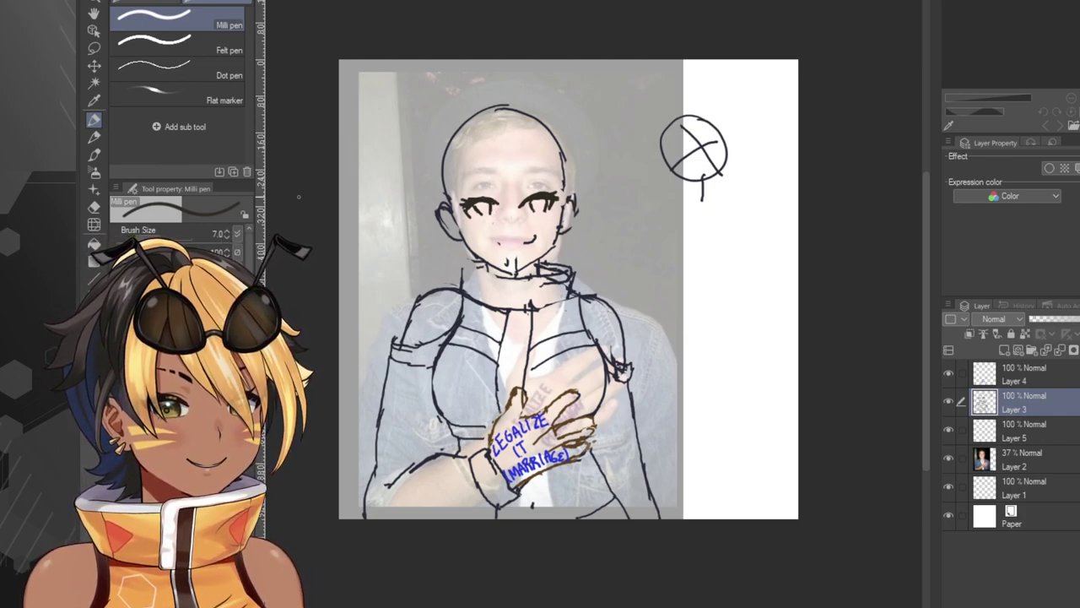
Erase the old mouth strokes and the centre guide line on the chin.
left_click(94, 206)
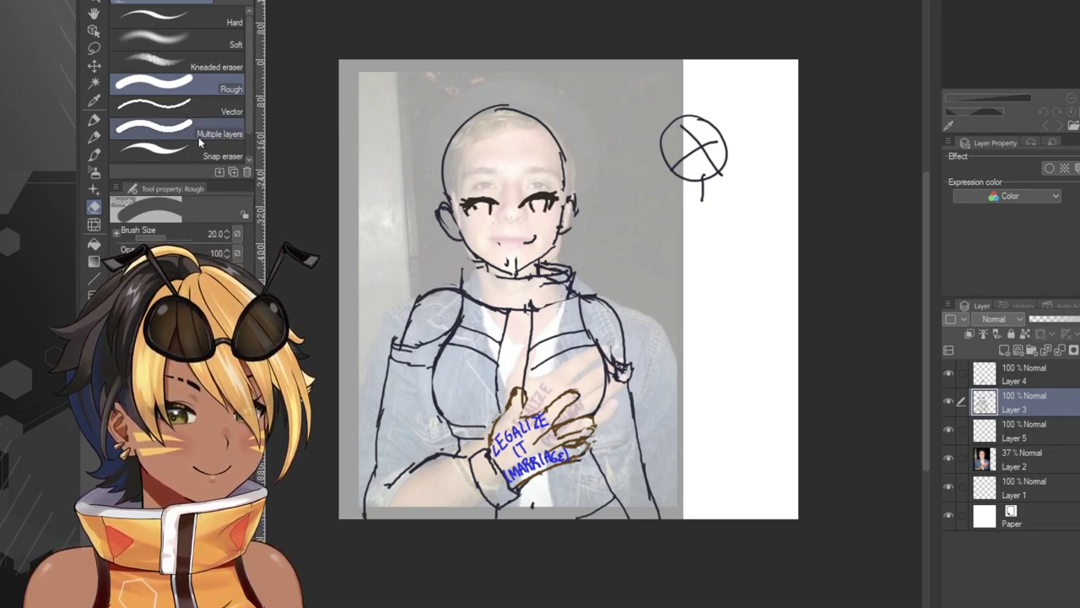
left_click(95, 119)
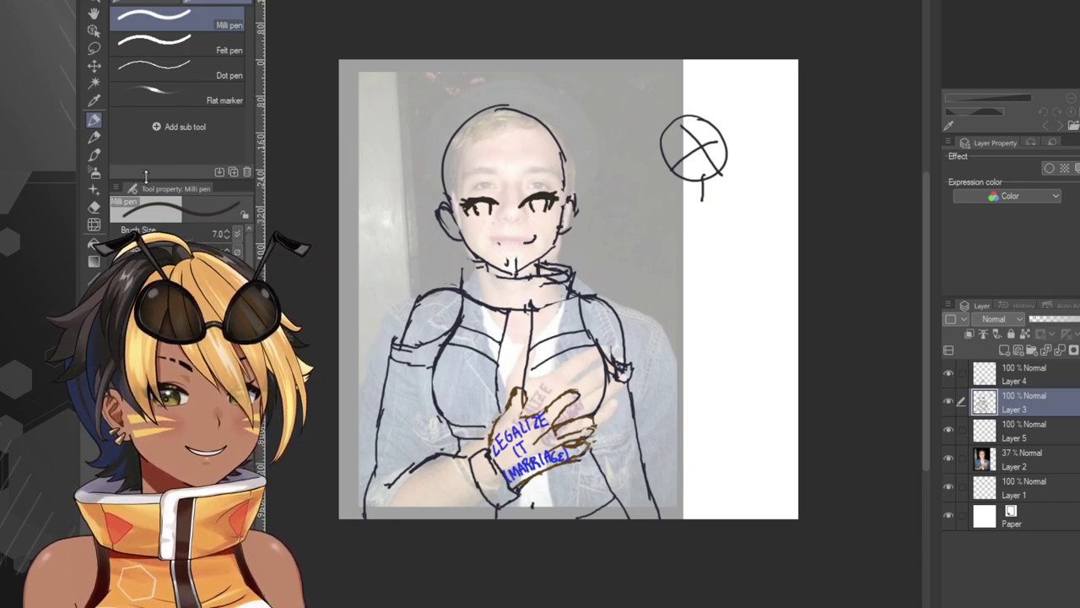
left_click(94, 206)
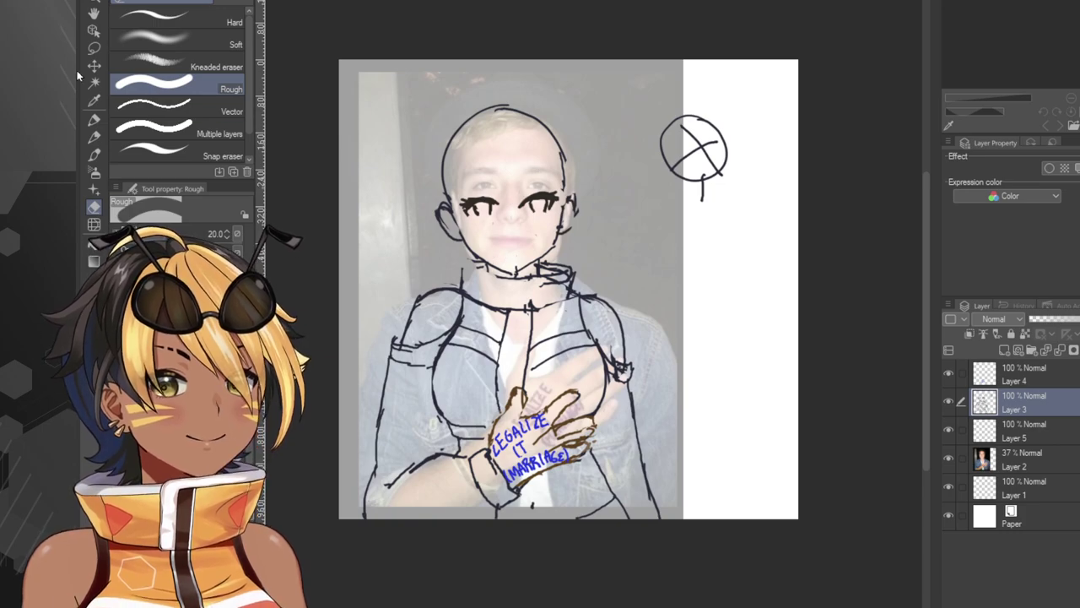
Hide the Layer 2 reference photo, then lasso both eyes and nudge them slightly to the right on the face.
left_click(94, 47)
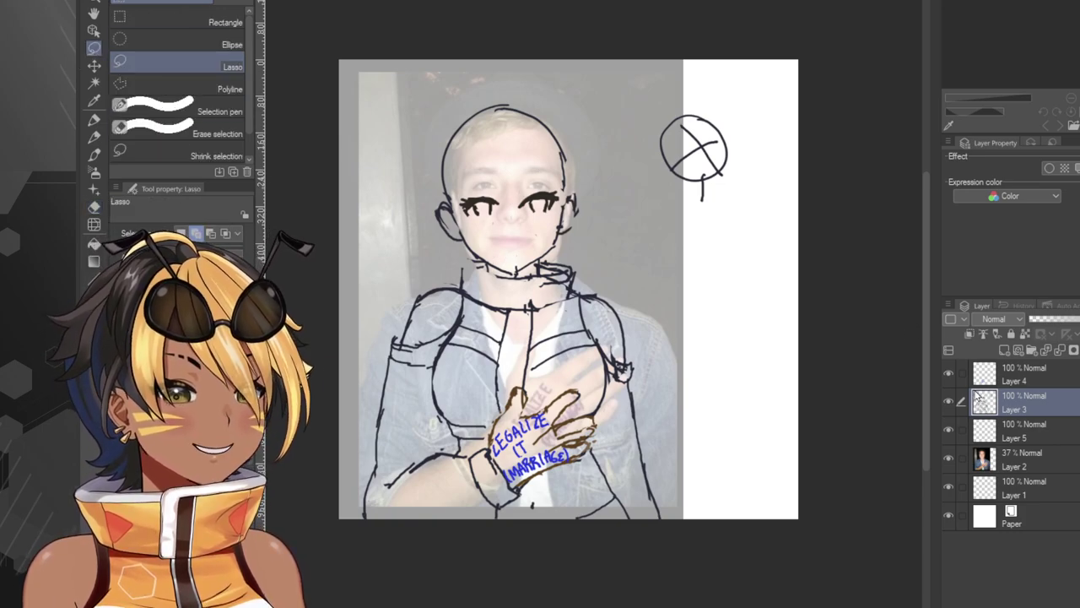
left_click(948, 457)
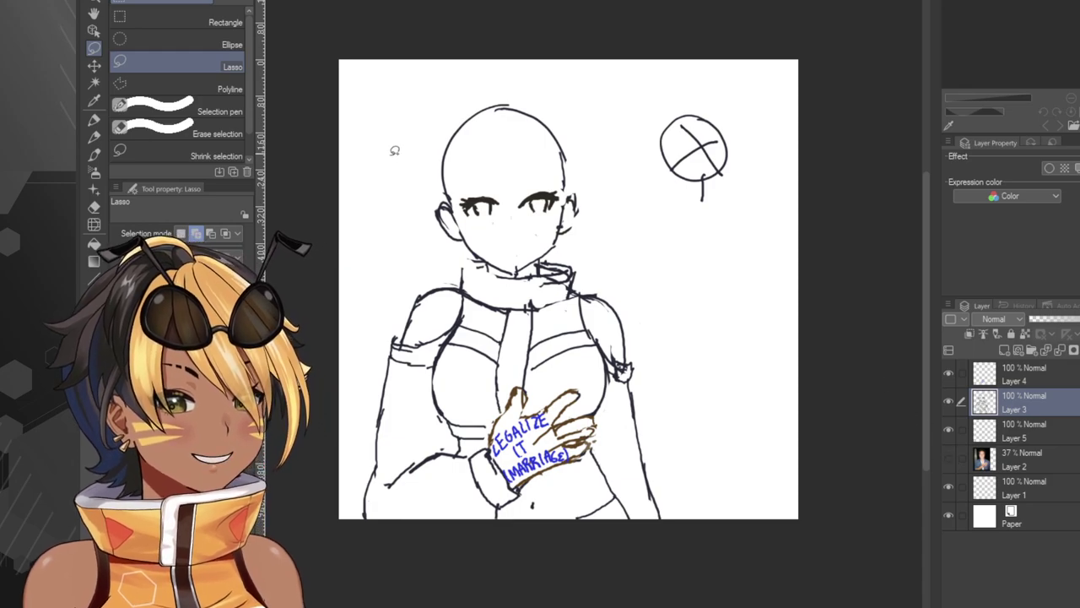
mouse_move(473, 184)
left_mouse_down()
mouse_move(460, 207)
mouse_move(507, 232)
mouse_move(541, 224)
mouse_move(560, 185)
mouse_move(511, 174)
left_mouse_up()
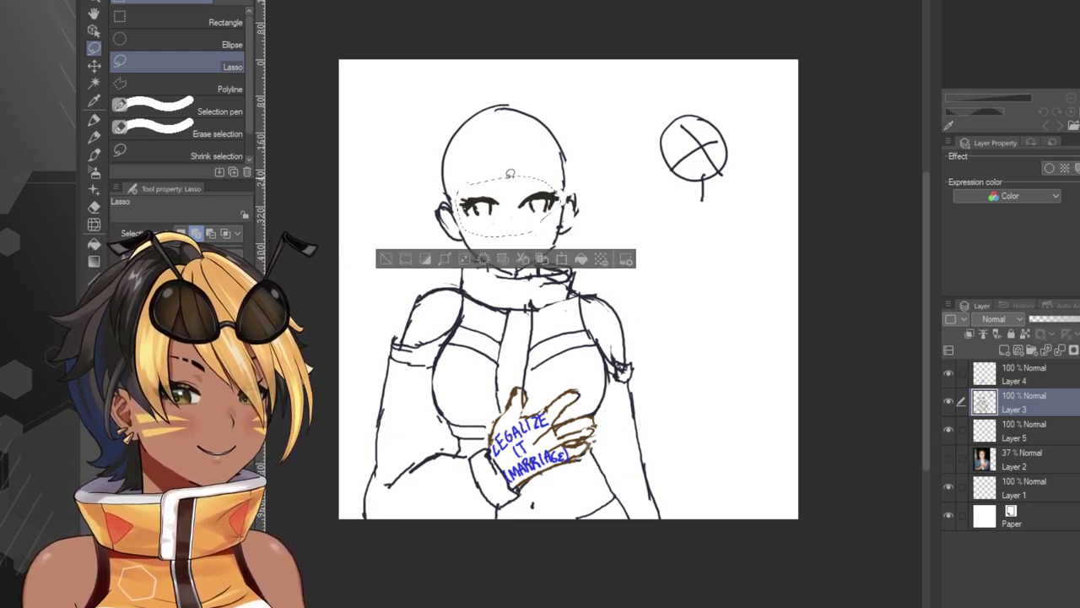
key("ctrl+t")
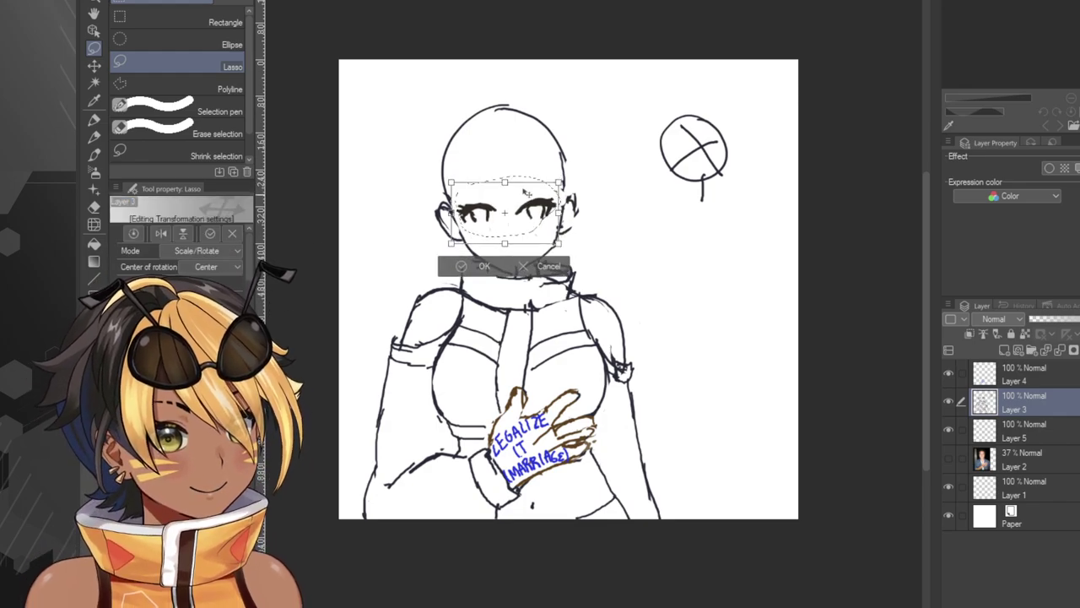
key("Right")
key("Right")
key("Right")
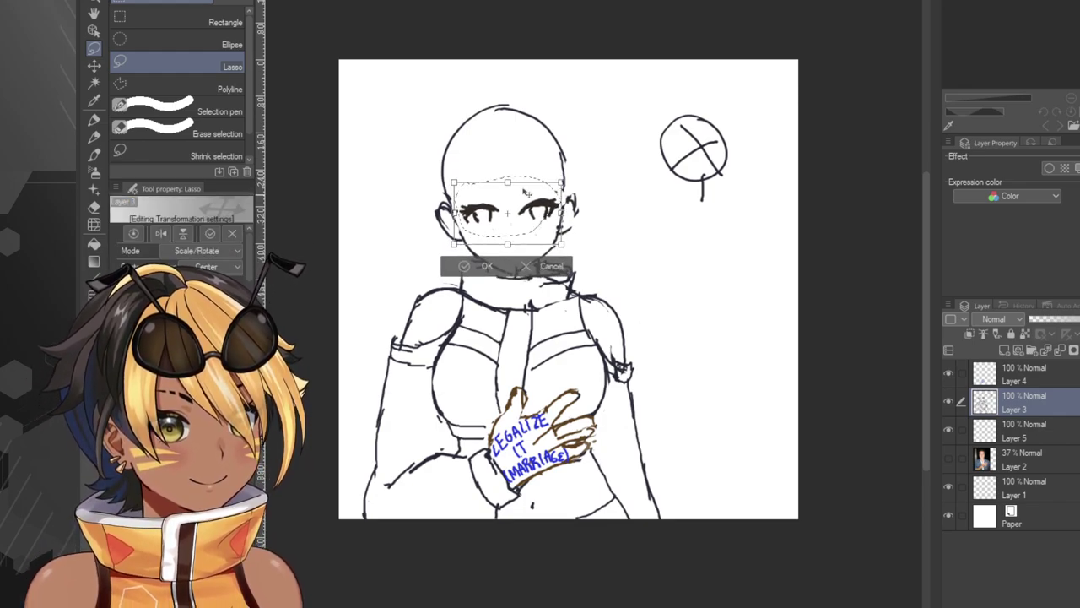
left_click(469, 266)
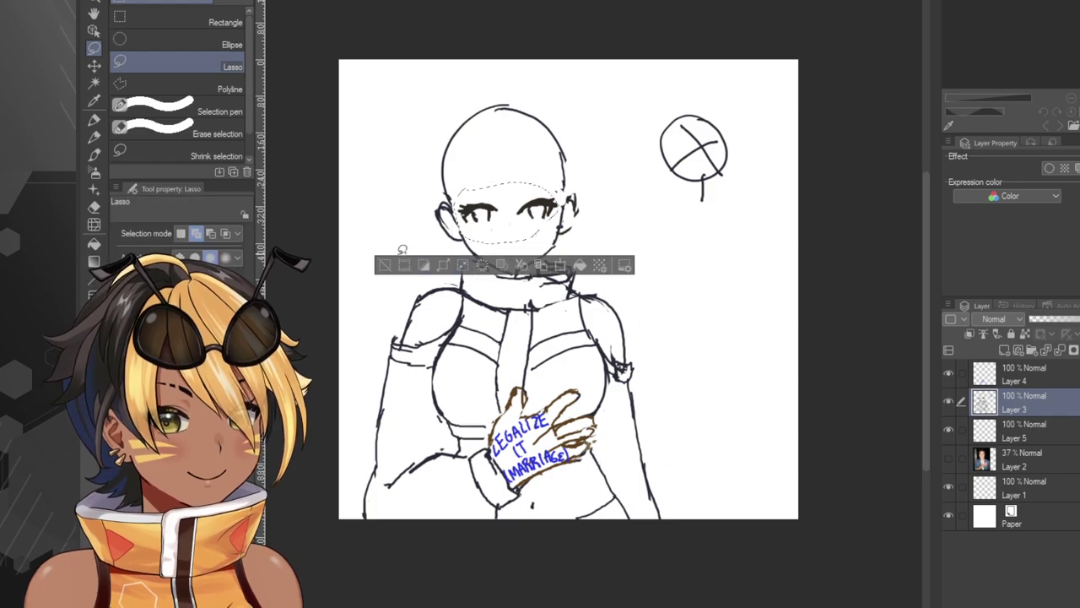
left_click(384, 266)
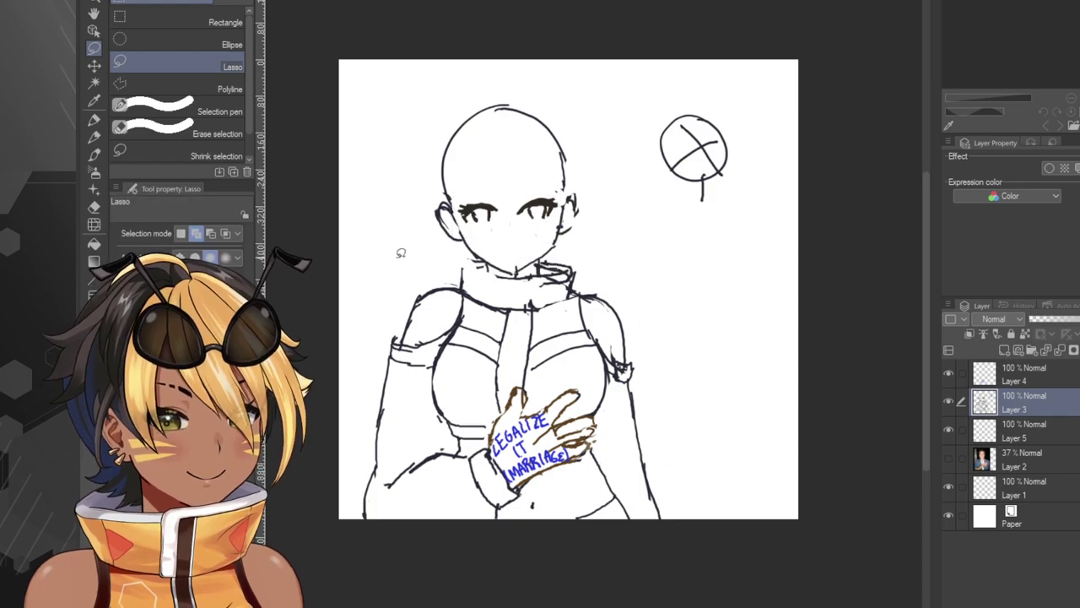
left_click(949, 457)
left_click(949, 457)
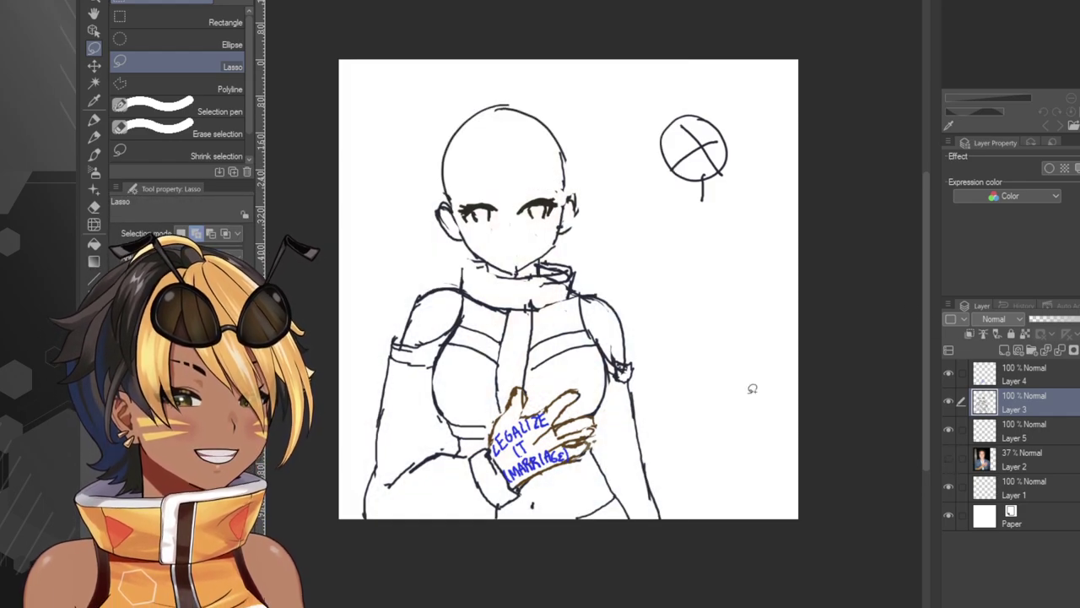
Draw a small nose and a smiling mouth with the Milli pen, and try slanted eyebrow strokes.
key("p")
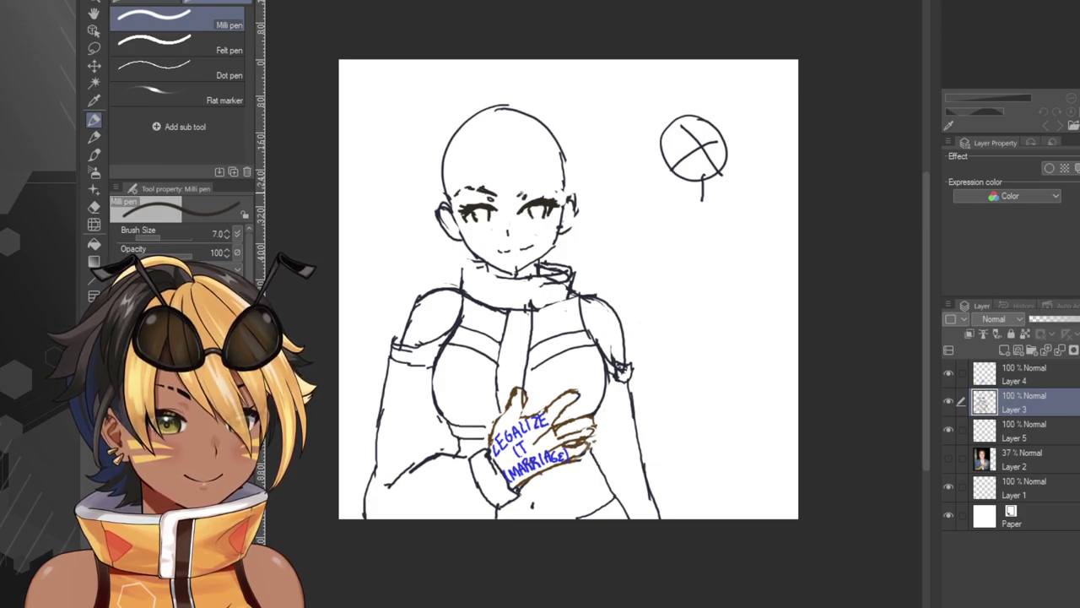
left_click_drag(515, 197, 539, 178)
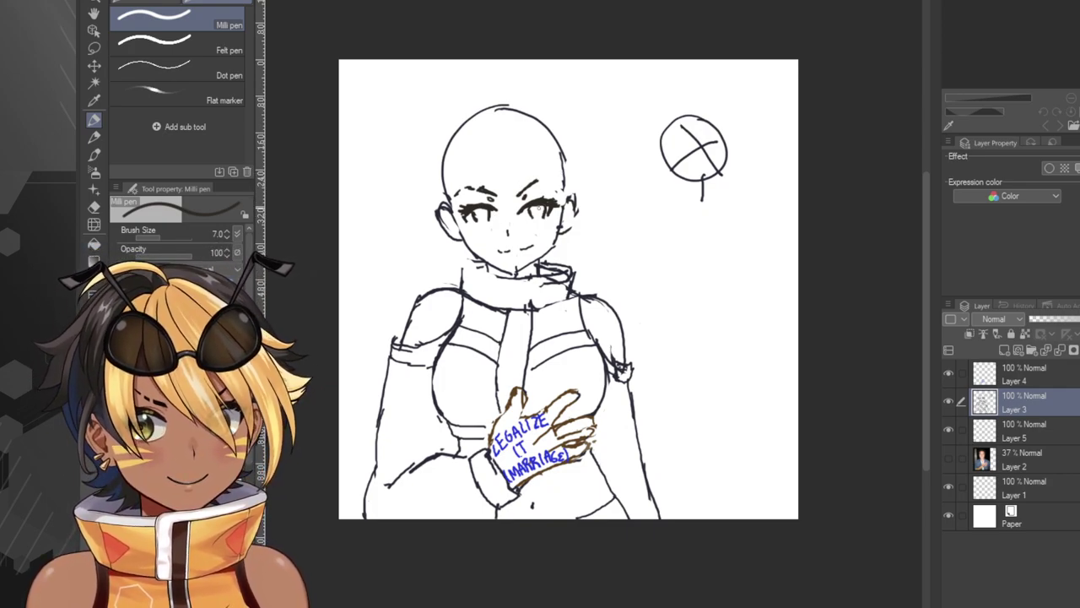
key("ctrl+z")
key("ctrl+z")
key("ctrl+z")
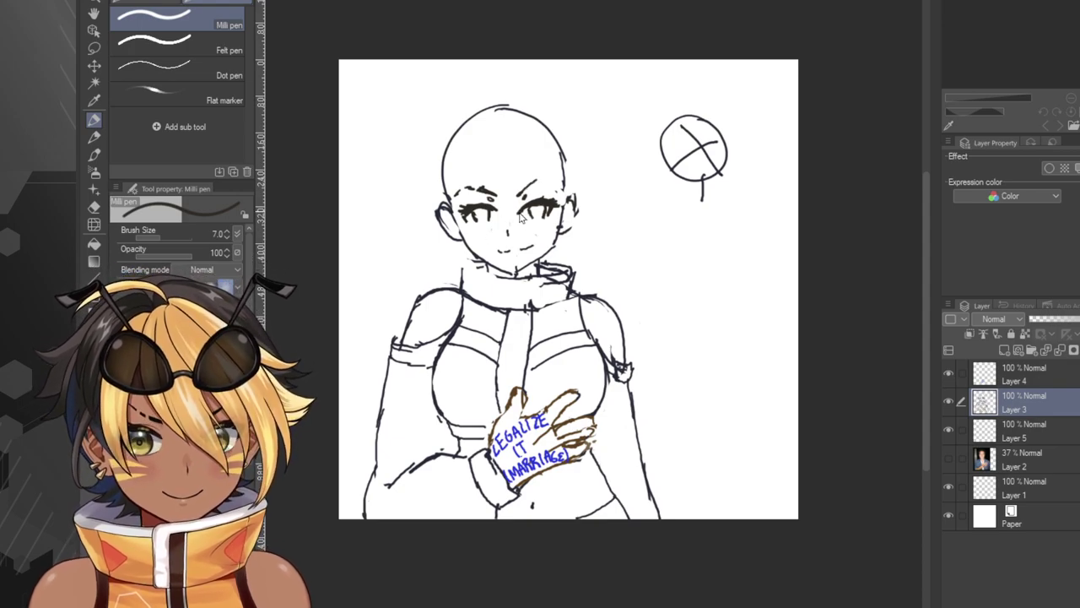
key("ctrl+z")
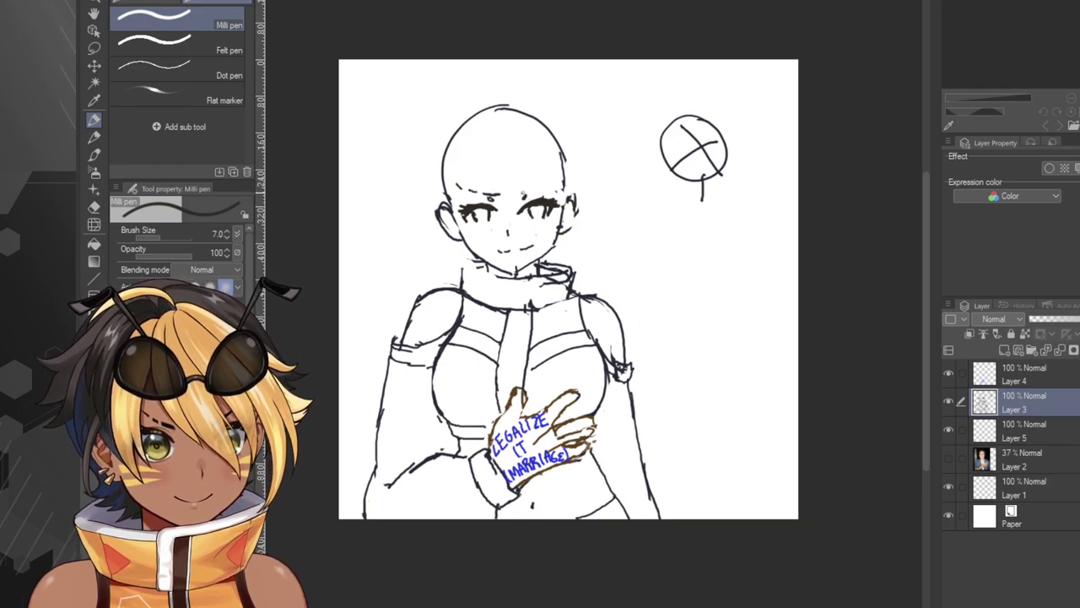
Try thin angled eyebrow strokes above both eyes, undoing each attempt.
left_click_drag(522, 195, 540, 179)
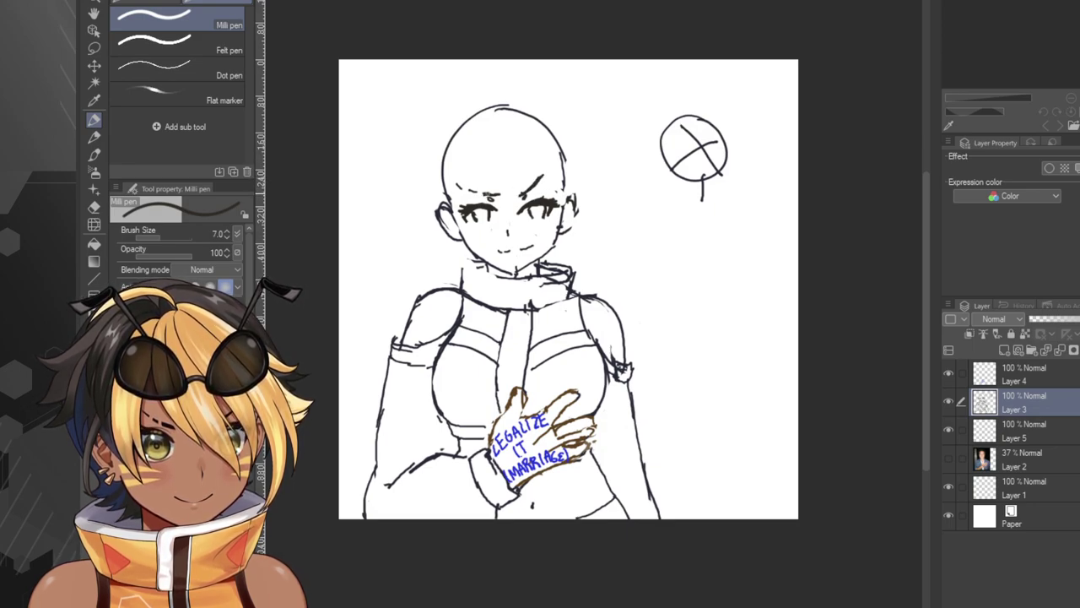
key("ctrl+z")
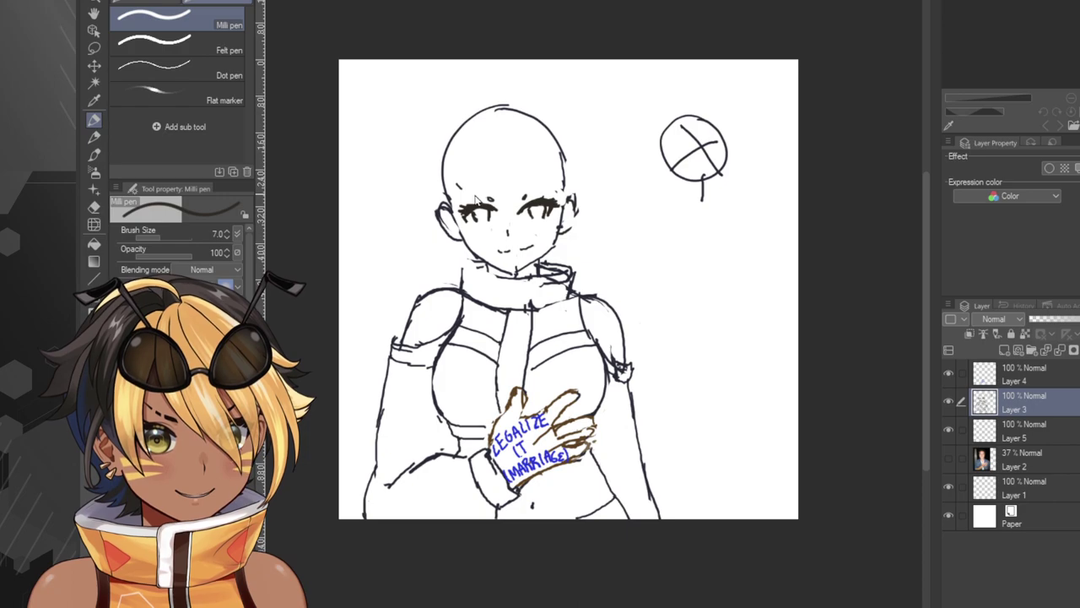
left_click_drag(518, 195, 541, 175)
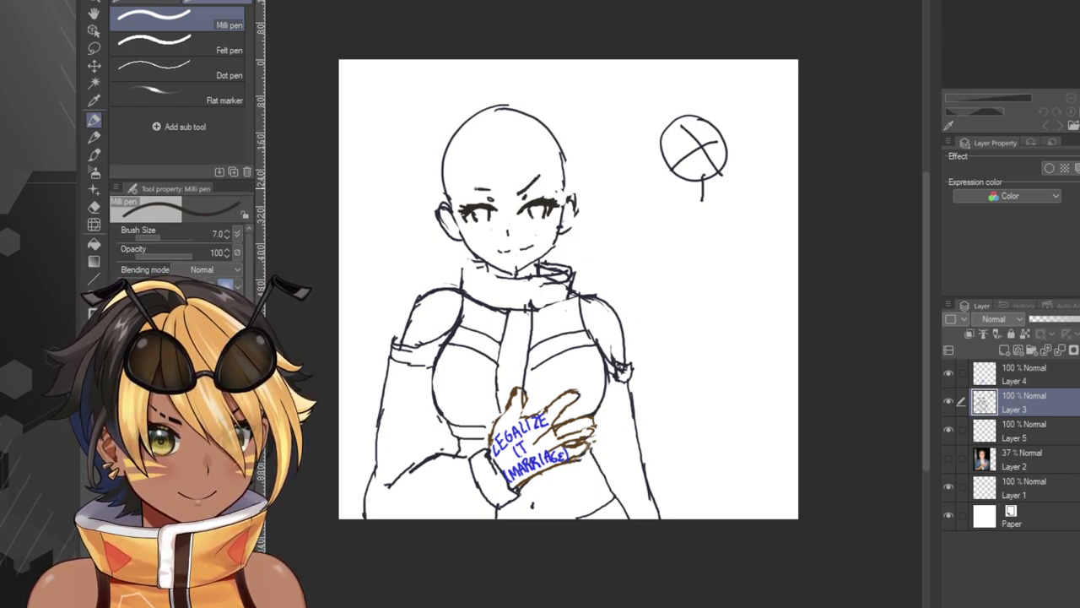
key("ctrl+z")
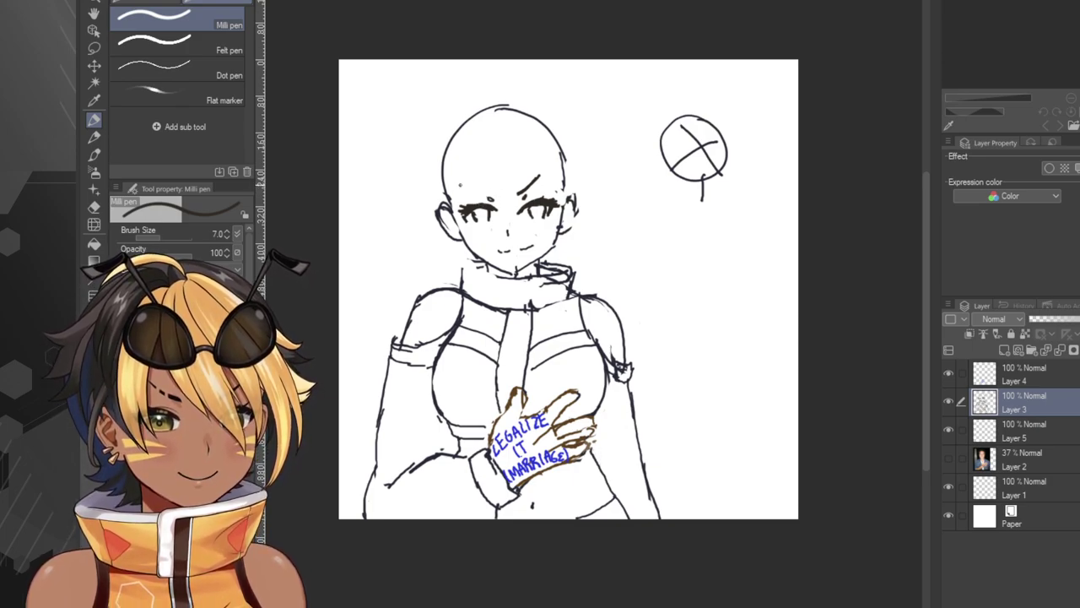
left_click_drag(459, 183, 486, 193)
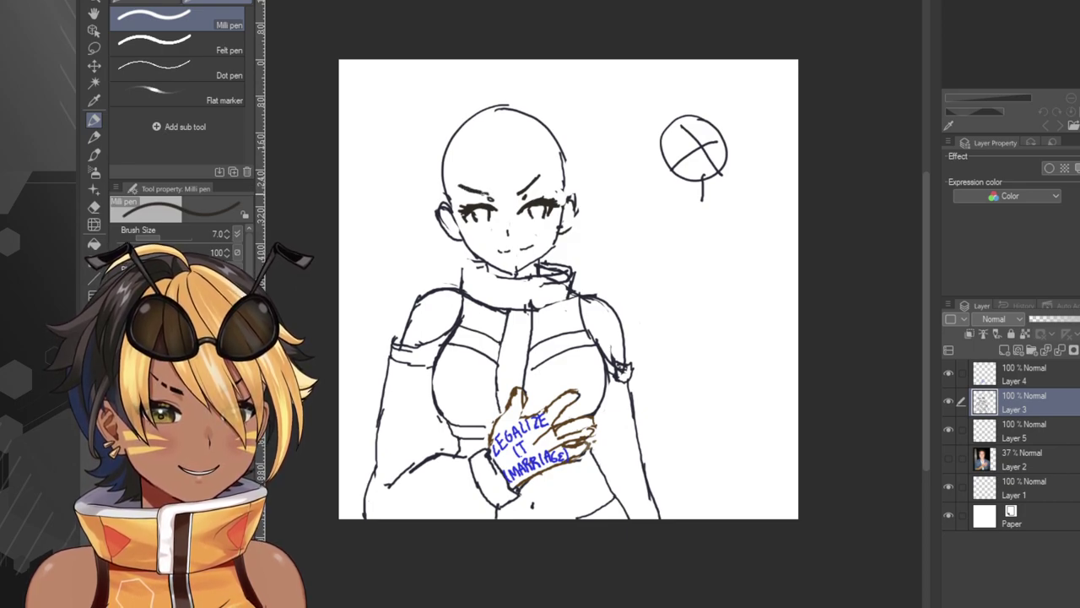
key("ctrl+z")
key("ctrl+z")
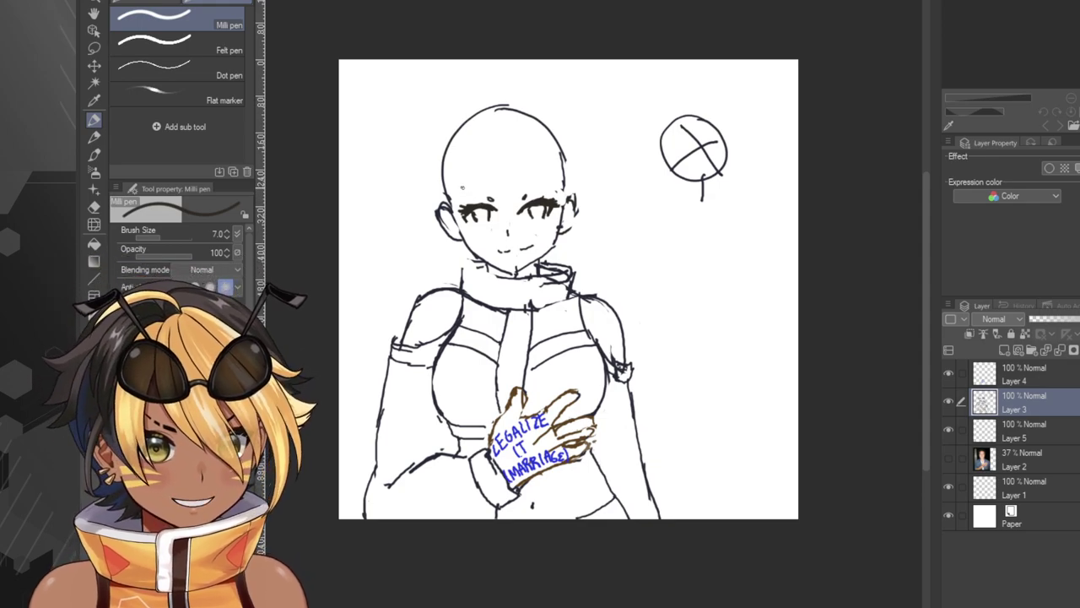
Draw thicker, inward-slanting eyebrows above both eyes for a frowning look.
mouse_move(463, 188)
left_mouse_down()
mouse_move(490, 195)
mouse_move(540, 174)
left_mouse_up()
key("ctrl+z")
key("ctrl+z")
key("ctrl+z")
key("ctrl+z")
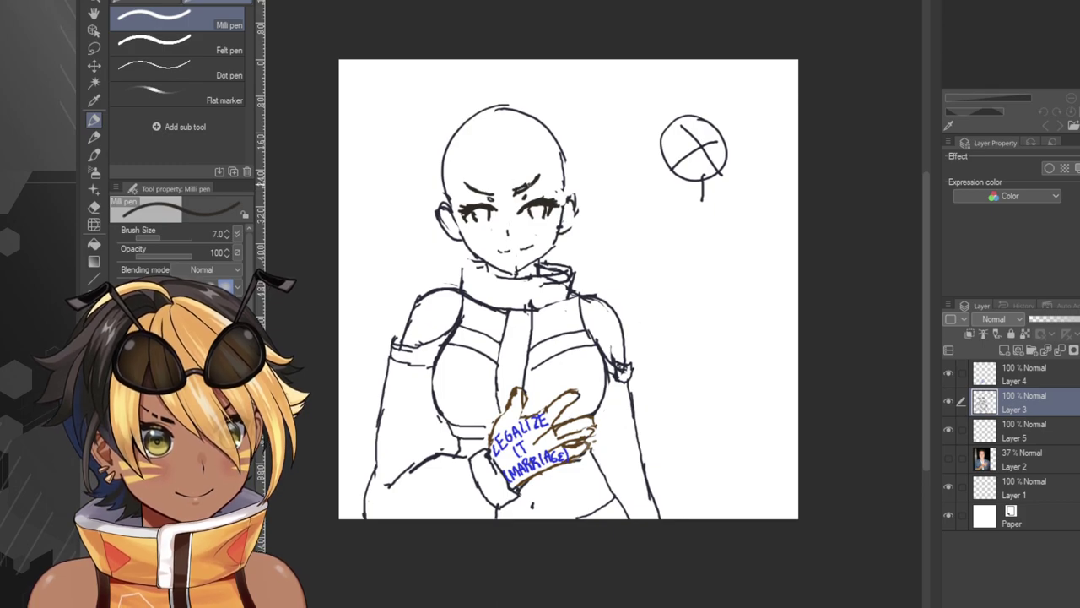
key("ctrl+z")
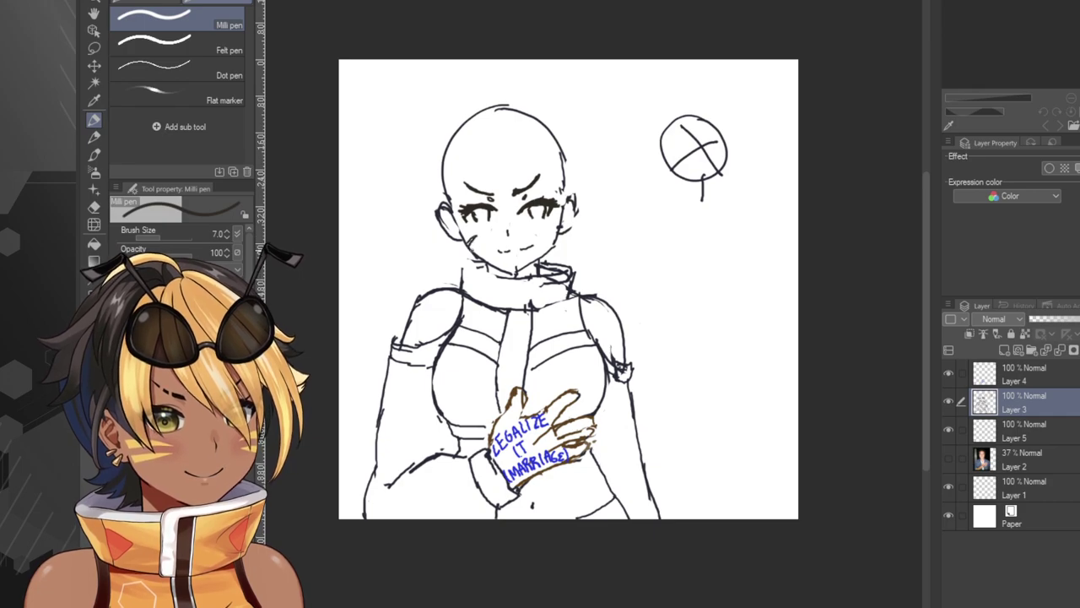
Draw short diagonal whisker marks on both cheeks beside the mouth.
left_click_drag(479, 244, 470, 253)
left_click_drag(545, 244, 556, 234)
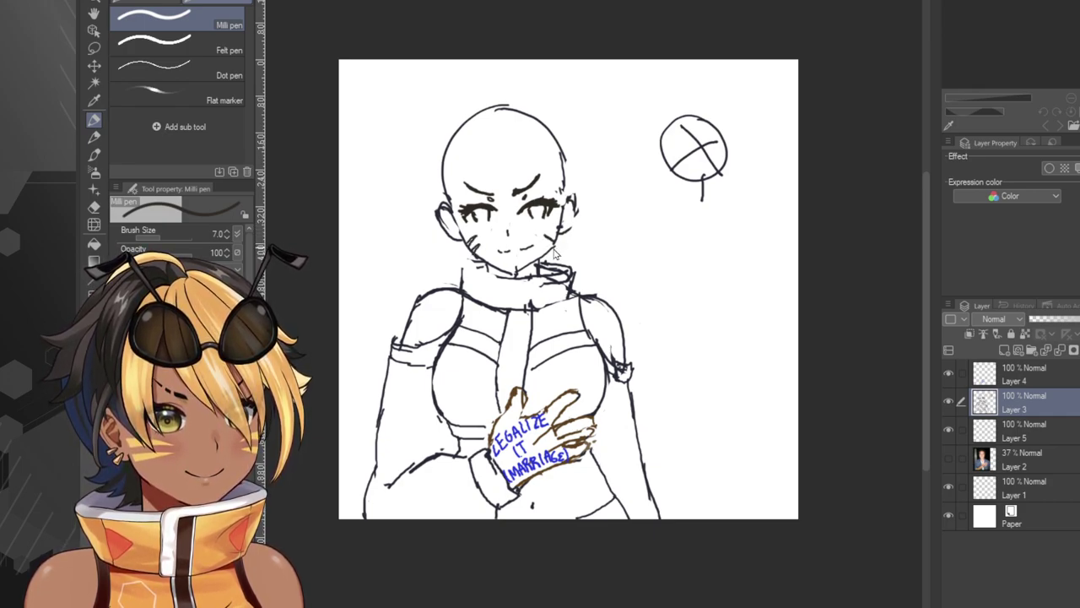
mouse_move(546, 235)
left_mouse_down()
mouse_move(557, 244)
mouse_move(560, 234)
left_mouse_up()
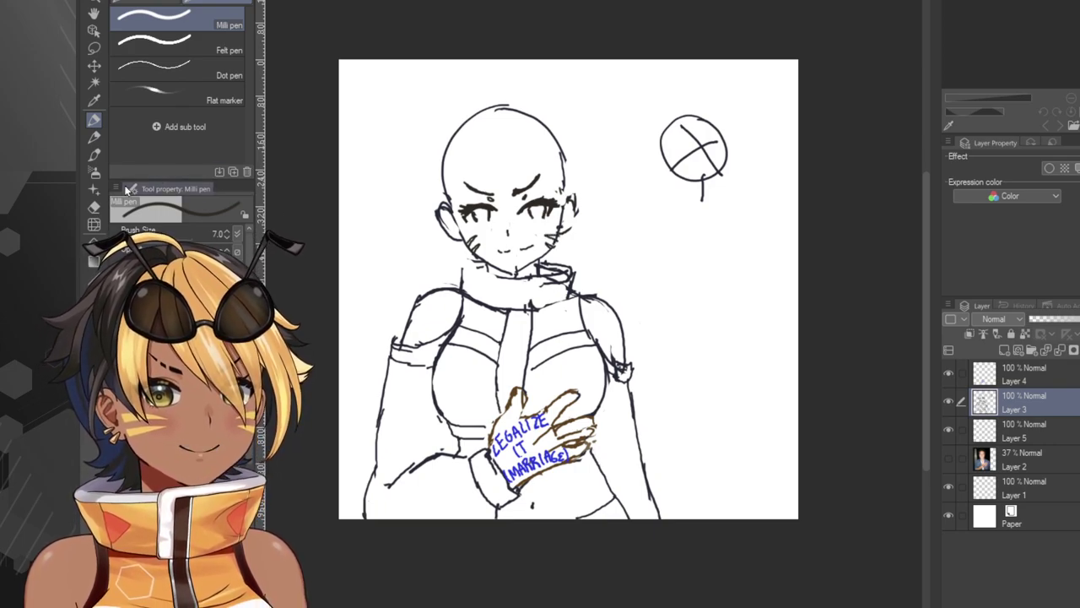
Erase the right ear's stray marks and redraw its outline, then add earring strokes on the left ear and detail in the irises.
key("e")
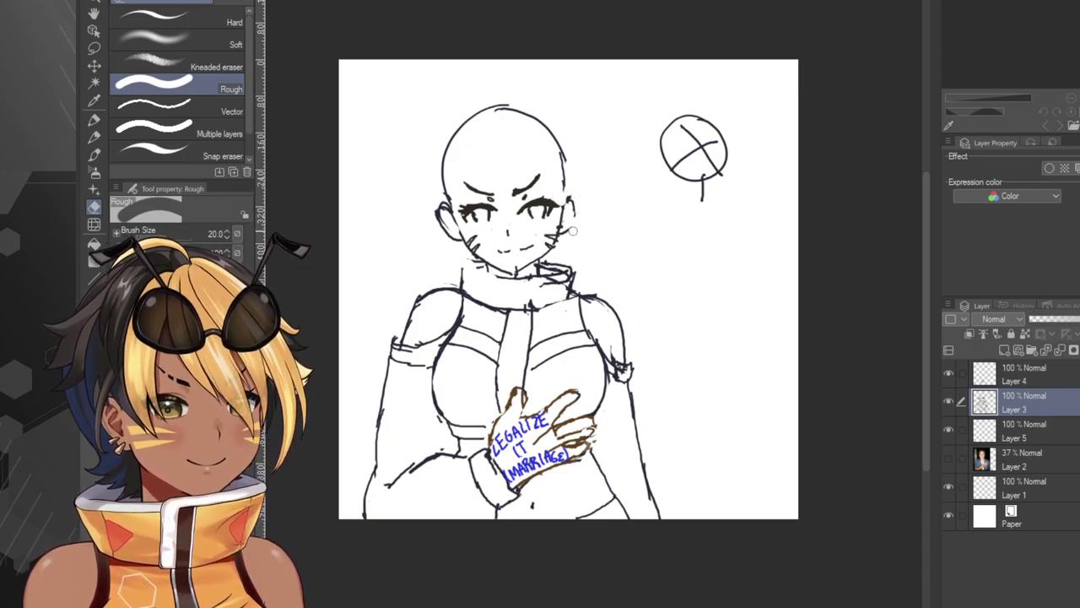
left_click(93, 119)
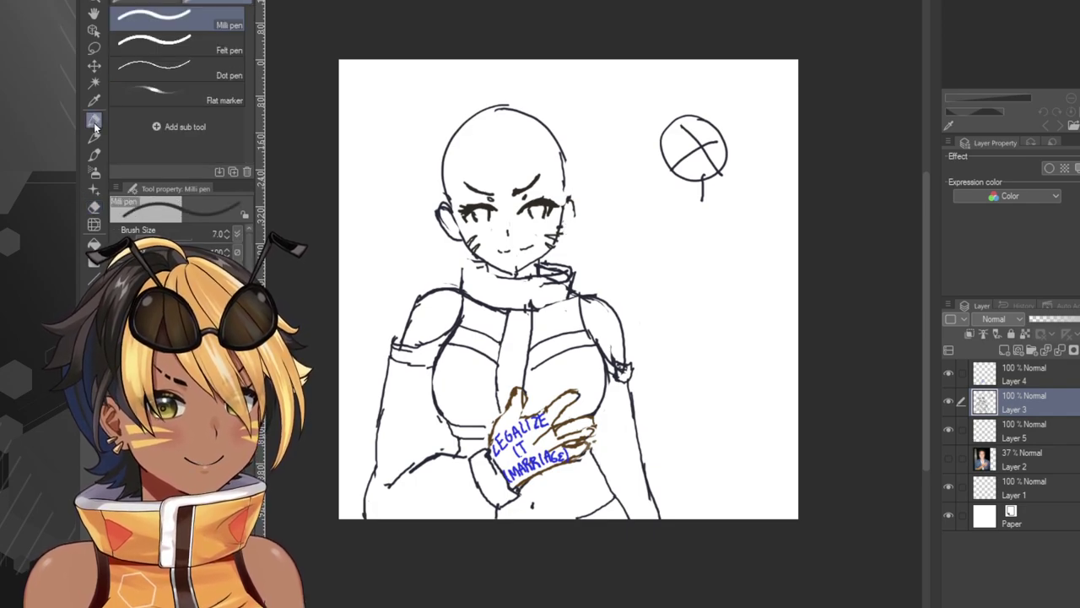
mouse_move(562, 228)
left_mouse_down()
mouse_move(575, 202)
mouse_move(566, 199)
mouse_move(575, 208)
mouse_move(562, 228)
mouse_move(570, 225)
left_mouse_up()
key("ctrl+z")
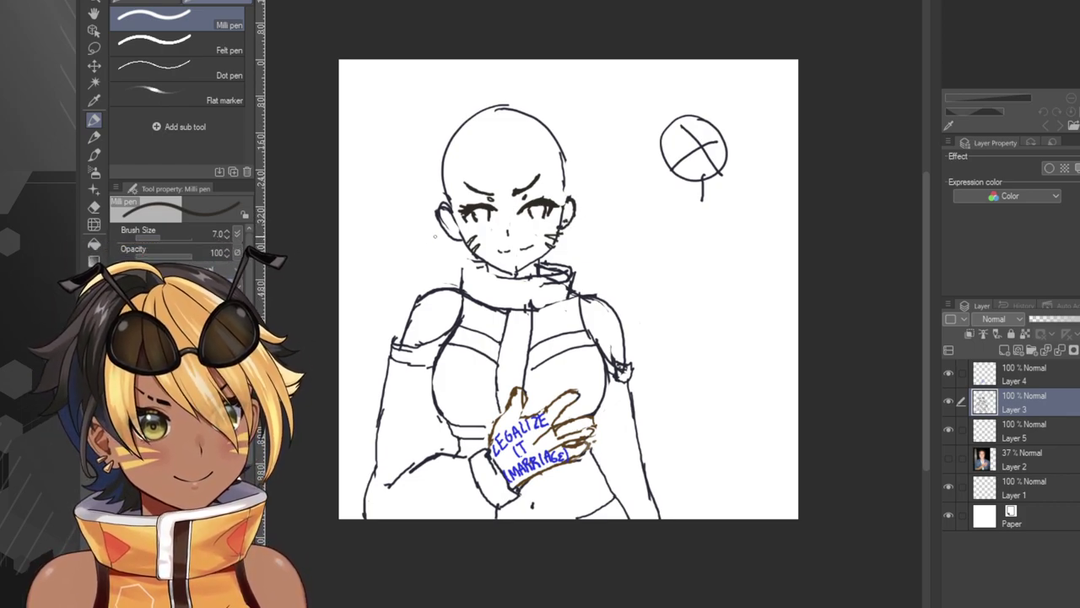
left_click_drag(450, 227, 445, 239)
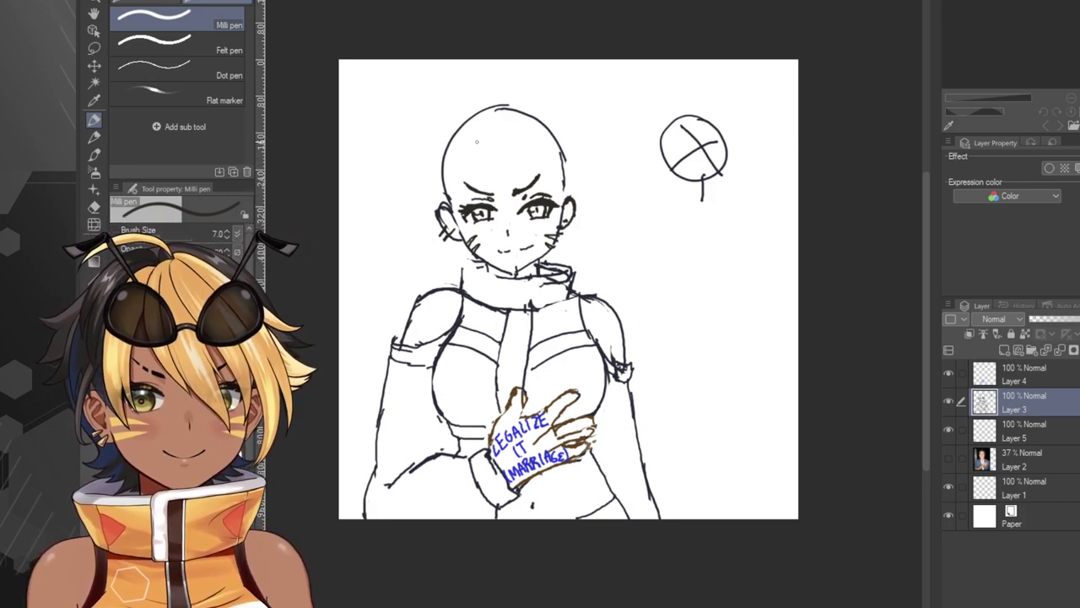
Add a new layer directly above Layer 3 and test small marks on the forehead, undoing them and a layer merge.
left_click(1005, 349)
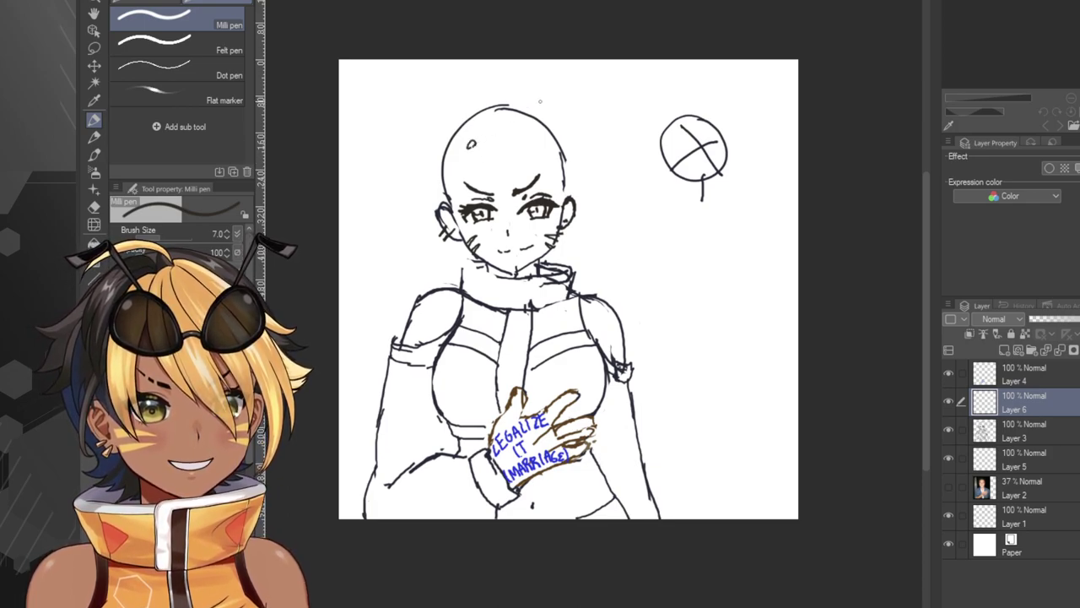
left_click_drag(468, 152, 467, 171)
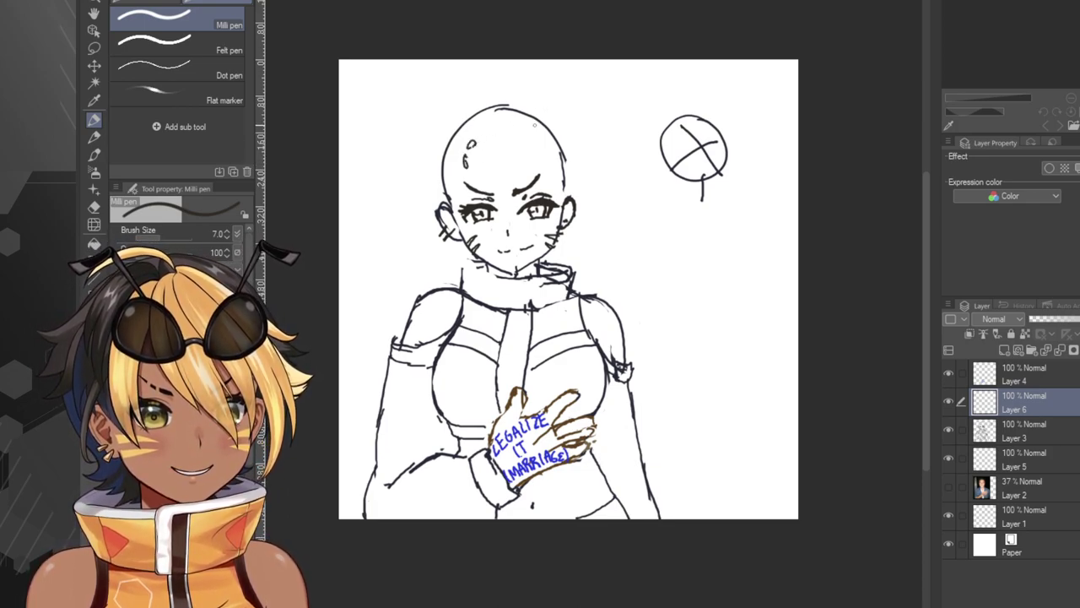
key("ctrl+z")
key("ctrl+z")
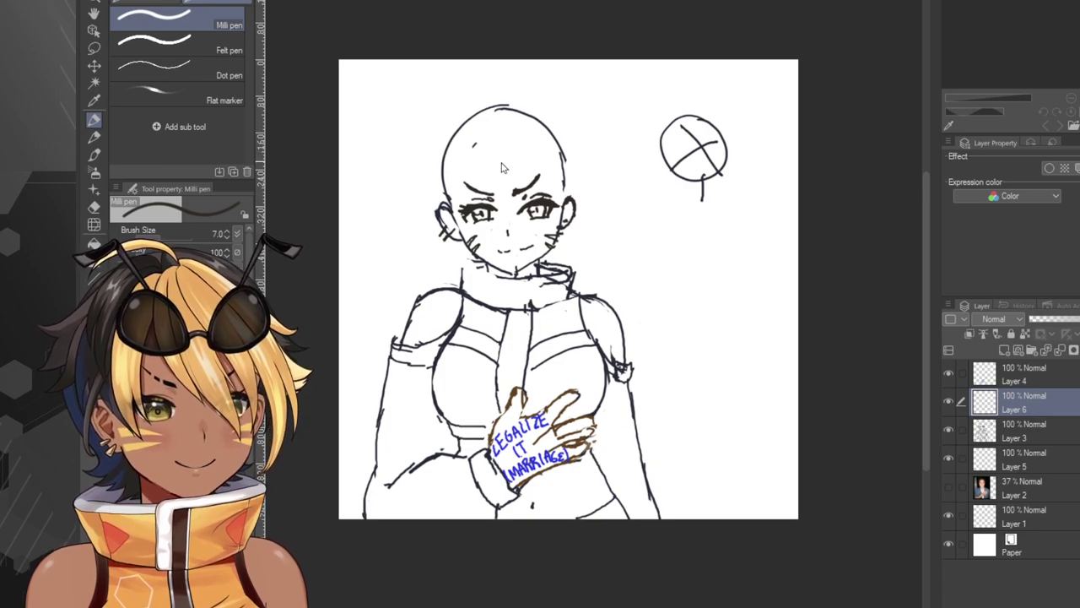
key("ctrl+e")
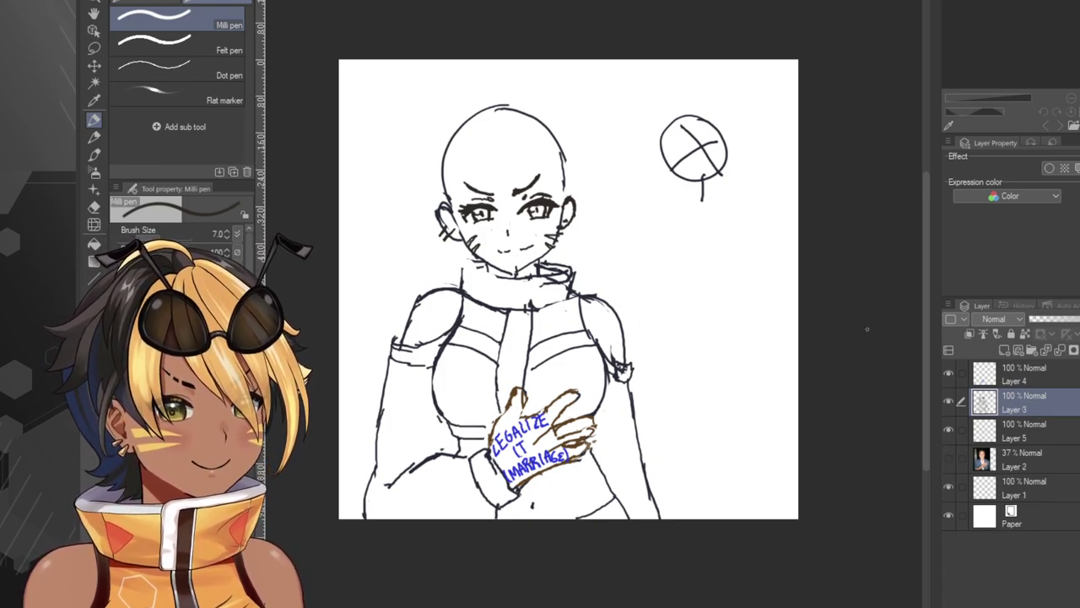
key("ctrl+z")
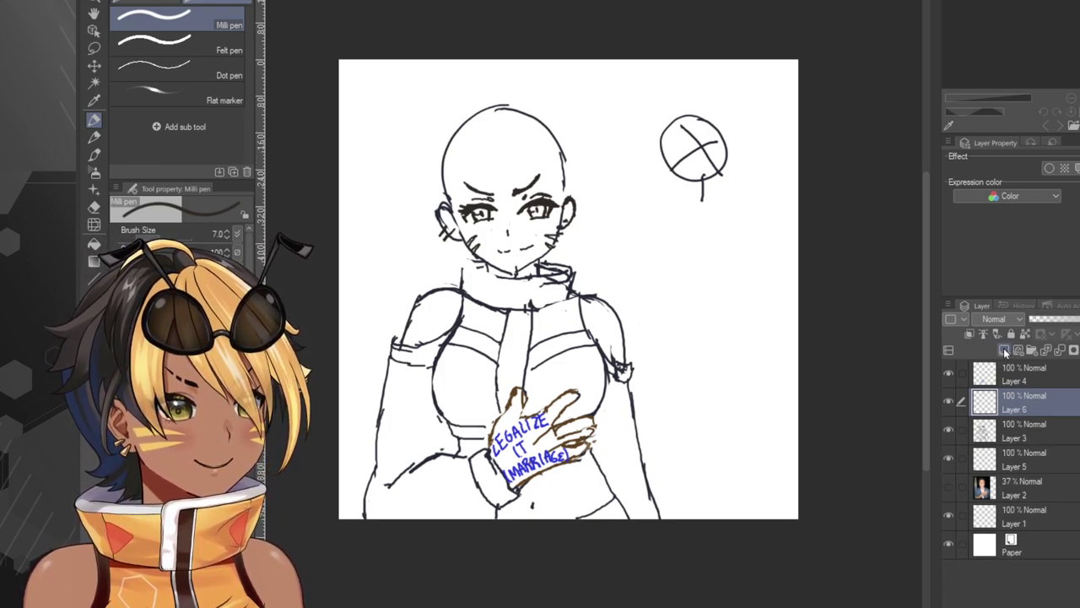
Check what Layer 3 and Layer 4 contain by toggling their visibility and bounding the content, then return to Layer 6.
left_click(950, 429)
left_click(950, 429)
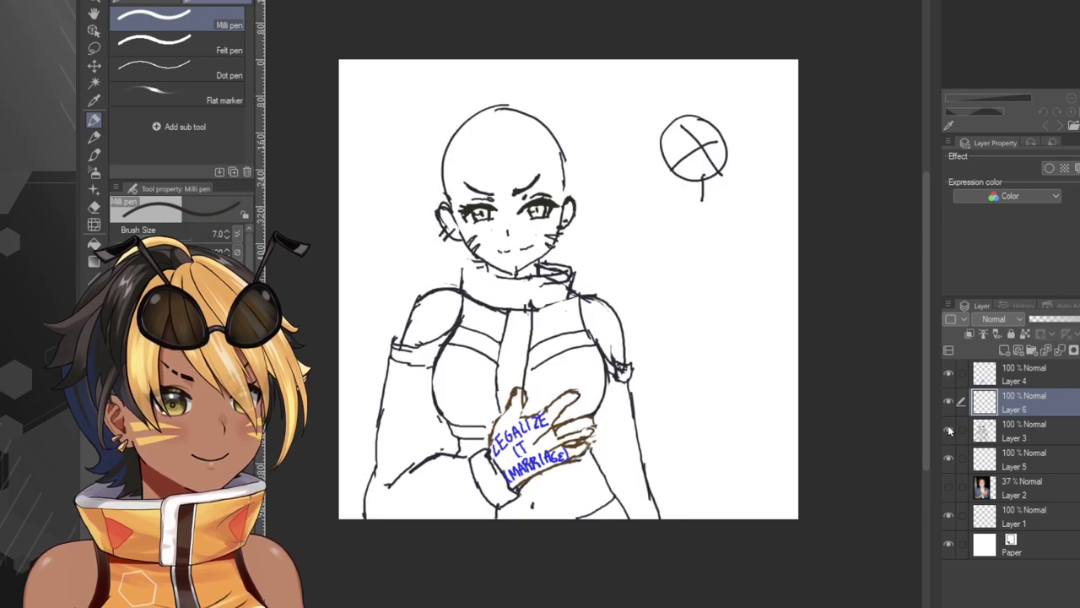
left_click(992, 434)
key("ctrl+t")
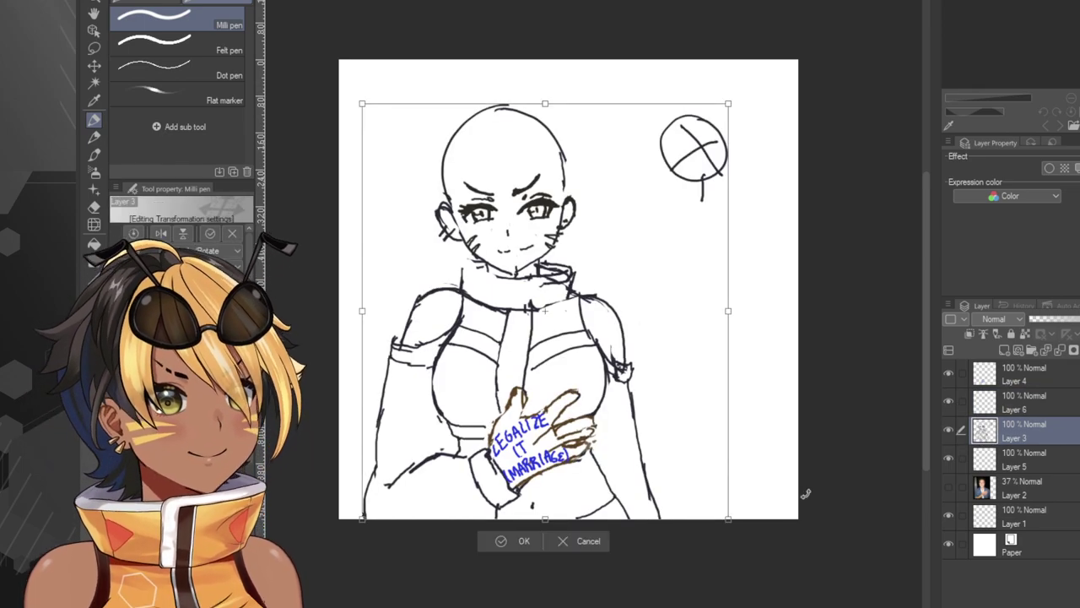
left_click(588, 541)
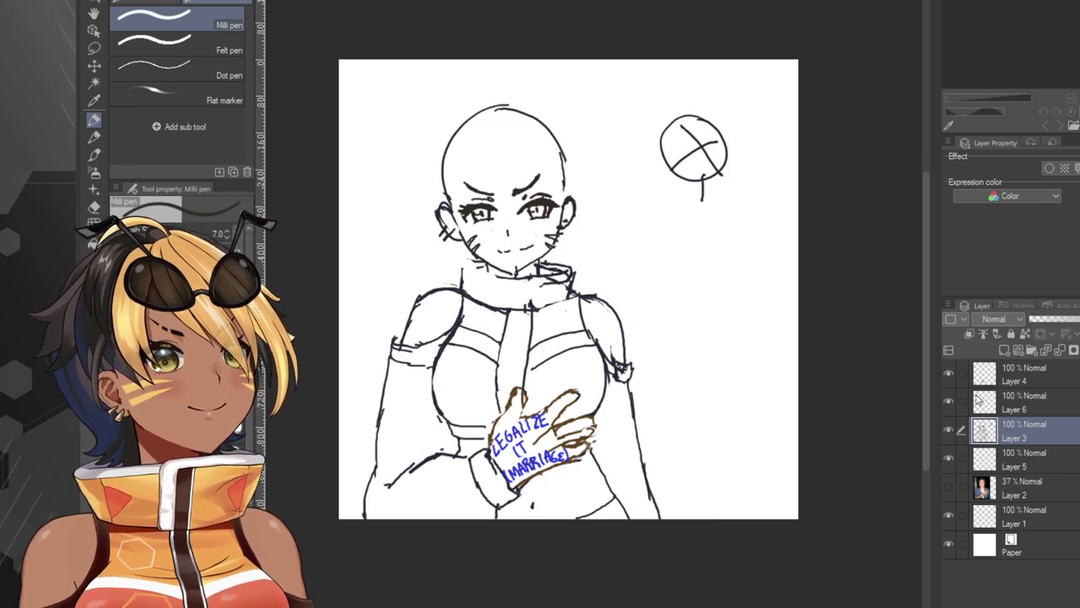
left_click(1003, 384)
left_click(949, 376)
left_click(949, 376)
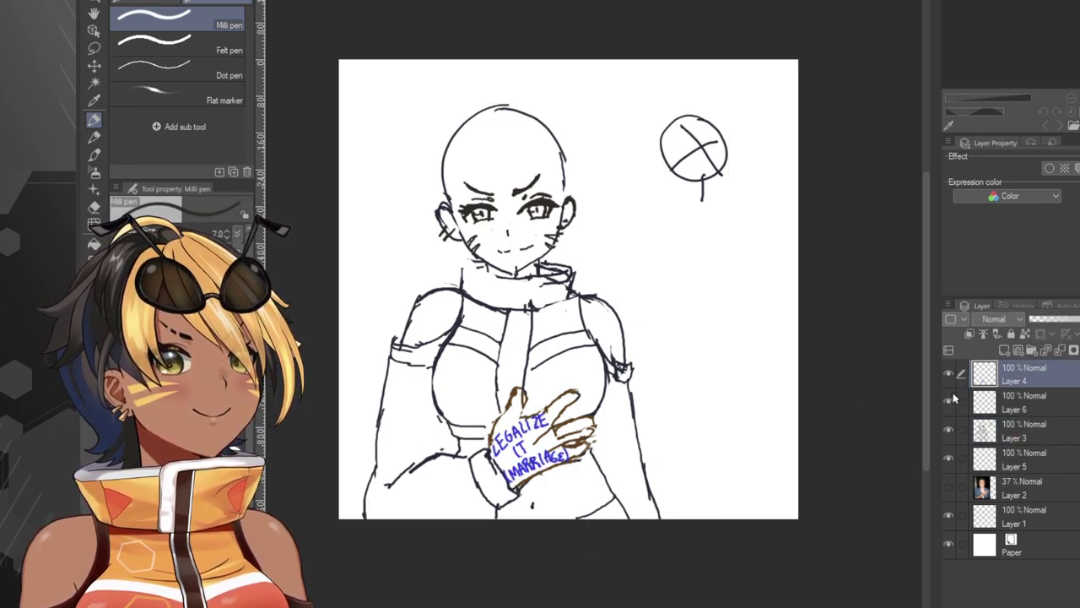
left_click(980, 404)
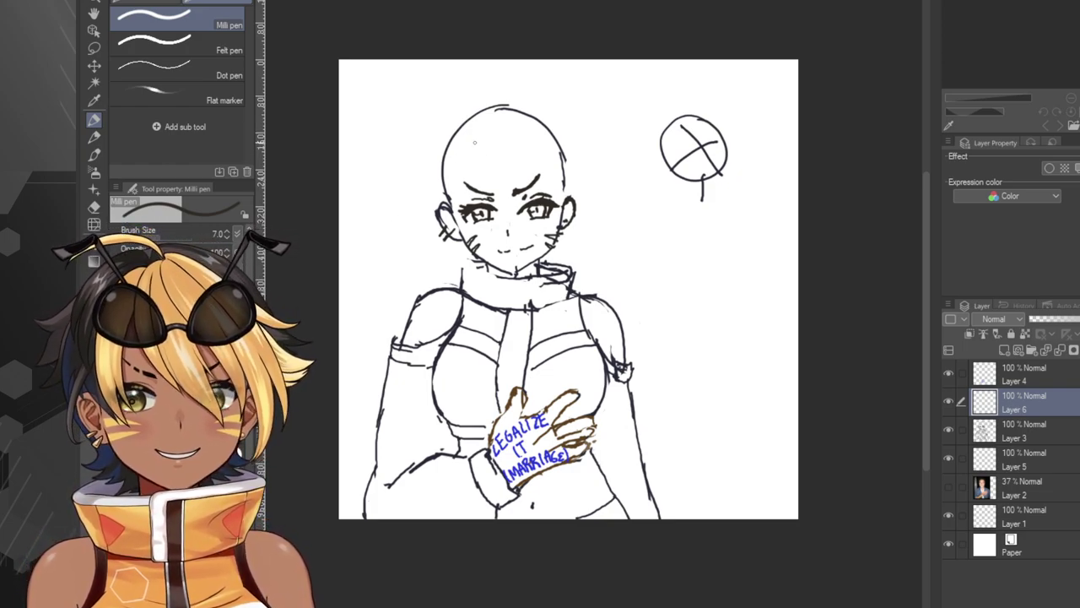
Draw the first pointed bangs strands over the middle of the forehead, ending between the brows.
mouse_move(482, 131)
left_mouse_down()
mouse_move(498, 187)
mouse_move(478, 148)
mouse_move(502, 192)
mouse_move(494, 150)
mouse_move(523, 198)
left_mouse_up()
key("ctrl+z")
key("ctrl+z")
key("ctrl+z")
left_click_drag(516, 154, 540, 201)
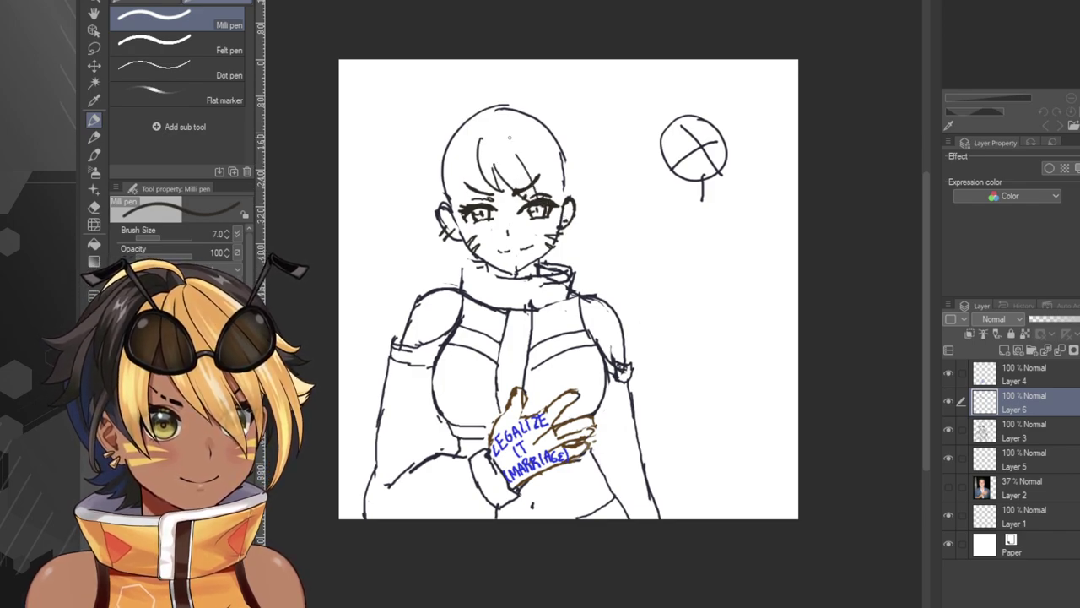
mouse_move(517, 145)
left_mouse_down()
mouse_move(537, 174)
mouse_move(530, 159)
left_mouse_up()
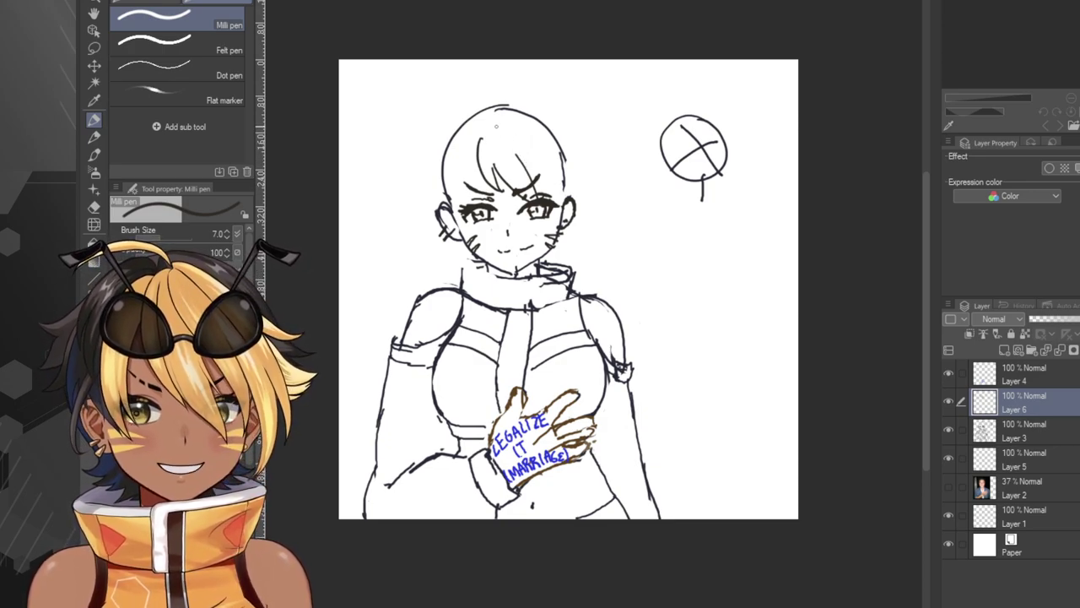
Try a long side-swept fringe strand from the hair parting toward the right eye, undoing each attempt.
left_click_drag(501, 128, 570, 198)
key("ctrl+z")
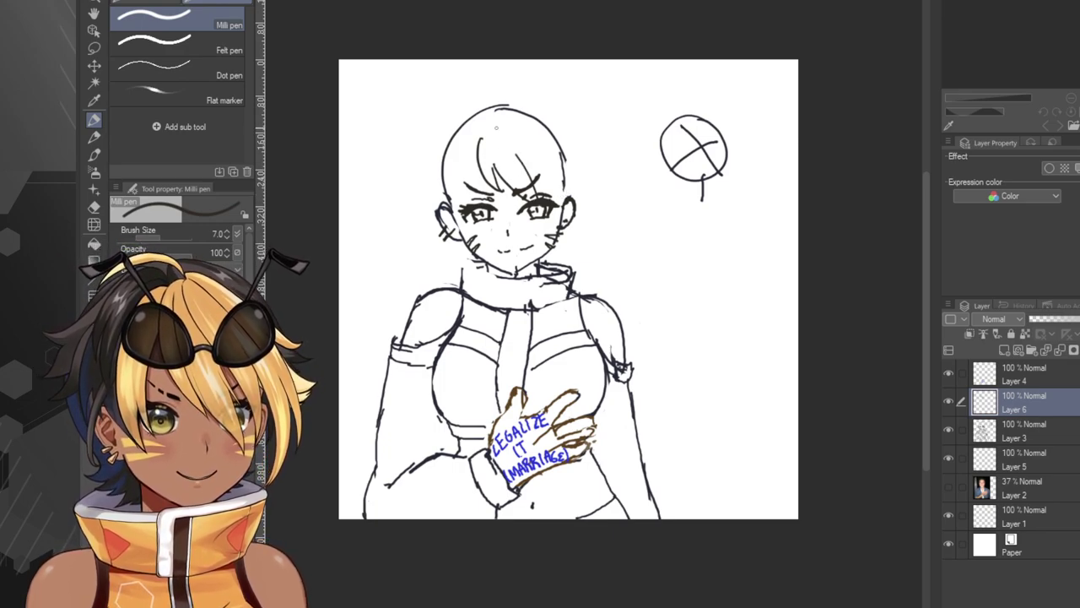
left_click_drag(497, 127, 554, 196)
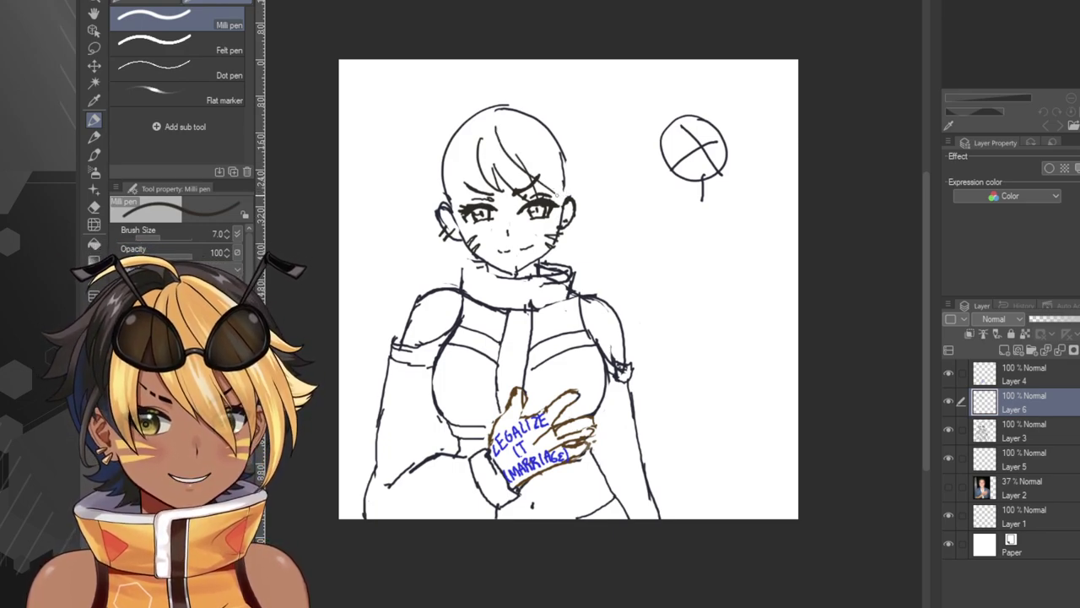
key("ctrl+z")
left_click_drag(503, 137, 563, 216)
key("ctrl+z")
left_click_drag(500, 135, 544, 194)
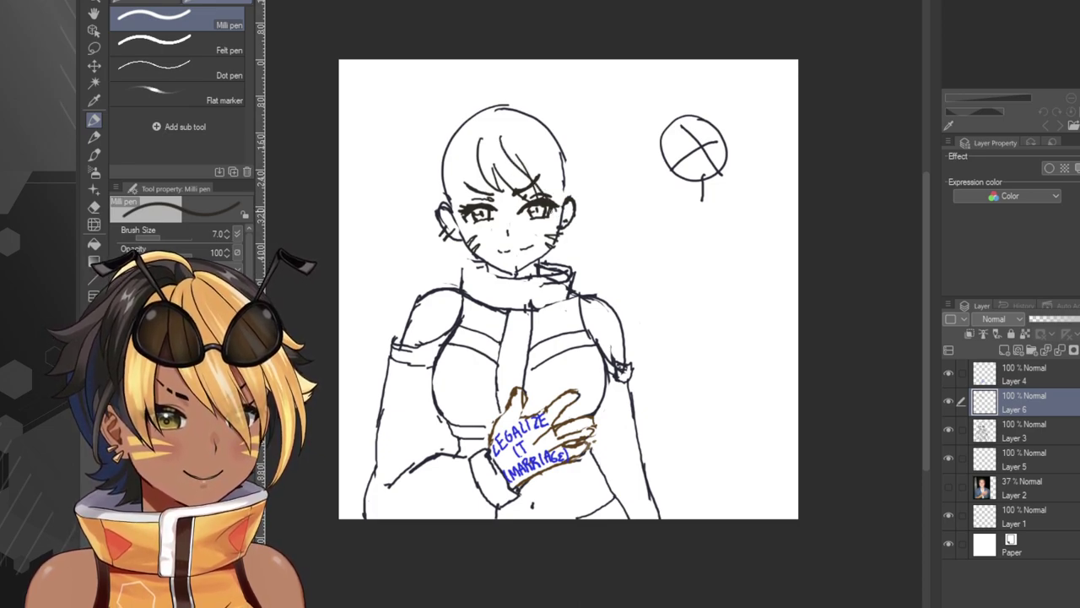
key("ctrl+z")
mouse_move(498, 137)
left_mouse_down()
mouse_move(563, 205)
mouse_move(528, 122)
left_mouse_up()
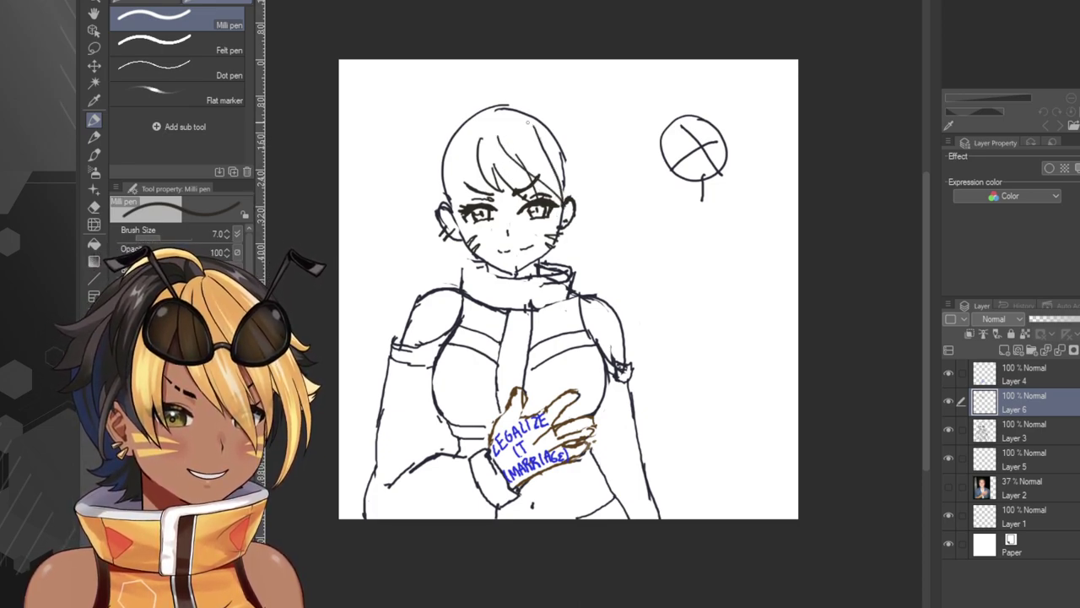
key("ctrl+z")
key("ctrl+z")
key("ctrl+z")
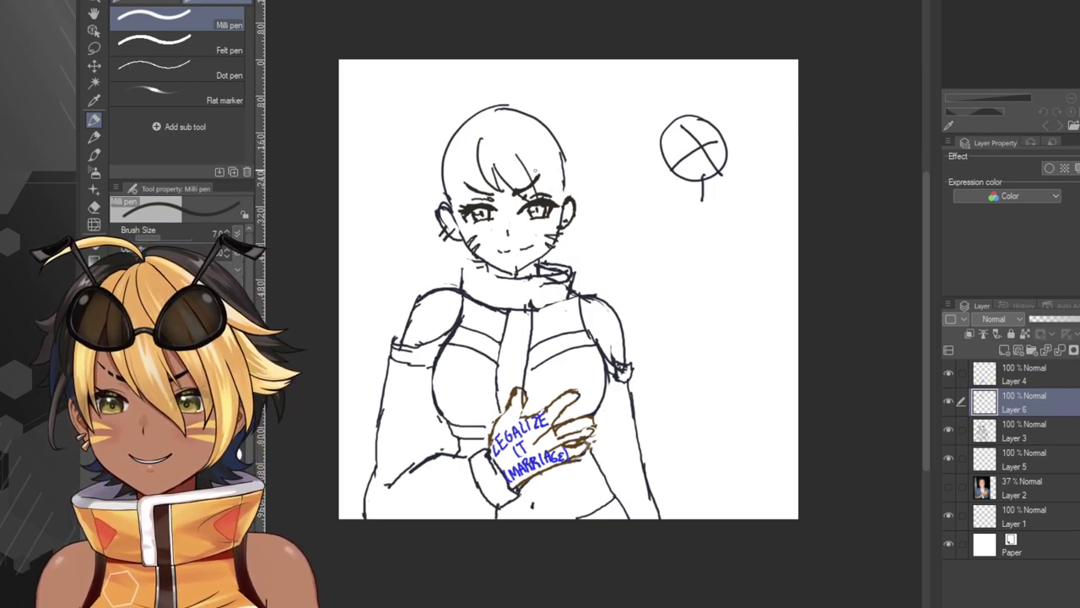
Try wider curved strands from the upper forehead down to the right ear and undo them.
left_click_drag(524, 142, 563, 206)
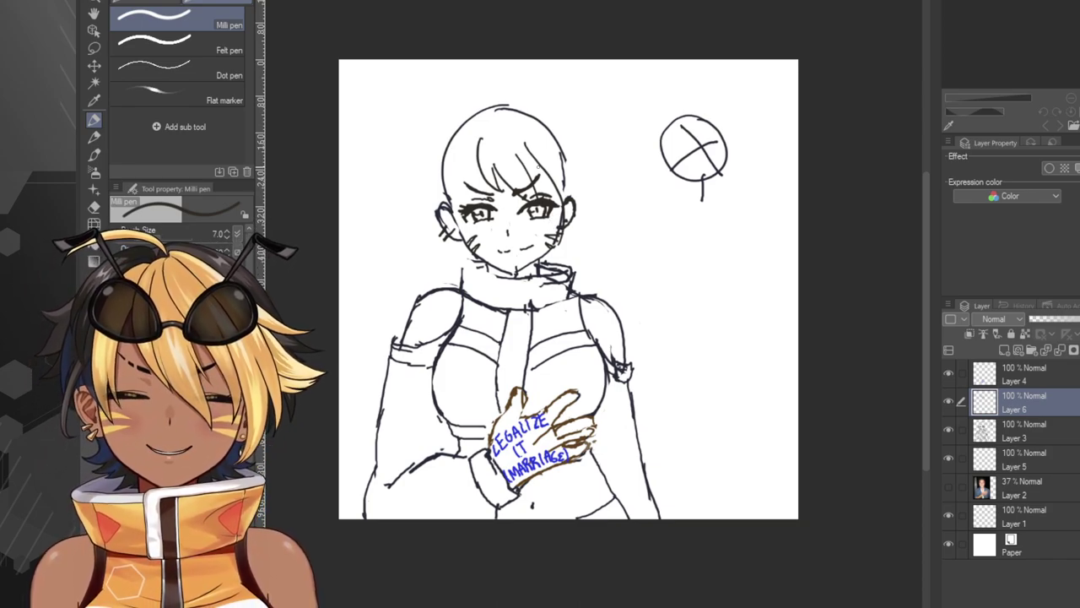
left_click_drag(516, 131, 579, 232)
key("ctrl+z")
key("ctrl+z")
key("ctrl+z")
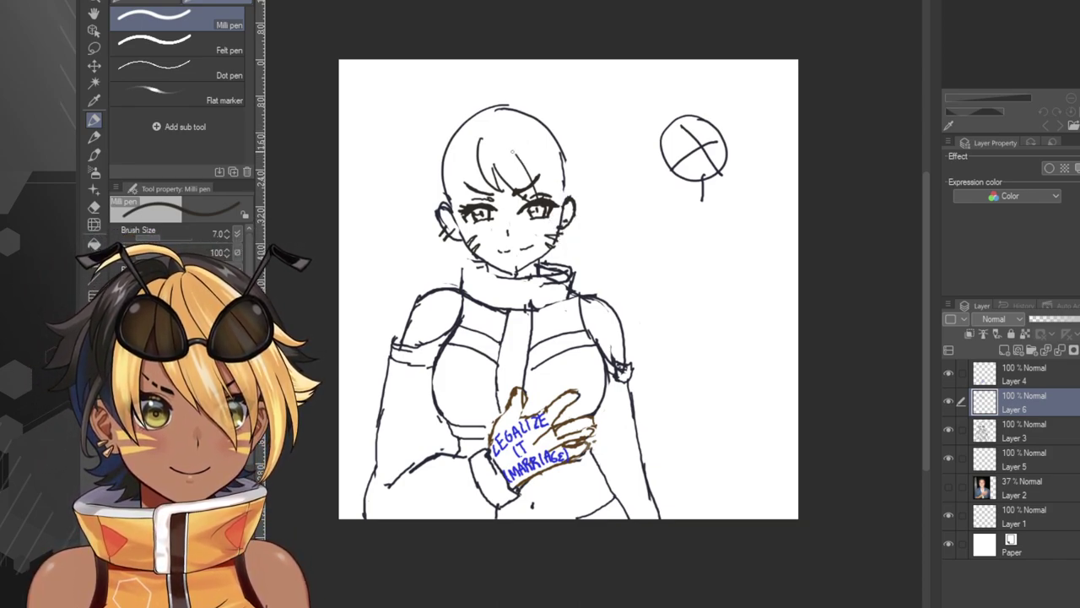
Draw a long side-swept strand from the parting across the right eye's outer corner down to the collar, redoing it as needed.
mouse_move(506, 136)
left_mouse_down()
mouse_move(570, 238)
mouse_move(572, 265)
left_mouse_up()
key("ctrl+z")
left_click_drag(503, 138, 562, 224)
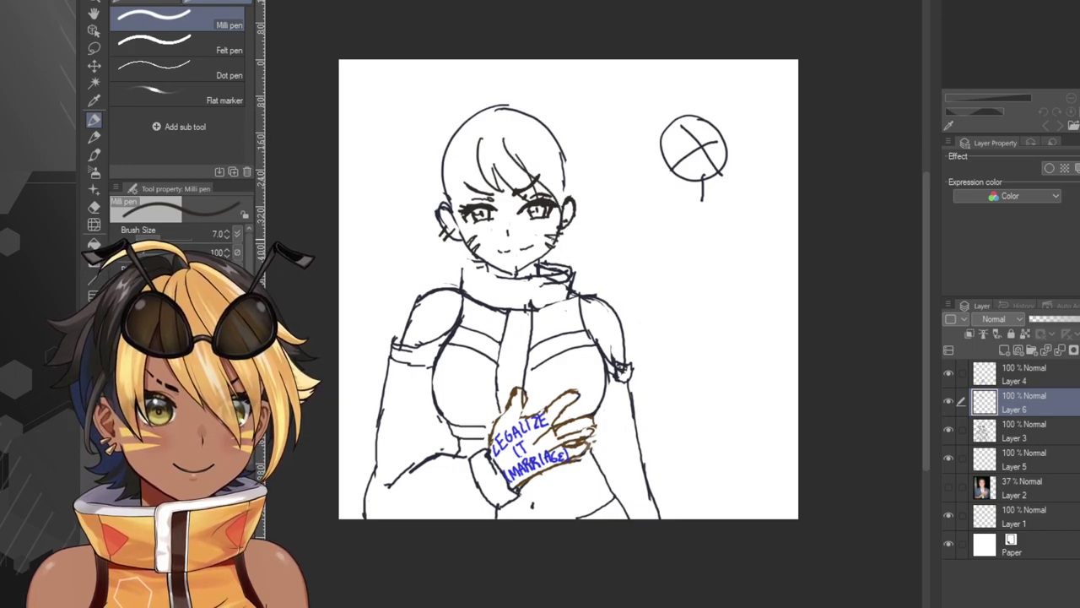
key("ctrl+z")
left_click_drag(504, 137, 562, 226)
left_click_drag(522, 166, 529, 178)
key("ctrl+z")
key("ctrl+z")
mouse_move(502, 133)
left_mouse_down()
mouse_move(543, 186)
mouse_move(570, 256)
left_mouse_up()
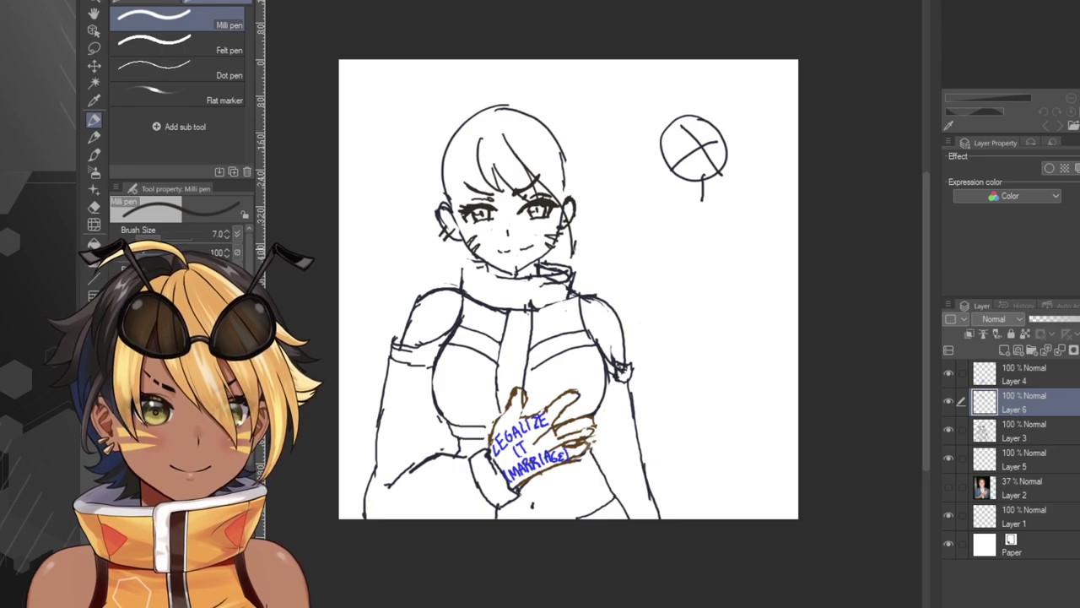
Draw a second strand above the long side-swept lock, running from the forehead toward the right ear.
left_click_drag(555, 168, 577, 241)
key("ctrl+z")
mouse_move(524, 135)
left_mouse_down()
mouse_move(553, 173)
mouse_move(589, 243)
left_mouse_up()
key("ctrl+z")
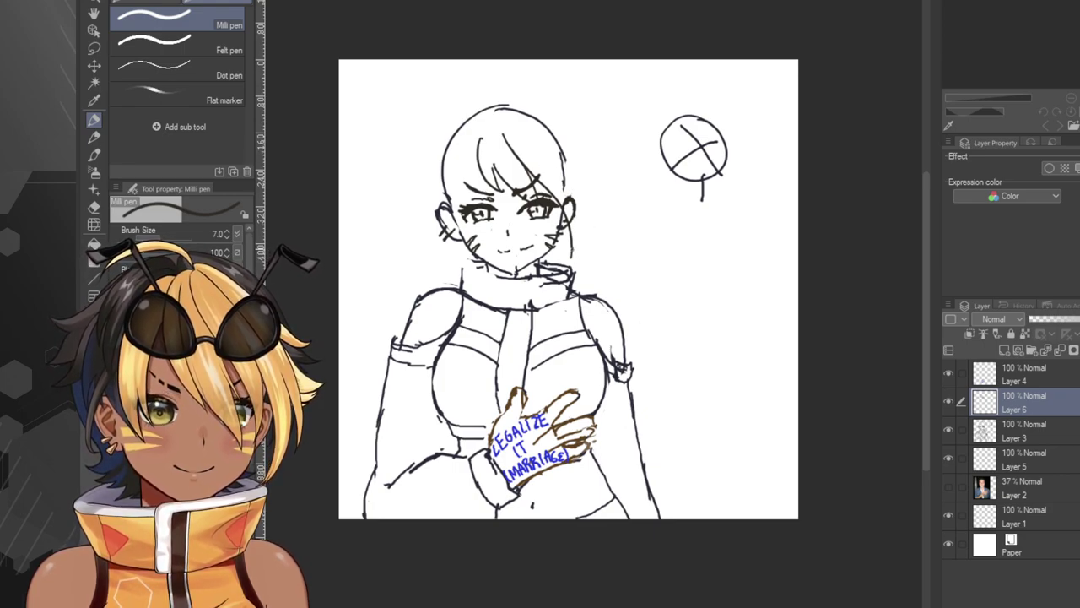
left_click_drag(534, 152, 576, 243)
left_click_drag(544, 166, 522, 137)
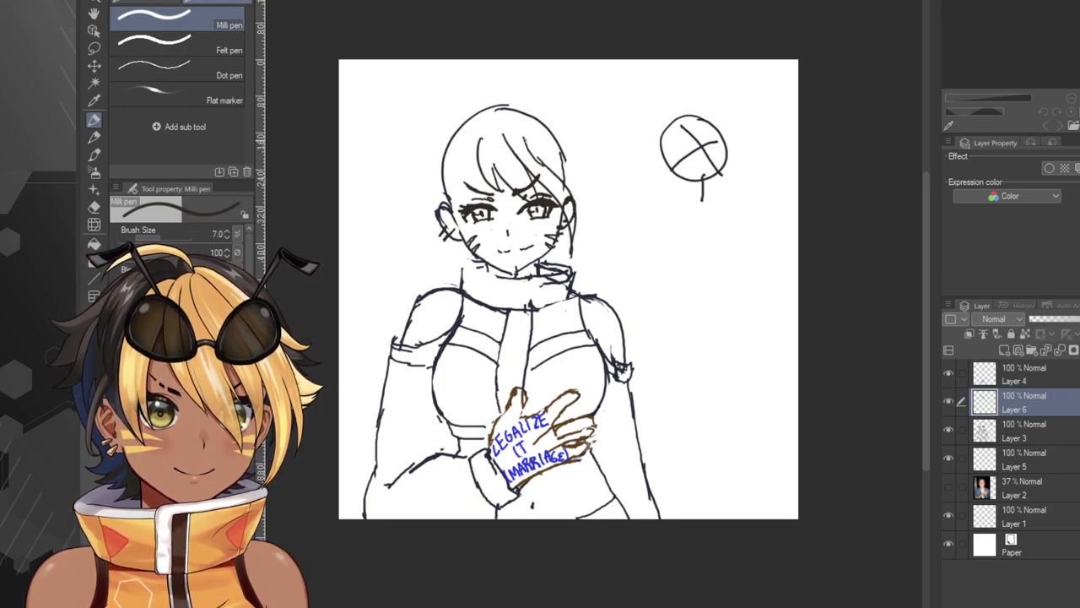
key("ctrl+z")
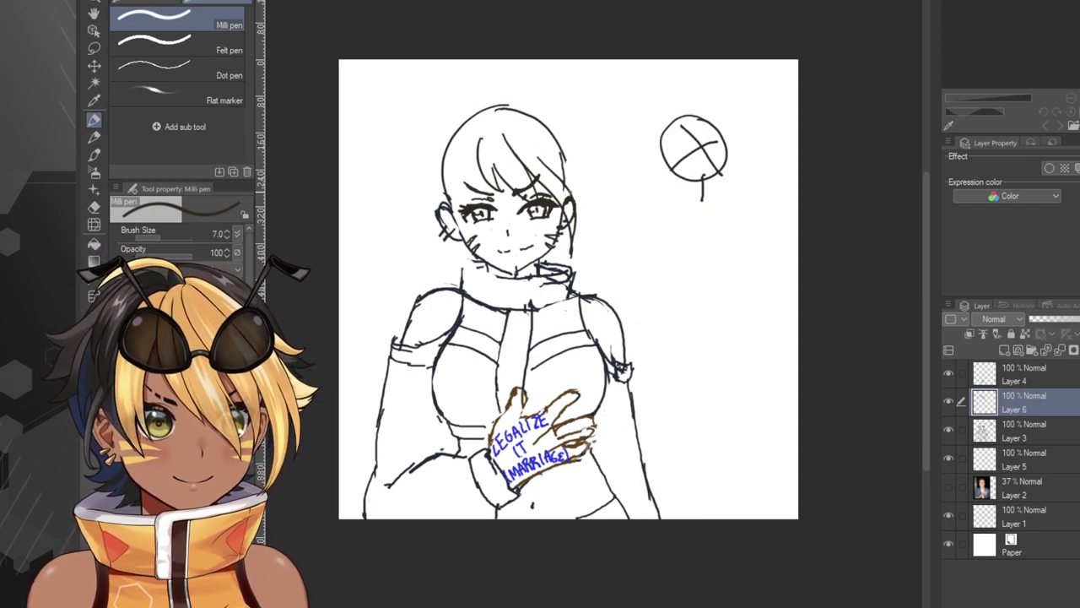
Try short hair strokes beside the right ear and undo them.
mouse_move(571, 189)
left_mouse_down()
mouse_move(588, 217)
mouse_move(569, 176)
left_mouse_up()
key("ctrl+z")
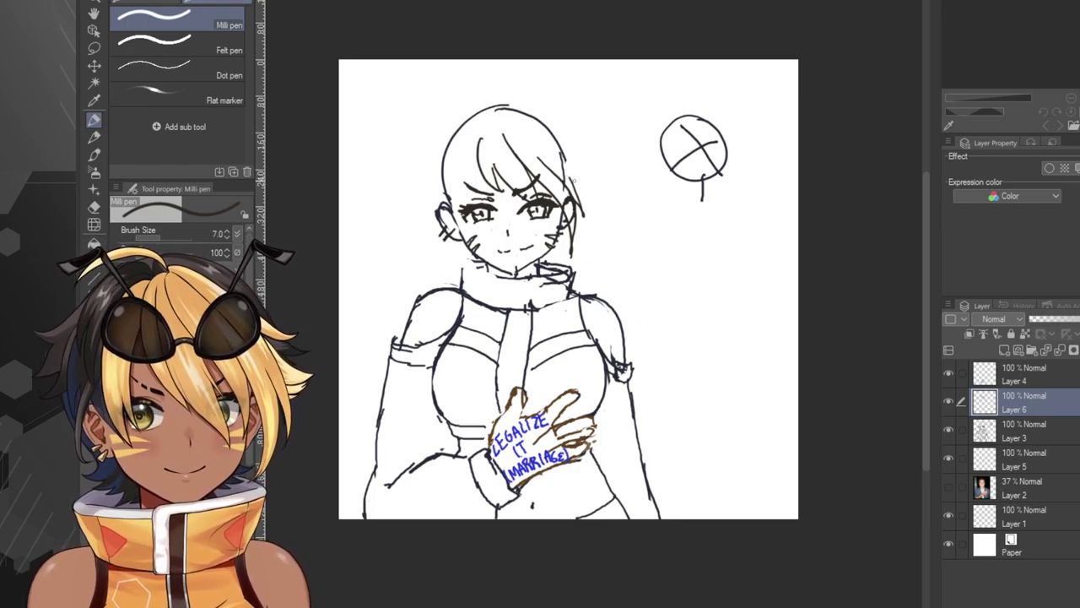
key("ctrl+z")
key("ctrl+z")
key("ctrl+y")
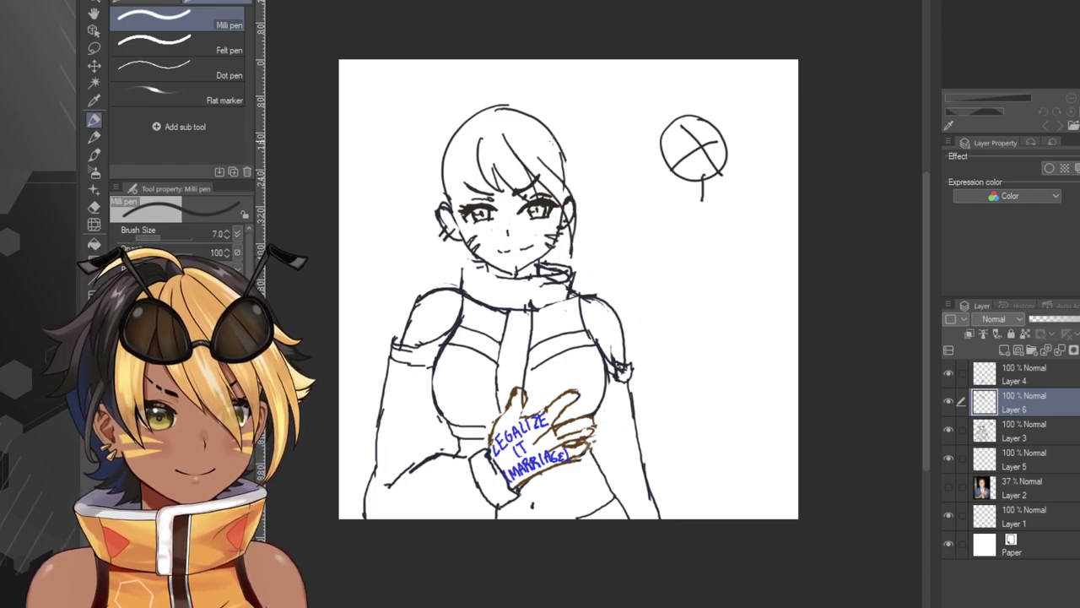
Draw the outer hair lock curving down the head's right edge past the ear, and add short parting strokes at the crown.
mouse_move(547, 130)
left_mouse_down()
mouse_move(568, 158)
mouse_move(582, 217)
left_mouse_up()
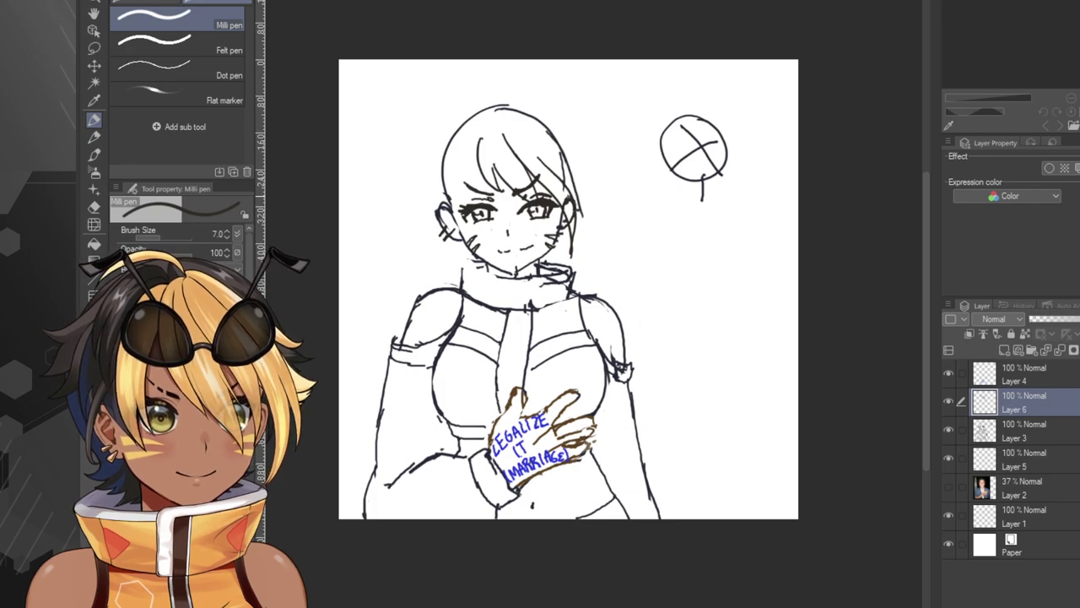
key("ctrl+z")
mouse_move(538, 117)
left_mouse_down()
mouse_move(554, 131)
mouse_move(578, 211)
left_mouse_up()
key("ctrl+z")
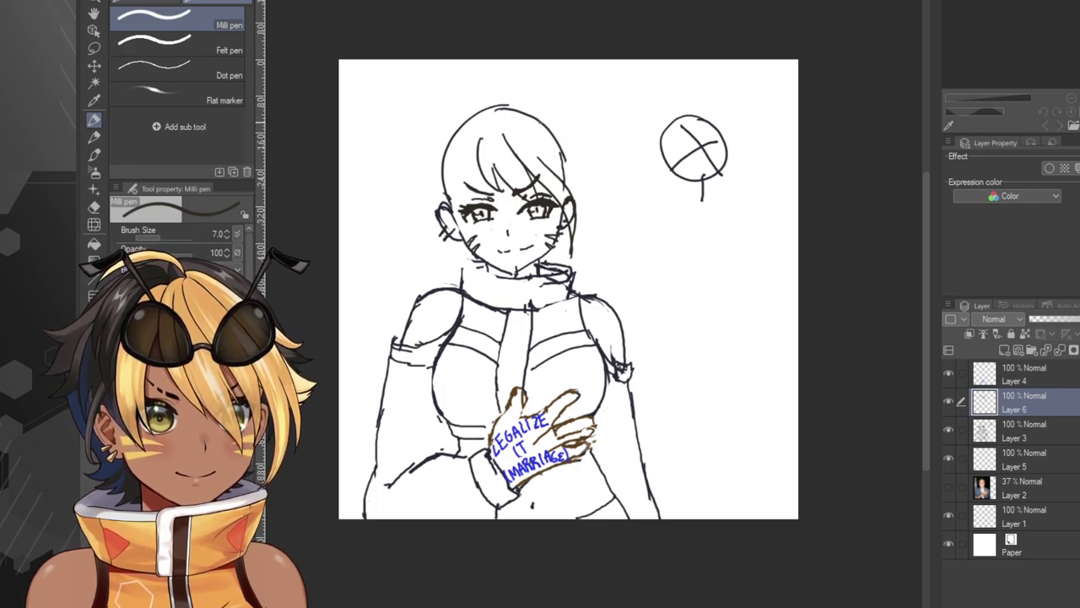
mouse_move(540, 120)
left_mouse_down()
mouse_move(597, 214)
mouse_move(552, 137)
mouse_move(588, 223)
mouse_move(578, 227)
left_mouse_up()
key("ctrl+z")
key("ctrl+z")
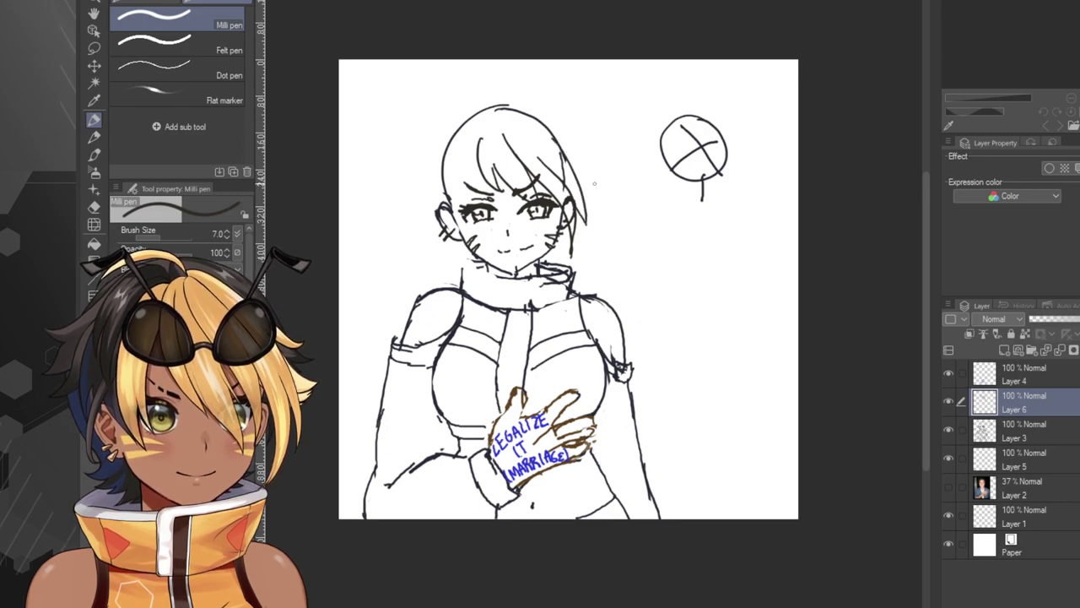
mouse_move(558, 141)
left_mouse_down()
mouse_move(513, 108)
mouse_move(505, 118)
left_mouse_up()
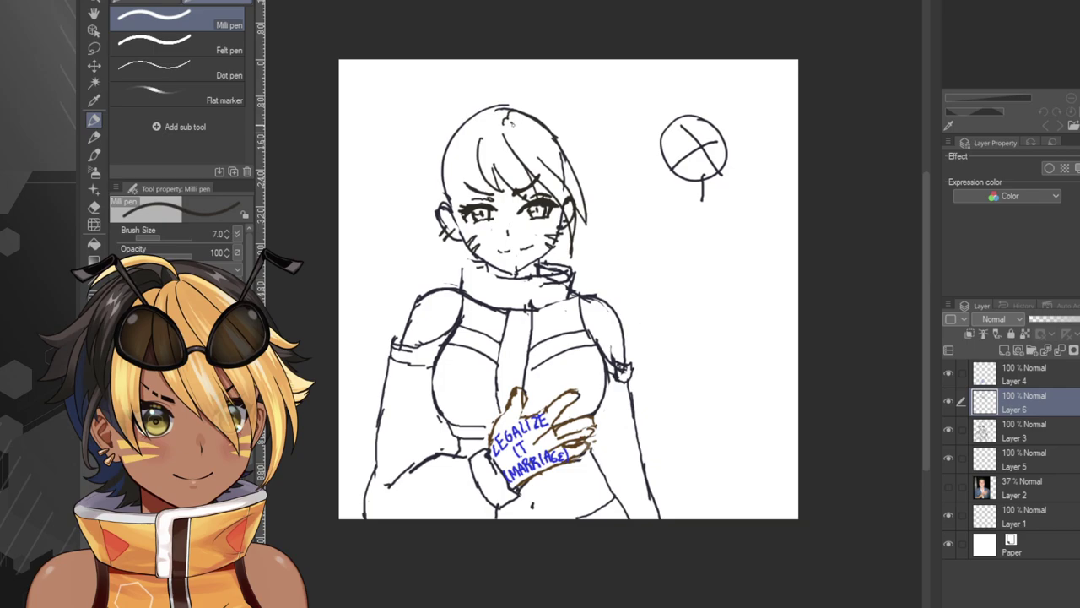
left_click_drag(512, 123, 534, 152)
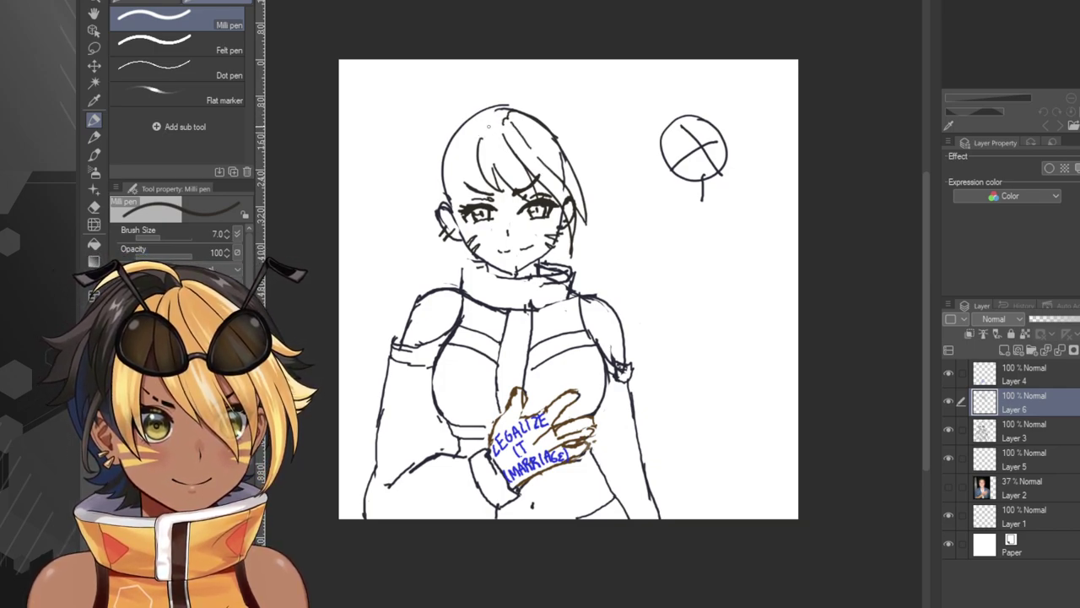
Draw a curved, upright tuft of hair rising from the crown and bending to the left, retrying its outline.
mouse_move(486, 130)
left_mouse_down()
mouse_move(504, 122)
mouse_move(447, 84)
left_mouse_up()
key("ctrl+z")
mouse_move(503, 121)
left_mouse_down()
mouse_move(489, 102)
mouse_move(446, 85)
left_mouse_up()
key("ctrl+z")
left_click_drag(504, 111, 450, 85)
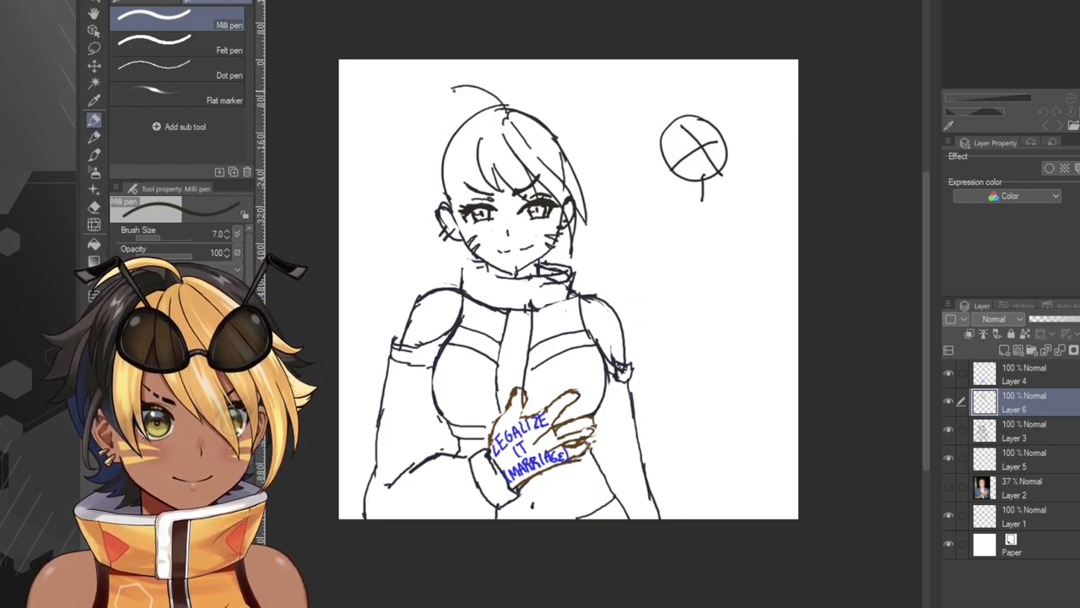
key("ctrl+z")
mouse_move(504, 113)
left_mouse_down()
mouse_move(449, 92)
mouse_move(505, 116)
left_mouse_up()
key("ctrl+z")
left_click_drag(452, 88, 438, 108)
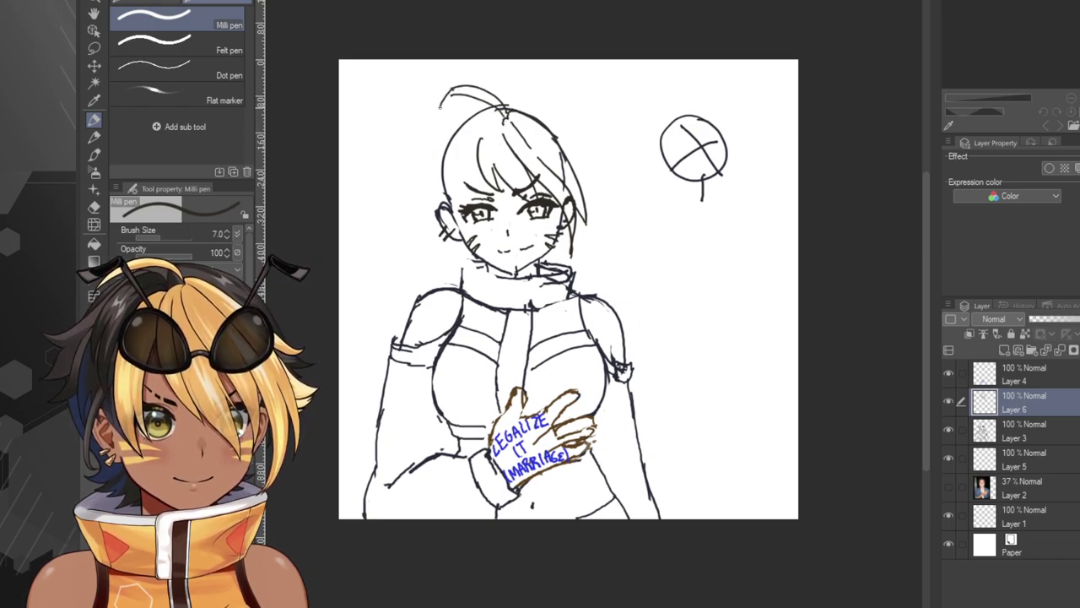
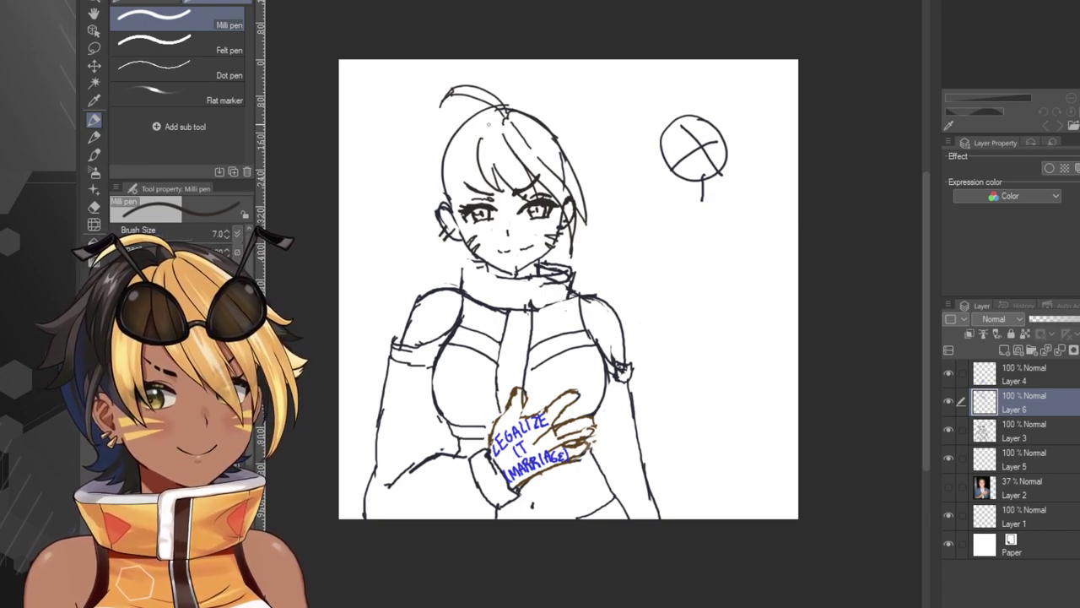
Draw long inner strands curving from the crown down the left side of the head, retrying the first stroke.
left_click_drag(469, 132, 459, 203)
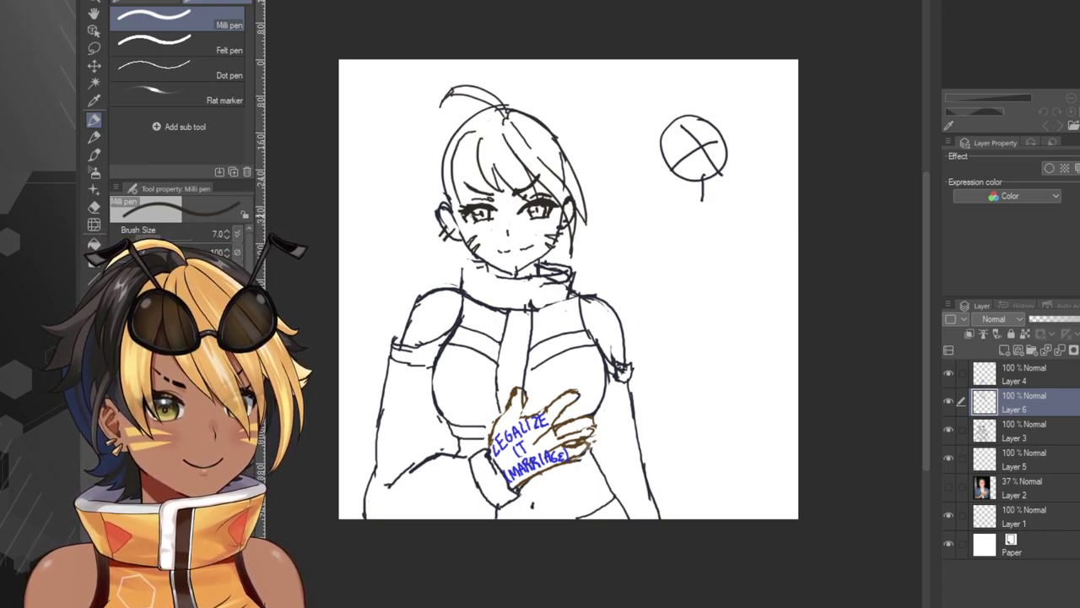
key("ctrl+z")
mouse_move(482, 125)
left_mouse_down()
mouse_move(455, 162)
mouse_move(460, 209)
mouse_move(471, 205)
left_mouse_up()
left_click_drag(476, 152, 471, 203)
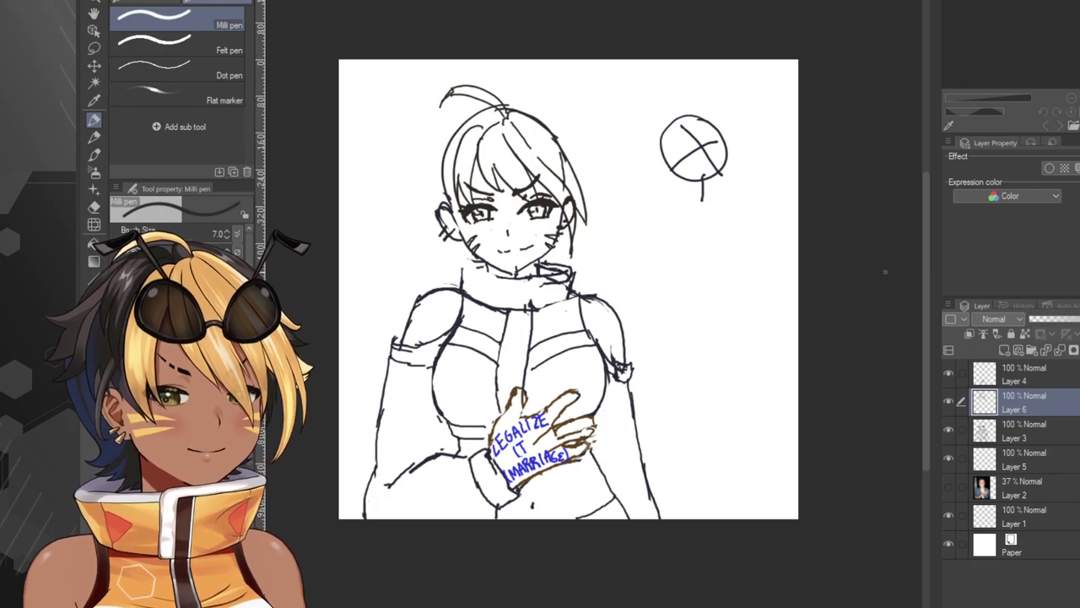
Add a new layer directly below Layer 6 and draw a back hair lock curving around the left ear, retrying its outline.
left_click(1006, 349)
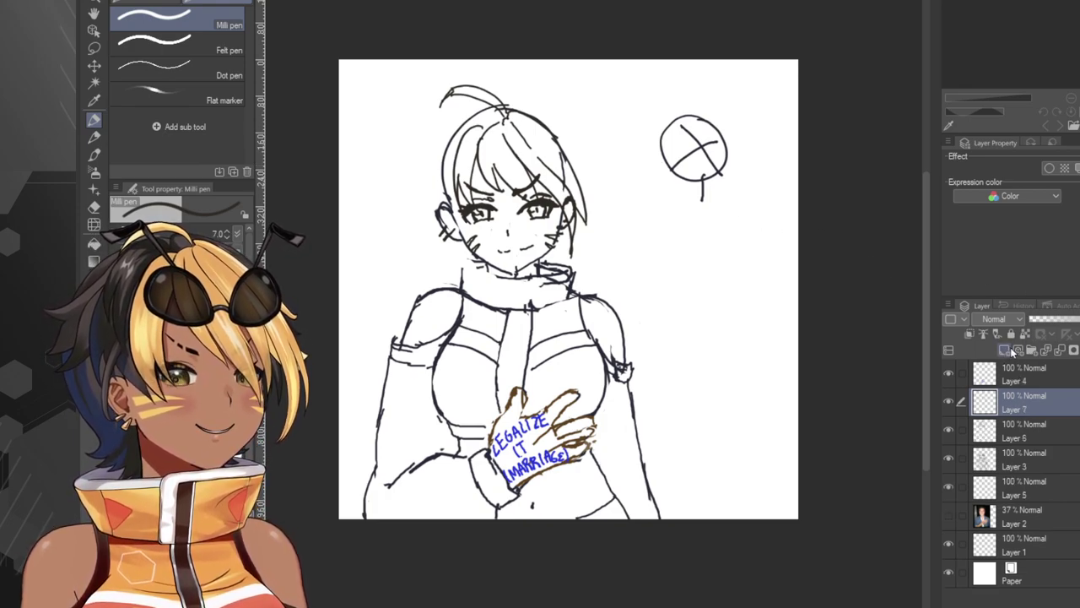
left_click_drag(1021, 405, 1028, 434)
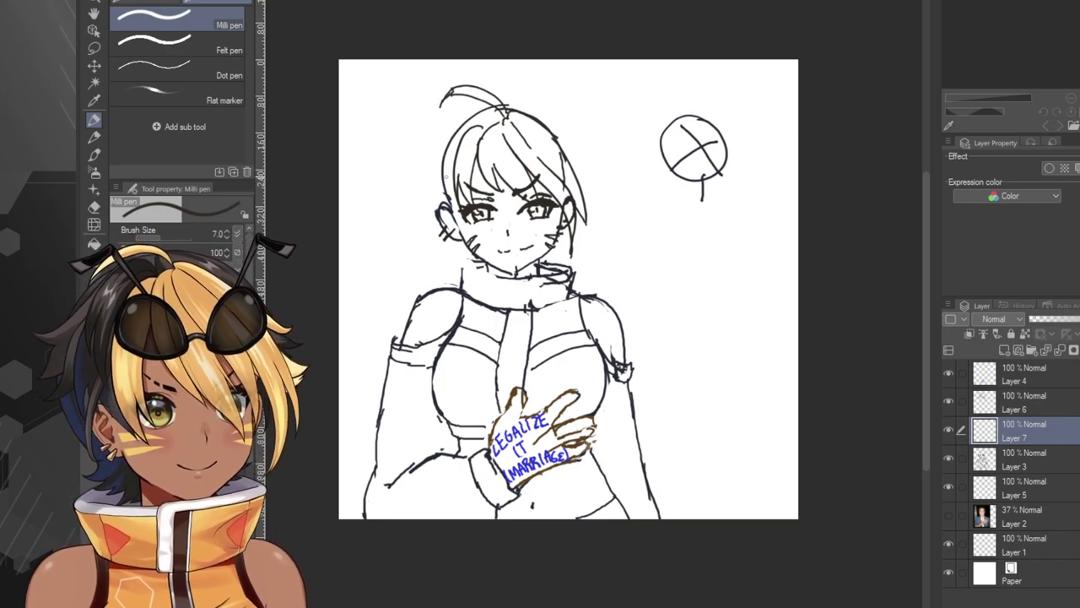
left_click_drag(441, 169, 449, 240)
key("ctrl+z")
mouse_move(435, 173)
left_mouse_down()
mouse_move(419, 224)
mouse_move(439, 244)
left_mouse_up()
mouse_move(443, 242)
left_mouse_down()
mouse_move(436, 188)
mouse_move(425, 244)
mouse_move(438, 181)
mouse_move(438, 257)
mouse_move(437, 205)
left_mouse_up()
key("ctrl+z")
key("ctrl+z")
key("ctrl+z")
key("ctrl+z")
key("ctrl+z")
key("ctrl+z")
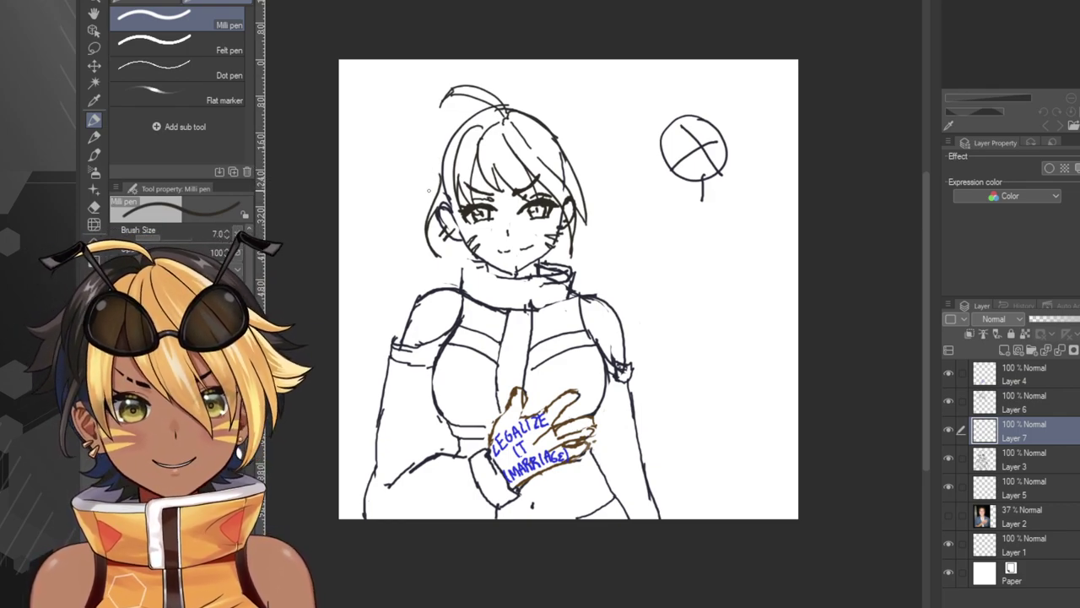
Draw short strands above the left ear to form the upper edge of the back hair lock.
left_click_drag(431, 170, 427, 208)
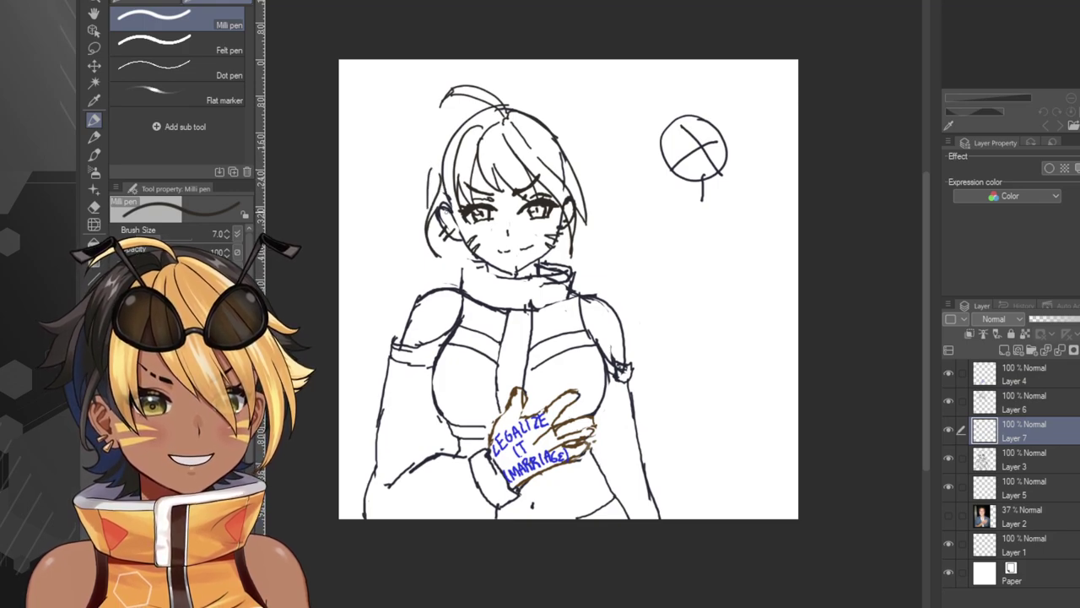
key("ctrl+z")
left_click_drag(429, 171, 428, 208)
left_click_drag(440, 174, 438, 199)
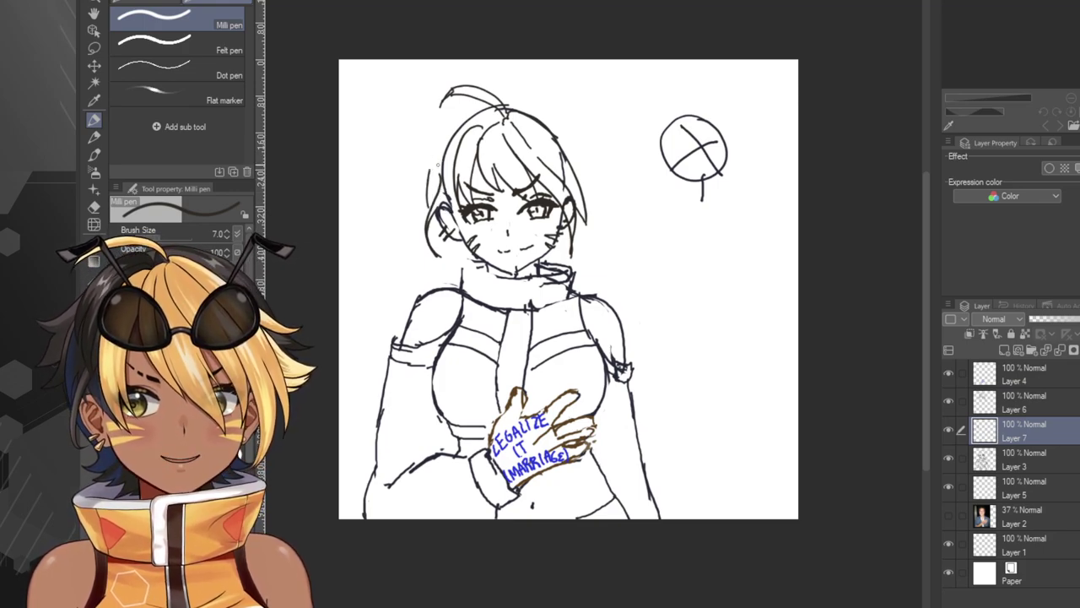
Draw the outer hair contour from the crown down the left side, ending in outward-flicking spikes above the ear.
left_click_drag(460, 117, 432, 173)
key("ctrl+z")
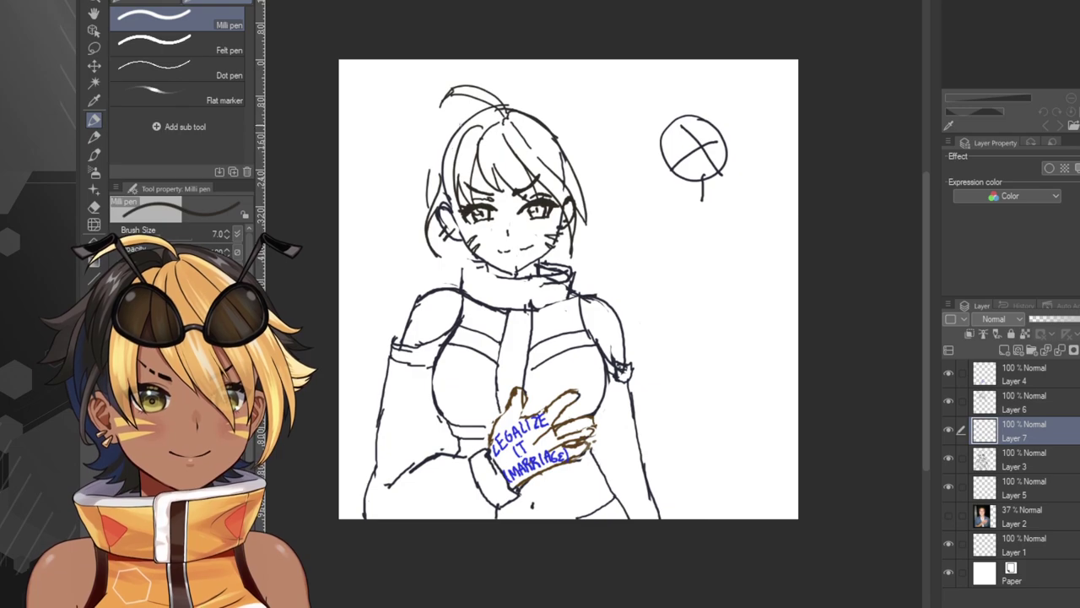
mouse_move(460, 118)
left_mouse_down()
mouse_move(430, 175)
mouse_move(442, 157)
mouse_move(436, 192)
mouse_move(442, 160)
left_mouse_up()
key("ctrl+z")
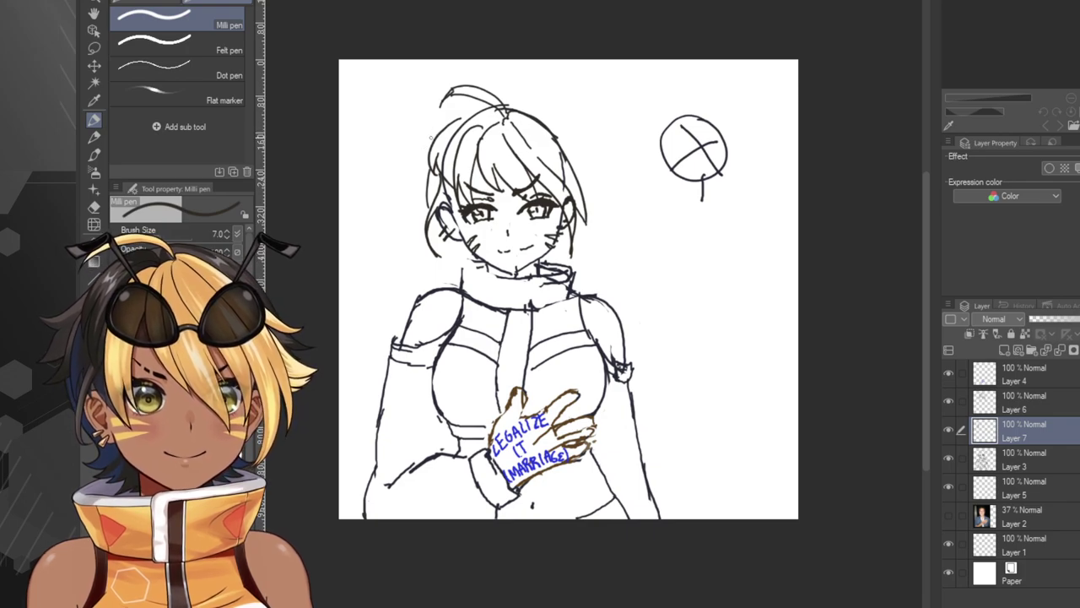
mouse_move(432, 136)
left_mouse_down()
mouse_move(399, 165)
mouse_move(426, 180)
left_mouse_up()
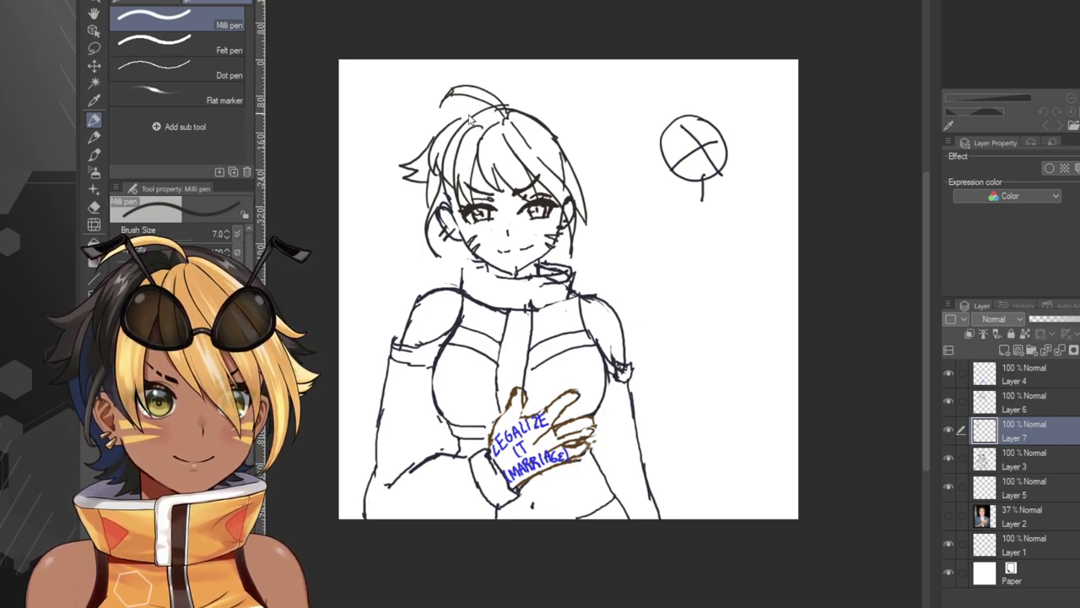
Try outer hair strokes sweeping from the crown over the right side of the head and undo them.
mouse_move(512, 108)
left_mouse_down()
mouse_move(568, 136)
mouse_move(571, 123)
mouse_move(541, 168)
mouse_move(553, 141)
left_mouse_up()
key("ctrl+z")
key("ctrl+z")
key("ctrl+z")
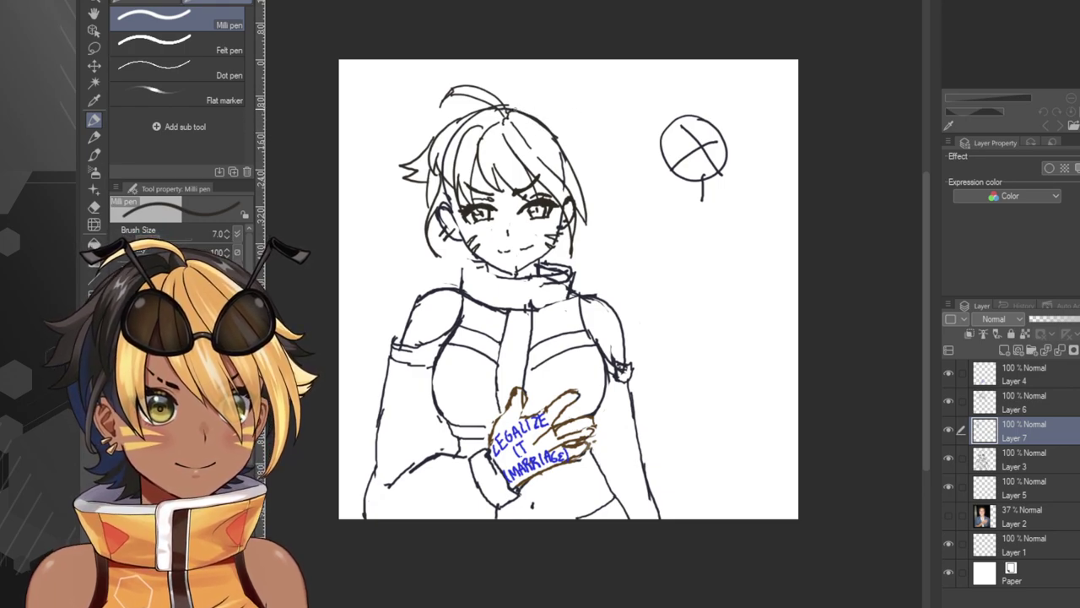
mouse_move(513, 108)
left_mouse_down()
mouse_move(613, 143)
mouse_move(593, 157)
left_mouse_up()
key("ctrl+z")
key("ctrl+z")
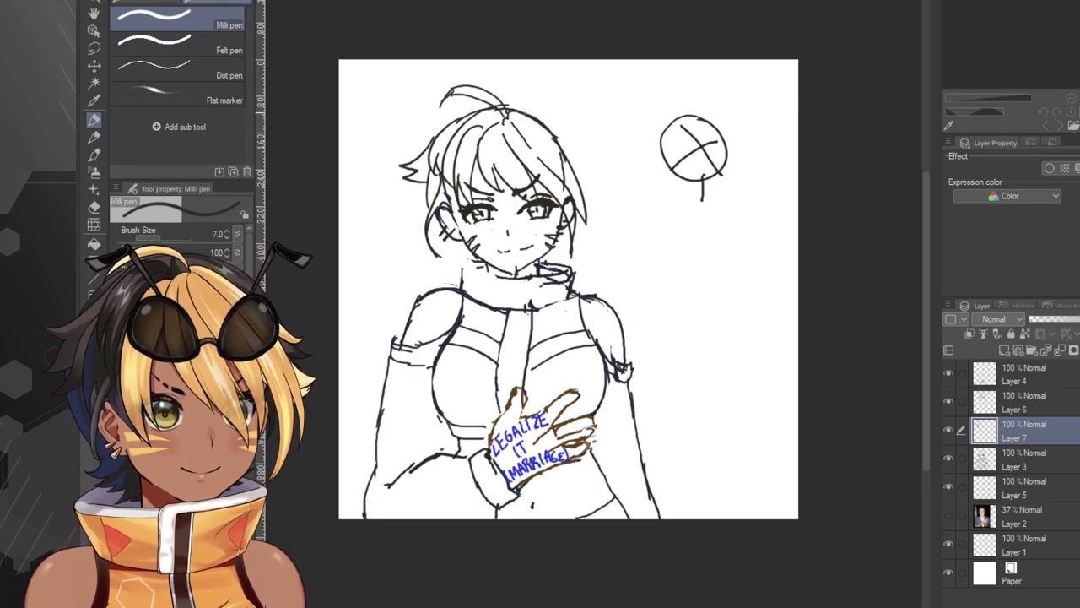
left_click_drag(520, 110, 597, 140)
key("ctrl+z")
Sketch rough guide lines and arrows around the head and undo them.
left_click_drag(503, 110, 493, 170)
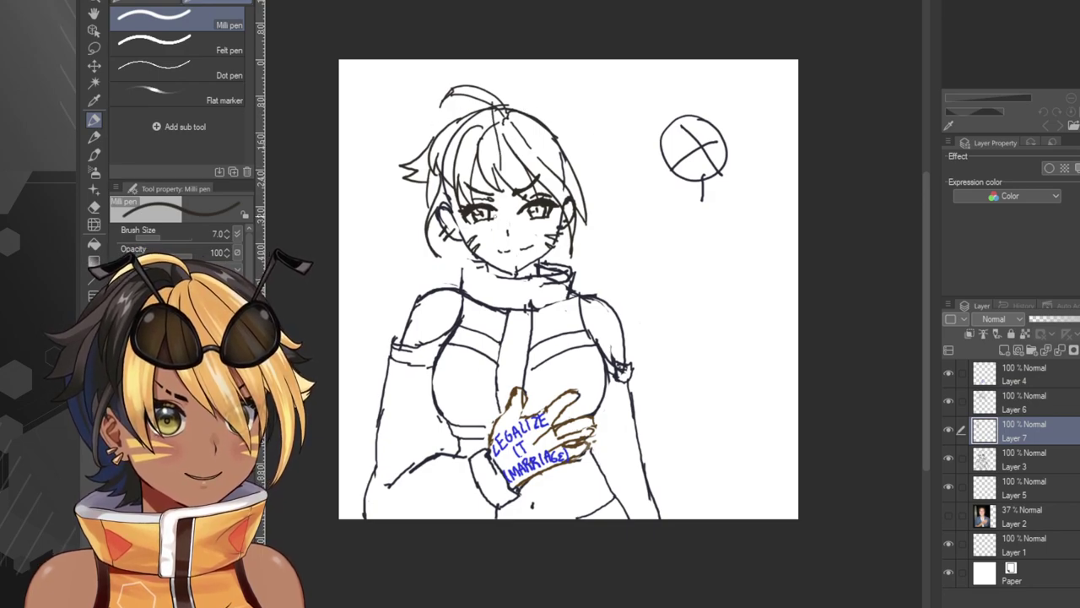
left_click_drag(438, 243, 375, 253)
mouse_move(389, 227)
left_mouse_down()
mouse_move(363, 246)
mouse_move(408, 275)
left_mouse_up()
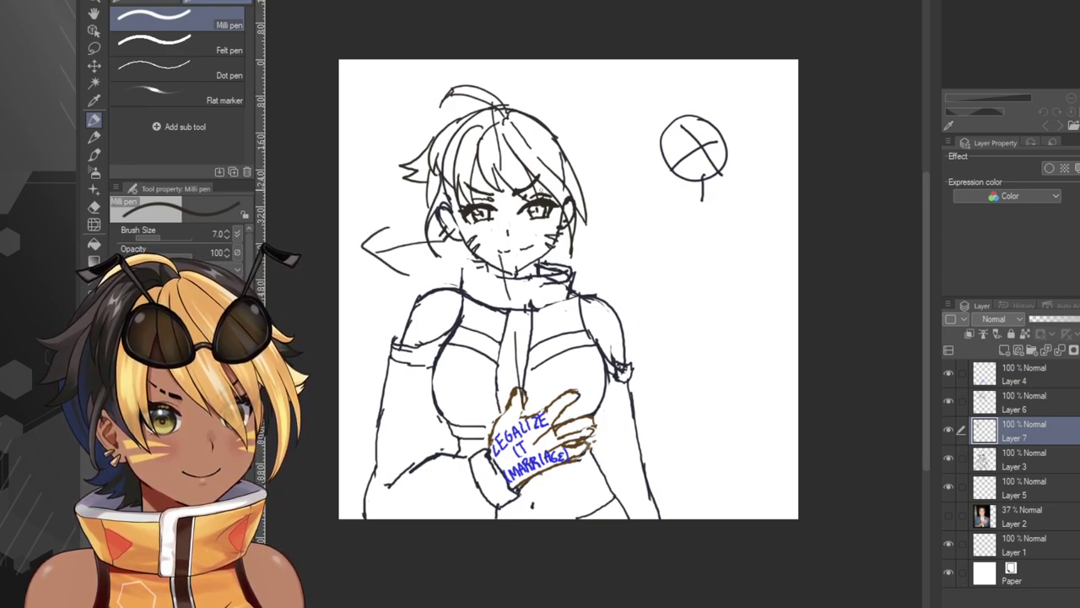
mouse_move(547, 221)
left_mouse_down()
mouse_move(595, 223)
mouse_move(589, 244)
left_mouse_up()
mouse_move(650, 201)
left_mouse_down()
mouse_move(673, 254)
mouse_move(680, 358)
mouse_move(557, 226)
left_mouse_up()
key("ctrl+z")
key("ctrl+z")
key("ctrl+z")
key("ctrl+z")
key("ctrl+z")
key("ctrl+z")
key("ctrl+z")
key("ctrl+z")
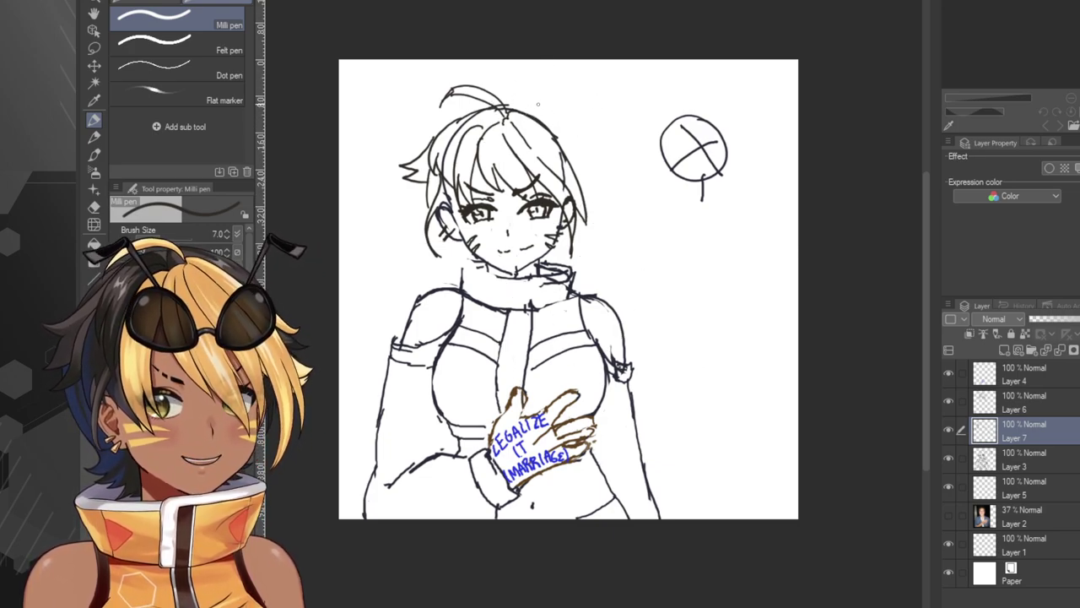
Try a long outward-flicking strand from the crown to the right on Layer 7 and undo the attempts.
mouse_move(501, 103)
left_mouse_down()
mouse_move(591, 121)
mouse_move(576, 131)
left_mouse_up()
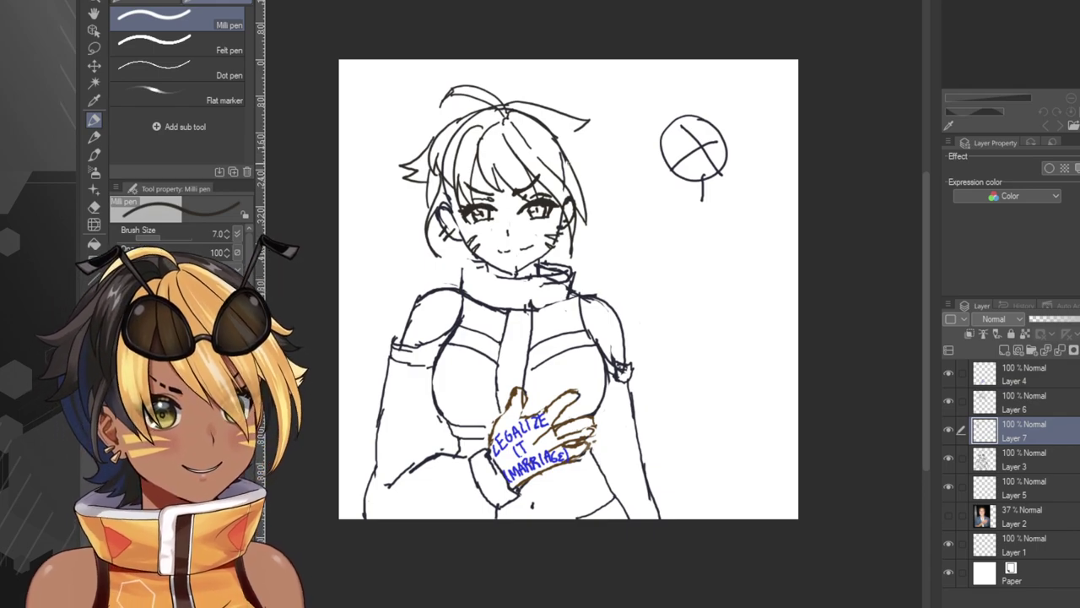
key("ctrl+z")
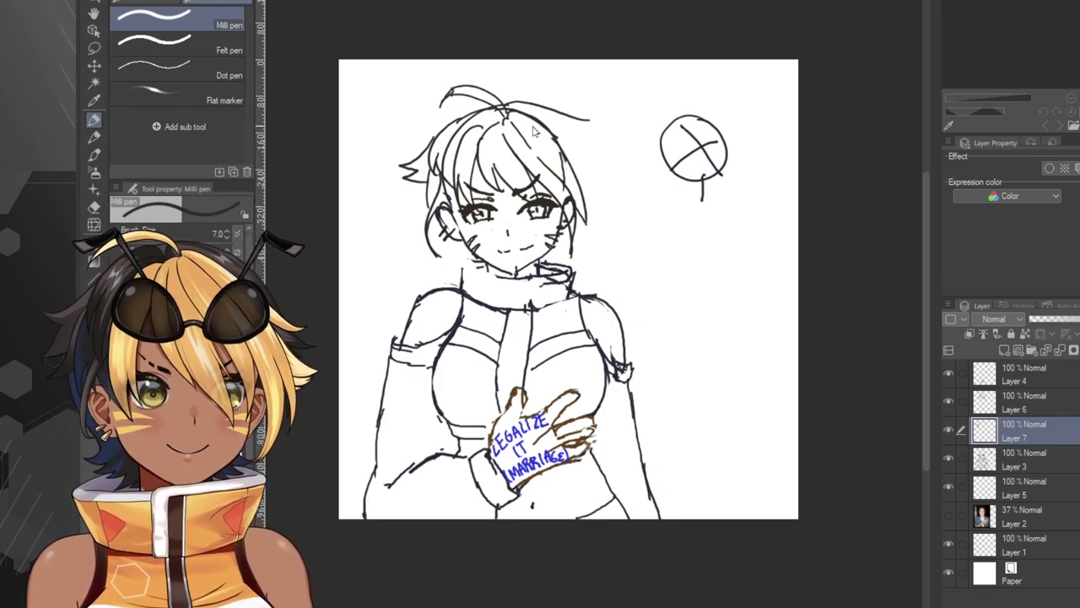
key("ctrl+z")
mouse_move(504, 106)
left_mouse_down()
mouse_move(556, 127)
mouse_move(583, 181)
left_mouse_up()
key("ctrl+z")
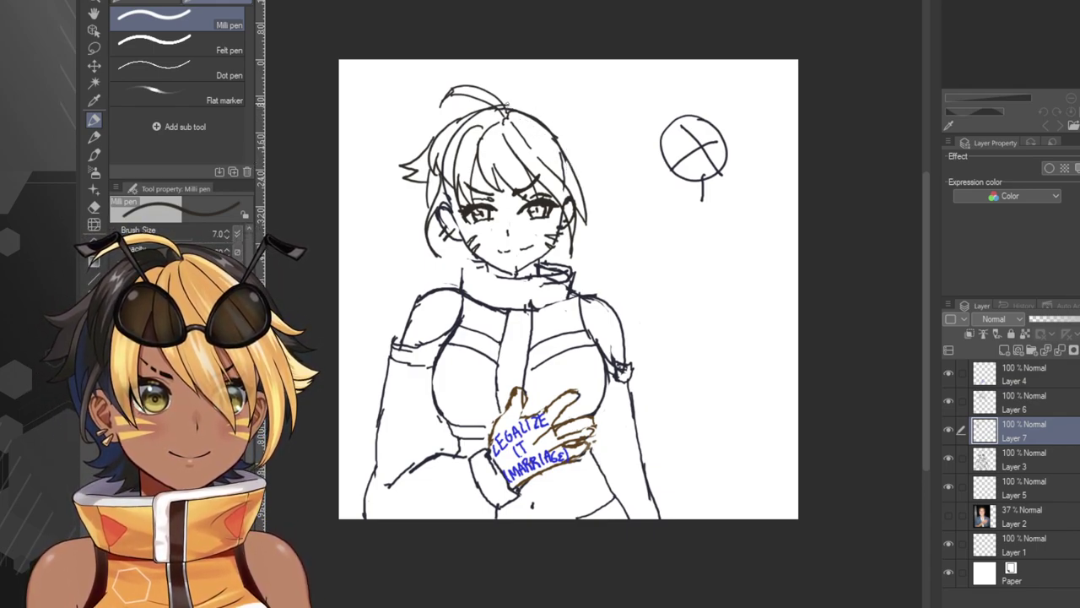
mouse_move(507, 104)
left_mouse_down()
mouse_move(572, 124)
mouse_move(613, 187)
left_mouse_up()
key("ctrl+z")
mouse_move(507, 103)
left_mouse_down()
mouse_move(527, 110)
mouse_move(584, 189)
mouse_move(542, 103)
left_mouse_up()
key("ctrl+z")
key("ctrl+z")
On Layer 6, draw a strand sweeping from the crown over the right side of the head into a pointed, outward-flicking tip.
left_click(963, 402)
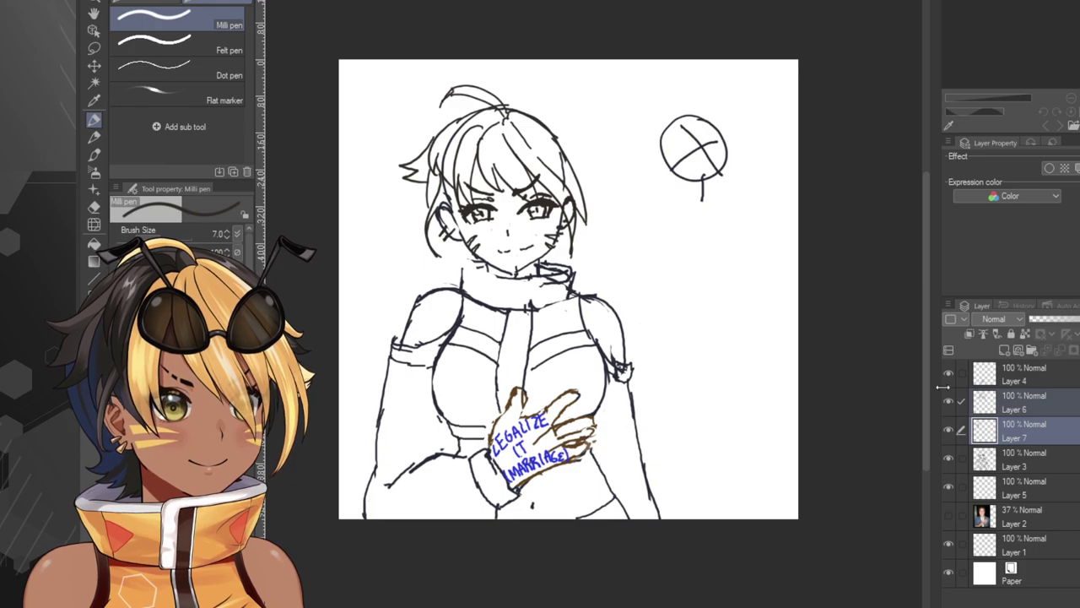
left_click(989, 406)
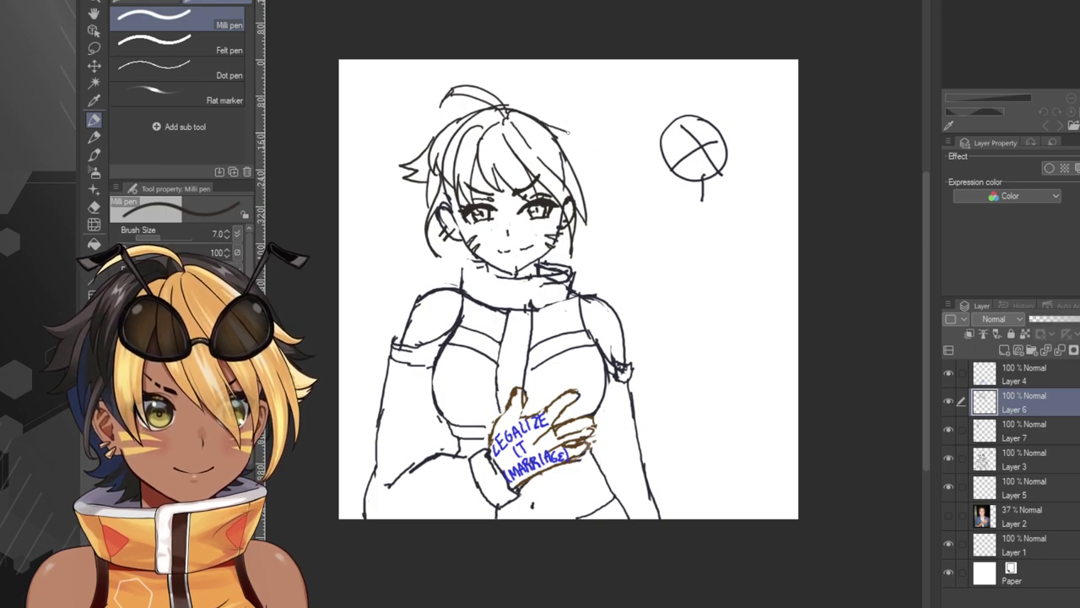
left_click_drag(567, 132, 602, 137)
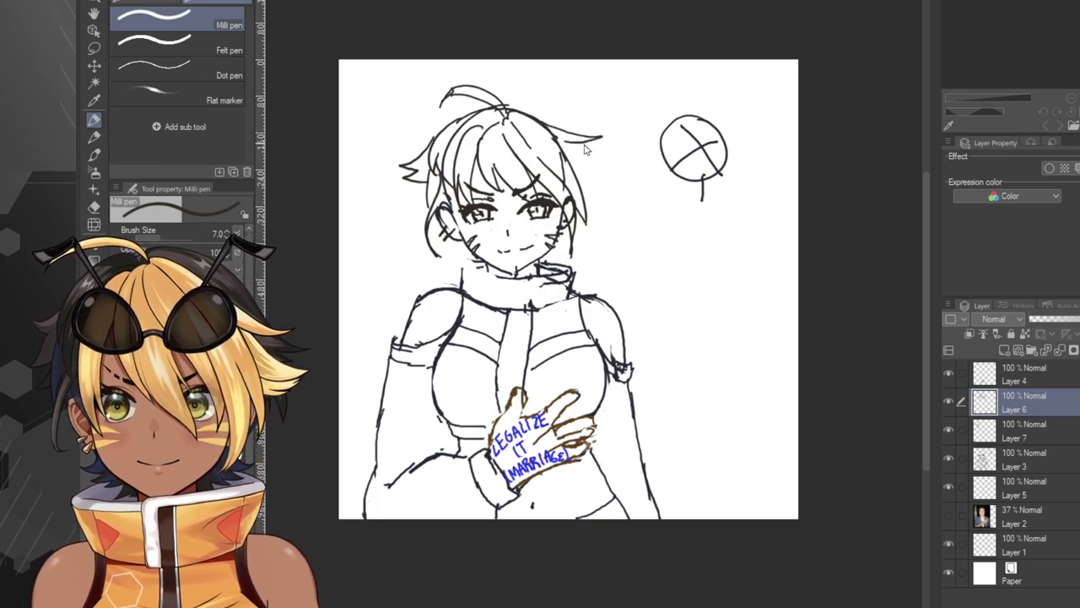
key("ctrl+z")
mouse_move(505, 108)
left_mouse_down()
mouse_move(621, 143)
mouse_move(596, 149)
mouse_move(614, 149)
mouse_move(508, 107)
left_mouse_up()
key("ctrl+z")
key("ctrl+z")
key("ctrl+z")
key("ctrl+z")
key("ctrl+z")
key("ctrl+z")
key("ctrl+z")
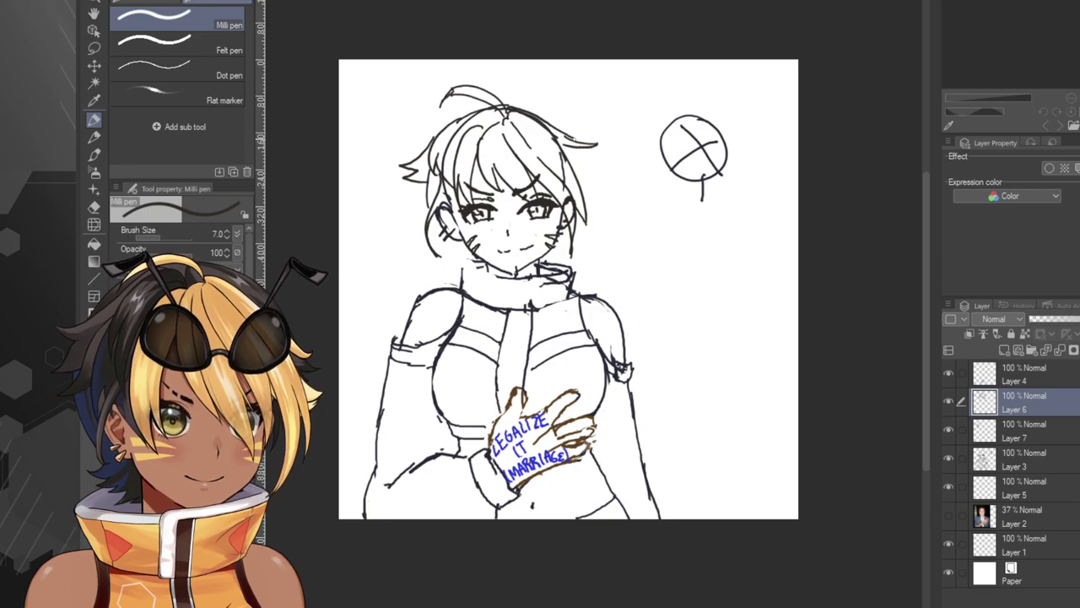
left_click_drag(579, 139, 601, 143)
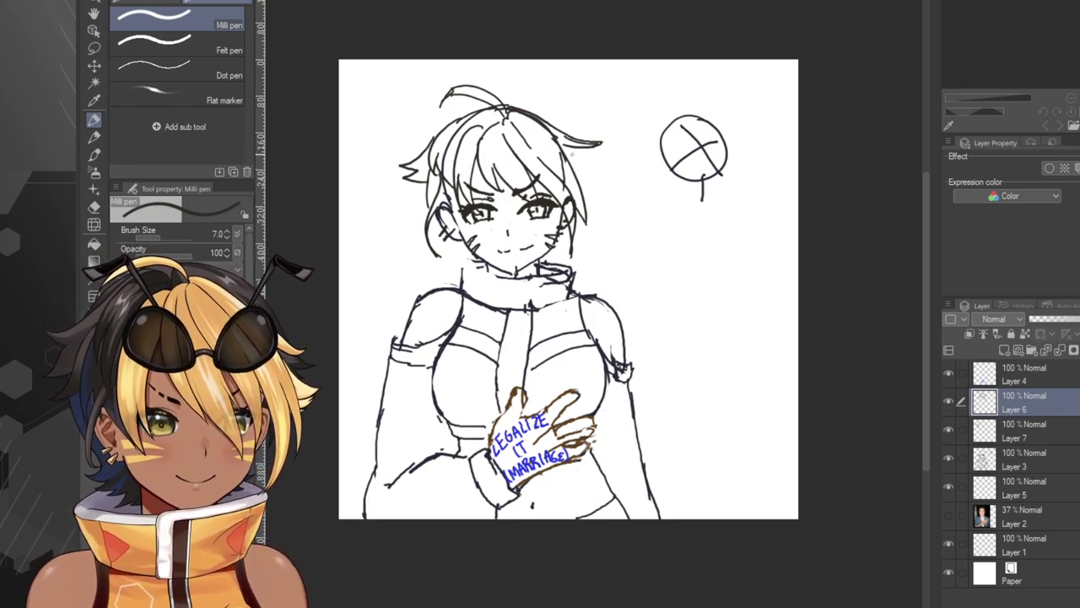
Draw the lower hair spikes on the right side of the head, adding the middle strokes between the tips on Layer 4.
mouse_move(576, 152)
left_mouse_down()
mouse_move(608, 180)
mouse_move(582, 196)
left_mouse_up()
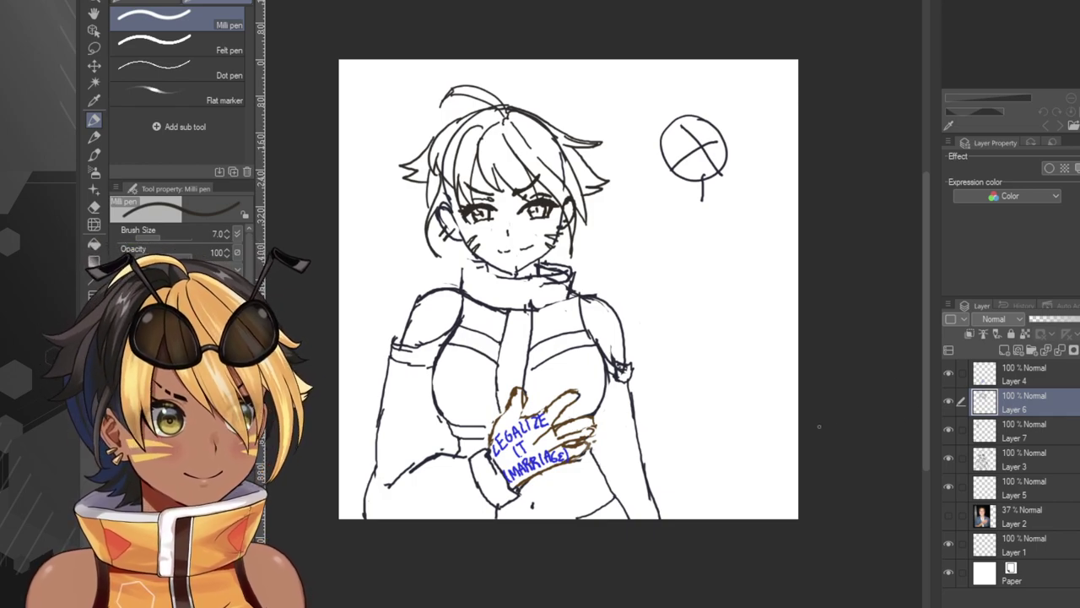
left_click(1024, 375)
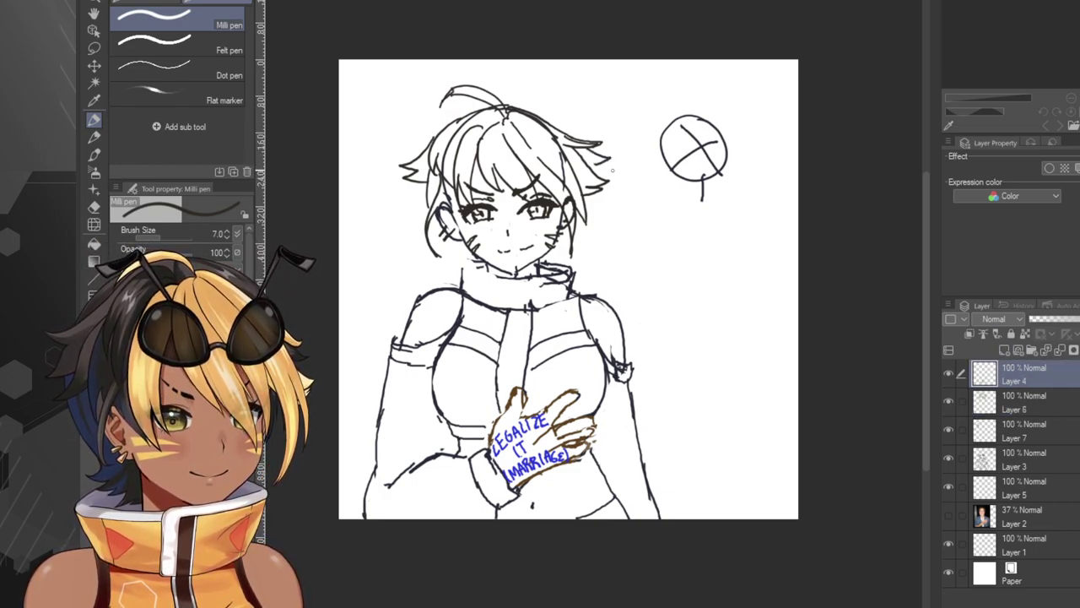
mouse_move(592, 146)
left_mouse_down()
mouse_move(607, 158)
mouse_move(590, 167)
left_mouse_up()
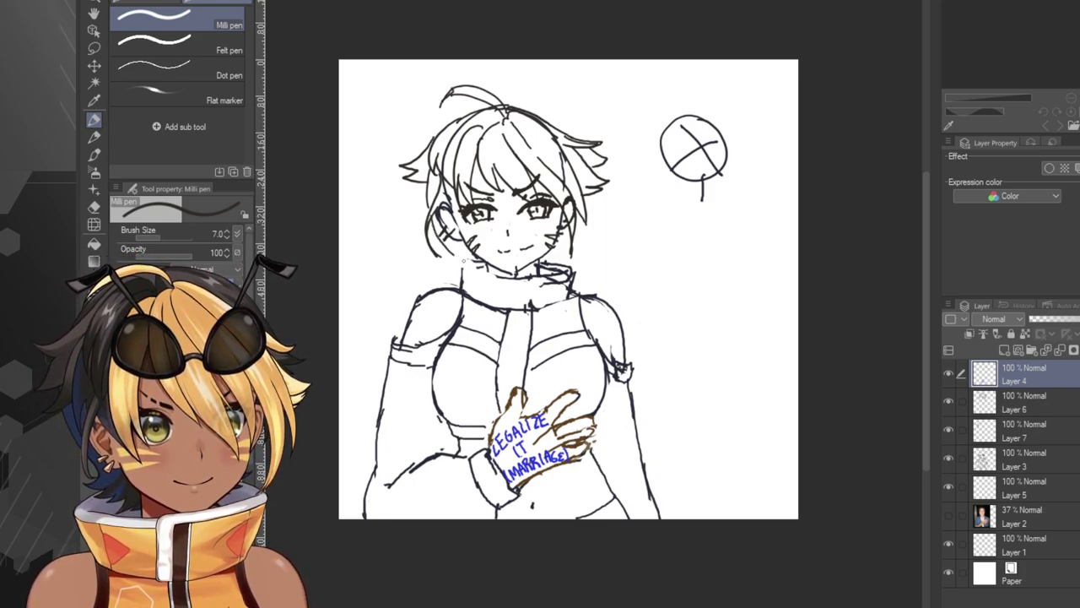
Draw a small pointed tuft of hair below the left ear, beside the neck, retrying its first stroke.
left_click_drag(444, 232, 460, 259)
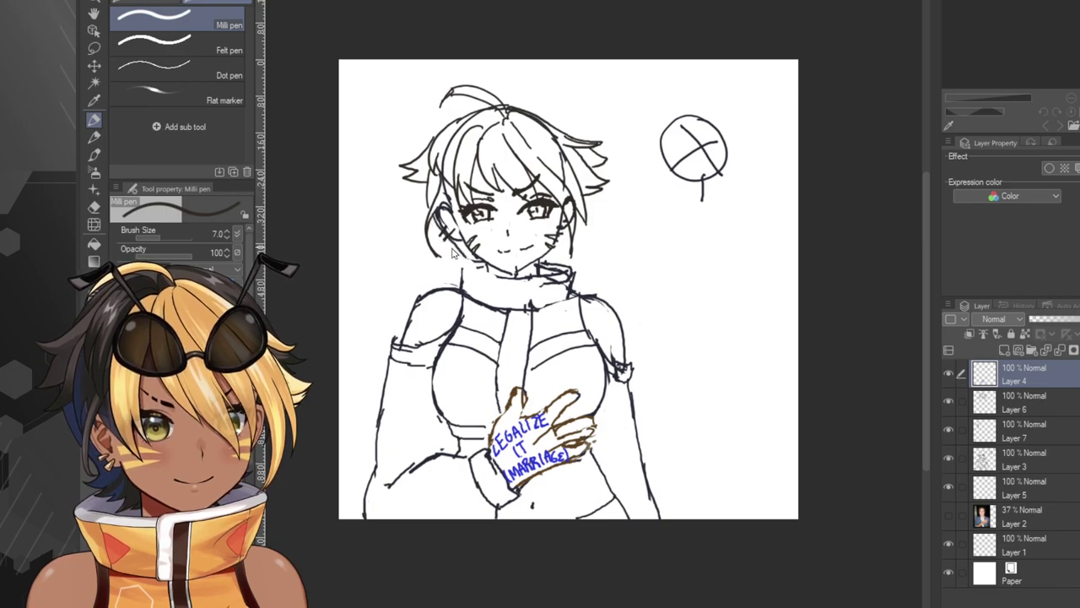
key("ctrl+z")
mouse_move(432, 215)
left_mouse_down()
mouse_move(459, 256)
mouse_move(446, 267)
mouse_move(457, 265)
mouse_move(452, 274)
left_mouse_up()
left_click_drag(452, 274, 462, 270)
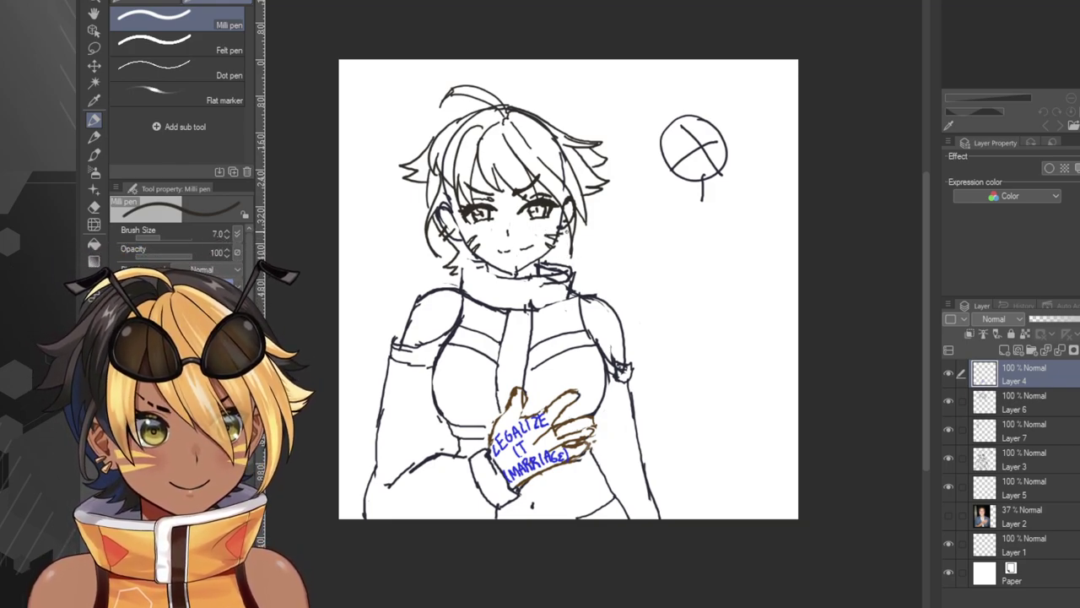
Draw the short hair ends beside the neck below the right ear, retrying the strokes.
left_click_drag(567, 230, 562, 269)
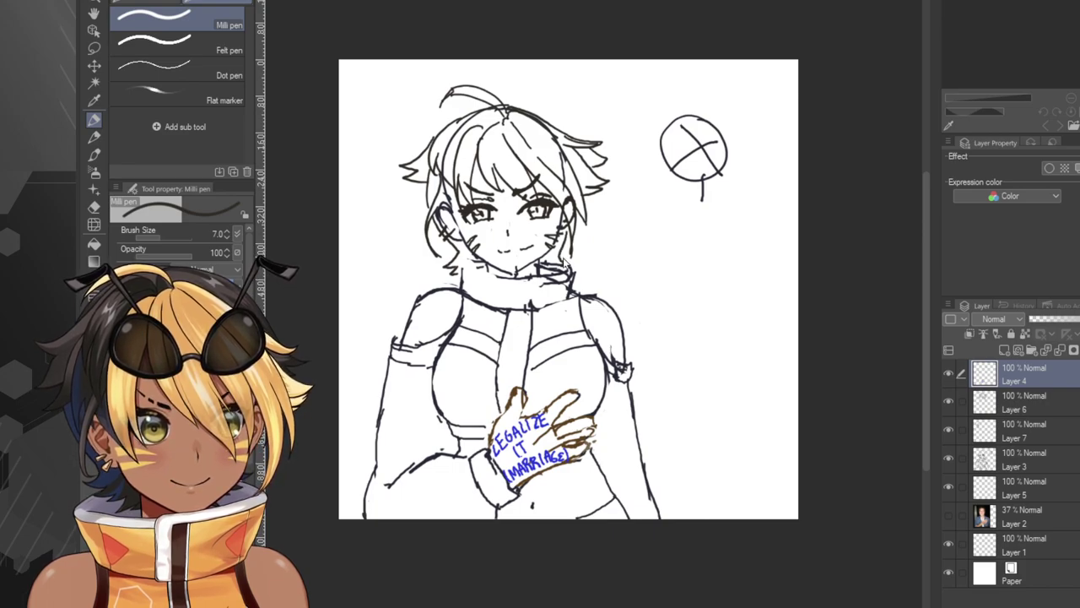
key("ctrl+z")
key("ctrl+z")
left_click_drag(566, 230, 553, 266)
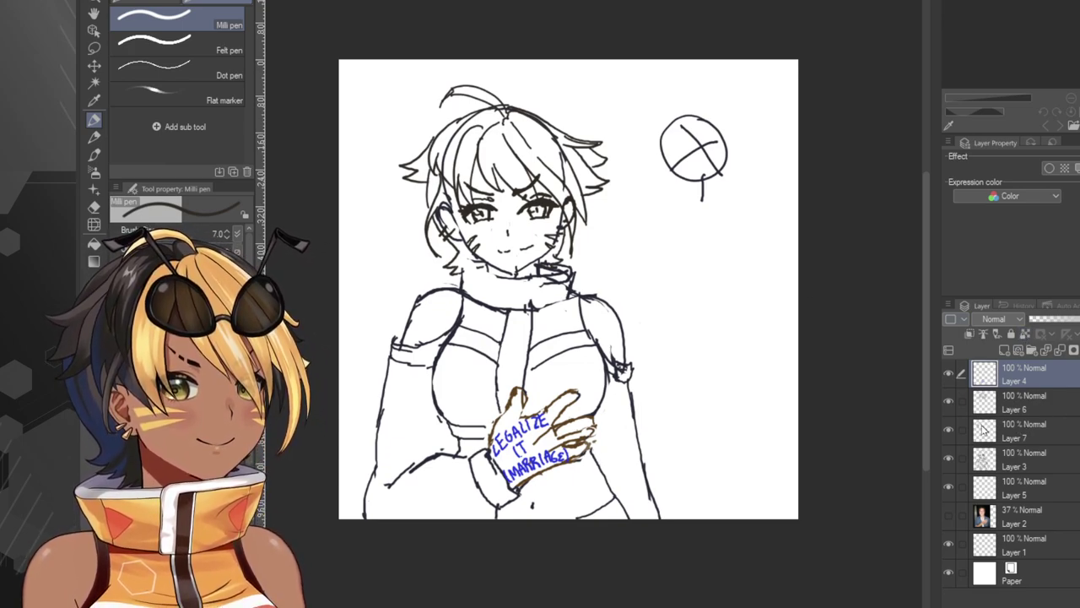
Add the collar's upper edge line beneath the chin on Layer 3.
left_click(1018, 459)
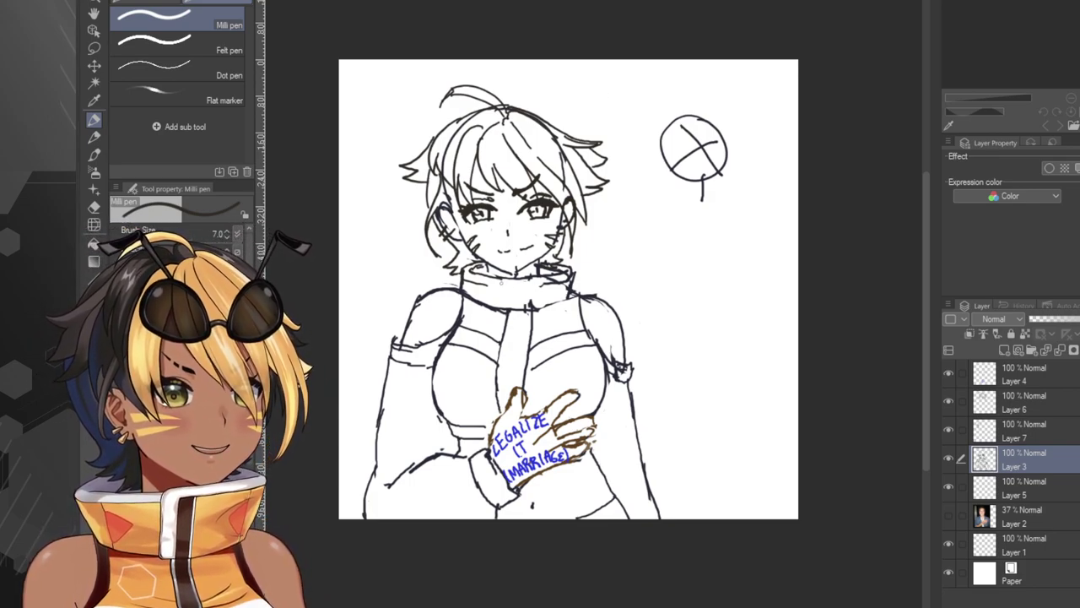
left_click_drag(482, 286, 544, 285)
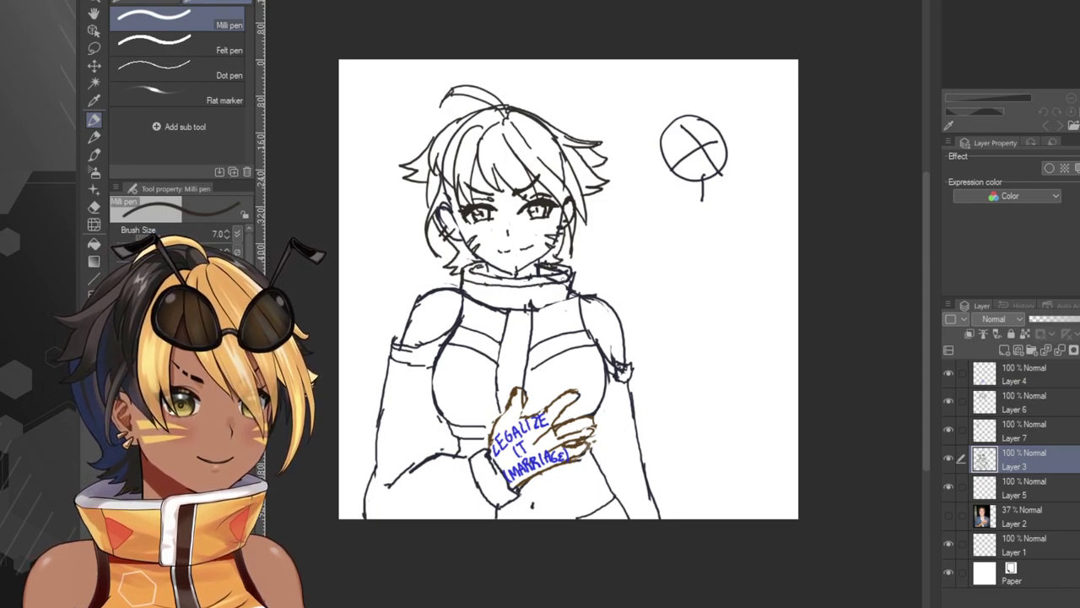
key("ctrl+z")
key("ctrl+z")
left_click_drag(468, 286, 532, 293)
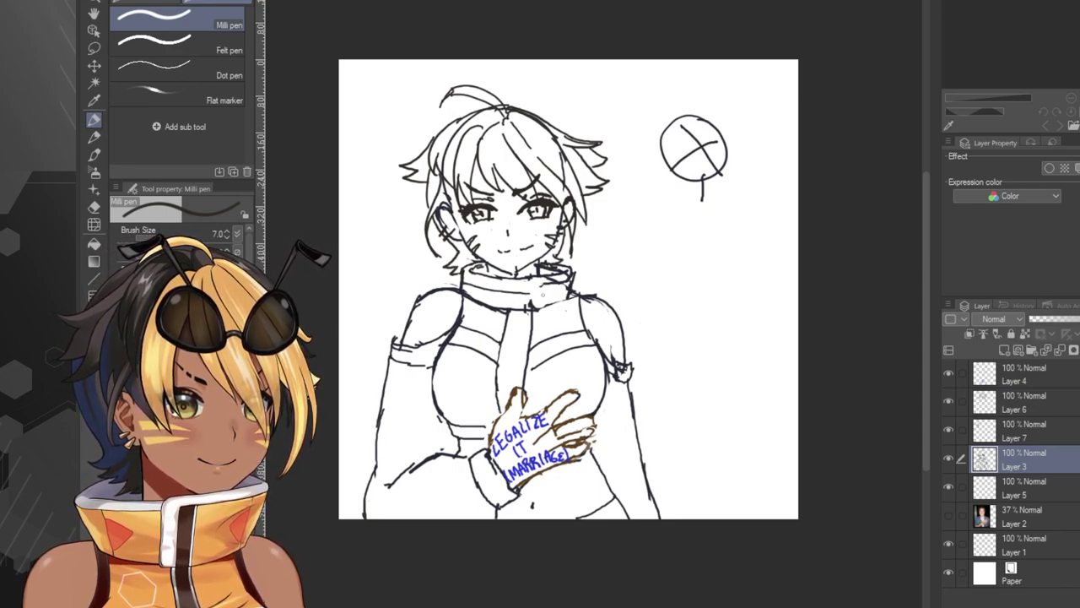
key("ctrl+z")
left_click_drag(466, 283, 534, 292)
key("ctrl+z")
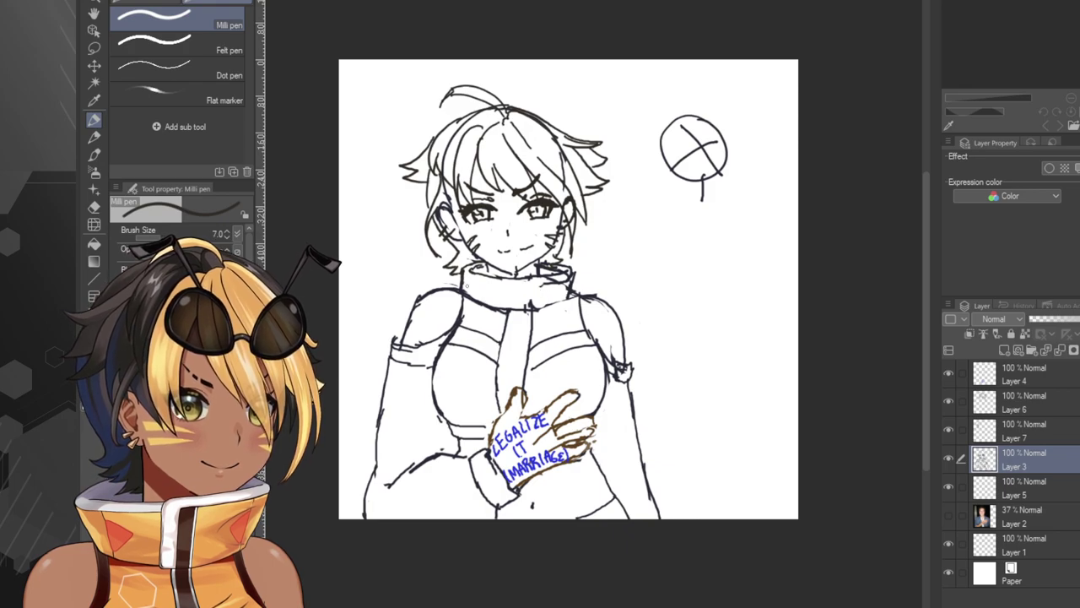
left_click_drag(464, 287, 568, 290)
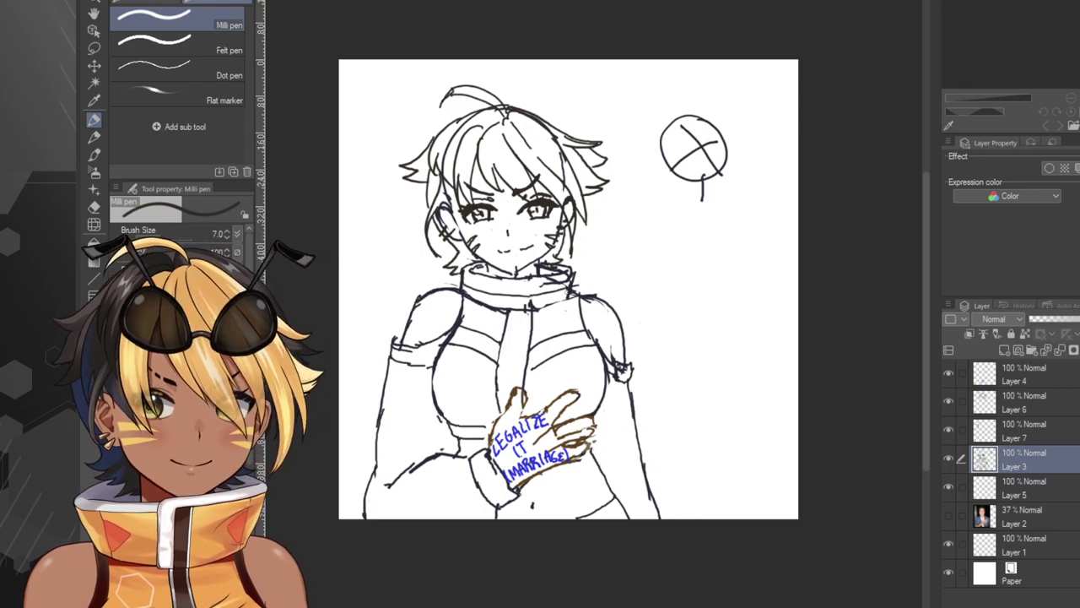
key("ctrl+z")
key("ctrl+z")
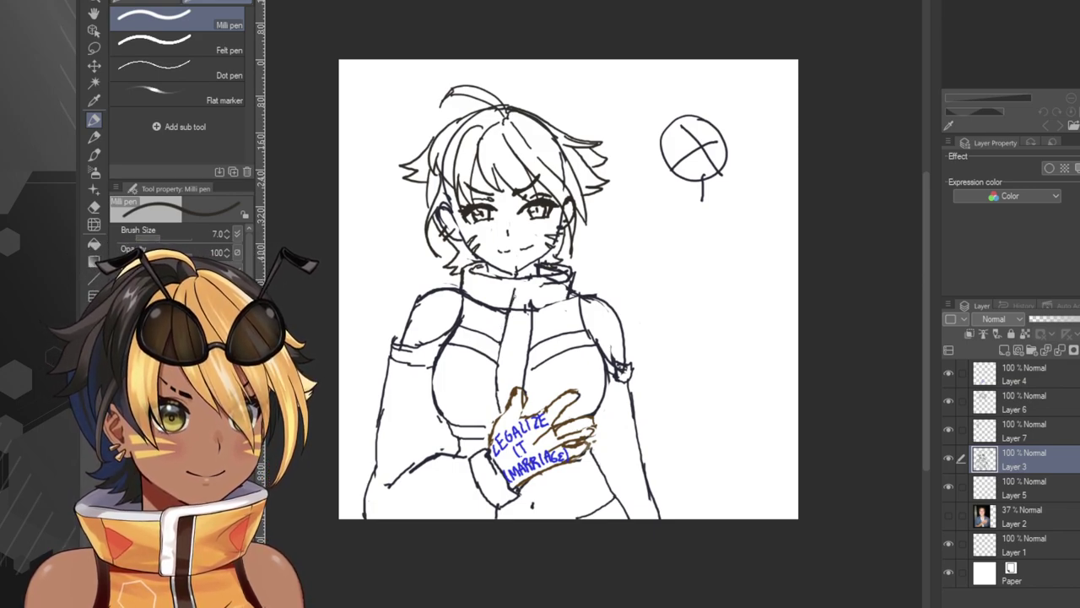
key("ctrl+z")
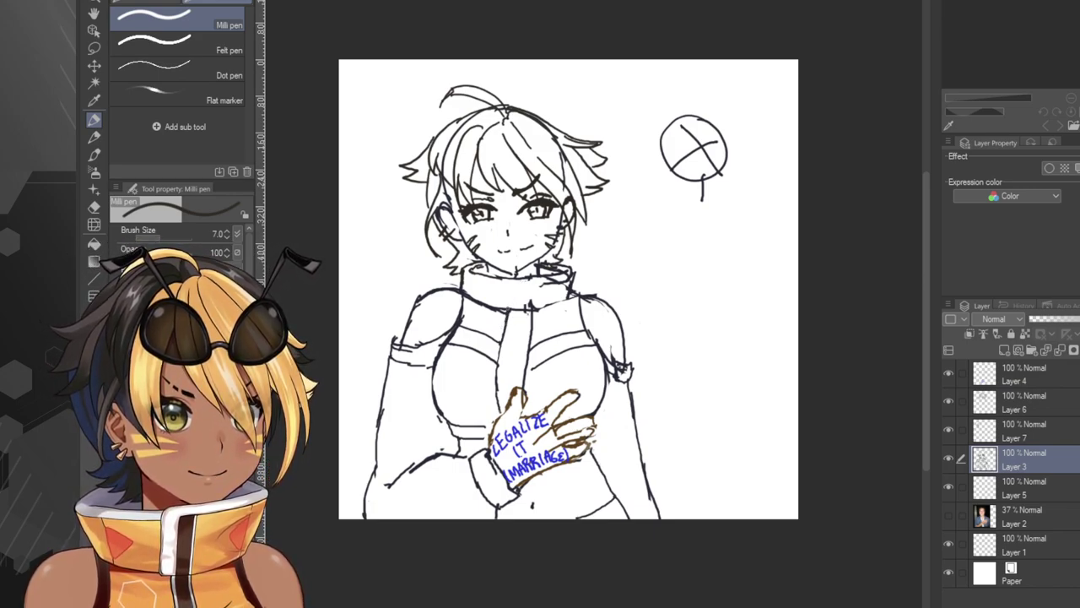
Draw the collar's front flap, and erase and redraw the collar's edge on the character's left side with the Milli pen.
left_click_drag(507, 312, 508, 285)
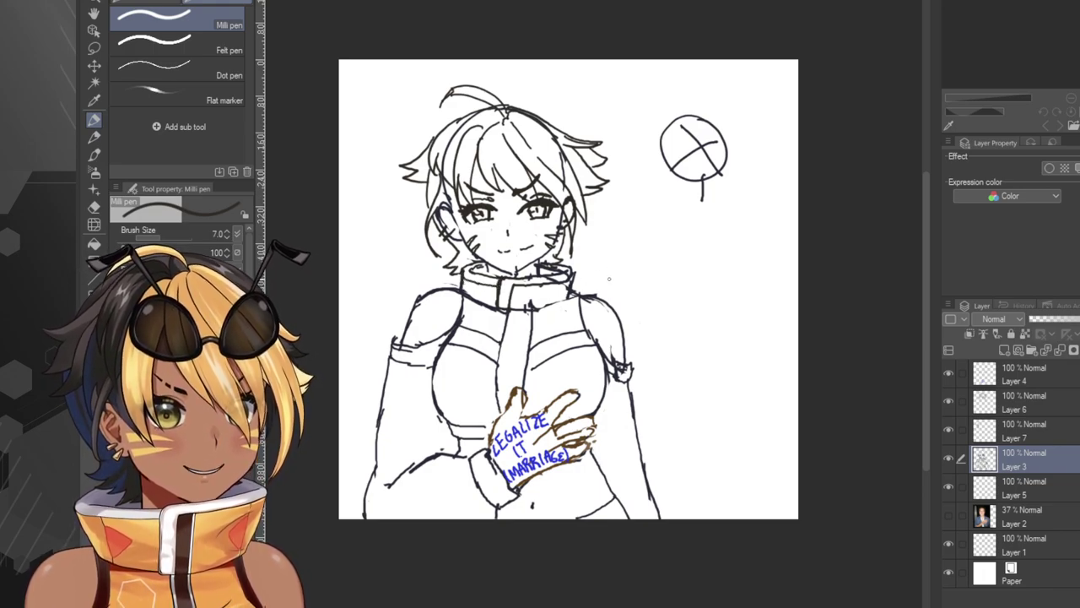
left_click(96, 207)
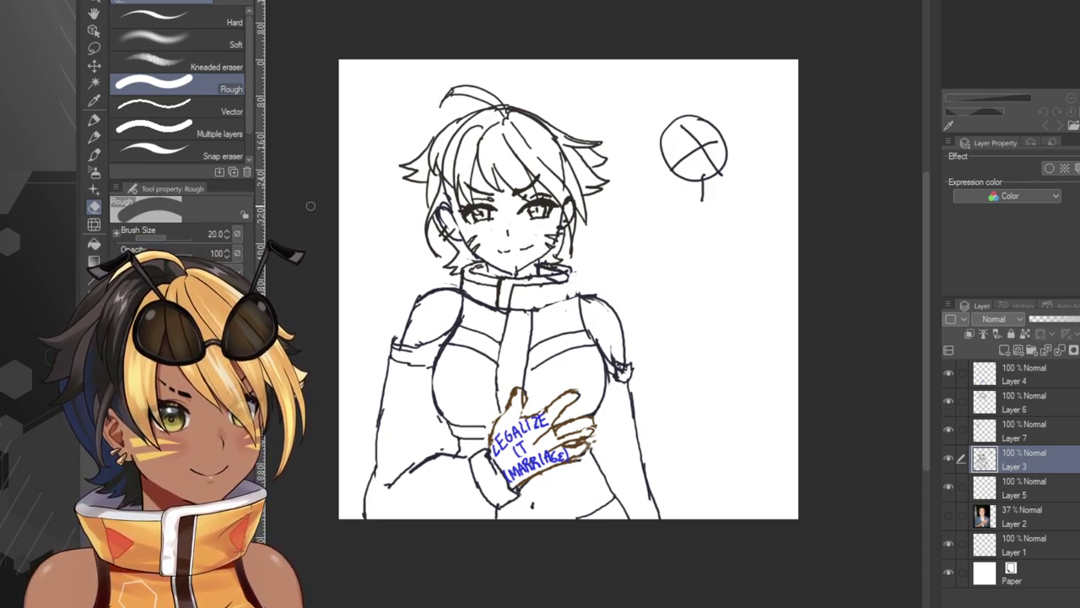
left_click(94, 119)
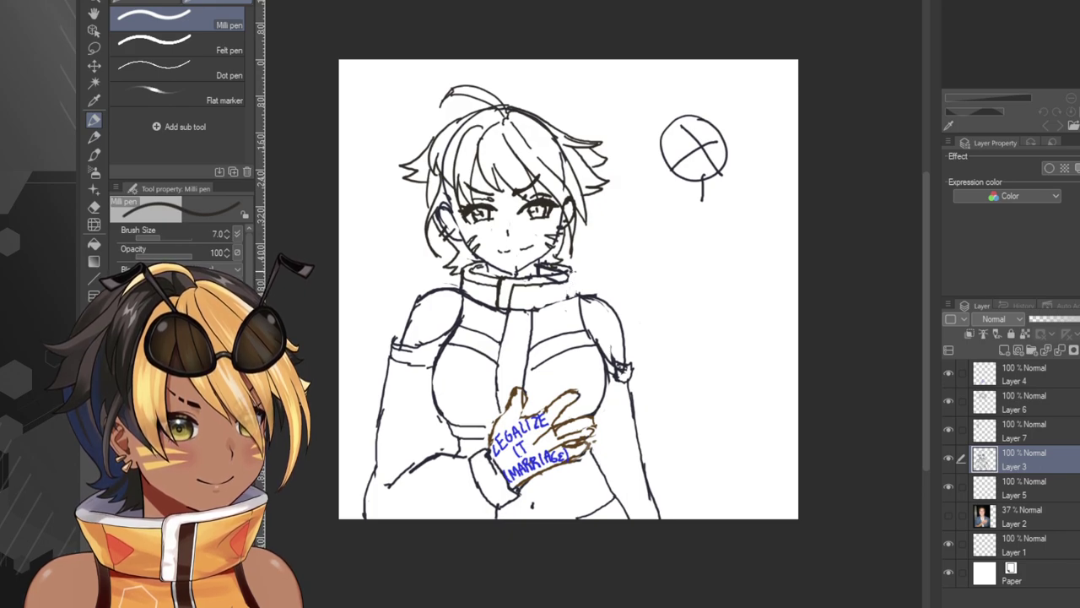
left_click_drag(565, 268, 573, 300)
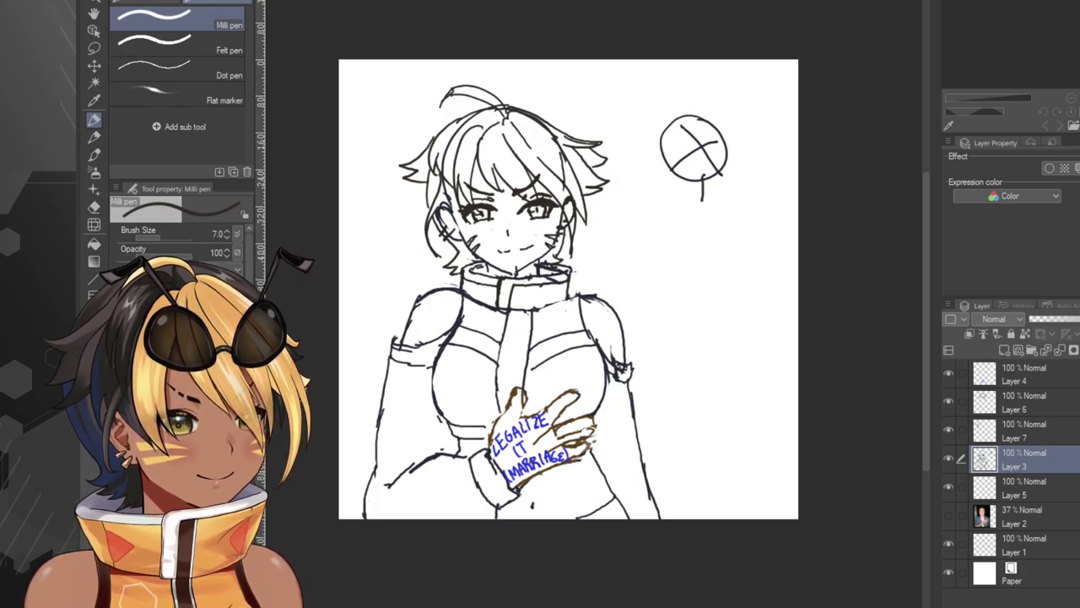
Erase the rough outline of the character's left shoulder and redraw it as a clean curve from the collar to the arm.
left_click_drag(569, 299, 582, 300)
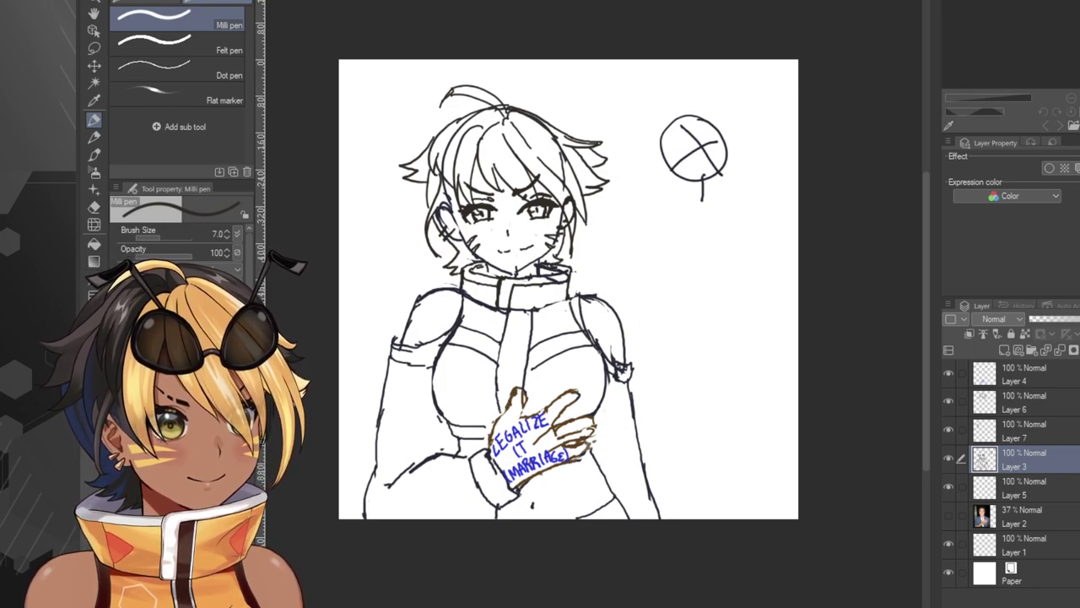
left_click(94, 206)
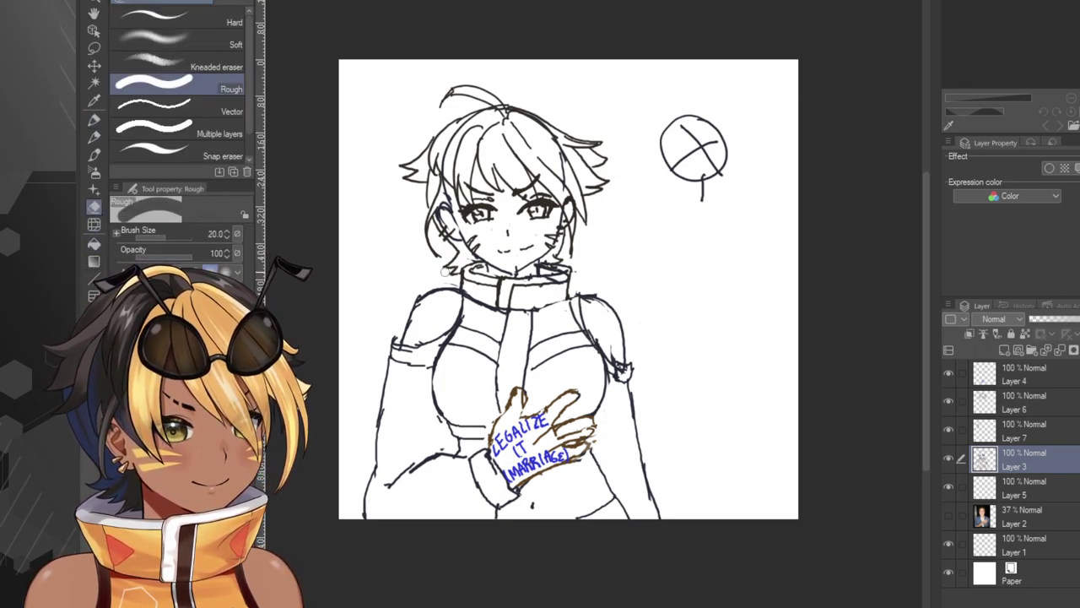
mouse_move(578, 305)
left_mouse_down()
mouse_move(615, 315)
mouse_move(604, 305)
mouse_move(592, 324)
mouse_move(604, 349)
mouse_move(596, 302)
mouse_move(623, 322)
mouse_move(582, 294)
left_mouse_up()
left_click(94, 119)
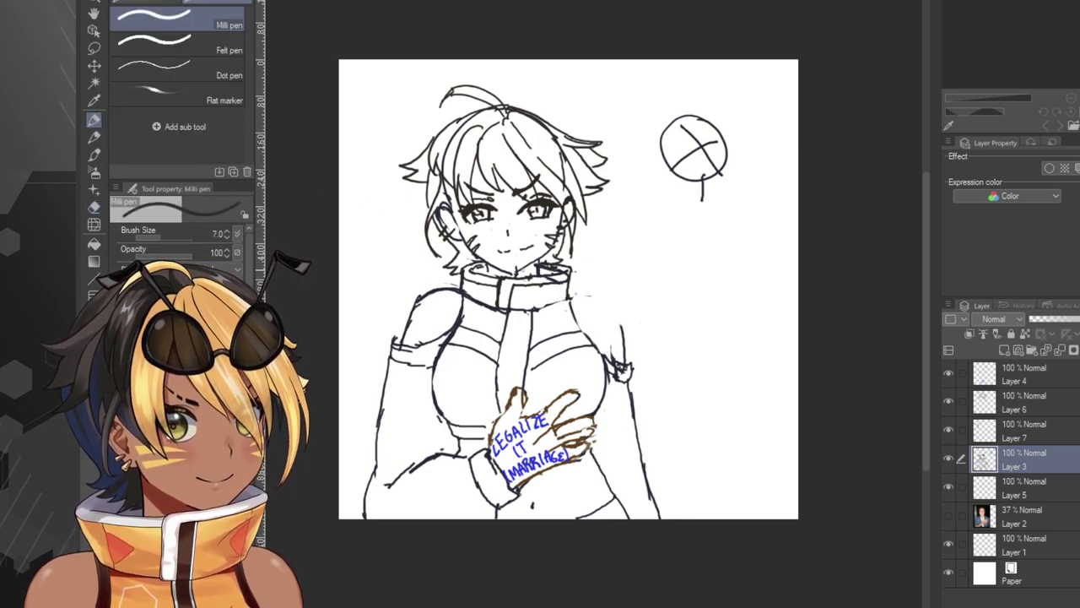
mouse_move(570, 300)
left_mouse_down()
mouse_move(592, 297)
mouse_move(628, 337)
mouse_move(625, 354)
mouse_move(596, 305)
mouse_move(567, 297)
mouse_move(629, 365)
mouse_move(606, 299)
mouse_move(571, 298)
left_mouse_up()
key("ctrl+z")
key("ctrl+z")
key("ctrl+z")
key("ctrl+z")
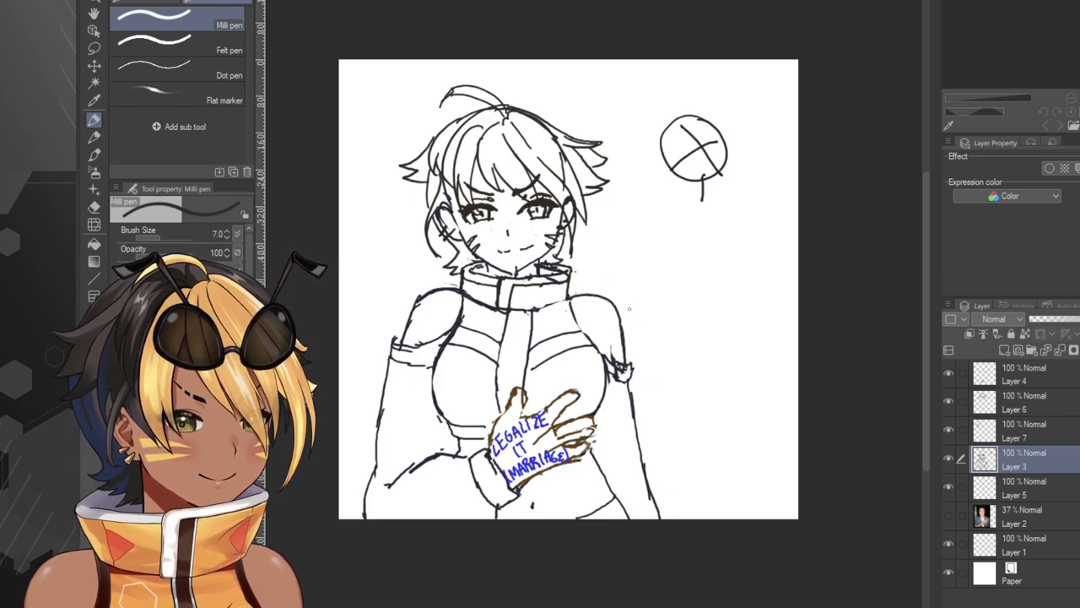
Erase the scribbled cuff on the character's left arm and redraw it as a sleeve band across the arm.
left_click(94, 207)
mouse_move(615, 353)
left_mouse_down()
mouse_move(624, 379)
mouse_move(633, 365)
mouse_move(621, 363)
left_mouse_up()
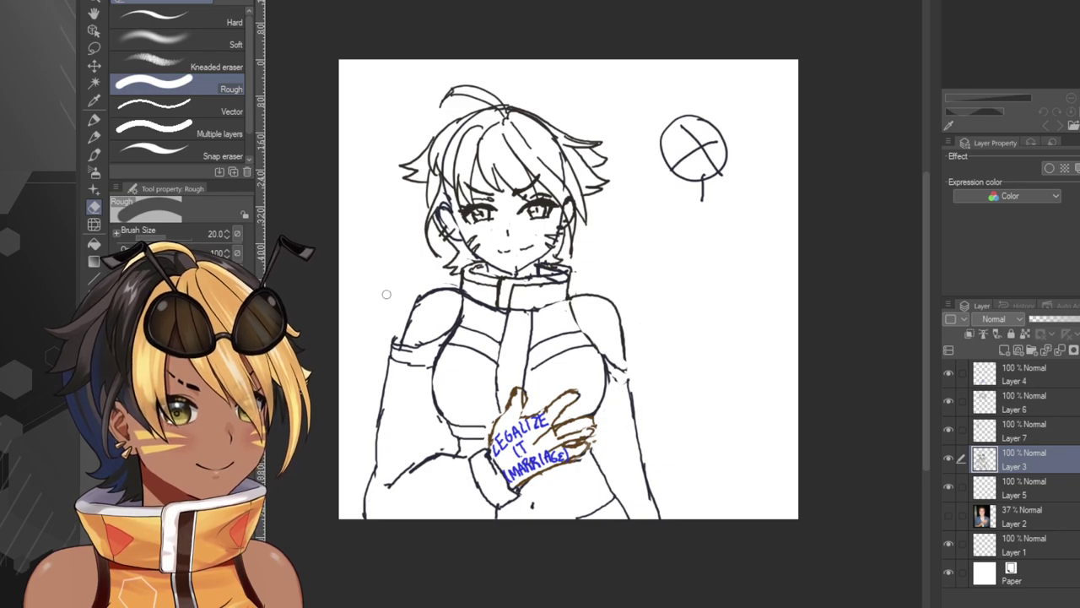
left_click(94, 118)
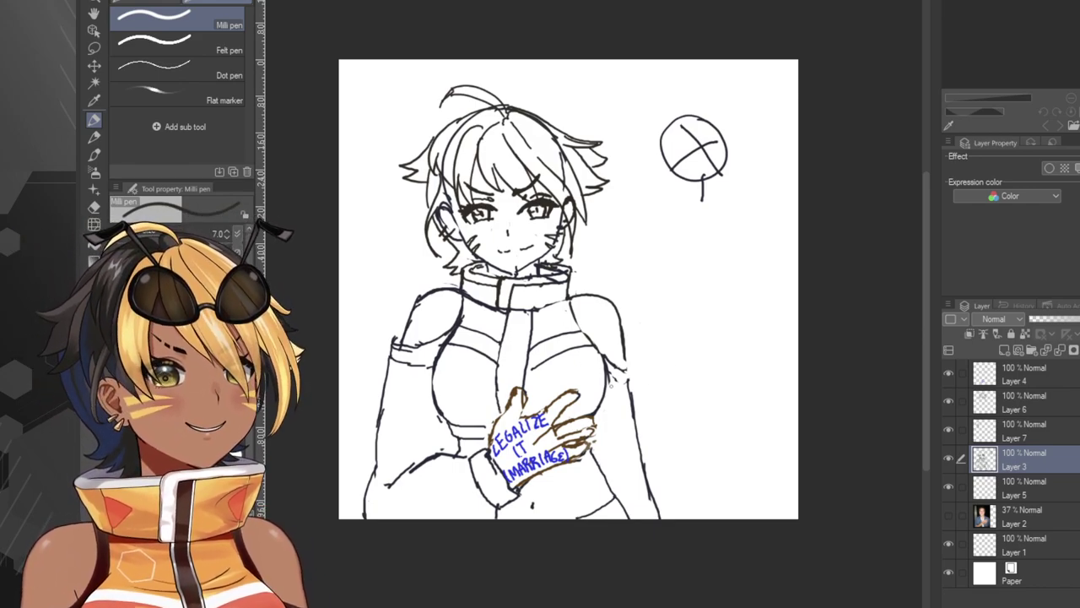
left_click_drag(608, 383, 631, 395)
key("ctrl+z")
key("ctrl+z")
key("ctrl+z")
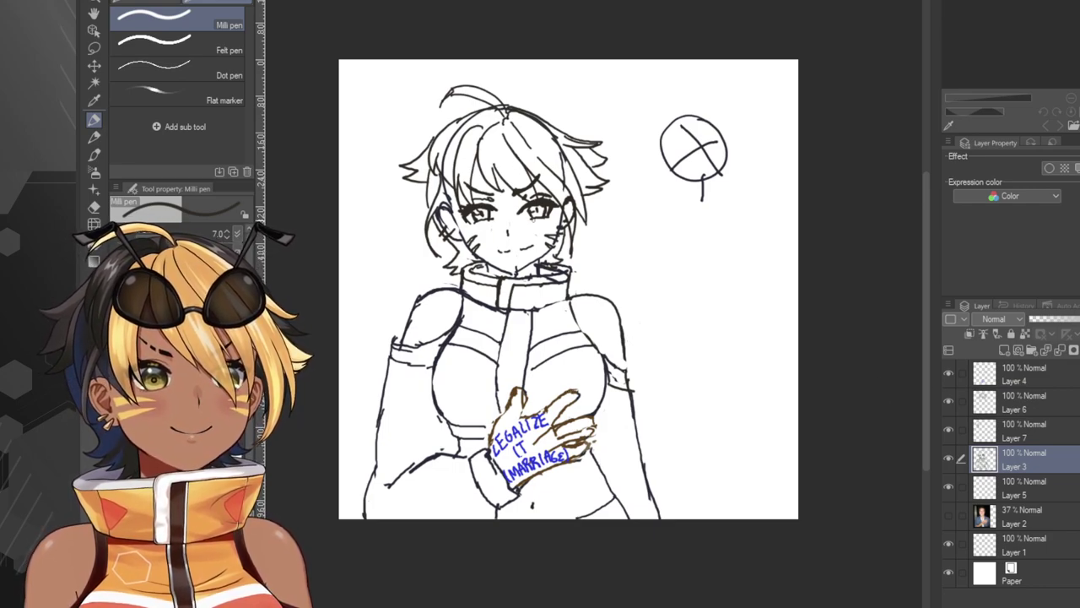
left_click_drag(558, 221, 532, 230)
left_click_drag(553, 227, 535, 235)
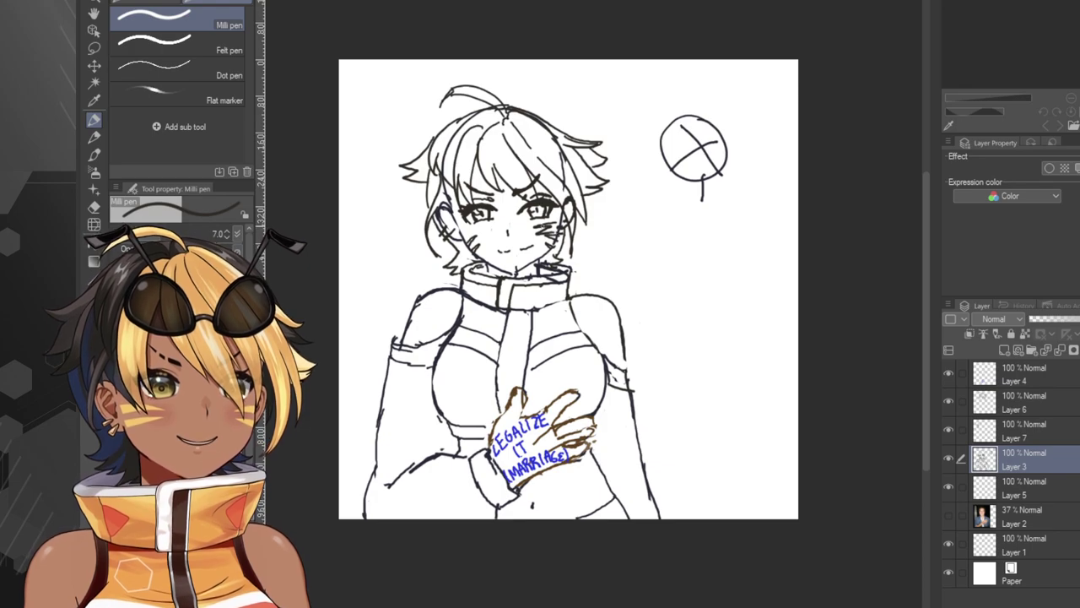
key("ctrl+z")
key("ctrl+z")
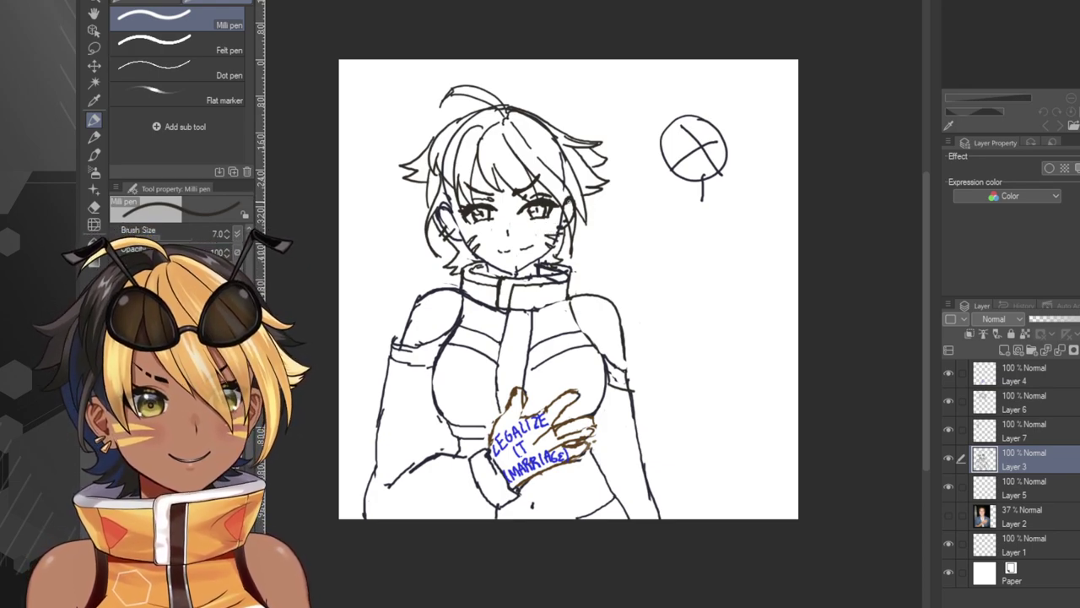
Set the Rough eraser's brush size to 7 and undo the last edits to the line art.
key("e")
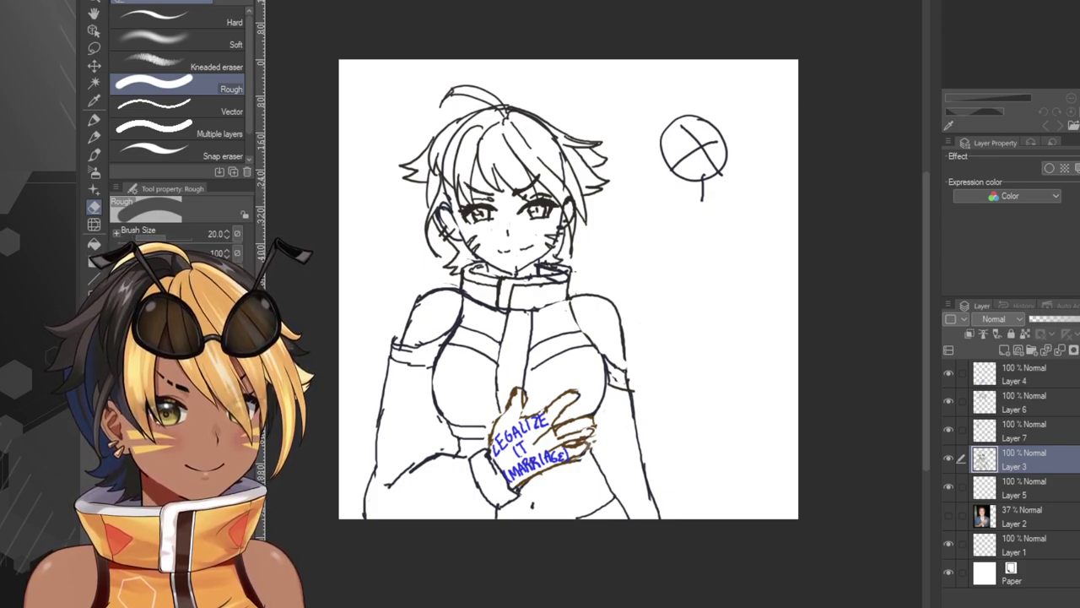
left_click(159, 238)
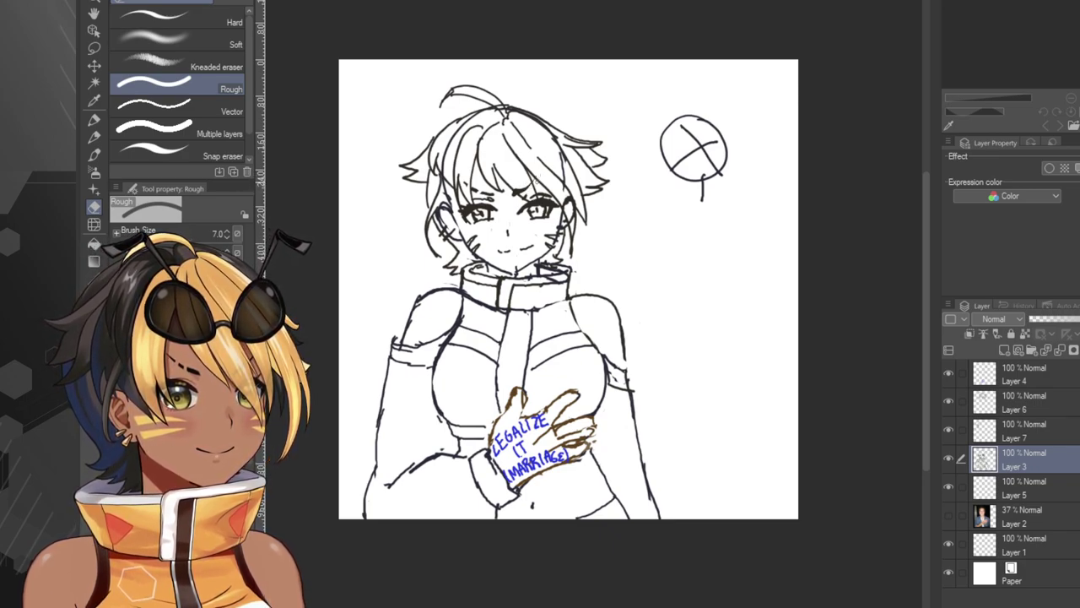
key("ctrl+z")
key("ctrl+z")
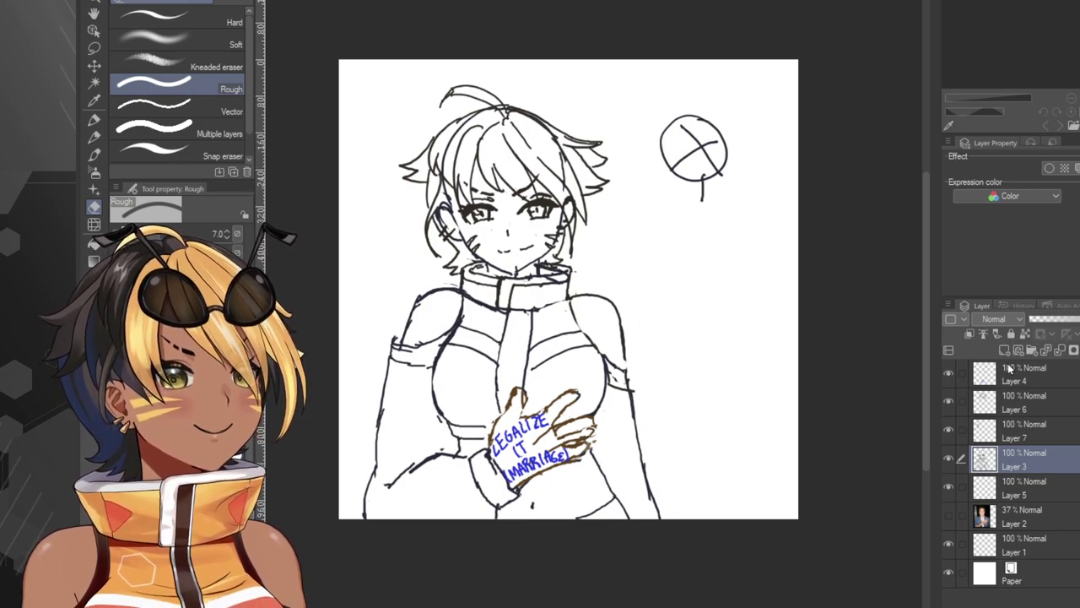
Lock the transparent pixels of Layer 6 and set the Milli pen's brush size to 25.
left_click(960, 488)
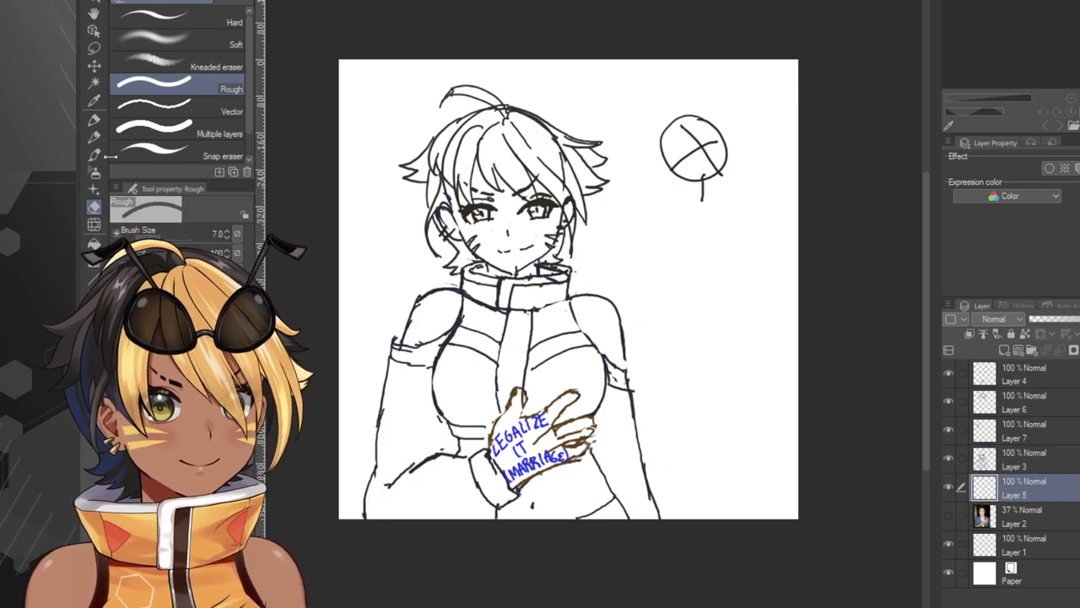
left_click(1011, 403)
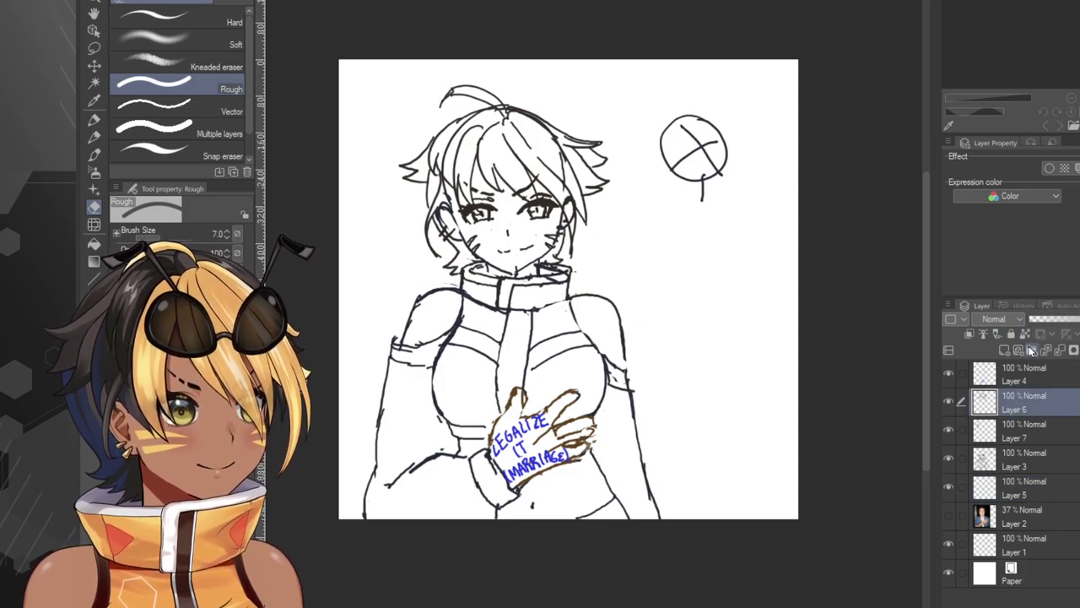
left_click(93, 119)
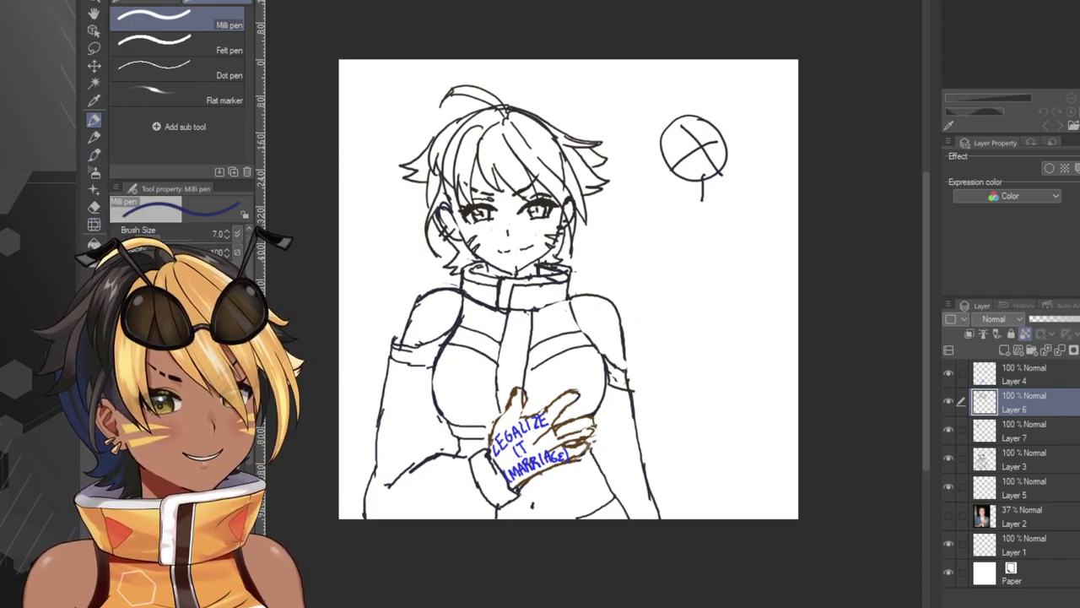
left_click(167, 237)
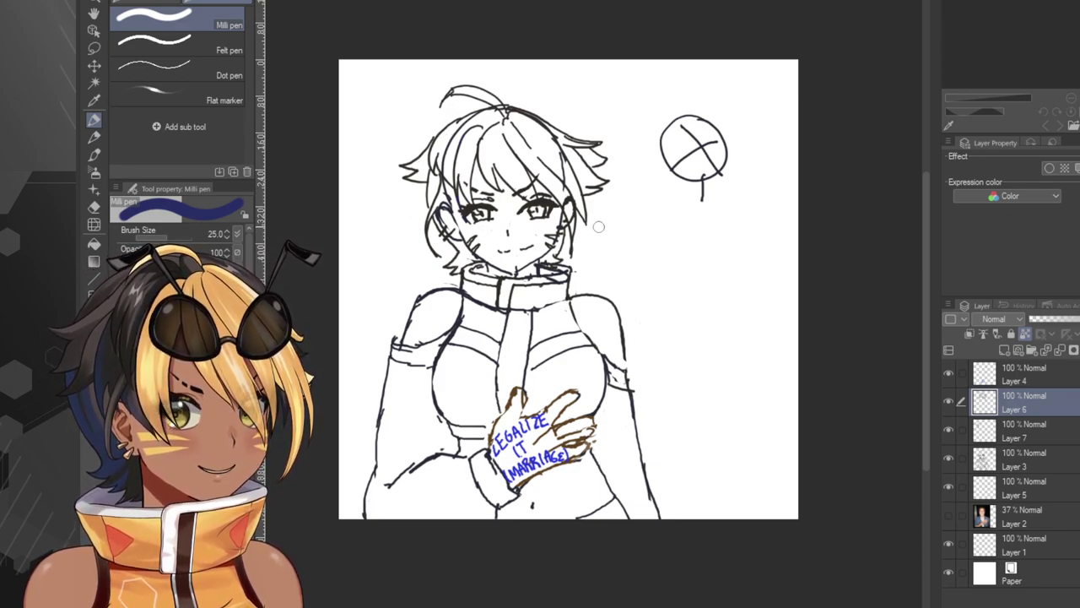
left_click(950, 403)
left_click(951, 404)
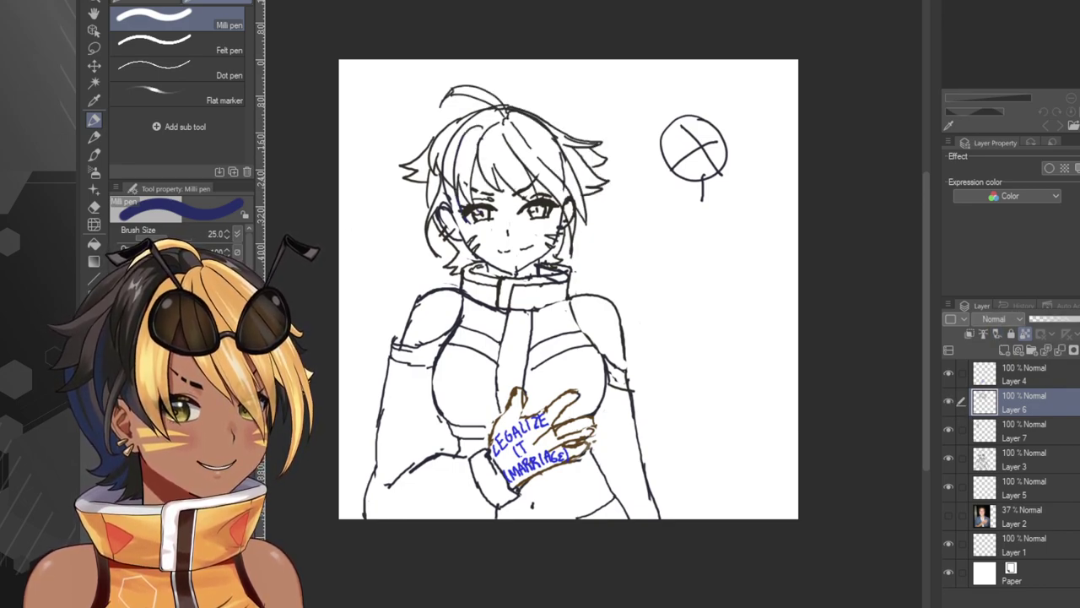
Recolour the line art of the fringe, the top tuft and the blond side locks on Layer 6 golden brown.
left_click(135, 506)
left_click(198, 494)
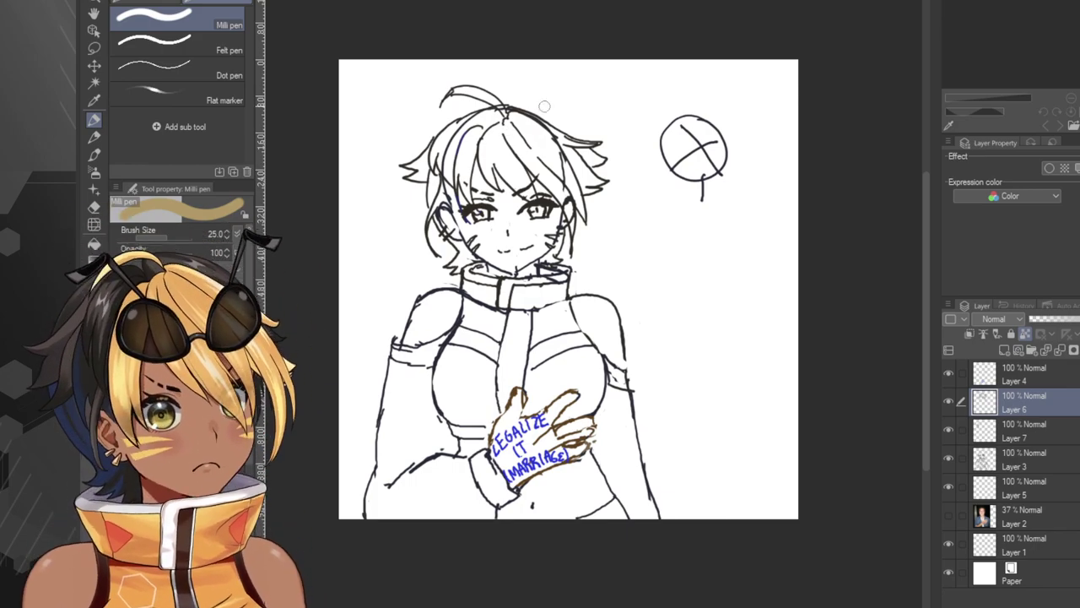
left_click_drag(489, 158, 472, 179)
mouse_move(525, 113)
left_mouse_down()
mouse_move(454, 153)
mouse_move(498, 107)
mouse_move(481, 82)
mouse_move(410, 125)
mouse_move(459, 89)
mouse_move(530, 80)
mouse_move(537, 119)
left_mouse_up()
left_click_drag(497, 167, 461, 211)
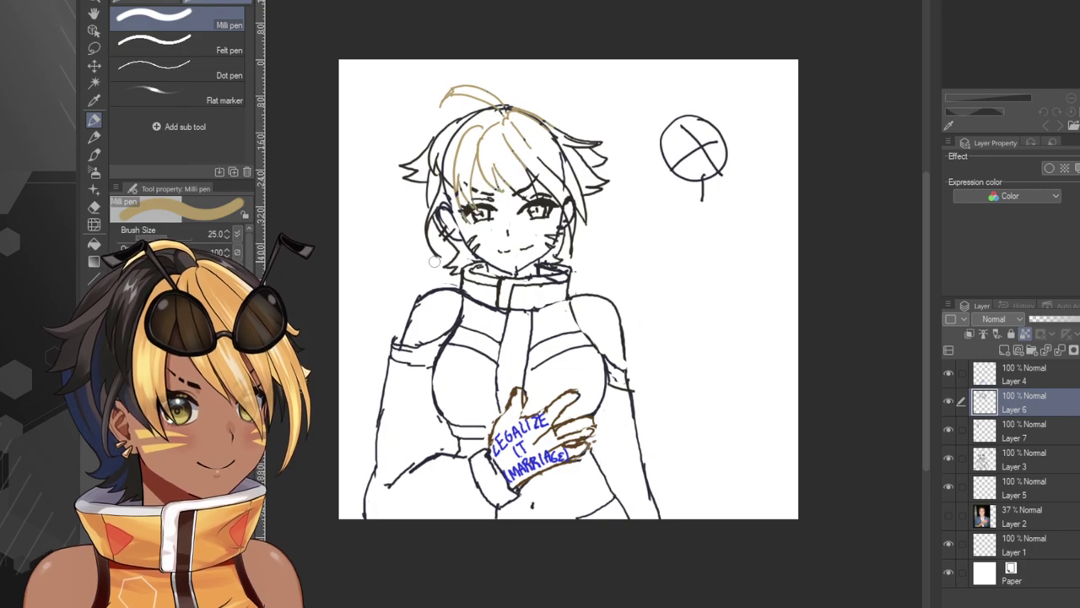
mouse_move(557, 155)
left_mouse_down()
mouse_move(578, 141)
mouse_move(603, 144)
mouse_move(604, 191)
mouse_move(569, 255)
mouse_move(573, 228)
left_mouse_up()
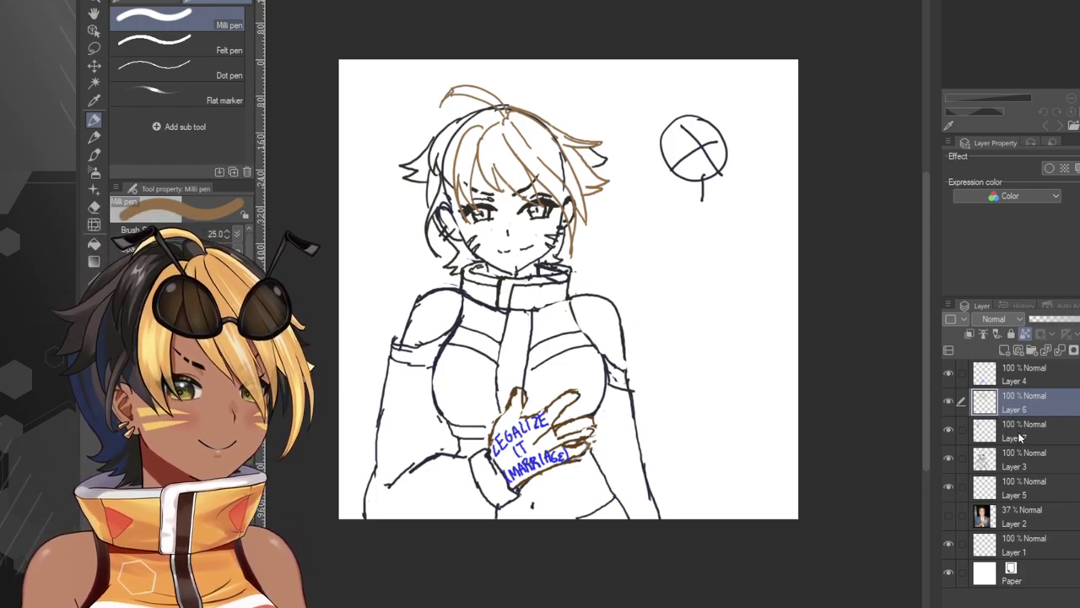
Select Layer 7 and toggle the visibility of Layers 7, 6 and 4 to check which lines each one holds.
left_click(1015, 432)
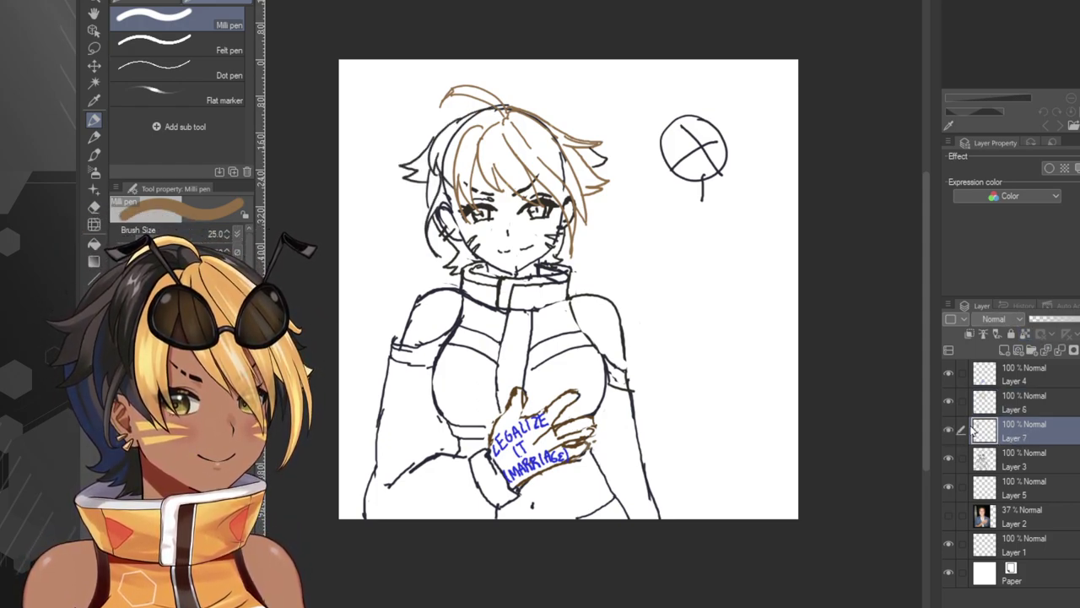
left_click(949, 431)
left_click(949, 431)
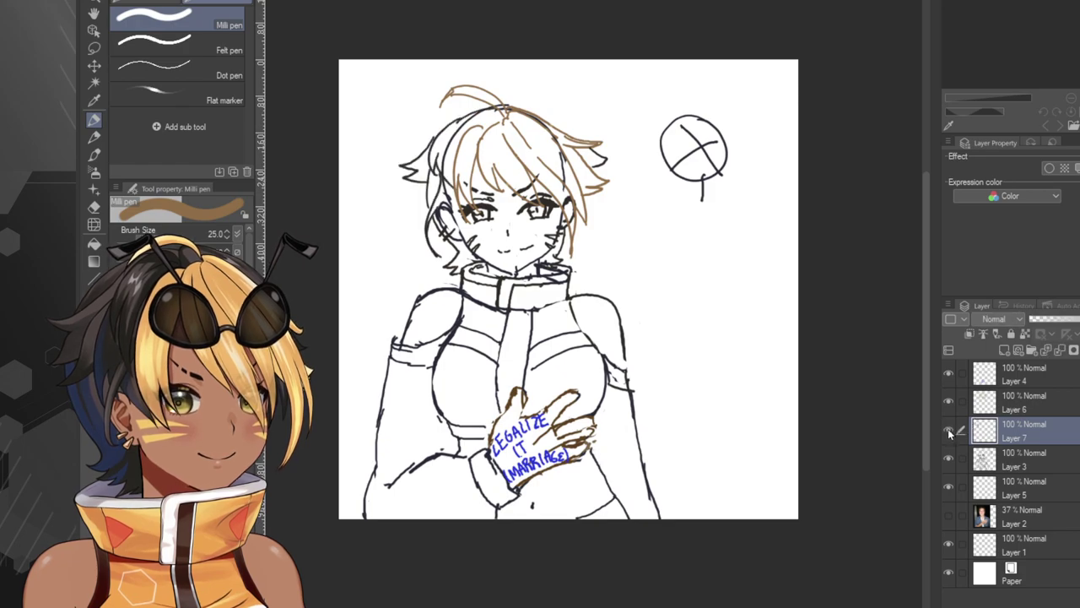
left_click(951, 408)
left_click(951, 408)
left_click(950, 376)
left_click(950, 376)
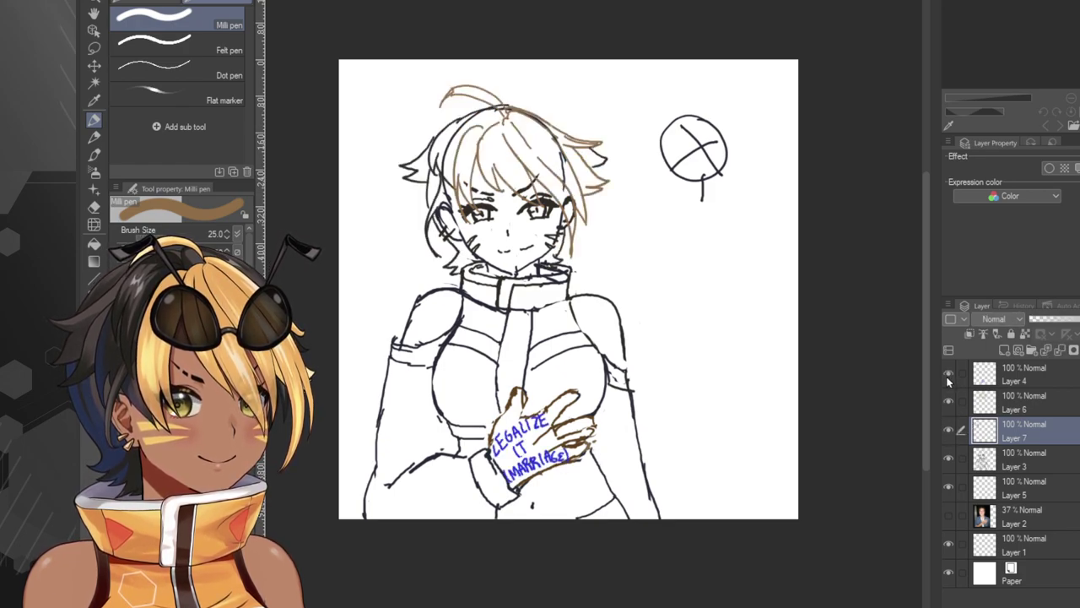
left_click(948, 375)
left_click(949, 375)
left_click(950, 377)
left_click(950, 376)
left_click(950, 377)
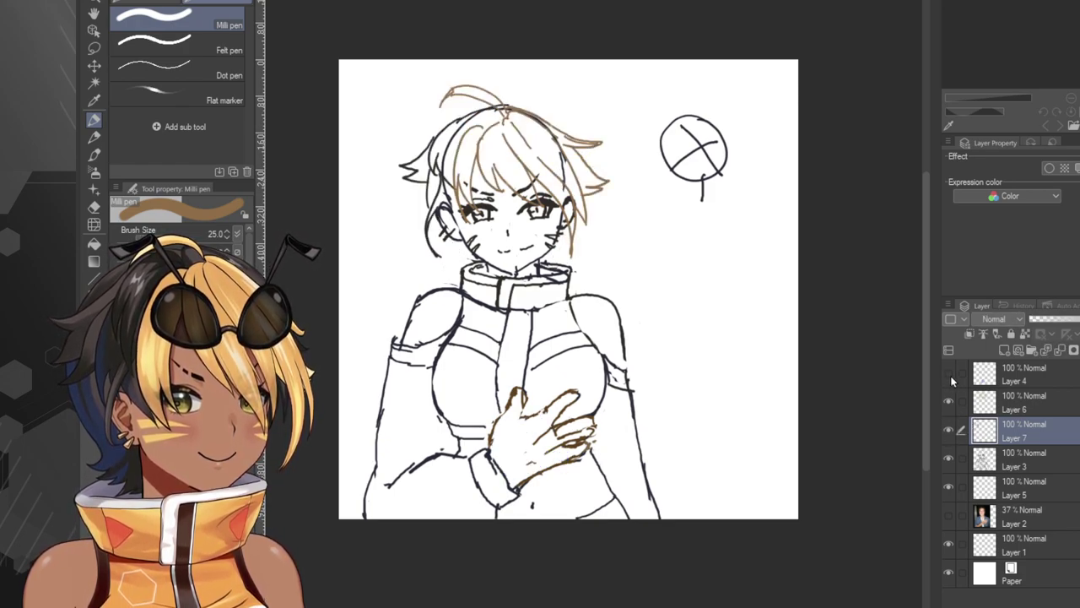
left_click(950, 377)
left_click(949, 430)
left_click(946, 430)
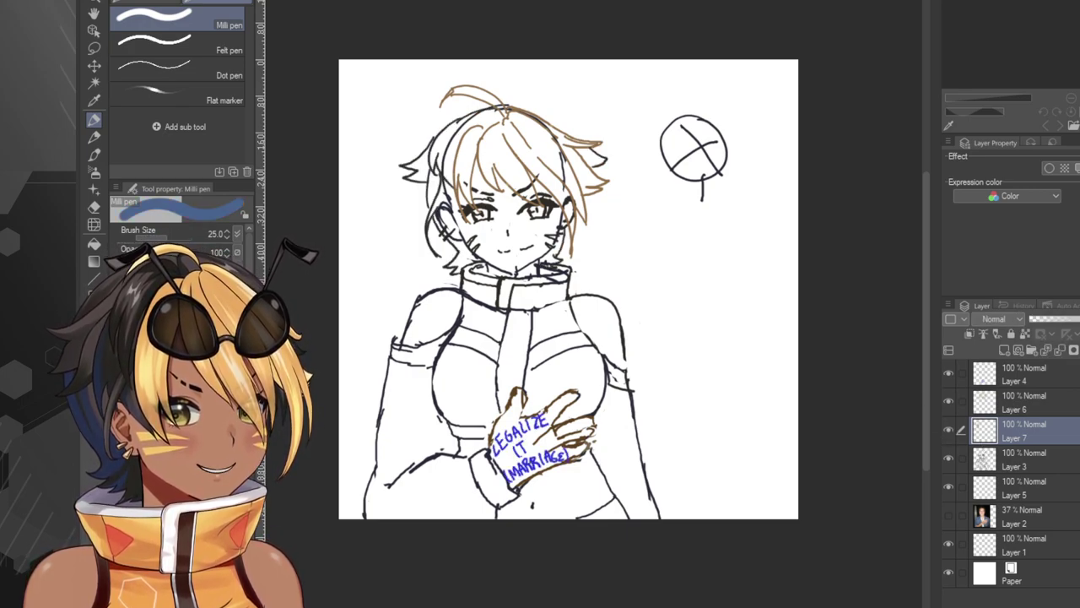
Lock the transparent pixels of Layer 7 and recolour the dark hair's line art on Layers 7 and 4 navy blue.
mouse_move(394, 177)
left_mouse_down()
mouse_move(422, 134)
mouse_move(400, 199)
left_mouse_up()
key("ctrl+z")
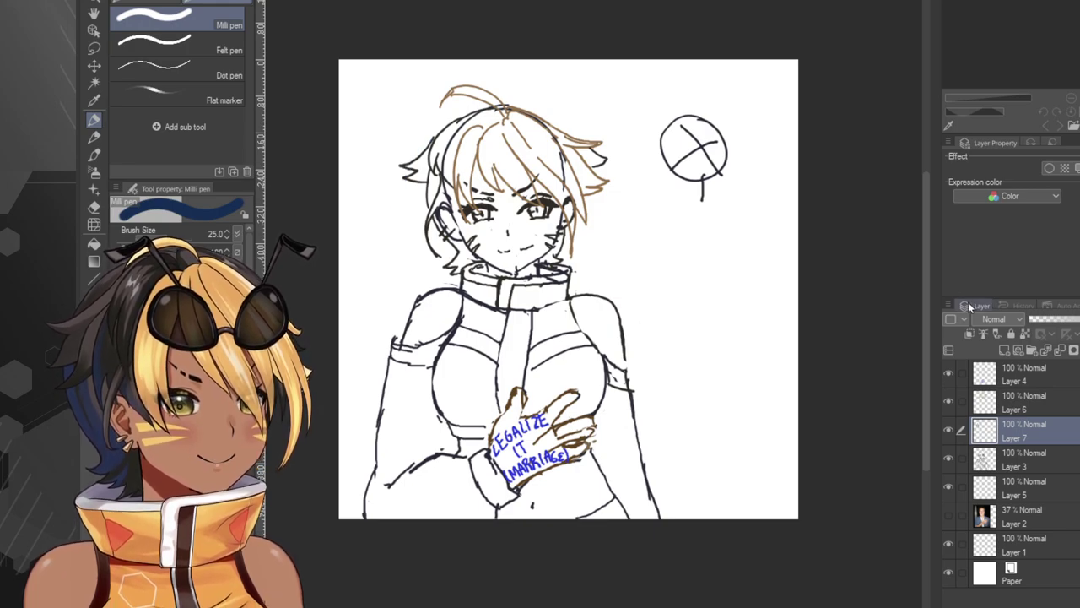
left_click(1026, 336)
mouse_move(400, 211)
left_mouse_down()
mouse_move(445, 164)
mouse_move(433, 255)
mouse_move(478, 112)
mouse_move(430, 265)
left_mouse_up()
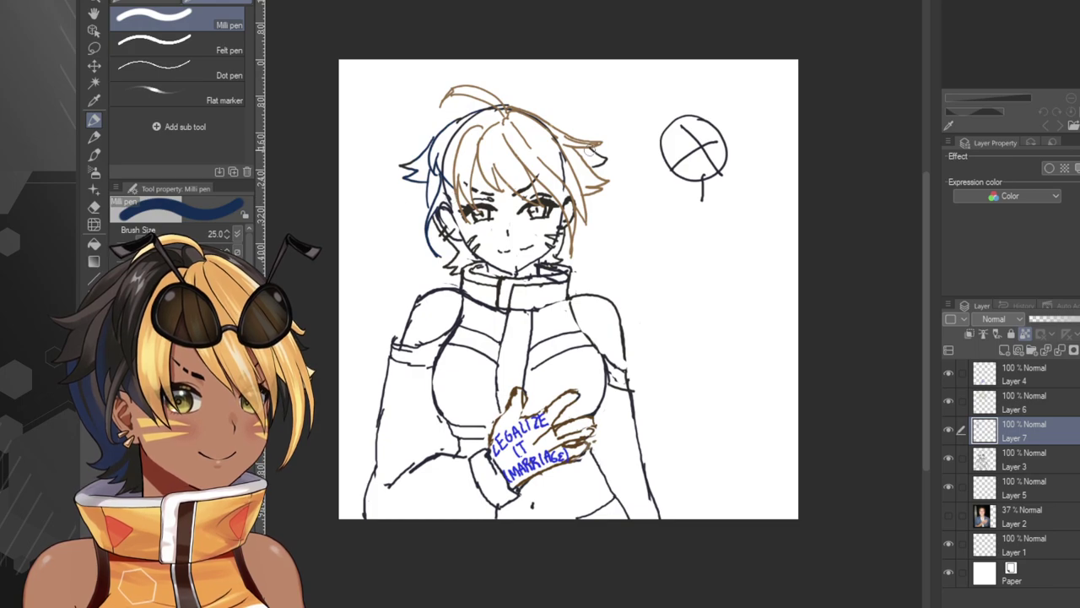
left_click(1042, 384)
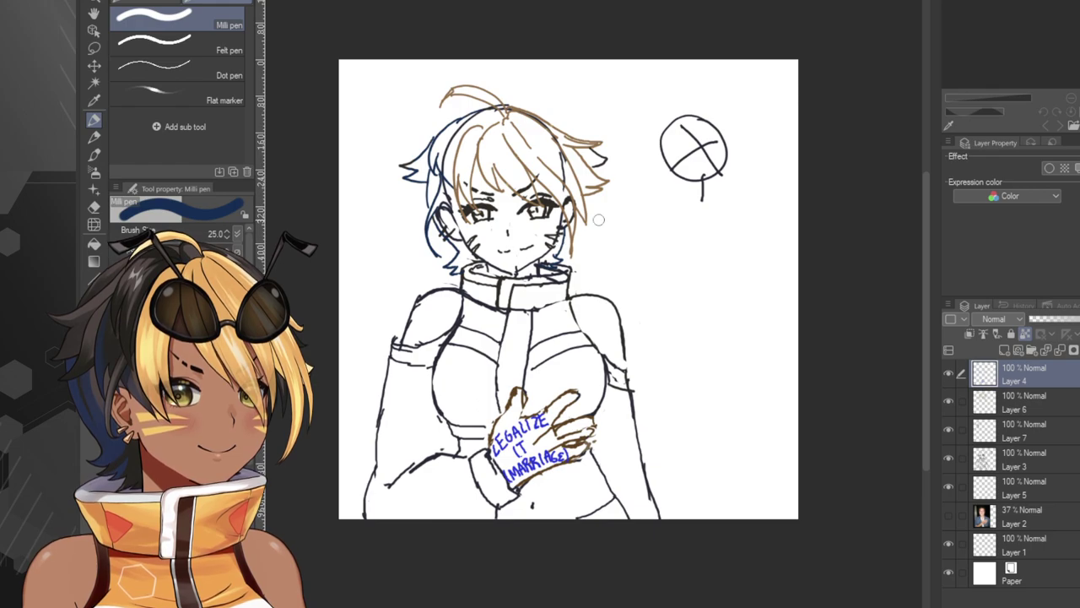
Toggle the visibility of Layers 3, 7, 6 and 4 to check their lines, and select Layer 5.
left_click(949, 459)
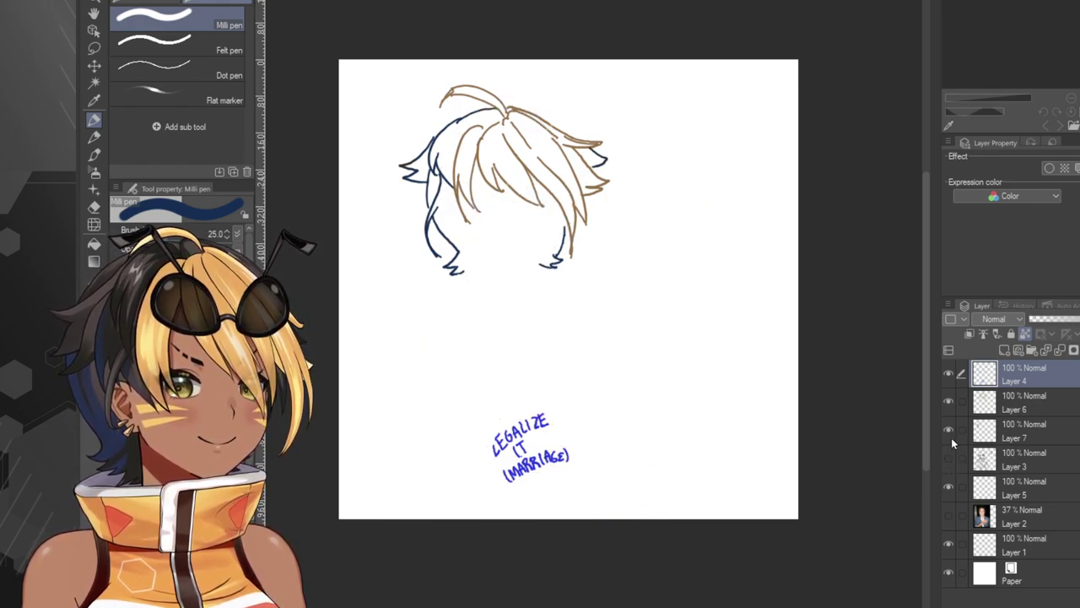
left_click(951, 431)
left_click(951, 430)
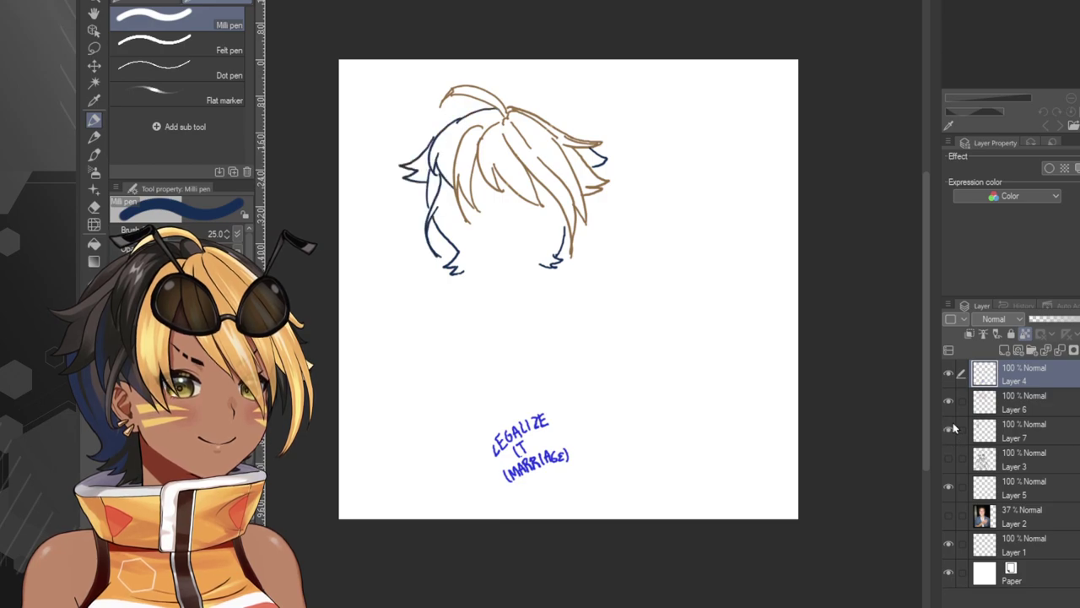
left_click(951, 402)
left_click(947, 374)
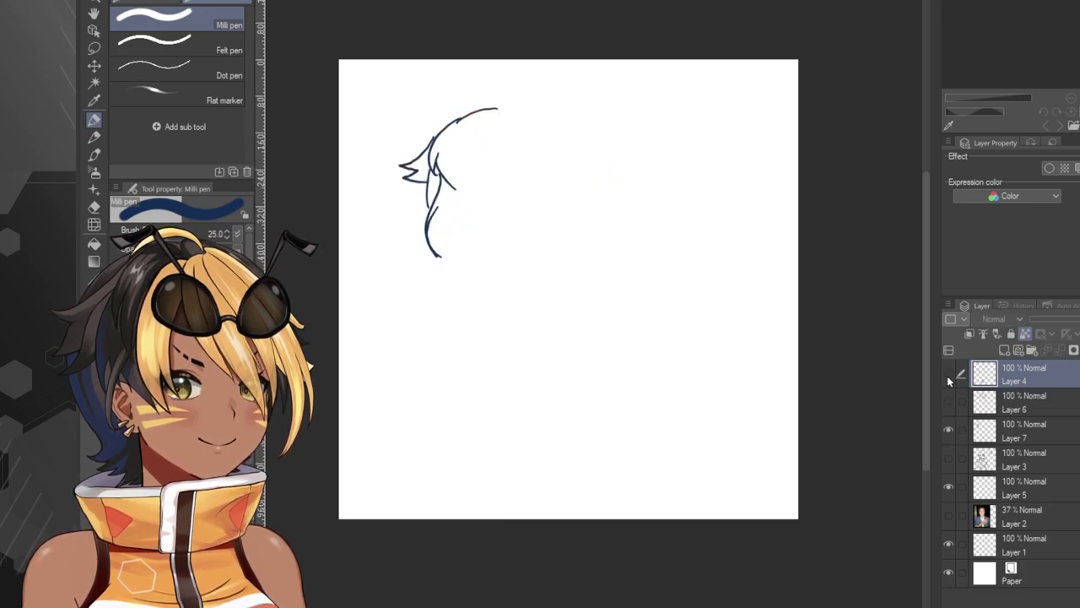
left_click(947, 376)
left_click(950, 376)
left_click(950, 375)
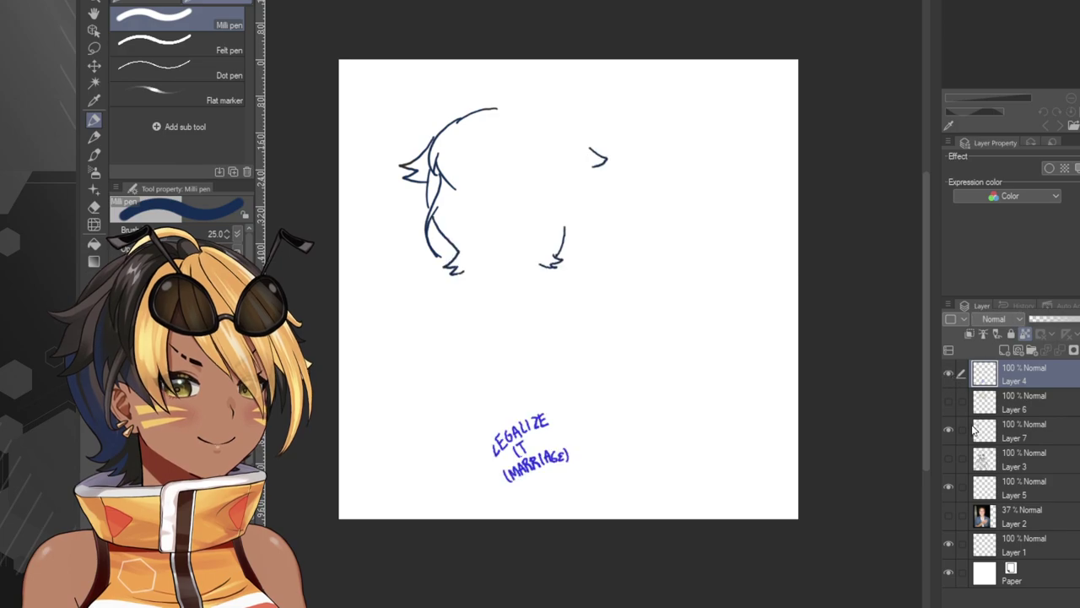
left_click(949, 459)
left_click(947, 402)
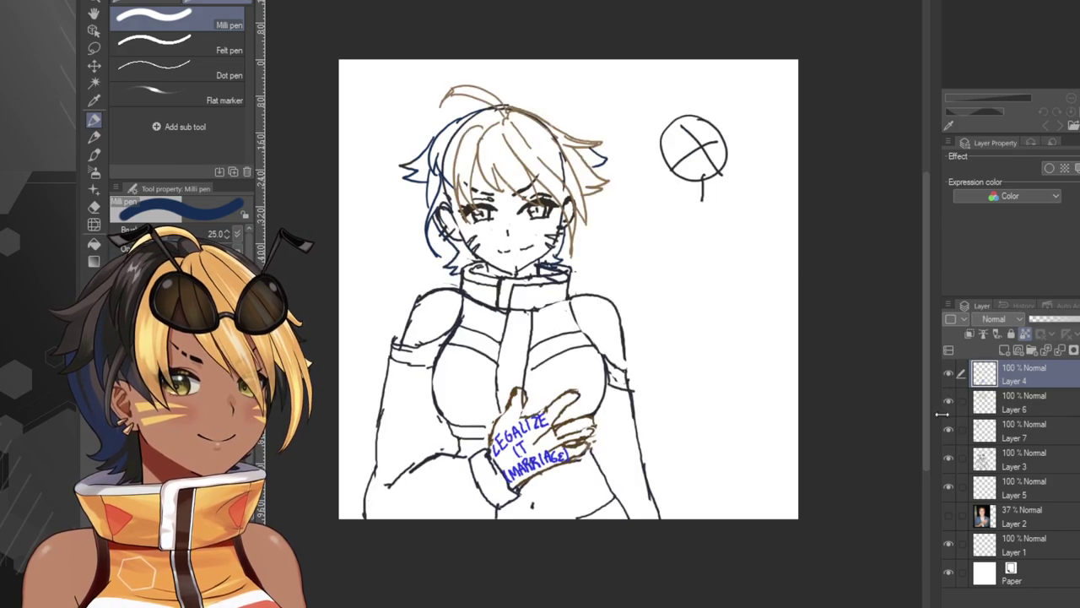
left_click(948, 489)
left_click(947, 487)
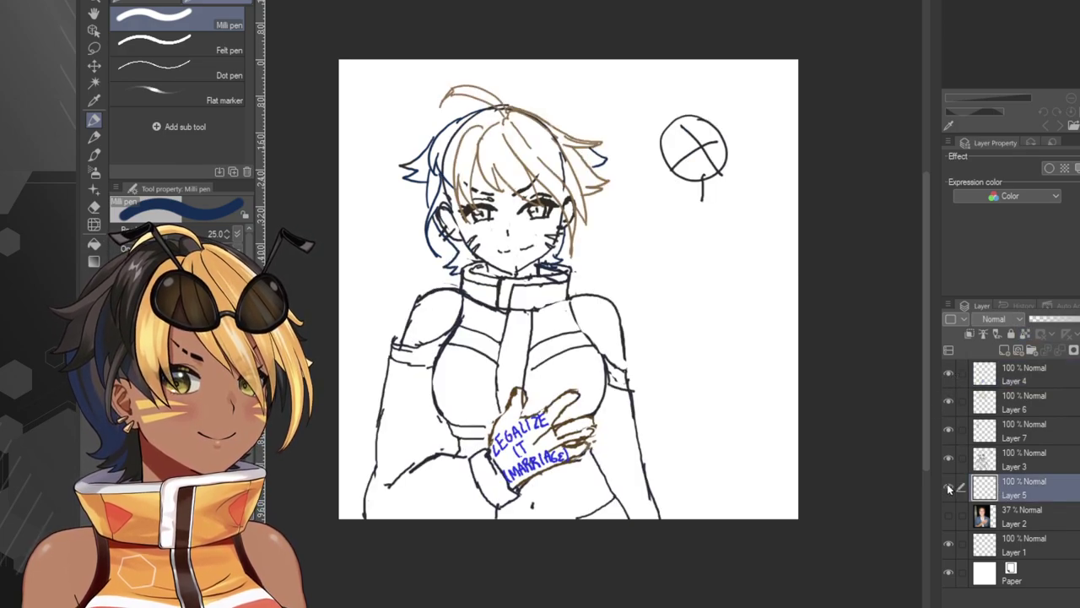
left_click(182, 515)
left_click(201, 494)
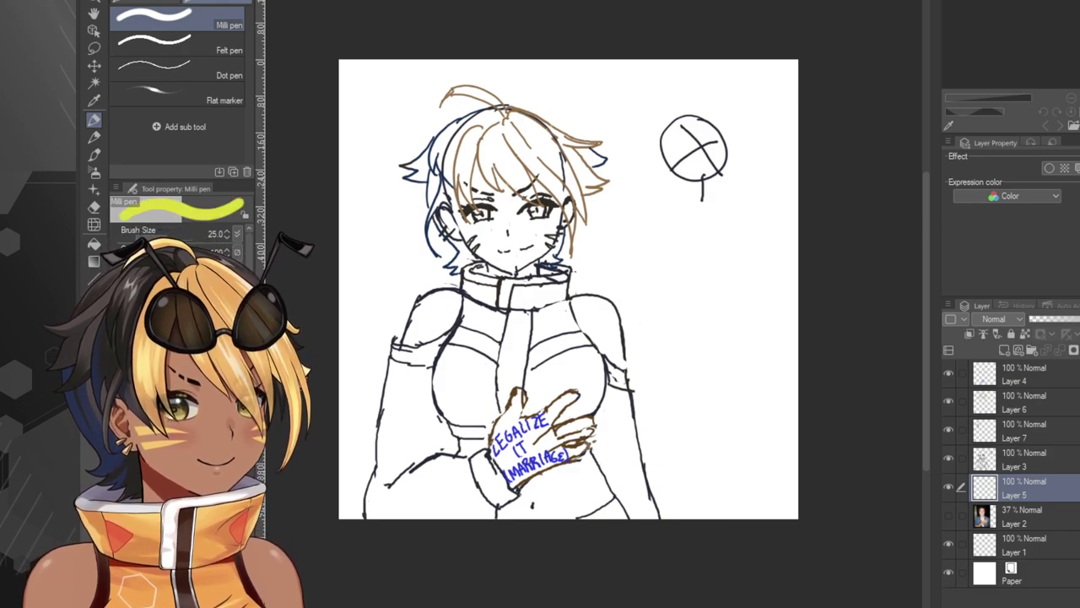
left_click(185, 493)
left_click(180, 513)
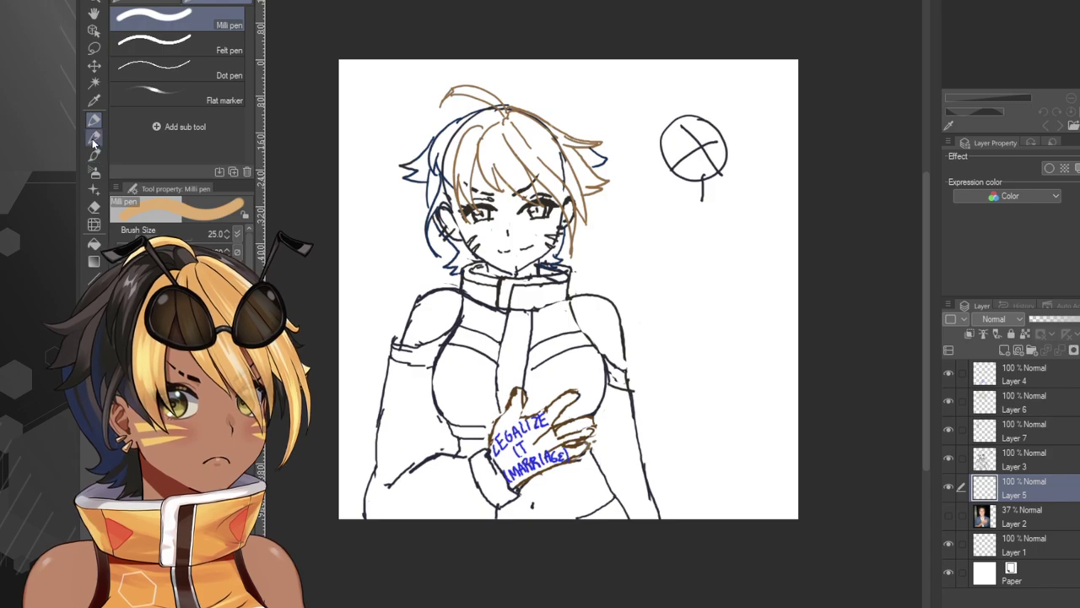
mouse_move(478, 139)
left_mouse_down()
mouse_move(464, 201)
mouse_move(460, 186)
left_mouse_up()
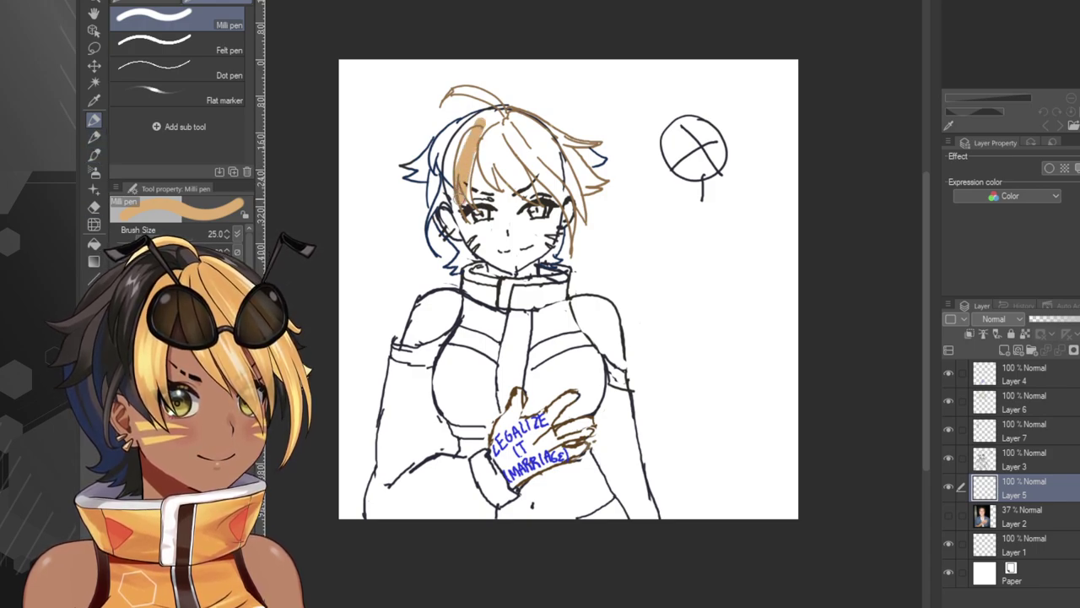
key("ctrl+z")
left_click(190, 508)
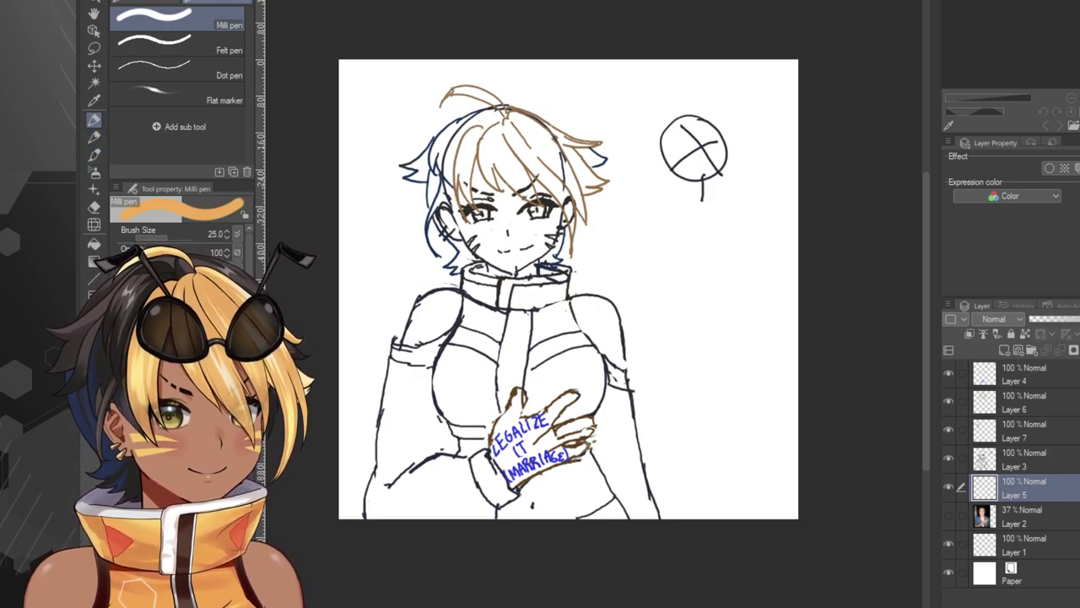
mouse_move(486, 116)
left_mouse_down()
mouse_move(462, 202)
mouse_move(469, 180)
left_mouse_up()
key("ctrl+z")
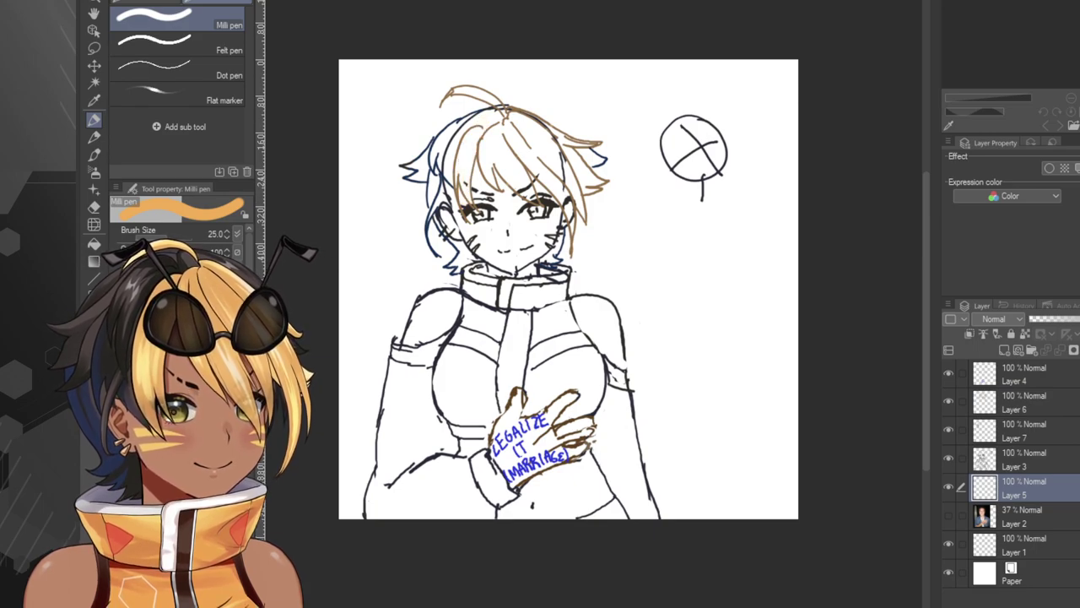
Fill the fringe, the blond side locks and the top tuft with golden yellow on Layer 5.
left_click_drag(471, 135, 463, 154)
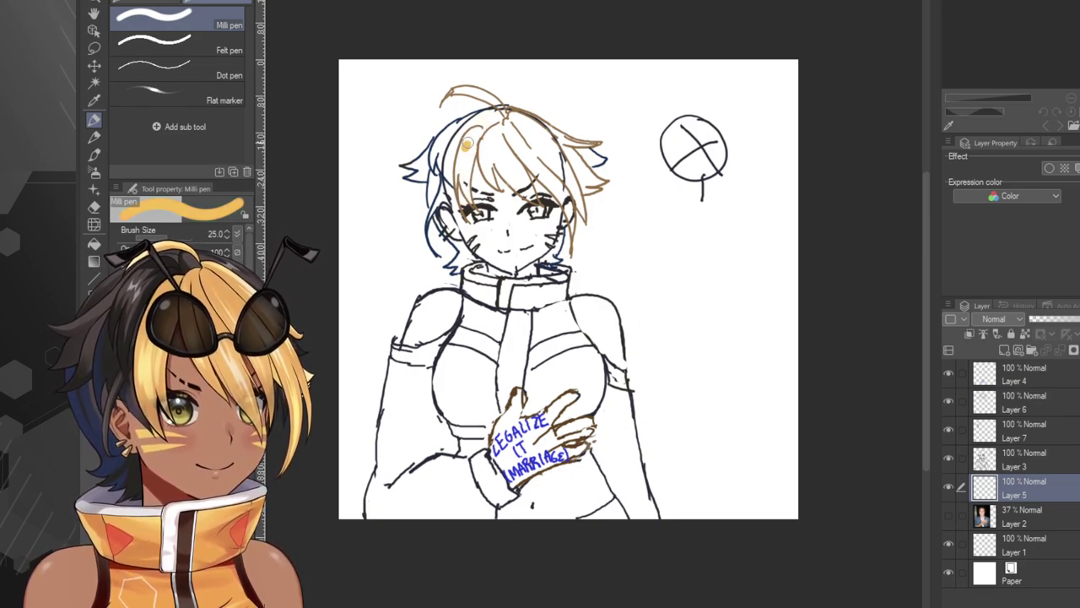
mouse_move(486, 105)
left_mouse_down()
mouse_move(466, 203)
mouse_move(477, 185)
left_mouse_up()
left_click_drag(493, 139, 489, 198)
left_click_drag(500, 111, 493, 195)
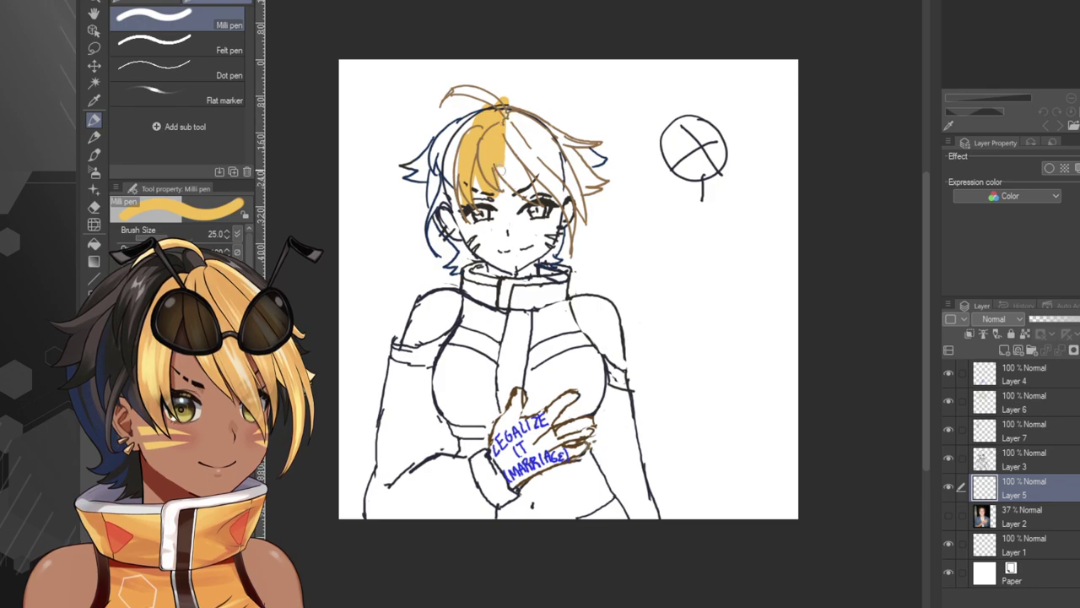
left_click_drag(511, 144, 523, 204)
mouse_move(527, 115)
left_mouse_down()
mouse_move(519, 202)
mouse_move(553, 190)
left_mouse_up()
left_click_drag(548, 137, 572, 206)
left_click_drag(571, 206, 575, 238)
left_click_drag(540, 126, 560, 163)
left_click_drag(561, 154, 582, 201)
mouse_move(551, 127)
left_mouse_down()
mouse_move(584, 199)
mouse_move(592, 193)
left_mouse_up()
left_click_drag(560, 126, 591, 145)
left_click_drag(496, 106, 444, 90)
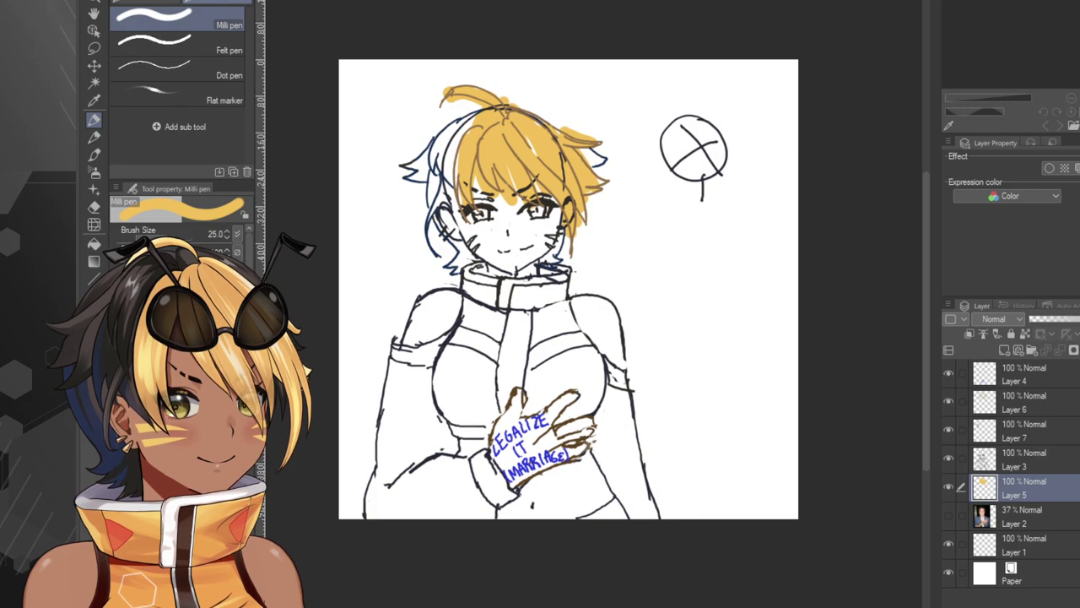
Choose a dark greyish blue and add a new layer directly below Layer 5.
left_click_drag(127, 490, 175, 553)
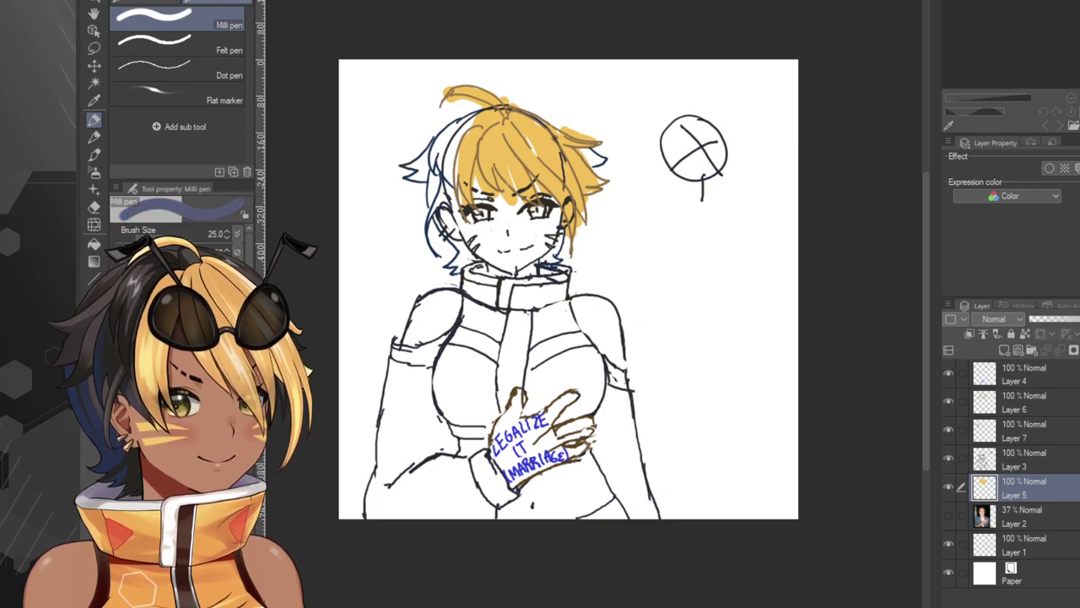
left_click(1004, 349)
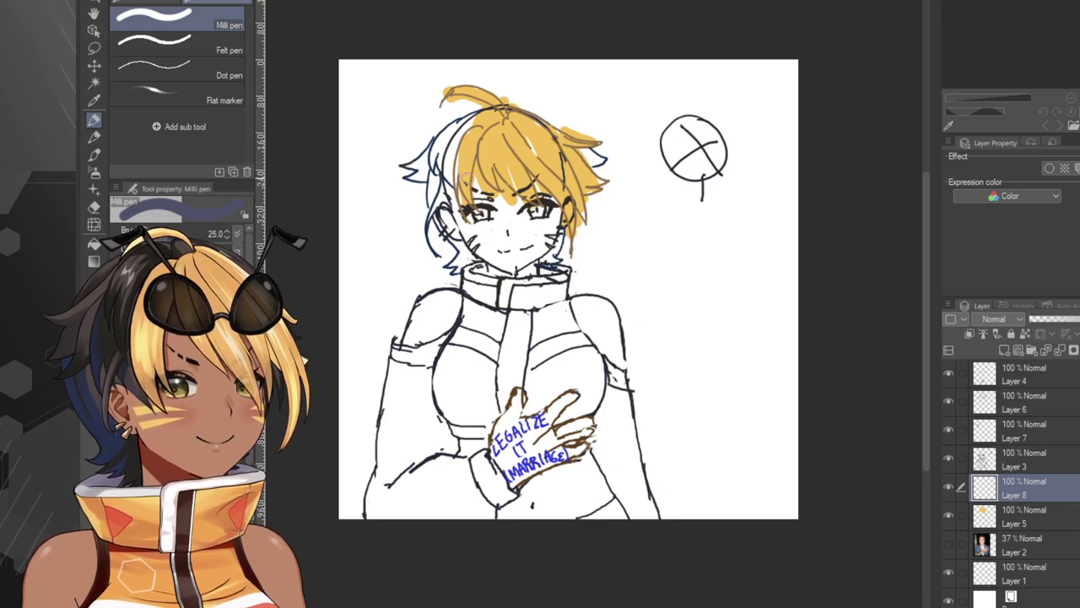
left_click_drag(996, 500, 1009, 530)
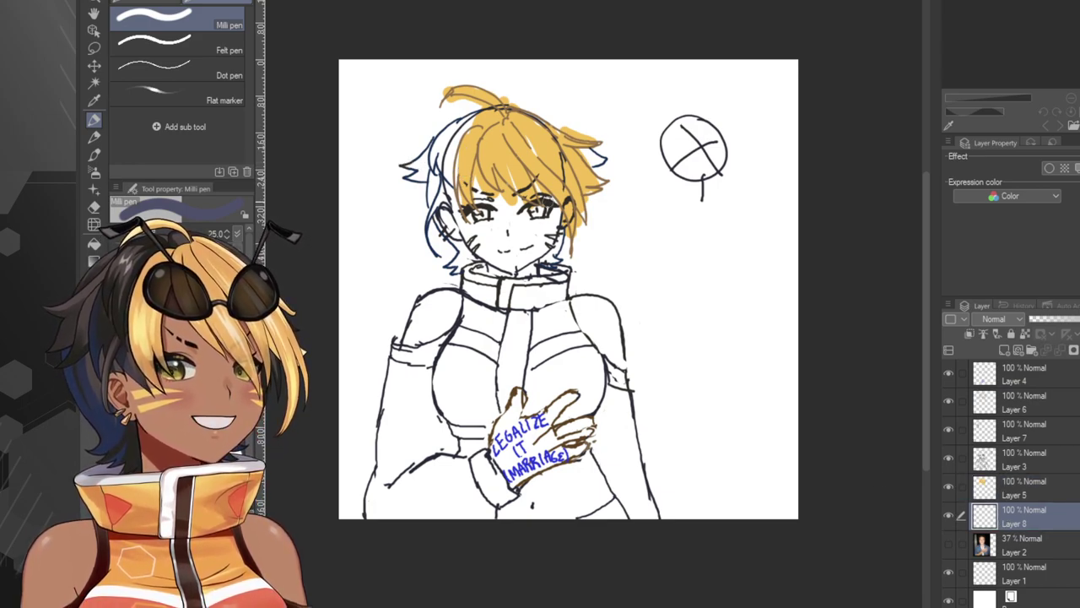
mouse_move(415, 161)
left_mouse_down()
mouse_move(458, 120)
mouse_move(431, 176)
mouse_move(435, 158)
mouse_move(409, 177)
mouse_move(435, 176)
mouse_move(430, 213)
mouse_move(444, 172)
mouse_move(441, 209)
mouse_move(468, 263)
left_mouse_up()
mouse_move(564, 258)
left_mouse_down()
mouse_move(549, 267)
mouse_move(561, 229)
left_mouse_up()
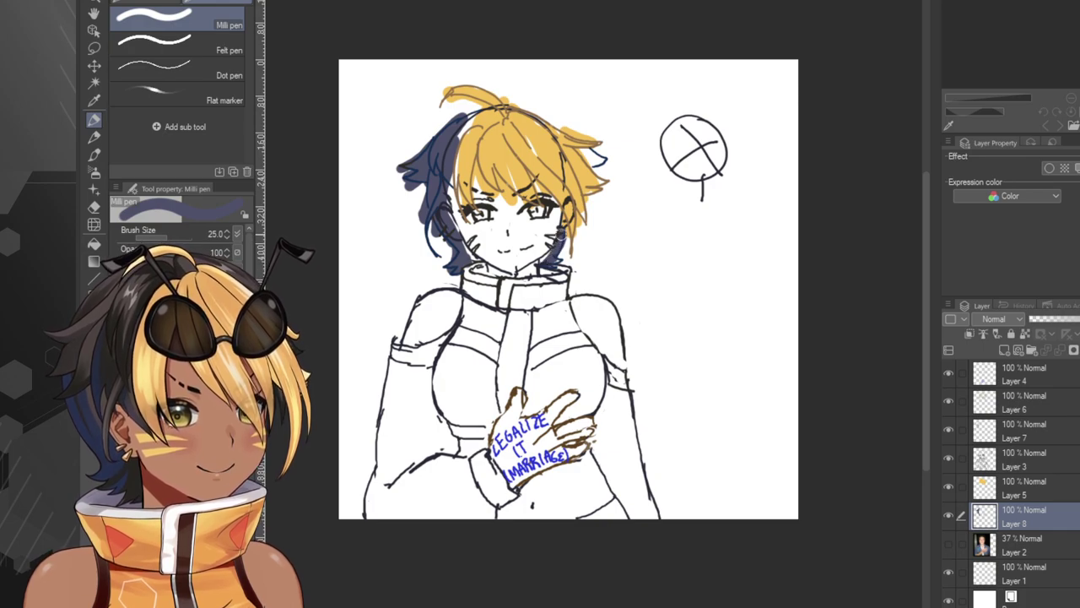
left_click_drag(582, 145, 600, 158)
left_click_drag(446, 176, 447, 194)
left_click_drag(459, 139, 466, 126)
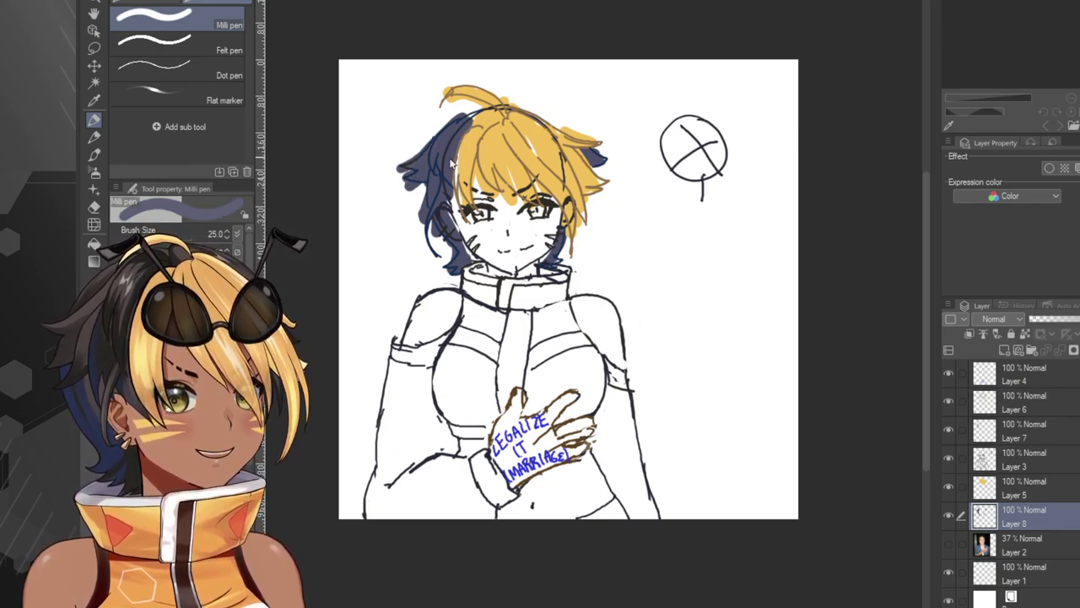
key("ctrl+z")
key("ctrl+z")
key("ctrl+z")
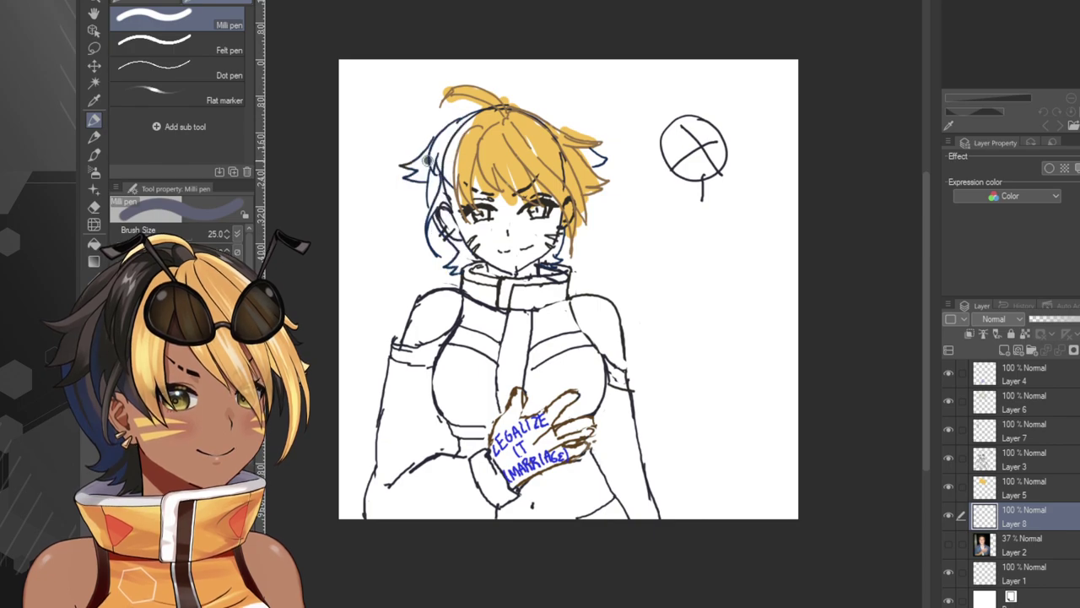
Fill the dark hair beside the face and the small dark tip behind the blond locks with greyish blue on Layer 8.
mouse_move(444, 141)
left_mouse_down()
mouse_move(432, 186)
mouse_move(434, 174)
mouse_move(456, 269)
mouse_move(465, 251)
mouse_move(440, 182)
mouse_move(449, 230)
mouse_move(447, 148)
mouse_move(445, 201)
left_mouse_up()
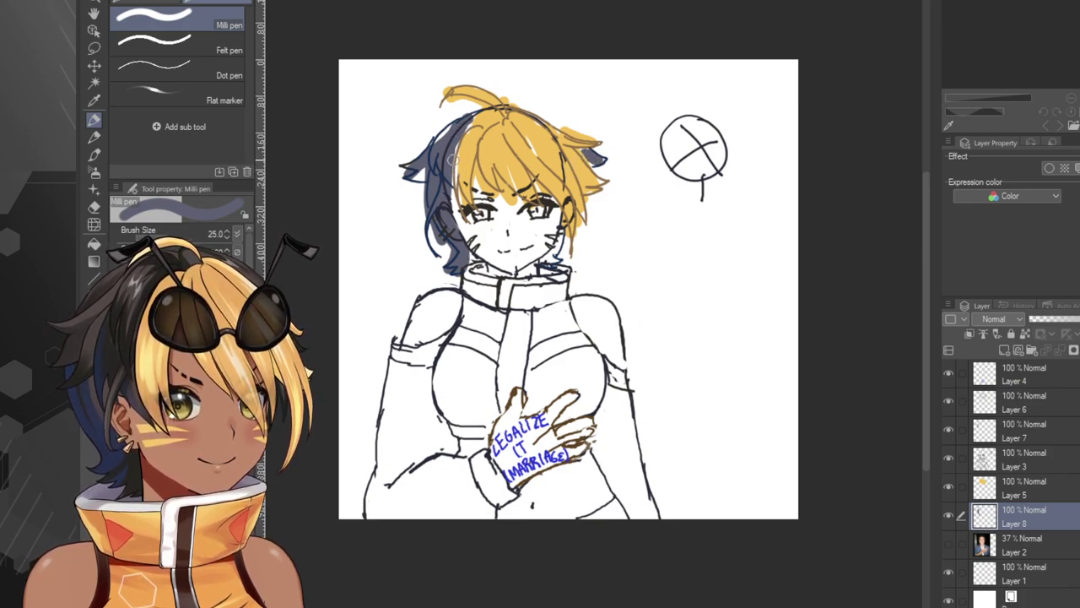
mouse_move(428, 176)
left_mouse_down()
mouse_move(412, 179)
mouse_move(456, 122)
left_mouse_up()
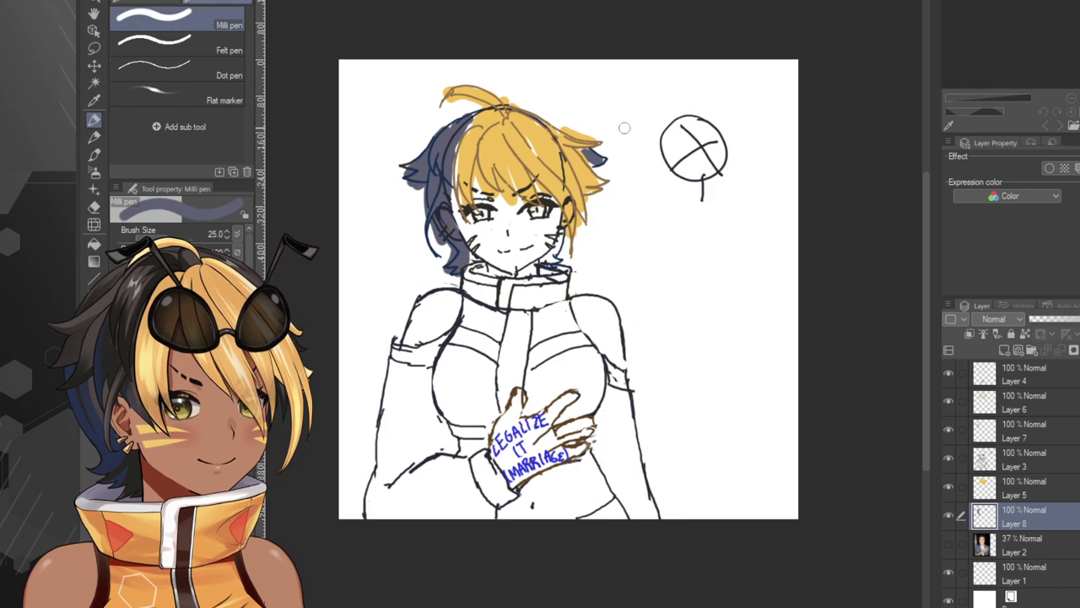
Set the Rough eraser's brush size to 25 and erase the head outline crossing the hair on Layer 3.
left_click(1024, 462)
left_click(947, 458)
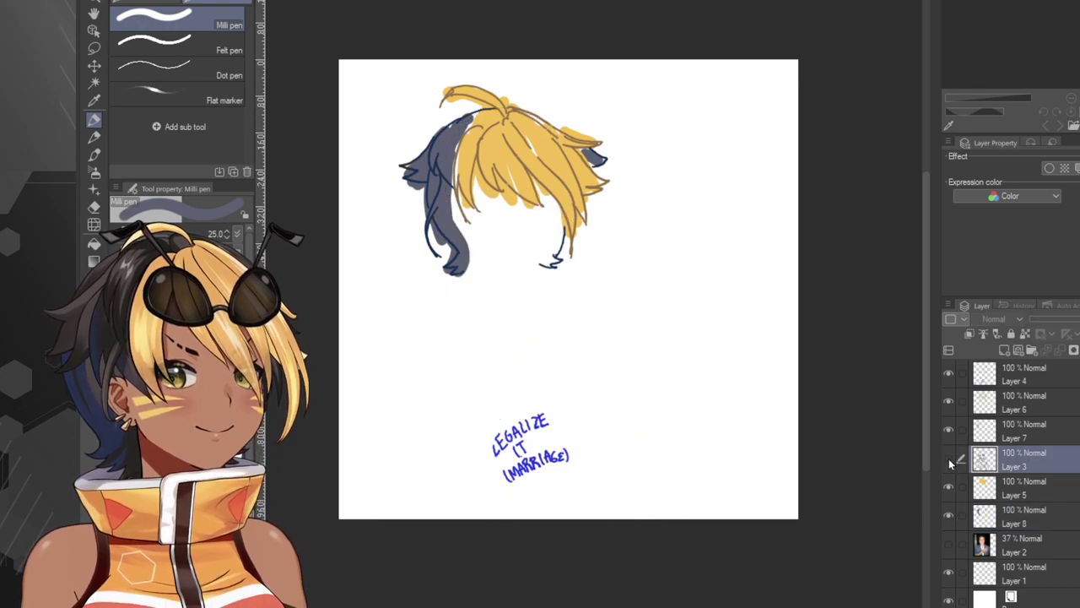
left_click(948, 457)
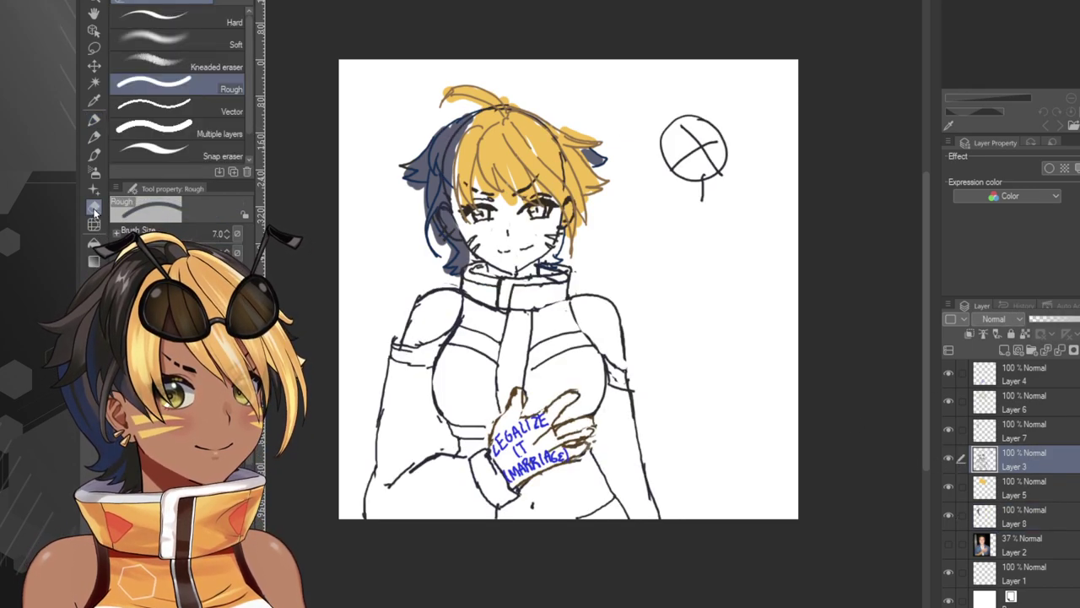
key("e")
left_click(223, 335)
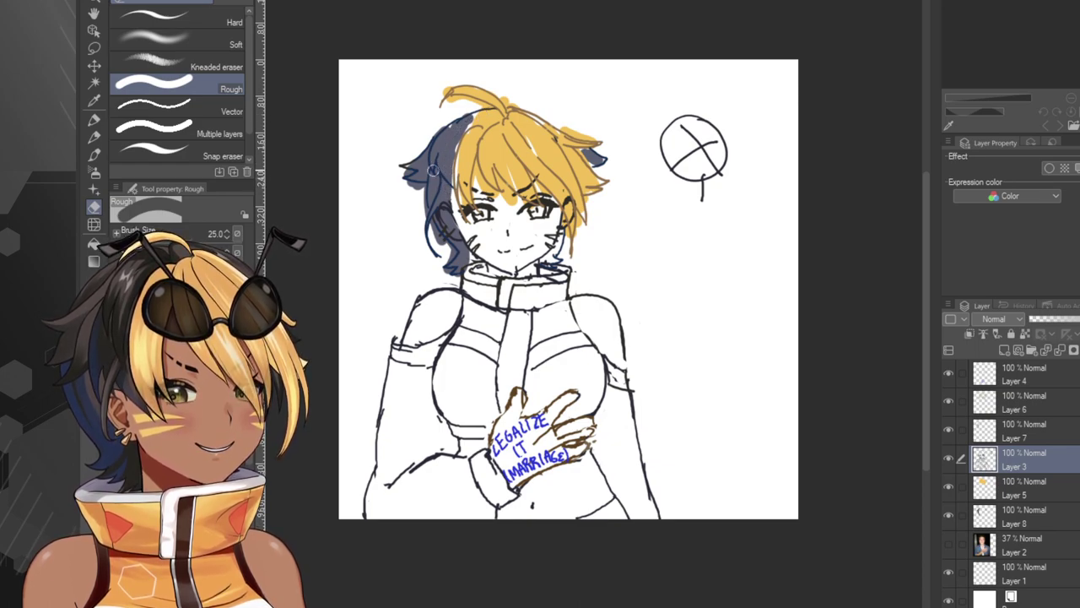
Select Layer 6 and toggle the visibility of Layers 6 and 4 to check which hair lines each one holds.
left_click(997, 401)
left_click(948, 401)
left_click(949, 401)
left_click(948, 401)
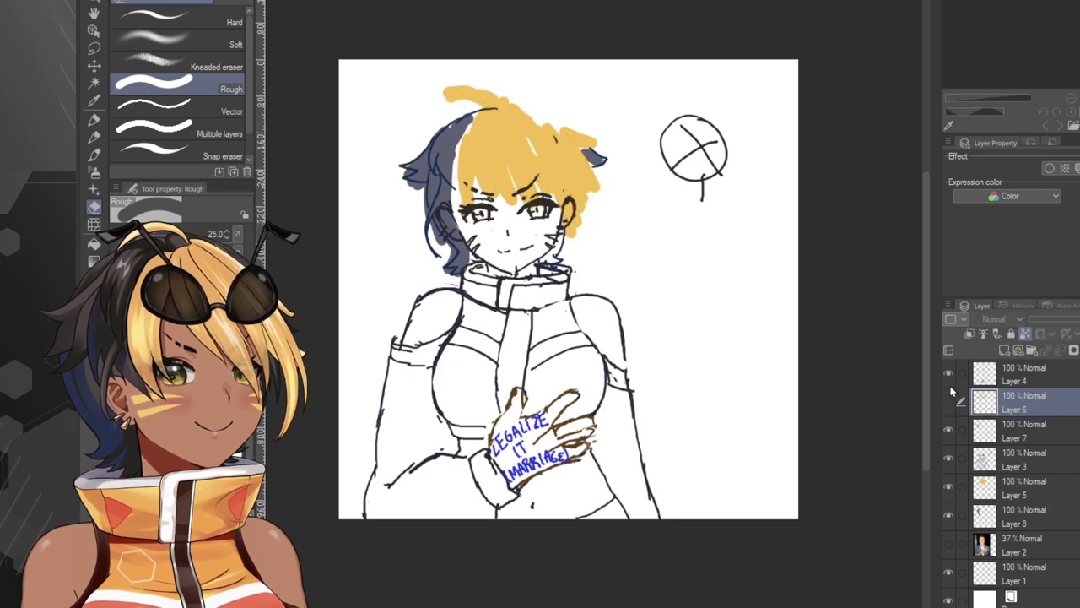
left_click(948, 401)
left_click(948, 372)
left_click(948, 372)
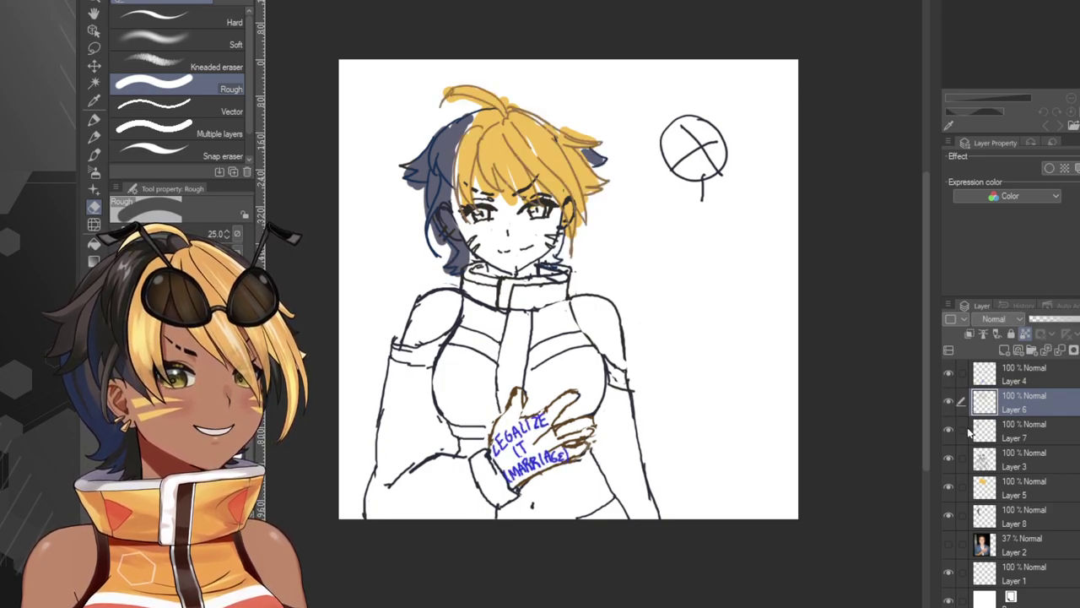
Erase the inner strand lines of the dark hair on Layer 7.
left_click(1004, 436)
left_click(950, 430)
left_click(950, 430)
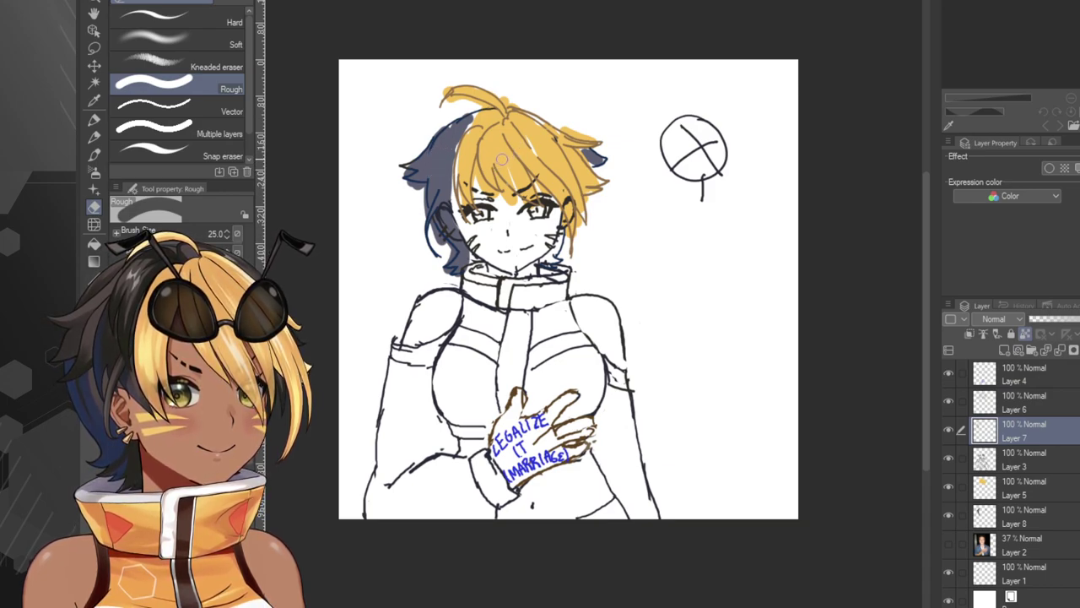
Erase the golden yellow fill that spills outside the line art of the top tuft and blond locks on Layer 5.
left_click(1014, 493)
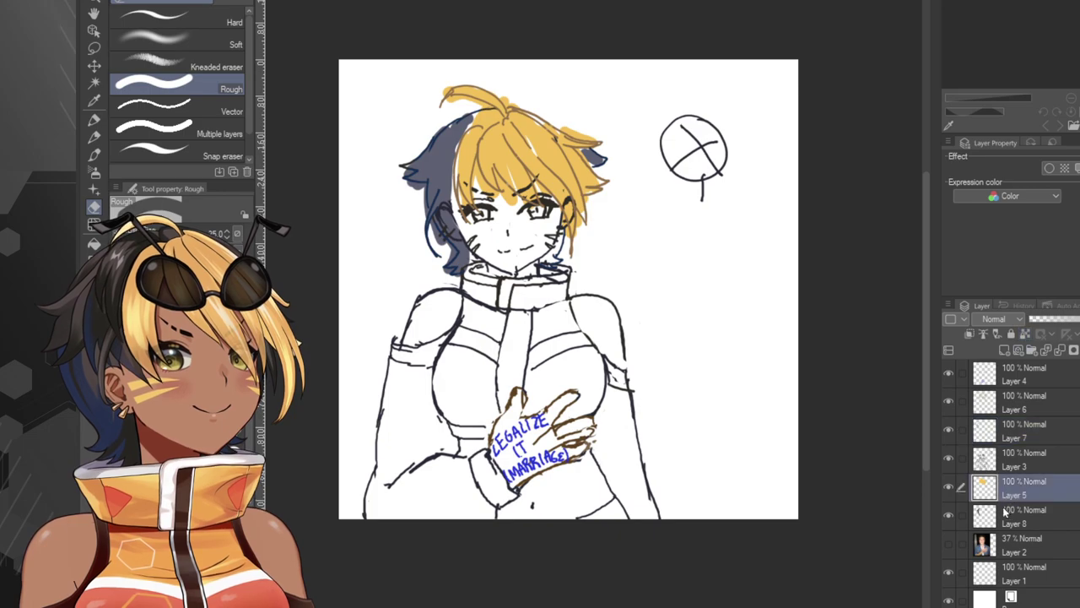
left_click(1011, 516)
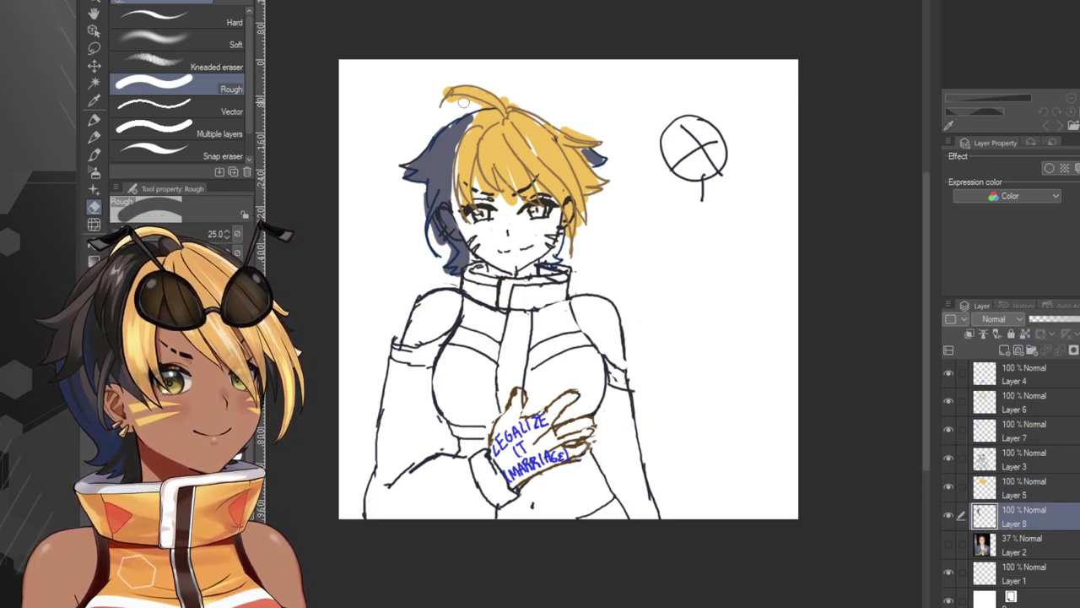
left_click(1012, 486)
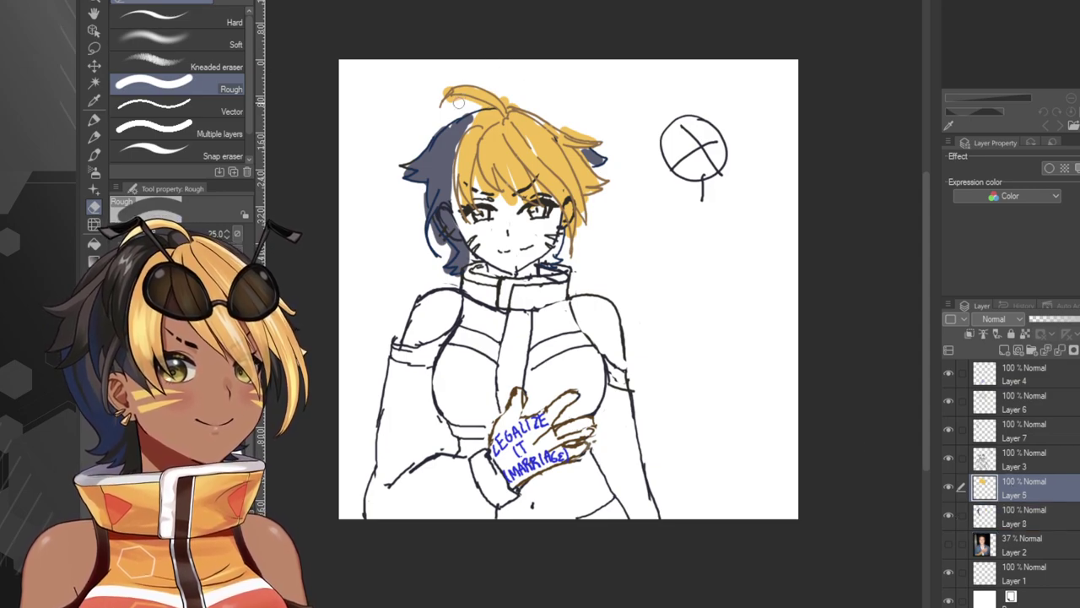
left_click_drag(444, 104, 482, 105)
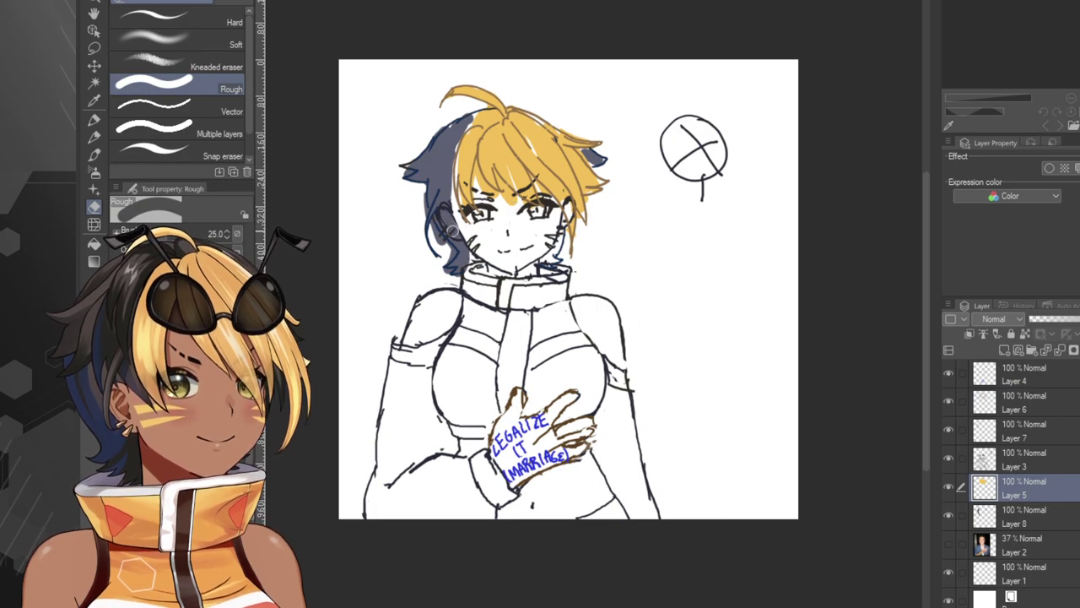
Select Layer 8 and erase the dark blue hair fill that covers the character's left-side ear.
left_click(996, 459)
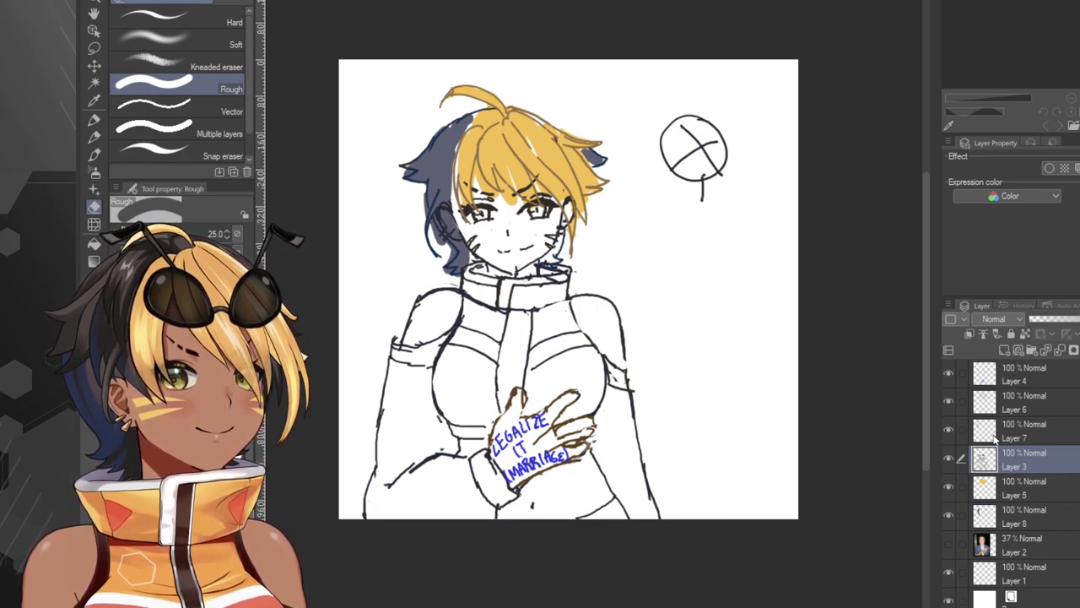
left_click(1032, 507)
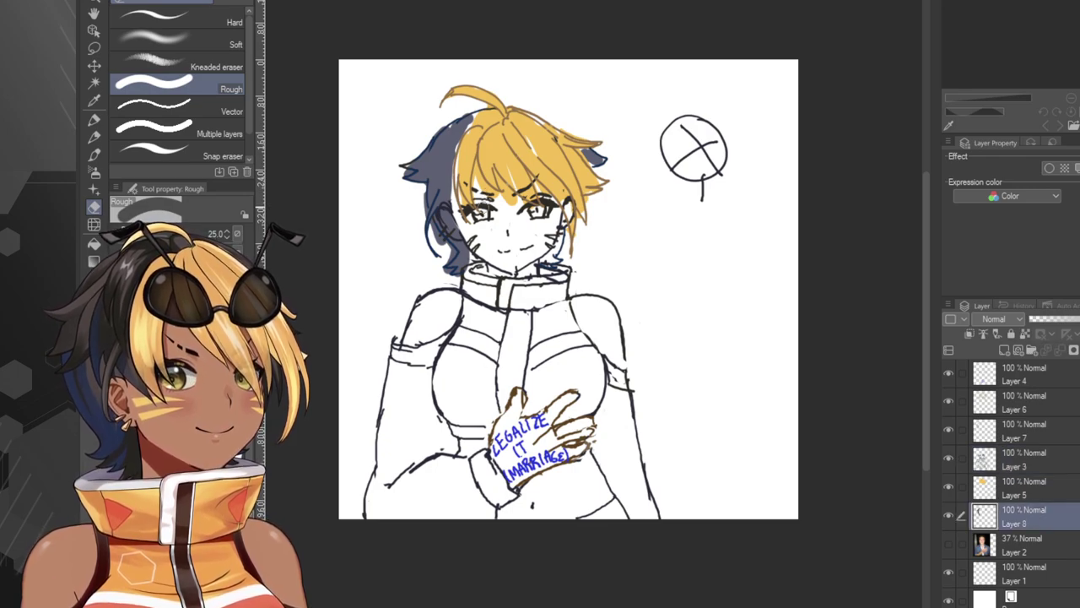
left_click_drag(465, 229, 445, 227)
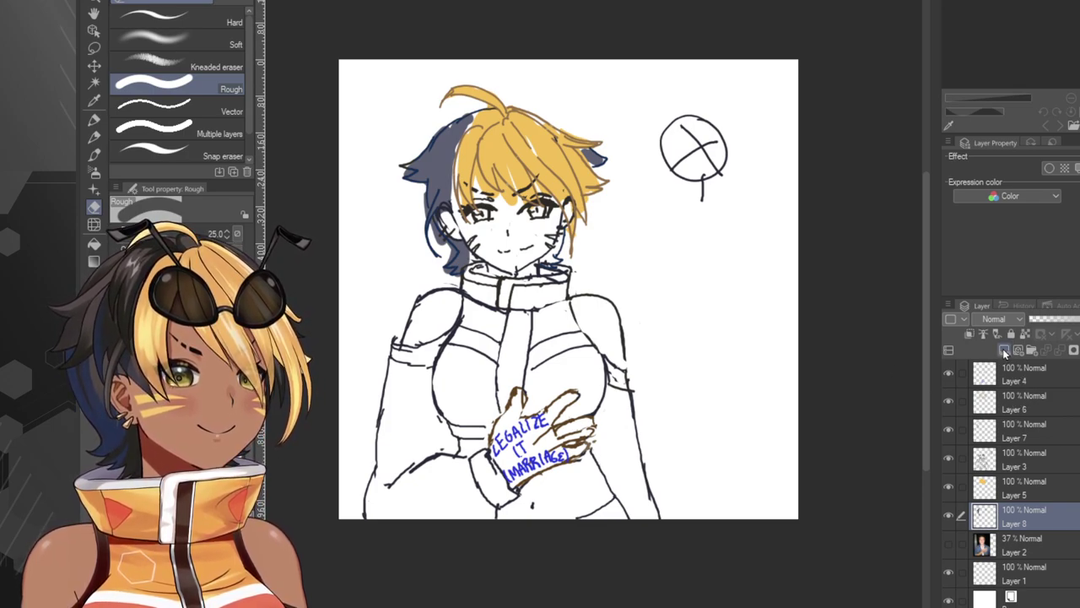
Add a new raster layer above Layer 8 and paint the ear and left half of the face brown with the Milli pen.
left_click(1003, 348)
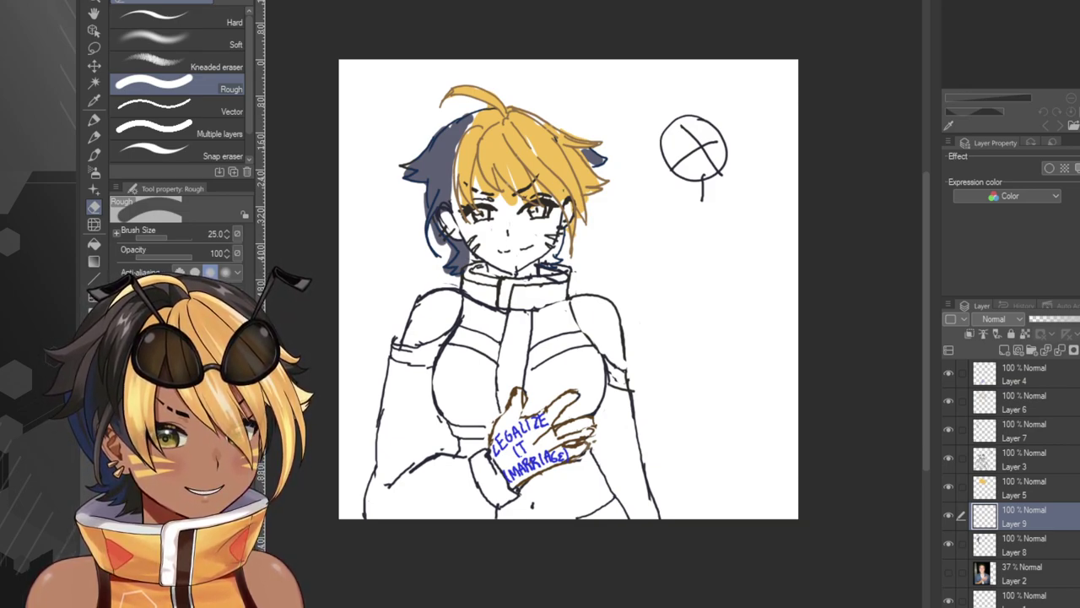
key("p")
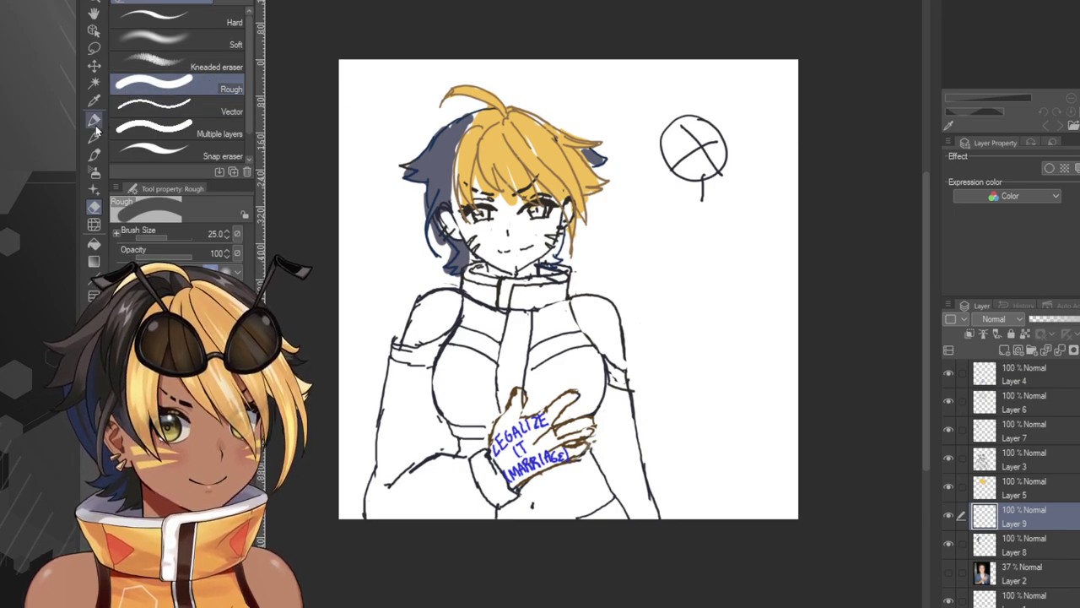
mouse_move(455, 221)
left_mouse_down()
mouse_move(432, 250)
mouse_move(467, 168)
mouse_move(459, 223)
left_mouse_up()
key("ctrl+z")
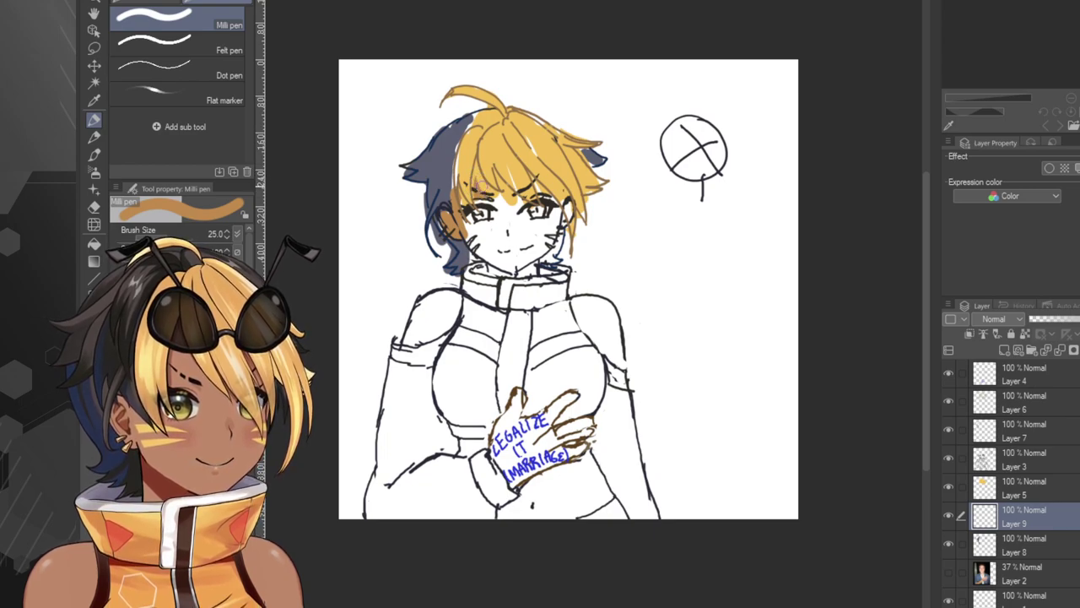
mouse_move(496, 201)
left_mouse_down()
mouse_move(504, 217)
mouse_move(480, 201)
mouse_move(516, 218)
mouse_move(472, 239)
mouse_move(489, 228)
left_mouse_up()
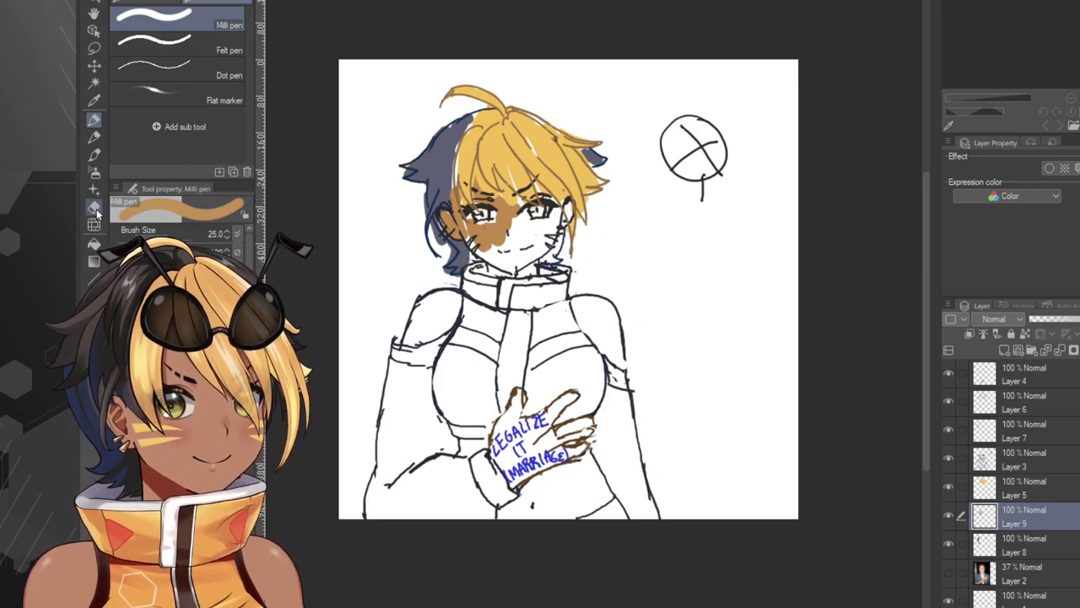
Refill the painted face area with a reddish-brown skin tone, replacing the first try at a lighter tone.
key("g")
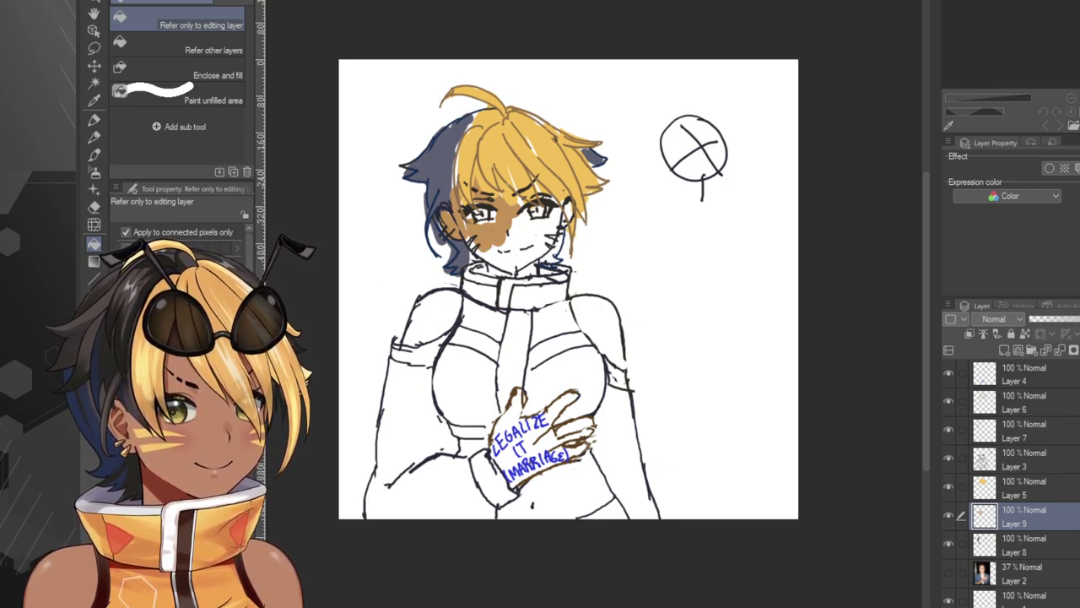
left_click(491, 222)
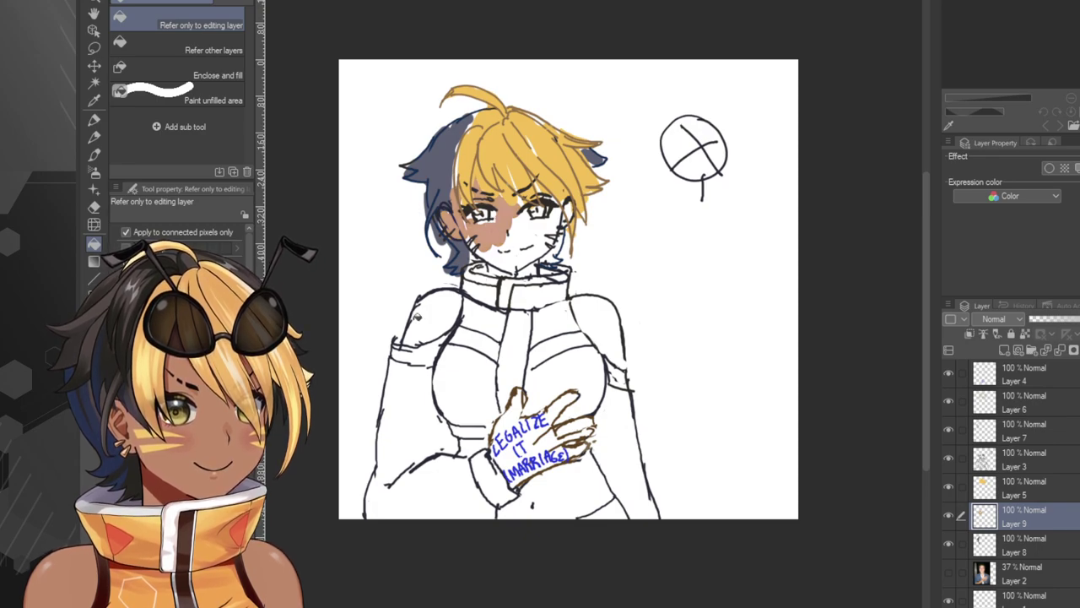
key("ctrl+z")
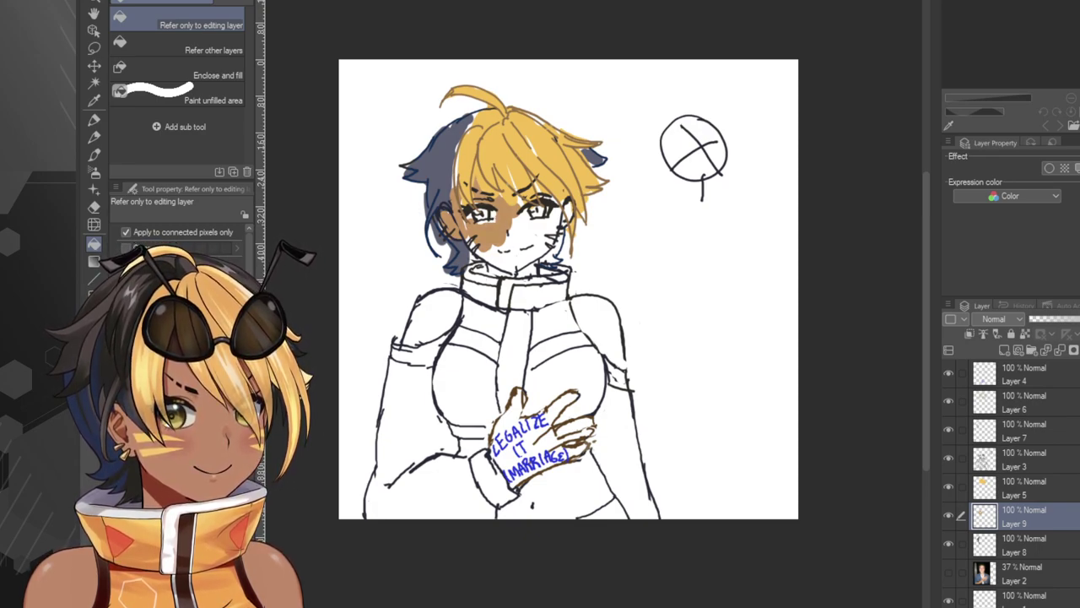
left_click(504, 227)
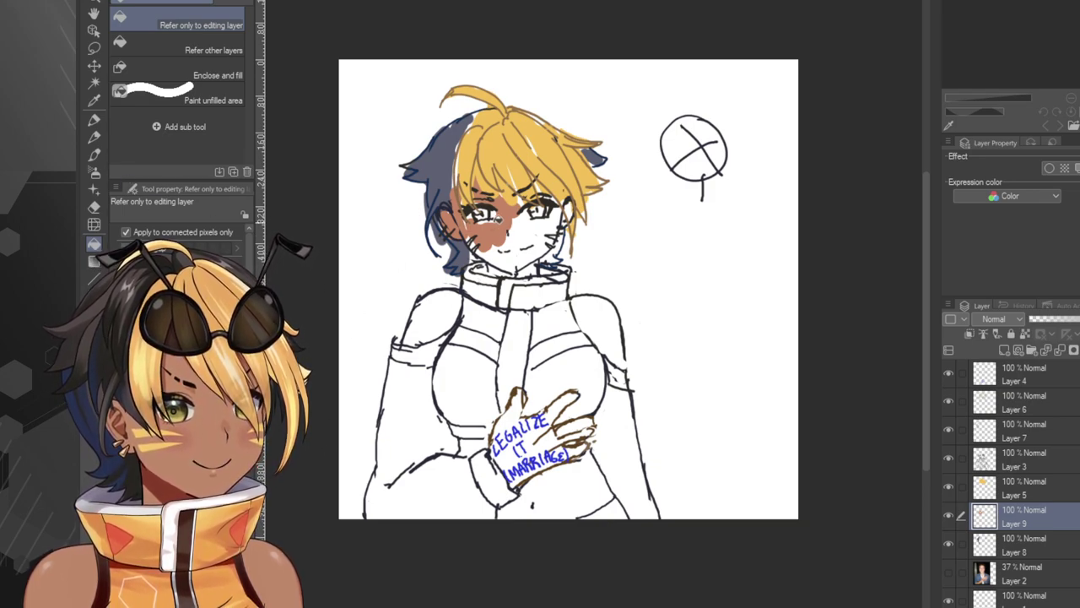
Paint the rest of the face, the neck, the right shoulder and the hand reddish brown on Layer 9 with the Milli pen.
left_click(94, 119)
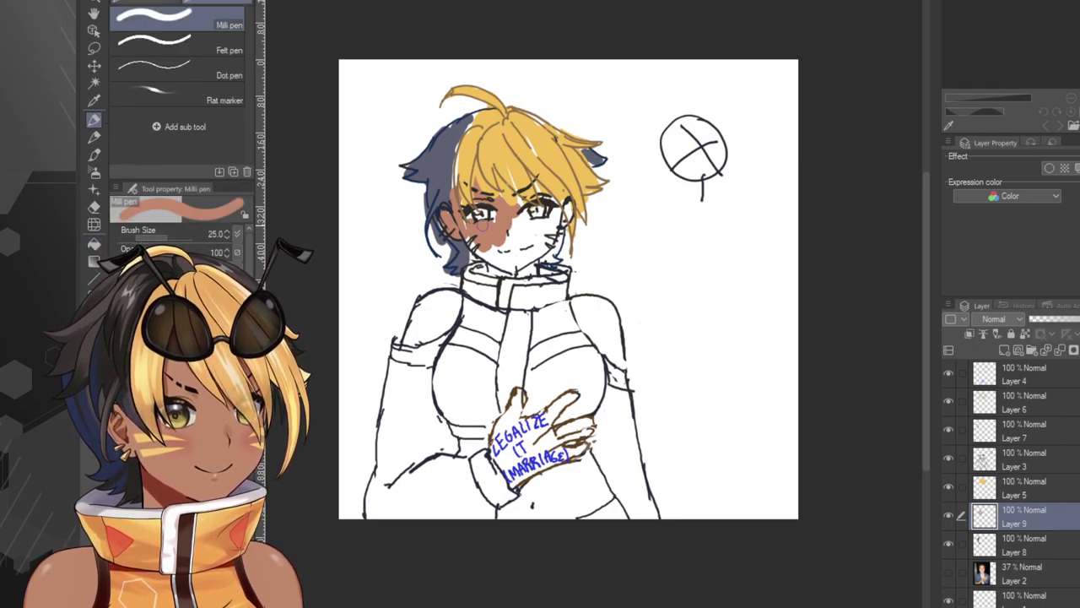
mouse_move(492, 225)
left_mouse_down()
mouse_move(559, 226)
mouse_move(541, 249)
mouse_move(483, 253)
mouse_move(486, 272)
mouse_move(518, 271)
mouse_move(531, 229)
mouse_move(483, 259)
left_mouse_up()
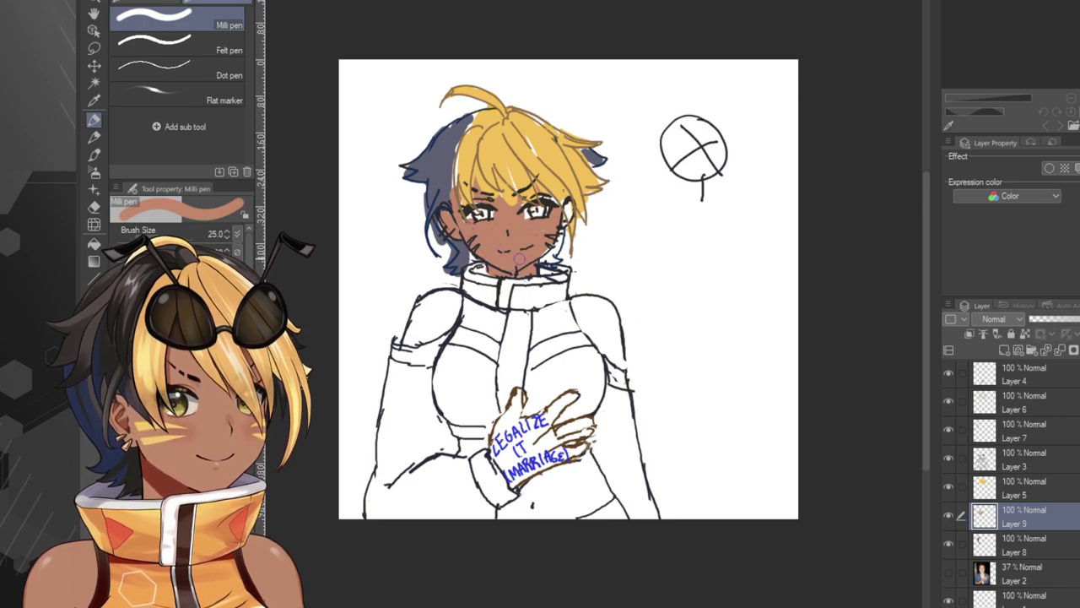
left_click_drag(543, 237, 562, 213)
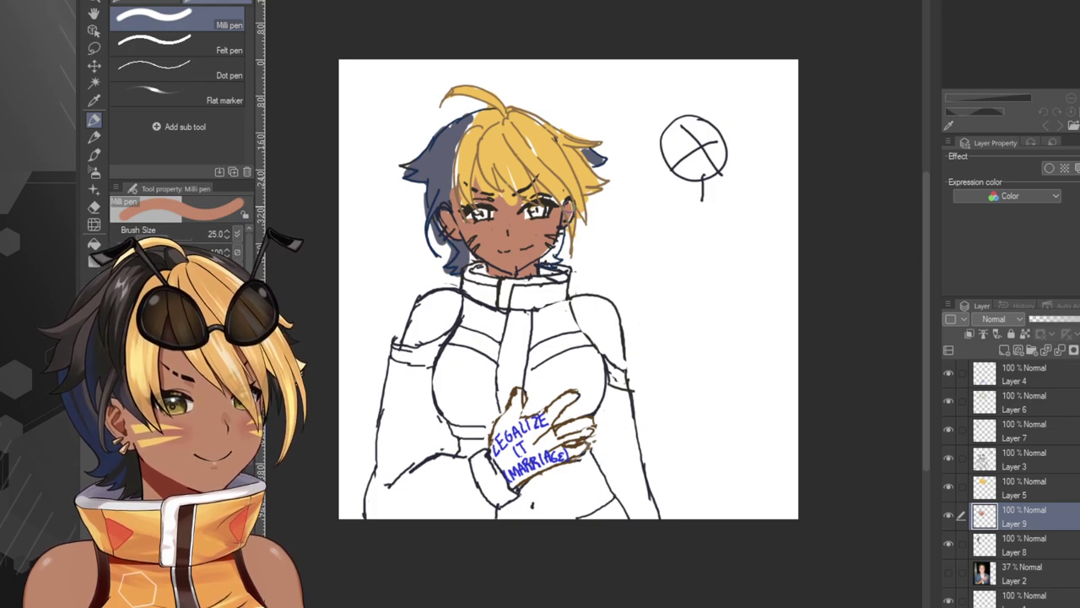
mouse_move(596, 312)
left_mouse_down()
mouse_move(583, 328)
mouse_move(603, 355)
mouse_move(574, 303)
mouse_move(611, 339)
mouse_move(578, 303)
mouse_move(595, 297)
mouse_move(614, 354)
left_mouse_up()
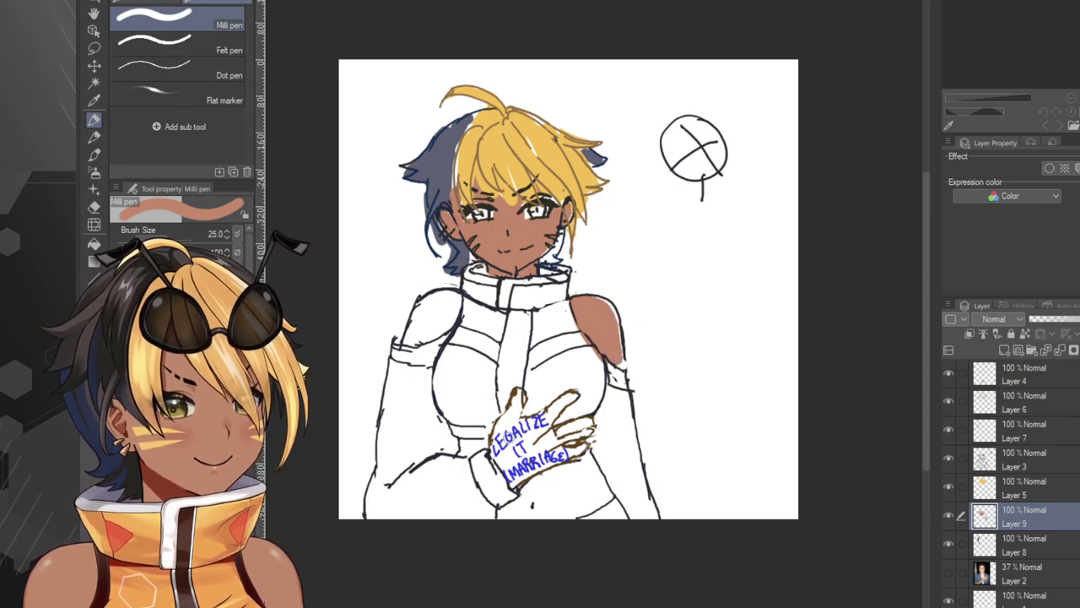
mouse_move(506, 439)
left_mouse_down()
mouse_move(497, 448)
mouse_move(503, 405)
mouse_move(516, 395)
mouse_move(499, 452)
mouse_move(540, 414)
mouse_move(507, 456)
mouse_move(570, 397)
mouse_move(514, 464)
mouse_move(582, 422)
mouse_move(531, 460)
mouse_move(581, 449)
mouse_move(507, 485)
left_mouse_up()
left_click_drag(556, 416, 519, 397)
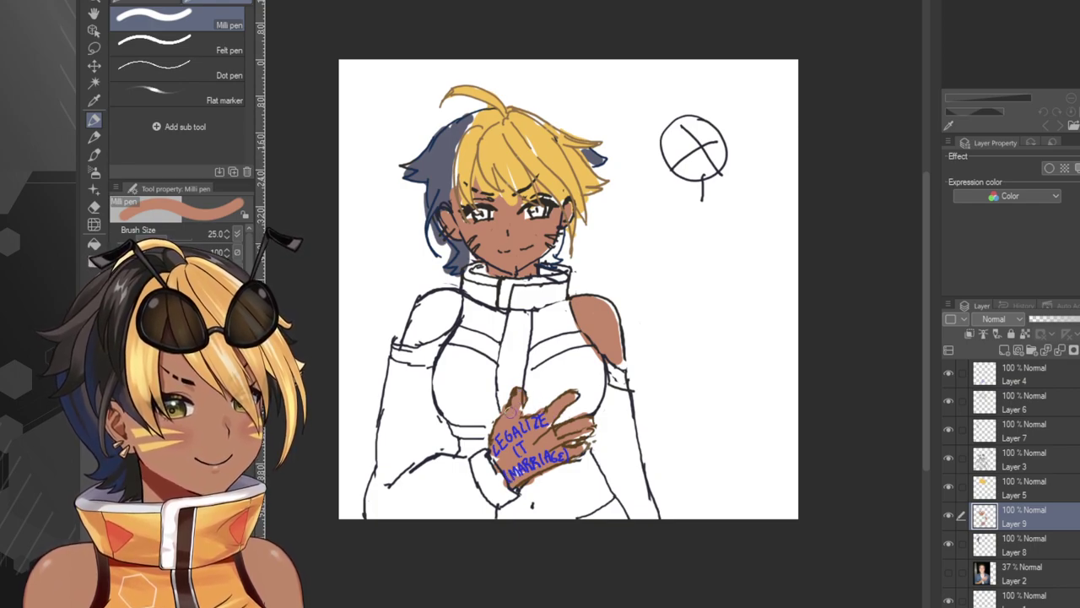
Add an empty layer above Layer 9, and paint the left bare shoulder reddish brown on Layer 9 with the Milli pen.
left_click(1005, 350)
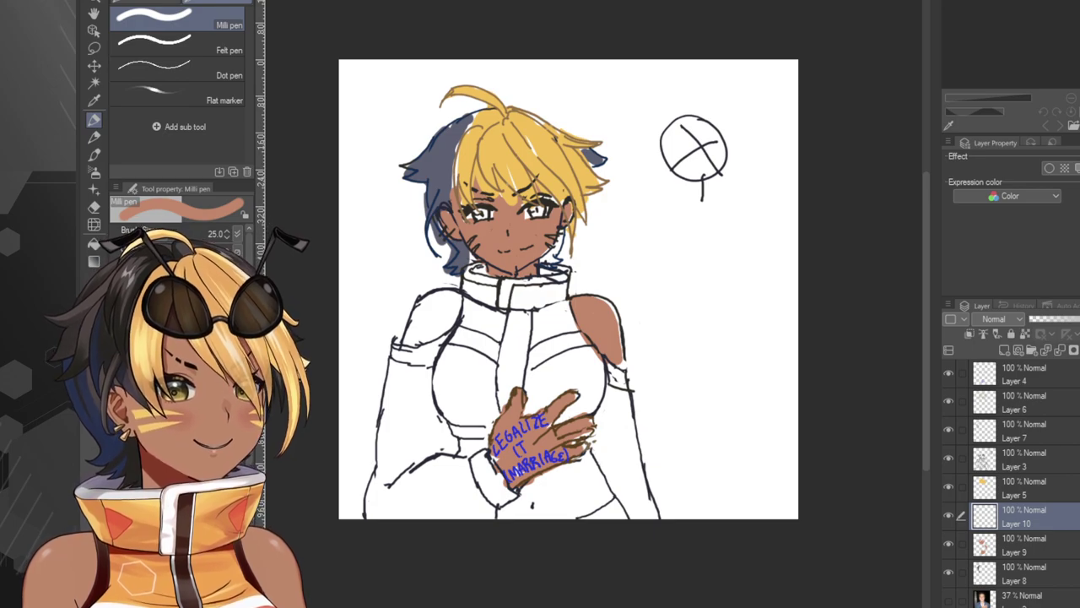
key("e")
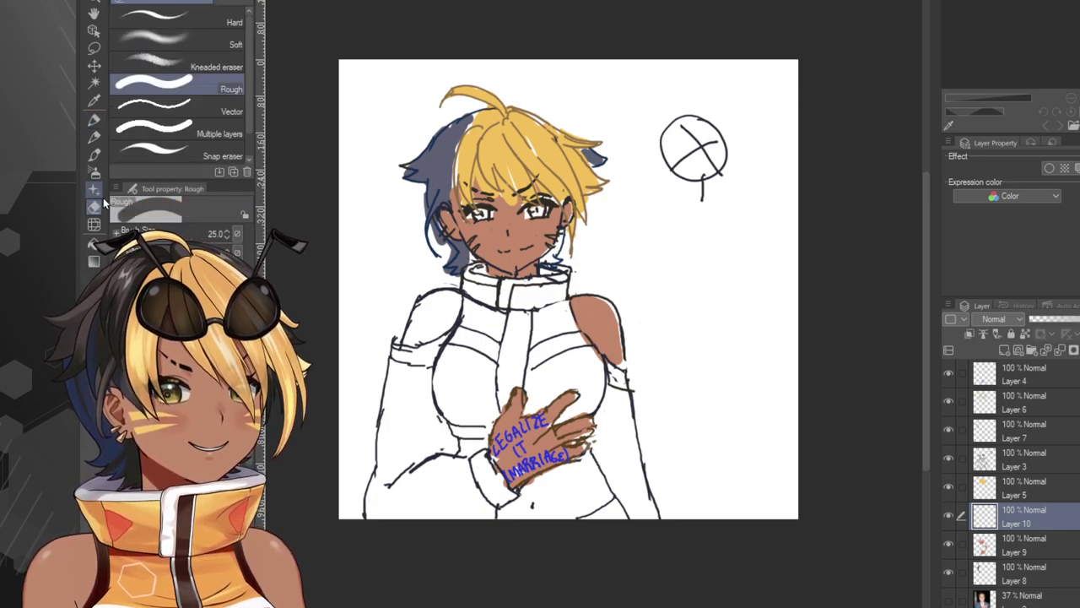
left_click(1001, 455)
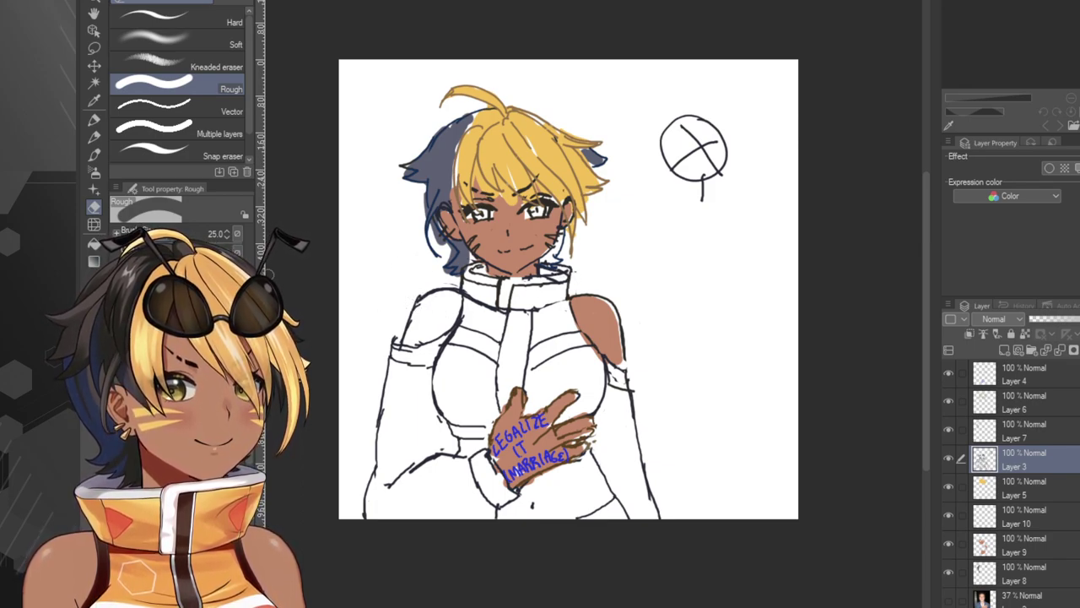
left_click(94, 118)
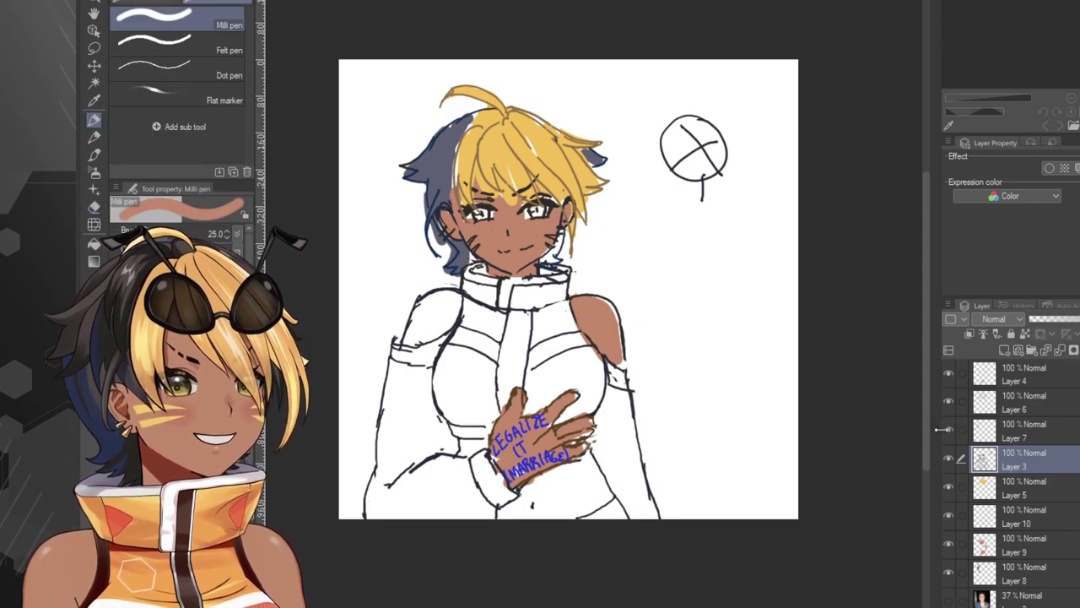
left_click(1021, 546)
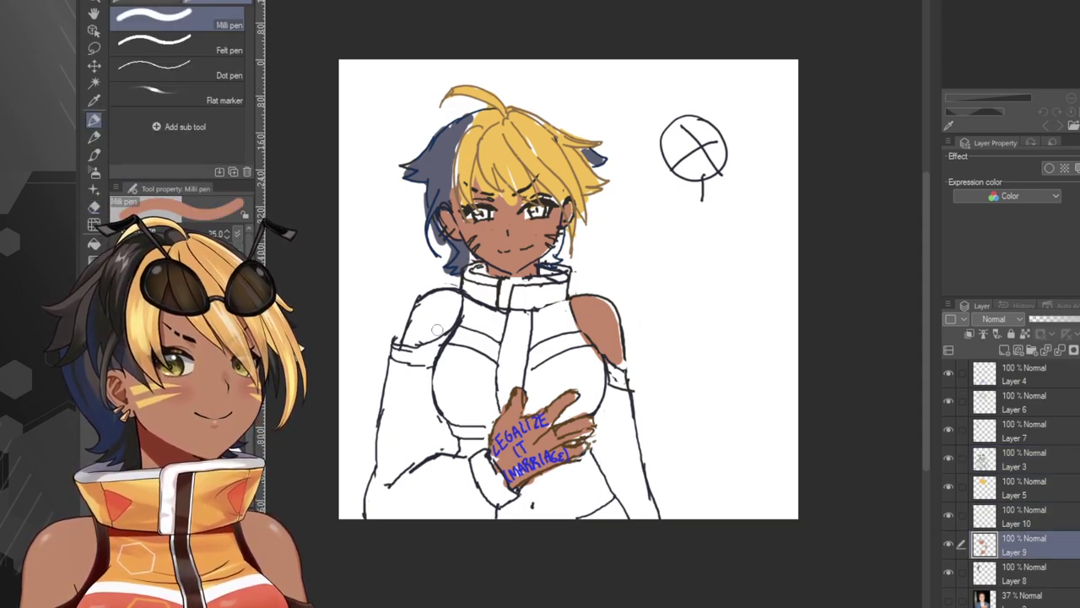
mouse_move(438, 331)
left_mouse_down()
mouse_move(412, 338)
mouse_move(452, 301)
mouse_move(433, 333)
mouse_move(440, 326)
mouse_move(454, 302)
mouse_move(432, 299)
mouse_move(450, 293)
mouse_move(447, 319)
left_mouse_up()
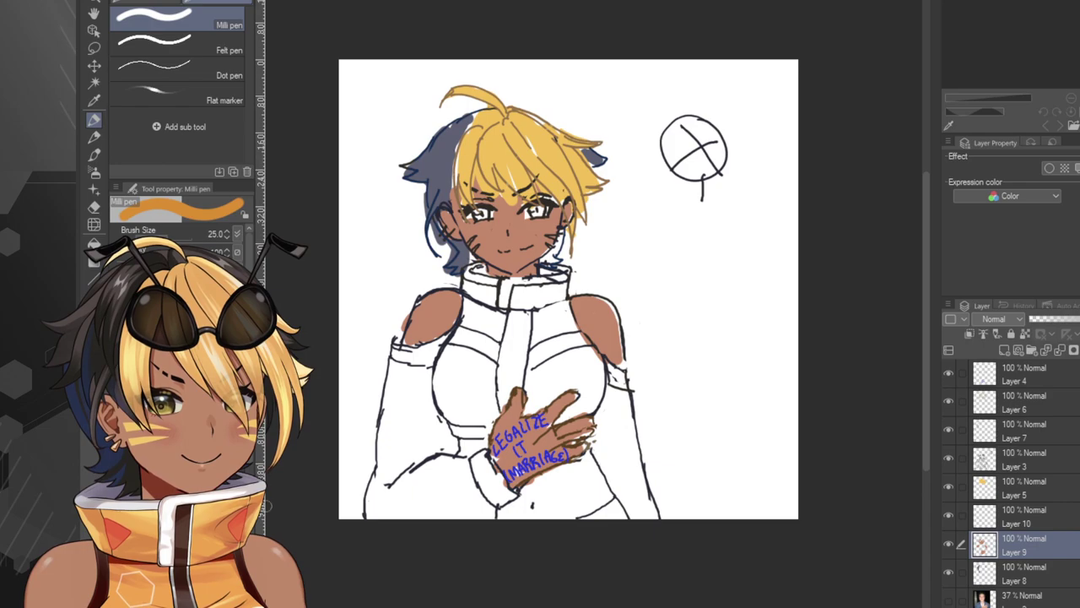
Add two layers above Layer 9 and paint the jacket's collar, upper chest and upper sleeves light orange on the upper one.
left_click(1005, 349)
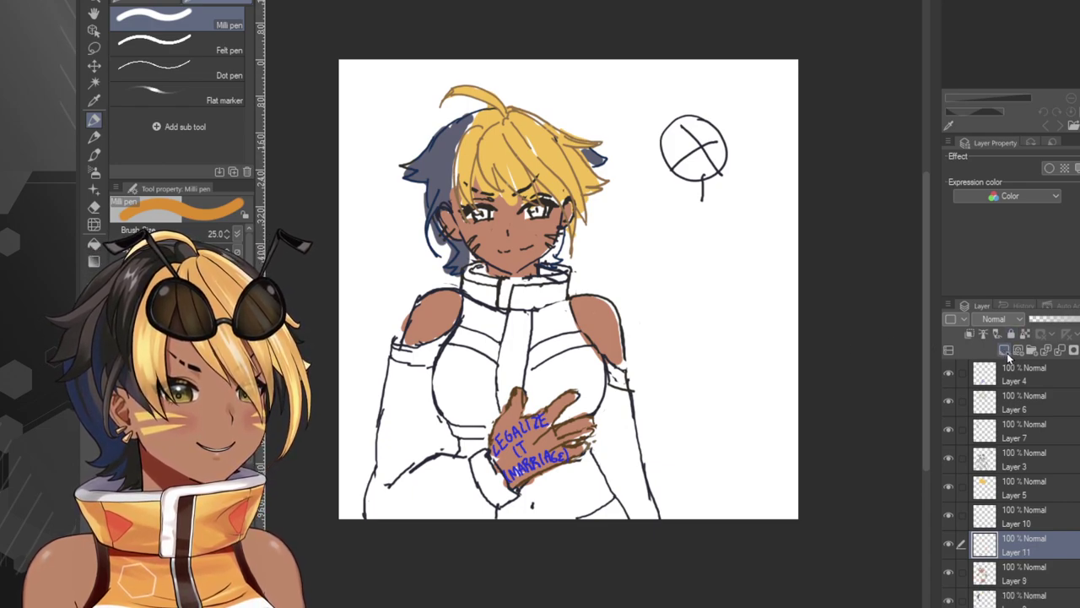
left_click(1005, 350)
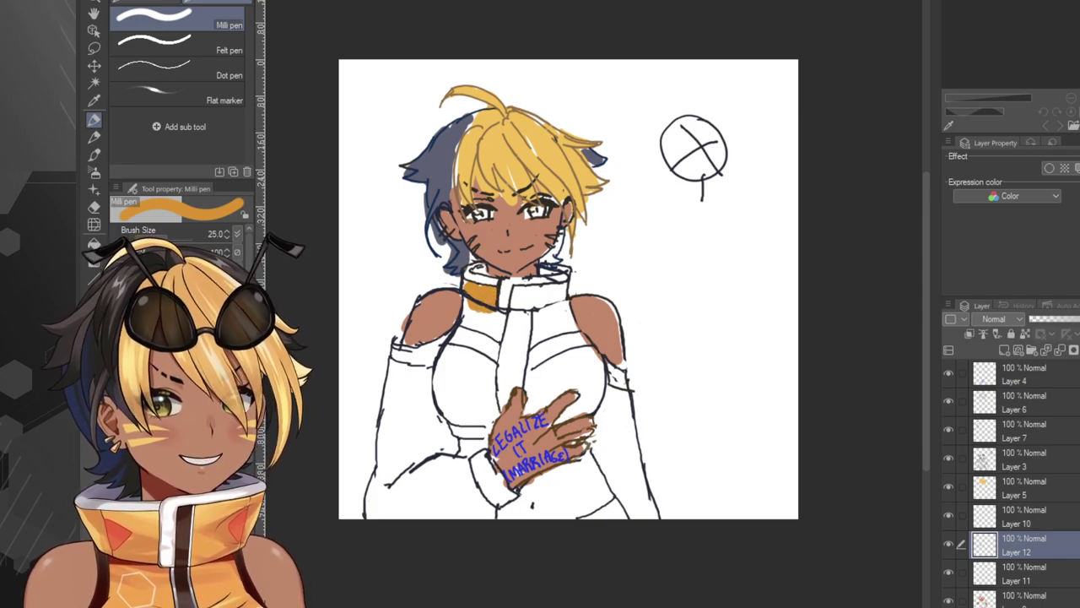
key("ctrl+z")
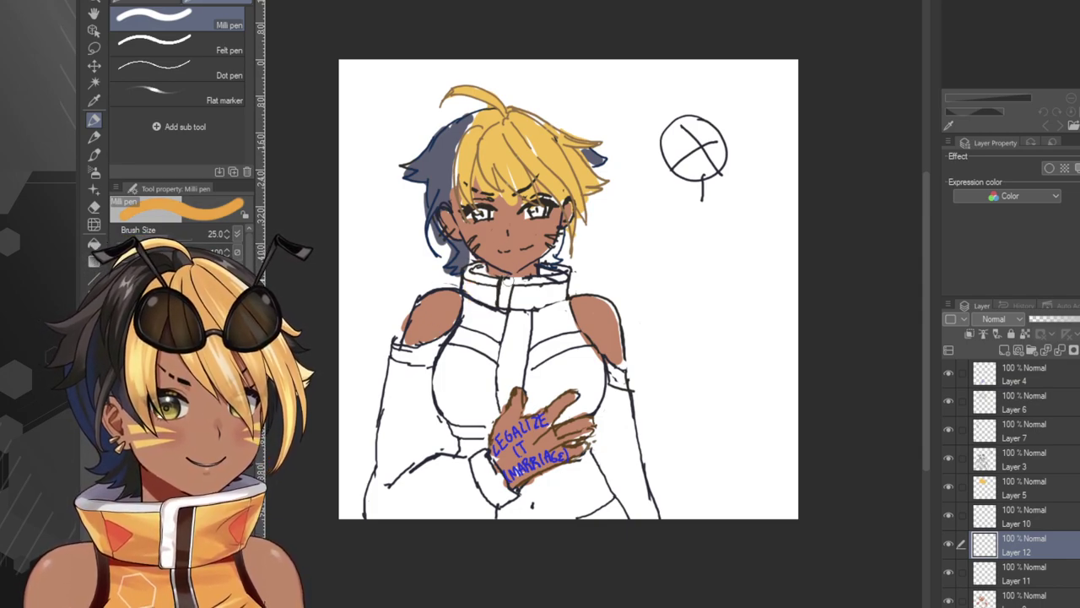
mouse_move(472, 302)
left_mouse_down()
mouse_move(531, 305)
mouse_move(516, 302)
mouse_move(519, 290)
mouse_move(525, 306)
mouse_move(555, 292)
mouse_move(547, 305)
mouse_move(562, 288)
mouse_move(559, 297)
mouse_move(524, 289)
mouse_move(557, 294)
mouse_move(531, 332)
mouse_move(545, 332)
mouse_move(559, 306)
mouse_move(566, 324)
mouse_move(501, 341)
mouse_move(487, 315)
mouse_move(468, 325)
mouse_move(492, 293)
mouse_move(494, 323)
left_mouse_up()
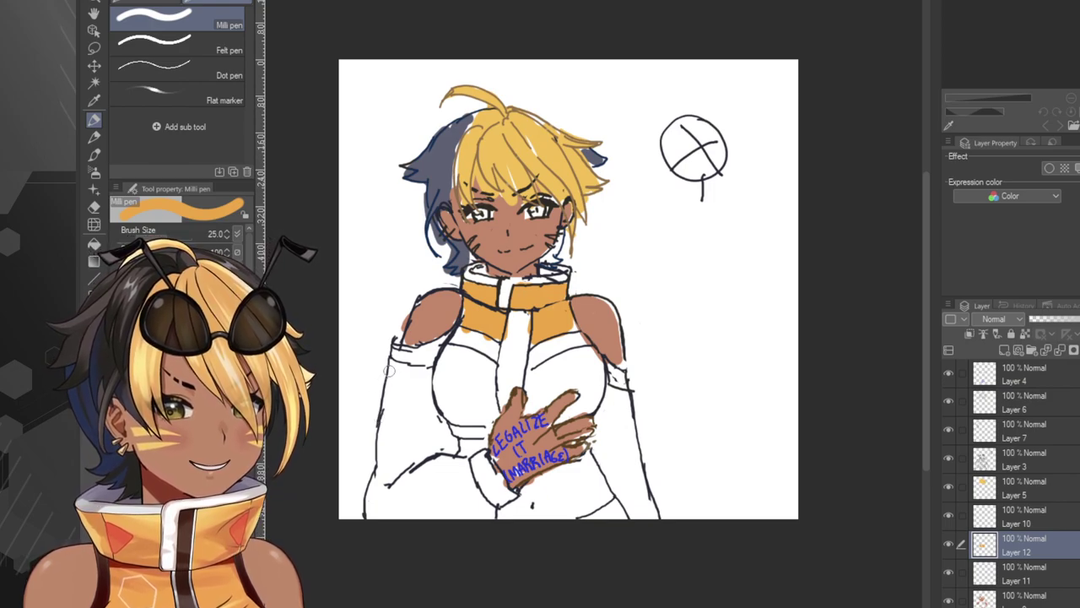
mouse_move(383, 371)
left_mouse_down()
mouse_move(387, 413)
mouse_move(395, 366)
mouse_move(398, 412)
mouse_move(410, 426)
mouse_move(418, 380)
mouse_move(430, 416)
left_mouse_up()
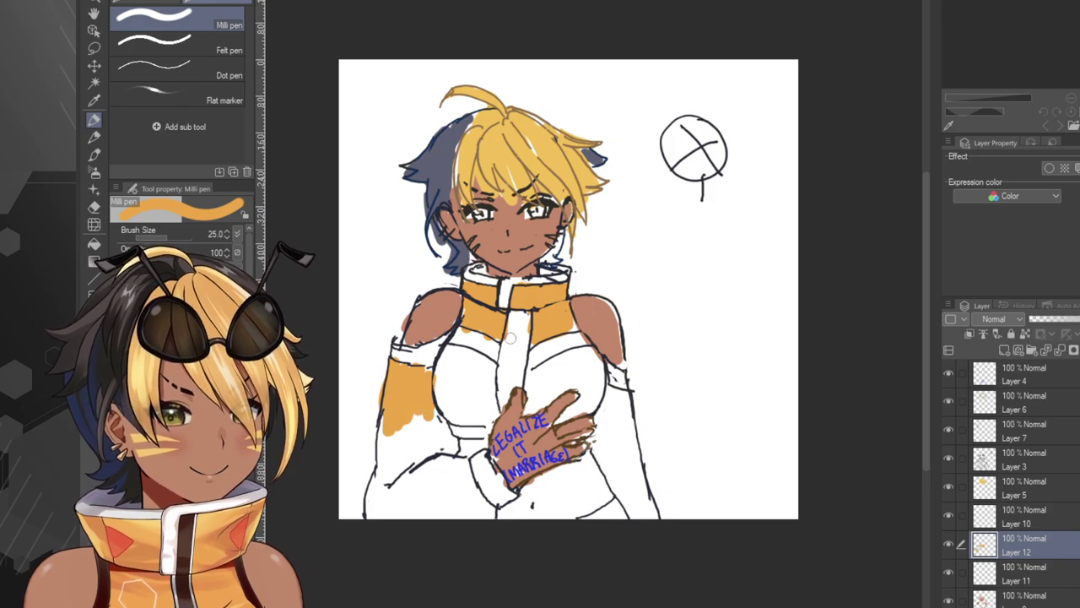
mouse_move(606, 408)
left_mouse_down()
mouse_move(591, 438)
mouse_move(608, 423)
mouse_move(607, 402)
mouse_move(613, 440)
mouse_move(630, 442)
mouse_move(607, 451)
mouse_move(632, 457)
left_mouse_up()
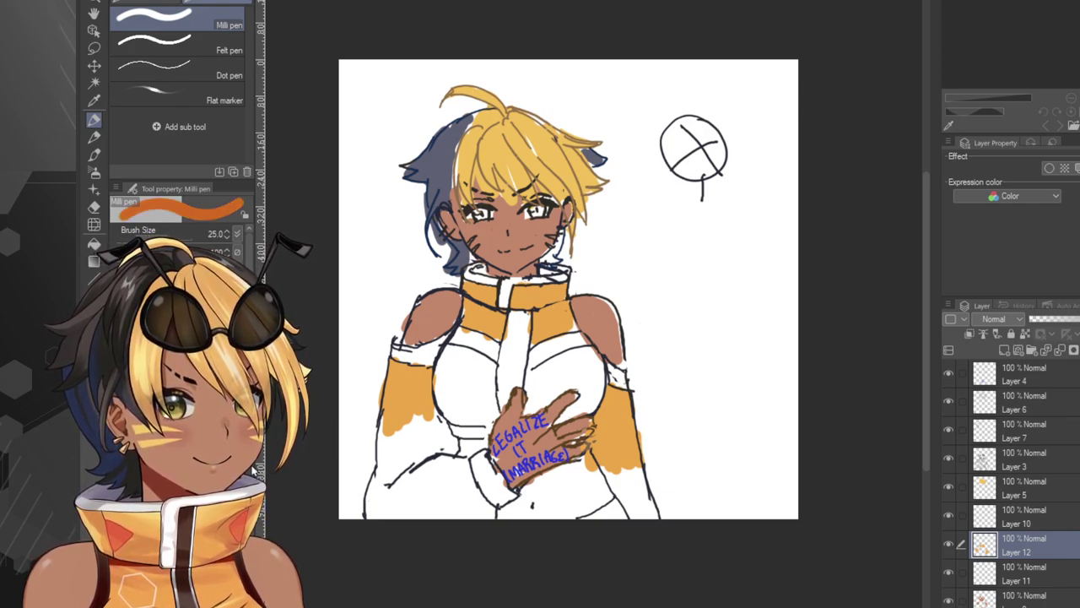
Try painting the chest panels dark orange on Layer 12, and undo the strokes.
left_click_drag(448, 371, 444, 358)
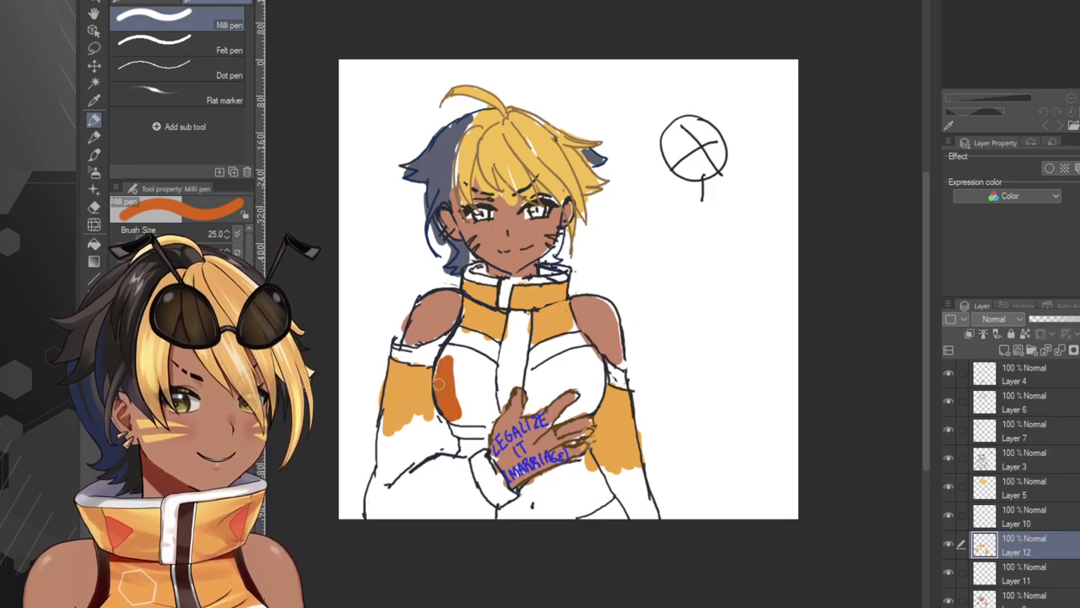
mouse_move(449, 348)
left_mouse_down()
mouse_move(492, 365)
mouse_move(446, 353)
mouse_move(497, 368)
mouse_move(483, 428)
mouse_move(458, 419)
mouse_move(474, 397)
left_mouse_up()
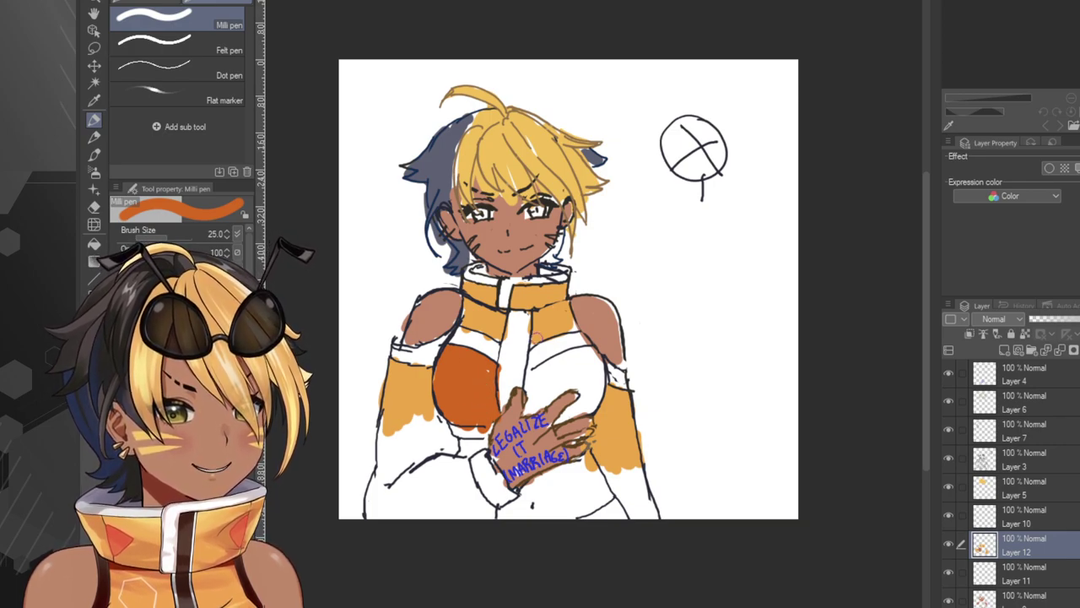
left_click_drag(533, 378, 529, 399)
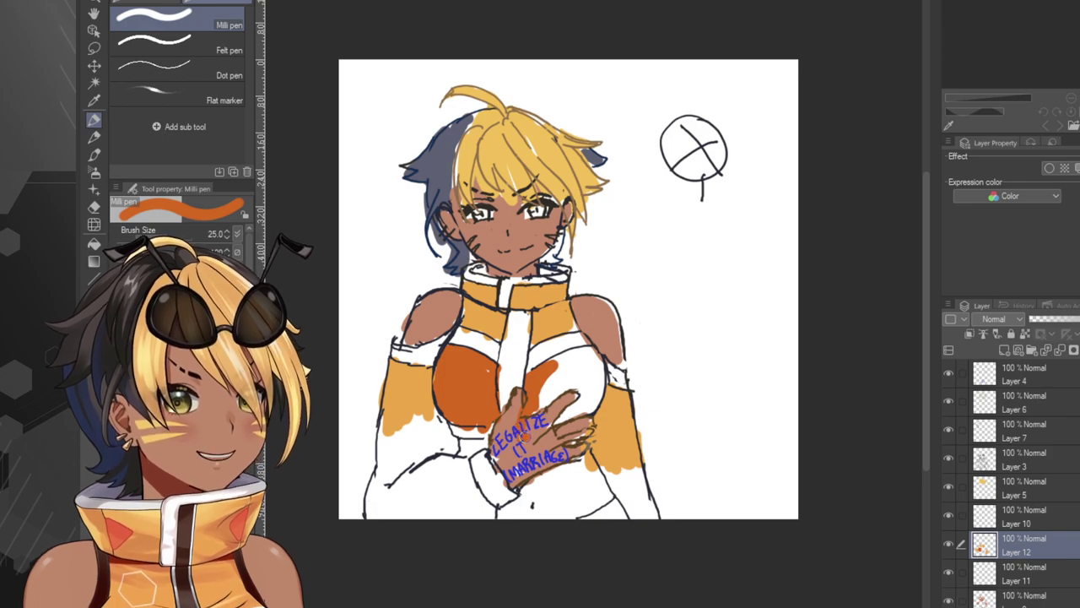
key("ctrl+z")
key("ctrl+z")
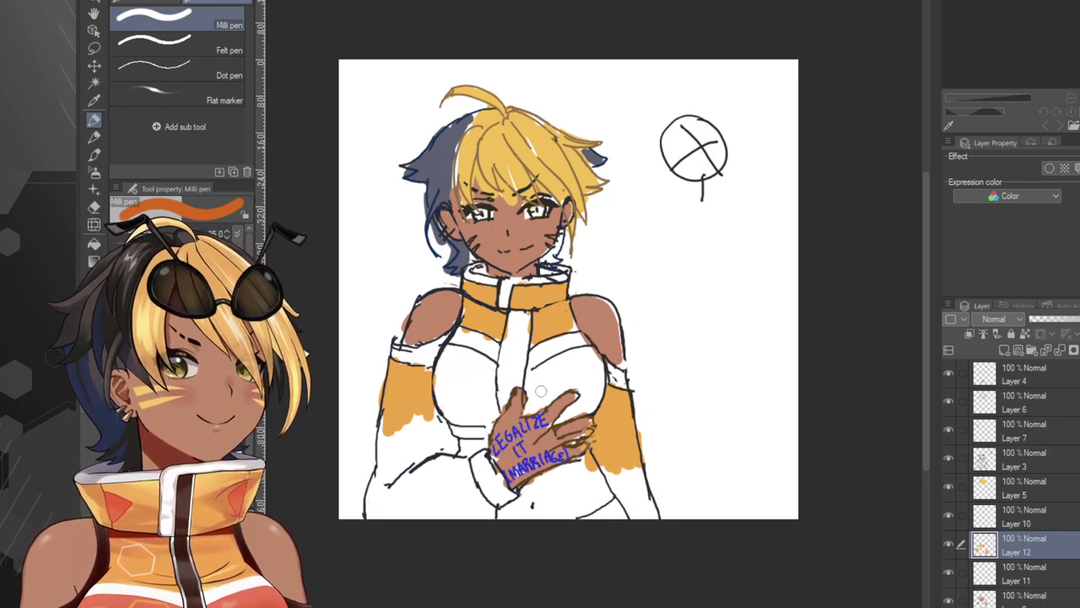
Paint both chest panels of the jacket dark orange on Layer 12 with the Milli pen, and move that layer below Layer 9.
left_click(949, 543)
left_click(948, 542)
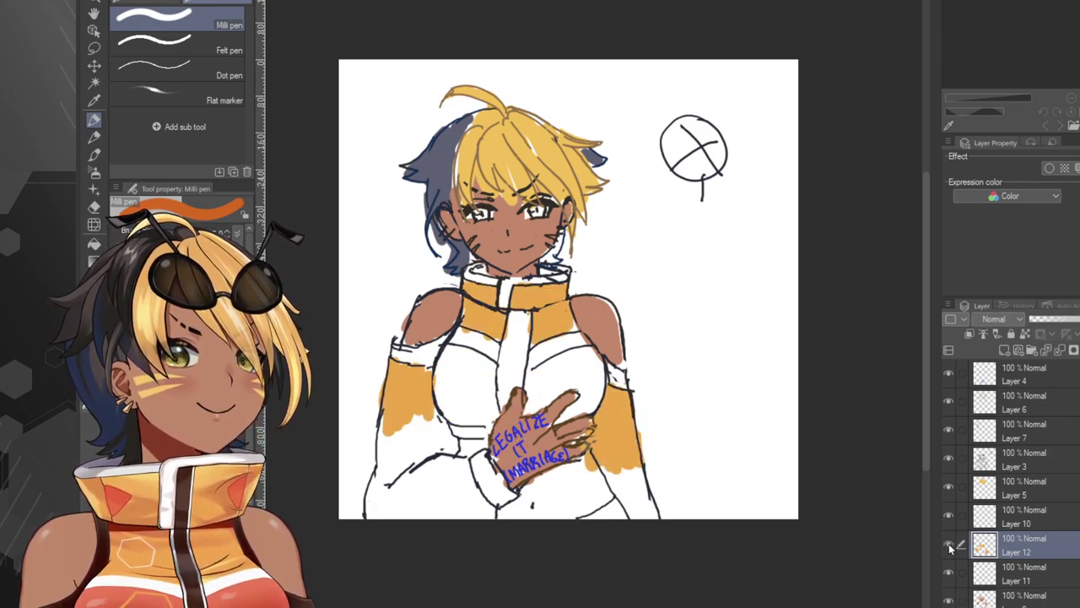
left_click(950, 545)
left_click(951, 547)
left_click(950, 547)
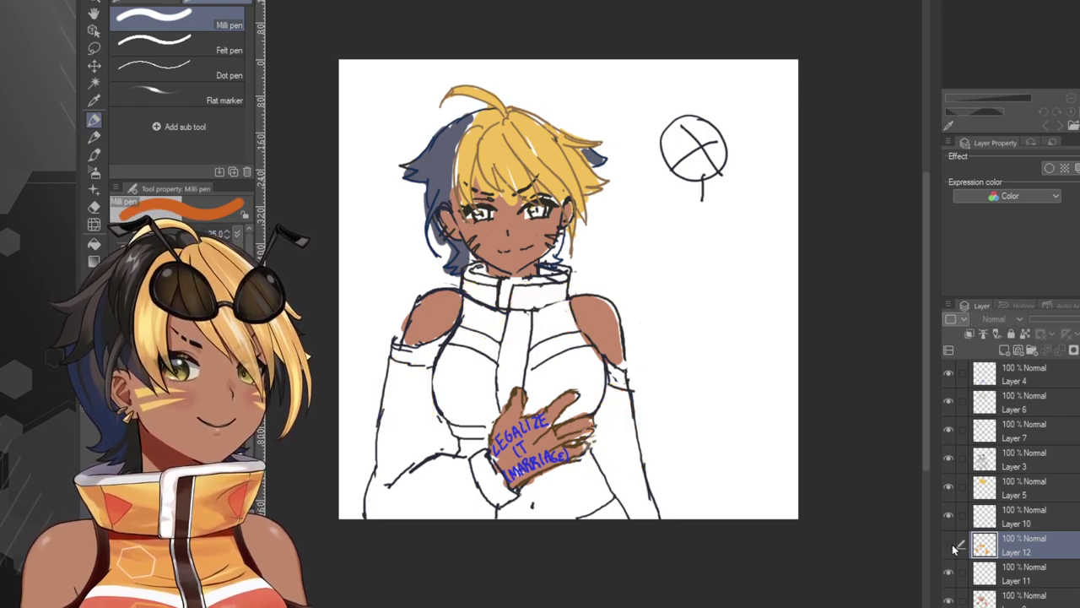
left_click(951, 548)
mouse_move(442, 368)
left_mouse_down()
mouse_move(489, 419)
mouse_move(553, 368)
left_mouse_up()
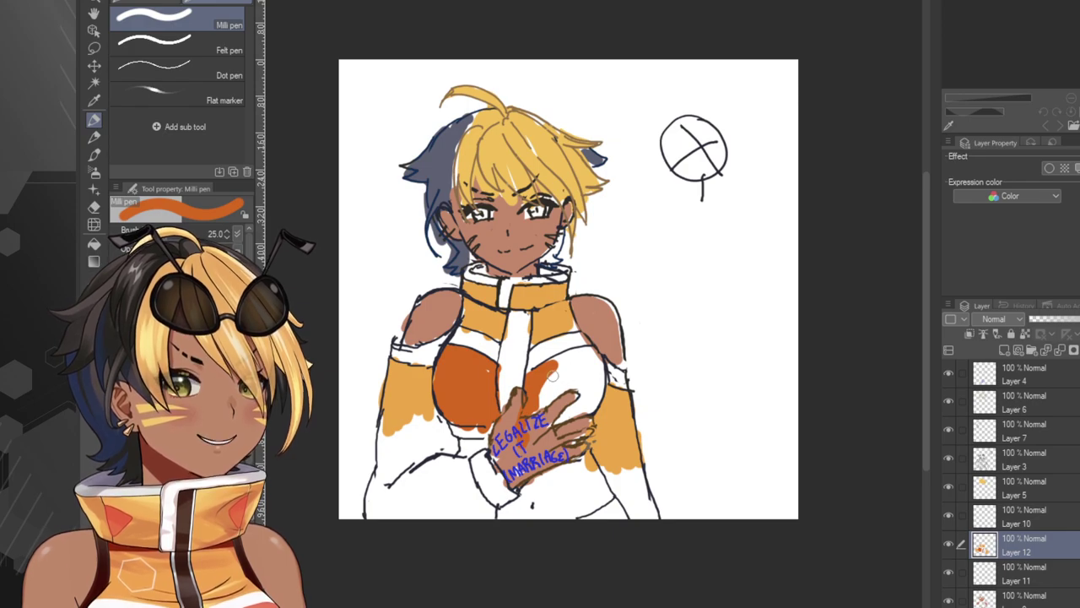
left_click_drag(1004, 536, 1016, 603)
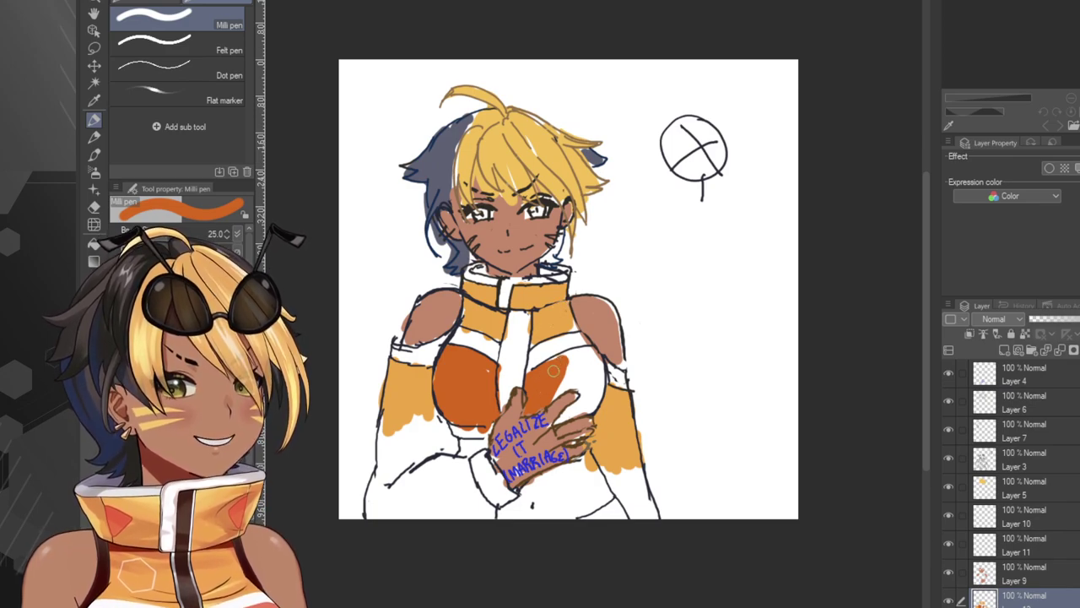
mouse_move(547, 377)
left_mouse_down()
mouse_move(567, 357)
mouse_move(577, 362)
mouse_move(558, 397)
mouse_move(584, 378)
mouse_move(560, 422)
mouse_move(595, 384)
mouse_move(588, 365)
left_mouse_up()
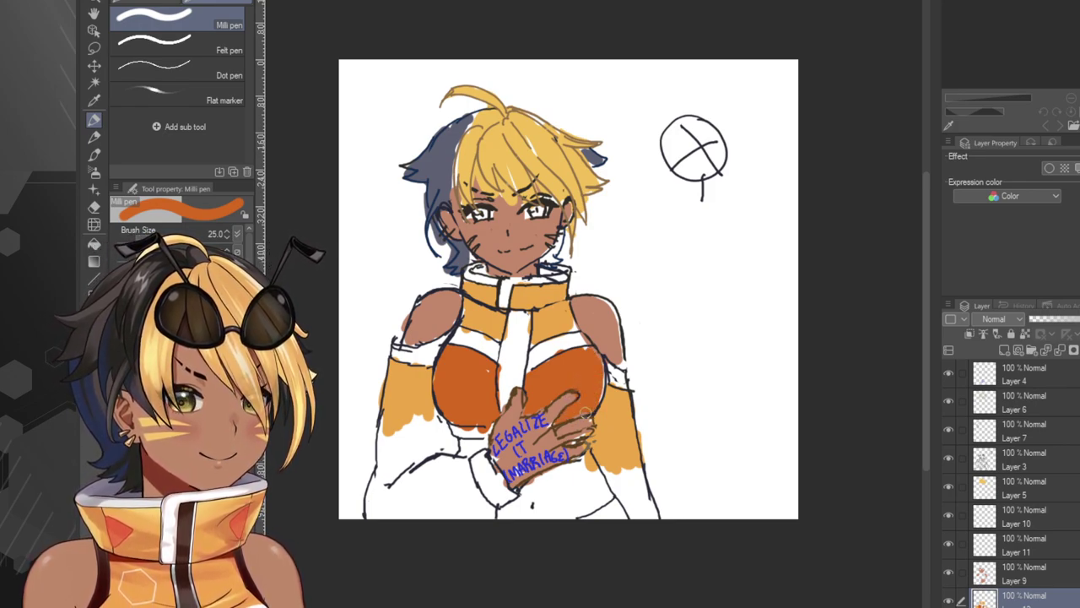
Fill the face, neck and bare shoulders on Layer 9 with a lighter reddish-brown skin colour.
left_click(95, 101)
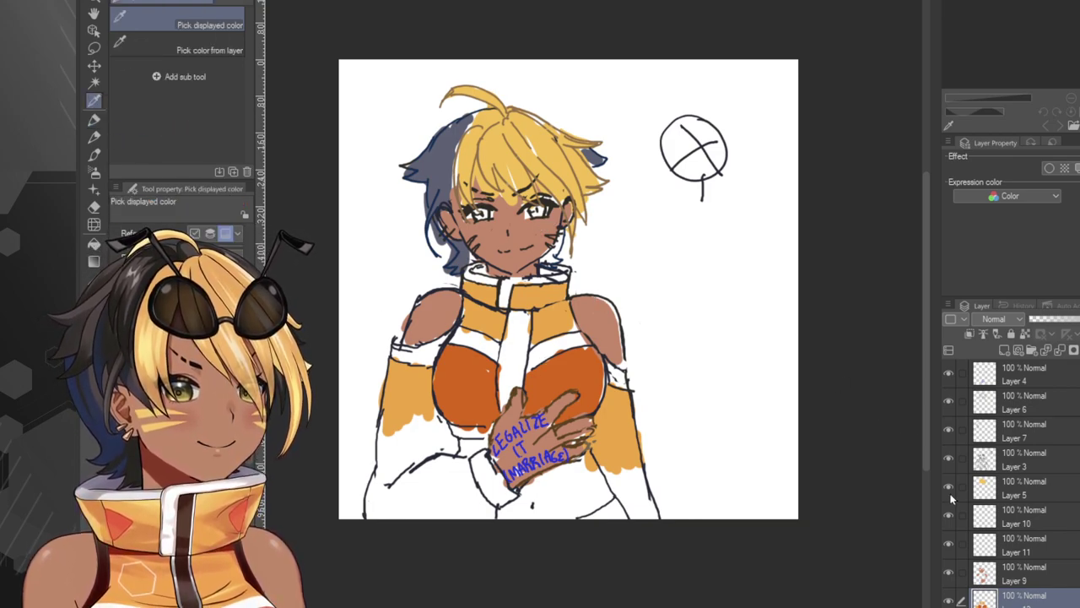
left_click(1021, 574)
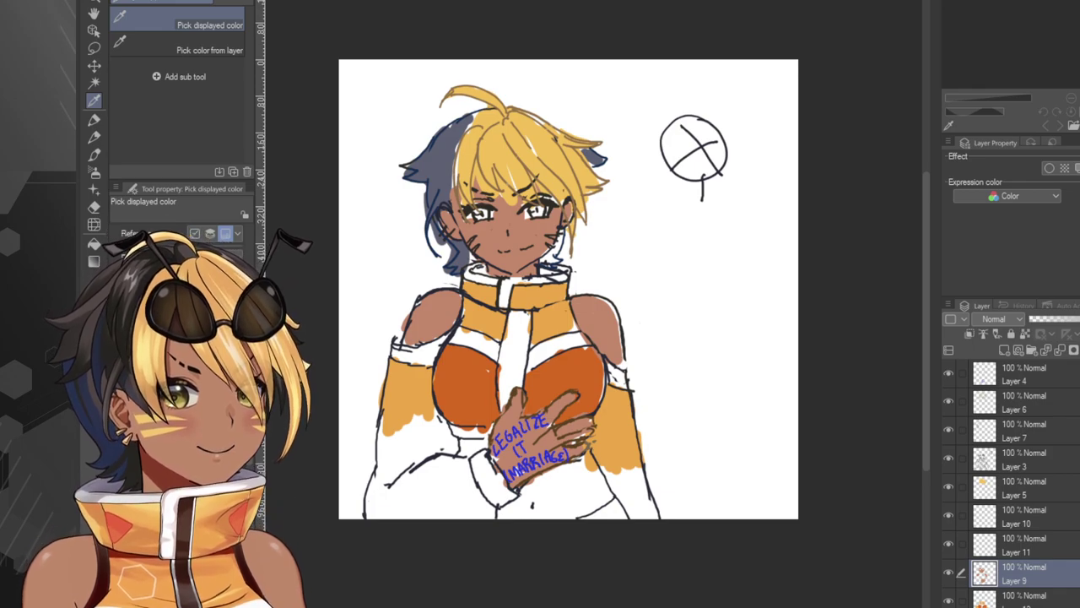
left_click(95, 245)
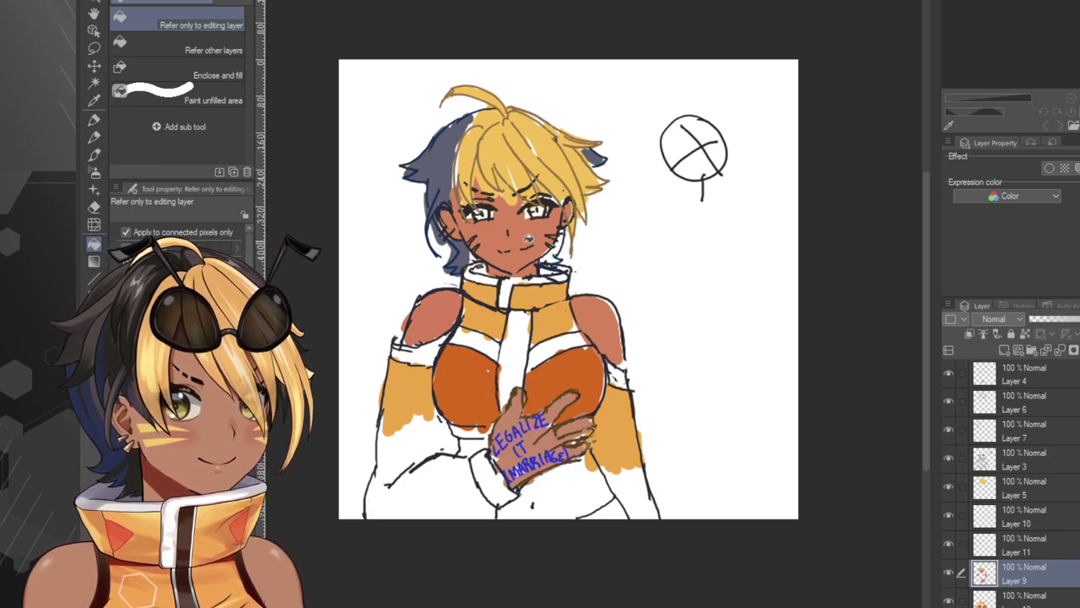
left_click(528, 239)
key("ctrl+z")
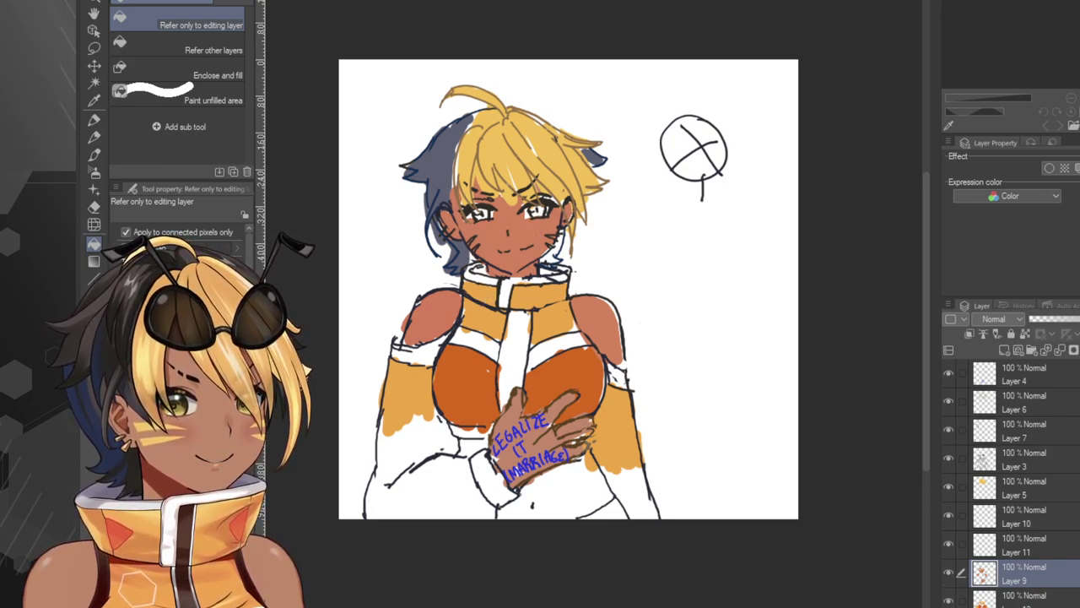
left_click(511, 242)
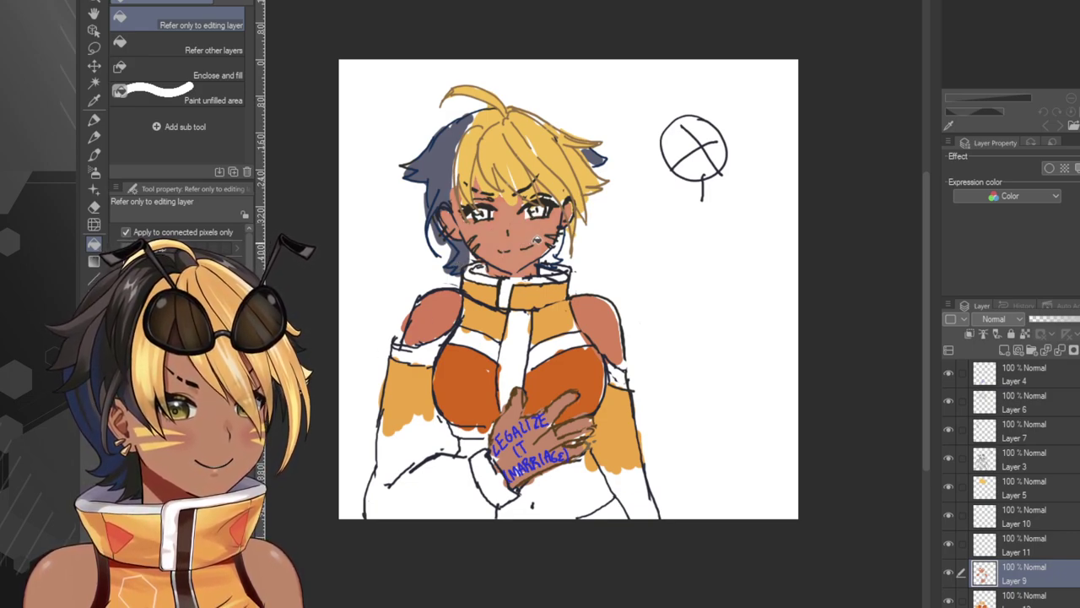
left_click(415, 330)
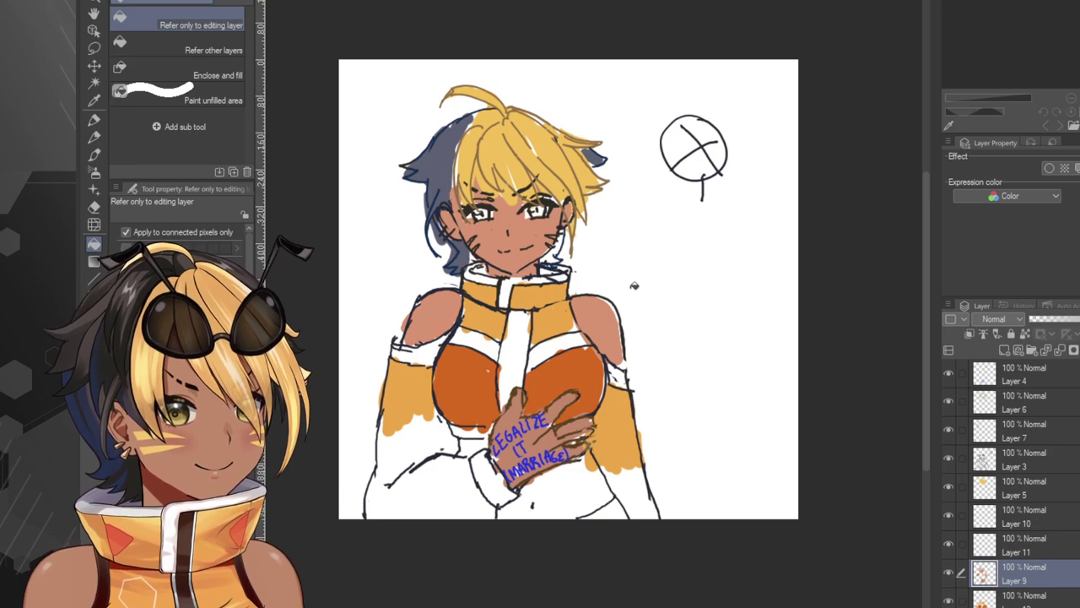
Paint the bare midriff and the skin around the wrist in the light reddish-brown skin colour on Layer 9 with the Milli pen.
left_click(94, 120)
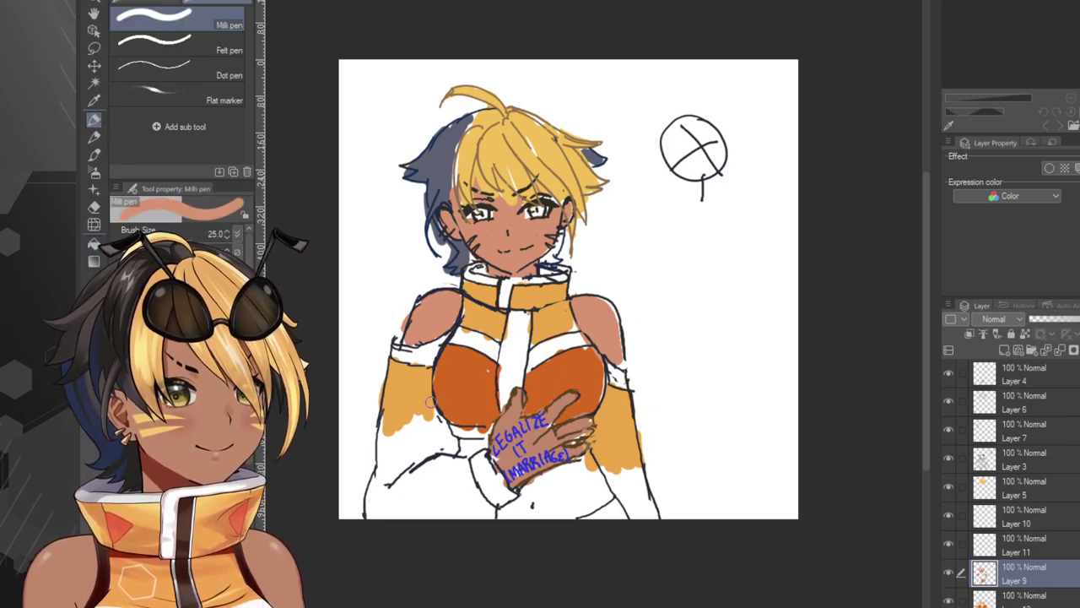
left_click(95, 101)
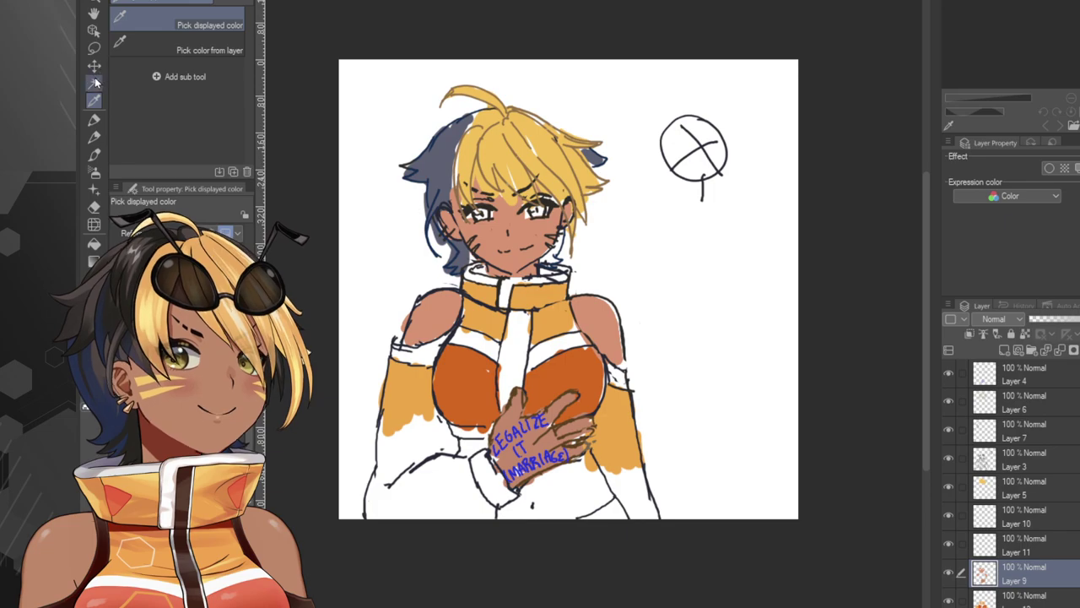
left_click(94, 119)
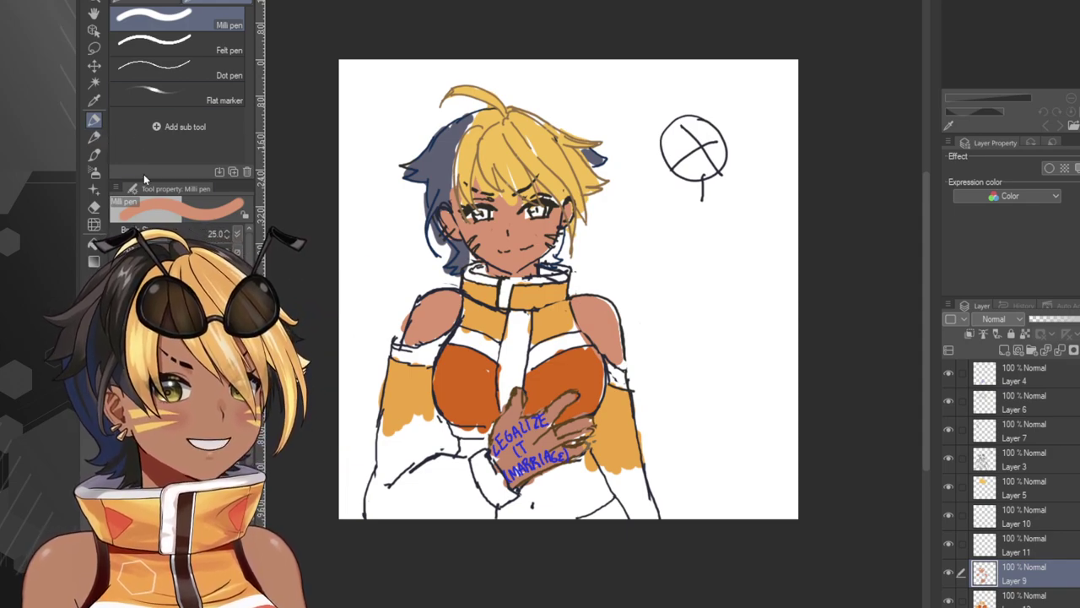
left_click_drag(464, 443, 471, 449)
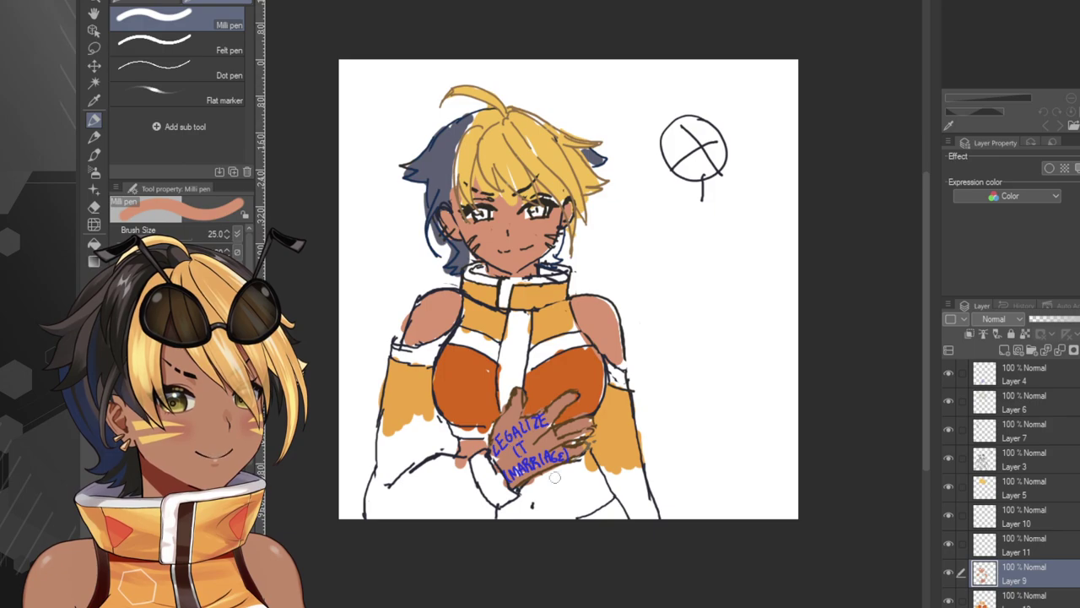
mouse_move(534, 498)
left_mouse_down()
mouse_move(510, 516)
mouse_move(539, 479)
mouse_move(517, 523)
mouse_move(559, 502)
mouse_move(563, 469)
mouse_move(586, 465)
mouse_move(583, 457)
mouse_move(603, 494)
mouse_move(550, 521)
mouse_move(576, 494)
mouse_move(606, 497)
mouse_move(573, 519)
mouse_move(531, 523)
mouse_move(505, 500)
left_mouse_up()
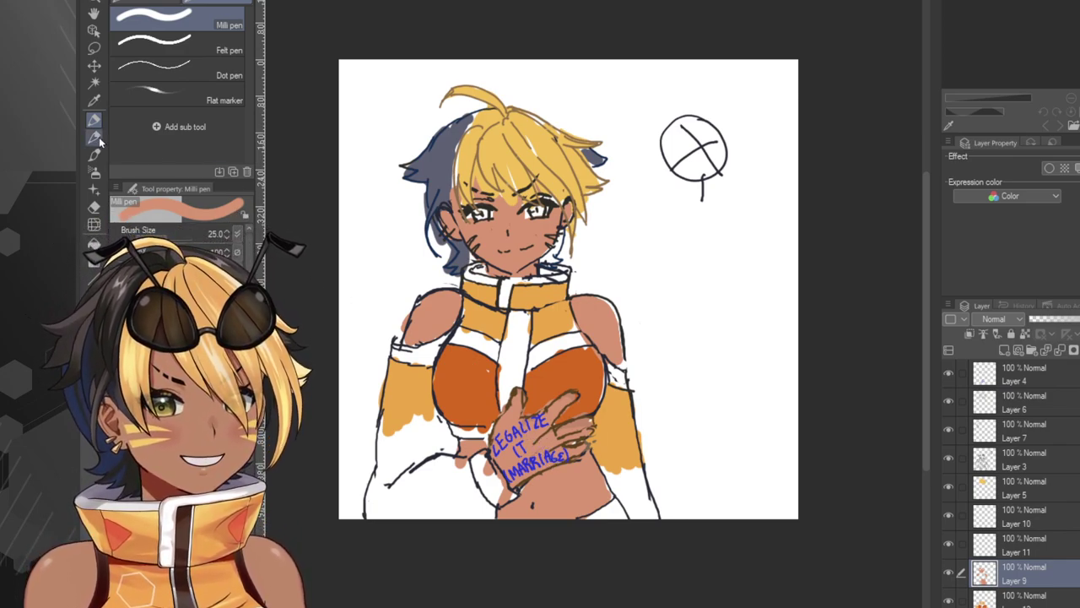
Pick the chest panels' dark orange and paint the lower parts of both sleeves and the waistband with it on Layer 9.
left_click(94, 102)
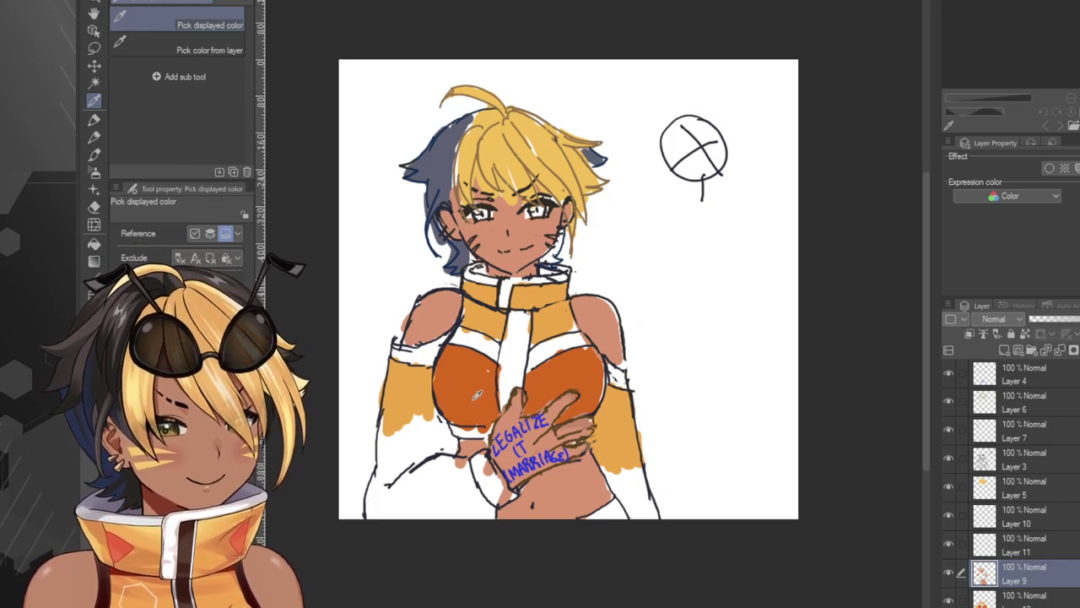
left_click(94, 119)
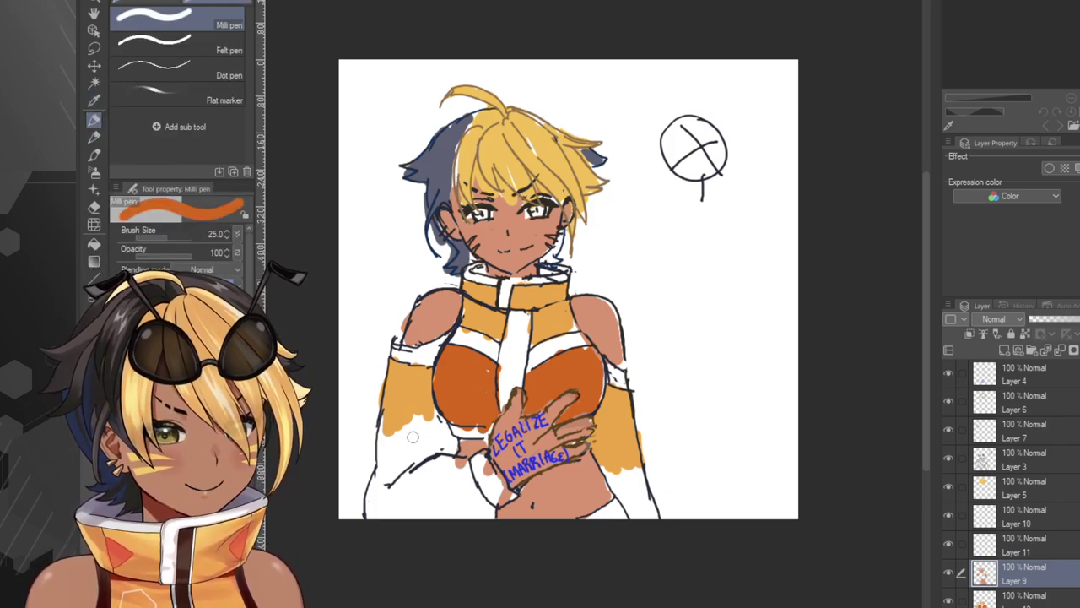
mouse_move(466, 504)
left_mouse_down()
mouse_move(477, 477)
mouse_move(477, 515)
mouse_move(457, 486)
mouse_move(457, 521)
left_mouse_up()
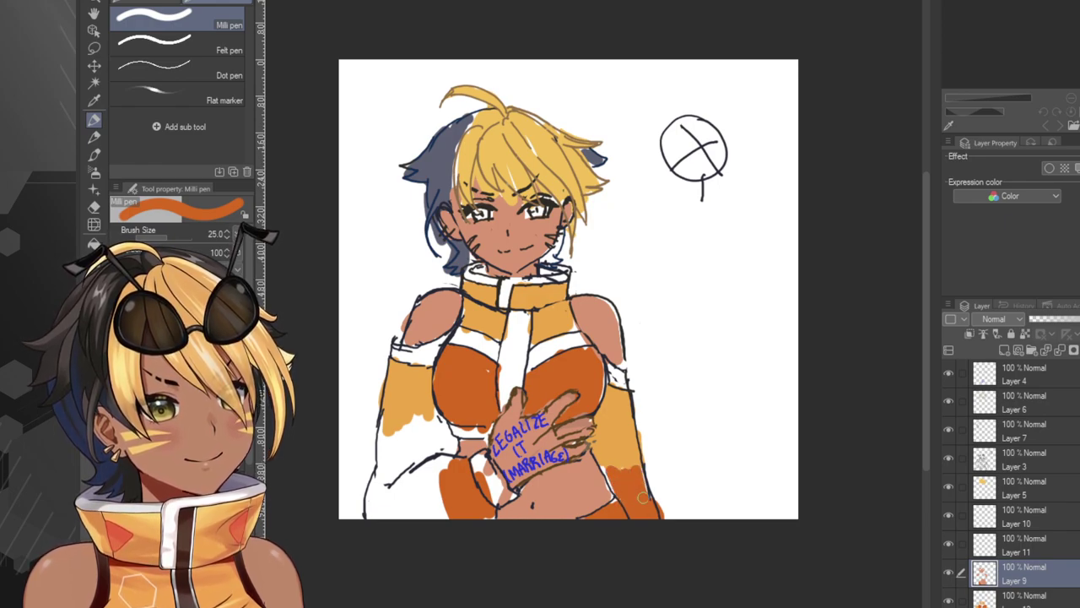
mouse_move(365, 510)
left_mouse_down()
mouse_move(397, 480)
mouse_move(415, 485)
mouse_move(386, 498)
mouse_move(420, 476)
mouse_move(443, 502)
left_mouse_up()
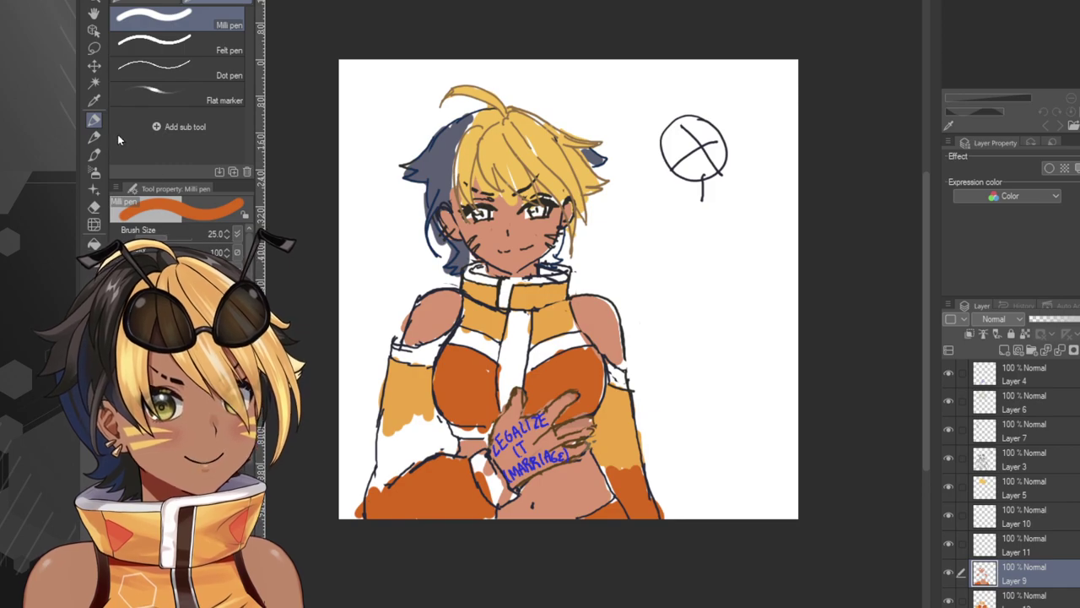
Pick a dark brown and paint the bands at the top of both sleeves with it on Layer 9.
left_click(94, 99)
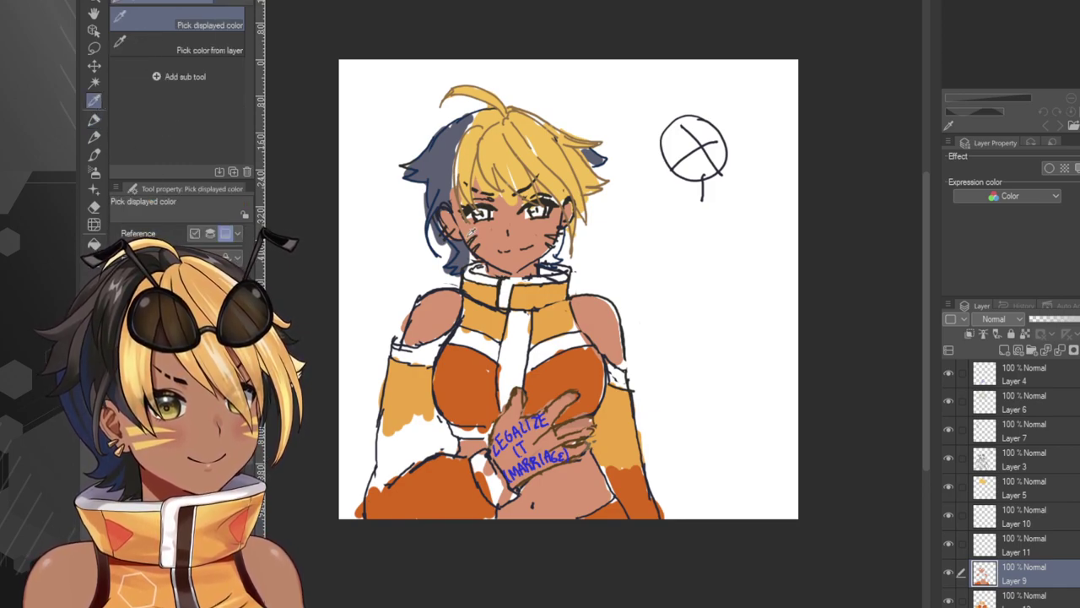
left_click(94, 118)
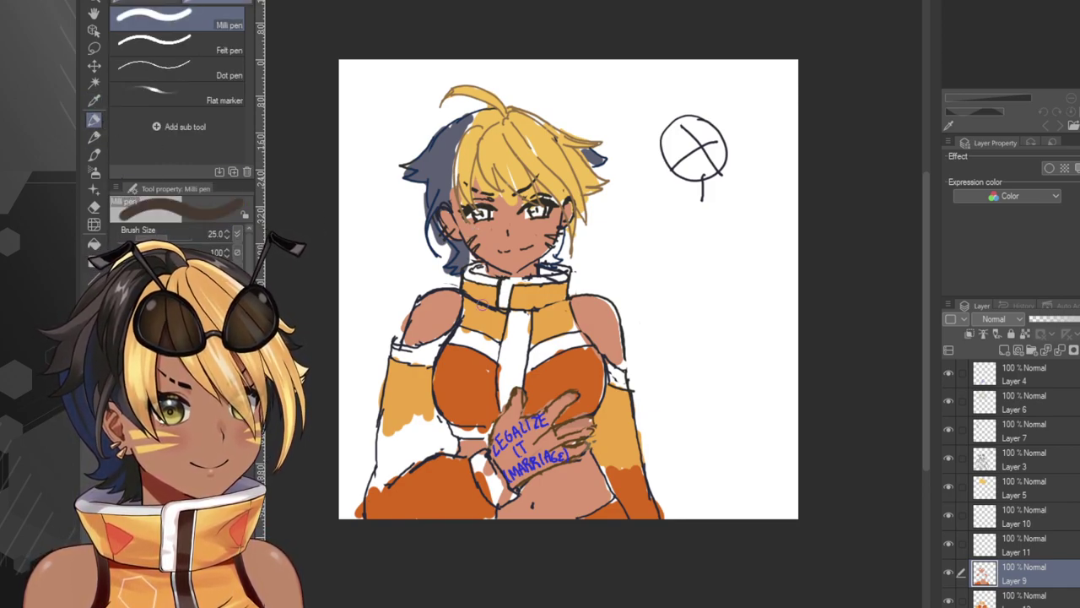
mouse_move(393, 342)
left_mouse_down()
mouse_move(435, 349)
mouse_move(426, 358)
left_mouse_up()
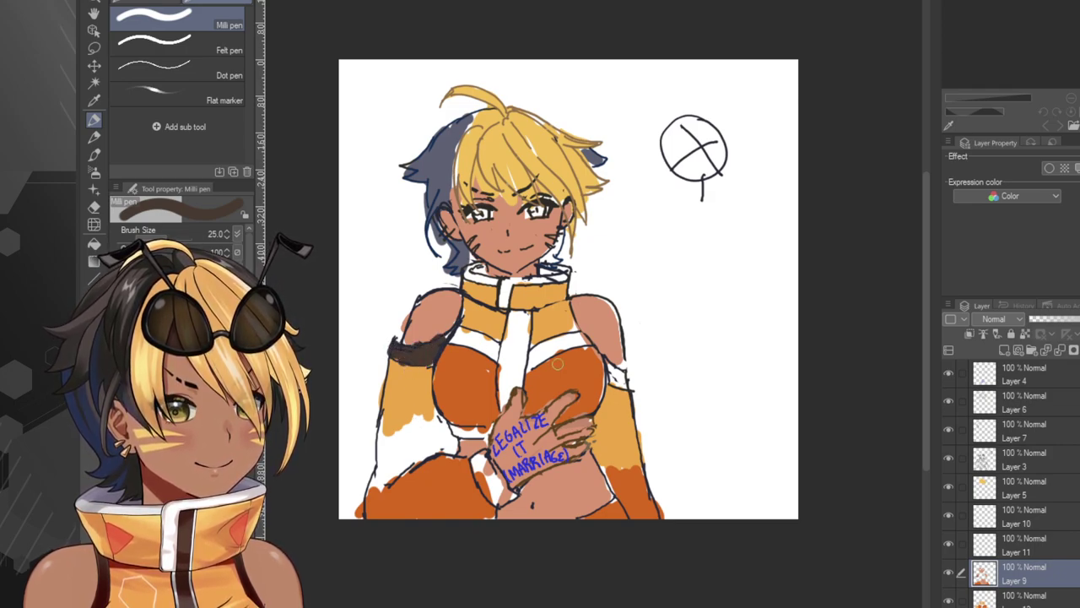
mouse_move(614, 369)
left_mouse_down()
mouse_move(633, 390)
mouse_move(609, 383)
left_mouse_up()
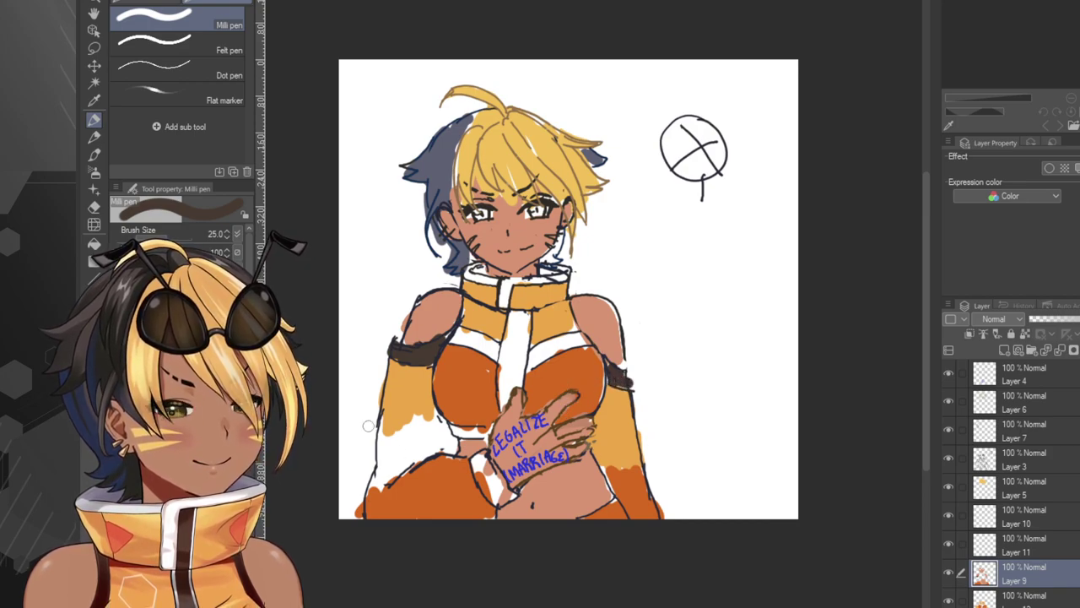
Pick the jacket's light orange and paint the remaining white of both sleeves down to their dark orange ends on Layer 9.
left_click(93, 101)
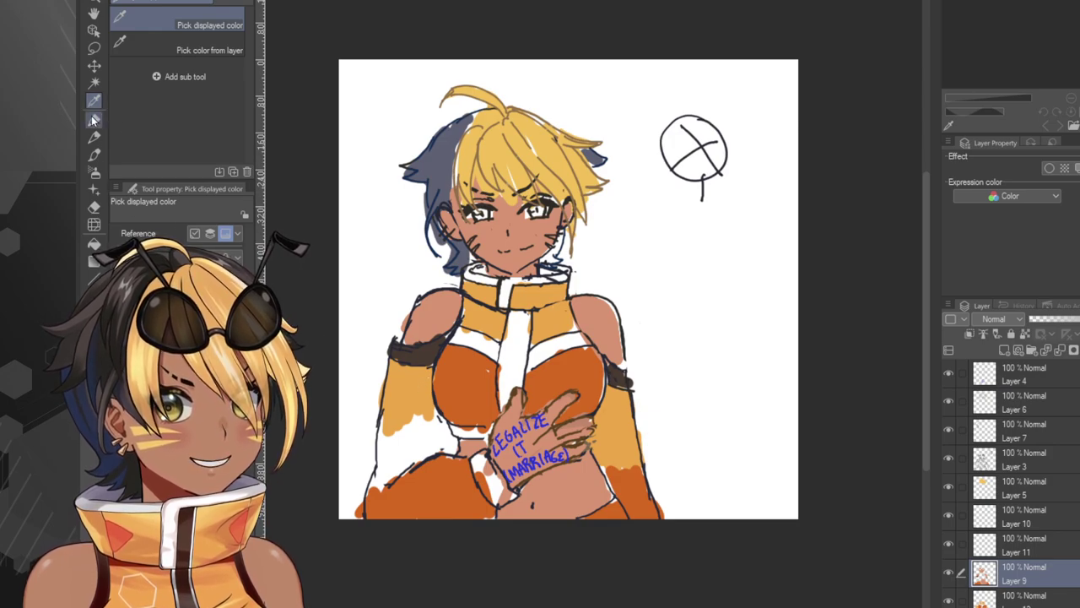
left_click(93, 121)
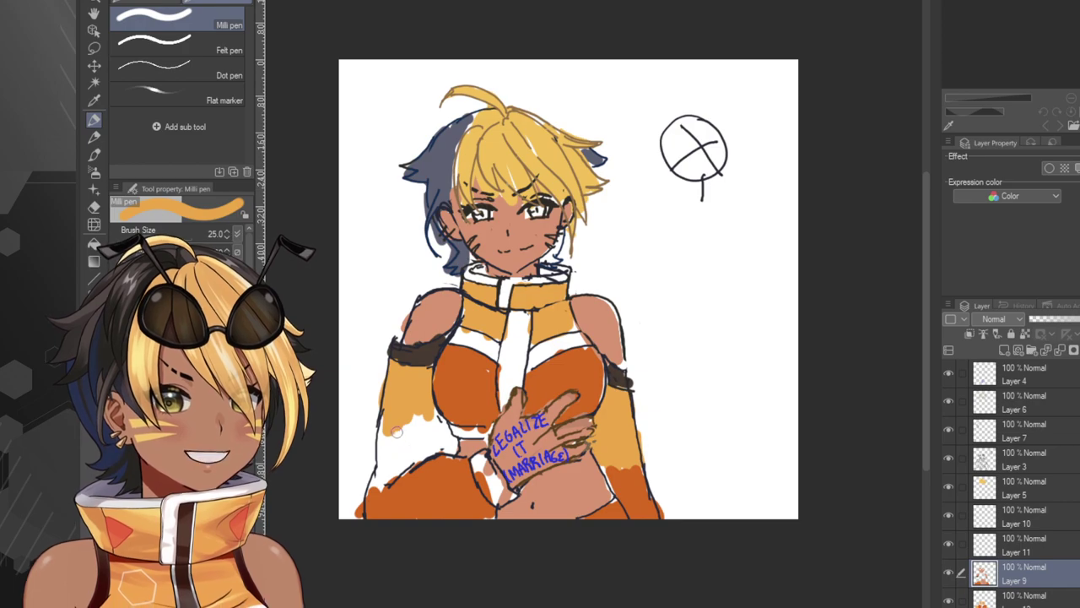
mouse_move(390, 439)
left_mouse_down()
mouse_move(388, 426)
mouse_move(381, 477)
left_mouse_up()
mouse_move(385, 420)
left_mouse_down()
mouse_move(419, 418)
mouse_move(427, 429)
mouse_move(429, 416)
mouse_move(446, 440)
mouse_move(381, 479)
left_mouse_up()
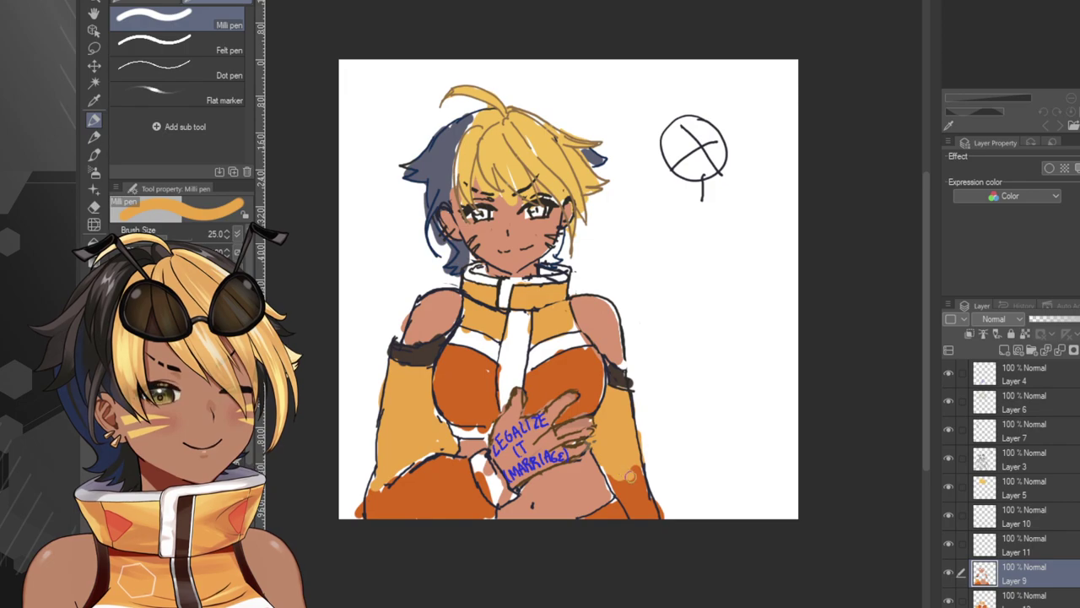
left_click_drag(393, 472, 410, 466)
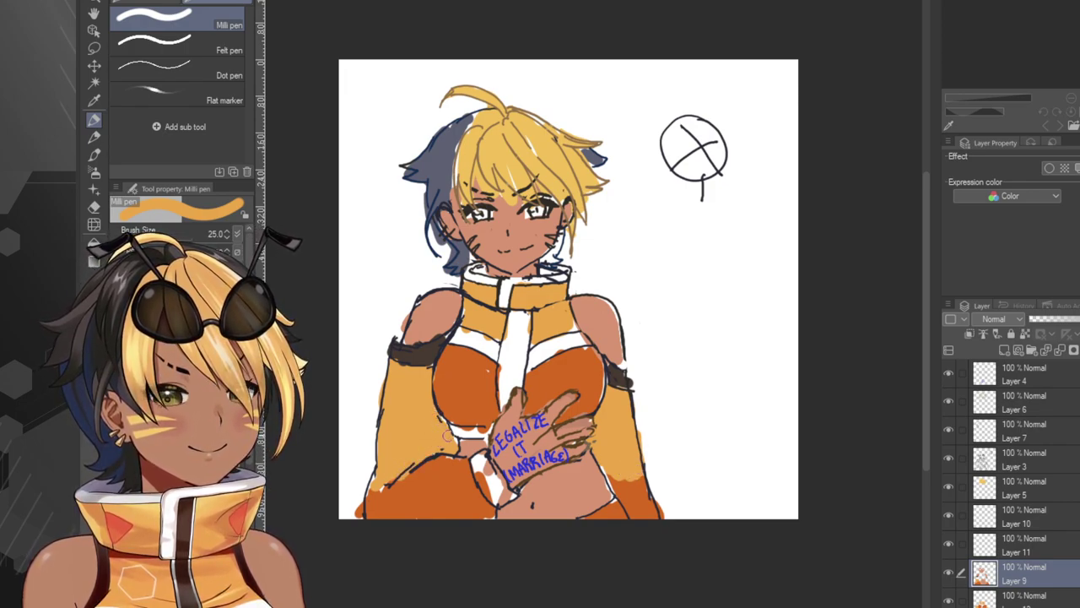
Paint the hem under the chest and the wrist cuff dark brown on Layer 9, and undo the strokes on the central strip.
left_click(94, 100)
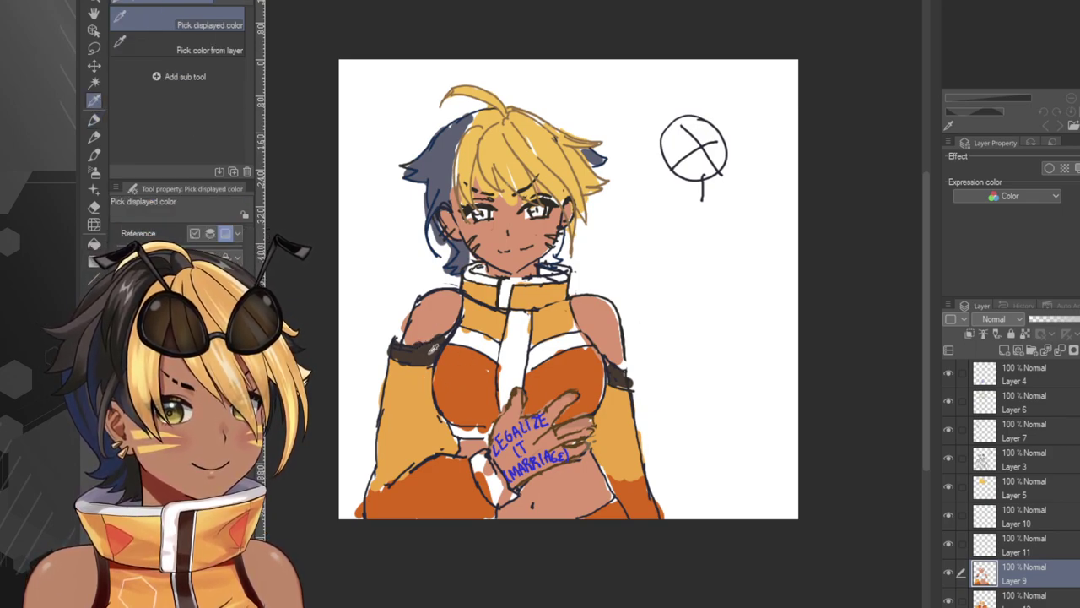
left_click(94, 119)
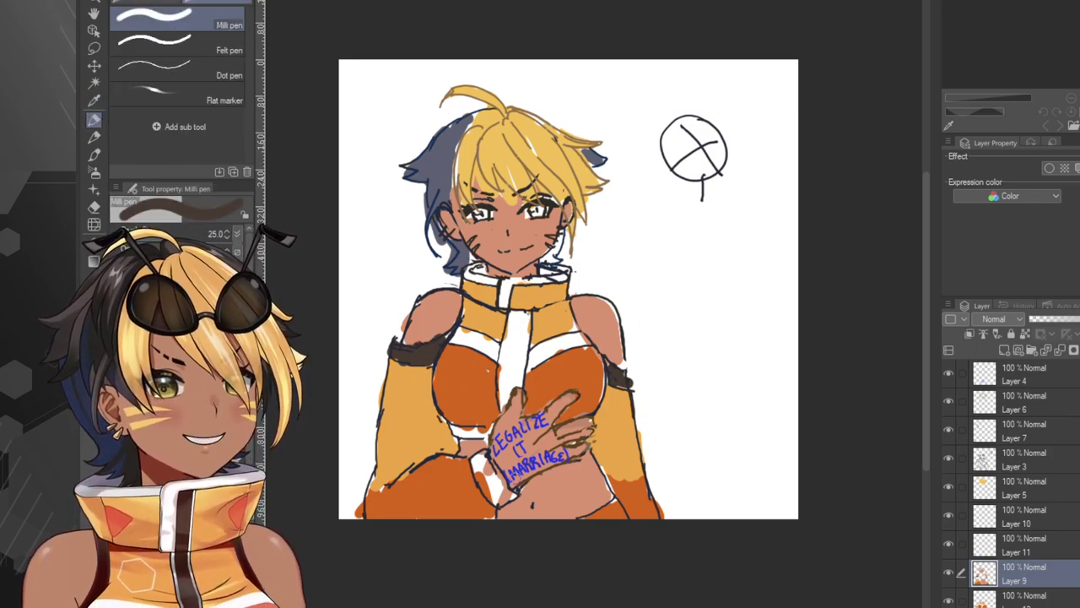
mouse_move(486, 464)
left_mouse_down()
mouse_move(493, 497)
mouse_move(491, 473)
left_mouse_up()
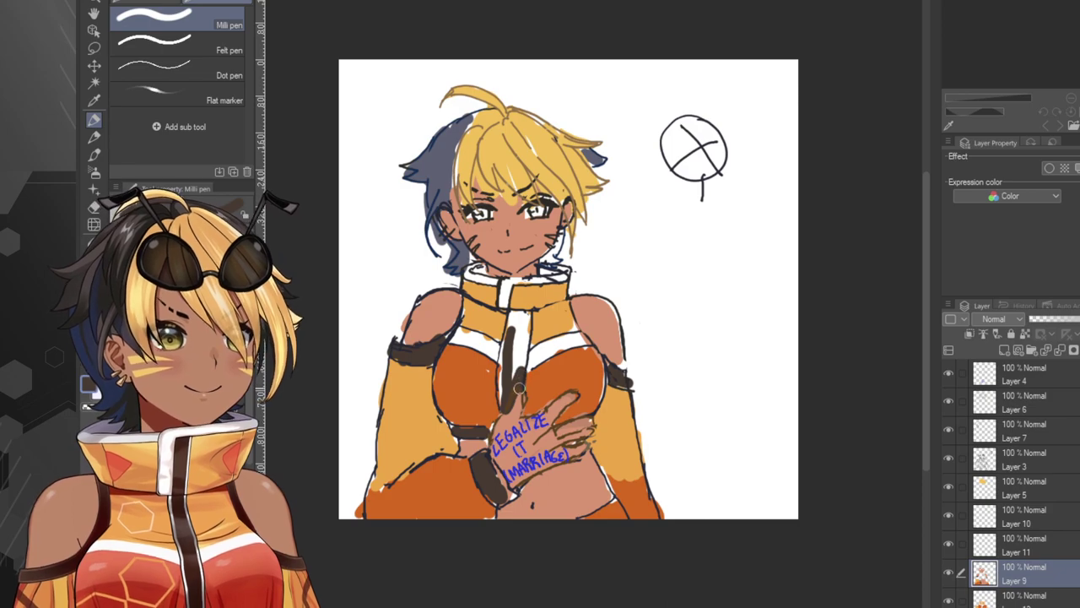
key("ctrl+z")
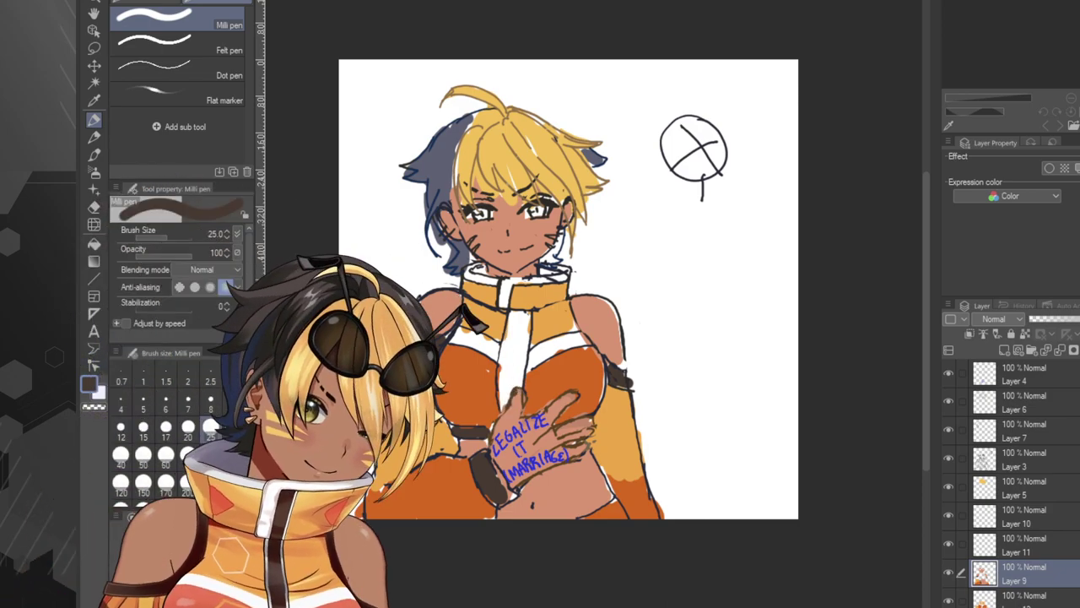
Paint the jacket's central strip dark brown on Layer 12, undoing the wide strokes and keeping only a narrow band.
left_click(997, 599)
left_click(955, 577)
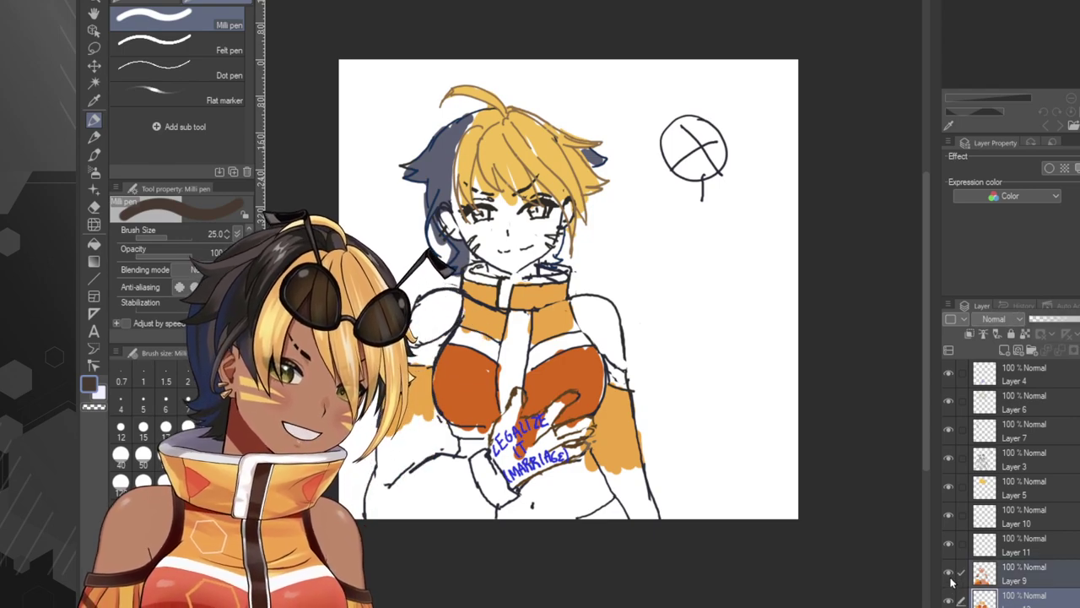
left_click(951, 574)
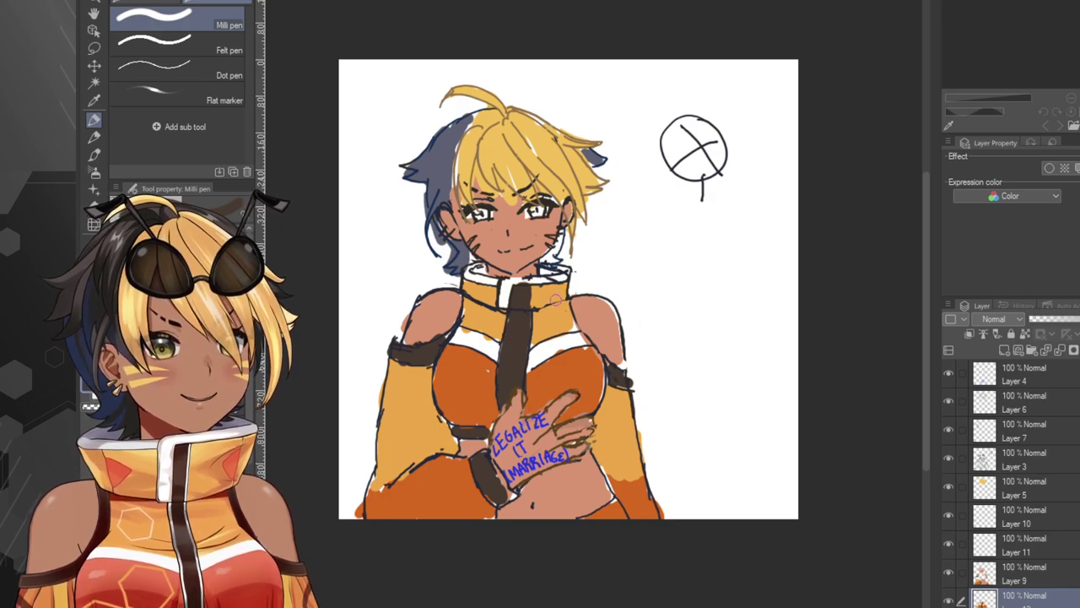
key("ctrl+z")
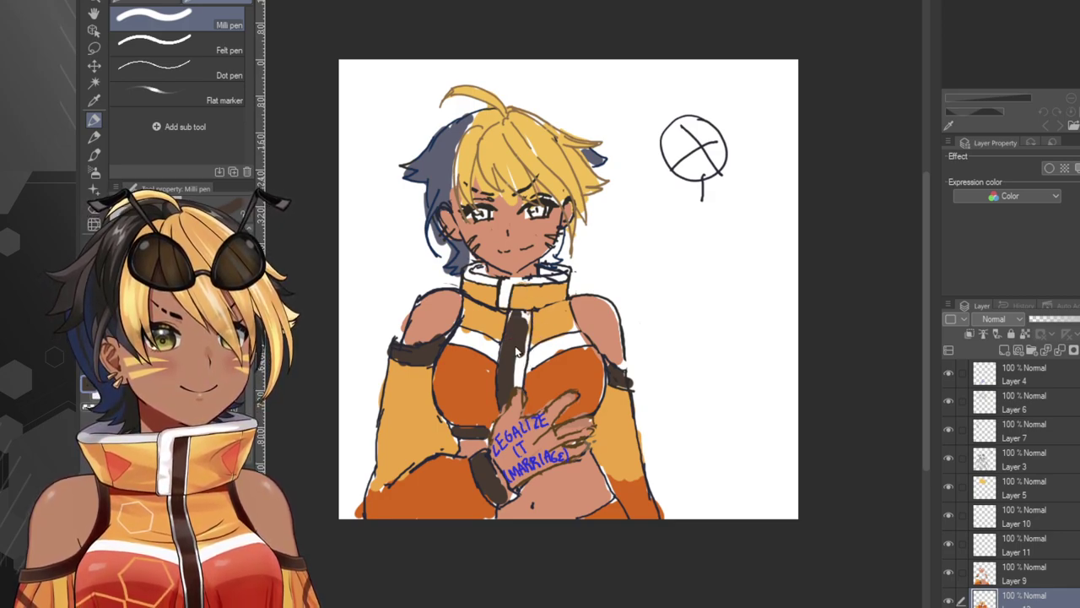
key("ctrl+z")
mouse_move(516, 312)
left_mouse_down()
mouse_move(509, 407)
mouse_move(515, 313)
left_mouse_up()
key("ctrl+z")
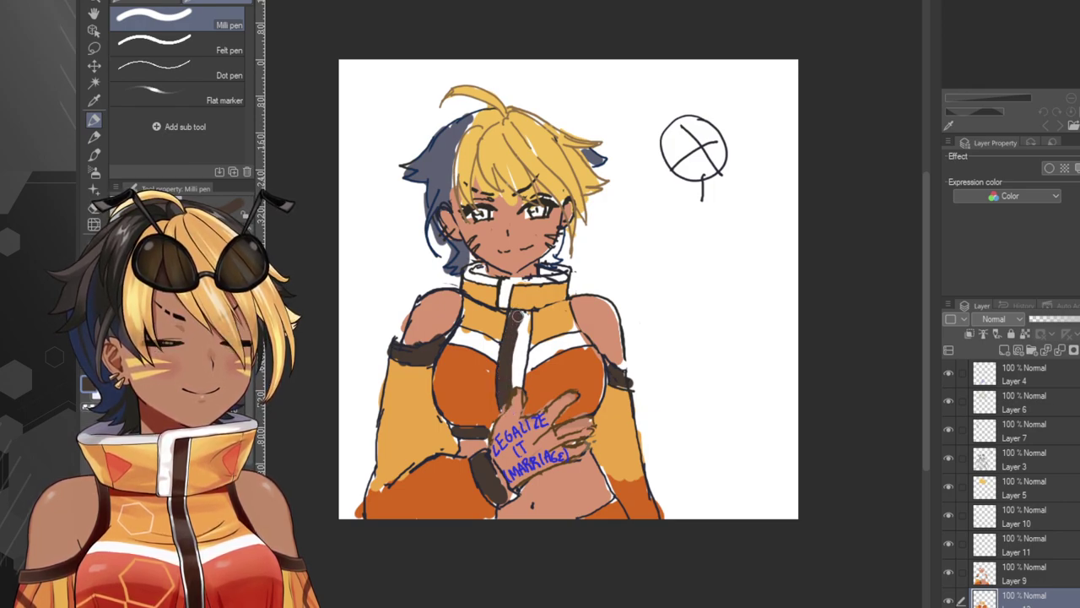
Pick the jacket's light orange and dark orange and fill the white gap beside the narrow central strip on Layer 12.
left_click(93, 100)
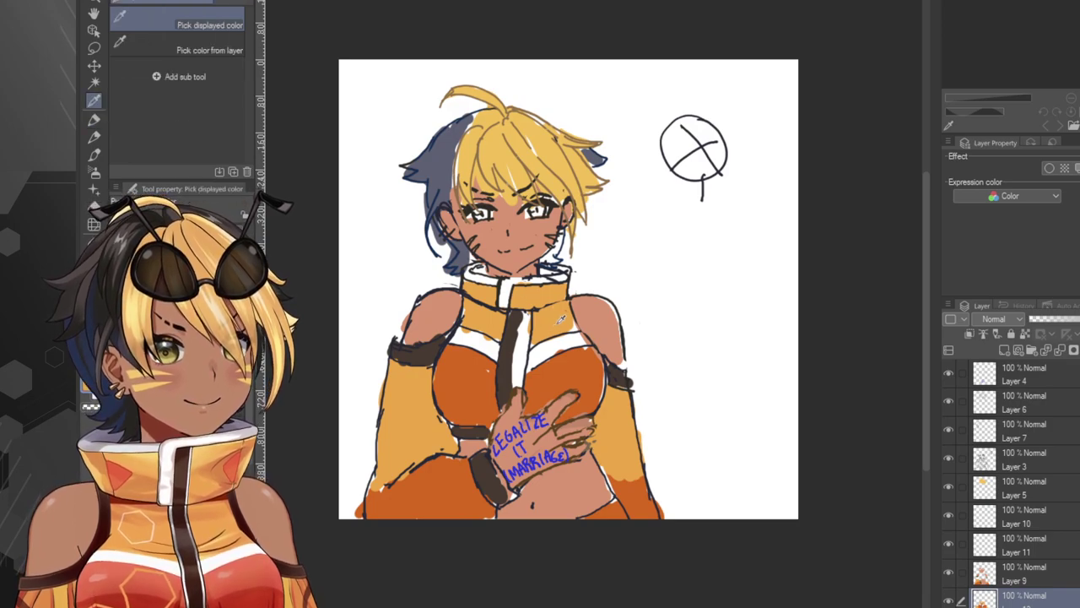
left_click(96, 122)
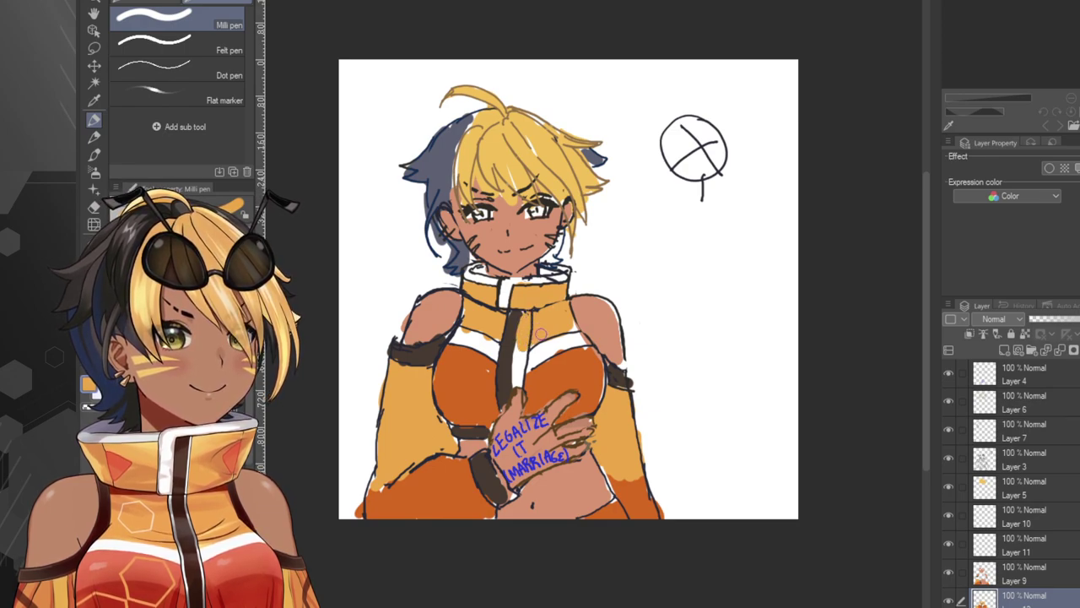
key("i")
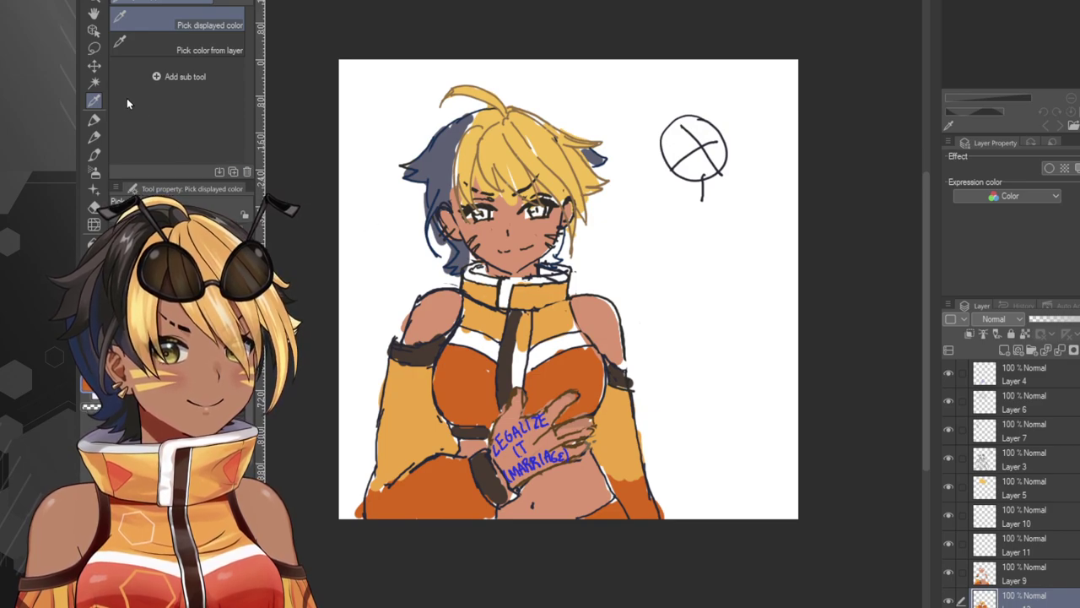
key("p")
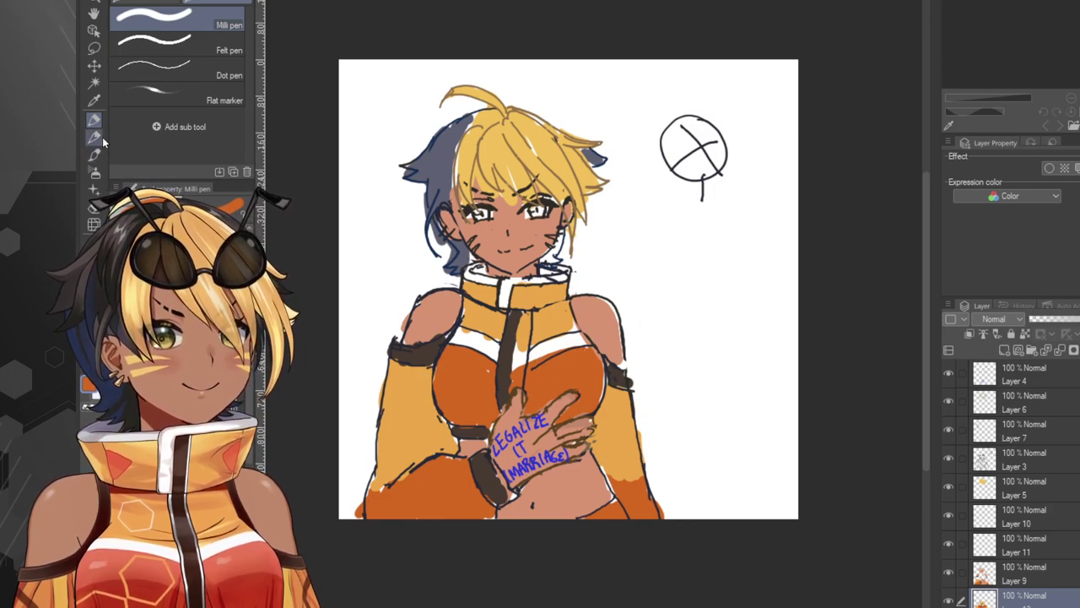
Pick the dark line colour and redraw the outlines of the collar strip and the white chest stripe on Layer 3.
left_click(94, 99)
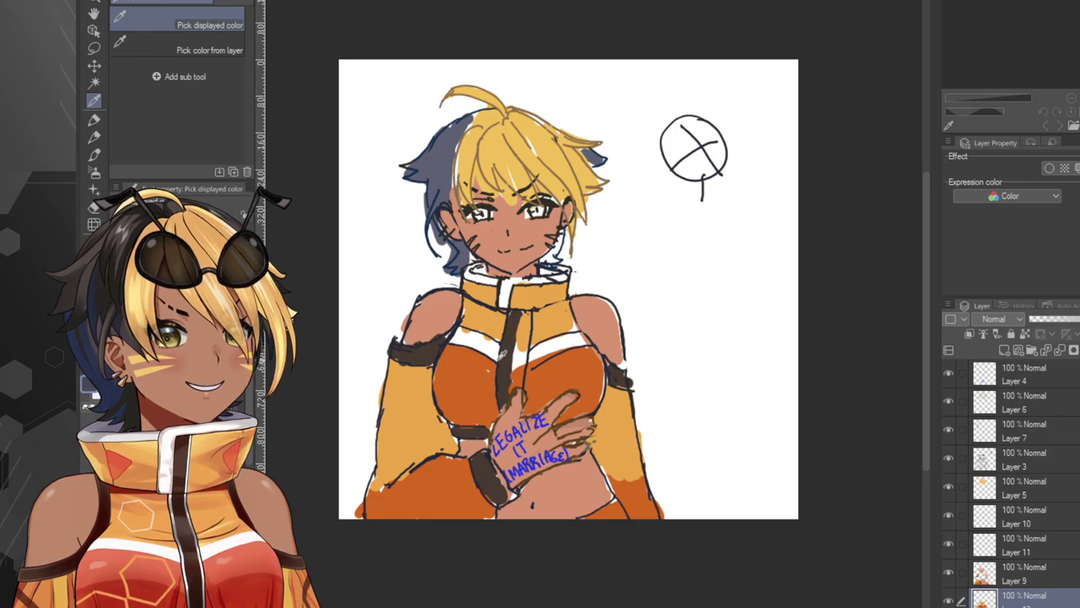
left_click(97, 118)
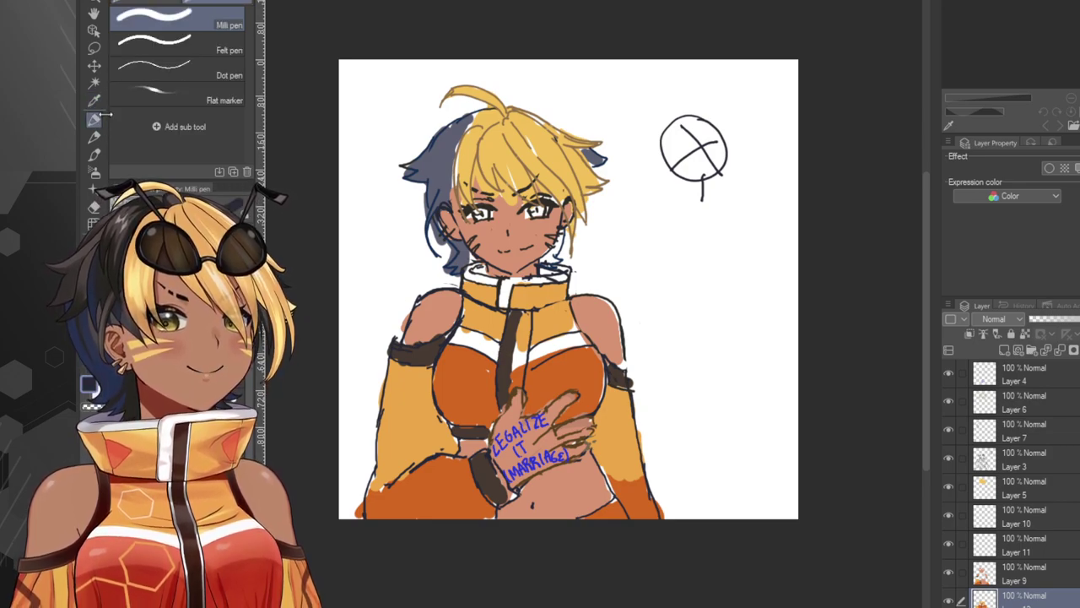
left_click(957, 462)
left_click(950, 461)
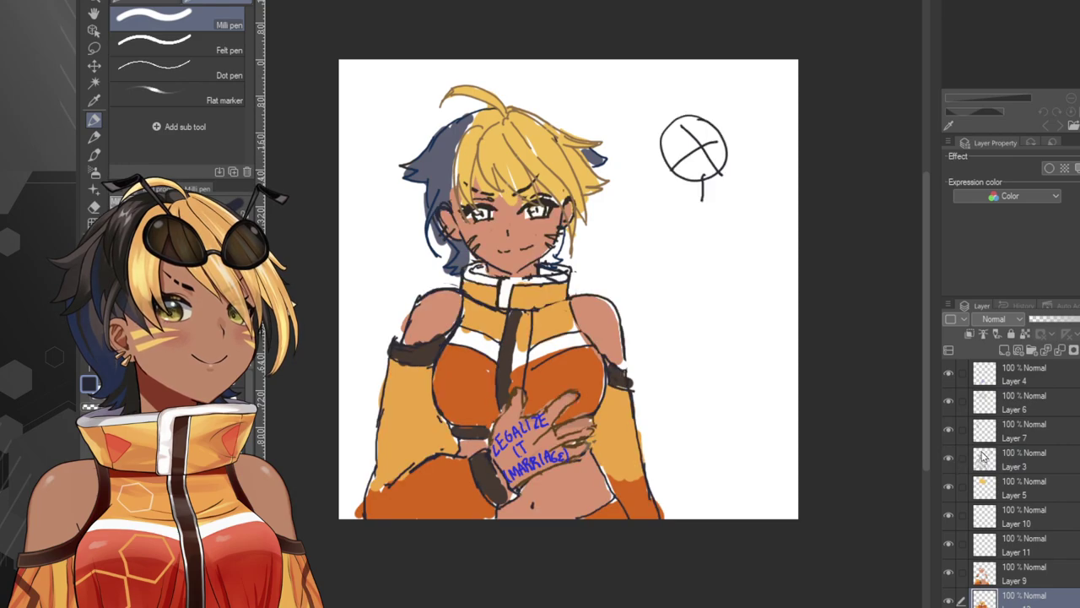
left_click(1026, 464)
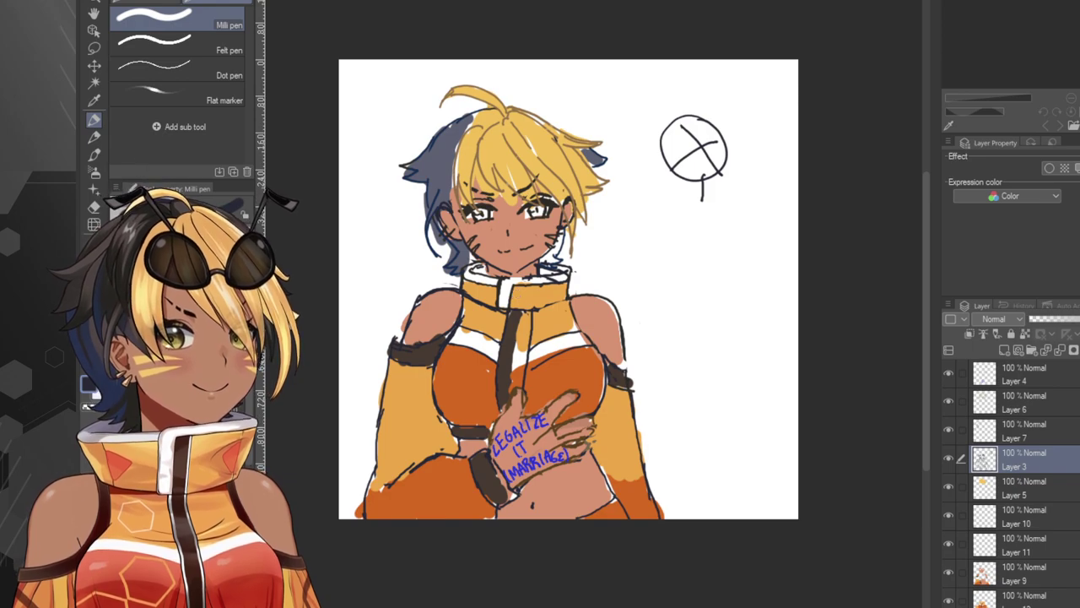
left_click(182, 236)
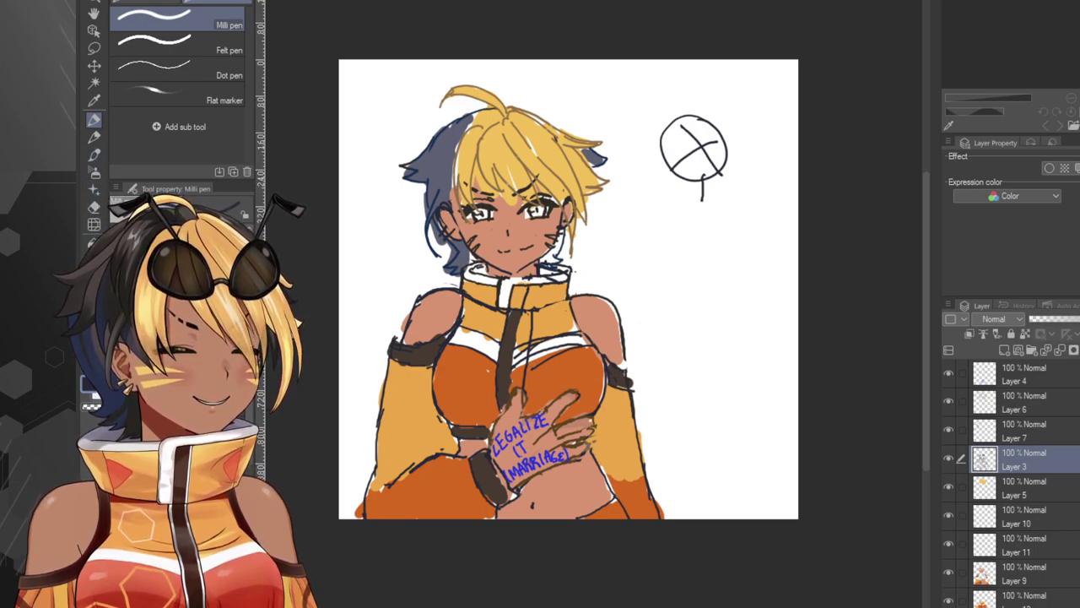
Erase the strip's old edge line on Layer 3 and clean up the white chest stripe on Layer 12.
left_click(94, 206)
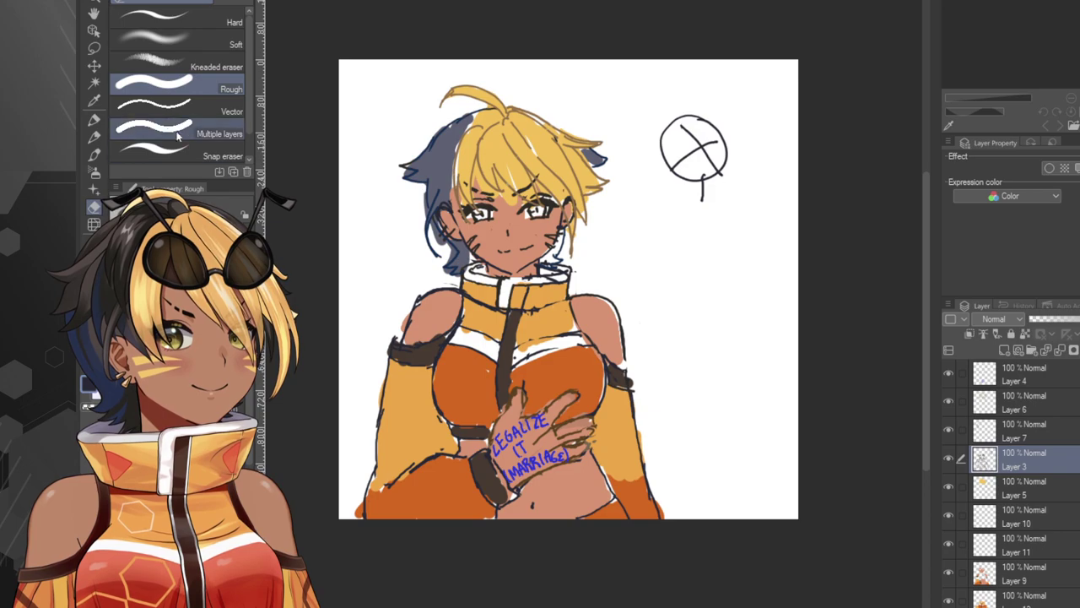
left_click(94, 119)
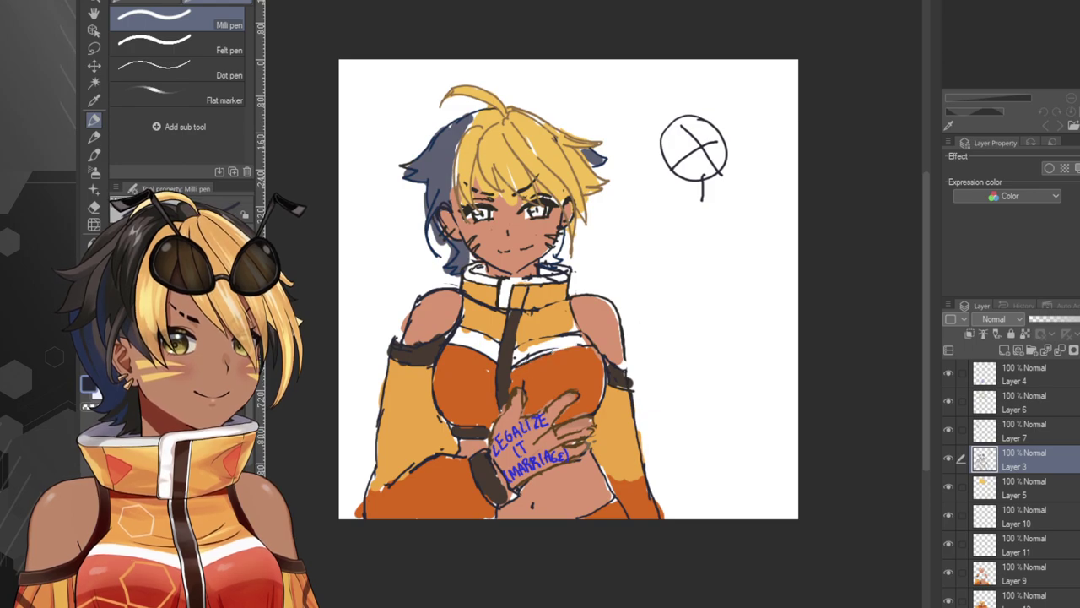
left_click(95, 207)
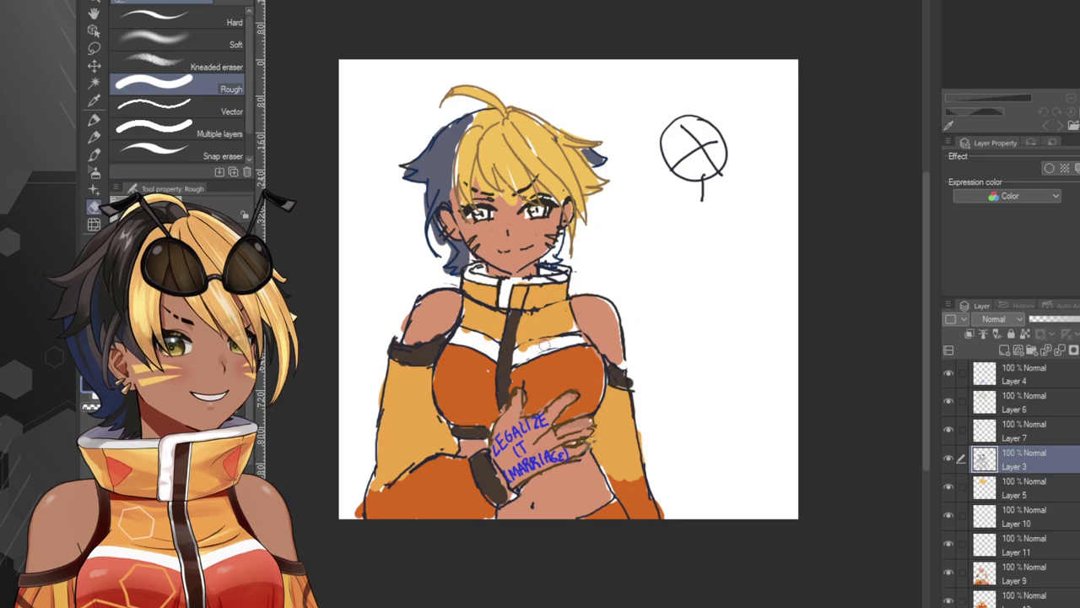
left_click(1006, 578)
left_click(1013, 598)
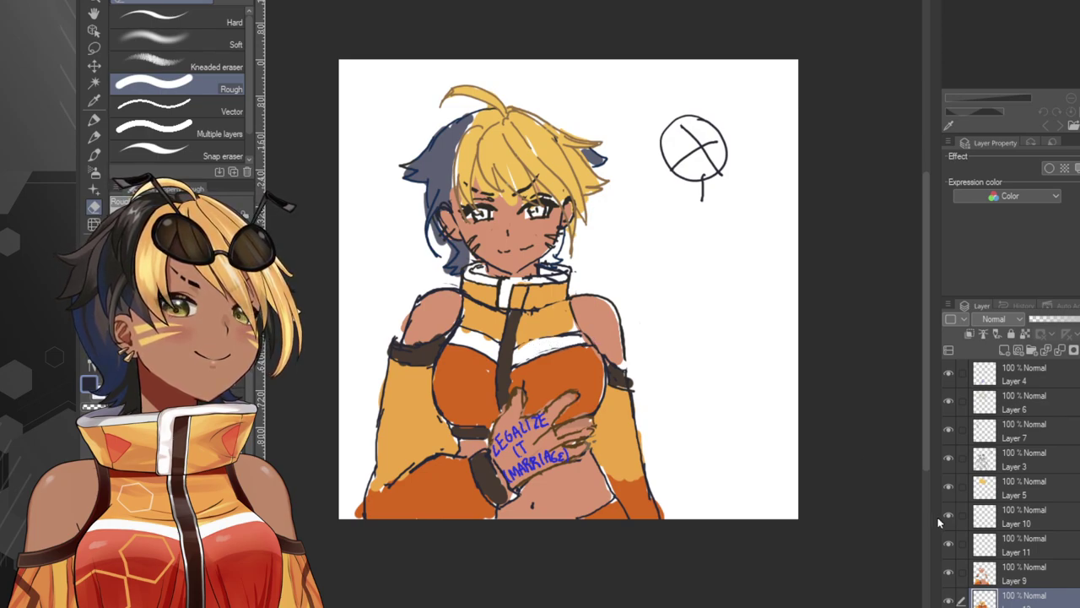
Toggle the visibility of the line art on Layer 3 to check the fills beneath it.
left_click(1014, 460)
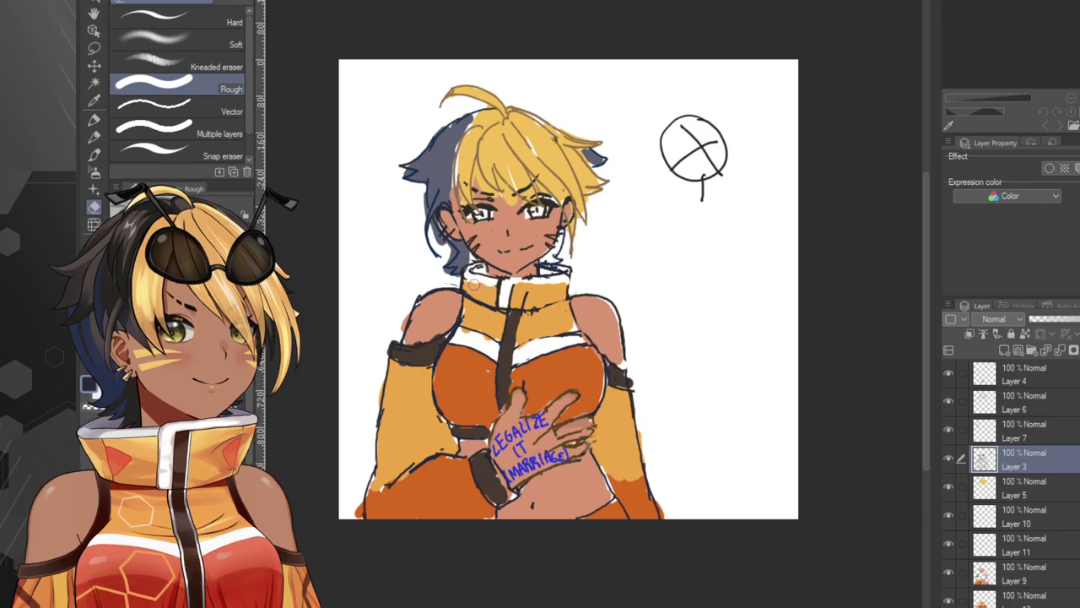
left_click(948, 460)
left_click(948, 460)
left_click(948, 460)
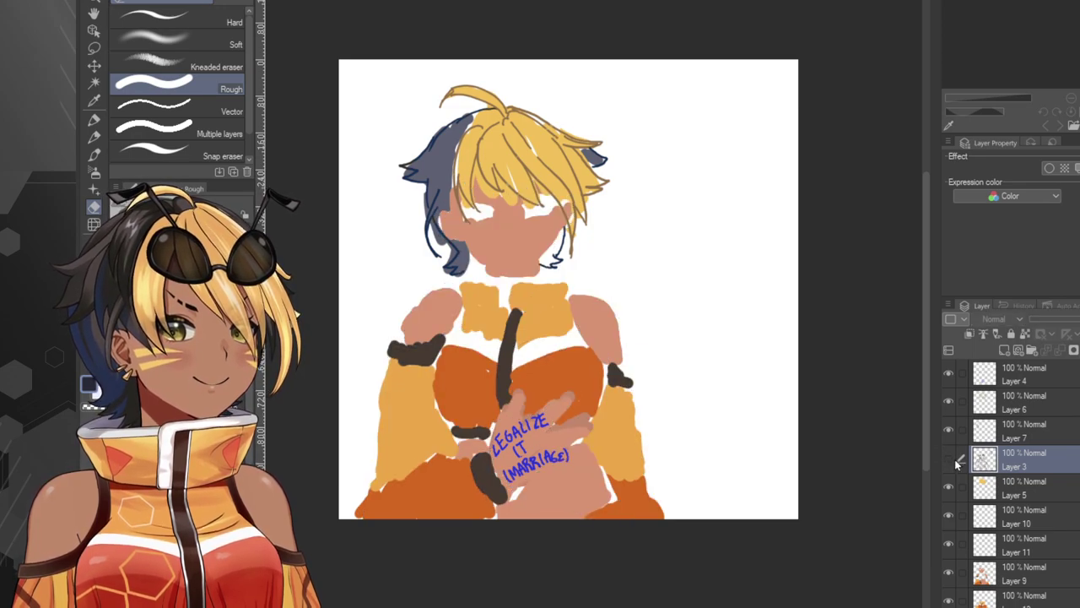
left_click(948, 460)
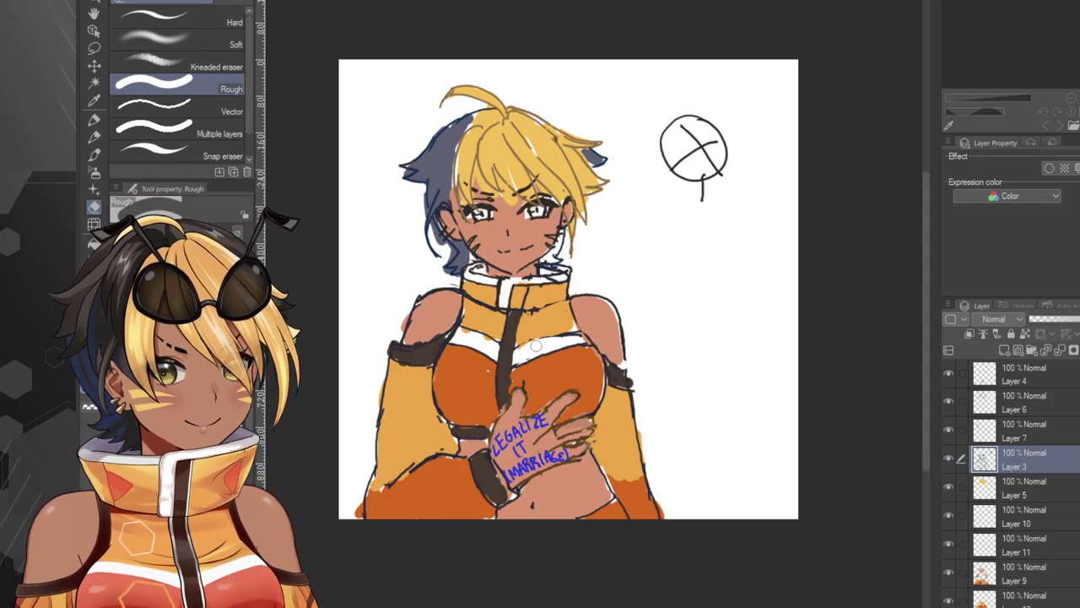
Paint the central strip up to the collar dark brown and both irises green on Layer 9.
left_click(95, 100)
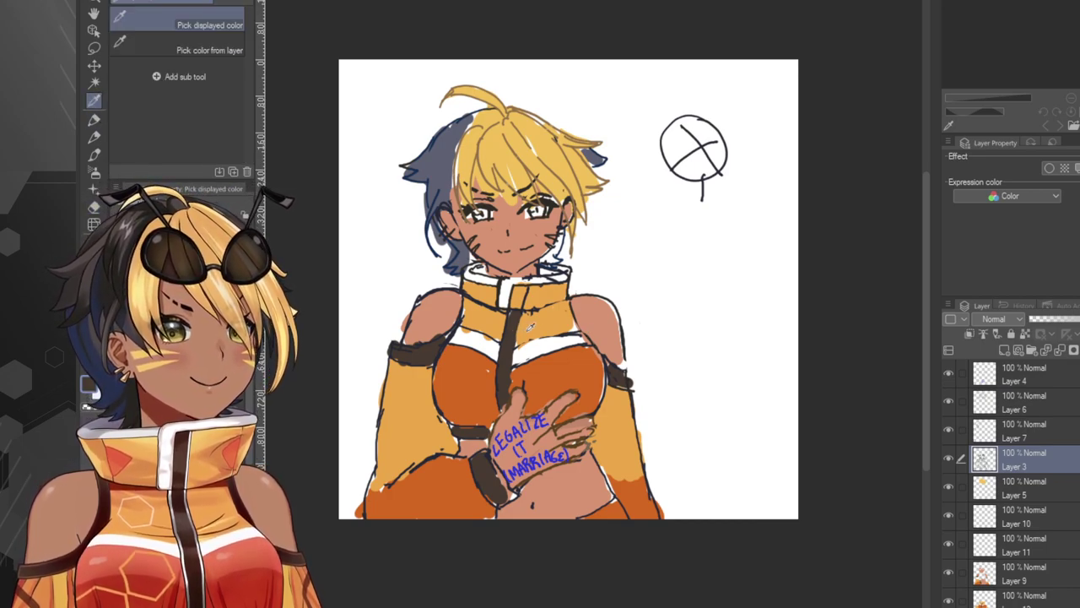
left_click(1024, 574)
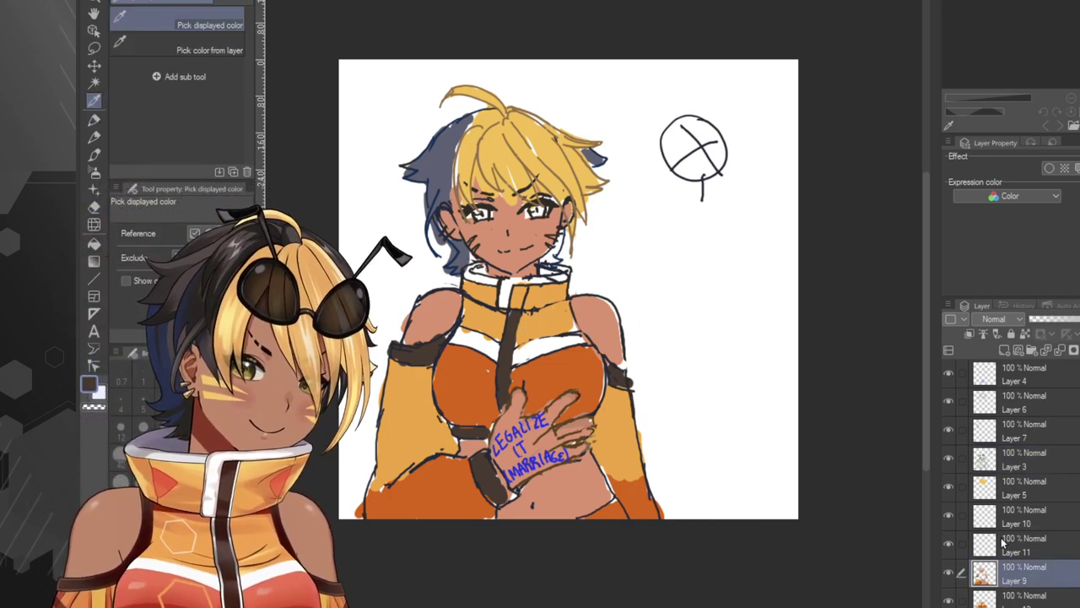
left_click(93, 118)
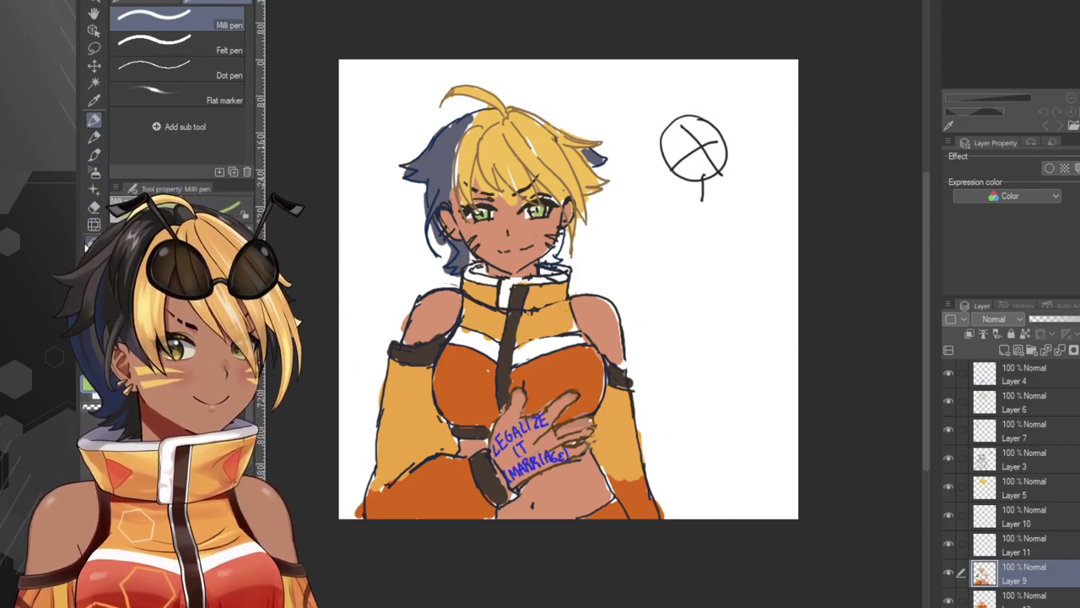
key("e")
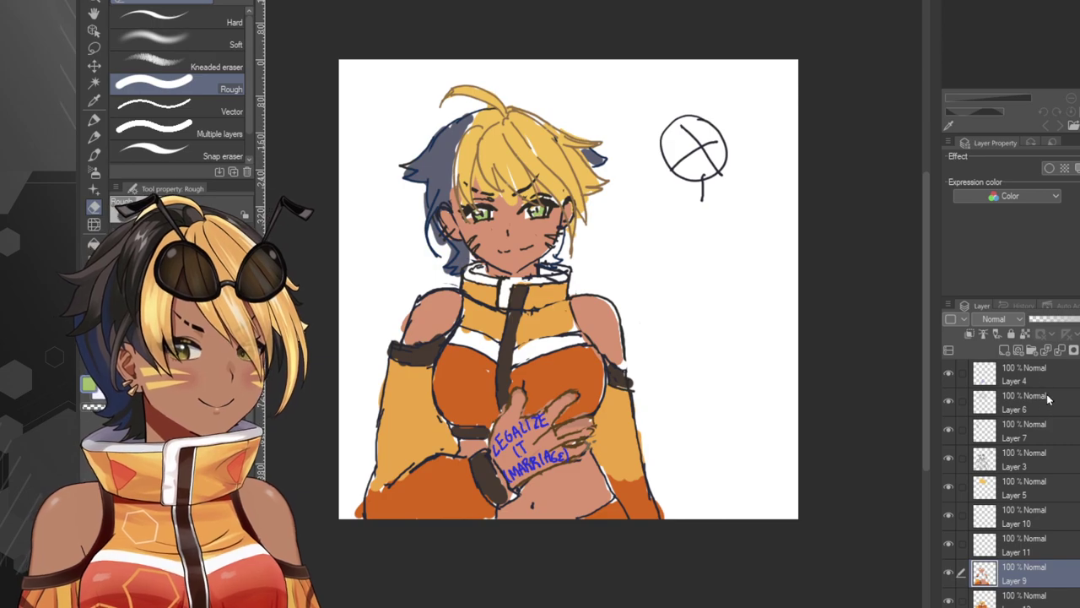
Show the reference photo on Layer 2 and move it sideways so it clears most of the character.
scroll(1048, 399, "down", 2)
left_click(984, 595)
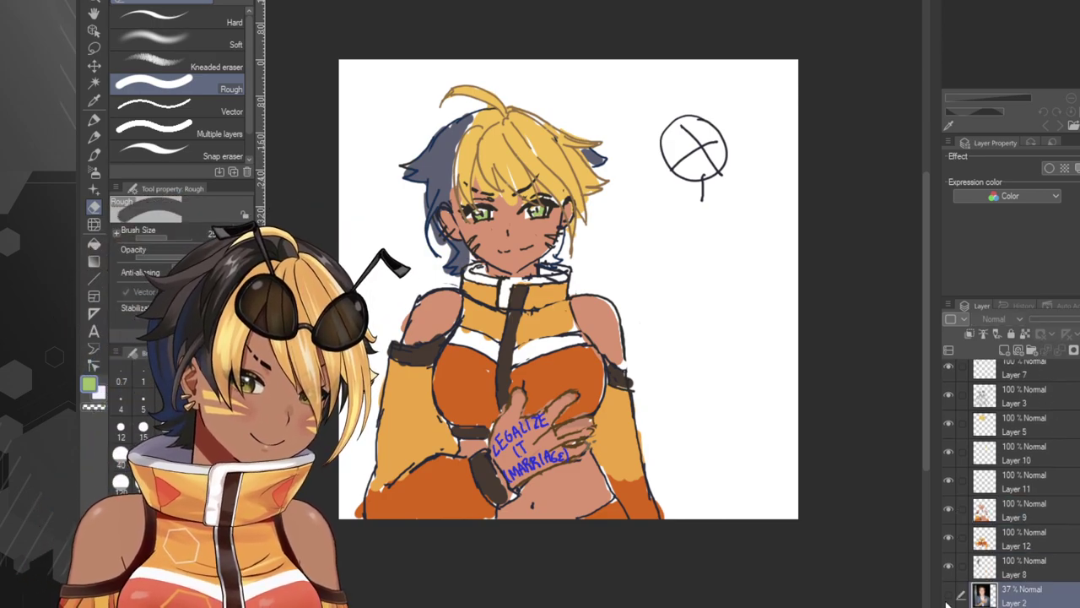
left_click(948, 595)
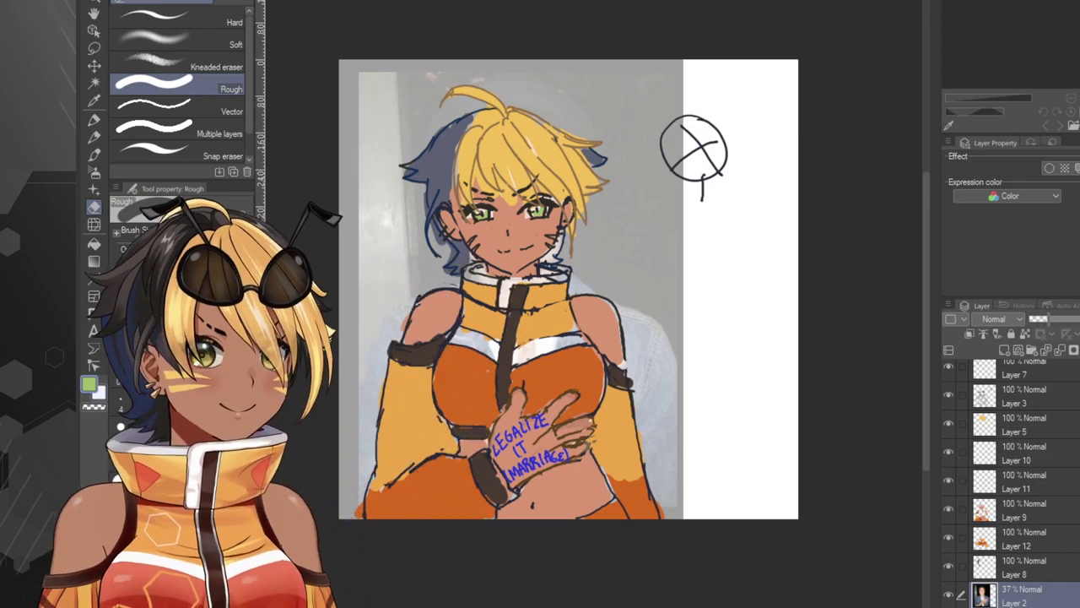
key("ctrl+t")
left_click_drag(564, 333, 732, 333)
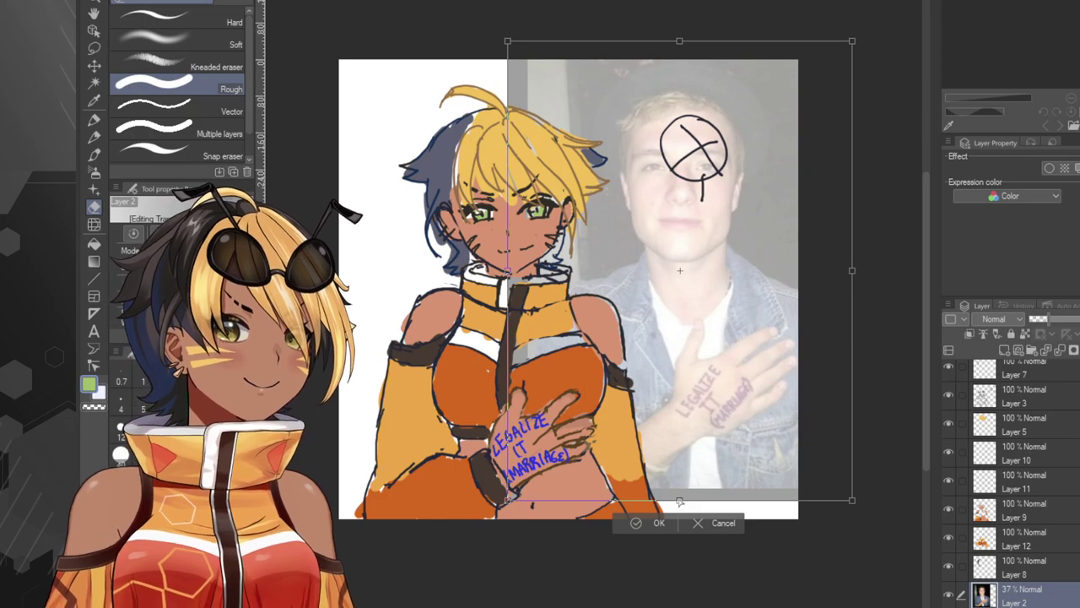
Scale the reference photo down proportionally, fit it into the canvas's upper right area, and apply the transformation.
left_click_drag(680, 501, 680, 395)
key("ctrl+z")
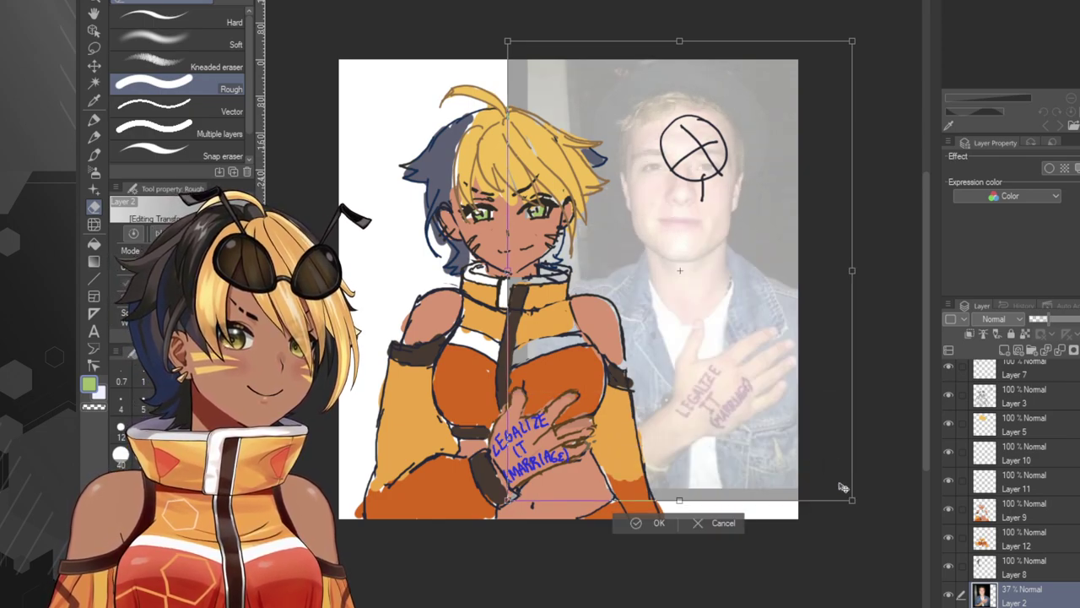
left_click_drag(853, 503, 741, 352)
left_click_drag(652, 298, 701, 320)
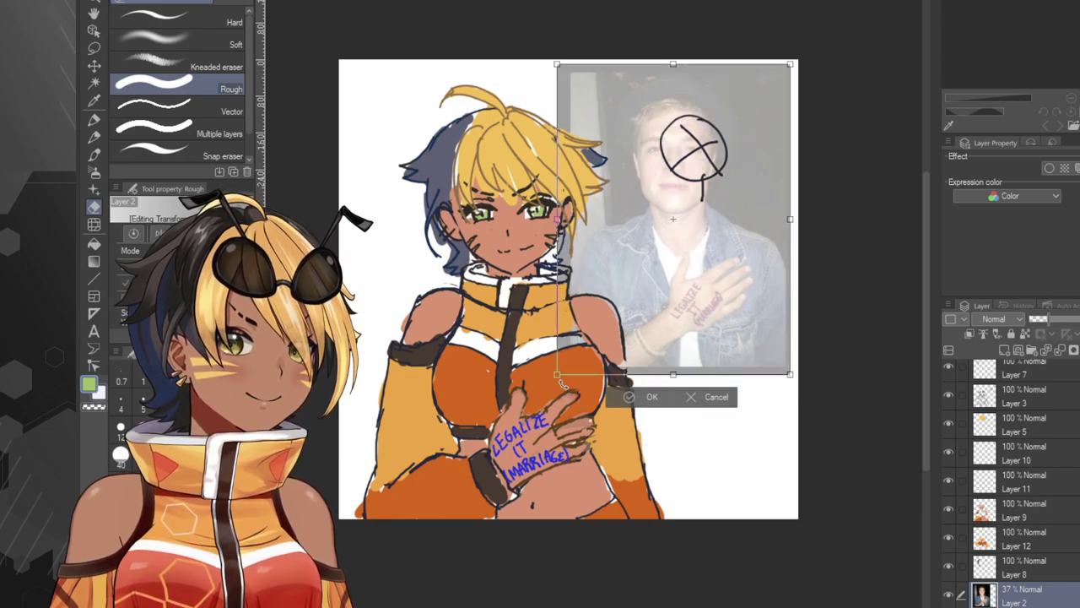
left_click_drag(557, 375, 521, 423)
left_click_drag(577, 394, 584, 396)
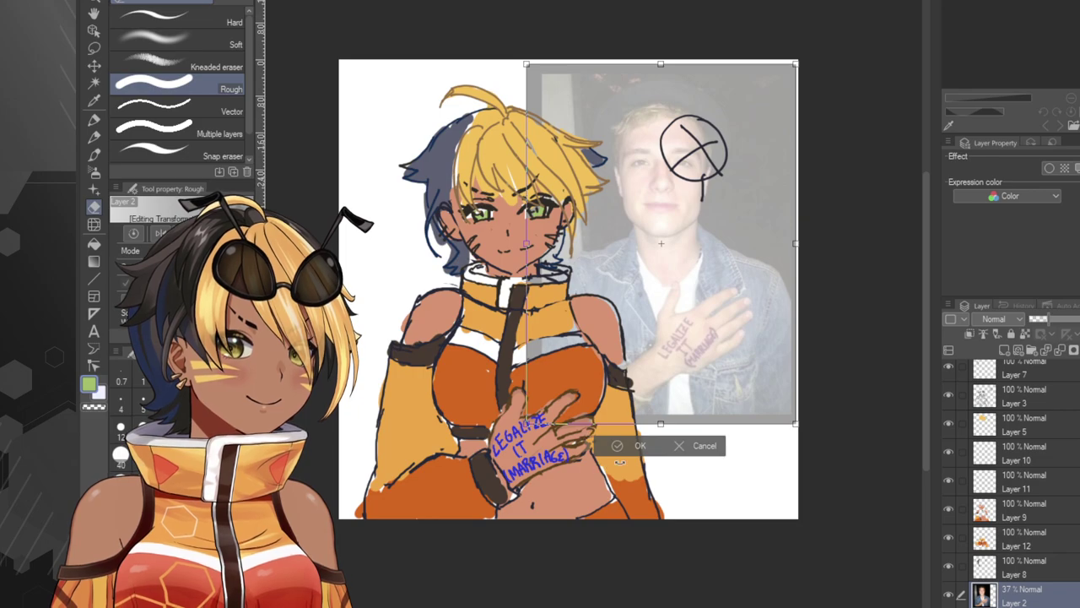
left_click(623, 453)
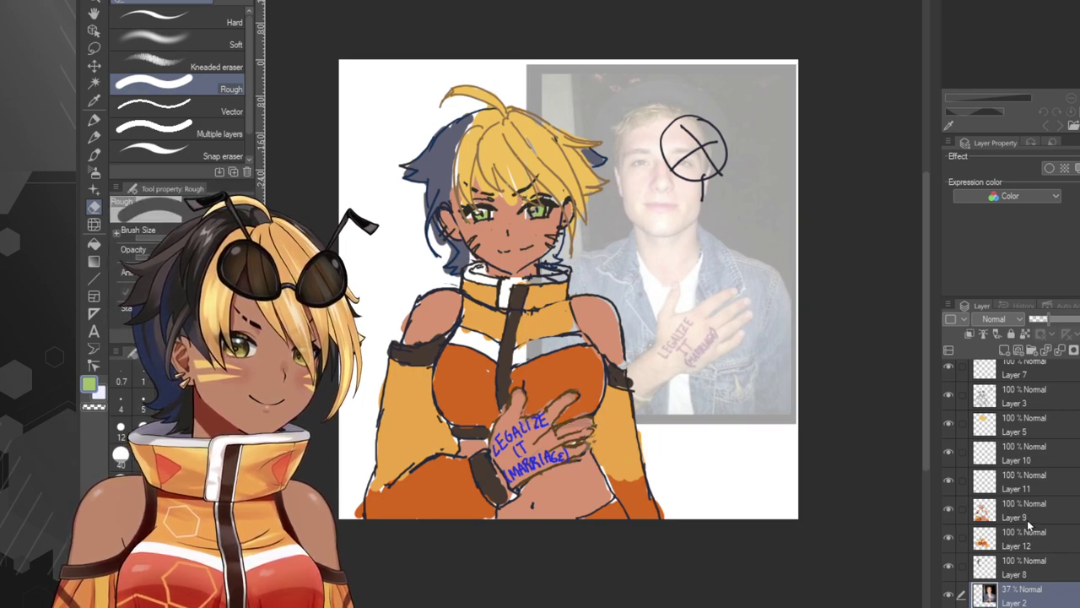
Toggle the visibility of Layer 3 to identify its line art, and make Layer 3 the active layer.
left_click(1013, 564)
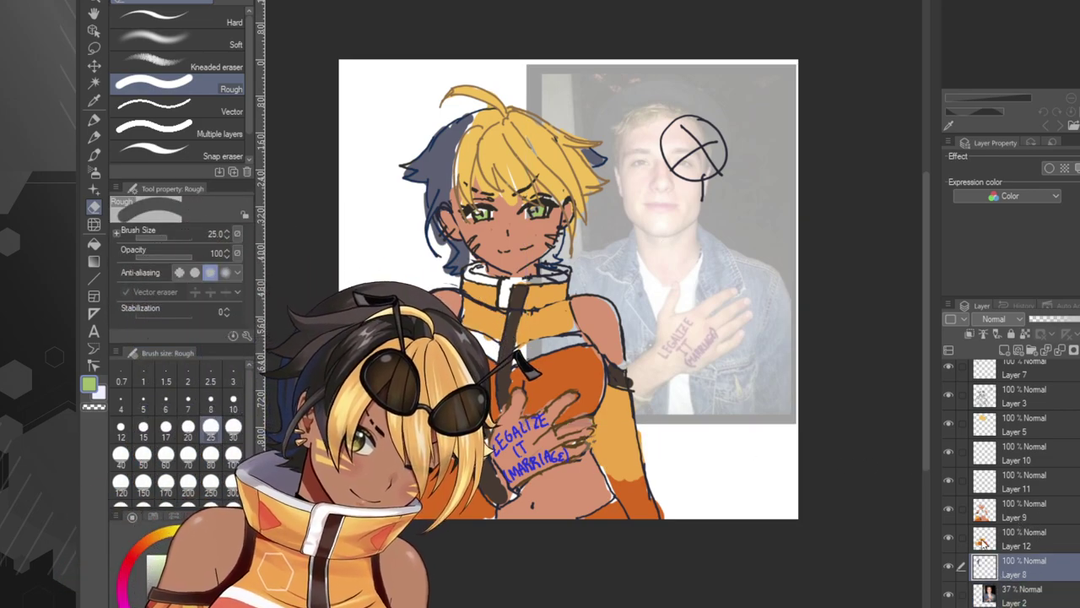
left_click(952, 394)
left_click(953, 394)
left_click(953, 394)
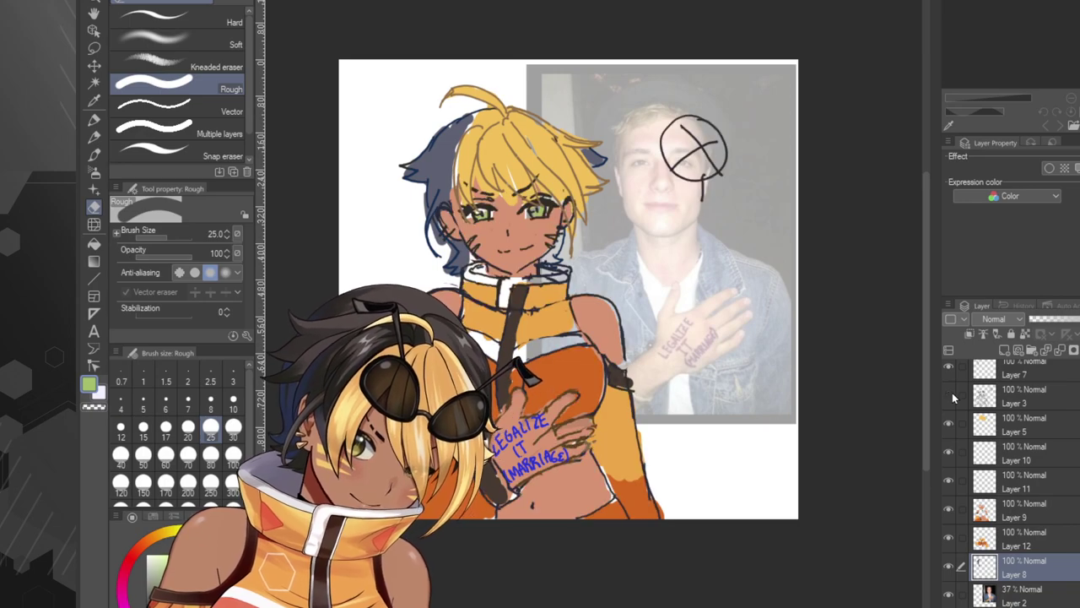
left_click(949, 395)
left_click(948, 395)
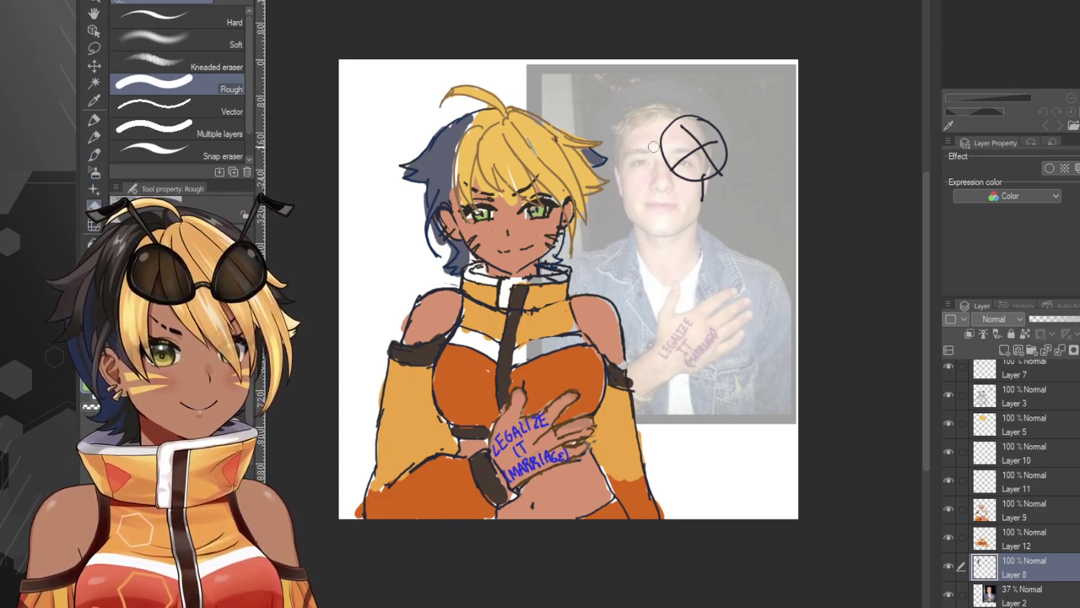
left_click(1054, 398)
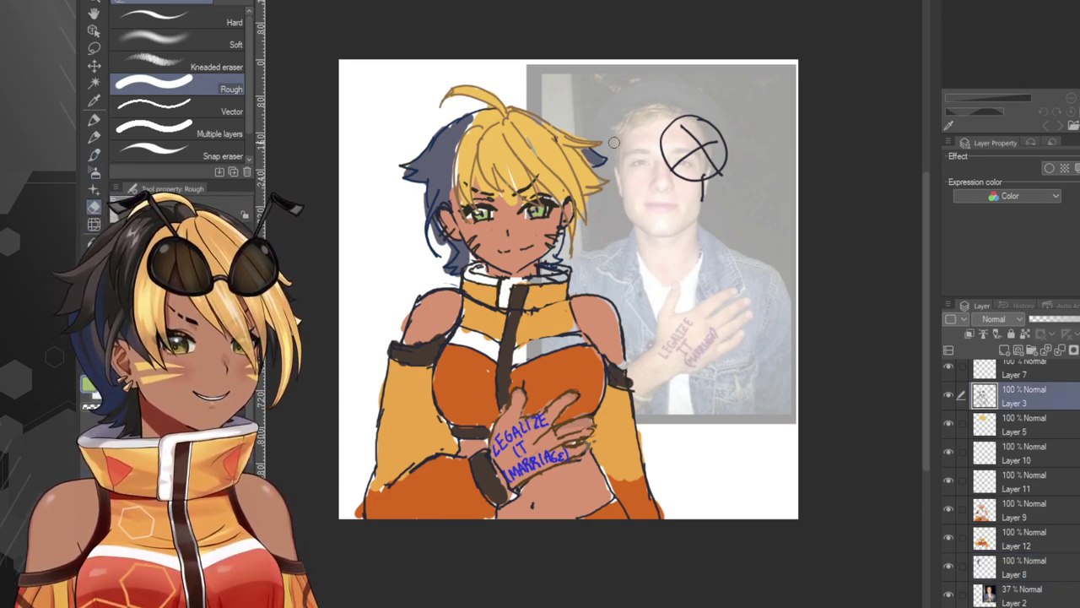
Erase the crossed-circle scribble on Layer 3 and raise the reference photo's opacity on Layer 2 to 100%.
left_click_drag(664, 107, 701, 127)
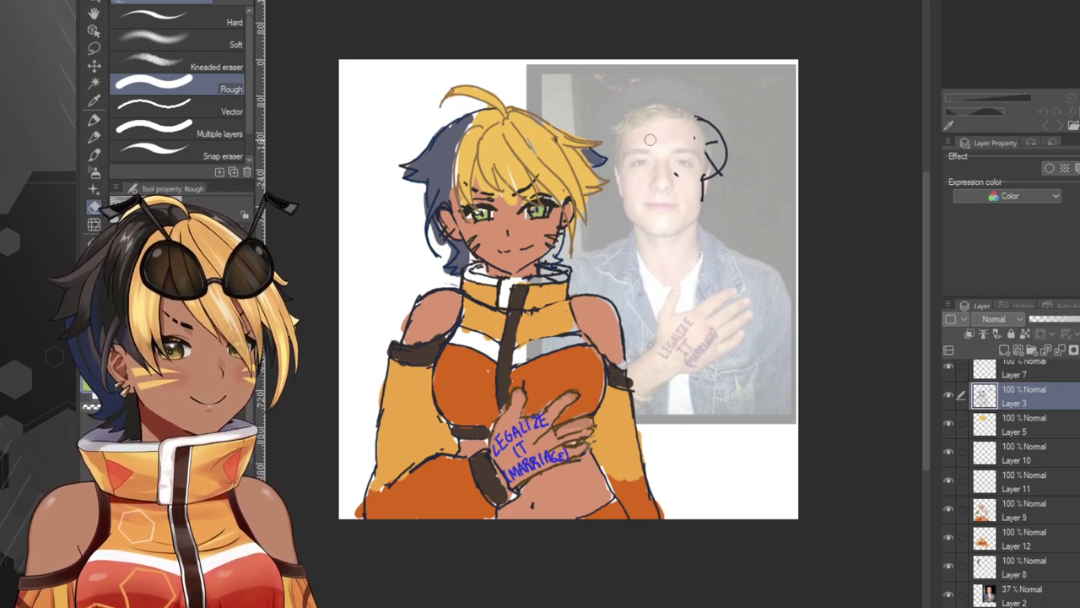
mouse_move(690, 193)
left_mouse_down()
mouse_move(721, 221)
mouse_move(710, 186)
left_mouse_up()
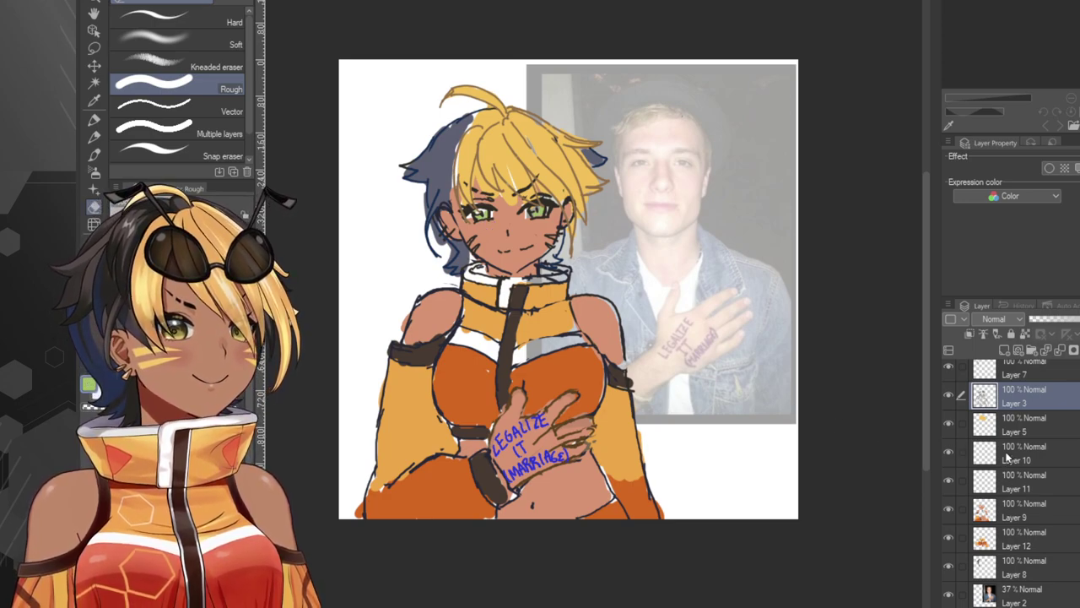
left_click(1000, 597)
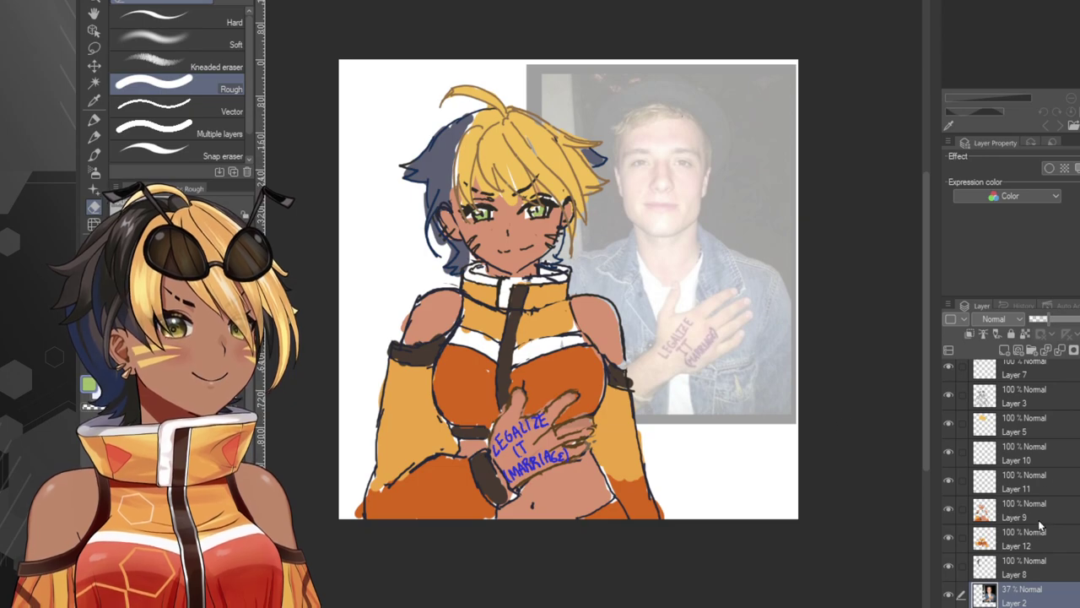
left_click_drag(1055, 326, 1079, 326)
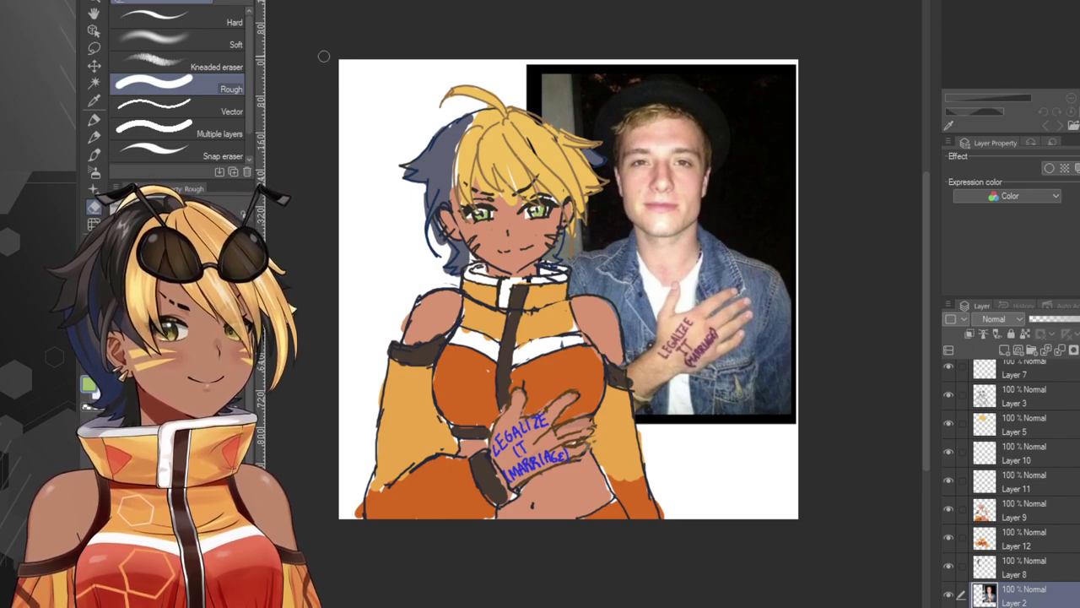
Make Layer 7 the active layer and toggle its visibility off and on to check its content.
left_click(1017, 373)
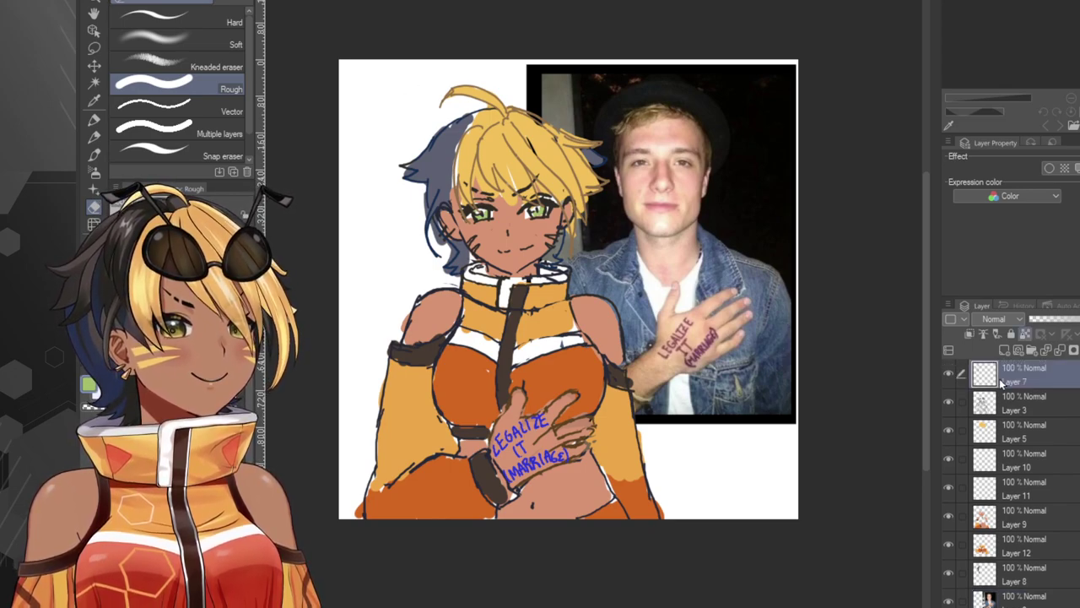
left_click(947, 377)
left_click(947, 376)
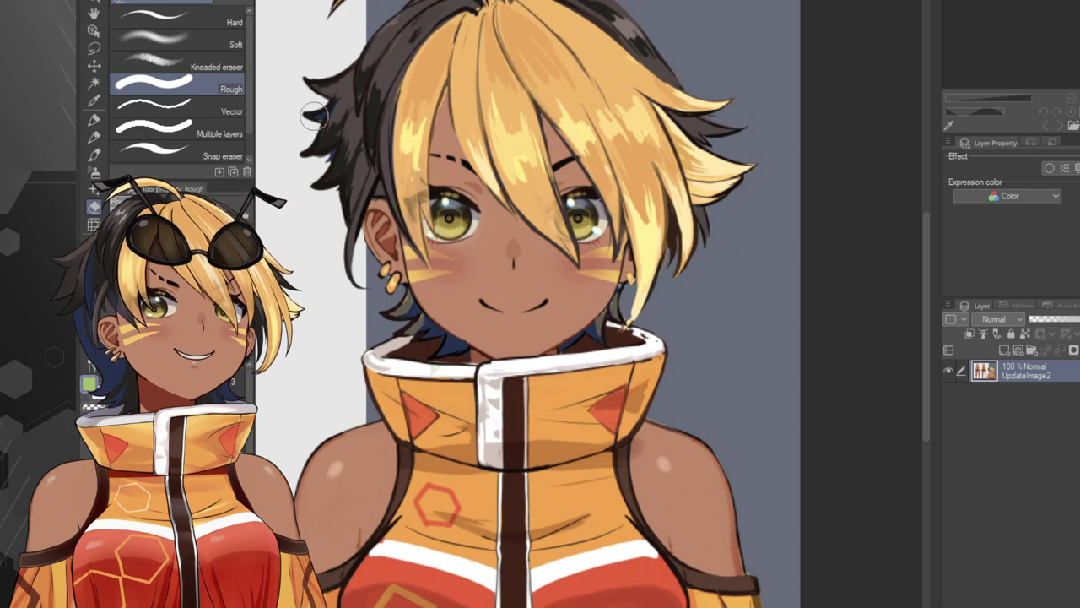
Try painting a small simplified eye beside the reference portrait's head, using its sampled yellow-green iris colour, a dark upper part and a white highlight.
scroll(529, 259, "up", 8)
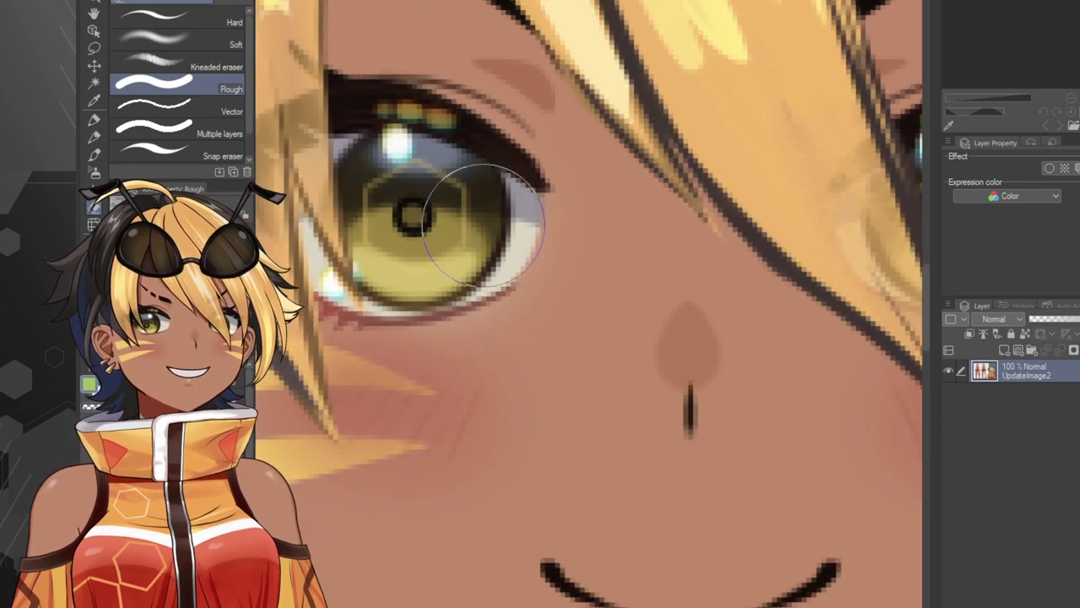
left_click(487, 235, "alt")
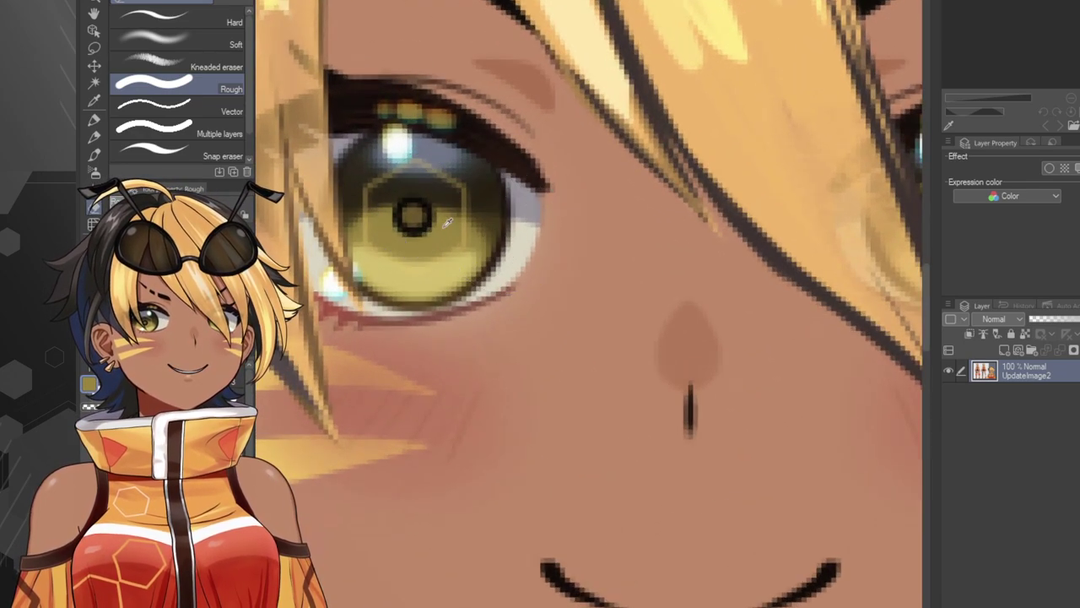
scroll(377, 237, "down", 8)
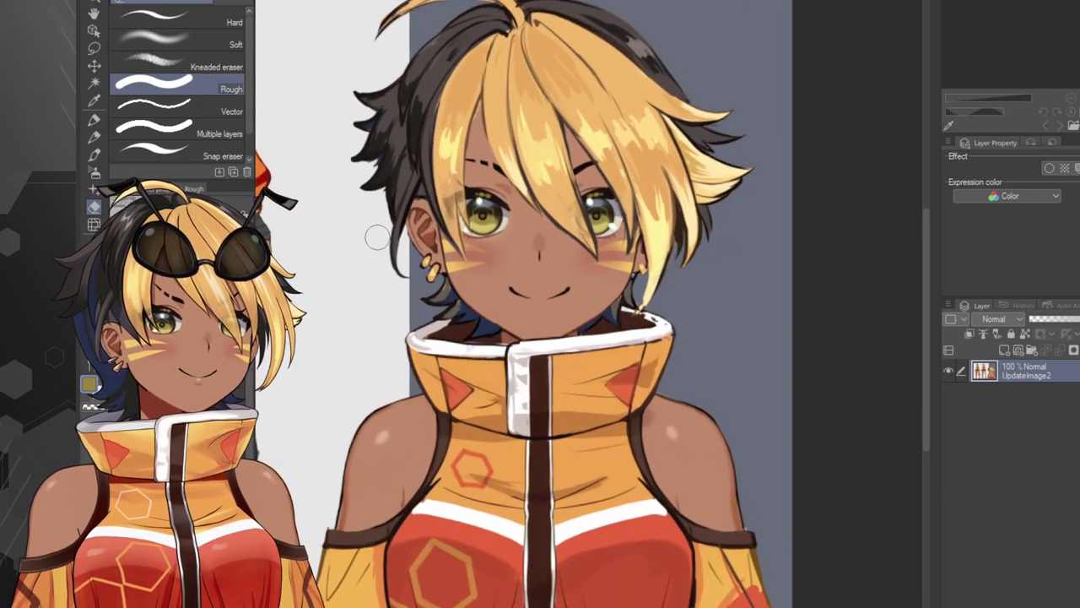
scroll(377, 238, "up", 1)
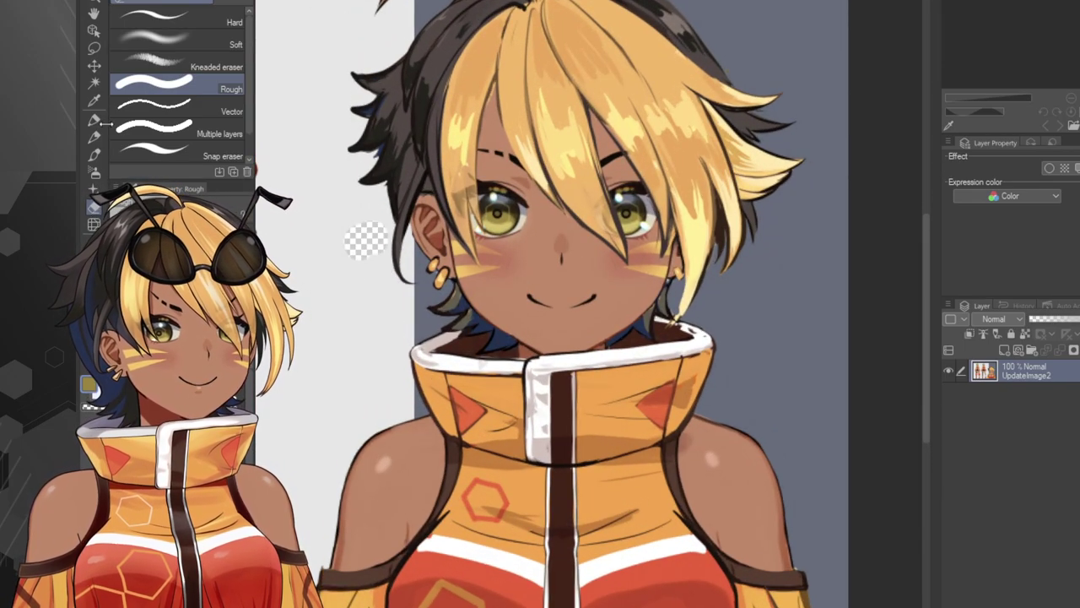
key("p")
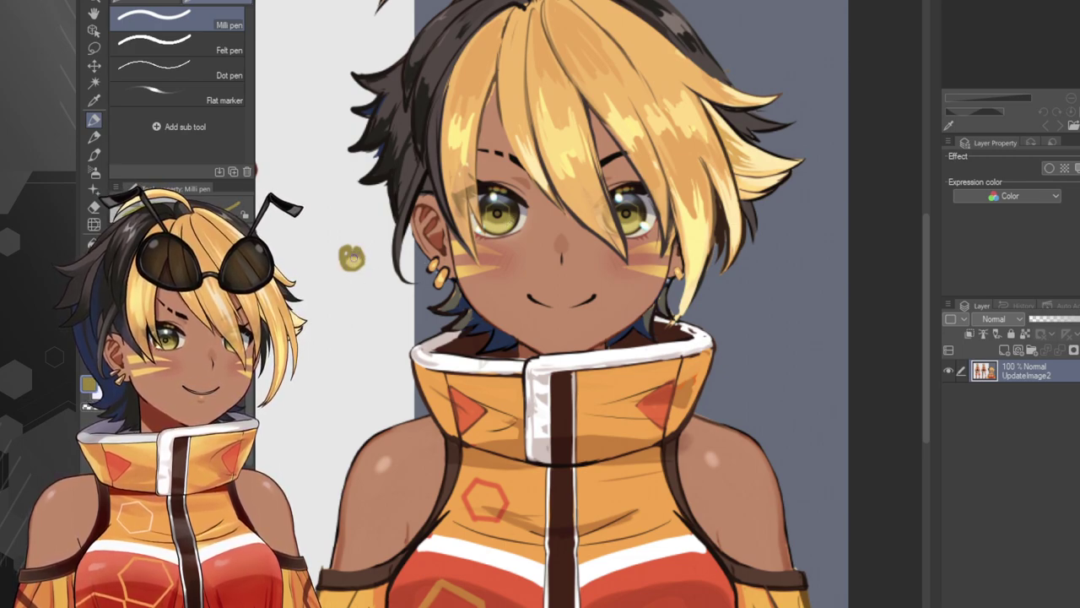
scroll(352, 258, "up", 2)
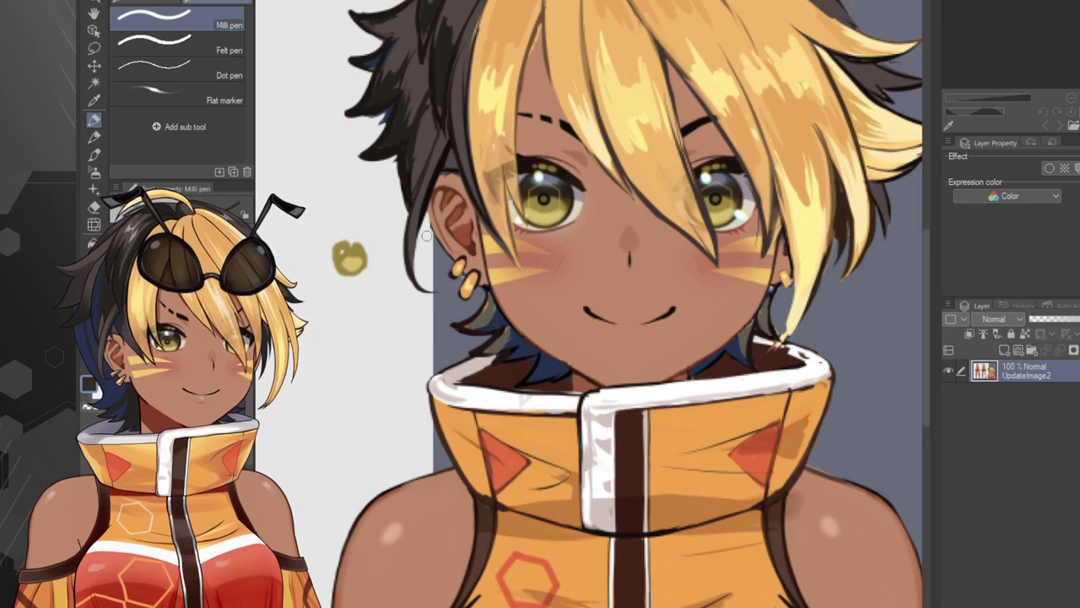
left_click_drag(352, 232, 361, 241)
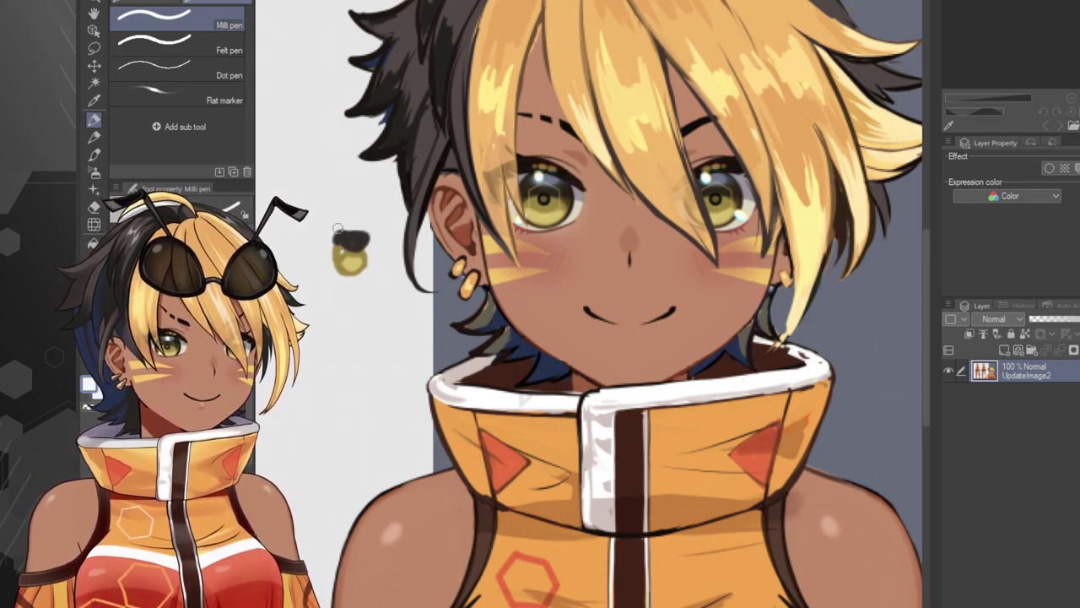
scroll(379, 261, "up", 3)
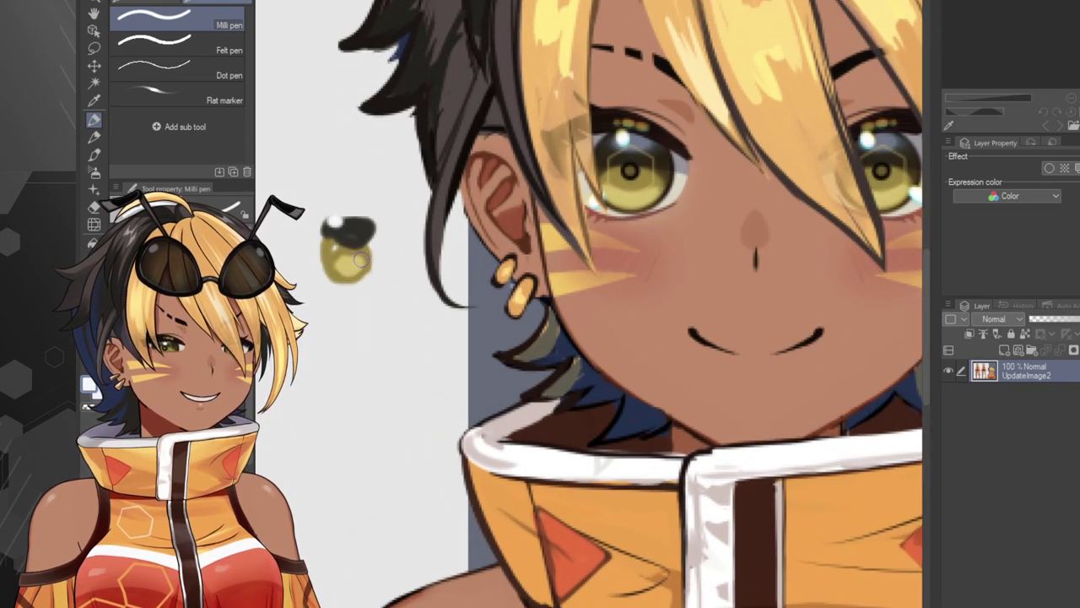
Examine the full character reference sheet and the shading of the portrait's face and eyes.
scroll(399, 248, "down", 2)
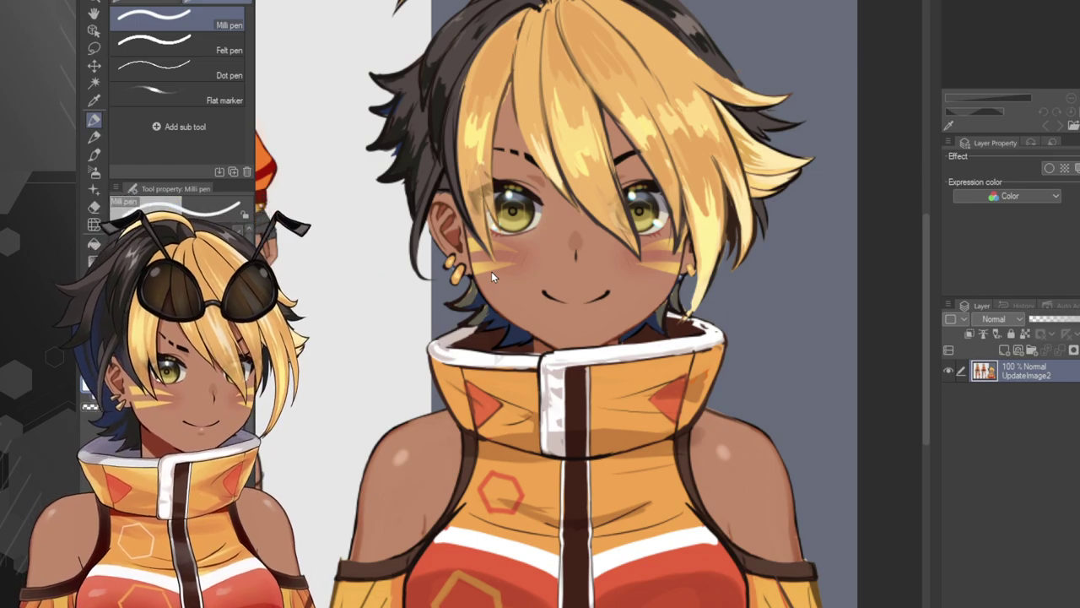
scroll(494, 223, "down", 2)
scroll(516, 215, "down", 4)
scroll(381, 152, "up", 5)
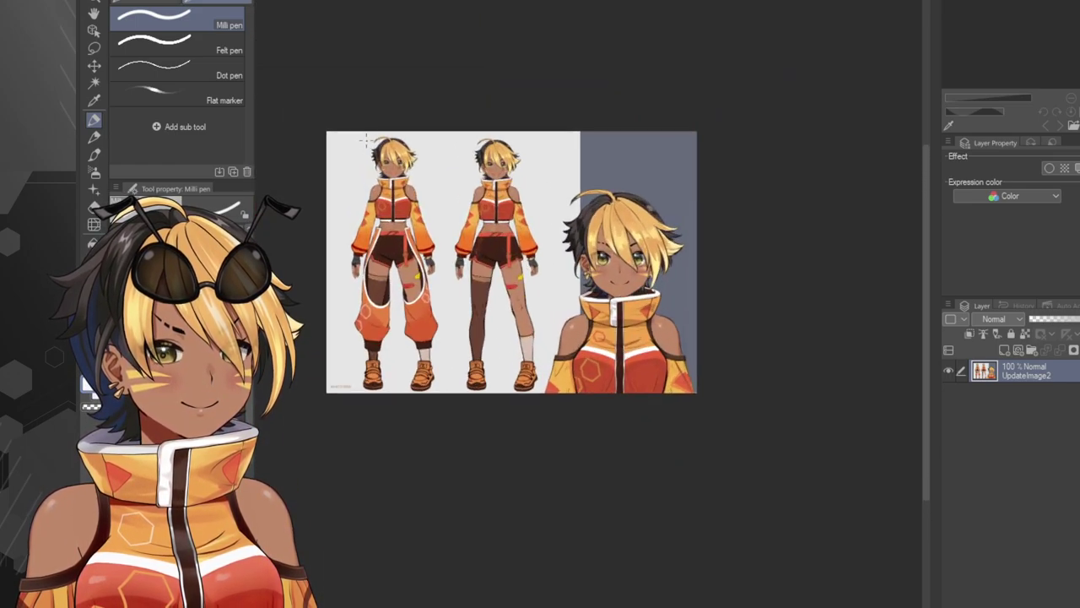
scroll(408, 197, "down", 5)
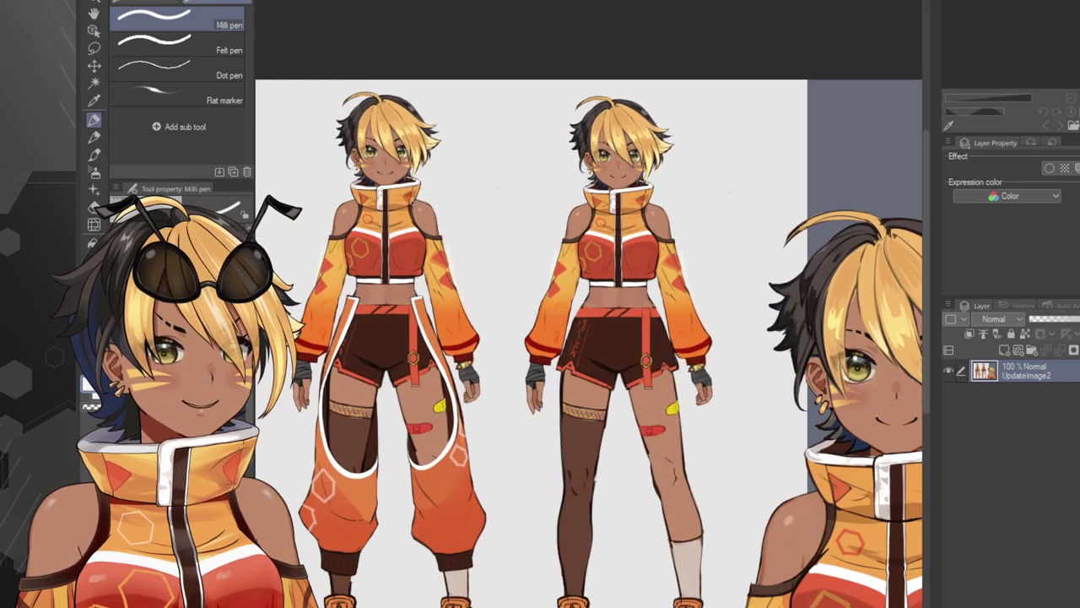
scroll(380, 150, "up", 2)
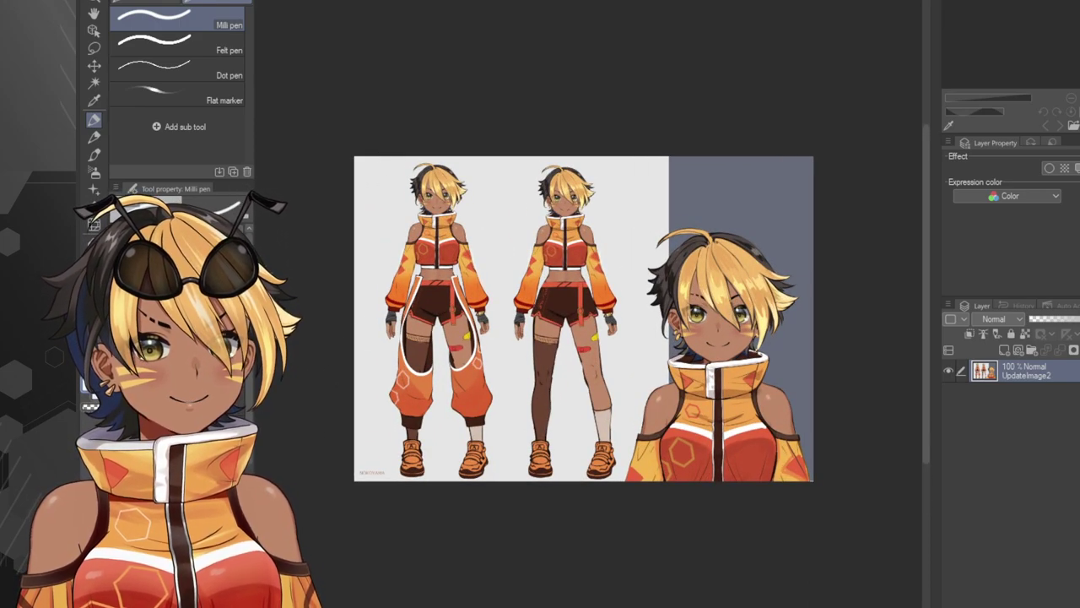
scroll(674, 400, "up", 4)
scroll(655, 247, "down", 4)
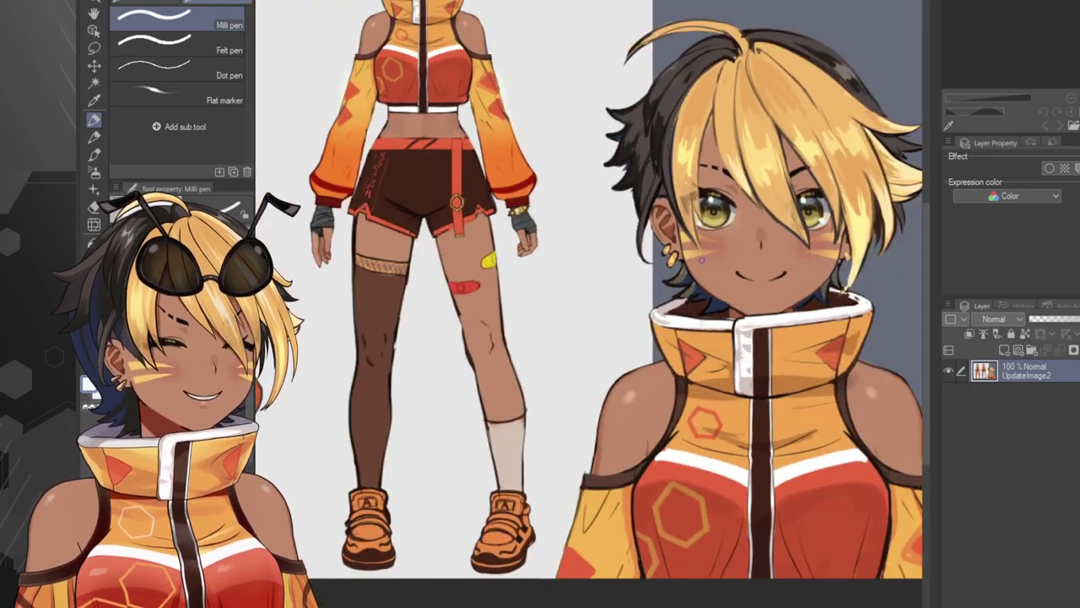
scroll(692, 285, "up", 7)
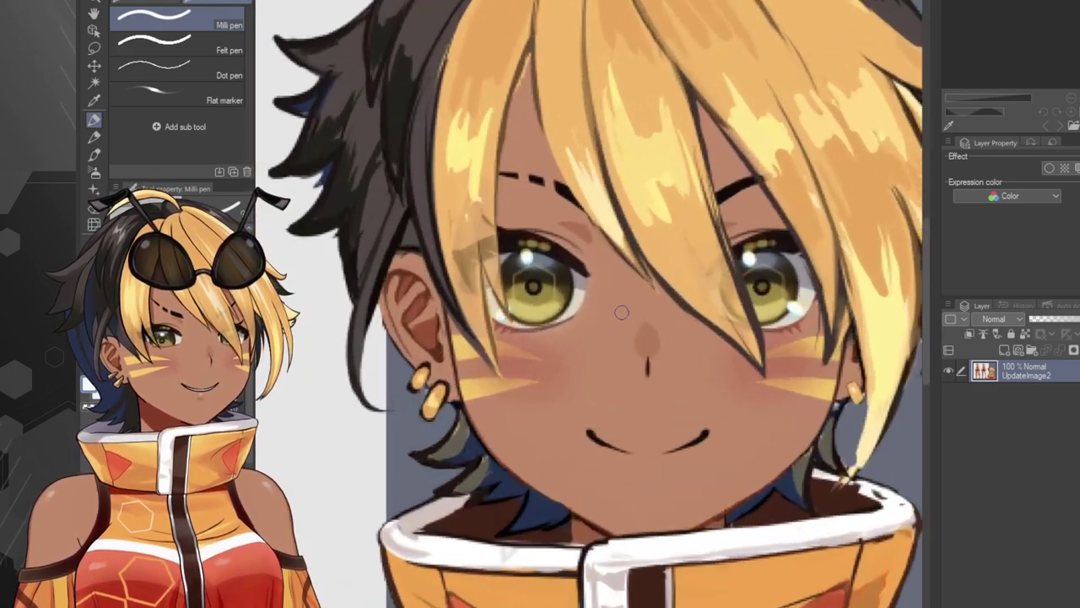
scroll(506, 293, "down", 6)
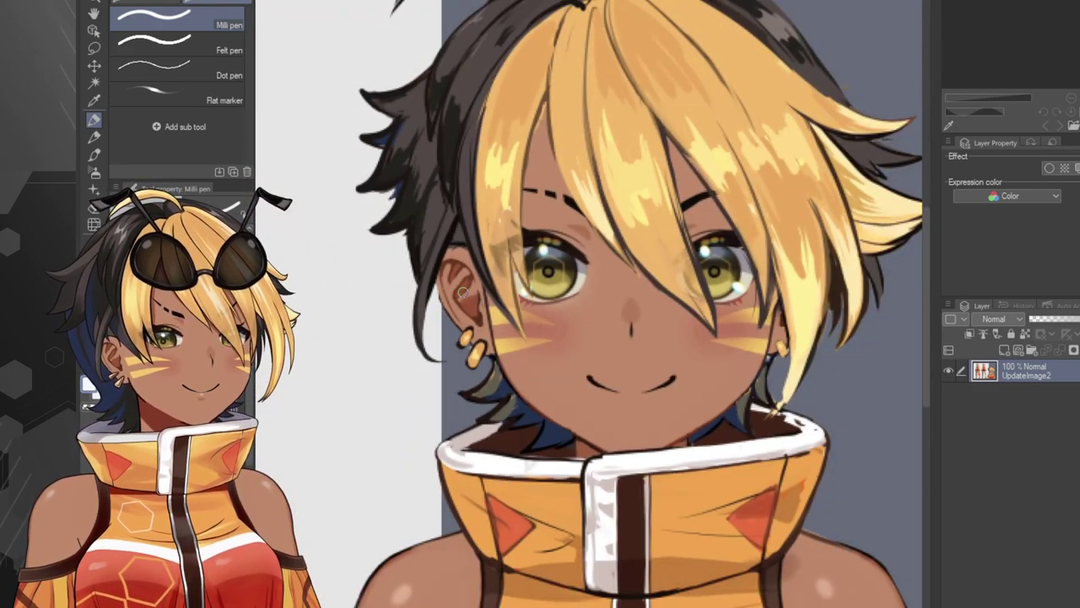
Try brush strokes over the portrait's eye to mark its shading and highlight areas, and undo them.
scroll(480, 290, "up", 2)
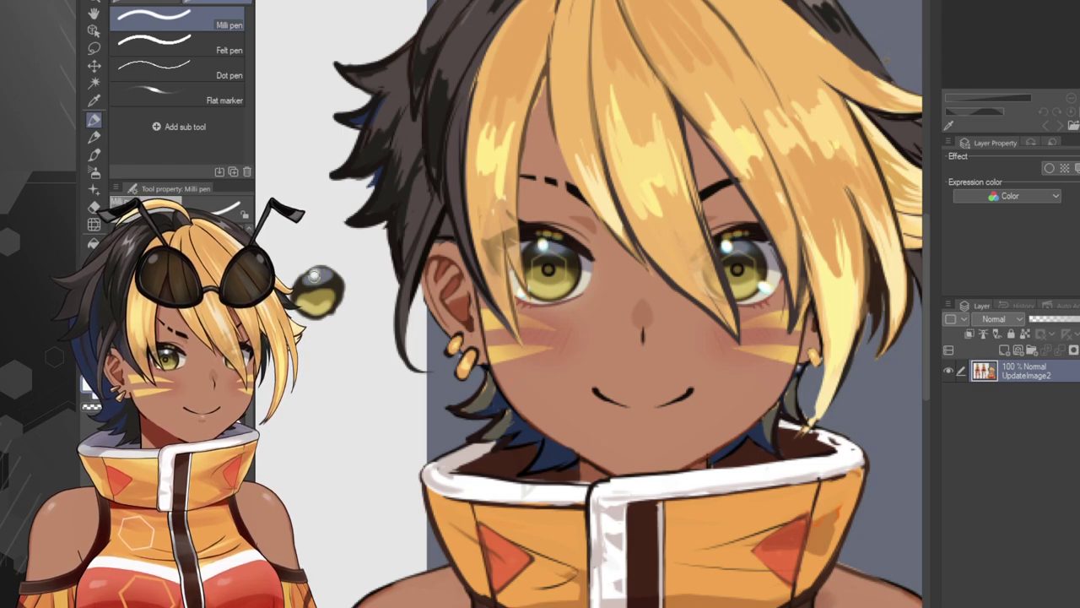
scroll(315, 280, "up", 4)
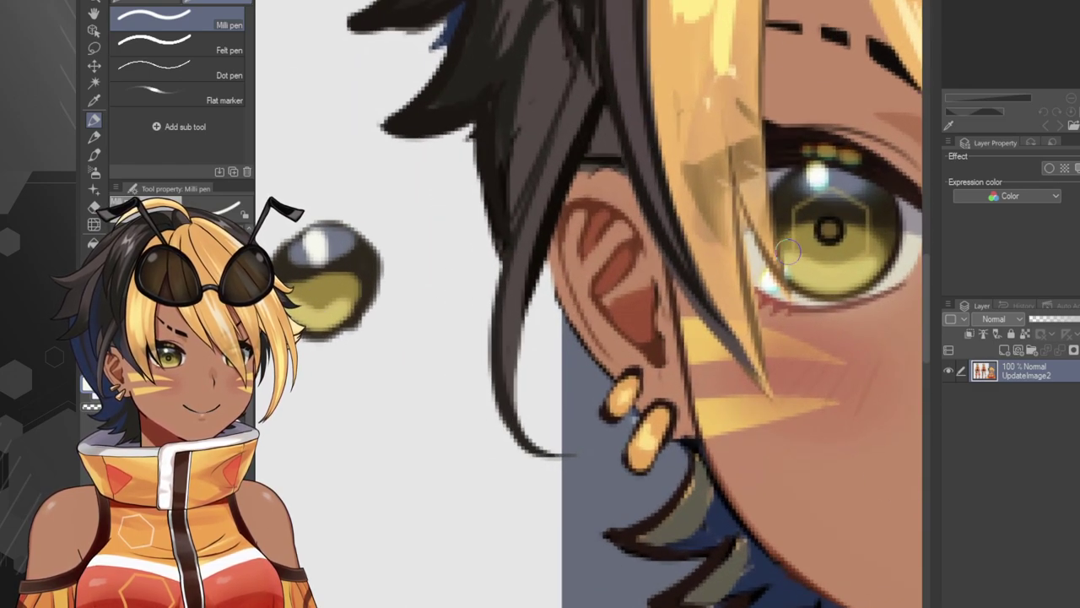
scroll(856, 259, "up", 3)
mouse_move(671, 316)
left_mouse_down()
mouse_move(821, 304)
mouse_move(877, 262)
left_mouse_up()
key("ctrl+z")
key("ctrl+y")
key("ctrl+z")
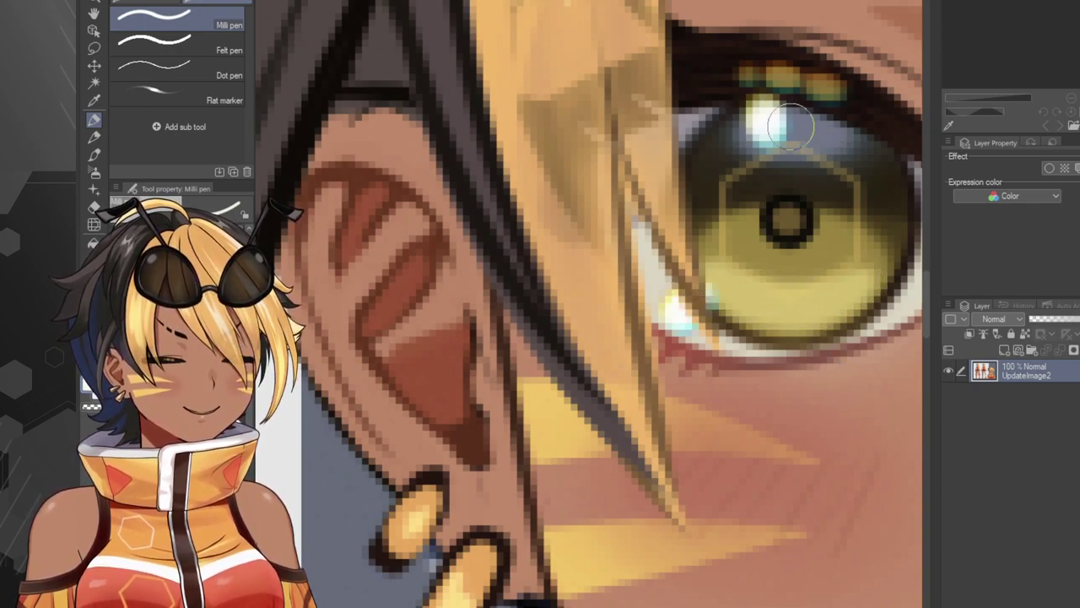
mouse_move(799, 153)
left_mouse_down()
mouse_move(846, 137)
mouse_move(767, 117)
mouse_move(861, 116)
mouse_move(720, 151)
left_mouse_up()
key("ctrl+z")
key("ctrl+z")
Undo the shaded eye sphere painted on the blank area beside the portrait's head.
scroll(750, 195, "down", 5)
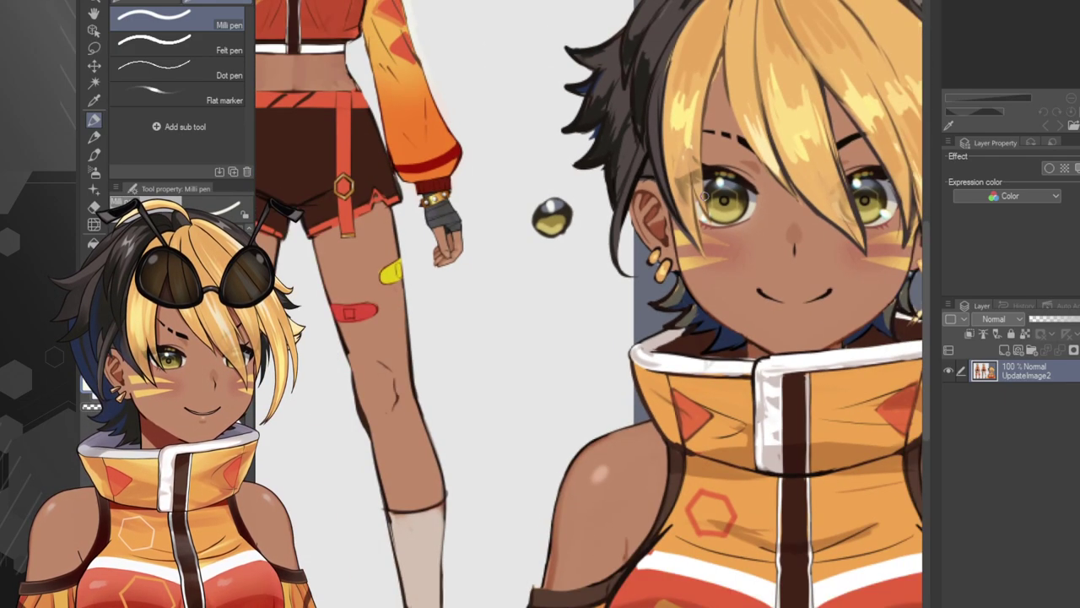
scroll(574, 215, "up", 3)
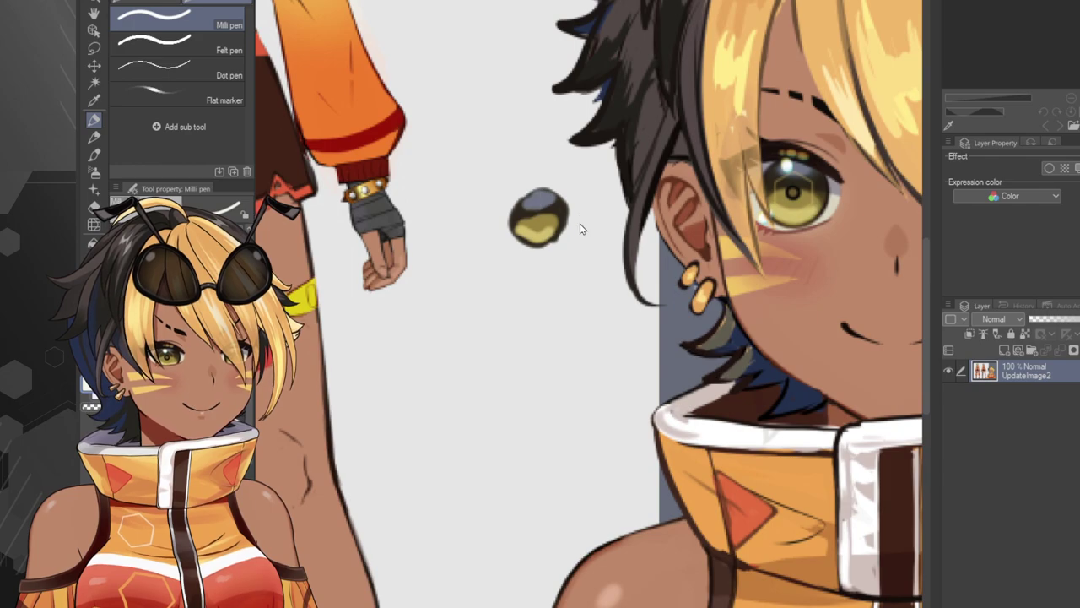
key("ctrl+z")
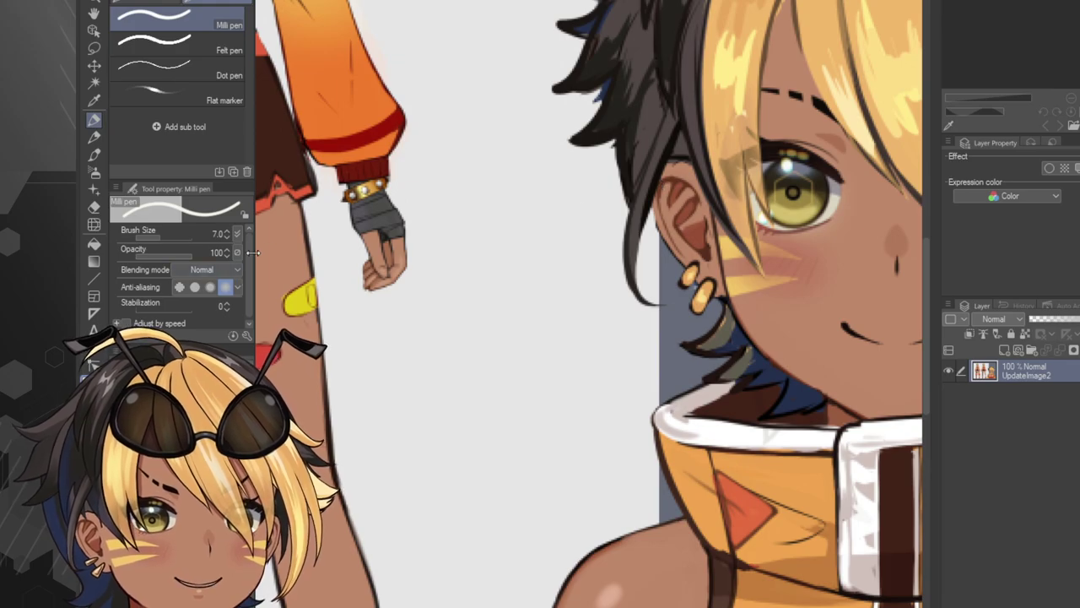
scroll(450, 220, "down", 4)
scroll(345, 205, "up", 2)
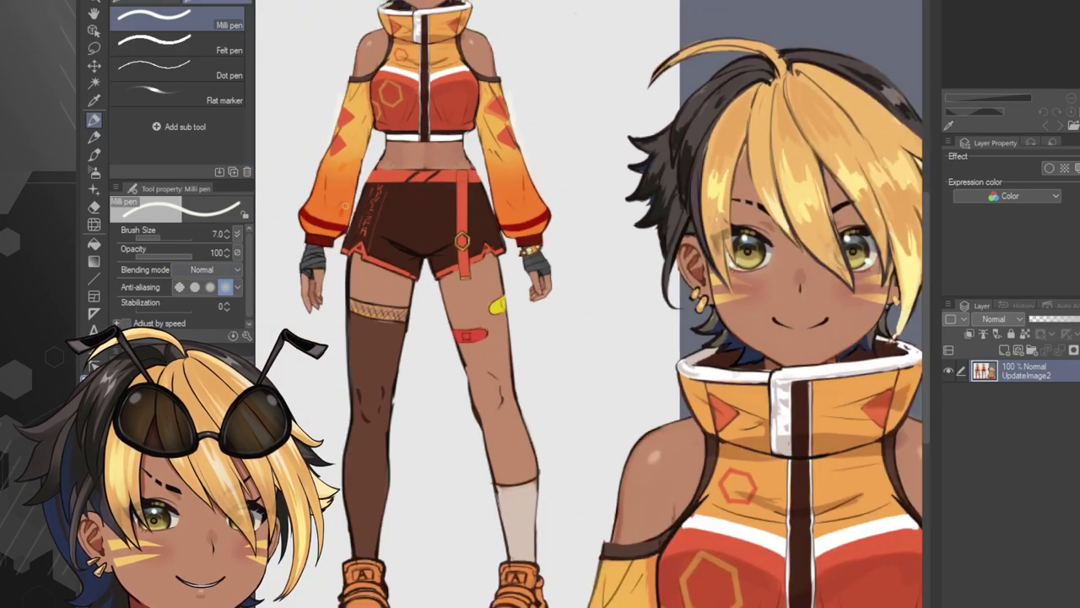
scroll(344, 204, "down", 5)
scroll(441, 186, "up", 5)
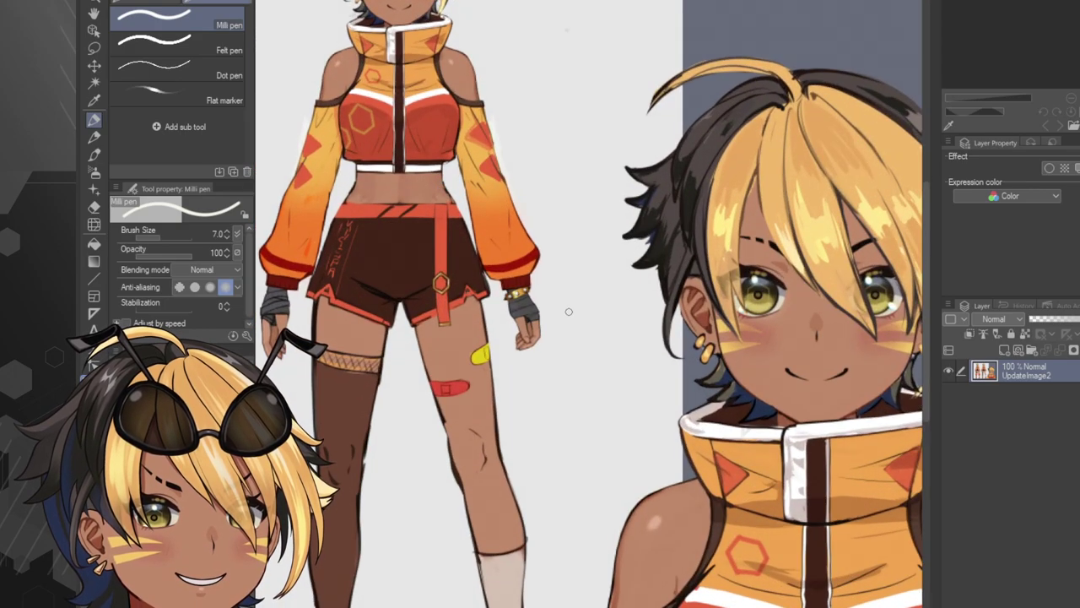
scroll(389, 77, "down", 2)
scroll(402, 129, "down", 3)
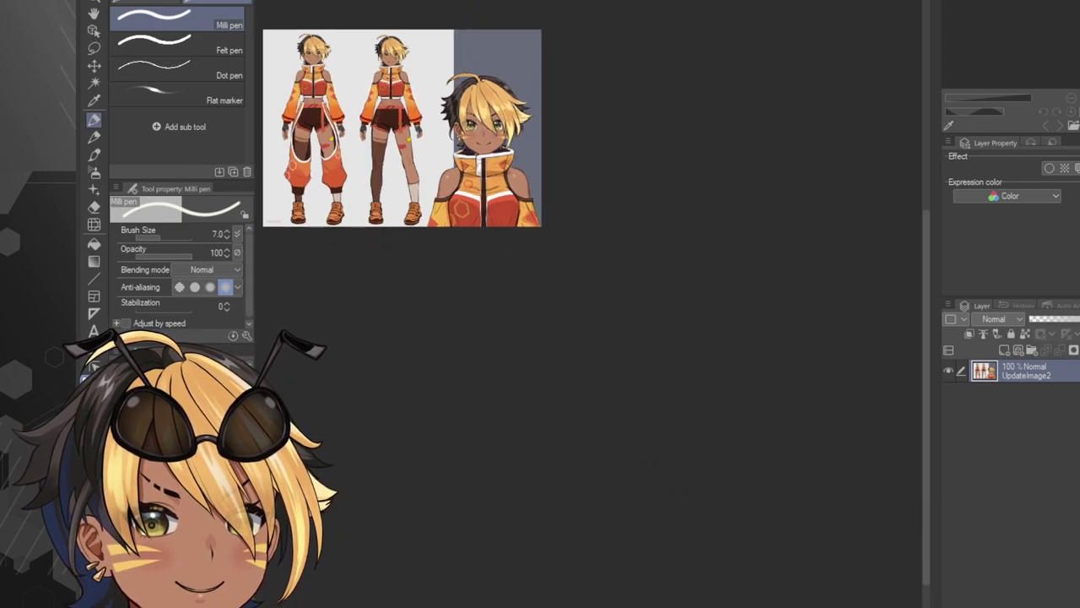
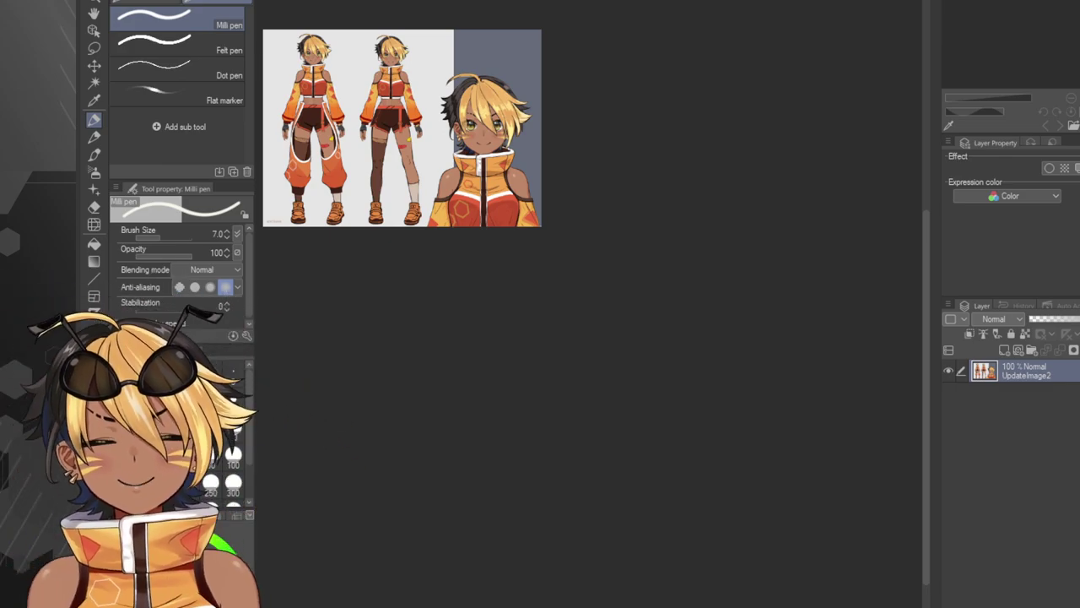
scroll(548, 248, "up", 1)
scroll(547, 249, "down", 1)
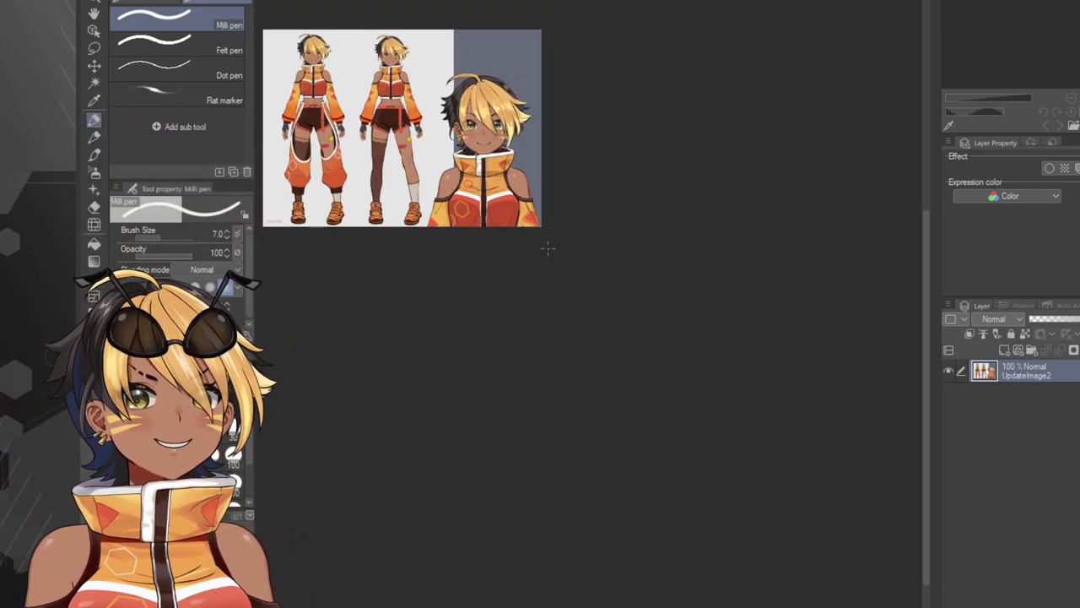
scroll(397, 162, "up", 1)
scroll(306, 26, "down", 2)
scroll(274, 9, "up", 1)
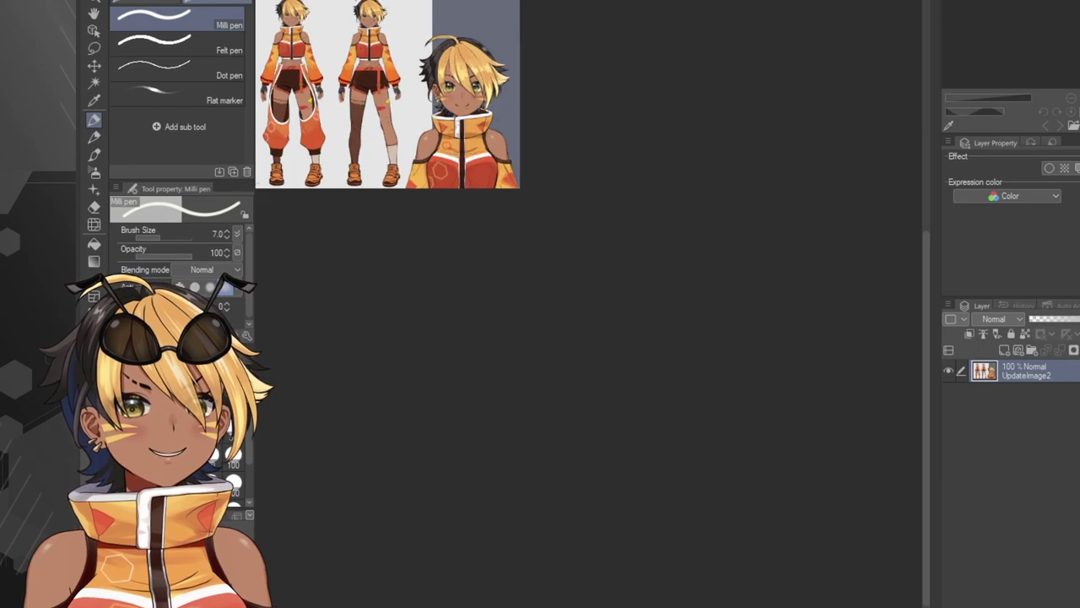
Bring up a blank canvas containing only Layer 1 and the Paper layer.
scroll(308, 3, "up", 3)
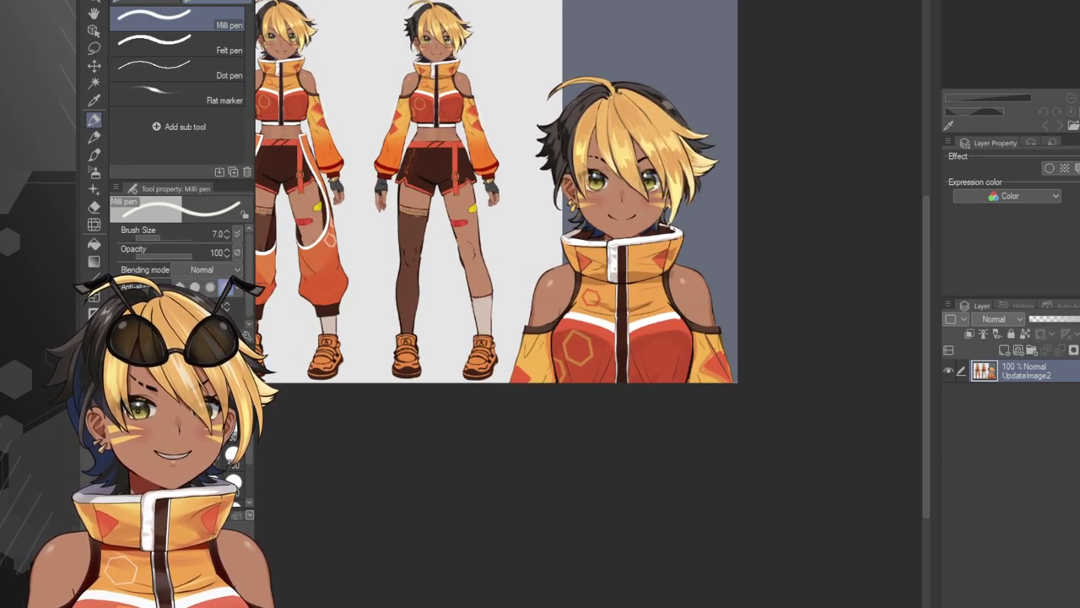
left_click(312, 159)
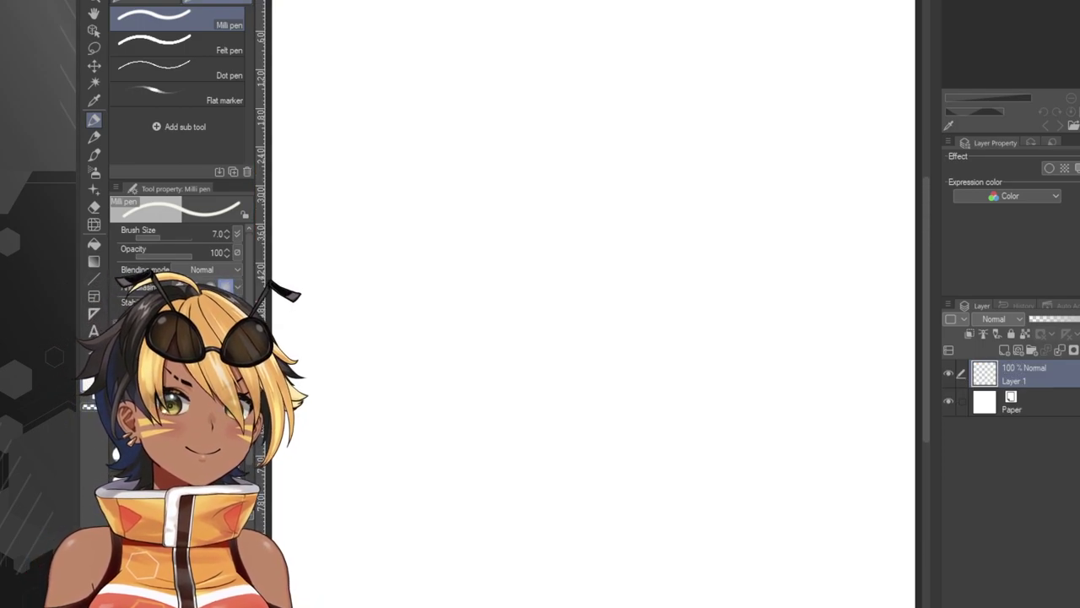
Scale the pasted swing picture on Layer 2 down to fit the canvas width and move it up to the canvas's upper edge.
scroll(499, 393, "down", 3)
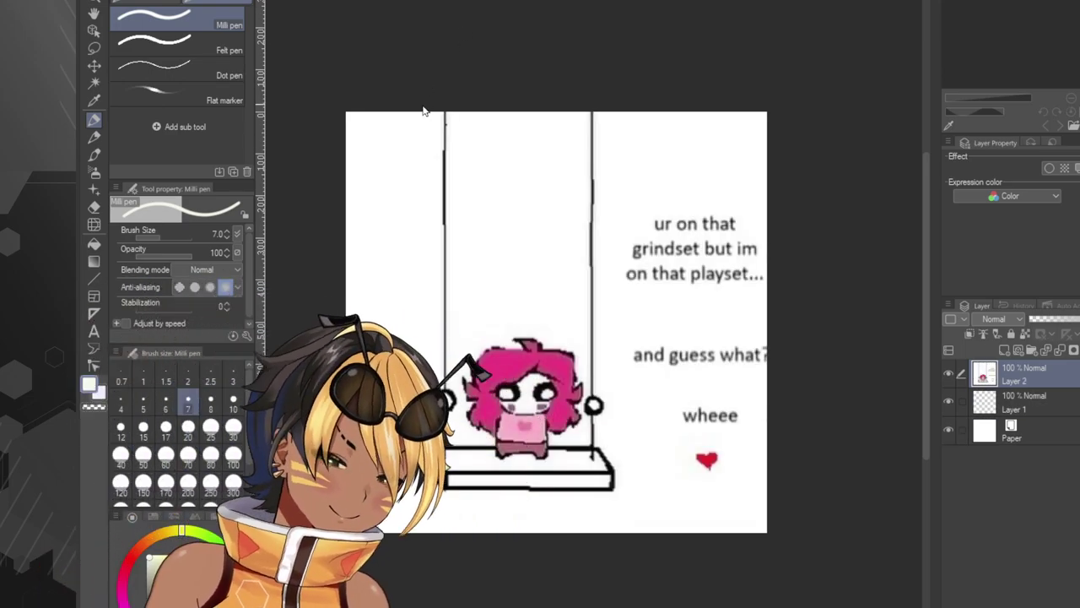
key("ctrl+t")
left_click_drag(812, 331, 769, 329)
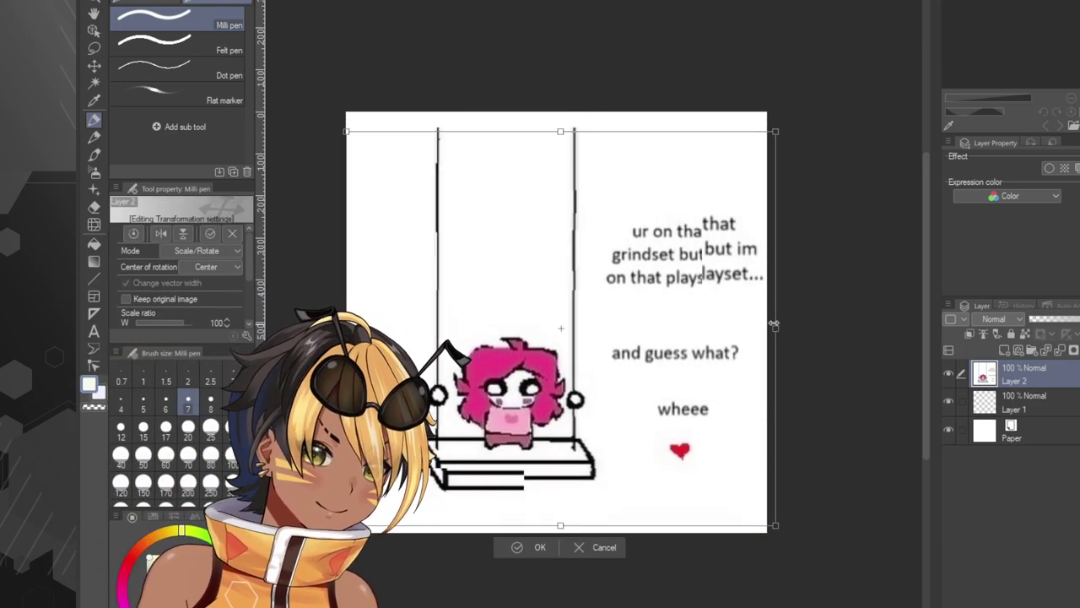
left_click(533, 547)
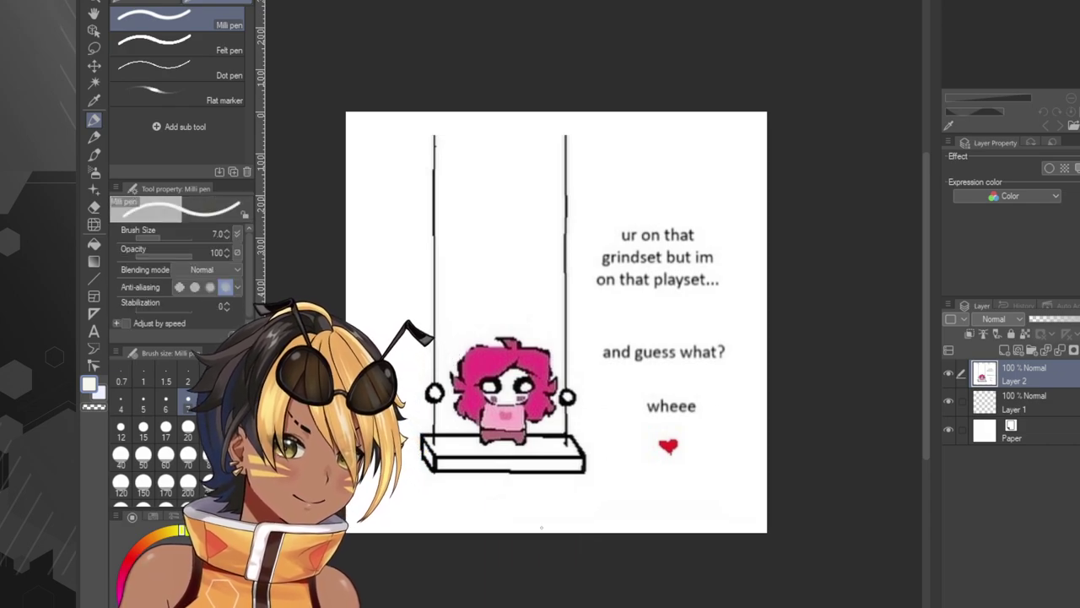
key("ctrl+t")
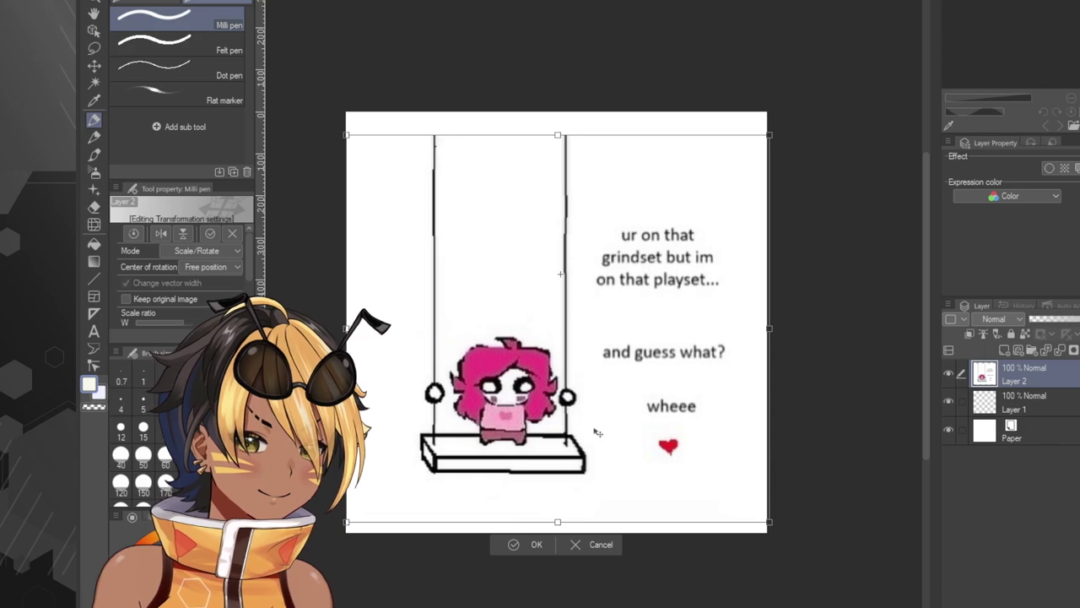
left_click_drag(598, 432, 592, 410)
left_click(515, 529)
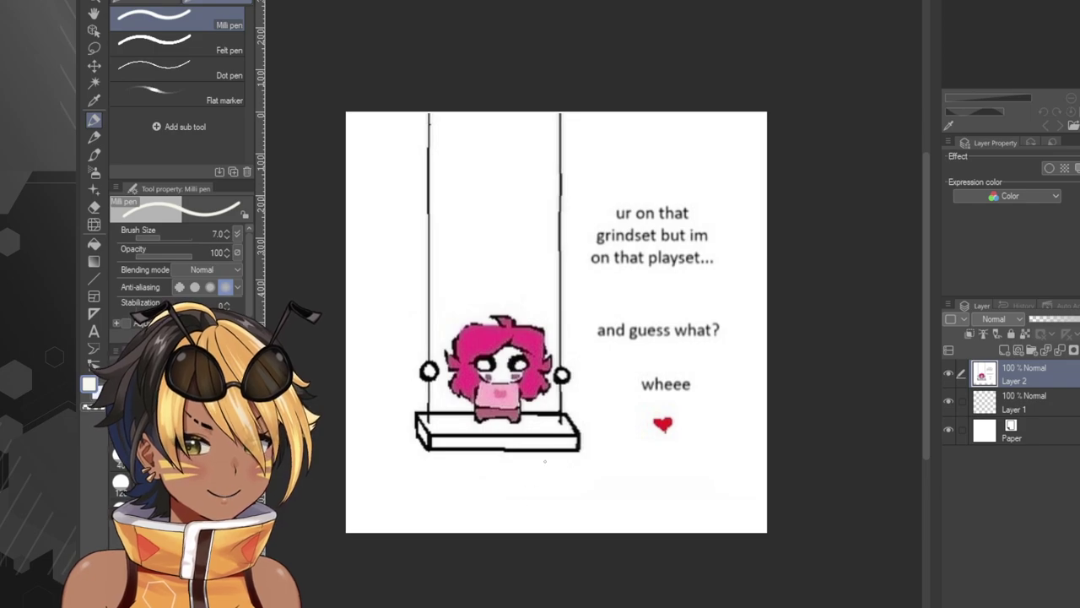
scroll(596, 429, "up", 2)
scroll(485, 354, "down", 4)
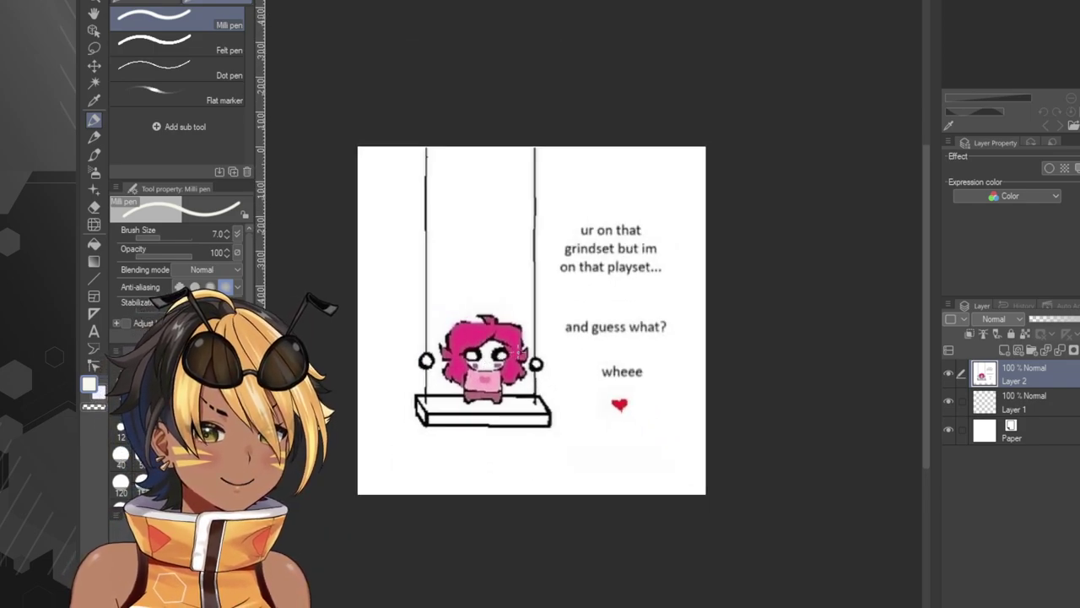
scroll(520, 356, "up", 3)
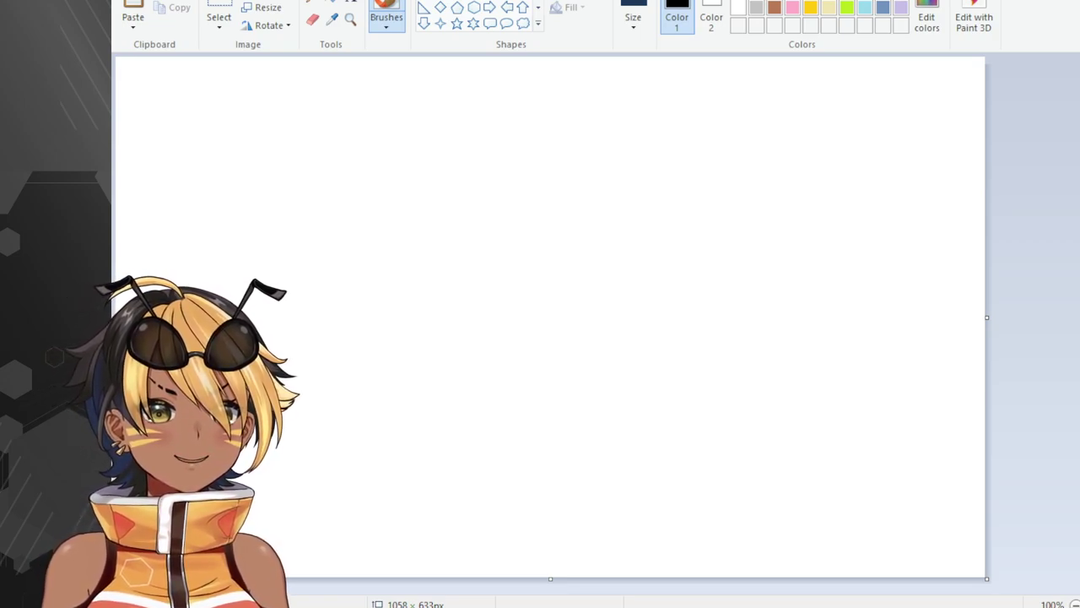
In Paint, draw a wide black rectangle outline low on the blank canvas and delete its lower half.
left_click(457, 0)
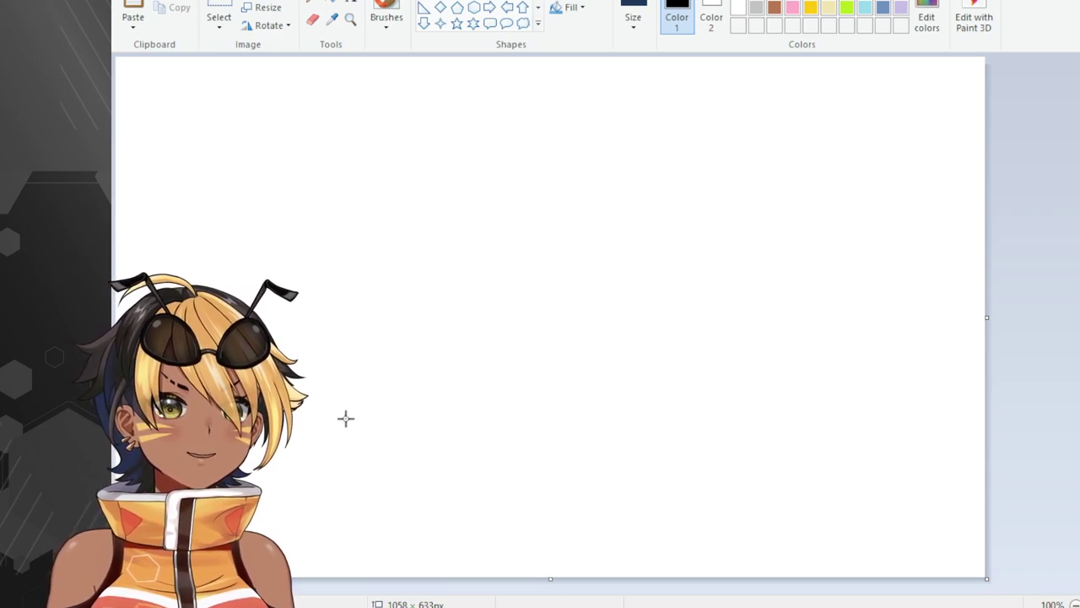
left_click_drag(328, 406, 655, 504)
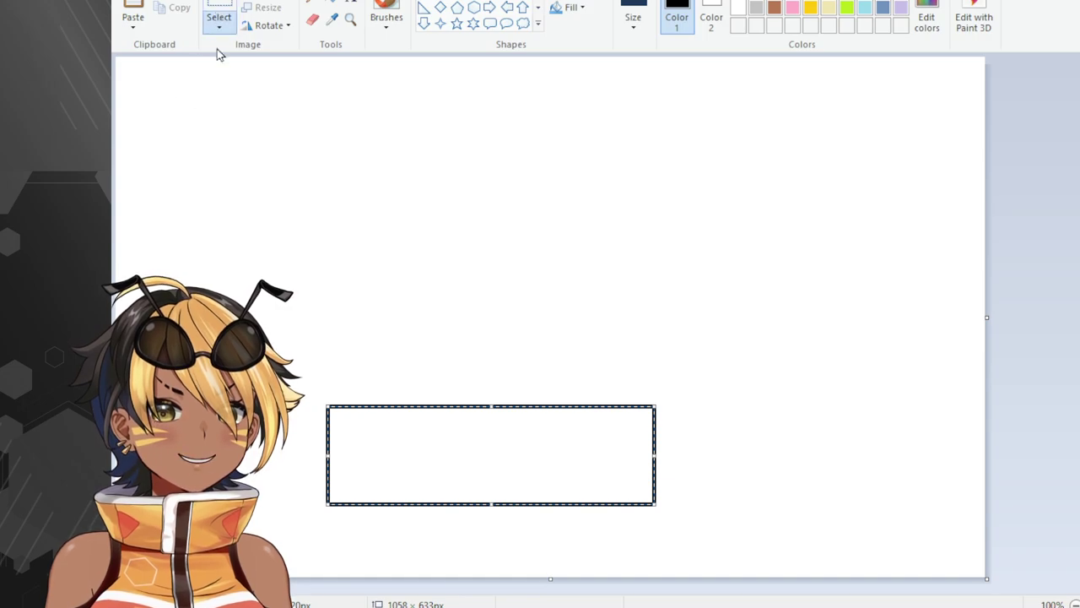
left_click(216, 15)
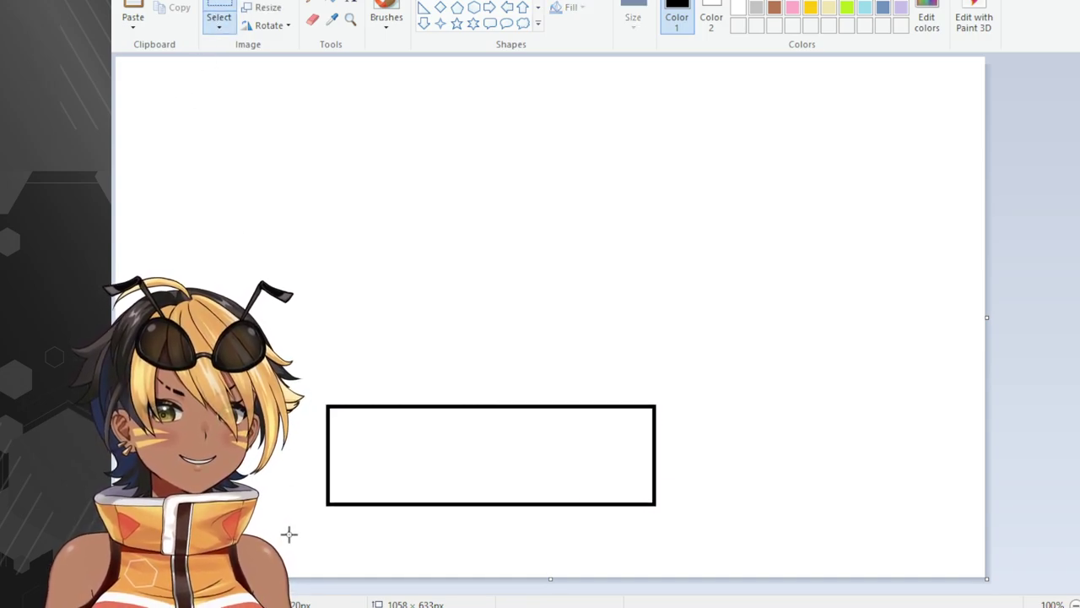
left_click_drag(306, 467, 731, 521)
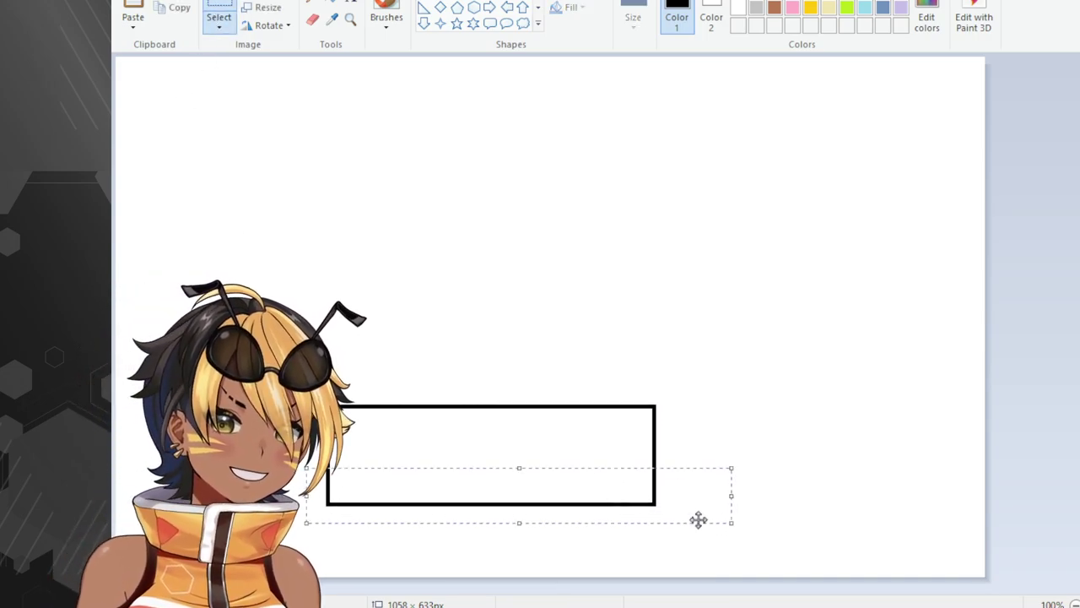
left_click(381, 437)
left_click_drag(314, 458, 731, 549)
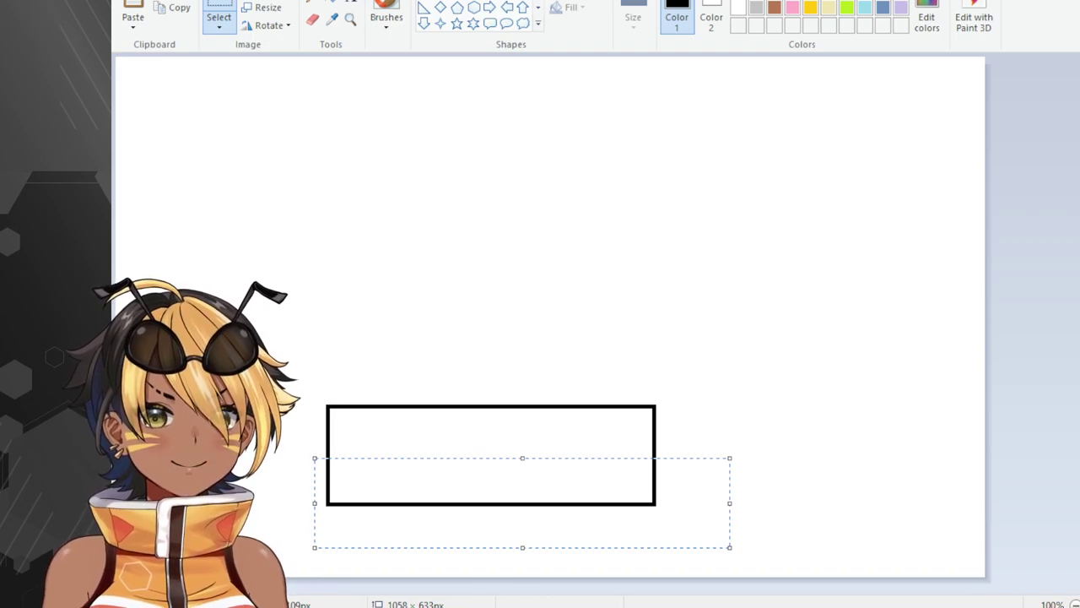
key("Delete")
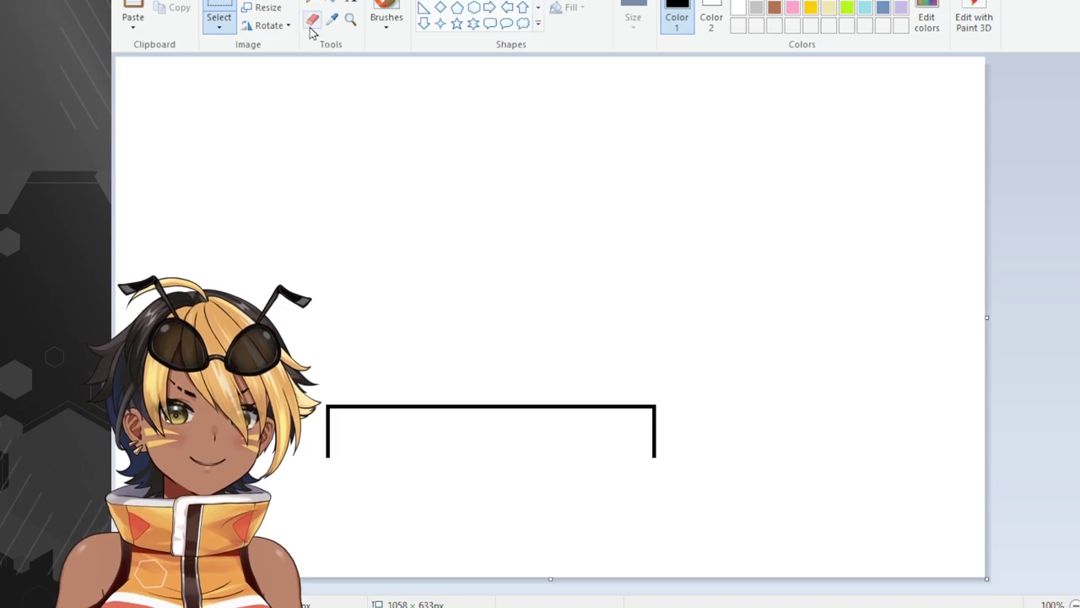
Erase the rectangle's right side line and close the swing seat's top face with two slanted edges and a straight front line.
left_click(312, 21)
mouse_move(643, 418)
left_mouse_down()
mouse_move(657, 443)
mouse_move(660, 411)
left_mouse_up()
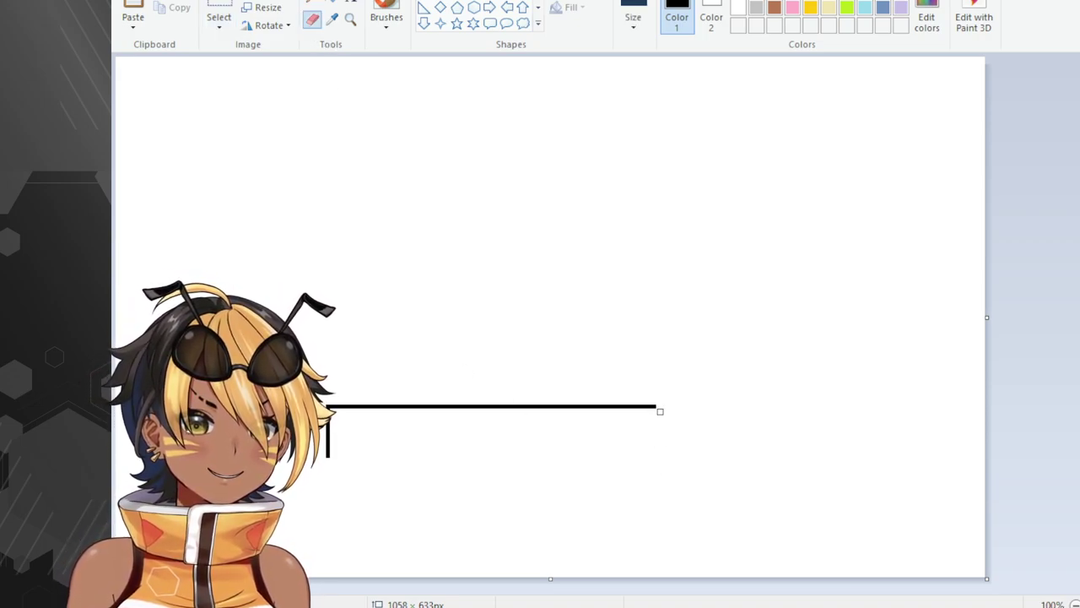
left_click(384, 8)
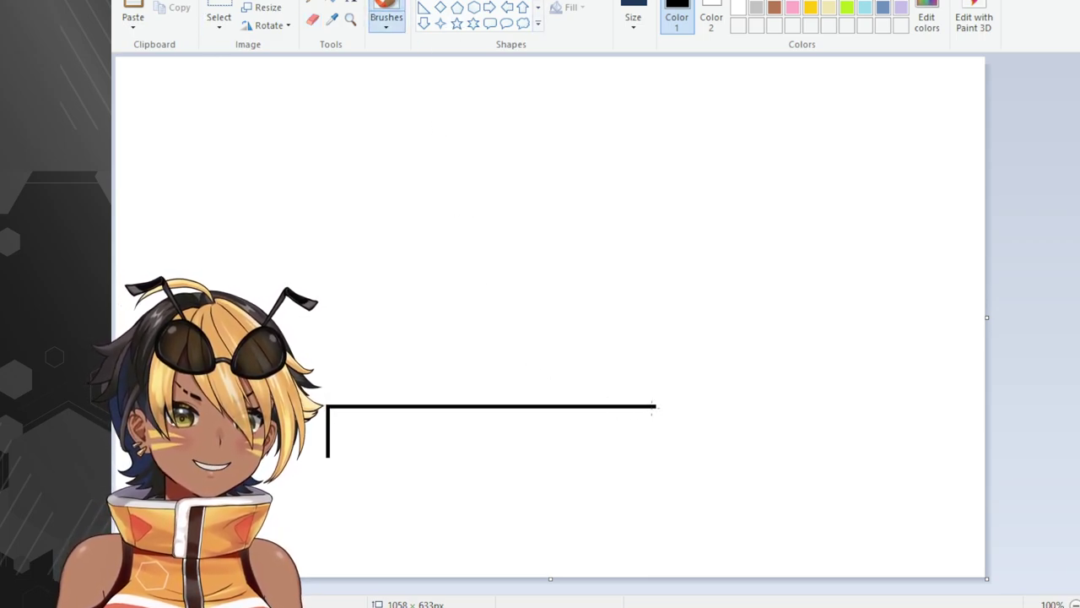
left_click_drag(657, 407, 694, 446)
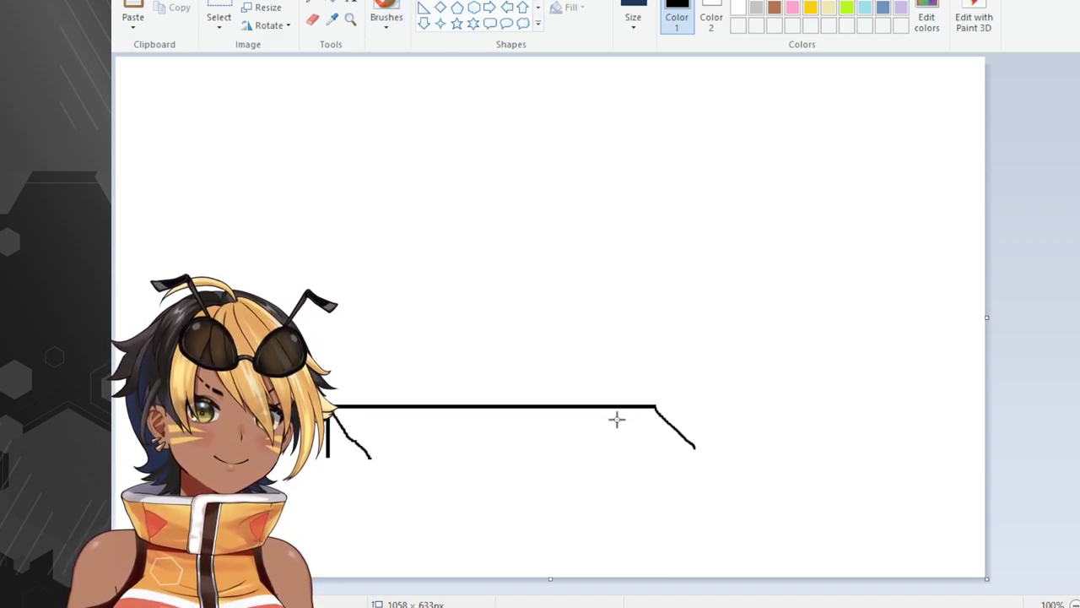
mouse_move(692, 449)
left_mouse_down()
mouse_move(381, 457)
mouse_move(355, 448)
mouse_move(699, 448)
left_mouse_up()
key("ctrl+z")
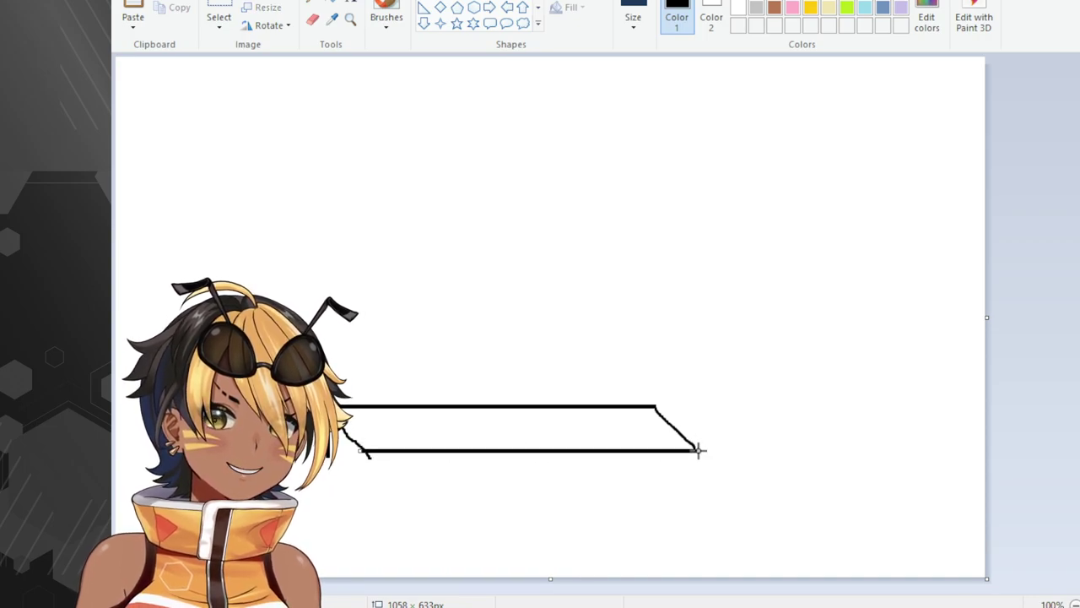
left_click(313, 18)
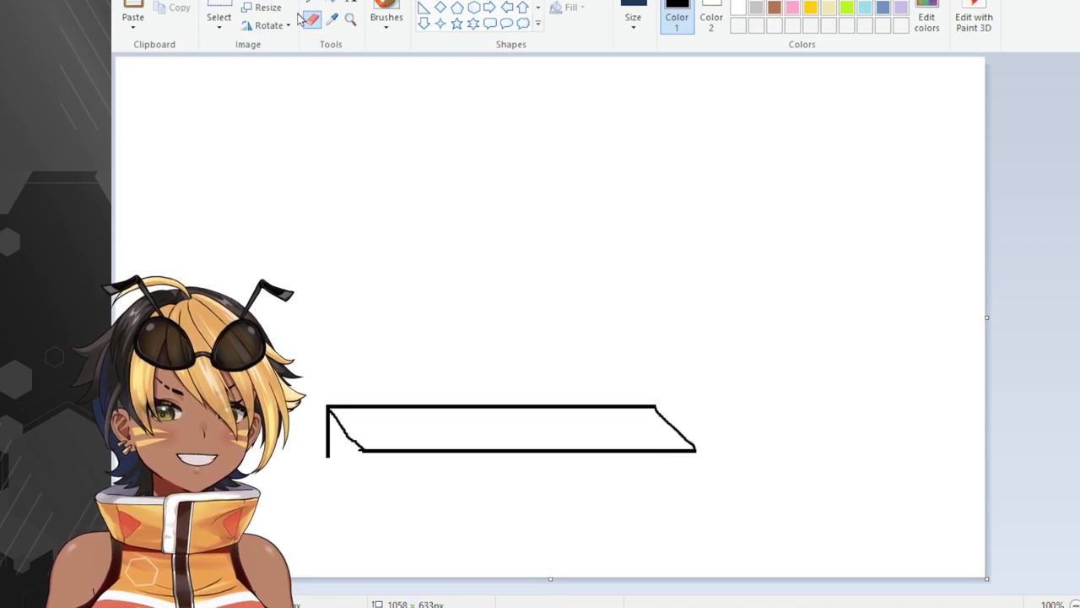
Brush the seat's left end face and a short vertical line down from its front right corner to give it thickness.
left_click(389, 10)
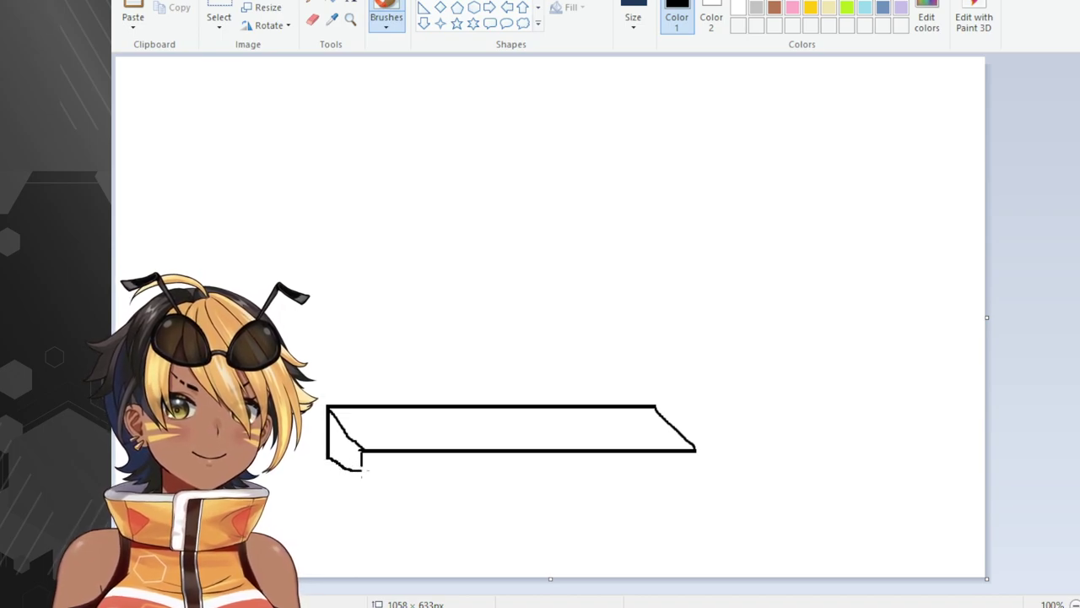
key("ctrl+z")
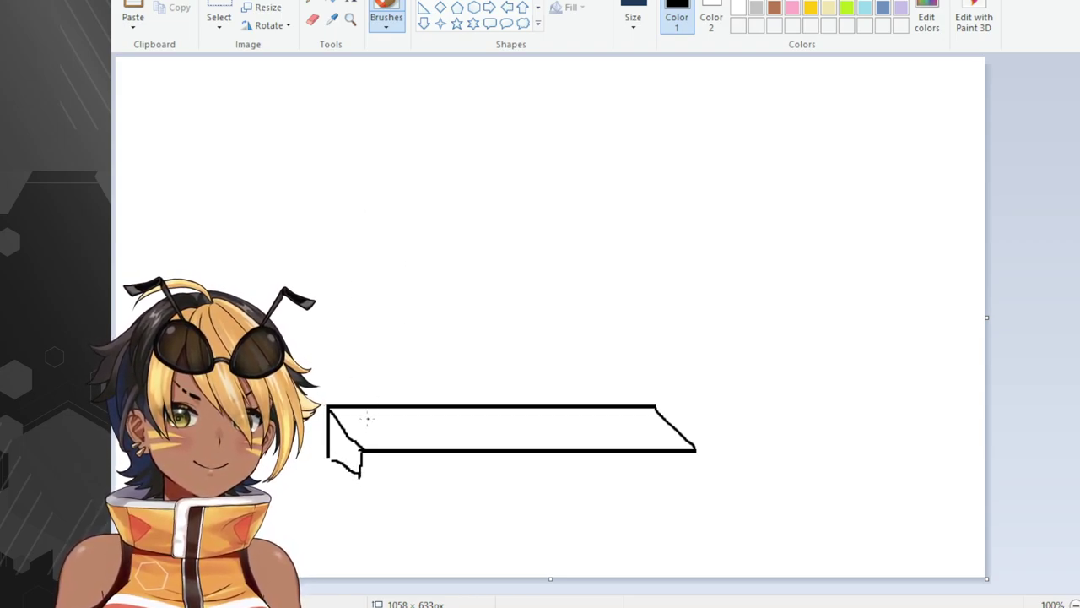
mouse_move(697, 451)
left_mouse_down()
mouse_move(698, 488)
mouse_move(695, 474)
left_mouse_up()
key("ctrl+z")
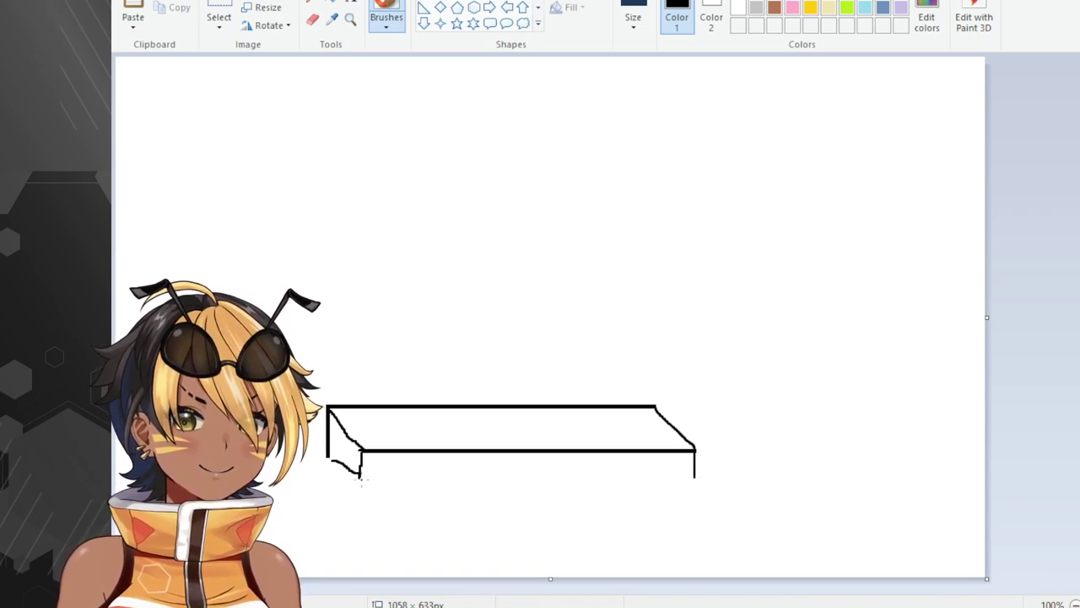
Draw the bottom edge of the seat's front face freehand, undoing the uneven attempts.
mouse_move(359, 474)
left_mouse_down()
mouse_move(423, 468)
mouse_move(517, 483)
left_mouse_up()
key("ctrl+z")
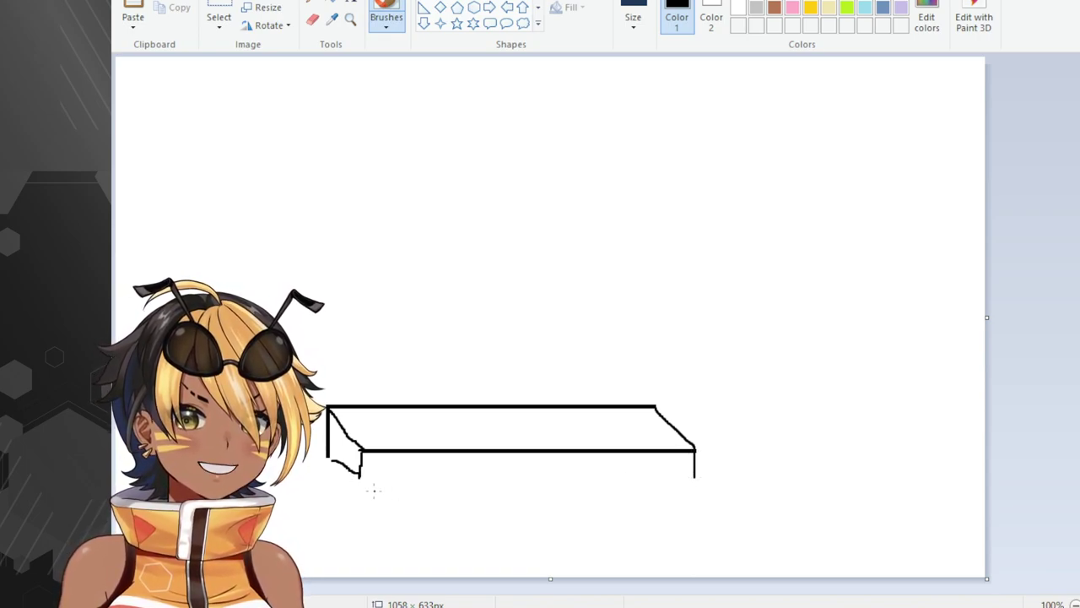
left_click_drag(360, 478, 657, 486)
key("ctrl+z")
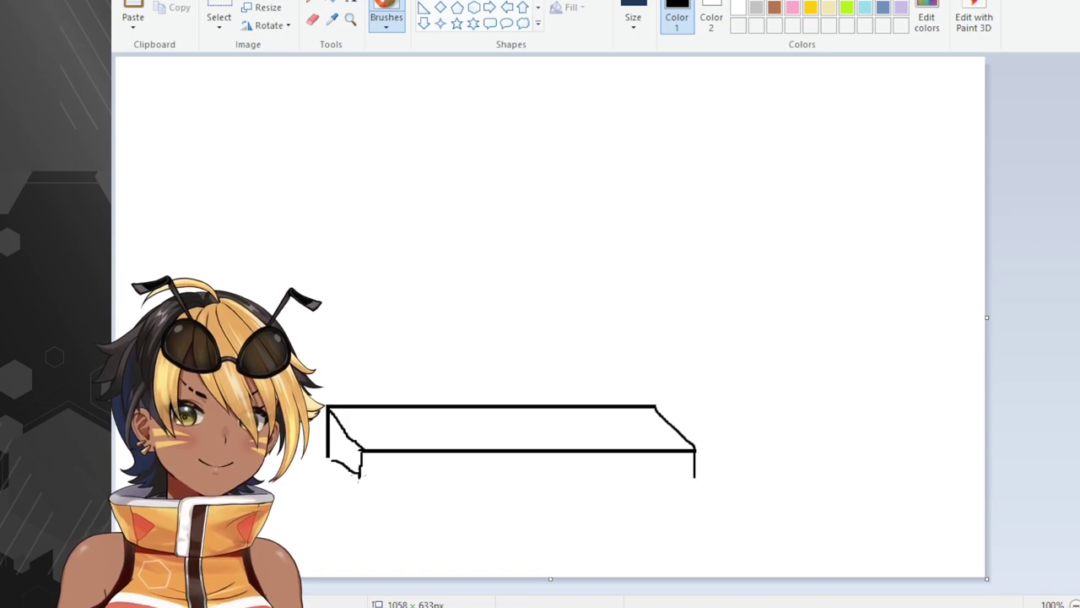
mouse_move(360, 476)
left_mouse_down()
mouse_move(556, 492)
mouse_move(670, 475)
left_mouse_up()
key("ctrl+z")
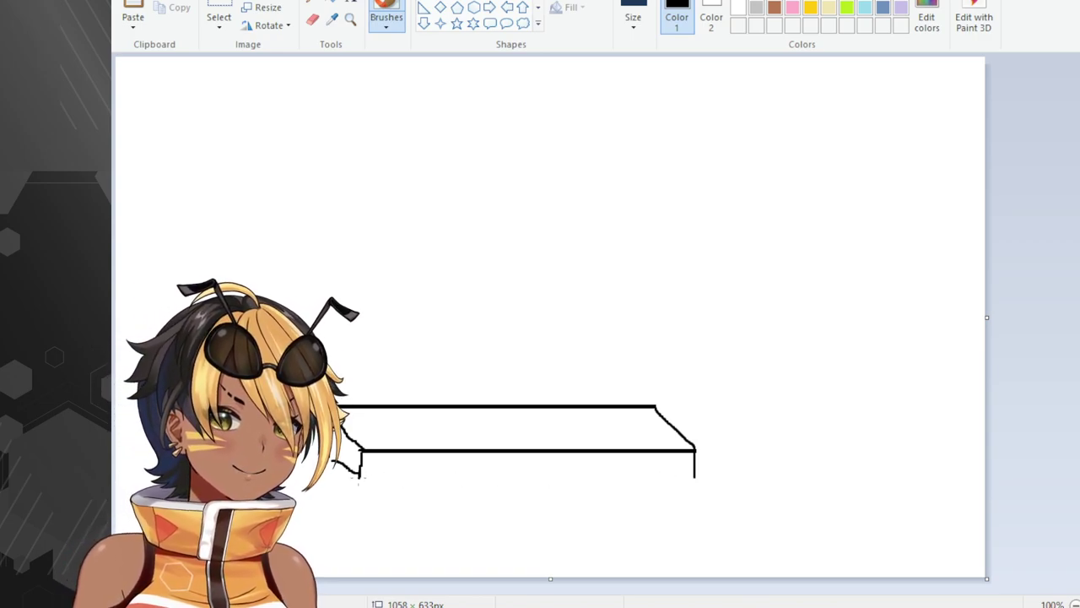
left_click_drag(359, 476, 589, 471)
key("ctrl+z")
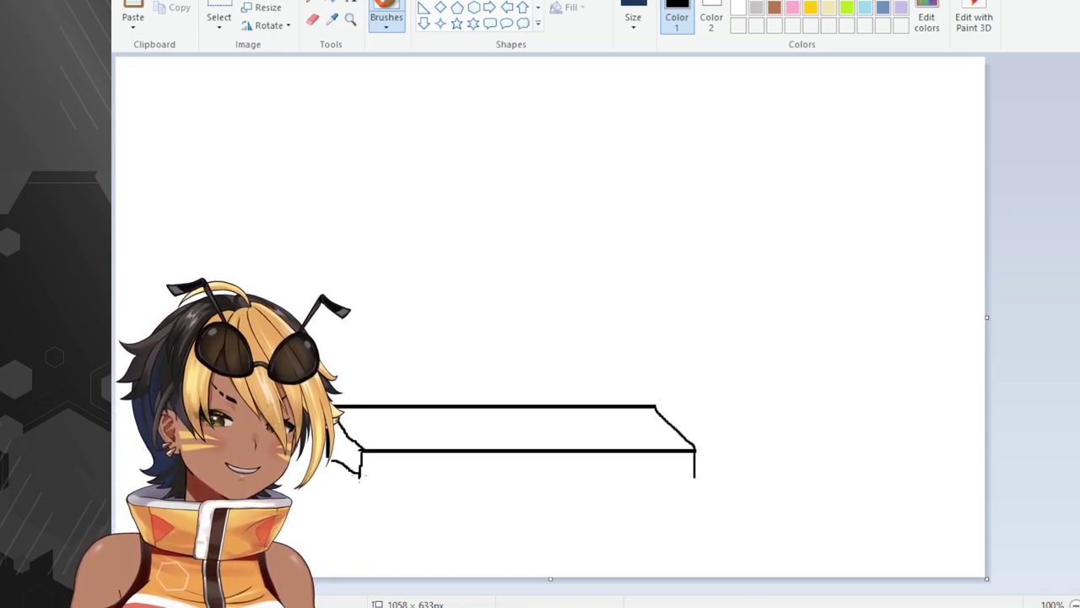
left_click_drag(362, 475, 437, 470)
key("ctrl+z")
left_click_drag(360, 474, 486, 471)
key("ctrl+z")
mouse_move(360, 476)
left_mouse_down()
mouse_move(698, 481)
mouse_move(366, 483)
left_mouse_up()
key("ctrl+z")
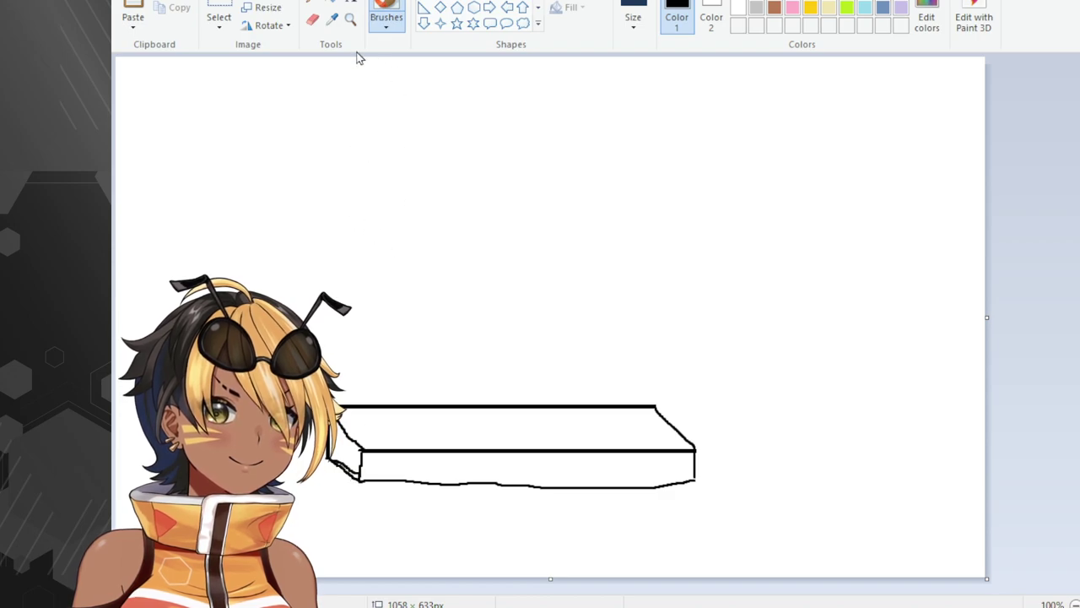
Erase the uneven right part of the seat's bottom edge, redraw it with the brush, and trim the overshoot at the right corner.
left_click(313, 19)
mouse_move(547, 489)
left_mouse_down()
mouse_move(667, 482)
mouse_move(608, 489)
left_mouse_up()
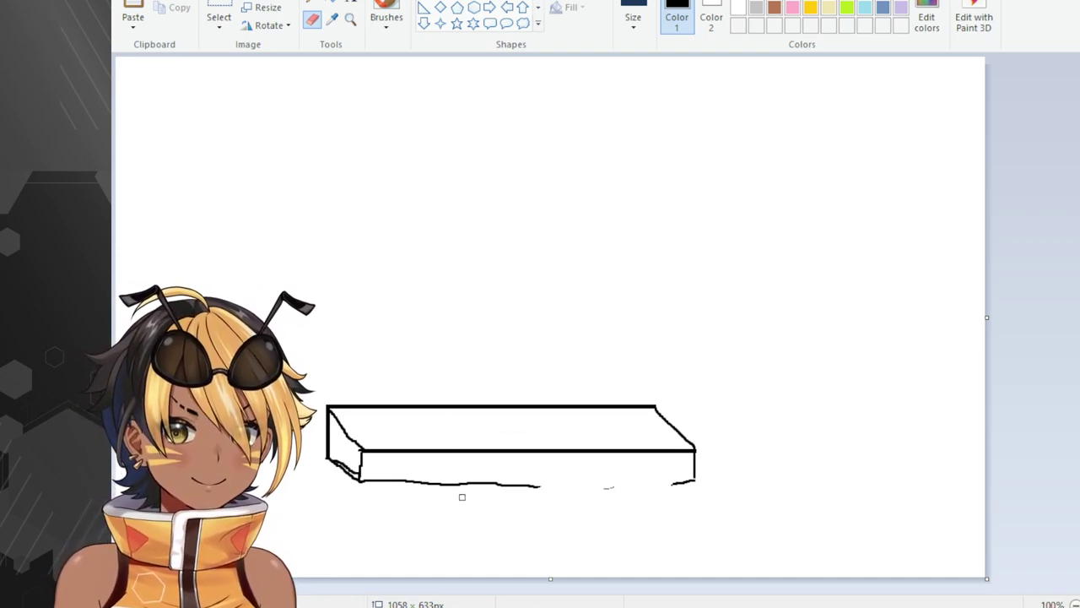
left_click(389, 16)
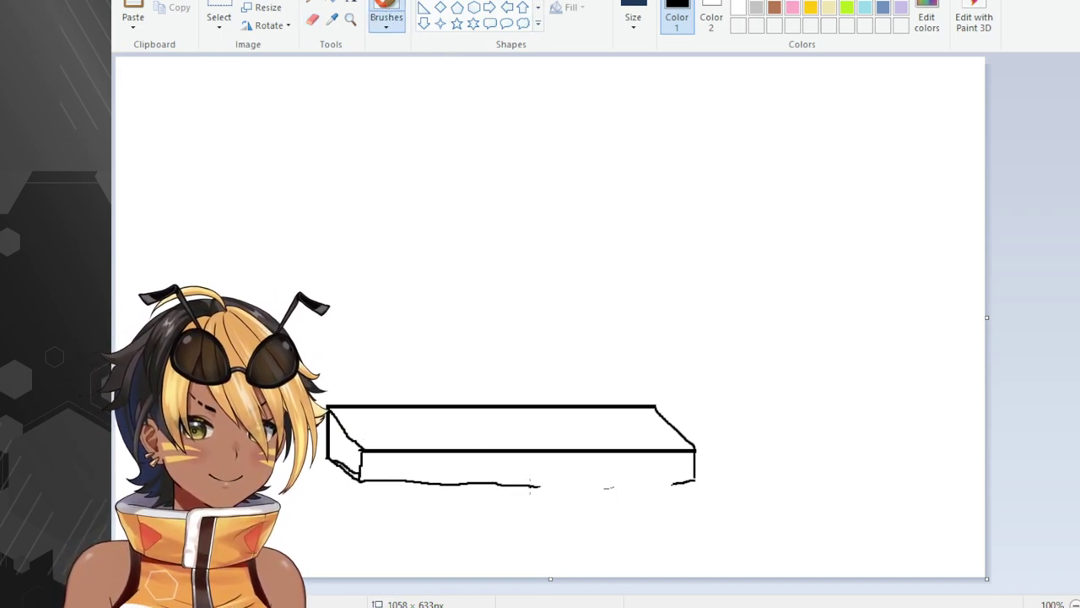
left_click_drag(530, 486, 677, 480)
key("ctrl+z")
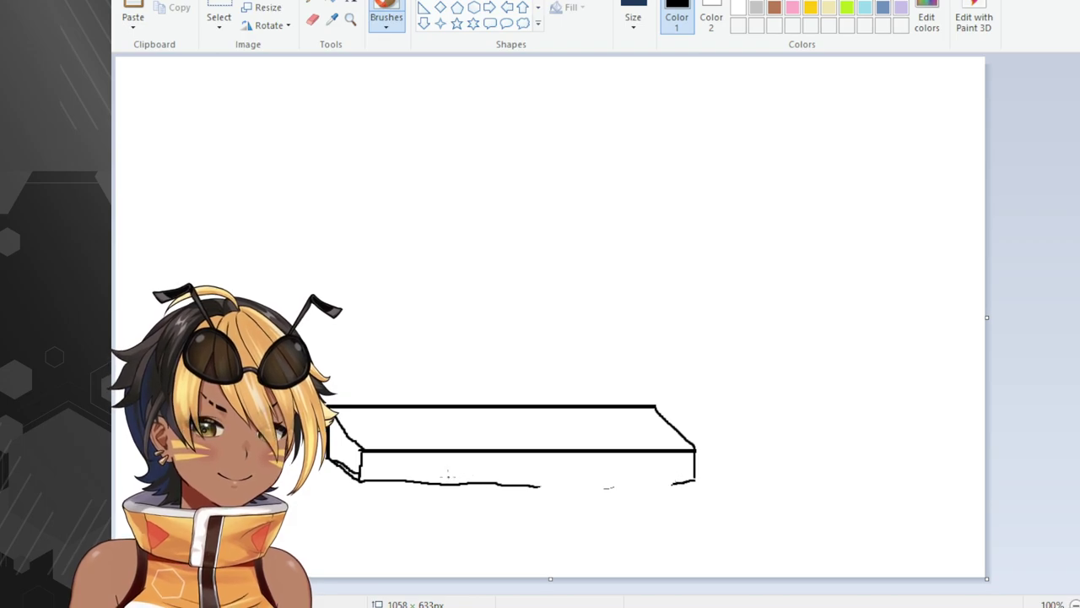
mouse_move(386, 478)
left_mouse_down()
mouse_move(676, 487)
mouse_move(482, 478)
left_mouse_up()
key("ctrl+z")
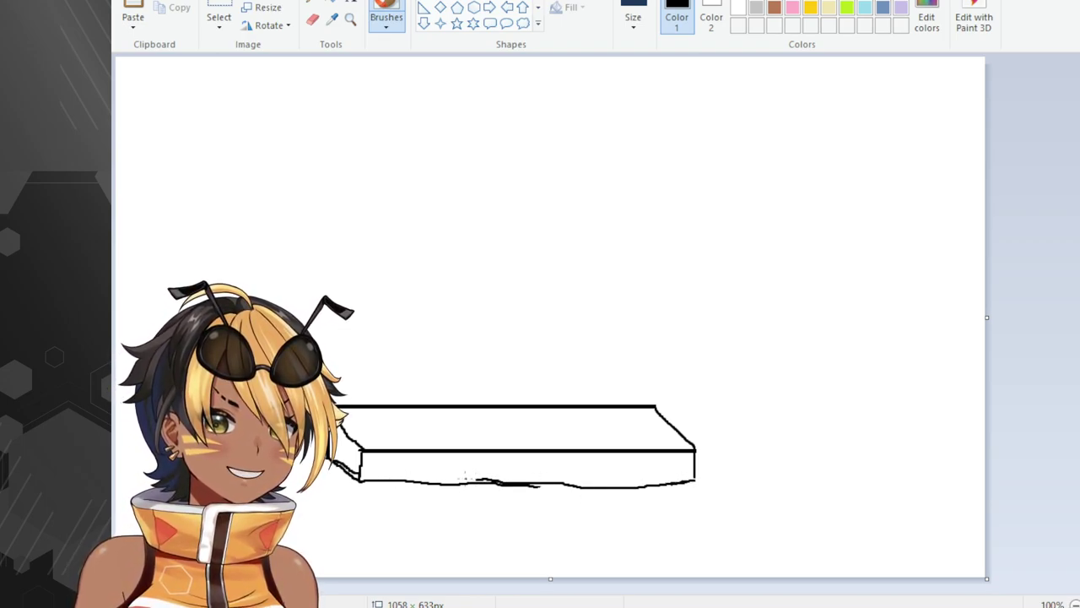
key("ctrl+z")
left_click_drag(380, 475, 682, 481)
key("ctrl+z")
key("ctrl+z")
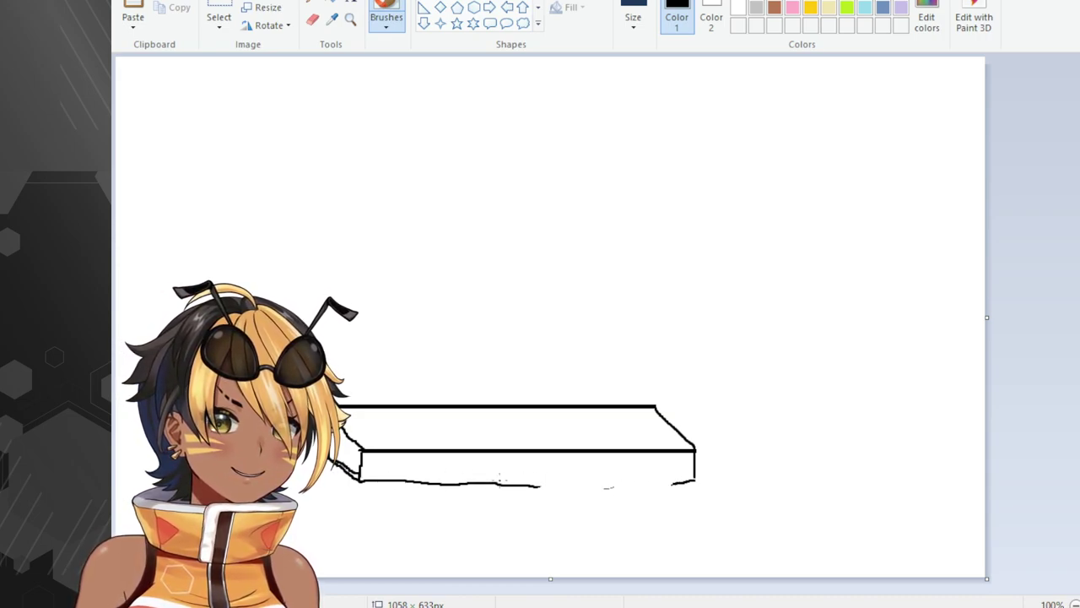
left_click_drag(498, 483, 702, 479)
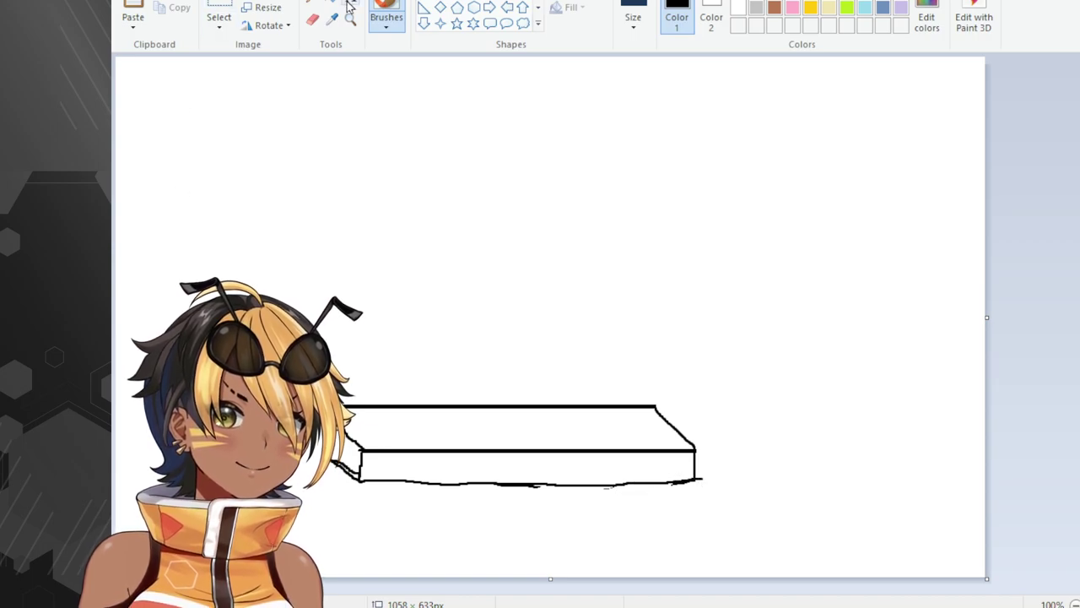
left_click(312, 19)
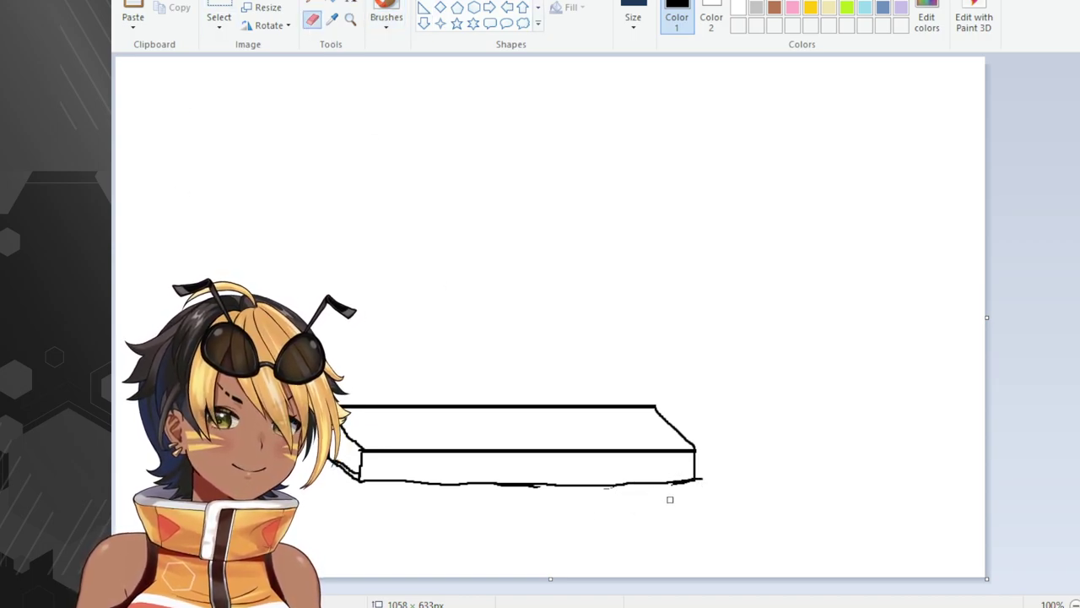
mouse_move(678, 487)
left_mouse_down()
mouse_move(706, 479)
mouse_move(696, 479)
left_mouse_up()
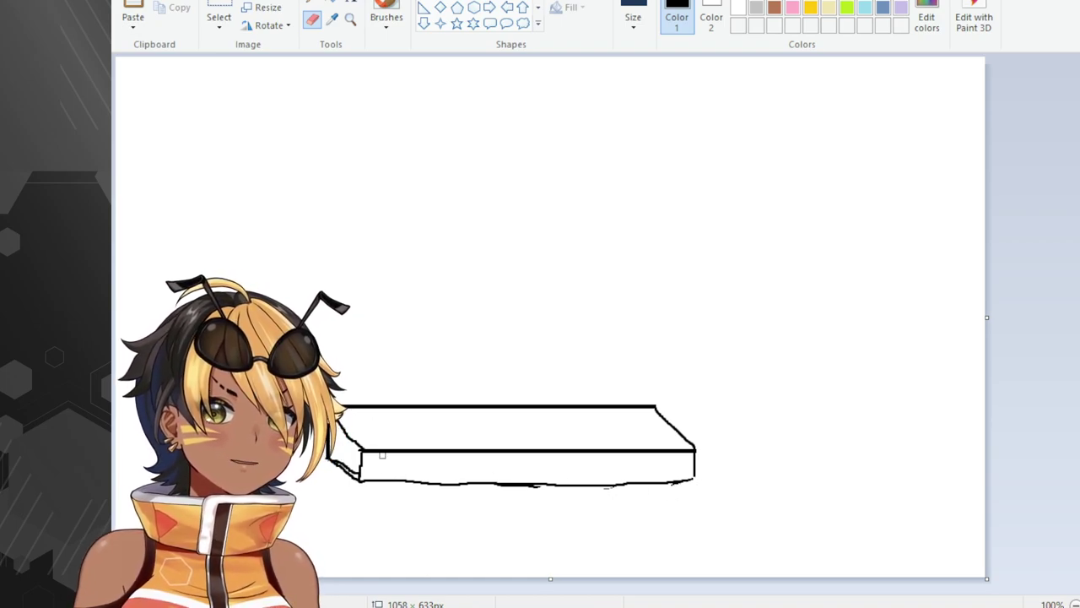
Delete the uneven bottom edge of the seat's front face and brush a continuous freehand line between its two lower corners.
left_click(226, 10)
mouse_move(365, 479)
left_mouse_down()
mouse_move(644, 526)
mouse_move(696, 521)
left_mouse_up()
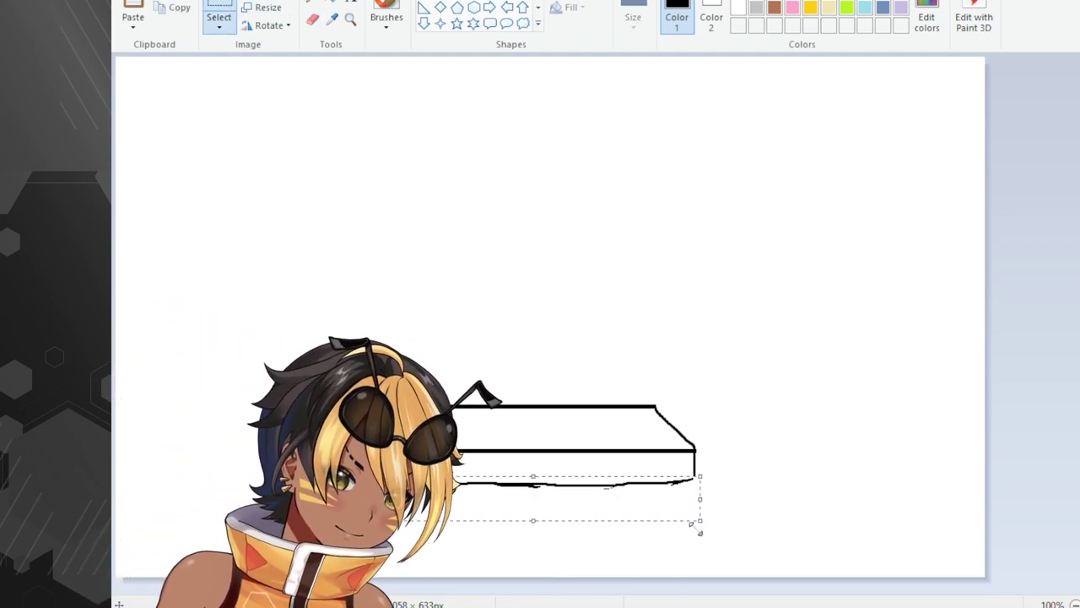
key("Delete")
left_click(386, 13)
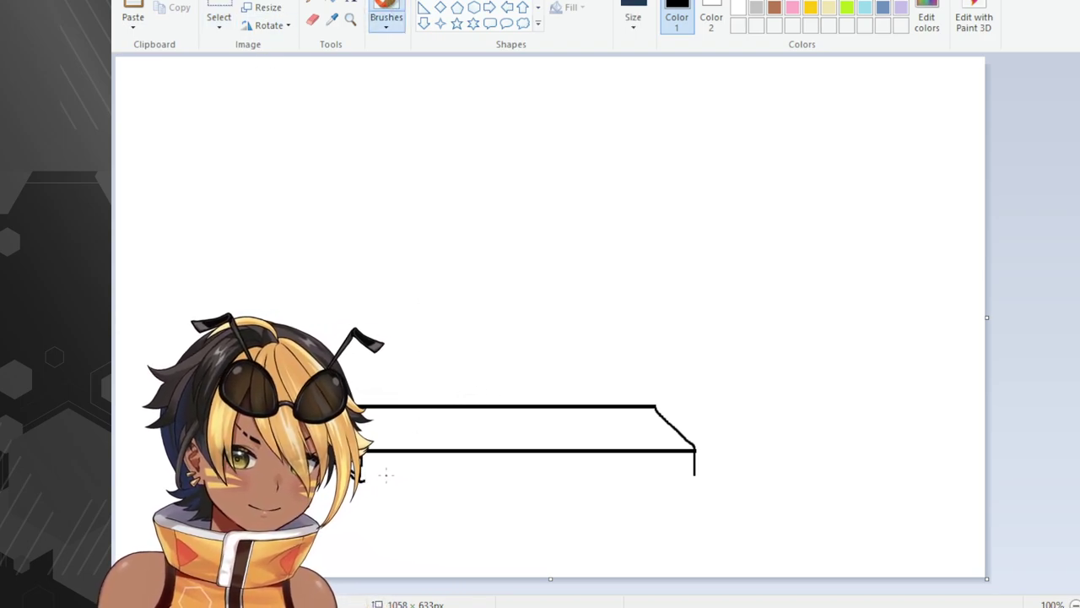
left_click_drag(363, 479, 615, 478)
key("ctrl+z")
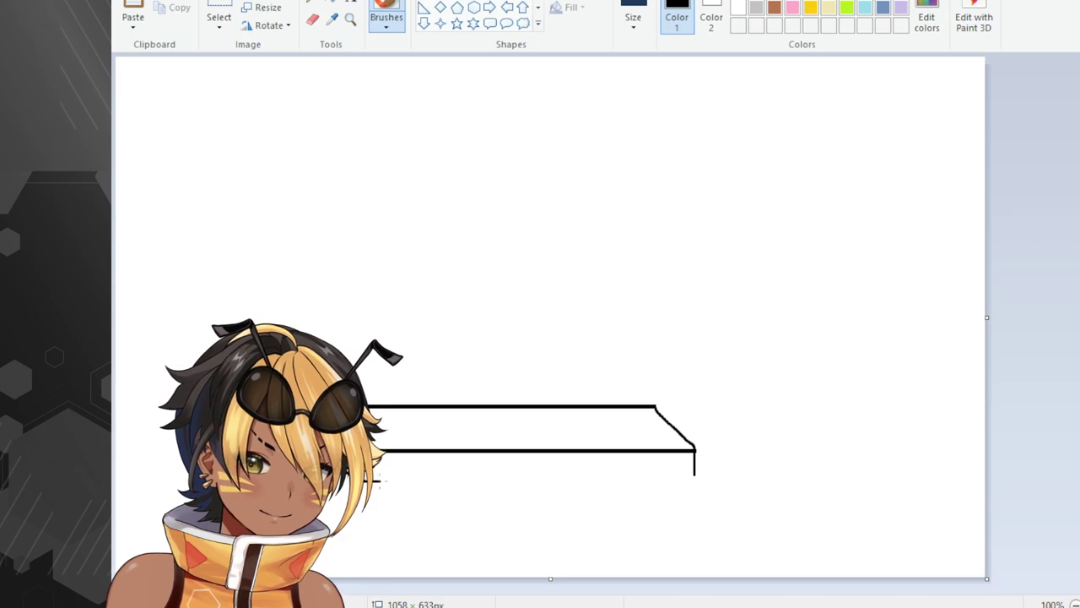
left_click_drag(376, 481, 696, 480)
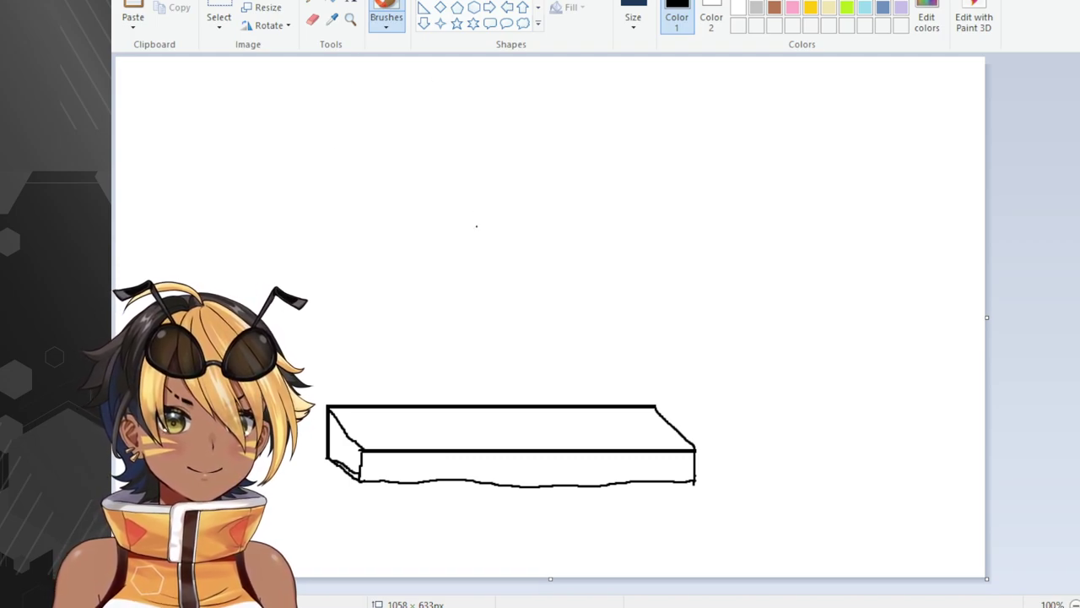
key("ctrl+z")
key("ctrl+y")
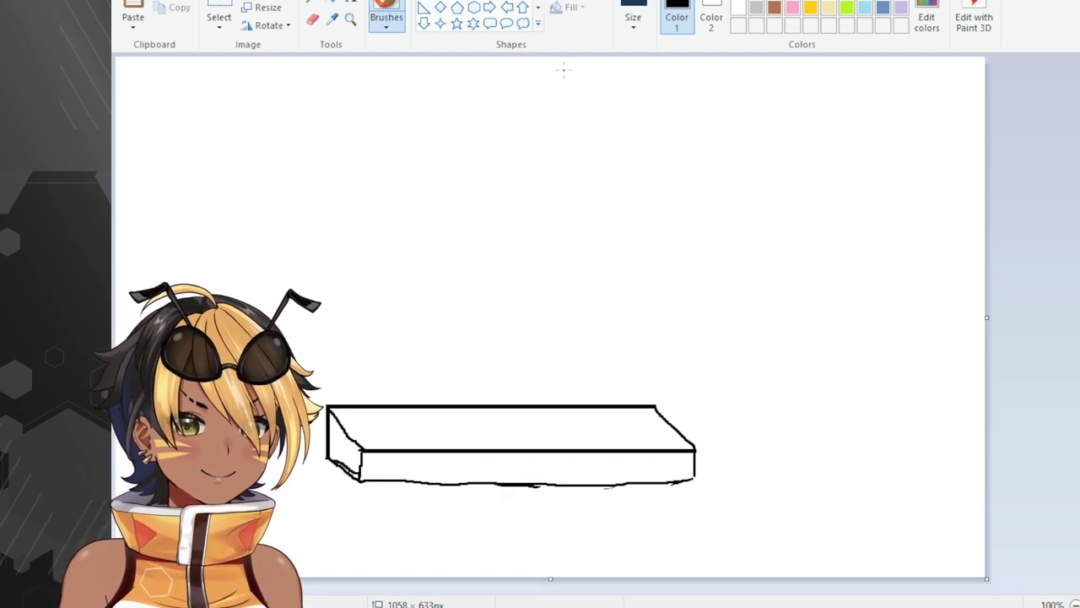
key("ctrl+z")
left_click_drag(362, 481, 695, 480)
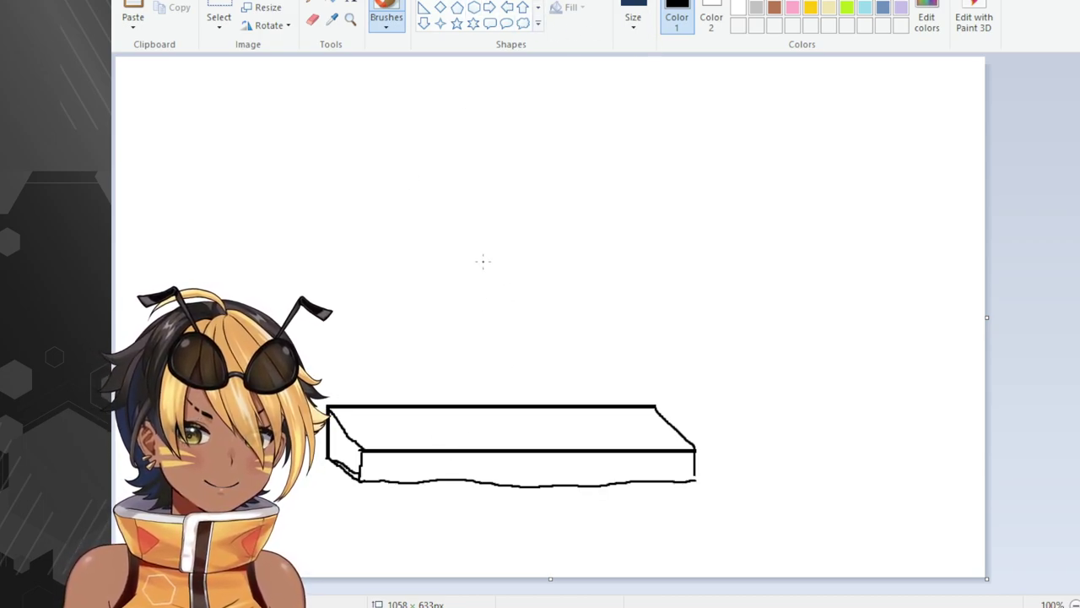
Brush a round head outline in black above the middle of the seat, undoing the uneven attempts.
mouse_move(436, 270)
left_mouse_down()
mouse_move(543, 297)
mouse_move(549, 258)
left_mouse_up()
key("ctrl+z")
mouse_move(427, 288)
left_mouse_down()
mouse_move(456, 348)
mouse_move(528, 272)
mouse_move(424, 292)
mouse_move(412, 304)
mouse_move(576, 350)
mouse_move(541, 284)
left_mouse_up()
key("ctrl+z")
key("ctrl+z")
mouse_move(445, 281)
left_mouse_down()
mouse_move(481, 356)
mouse_move(564, 342)
mouse_move(504, 239)
mouse_move(426, 300)
mouse_move(511, 349)
mouse_move(566, 299)
mouse_move(472, 233)
mouse_move(436, 289)
mouse_move(508, 365)
mouse_move(593, 344)
mouse_move(460, 305)
mouse_move(557, 304)
mouse_move(529, 226)
mouse_move(476, 222)
mouse_move(459, 248)
mouse_move(456, 302)
mouse_move(558, 302)
mouse_move(568, 245)
mouse_move(504, 212)
mouse_move(460, 228)
left_mouse_up()
key("ctrl+z")
key("ctrl+z")
key("ctrl+z")
key("ctrl+z")
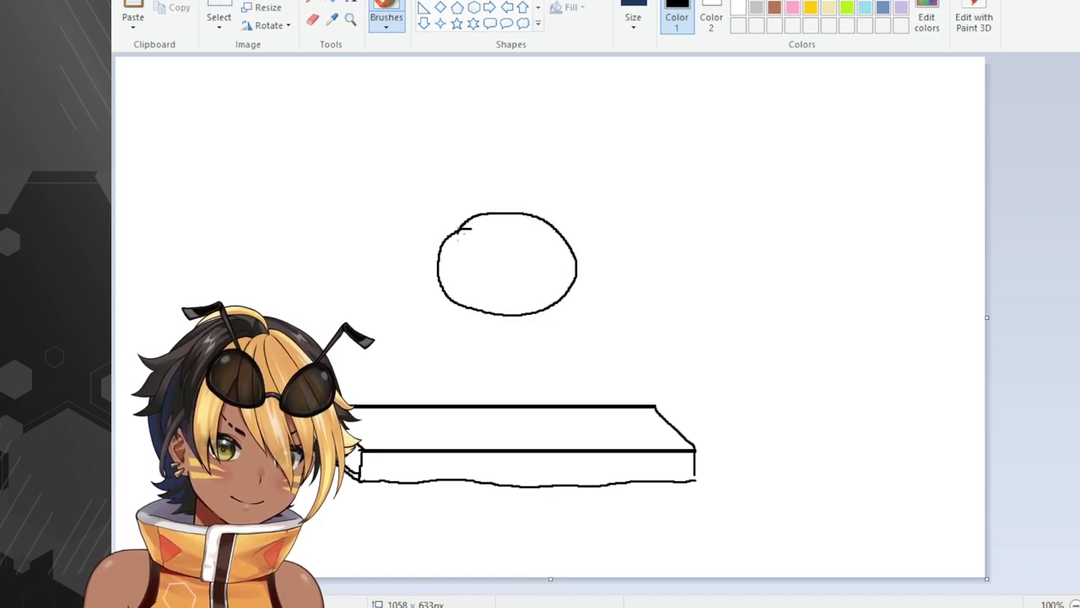
Draw two rounded eyes low on the face with short dark pupils looking down, undoing the misplaced strokes.
mouse_move(487, 278)
left_mouse_down()
mouse_move(460, 294)
mouse_move(488, 297)
mouse_move(484, 284)
mouse_move(456, 286)
mouse_move(485, 298)
mouse_move(490, 274)
mouse_move(532, 274)
mouse_move(537, 292)
mouse_move(552, 273)
mouse_move(506, 288)
mouse_move(549, 297)
mouse_move(551, 274)
mouse_move(520, 269)
mouse_move(533, 290)
mouse_move(558, 288)
mouse_move(539, 273)
mouse_move(520, 292)
mouse_move(553, 290)
mouse_move(550, 270)
mouse_move(524, 276)
mouse_move(530, 293)
mouse_move(550, 281)
mouse_move(535, 273)
mouse_move(513, 295)
mouse_move(539, 291)
left_mouse_up()
key("ctrl+z")
key("ctrl+z")
key("ctrl+z")
key("ctrl+z")
key("ctrl+z")
key("ctrl+z")
key("ctrl+z")
key("ctrl+z")
key("ctrl+z")
mouse_move(469, 290)
left_mouse_down()
mouse_move(482, 286)
mouse_move(477, 294)
left_mouse_up()
key("ctrl+z")
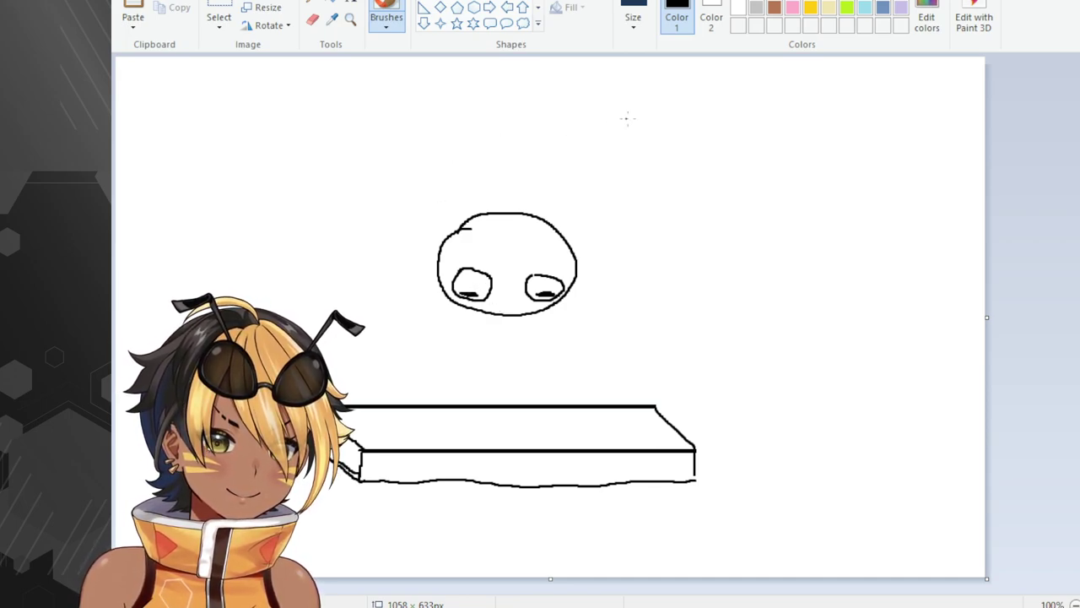
Brush small red blush marks under both eyes, undoing the poorly placed strokes.
left_click(797, 2)
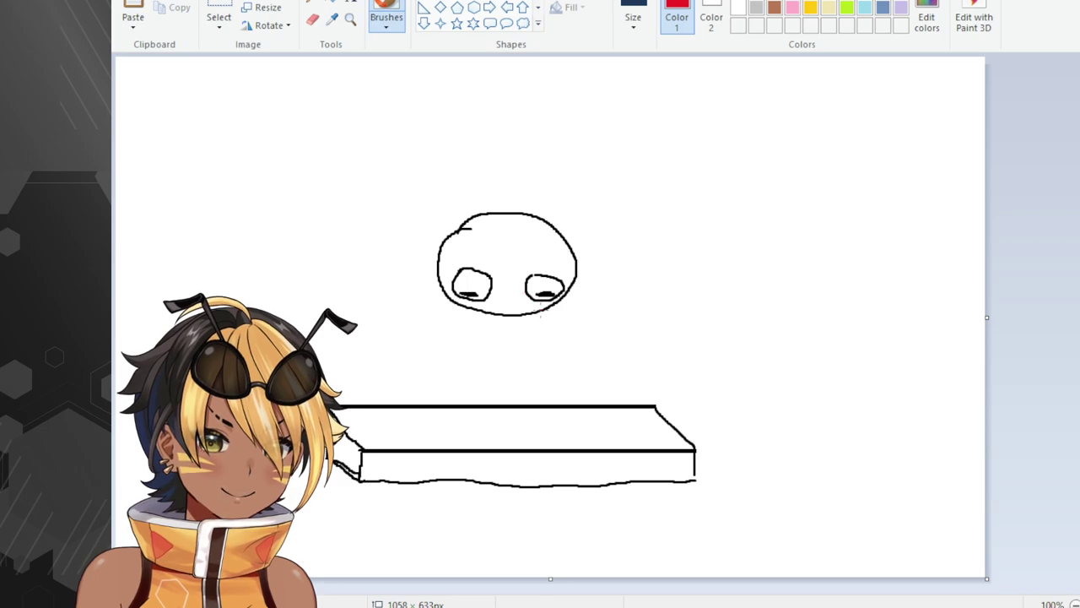
mouse_move(547, 311)
left_mouse_down()
mouse_move(464, 307)
mouse_move(548, 305)
left_mouse_up()
key("ctrl+z")
key("ctrl+z")
key("ctrl+z")
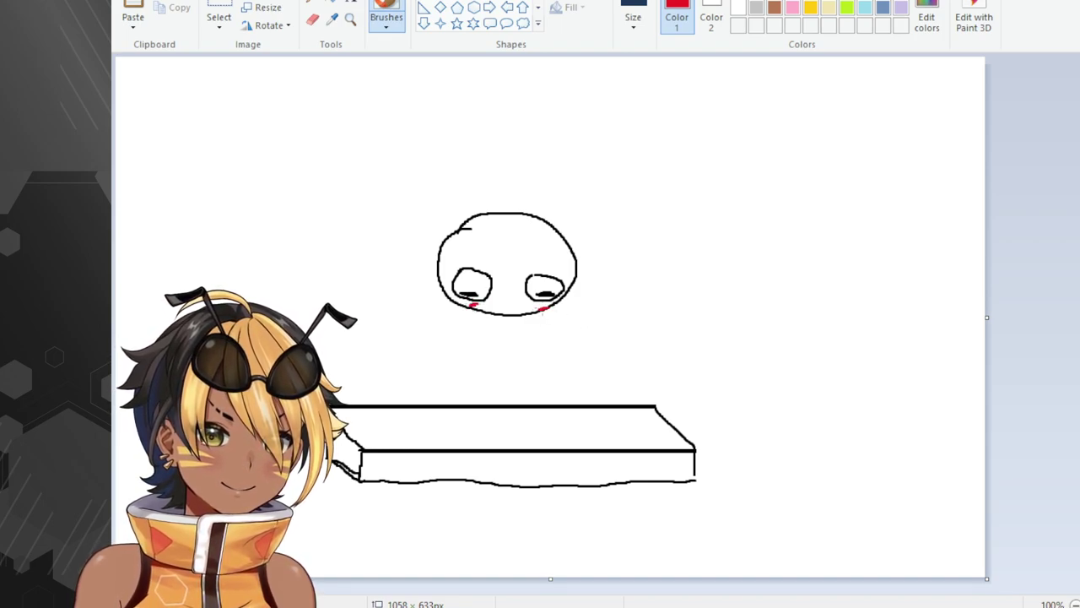
left_click(738, 0)
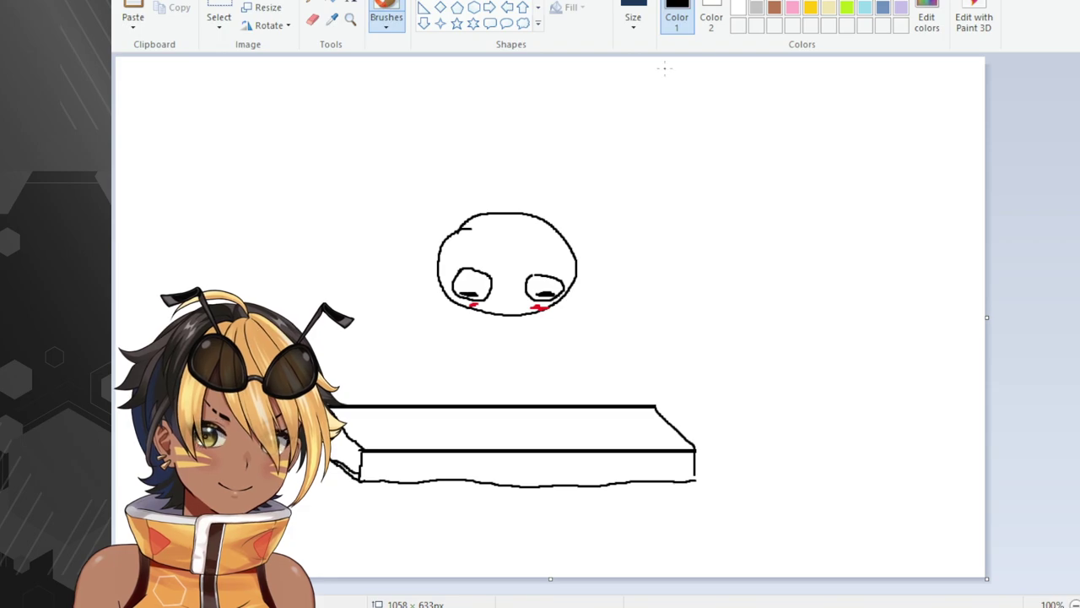
left_click(810, 7)
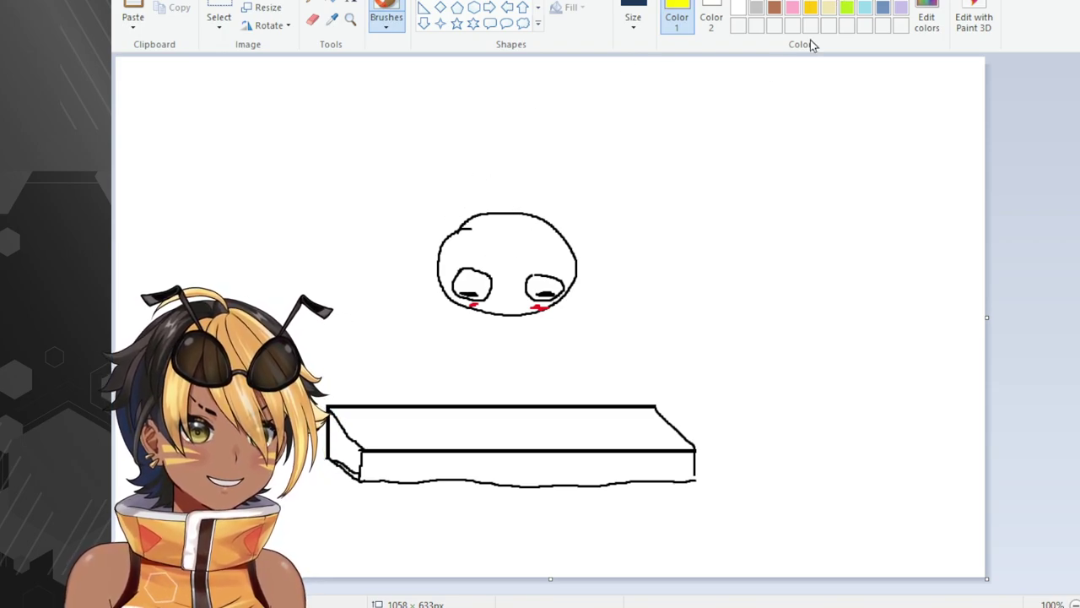
mouse_move(497, 196)
left_mouse_down()
mouse_move(506, 260)
mouse_move(515, 270)
mouse_move(506, 244)
mouse_move(566, 271)
left_mouse_up()
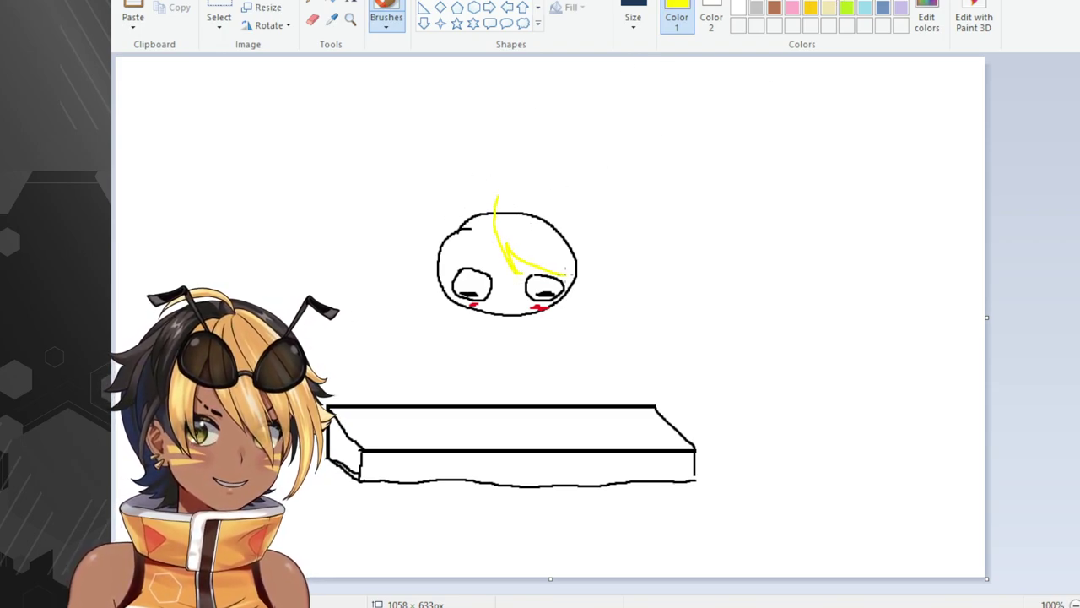
key("ctrl+z")
key("ctrl+z")
Outline the hair in black with a swept, pointed section on the head's right side and jagged locks on its left side.
left_click(740, 3)
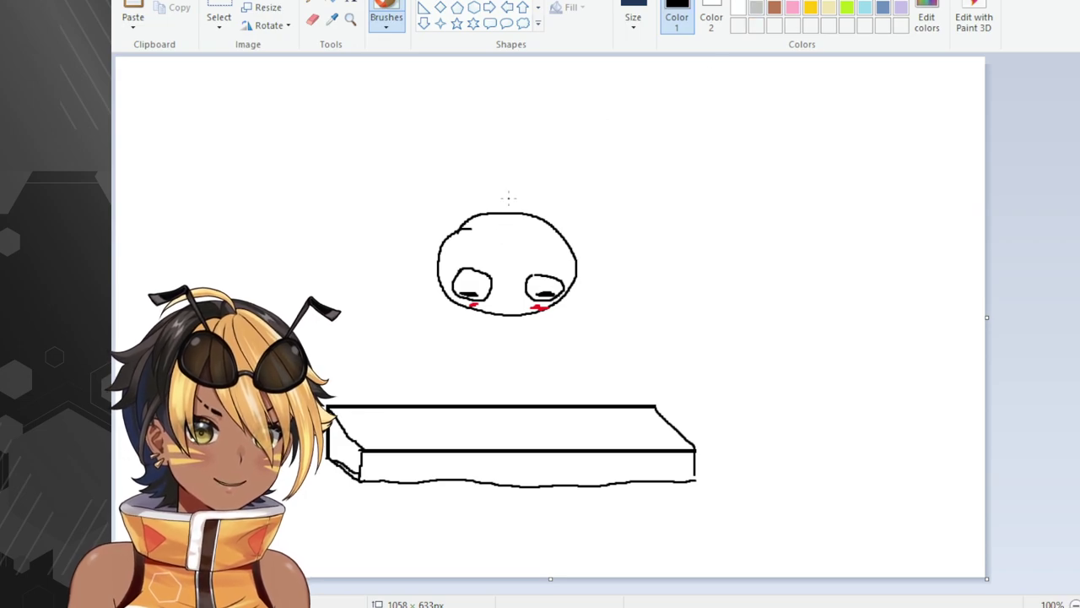
mouse_move(507, 199)
left_mouse_down()
mouse_move(503, 226)
mouse_move(533, 261)
mouse_move(550, 264)
mouse_move(588, 210)
mouse_move(613, 213)
mouse_move(580, 271)
left_mouse_up()
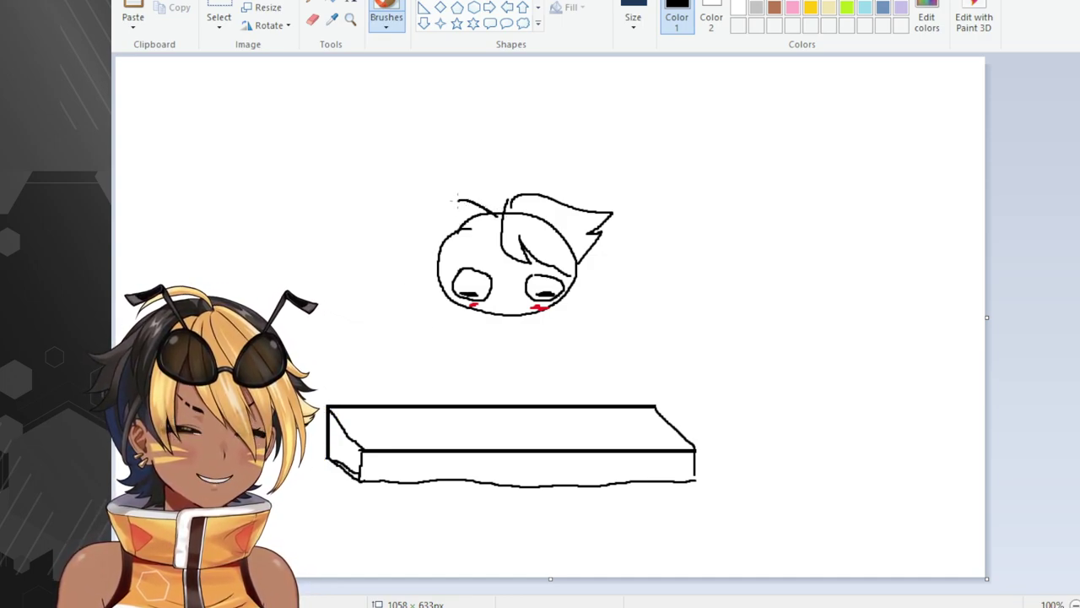
mouse_move(494, 231)
left_mouse_down()
mouse_move(460, 245)
mouse_move(463, 235)
mouse_move(445, 289)
left_mouse_up()
left_click_drag(429, 297, 449, 300)
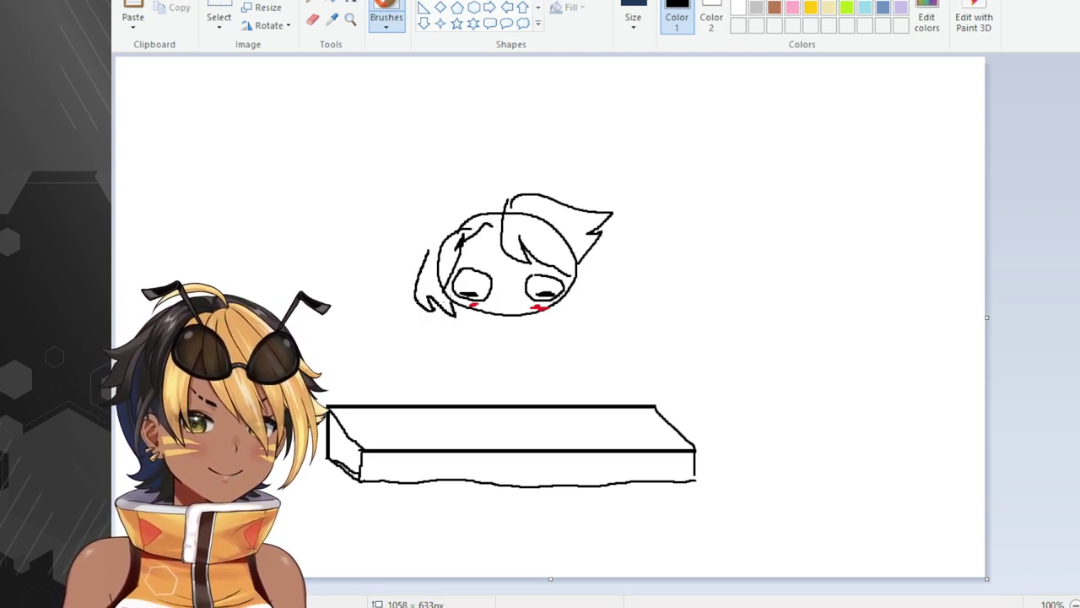
mouse_move(427, 261)
left_mouse_down()
mouse_move(393, 273)
mouse_move(418, 263)
mouse_move(406, 282)
mouse_move(423, 262)
mouse_move(399, 271)
mouse_move(462, 215)
mouse_move(507, 223)
left_mouse_up()
key("ctrl+z")
key("ctrl+z")
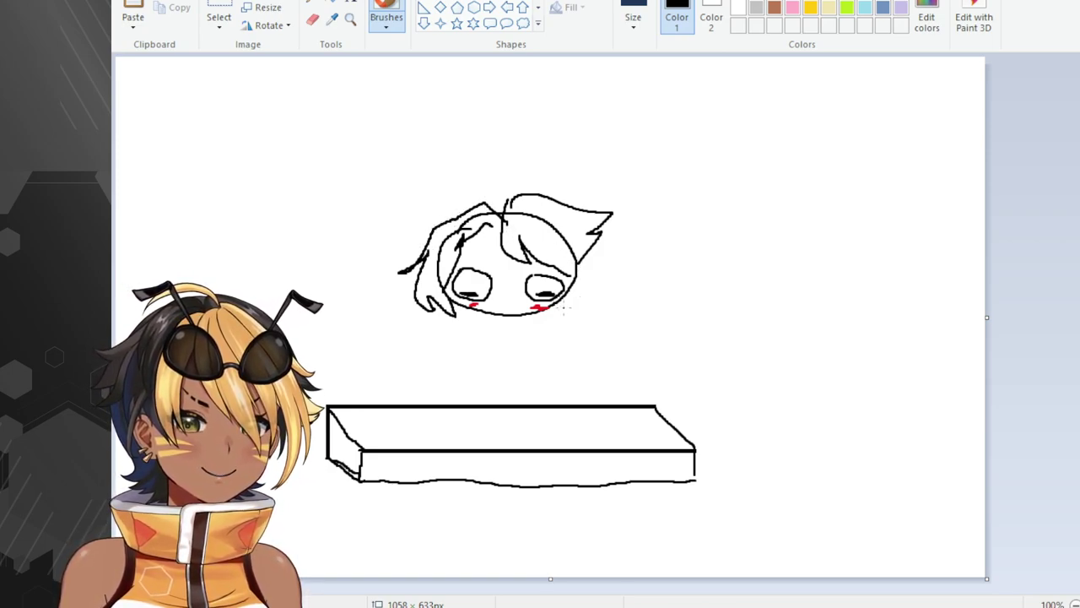
Draw the short pointed hair lock beside the right cheek, undoing the unsuccessful strokes.
mouse_move(557, 320)
left_mouse_down()
mouse_move(580, 318)
mouse_move(581, 267)
mouse_move(576, 310)
mouse_move(551, 309)
mouse_move(582, 301)
mouse_move(583, 260)
mouse_move(572, 316)
mouse_move(551, 312)
left_mouse_up()
key("ctrl+z")
key("ctrl+z")
key("ctrl+z")
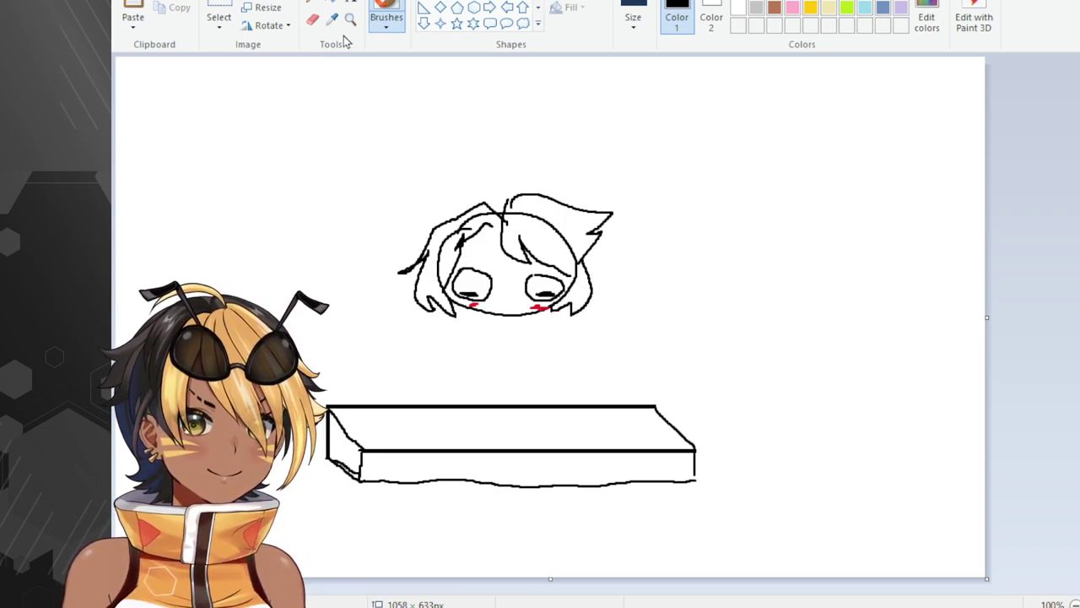
Erase the head outline running through the hair and close the gaps in the hair lines with the black brush.
left_click(312, 19)
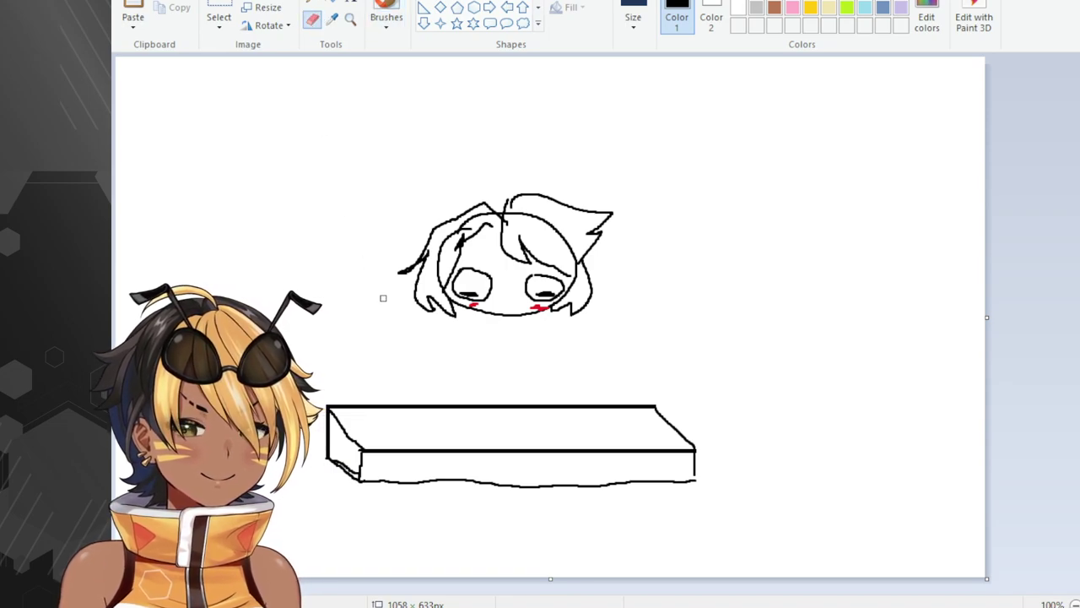
mouse_move(438, 273)
left_mouse_down()
mouse_move(445, 240)
mouse_move(472, 219)
left_mouse_up()
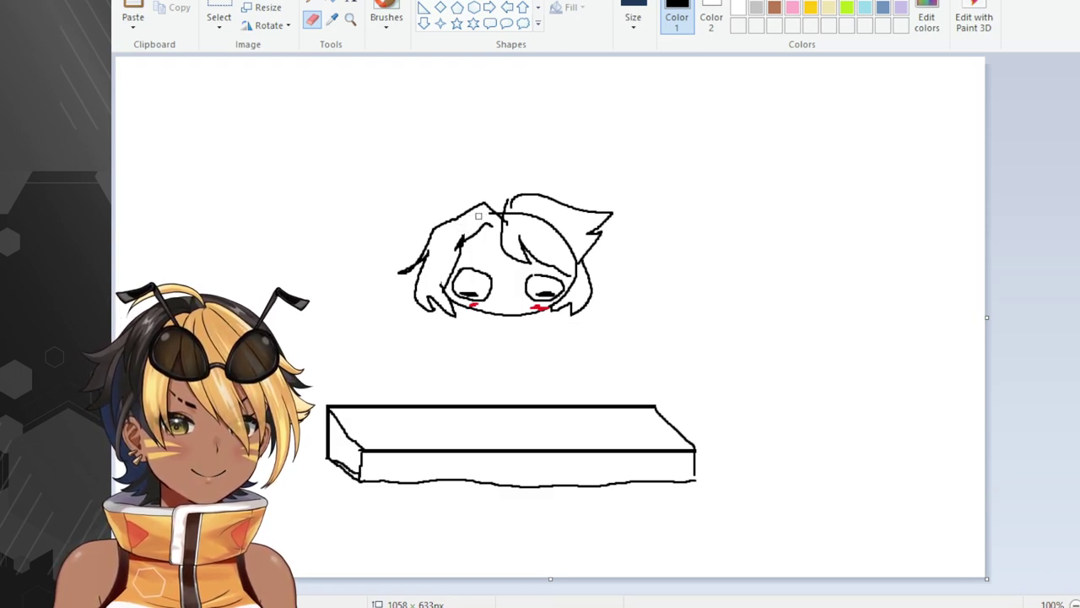
mouse_move(510, 216)
left_mouse_down()
mouse_move(546, 218)
mouse_move(576, 282)
left_mouse_up()
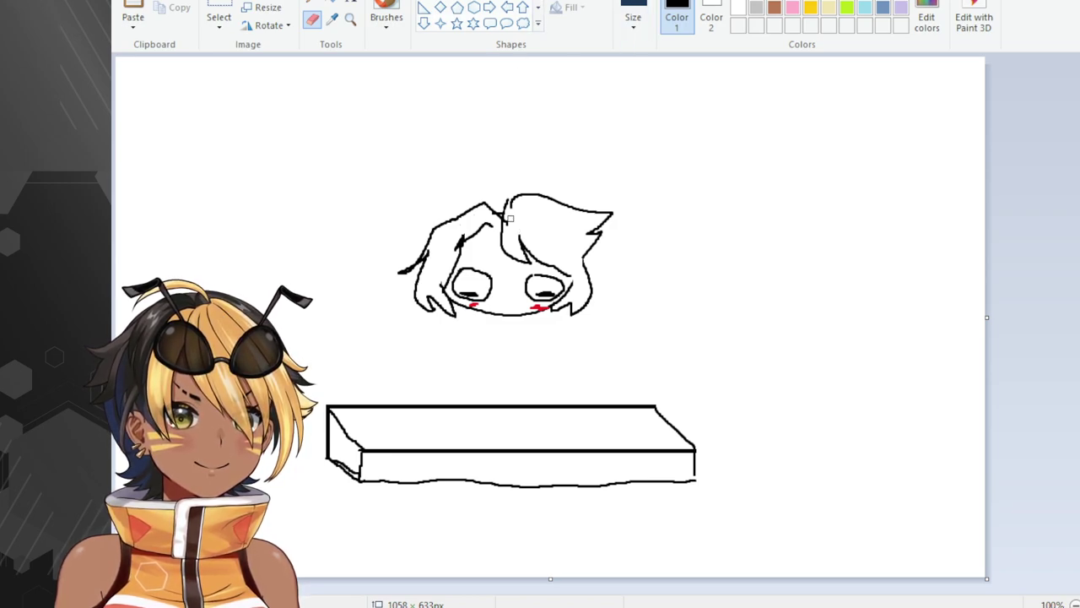
left_click(387, 15)
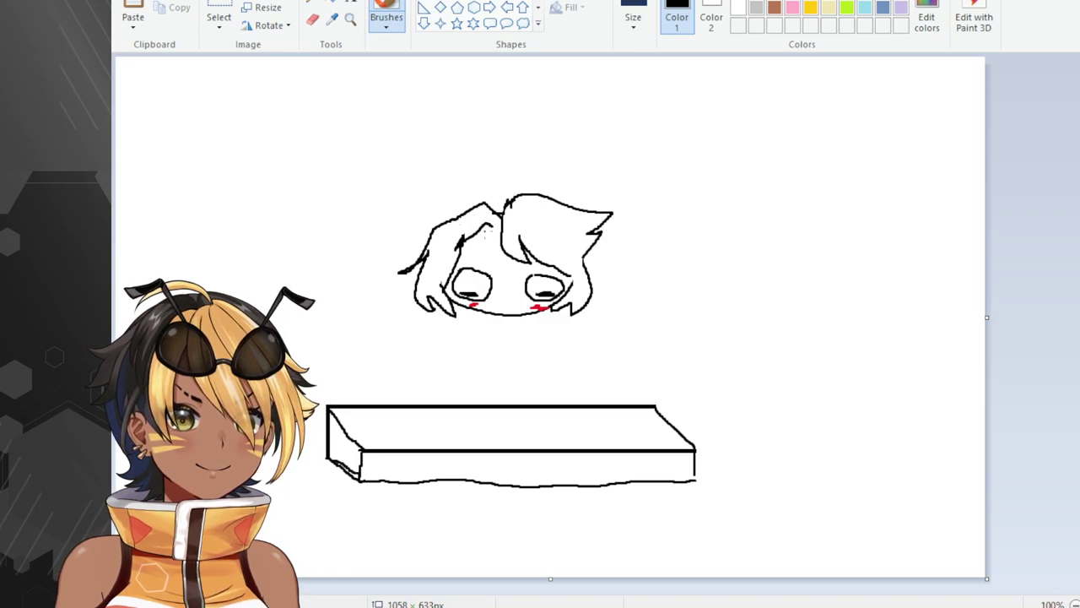
left_click_drag(487, 225, 500, 233)
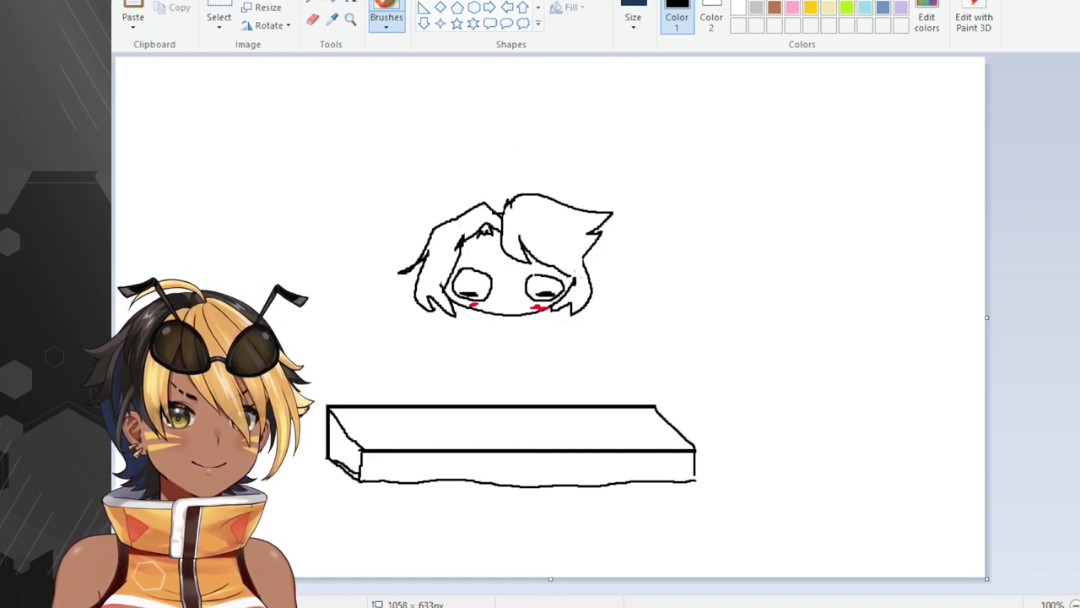
Fill the right-hand section of the hair with yellow.
left_click(832, 5)
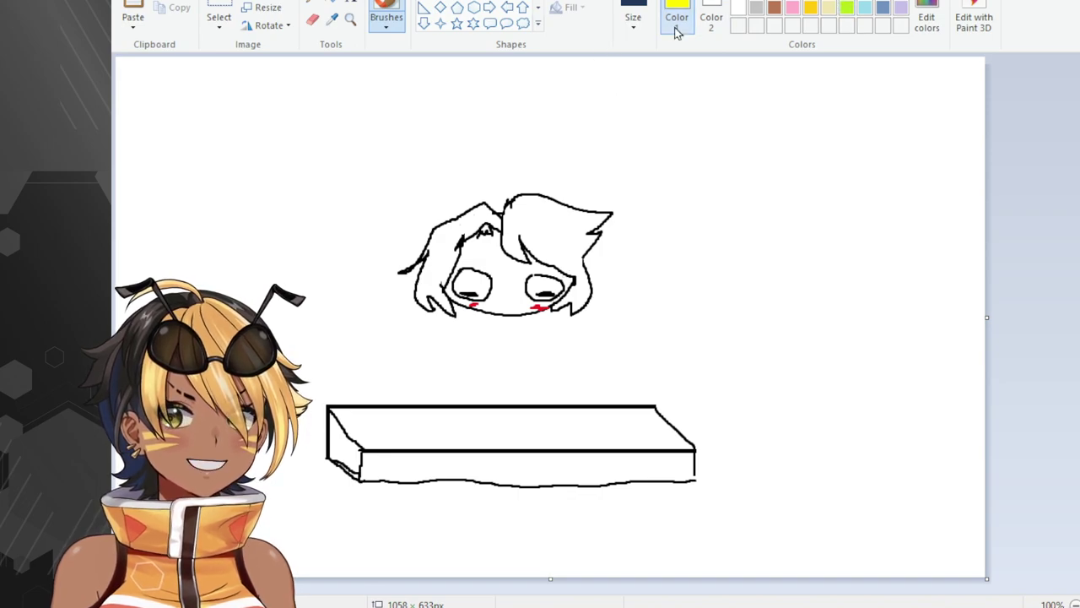
left_click(331, 1)
left_click(556, 234)
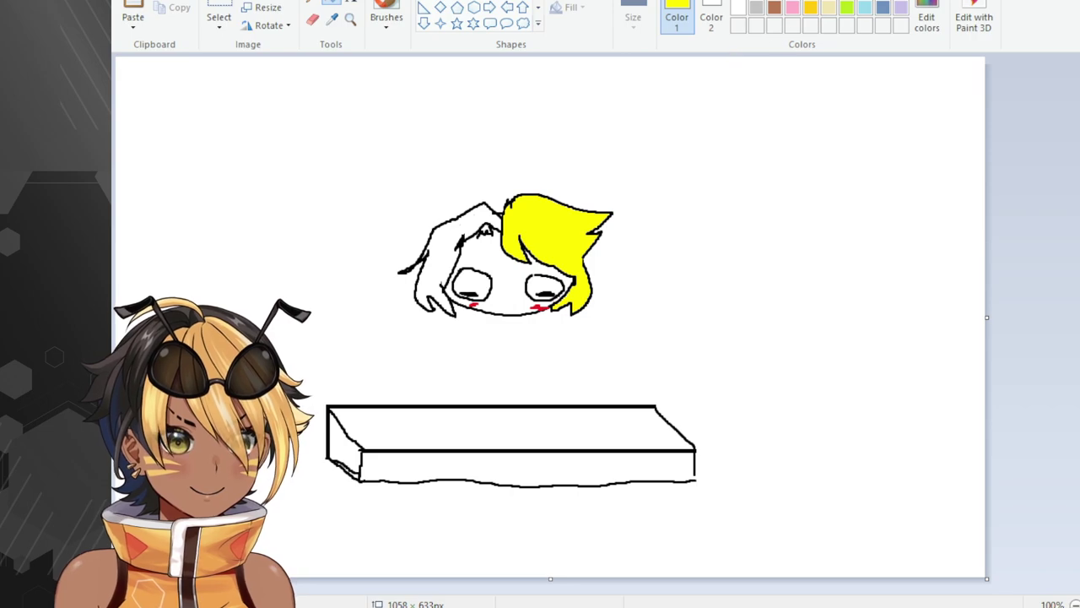
left_click(883, 7)
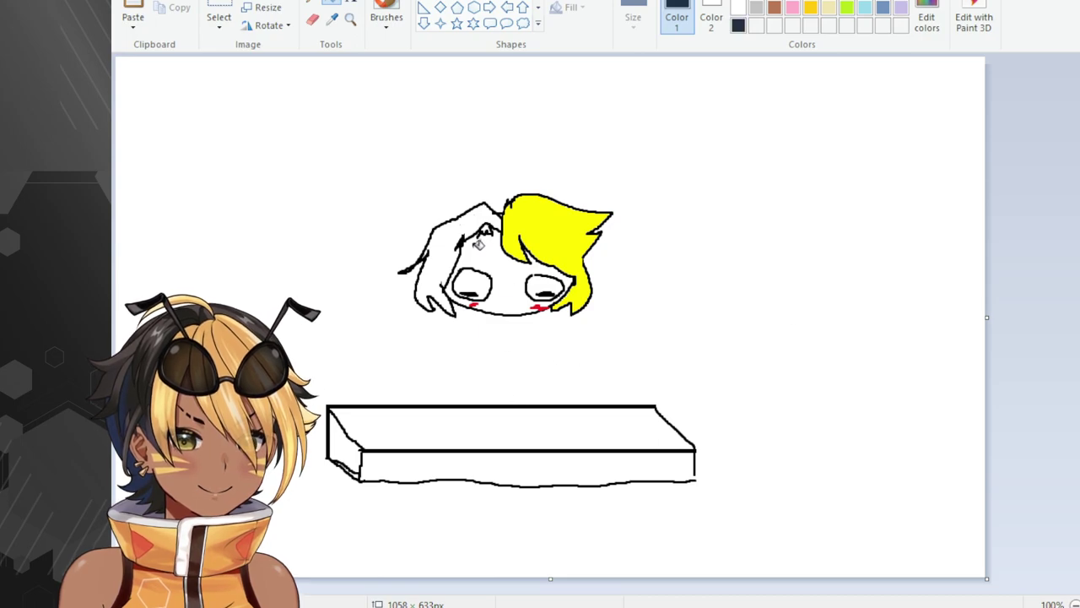
left_click(440, 253)
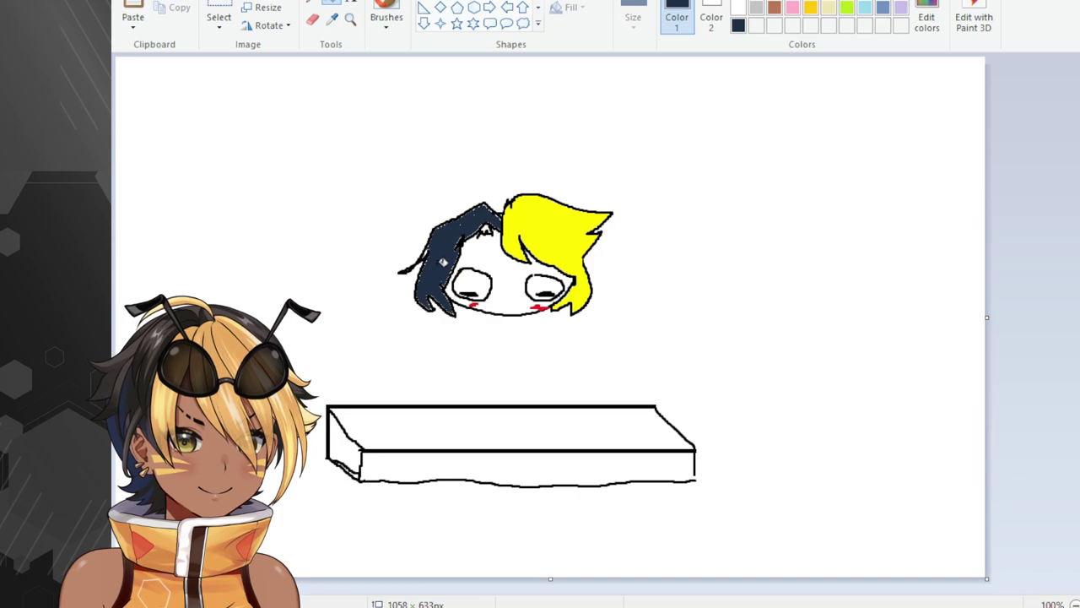
left_click(387, 17)
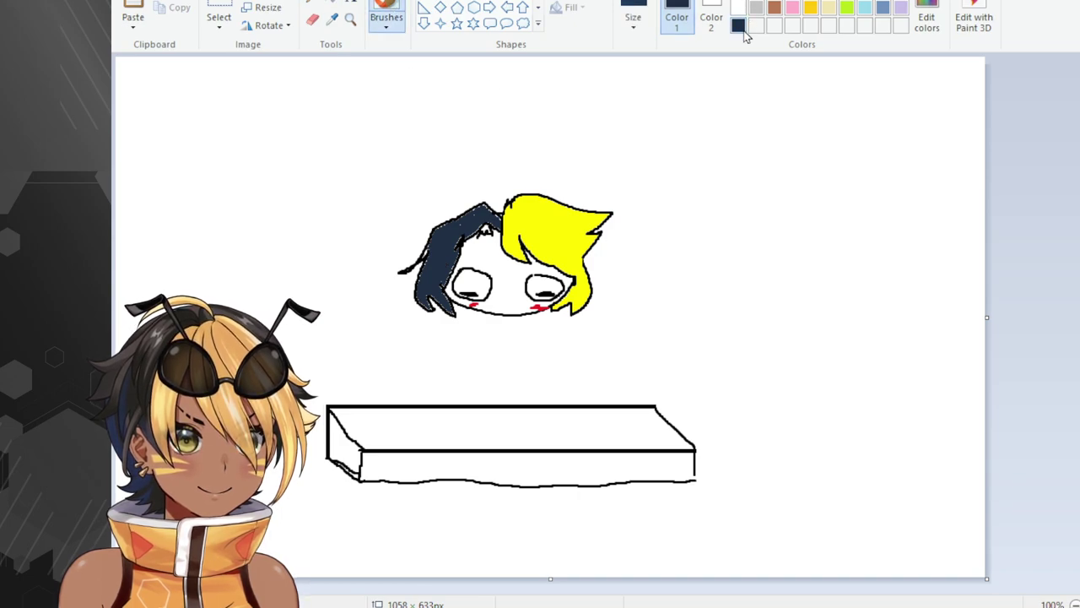
left_click(740, 2)
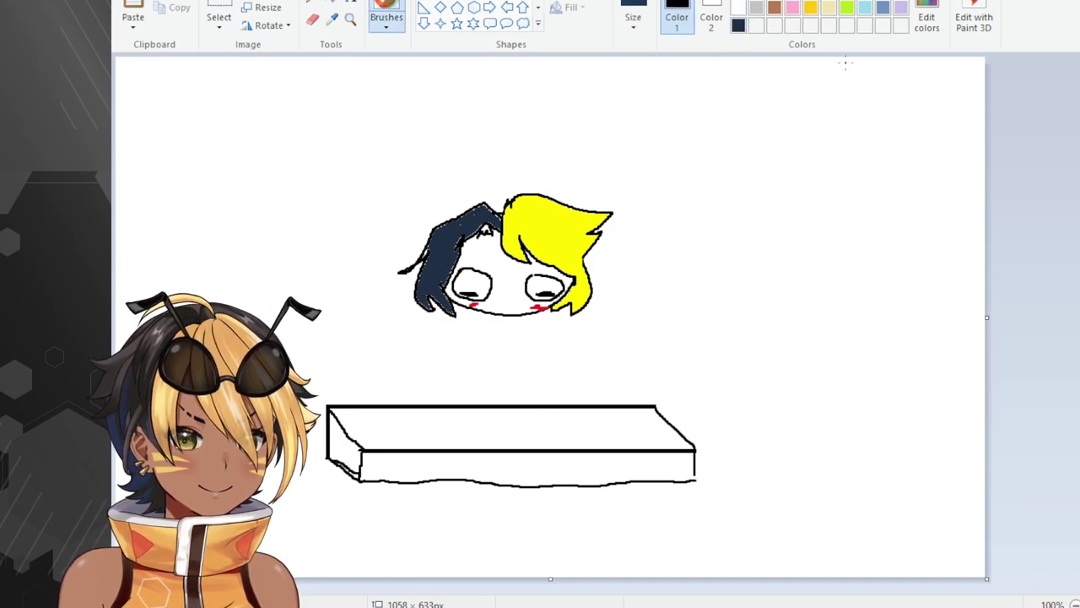
key("ctrl+z")
key("ctrl+z")
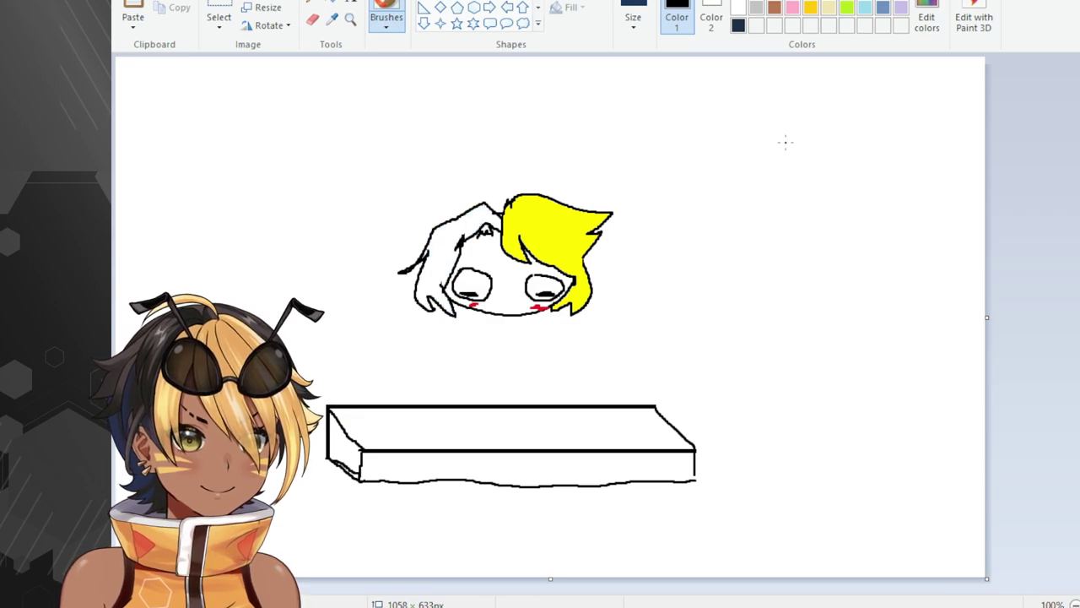
key("ctrl+y")
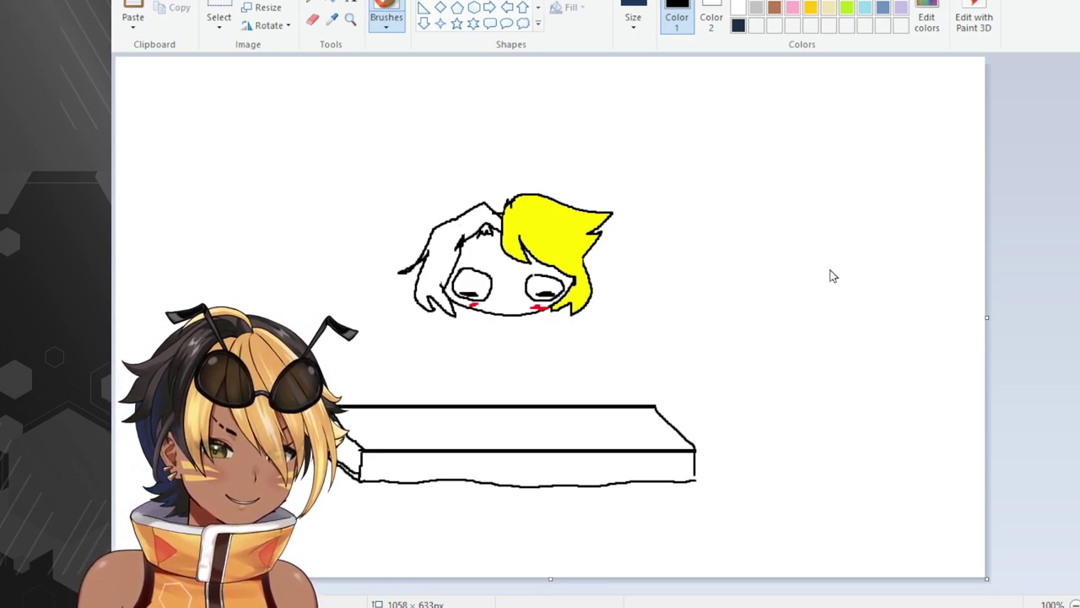
Fill the left-hand section of the hair with a custom muted dark blue and return to the black brush.
left_click(510, 395)
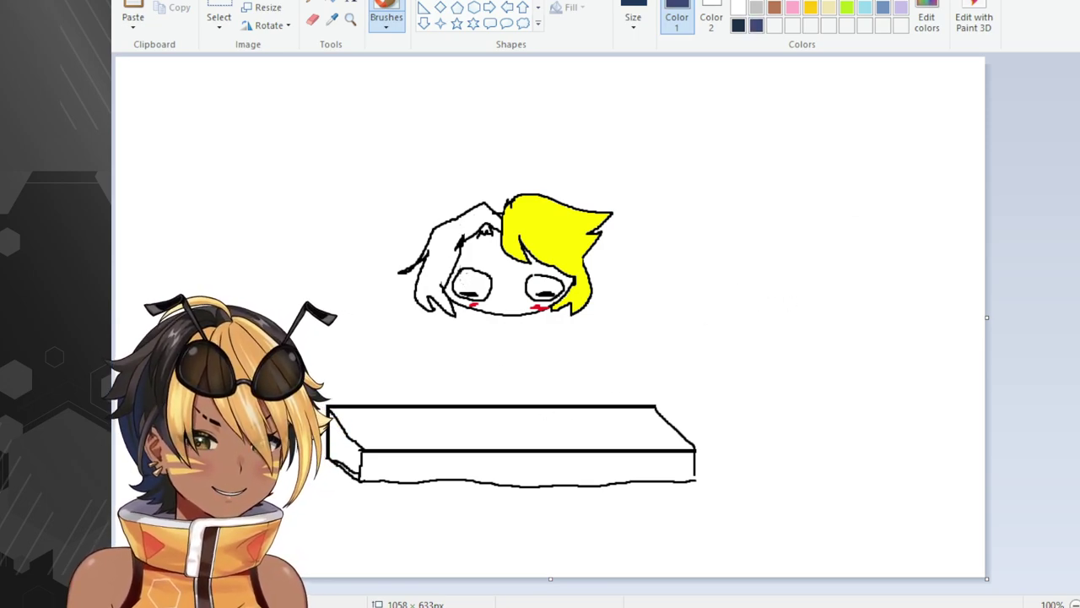
left_click(332, 3)
left_click(437, 267)
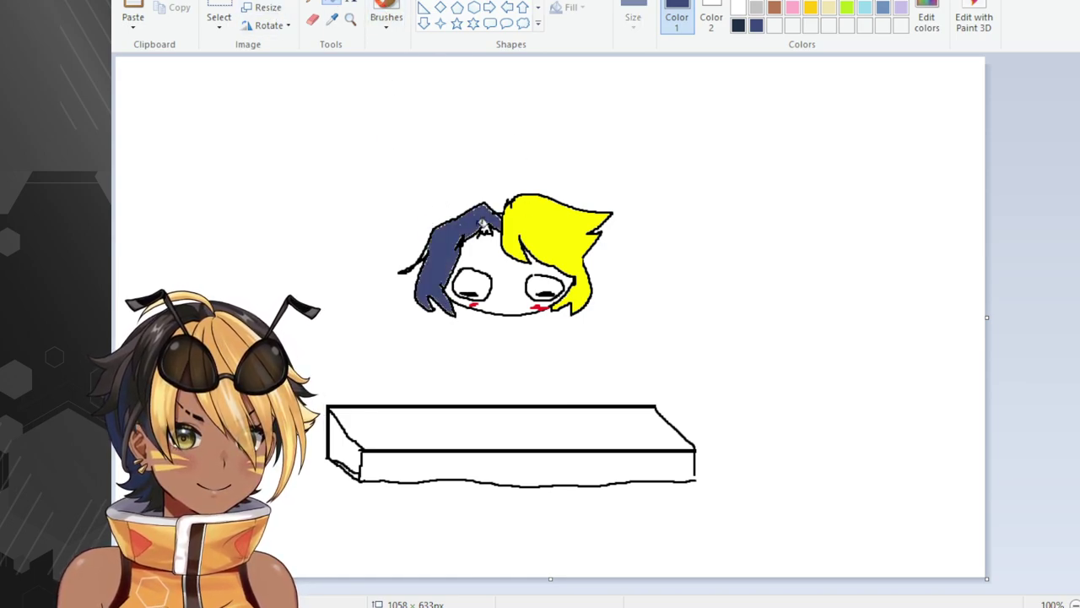
left_click(487, 228)
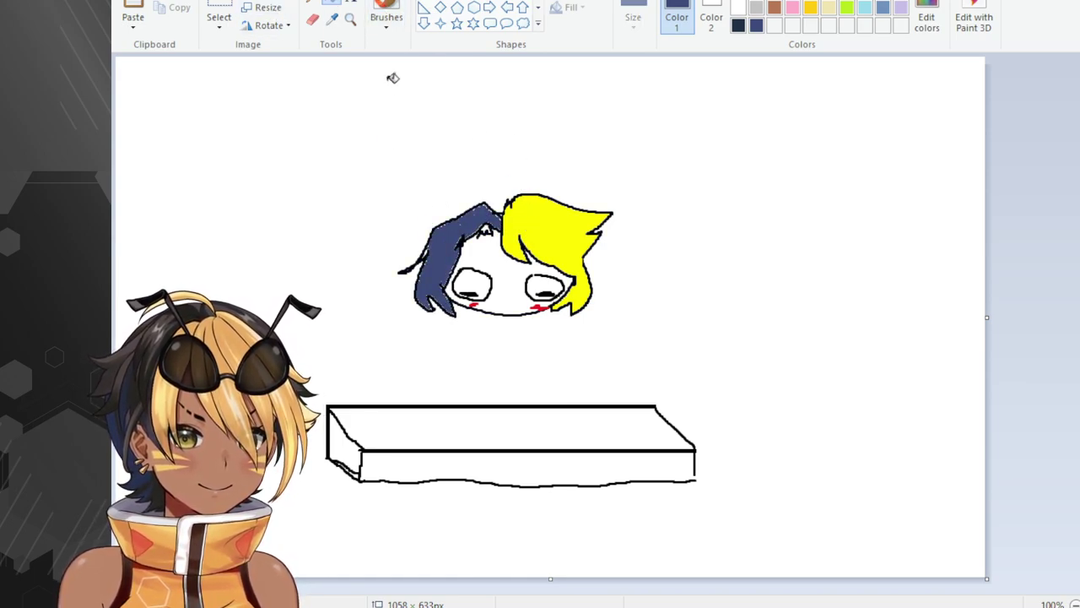
left_click(738, 2)
left_click(388, 19)
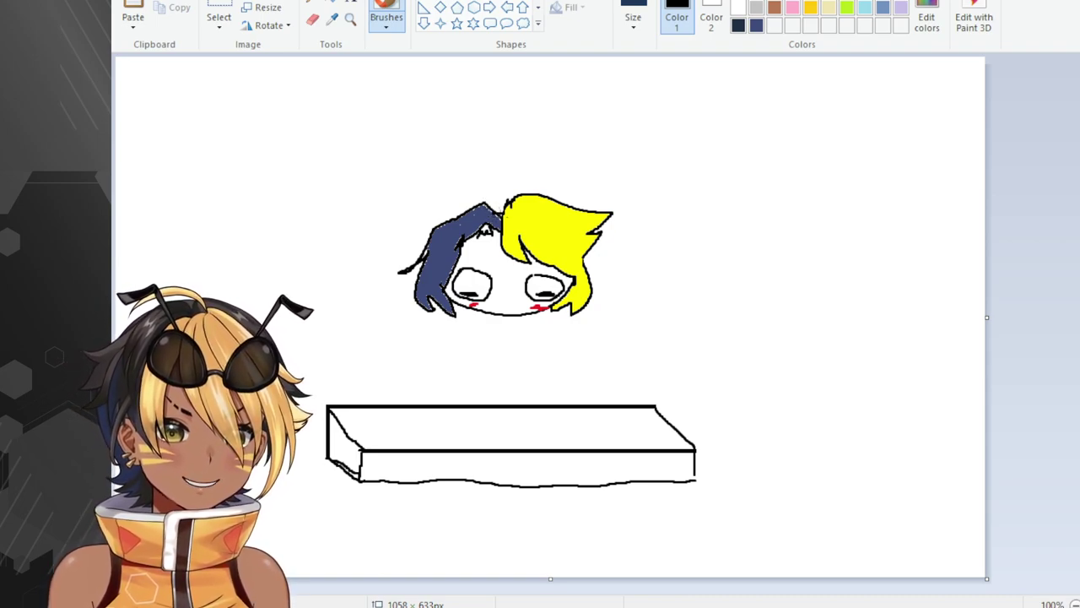
Thicken the black outline of the dark blue left-hand hair, undoing the unsuccessful strokes.
mouse_move(478, 202)
left_mouse_down()
mouse_move(433, 223)
mouse_move(468, 213)
mouse_move(434, 226)
mouse_move(414, 307)
mouse_move(455, 314)
mouse_move(453, 251)
mouse_move(448, 278)
left_mouse_up()
key("ctrl+z")
key("ctrl+z")
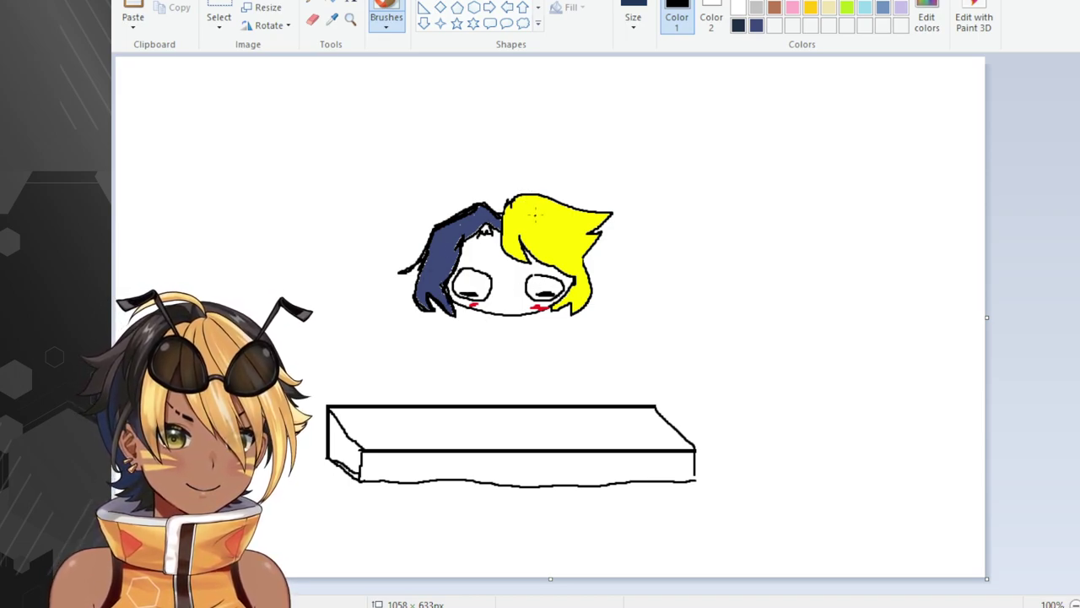
Draw black sunglasses resting on the hair, with two bent arms rising above the head like antennae.
mouse_move(485, 227)
left_mouse_down()
mouse_move(466, 235)
mouse_move(553, 238)
mouse_move(530, 236)
mouse_move(542, 245)
mouse_move(557, 236)
mouse_move(495, 228)
mouse_move(462, 247)
mouse_move(495, 246)
mouse_move(576, 164)
mouse_move(596, 184)
left_mouse_up()
left_click_drag(471, 206, 441, 131)
left_click_drag(441, 131, 430, 167)
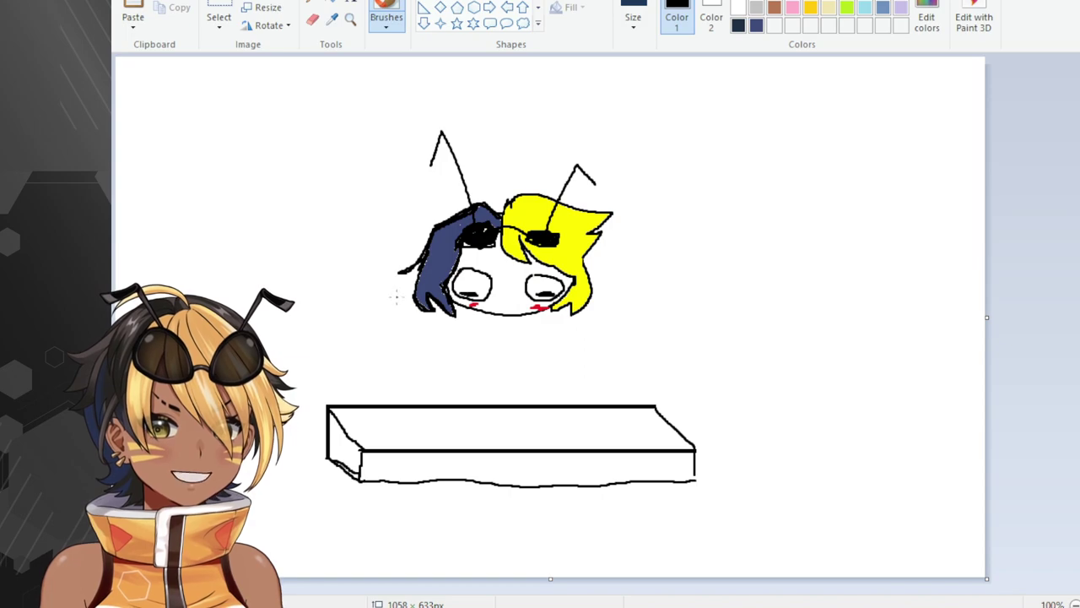
Enlarge the pupils of both eyes with black scribbled strokes, undoing the unsuccessful strokes on the right-hand eye.
left_click_drag(466, 291, 477, 293)
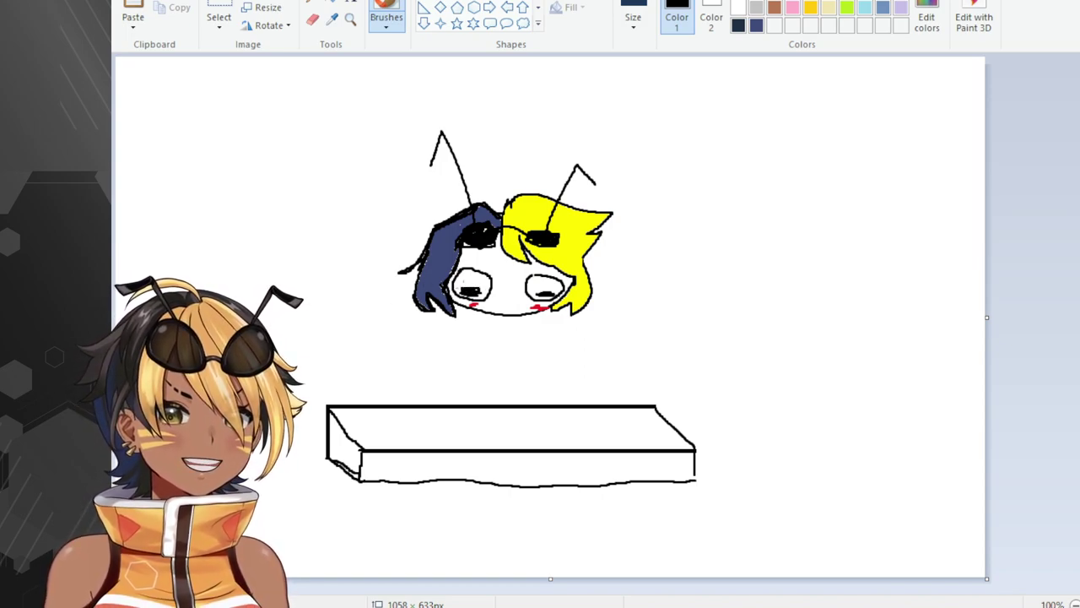
left_click_drag(458, 289, 477, 287)
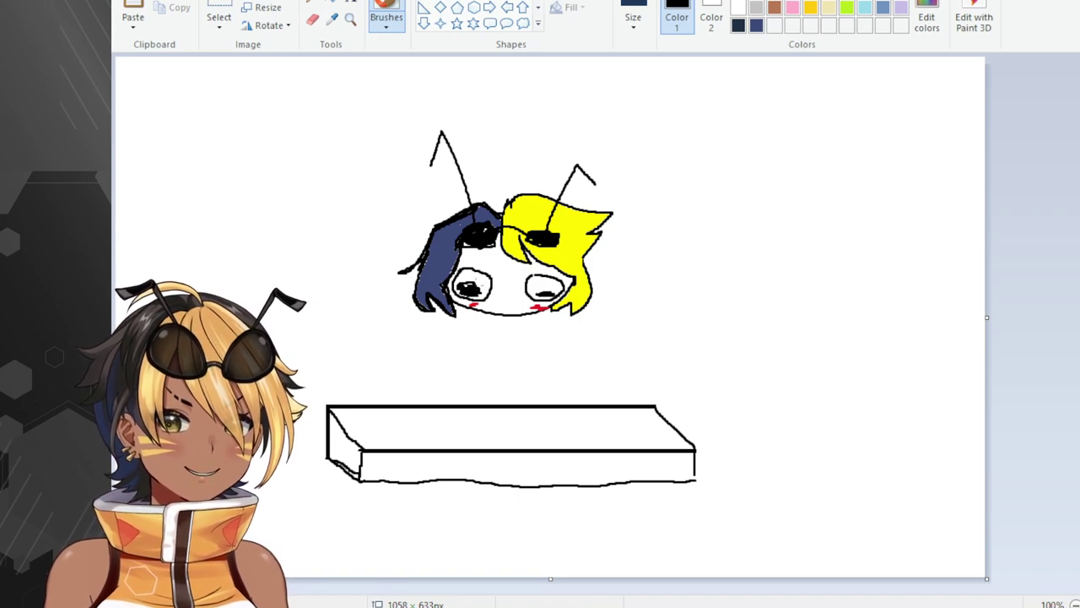
mouse_move(540, 292)
left_mouse_down()
mouse_move(560, 282)
mouse_move(542, 288)
left_mouse_up()
key("ctrl+z")
key("ctrl+z")
key("ctrl+z")
key("ctrl+z")
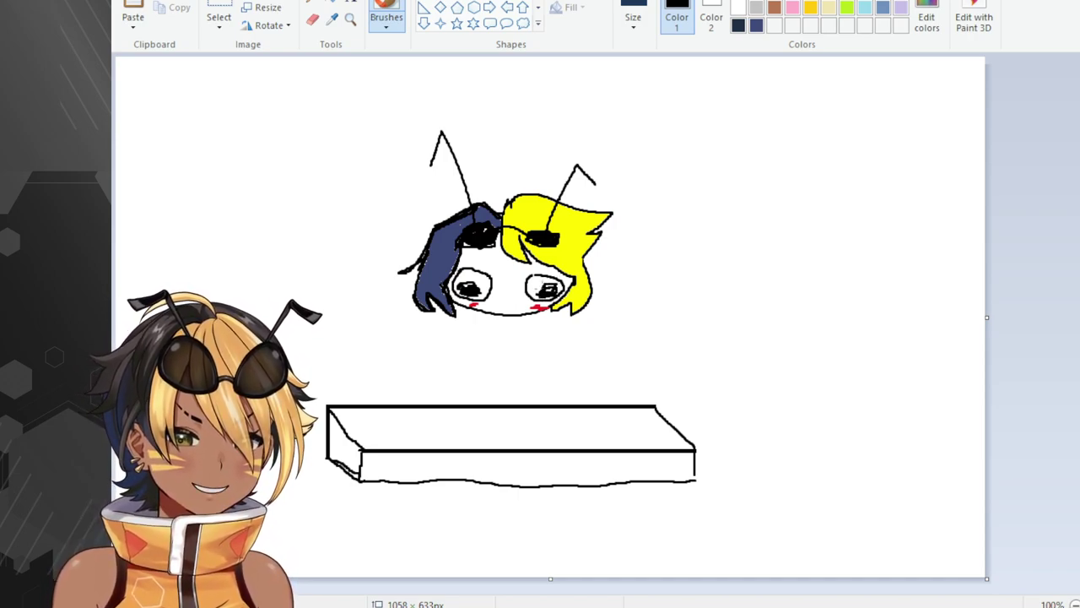
Draw a small torso with a line across its middle below the chin, undoing the trial mouth and the first torso stroke.
key("ctrl+z")
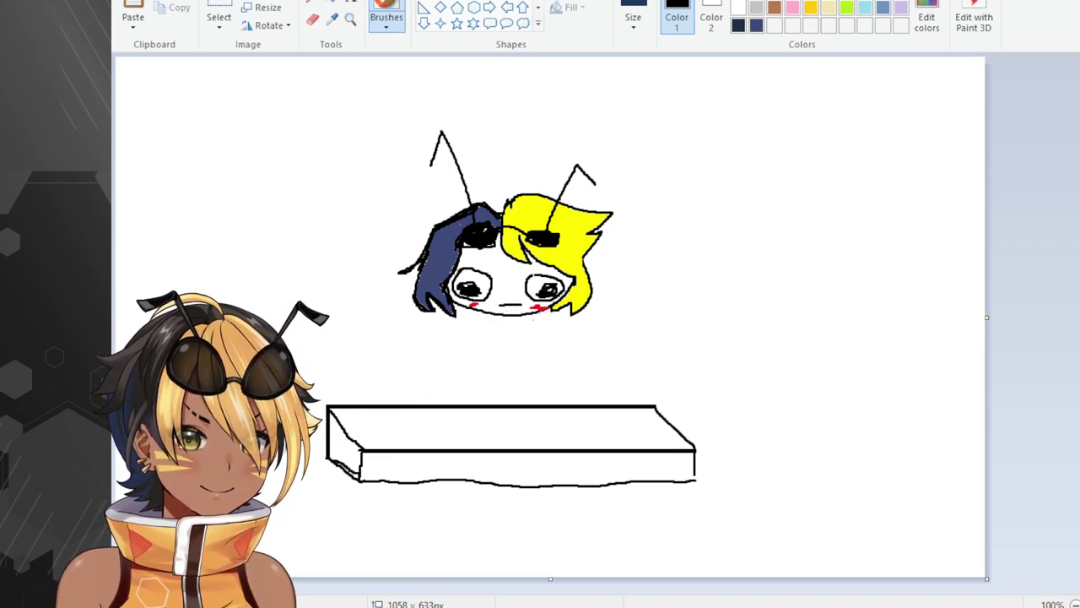
key("ctrl+z")
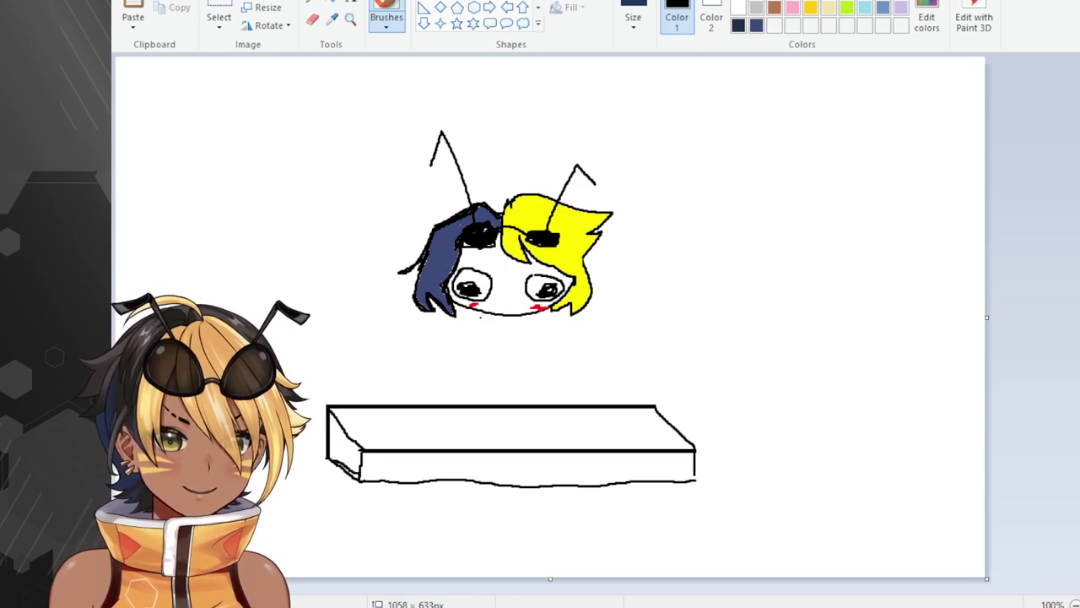
mouse_move(482, 311)
left_mouse_down()
mouse_move(482, 346)
mouse_move(530, 346)
mouse_move(546, 319)
left_mouse_up()
key("ctrl+z")
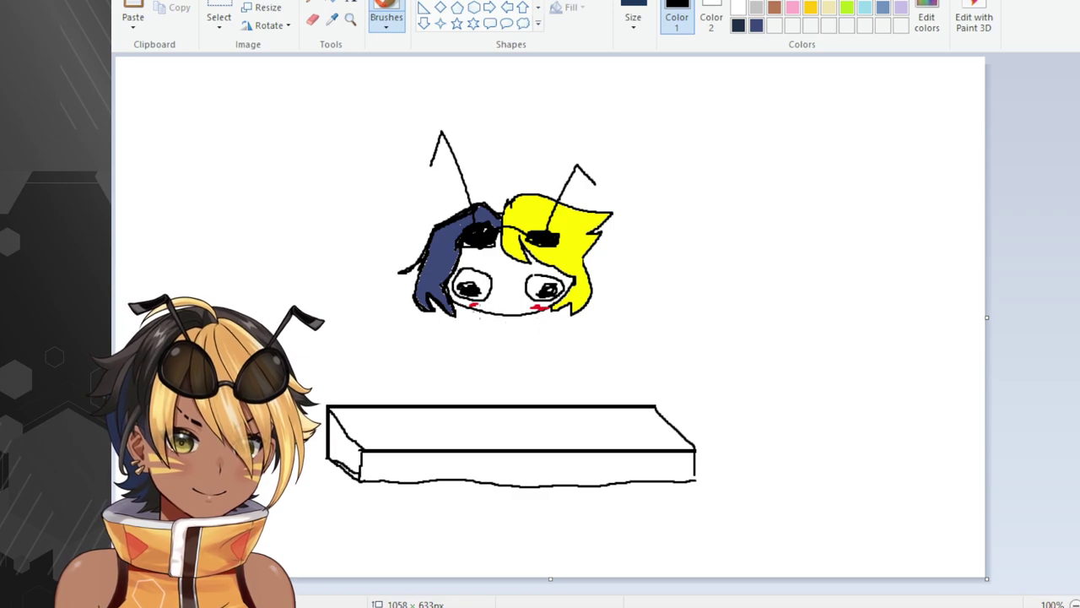
mouse_move(476, 313)
left_mouse_down()
mouse_move(478, 352)
mouse_move(536, 345)
mouse_move(534, 319)
left_mouse_up()
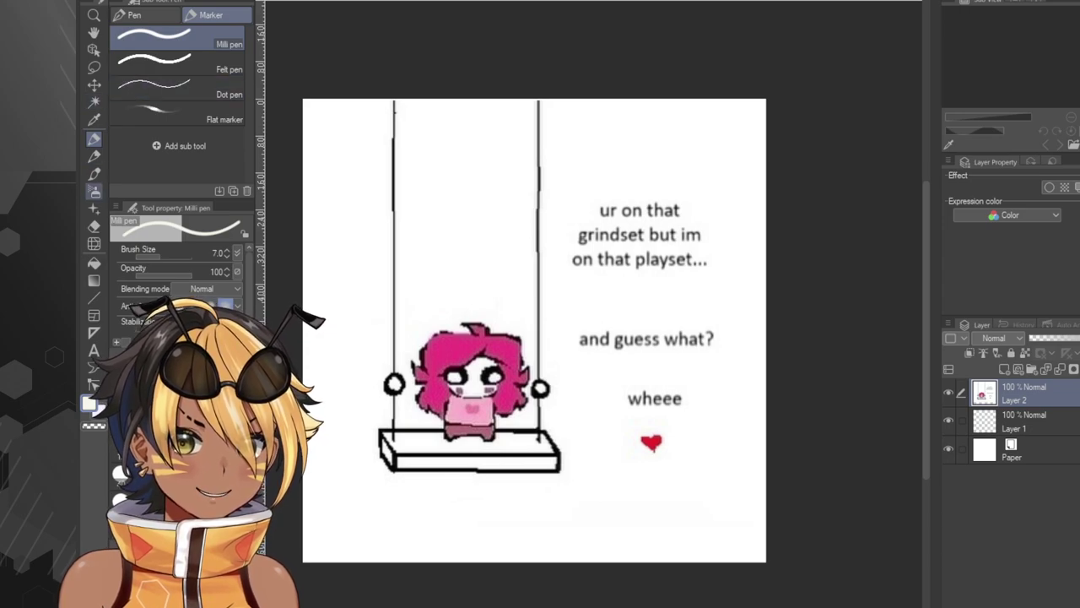
left_click(94, 225)
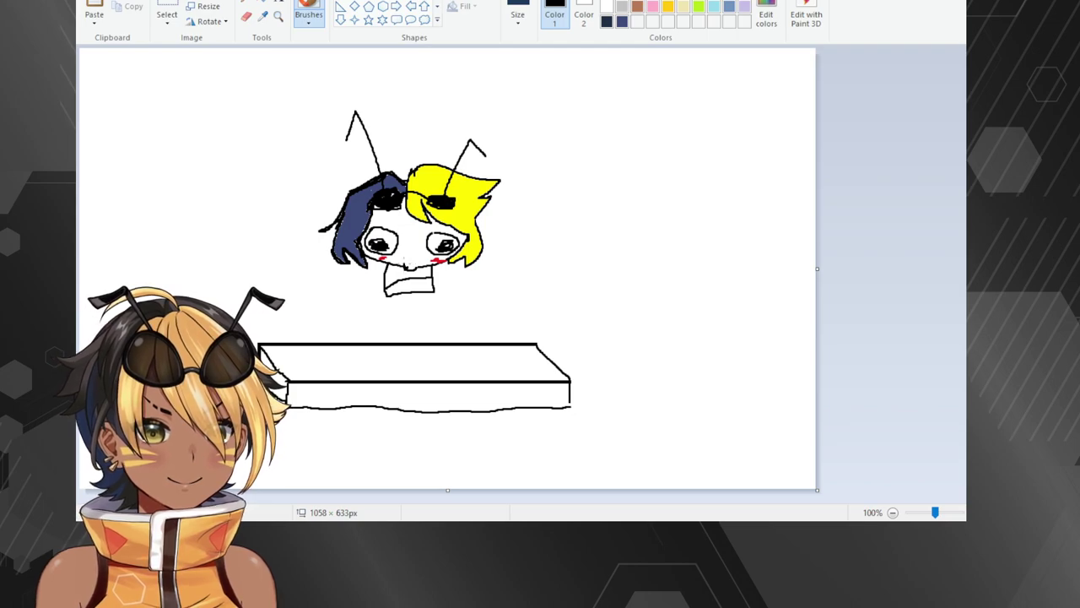
Erase the stray black mark on the chin above the torso and return to the brush.
left_click(245, 17)
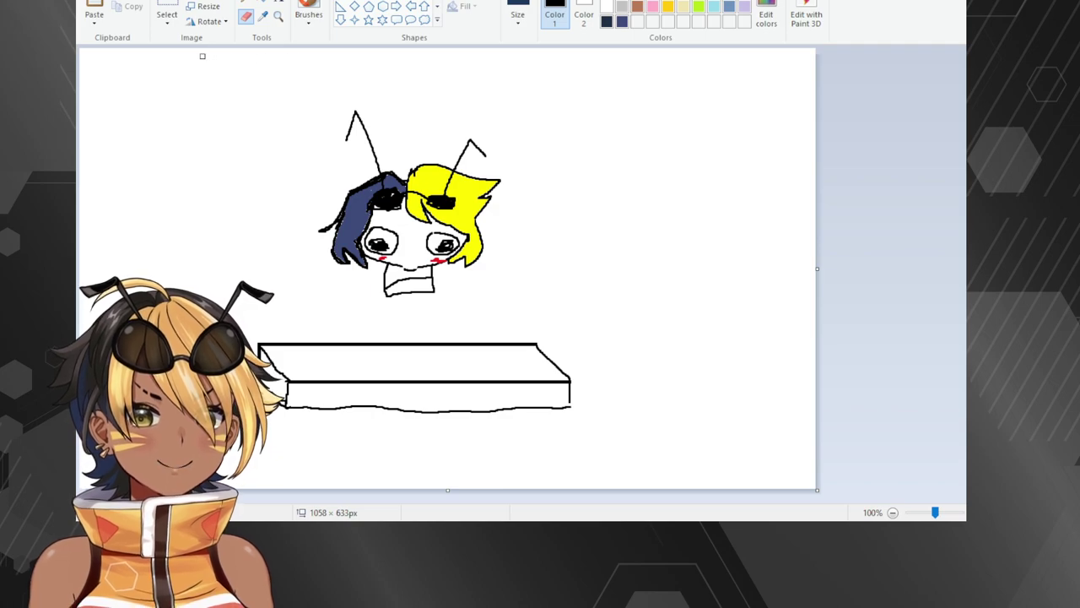
left_click(308, 8)
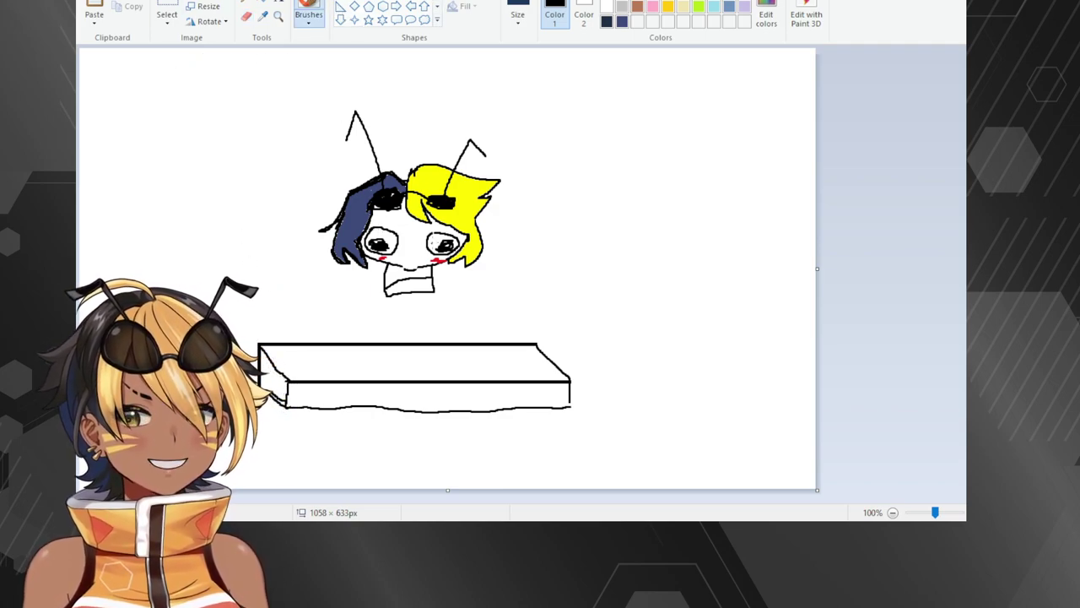
Try to fill the upper part of the torso with the custom dark blue.
left_click(622, 21)
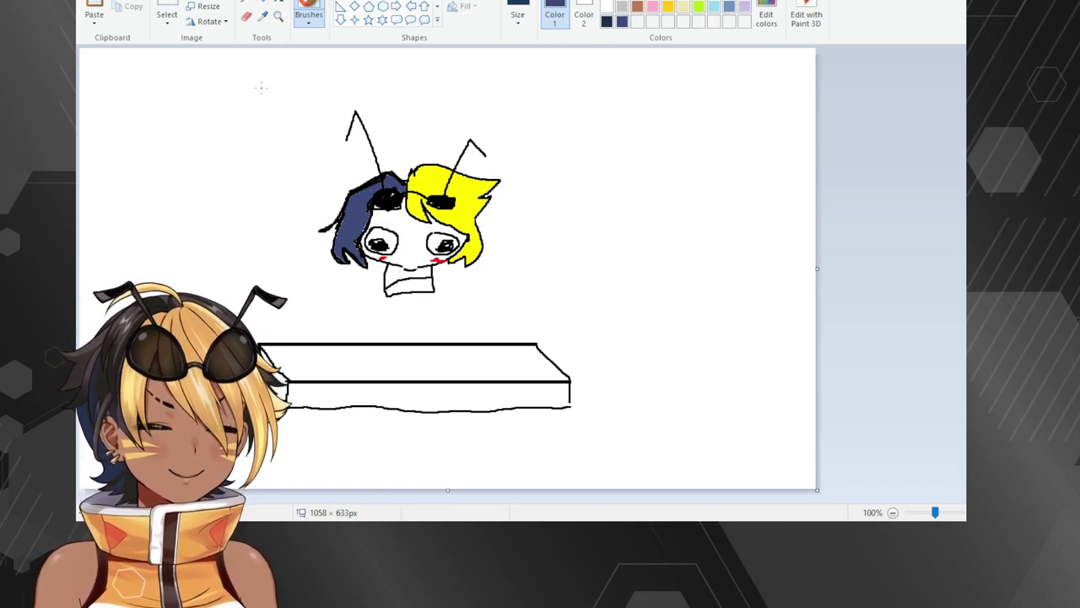
left_click(262, 5)
left_click(396, 275)
key("ctrl+z")
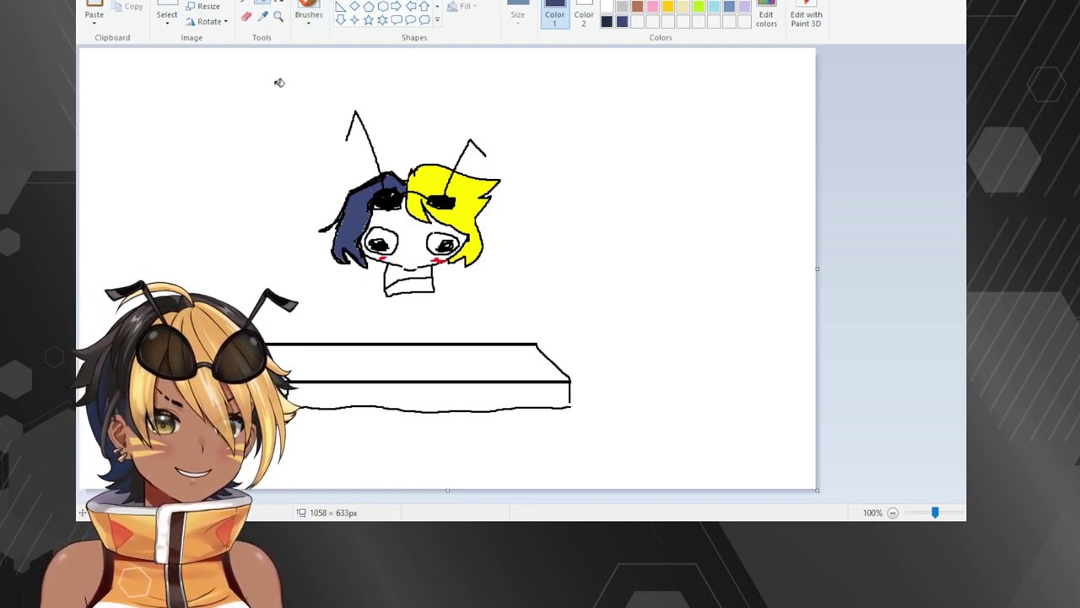
Close the gap in the chin line with the brush and fill the upper torso with the custom dark blue.
left_click(308, 12)
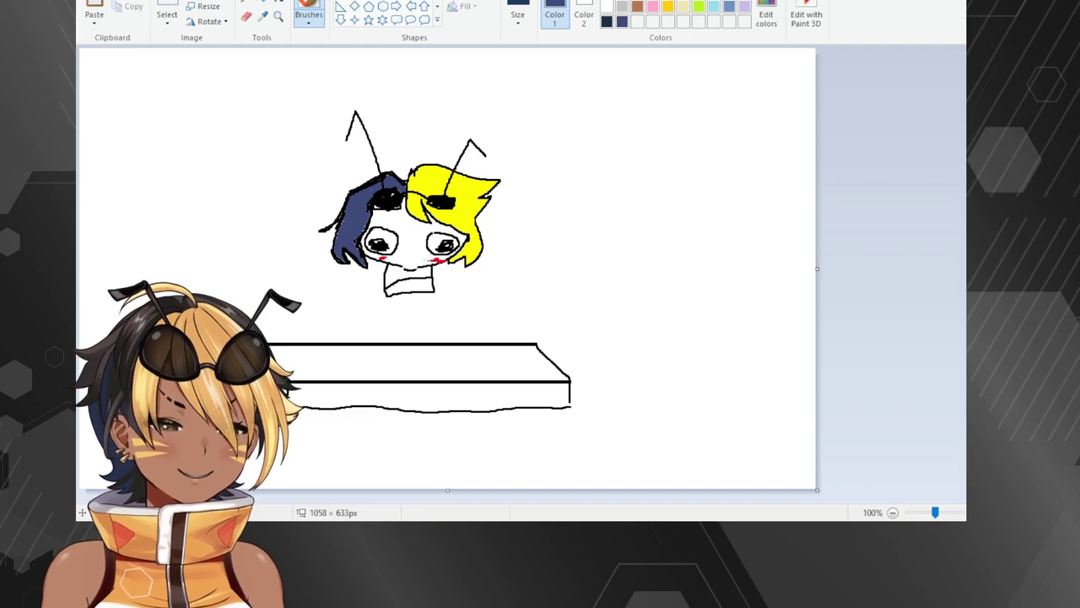
left_click(607, 7)
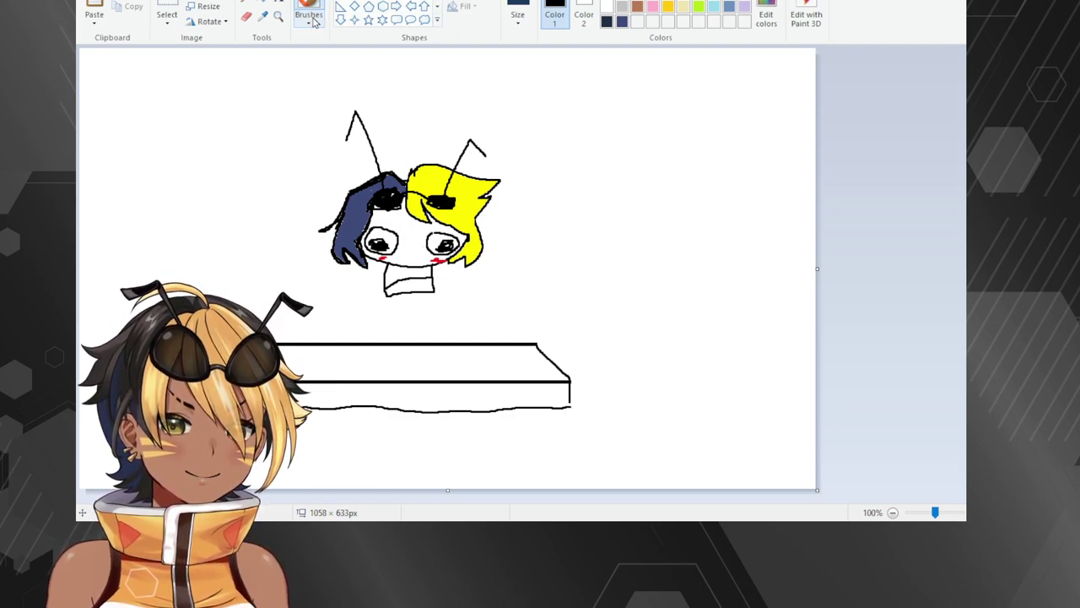
left_click(622, 22)
left_click(261, 2)
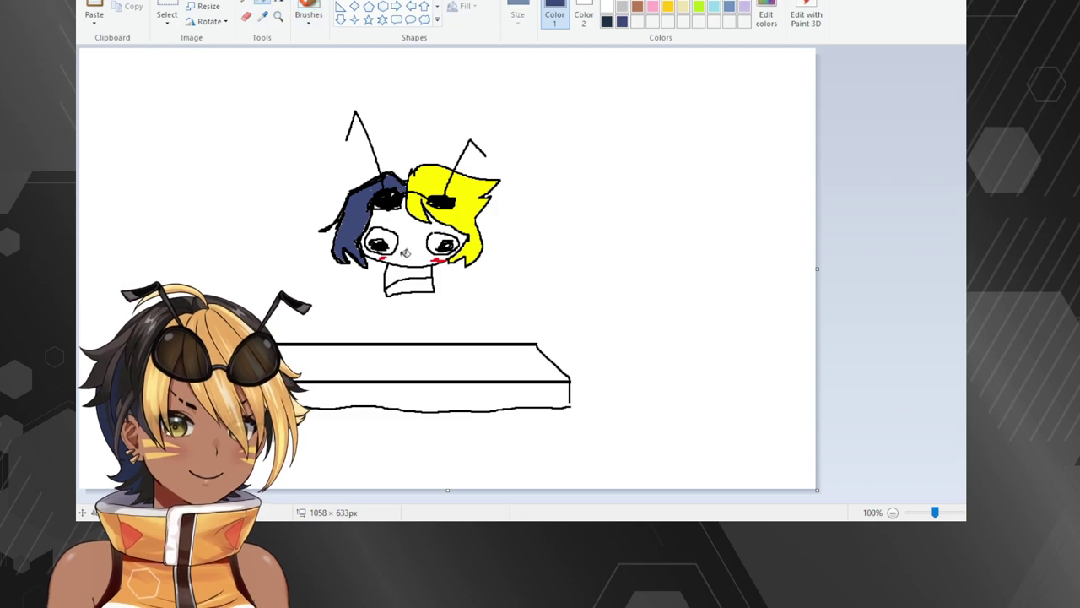
left_click(409, 270)
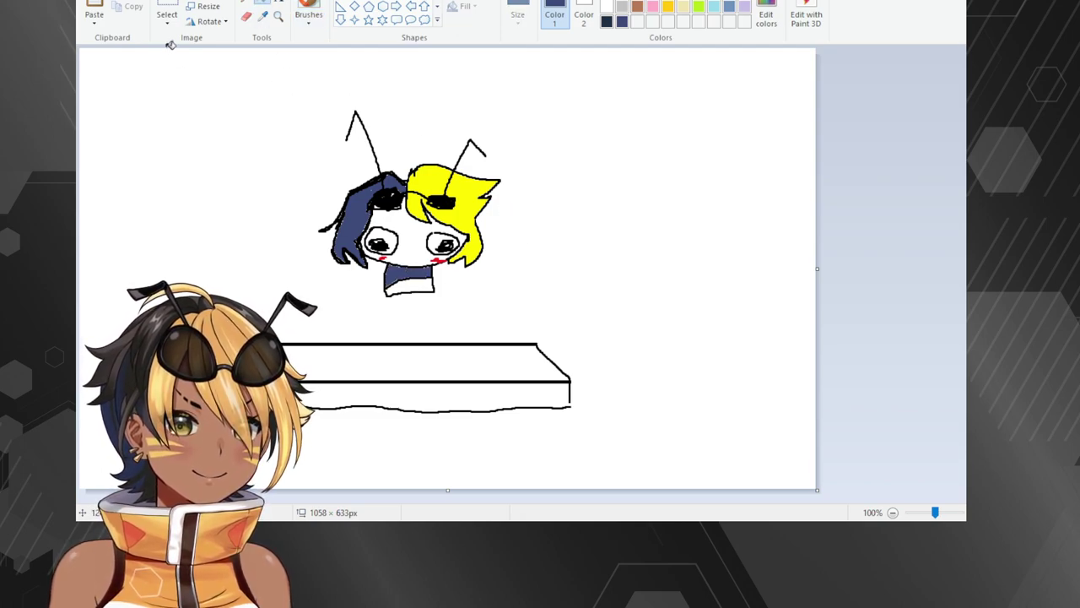
Erase a small white neckline at the top of the dark blue shirt and round its edges with the dark blue brush.
left_click(247, 16)
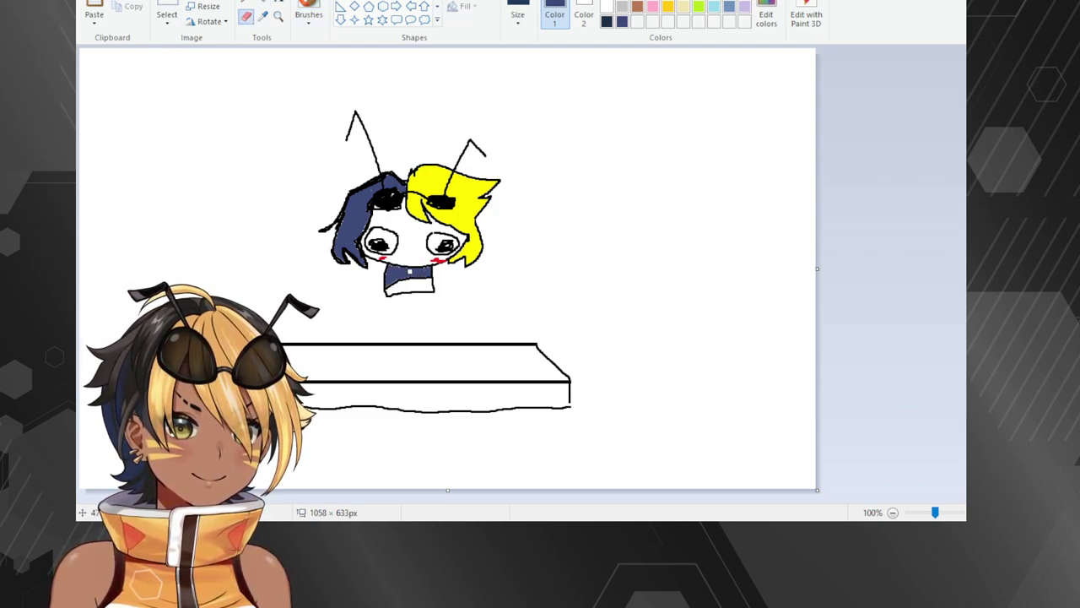
left_click_drag(409, 271, 415, 271)
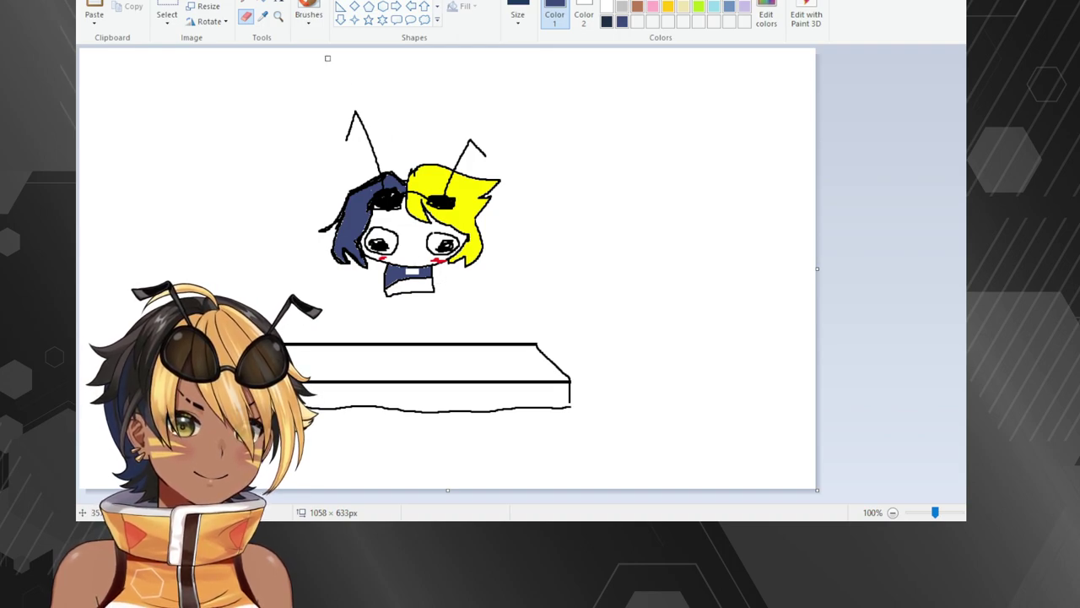
left_click(309, 14)
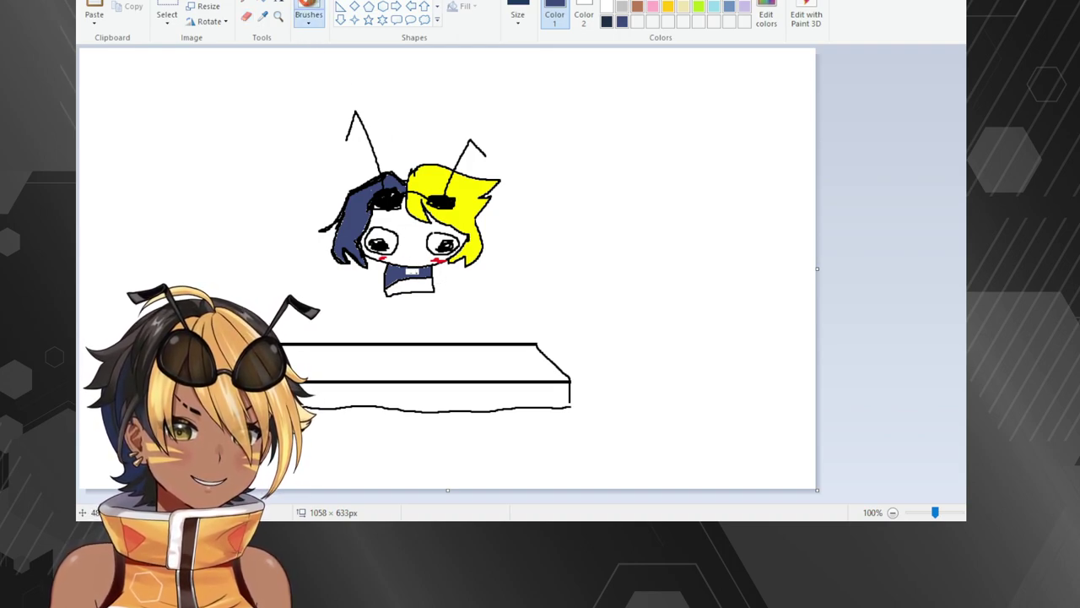
left_click_drag(413, 272, 419, 272)
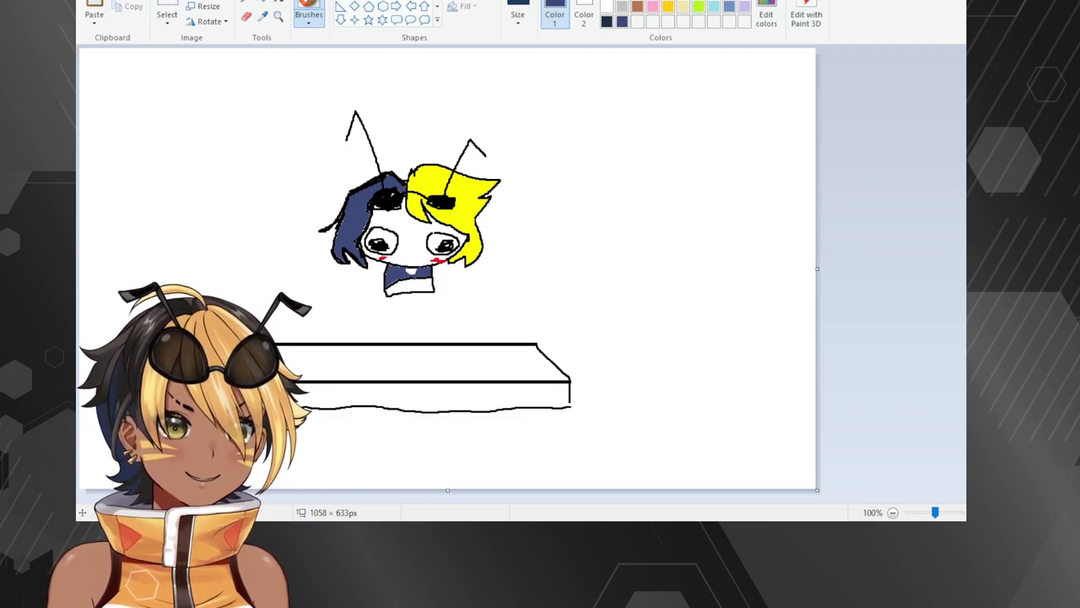
Draw the two short legs below the torso in orange, undoing the unsuccessful stroke, and fill them with orange.
left_click(667, 1)
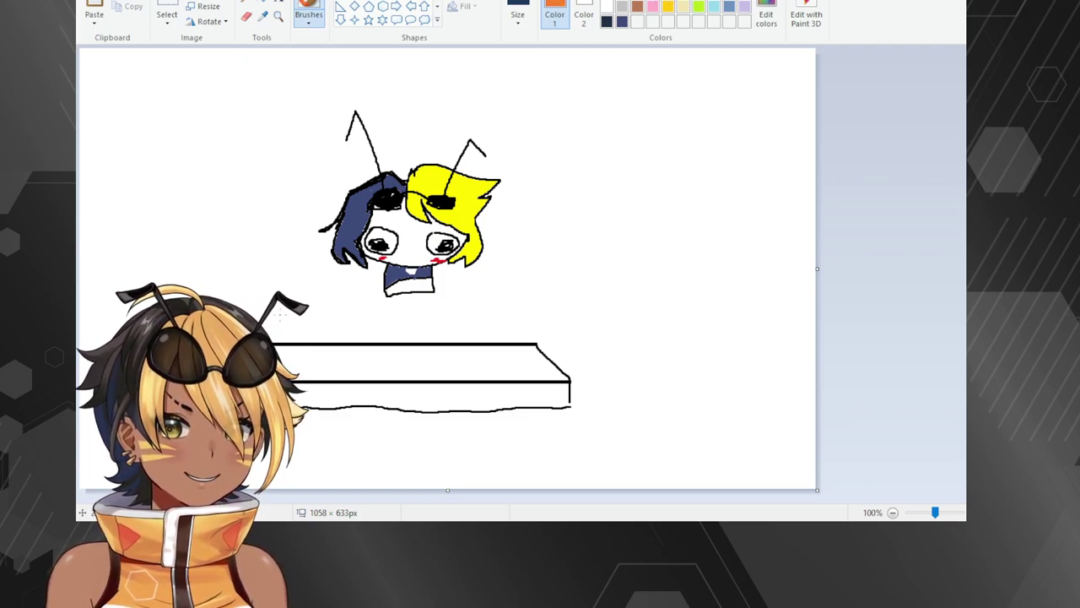
mouse_move(388, 292)
left_mouse_down()
mouse_move(408, 311)
mouse_move(397, 320)
mouse_move(413, 307)
mouse_move(441, 314)
mouse_move(433, 292)
left_mouse_up()
key("ctrl+z")
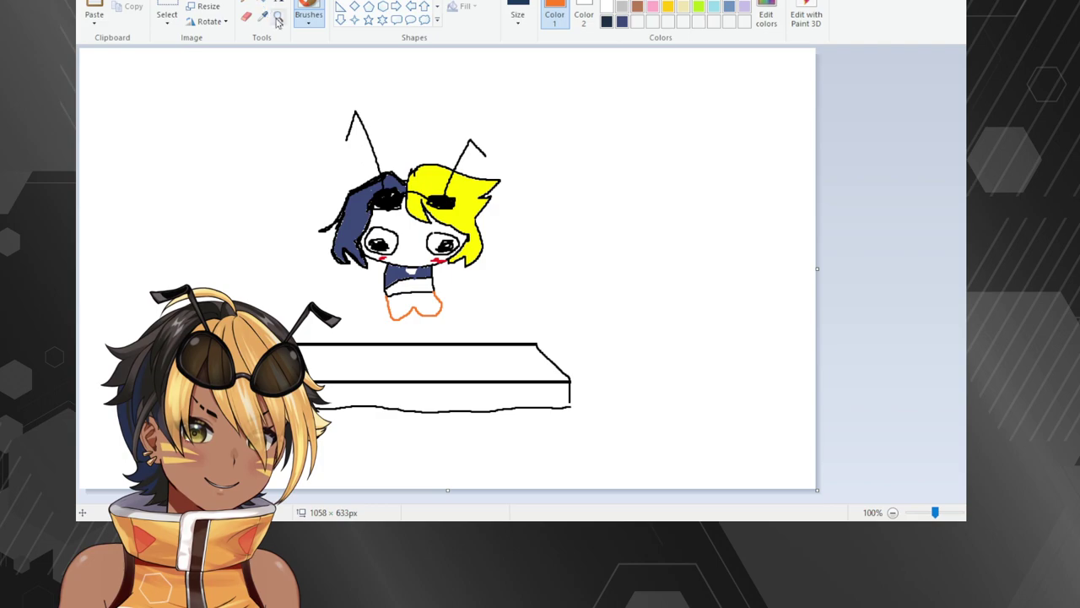
left_click(262, 3)
left_click(405, 310)
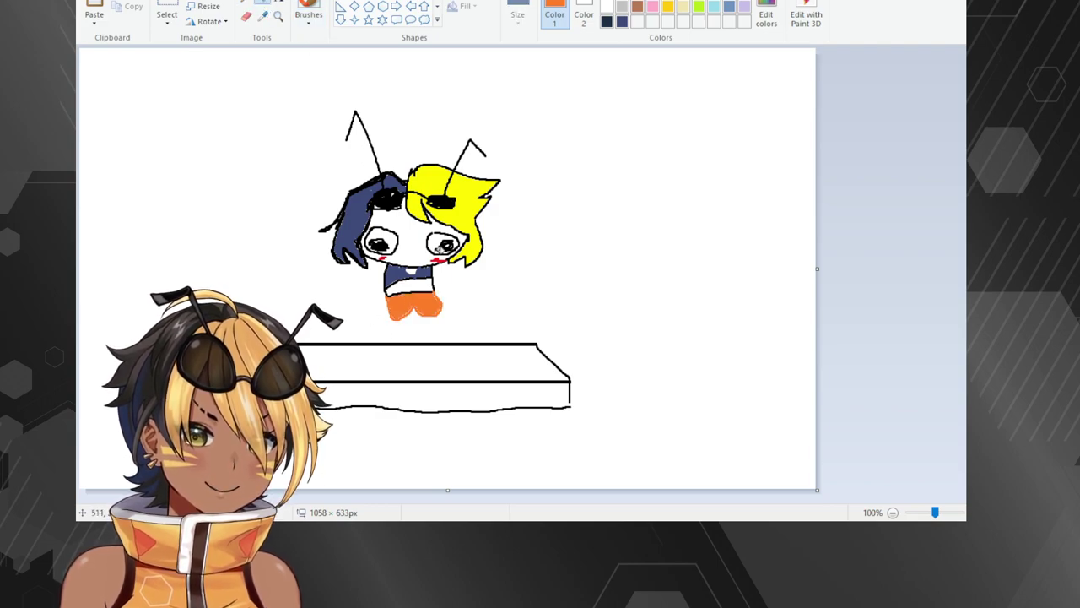
Outline the orange legs in black and erase the orange that lies outside the new outline.
left_click(606, 21)
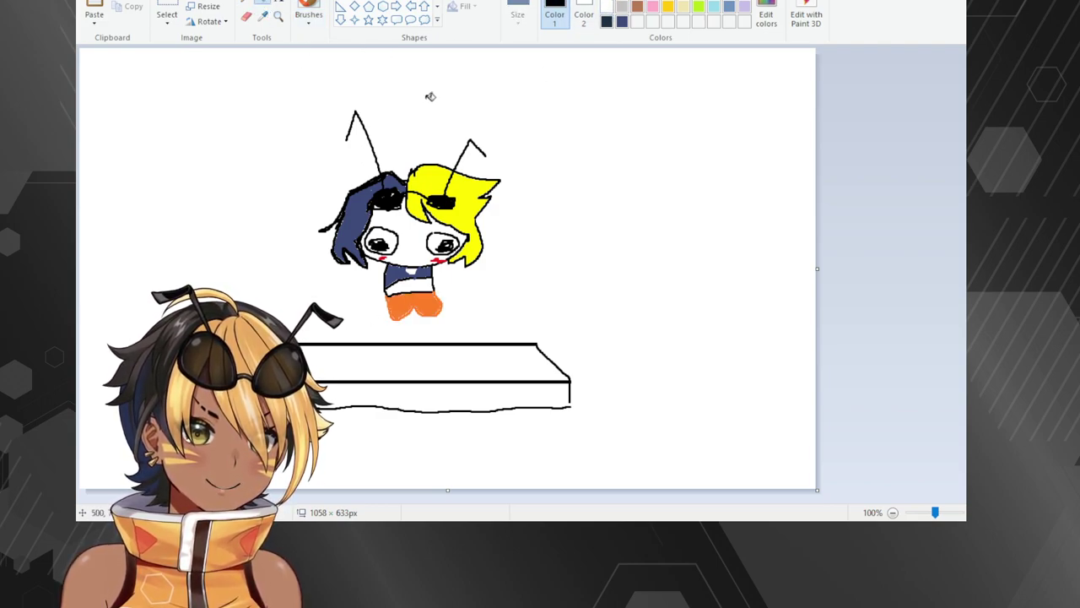
left_click(306, 10)
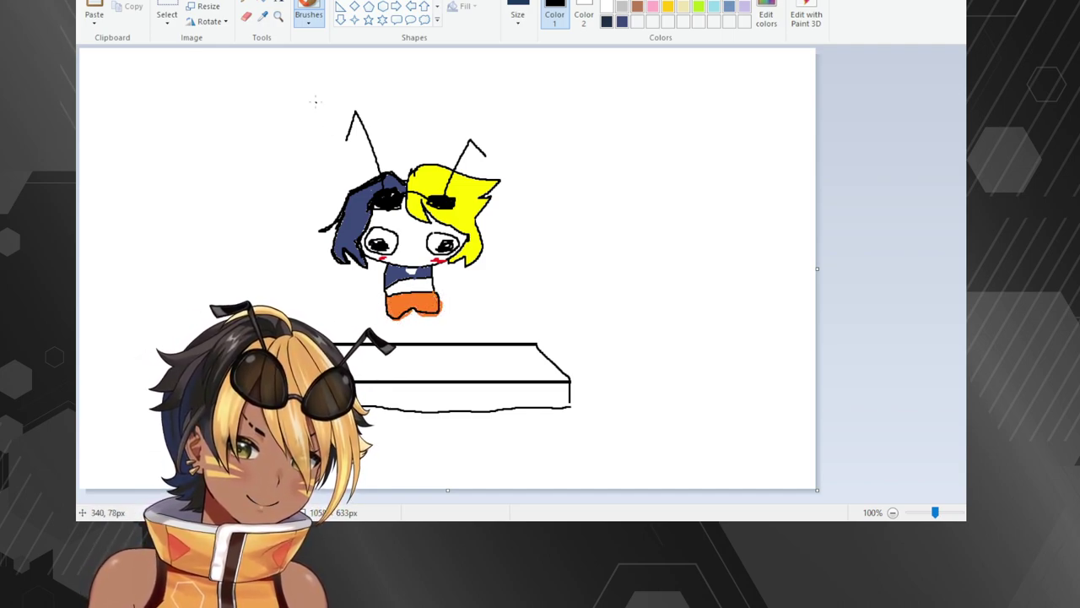
left_click(245, 16)
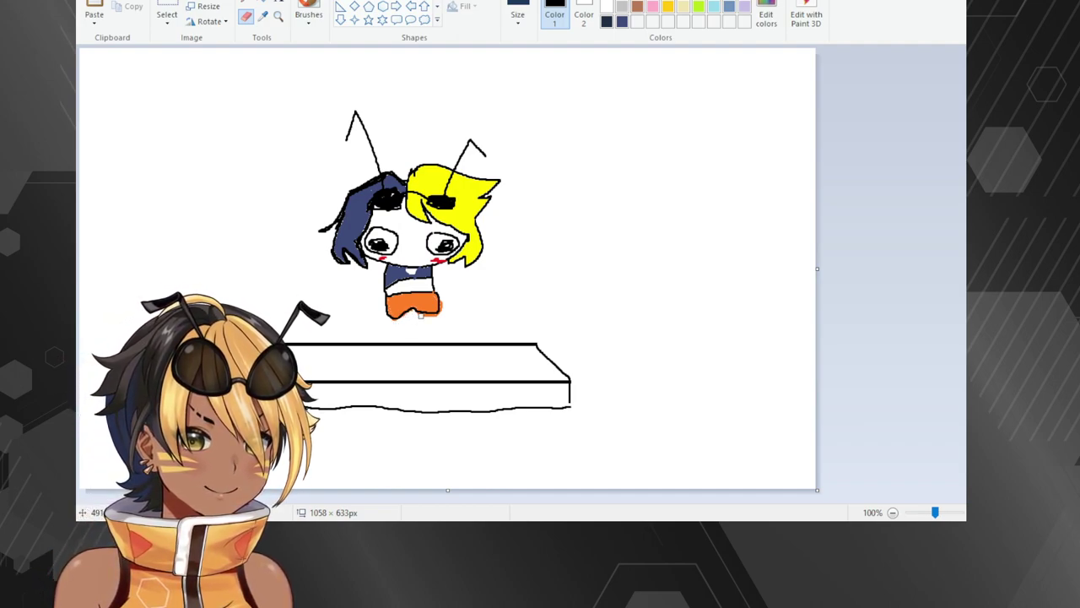
Erase the stray orange paint beside the character's shorts and brush the first yellow and black spots onto them.
mouse_move(445, 303)
left_mouse_down()
mouse_move(435, 318)
mouse_move(394, 323)
mouse_move(437, 317)
left_mouse_up()
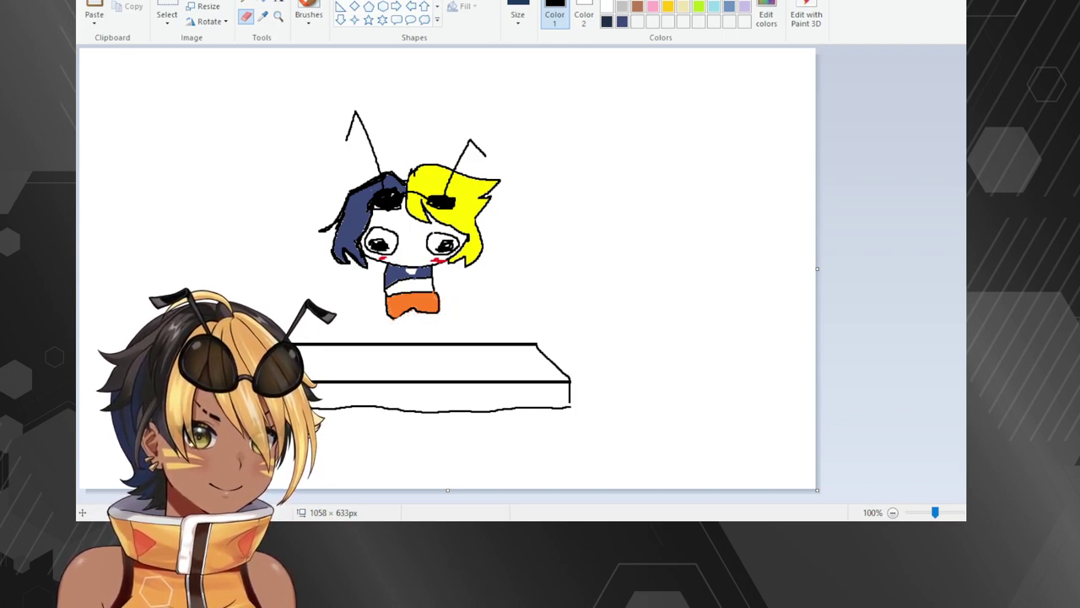
left_click(667, 6)
left_click(309, 15)
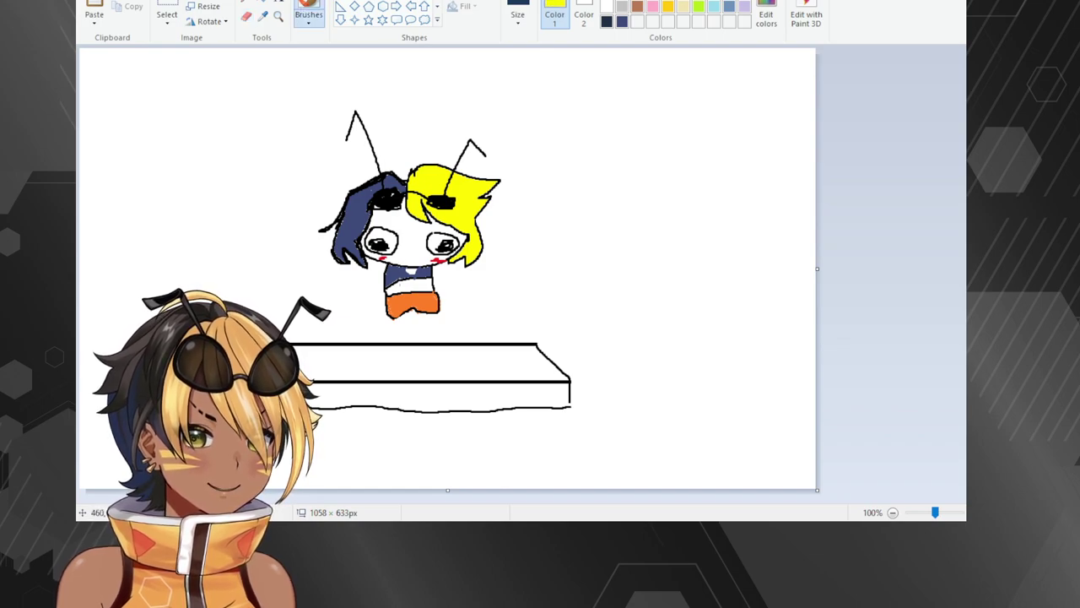
left_click_drag(394, 302, 429, 294)
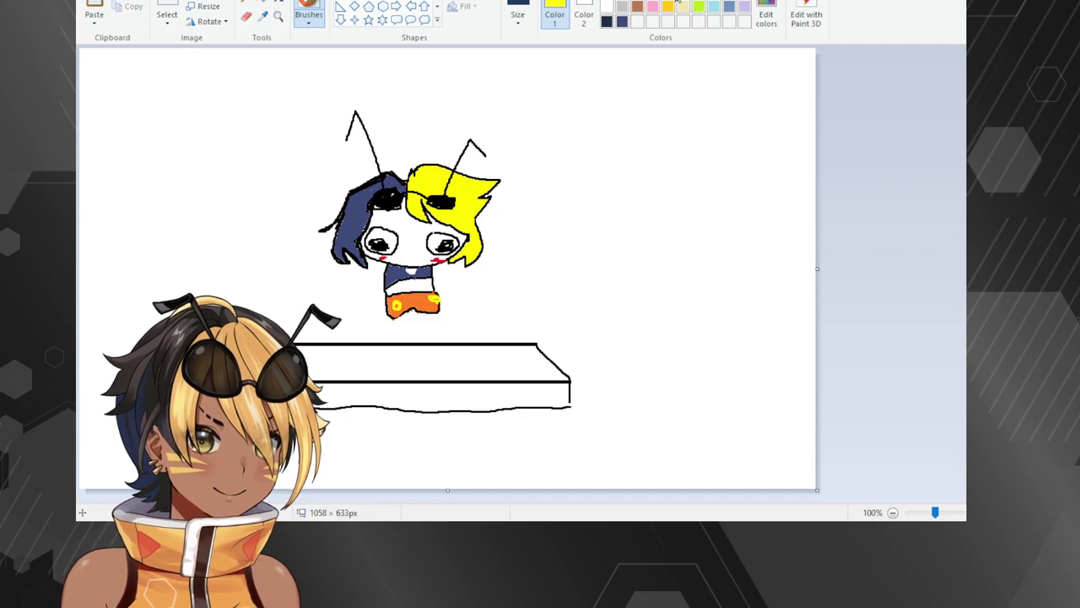
left_click(607, 2)
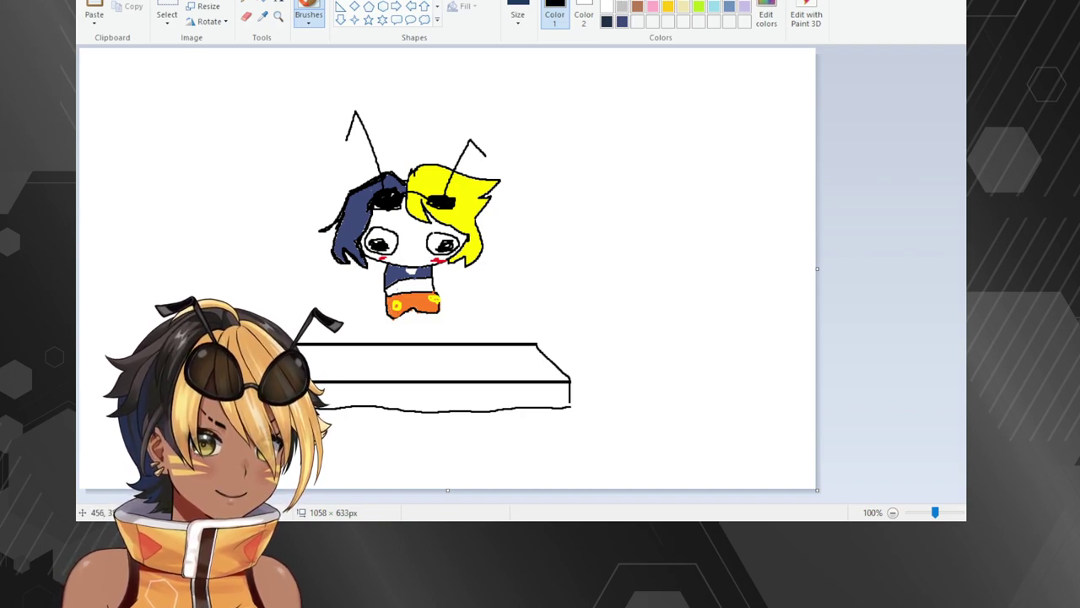
mouse_move(407, 301)
left_mouse_down()
mouse_move(398, 300)
mouse_move(428, 305)
mouse_move(415, 302)
left_mouse_up()
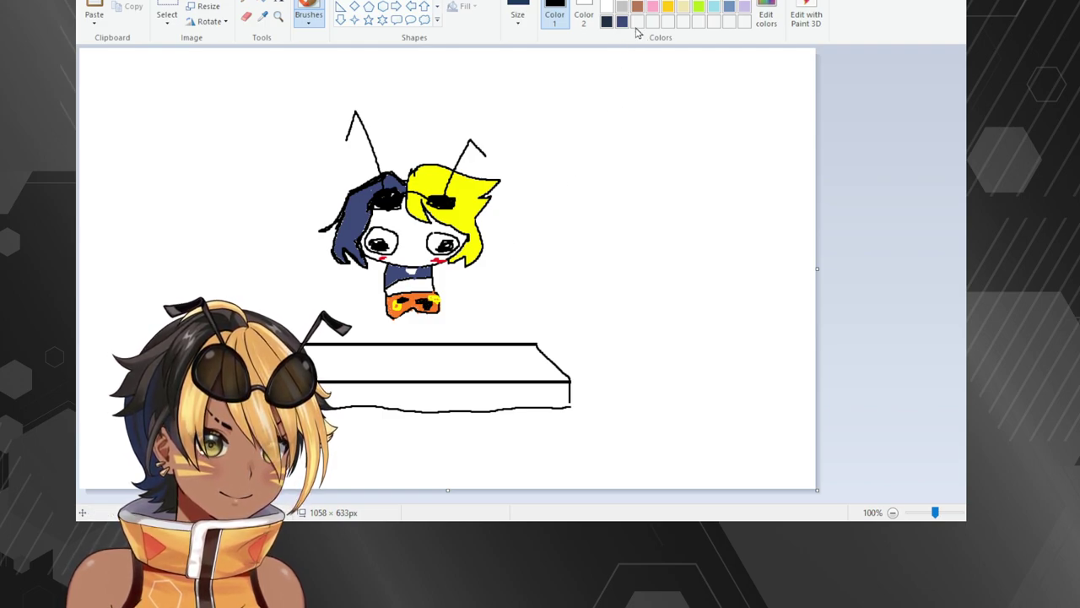
Fill out the shorts' pattern with more yellow patches and additional black spots.
left_click(686, 0)
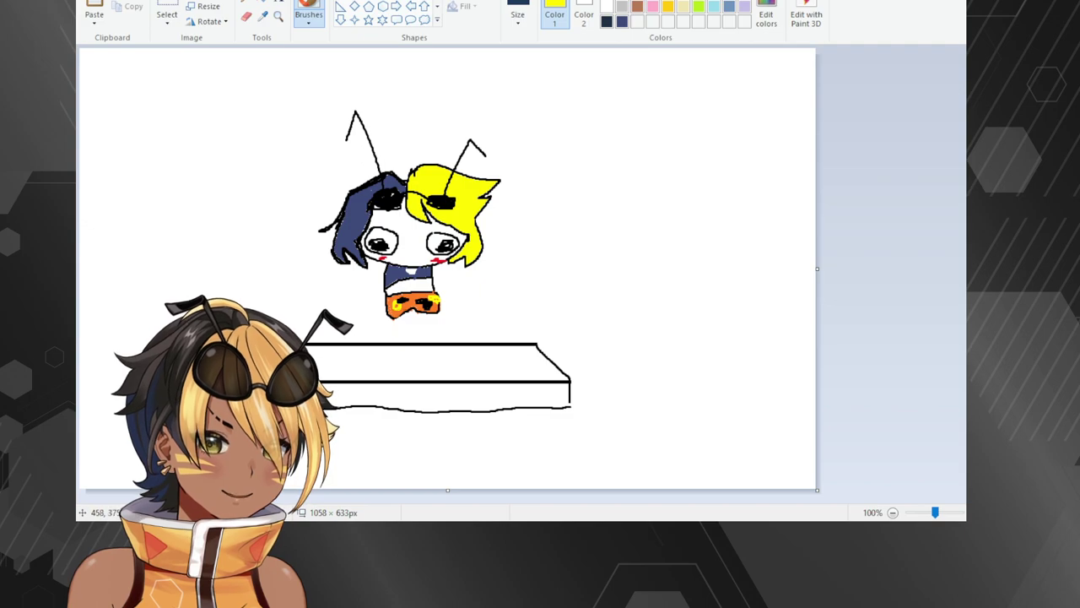
left_click_drag(390, 299, 420, 292)
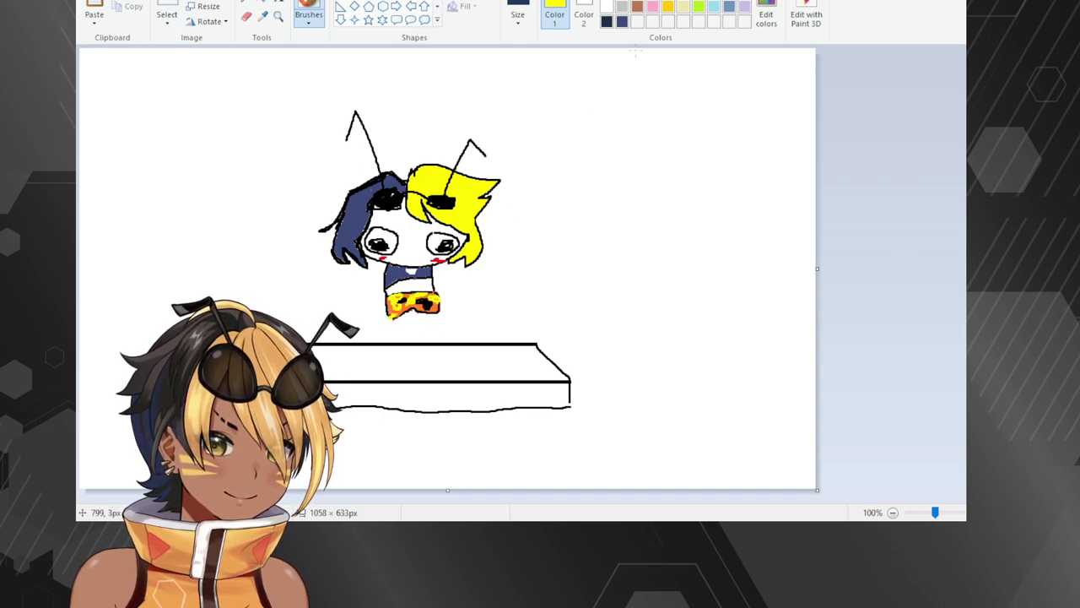
left_click(609, 3)
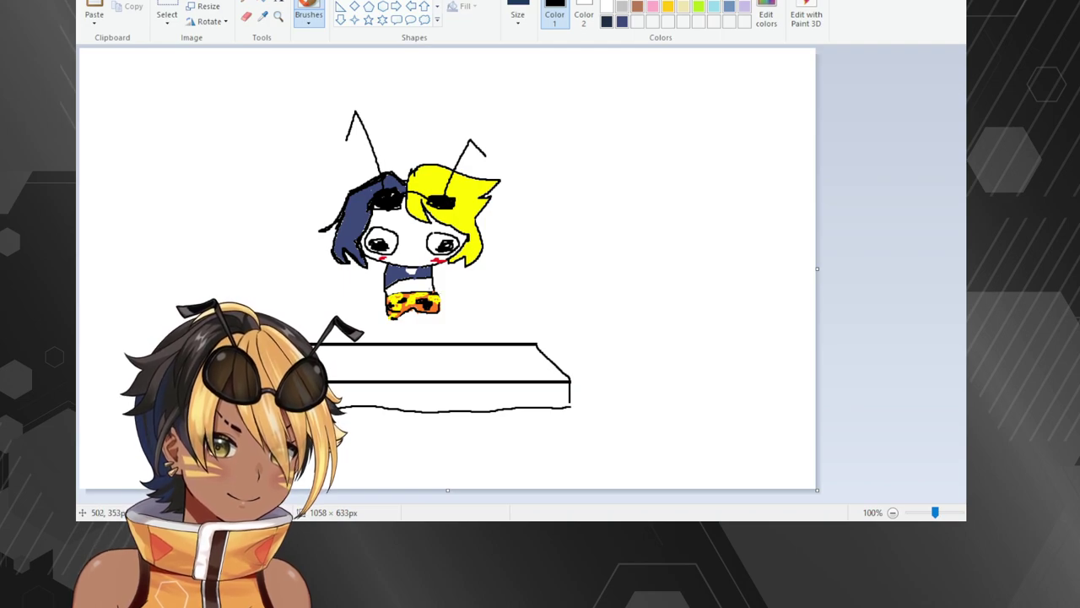
left_click_drag(409, 294, 411, 298)
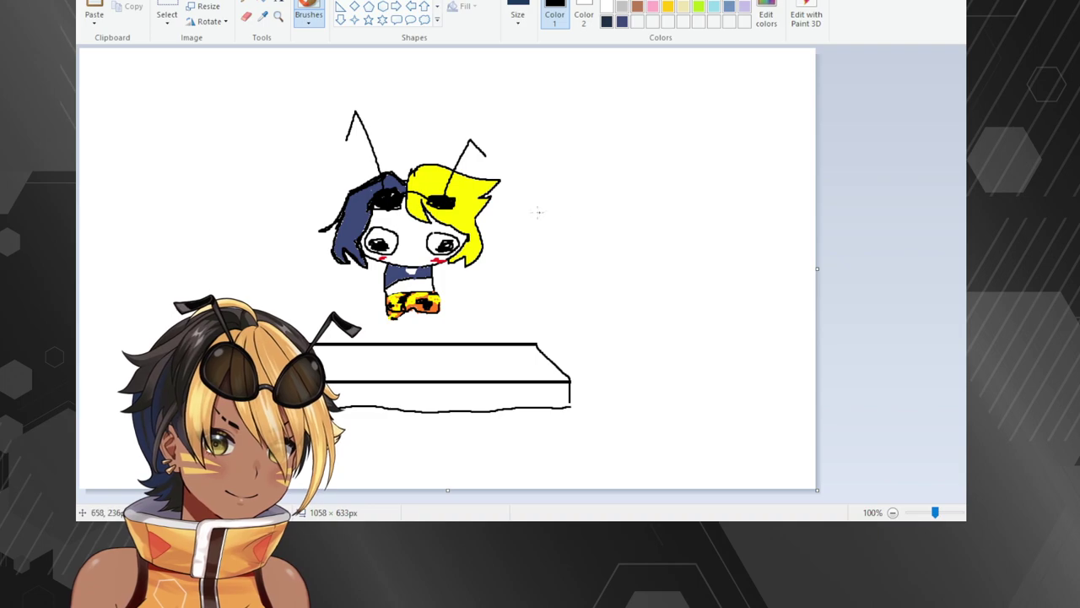
Try to select the character with a freehand outline and lower it to the platform's back edge.
left_click(167, 8)
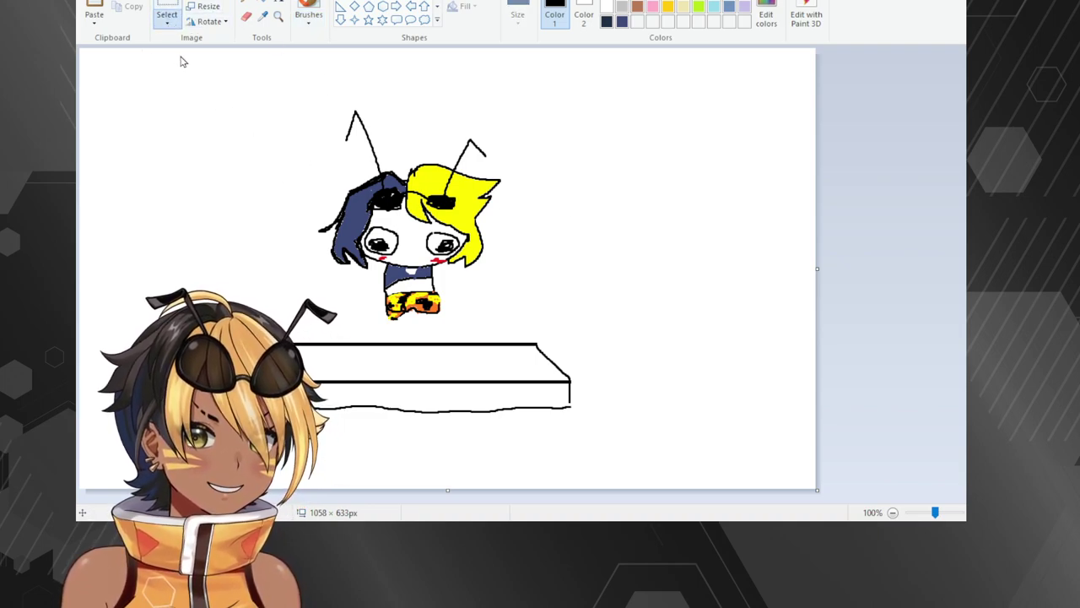
mouse_move(332, 151)
left_mouse_down()
mouse_move(443, 78)
mouse_move(532, 102)
mouse_move(558, 186)
mouse_move(530, 251)
mouse_move(488, 287)
mouse_move(448, 288)
mouse_move(438, 316)
mouse_move(394, 324)
mouse_move(358, 302)
mouse_move(308, 204)
mouse_move(301, 116)
mouse_move(528, 64)
mouse_move(596, 228)
mouse_move(528, 333)
mouse_move(455, 331)
mouse_move(434, 319)
mouse_move(467, 281)
mouse_move(542, 129)
mouse_move(427, 40)
mouse_move(268, 124)
mouse_move(285, 281)
mouse_move(344, 300)
left_mouse_up()
left_click(680, 222)
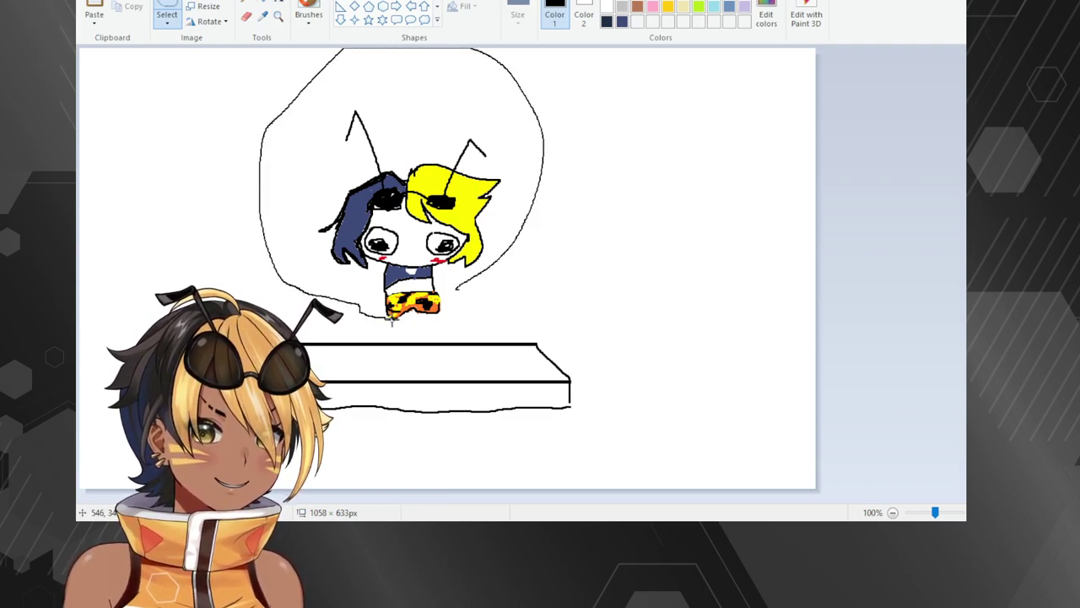
mouse_move(391, 320)
left_mouse_down()
mouse_move(437, 319)
mouse_move(493, 283)
mouse_move(514, 265)
mouse_move(500, 238)
left_mouse_up()
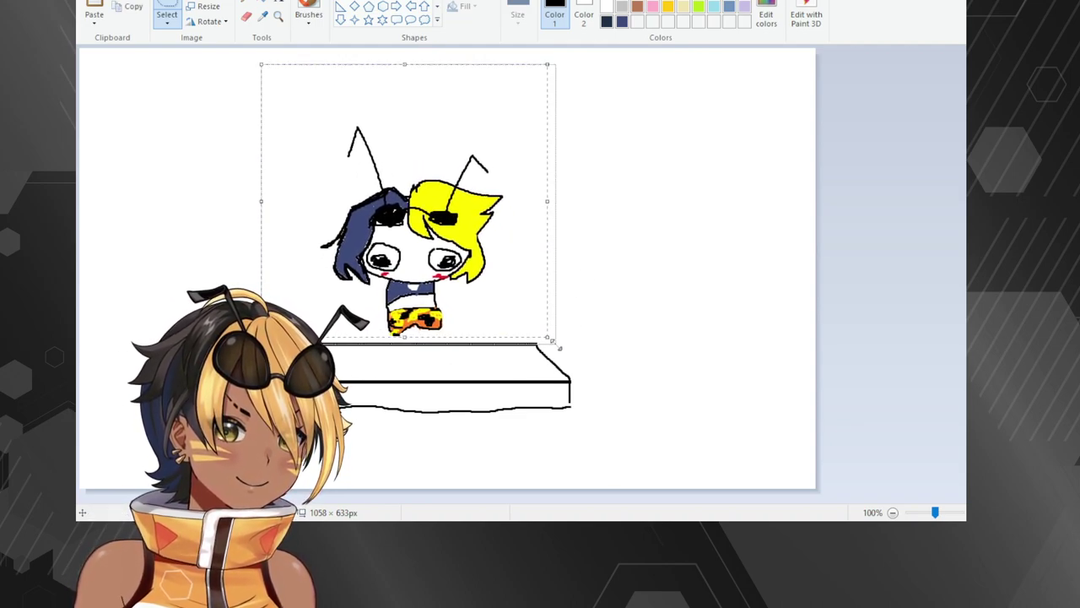
left_click_drag(554, 343, 514, 322)
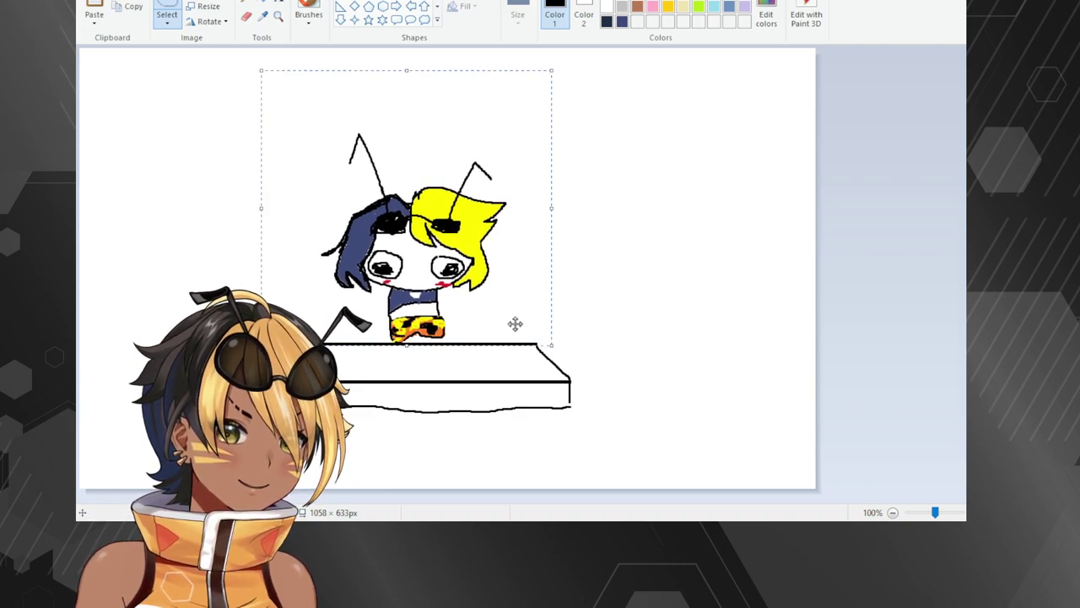
left_click(309, 5)
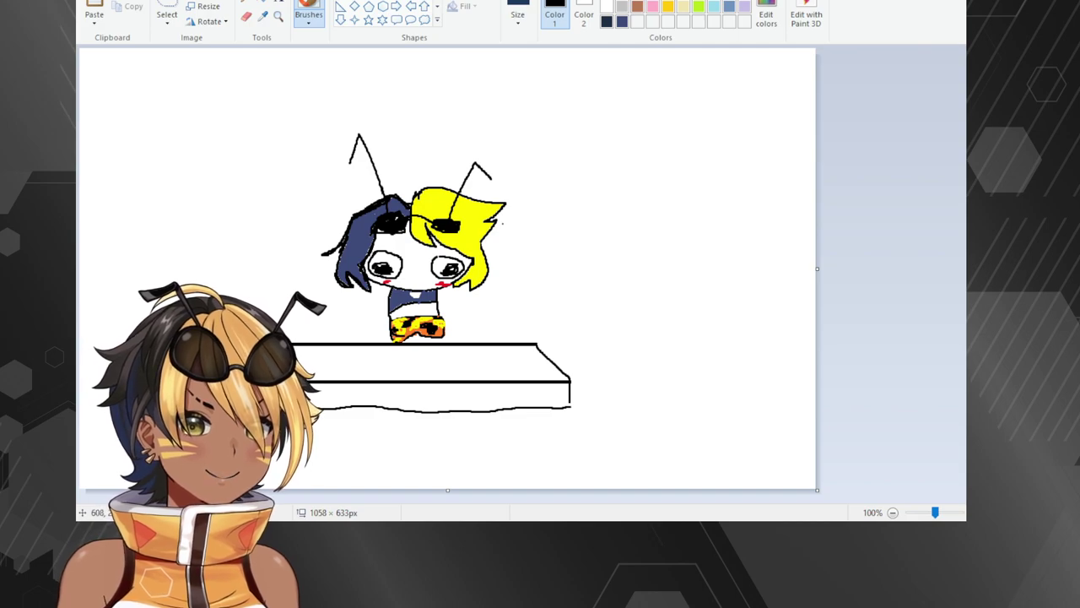
key("ctrl+z")
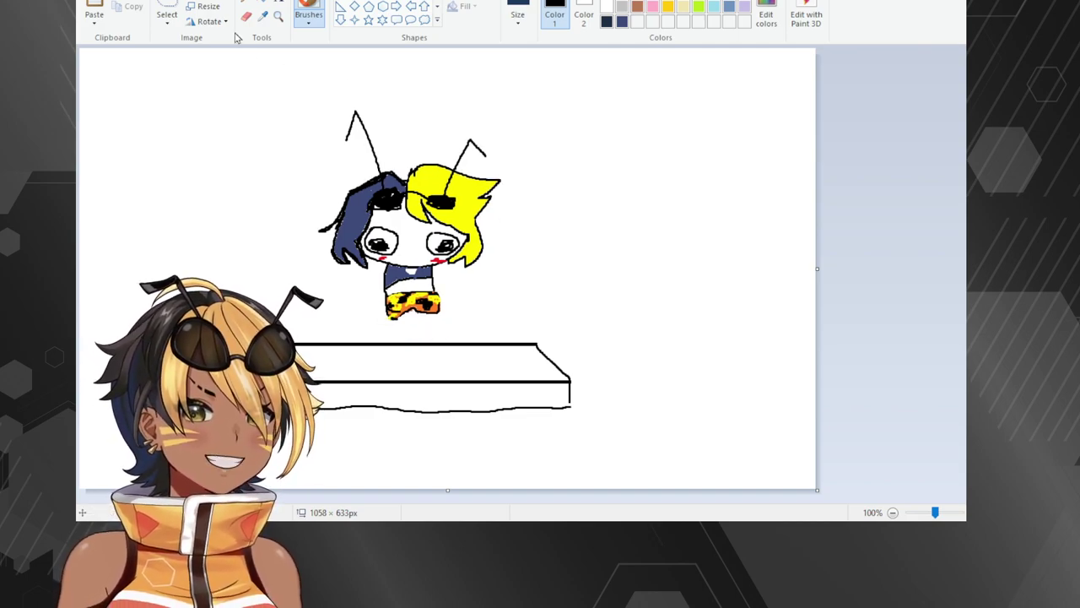
Move the whole character down so it sits on the platform, and repair the platform's back edge line beside the shorts.
left_click(167, 13)
mouse_move(308, 140)
left_mouse_down()
mouse_move(465, 82)
mouse_move(510, 108)
mouse_move(518, 148)
mouse_move(479, 272)
mouse_move(443, 280)
mouse_move(433, 315)
mouse_move(379, 320)
mouse_move(370, 283)
mouse_move(322, 273)
mouse_move(273, 177)
left_mouse_up()
left_click_drag(386, 164, 398, 200)
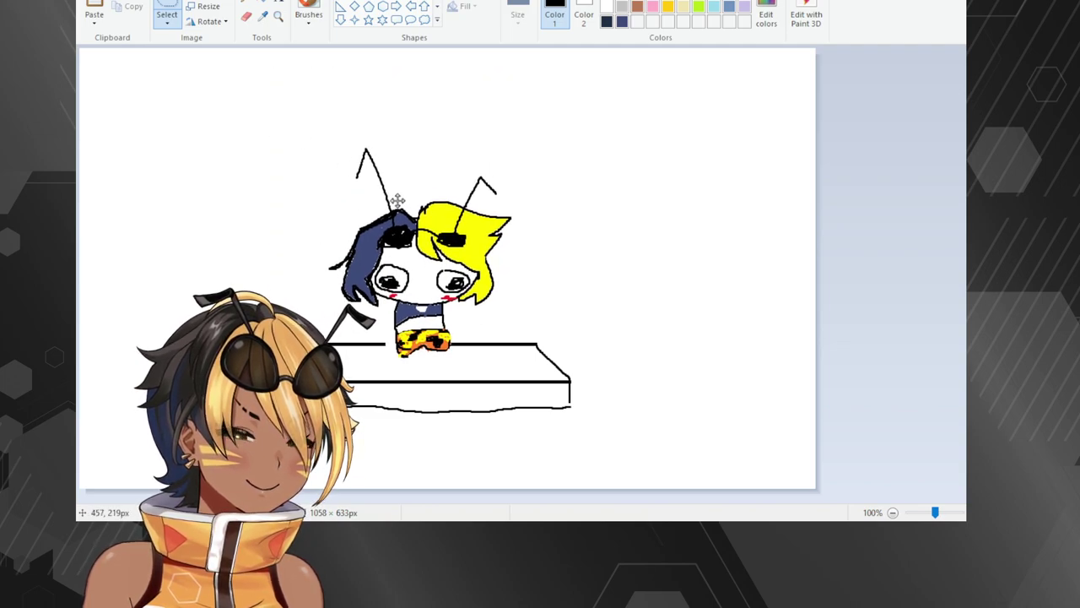
left_click(309, 12)
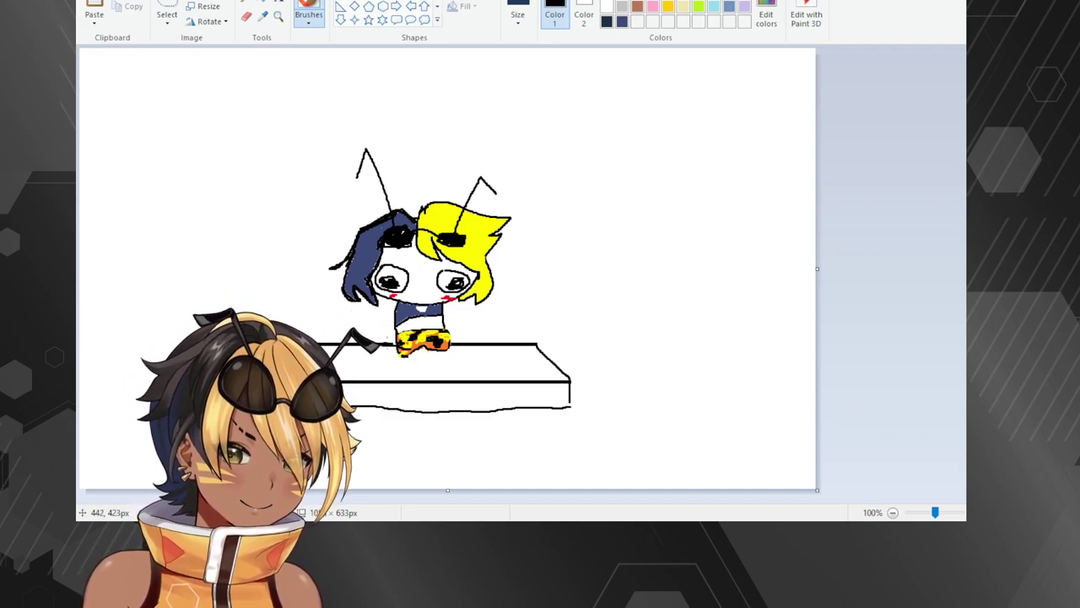
key("ctrl+z")
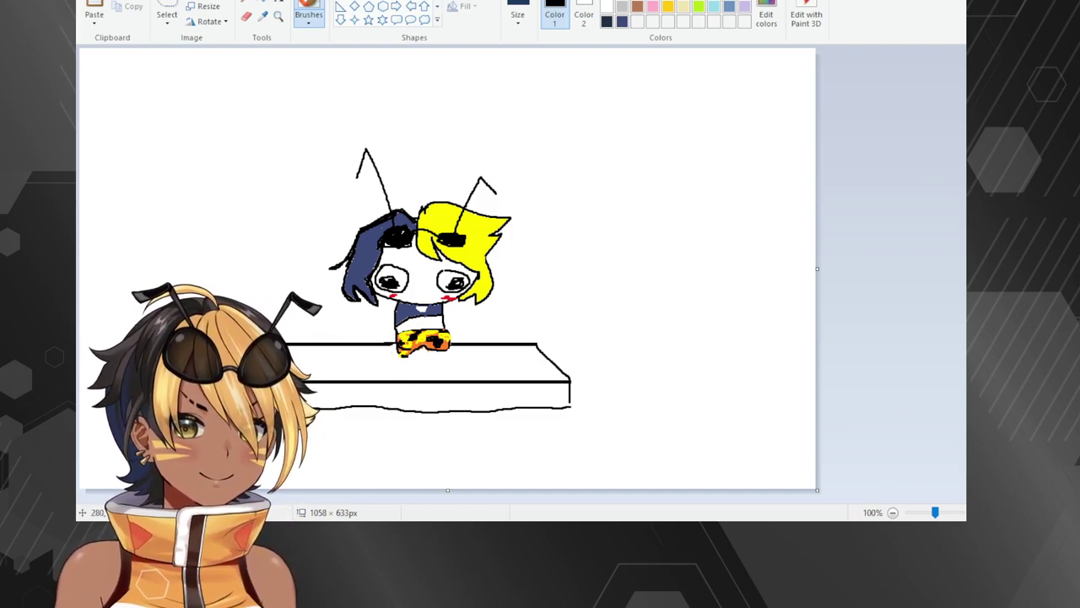
Try drawing two long black ropes from the platform to the canvas's upper edge, one on each side of the character.
left_click_drag(290, 331, 267, 44)
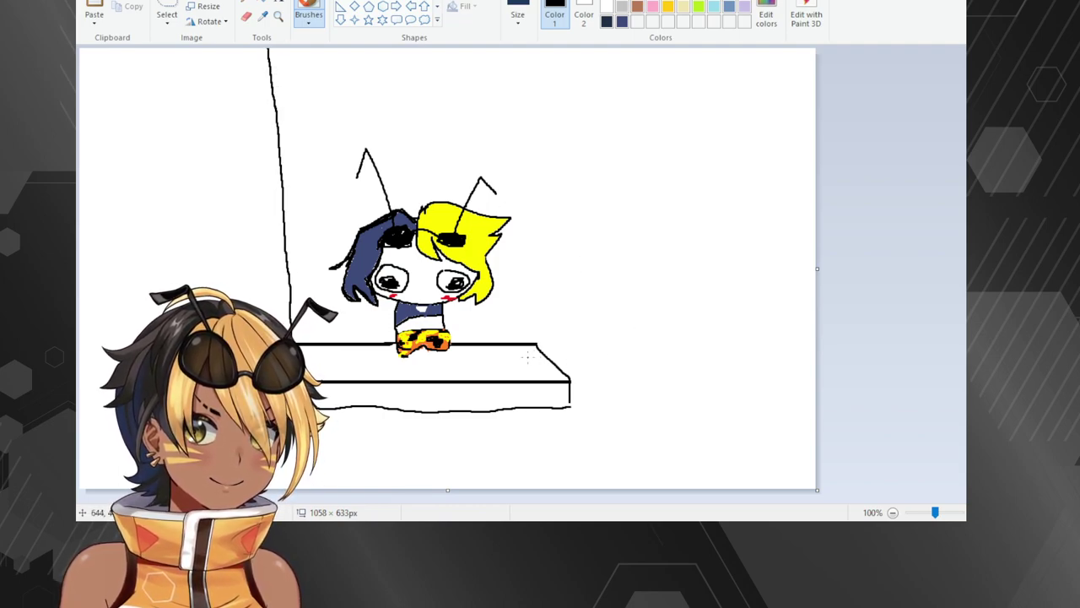
mouse_move(526, 358)
left_mouse_down()
mouse_move(533, 251)
mouse_move(508, 52)
left_mouse_up()
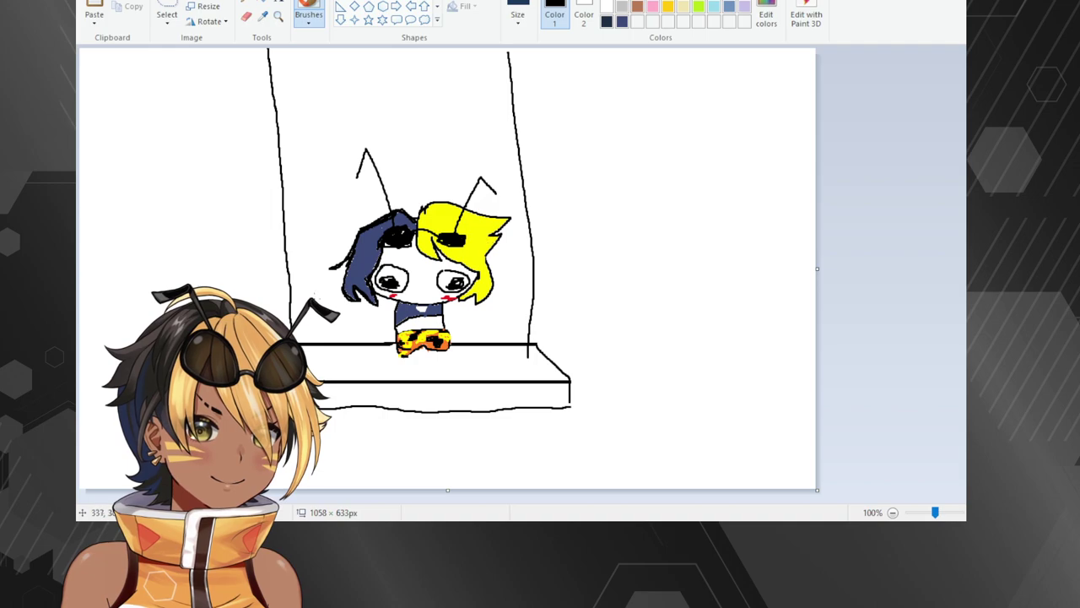
key("ctrl+z")
key("ctrl+z")
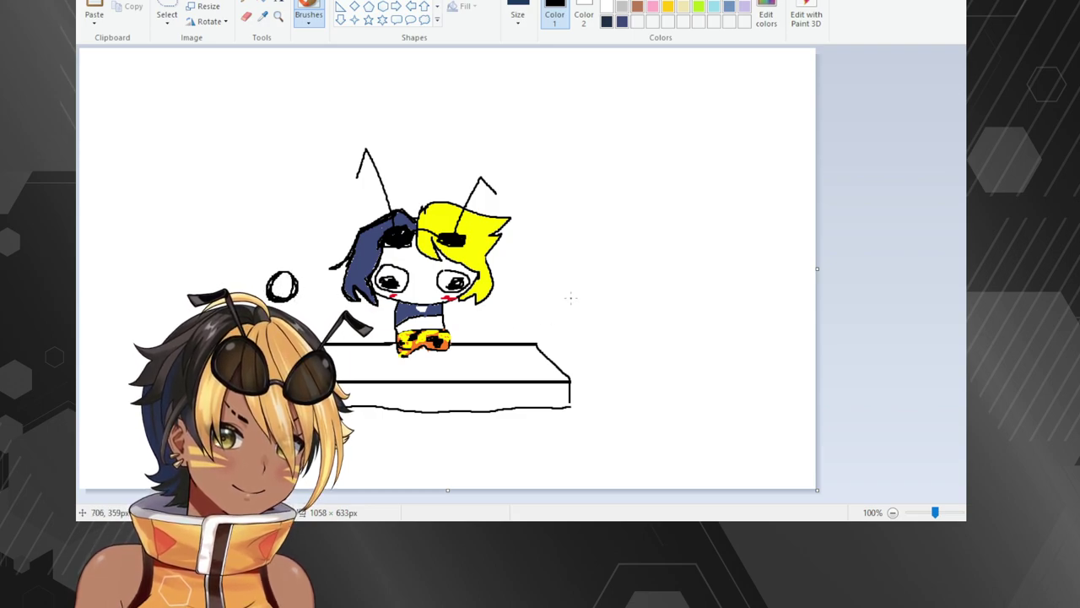
Try drawing round hands beside the character with rope segments running down to the platform and up to the canvas edge.
mouse_move(530, 267)
left_mouse_down()
mouse_move(550, 278)
mouse_move(521, 278)
mouse_move(537, 261)
left_mouse_up()
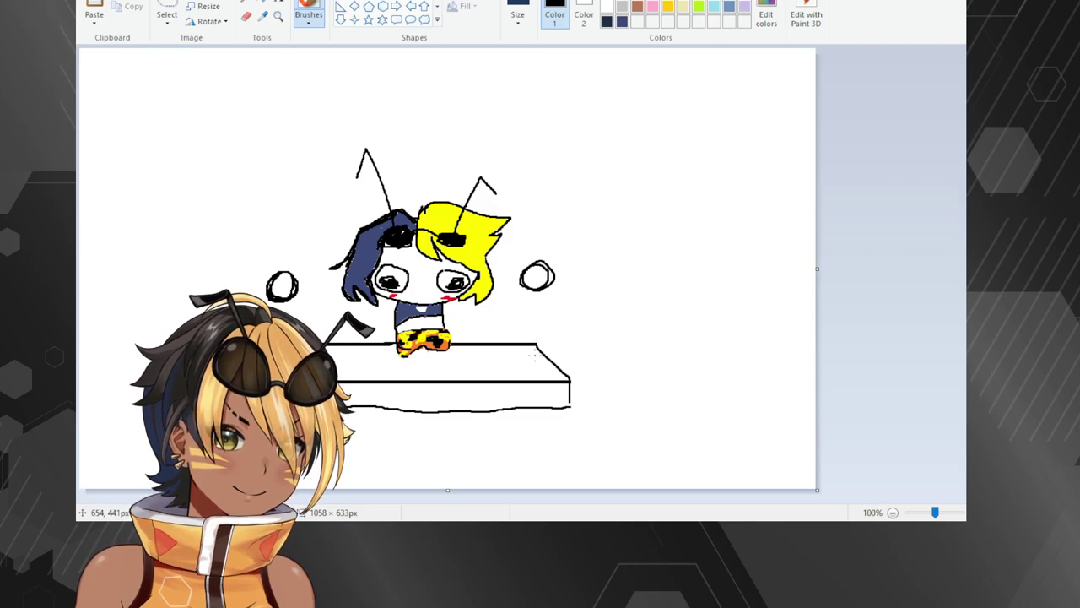
left_click_drag(534, 357, 529, 308)
key("ctrl+z")
left_click_drag(532, 367, 536, 298)
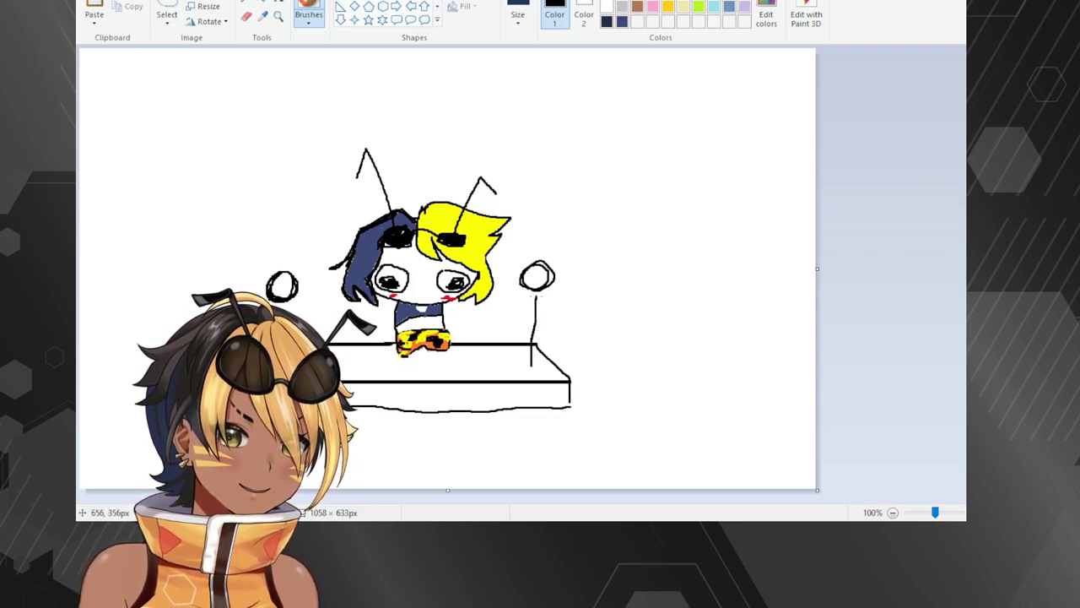
left_click_drag(542, 253, 511, 49)
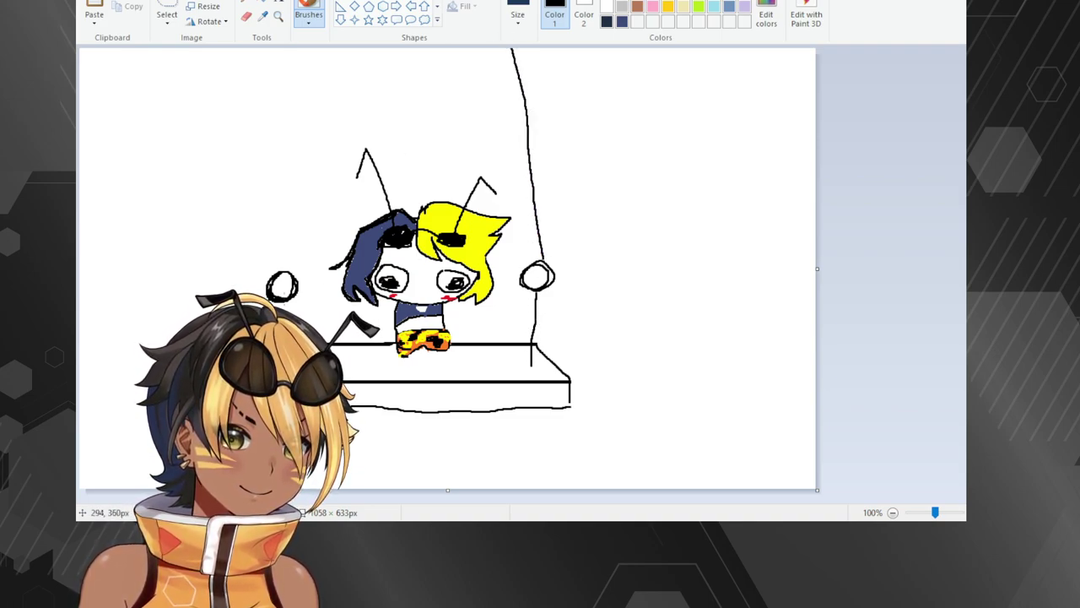
left_click_drag(276, 270, 270, 48)
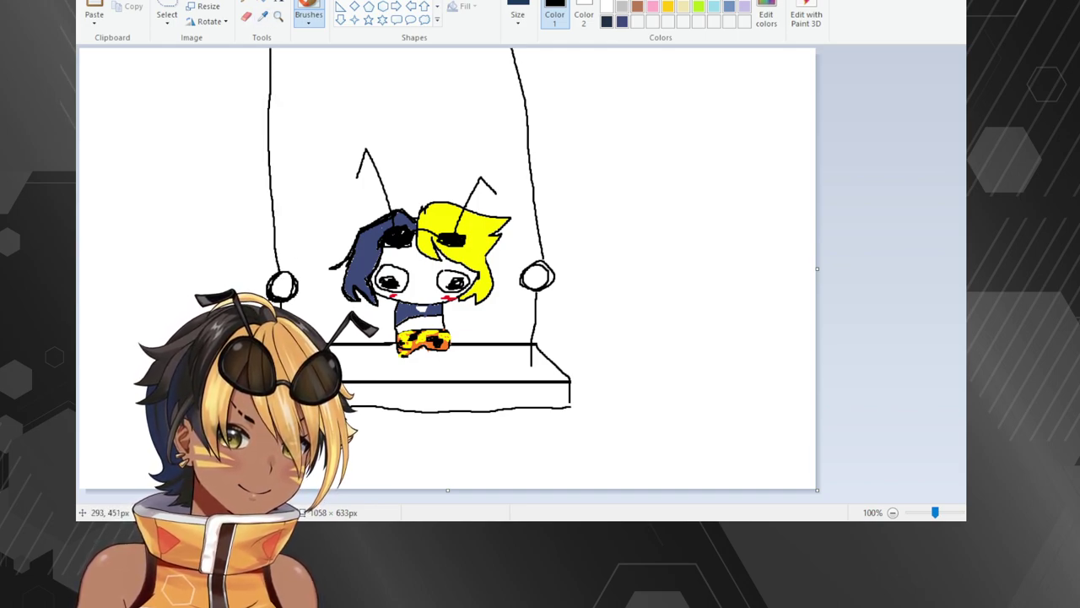
key("ctrl+z")
key("ctrl+z")
key("ctrl+z")
key("ctrl+z")
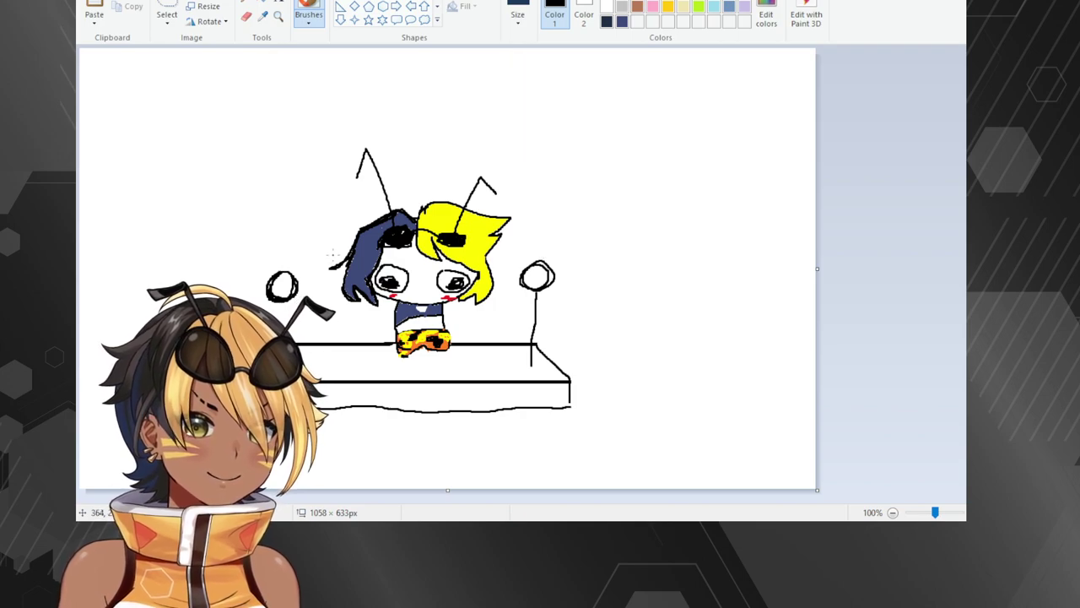
Draw a small round hand on each side of the character, with black swing ropes running from the platform up through them.
left_click_drag(298, 287, 304, 260)
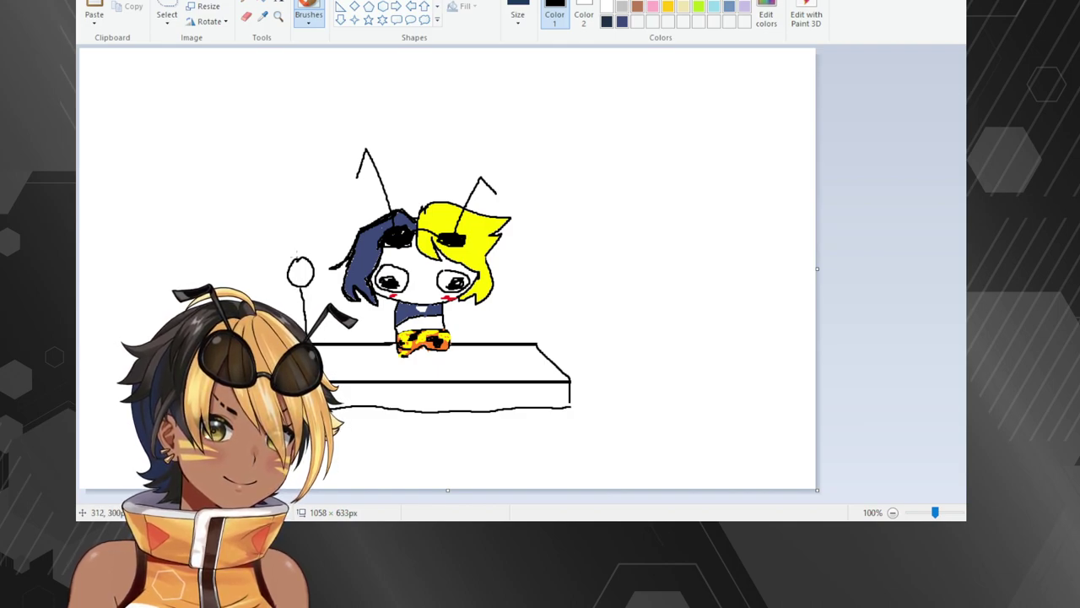
left_click_drag(297, 257, 288, 64)
mouse_move(532, 263)
left_mouse_down()
mouse_move(533, 299)
mouse_move(544, 279)
mouse_move(520, 291)
mouse_move(534, 281)
mouse_move(536, 41)
left_mouse_up()
key("ctrl+z")
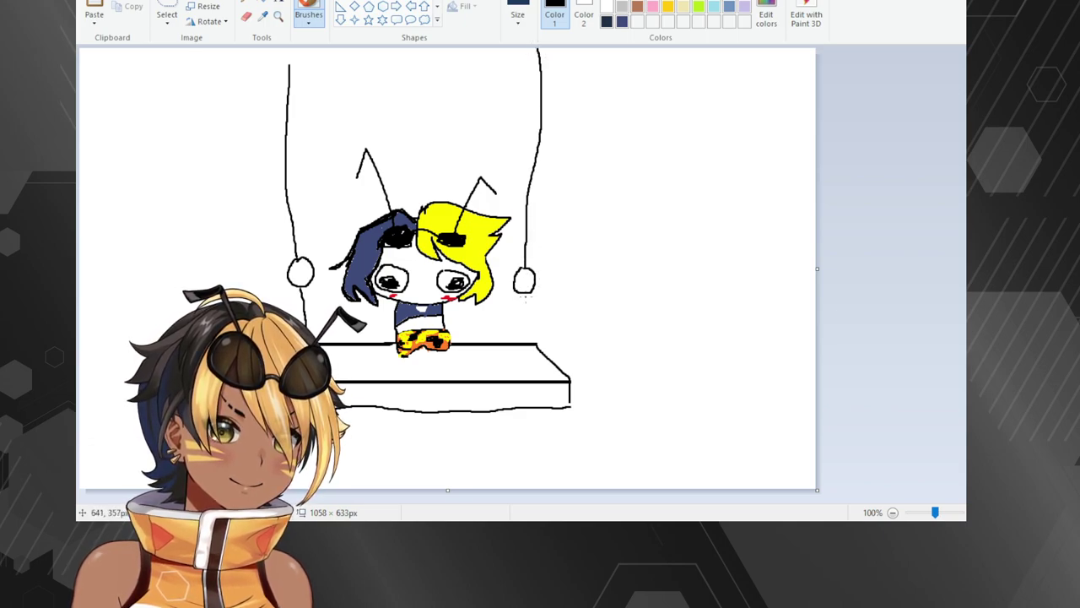
left_click_drag(528, 309, 523, 370)
key("ctrl+z")
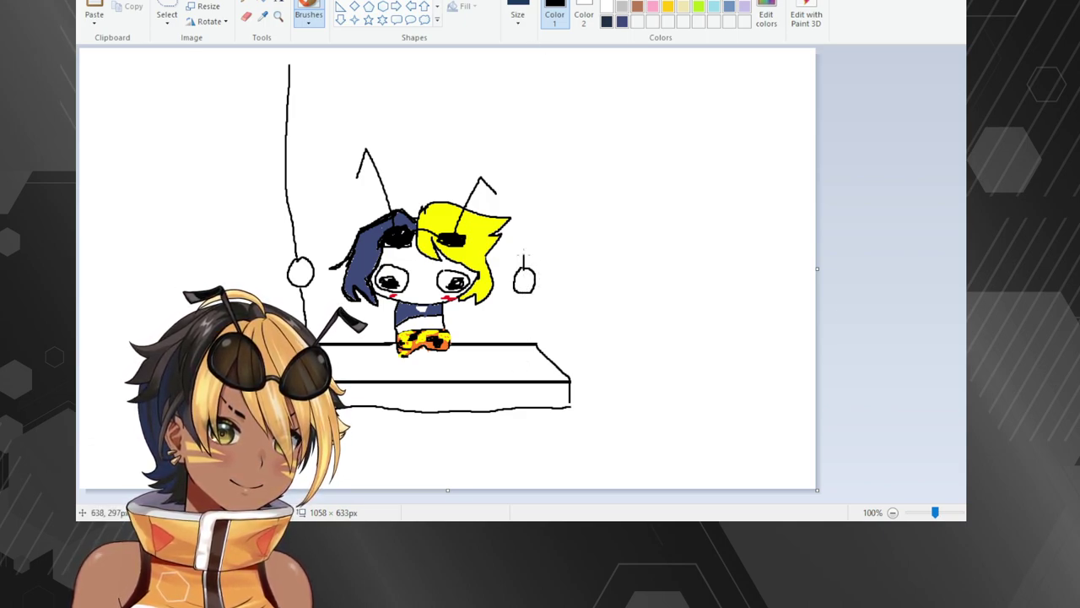
left_click_drag(524, 256, 501, 46)
left_click_drag(526, 292, 523, 351)
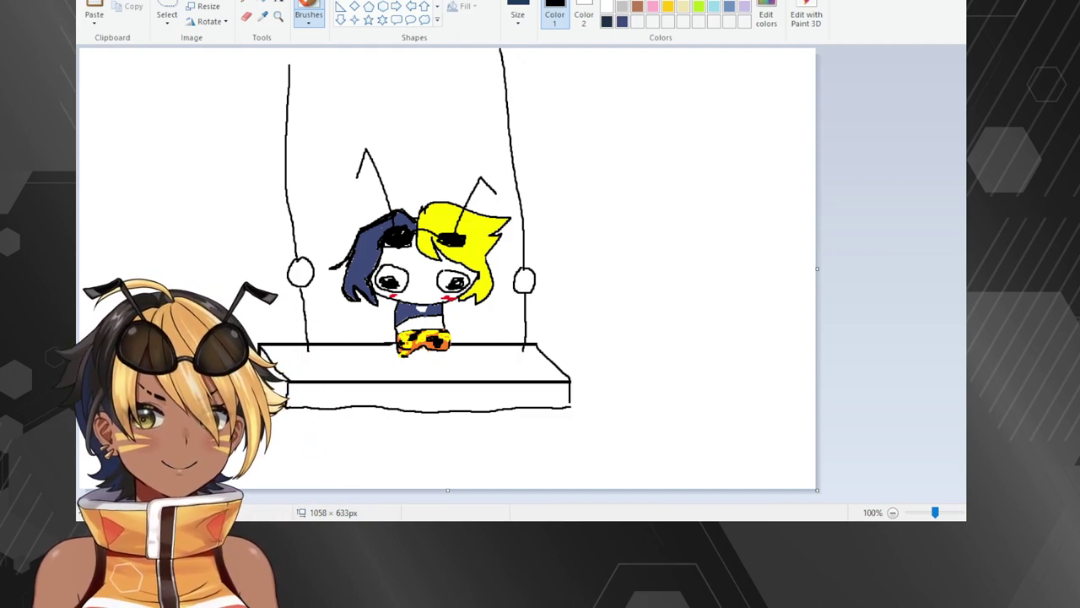
Start a text box in the empty area right of the swing and set its font size to 22.
left_click(279, 4)
left_click(602, 189)
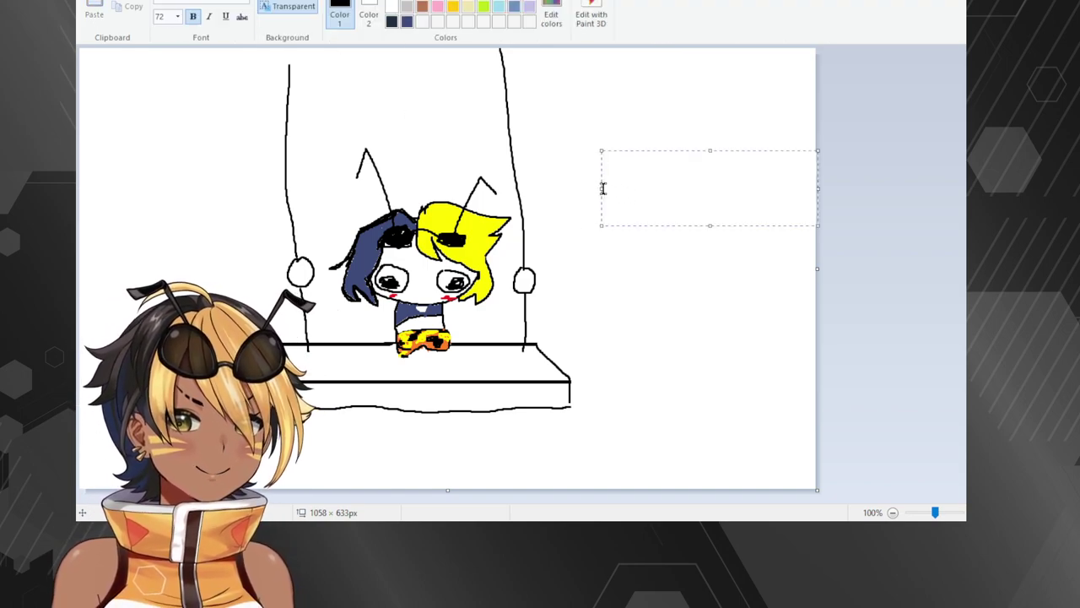
left_click(168, 16)
type("22")
key("Return")
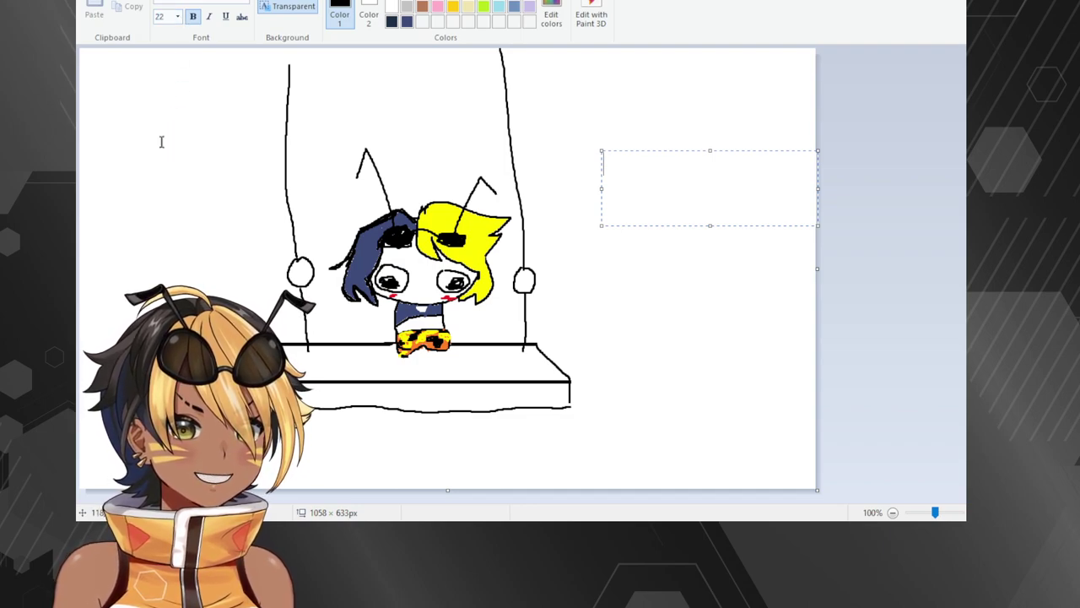
type("FD")
key("BackSpace")
key("BackSpace")
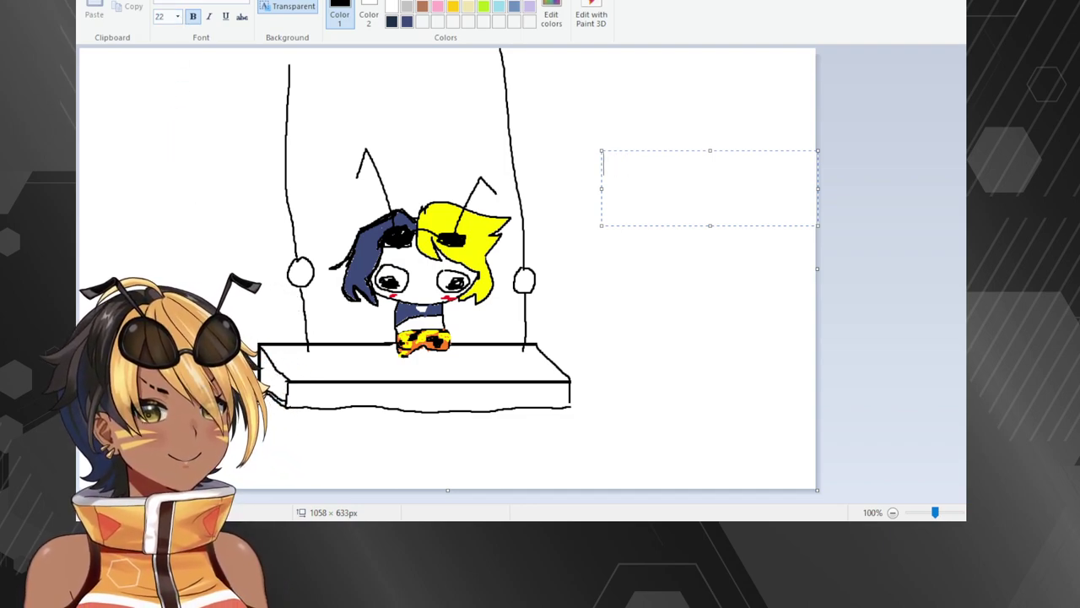
left_click_drag(190, 193, 239, 321)
left_click_drag(191, 85, 258, 106)
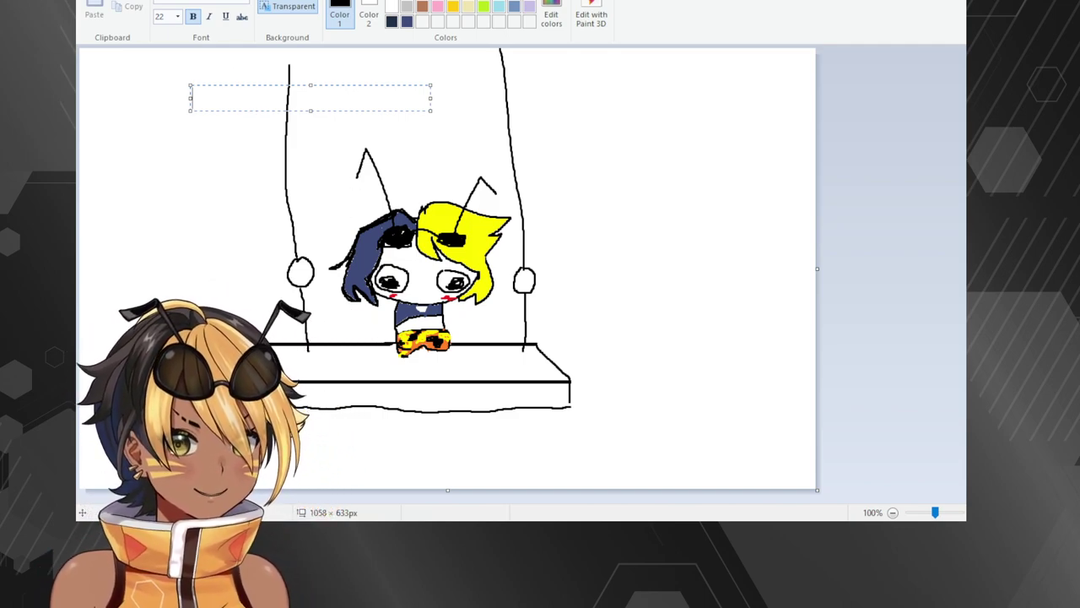
left_click(596, 215)
left_click(576, 169)
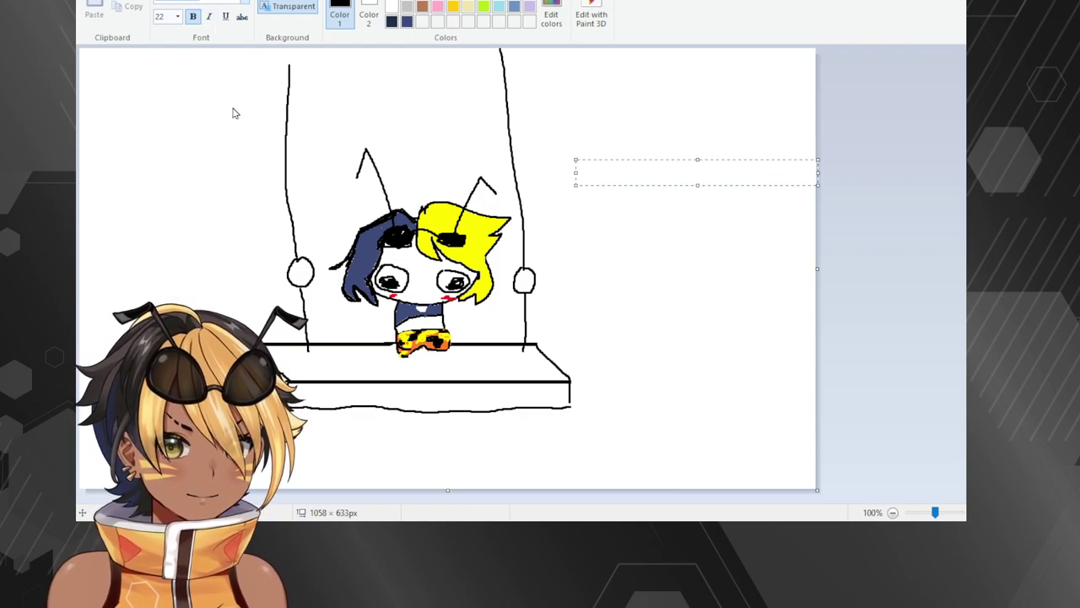
type("D")
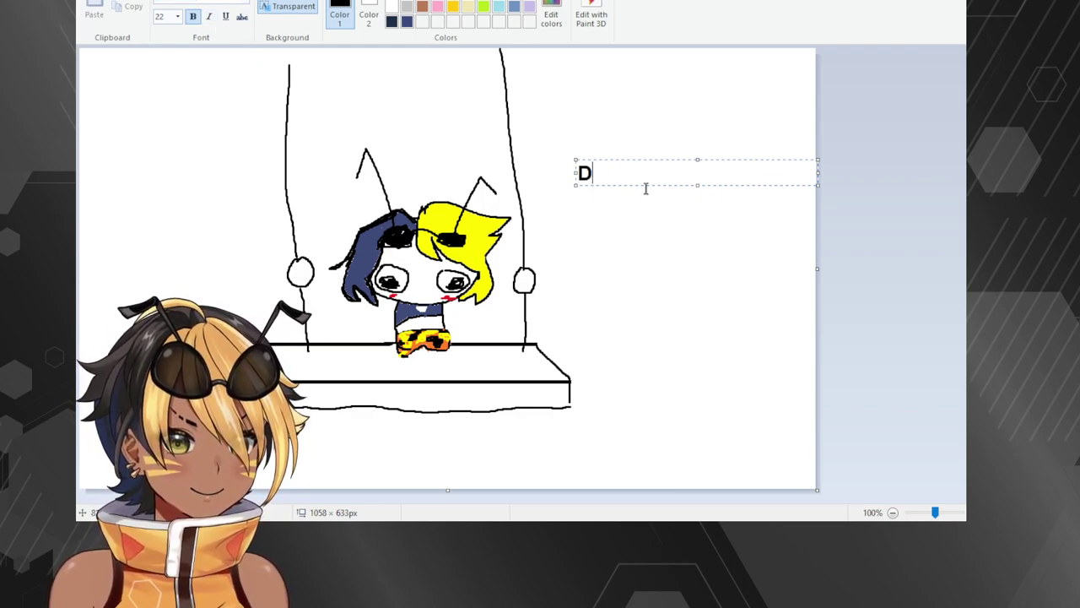
type("SDAS")
key("ctrl+a")
key("BackSpace")
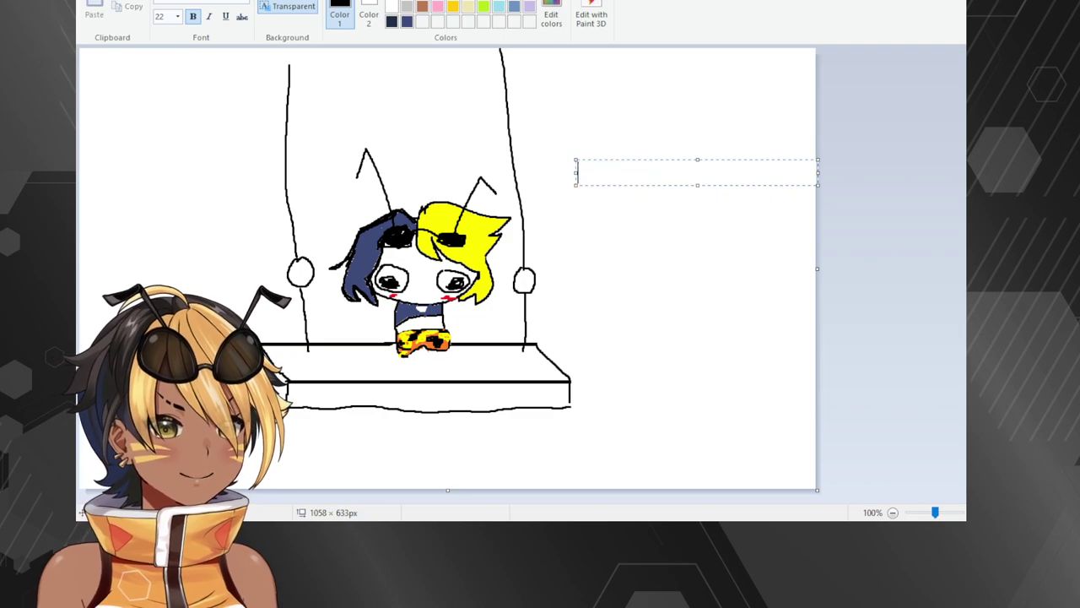
Turn off bold for the caption text and set its font size to 11, using sample text in a resized box.
left_click(191, 20)
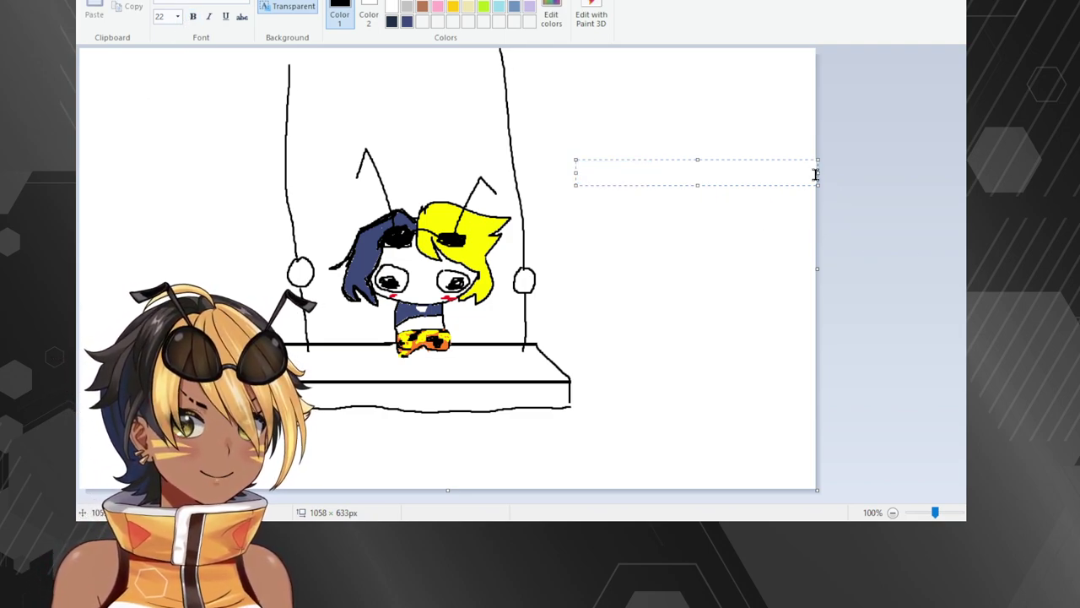
left_click_drag(815, 173, 761, 228)
type("AFD")
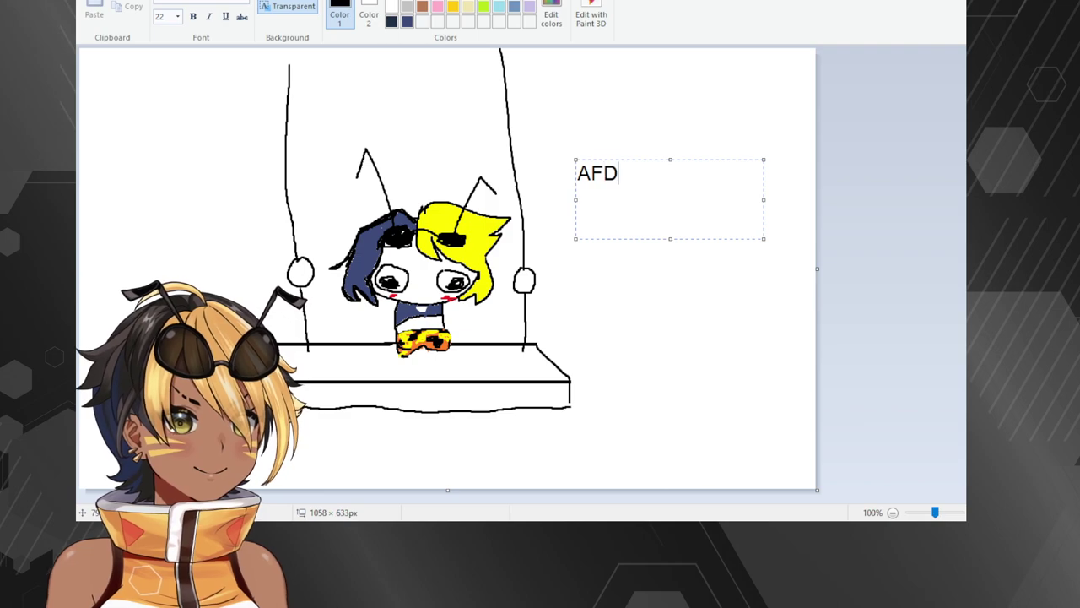
key("ctrl+a")
left_click(160, 16)
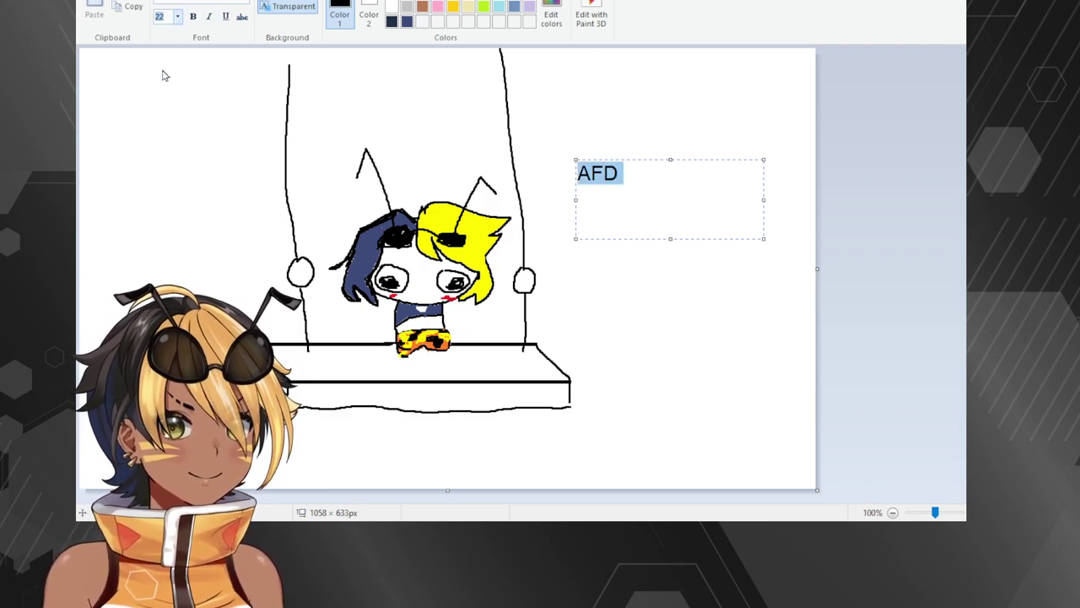
type("11")
key("Return")
type("FDSF")
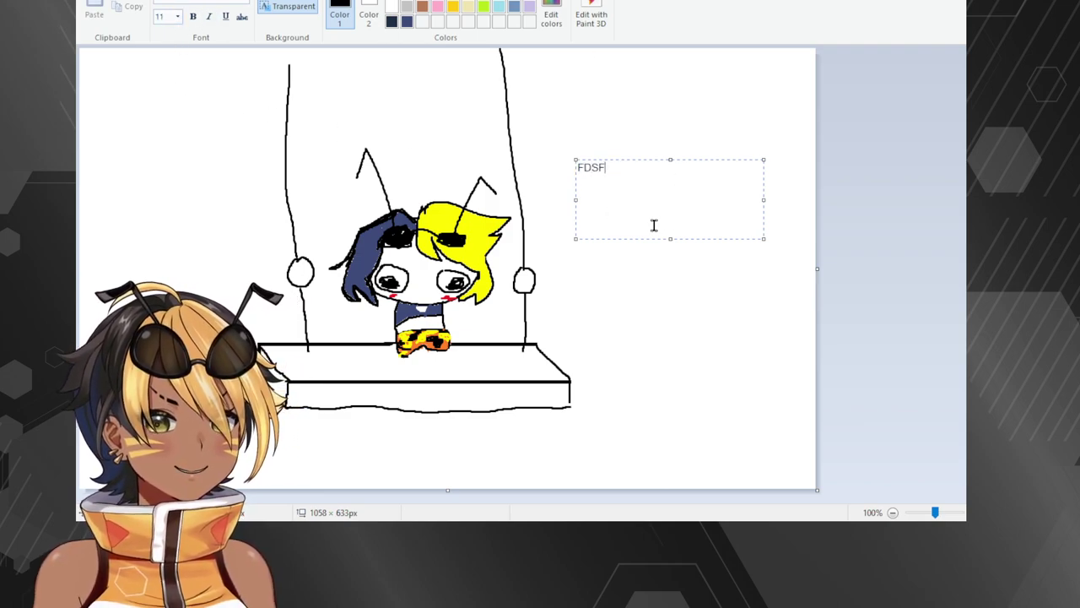
key("BackSpace")
key("BackSpace")
key("BackSpace")
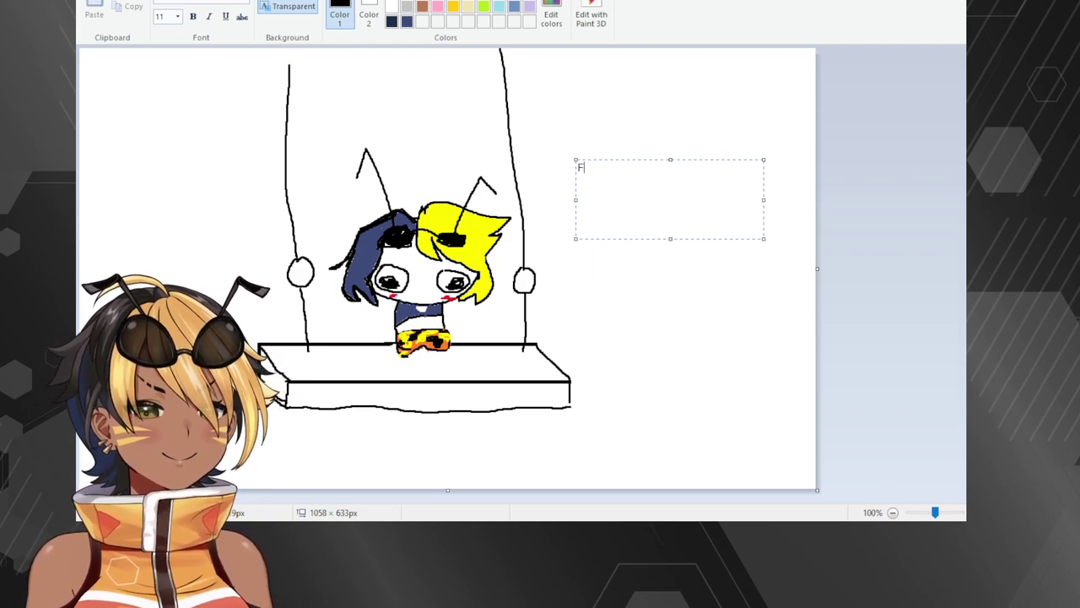
type("asd")
key("BackSpace")
key("BackSpace")
key("BackSpace")
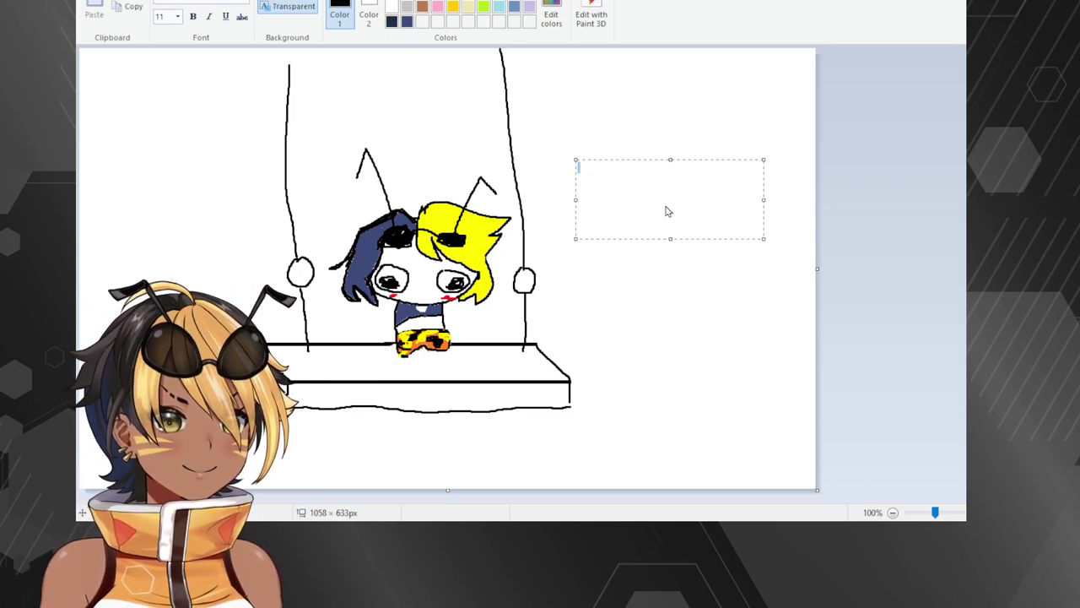
left_click(169, 0)
left_click(206, 0)
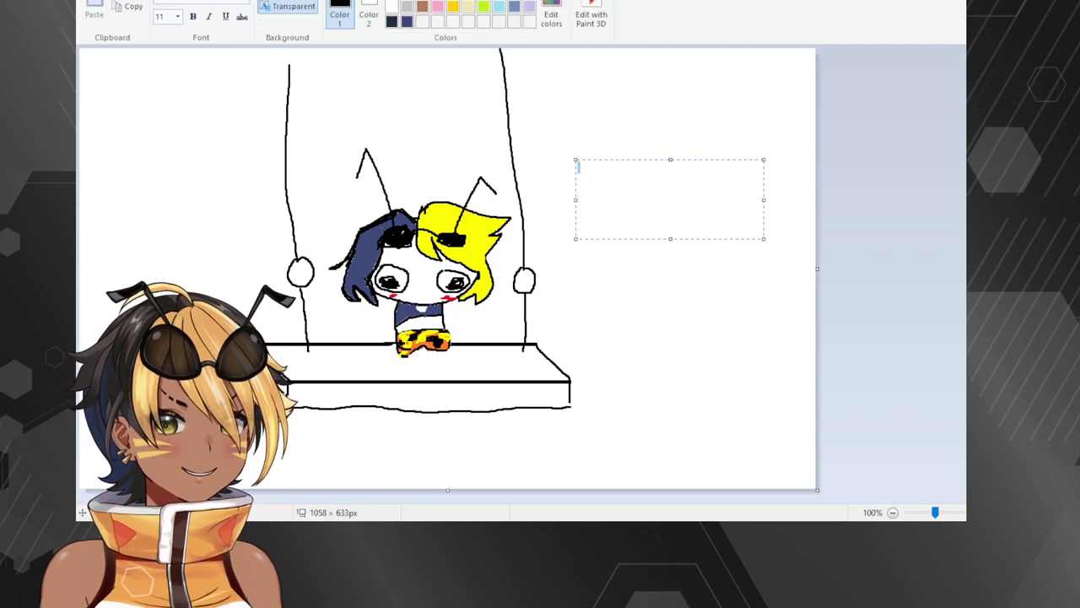
left_click(134, 0)
key("alt+x")
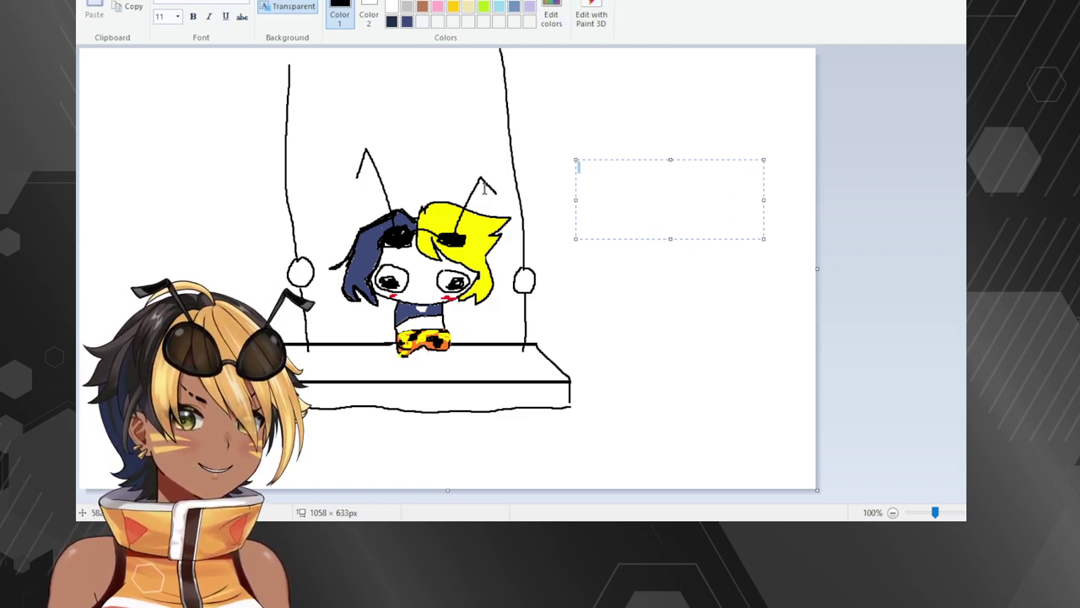
type("fdsfa")
key("BackSpace")
key("BackSpace")
key("BackSpace")
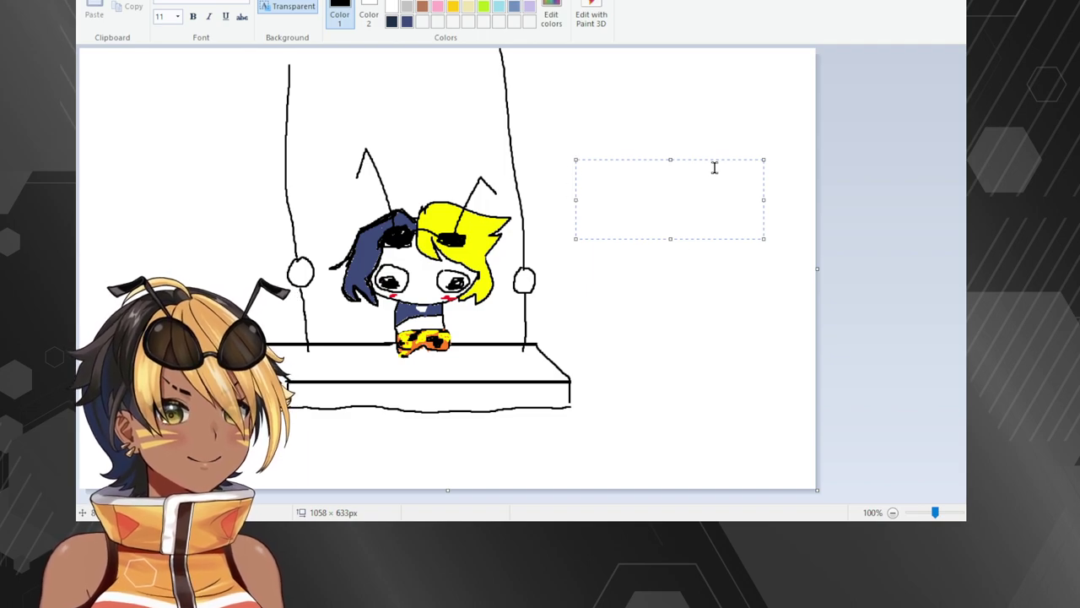
Replace the empty text box with a new one right of the swing and enter "ur on that".
left_click(641, 192)
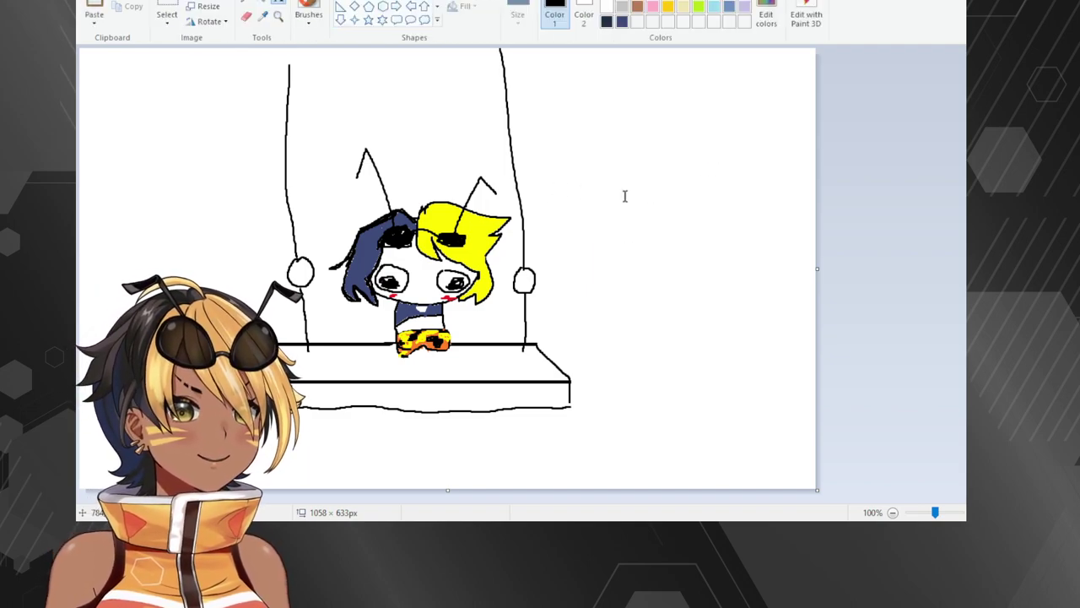
left_click(600, 185)
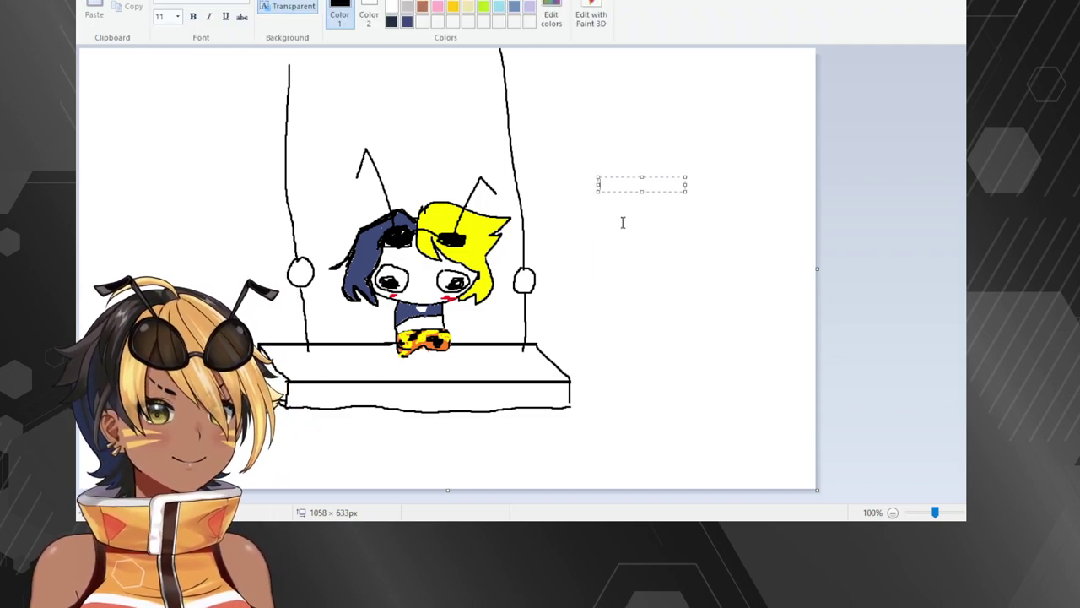
type("uyr on that")
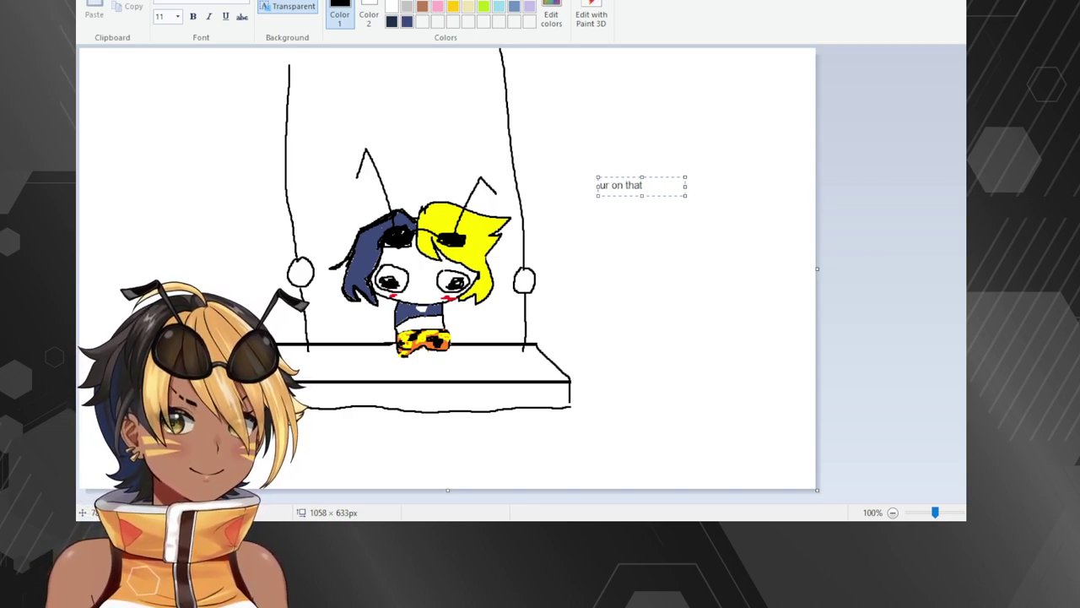
Continue the caption below "ur on that" with "grindset but im on that playset....".
key("Return")
type("gru")
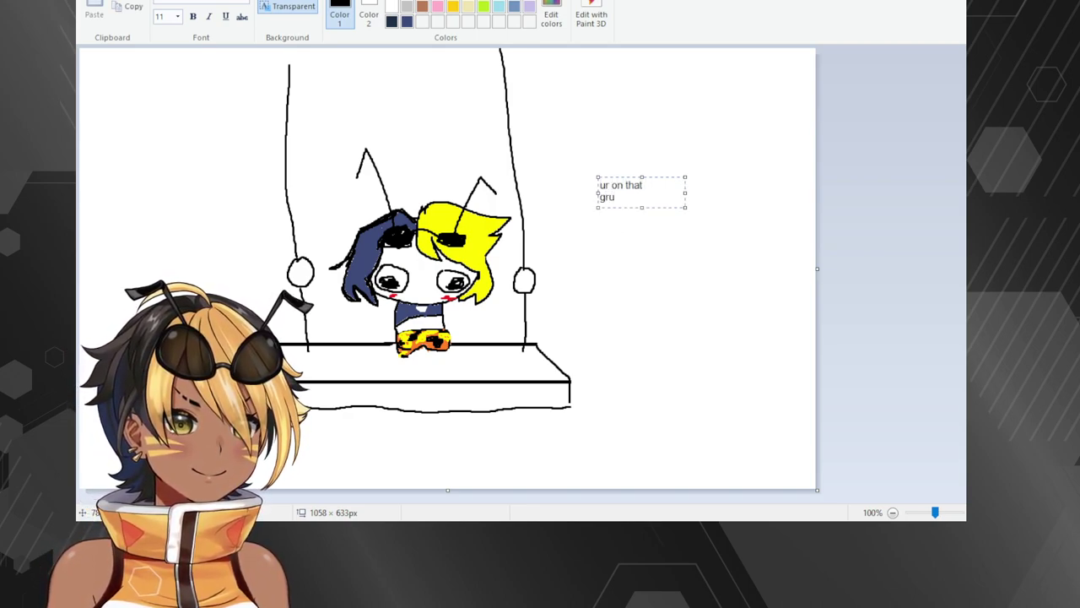
key("BackSpace")
type("u")
key("BackSpace")
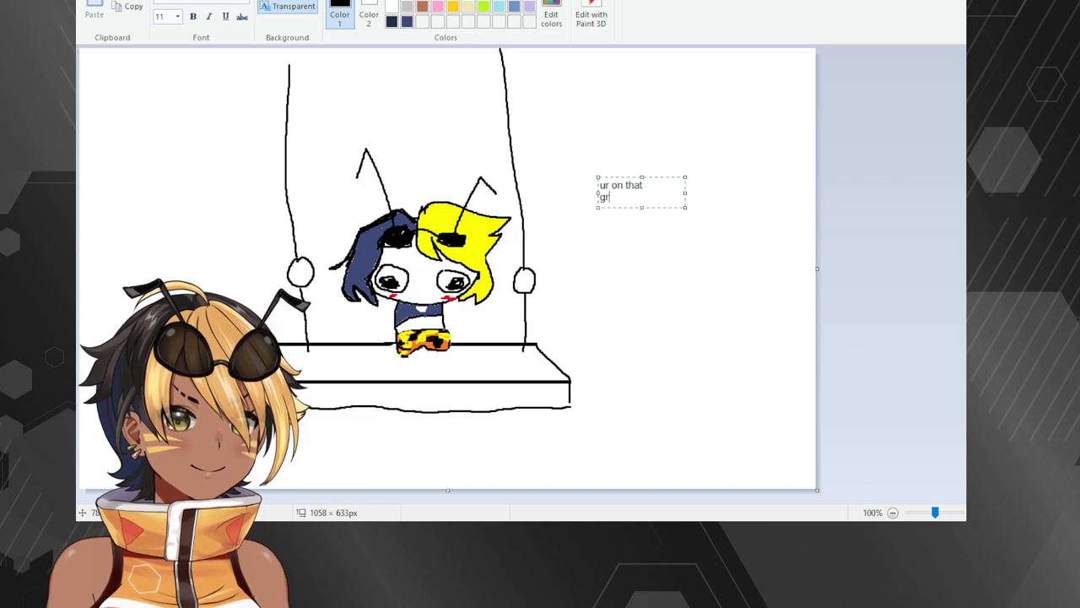
type("und")
key("BackSpace")
key("BackSpace")
key("BackSpace")
type("un")
key("BackSpace")
key("BackSpace")
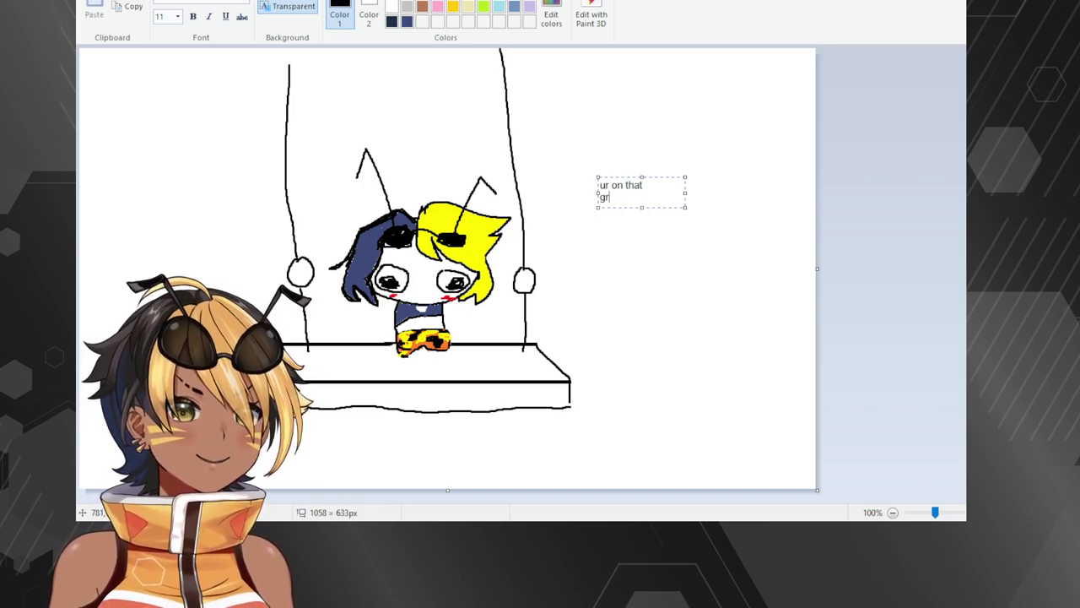
type("inds")
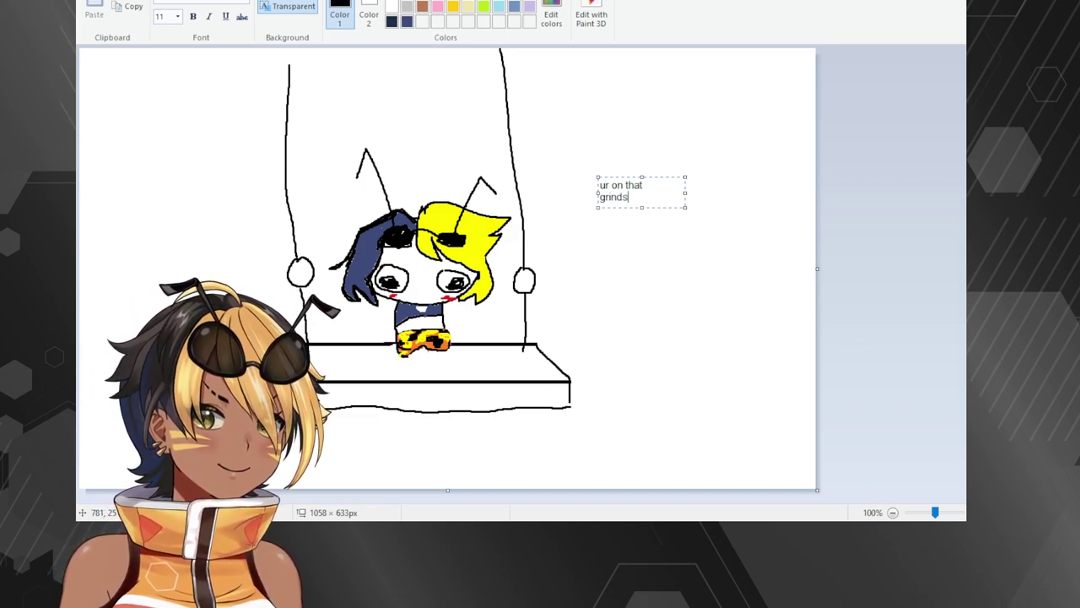
type("et but im o")
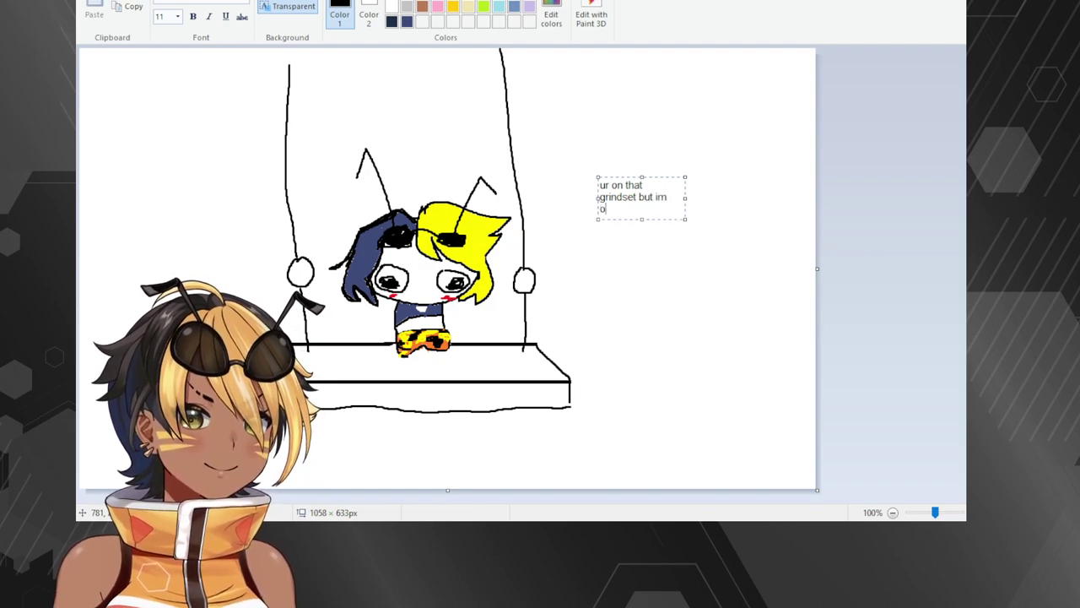
type("n that plays")
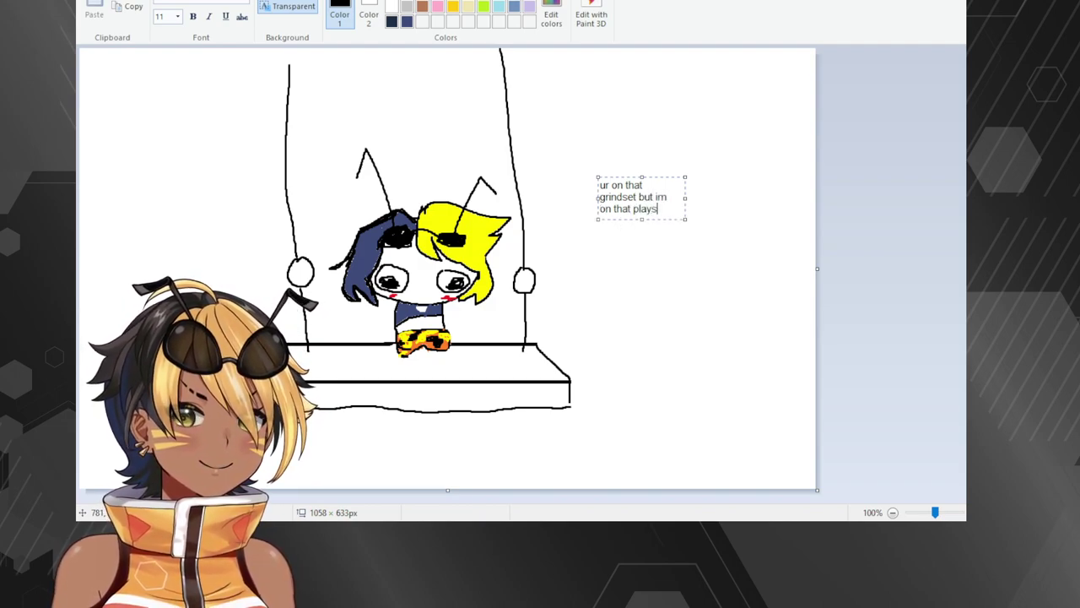
type("et...")
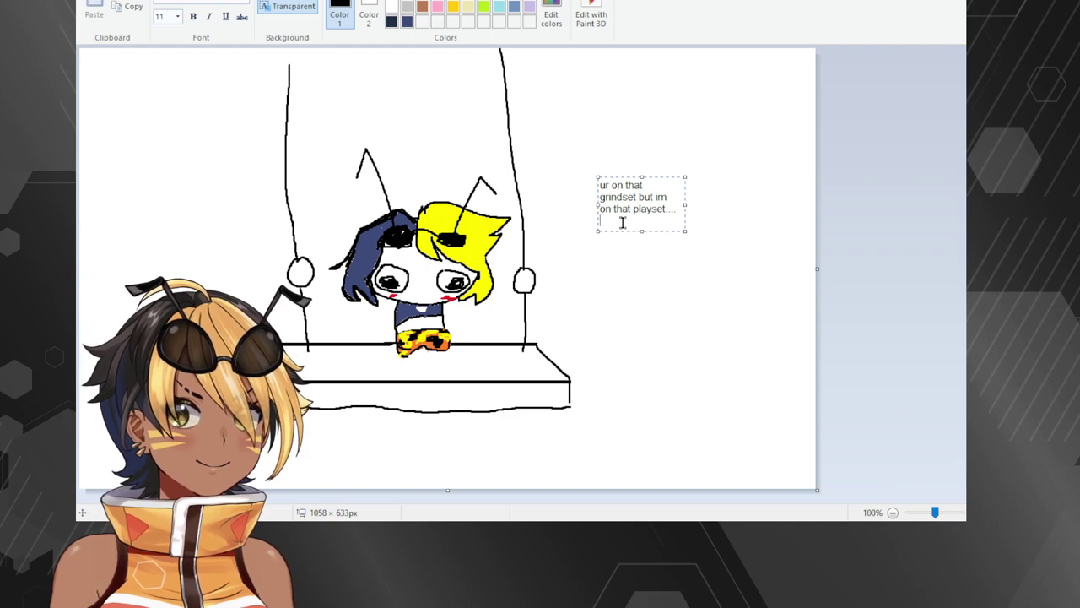
Leave a few blank lines below the first sentence and add "and guess what" to the caption.
key("Return")
key("Return")
key("Return")
key("Return")
type("and")
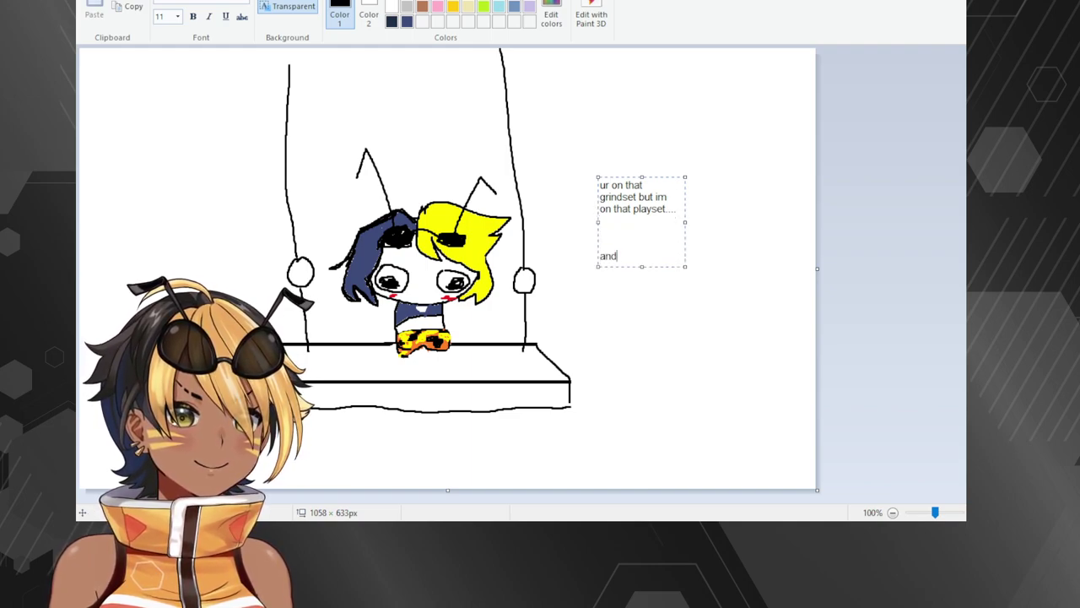
type(" ge")
key("BackSpace")
key("BackSpace")
type("soon")
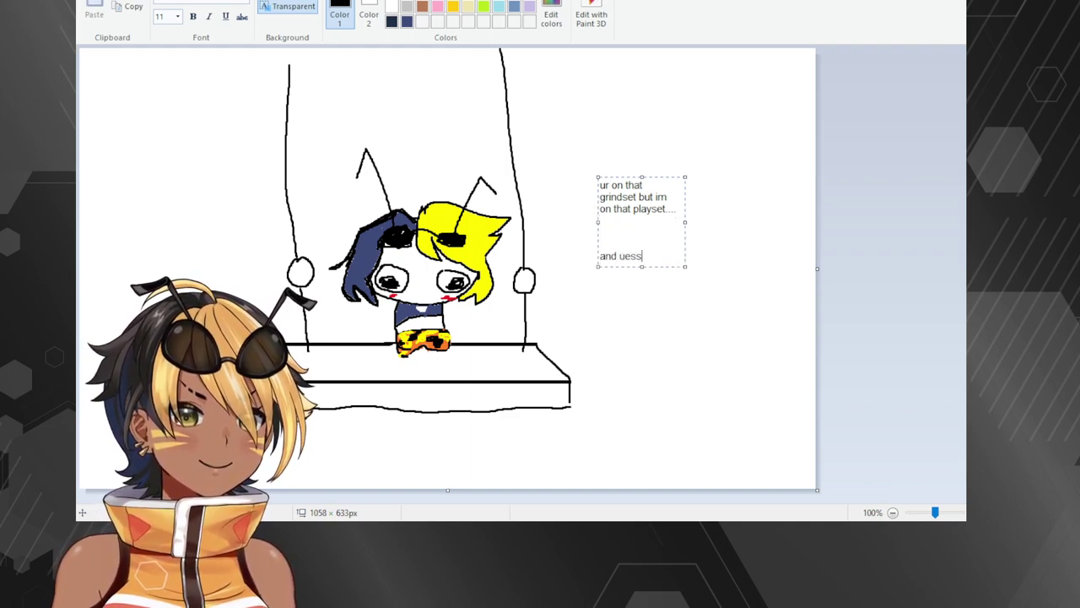
key("BackSpace")
key("BackSpace")
key("BackSpace")
key("BackSpace")
type("hg")
key("BackSpace")
key("BackSpace")
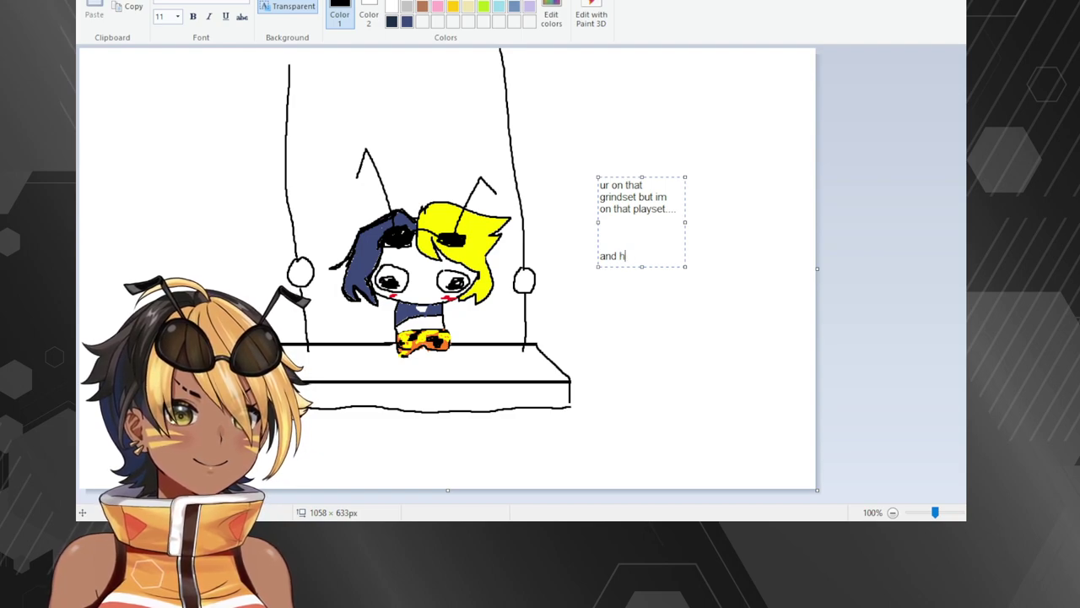
type("guess w")
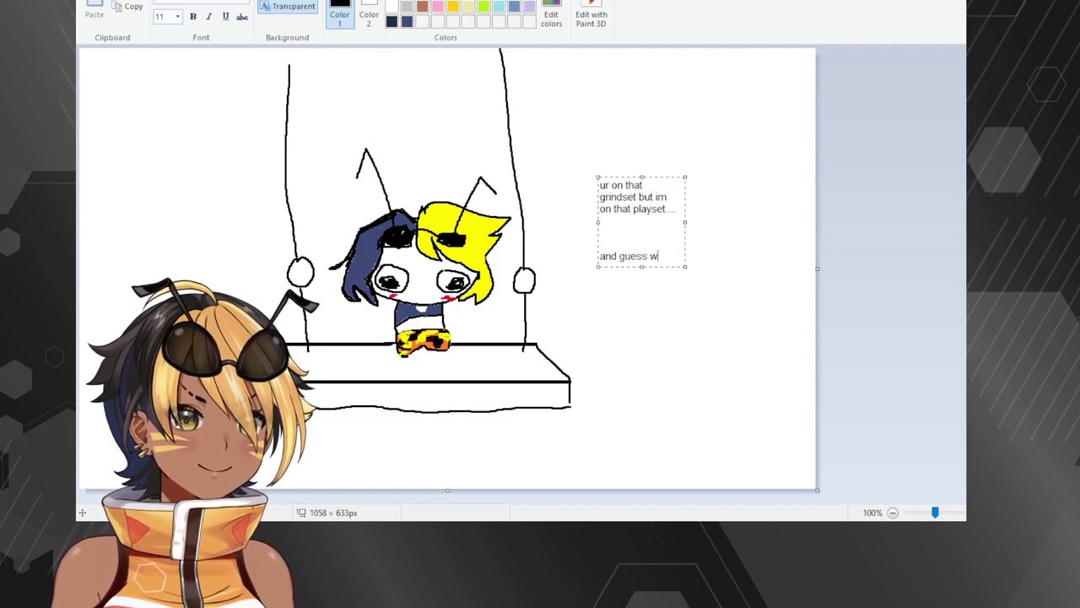
type("hat")
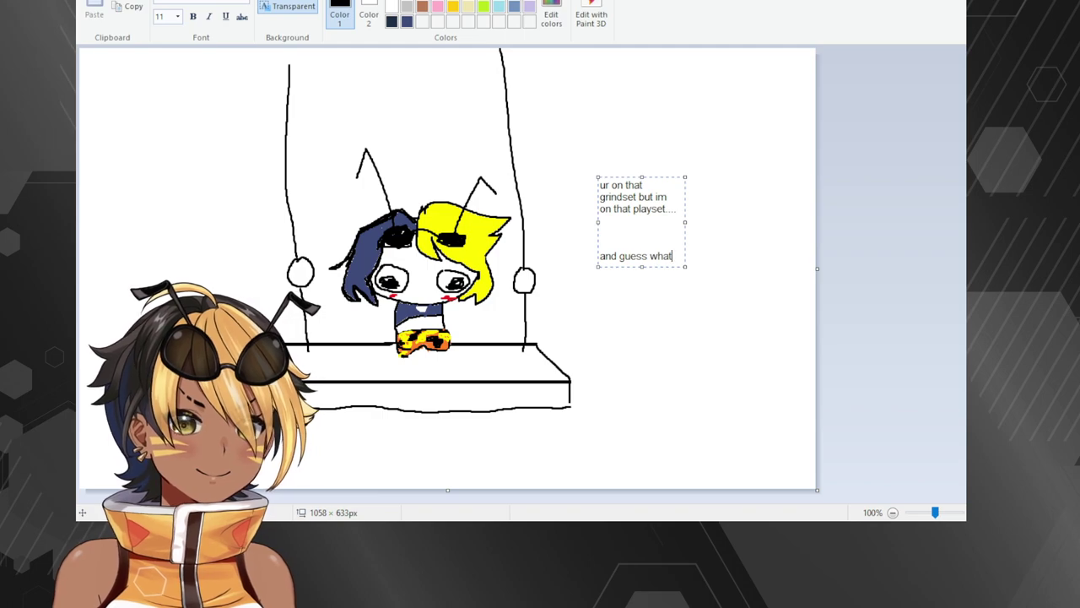
End the "and guess what" line with a question mark.
type("...")
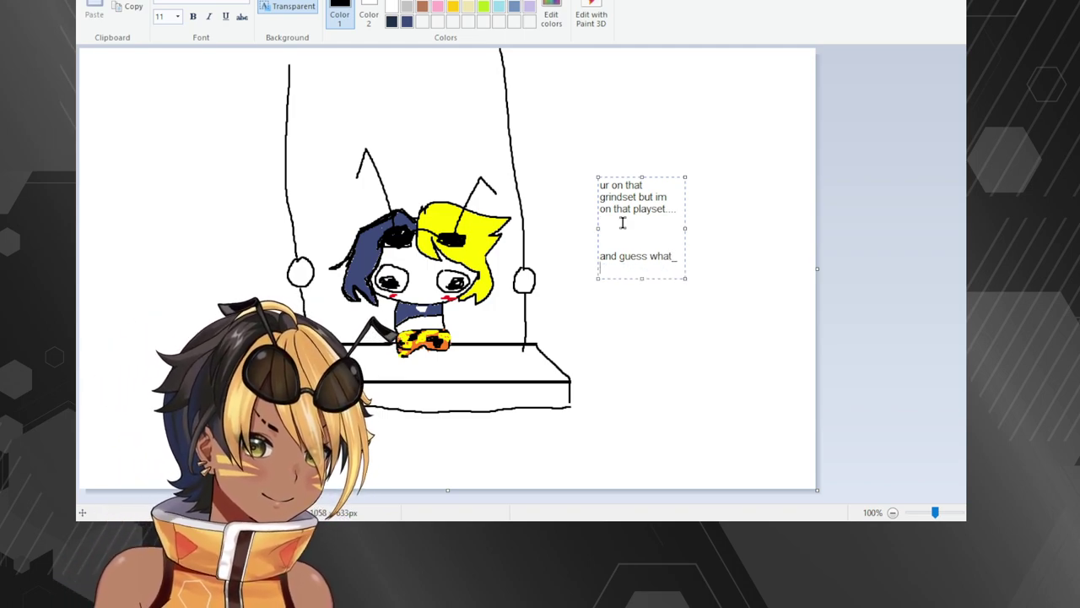
key("BackSpace")
key("BackSpace")
key("BackSpace")
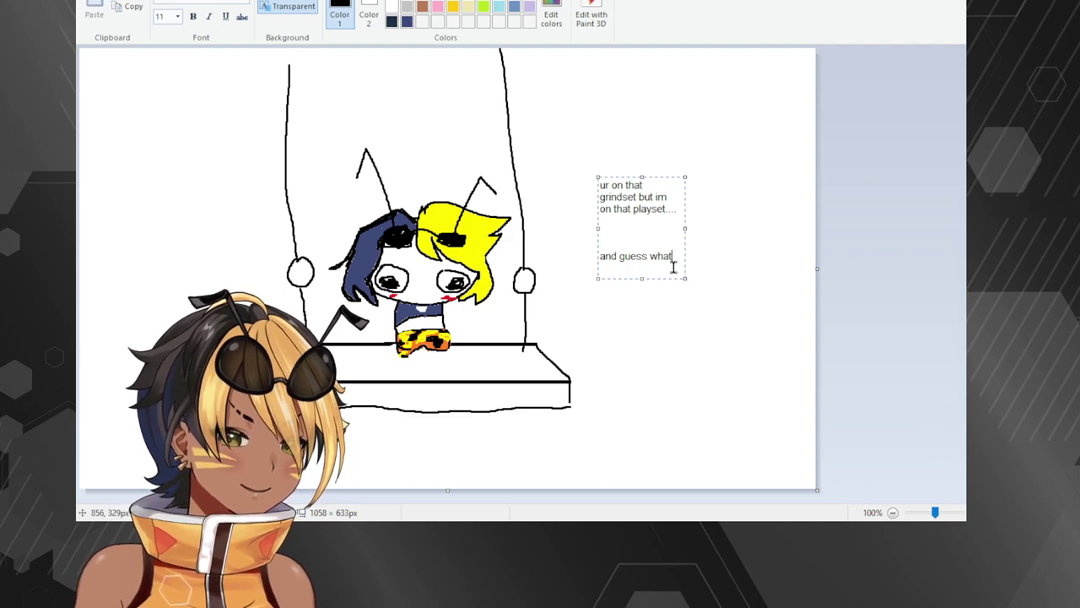
type("?")
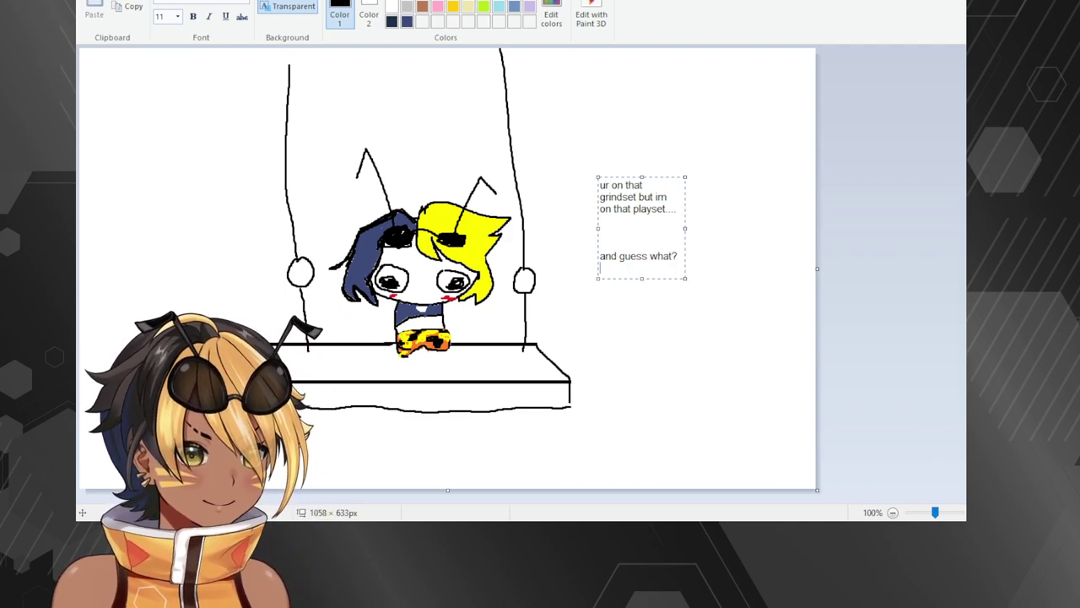
Add "weeee" as the caption's last line, separated from the question by blank lines.
key("Return")
key("Return")
key("Return")
type("qwee")
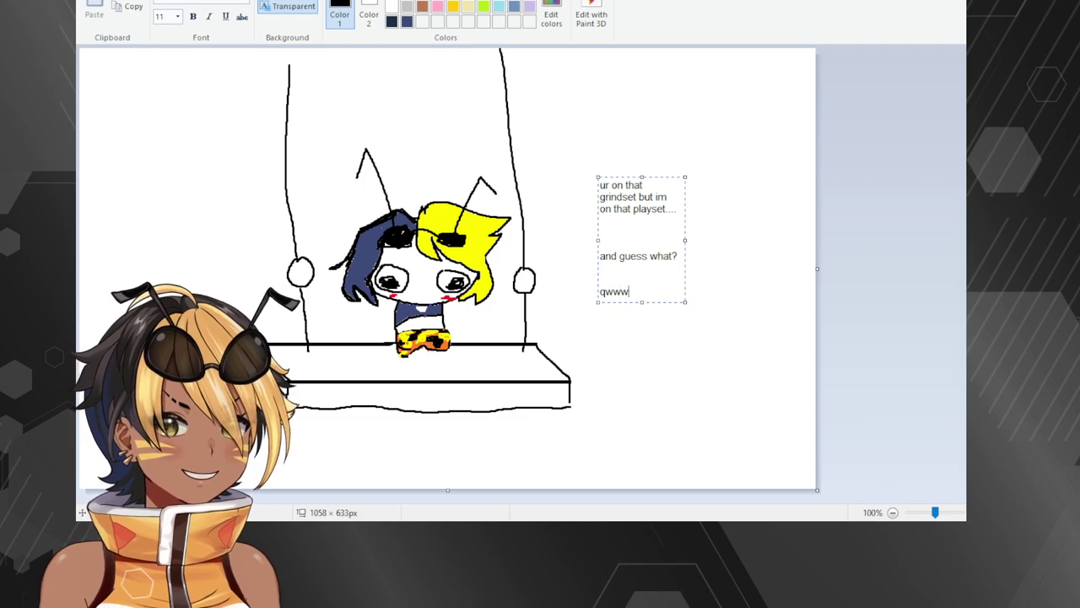
key("BackSpace")
key("BackSpace")
key("BackSpace")
key("BackSpace")
type("weeee")
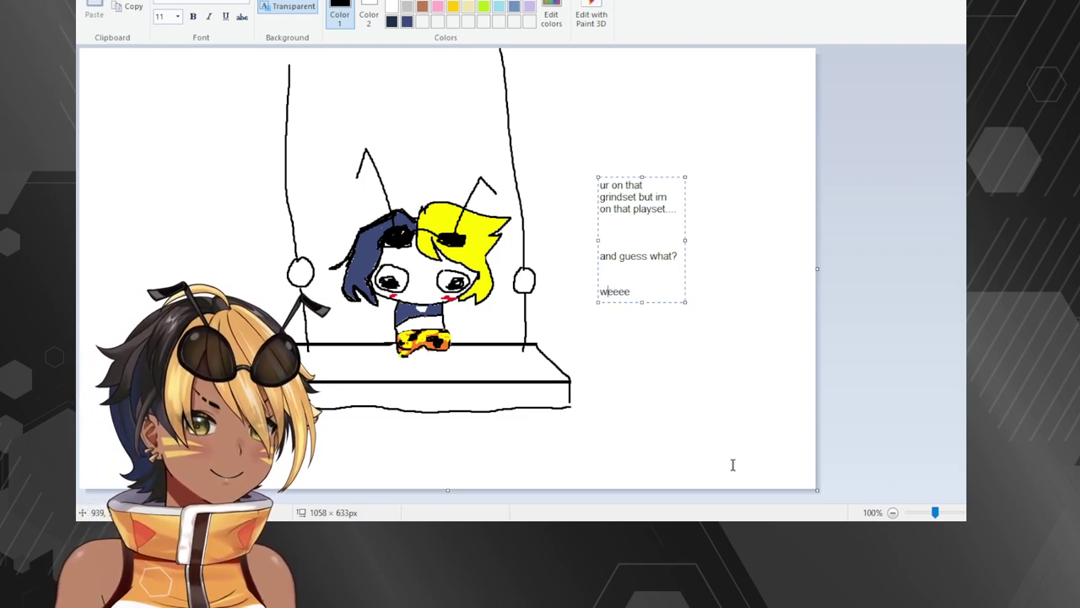
Indent the "weeee", "grindset but im" and "ur on that" lines with leading spaces to centre them in the text box.
key("Home")
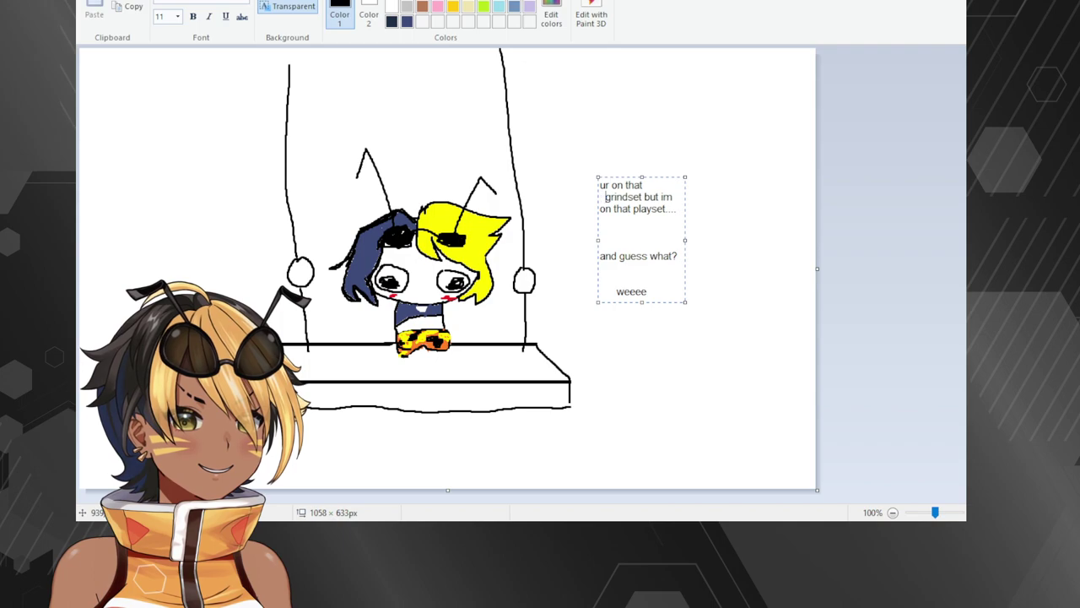
key("Up")
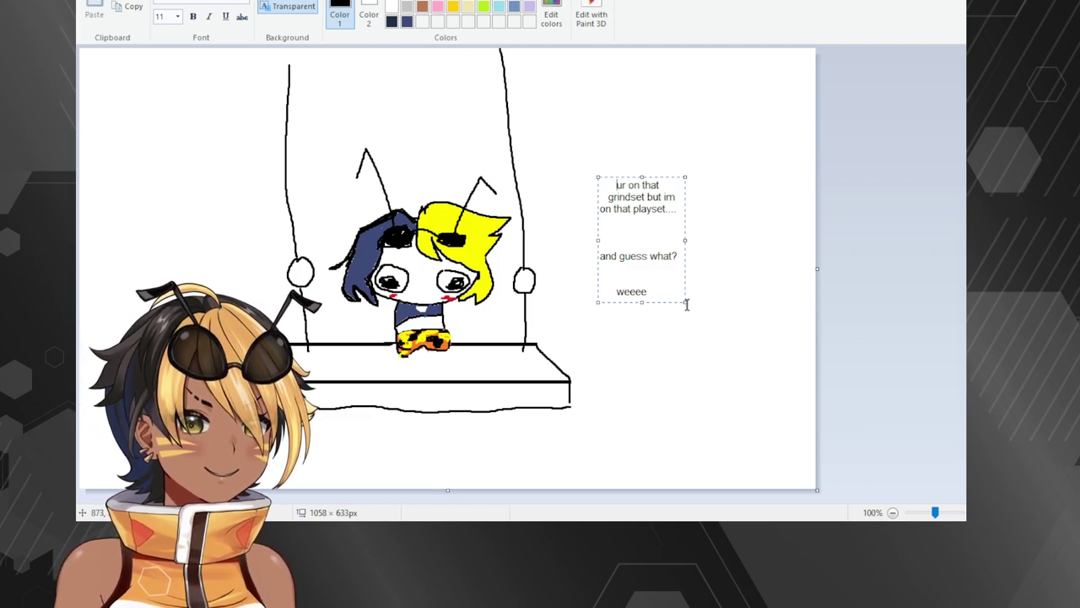
Enlarge the caption's text box and set all of its text to font size 18.
left_click_drag(685, 302, 740, 388)
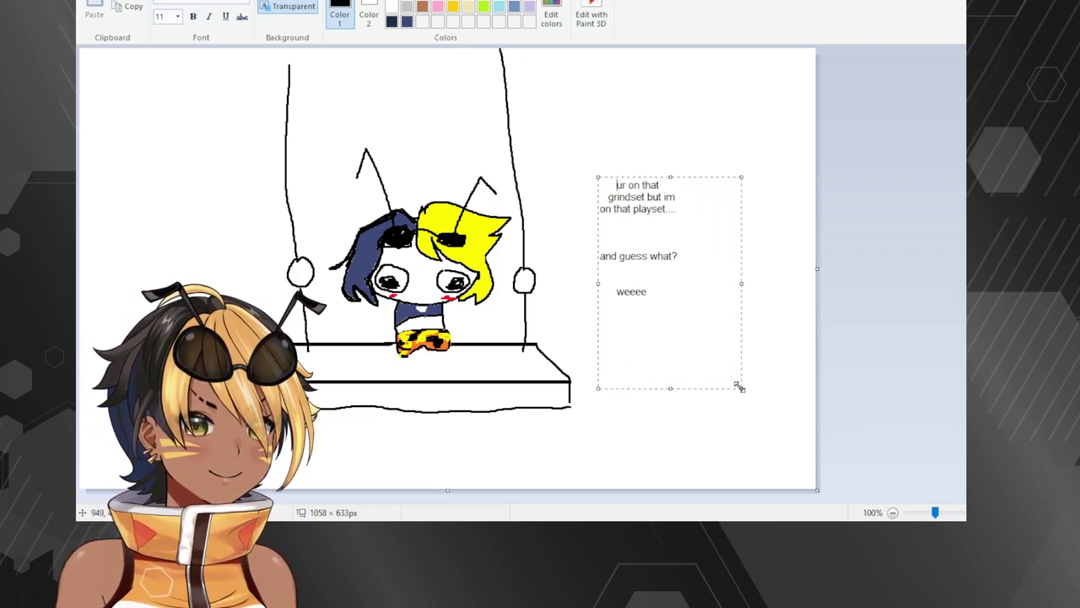
key("ctrl+a")
left_click(178, 18)
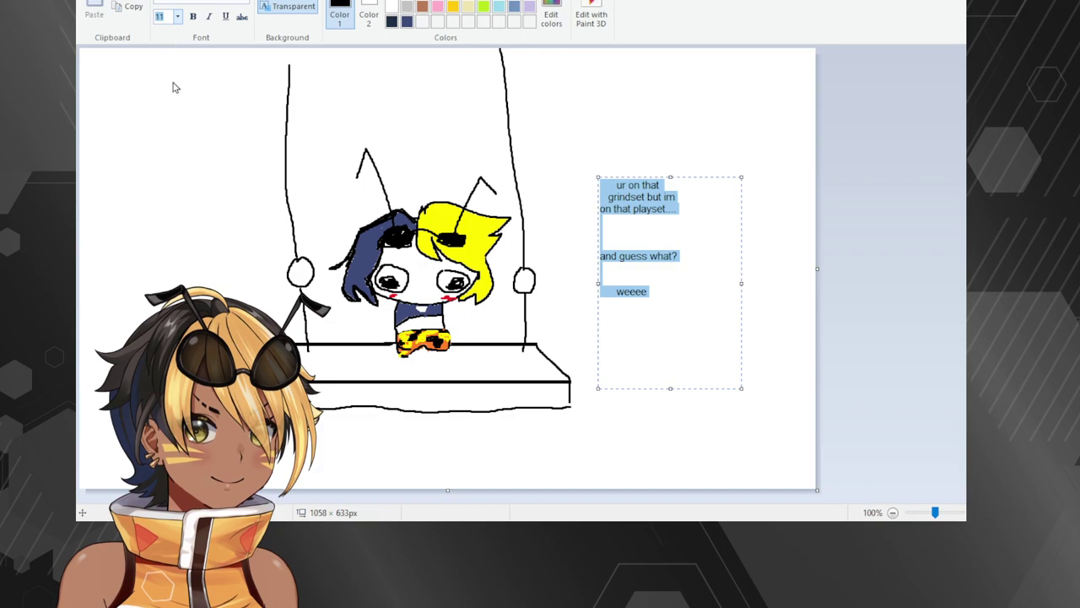
left_click(173, 88)
left_click(178, 17)
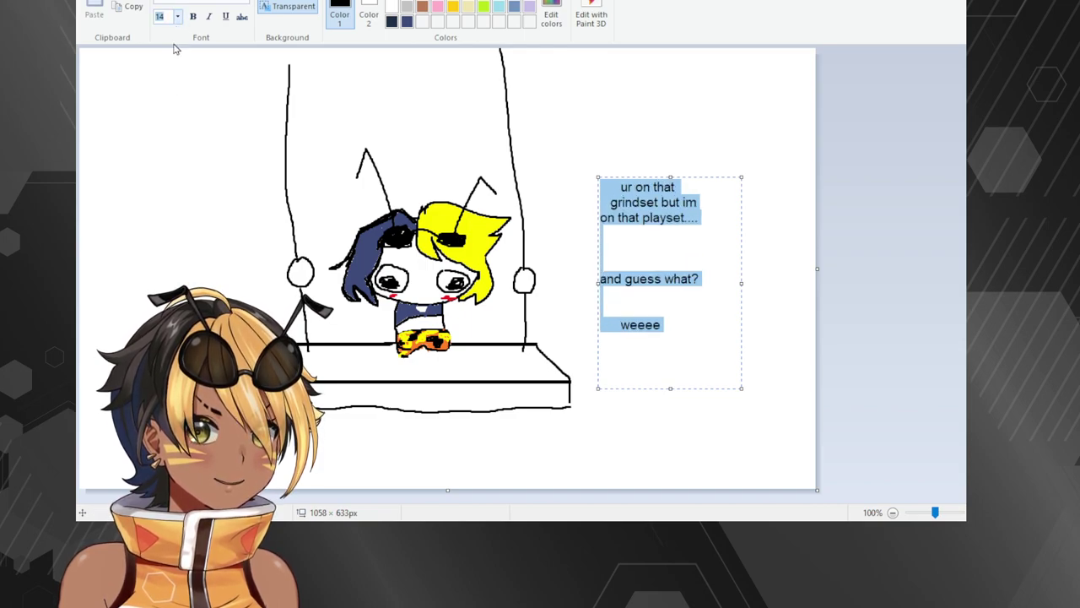
left_click(173, 126)
left_click(179, 17)
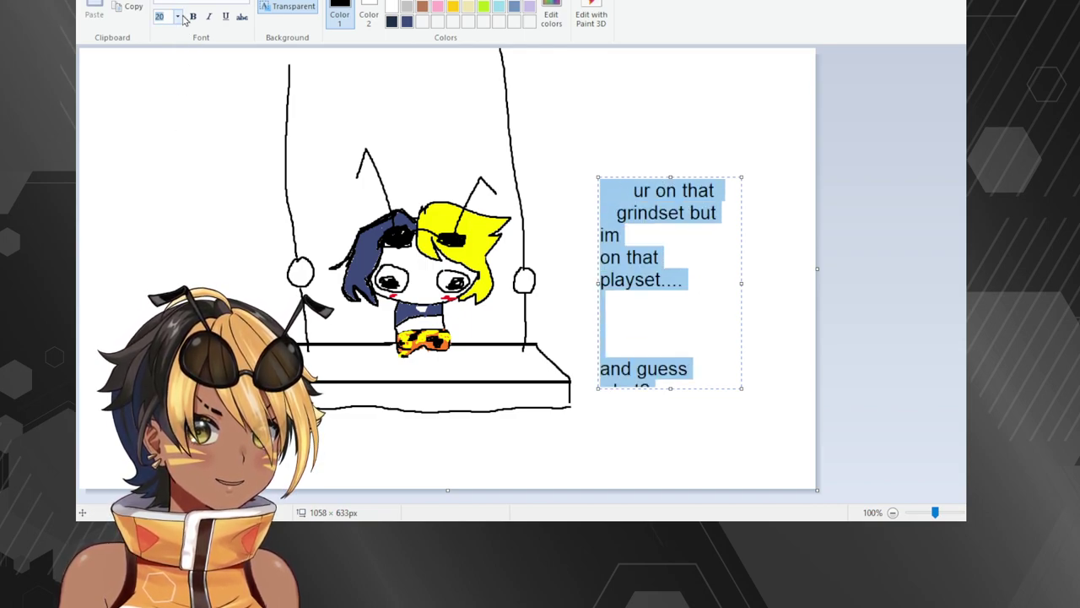
left_click(176, 110)
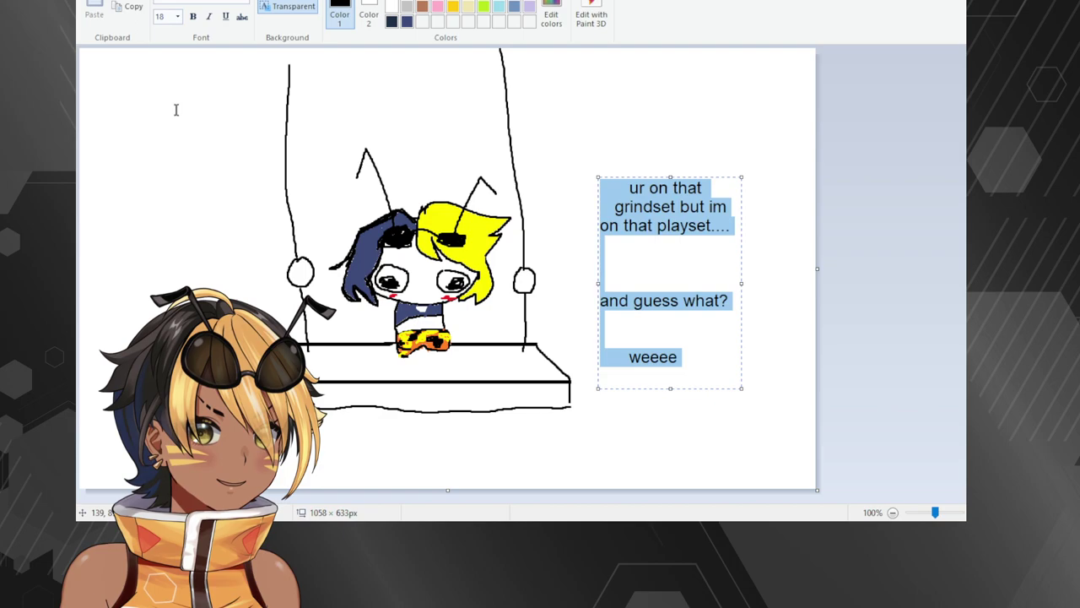
Indent "weeee" further to centre it under the larger lines, move the caption closer to the swing and commit it.
left_click(706, 301)
left_click(616, 357)
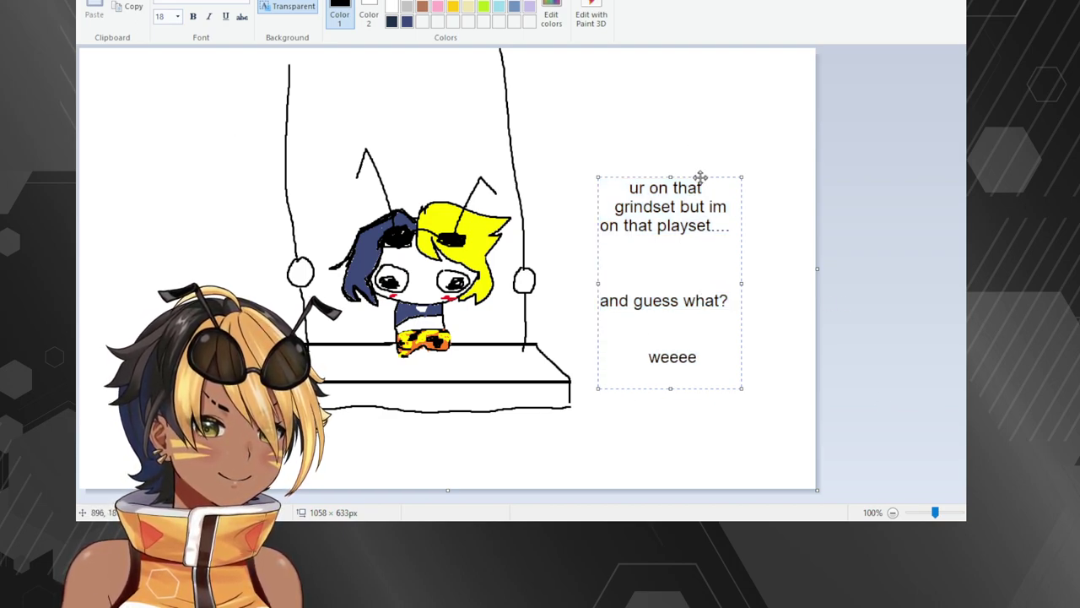
left_click_drag(700, 179, 672, 144)
left_click(566, 246)
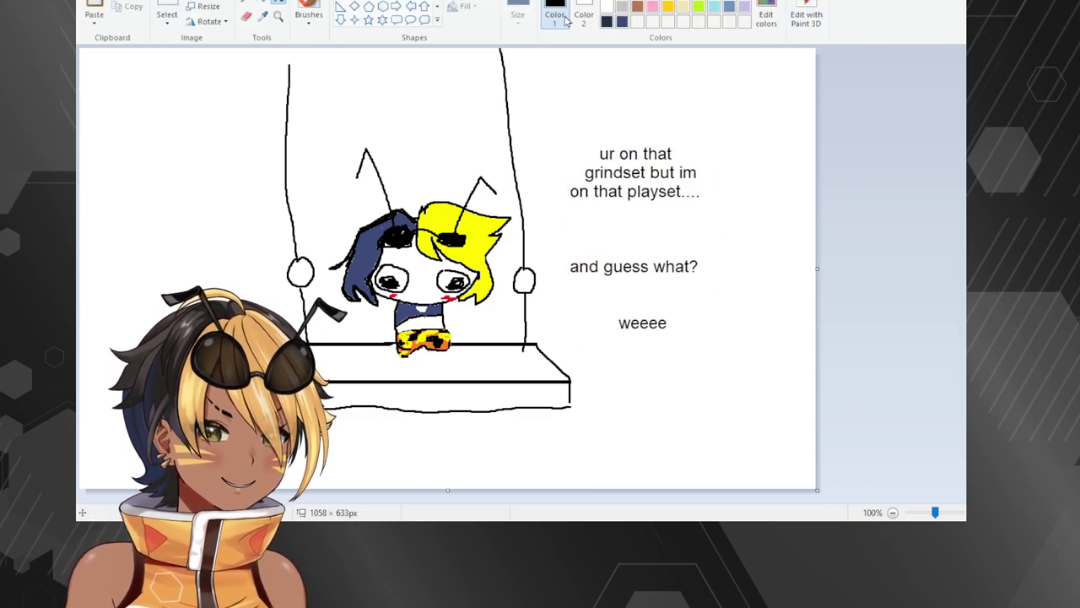
Draw a small red heart with the brush just below "weeee".
left_click(654, 2)
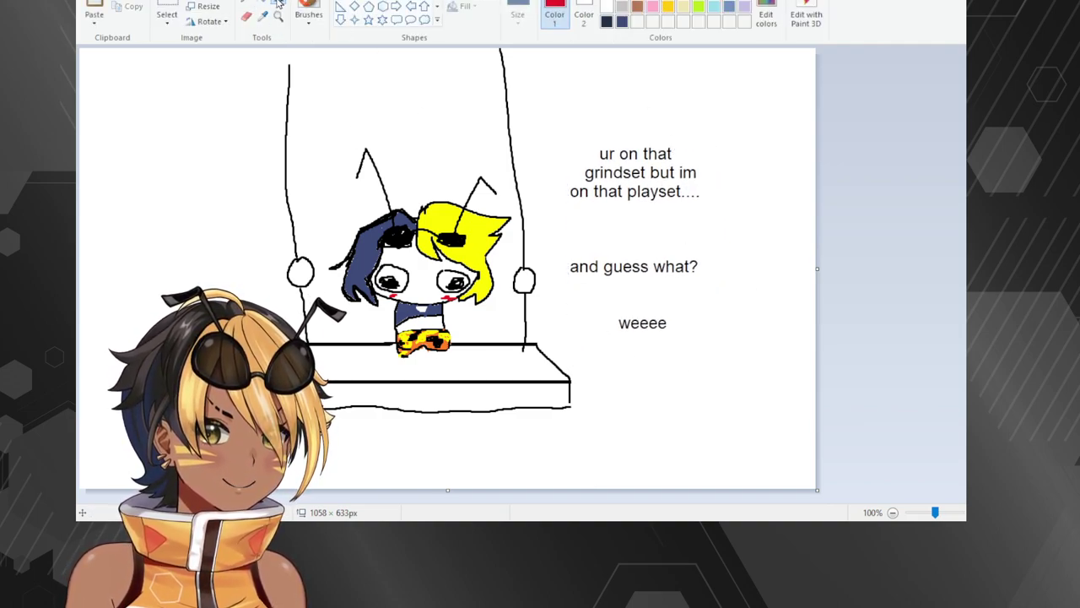
left_click(309, 14)
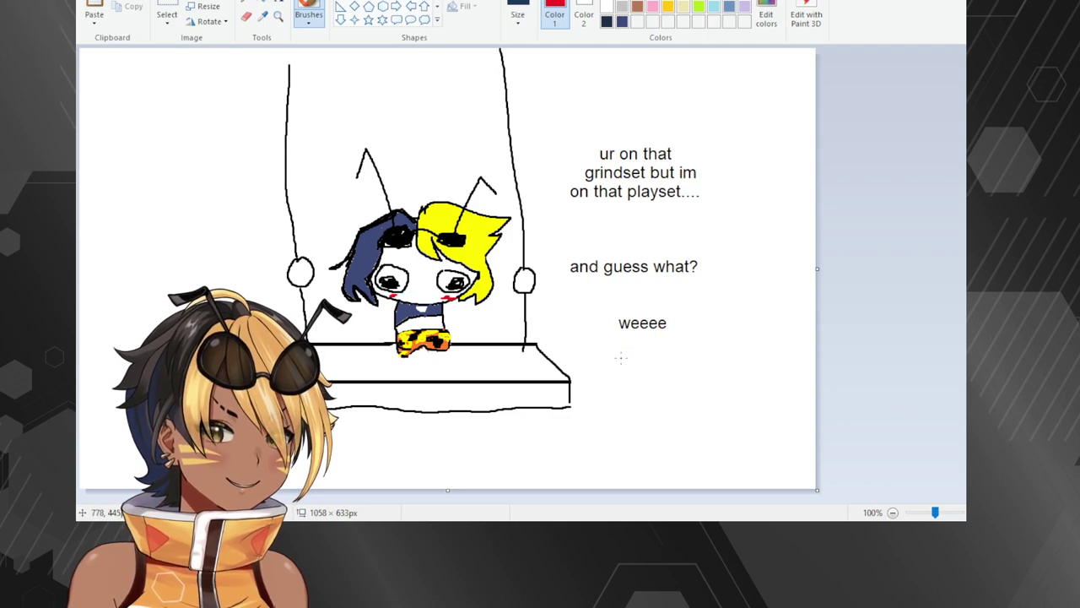
mouse_move(652, 380)
left_mouse_down()
mouse_move(637, 364)
mouse_move(650, 364)
mouse_move(650, 378)
mouse_move(635, 361)
mouse_move(644, 353)
mouse_move(642, 370)
left_mouse_up()
key("ctrl+z")
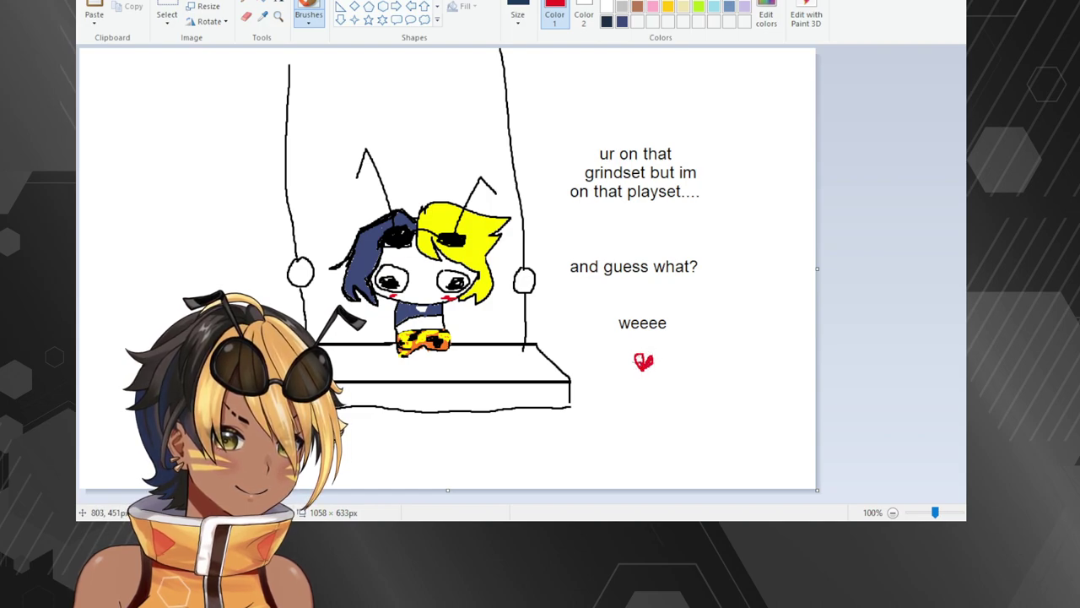
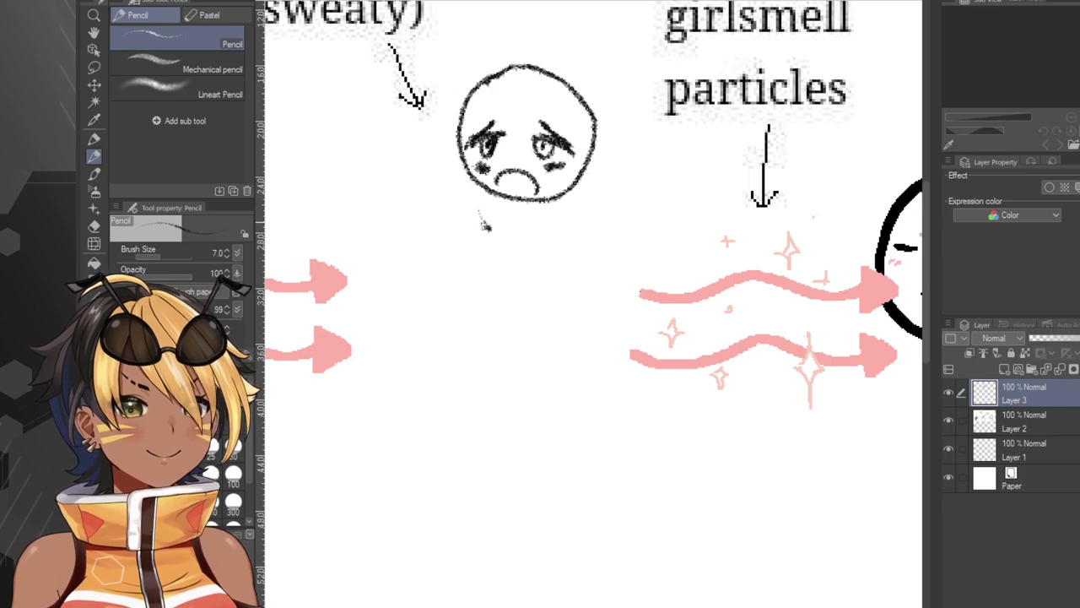
Sketch the cute girl's shoulders beneath her head and a round fist on each side, undoing stray strokes.
key("ctrl+z")
left_click_drag(485, 210, 559, 196)
key("ctrl+z")
mouse_move(488, 211)
left_mouse_down()
mouse_move(557, 217)
mouse_move(489, 217)
mouse_move(566, 199)
left_mouse_up()
key("ctrl+z")
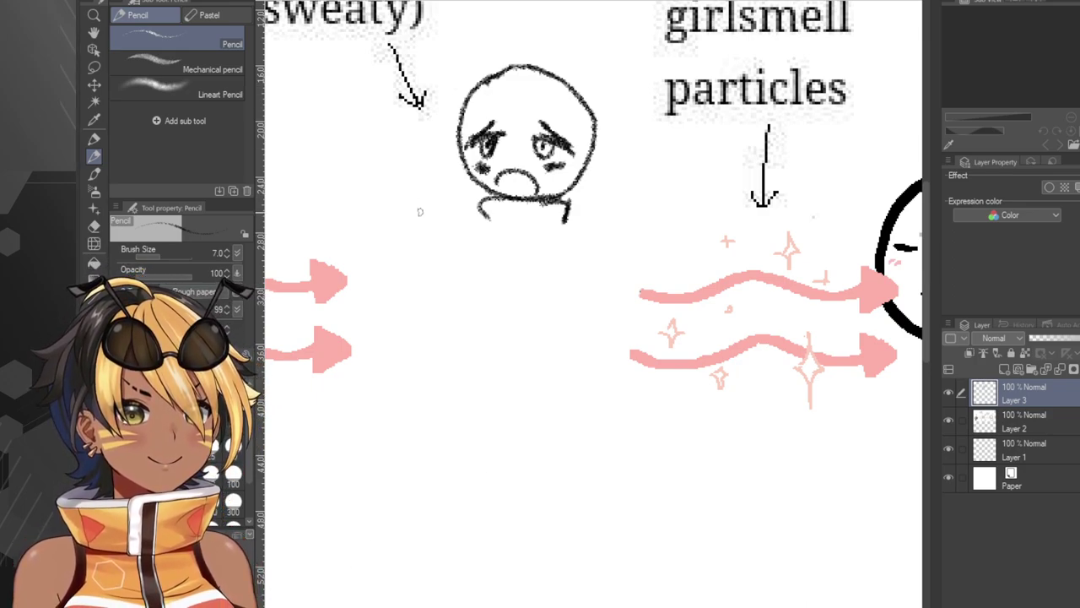
mouse_move(403, 219)
left_mouse_down()
mouse_move(414, 207)
mouse_move(410, 250)
left_mouse_up()
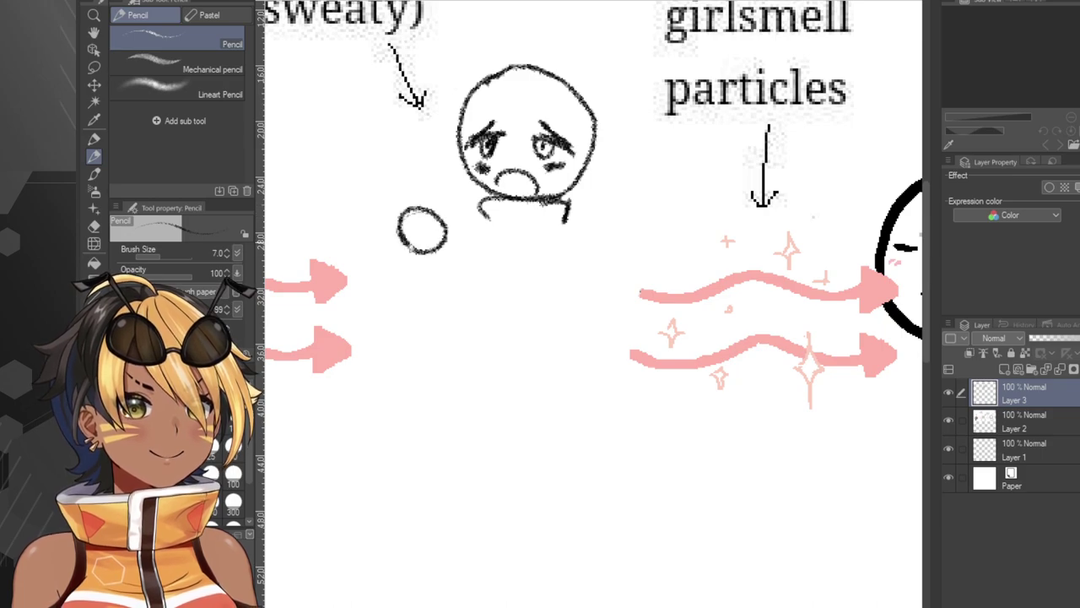
mouse_move(575, 228)
left_mouse_down()
mouse_move(571, 263)
mouse_move(597, 240)
mouse_move(575, 221)
left_mouse_up()
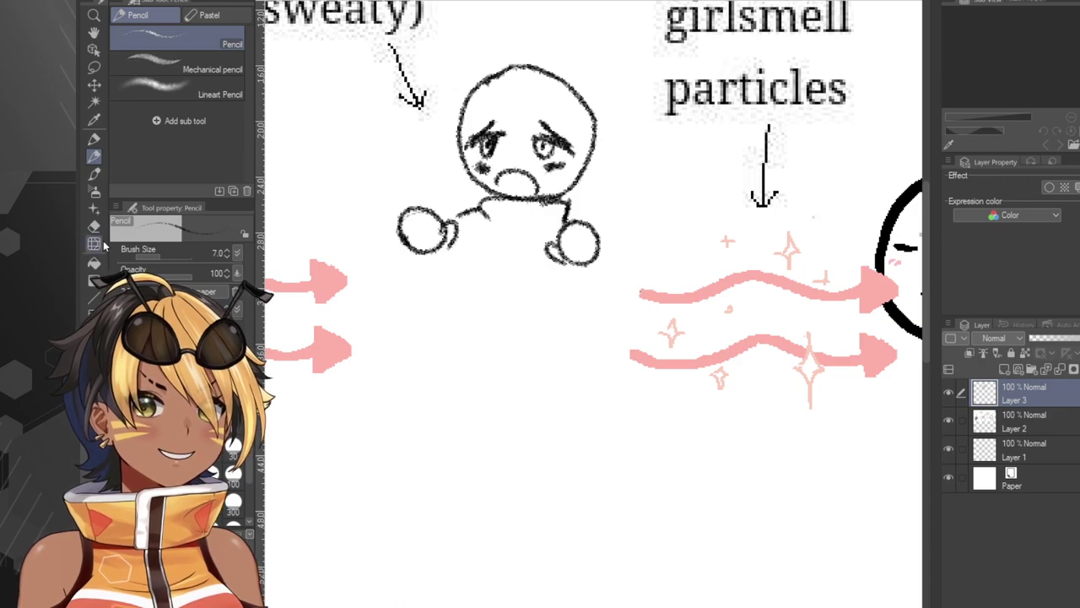
Thin out the girl's eyes with the Rough eraser at size 5, redraw their details in pencil and try a mouth stroke.
left_click(94, 226)
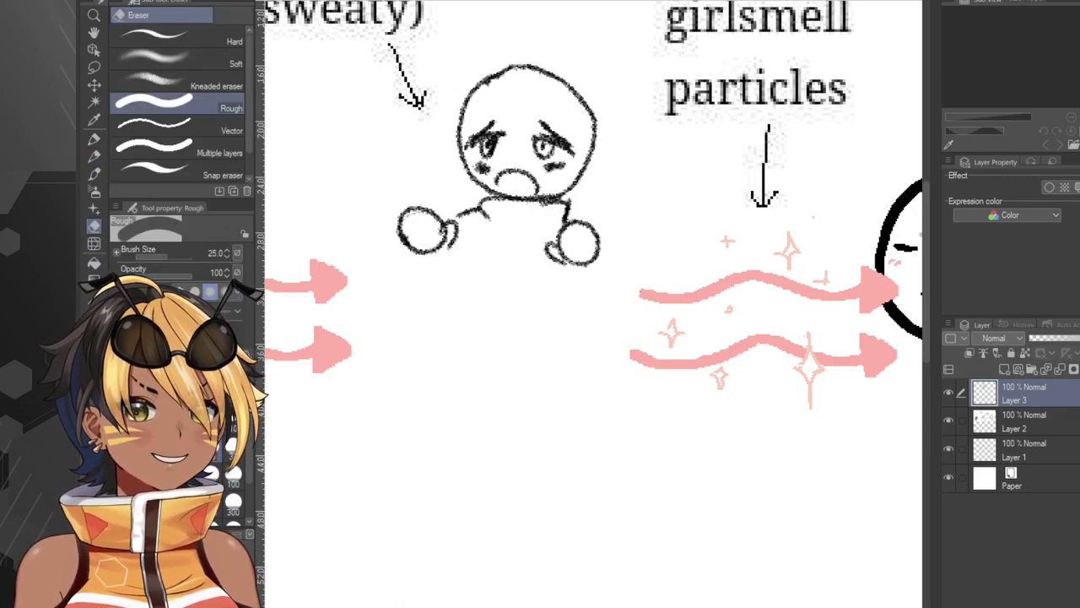
left_click(148, 420)
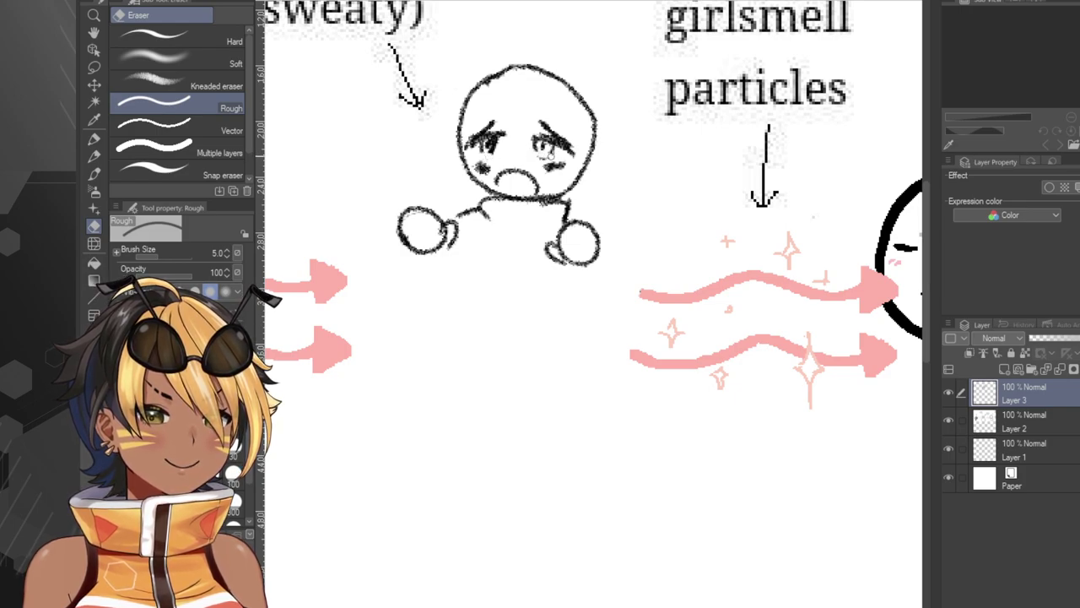
left_click(94, 139)
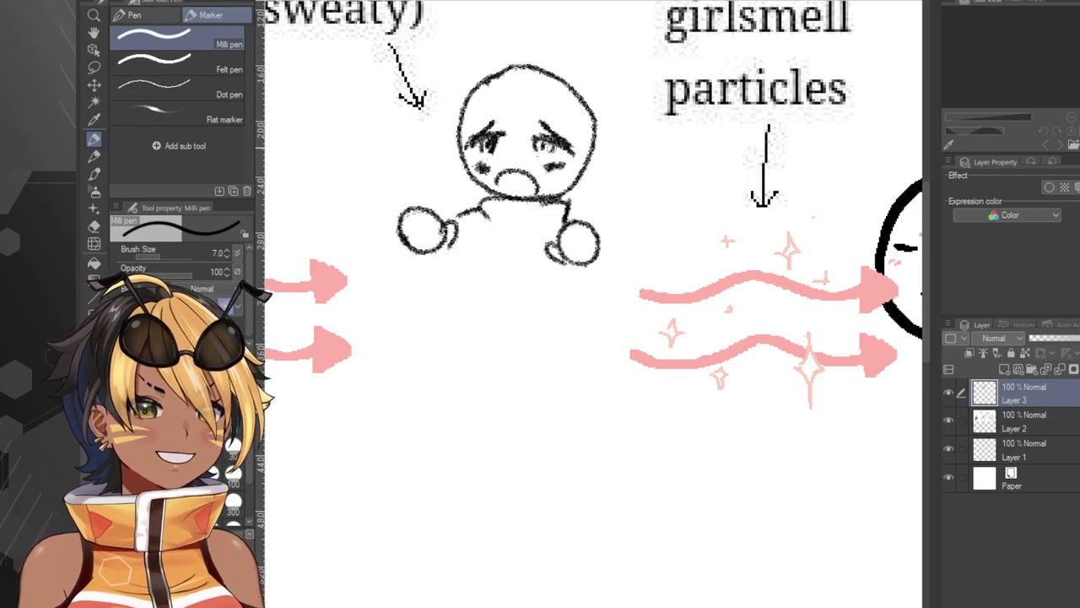
left_click(94, 156)
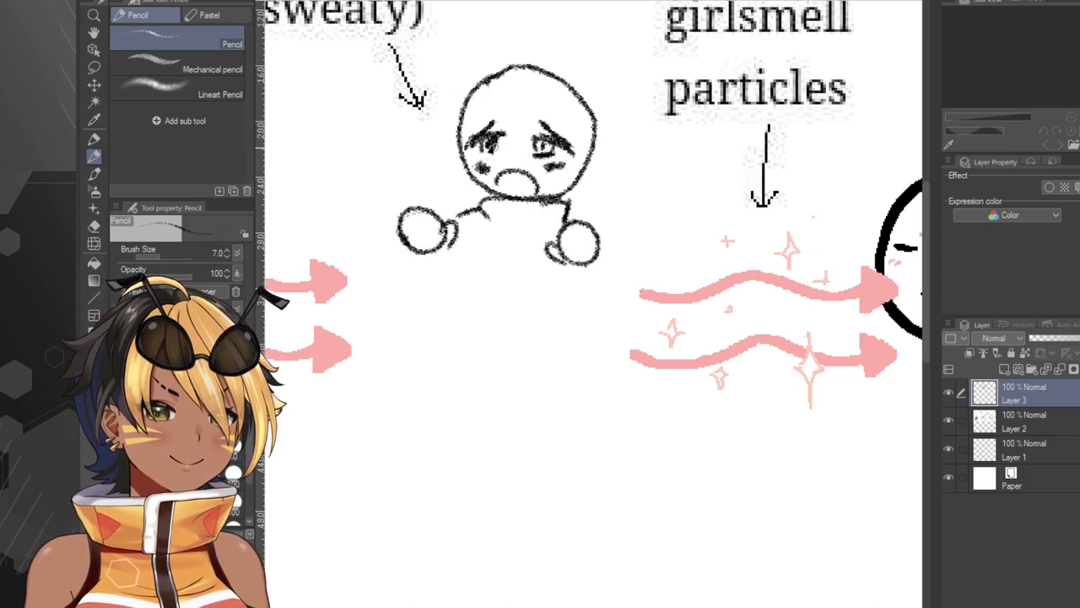
mouse_move(484, 152)
left_mouse_down()
mouse_move(493, 153)
mouse_move(473, 151)
left_mouse_up()
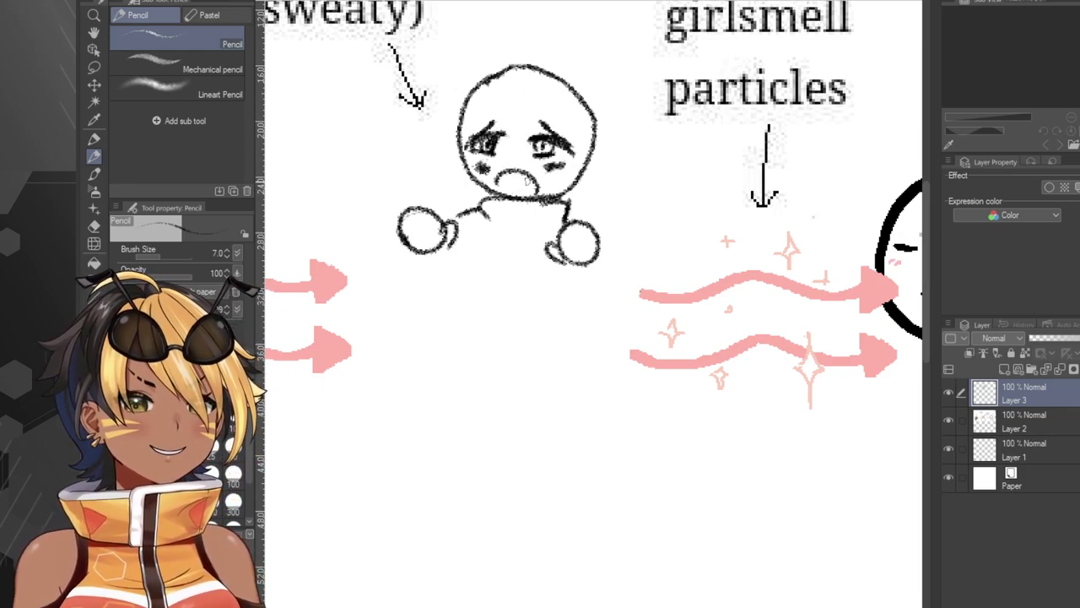
mouse_move(504, 185)
left_mouse_down()
mouse_move(529, 180)
mouse_move(502, 180)
left_mouse_up()
key("ctrl+z")
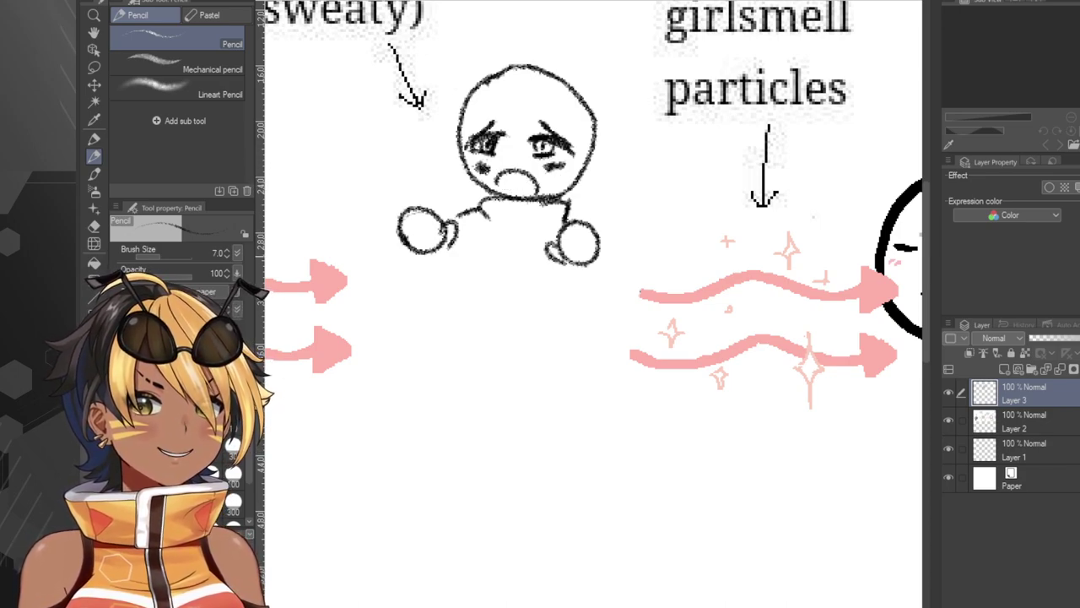
Sketch the girl's cropped top with a collar line and add her waist and hip outline beneath it.
mouse_move(504, 216)
left_mouse_down()
mouse_move(543, 221)
mouse_move(477, 240)
mouse_move(475, 251)
mouse_move(483, 271)
mouse_move(548, 272)
left_mouse_up()
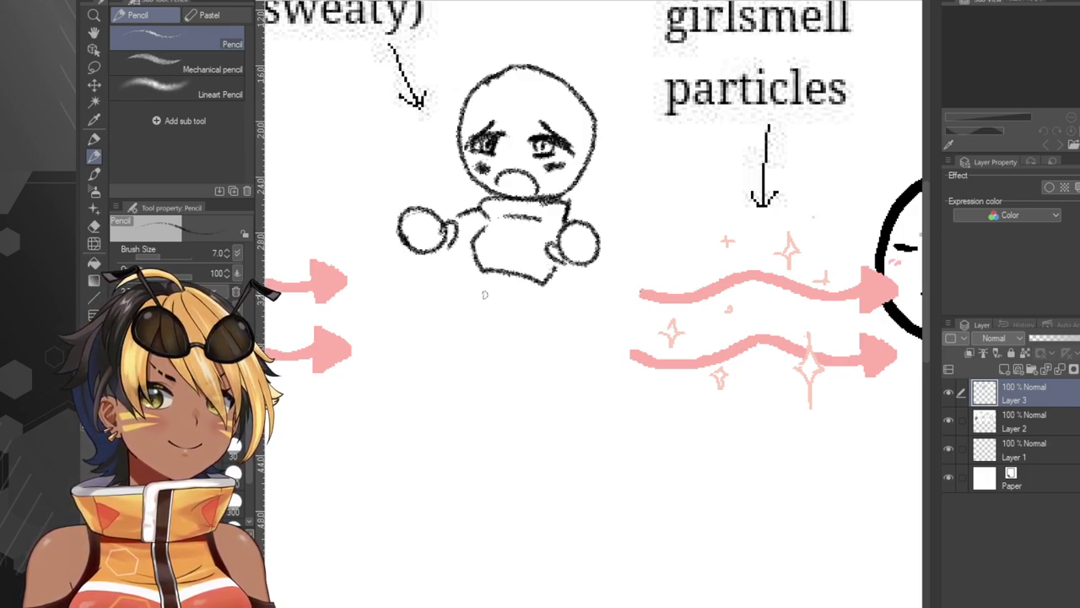
mouse_move(478, 268)
left_mouse_down()
mouse_move(491, 308)
mouse_move(524, 326)
mouse_move(553, 317)
left_mouse_up()
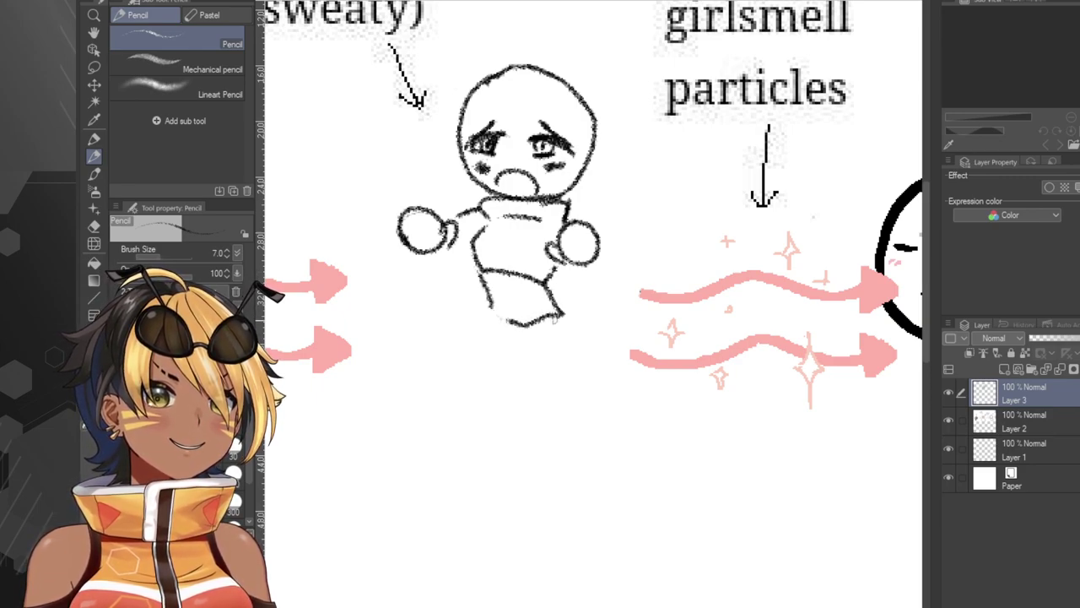
key("ctrl+z")
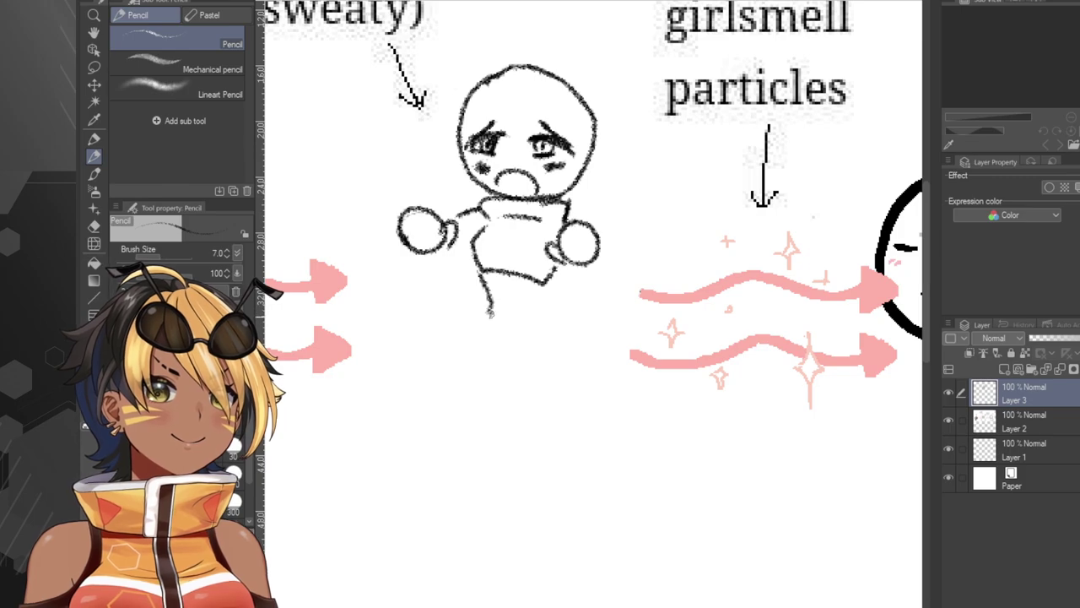
left_click_drag(489, 312, 500, 324)
key("ctrl+z")
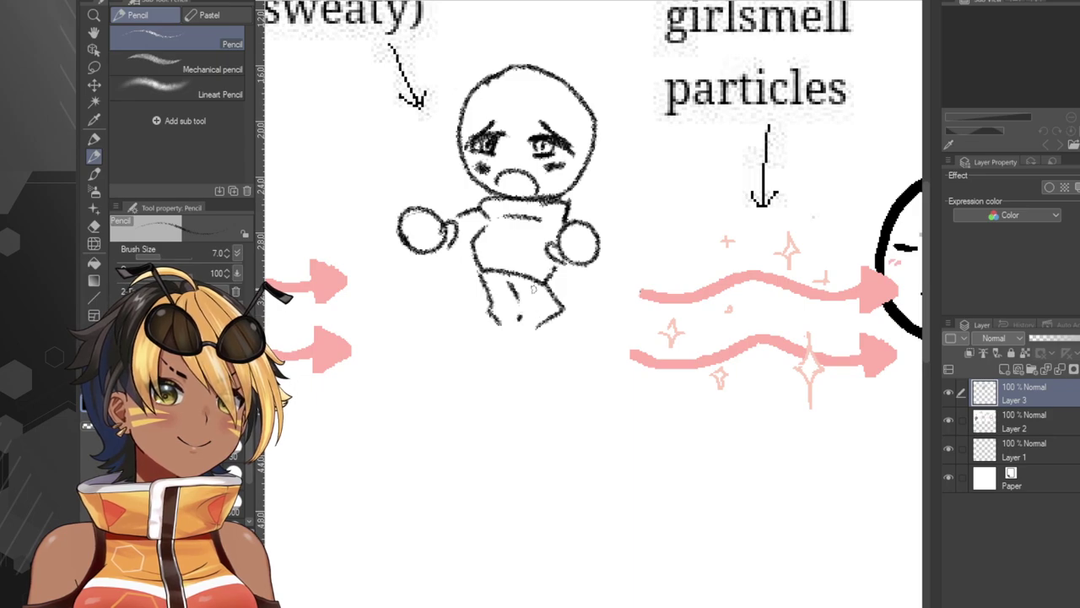
Undo the flared hip lines and redraw the lower body with straighter sides, a short belly line and a navel.
key("ctrl+z")
key("ctrl+z")
key("ctrl+z")
key("ctrl+z")
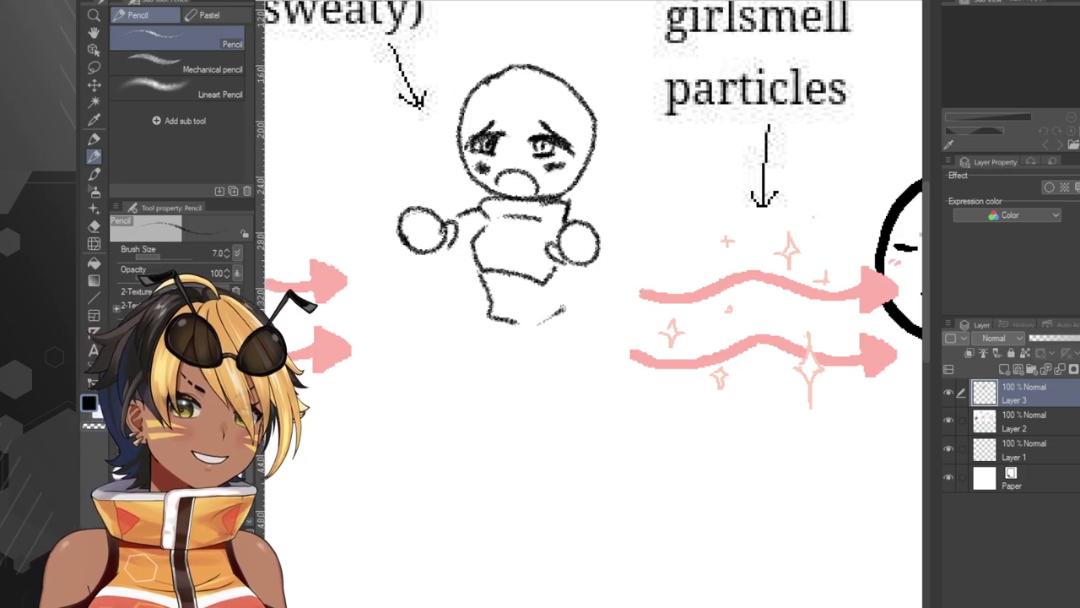
mouse_move(565, 308)
left_mouse_down()
mouse_move(554, 277)
mouse_move(552, 312)
mouse_move(530, 325)
left_mouse_up()
key("ctrl+z")
left_click_drag(508, 277, 512, 297)
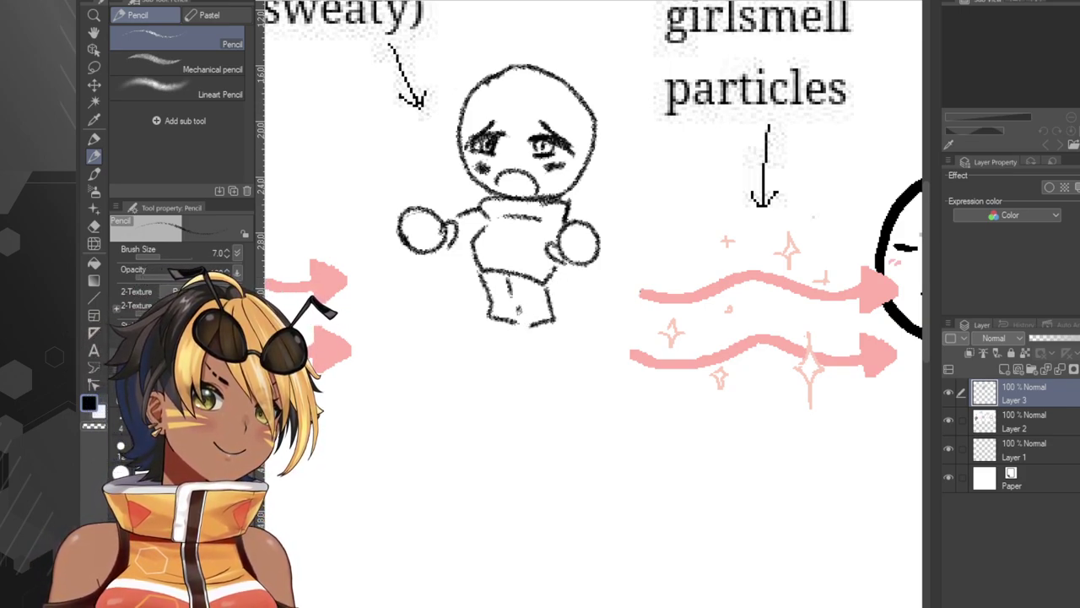
key("ctrl+z")
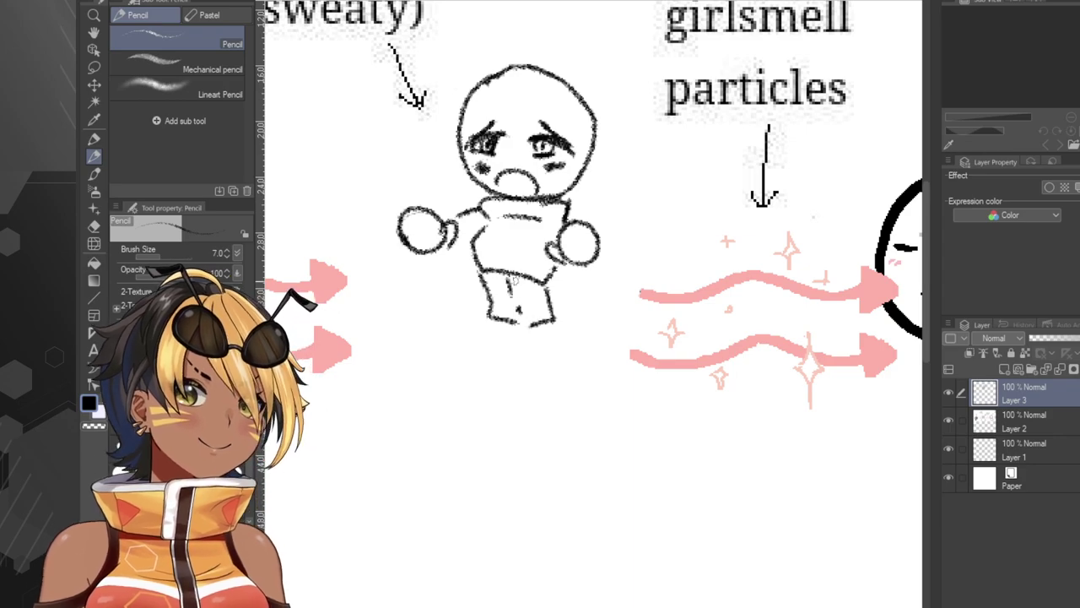
Undo the entire pencil sketch of the cute girl, including her head, but keep the empty Layer 3.
scroll(515, 280, "down", 5)
scroll(618, 355, "up", 3)
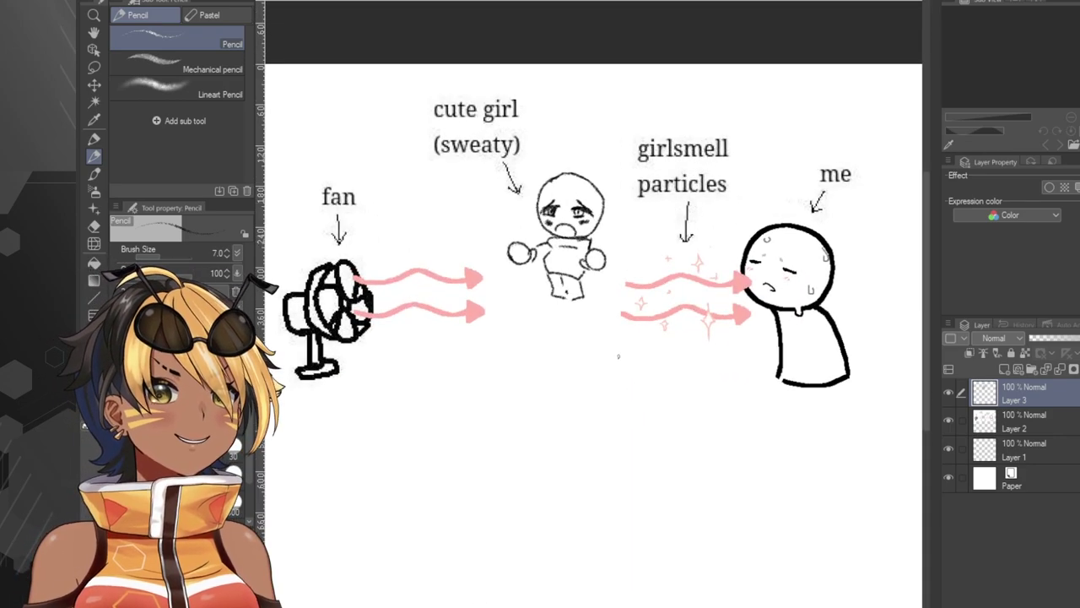
scroll(618, 355, "up", 2)
key("ctrl+z")
key("ctrl+z")
key("ctrl+z")
key("ctrl+z")
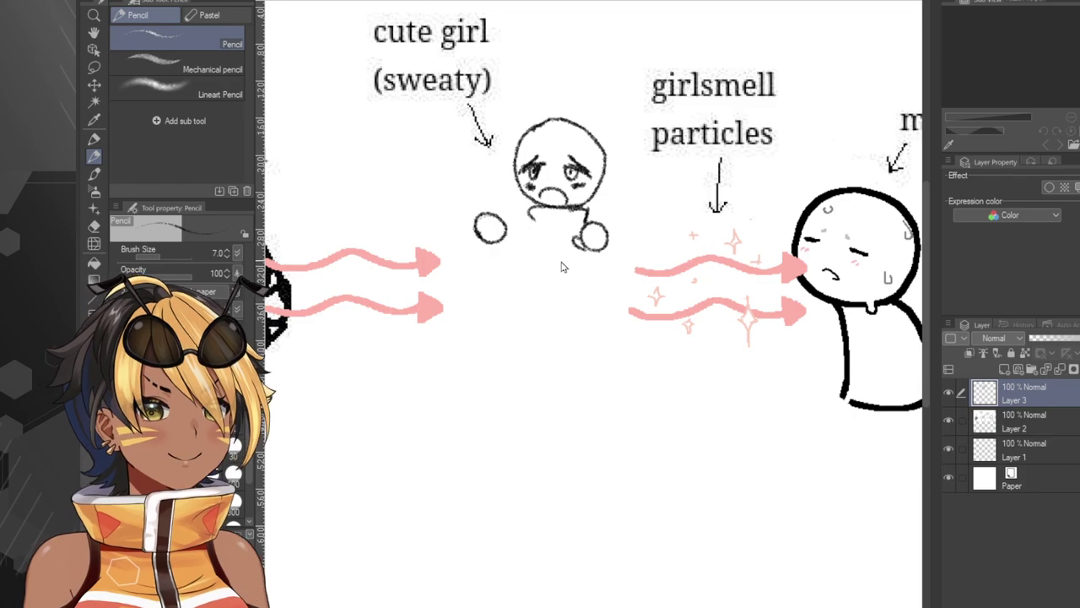
key("ctrl+z")
key("ctrl+z")
key("ctrl+z")
key("ctrl+z")
key("ctrl+z")
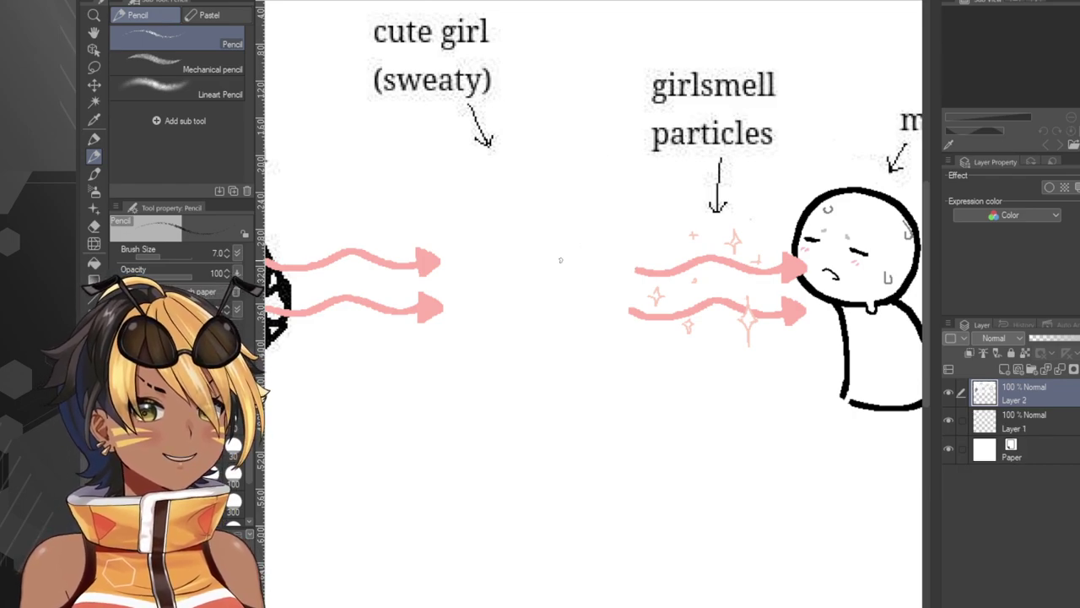
key("ctrl+y")
Switch from the pencil to the Milli pen, undo the test strokes and reduce the brush size to 1.
scroll(521, 206, "down", 2)
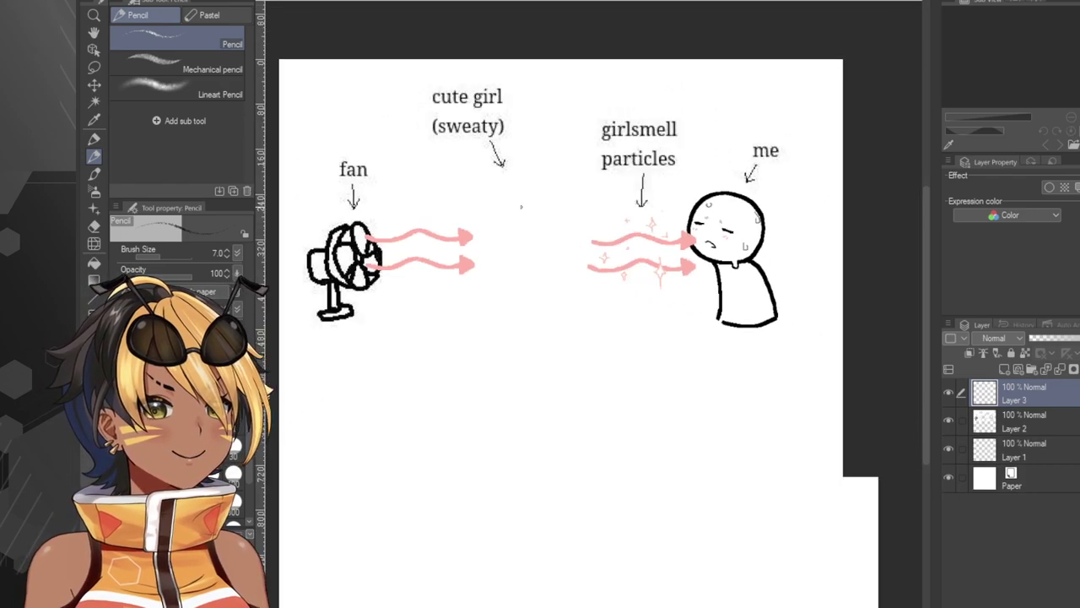
left_click_drag(675, 269, 557, 272)
key("ctrl+z")
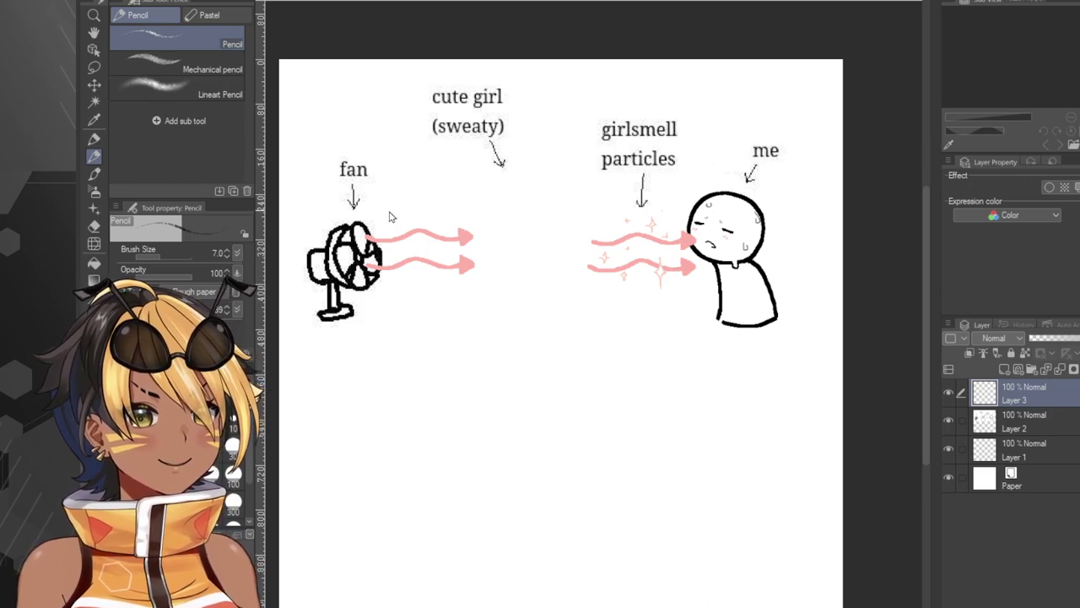
left_click(94, 138)
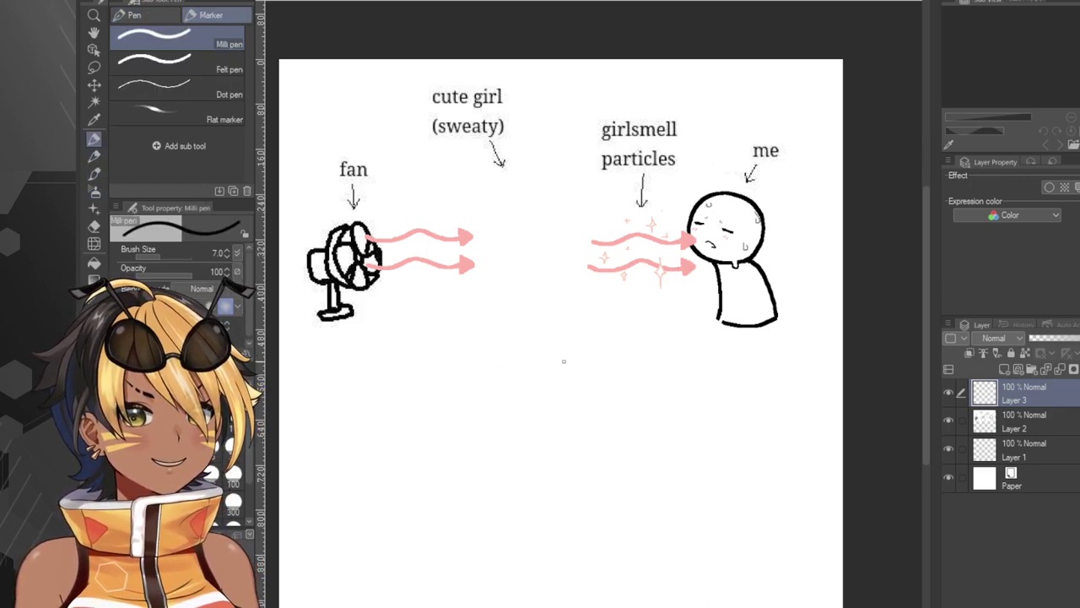
mouse_move(563, 361)
left_mouse_down()
mouse_move(539, 433)
mouse_move(524, 414)
left_mouse_up()
key("ctrl+z")
key("bracketleft")
key("bracketleft")
key("bracketleft")
key("bracketleft")
key("bracketleft")
key("bracketleft")
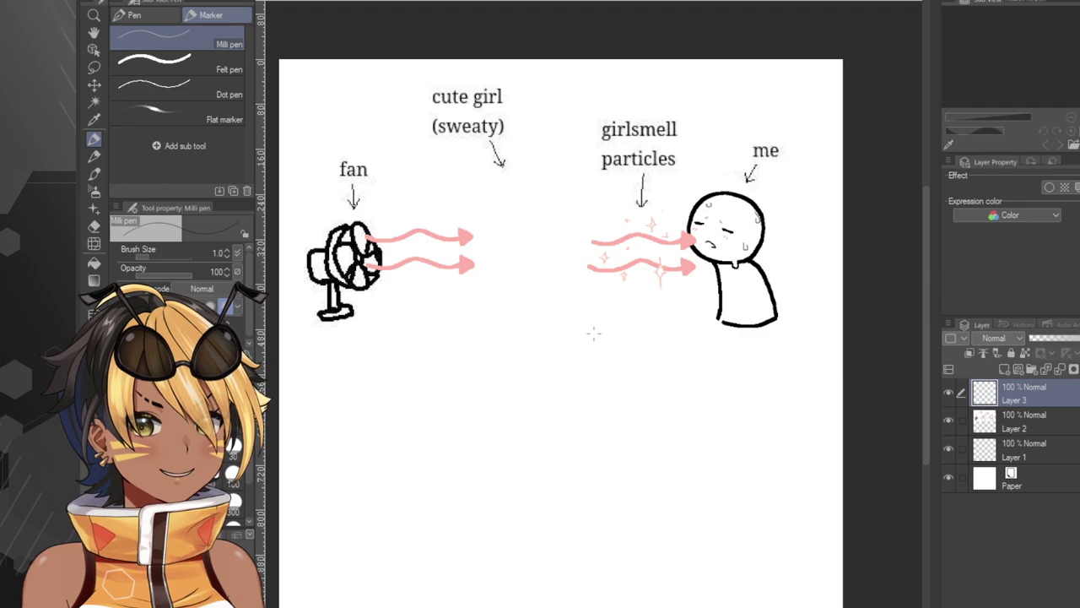
scroll(376, 278, "up", 1)
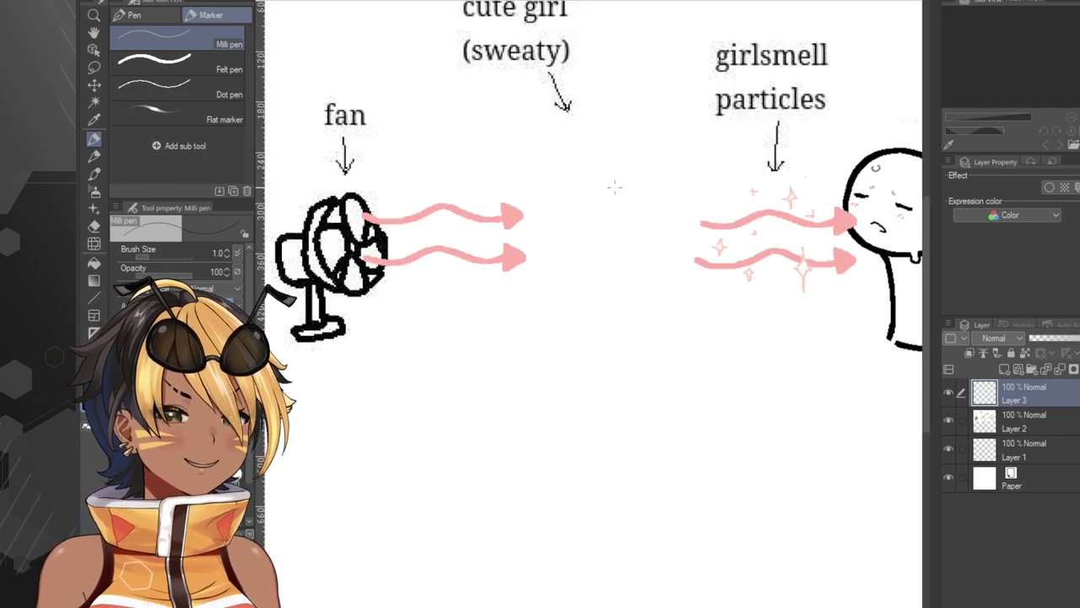
Raise the Milli pen's brush size to 6 and undo the test marks.
left_click_drag(596, 159, 559, 225)
key("ctrl+z")
key("bracketright")
key("bracketright")
key("bracketright")
key("bracketright")
key("bracketright")
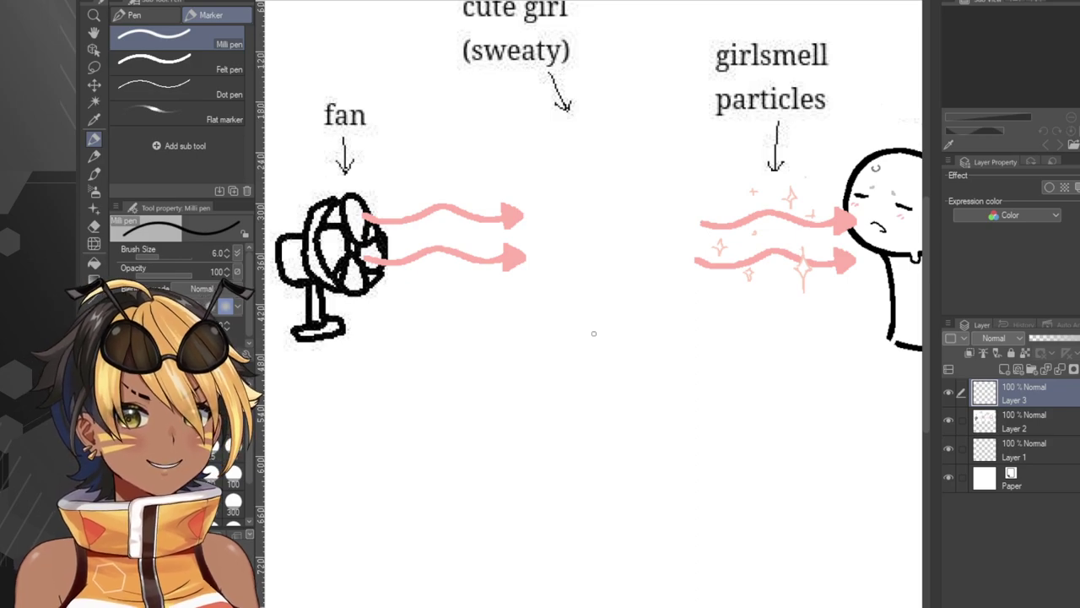
scroll(550, 304, "down", 2)
scroll(550, 304, "up", 2)
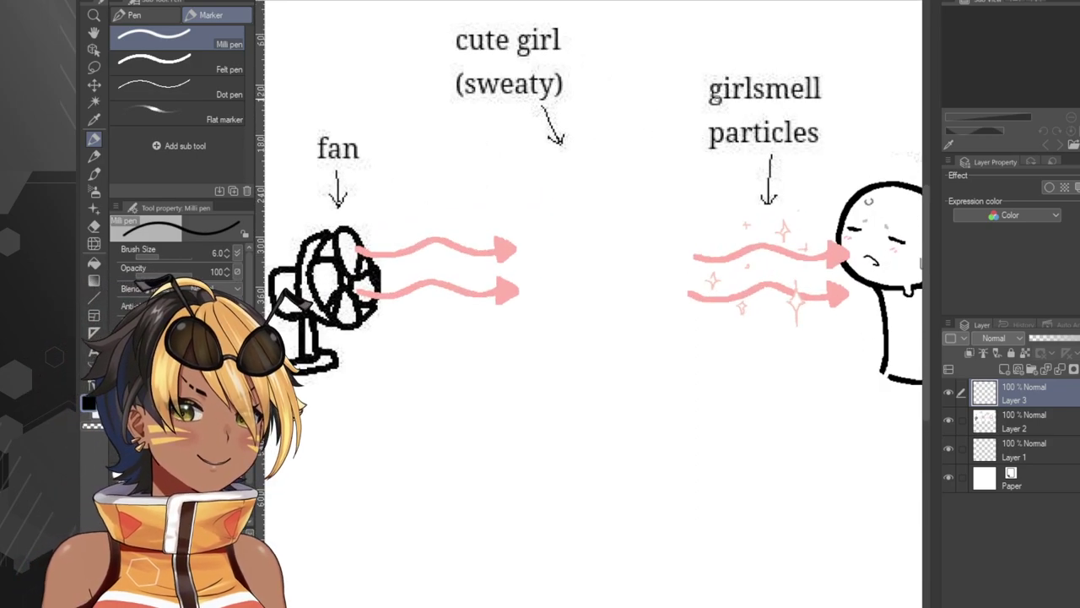
scroll(697, 110, "up", 1)
left_click(520, 293)
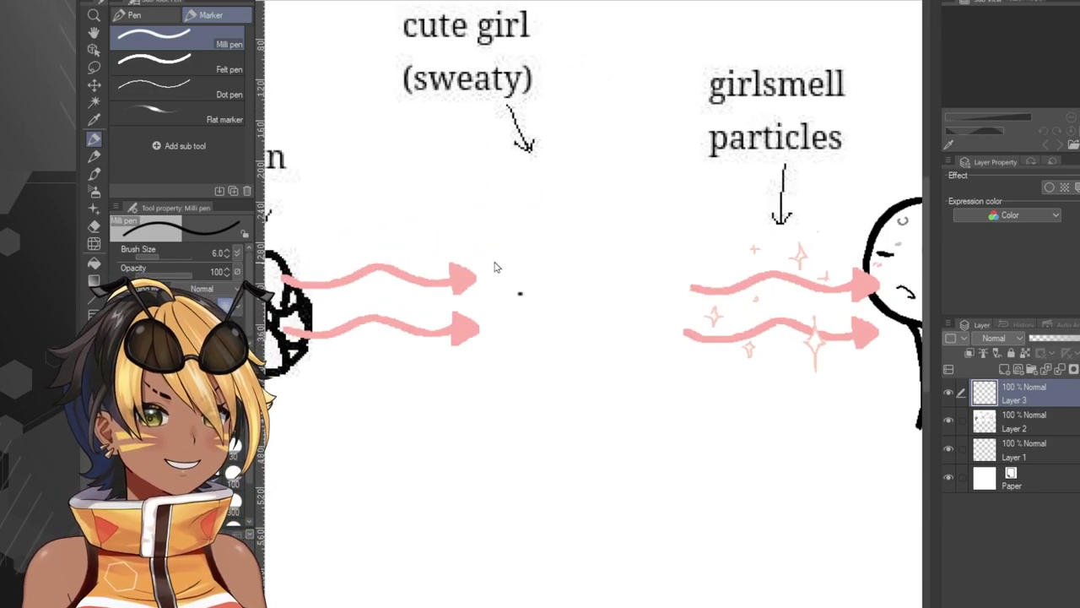
key("ctrl+z")
Draw a round head outline in the empty spot beside the cute girl arrow, undoing and repeating the circle.
left_click_drag(586, 201, 592, 236)
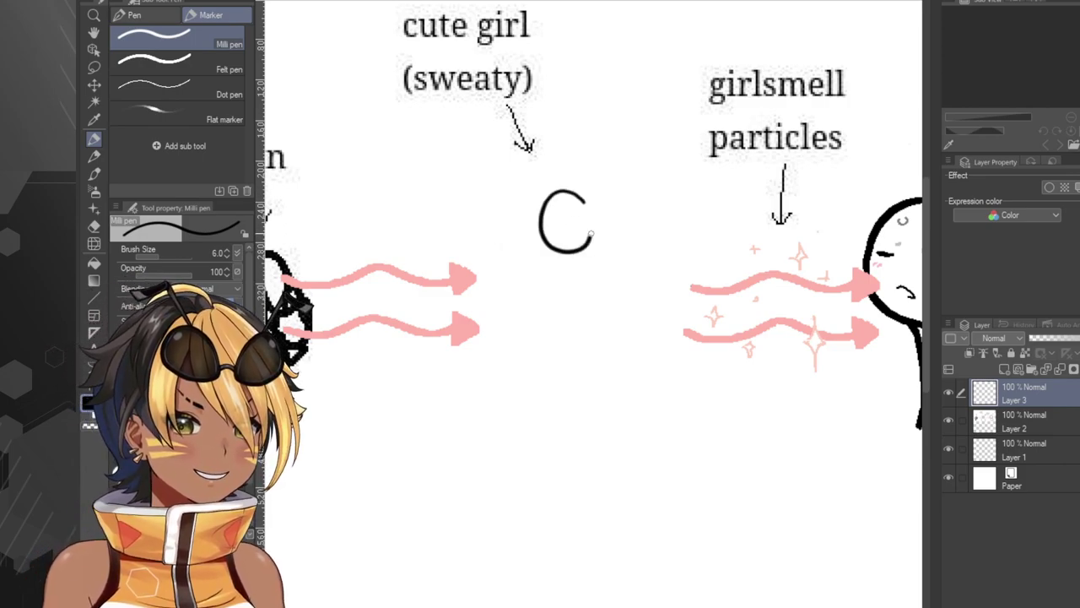
key("ctrl+z")
mouse_move(565, 189)
left_mouse_down()
mouse_move(604, 250)
mouse_move(563, 195)
mouse_move(538, 214)
mouse_move(612, 219)
mouse_move(573, 203)
mouse_move(571, 185)
mouse_move(619, 250)
mouse_move(590, 192)
mouse_move(554, 224)
mouse_move(615, 179)
mouse_move(549, 232)
mouse_move(594, 174)
left_mouse_up()
key("ctrl+z")
key("ctrl+z")
key("ctrl+z")
key("ctrl+z")
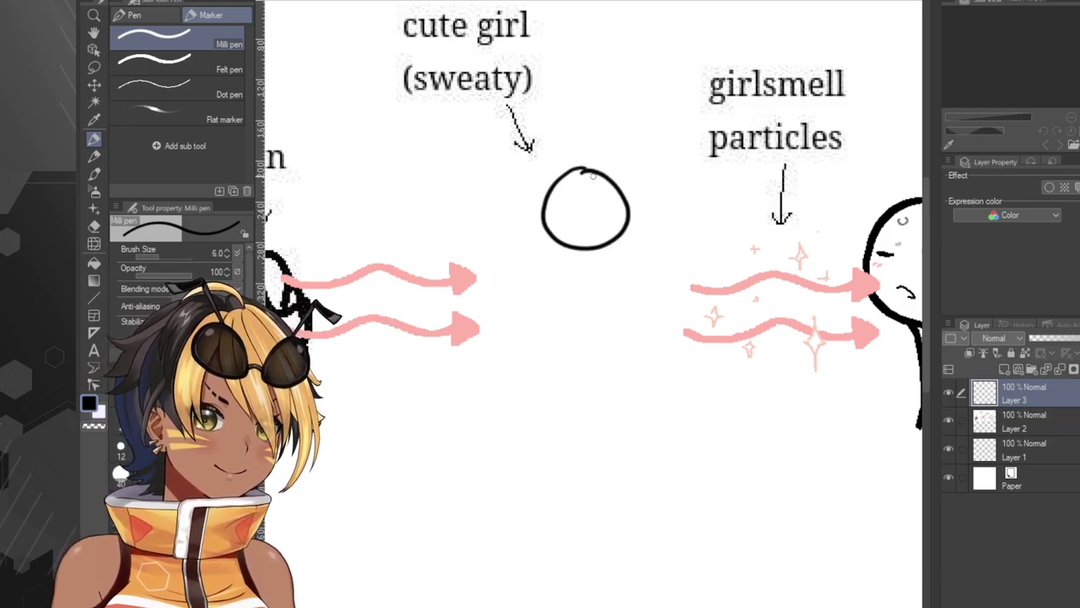
Draw two rounded fists with small thumbs below the head, one on each side.
scroll(578, 193, "up", 3)
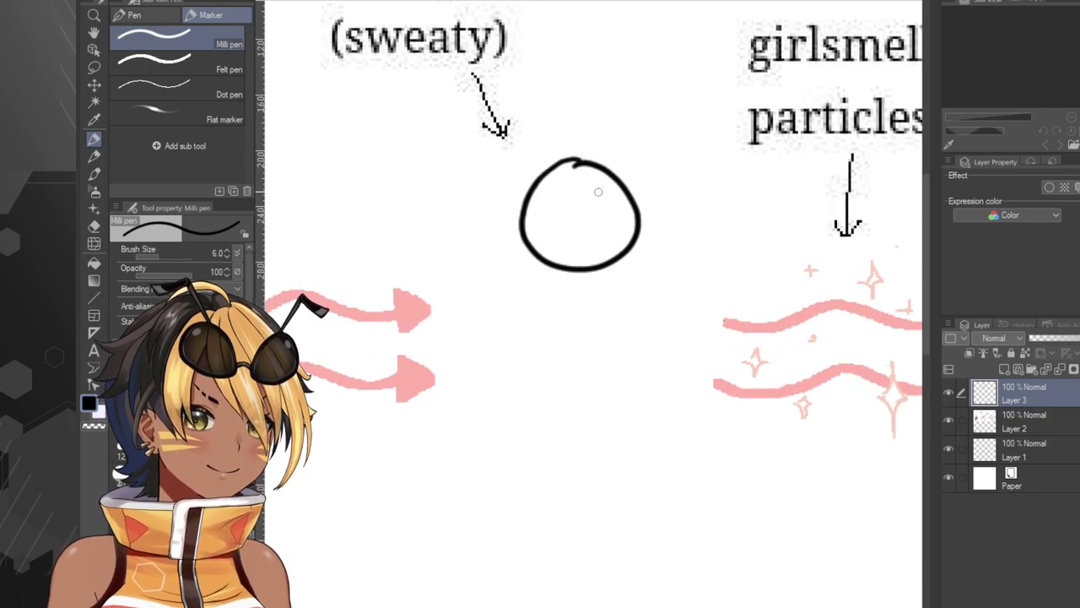
mouse_move(459, 245)
left_mouse_down()
mouse_move(473, 321)
mouse_move(441, 256)
mouse_move(482, 311)
mouse_move(464, 263)
left_mouse_up()
key("ctrl+z")
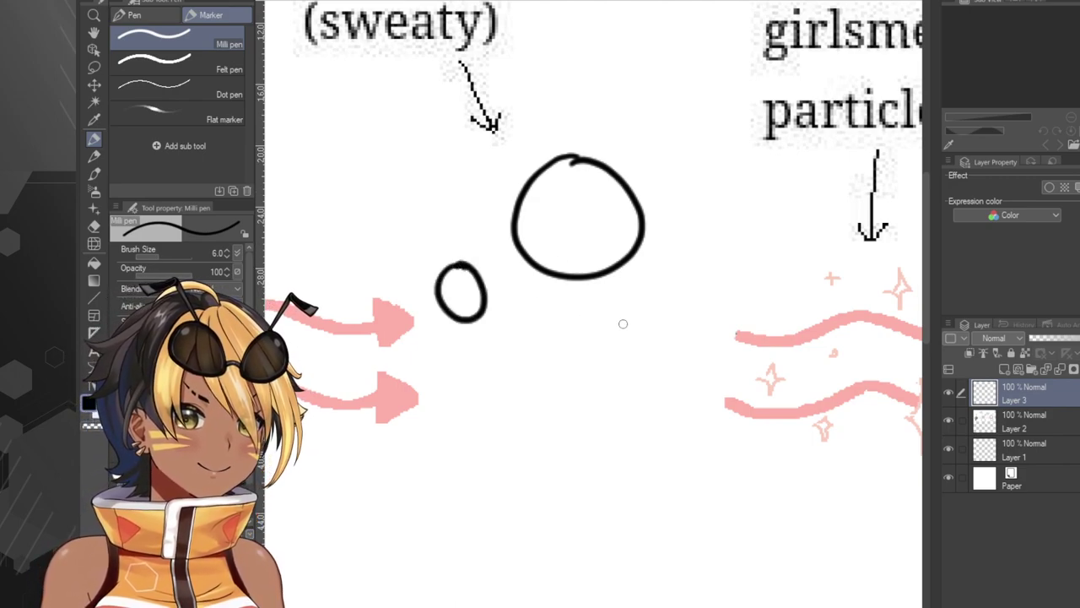
mouse_move(623, 323)
left_mouse_down()
mouse_move(653, 326)
mouse_move(625, 329)
left_mouse_up()
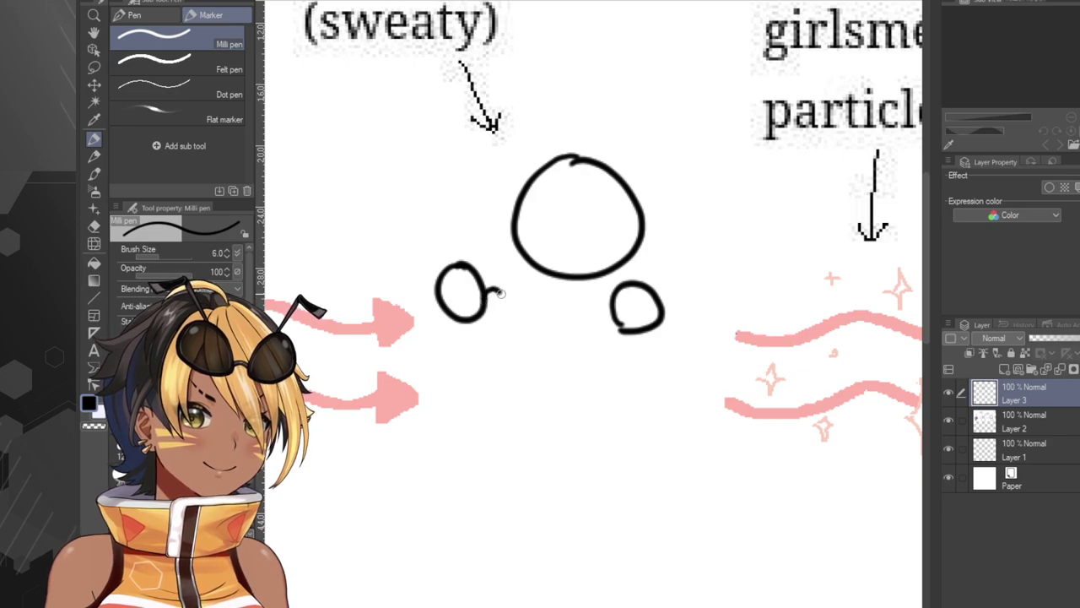
left_click_drag(500, 292, 497, 318)
left_click_drag(616, 315, 618, 331)
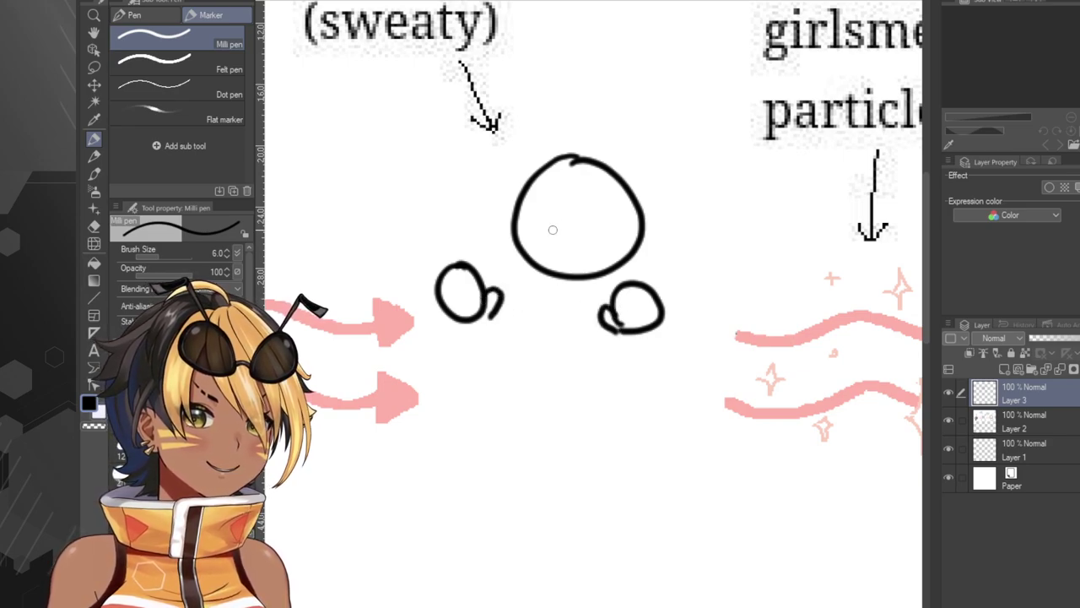
Draw a sad face inside the head with a curved frown and two drooping, half-closed eyes.
left_click_drag(554, 260, 601, 259)
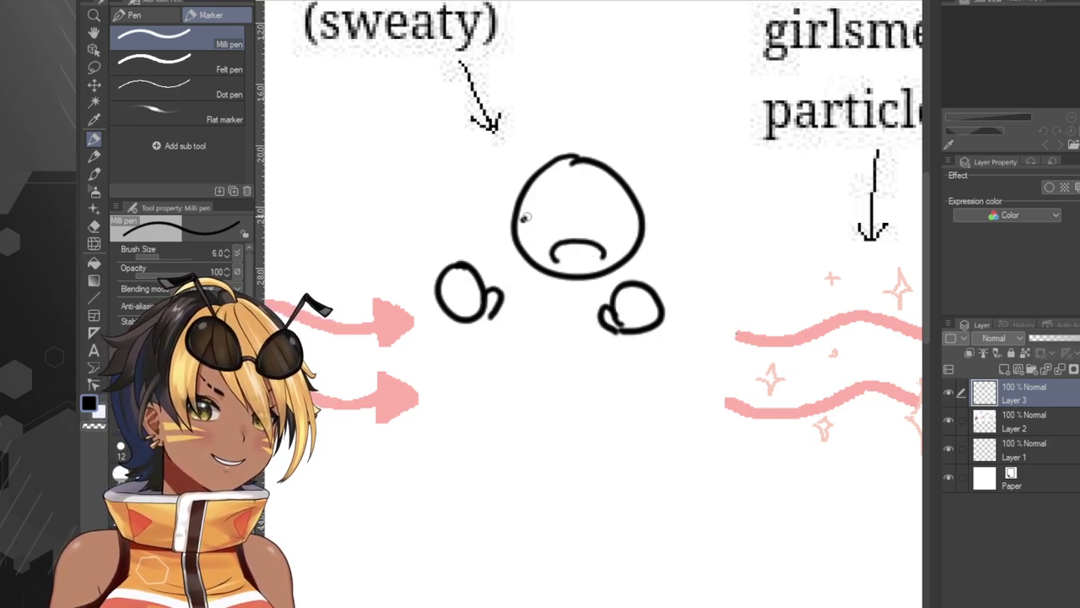
mouse_move(524, 220)
left_mouse_down()
mouse_move(551, 203)
mouse_move(621, 218)
left_mouse_up()
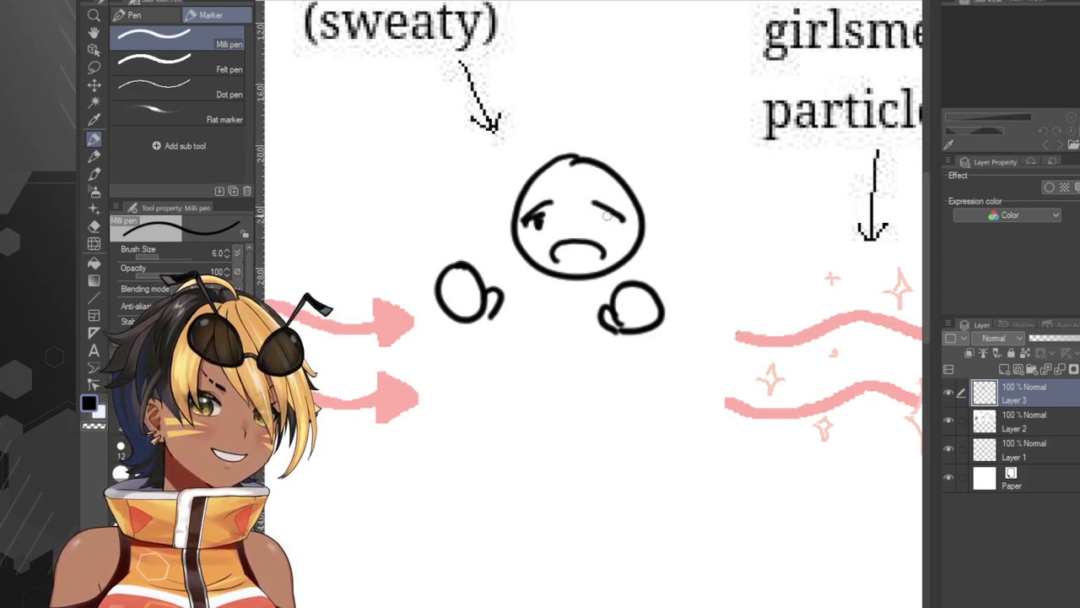
left_click_drag(594, 212, 623, 221)
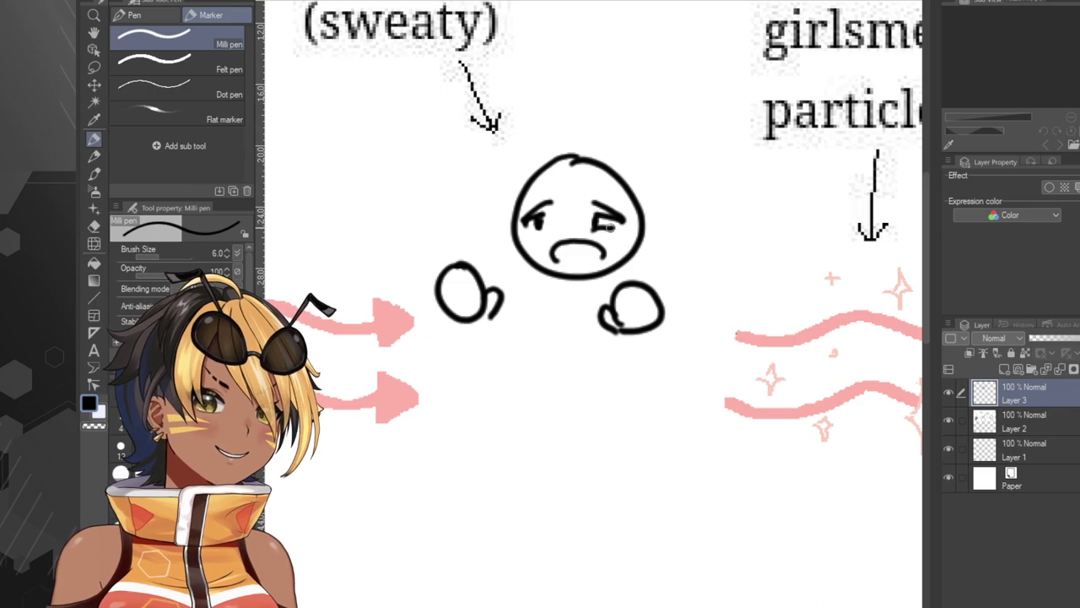
Undo the whole sad figure, including its face, fists and head, back to before Layer 3 was added.
key("ctrl+z")
key("ctrl+z")
key("ctrl+z")
key("ctrl+z")
key("ctrl+z")
key("ctrl+z")
key("ctrl+z")
key("ctrl+z")
key("ctrl+z")
key("ctrl+z")
key("ctrl+z")
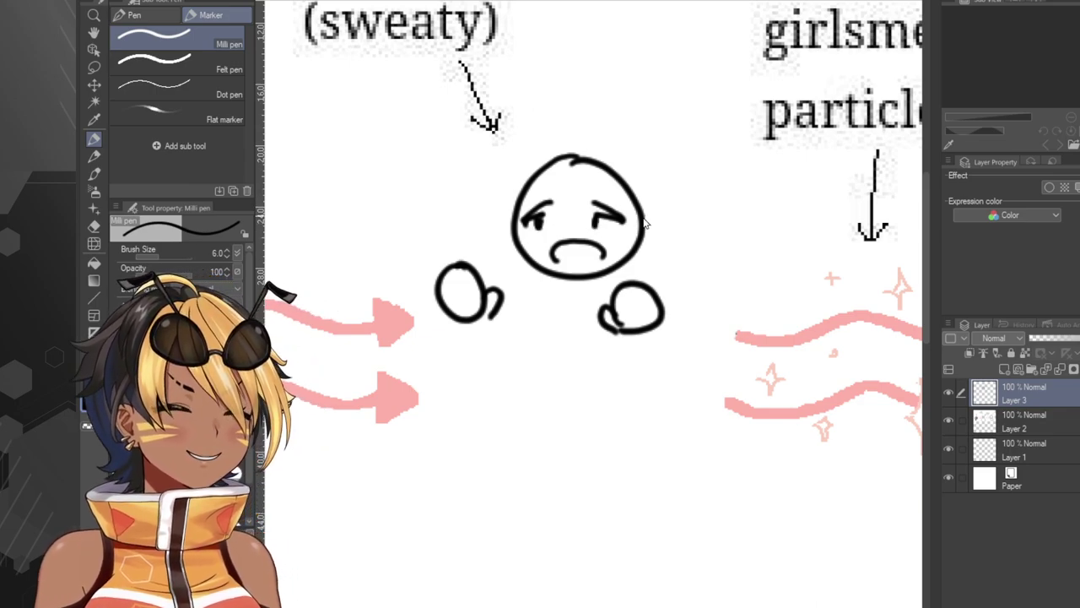
Reduce the brush size to 4 and add a new empty layer above Layer 2.
key("bracketleft")
key("bracketleft")
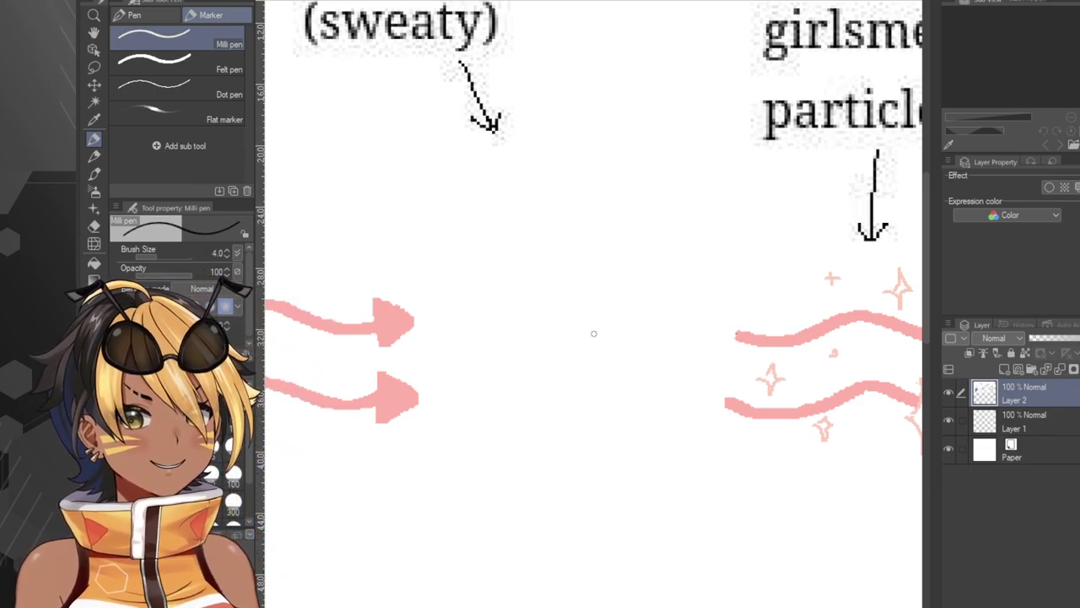
left_click(1007, 369)
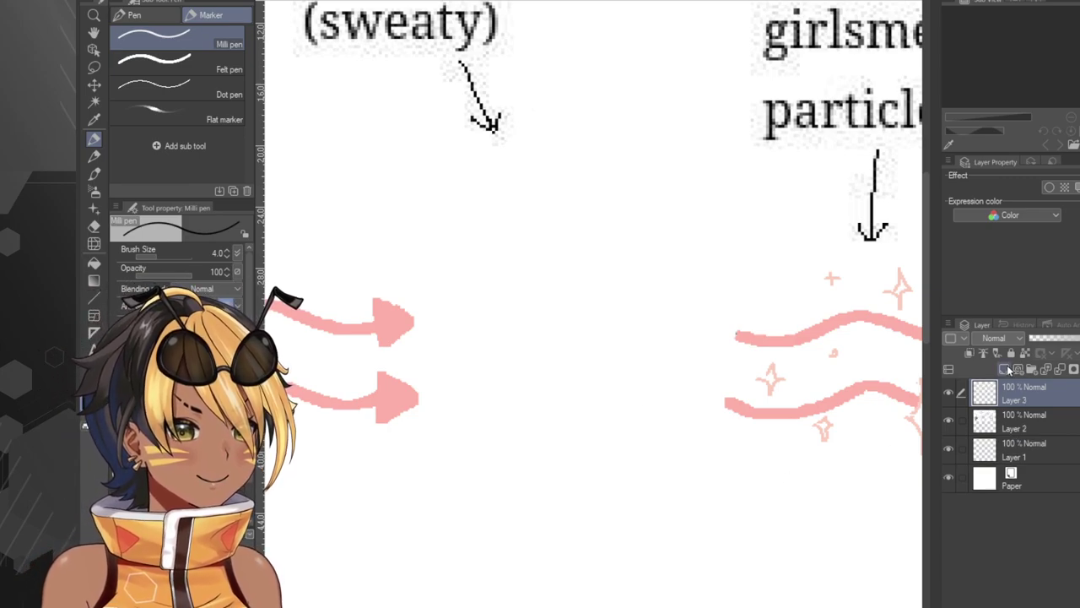
Draw a rounded head outline beside the cute girl arrow and add a ">" shaped squinting left eye.
mouse_move(542, 226)
left_mouse_down()
mouse_move(557, 205)
mouse_move(532, 267)
left_mouse_up()
key("ctrl+z")
mouse_move(534, 173)
left_mouse_down()
mouse_move(533, 260)
mouse_move(602, 226)
mouse_move(552, 169)
mouse_move(514, 244)
mouse_move(613, 262)
mouse_move(593, 171)
mouse_move(496, 216)
mouse_move(582, 281)
mouse_move(613, 200)
mouse_move(524, 197)
mouse_move(590, 261)
mouse_move(626, 195)
mouse_move(512, 212)
mouse_move(595, 272)
mouse_move(631, 198)
mouse_move(559, 166)
mouse_move(498, 228)
mouse_move(619, 265)
mouse_move(599, 165)
mouse_move(550, 160)
left_mouse_up()
key("ctrl+z")
key("ctrl+z")
key("ctrl+z")
key("ctrl+z")
key("ctrl+z")
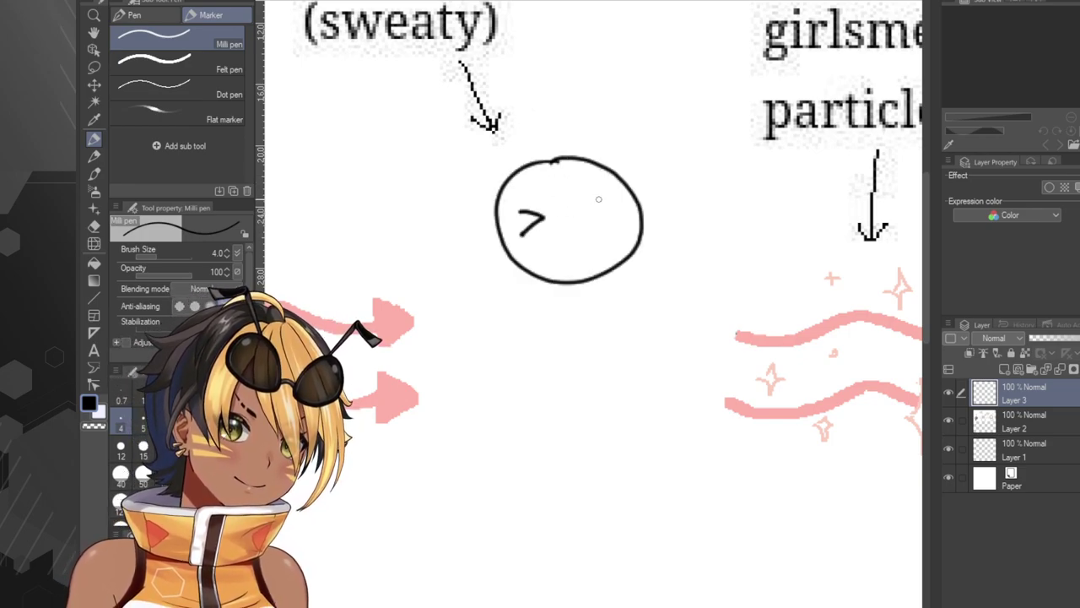
Add a "<" shaped right eye, then draw round fists at the chin with two short bent arms.
mouse_move(598, 199)
left_mouse_down()
mouse_move(574, 217)
mouse_move(603, 225)
left_mouse_up()
mouse_move(589, 275)
left_mouse_down()
mouse_move(622, 267)
mouse_move(593, 285)
left_mouse_up()
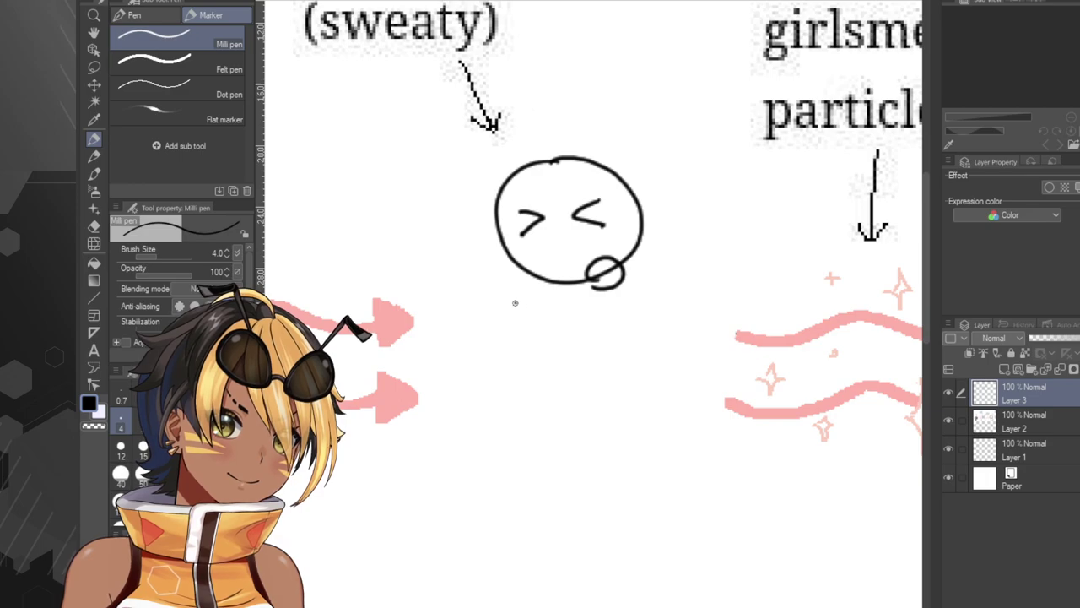
mouse_move(514, 301)
left_mouse_down()
mouse_move(560, 303)
mouse_move(531, 308)
left_mouse_up()
key("ctrl+z")
mouse_move(559, 269)
left_mouse_down()
mouse_move(530, 275)
mouse_move(564, 275)
mouse_move(540, 349)
mouse_move(633, 285)
left_mouse_up()
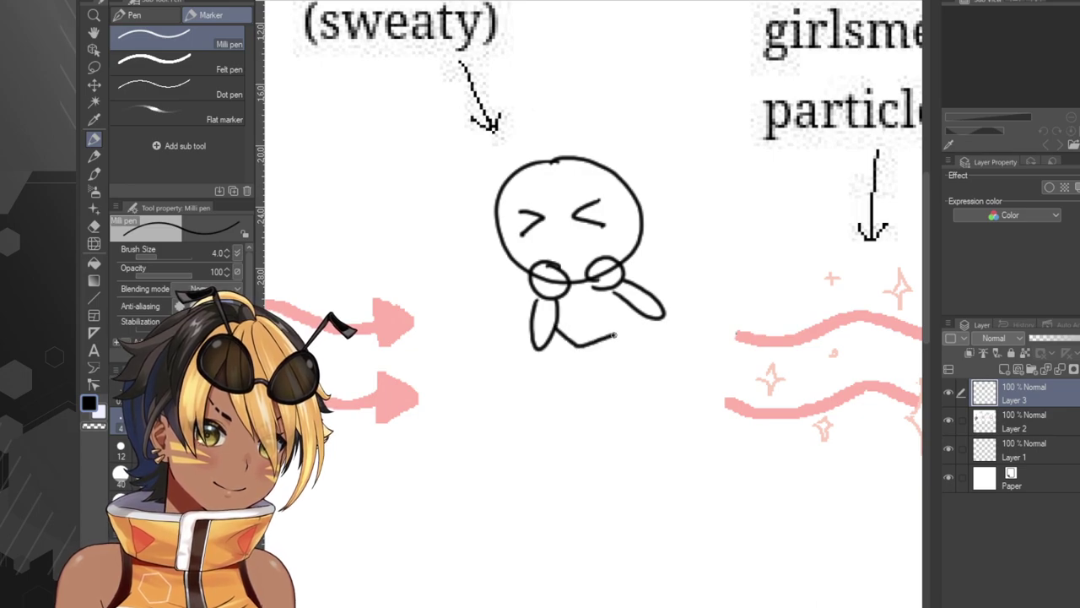
Draw the small torso and hips under the arms, with two bent legs beneath them.
mouse_move(579, 371)
left_mouse_down()
mouse_move(613, 377)
mouse_move(621, 351)
left_mouse_up()
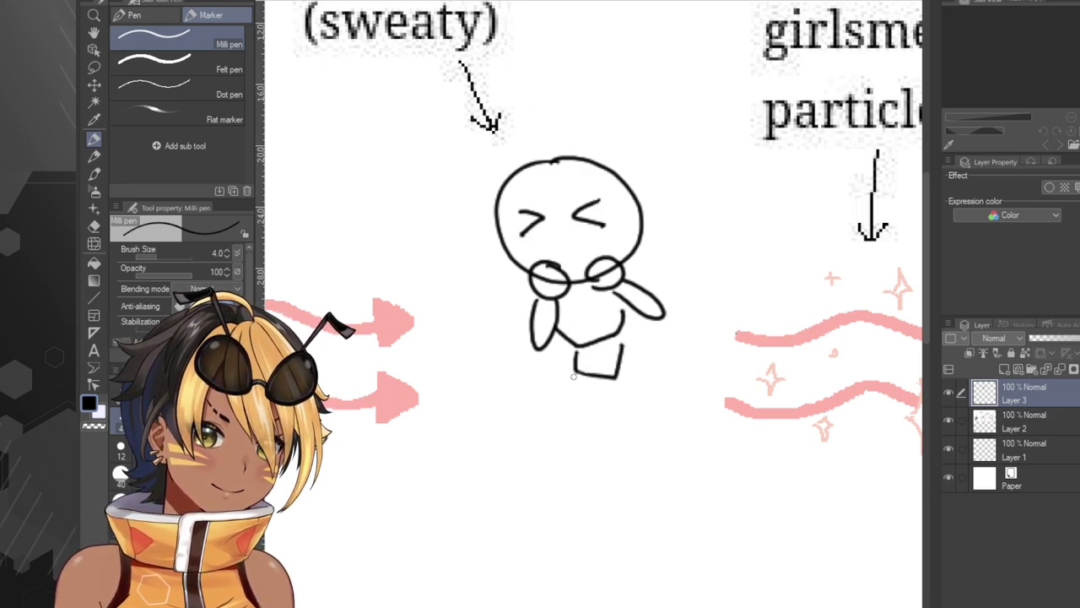
mouse_move(573, 377)
left_mouse_down()
mouse_move(565, 441)
mouse_move(621, 393)
mouse_move(622, 381)
mouse_move(549, 437)
left_mouse_up()
key("ctrl+z")
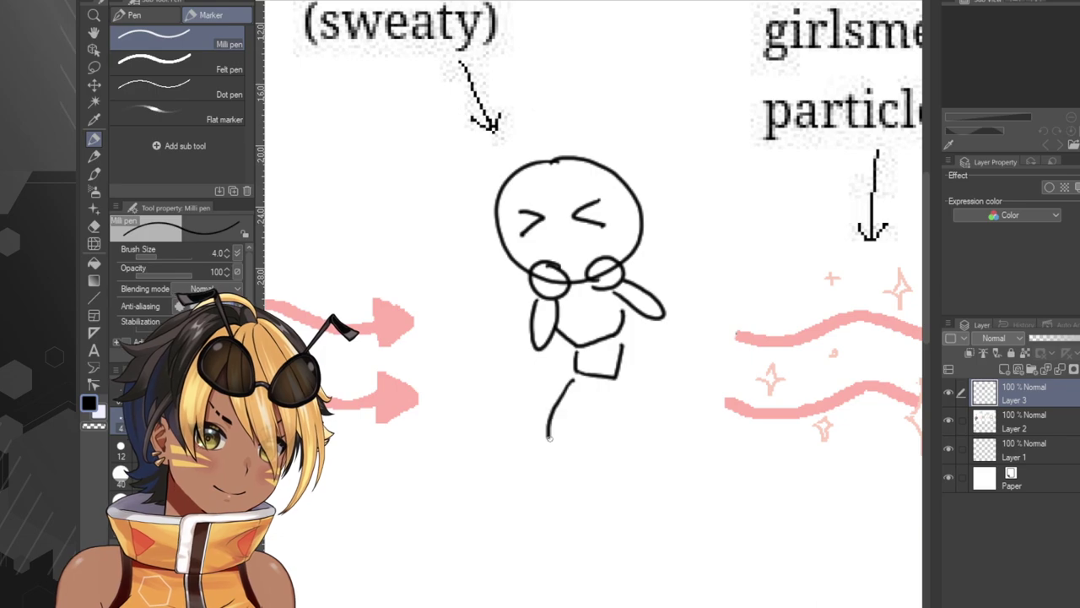
mouse_move(598, 382)
left_mouse_down()
mouse_move(576, 425)
mouse_move(609, 437)
mouse_move(610, 421)
mouse_move(611, 453)
left_mouse_up()
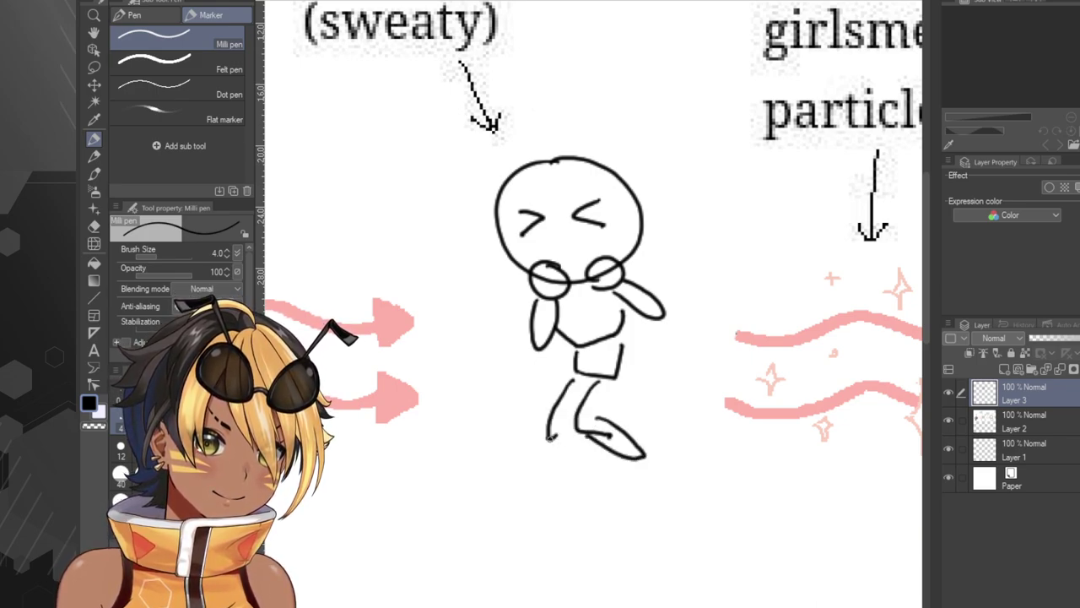
left_click_drag(551, 437, 570, 469)
key("ctrl+z")
left_click_drag(556, 431, 577, 437)
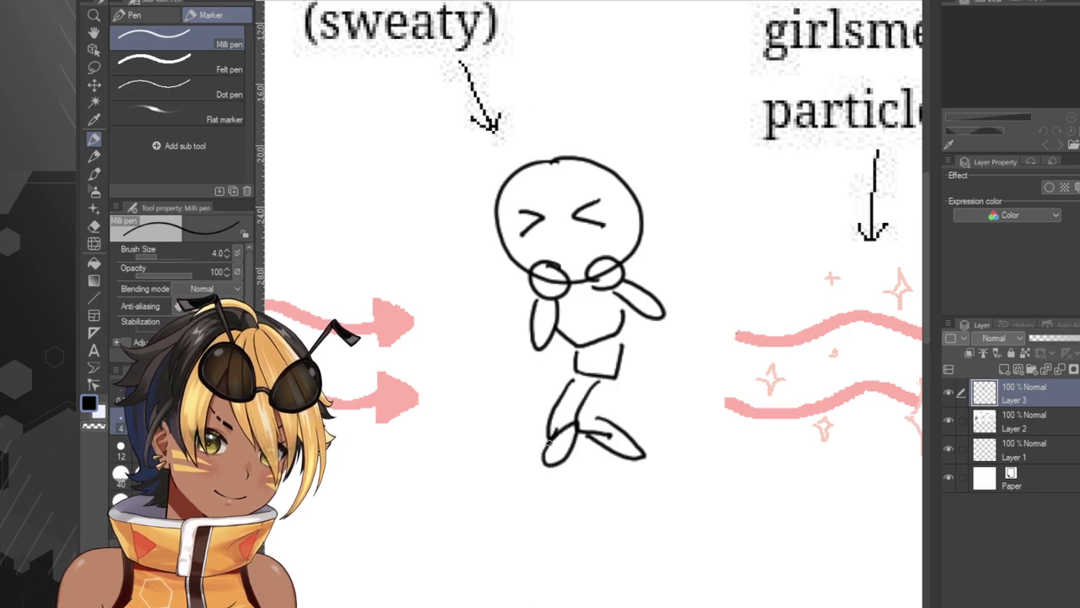
Undo the legs, torso, arms, fists and squinting eyes, keeping only the head outline.
key("ctrl+z")
key("ctrl+z")
key("ctrl+z")
key("ctrl+z")
key("ctrl+z")
key("ctrl+z")
key("ctrl+z")
key("ctrl+z")
key("ctrl+z")
key("ctrl+z")
key("ctrl+z")
key("ctrl+z")
key("ctrl+z")
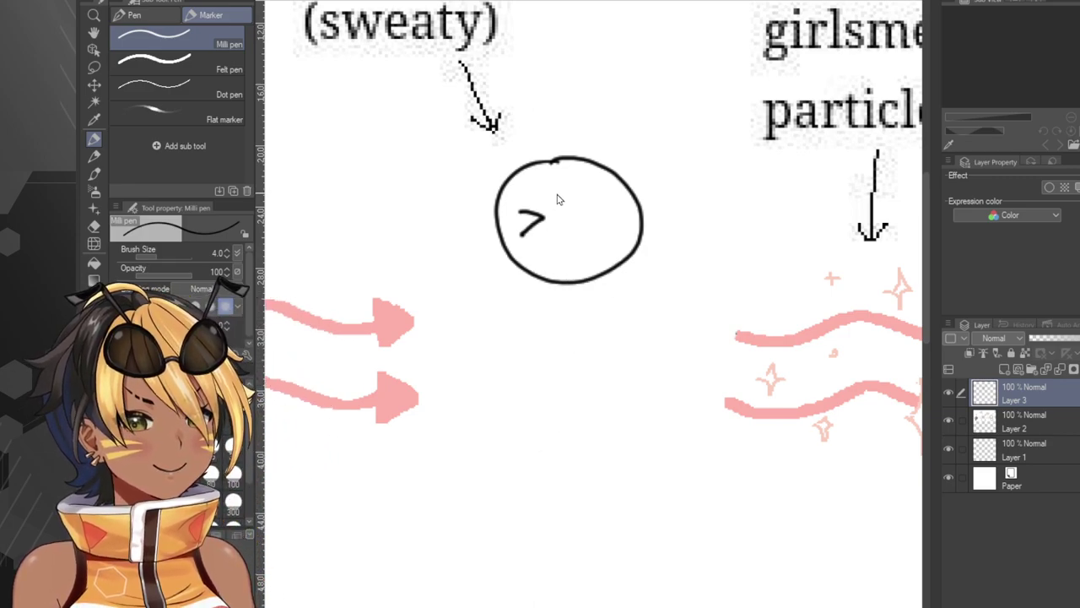
key("ctrl+z")
Draw two tired, half-closed eyes with slanted brow strokes inside the head.
left_click_drag(509, 236, 544, 221)
key("ctrl+z")
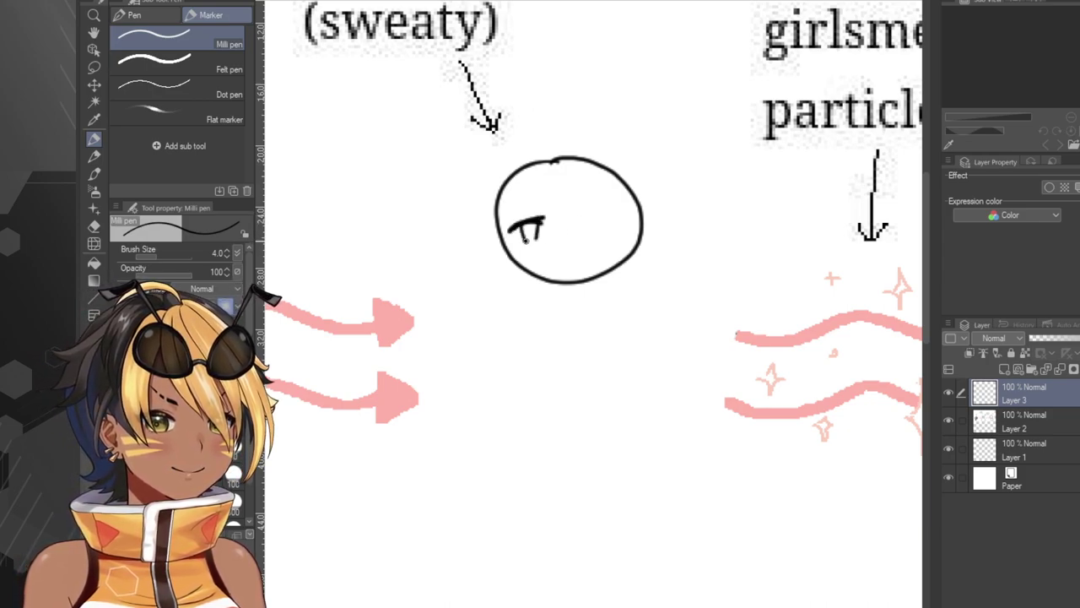
left_click_drag(576, 218, 610, 221)
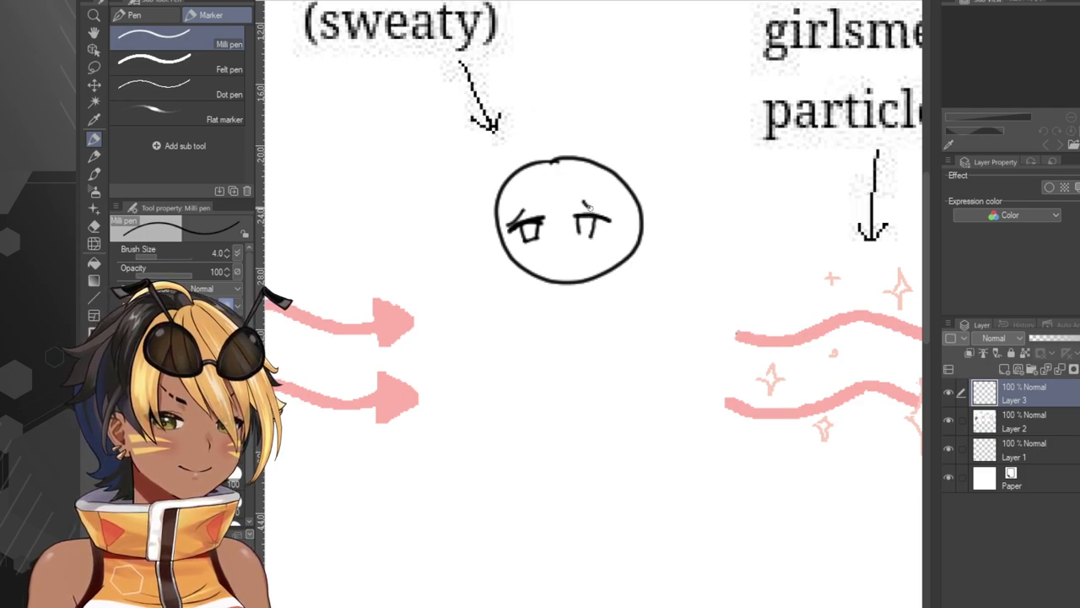
Try several curved frowns beneath the tired eyes, undoing each unwanted mouth stroke.
mouse_move(545, 265)
left_mouse_down()
mouse_move(588, 260)
mouse_move(563, 253)
mouse_move(589, 268)
left_mouse_up()
key("ctrl+z")
key("ctrl+z")
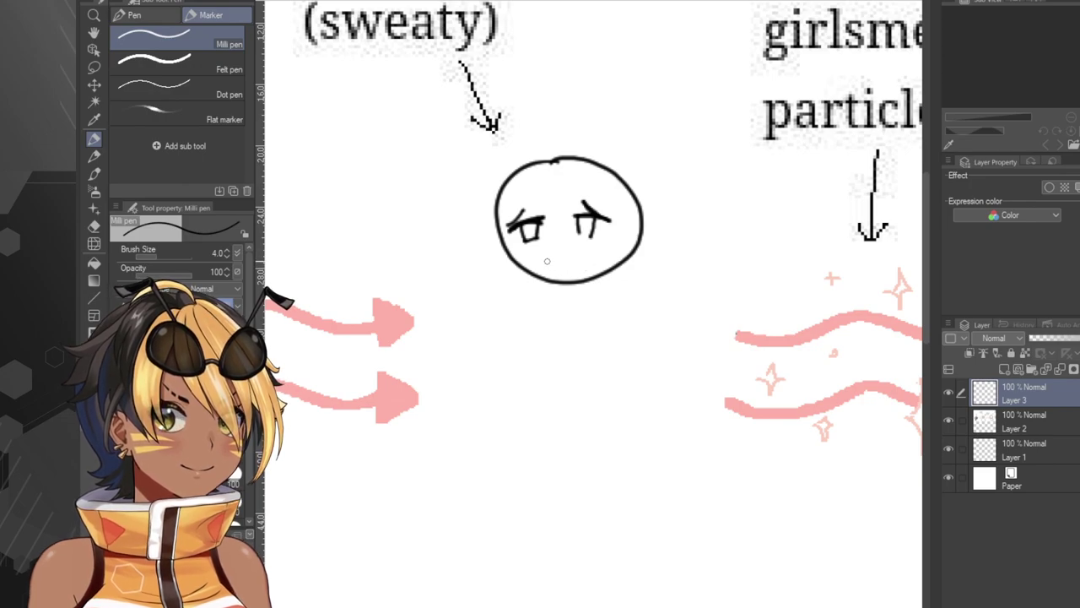
key("ctrl+z")
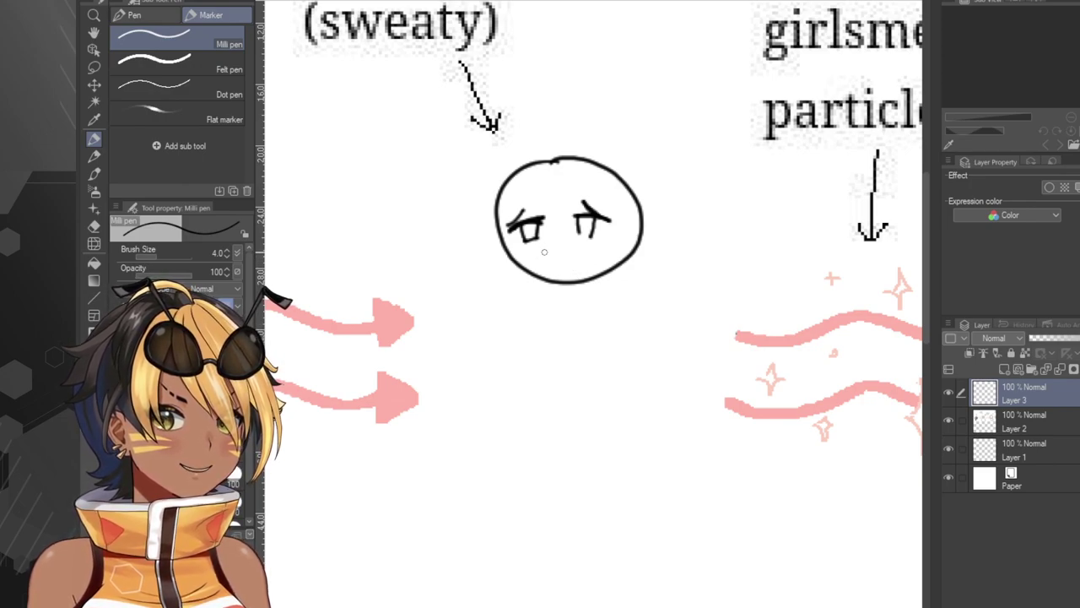
left_click_drag(544, 259, 588, 267)
key("ctrl+z")
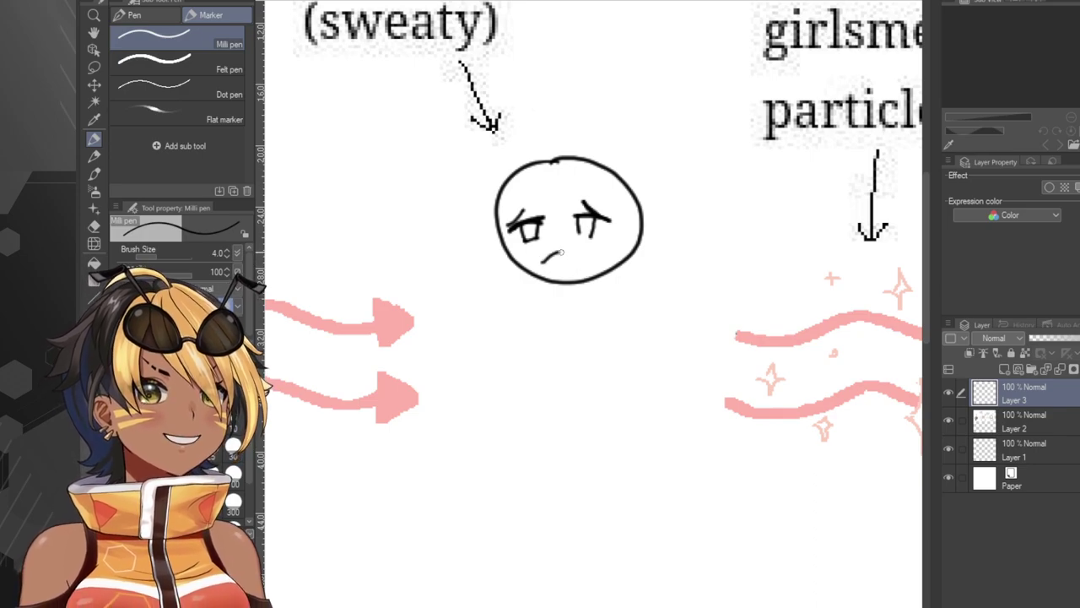
key("ctrl+z")
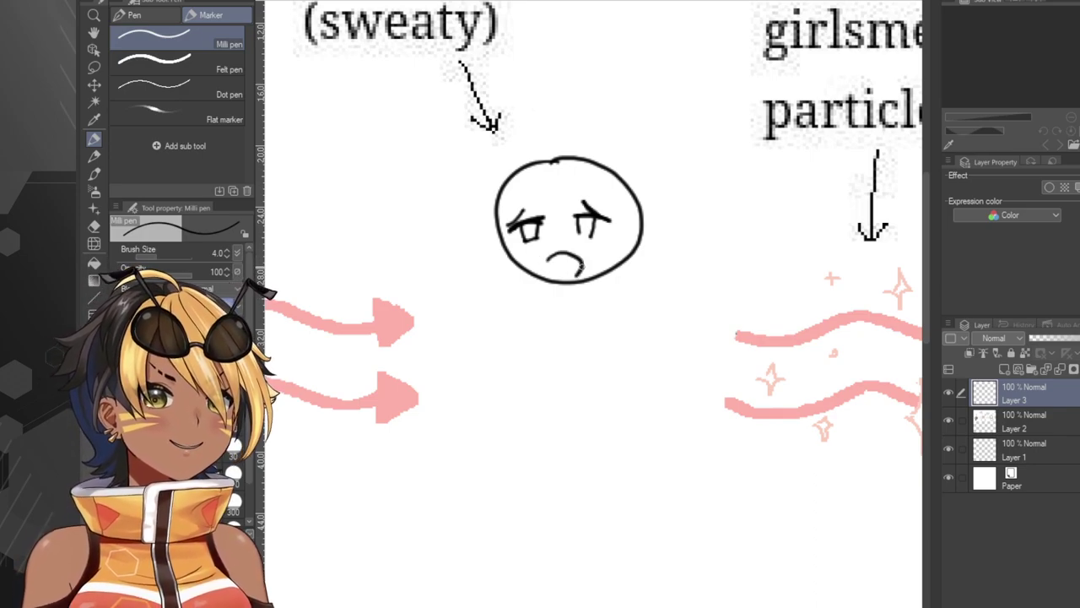
key("ctrl+z")
left_click_drag(545, 260, 589, 266)
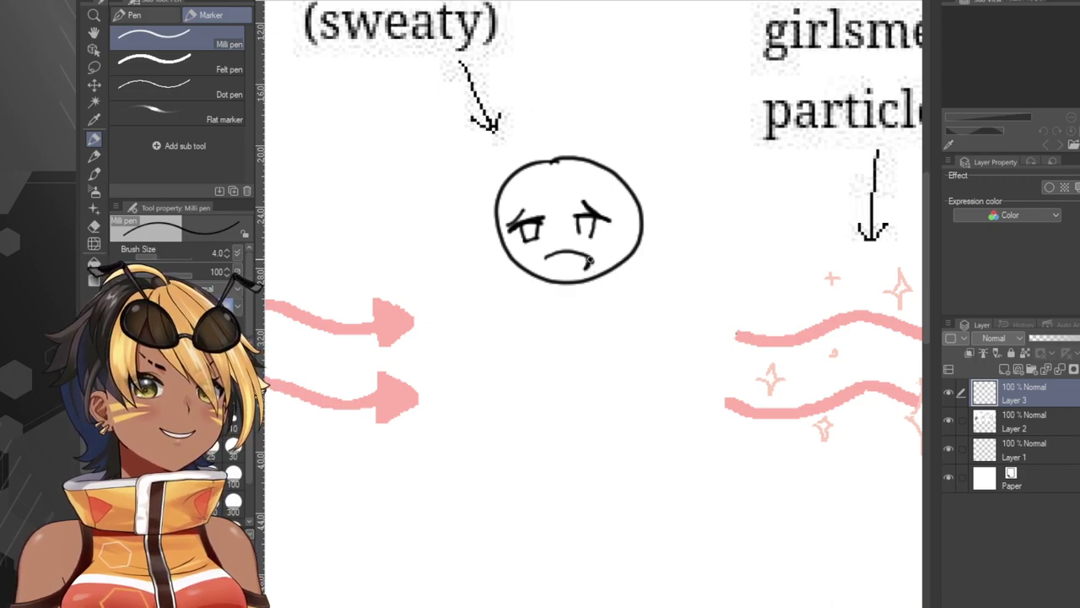
key("ctrl+z")
left_click_drag(549, 268, 587, 261)
Undo the mouth, the tired eyes and the head outline, along with the stray stroke near the top of the head.
key("ctrl+z")
key("ctrl+z")
key("ctrl+z")
key("ctrl+z")
key("ctrl+z")
key("ctrl+z")
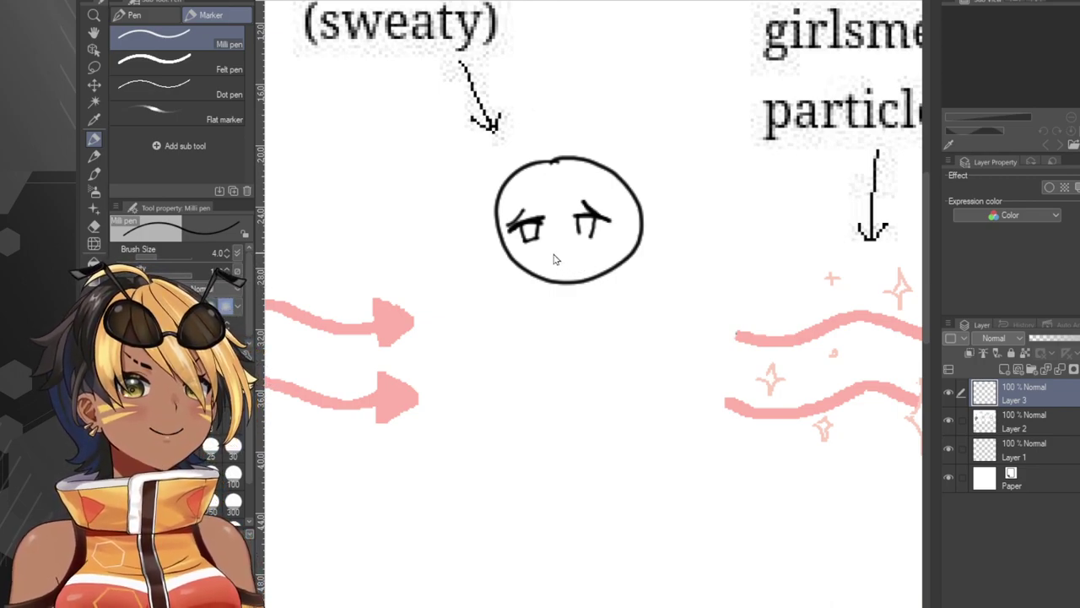
key("ctrl+z")
key("ctrl+z")
key("ctrl+z")
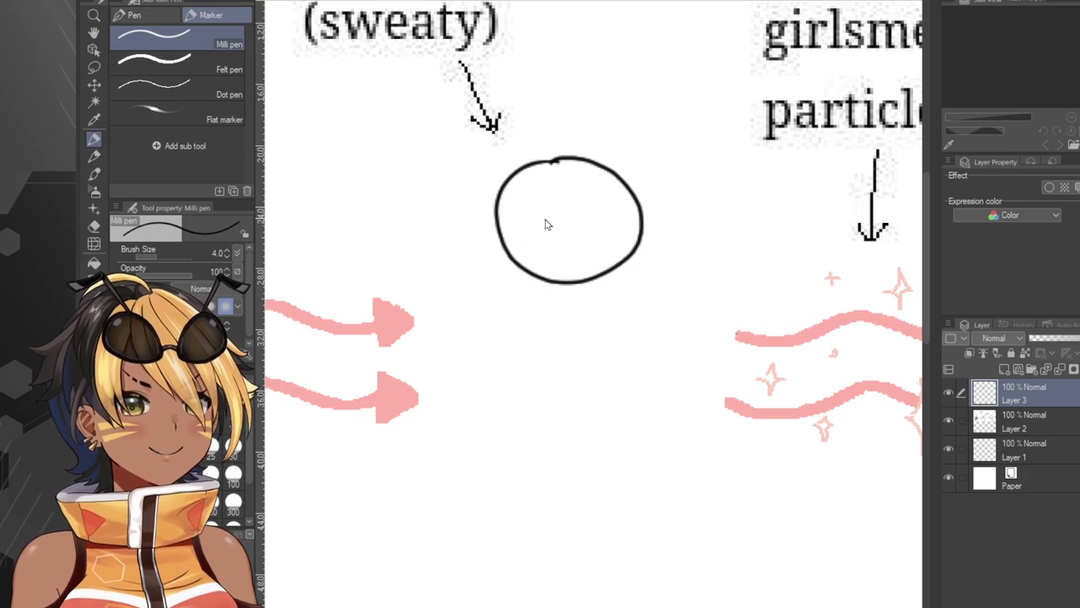
mouse_move(546, 167)
left_mouse_down()
mouse_move(512, 242)
mouse_move(605, 219)
mouse_move(537, 171)
mouse_move(523, 210)
mouse_move(625, 239)
mouse_move(590, 187)
left_mouse_up()
key("ctrl+z")
key("ctrl+z")
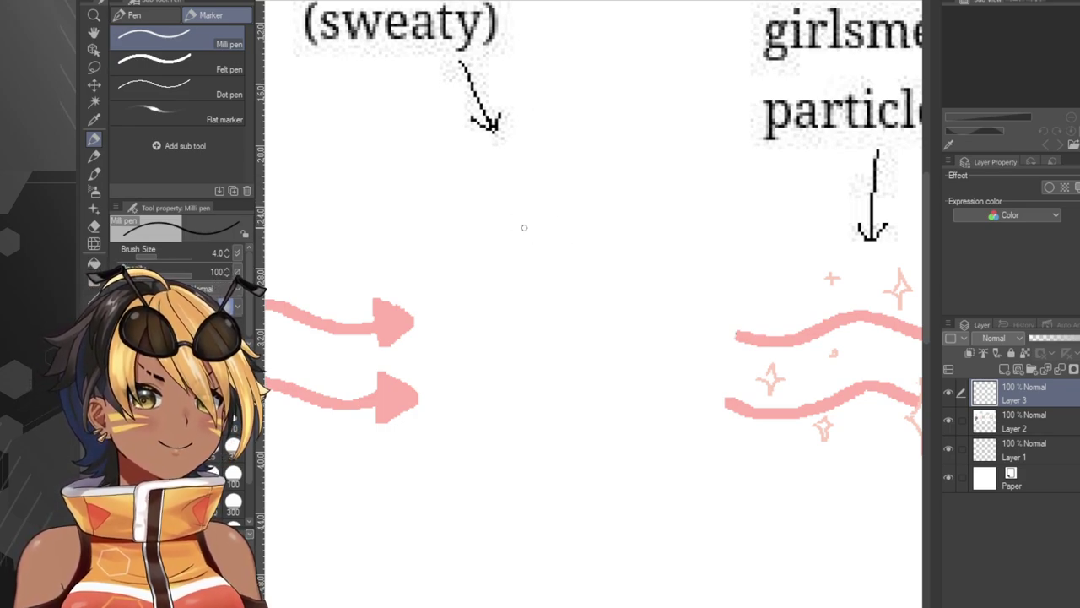
Draw a round head outline below the sweaty label's arrow and add a small ear on its side.
mouse_move(517, 228)
left_mouse_down()
mouse_move(538, 275)
mouse_move(651, 230)
left_mouse_up()
key("ctrl+z")
mouse_move(579, 168)
left_mouse_down()
mouse_move(645, 210)
mouse_move(565, 178)
mouse_move(608, 281)
mouse_move(581, 168)
left_mouse_up()
key("ctrl+z")
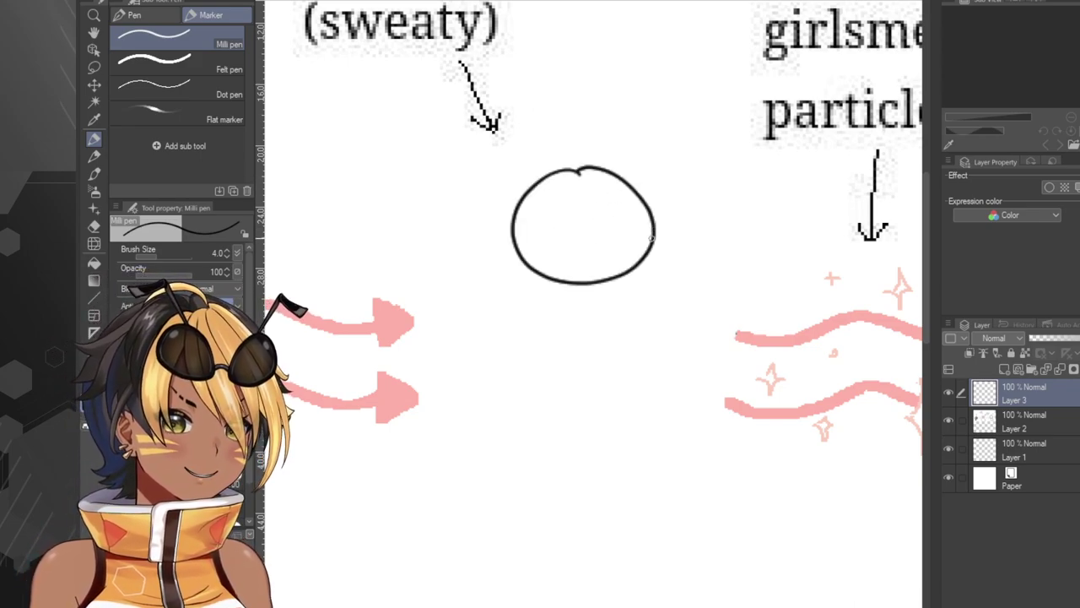
mouse_move(651, 240)
left_mouse_down()
mouse_move(675, 241)
mouse_move(643, 260)
left_mouse_up()
Draw tightly squeezed > < eyes and a small wavy mouth inside the head.
mouse_move(534, 216)
left_mouse_down()
mouse_move(558, 225)
mouse_move(534, 247)
left_mouse_up()
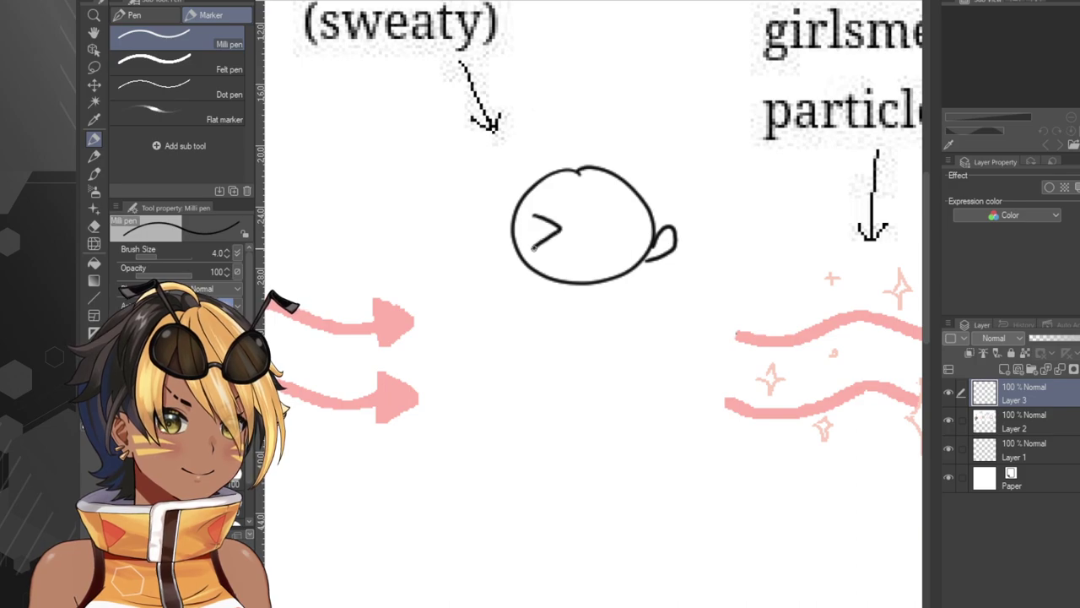
left_click_drag(617, 220, 628, 248)
left_click_drag(556, 258, 593, 258)
Draw round fists beside and below the head, each with a narrow oval forearm attached.
mouse_move(498, 226)
left_mouse_down()
mouse_move(474, 244)
mouse_move(511, 226)
left_mouse_up()
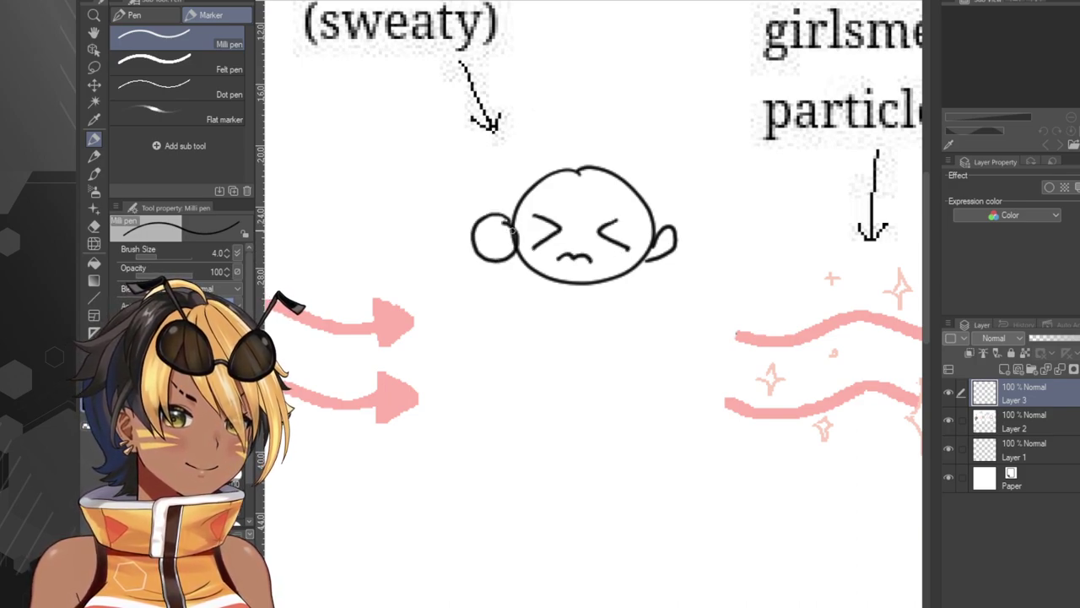
mouse_move(634, 330)
left_mouse_down()
mouse_move(658, 327)
mouse_move(631, 346)
mouse_move(647, 351)
left_mouse_up()
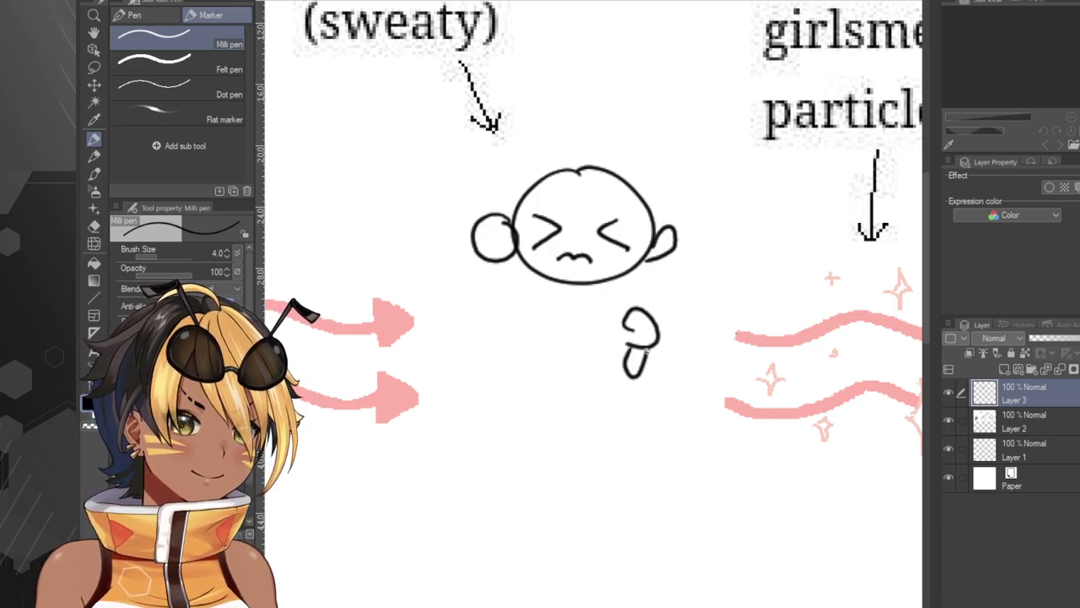
mouse_move(482, 266)
left_mouse_down()
mouse_move(504, 325)
mouse_move(508, 276)
mouse_move(493, 283)
mouse_move(516, 287)
mouse_move(524, 259)
mouse_move(457, 298)
mouse_move(501, 264)
left_mouse_up()
key("ctrl+z")
key("ctrl+z")
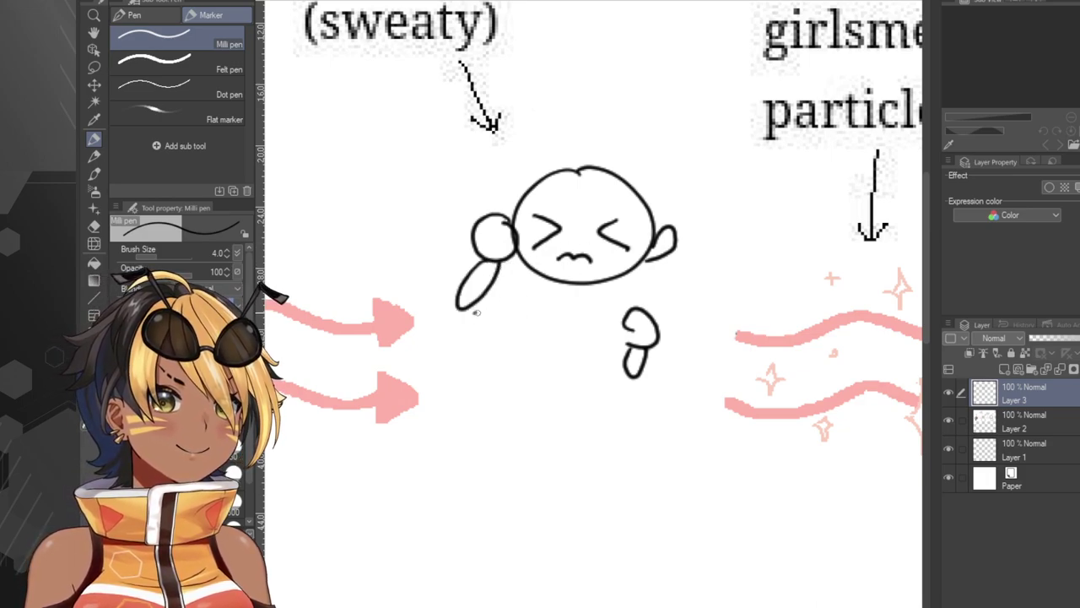
Rough in the raised upper arm with two lines toward the shoulder and start the lowered forearm's outer edge.
left_click_drag(476, 312, 521, 306)
left_click_drag(627, 369, 617, 346)
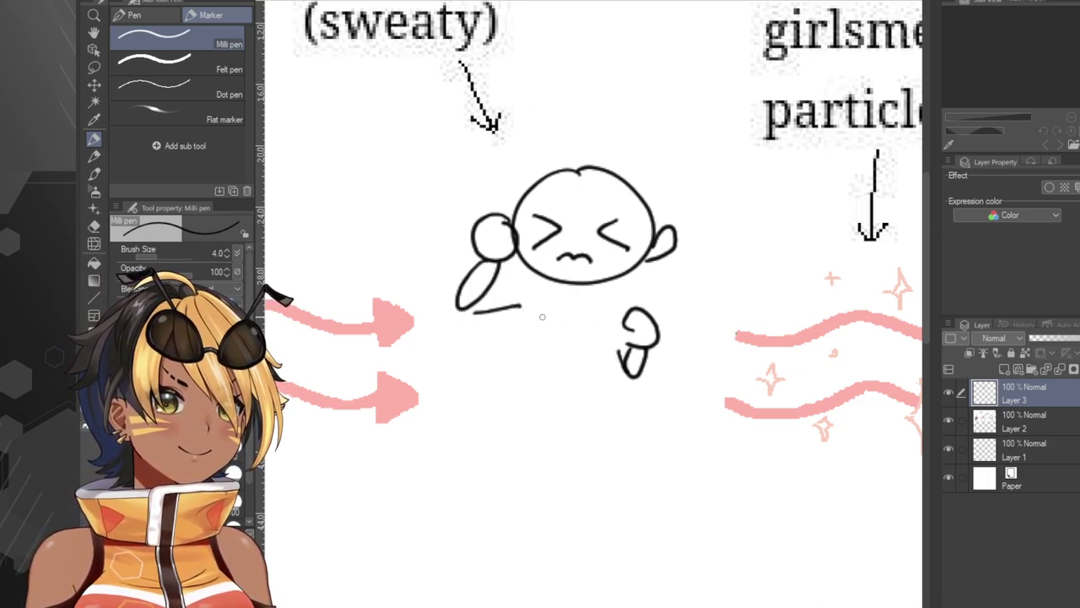
left_click_drag(526, 306, 553, 319)
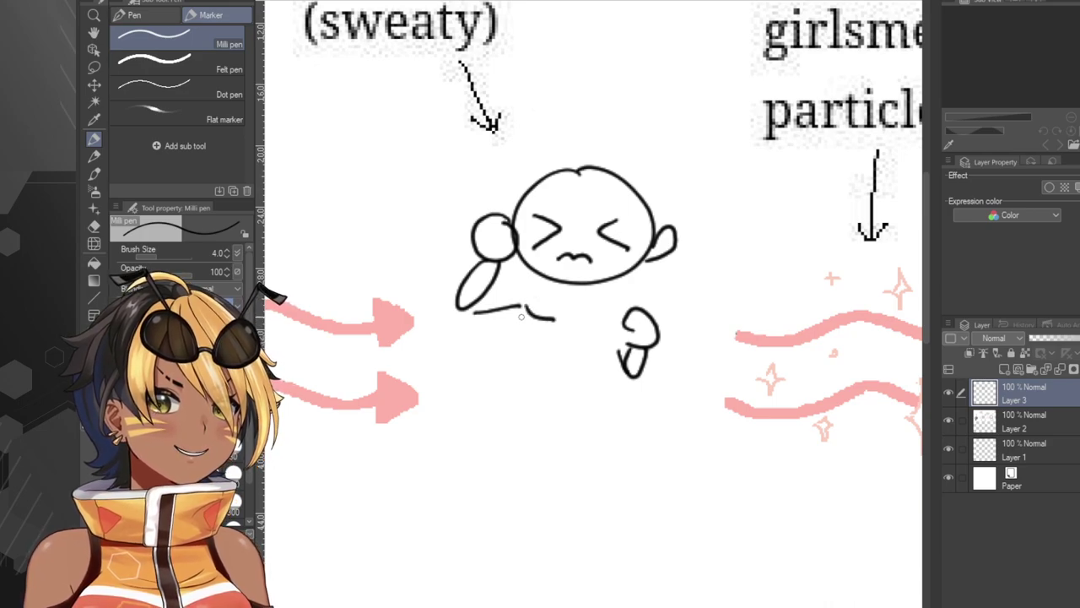
key("ctrl+z")
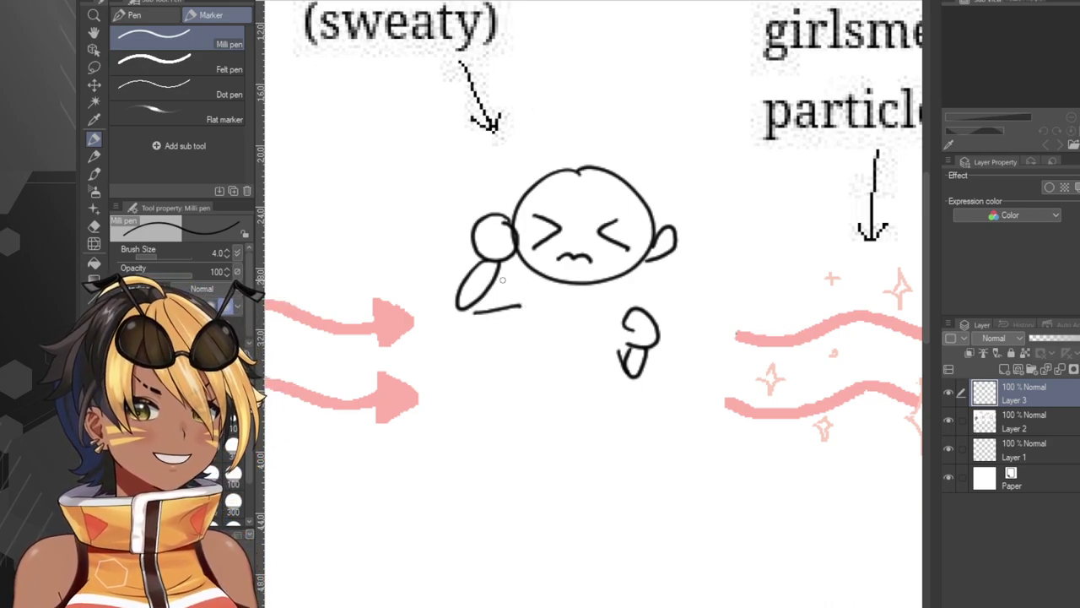
left_click_drag(495, 288, 524, 281)
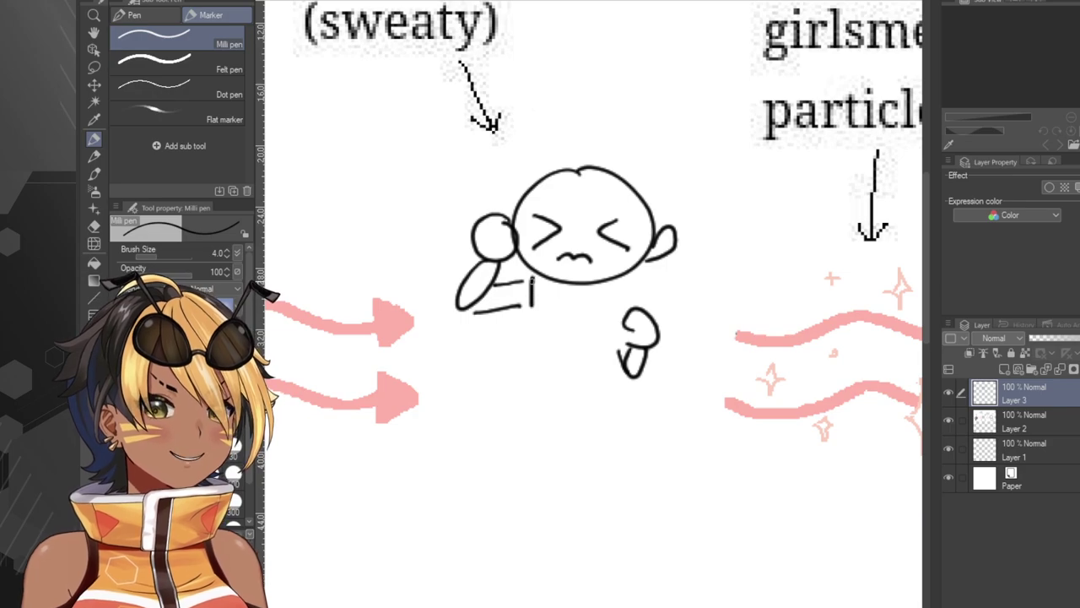
Draw the collar under the chin, widen the raised forearm into a sleeve and close its upper arm.
mouse_move(535, 285)
left_mouse_down()
mouse_move(616, 285)
mouse_move(607, 306)
mouse_move(497, 289)
mouse_move(465, 314)
mouse_move(483, 276)
mouse_move(455, 282)
left_mouse_up()
mouse_move(455, 281)
left_mouse_down()
mouse_move(453, 310)
mouse_move(483, 275)
mouse_move(491, 289)
mouse_move(464, 264)
left_mouse_up()
key("ctrl+z")
key("ctrl+z")
key("ctrl+z")
mouse_move(452, 304)
left_mouse_down()
mouse_move(457, 265)
mouse_move(496, 264)
mouse_move(467, 315)
mouse_move(454, 310)
mouse_move(469, 317)
mouse_move(453, 307)
mouse_move(471, 312)
left_mouse_up()
key("ctrl+z")
key("ctrl+z")
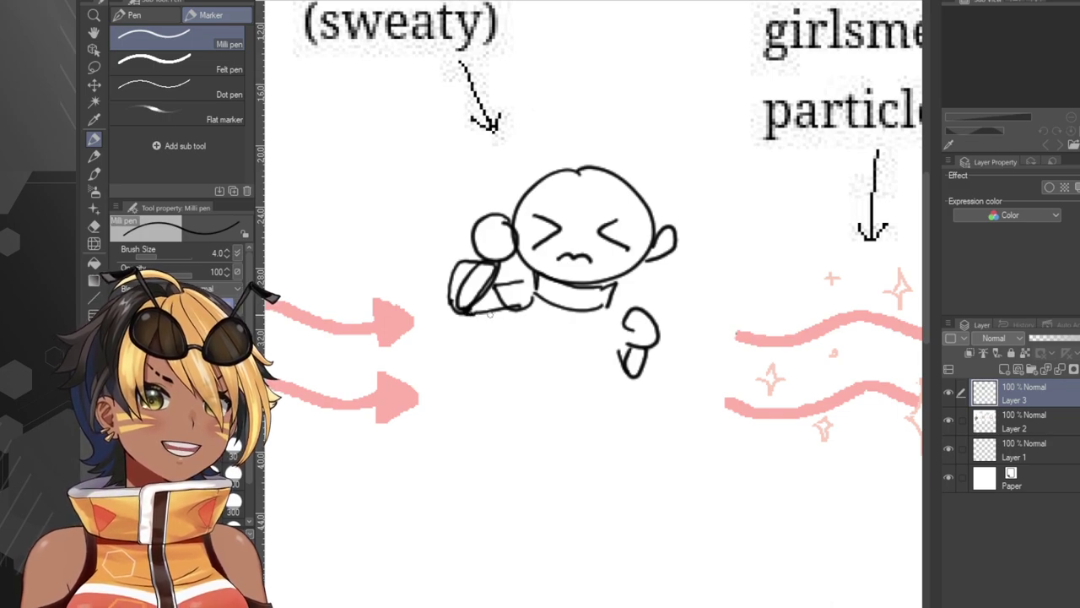
mouse_move(516, 283)
left_mouse_down()
mouse_move(535, 278)
mouse_move(519, 283)
left_mouse_up()
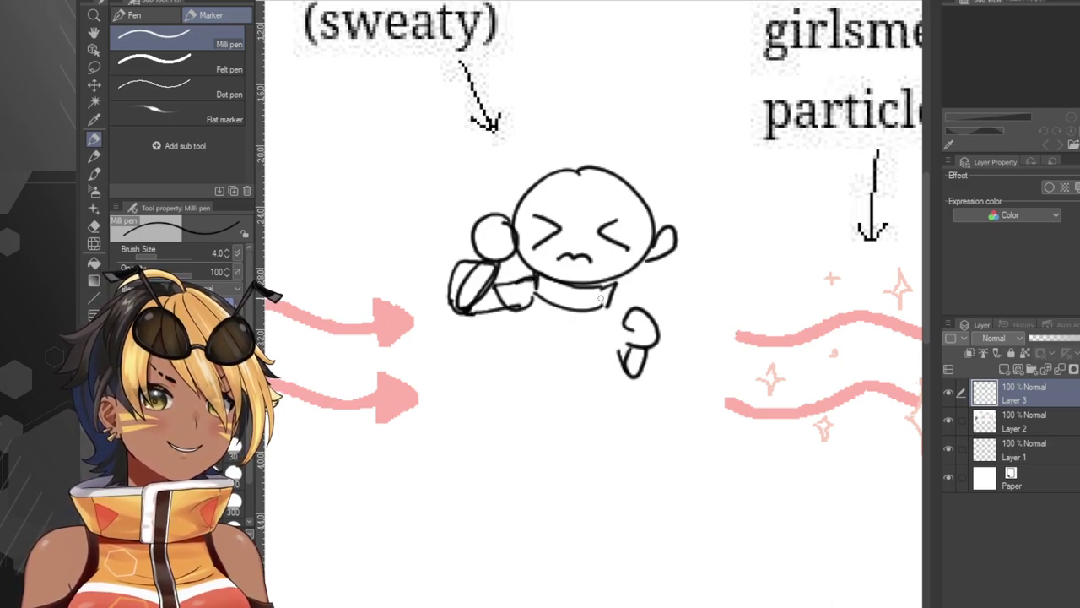
Connect the lowered fist to the shoulder and draw a larger pointed forearm outline around it.
mouse_move(609, 300)
left_mouse_down()
mouse_move(629, 332)
mouse_move(625, 322)
mouse_move(621, 339)
mouse_move(626, 324)
left_mouse_up()
key("ctrl+z")
key("ctrl+z")
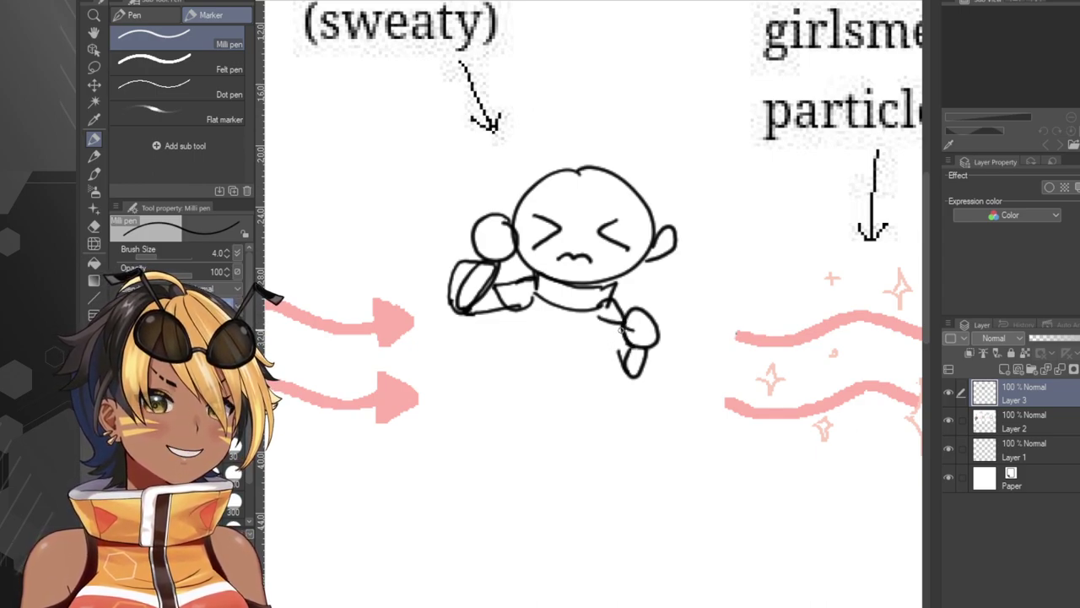
mouse_move(600, 334)
left_mouse_down()
mouse_move(627, 378)
mouse_move(646, 362)
mouse_move(633, 352)
mouse_move(654, 358)
mouse_move(623, 380)
left_mouse_up()
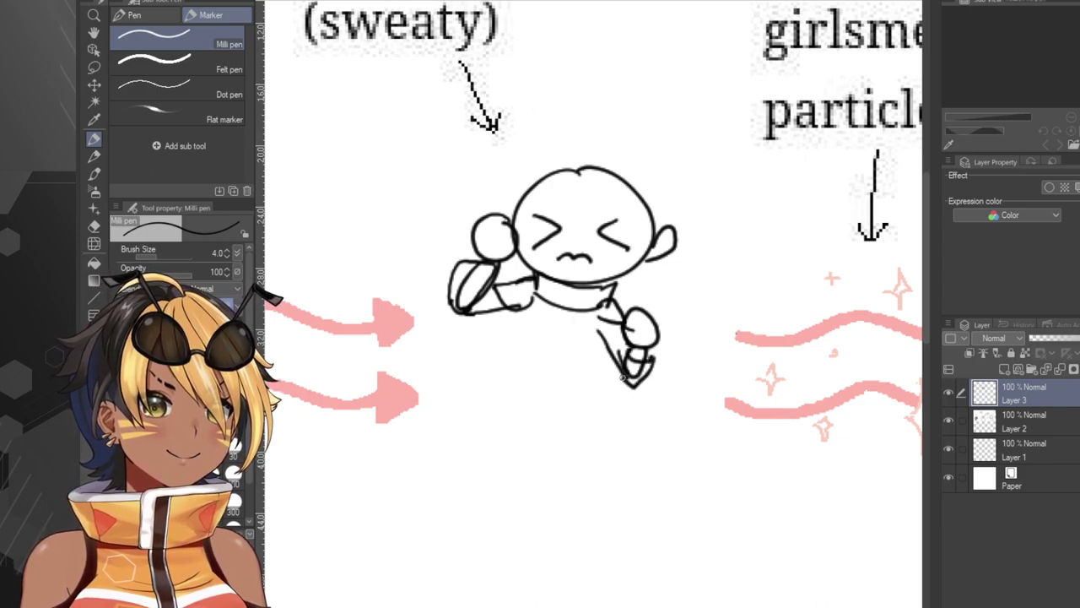
Draw the chest below the collar with a curved double centre line and a bottom edge.
mouse_move(525, 317)
left_mouse_down()
mouse_move(531, 362)
mouse_move(566, 360)
mouse_move(574, 310)
left_mouse_up()
mouse_move(574, 364)
left_mouse_down()
mouse_move(591, 346)
mouse_move(581, 312)
mouse_move(591, 354)
mouse_move(581, 363)
mouse_move(601, 357)
mouse_move(595, 311)
left_mouse_up()
left_click_drag(528, 362, 532, 382)
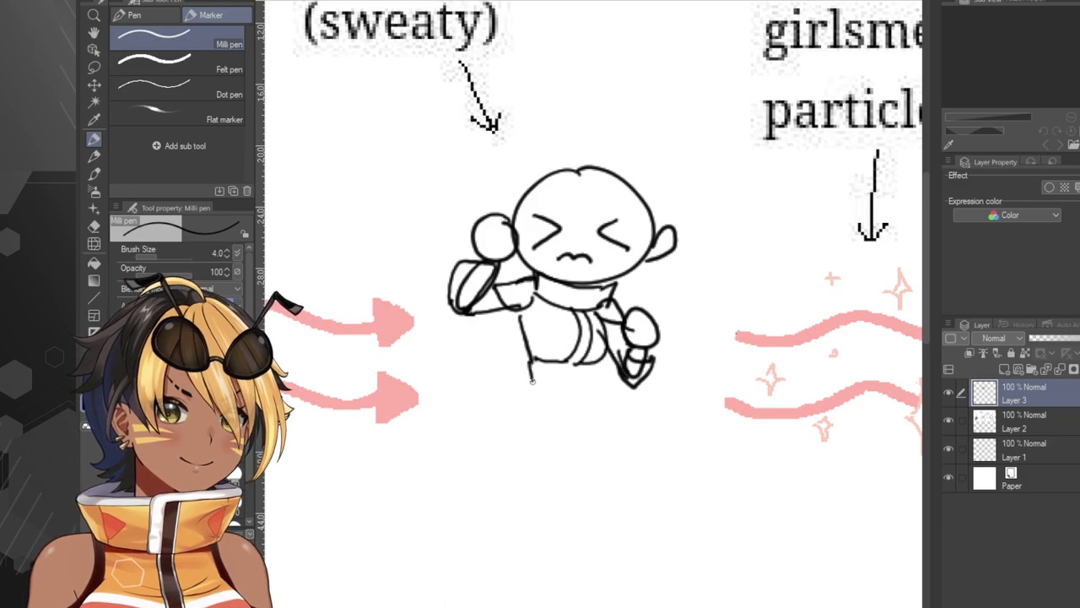
key("ctrl+z")
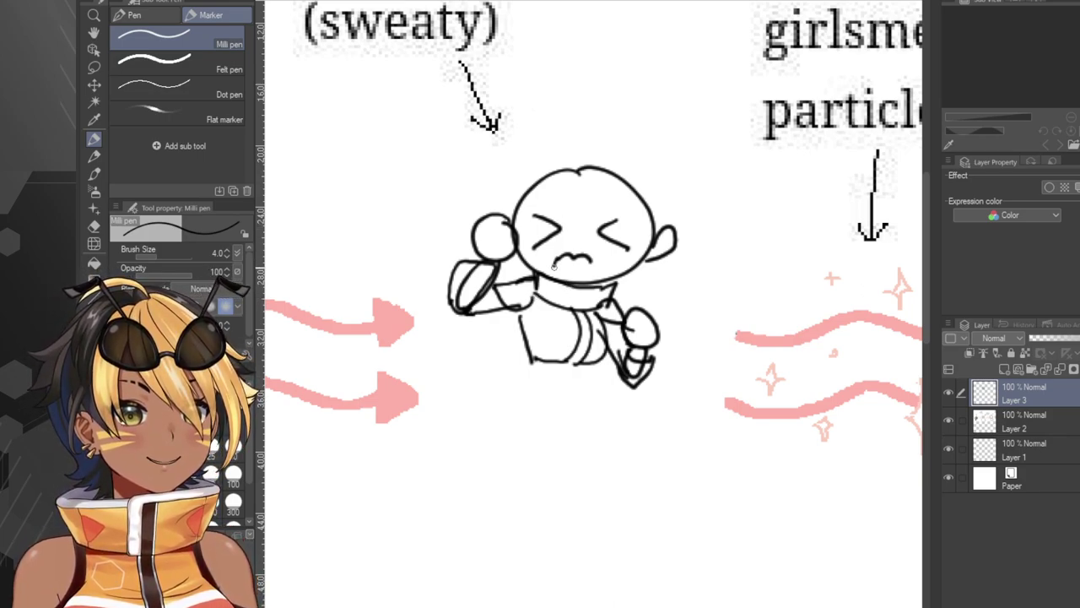
Try a wider frown and an open mouth around the wavy mouth line, undoing both.
mouse_move(592, 274)
left_mouse_down()
mouse_move(558, 267)
mouse_move(592, 264)
mouse_move(595, 278)
mouse_move(602, 251)
mouse_move(559, 270)
left_mouse_up()
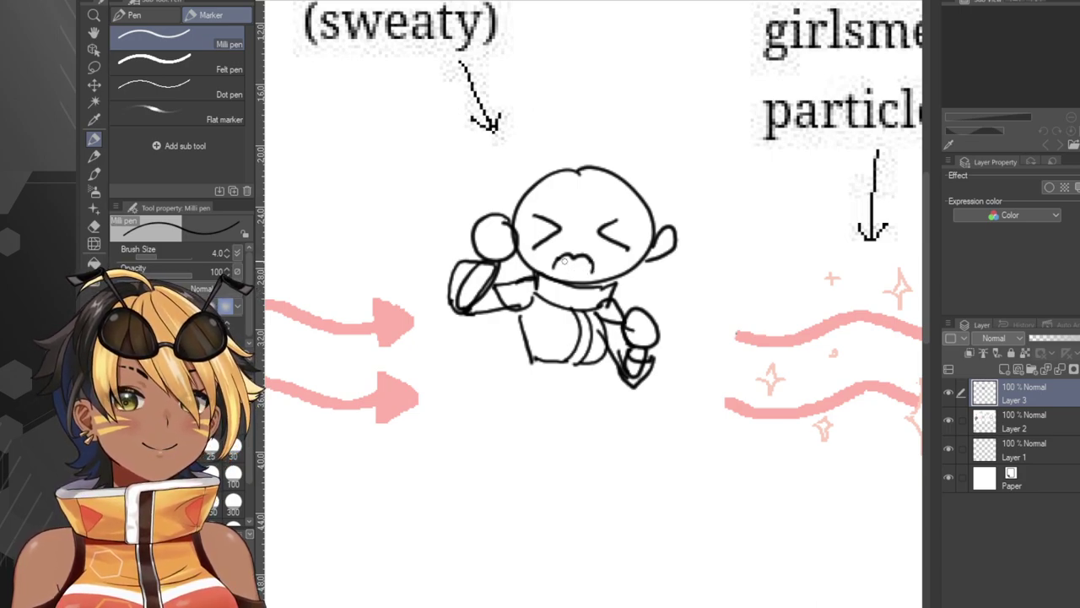
key("ctrl+z")
key("ctrl+z")
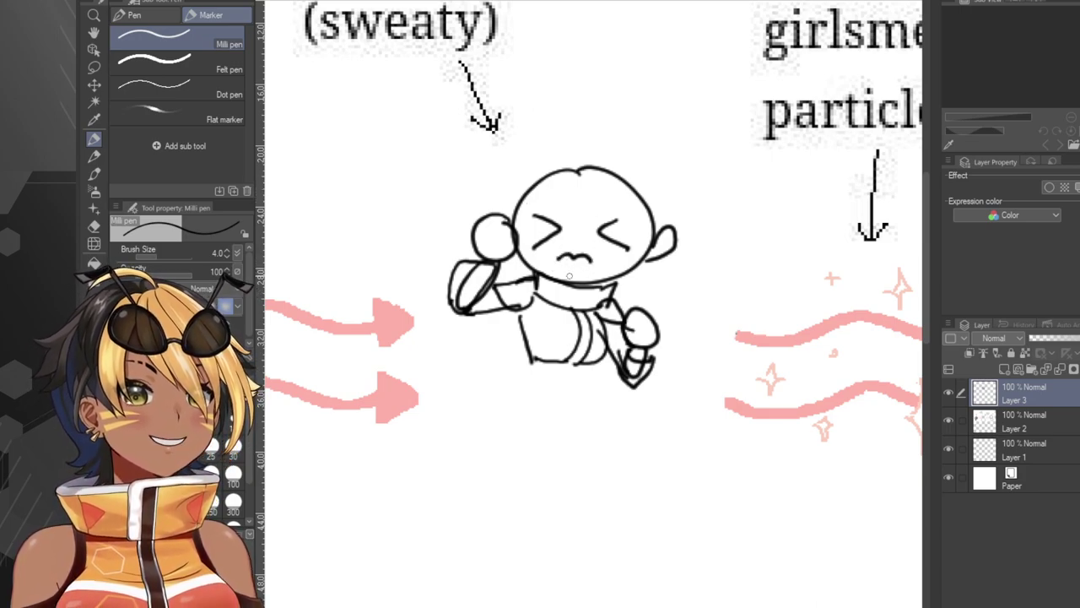
mouse_move(556, 263)
left_mouse_down()
mouse_move(557, 275)
mouse_move(578, 280)
mouse_move(589, 263)
left_mouse_up()
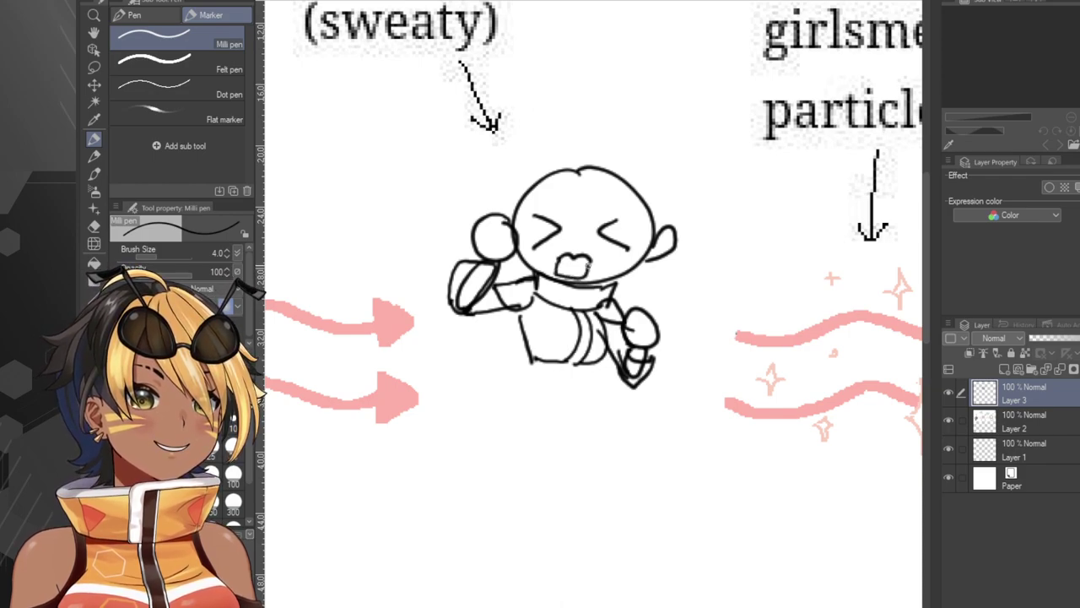
key("ctrl+z")
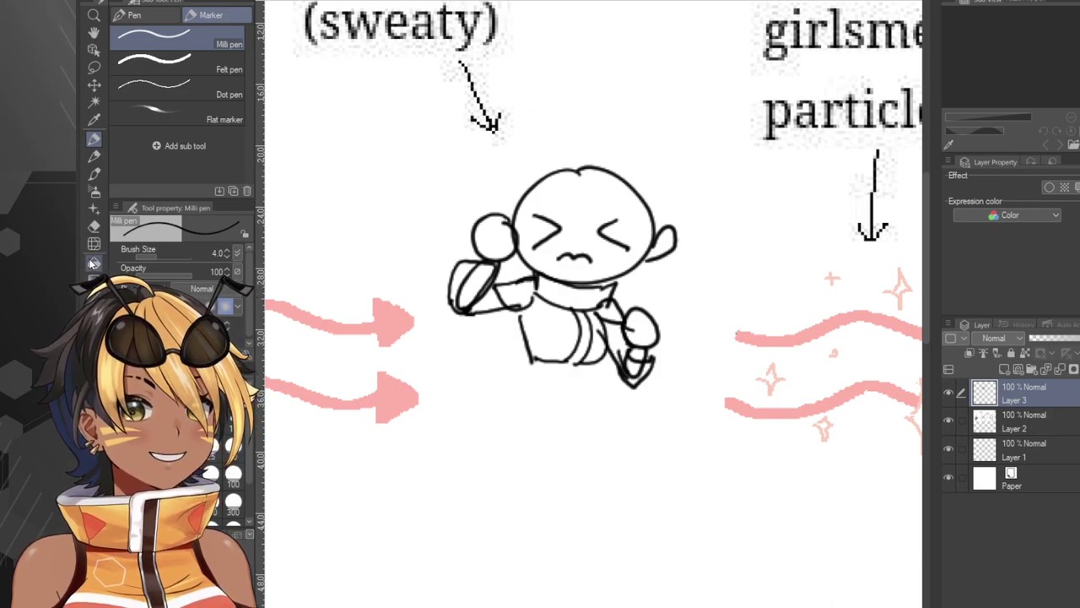
Erase the overlapping inner oval from the raised forearm with the Rough eraser.
left_click(94, 226)
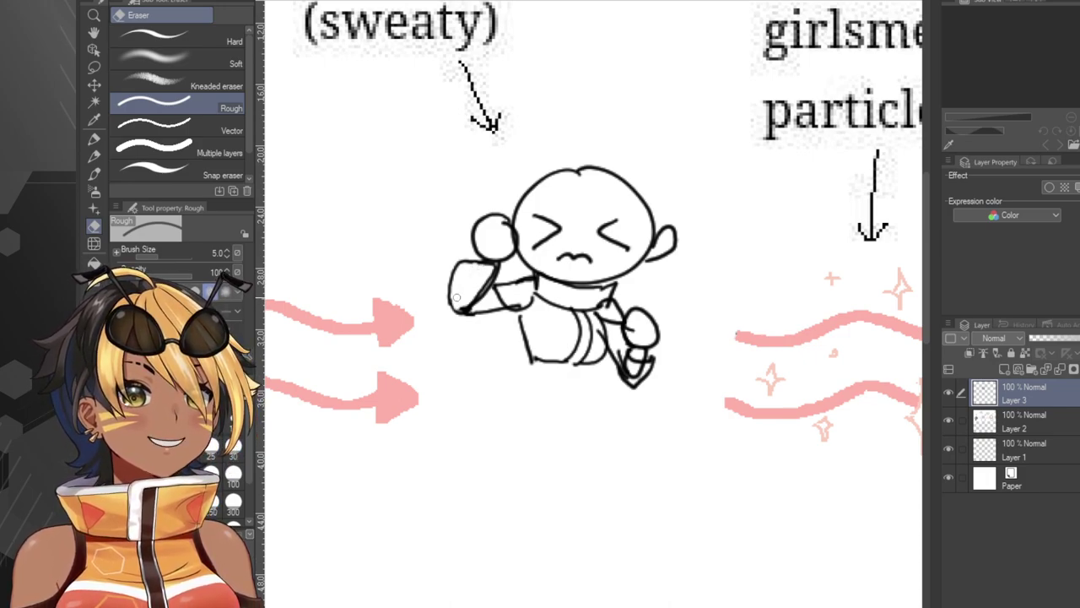
mouse_move(467, 298)
left_mouse_down()
mouse_move(493, 274)
mouse_move(462, 309)
left_mouse_up()
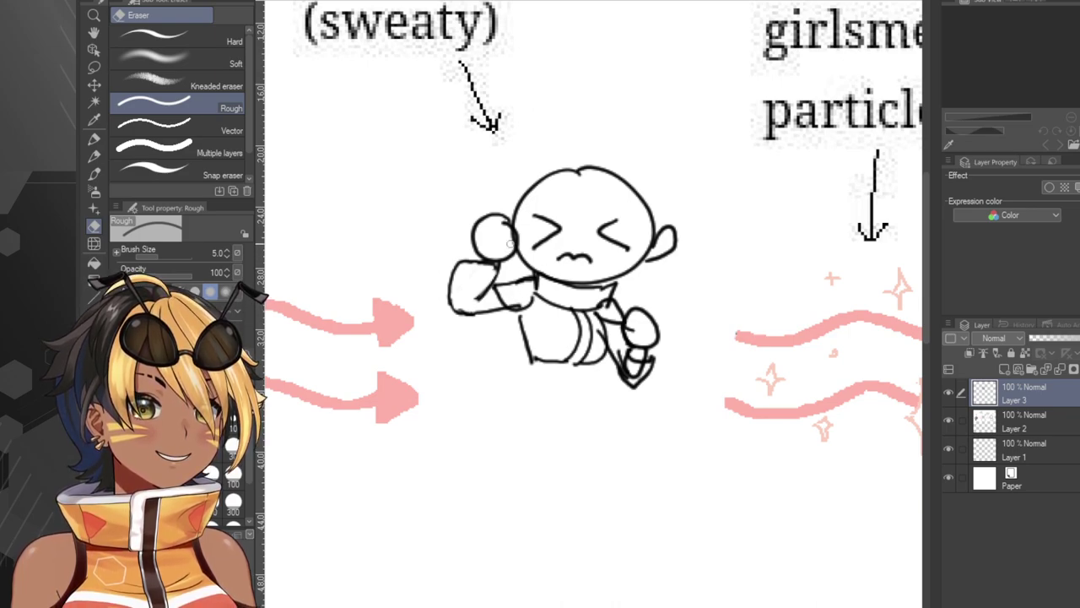
left_click(93, 138)
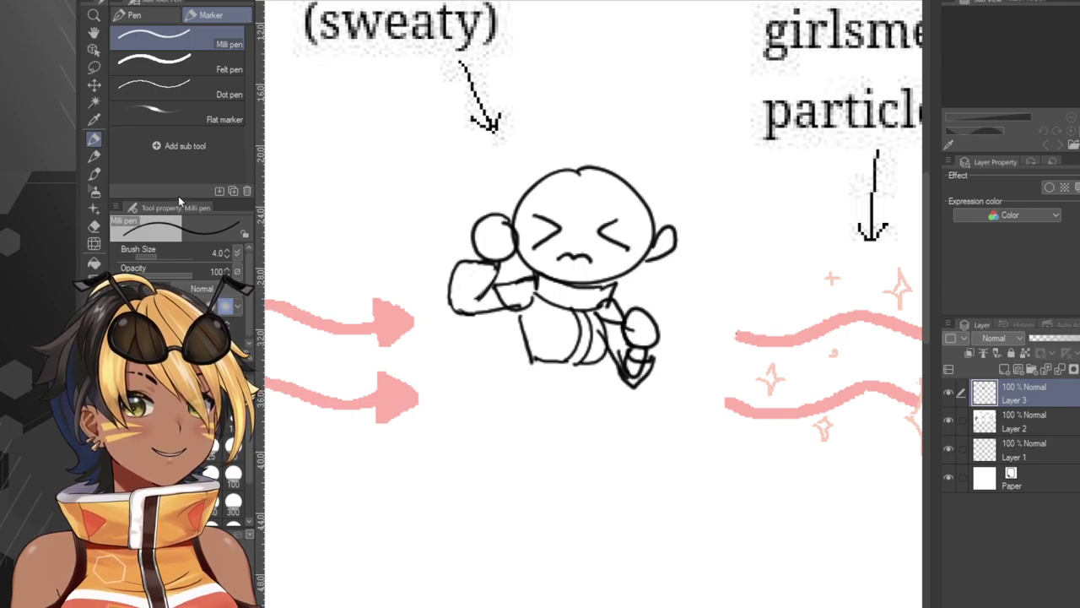
Erase the lowered forearm and the lower part of its fist with the Rough eraser.
left_click(94, 225)
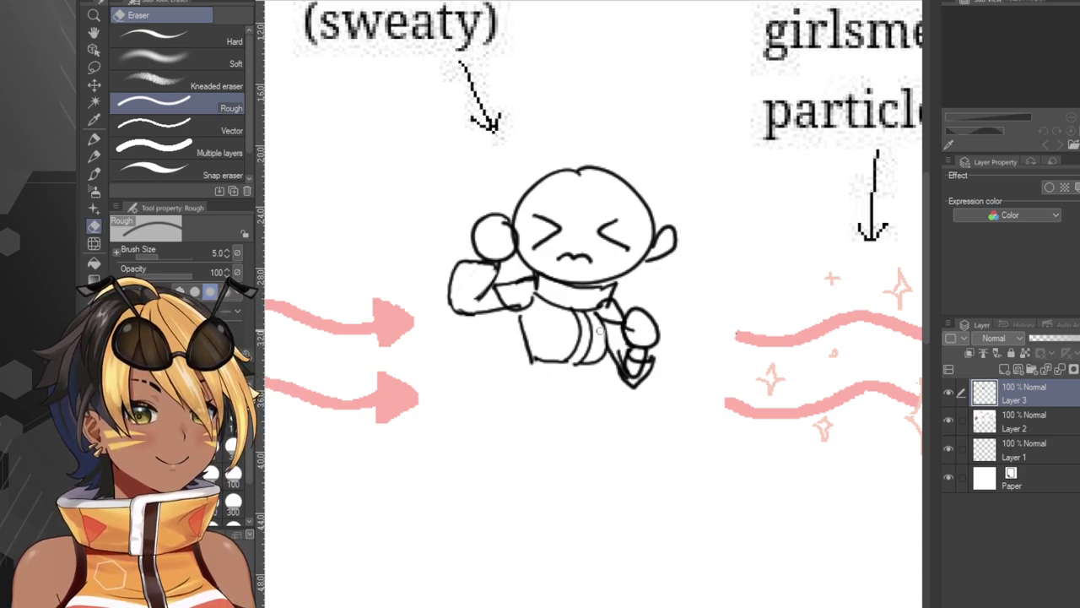
mouse_move(615, 358)
left_mouse_down()
mouse_move(637, 377)
mouse_move(643, 368)
mouse_move(625, 367)
mouse_move(635, 388)
mouse_move(627, 368)
left_mouse_up()
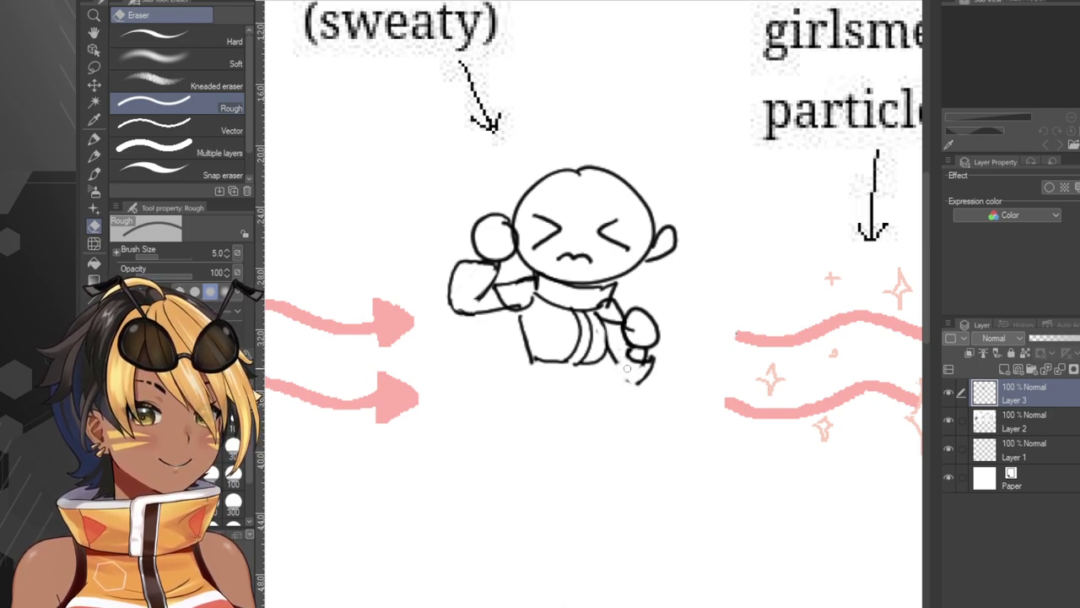
left_click(95, 139)
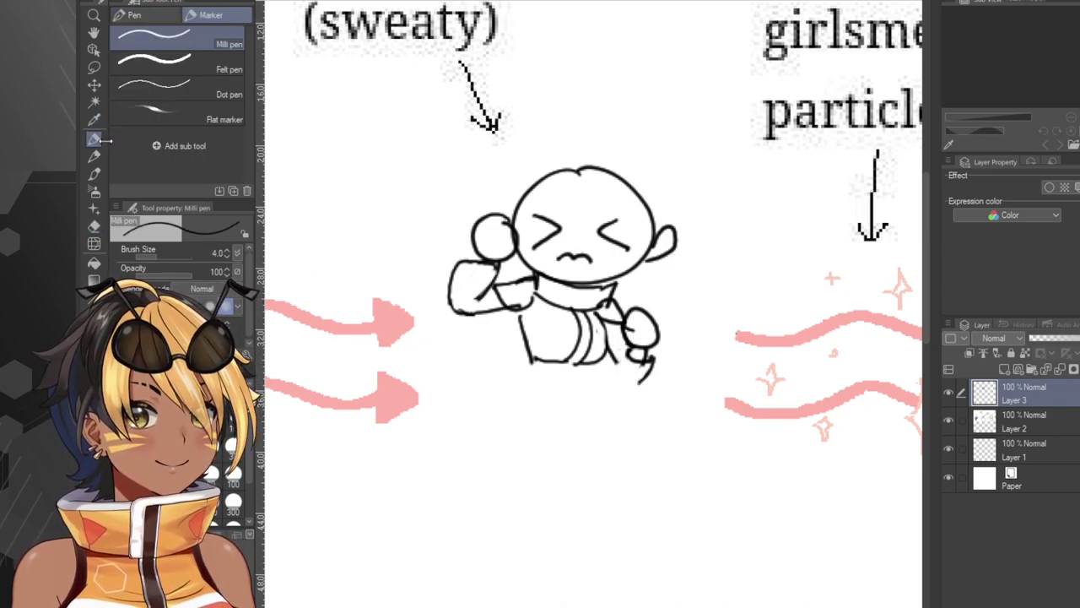
mouse_move(635, 358)
left_mouse_down()
mouse_move(649, 377)
mouse_move(635, 393)
left_mouse_up()
key("ctrl+z")
key("ctrl+z")
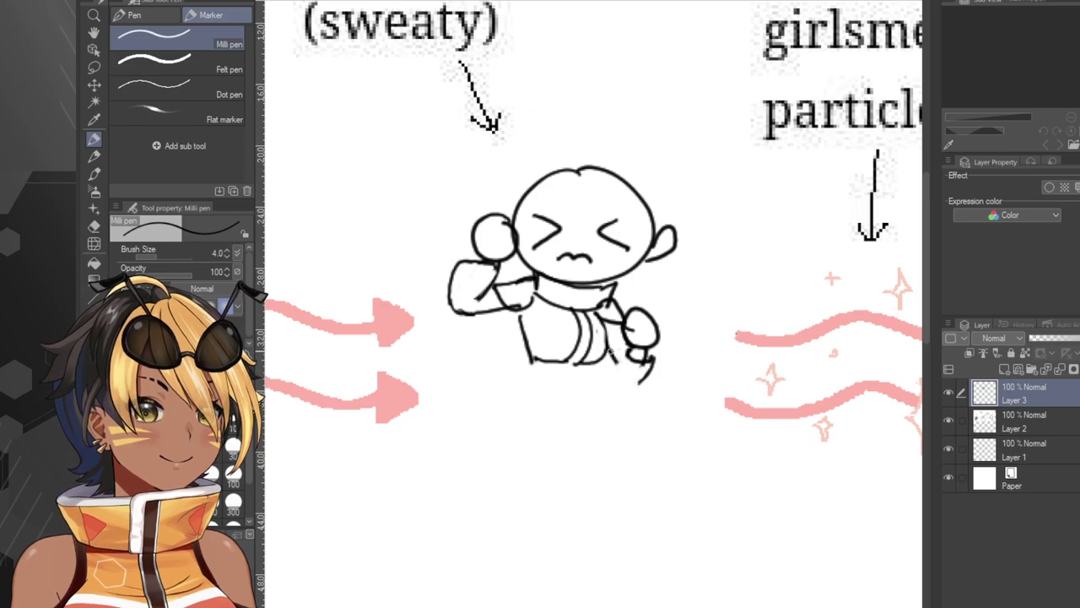
left_click(97, 226)
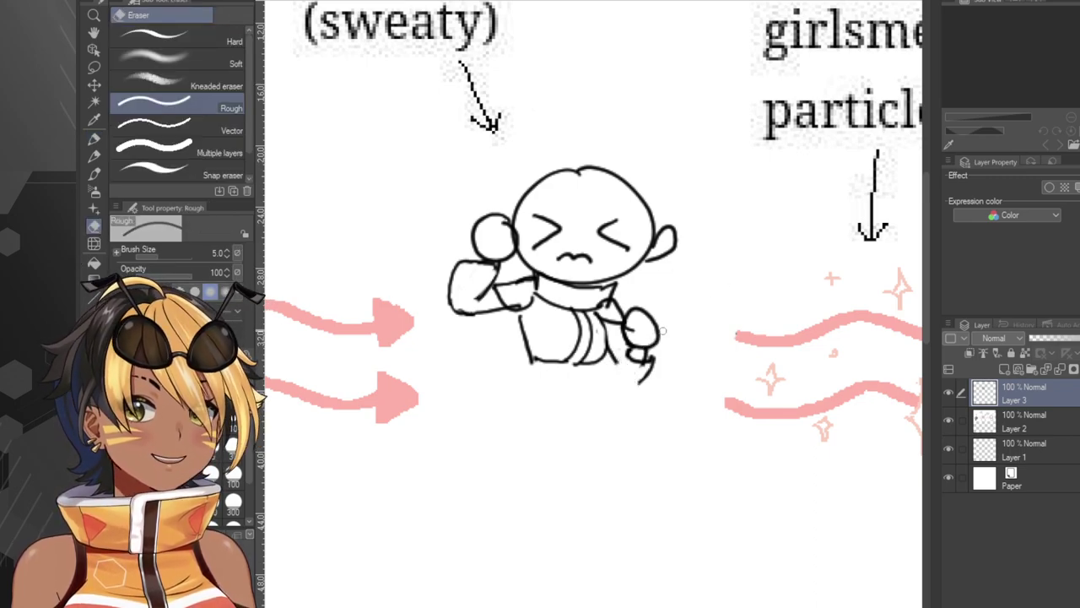
mouse_move(659, 335)
left_mouse_down()
mouse_move(635, 361)
mouse_move(650, 366)
left_mouse_up()
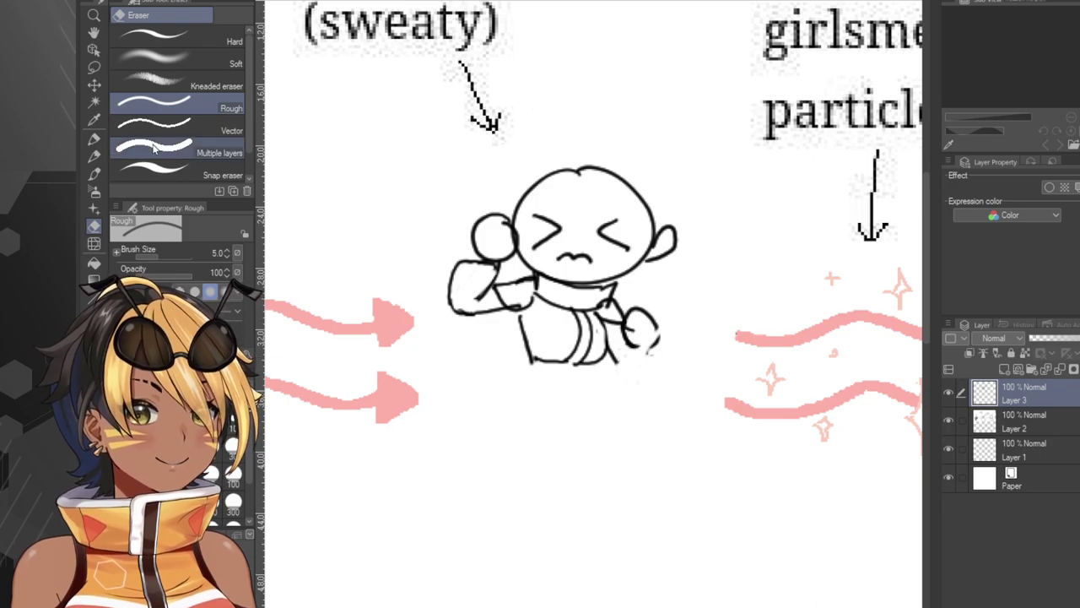
Redraw the lowered fist and its rounded, bent forearm with the Milli pen, undoing unwanted strokes.
left_click(89, 142)
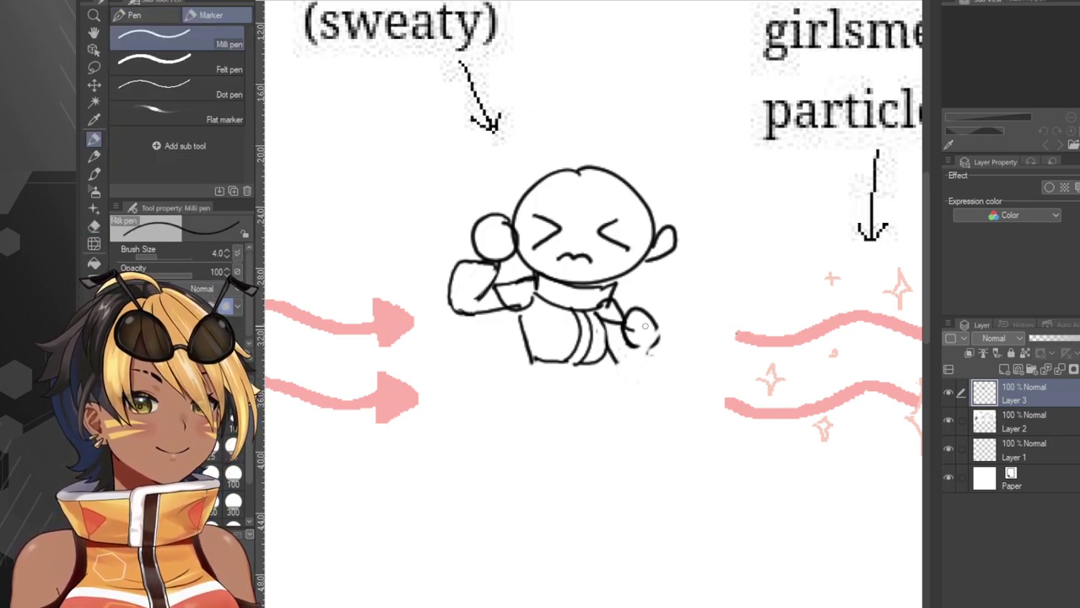
mouse_move(648, 312)
left_mouse_down()
mouse_move(654, 351)
mouse_move(657, 342)
mouse_move(645, 377)
mouse_move(656, 349)
mouse_move(621, 377)
mouse_move(638, 358)
mouse_move(623, 358)
mouse_move(659, 346)
mouse_move(644, 382)
mouse_move(654, 349)
mouse_move(633, 381)
mouse_move(653, 354)
mouse_move(633, 365)
left_mouse_up()
key("ctrl+z")
key("ctrl+z")
key("ctrl+z")
key("ctrl+z")
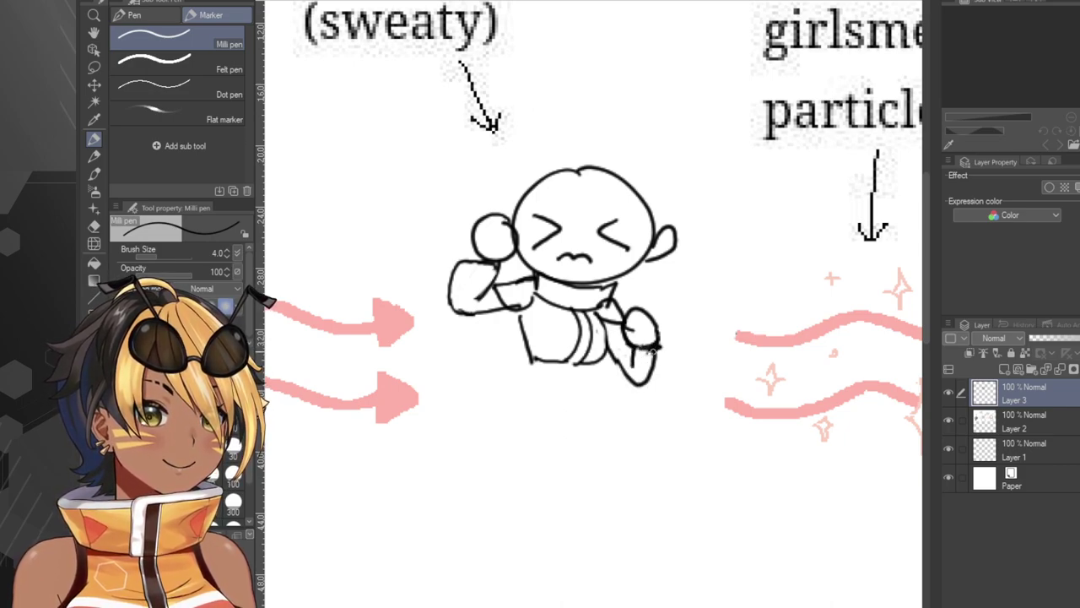
key("ctrl+z")
key("ctrl+z")
key("ctrl+z")
key("ctrl+z")
mouse_move(631, 348)
left_mouse_down()
mouse_move(632, 378)
mouse_move(652, 347)
mouse_move(618, 377)
left_mouse_up()
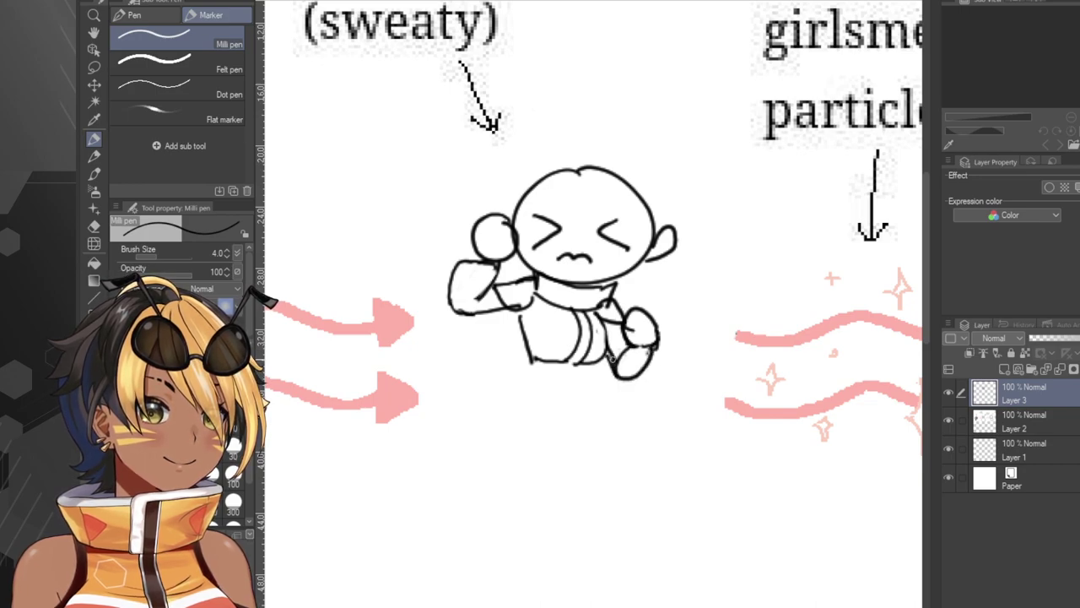
Draw the narrow waist and pointed hips below the chest, with a centre line and a navel mark.
mouse_move(520, 362)
left_mouse_down()
mouse_move(517, 398)
mouse_move(557, 435)
mouse_move(582, 414)
mouse_move(591, 375)
mouse_move(584, 395)
mouse_move(561, 403)
mouse_move(572, 375)
mouse_move(565, 400)
mouse_move(505, 419)
mouse_move(534, 487)
left_mouse_up()
key("ctrl+z")
mouse_move(554, 427)
left_mouse_down()
mouse_move(572, 497)
mouse_move(535, 510)
left_mouse_up()
key("ctrl+z")
key("ctrl+z")
key("ctrl+z")
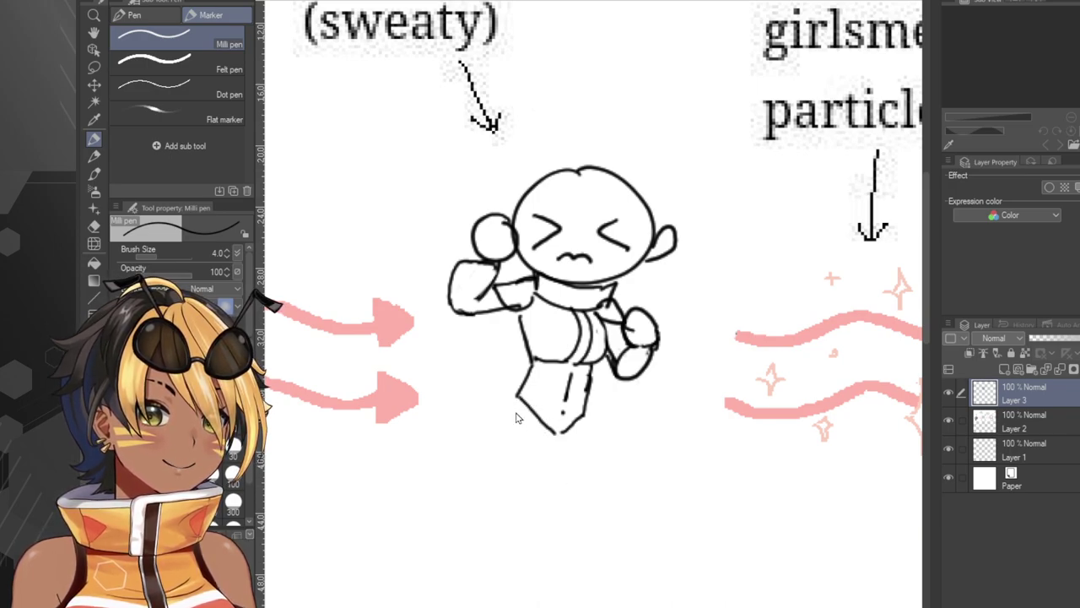
Draw two rounded thighs pressed together below the hips, undoing unwanted outline strokes.
mouse_move(521, 394)
left_mouse_down()
mouse_move(508, 417)
mouse_move(514, 456)
left_mouse_up()
mouse_move(510, 451)
left_mouse_down()
mouse_move(529, 416)
mouse_move(498, 435)
mouse_move(538, 479)
left_mouse_up()
key("ctrl+z")
key("ctrl+z")
mouse_move(532, 406)
left_mouse_down()
mouse_move(581, 479)
mouse_move(542, 487)
left_mouse_up()
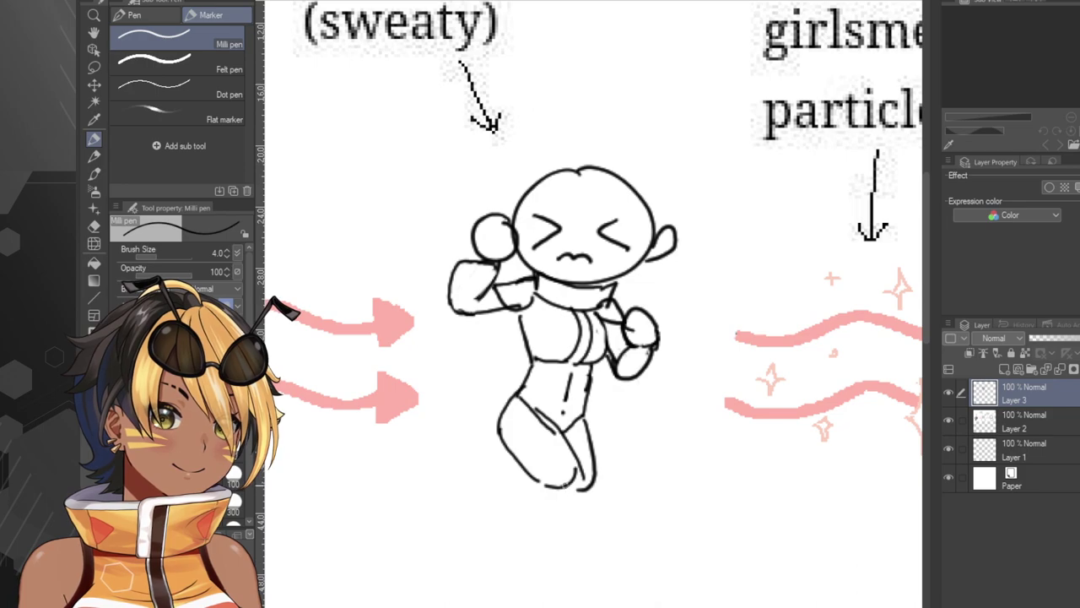
Try out slim lower legs and bands across the thighs, undoing the unwanted leg strokes.
mouse_move(565, 485)
left_mouse_down()
mouse_move(538, 482)
mouse_move(537, 553)
left_mouse_up()
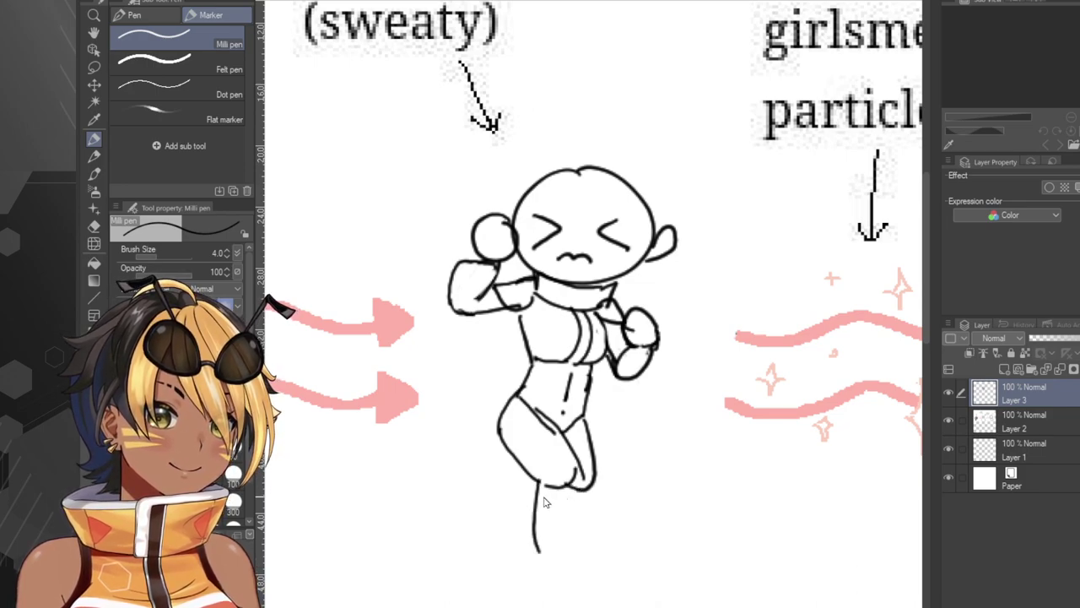
key("ctrl+z")
mouse_move(538, 483)
left_mouse_down()
mouse_move(522, 574)
mouse_move(539, 578)
mouse_move(565, 540)
mouse_move(561, 512)
mouse_move(537, 573)
left_mouse_up()
key("ctrl+z")
key("ctrl+z")
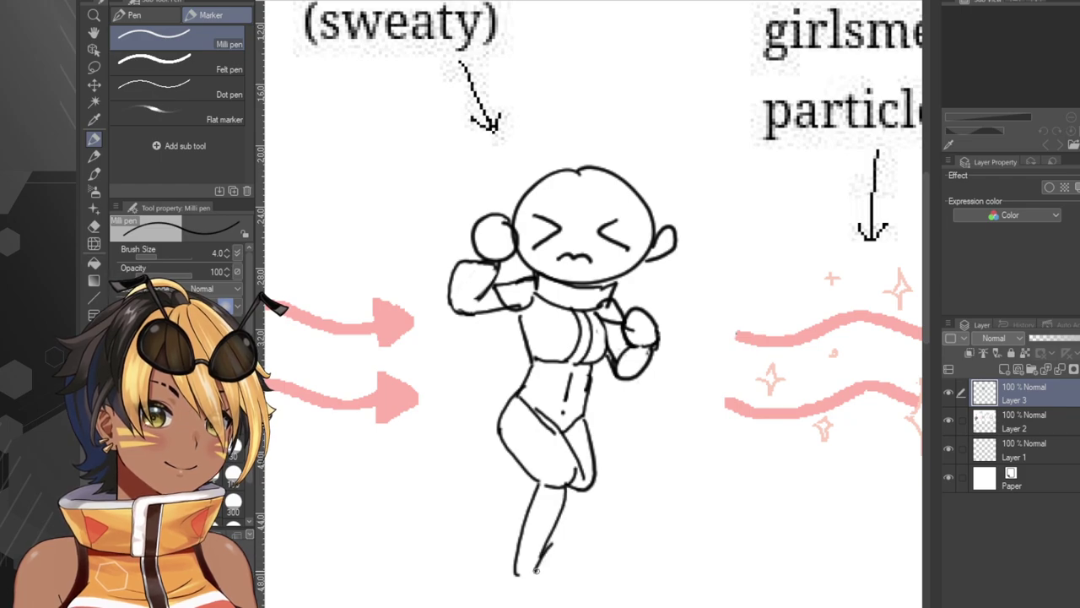
key("ctrl+z")
key("ctrl+z")
key("ctrl+z")
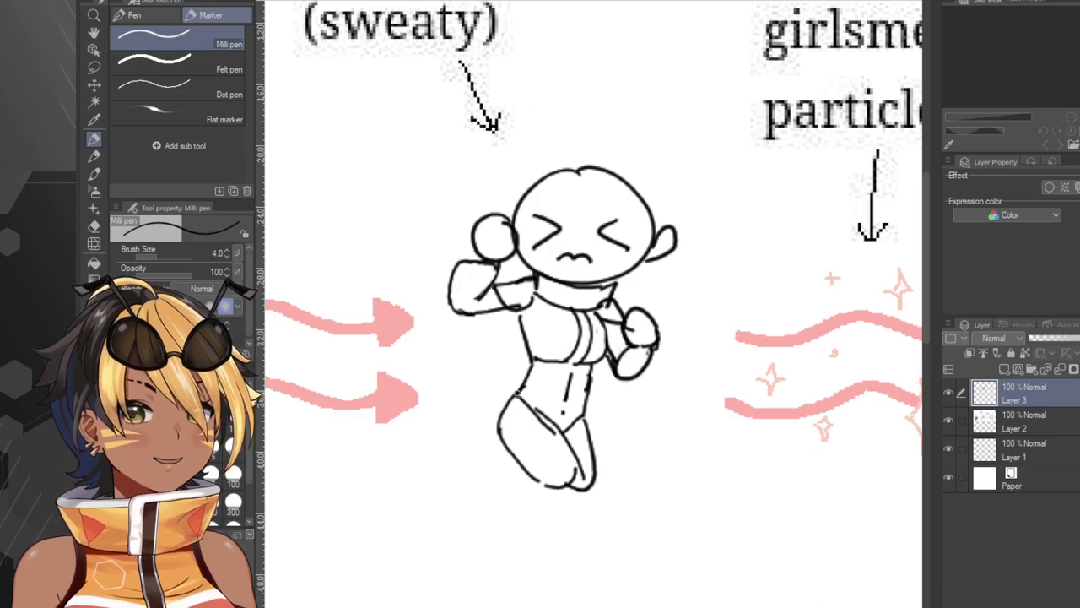
mouse_move(521, 463)
left_mouse_down()
mouse_move(540, 440)
mouse_move(516, 471)
mouse_move(553, 440)
left_mouse_up()
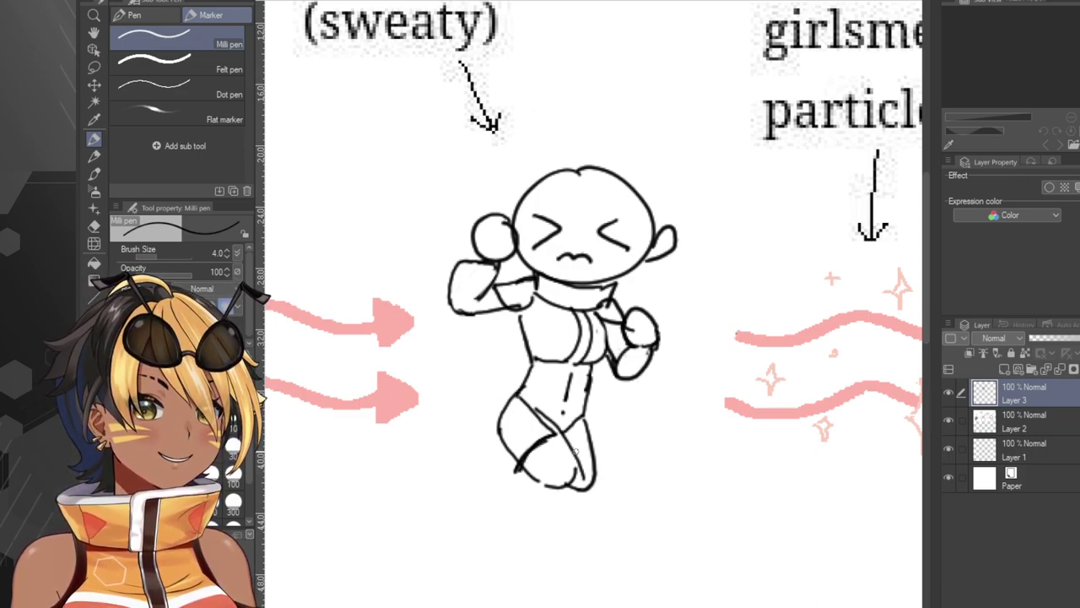
mouse_move(535, 480)
left_mouse_down()
mouse_move(540, 546)
mouse_move(566, 495)
mouse_move(511, 529)
mouse_move(541, 534)
mouse_move(576, 478)
mouse_move(570, 495)
mouse_move(600, 556)
mouse_move(589, 481)
left_mouse_up()
Undo the lower legs, the thigh bands and both thighs, back to the bare pointed hips.
key("ctrl+z")
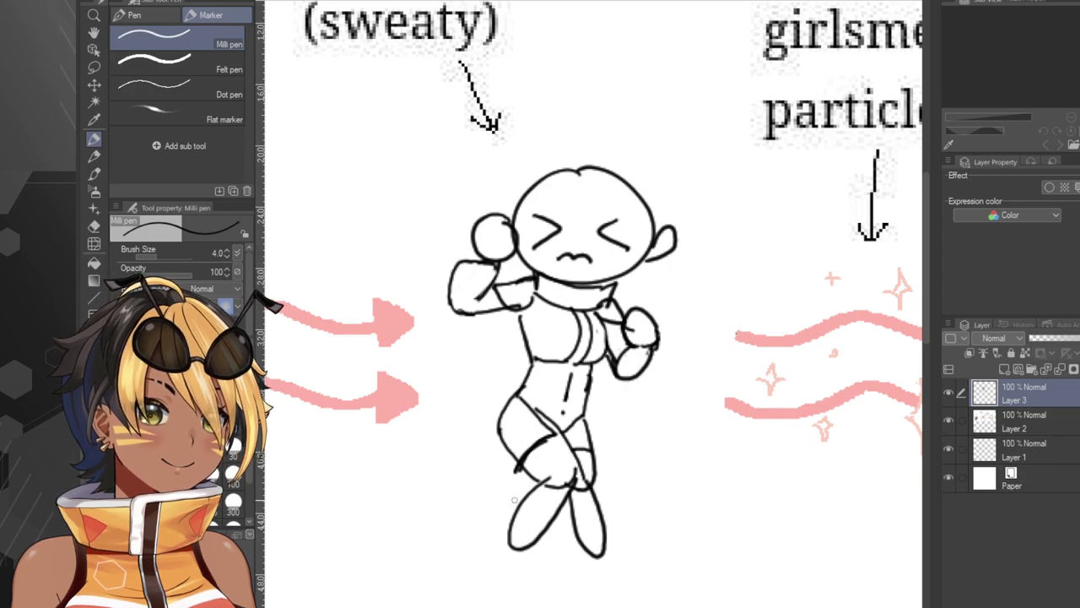
key("ctrl+z")
key("ctrl+z")
key("ctrl+z")
key("ctrl+z")
key("ctrl+z")
key("ctrl+z")
key("ctrl+z")
key("ctrl+z")
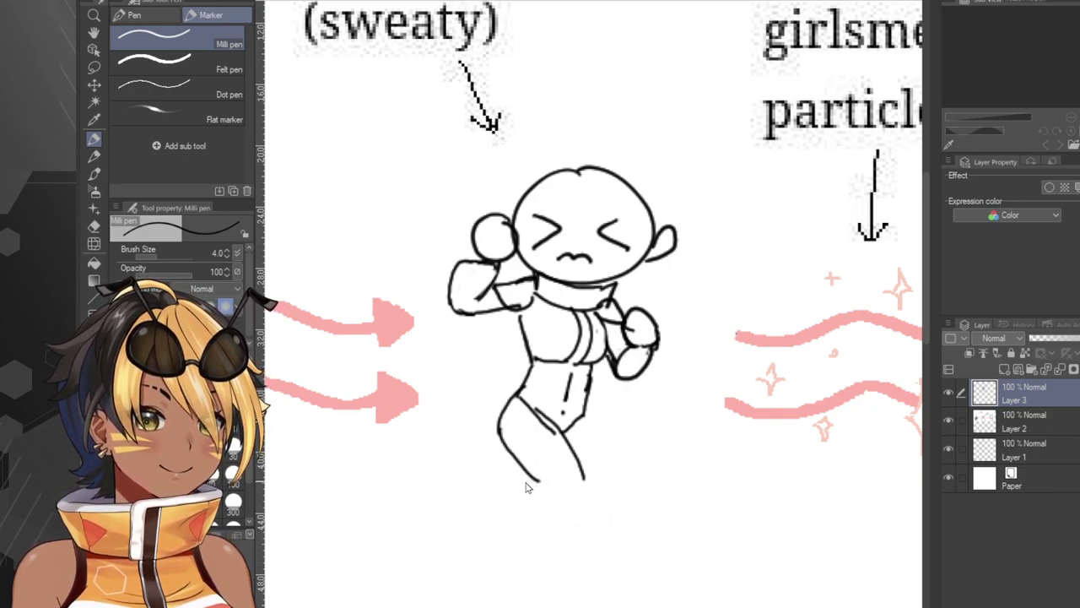
key("ctrl+z")
key("ctrl+z")
Try to draw a rounded, bent thigh below the hips, undoing all of its strokes.
left_click_drag(520, 404, 503, 475)
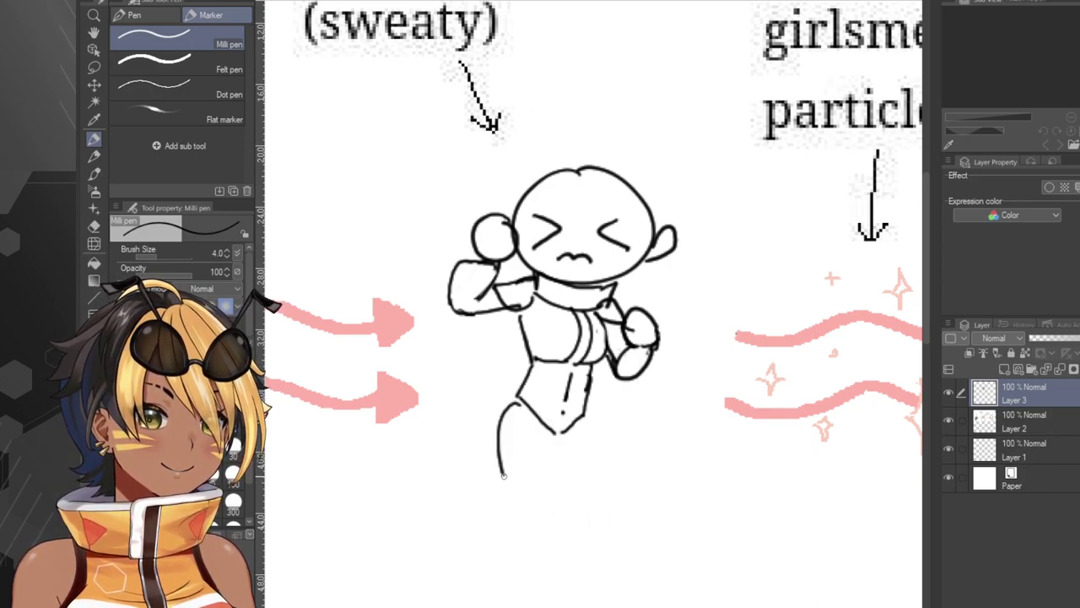
mouse_move(562, 461)
left_mouse_down()
mouse_move(572, 454)
mouse_move(554, 464)
mouse_move(563, 505)
mouse_move(507, 469)
left_mouse_up()
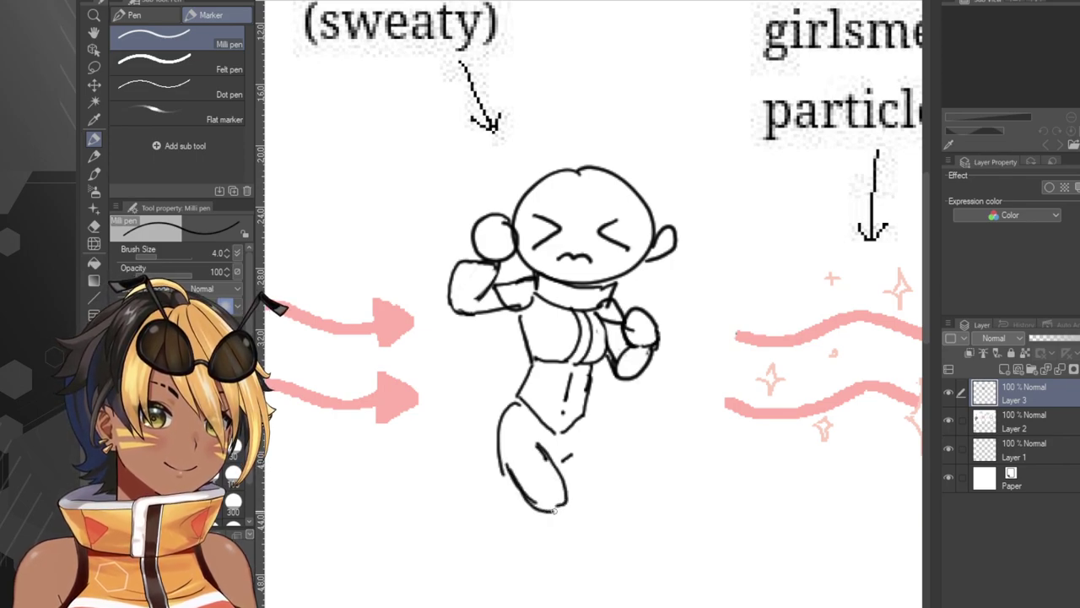
key("ctrl+z")
key("ctrl+z")
key("ctrl+z")
key("ctrl+z")
key("ctrl+z")
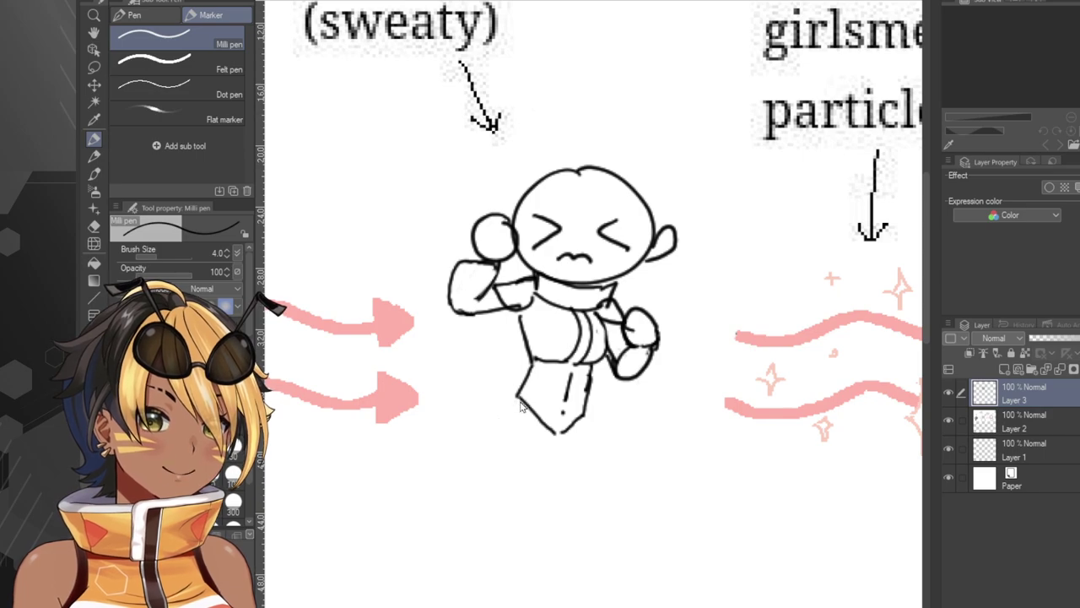
Try a longer bent thigh that narrows to a rounded knee, with a short crotch mark beside it.
left_click_drag(519, 399, 513, 465)
key("ctrl+z")
mouse_move(520, 400)
left_mouse_down()
mouse_move(508, 418)
mouse_move(519, 485)
mouse_move(570, 448)
mouse_move(573, 512)
mouse_move(524, 489)
left_mouse_up()
key("ctrl+z")
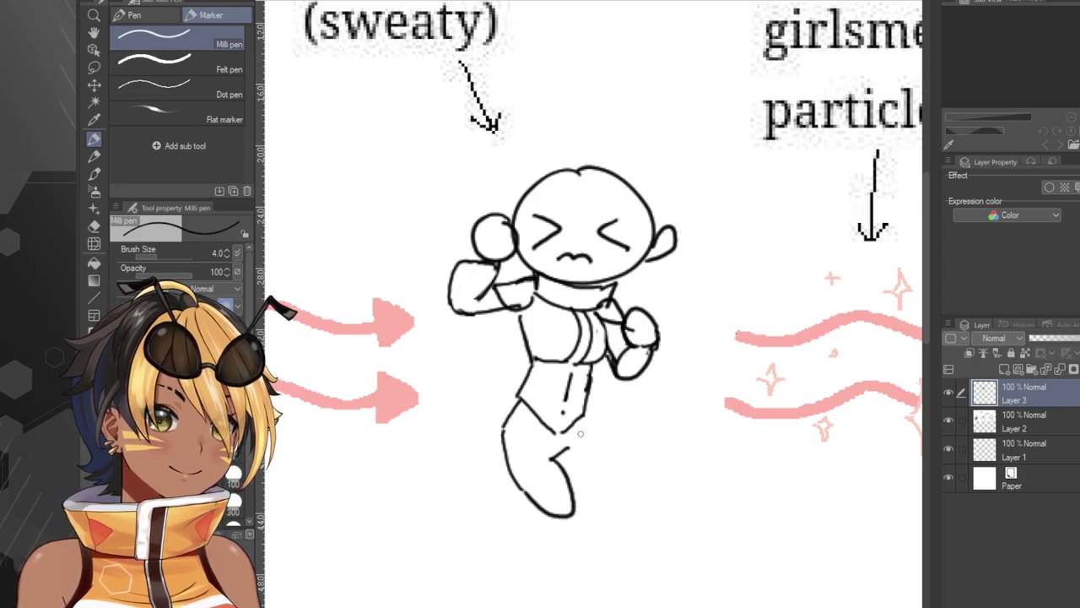
Try to add a second thigh and lower leg strokes beside the bent thigh, undoing each attempt.
mouse_move(583, 422)
left_mouse_down()
mouse_move(553, 519)
mouse_move(527, 495)
mouse_move(530, 534)
mouse_move(557, 541)
mouse_move(566, 523)
mouse_move(548, 519)
mouse_move(602, 475)
mouse_move(589, 422)
mouse_move(578, 510)
mouse_move(586, 431)
mouse_move(585, 485)
mouse_move(569, 509)
mouse_move(577, 543)
mouse_move(607, 564)
mouse_move(589, 516)
mouse_move(550, 579)
mouse_move(572, 512)
left_mouse_up()
key("ctrl+z")
key("ctrl+z")
key("ctrl+z")
key("ctrl+z")
mouse_move(540, 566)
left_mouse_down()
mouse_move(517, 571)
mouse_move(574, 595)
mouse_move(569, 566)
mouse_move(604, 577)
left_mouse_up()
key("ctrl+z")
left_click_drag(604, 577, 581, 591)
key("ctrl+z")
key("ctrl+z")
key("ctrl+z")
key("ctrl+z")
key("ctrl+z")
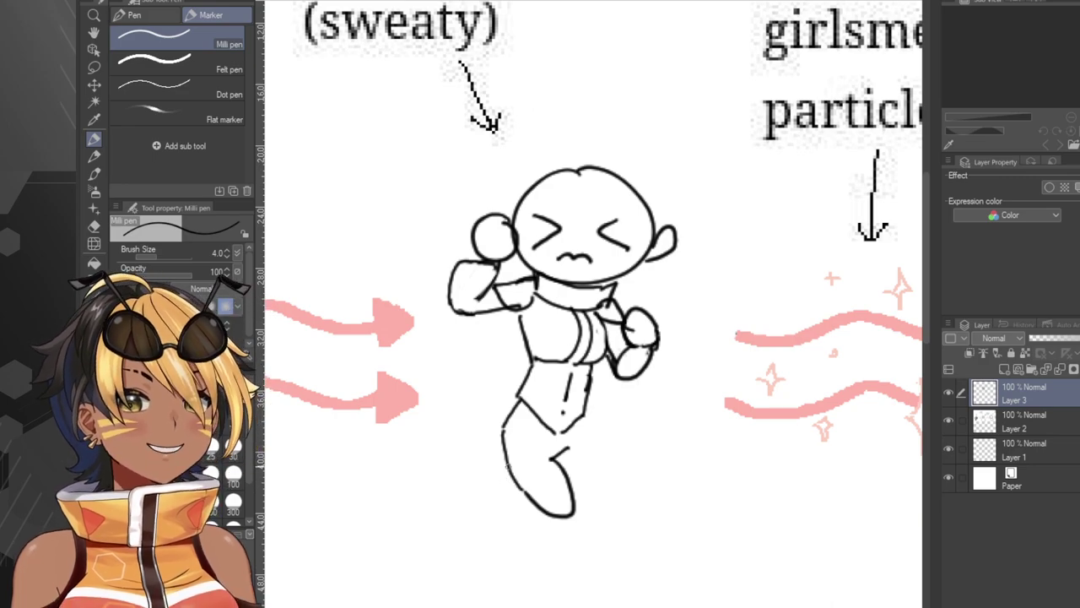
Undo the outline of the bent thigh, back to the hips.
scroll(518, 436, "down", 2)
scroll(530, 483, "up", 2)
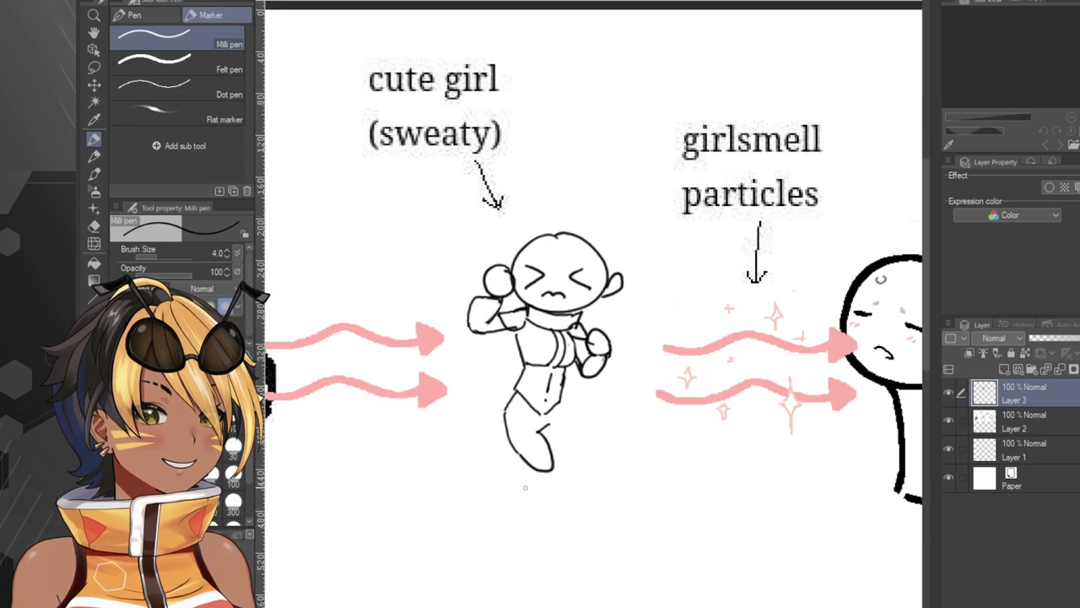
key("ctrl+z")
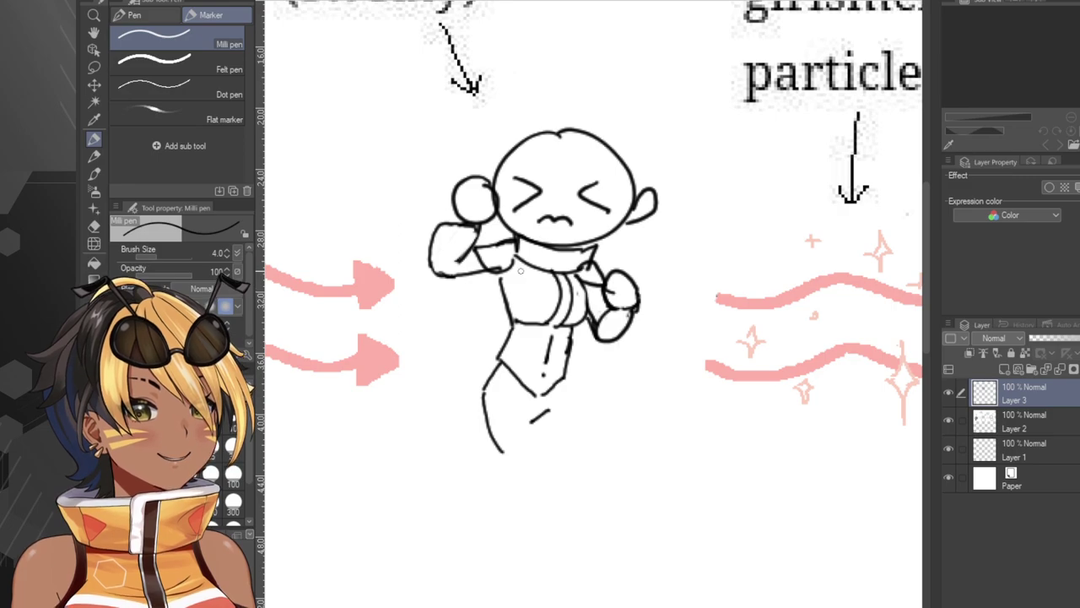
key("ctrl+z")
key("ctrl+z")
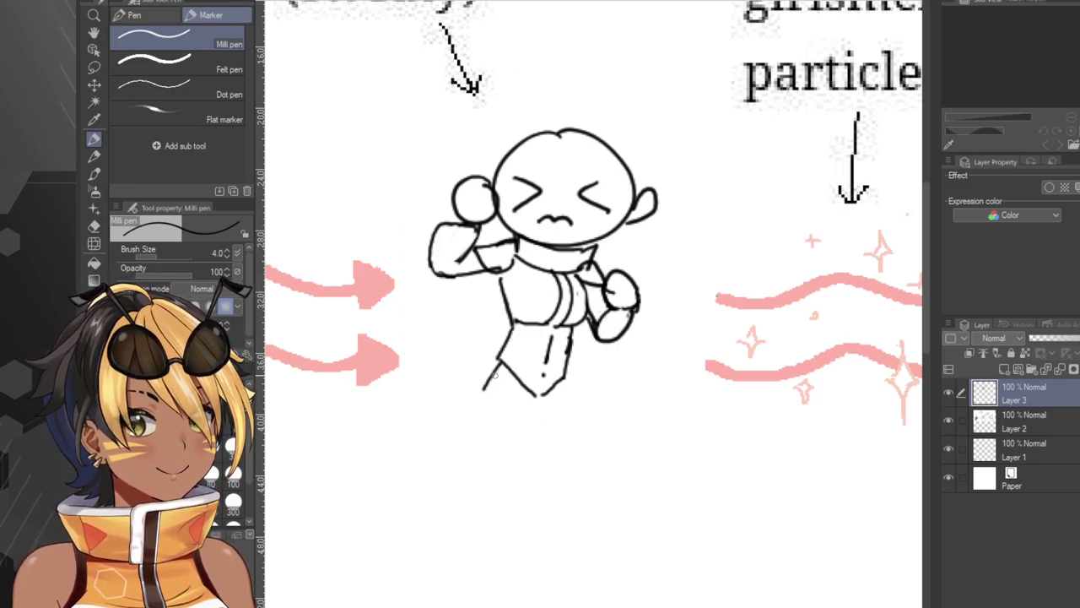
Try two short rounded thighs side by side with a gap between them, and undo them.
mouse_move(485, 387)
left_mouse_down()
mouse_move(512, 463)
mouse_move(529, 452)
mouse_move(526, 409)
mouse_move(550, 465)
mouse_move(566, 390)
left_mouse_up()
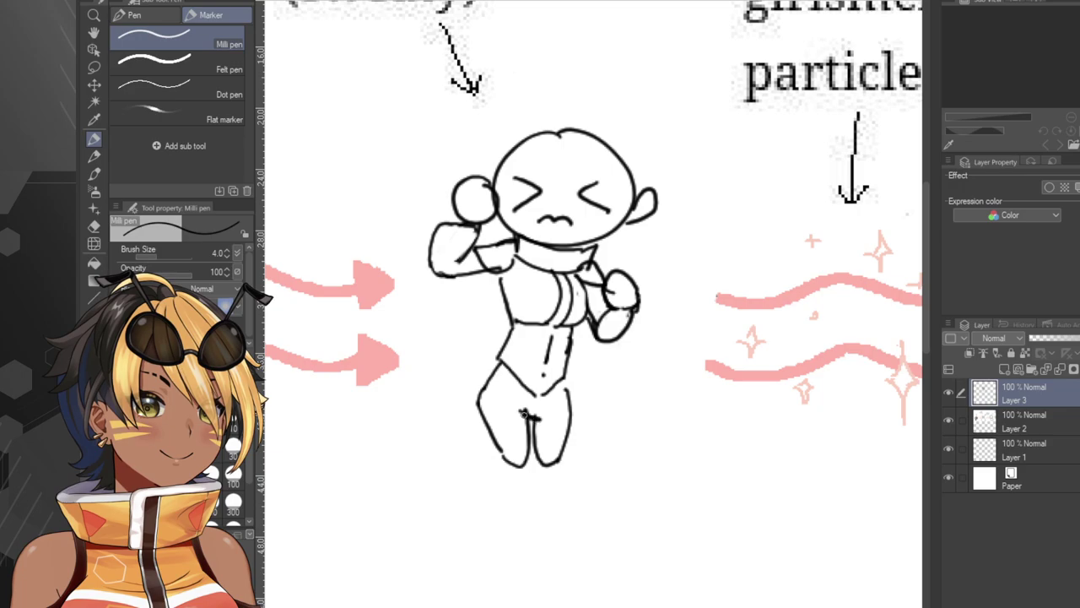
key("ctrl+z")
key("ctrl+z")
key("ctrl+z")
key("ctrl+z")
key("ctrl+z")
key("ctrl+z")
key("ctrl+z")
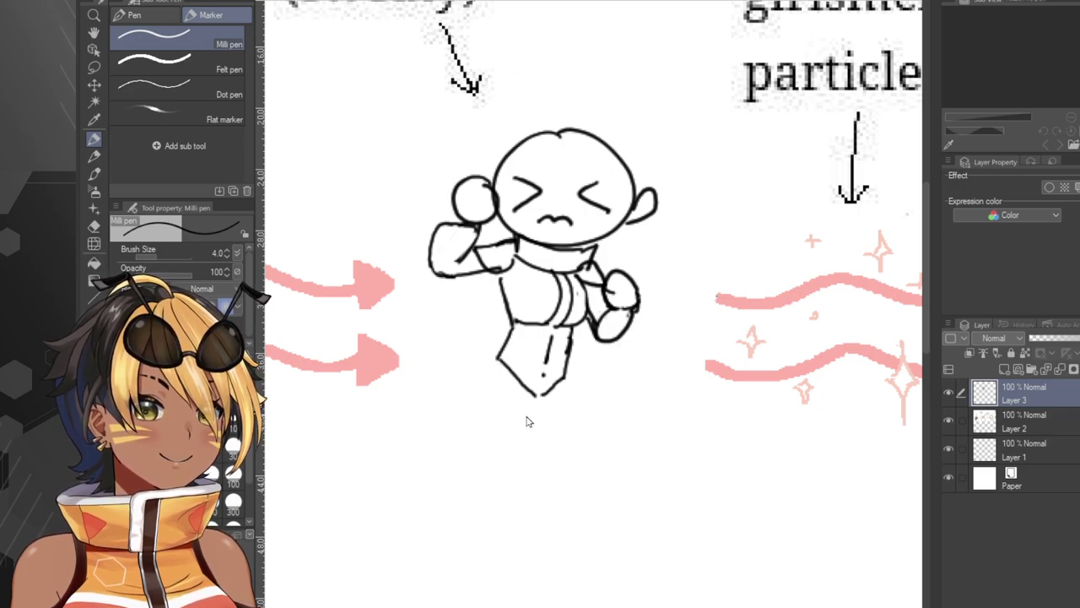
Draw a crotch mark, both thighs and the front lower leg with its small pointed foot, using the Milli pen.
mouse_move(520, 414)
left_mouse_down()
mouse_move(547, 419)
mouse_move(533, 439)
mouse_move(564, 455)
mouse_move(572, 386)
left_mouse_up()
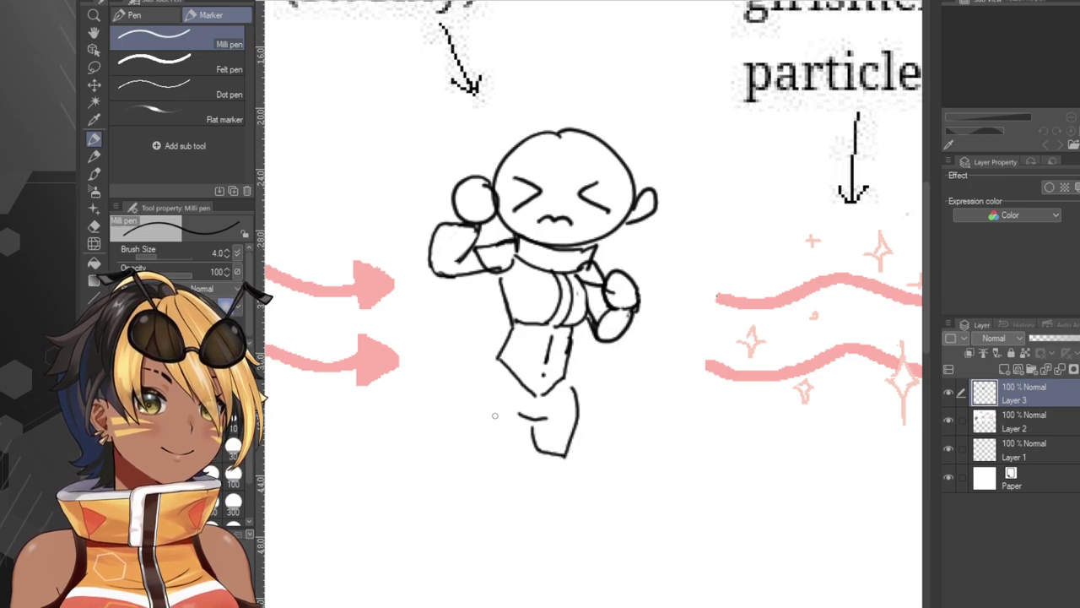
mouse_move(490, 372)
left_mouse_down()
mouse_move(493, 438)
mouse_move(536, 479)
left_mouse_up()
mouse_move(496, 446)
left_mouse_down()
mouse_move(507, 474)
mouse_move(500, 545)
mouse_move(520, 551)
mouse_move(542, 484)
left_mouse_up()
mouse_move(498, 545)
left_mouse_down()
mouse_move(505, 560)
mouse_move(522, 544)
left_mouse_up()
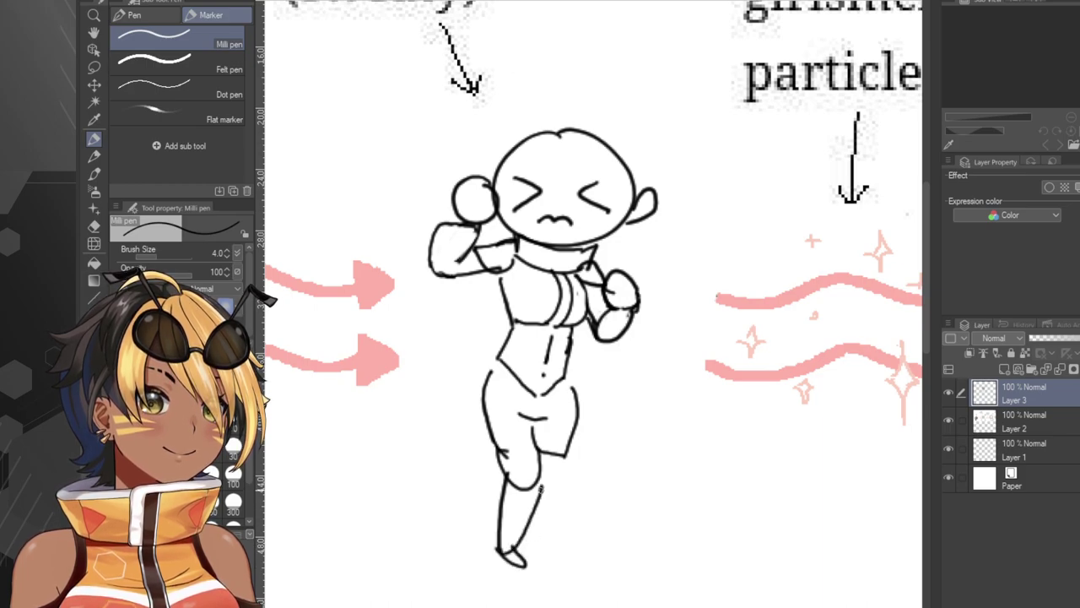
Try a second lower leg with a pointed foot behind the first one, undoing unwanted strokes.
mouse_move(541, 488)
left_mouse_down()
mouse_move(575, 552)
mouse_move(583, 539)
mouse_move(561, 485)
mouse_move(555, 521)
mouse_move(578, 547)
mouse_move(562, 447)
left_mouse_up()
key("ctrl+z")
key("ctrl+z")
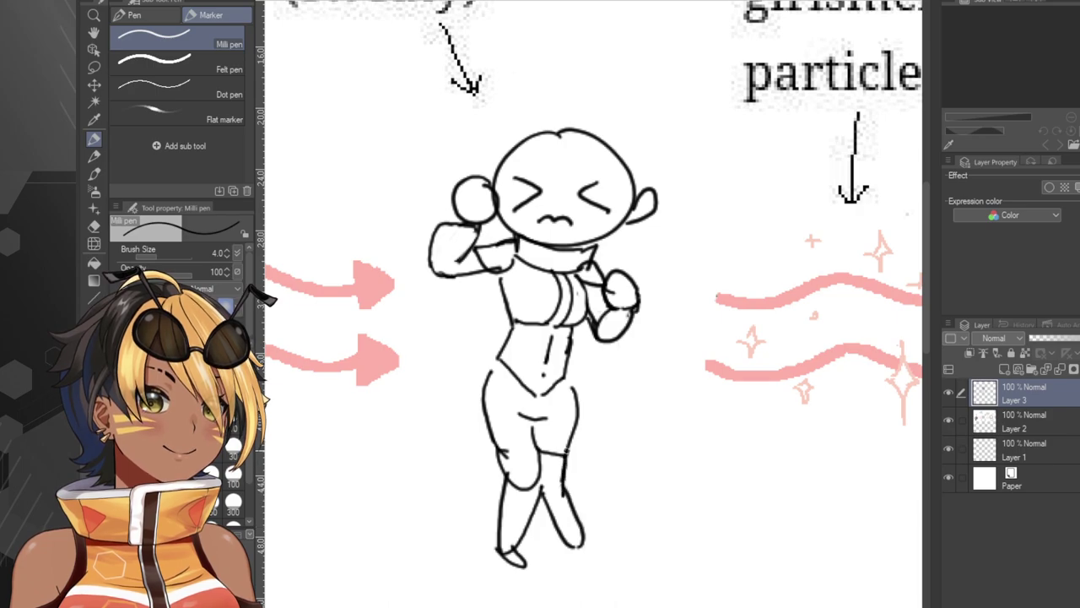
mouse_move(540, 498)
left_mouse_down()
mouse_move(569, 548)
mouse_move(559, 567)
mouse_move(591, 554)
left_mouse_up()
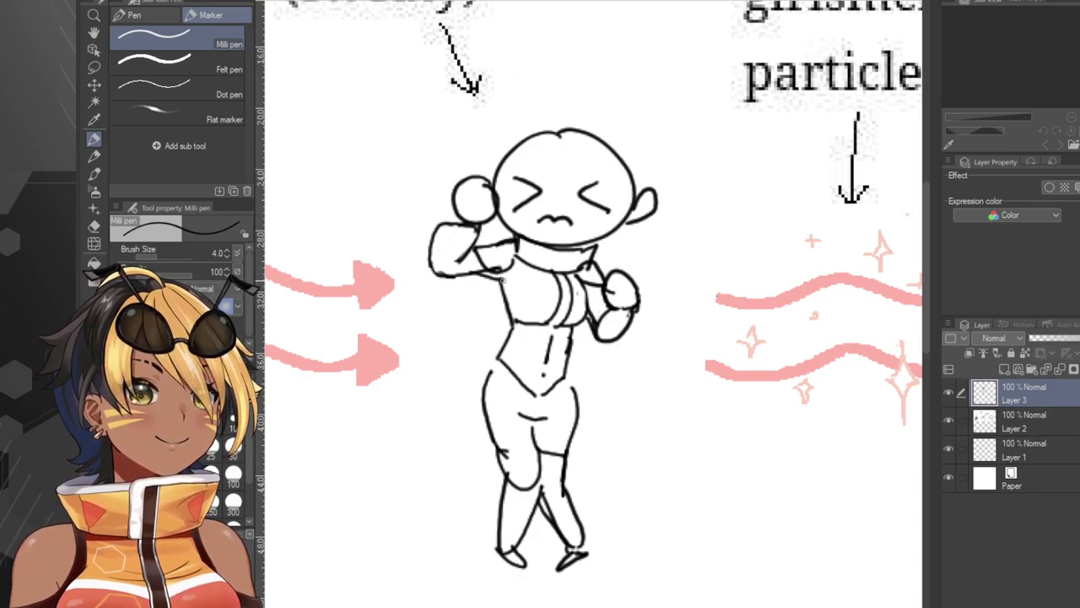
key("ctrl+z")
left_click_drag(501, 271, 463, 276)
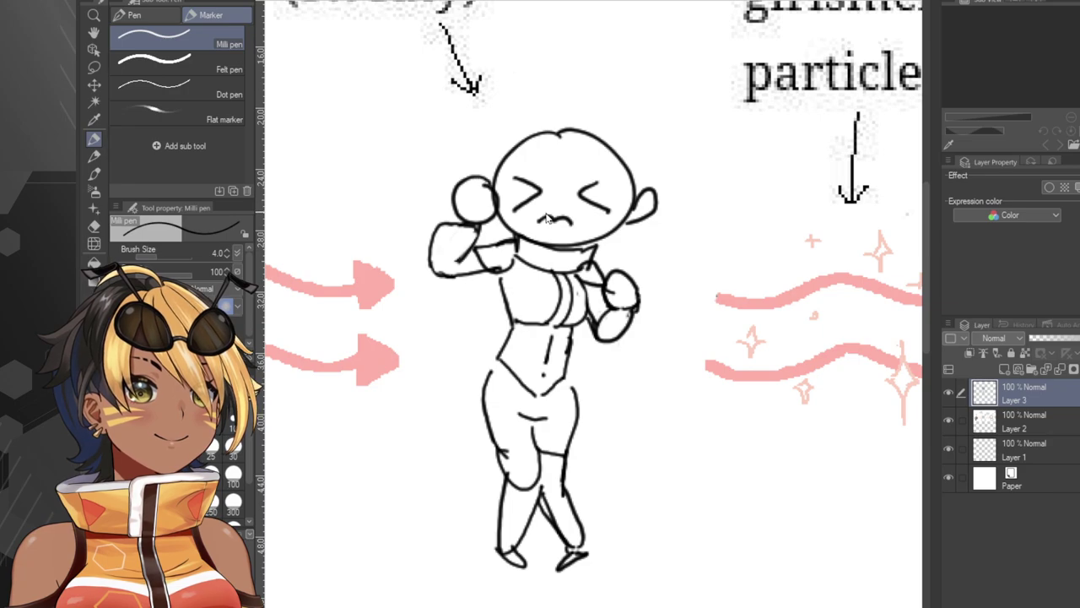
Undo the lower legs and outer thigh outlines, keeping only the crotch and inner thigh marks.
key("ctrl+z")
key("ctrl+z")
key("ctrl+z")
key("ctrl+z")
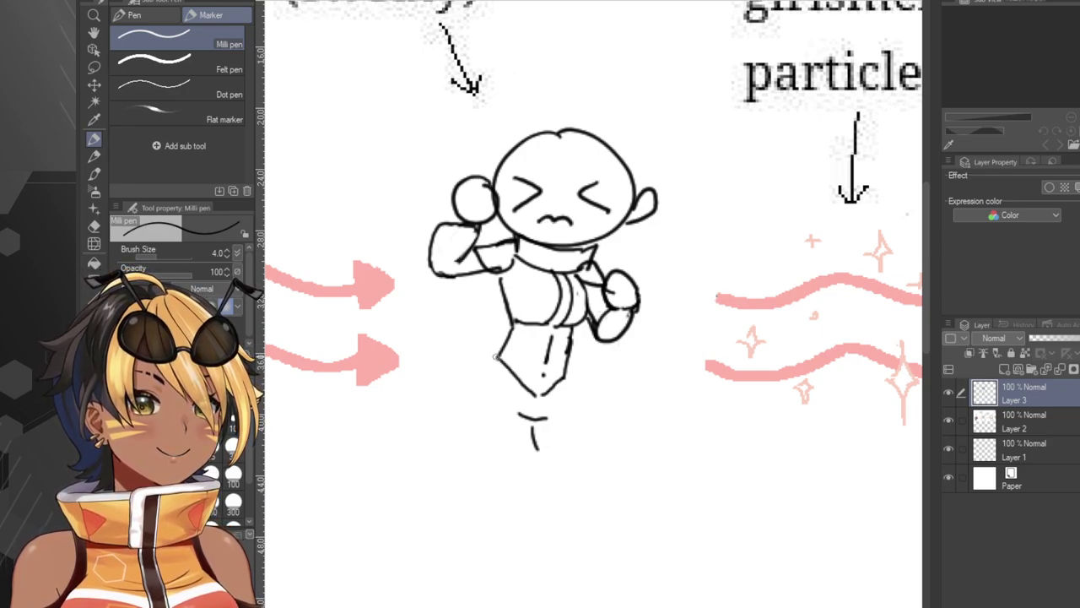
Draw wide hips and two thick thighs pressed together, with a band across each thigh.
mouse_move(497, 356)
left_mouse_down()
mouse_move(478, 392)
mouse_move(471, 461)
left_mouse_up()
key("ctrl+z")
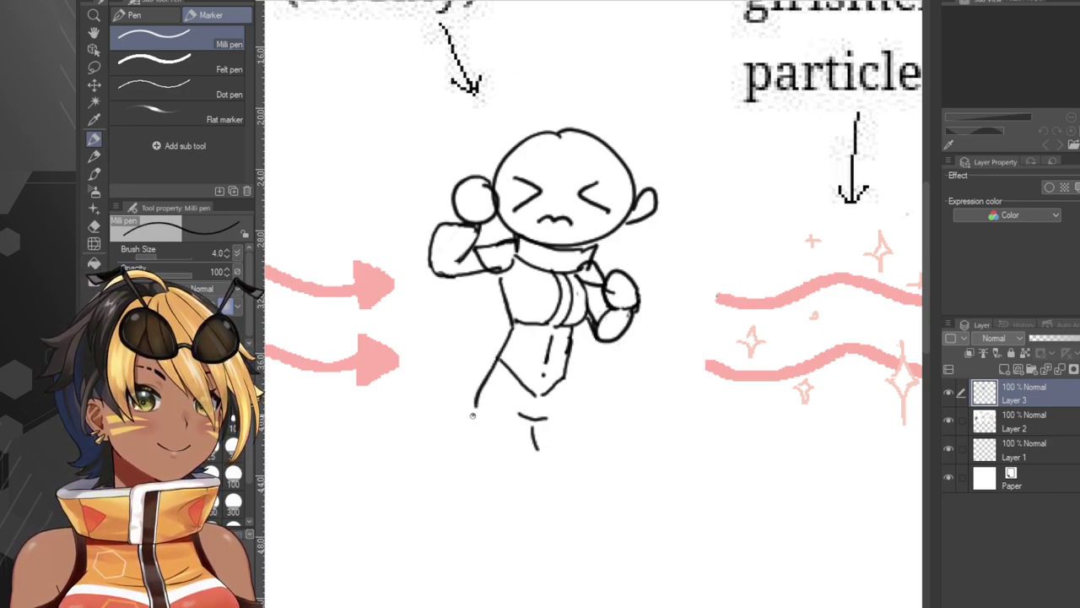
left_click_drag(474, 411, 492, 471)
mouse_move(532, 422)
left_mouse_down()
mouse_move(537, 464)
mouse_move(506, 479)
mouse_move(528, 477)
mouse_move(532, 444)
mouse_move(516, 450)
mouse_move(573, 460)
mouse_move(581, 418)
mouse_move(564, 383)
left_mouse_up()
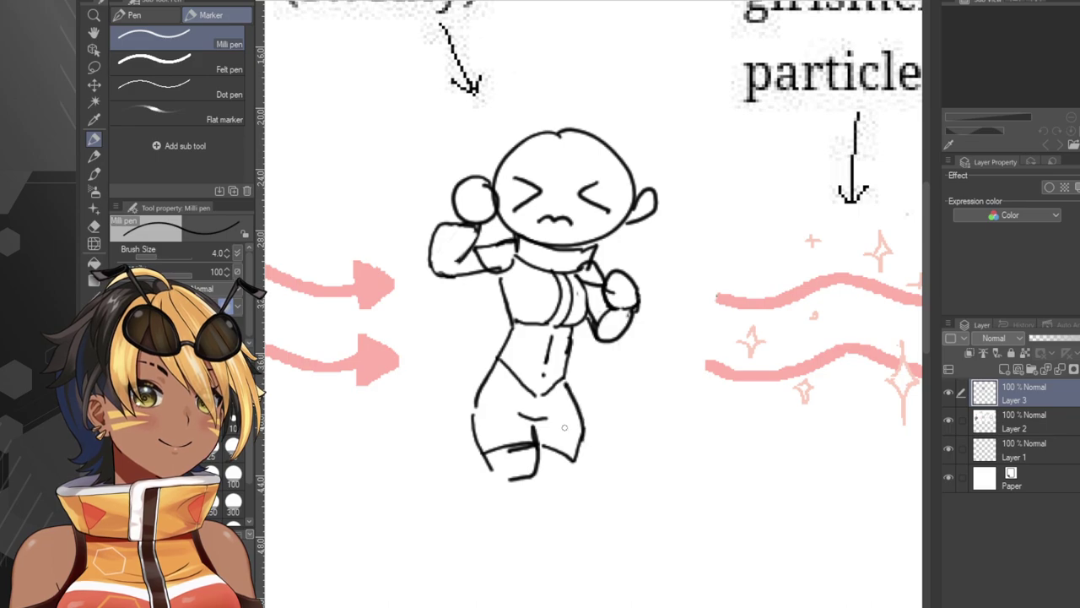
mouse_move(537, 474)
left_mouse_down()
mouse_move(574, 479)
mouse_move(579, 461)
left_mouse_up()
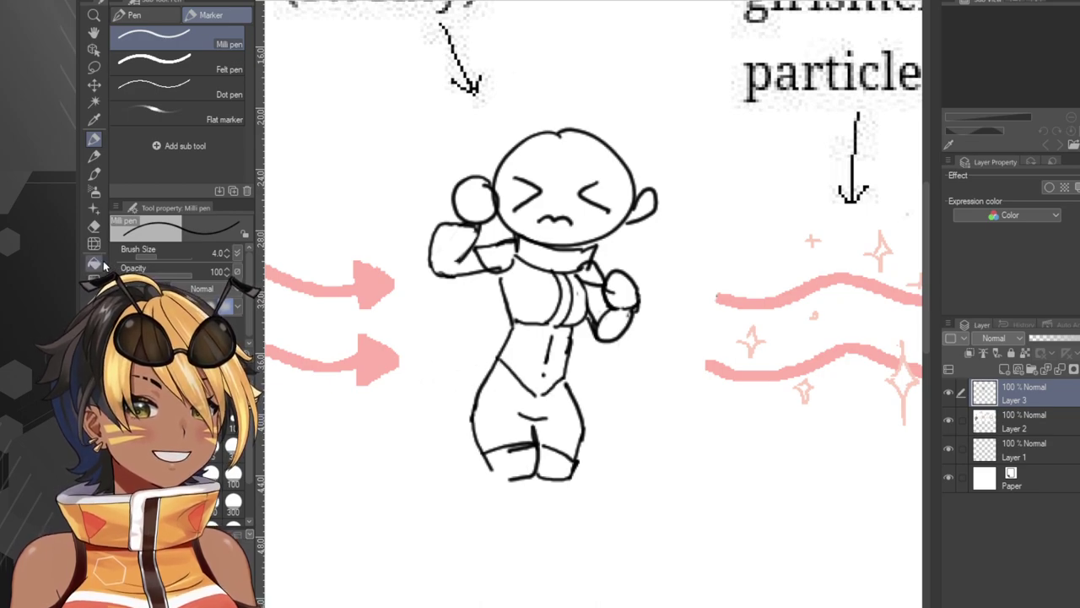
Try erasing the V-shaped hip line and replacing it with a curved waistband, undoing both the strokes and the erasure.
left_click(94, 226)
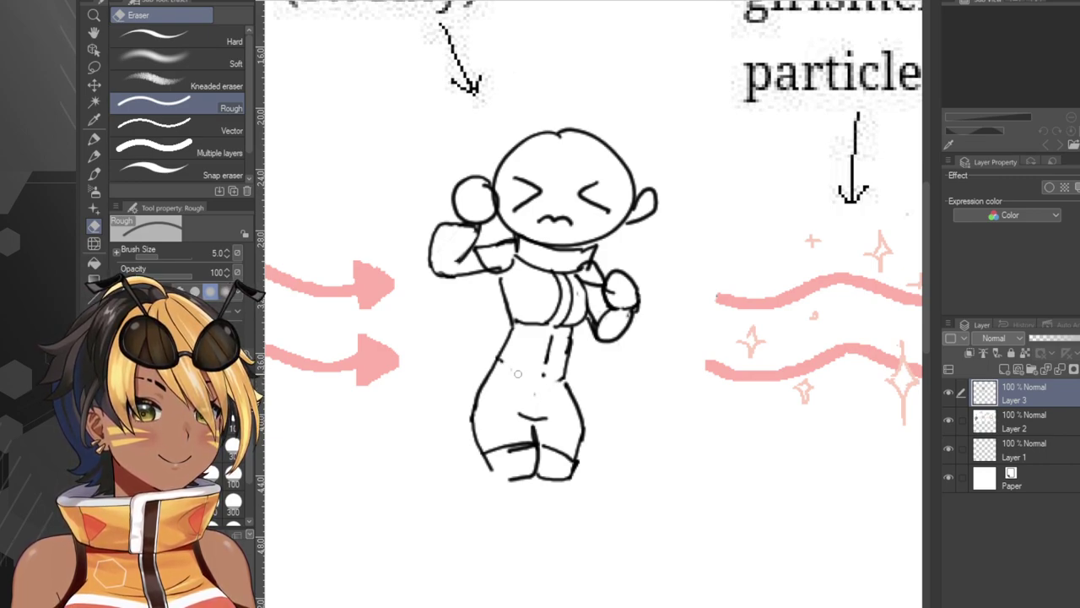
key("p")
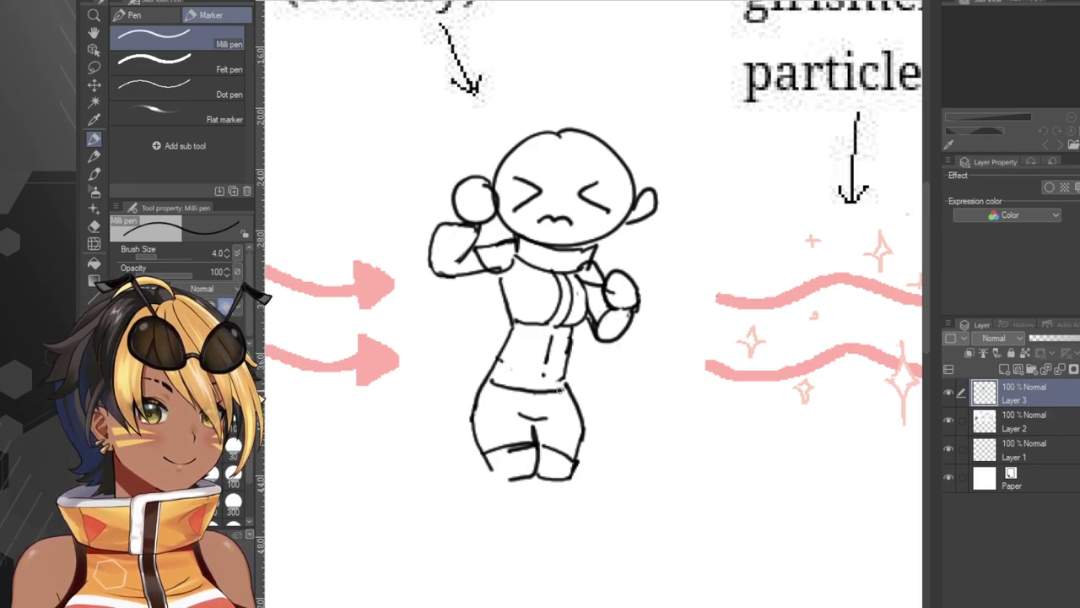
key("ctrl+z")
mouse_move(490, 381)
left_mouse_down()
mouse_move(527, 394)
mouse_move(566, 393)
left_mouse_up()
key("ctrl+z")
left_click_drag(485, 385, 564, 387)
key("ctrl+z")
mouse_move(490, 377)
left_mouse_down()
mouse_move(515, 388)
mouse_move(569, 385)
left_mouse_up()
key("ctrl+z")
key("ctrl+z")
key("ctrl+z")
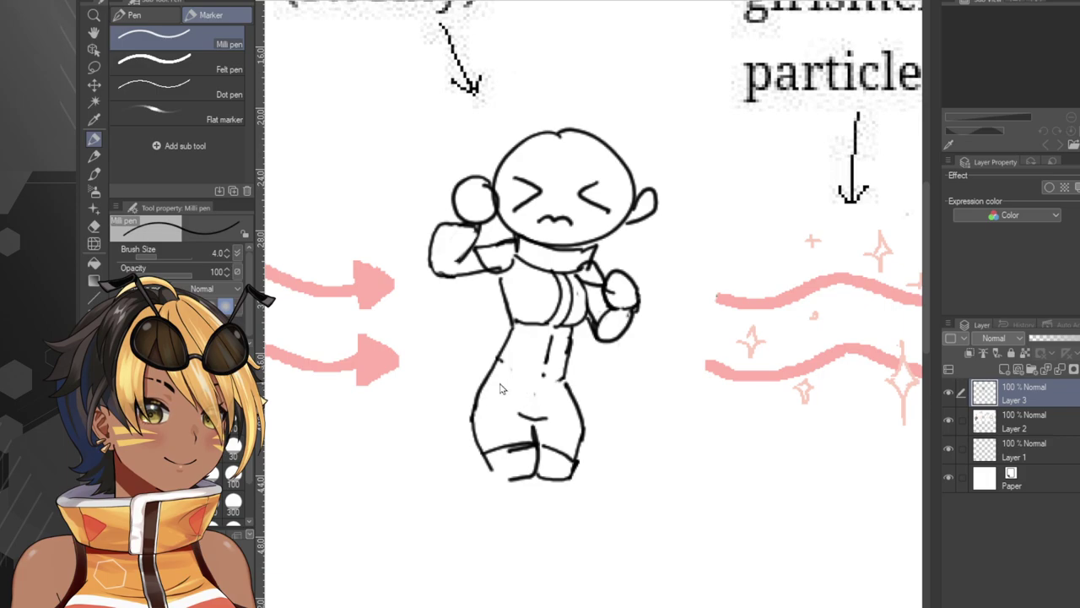
left_click_drag(492, 376, 557, 386)
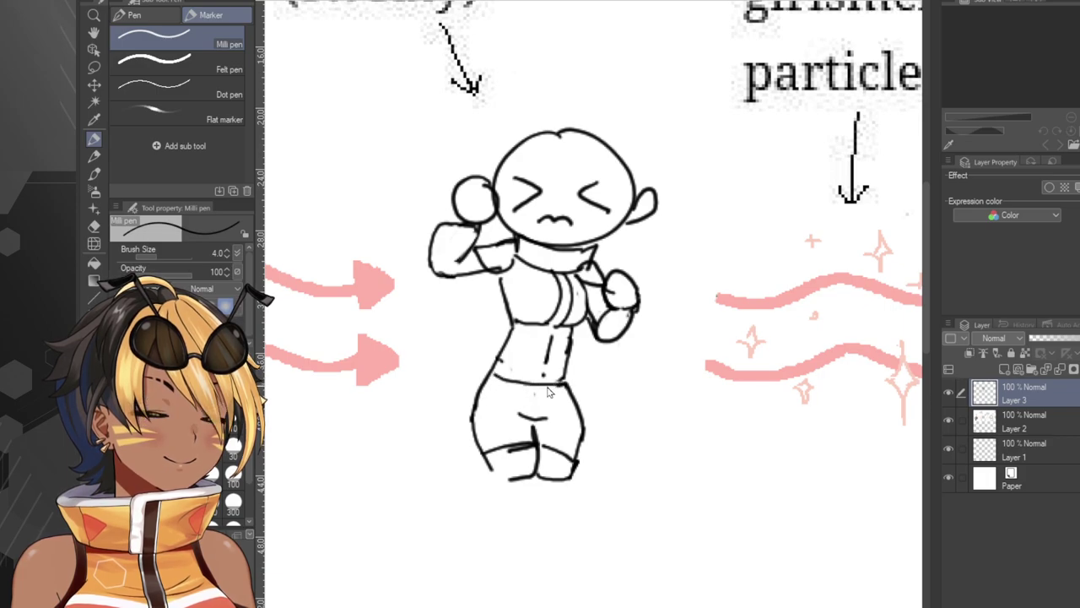
key("ctrl+z")
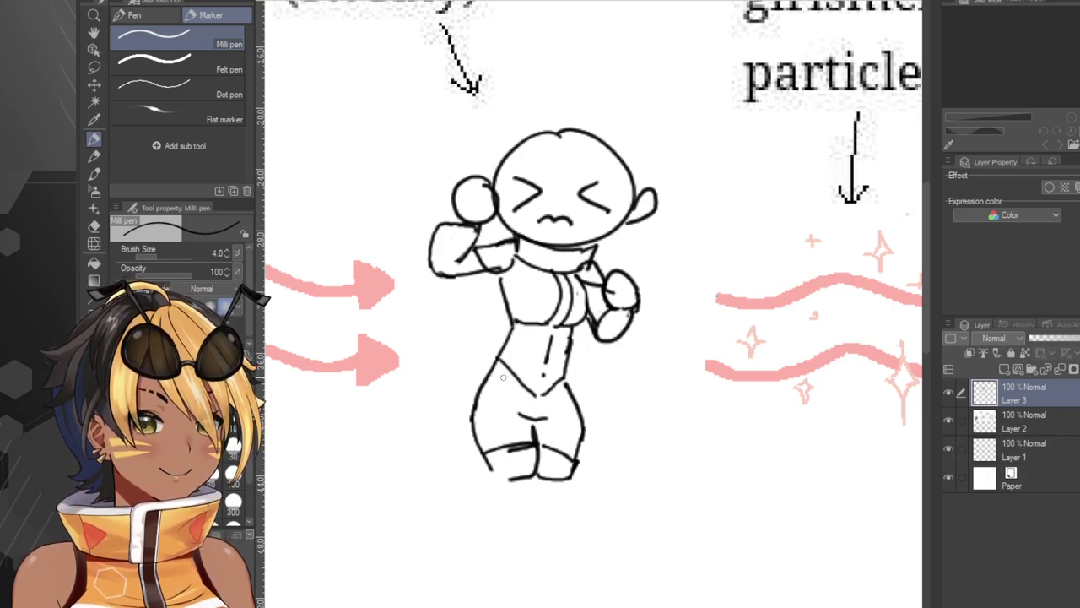
Draw a curved waistband dipping at the centre of the hips, and erase the old V-shaped line above it with the Rough eraser.
mouse_move(491, 372)
left_mouse_down()
mouse_move(526, 389)
mouse_move(491, 379)
mouse_move(534, 398)
mouse_move(564, 386)
left_mouse_up()
key("ctrl+z")
key("ctrl+z")
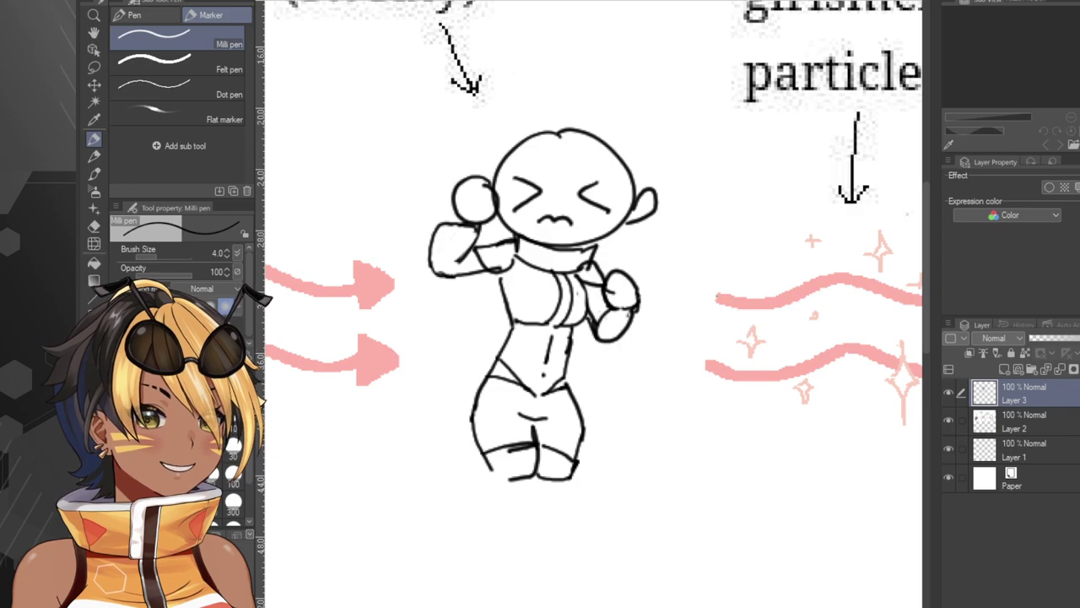
left_click(94, 225)
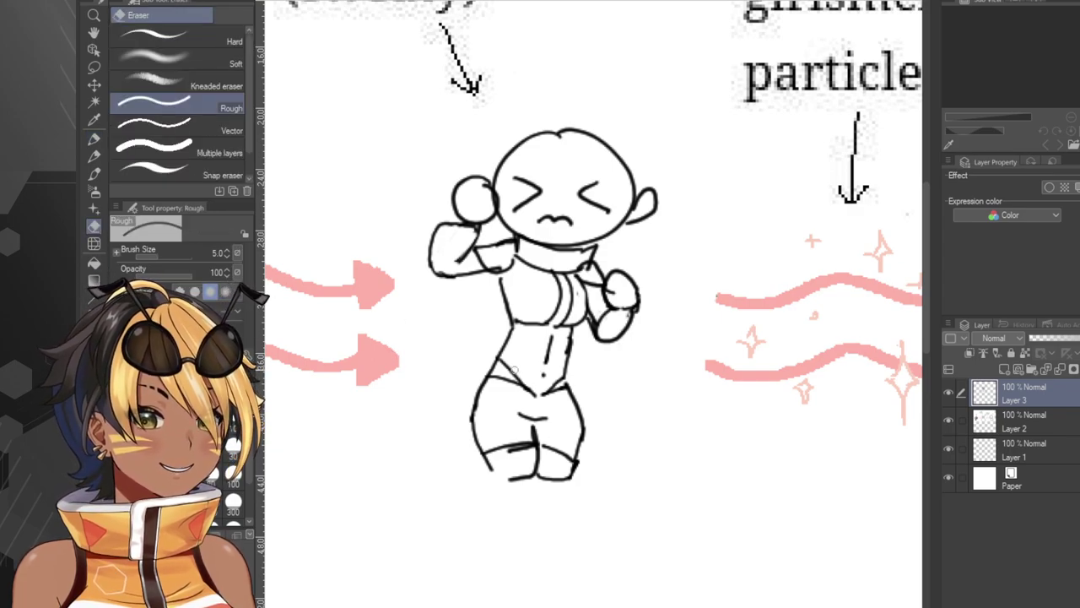
mouse_move(514, 369)
left_mouse_down()
mouse_move(503, 366)
mouse_move(510, 373)
left_mouse_up()
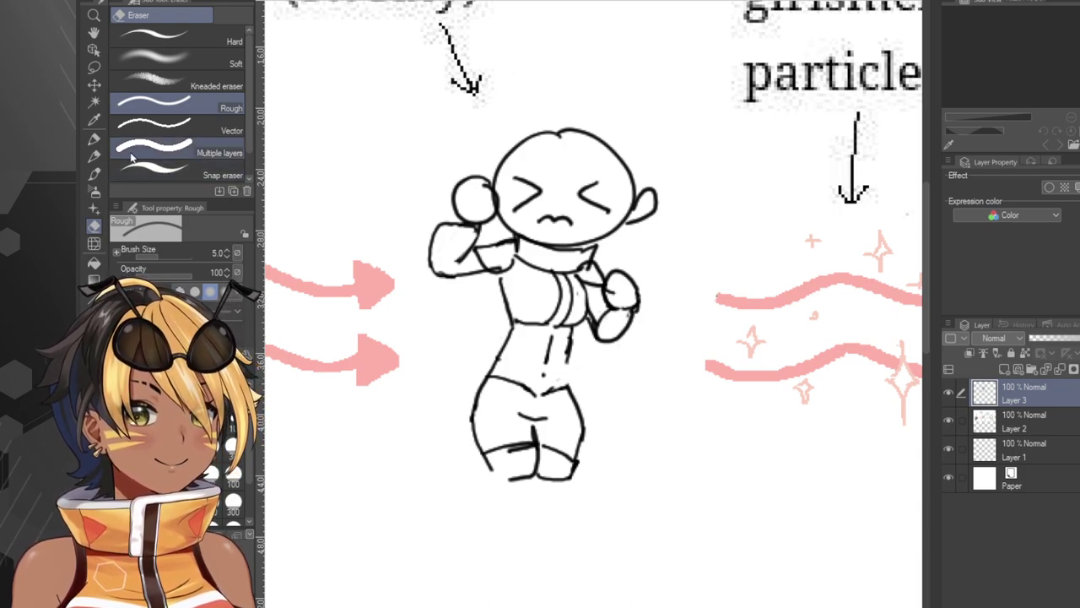
Try to redraw the waistband with the Milli pen as one stroke across the hips, and undo it.
left_click(94, 140)
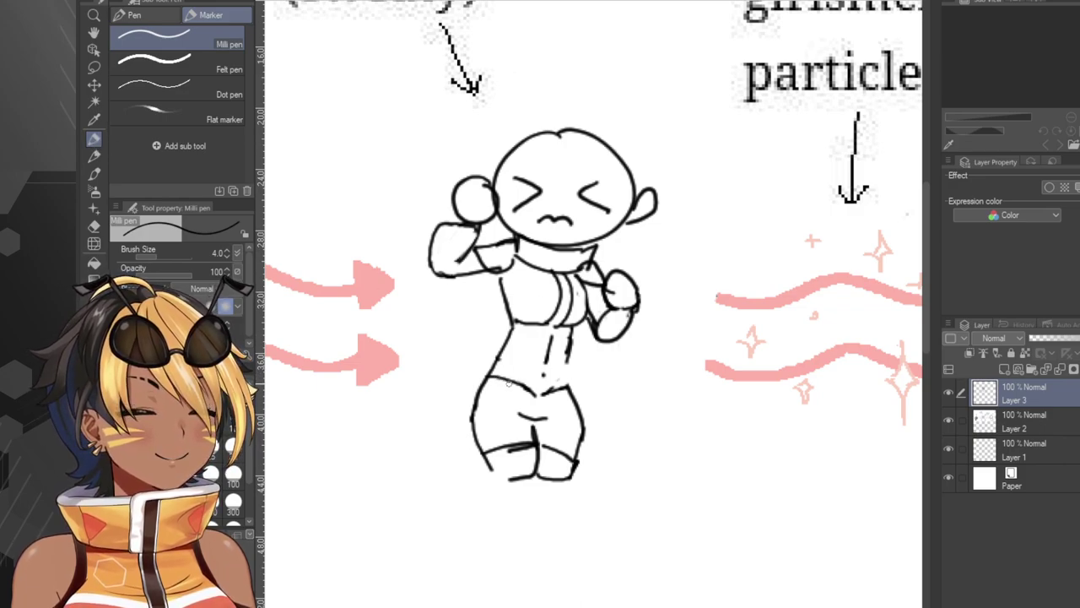
left_click_drag(490, 378, 567, 394)
key("ctrl+z")
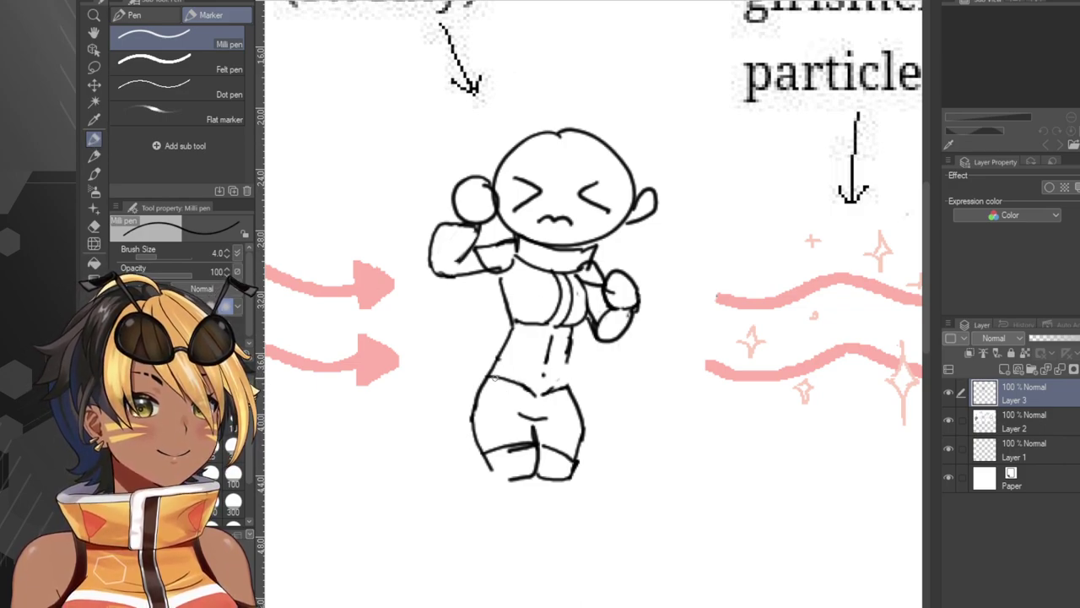
Draw the waistband across the hips, clean up stray marks with the Rough eraser, and join the right waist outline to the hip with the Milli pen.
mouse_move(492, 377)
left_mouse_down()
mouse_move(569, 388)
mouse_move(495, 378)
left_mouse_up()
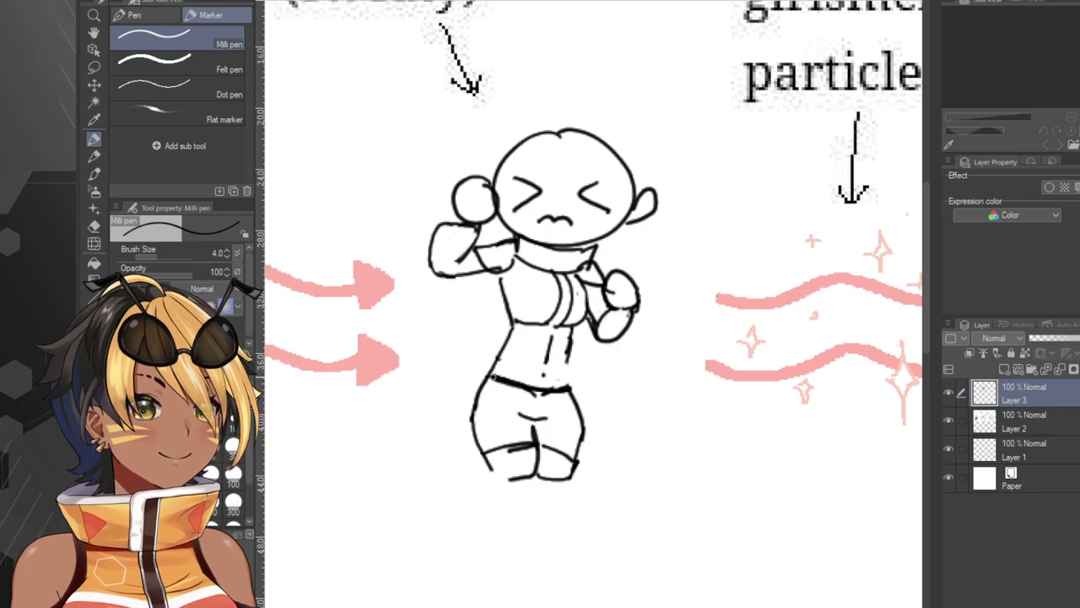
left_click(93, 225)
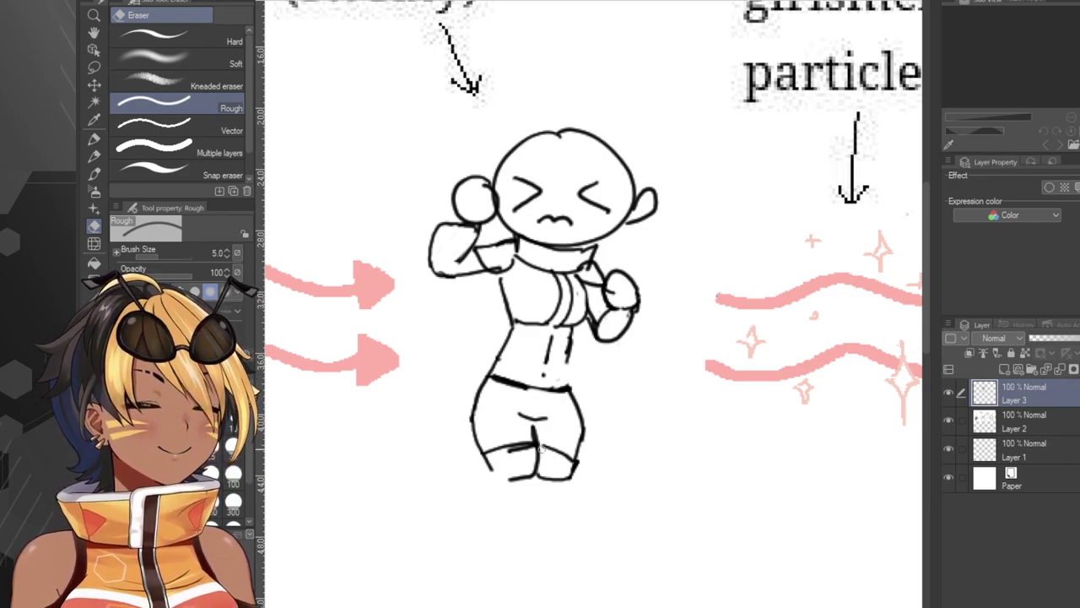
mouse_move(525, 449)
left_mouse_down()
mouse_move(505, 453)
mouse_move(529, 451)
mouse_move(525, 442)
left_mouse_up()
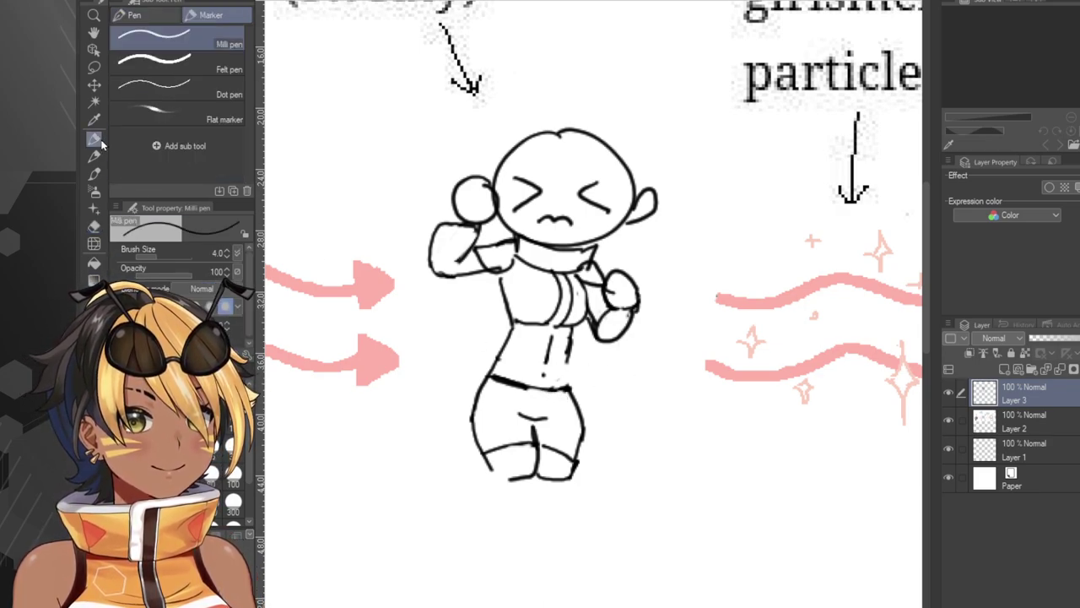
key("p")
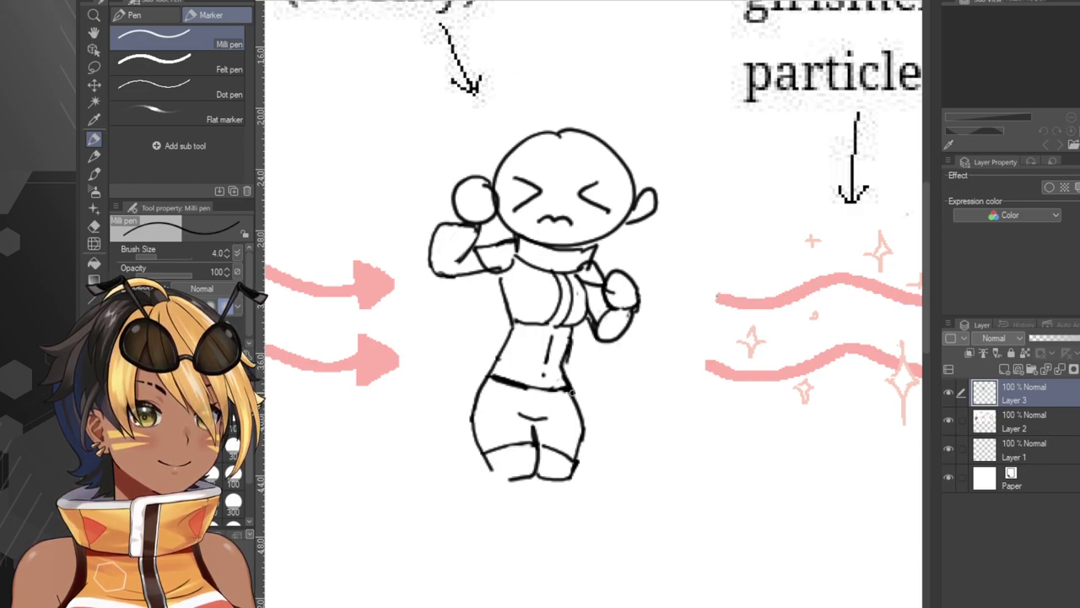
Erase the bulging outer line of the right hip and thigh with the Rough eraser, and redraw it as a straighter Milli pen line.
key("e")
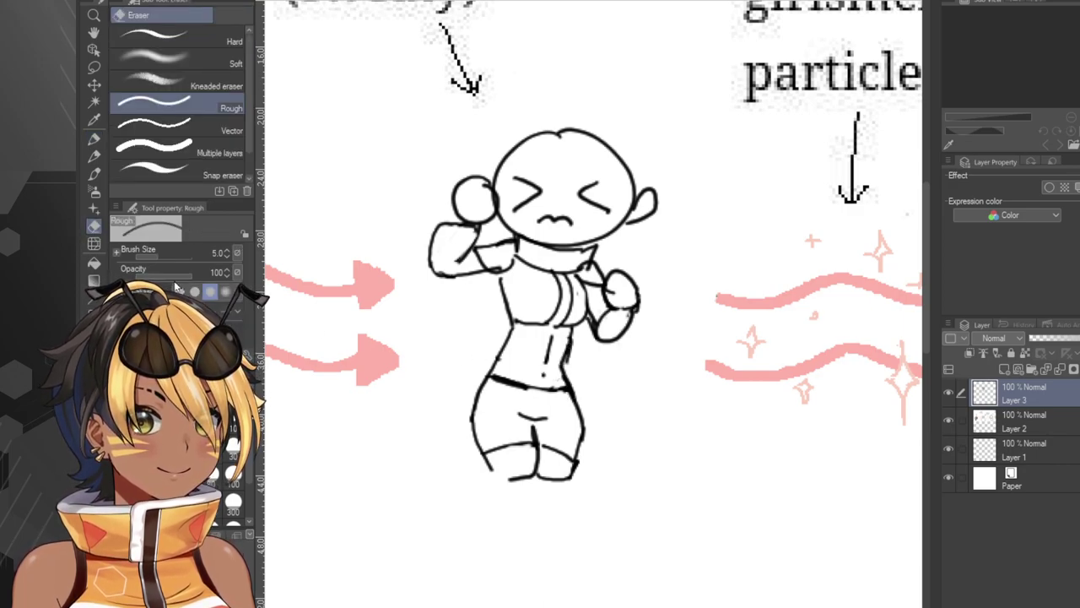
left_click_drag(584, 451, 581, 416)
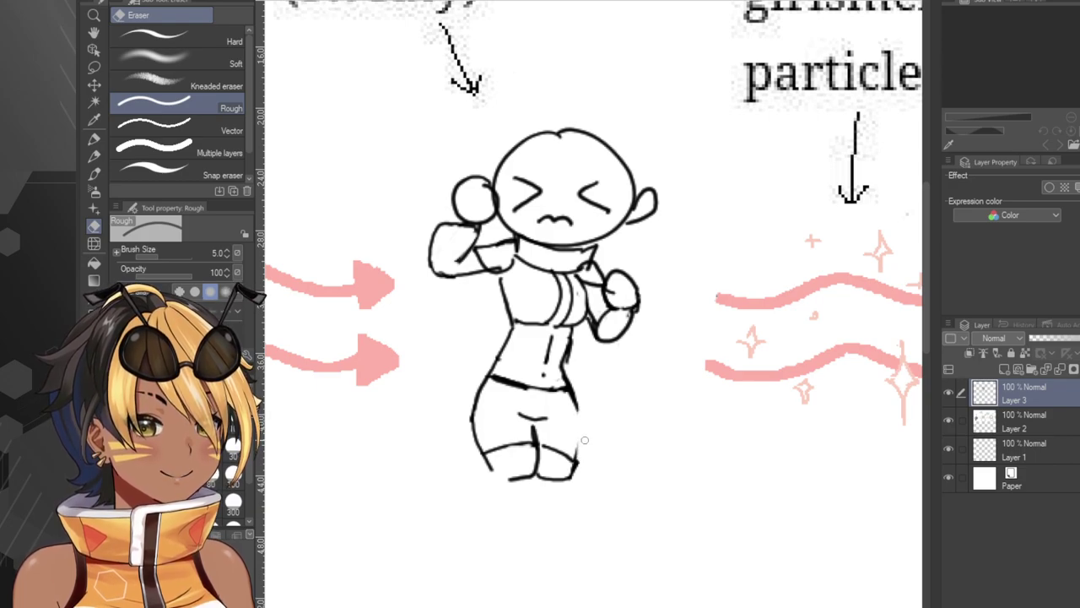
key("p")
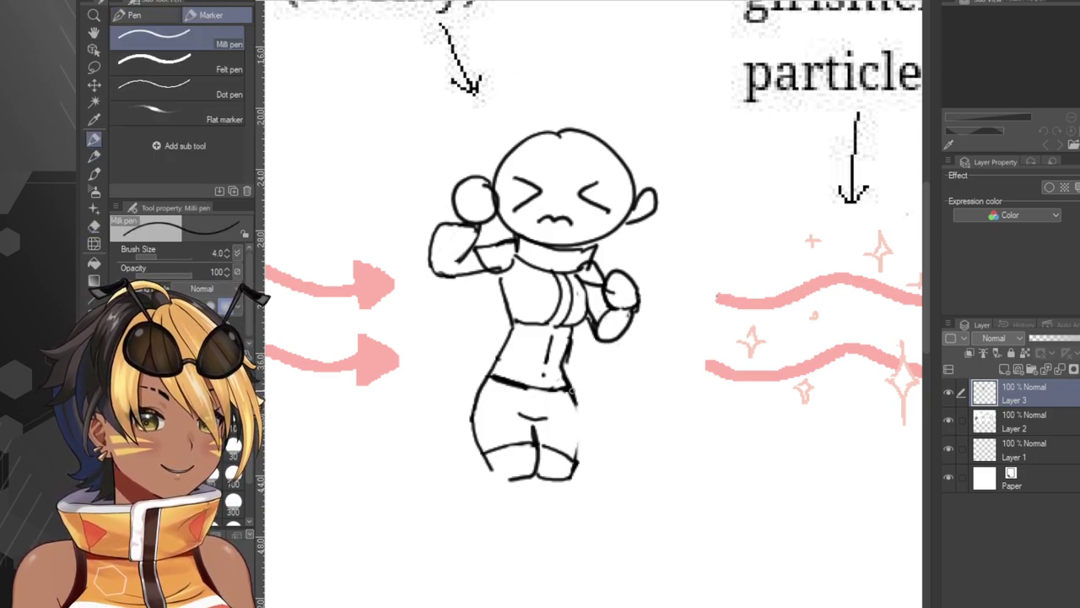
left_click_drag(572, 393, 573, 459)
key("ctrl+z")
left_click_drag(575, 391, 575, 471)
Try adding curved motion lines beside the hips and waist on both sides of the figure, and undo them all.
mouse_move(467, 358)
left_mouse_down()
mouse_move(469, 469)
mouse_move(481, 474)
left_mouse_up()
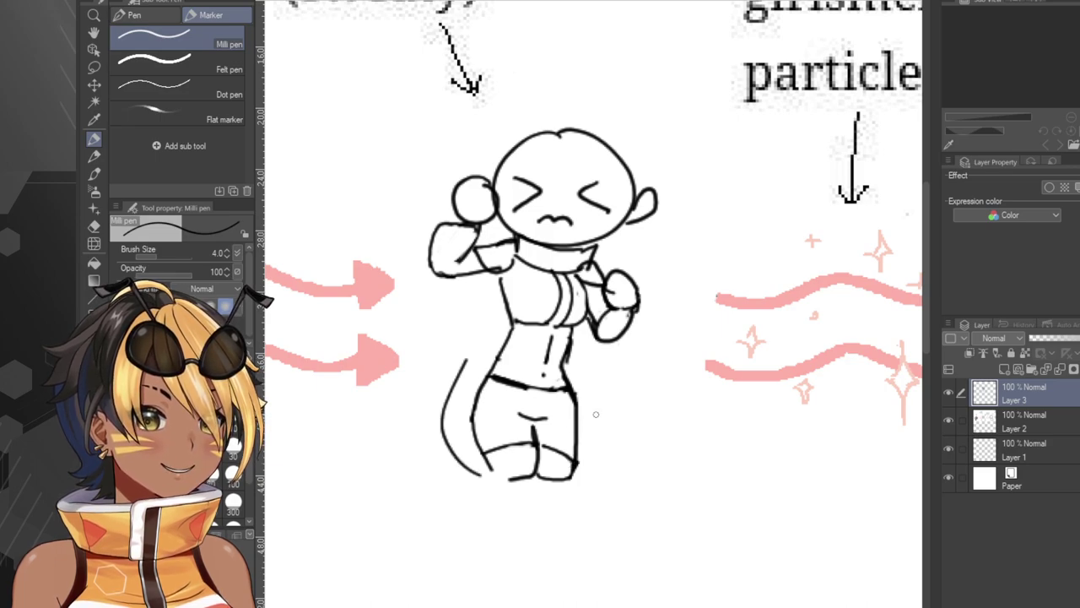
left_click_drag(591, 386, 604, 478)
key("ctrl+z")
left_click_drag(596, 348, 601, 400)
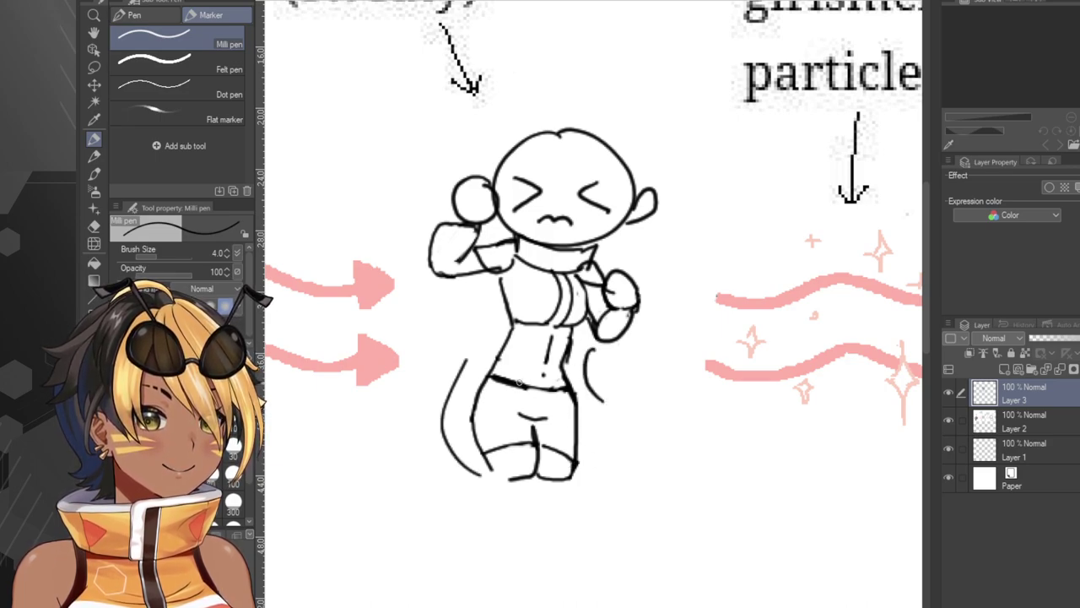
left_click_drag(491, 333, 471, 381)
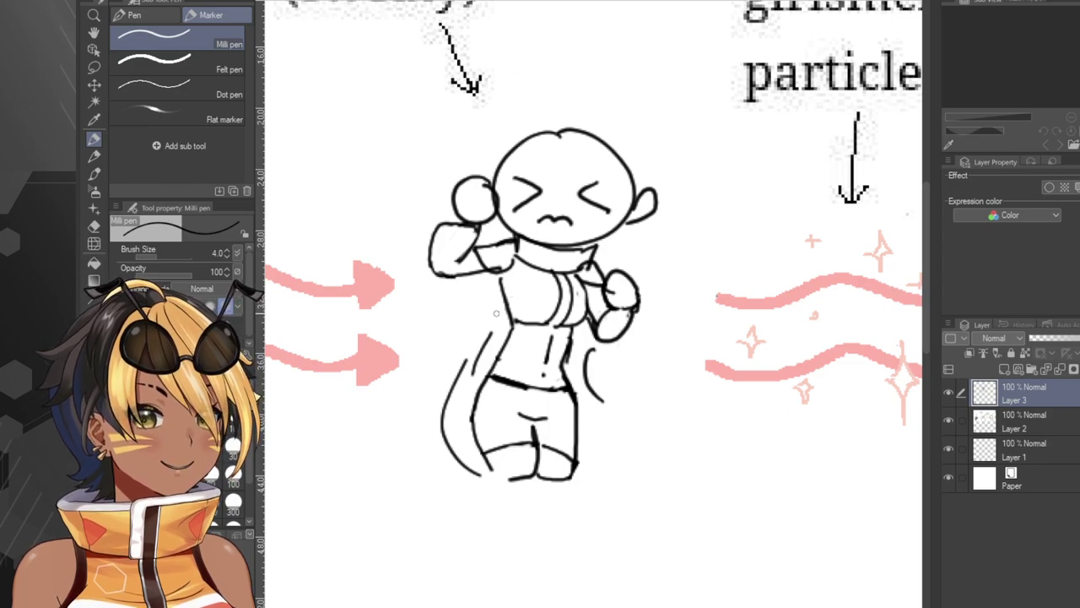
left_click_drag(498, 317, 477, 281)
key("ctrl+z")
key("ctrl+z")
key("ctrl+z")
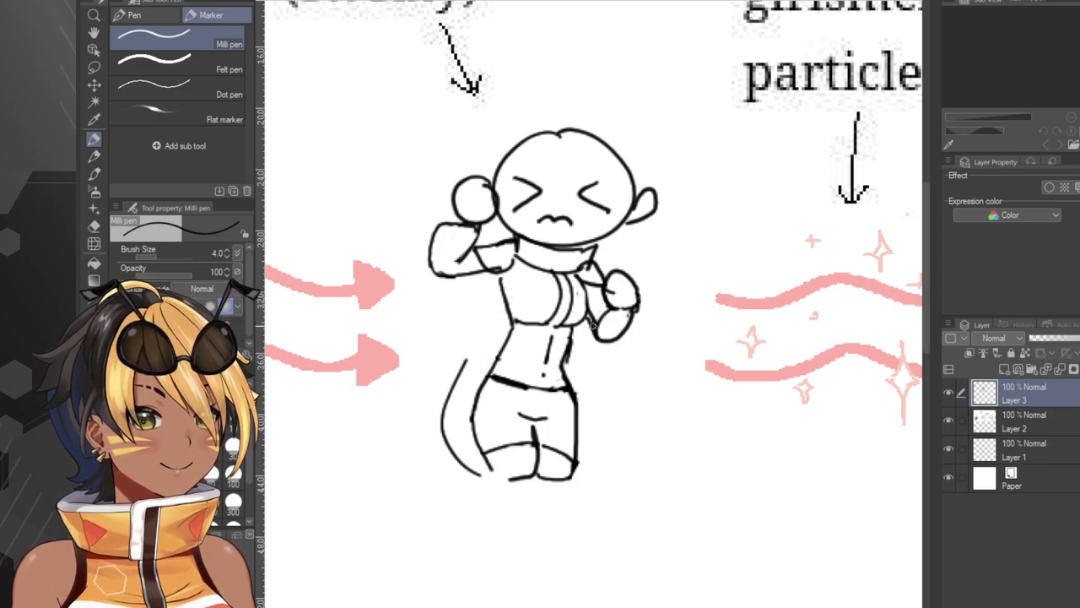
key("ctrl+z")
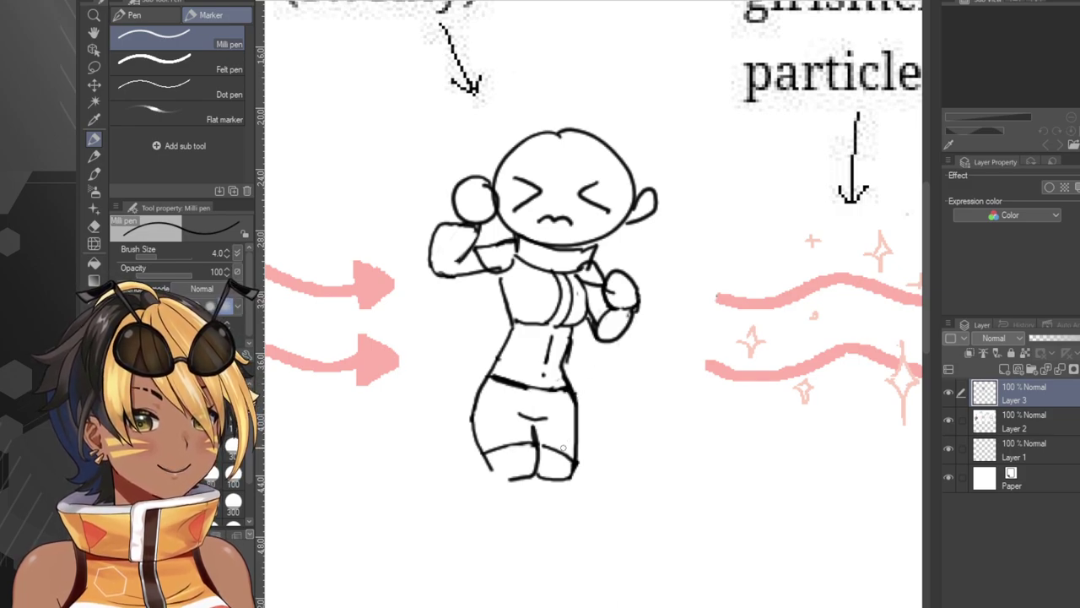
Redraw the right thigh's outer line tapering inward toward the knee, and erase the old outer edge with the Rough eraser.
mouse_move(564, 478)
left_mouse_down()
mouse_move(570, 395)
mouse_move(561, 456)
left_mouse_up()
key("ctrl+z")
key("ctrl+z")
left_click_drag(579, 410, 559, 486)
left_click(95, 244)
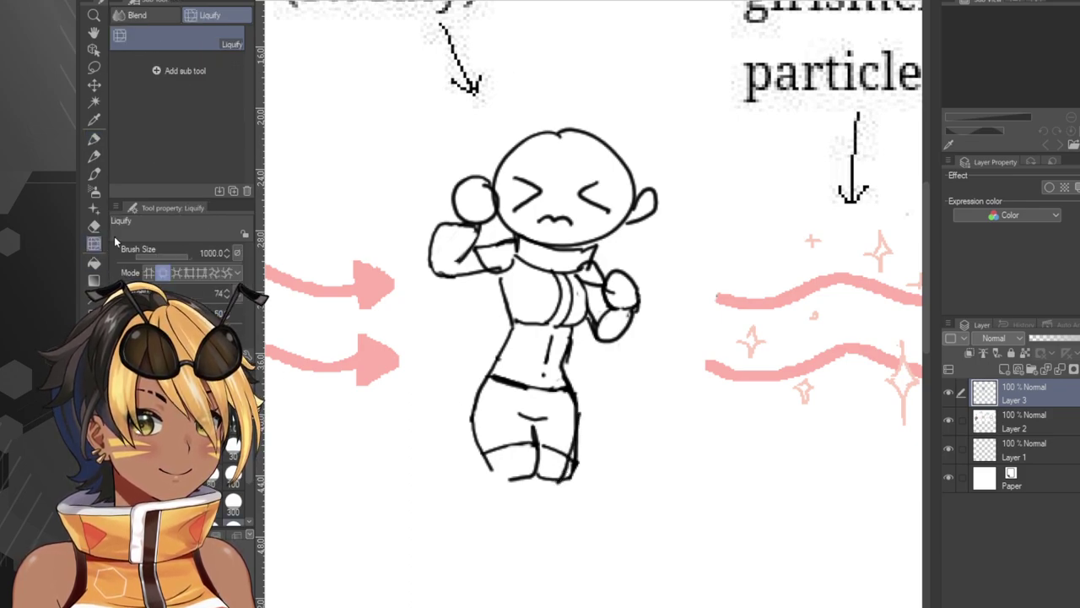
left_click(96, 227)
mouse_move(583, 439)
left_mouse_down()
mouse_move(572, 470)
mouse_move(583, 421)
left_mouse_up()
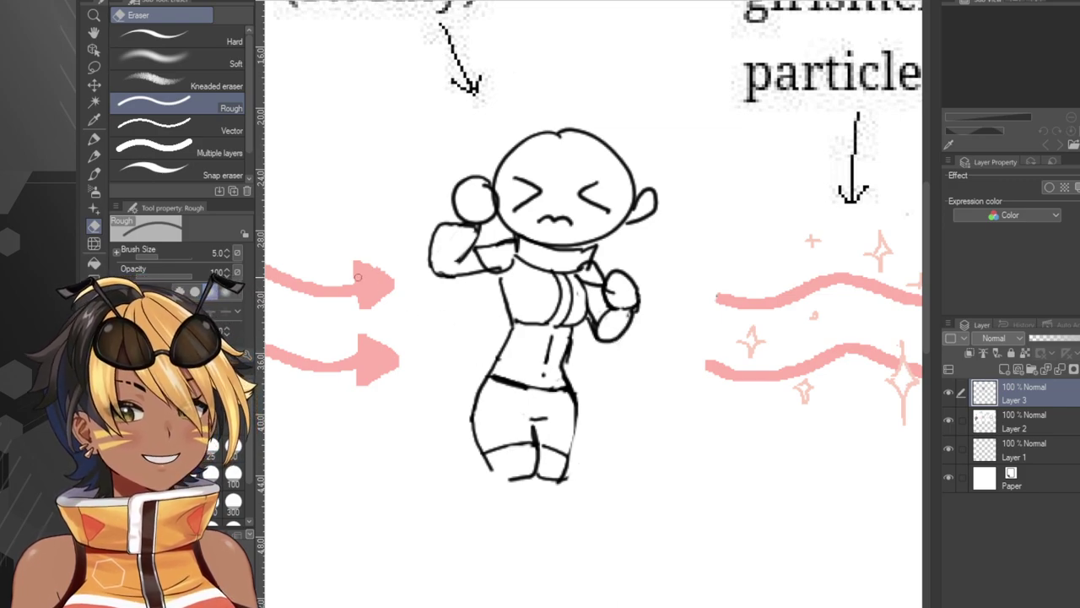
Outline the bangs, the side lock, the flicked tuft and a curved ahoge in yellow with the Milli pen.
left_click(94, 139)
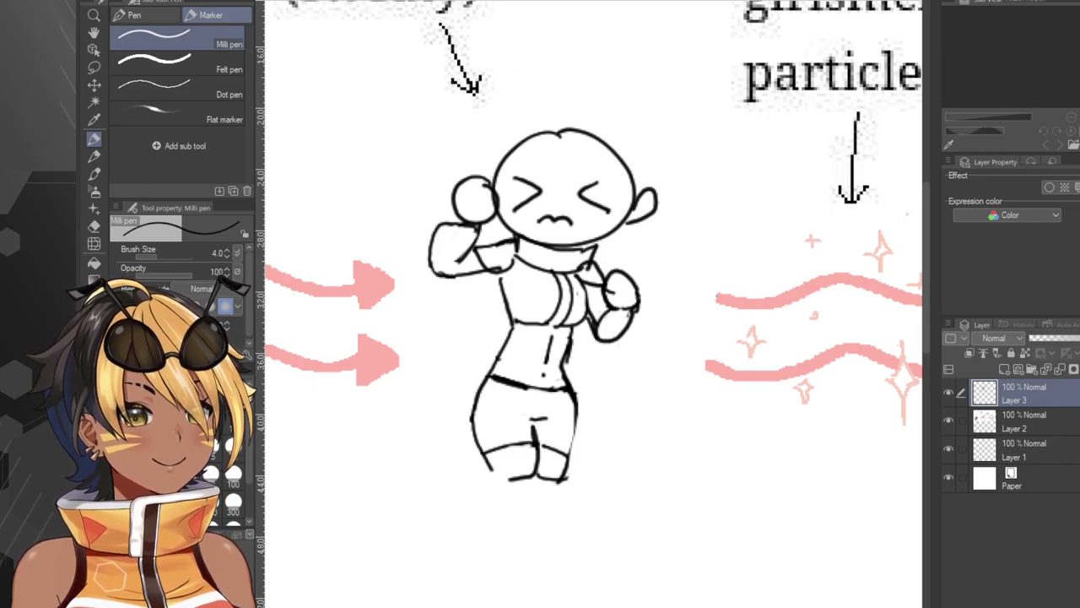
left_click(196, 584)
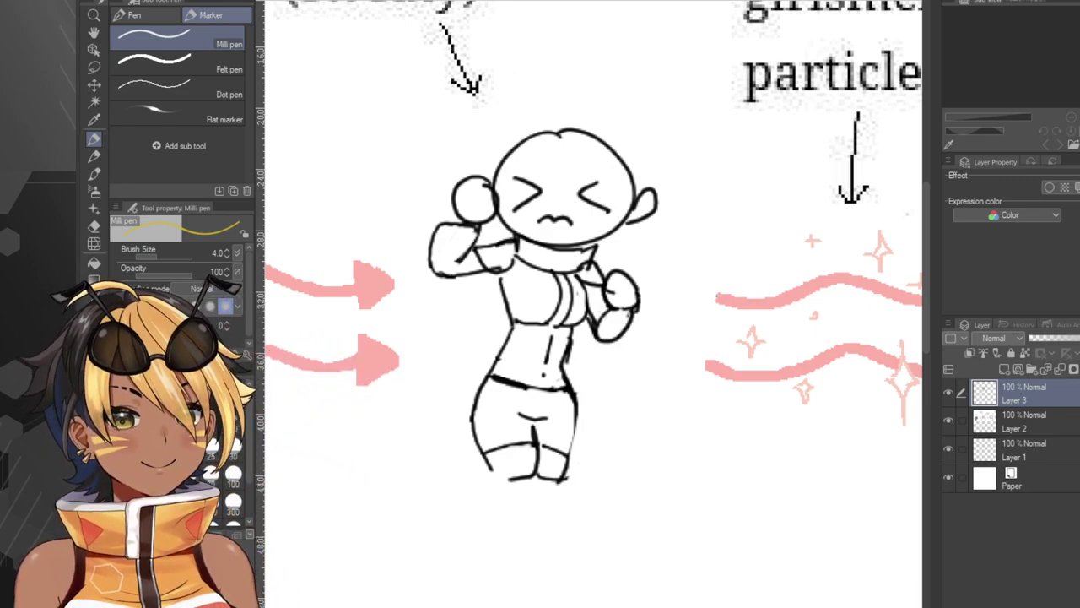
scroll(594, 304, "down", 1)
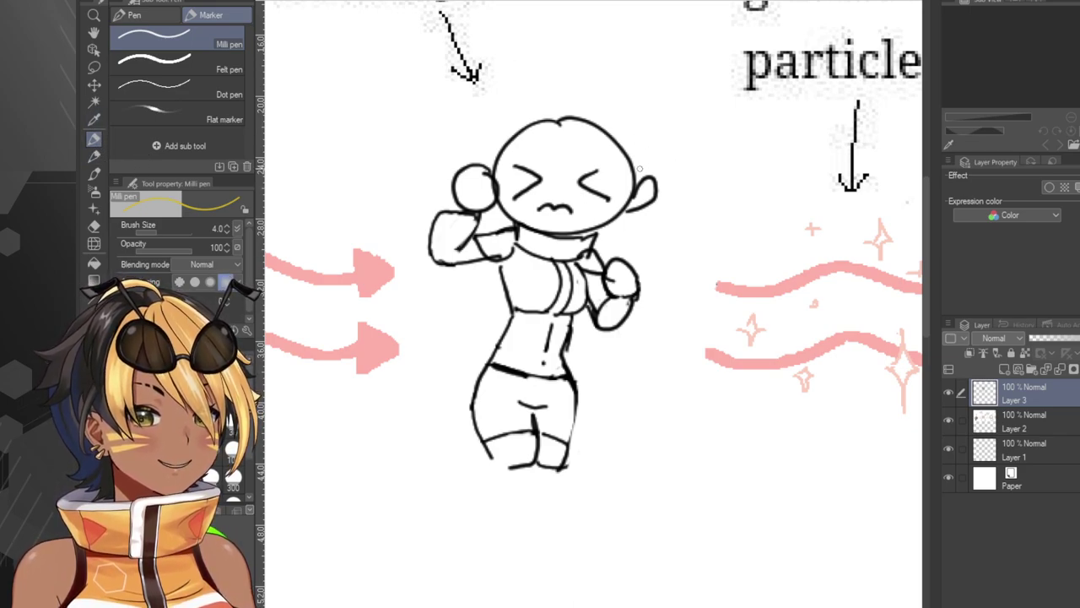
mouse_move(561, 115)
left_mouse_down()
mouse_move(548, 161)
mouse_move(554, 187)
left_mouse_up()
left_click_drag(564, 112, 567, 185)
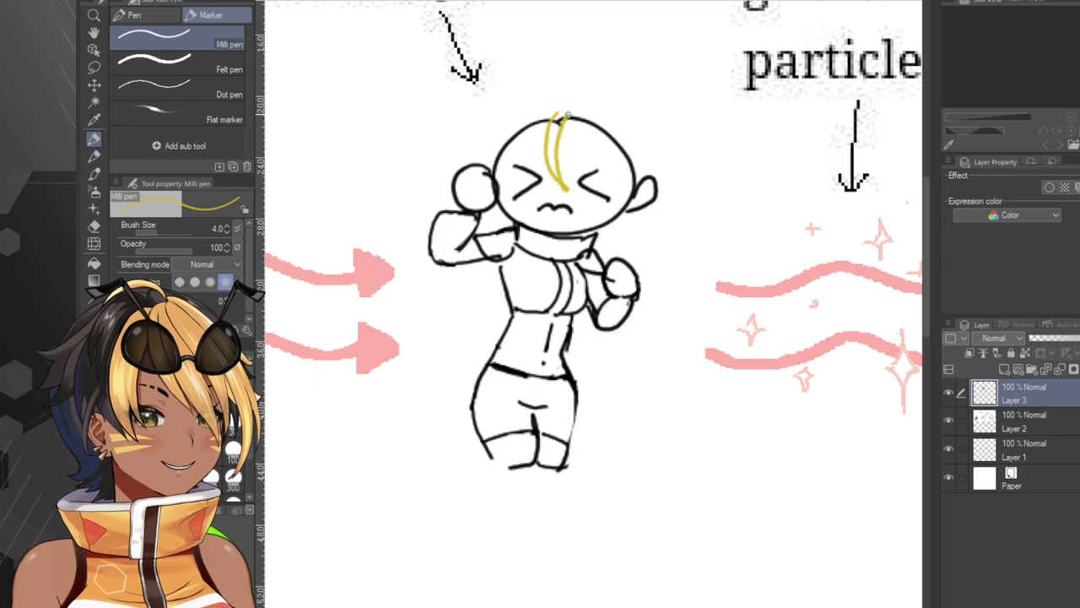
left_click_drag(570, 118, 615, 175)
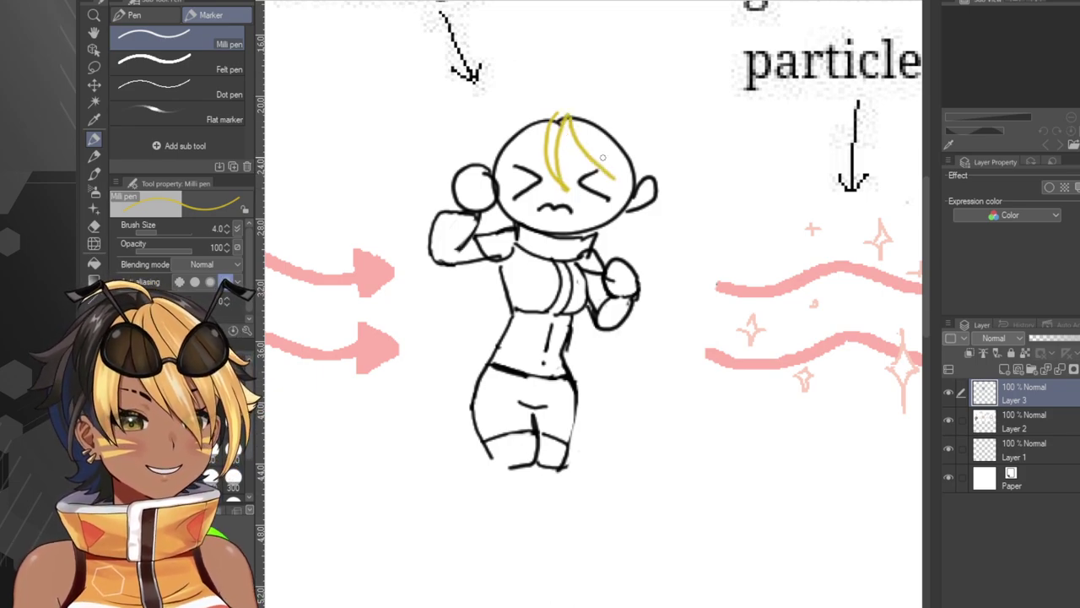
mouse_move(599, 115)
left_mouse_down()
mouse_move(621, 181)
mouse_move(618, 208)
left_mouse_up()
mouse_move(631, 161)
left_mouse_down()
mouse_move(611, 203)
mouse_move(641, 169)
mouse_move(606, 99)
mouse_move(672, 134)
mouse_move(644, 138)
mouse_move(675, 141)
mouse_move(628, 142)
mouse_move(653, 142)
mouse_move(621, 108)
left_mouse_up()
mouse_move(567, 88)
left_mouse_down()
mouse_move(611, 100)
mouse_move(543, 46)
mouse_move(578, 86)
left_mouse_up()
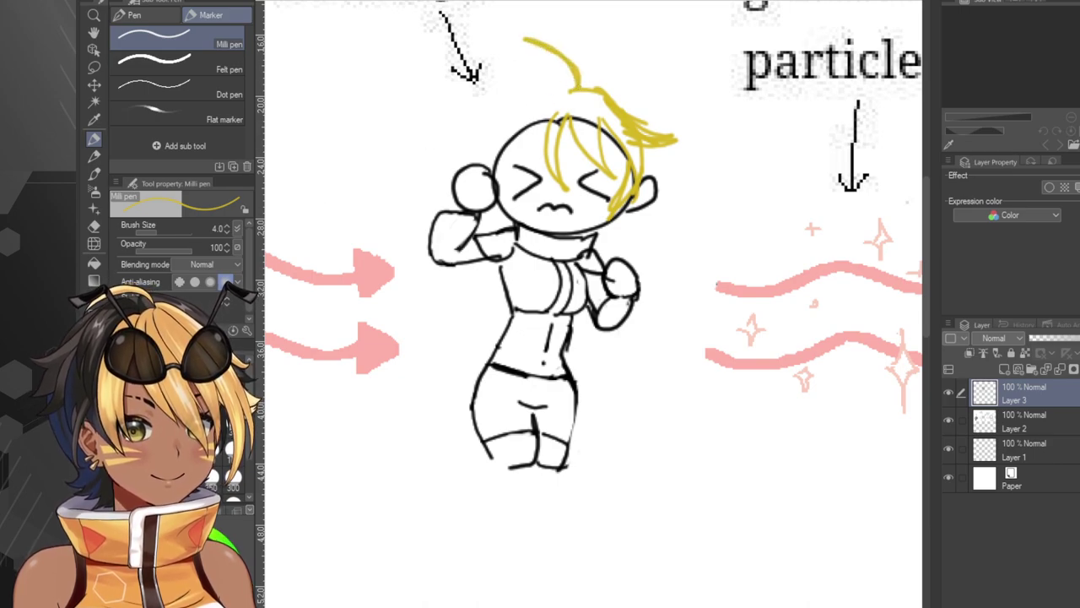
Choose a dark bluish purple and draw spiky hair tufts beside the head above the raised fist and on both sides of the neck.
left_click(228, 601)
left_click_drag(202, 582, 185, 599)
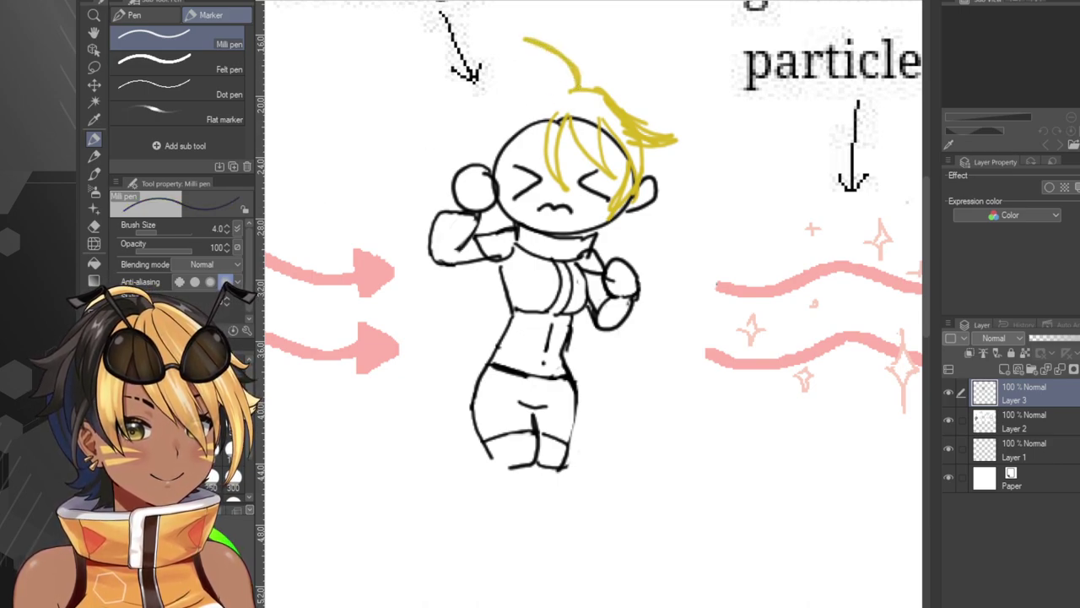
left_click(184, 594)
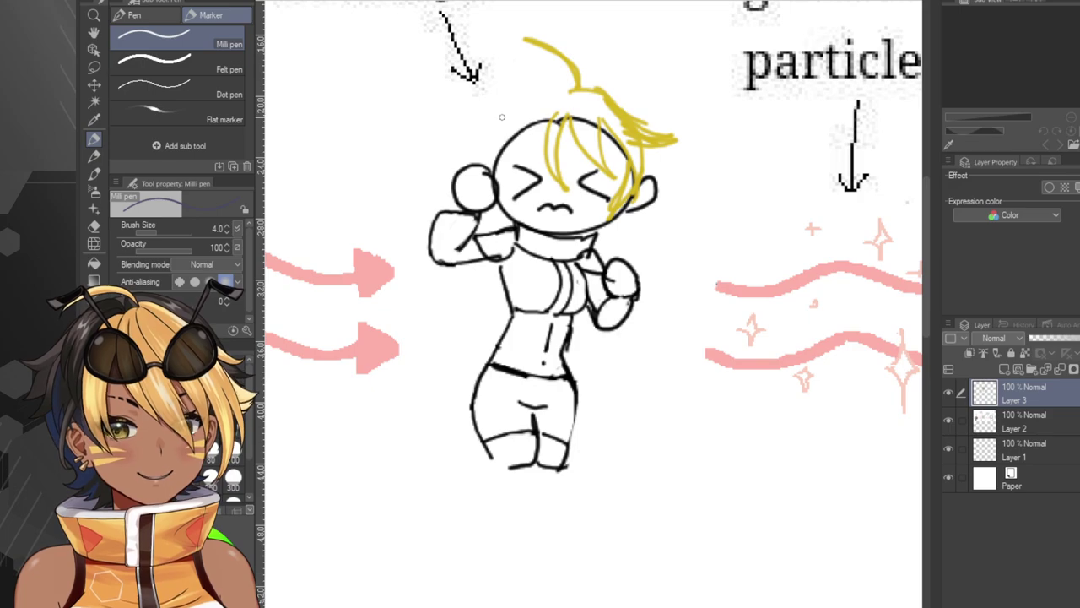
mouse_move(508, 105)
left_mouse_down()
mouse_move(463, 128)
mouse_move(488, 150)
mouse_move(482, 169)
left_mouse_up()
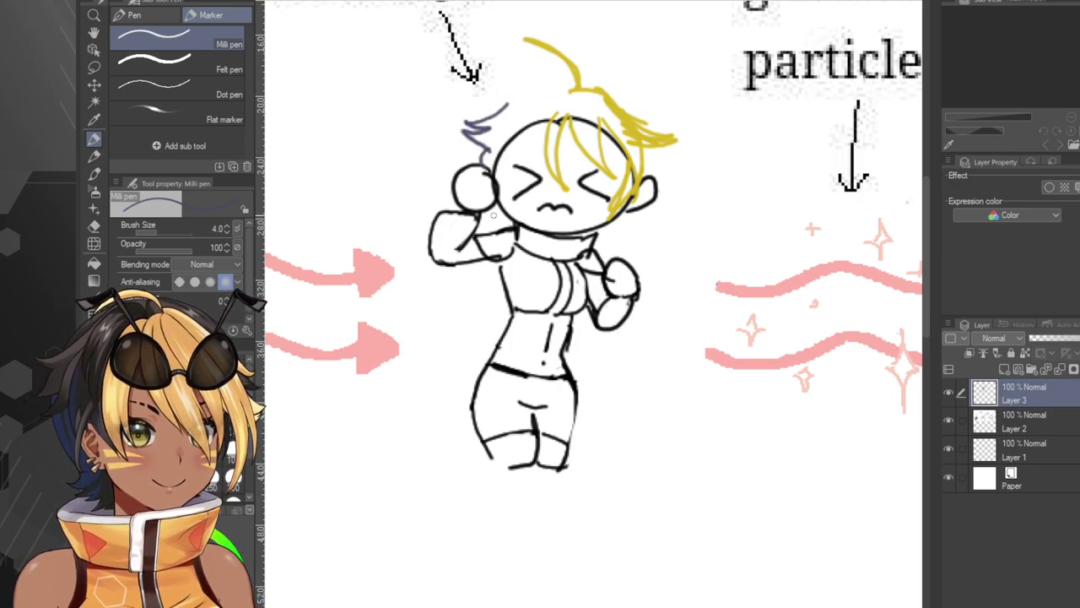
left_click_drag(492, 216, 510, 227)
mouse_move(596, 232)
left_mouse_down()
mouse_move(615, 241)
mouse_move(596, 238)
left_mouse_up()
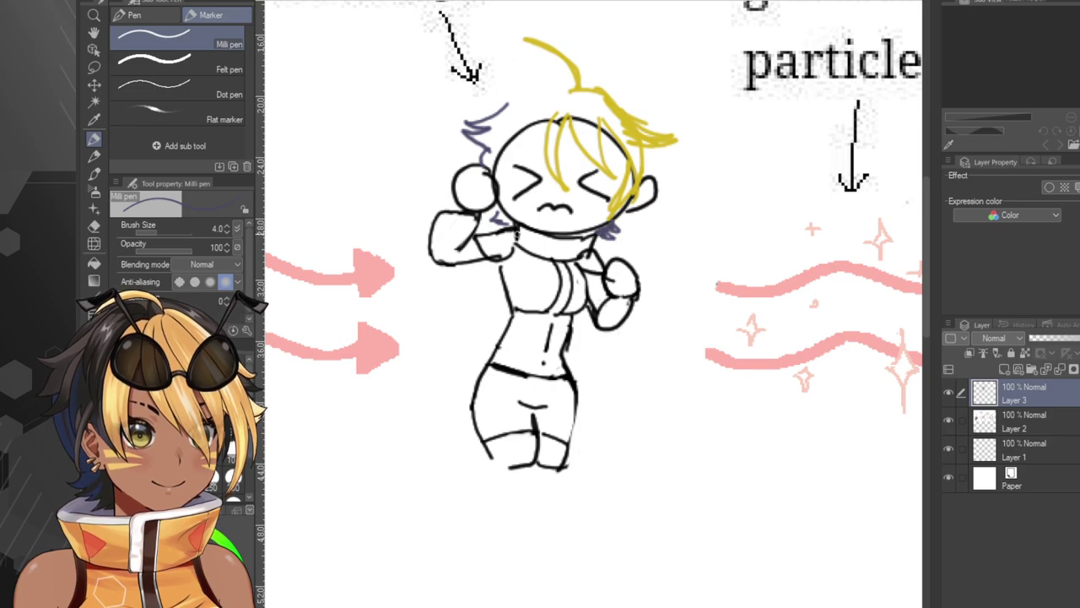
mouse_move(504, 216)
left_mouse_down()
mouse_move(491, 224)
mouse_move(498, 202)
left_mouse_up()
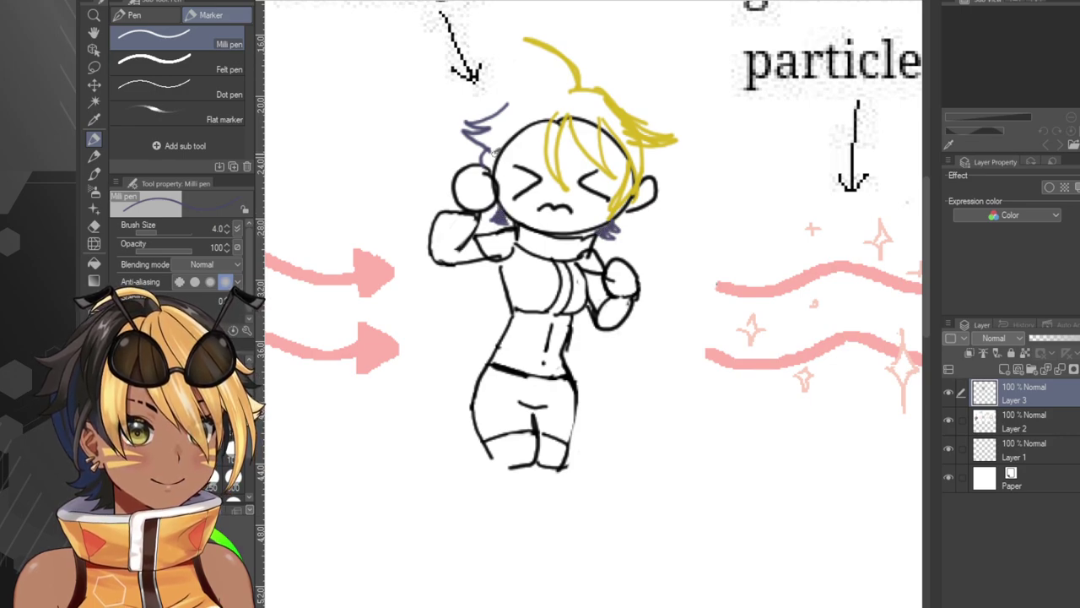
Pick up the yellow from the hair outline and fill the top of the head and the bangs with it.
left_click(583, 92, "alt")
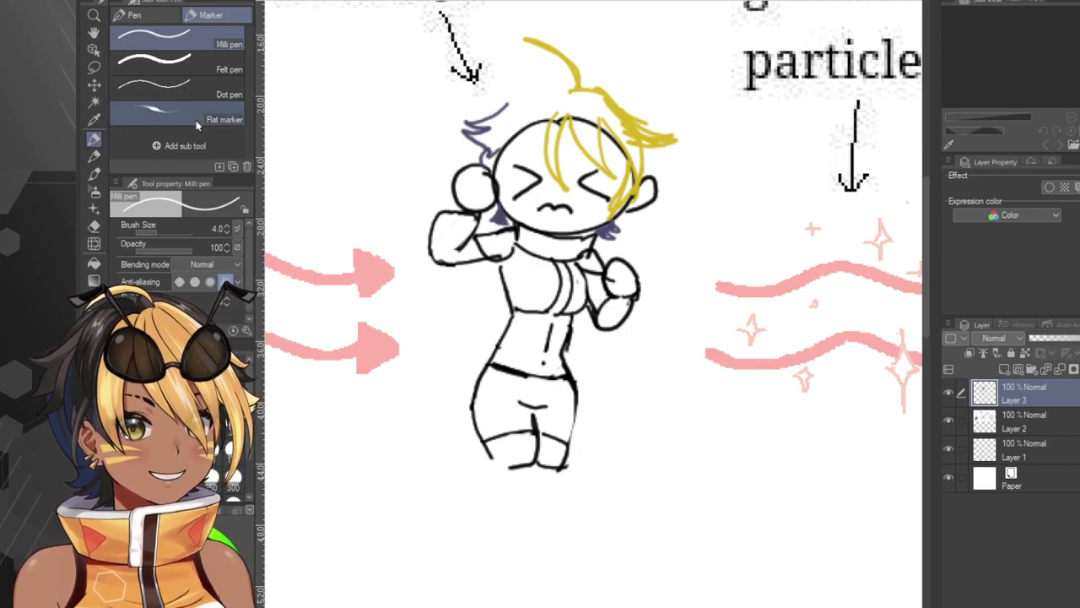
left_click(631, 120, "alt")
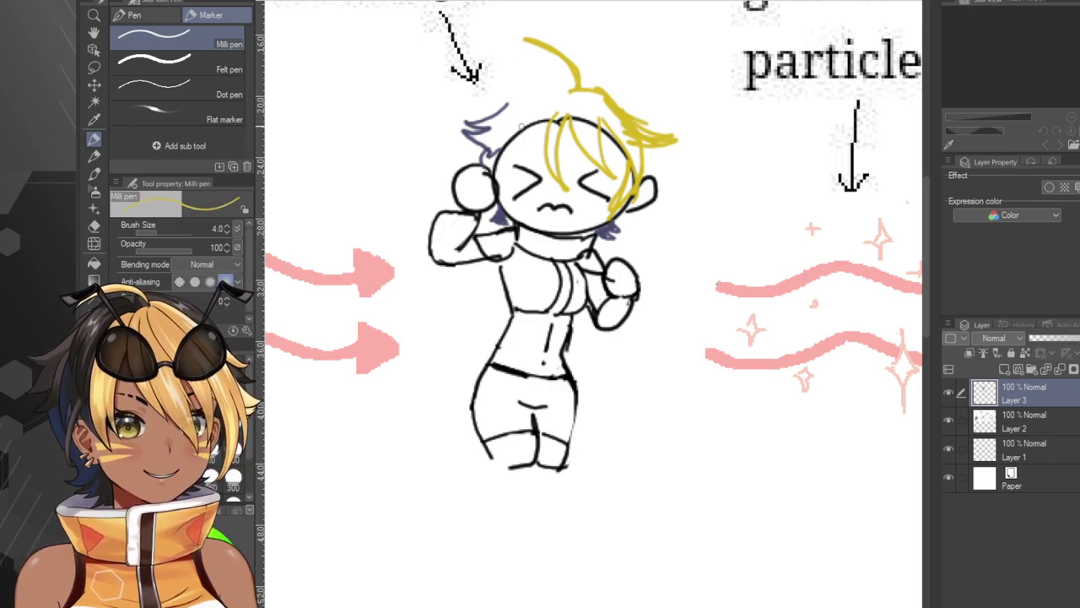
mouse_move(529, 96)
left_mouse_down()
mouse_move(497, 140)
mouse_move(502, 193)
mouse_move(546, 93)
mouse_move(505, 127)
mouse_move(525, 109)
mouse_move(497, 162)
mouse_move(544, 98)
mouse_move(514, 147)
mouse_move(514, 133)
mouse_move(503, 146)
mouse_move(559, 98)
left_mouse_up()
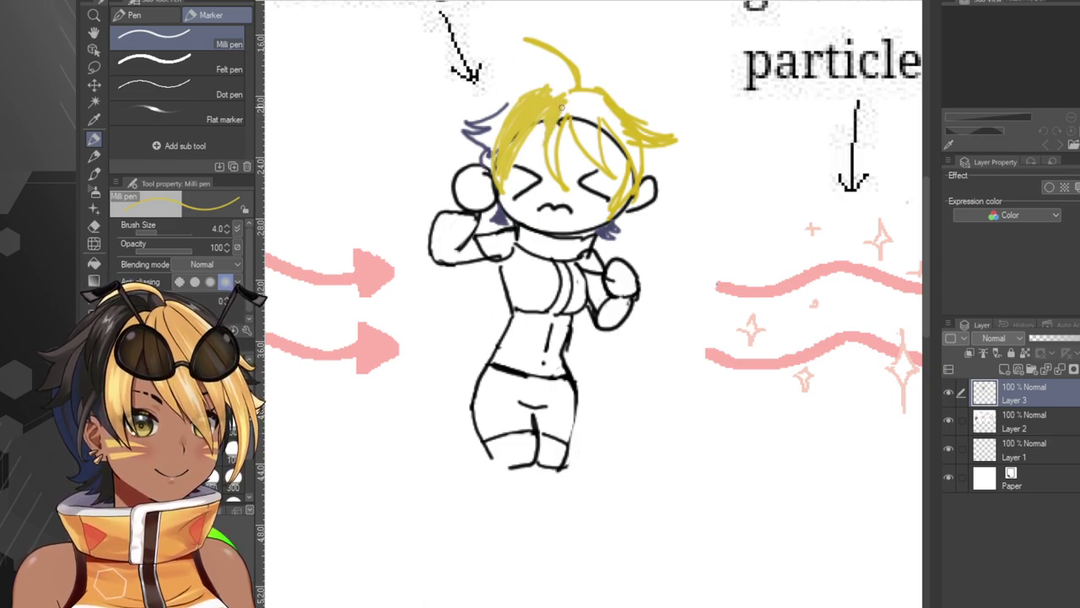
mouse_move(562, 108)
left_mouse_down()
mouse_move(551, 175)
mouse_move(564, 120)
mouse_move(549, 166)
left_mouse_up()
mouse_move(577, 100)
left_mouse_down()
mouse_move(577, 148)
mouse_move(601, 157)
left_mouse_up()
mouse_move(581, 100)
left_mouse_down()
mouse_move(588, 152)
mouse_move(601, 163)
mouse_move(593, 118)
mouse_move(598, 141)
mouse_move(552, 98)
mouse_move(575, 88)
mouse_move(597, 103)
mouse_move(625, 158)
mouse_move(609, 110)
left_mouse_up()
left_click_drag(630, 140, 631, 174)
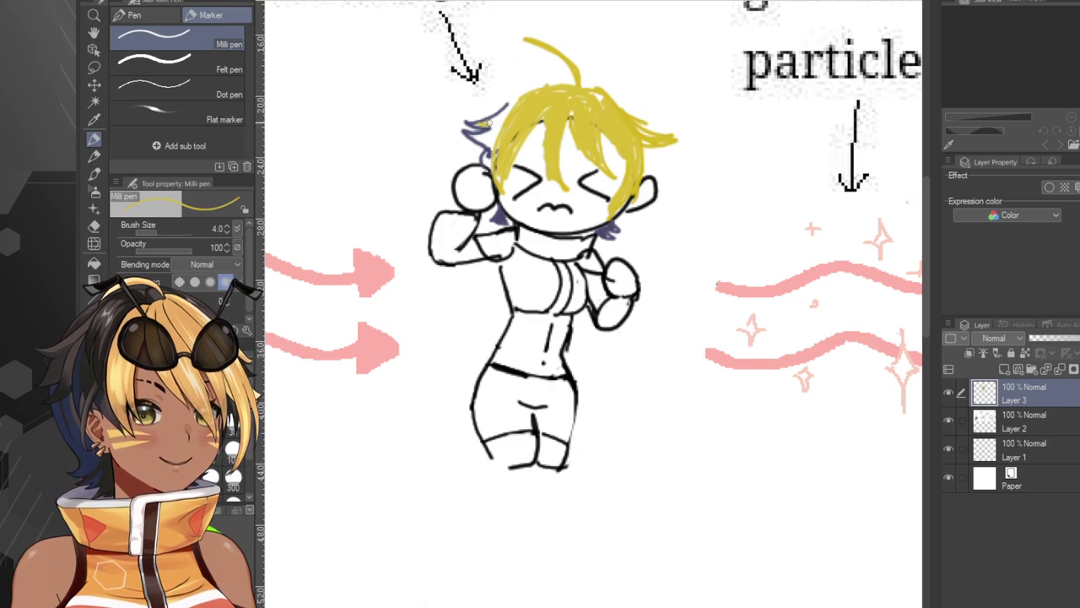
Sample the dark purple from the hair, fill the tuft on the left of the head, and add another tuft above the right ear.
left_click(498, 214, "alt")
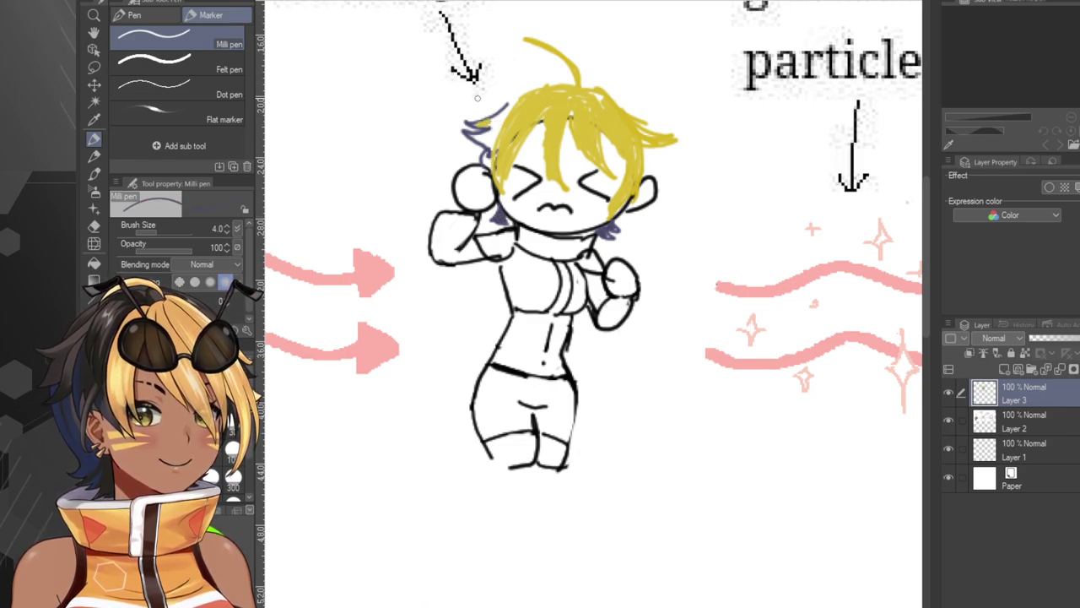
mouse_move(494, 118)
left_mouse_down()
mouse_move(476, 124)
mouse_move(509, 105)
mouse_move(466, 140)
mouse_move(489, 147)
mouse_move(495, 123)
left_mouse_up()
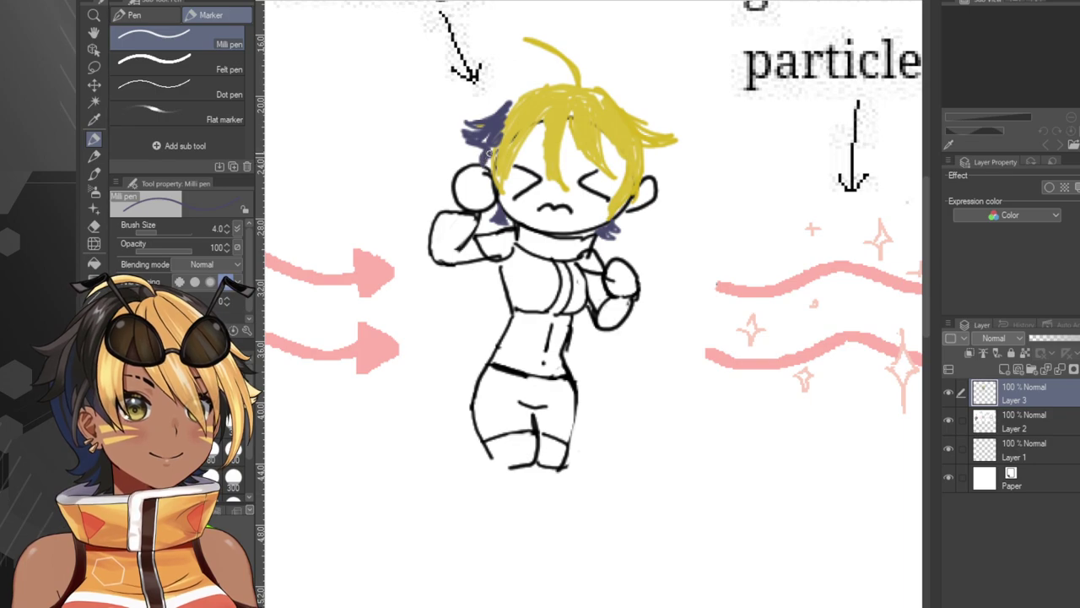
mouse_move(649, 149)
left_mouse_down()
mouse_move(644, 169)
mouse_move(658, 151)
mouse_move(665, 165)
mouse_move(646, 168)
left_mouse_up()
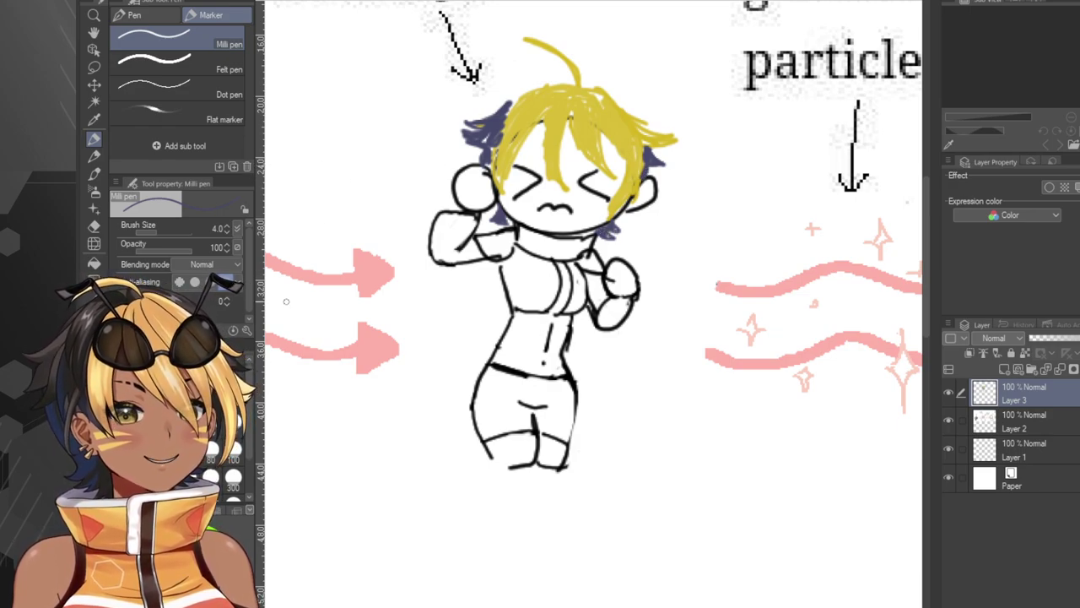
Choose an orange drawing colour and fill the collar around the girl's neck with it.
left_click(180, 569)
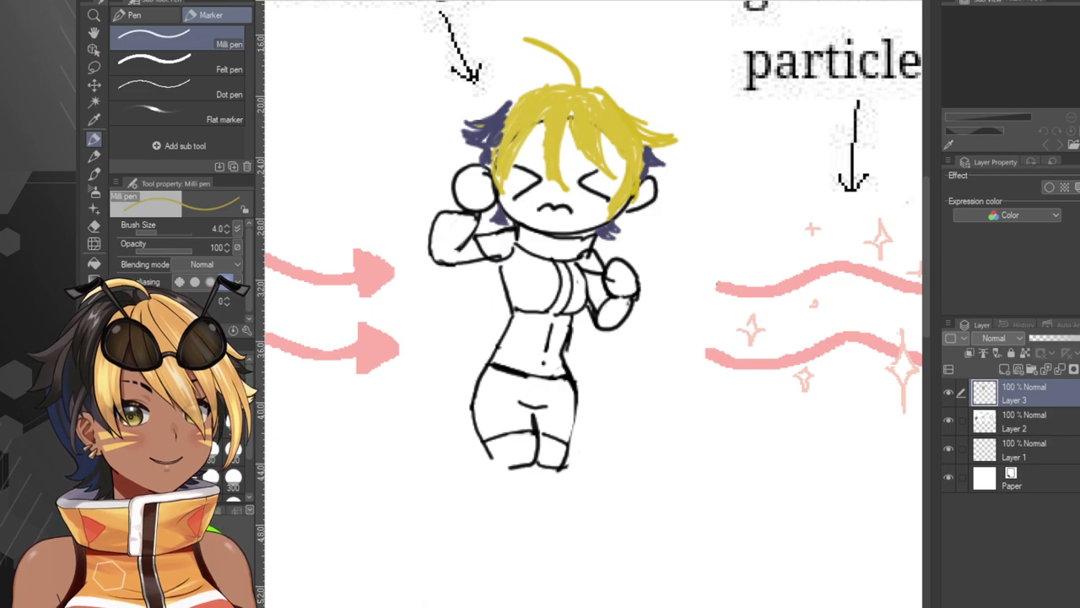
left_click(187, 559)
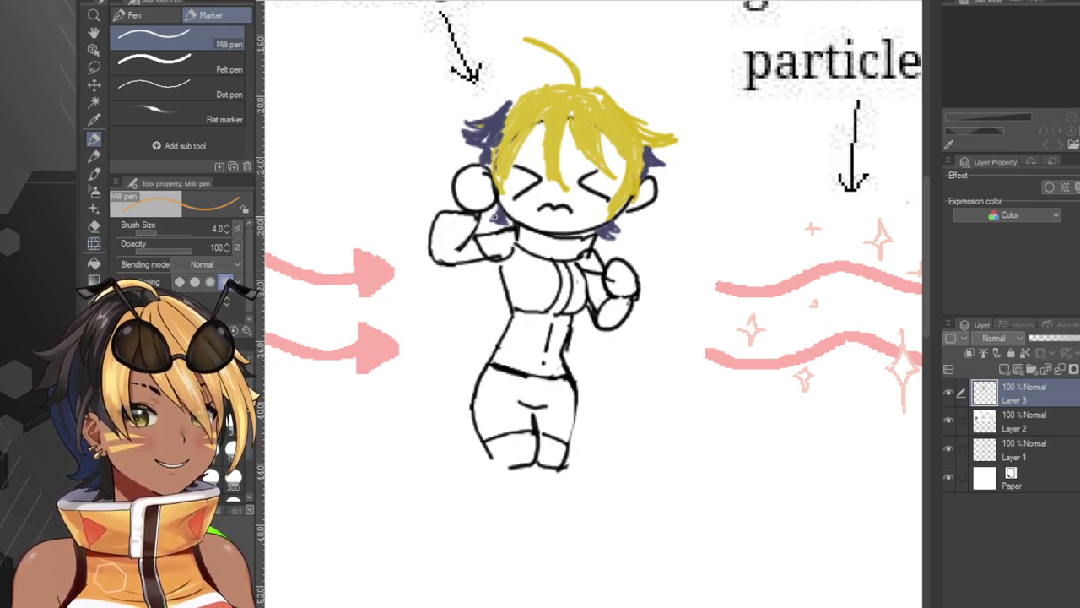
mouse_move(520, 241)
left_mouse_down()
mouse_move(560, 246)
mouse_move(519, 240)
mouse_move(547, 251)
left_mouse_up()
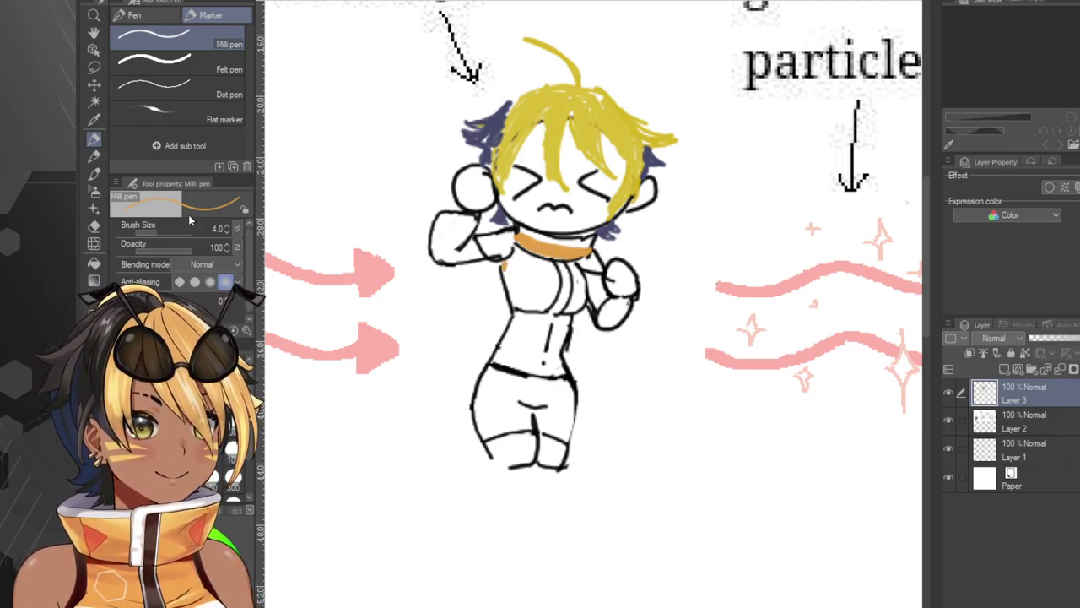
Fill both halves of the girl's crop top with orange, undoing the fill that recolours the outlines.
left_click(93, 263)
left_click(548, 271)
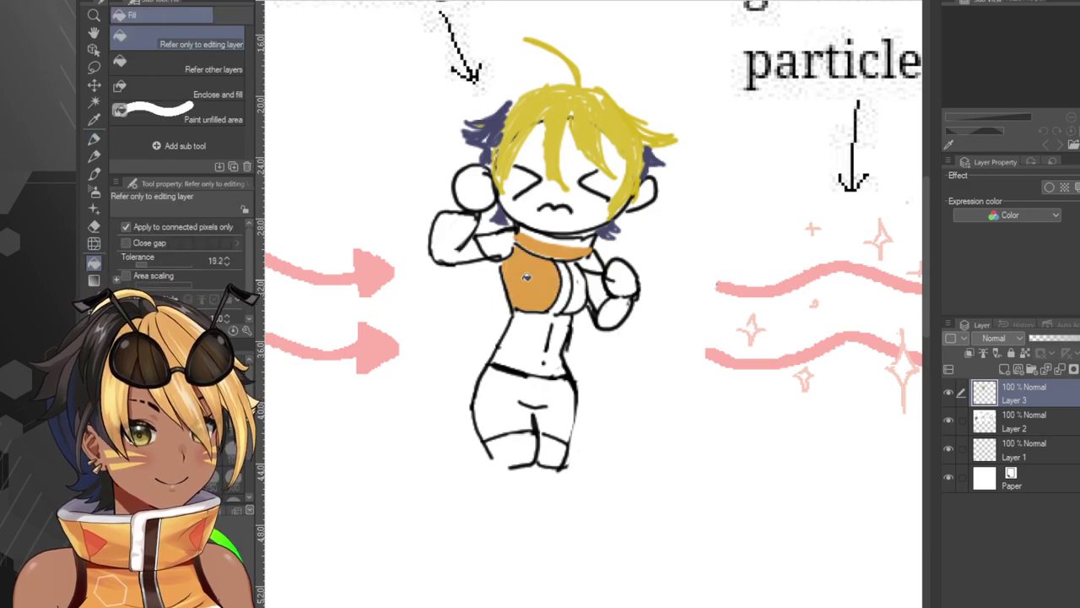
left_click(584, 297)
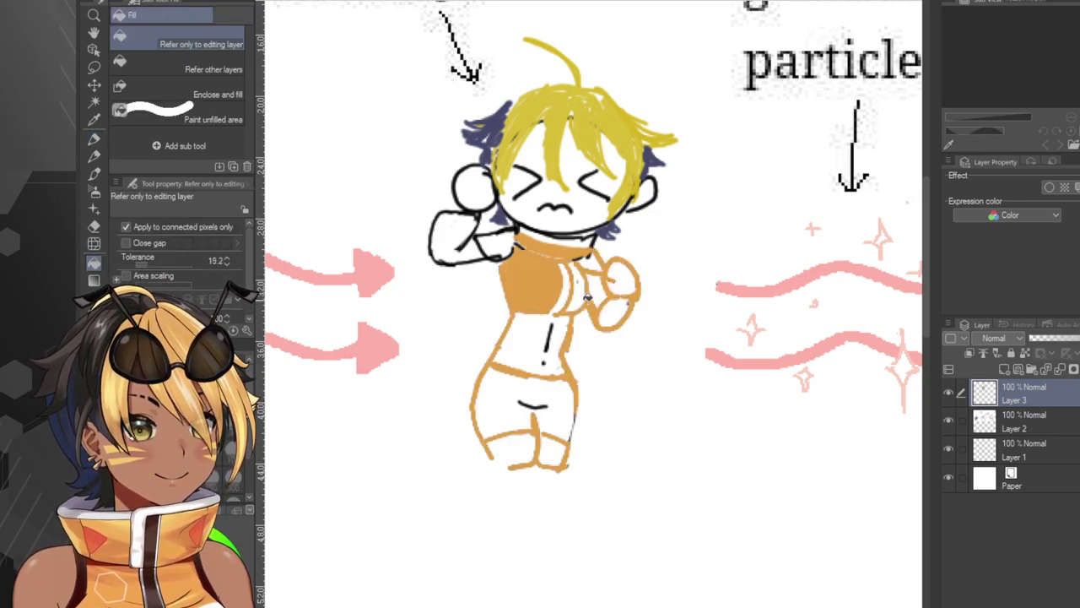
key("ctrl+z")
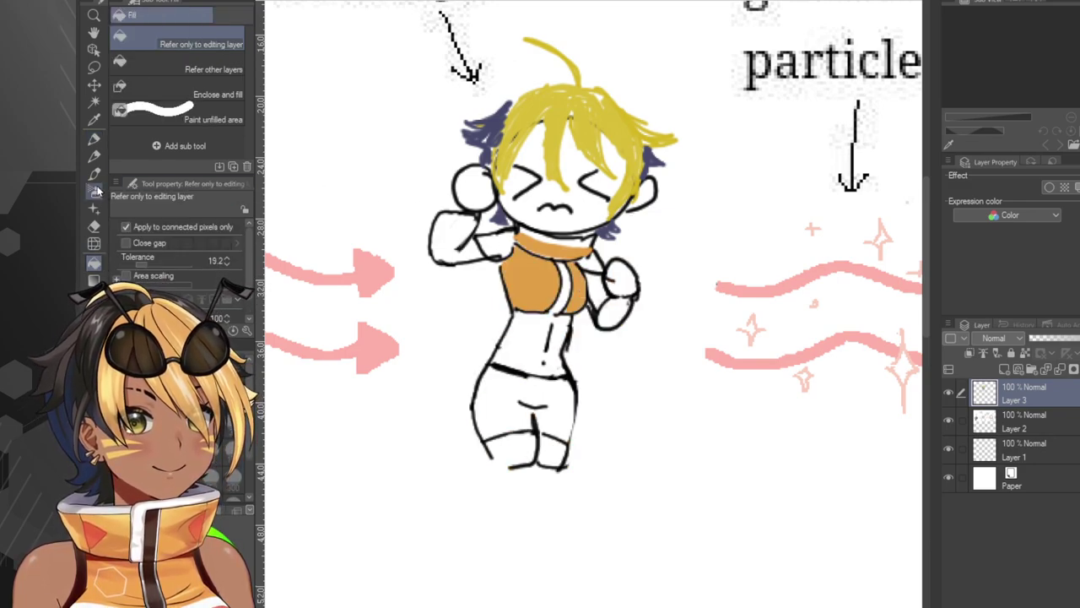
left_click(94, 140)
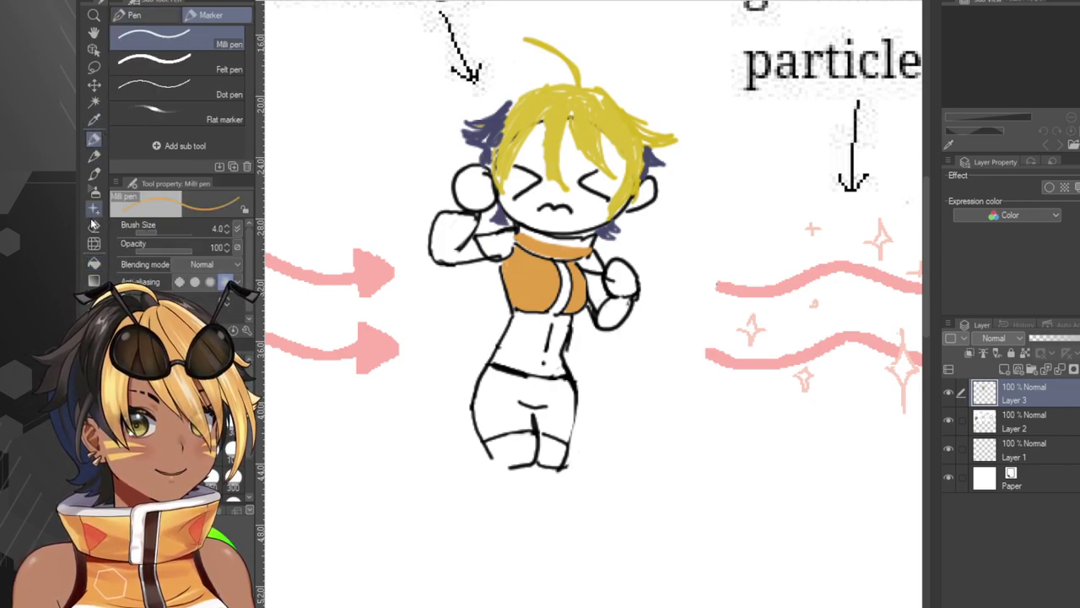
Fill the sleeve on the raised arm and the sleeve on the other arm with the same orange.
left_click(96, 262)
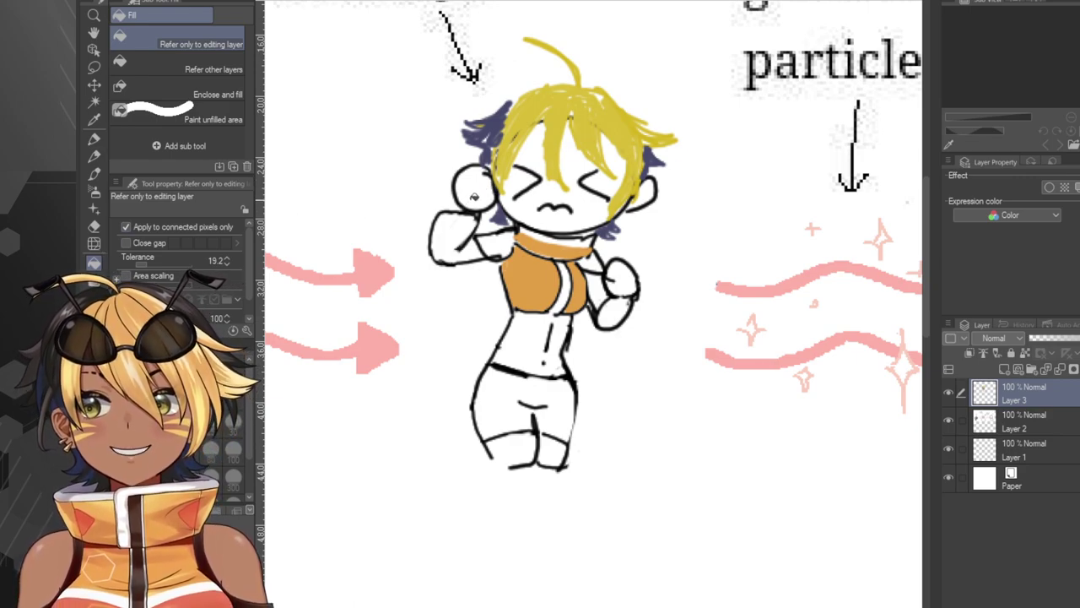
left_click(464, 235)
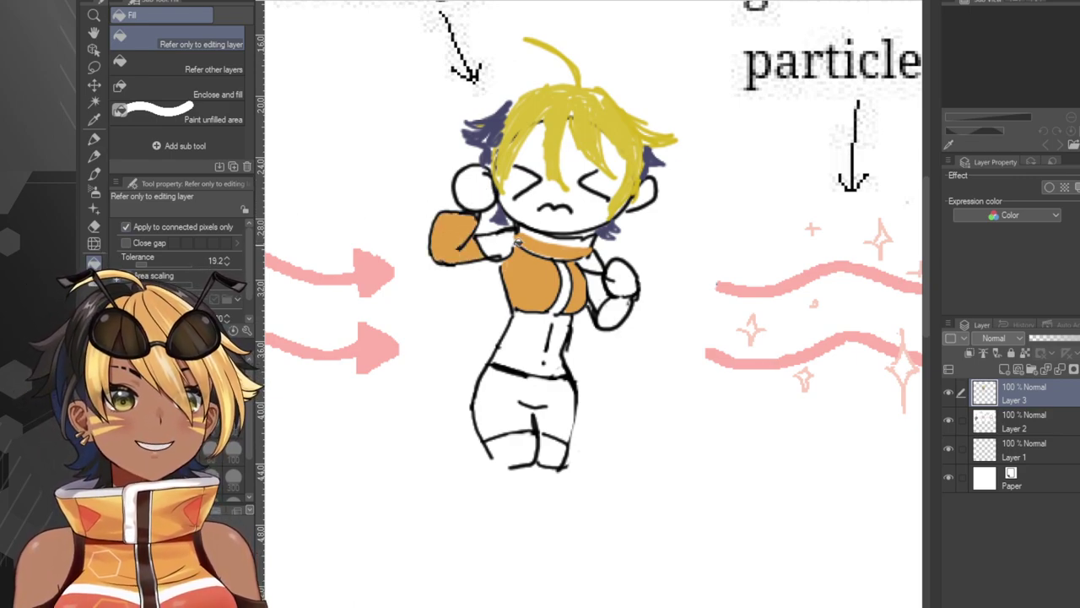
left_click(607, 310)
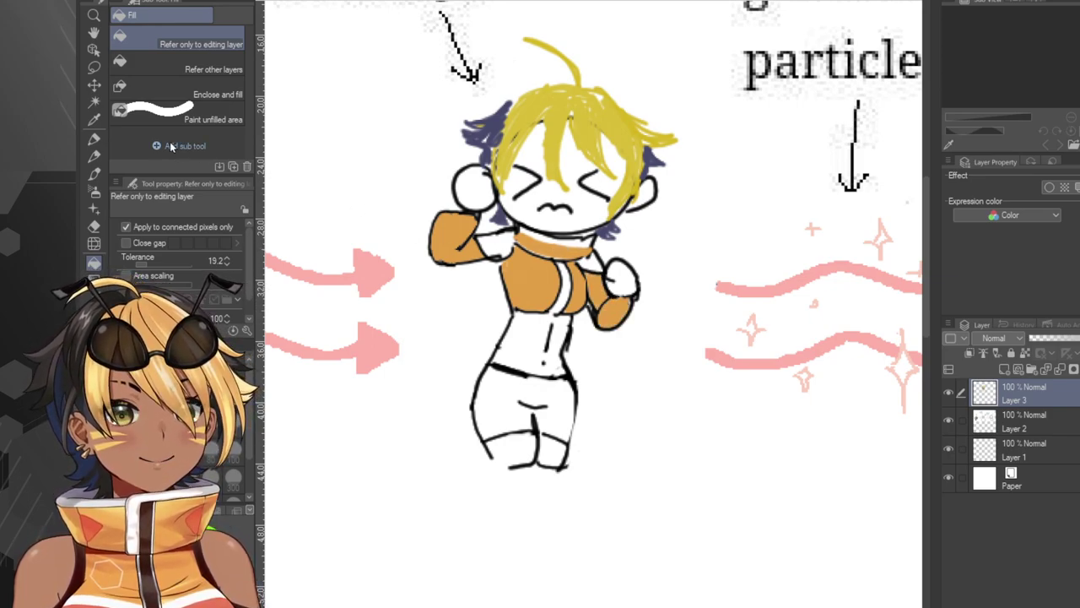
Shade the ends of both sleeves and the lower part of the crop top in darker orange with the Milli pen.
left_click(94, 138)
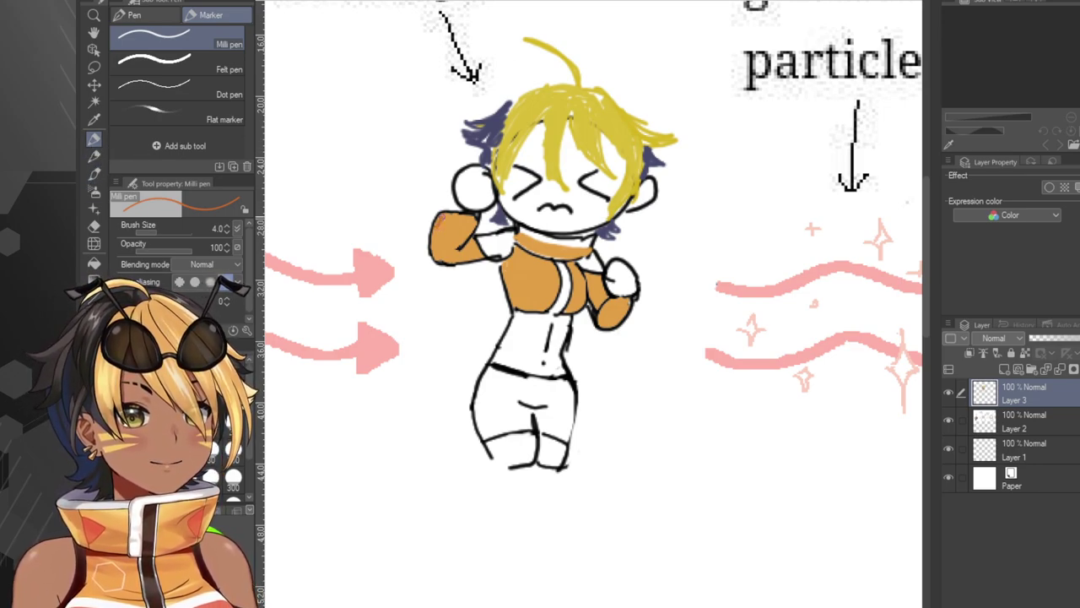
mouse_move(436, 221)
left_mouse_down()
mouse_move(446, 243)
mouse_move(448, 221)
mouse_move(469, 225)
left_mouse_up()
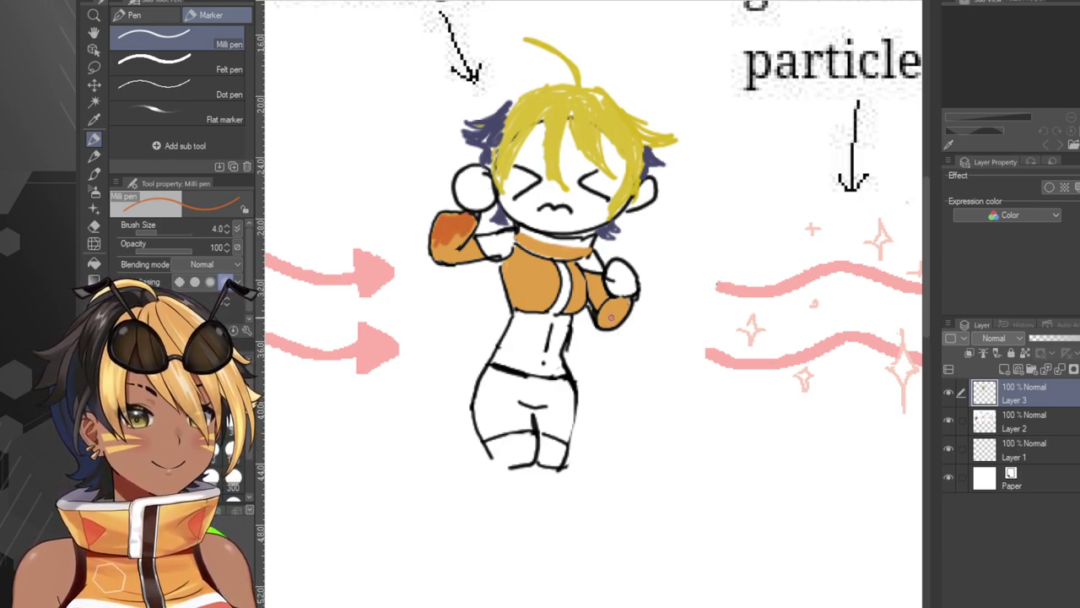
mouse_move(611, 317)
left_mouse_down()
mouse_move(604, 304)
mouse_move(610, 319)
left_mouse_up()
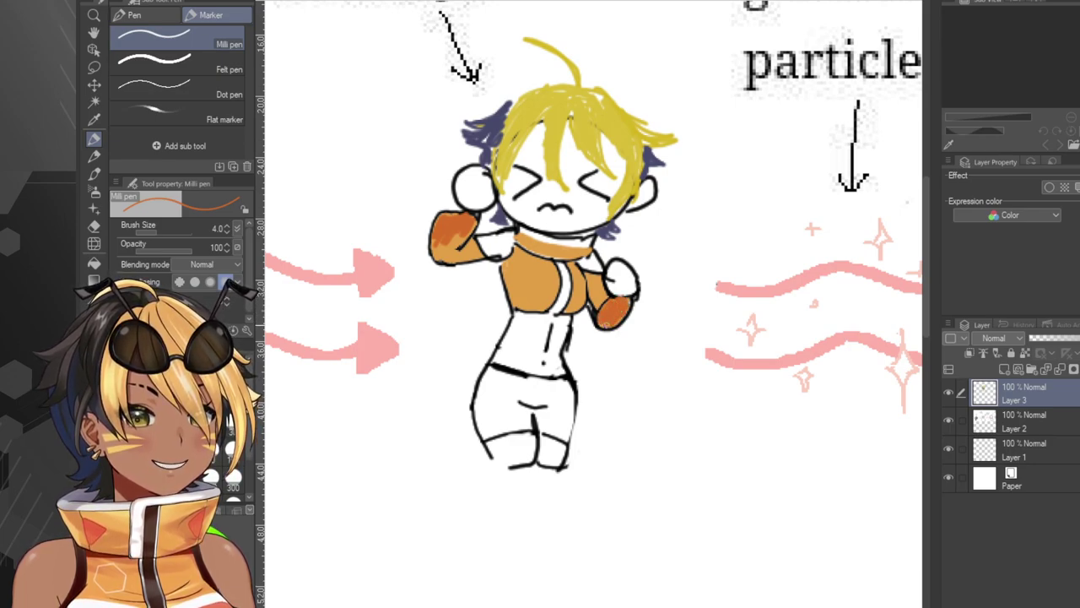
mouse_move(511, 287)
left_mouse_down()
mouse_move(546, 295)
mouse_move(530, 279)
mouse_move(551, 295)
left_mouse_up()
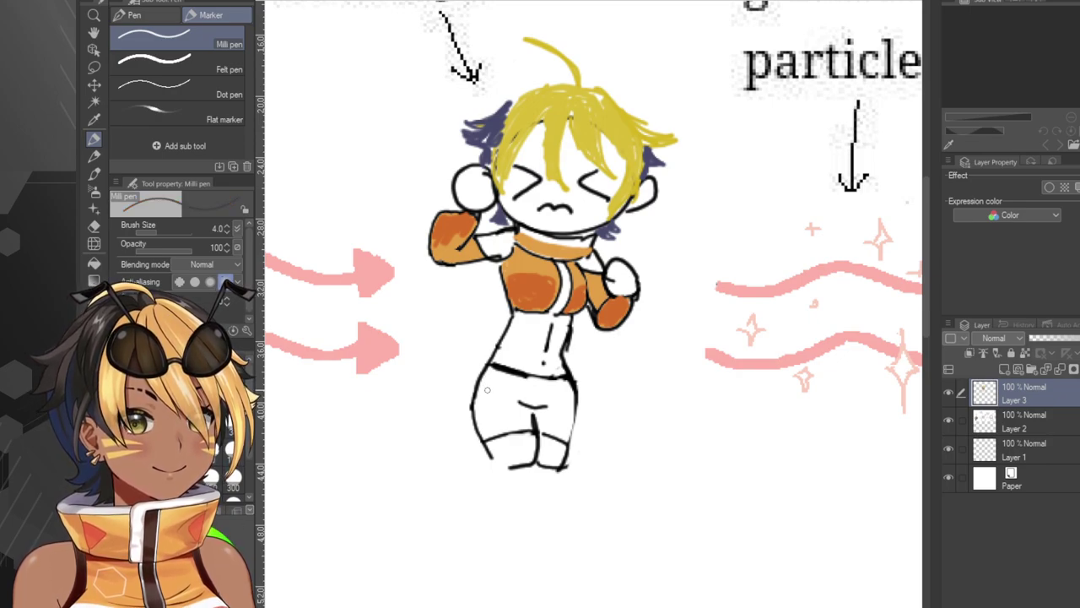
Try to colour the shorts dark purple on the line art layer with a pen stroke and bucket fills.
mouse_move(492, 357)
left_mouse_down()
mouse_move(475, 395)
mouse_move(491, 364)
mouse_move(479, 404)
mouse_move(498, 361)
mouse_move(484, 383)
mouse_move(483, 425)
mouse_move(493, 370)
mouse_move(479, 415)
left_mouse_up()
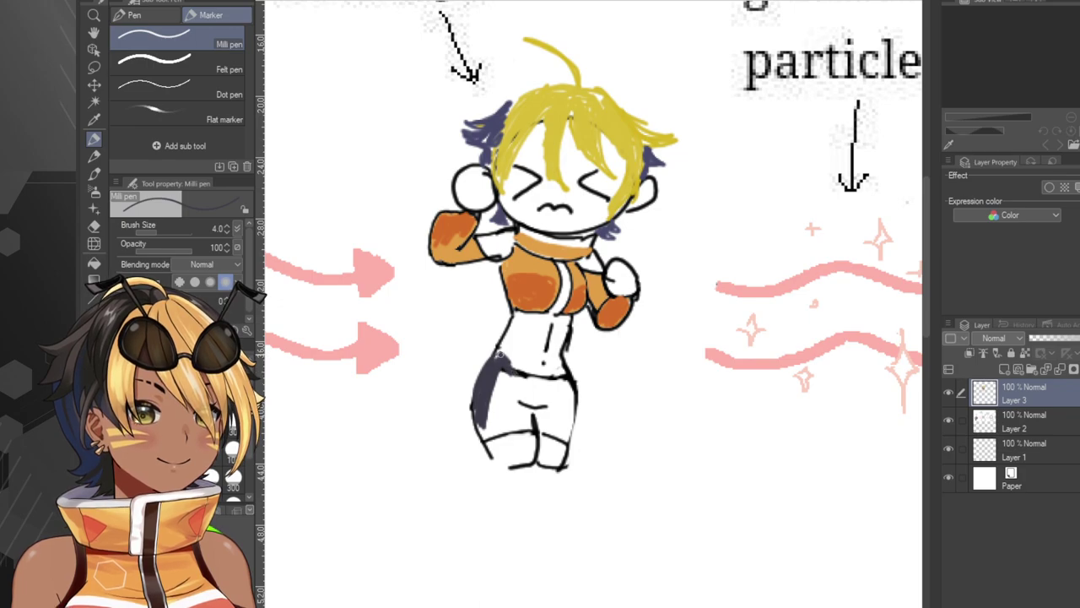
left_click(94, 266)
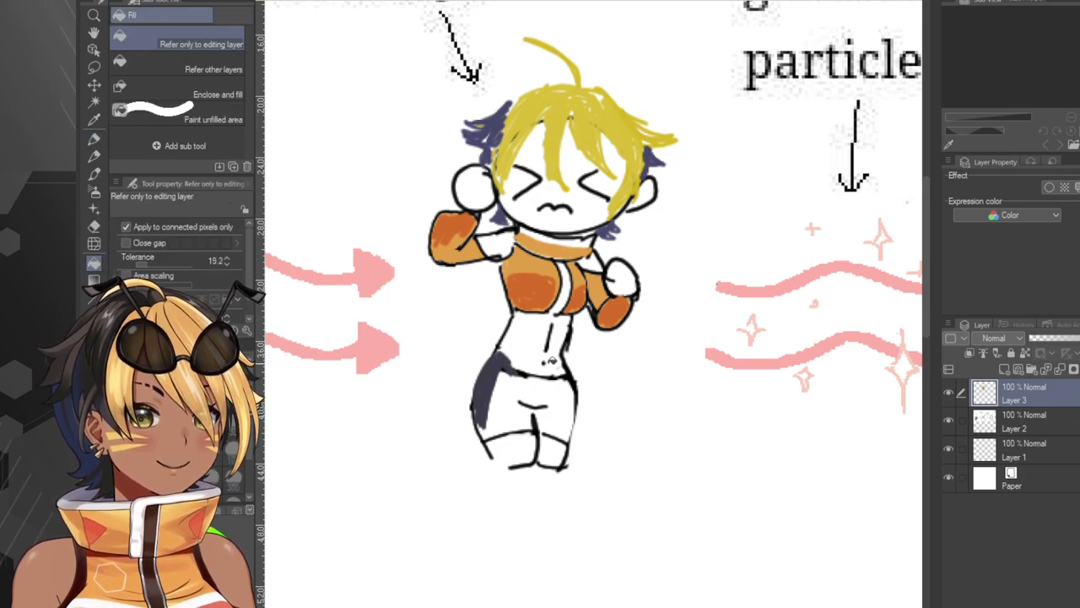
left_click(523, 383)
key("ctrl+z")
left_click(568, 386)
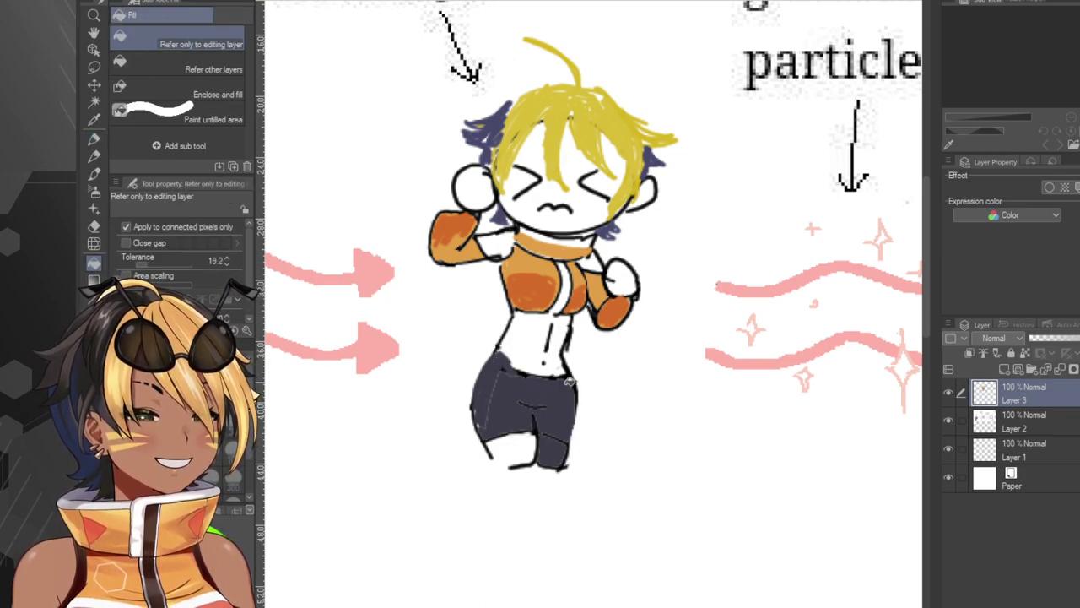
key("ctrl+z")
left_click(517, 403)
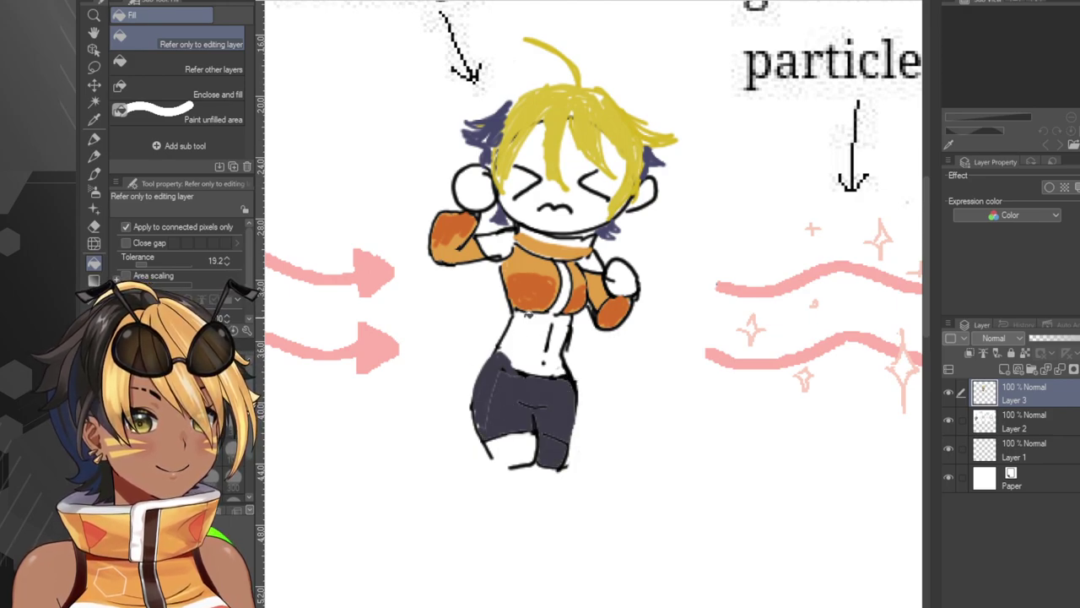
key("ctrl+z")
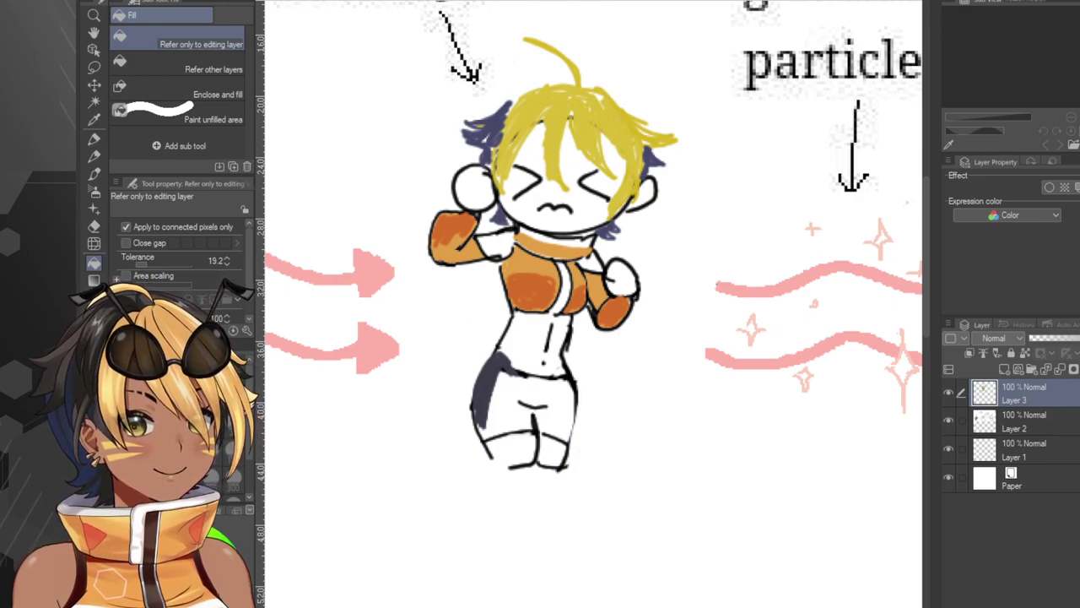
left_click(511, 386)
left_click(492, 384)
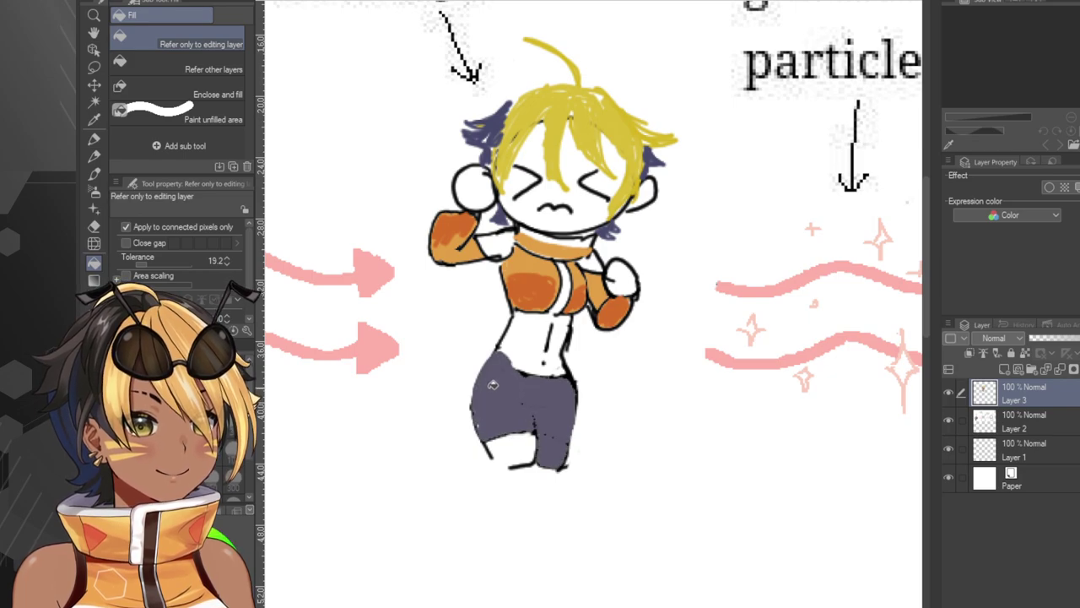
key("ctrl+z")
key("ctrl+z")
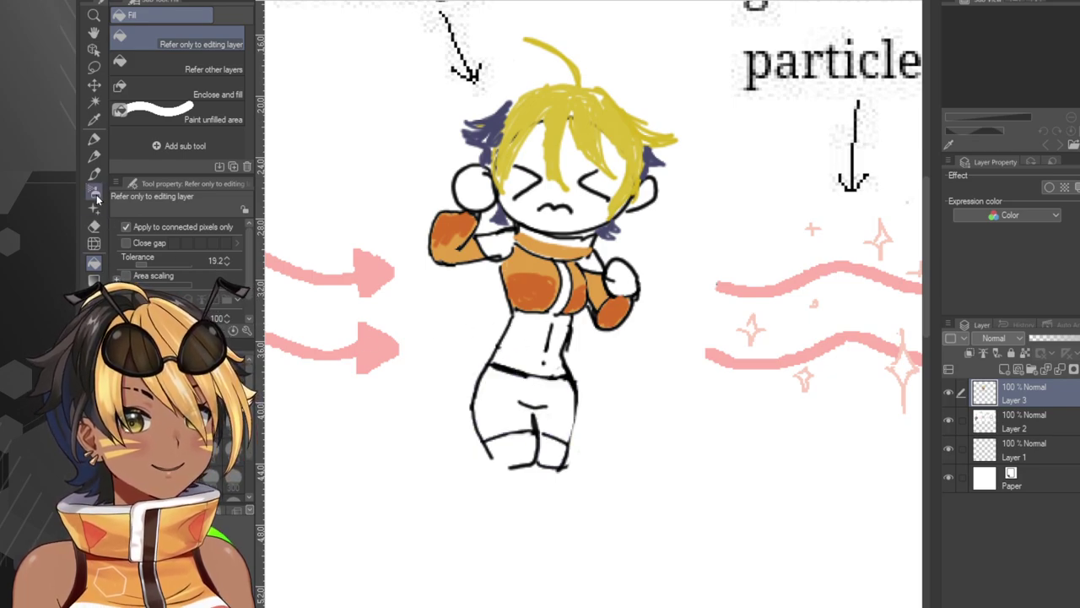
Switch back to the Milli pen, add a new layer and move it beneath Layer 3.
left_click(95, 140)
left_click(1004, 369)
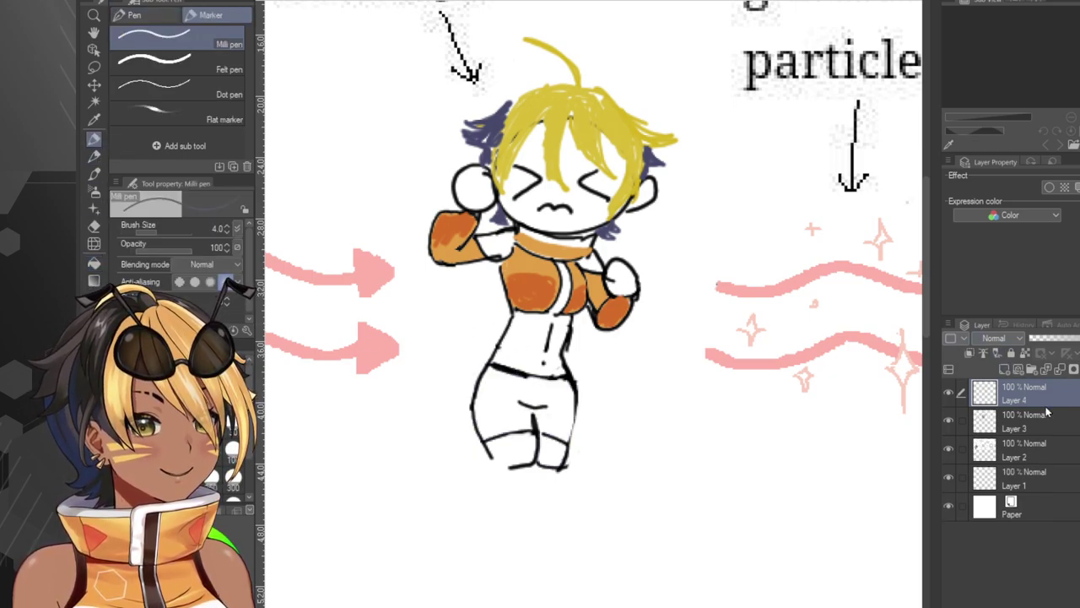
left_click_drag(1043, 409, 1044, 437)
Enlarge the brush to size 20 and paint the girl's shorts dark purple on the new layer.
key("bracketright")
key("bracketright")
key("bracketright")
key("bracketright")
key("bracketright")
key("bracketright")
key("bracketright")
key("bracketright")
key("bracketright")
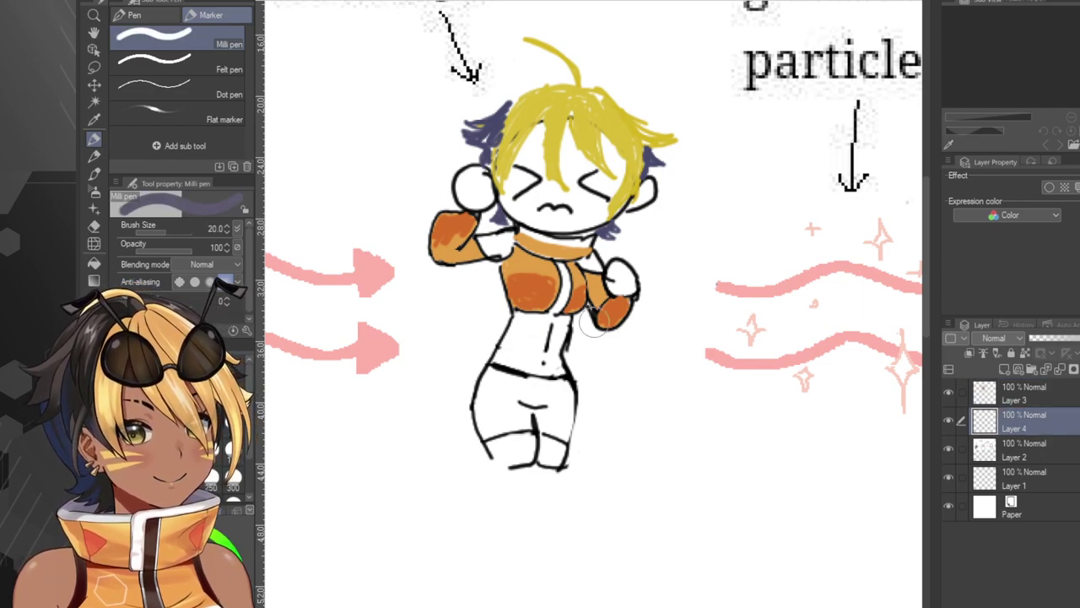
mouse_move(464, 395)
left_mouse_down()
mouse_move(485, 413)
mouse_move(490, 380)
mouse_move(520, 411)
mouse_move(540, 393)
mouse_move(557, 418)
mouse_move(548, 422)
mouse_move(553, 394)
mouse_move(562, 435)
mouse_move(514, 403)
mouse_move(560, 394)
left_mouse_up()
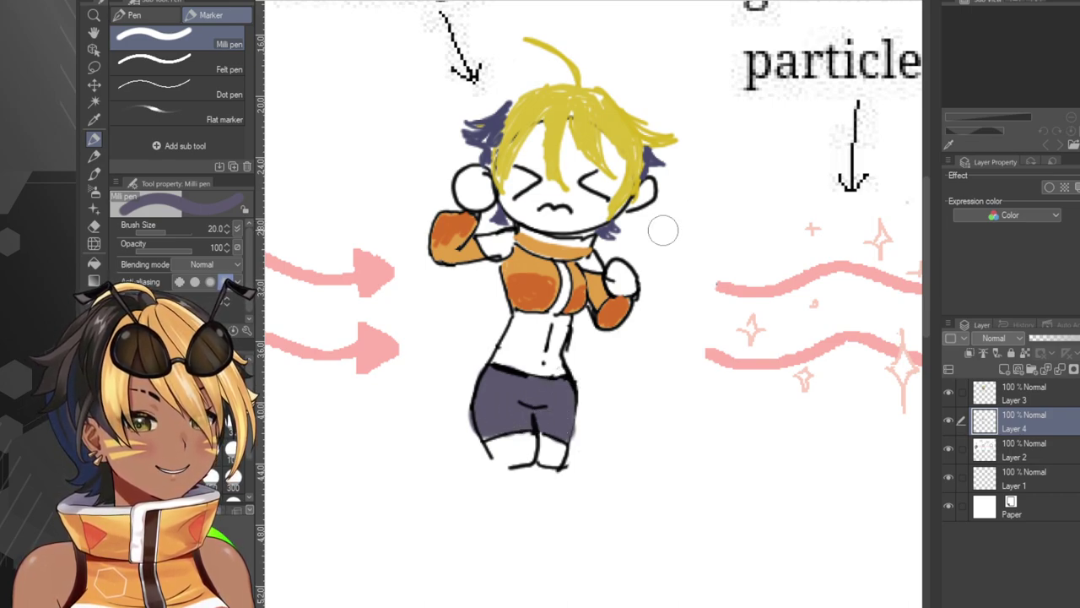
On Layer 3, paint the shorts' waistband, side stripe and leg hem in the dark orange sampled from the crop top, at brush size 6.
left_click(94, 119)
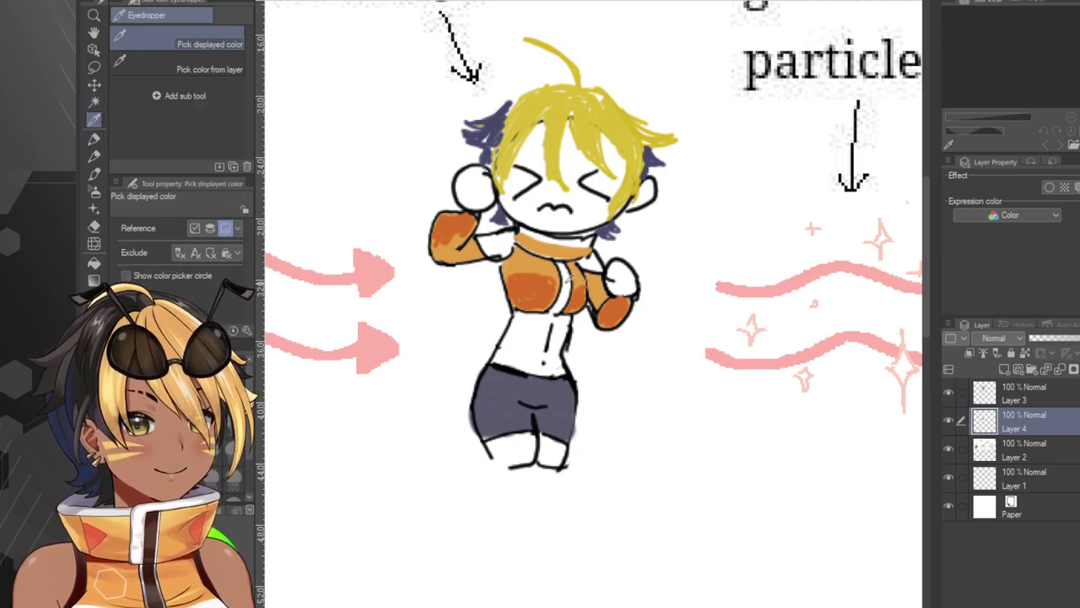
left_click(531, 286)
left_click(93, 138)
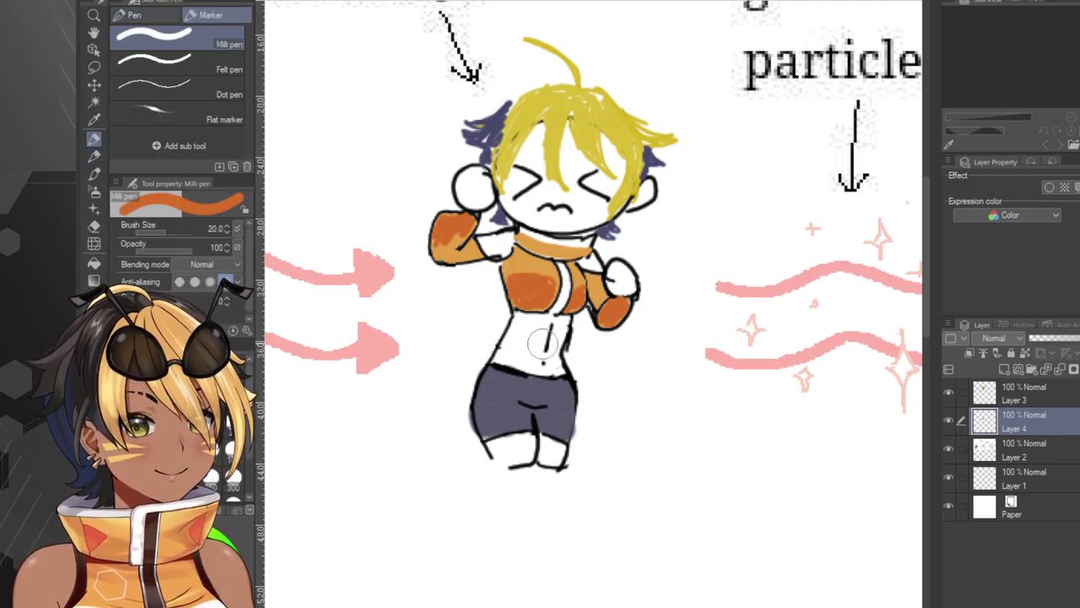
left_click(1009, 393)
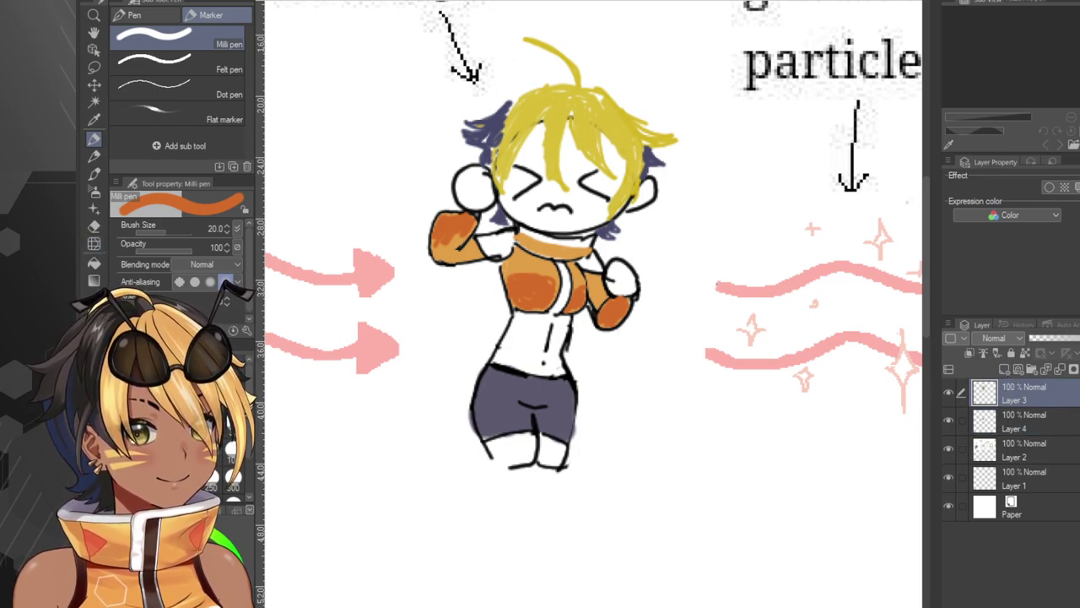
left_click(165, 396)
left_click_drag(563, 393, 551, 410)
key("ctrl+z")
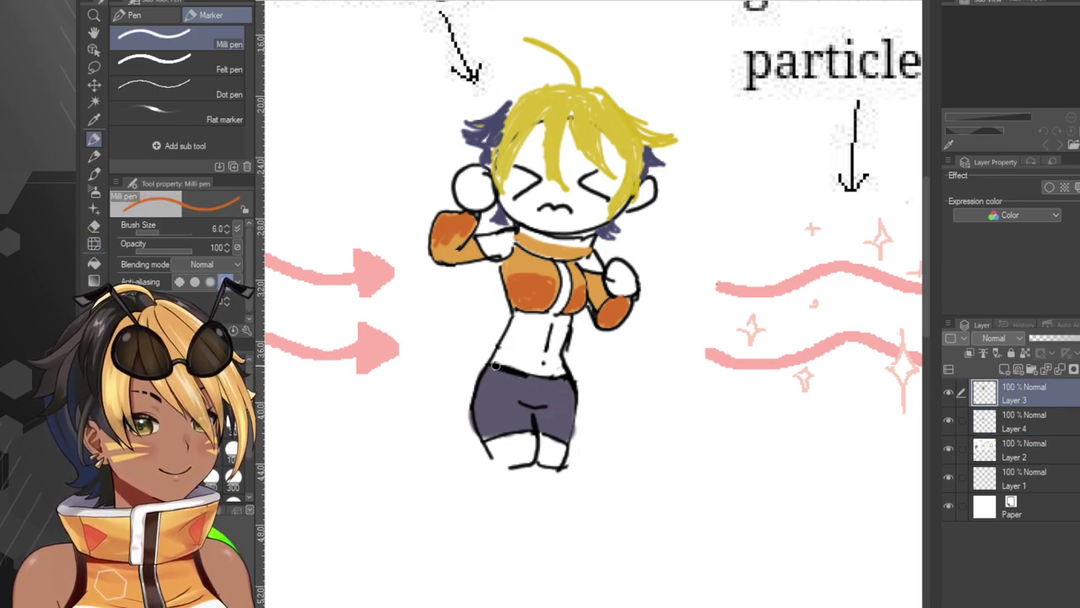
mouse_move(496, 365)
left_mouse_down()
mouse_move(548, 380)
mouse_move(506, 378)
mouse_move(567, 381)
mouse_move(555, 460)
mouse_move(573, 381)
mouse_move(556, 422)
left_mouse_up()
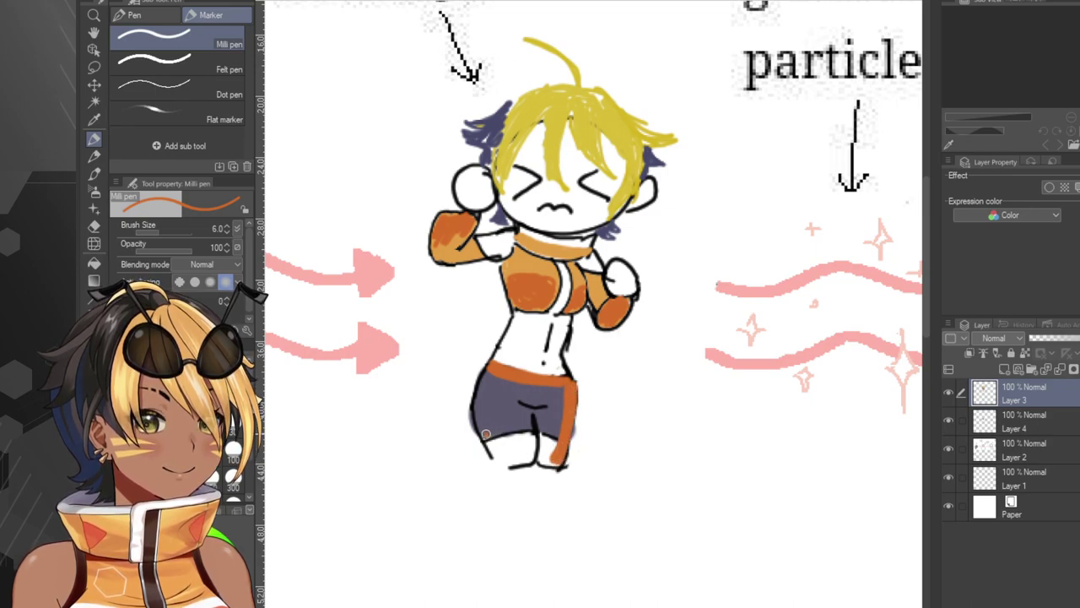
left_click_drag(485, 434, 525, 427)
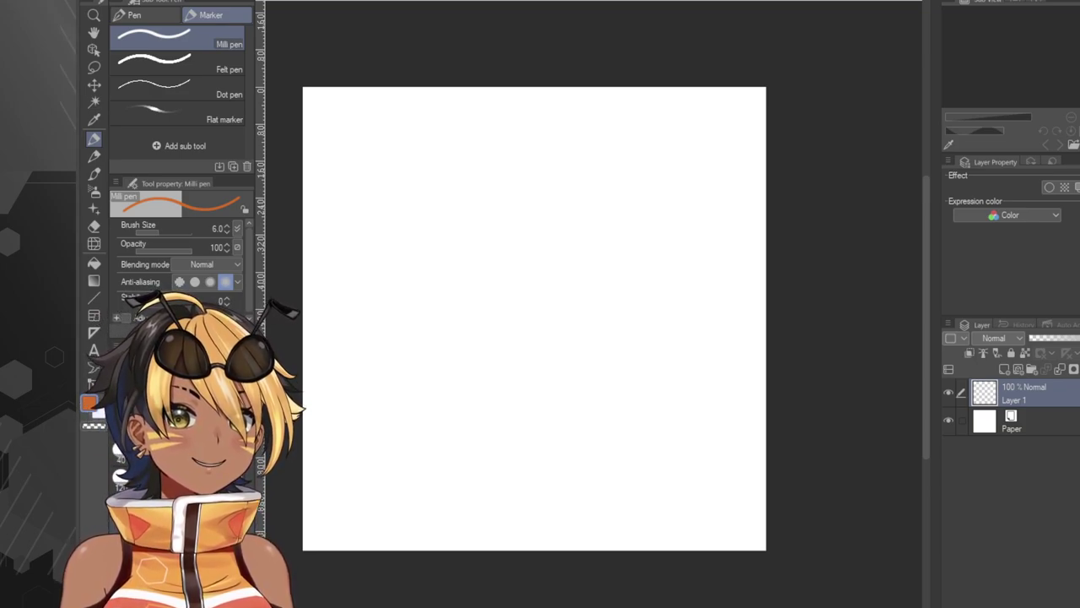
Outline the girl's yellow fringe strands and pointed side hair in black with the Milli pen at brush size 4.
scroll(338, 138, "down", 1)
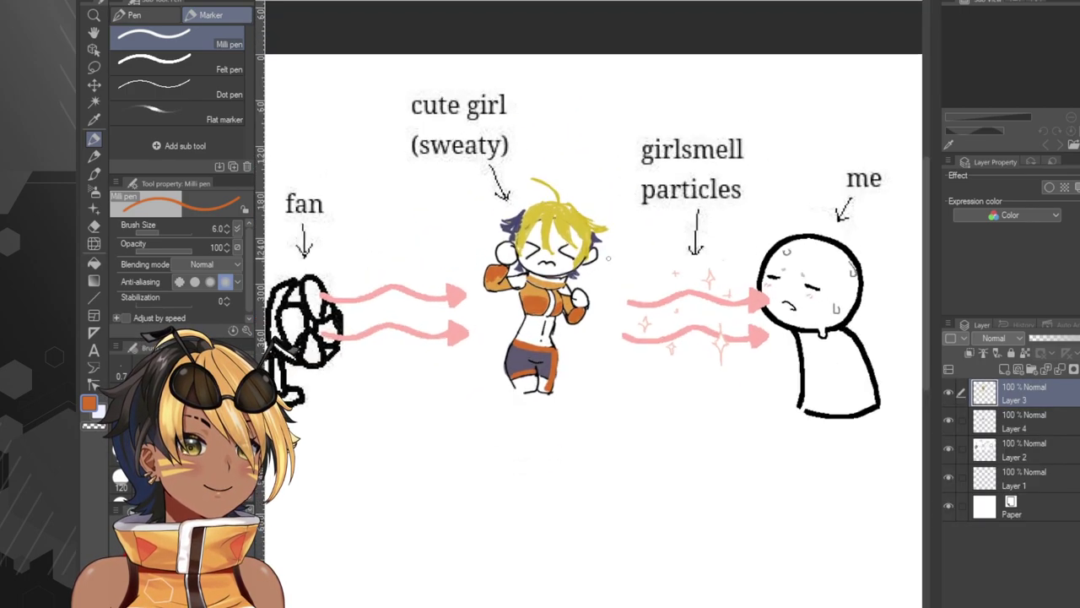
scroll(557, 257, "up", 5)
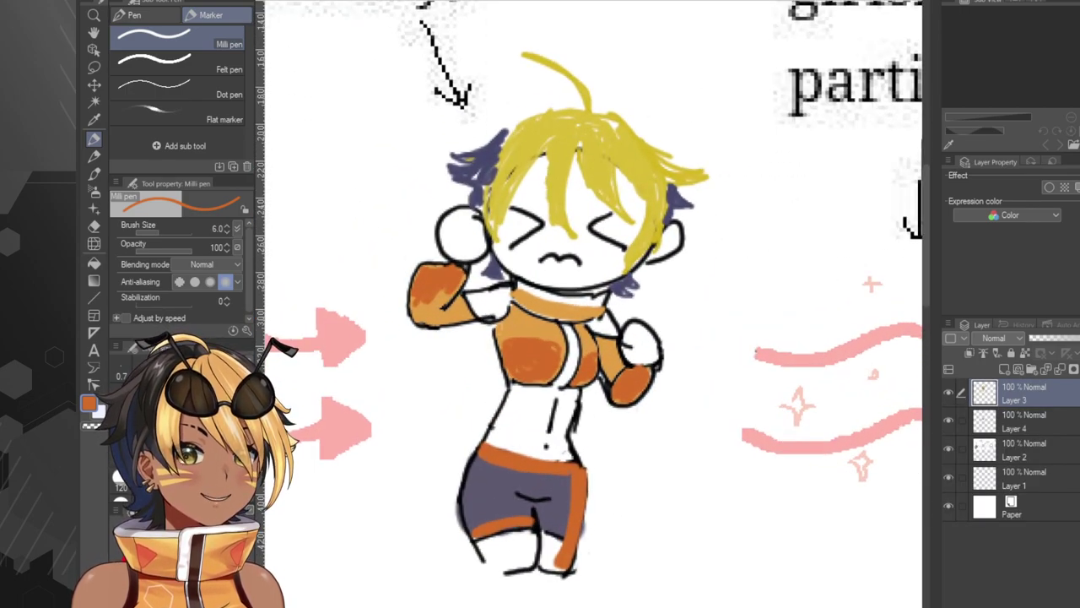
left_click(152, 596)
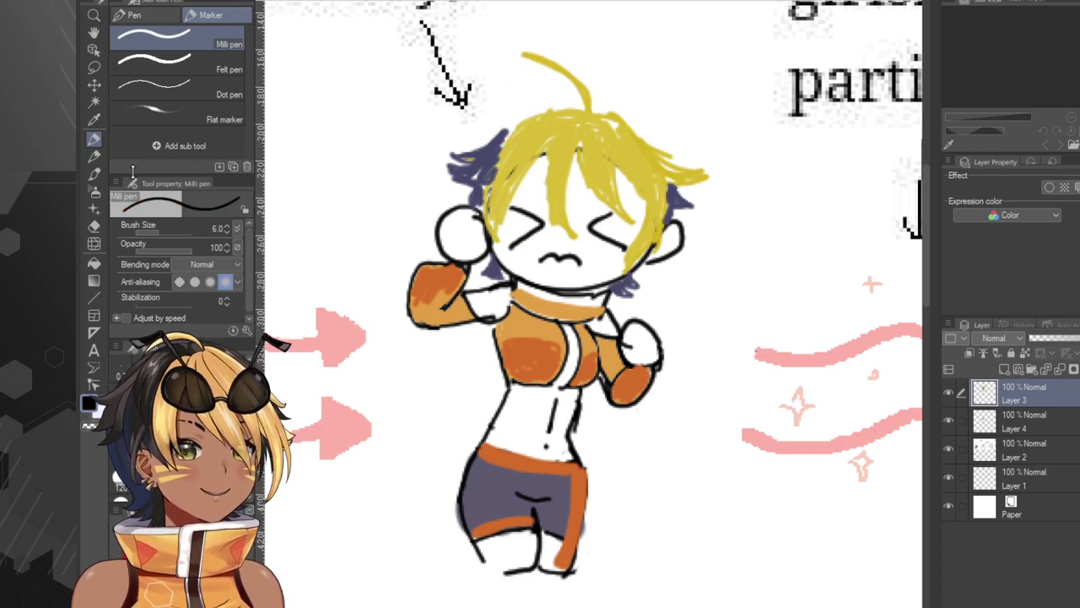
scroll(464, 283, "down", 12)
scroll(474, 282, "up", 5)
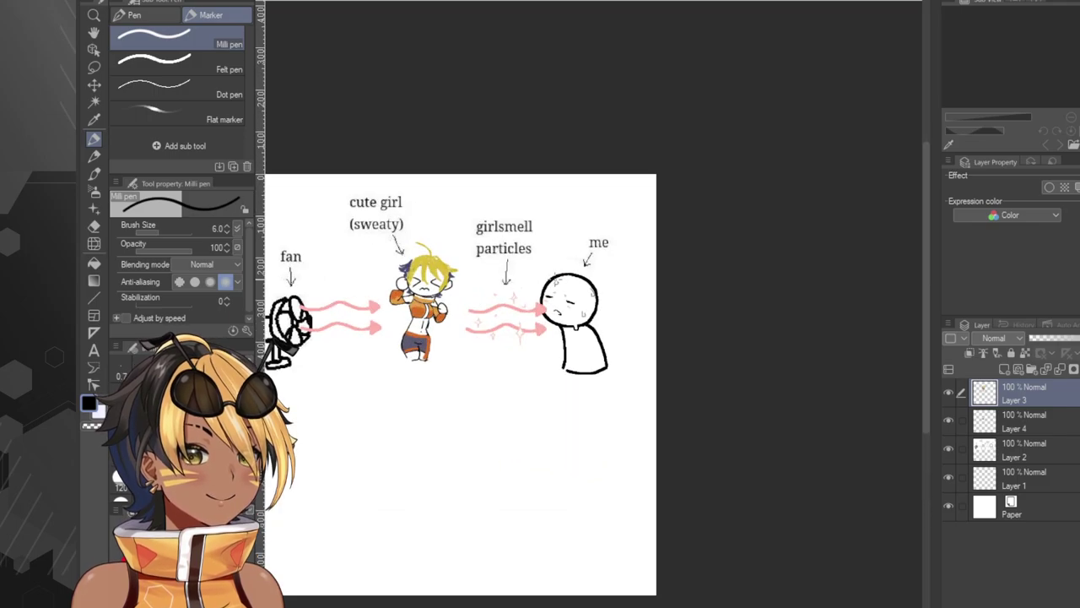
scroll(418, 292, "up", 4)
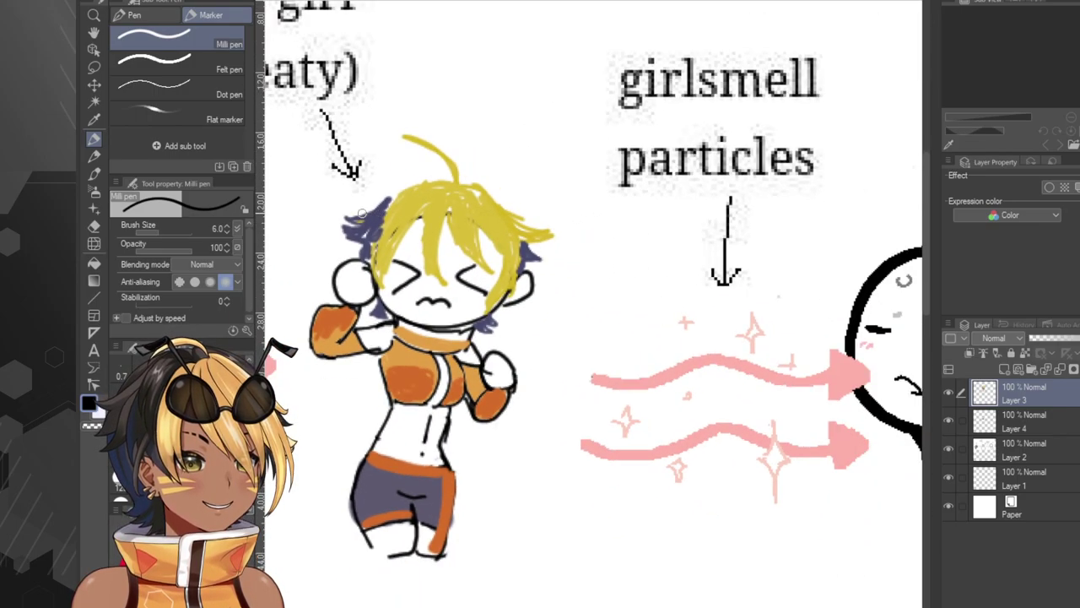
scroll(363, 213, "down", 1)
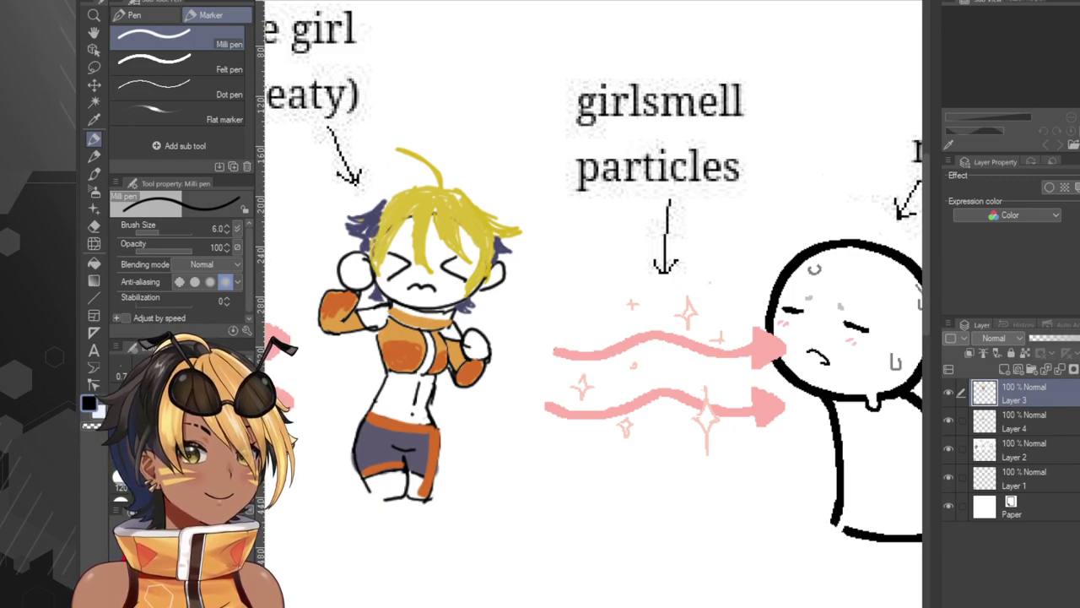
key("bracketleft")
key("bracketleft")
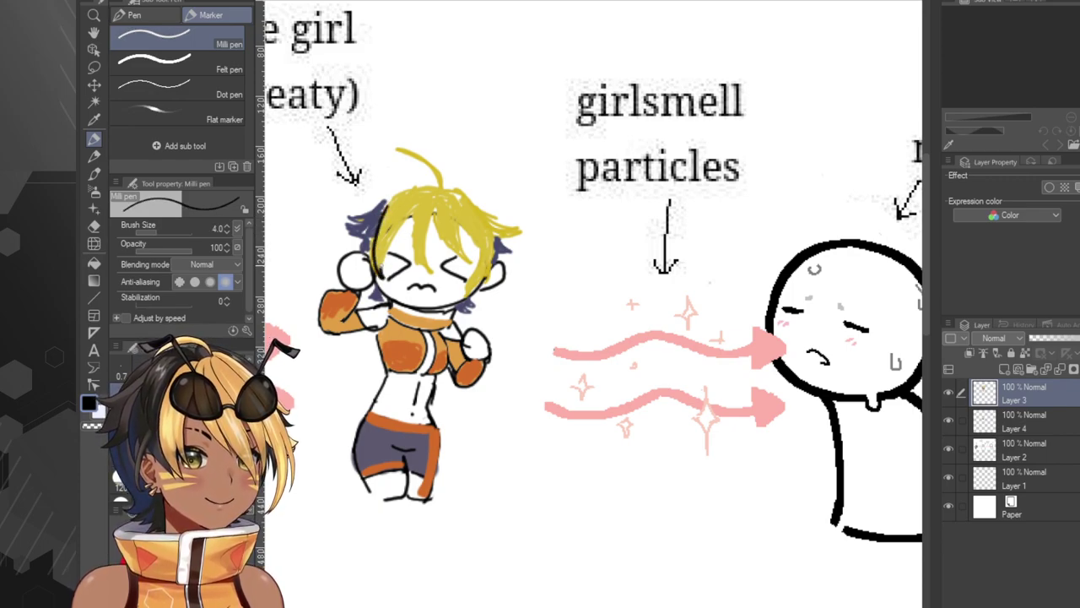
mouse_move(383, 269)
left_mouse_down()
mouse_move(413, 209)
mouse_move(428, 280)
left_mouse_up()
key("ctrl+z")
mouse_move(413, 209)
left_mouse_down()
mouse_move(431, 270)
mouse_move(435, 208)
mouse_move(470, 263)
mouse_move(459, 216)
mouse_move(468, 262)
mouse_move(459, 226)
mouse_move(484, 262)
mouse_move(454, 295)
left_mouse_up()
key("ctrl+z")
key("ctrl+z")
mouse_move(453, 295)
left_mouse_down()
mouse_move(480, 285)
mouse_move(489, 265)
left_mouse_up()
mouse_move(470, 201)
left_mouse_down()
mouse_move(518, 226)
mouse_move(495, 255)
left_mouse_up()
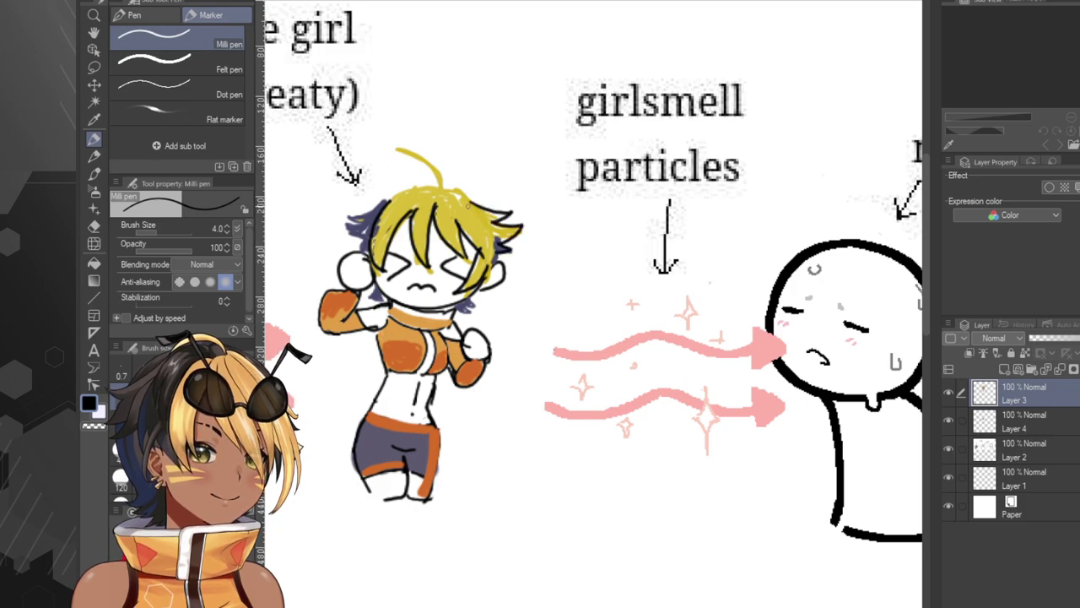
Outline the crown of the girl's hair and the spiky dark tuft beside her raised hand in black.
mouse_move(440, 192)
left_mouse_down()
mouse_move(401, 155)
mouse_move(436, 199)
left_mouse_up()
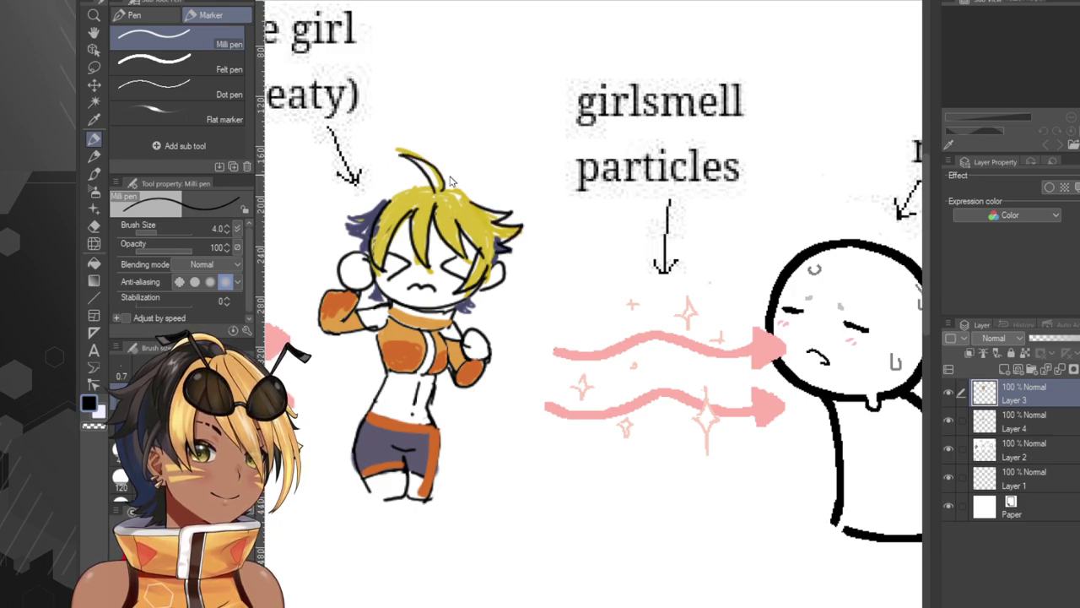
key("ctrl+z")
key("ctrl+z")
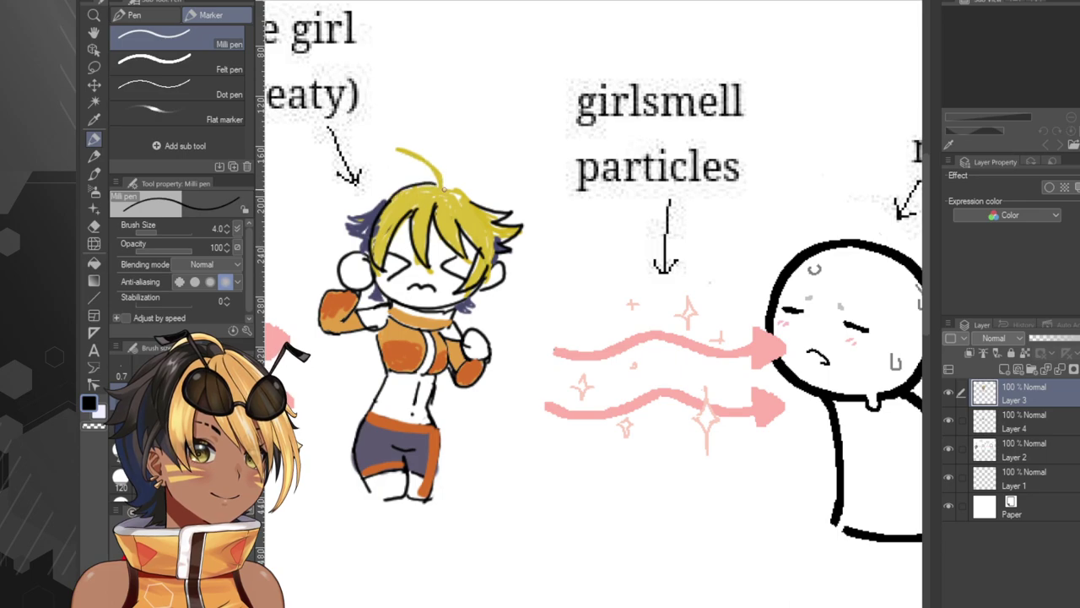
left_click_drag(435, 186, 482, 203)
mouse_move(388, 194)
left_mouse_down()
mouse_move(359, 206)
mouse_move(360, 191)
mouse_move(346, 238)
left_mouse_up()
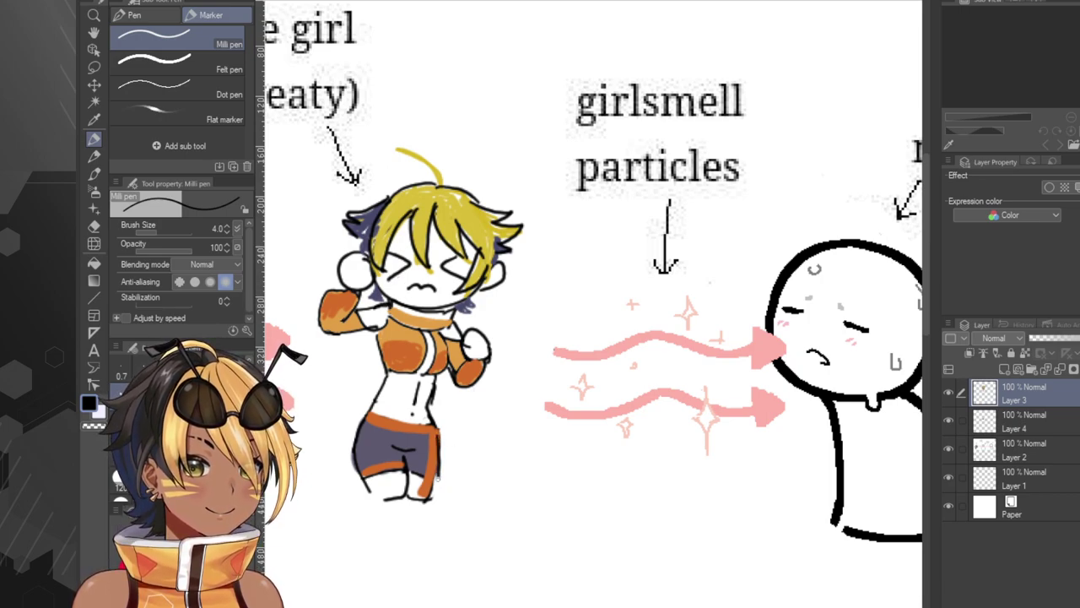
Outline the shorts' side stripe and the waistband's lower edge in black, and sample the dark orange from the side stripe.
mouse_move(440, 439)
left_mouse_down()
mouse_move(429, 498)
mouse_move(417, 497)
mouse_move(426, 458)
left_mouse_up()
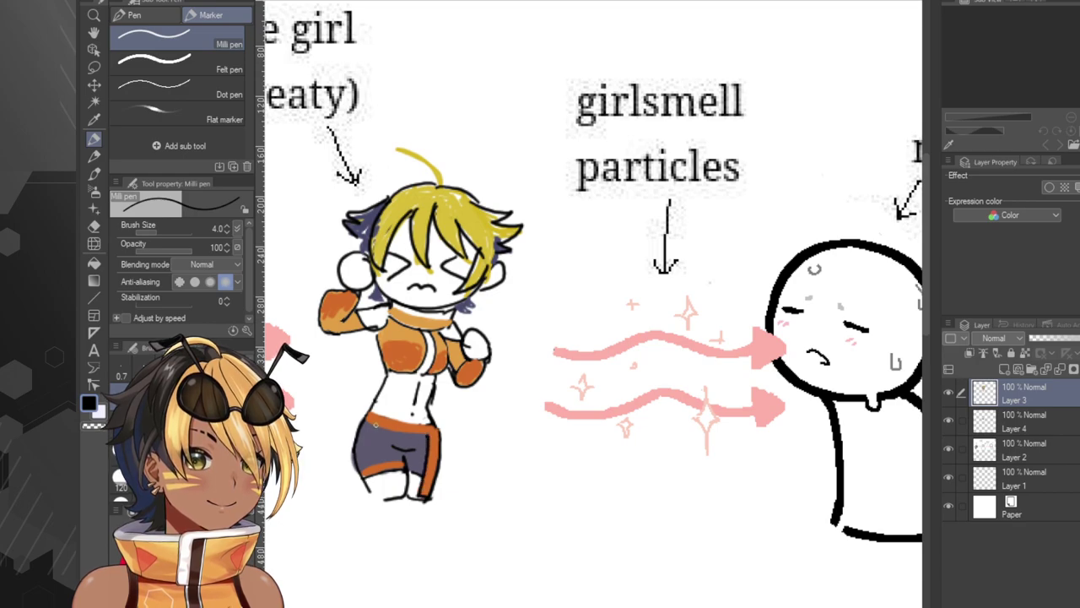
left_click_drag(365, 418, 437, 422)
key("ctrl+z")
left_click_drag(370, 411, 436, 425)
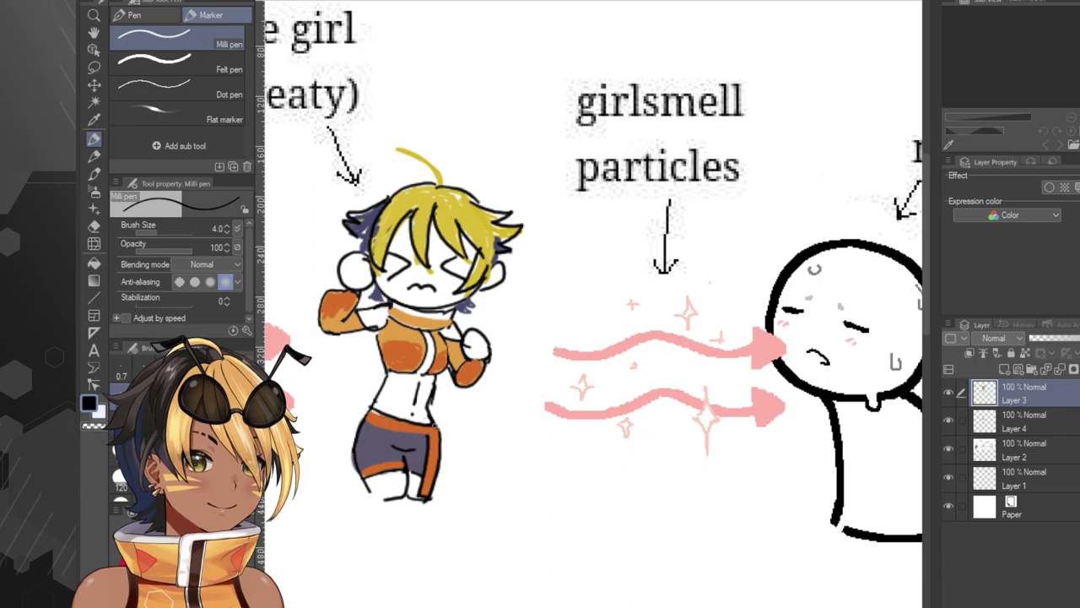
key("ctrl+z")
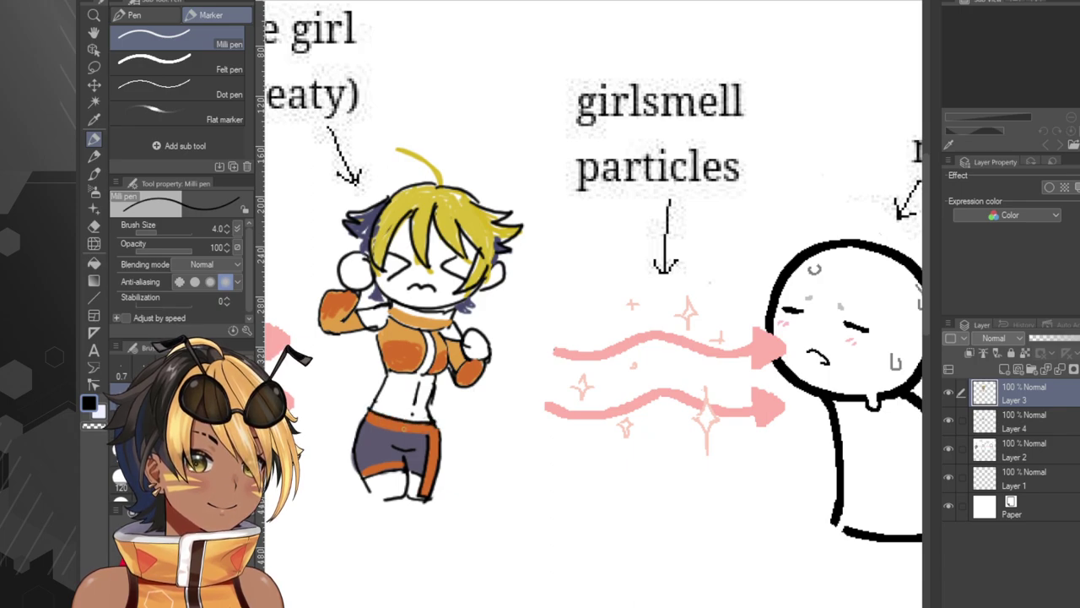
left_click_drag(368, 423, 431, 438)
key("ctrl+z")
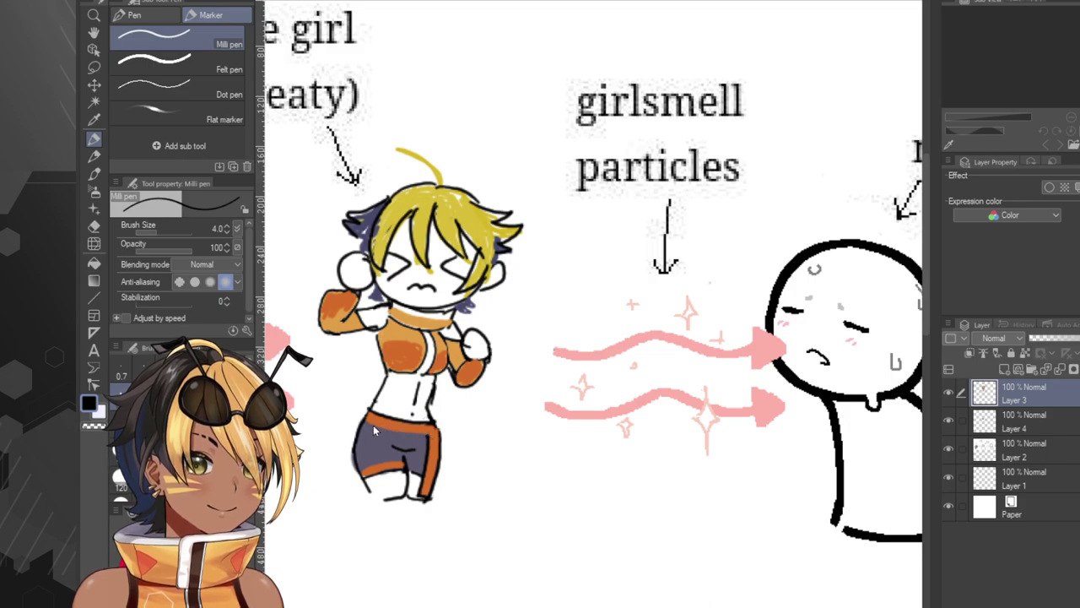
left_click_drag(367, 421, 431, 435)
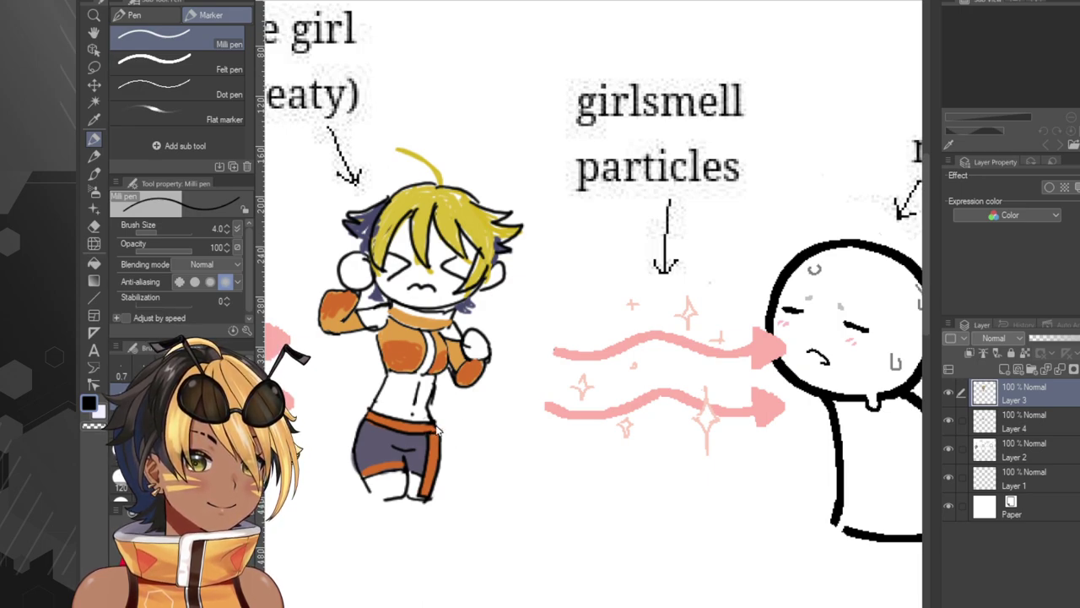
left_click_drag(438, 426, 443, 433)
key("ctrl+z")
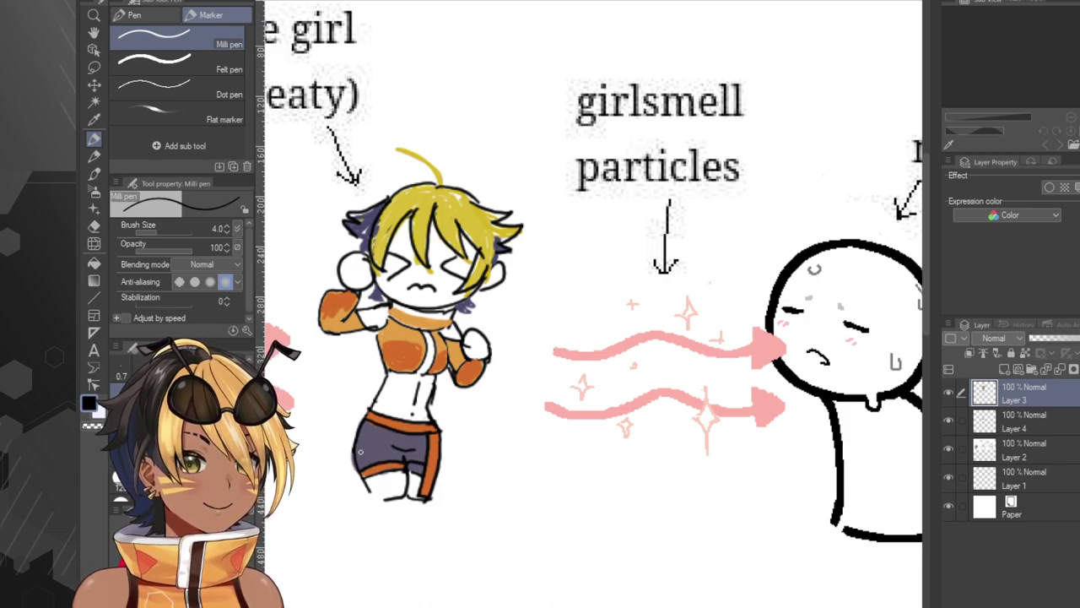
left_click(434, 476, "alt")
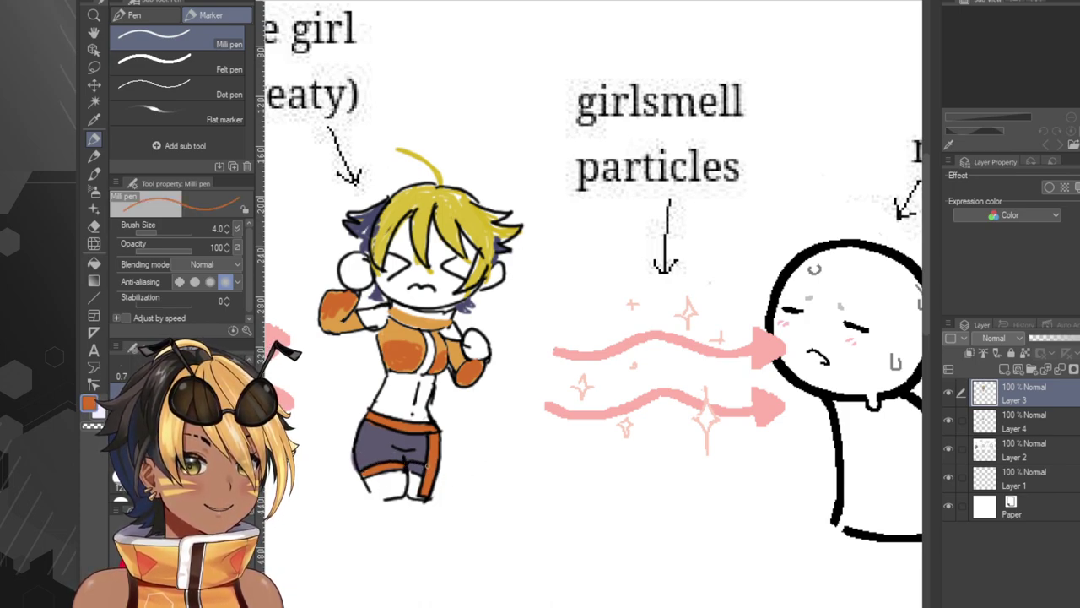
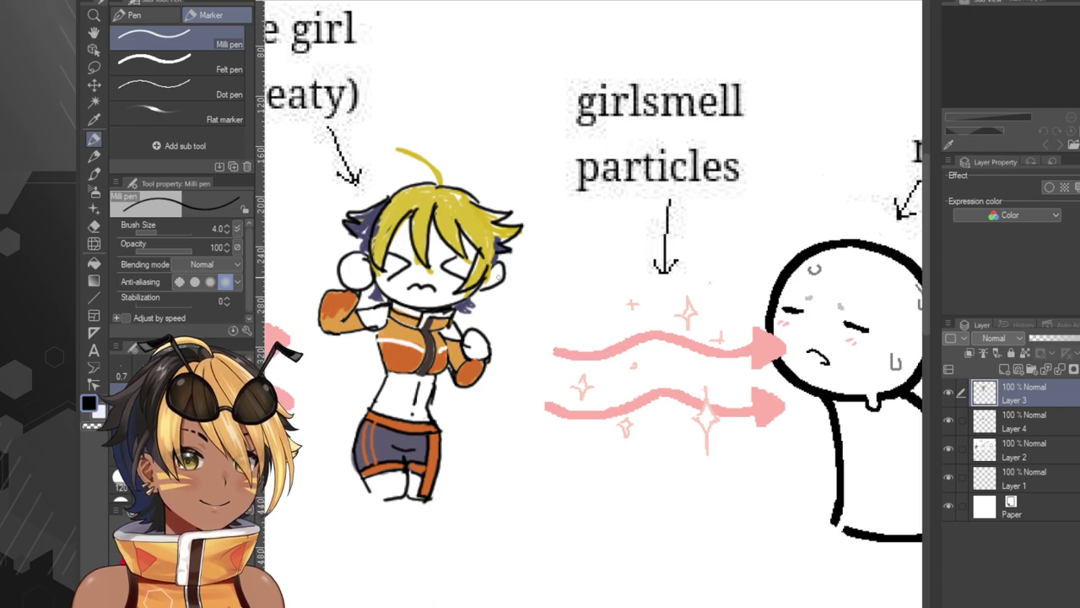
Crop the canvas height so that its lower edge sits just below the figures, removing the empty space.
scroll(557, 244, "down", 5)
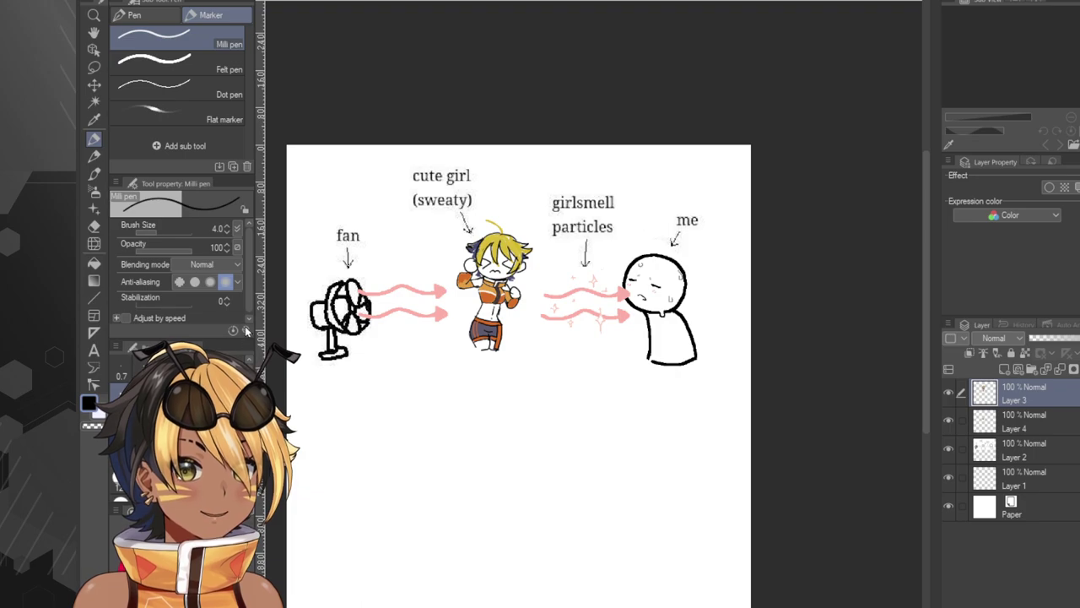
key("ctrl+t")
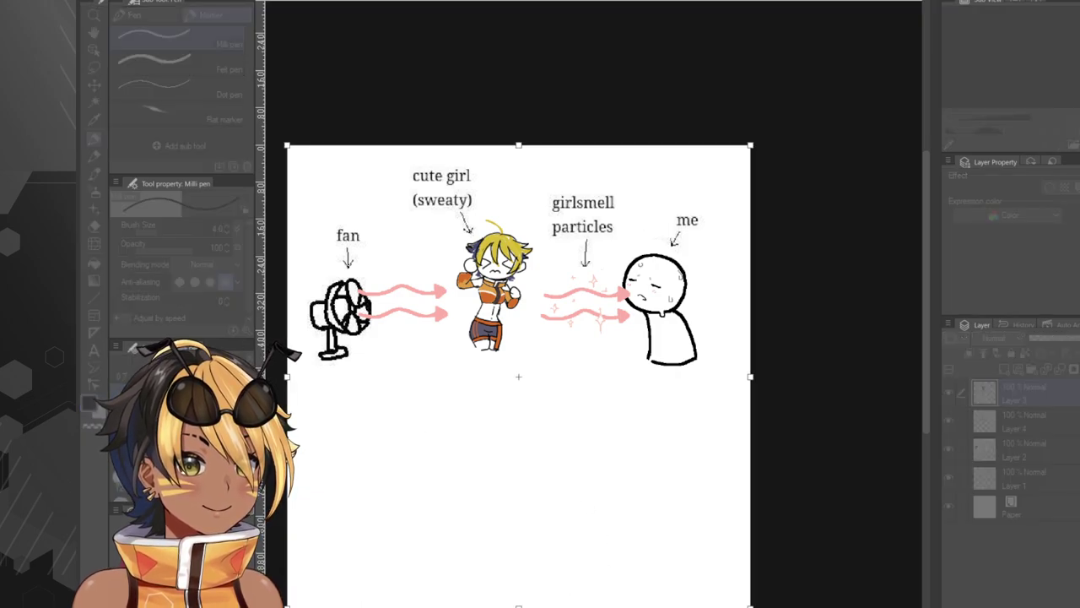
left_click_drag(520, 607, 661, 371)
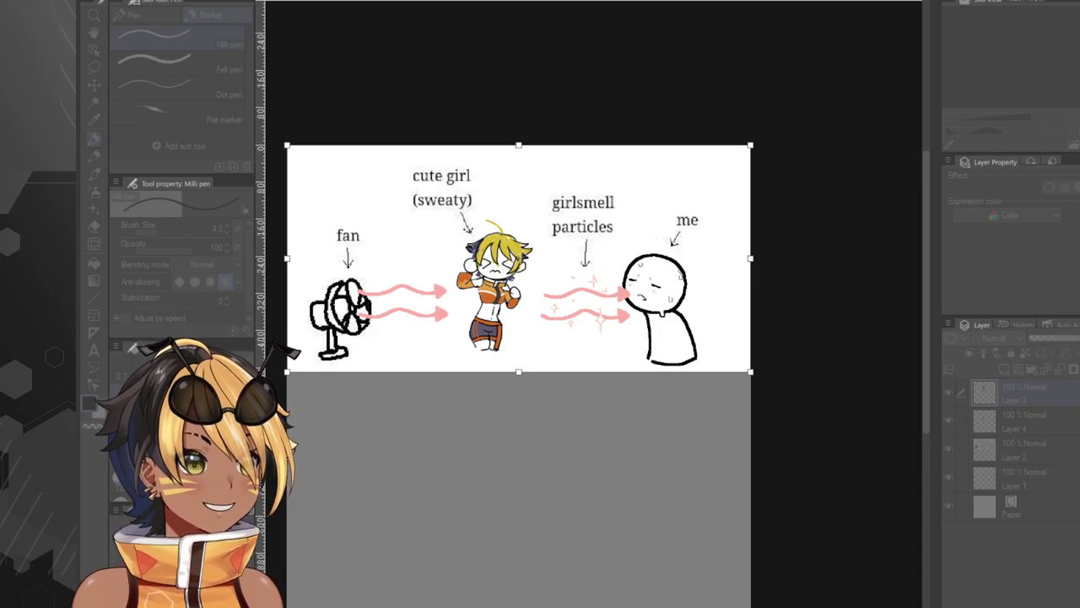
key("Return")
Fill the pale gaps in the hair with its sampled yellow and paint small yellow marks on both cheeks with the Milli pen.
scroll(527, 331, "up", 1)
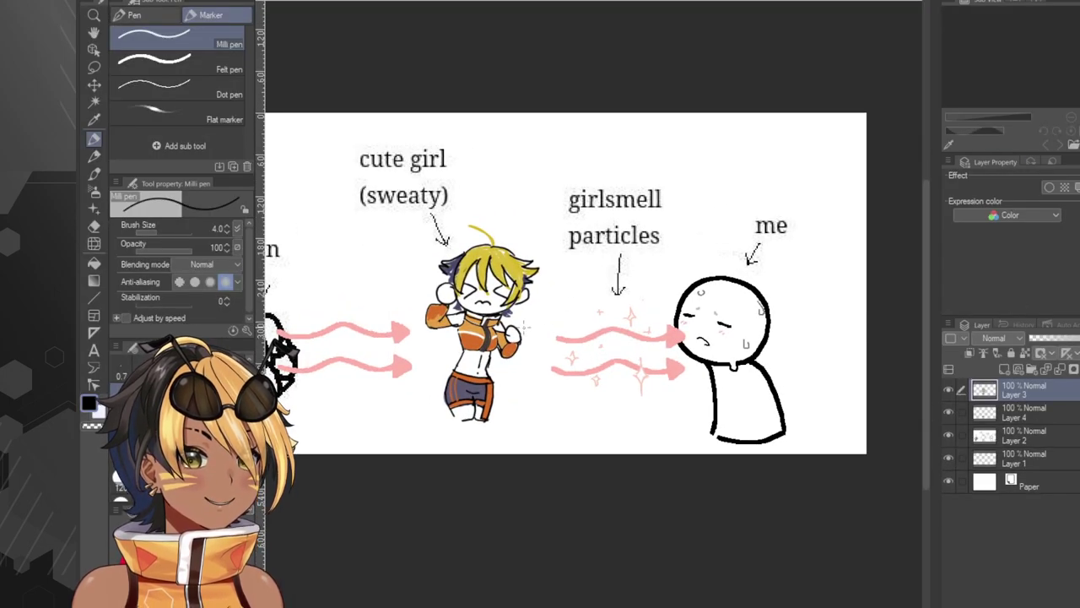
scroll(477, 306, "up", 3)
scroll(478, 306, "up", 1)
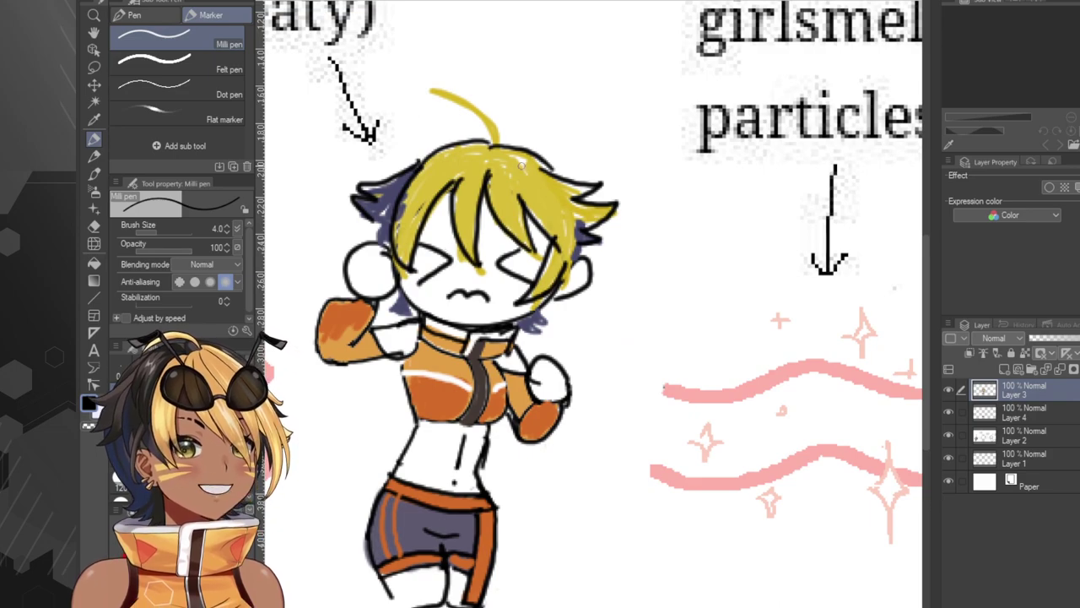
left_click(542, 222, "alt")
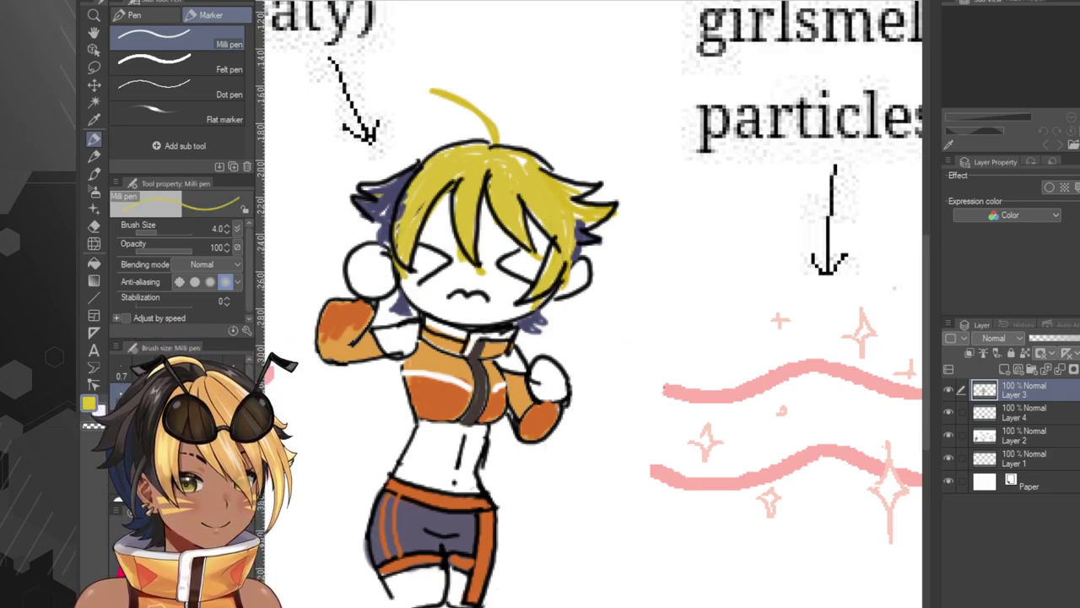
left_click(93, 263)
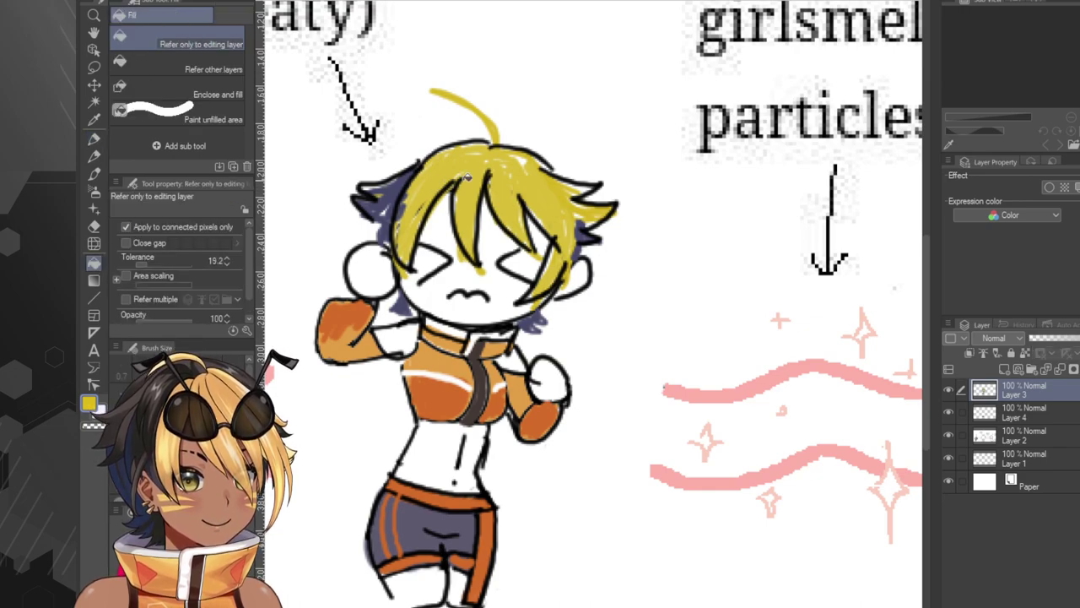
left_click(93, 138)
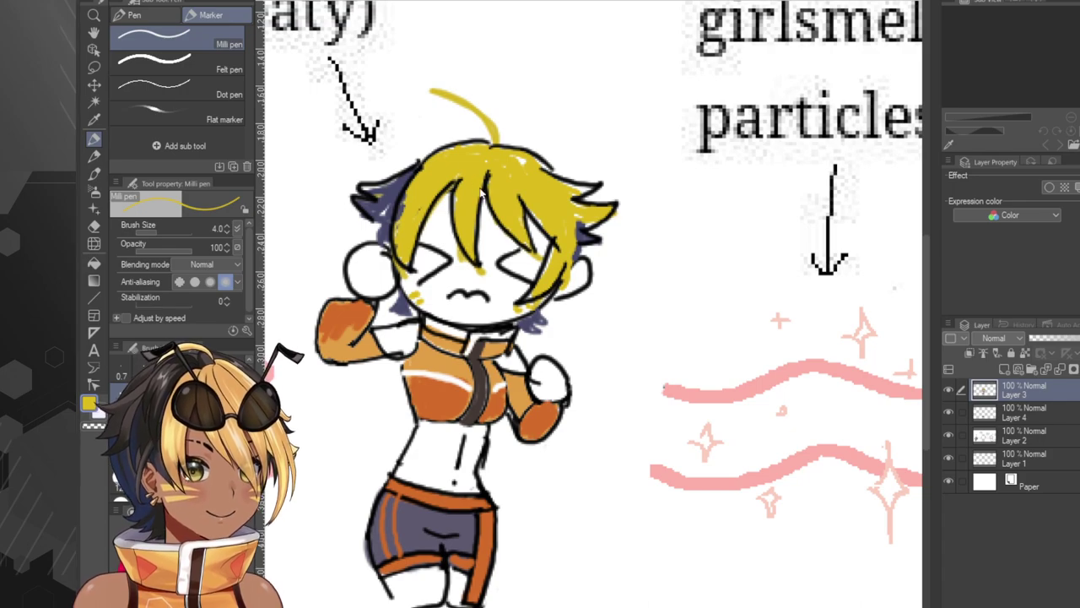
Review the whole cropped meme, checking how the coloured girl reads beside the fan, arrows and the other figure.
scroll(482, 194, "down", 6)
scroll(334, 203, "up", 1)
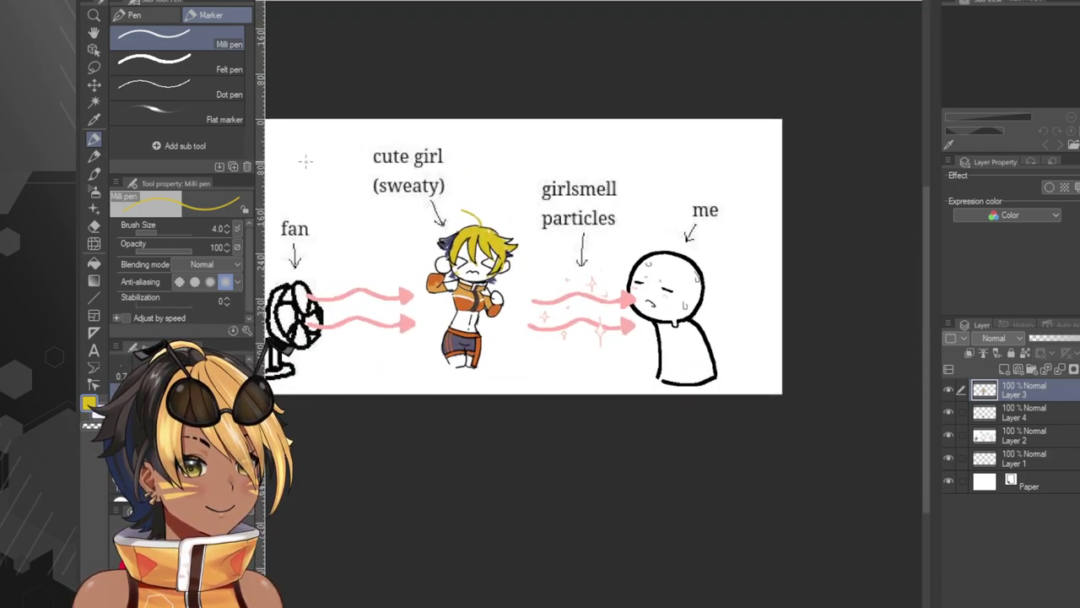
scroll(307, 160, "down", 1)
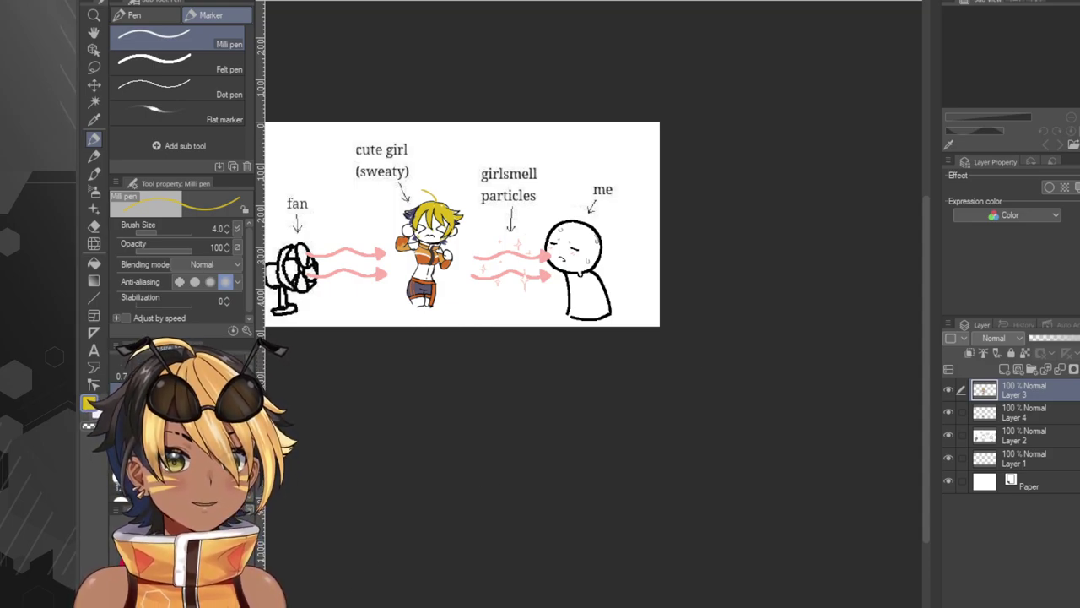
scroll(455, 207, "down", 2)
scroll(324, 162, "up", 1)
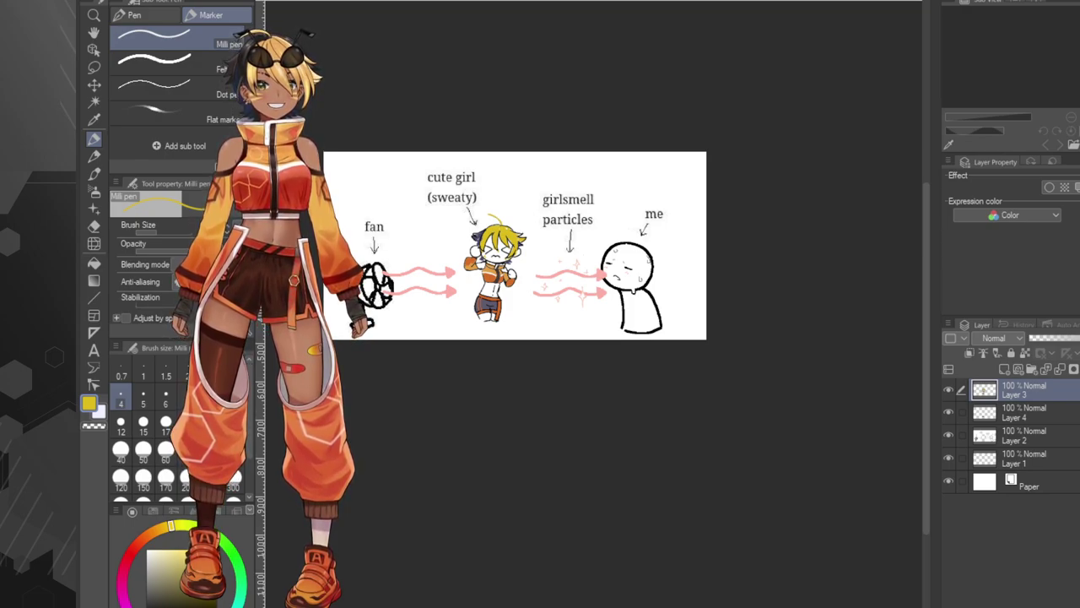
scroll(447, 339, "down", 5)
scroll(456, 329, "up", 5)
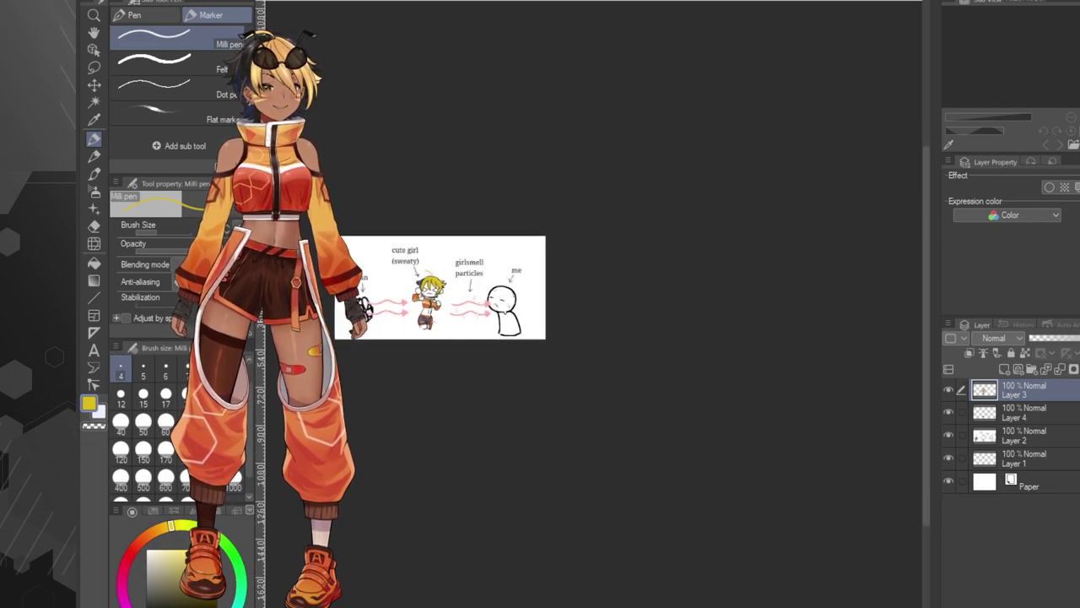
scroll(294, 363, "up", 2)
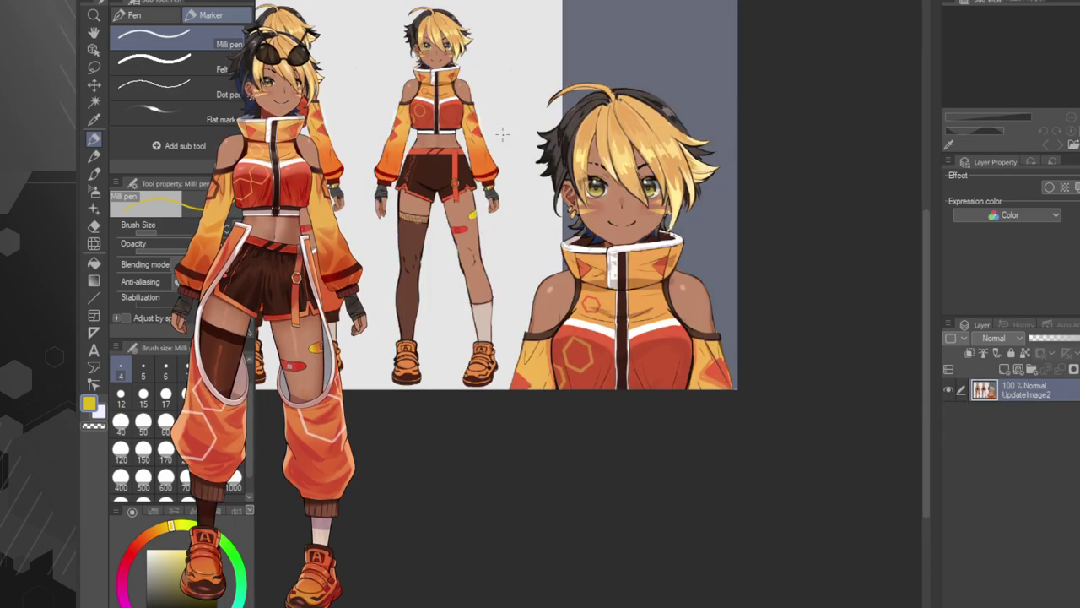
Examine the full-body character reference sheet, especially the shorts, waistband, belt and legs.
scroll(503, 134, "down", 3)
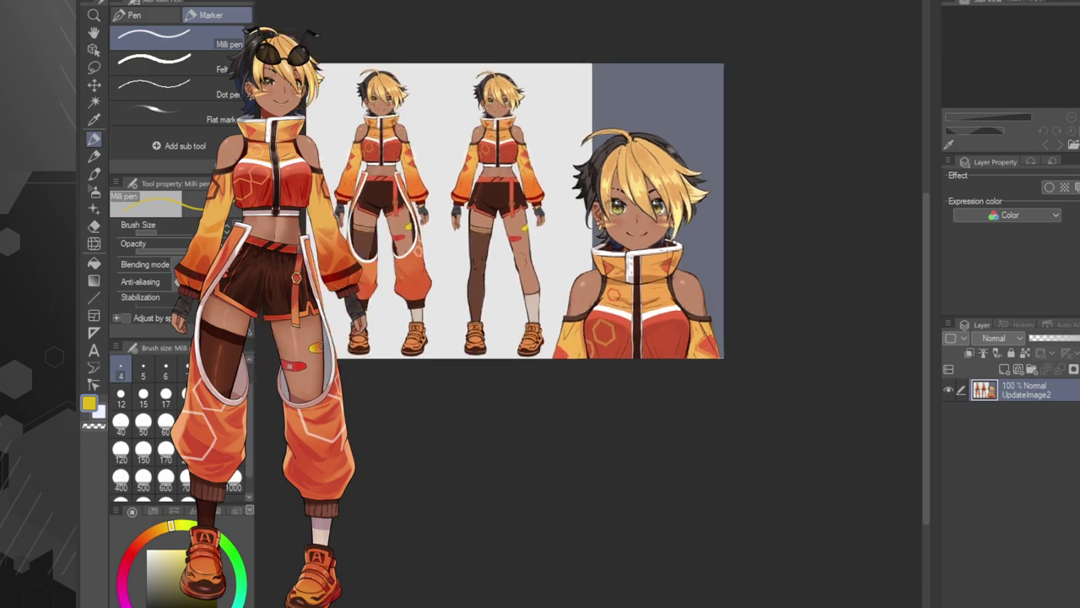
scroll(535, 162, "up", 12)
scroll(535, 161, "down", 6)
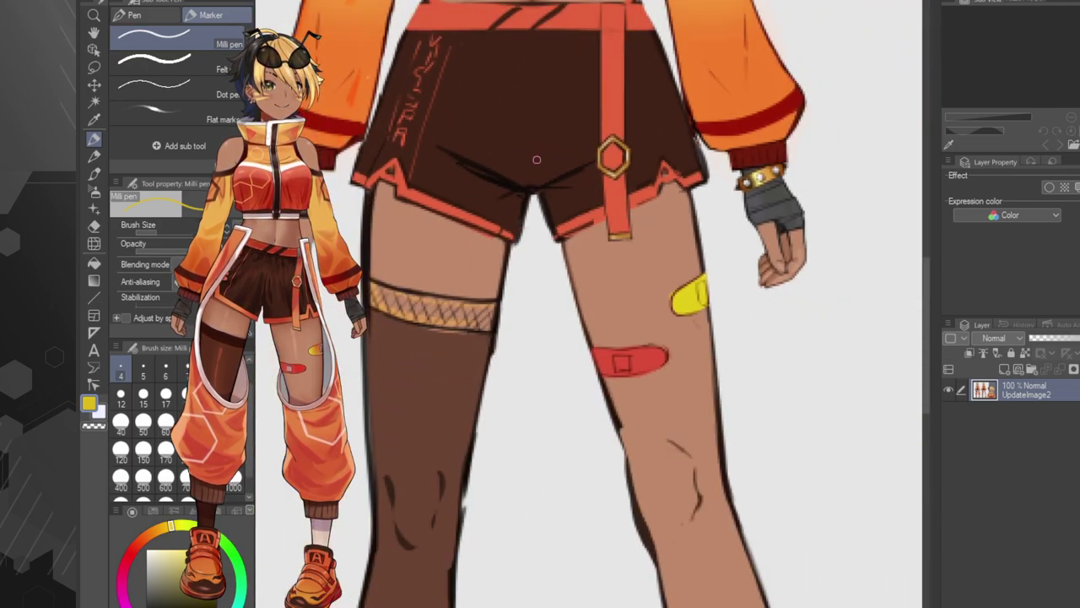
scroll(536, 160, "up", 1)
scroll(538, 31, "up", 2)
scroll(537, 29, "down", 2)
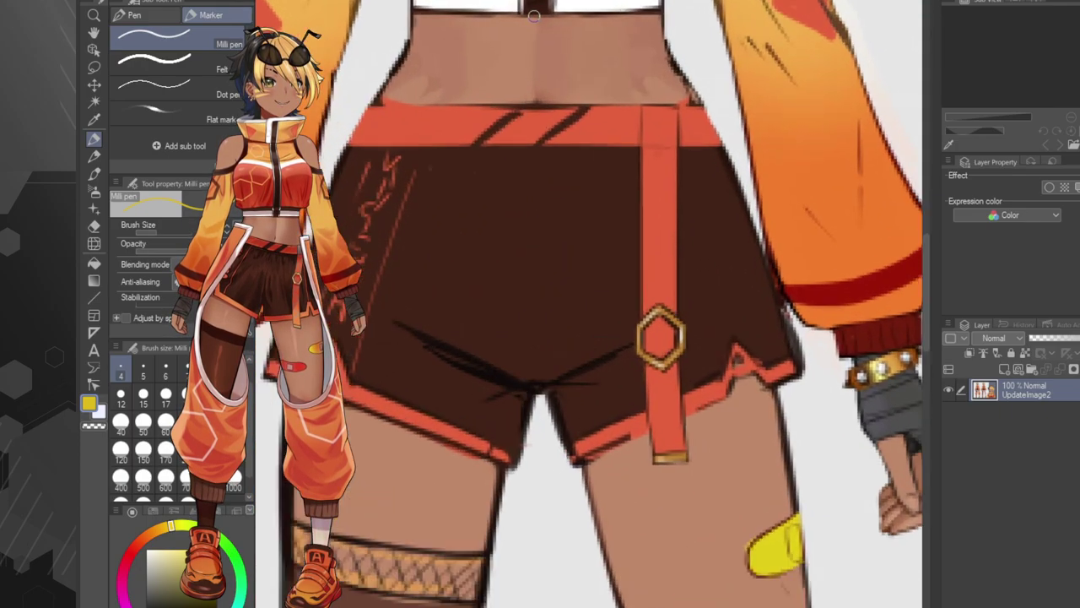
scroll(548, 38, "up", 3)
scroll(561, 47, "down", 2)
scroll(569, 54, "up", 2)
scroll(569, 54, "down", 2)
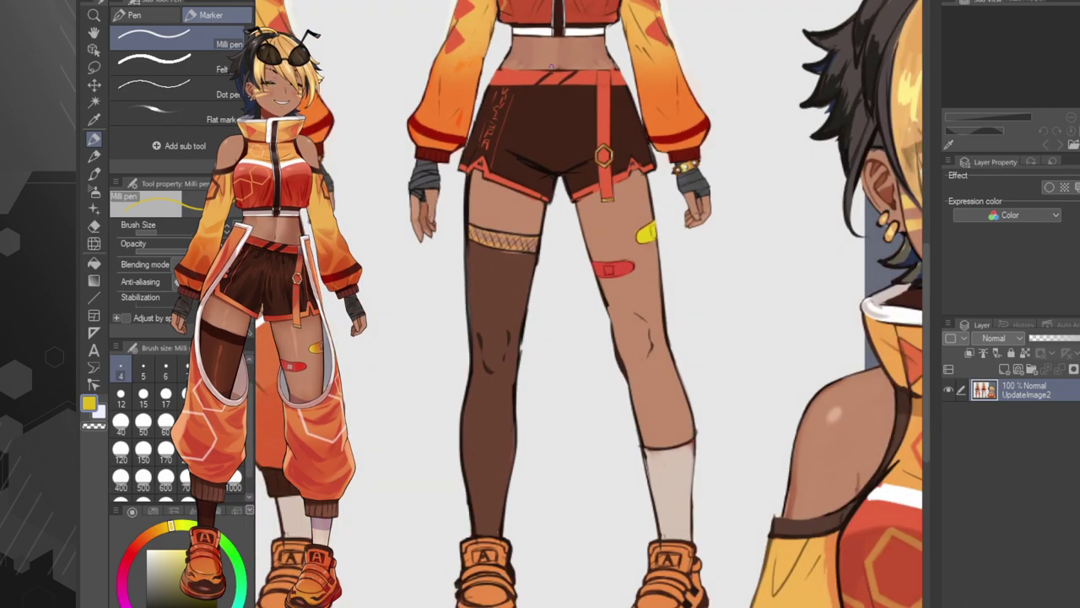